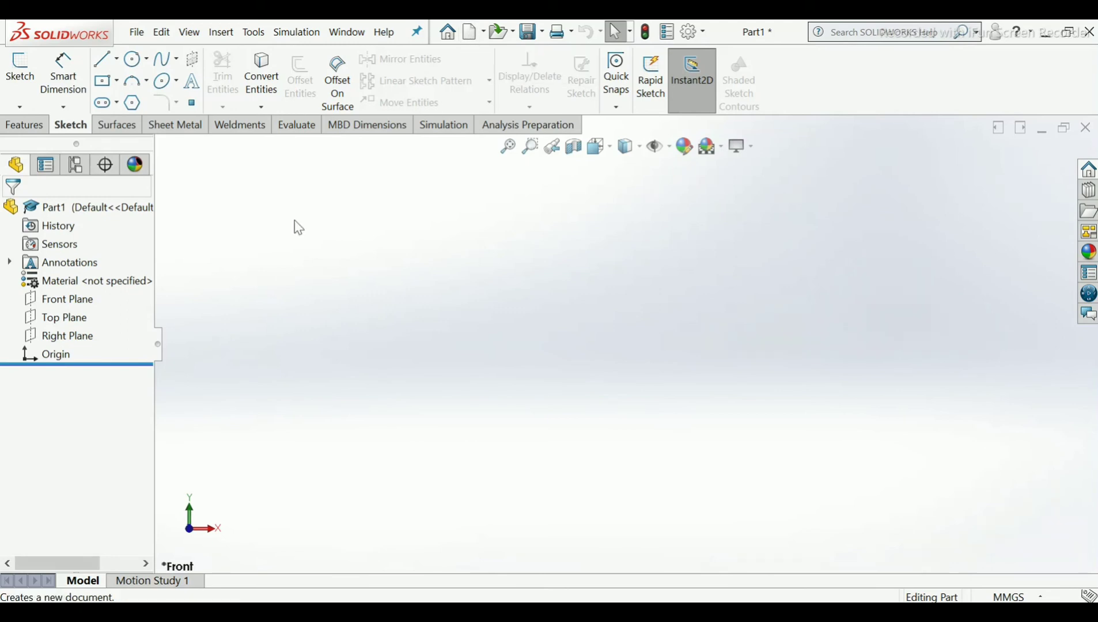
# Start a sketch on the Front Plane and draw a vertical centerline about 117 mm long upward from the origin.
pyautogui.click(69, 305)
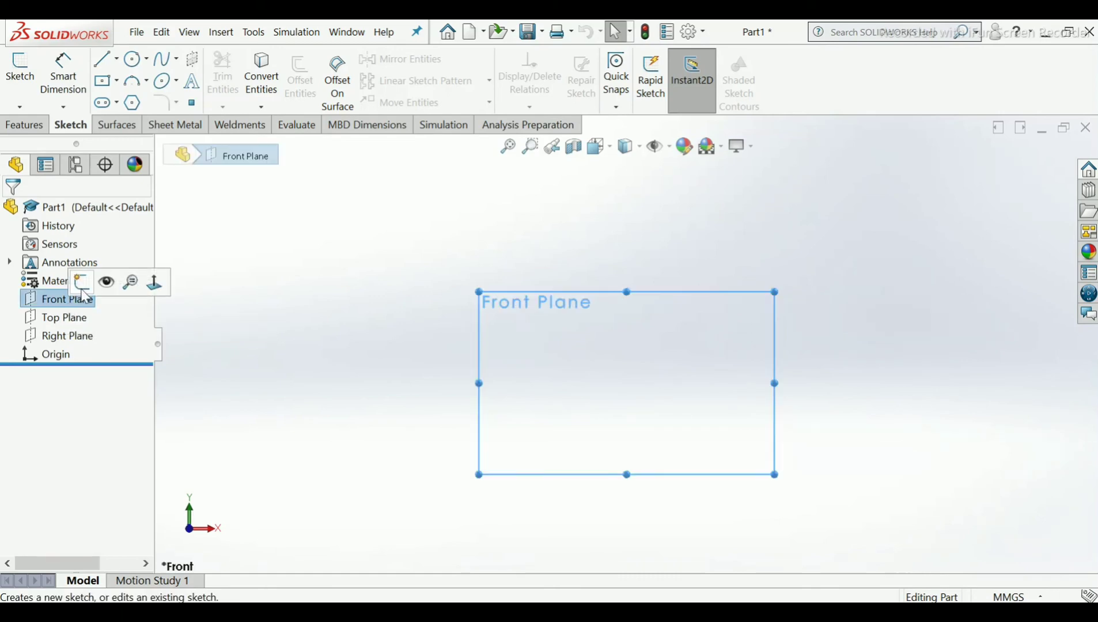
pyautogui.click(84, 282)
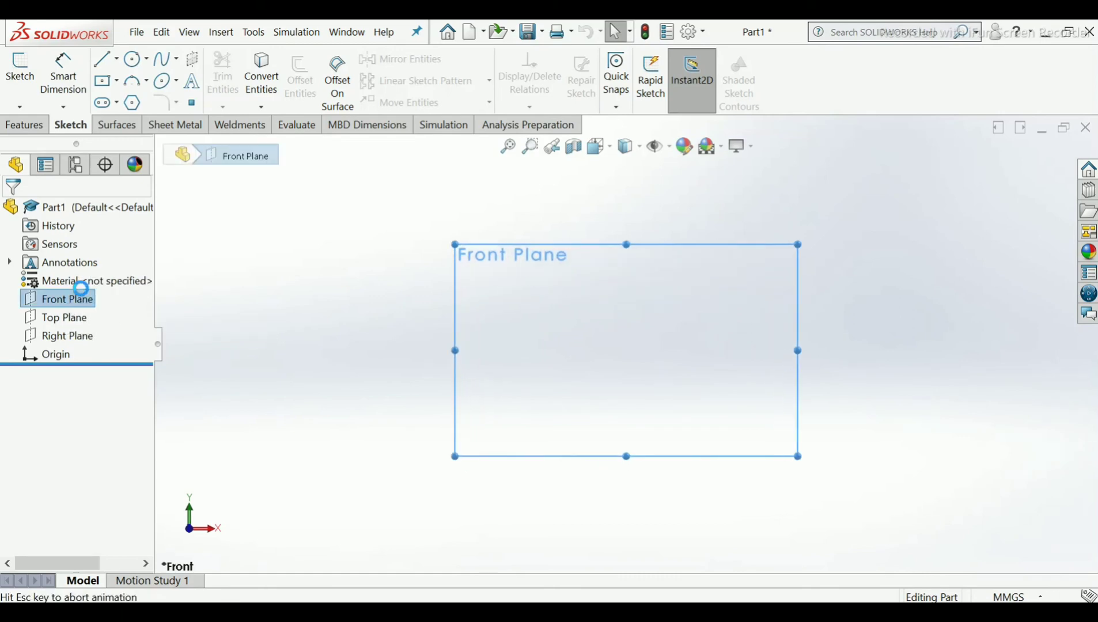
pyautogui.click(116, 58)
pyautogui.click(127, 103)
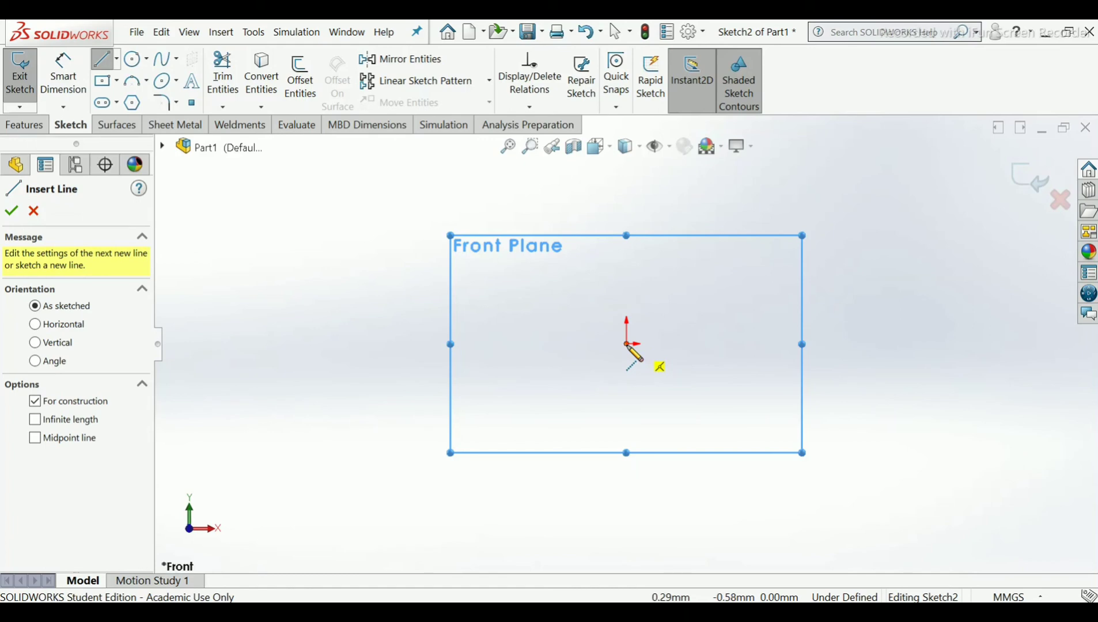
pyautogui.click(627, 345)
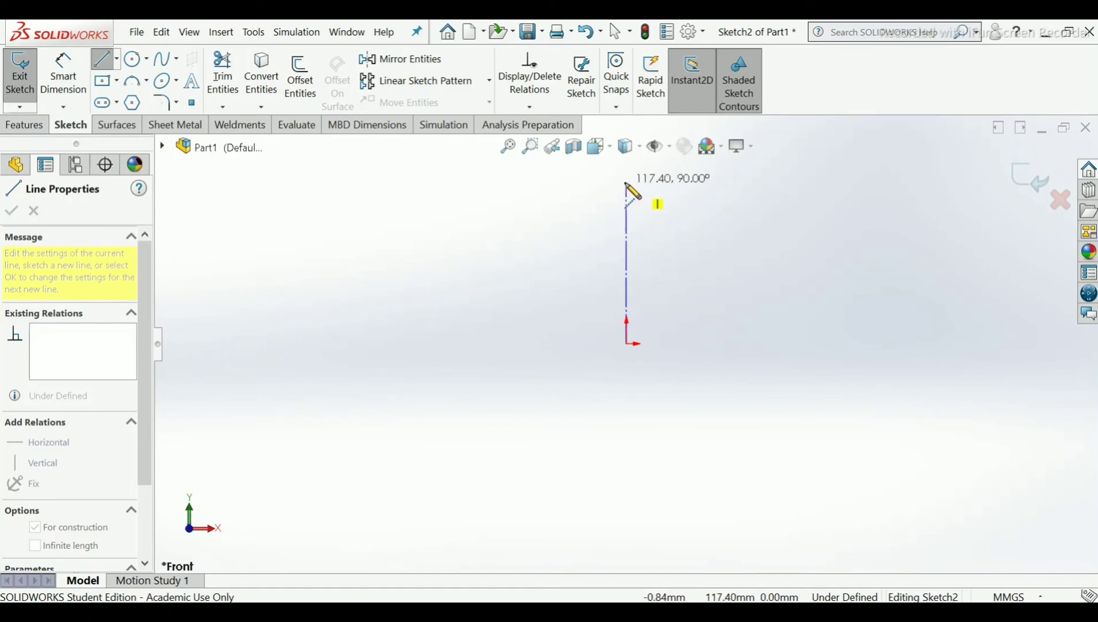
pyautogui.click(626, 184)
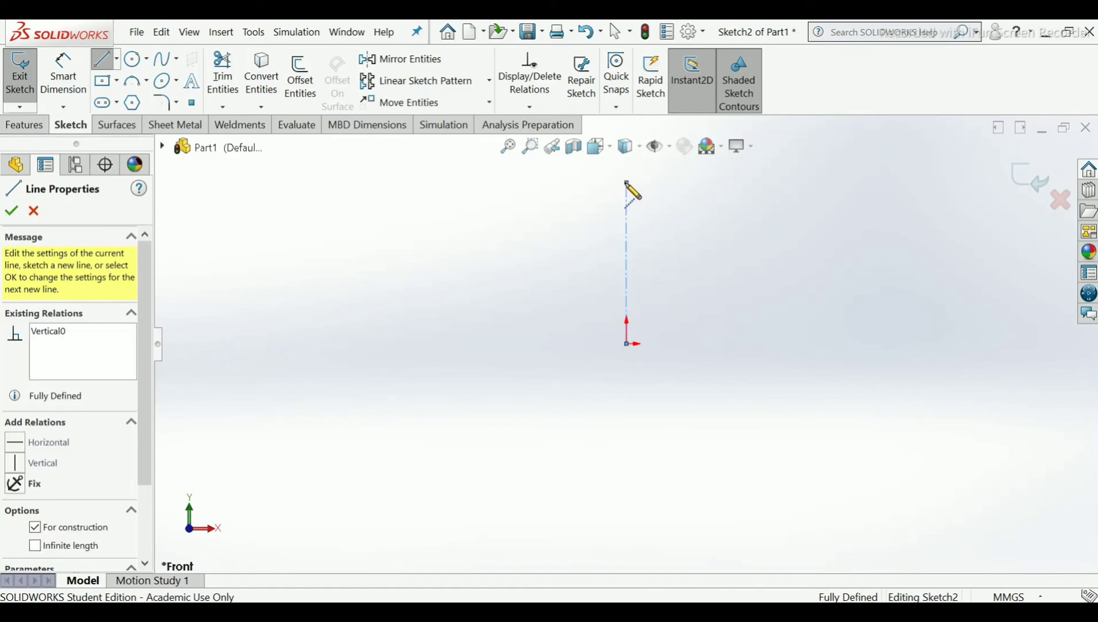
pyautogui.rightClick(626, 184)
pyautogui.click(663, 194)
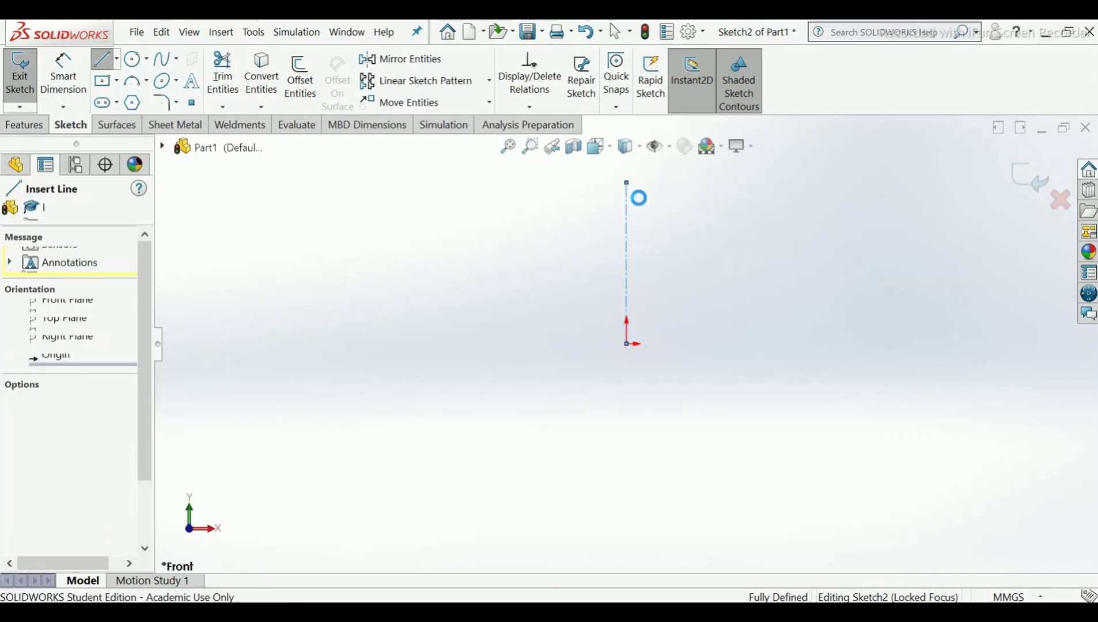
# Sketch a circle centred on the origin with a radius of about 85 mm.
pyautogui.scroll(-1, 801, 252)
pyautogui.keyDown('ctrl'); pyautogui.moveTo(801, 252); pyautogui.dragTo(743, 278, button='middle'); pyautogui.keyUp('ctrl')
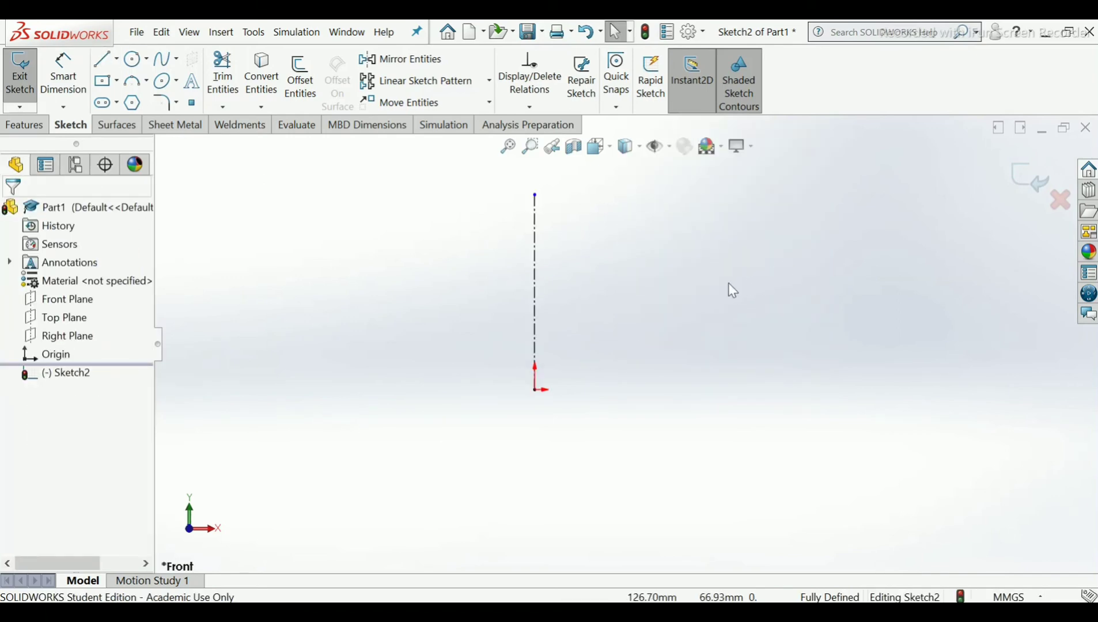
pyautogui.press('z')
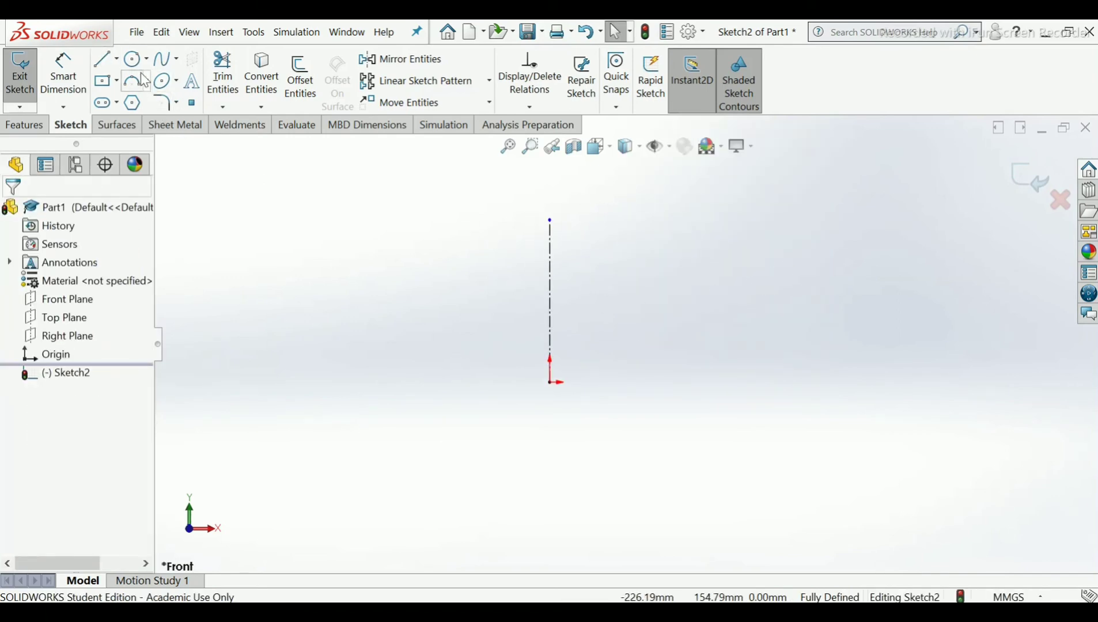
pyautogui.click(134, 59)
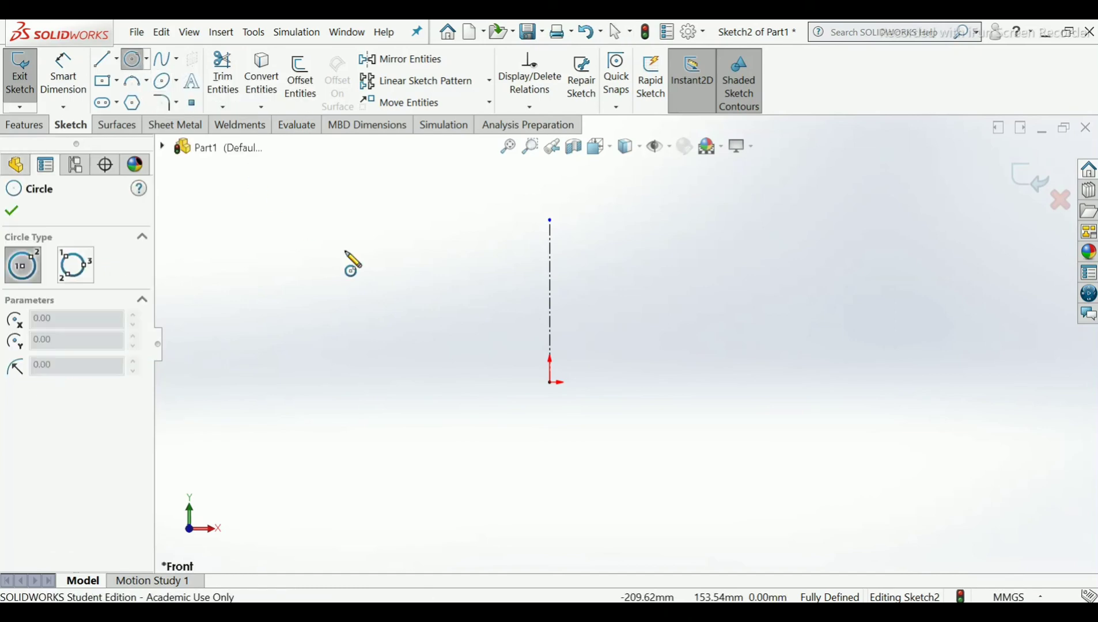
pyautogui.click(550, 382)
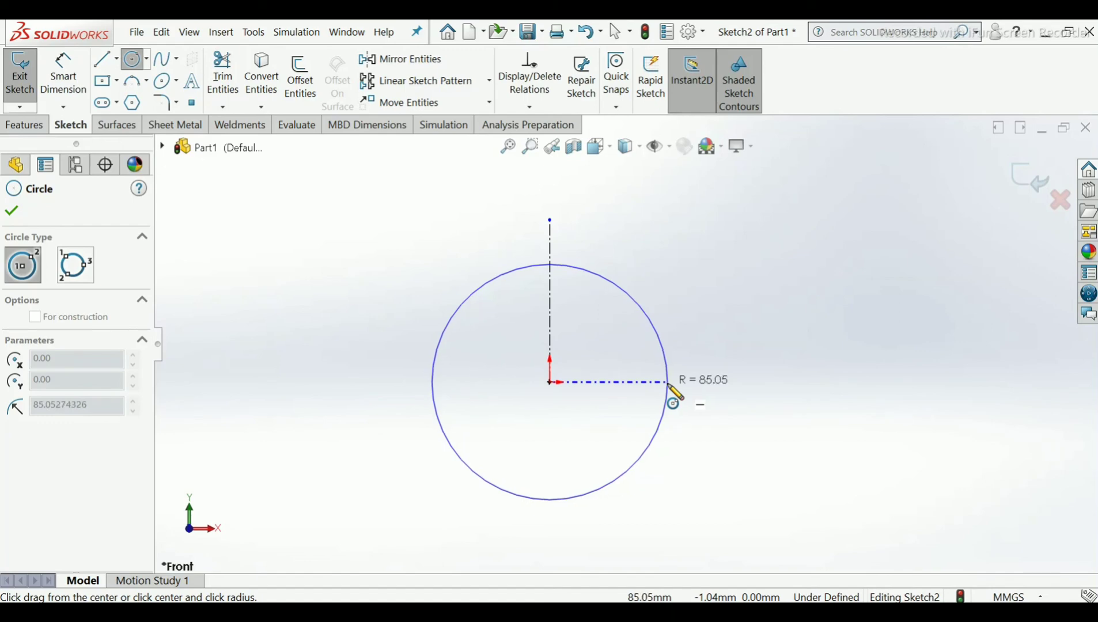
pyautogui.click(668, 388)
pyautogui.rightClick(669, 387)
pyautogui.click(696, 406)
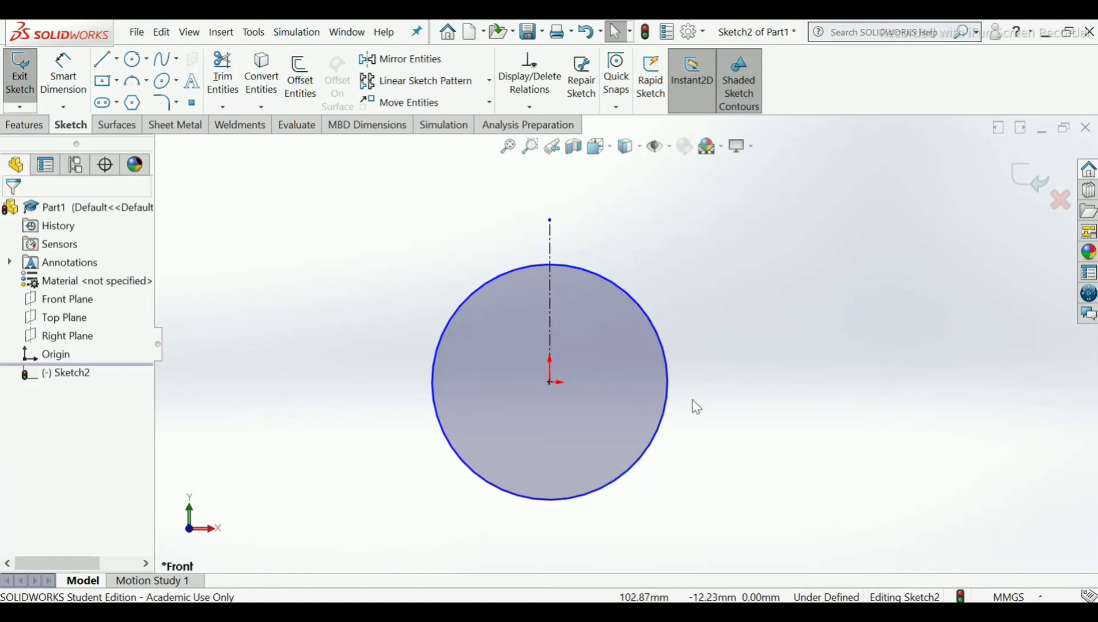
# Dimension the circle's diameter as 200 mm.
pyautogui.click(78, 83)
pyautogui.click(459, 464)
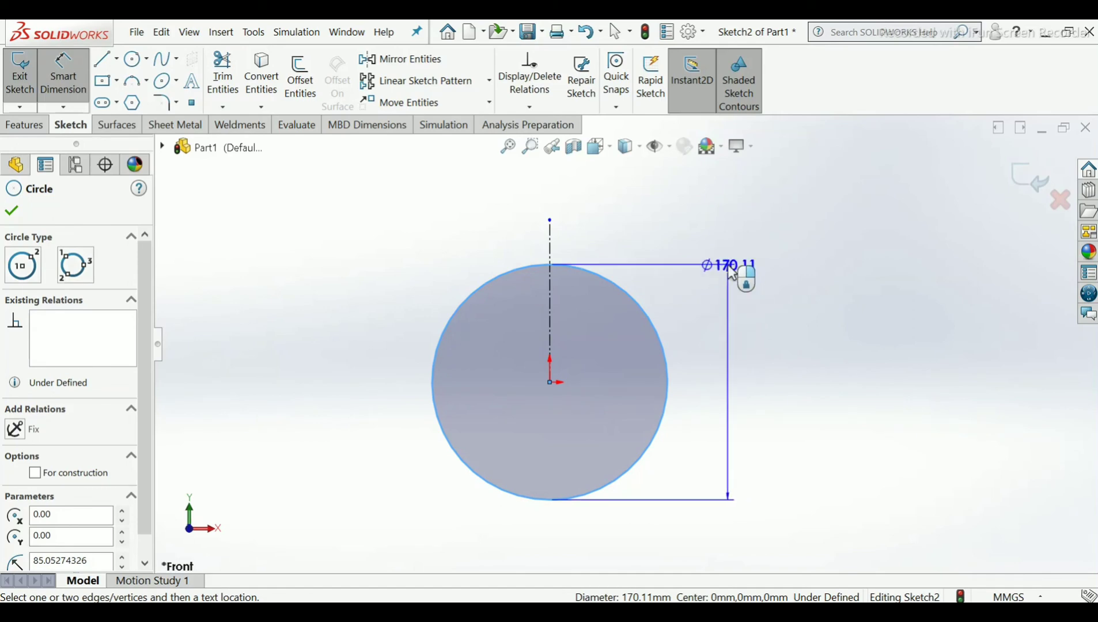
pyautogui.click(730, 244)
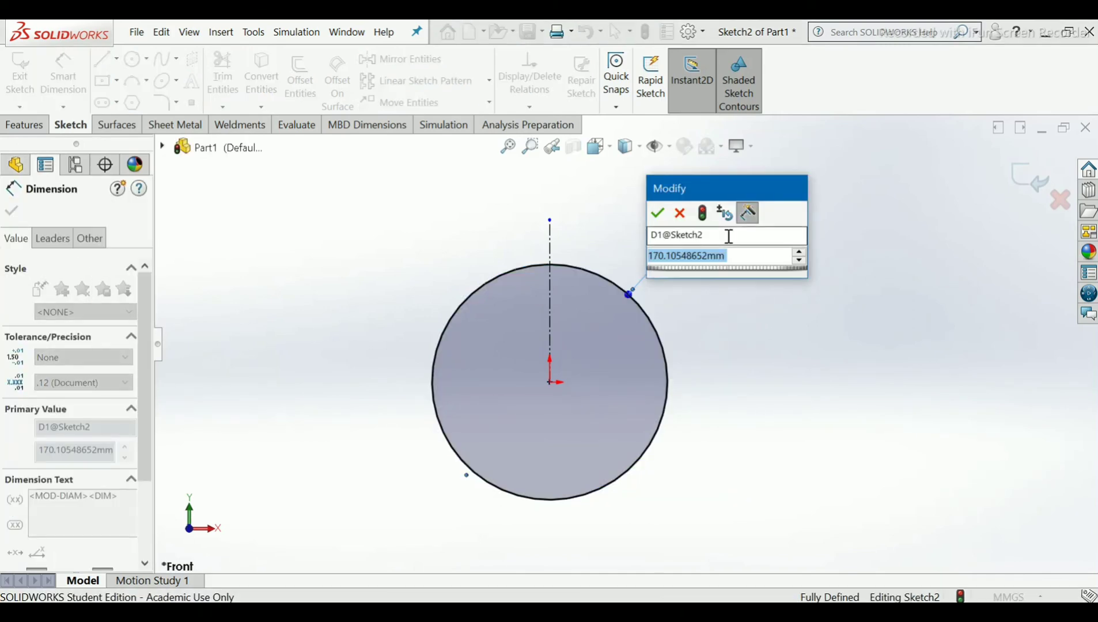
pyautogui.write('200')
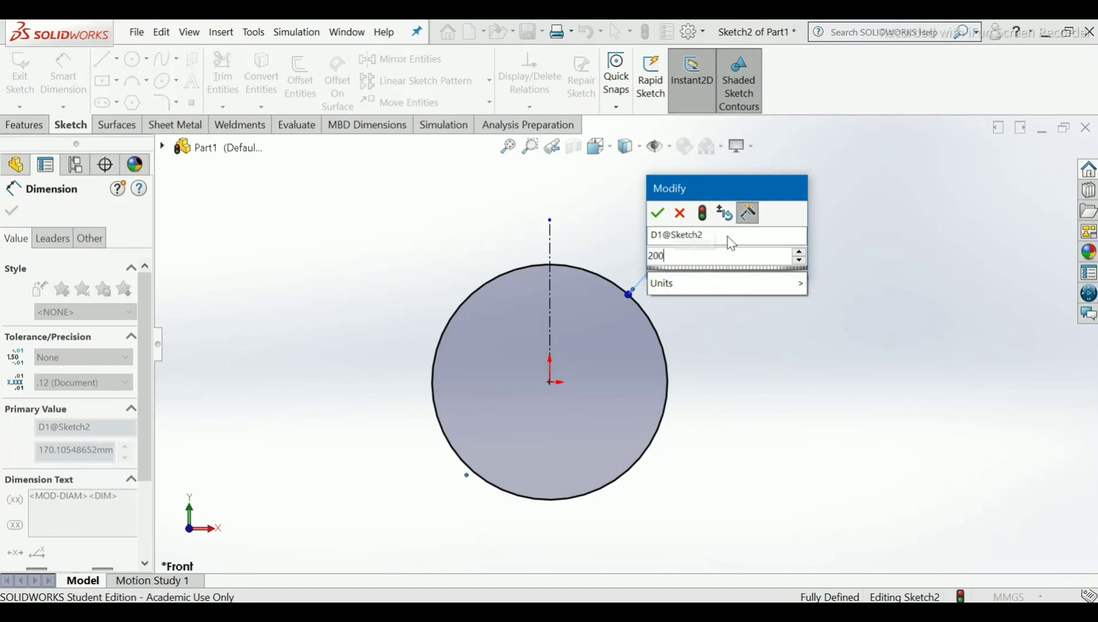
pyautogui.press('Return')
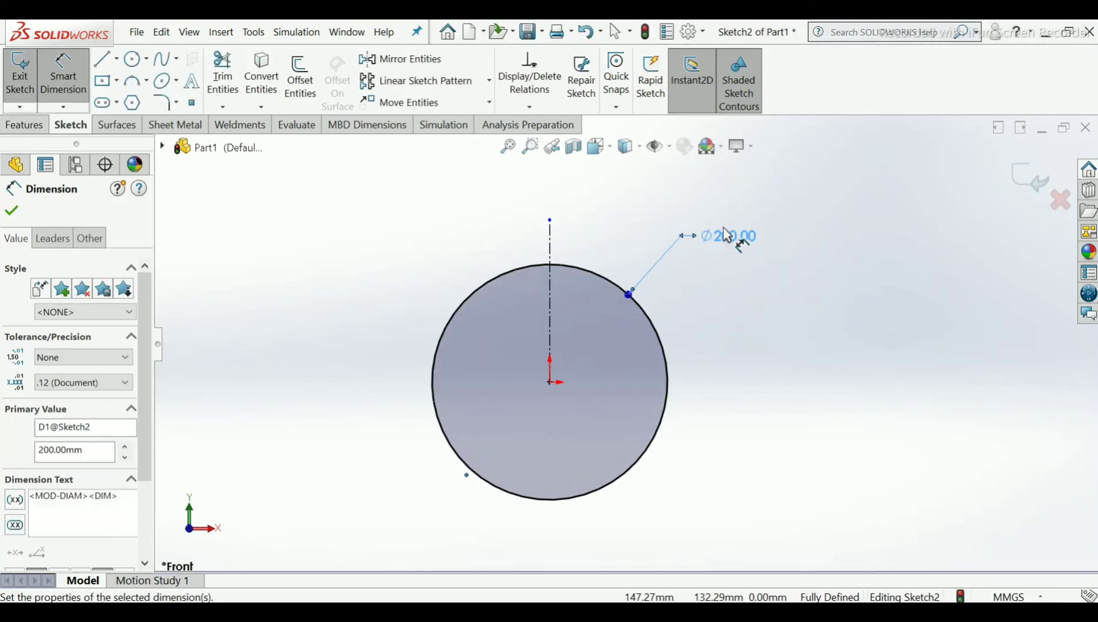
pyautogui.scroll(1, 658, 275)
pyautogui.scroll(-1, 658, 275)
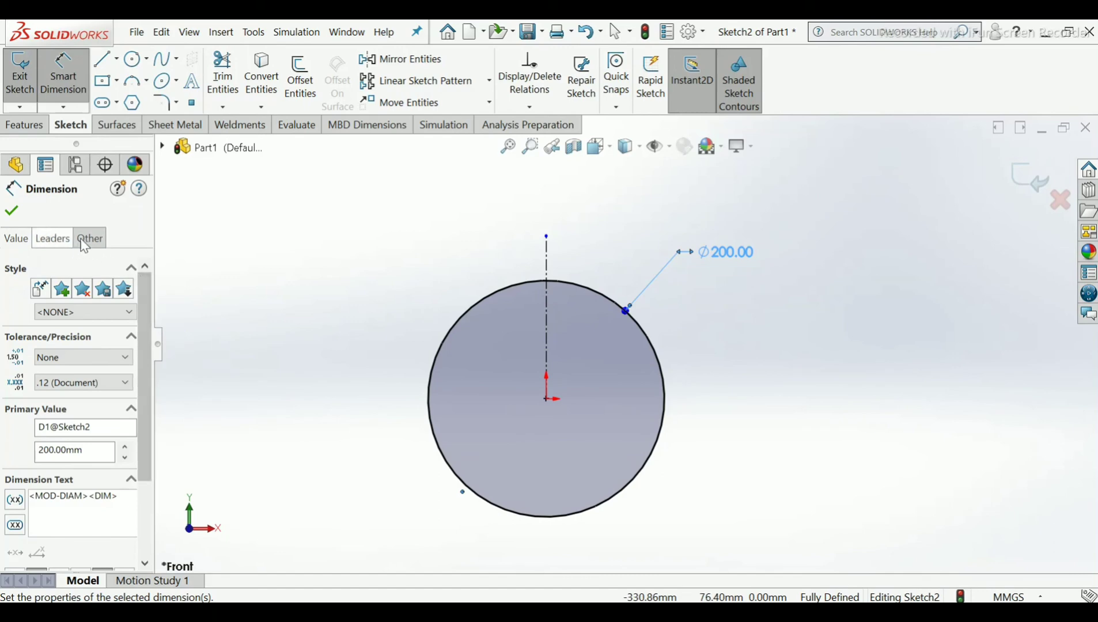
pyautogui.rightClick(729, 260)
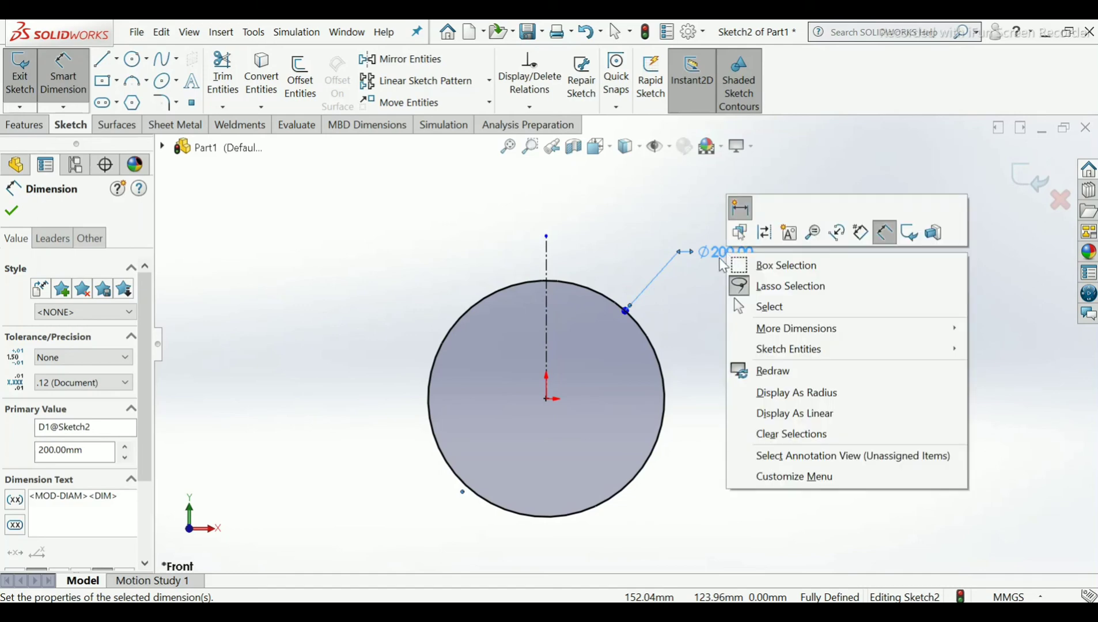
pyautogui.click(723, 258)
pyautogui.click(728, 286)
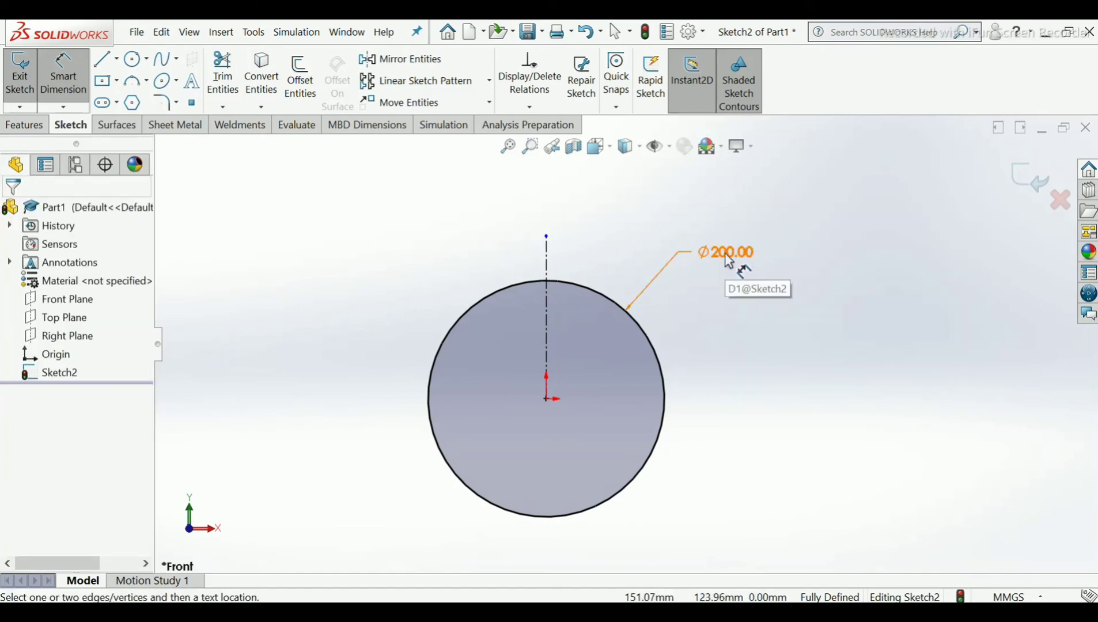
pyautogui.click(729, 260)
pyautogui.click(757, 299)
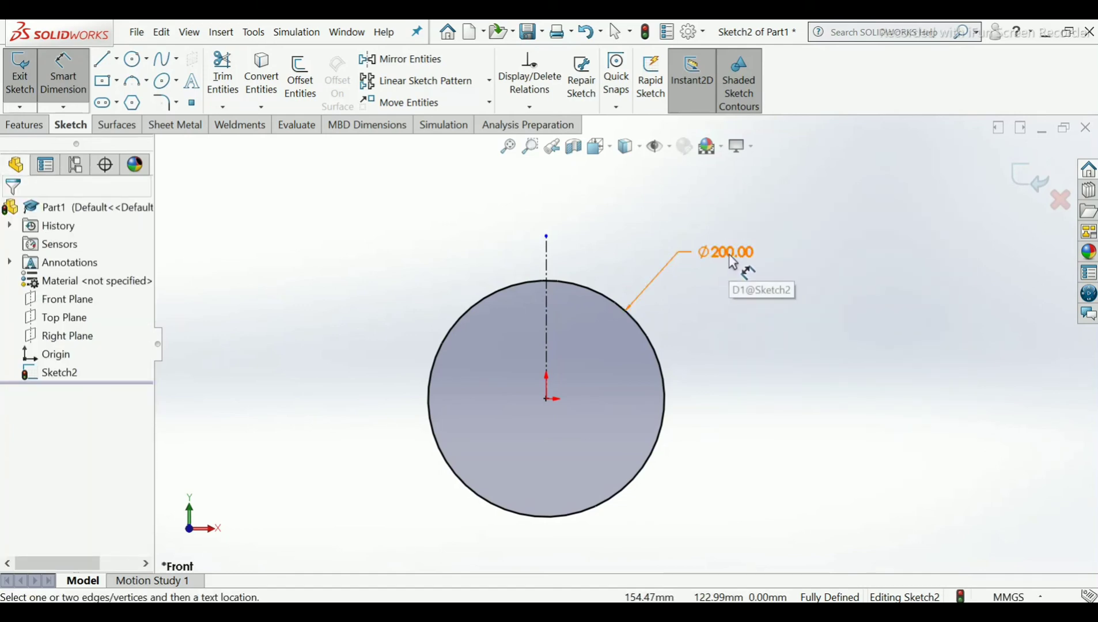
pyautogui.rightClick(733, 262)
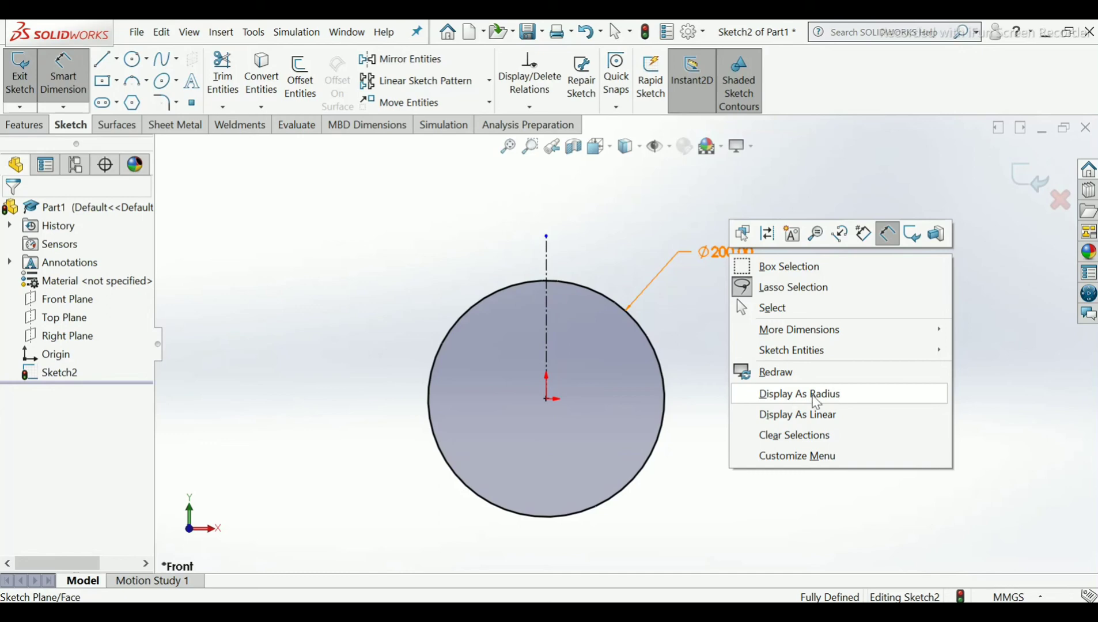
pyautogui.press('Escape')
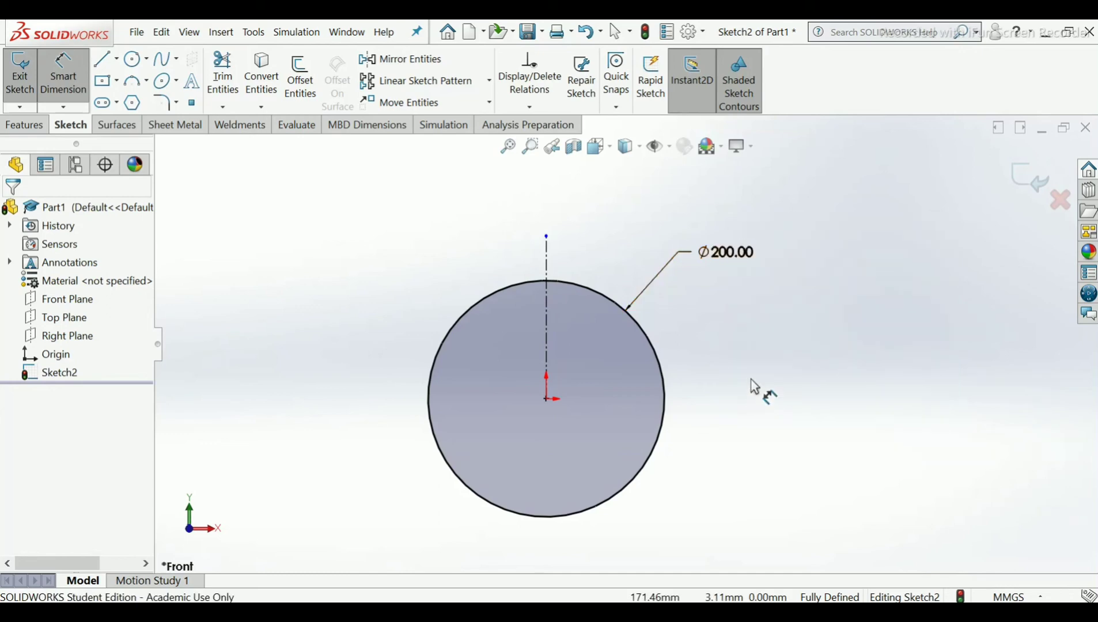
pyautogui.rightClick(732, 261)
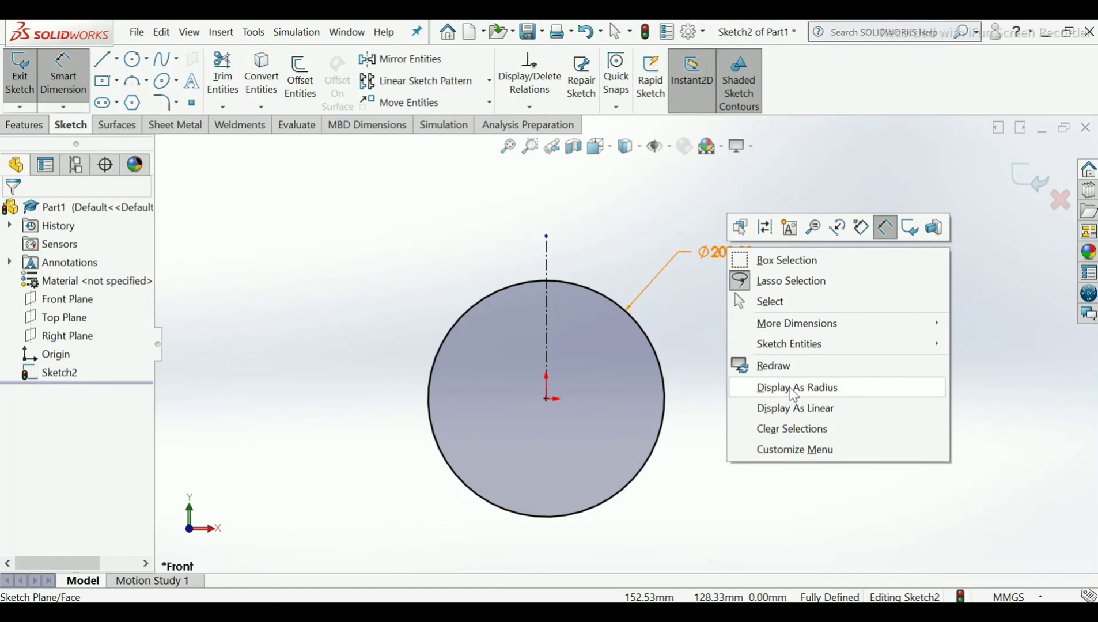
pyautogui.press('Escape')
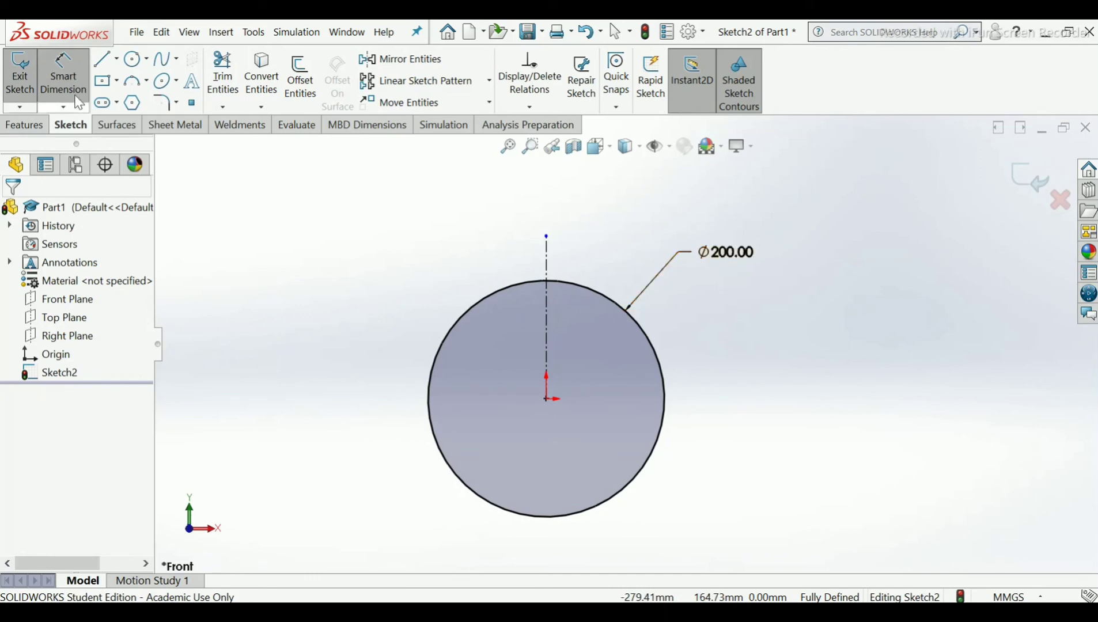
# Leave the Smart Dimension command and display the circle's diameter dimension as a radius.
pyautogui.click(63, 75)
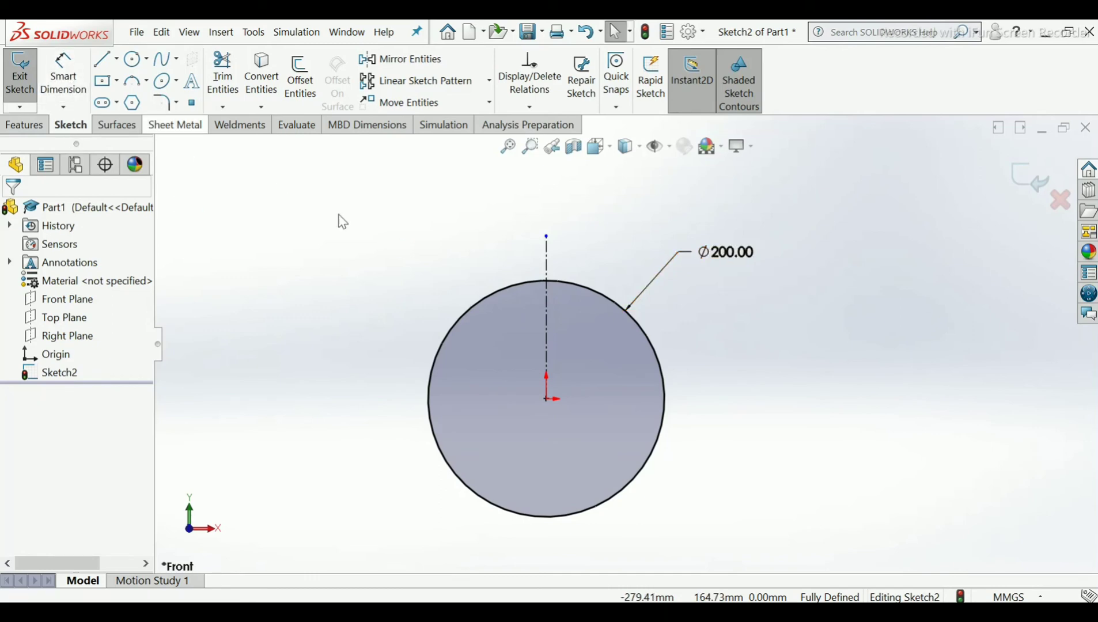
pyautogui.rightClick(737, 259)
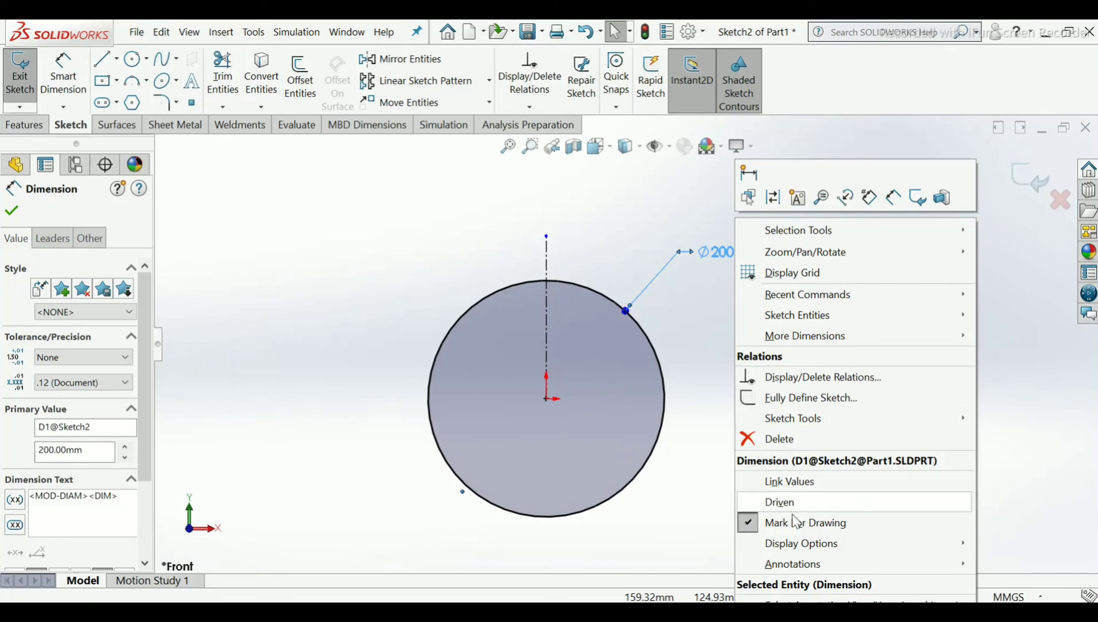
pyautogui.moveTo(815, 550)
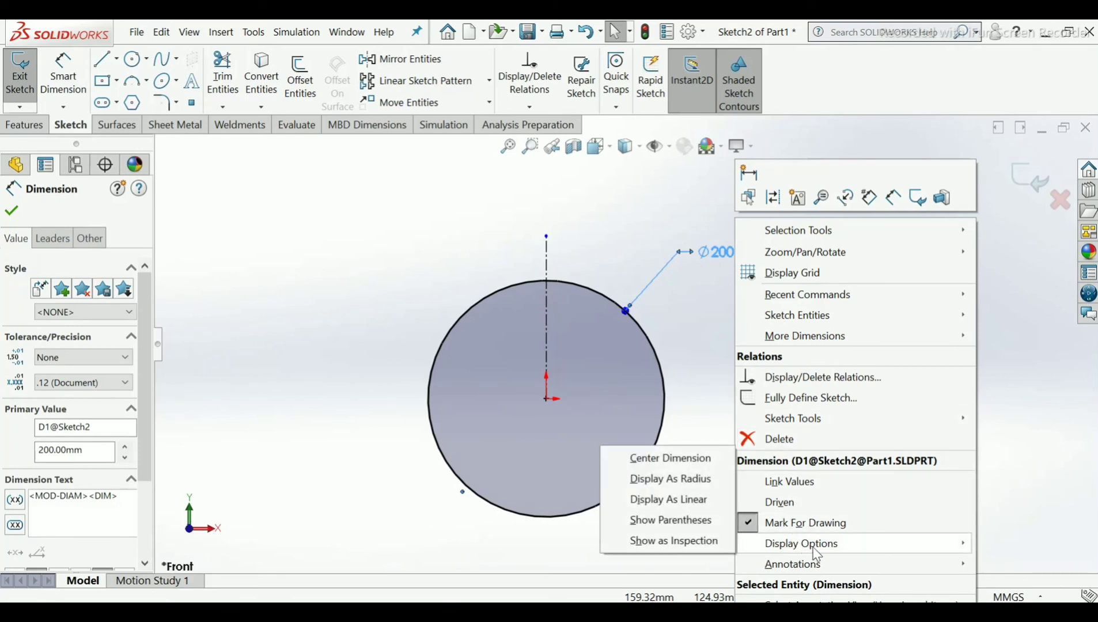
pyautogui.click(650, 481)
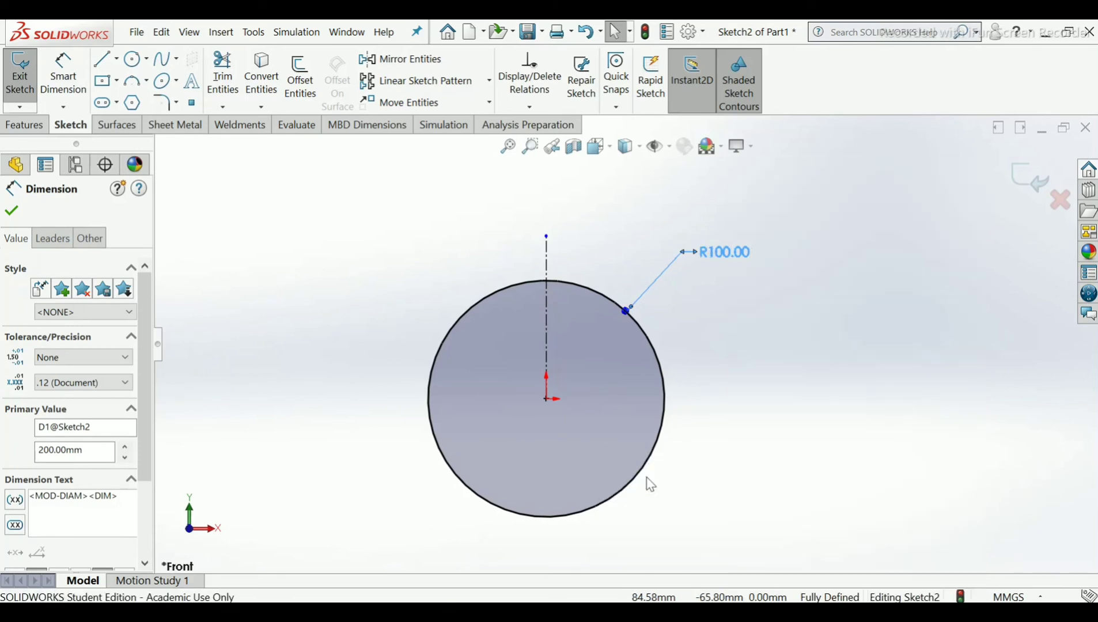
pyautogui.click(13, 212)
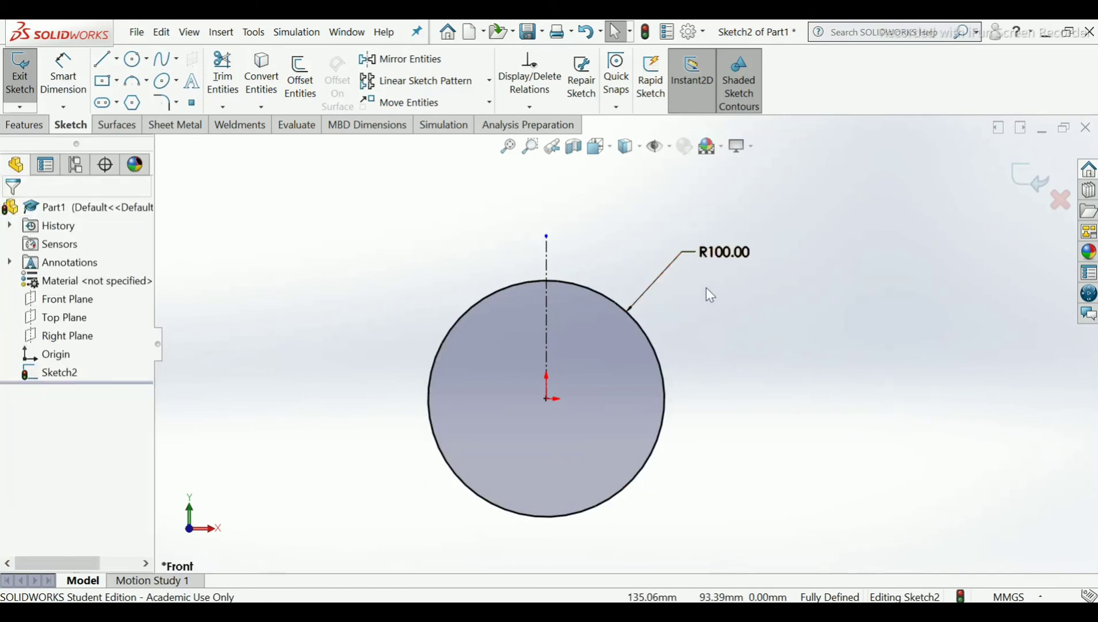
# Dismiss the unsaved-document notification and sketch a vertical line upward from the circle's right quadrant point, ending above the centerline's top.
pyautogui.scroll(2, 737, 335)
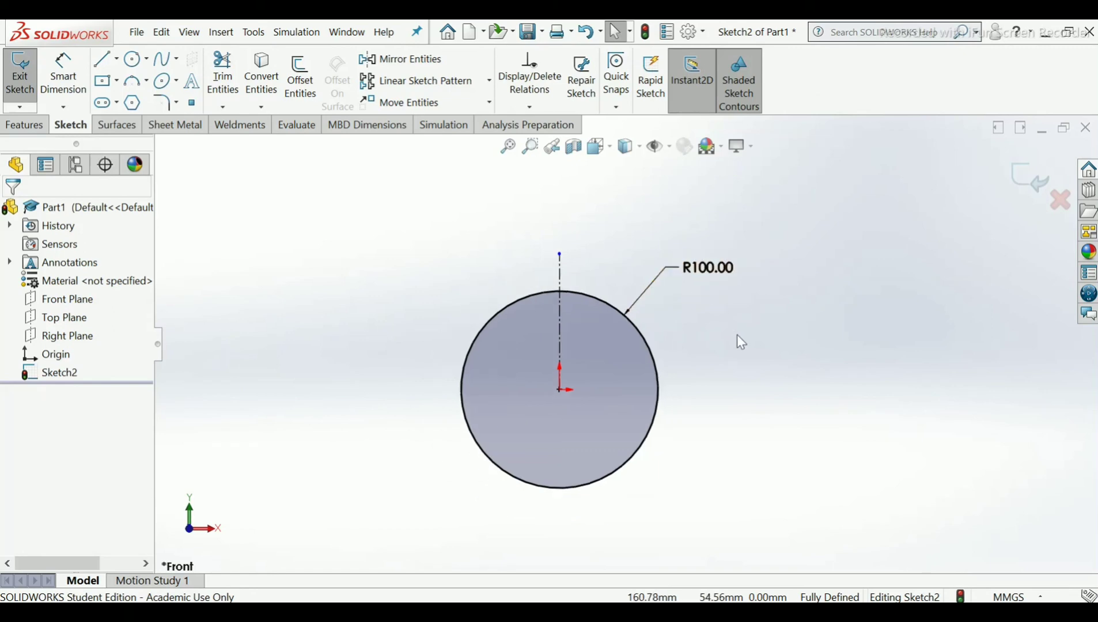
pyautogui.scroll(-2, 734, 335)
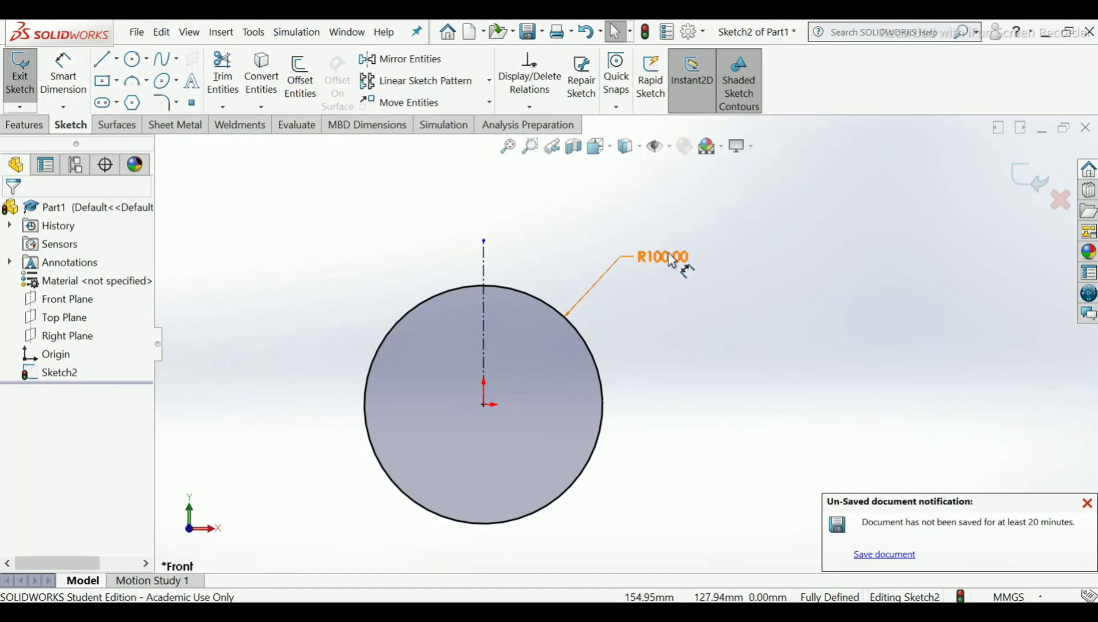
pyautogui.click(1085, 502)
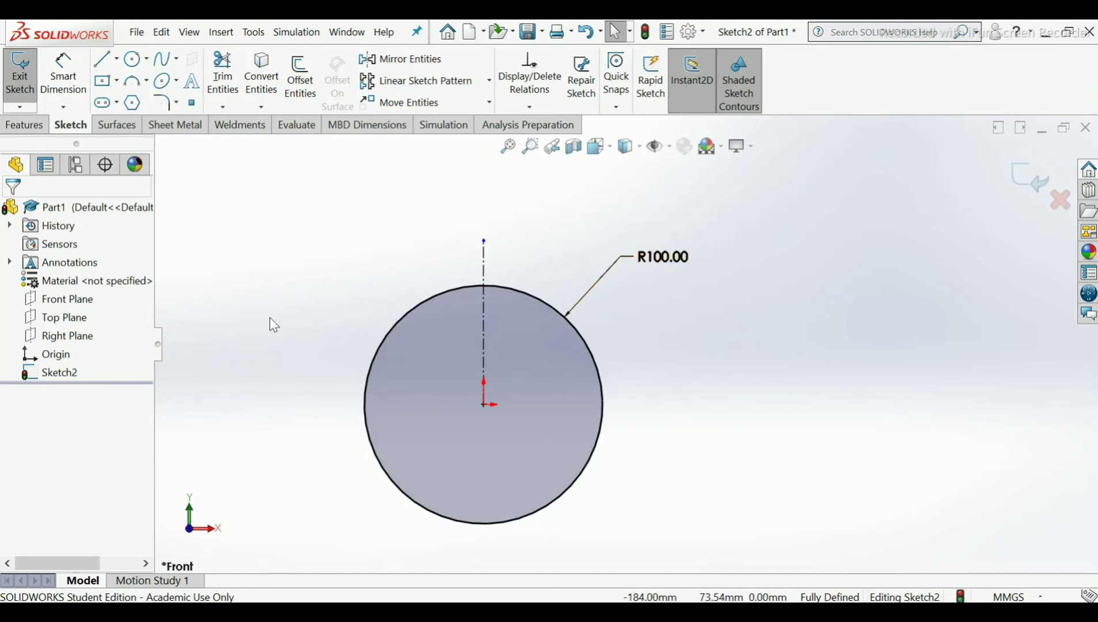
pyautogui.scroll(3, 271, 318)
pyautogui.scroll(-2, 330, 341)
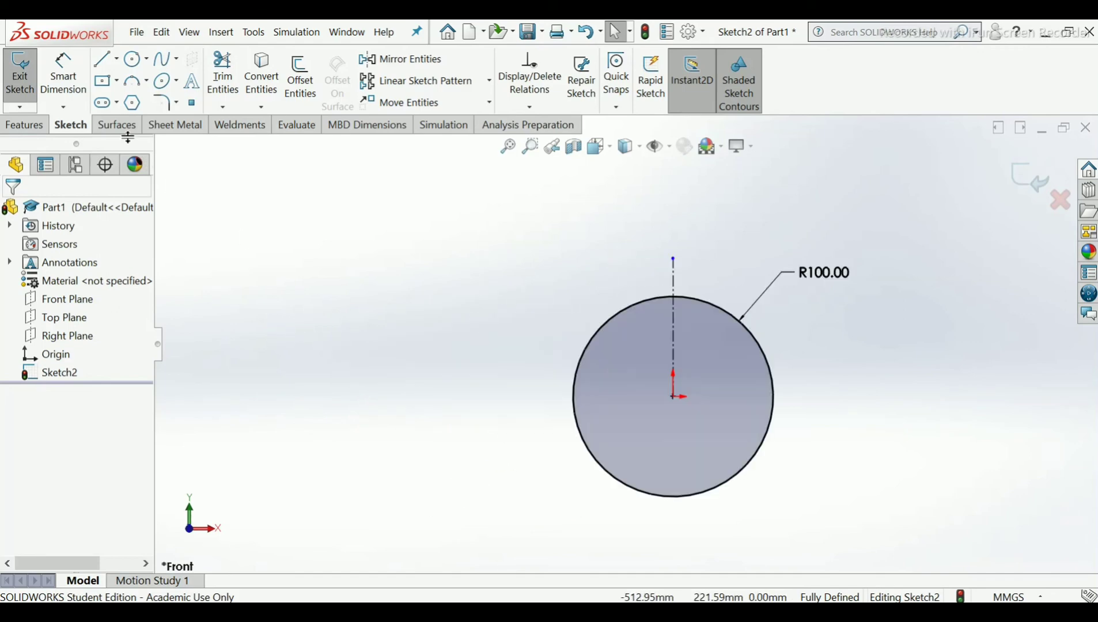
pyautogui.click(103, 58)
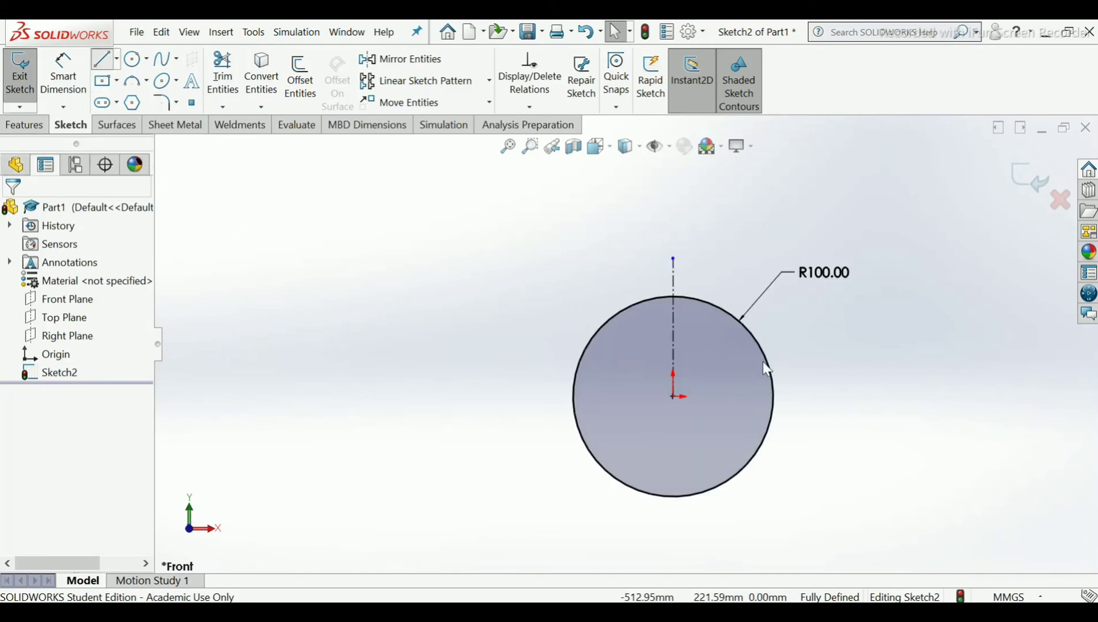
pyautogui.click(773, 397)
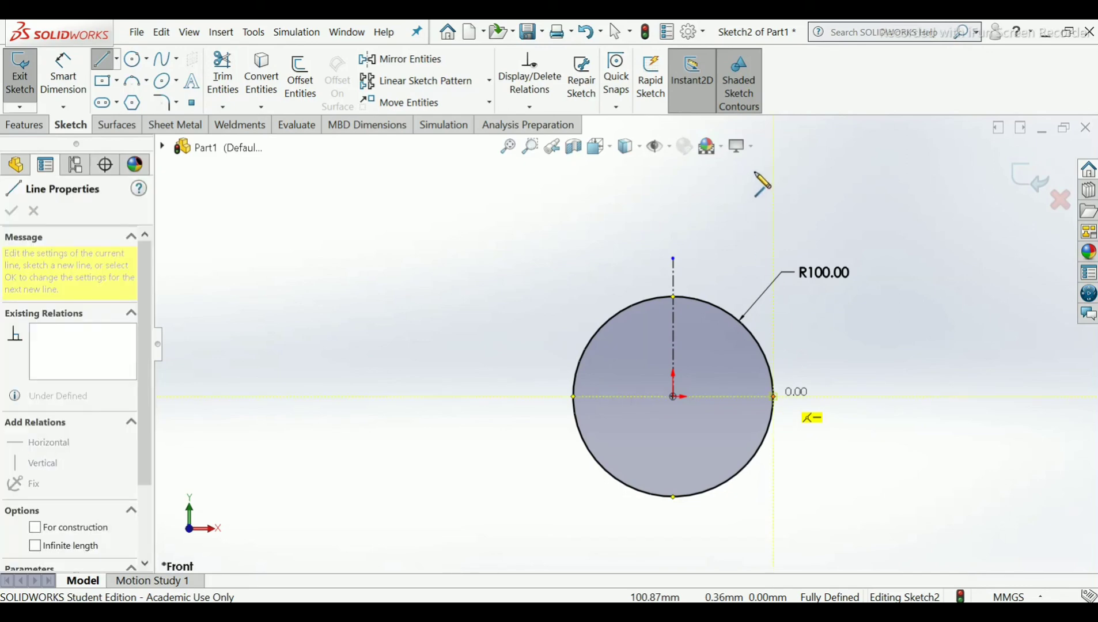
pyautogui.click(774, 203)
pyautogui.rightClick(781, 214)
pyautogui.click(806, 236)
pyautogui.press('Escape')
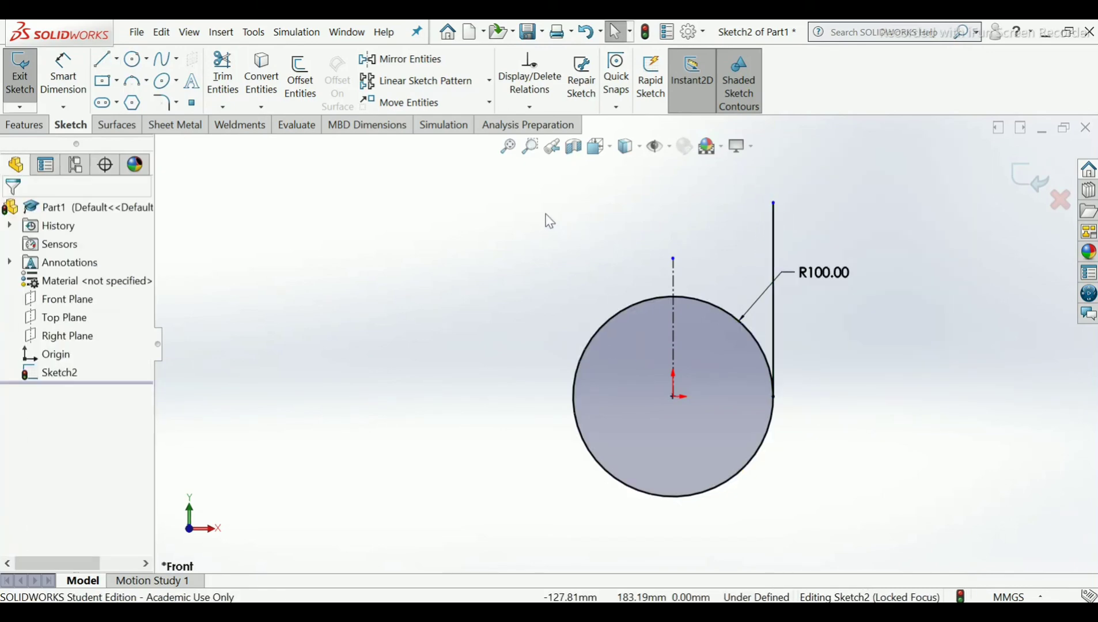
# Dimension the vertical side line's length as 425-255, giving 170 mm.
pyautogui.click(66, 90)
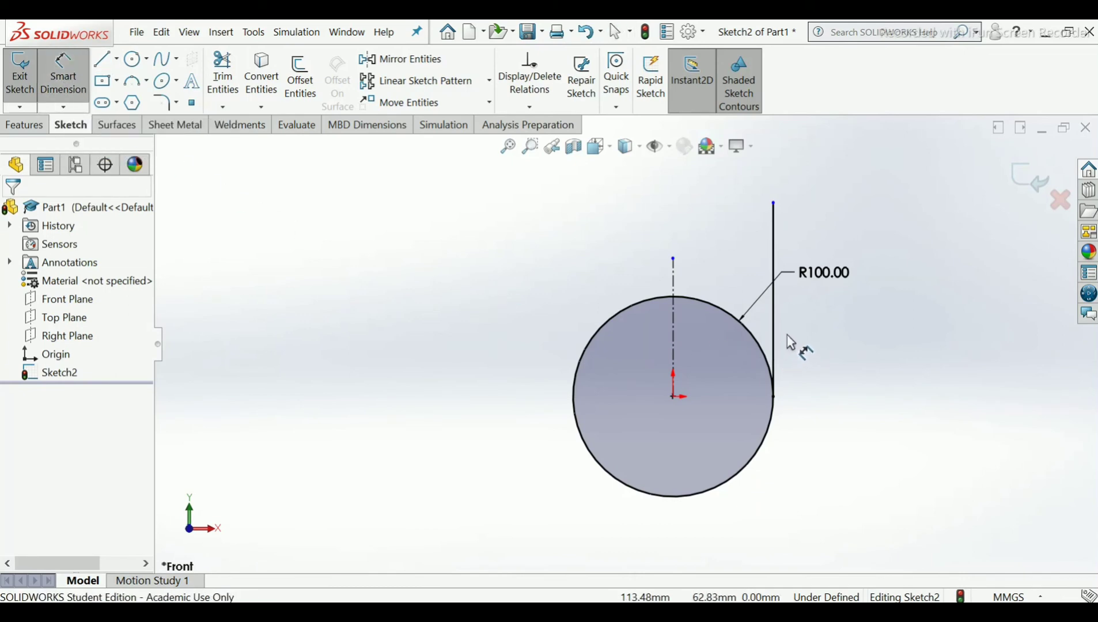
pyautogui.click(775, 322)
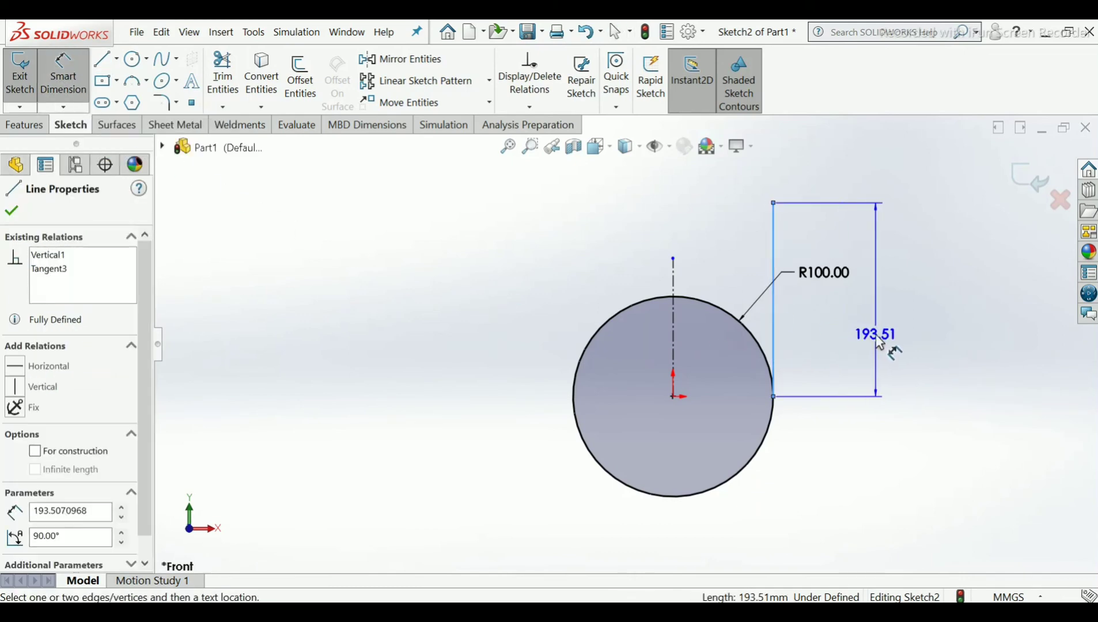
pyautogui.click(882, 342)
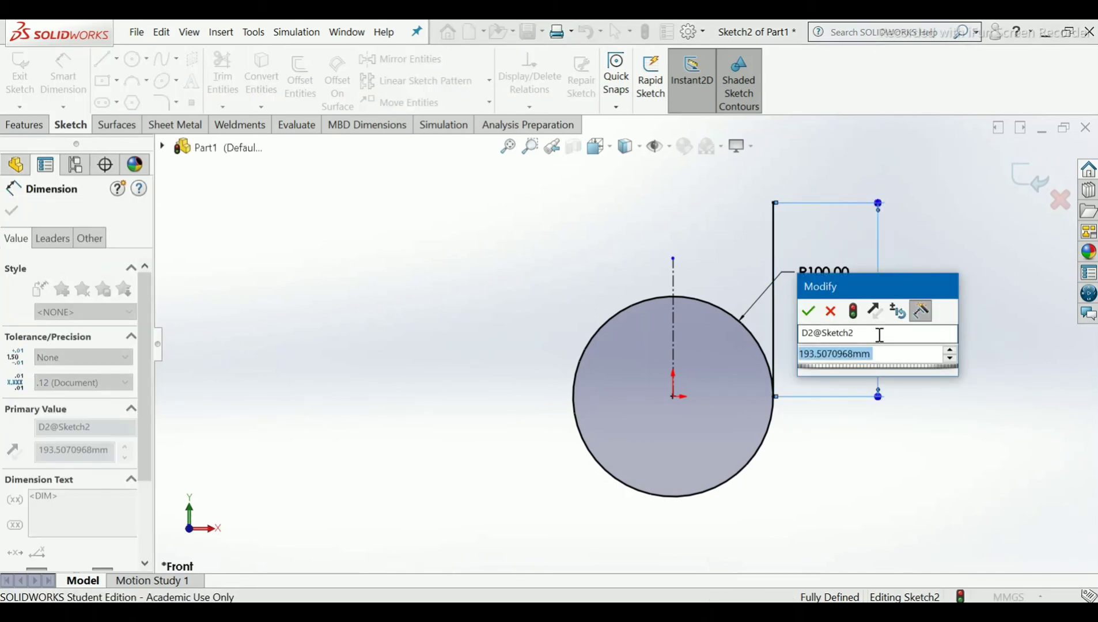
pyautogui.write('425')
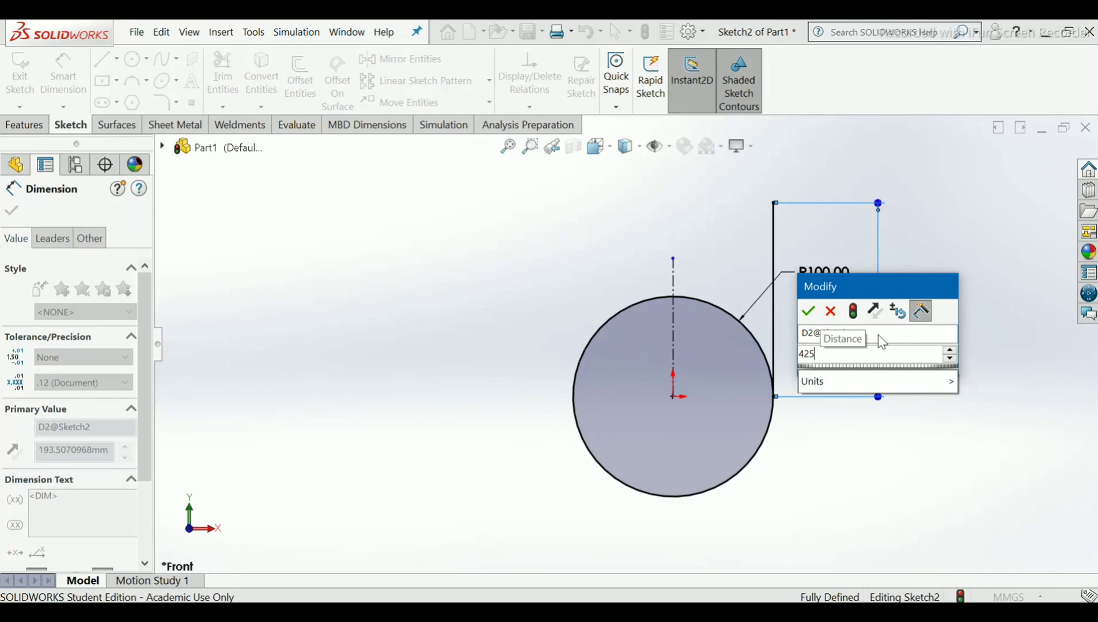
pyautogui.write('-25')
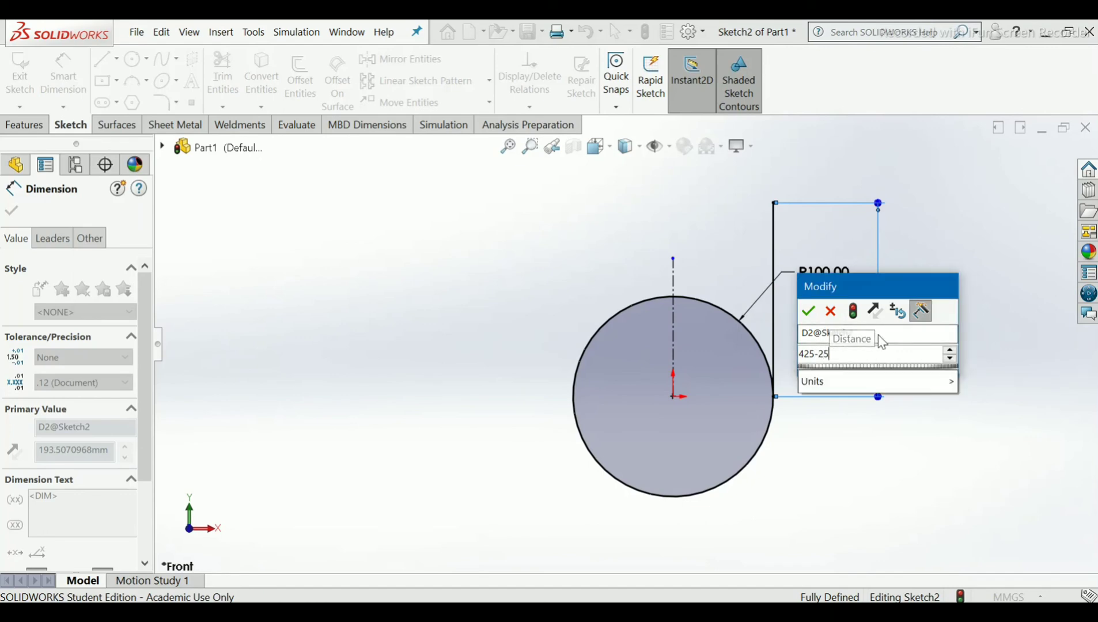
pyautogui.write('5')
pyautogui.press('Return')
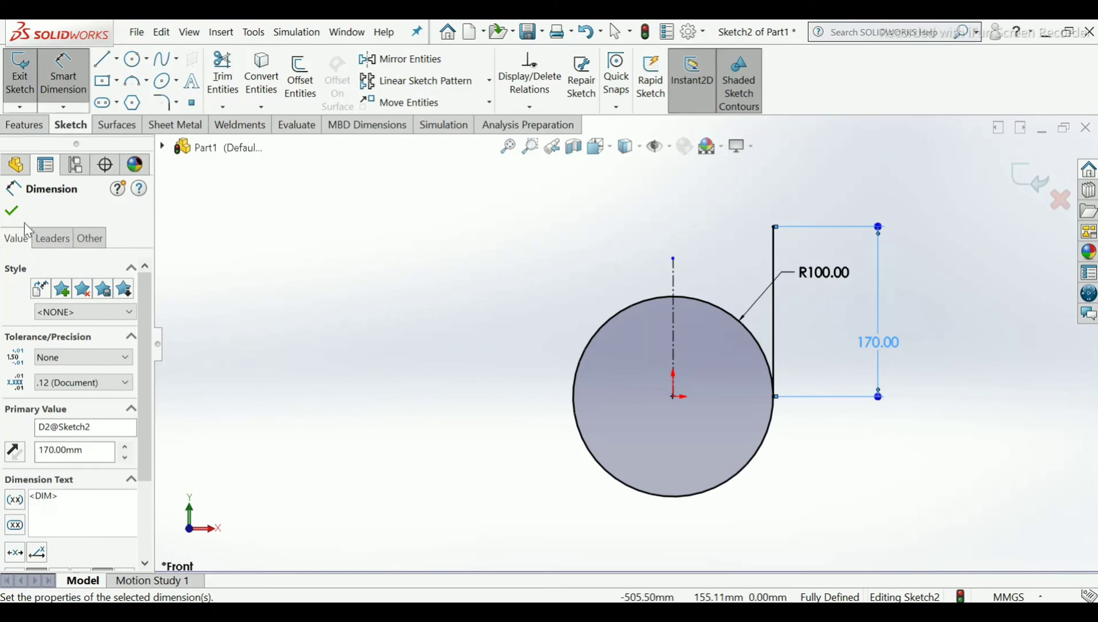
pyautogui.click(11, 210)
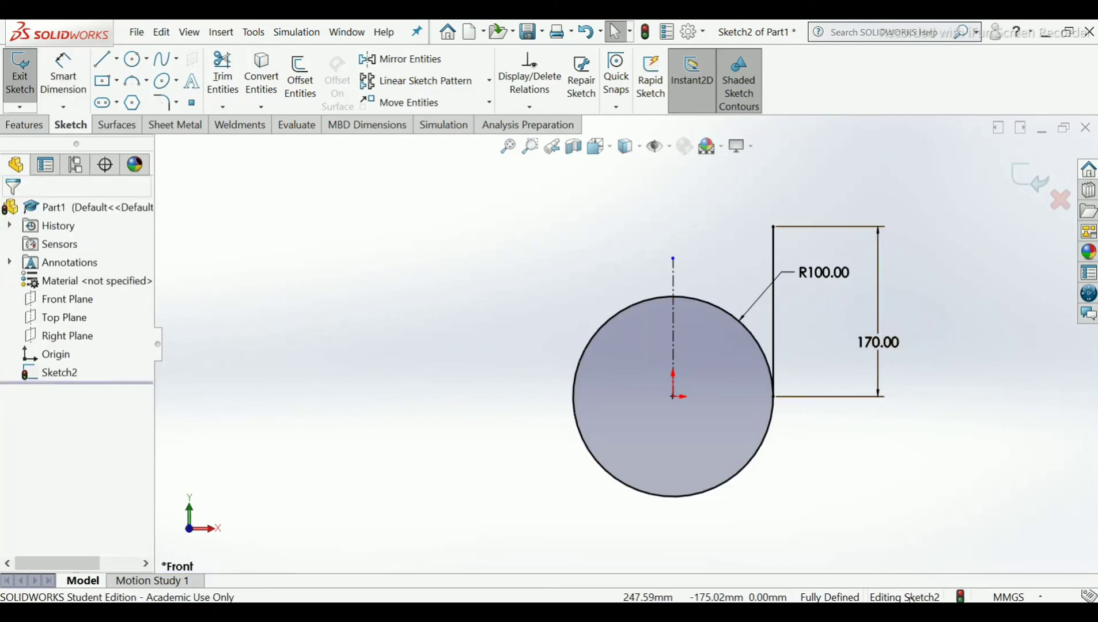
# Check the unit system in the document's unit properties.
pyautogui.click(688, 31)
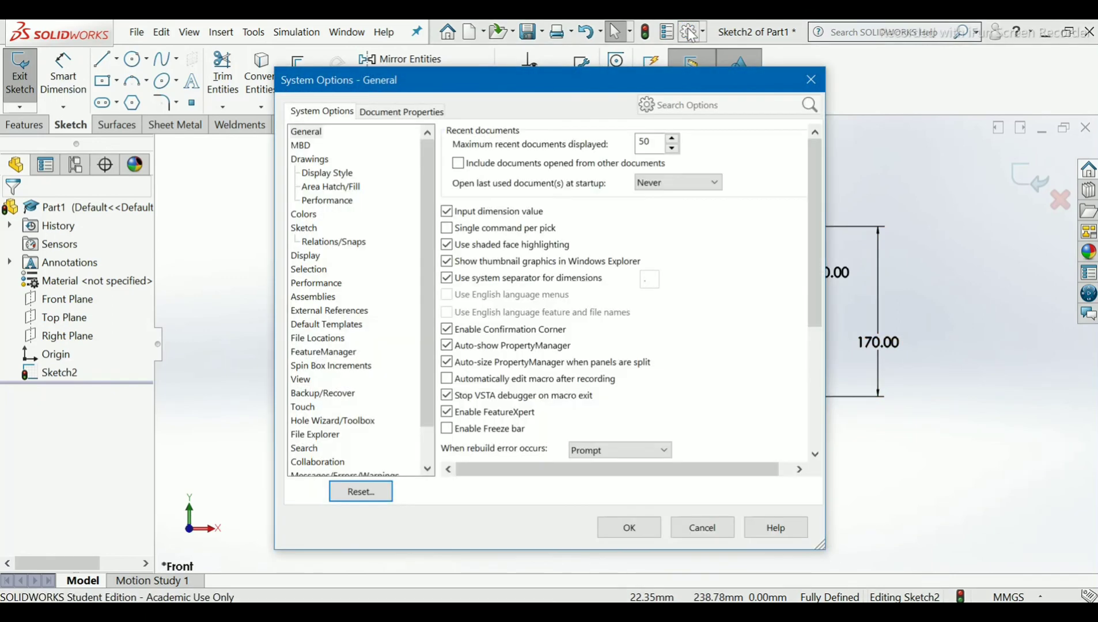
pyautogui.click(410, 114)
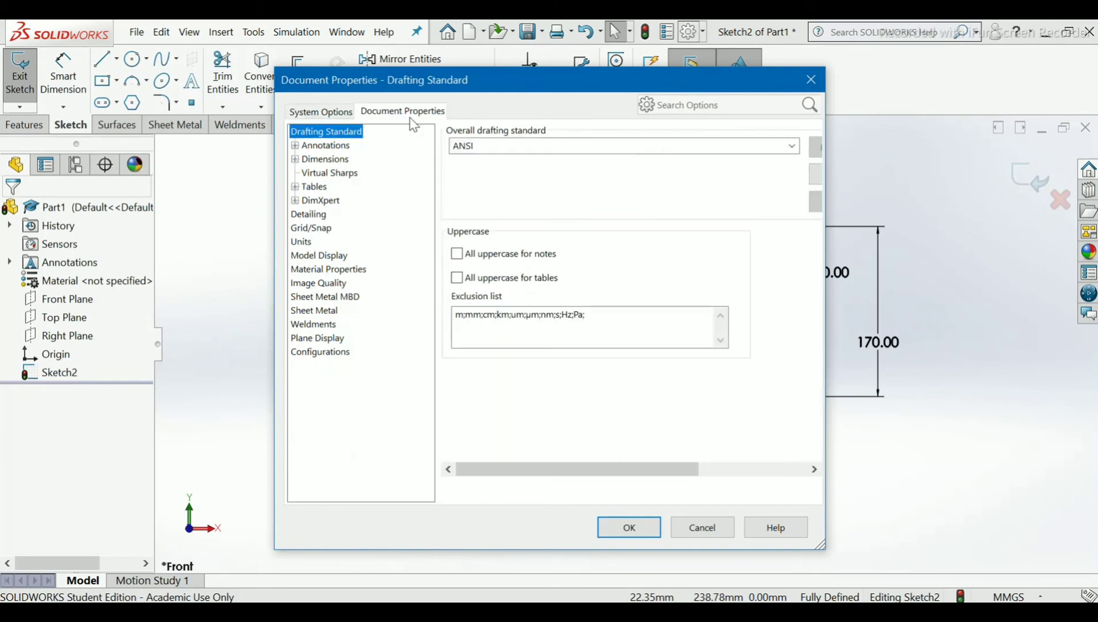
pyautogui.click(302, 242)
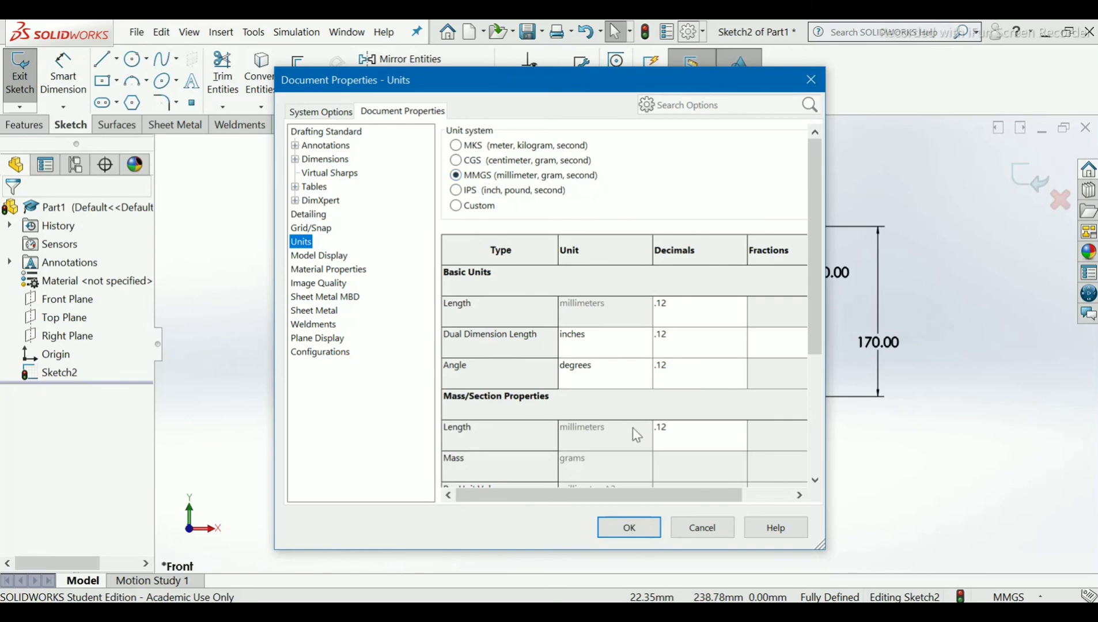
pyautogui.click(630, 529)
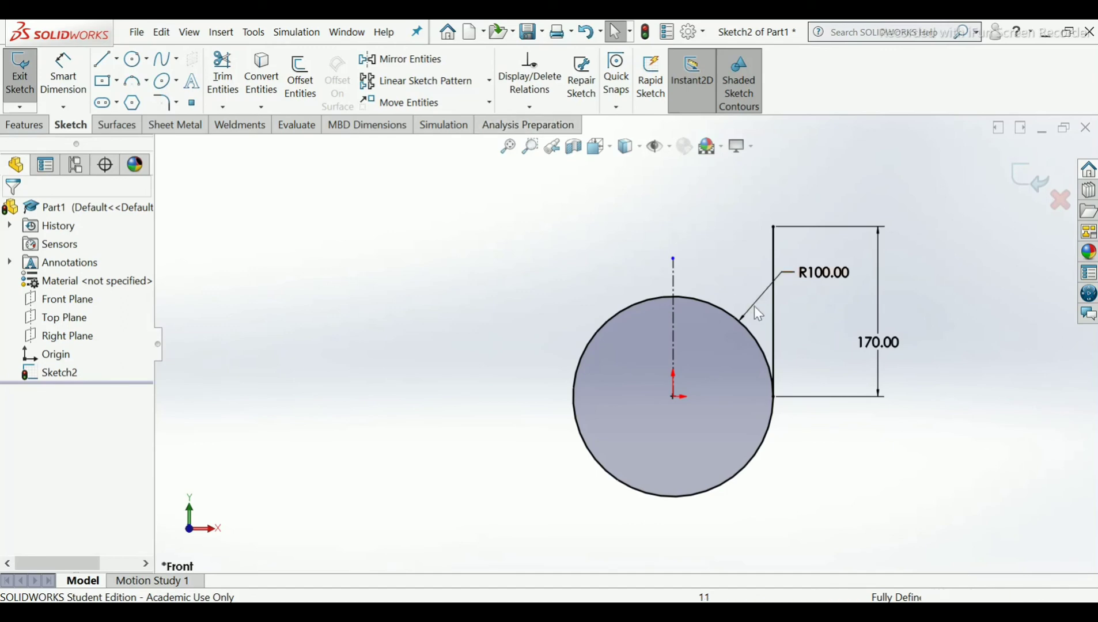
# Mirror the vertical side line about the centerline, keeping the original.
pyautogui.click(422, 65)
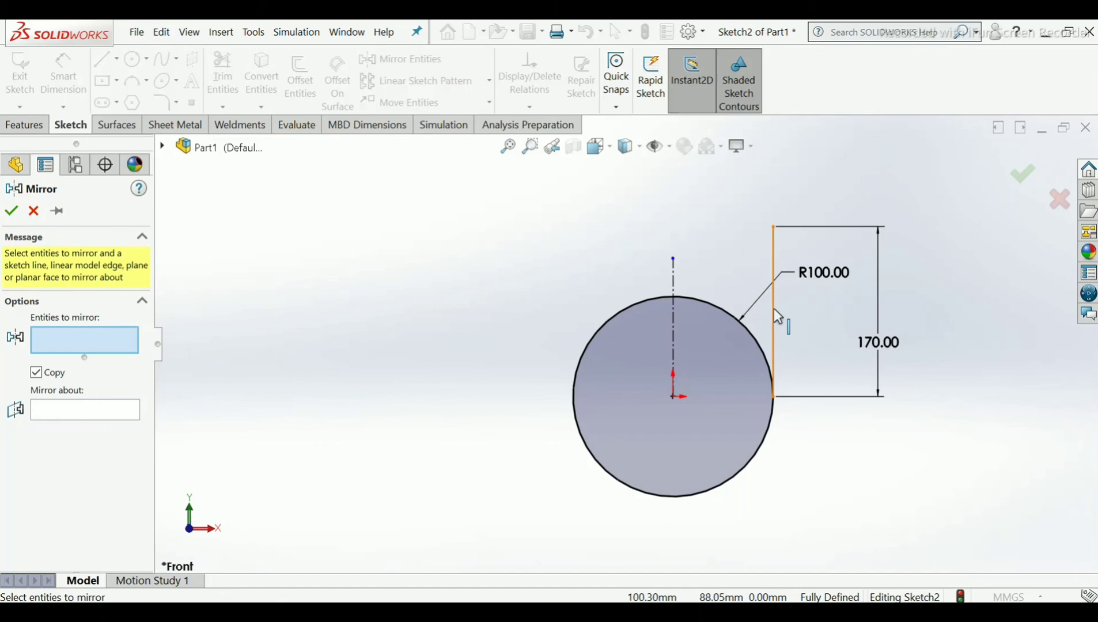
pyautogui.click(774, 317)
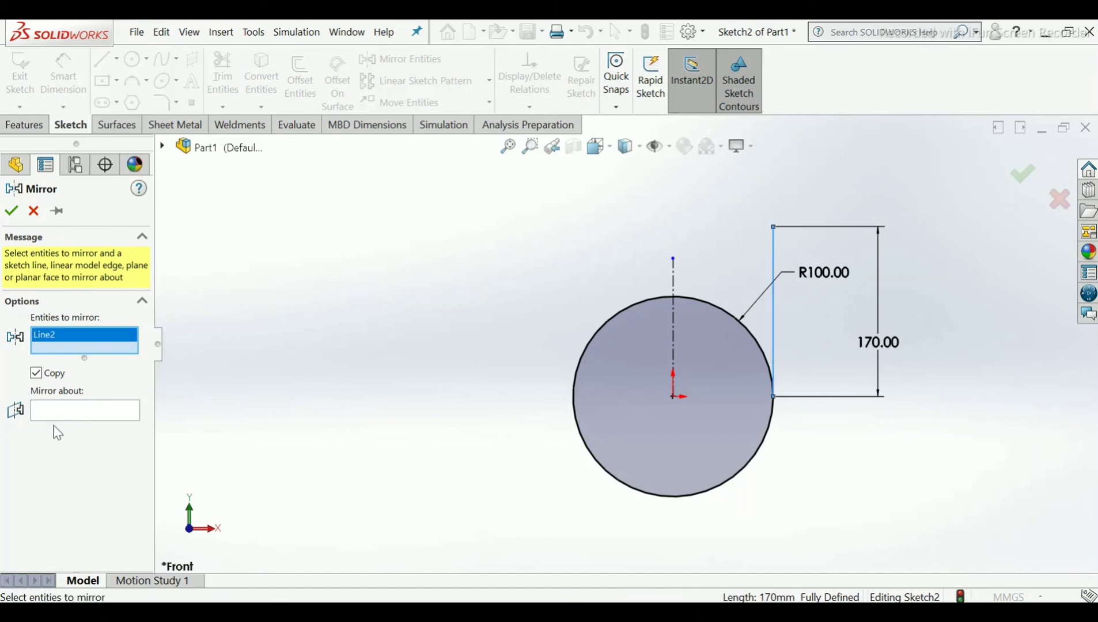
pyautogui.click(87, 410)
pyautogui.click(672, 329)
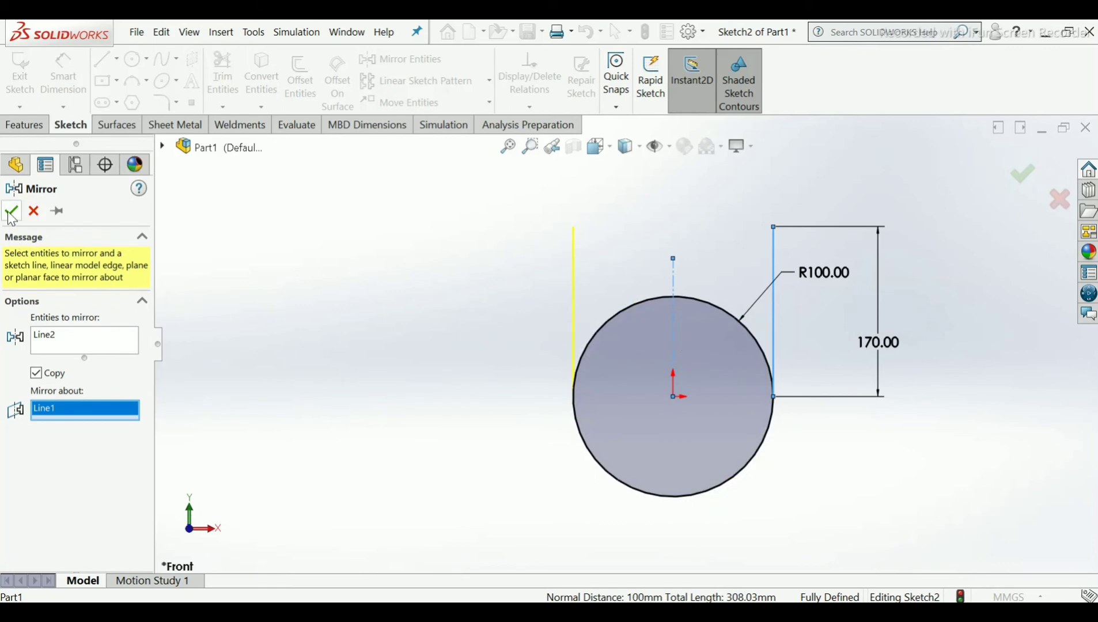
pyautogui.click(11, 214)
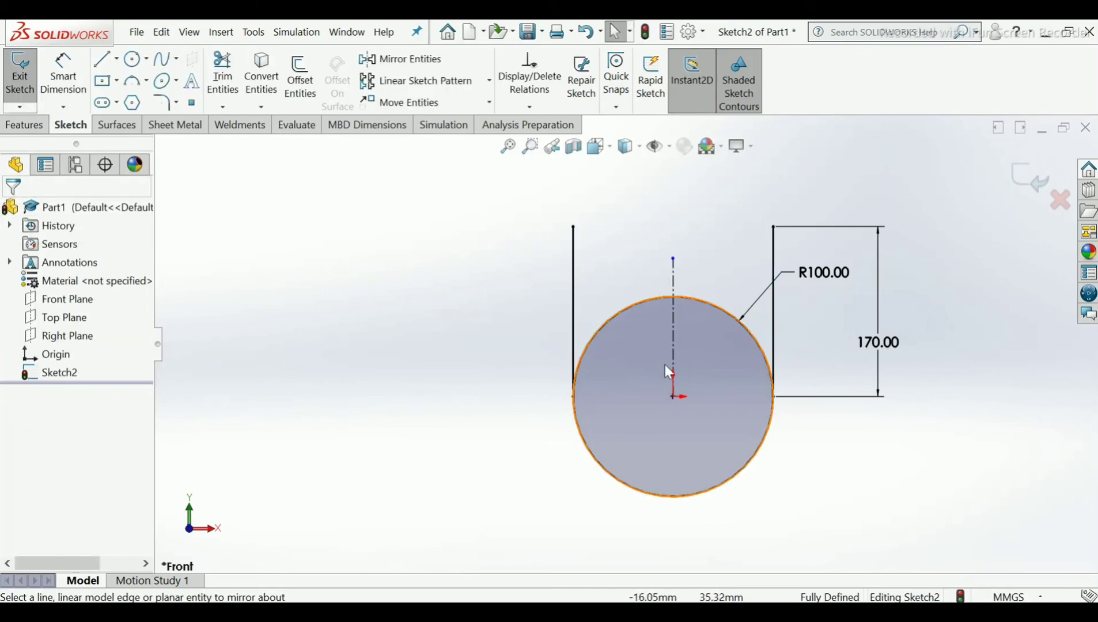
# Trim away the upper half of the circle between the two vertical lines with Trim to closest.
pyautogui.scroll(-1, 674, 358)
pyautogui.scroll(1, 674, 358)
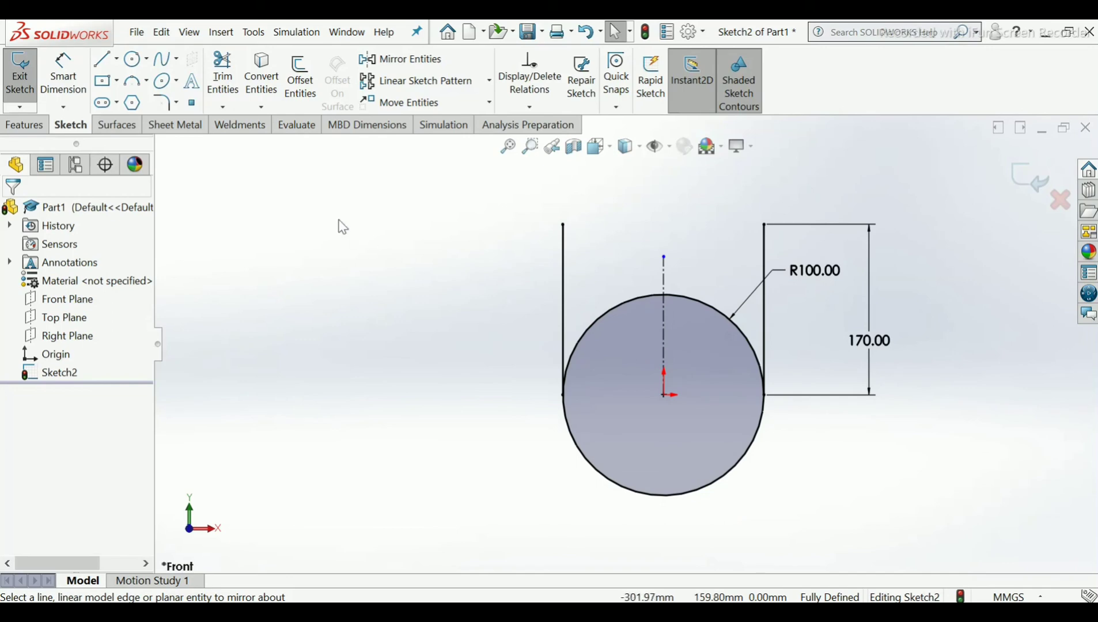
pyautogui.click(222, 75)
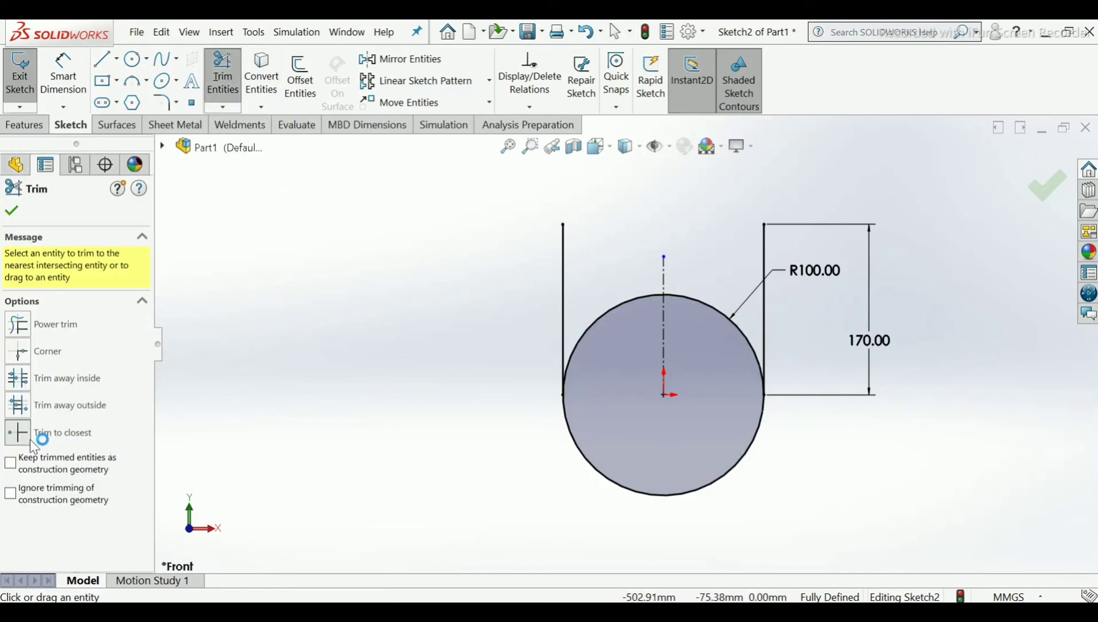
pyautogui.click(595, 335)
pyautogui.click(704, 312)
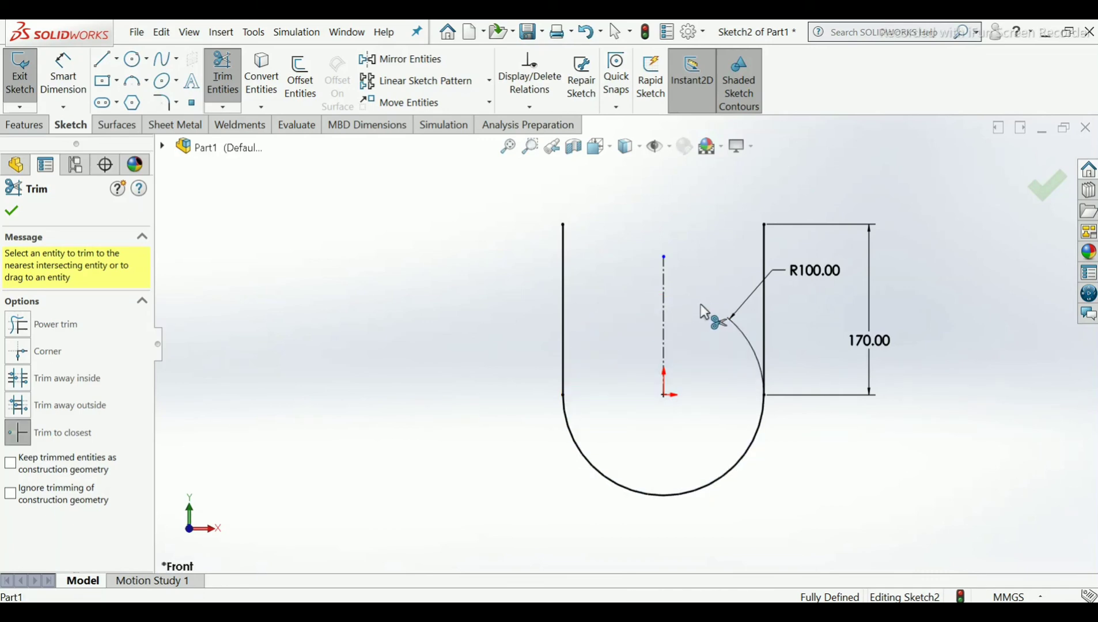
pyautogui.click(11, 211)
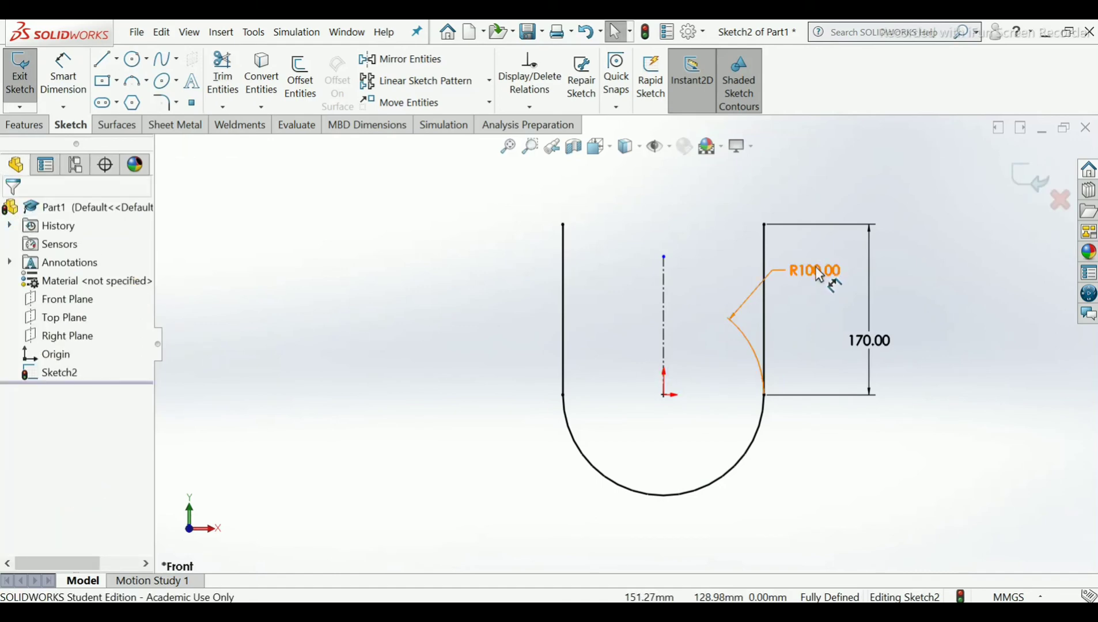
# Move the radius dimension beside the lower arc, outside the U profile, and exit the sketch.
pyautogui.moveTo(829, 282); pyautogui.dragTo(897, 520)
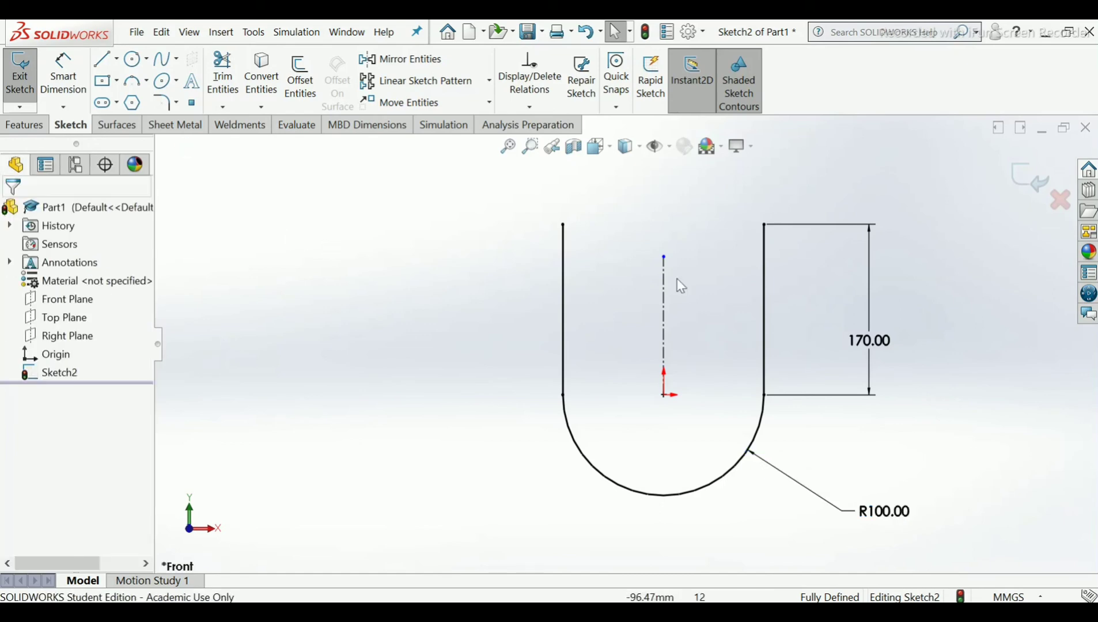
pyautogui.click(1022, 176)
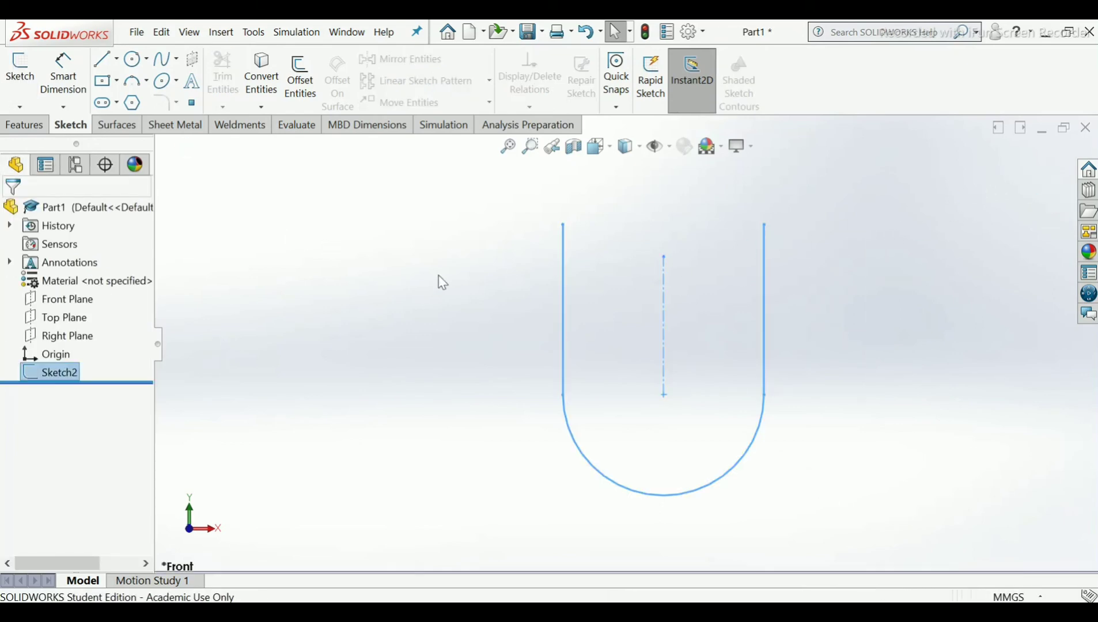
# Create a reference plane perpendicular to the U sketch's right vertical line and coincident with its upper endpoint.
pyautogui.click(17, 127)
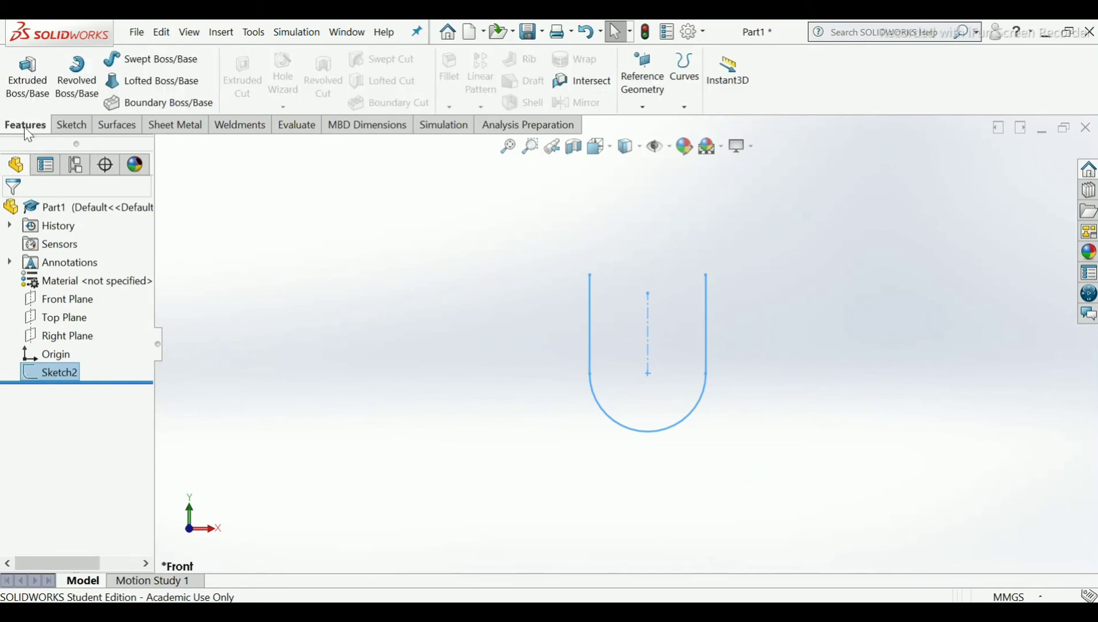
pyautogui.click(650, 117)
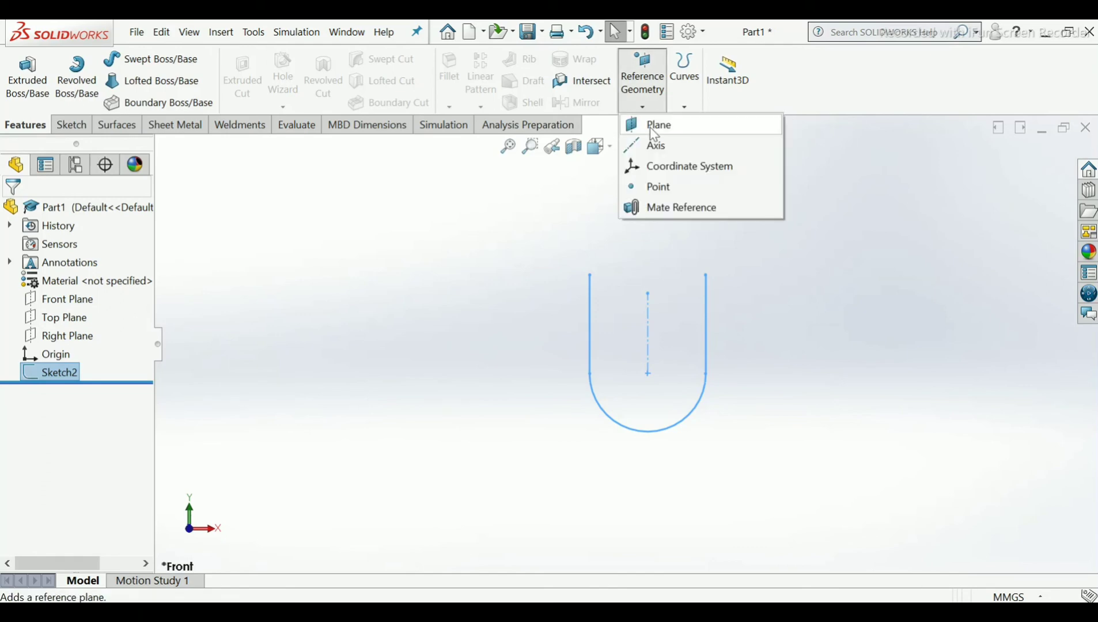
pyautogui.click(651, 127)
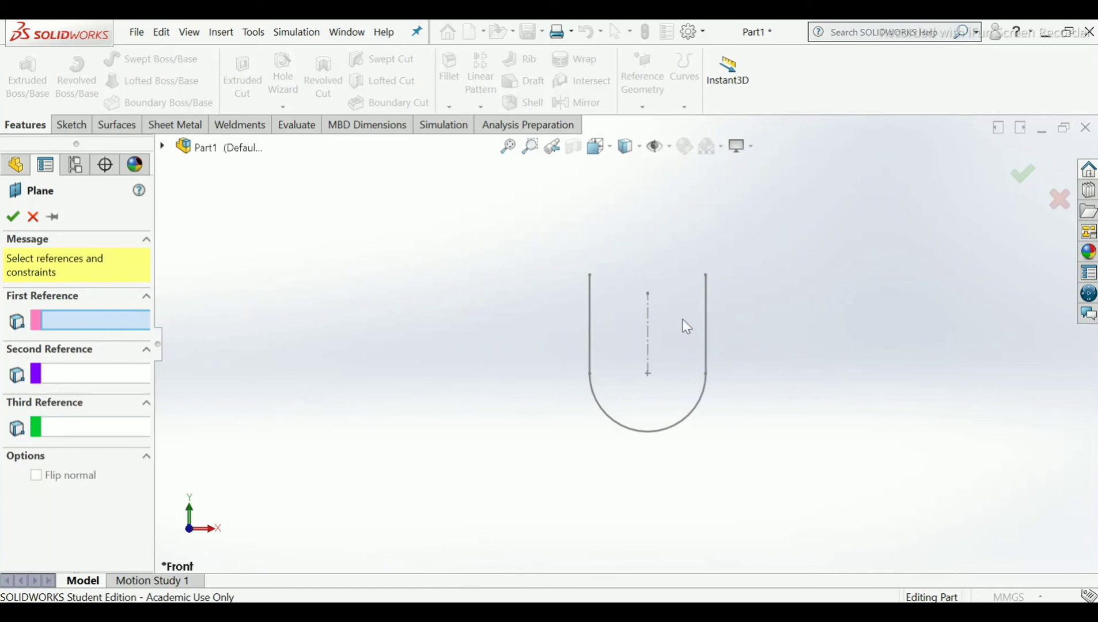
pyautogui.scroll(-3, 686, 326)
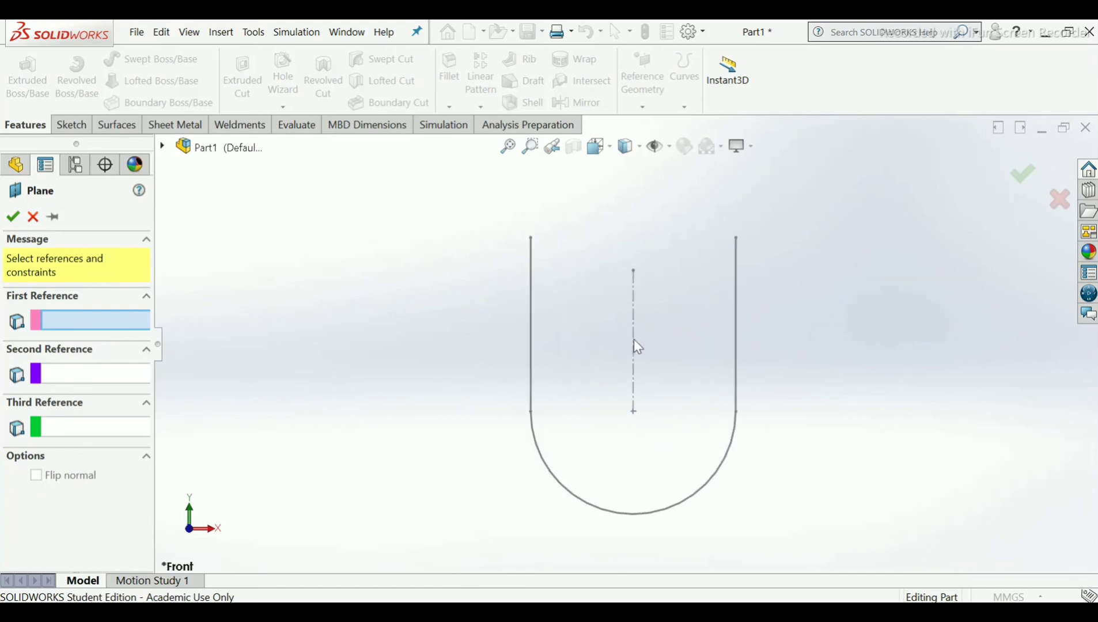
pyautogui.click(738, 347)
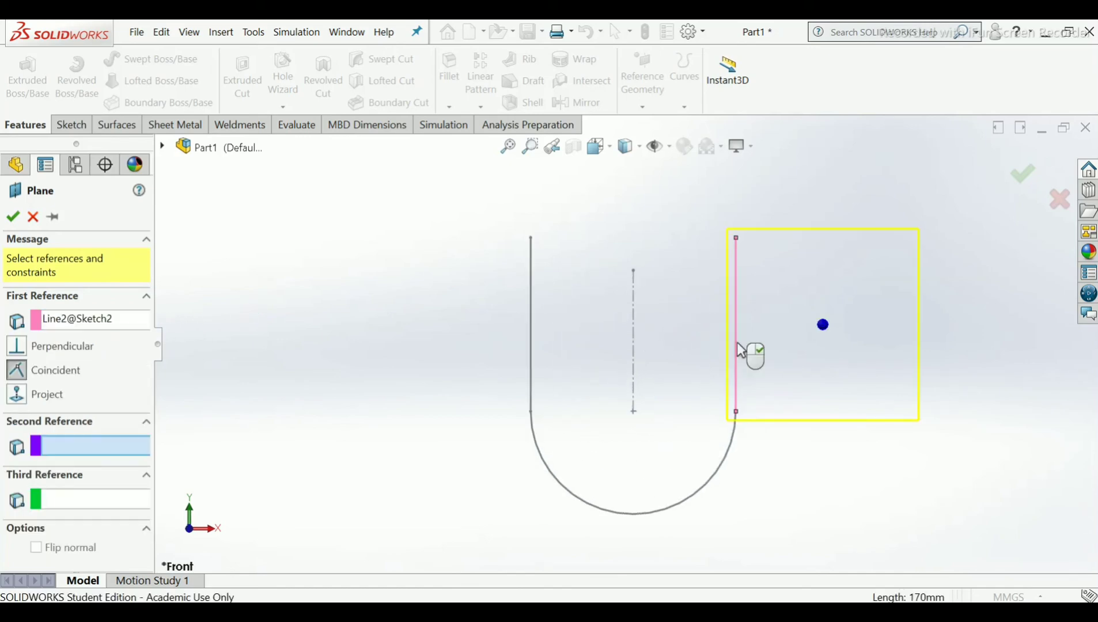
pyautogui.click(736, 238)
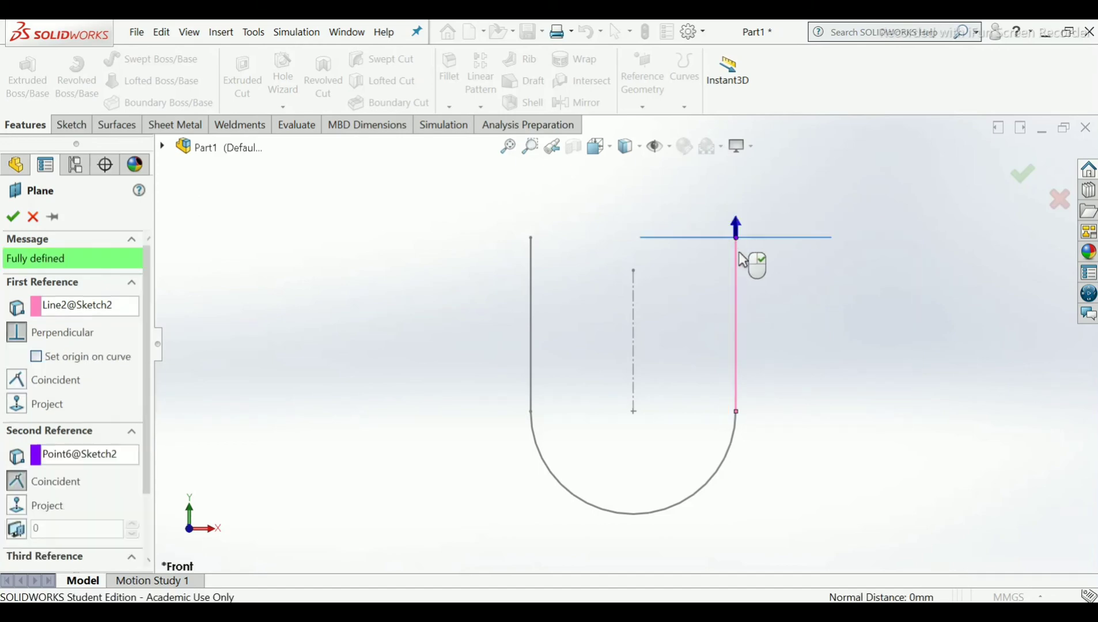
pyautogui.moveTo(752, 259)
pyautogui.mouseDown(button='middle')
pyautogui.moveTo(730, 412)
pyautogui.moveTo(766, 319)
pyautogui.mouseUp(button='middle')
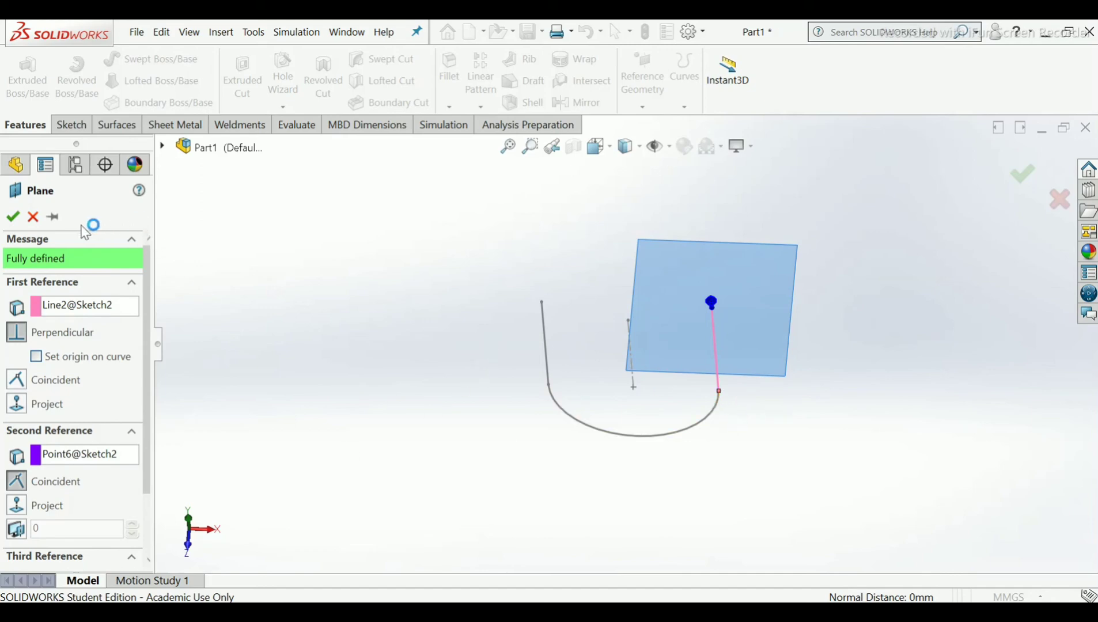
pyautogui.click(13, 217)
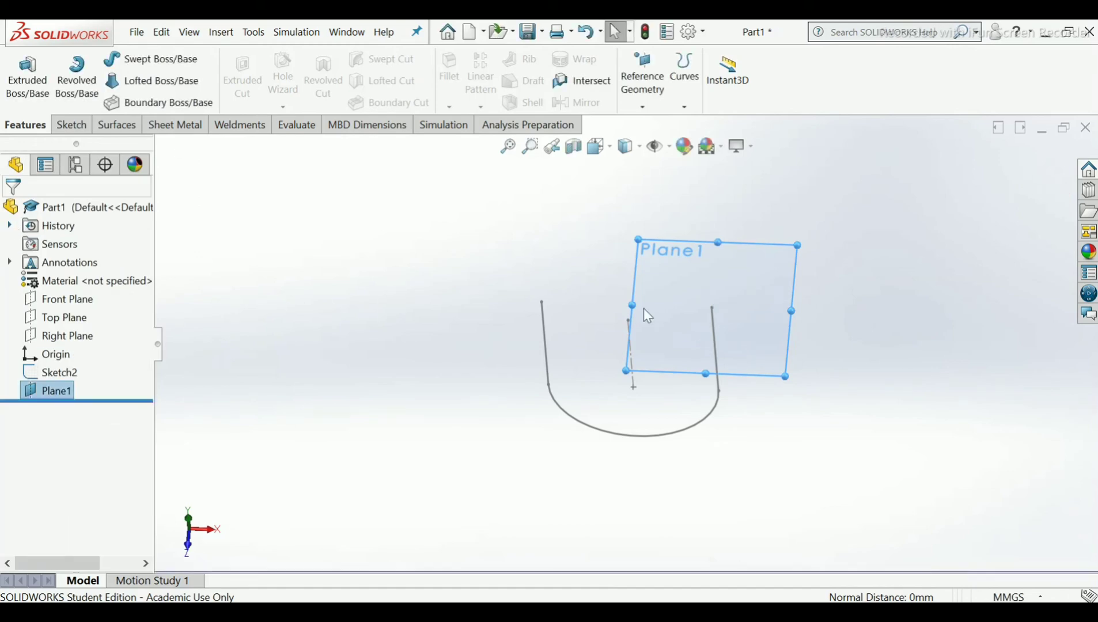
# Start a sketch on the new reference plane and orient the view normal to it.
pyautogui.scroll(-2, 747, 311)
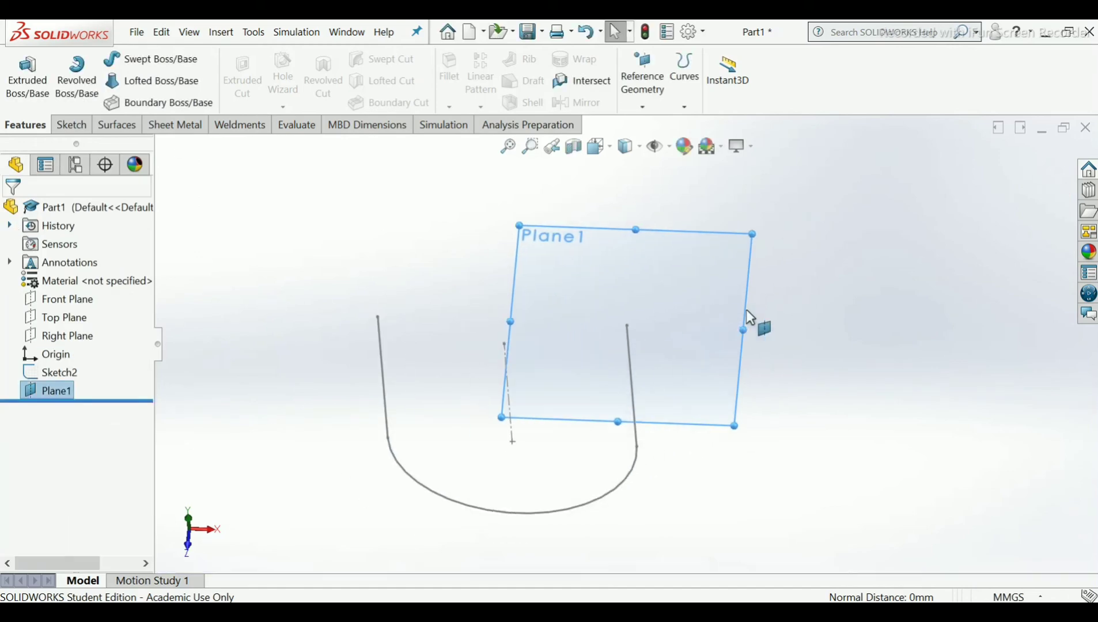
pyautogui.rightClick(742, 357)
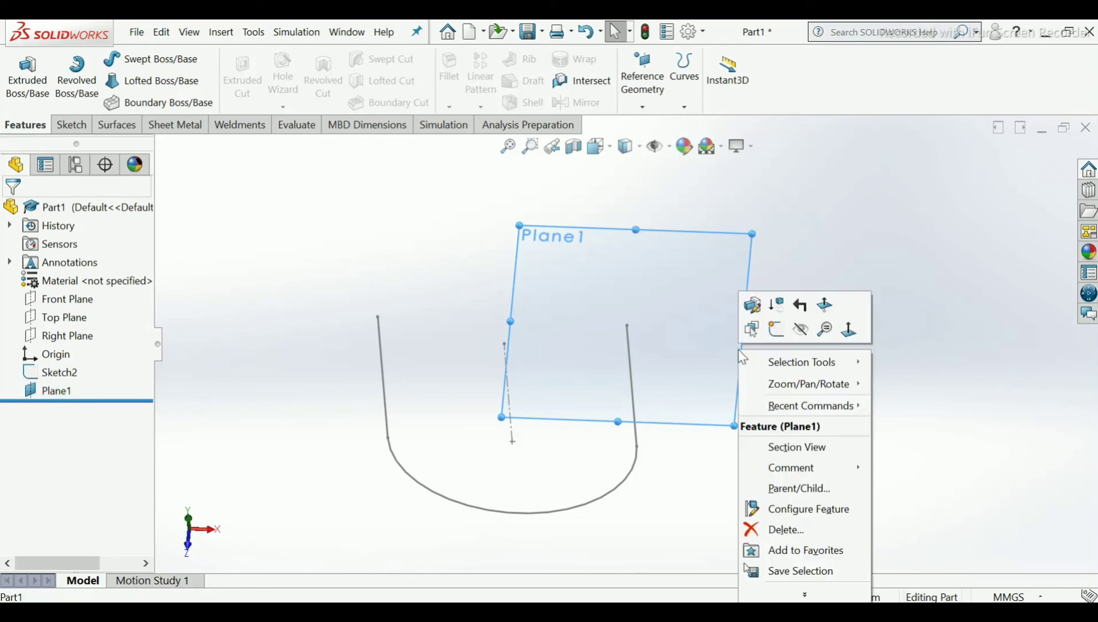
pyautogui.click(777, 330)
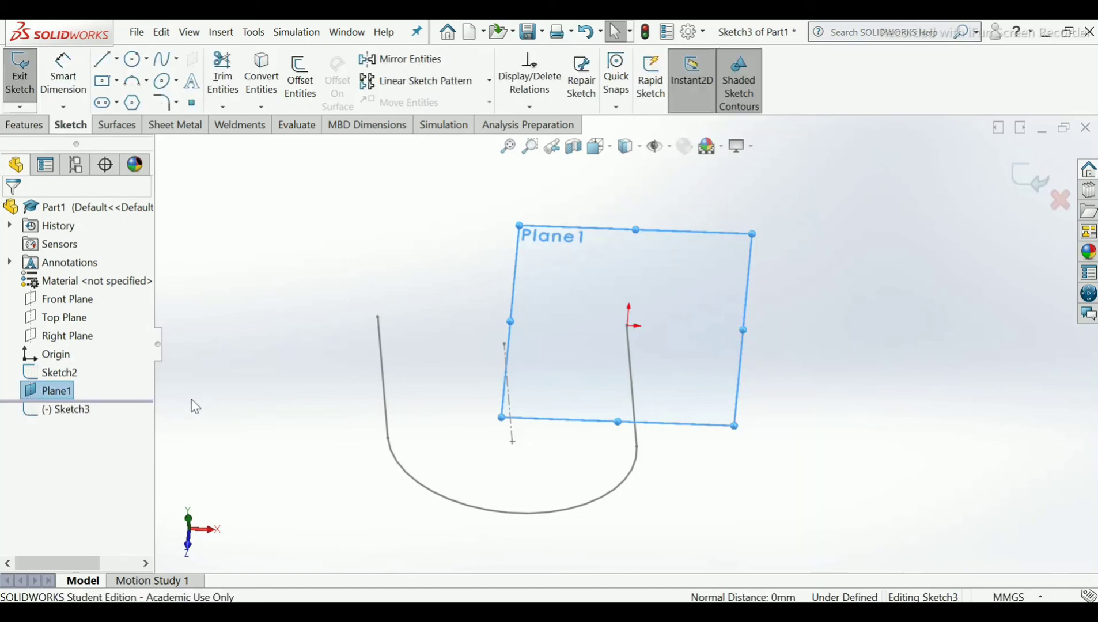
pyautogui.rightClick(79, 417)
pyautogui.click(112, 343)
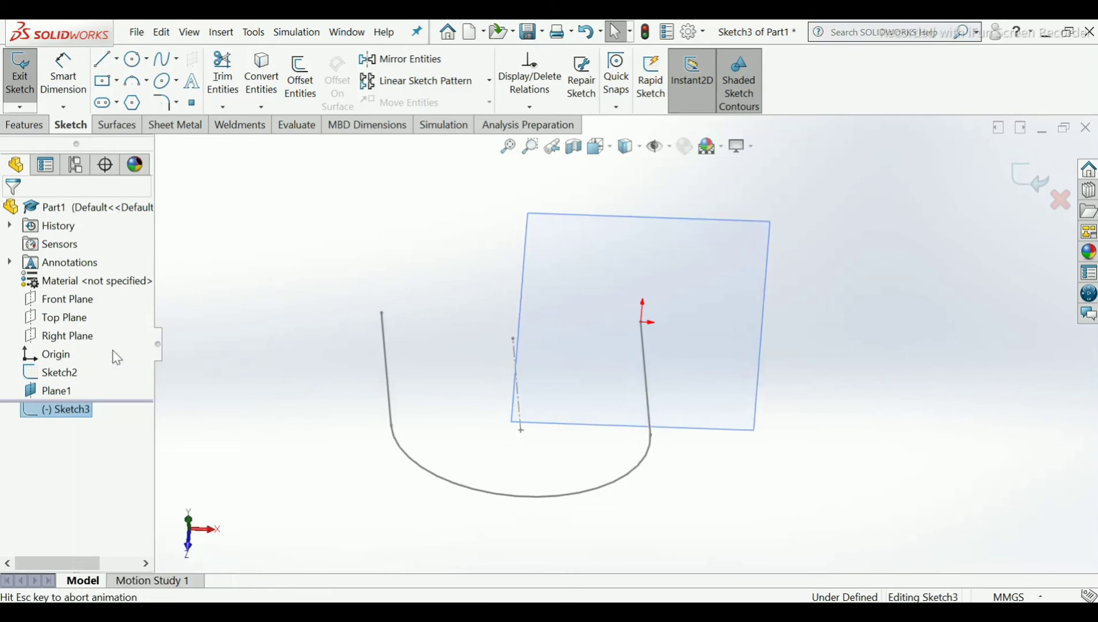
pyautogui.click(397, 248)
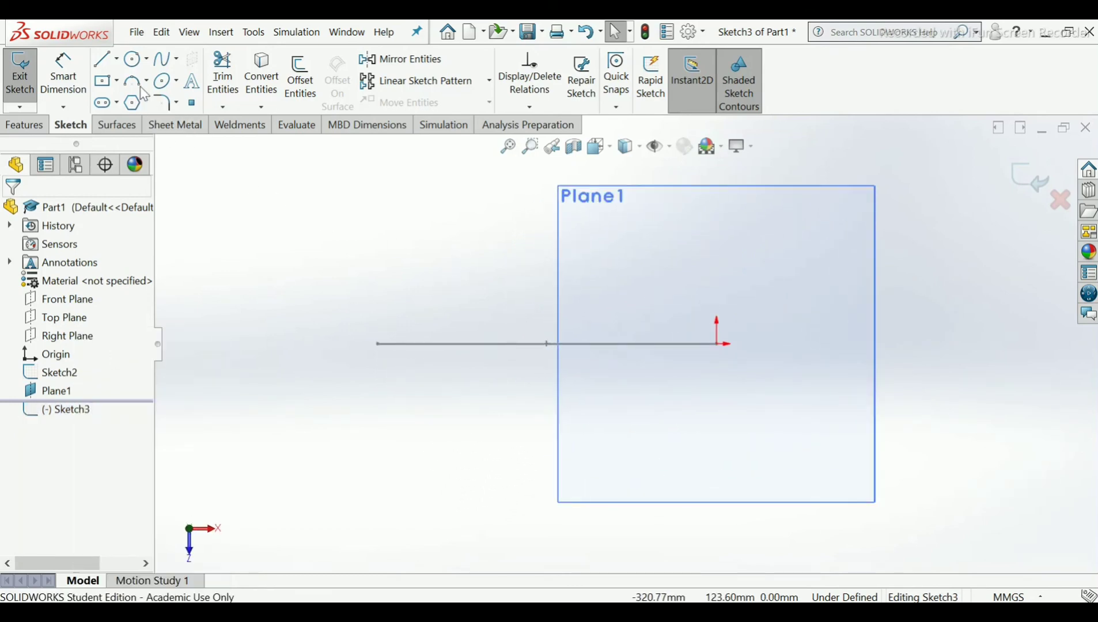
# Draw two circles centred on the U path's upper endpoints, with radii of about 54 mm on the right and 57 mm on the left.
pyautogui.click(134, 60)
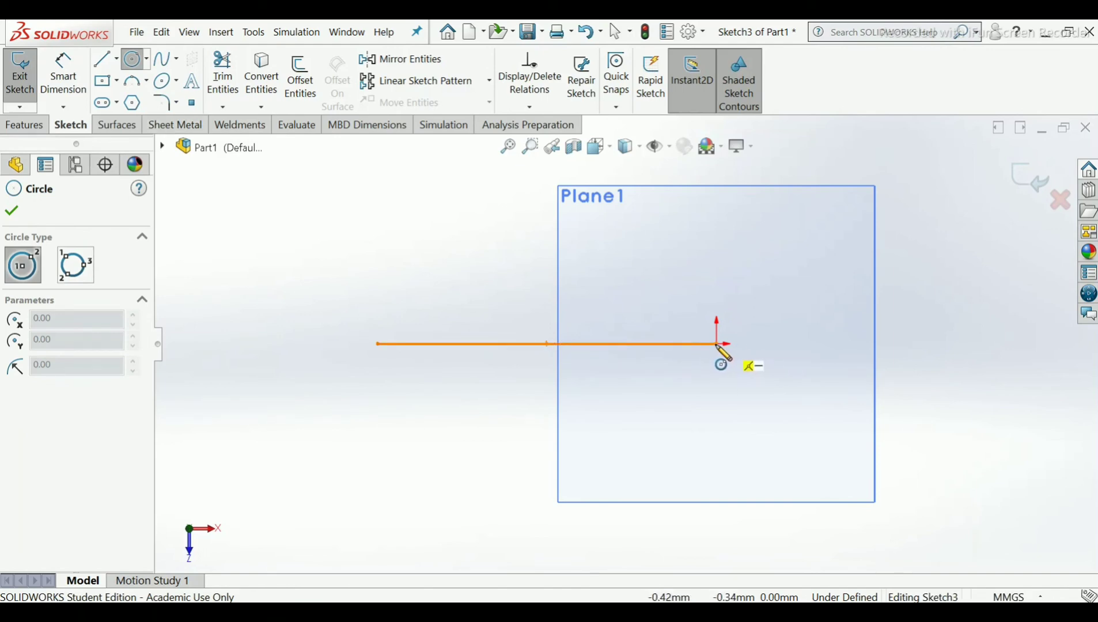
pyautogui.moveTo(716, 345); pyautogui.dragTo(774, 434)
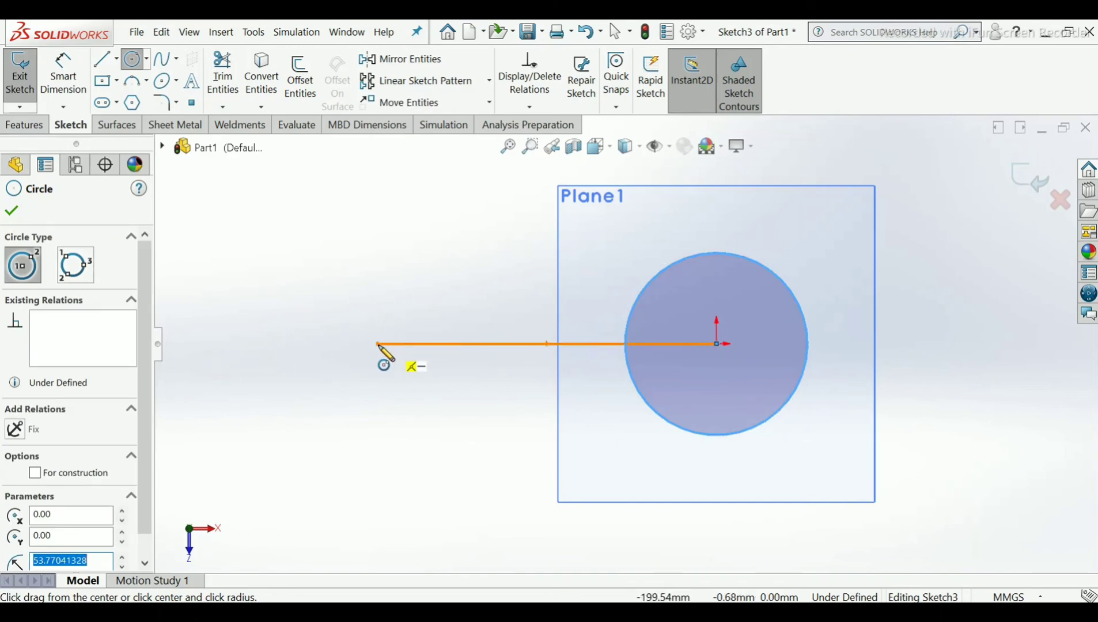
pyautogui.moveTo(377, 345); pyautogui.dragTo(413, 443)
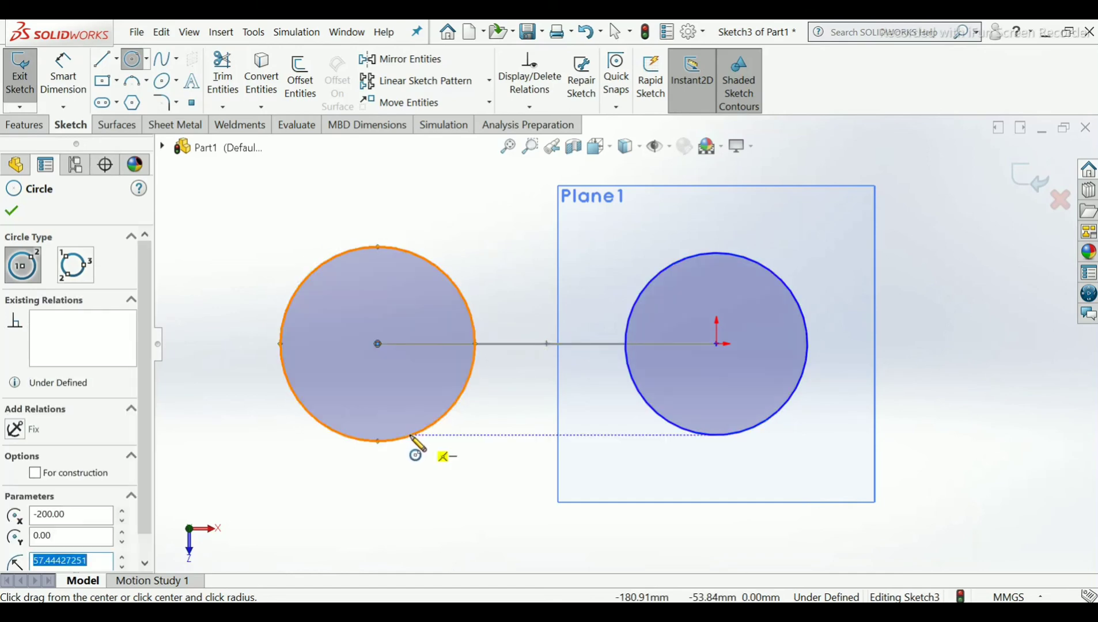
pyautogui.rightClick(415, 441)
pyautogui.click(447, 451)
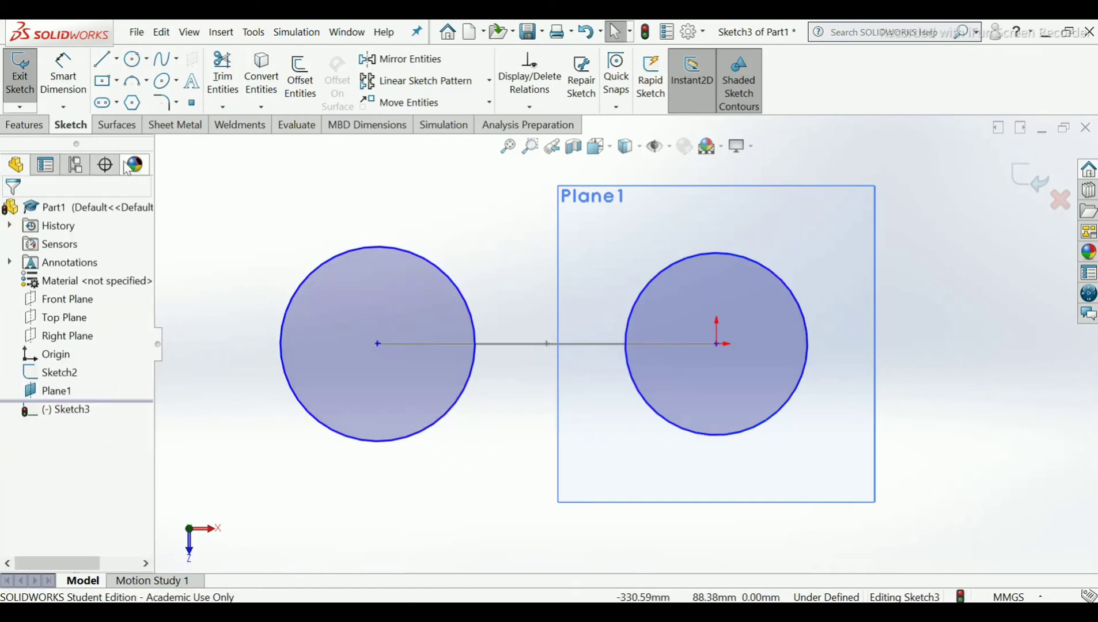
# Dimension the right circle's diameter as 62+24 mm.
pyautogui.click(74, 96)
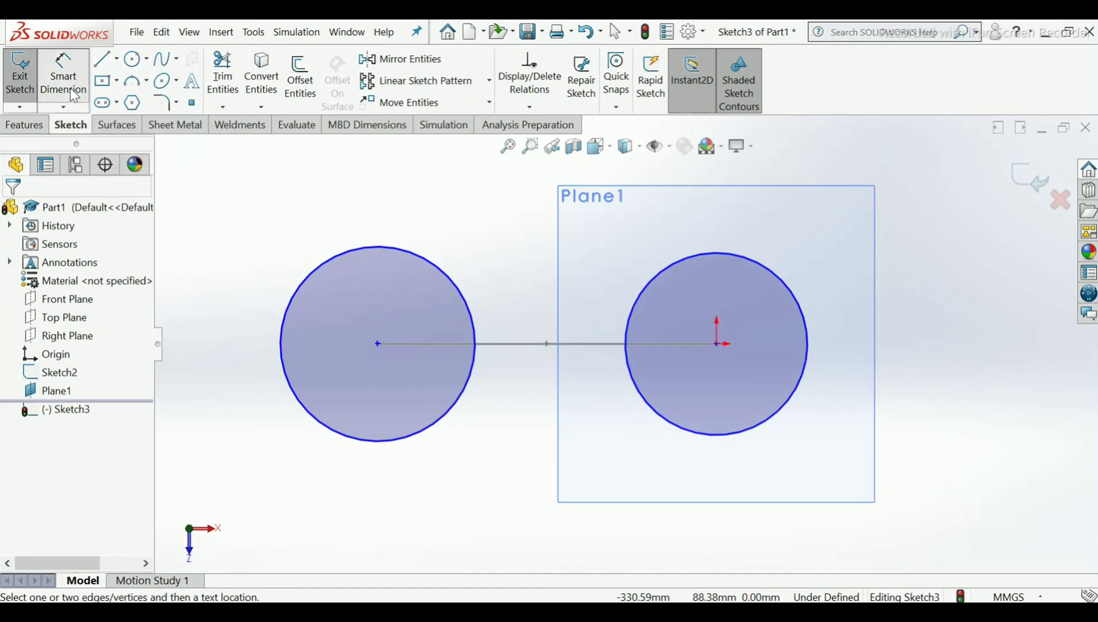
pyautogui.click(792, 411)
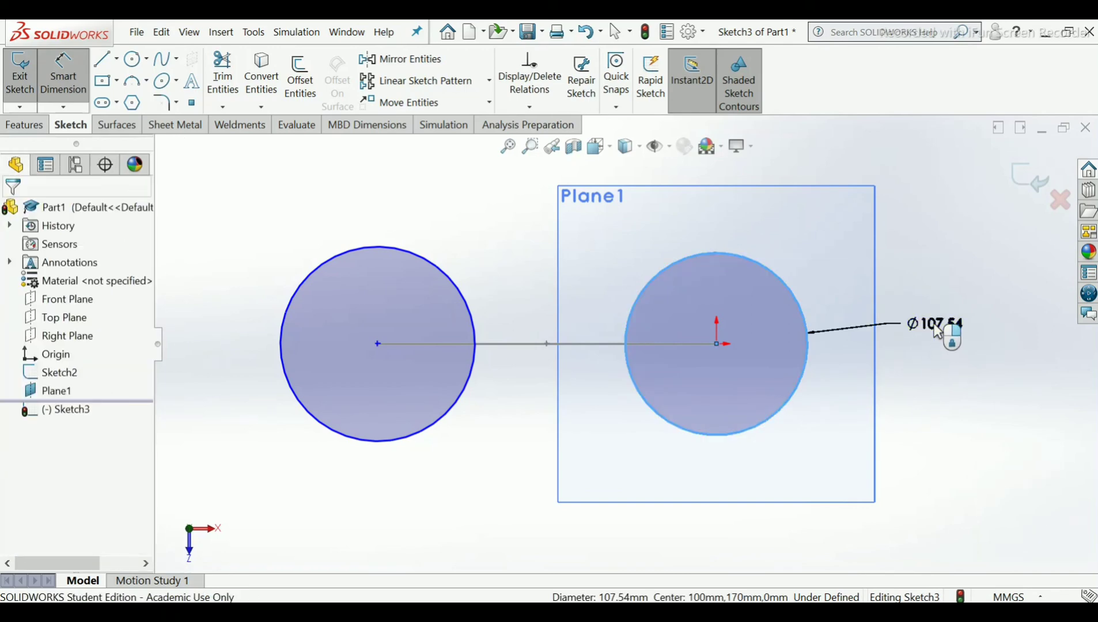
pyautogui.click(938, 331)
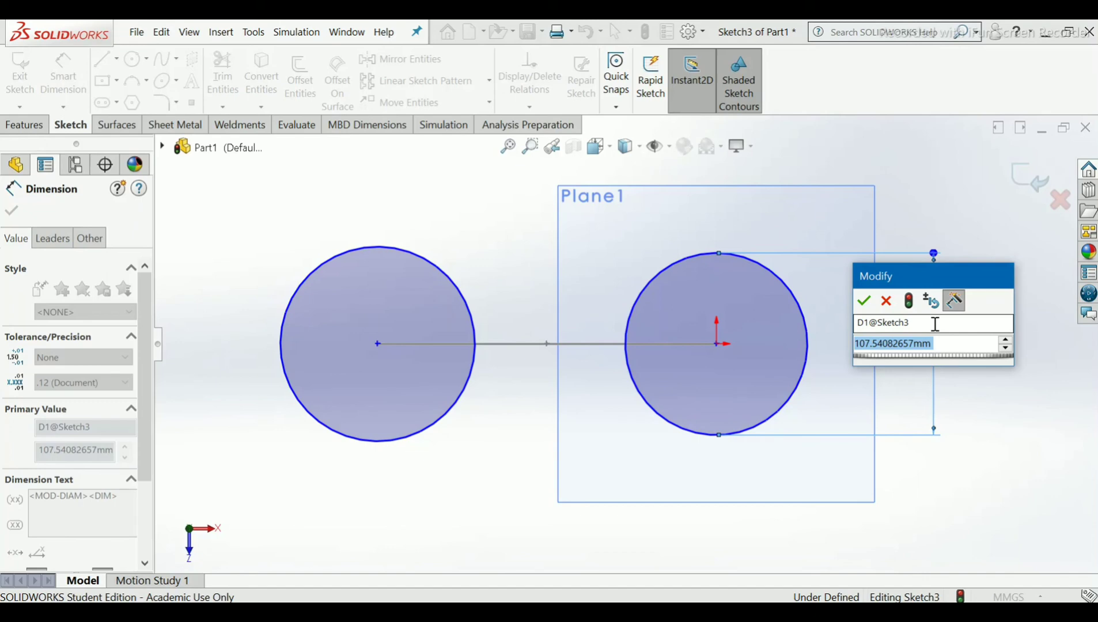
pyautogui.write('6')
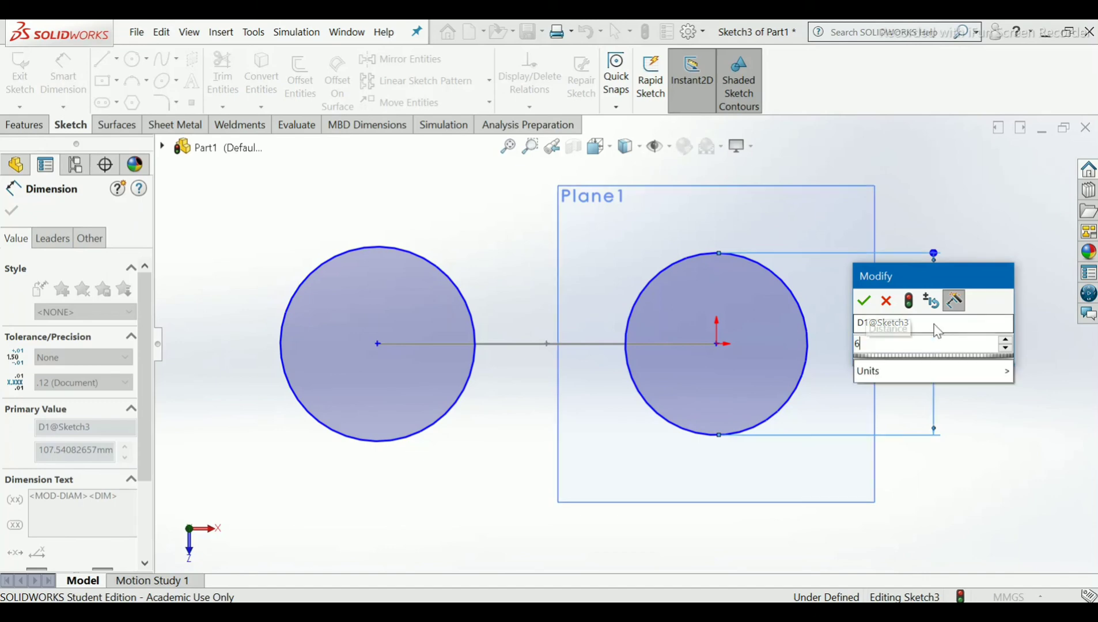
pyautogui.write('2+')
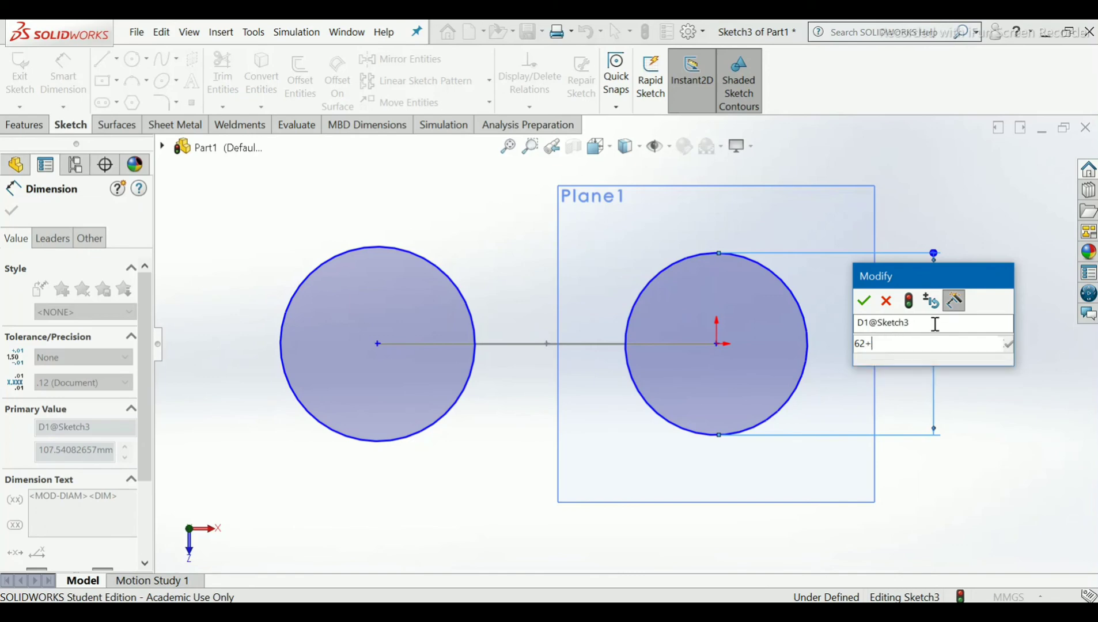
pyautogui.write('24')
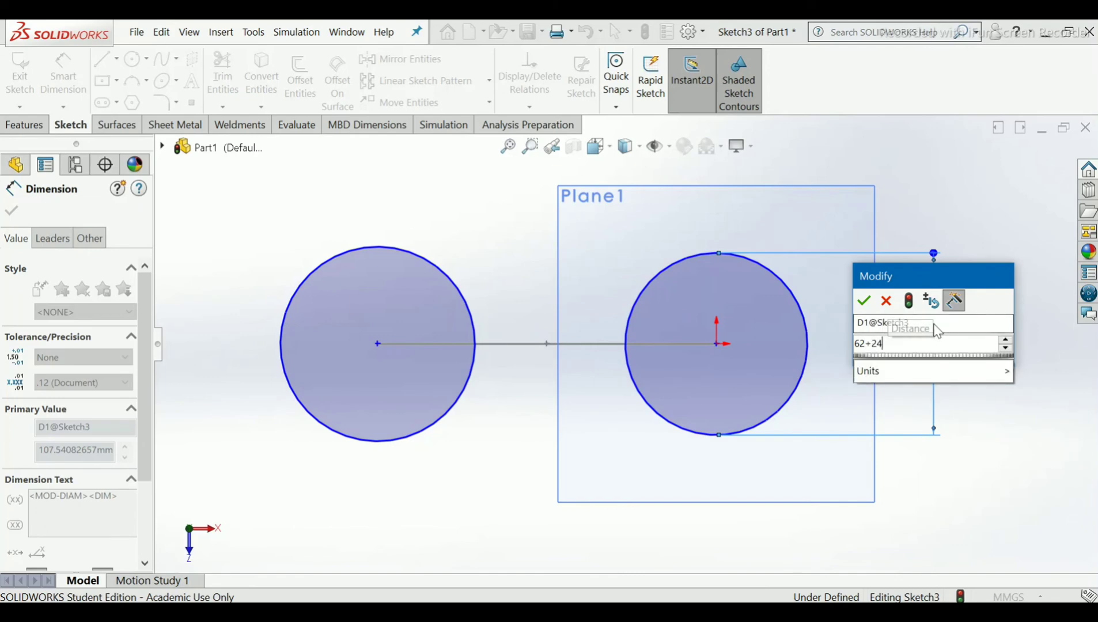
pyautogui.press('Return')
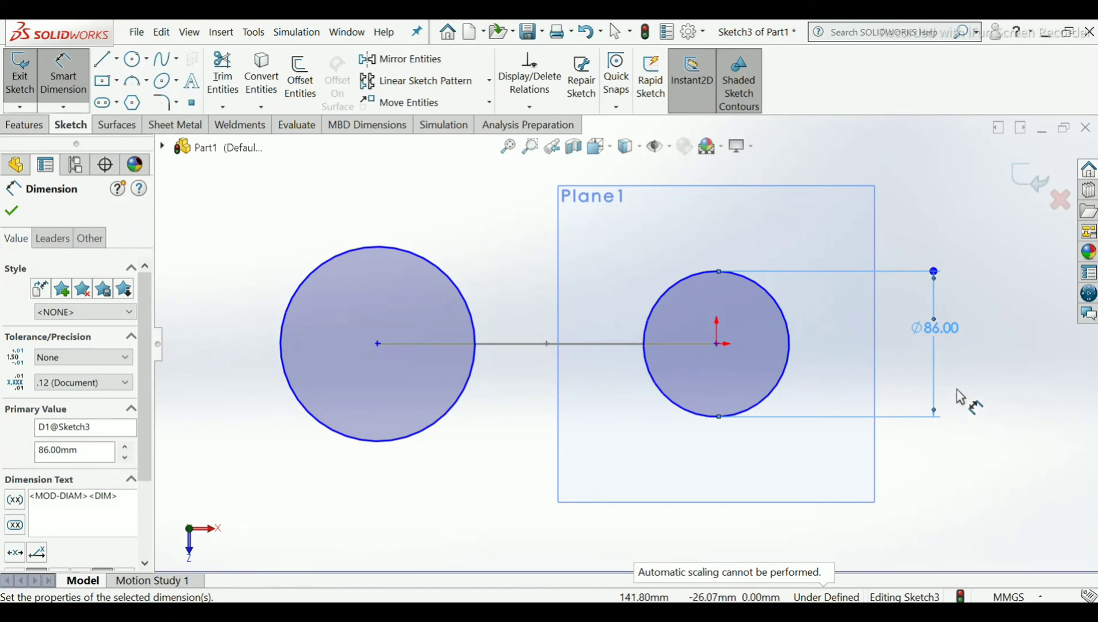
pyautogui.click(12, 210)
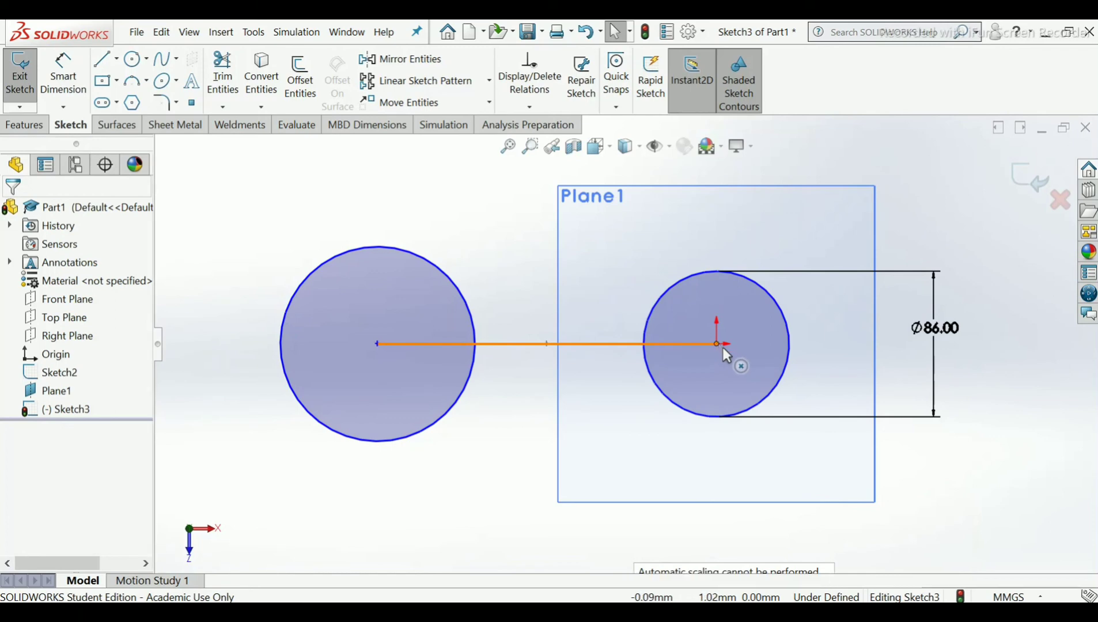
# Move the right circle's centre about 61 mm outward from the path's endpoint and add a Pierce relation between it and the U's right vertical line.
pyautogui.moveTo(723, 349); pyautogui.dragTo(813, 362)
pyautogui.click(498, 232)
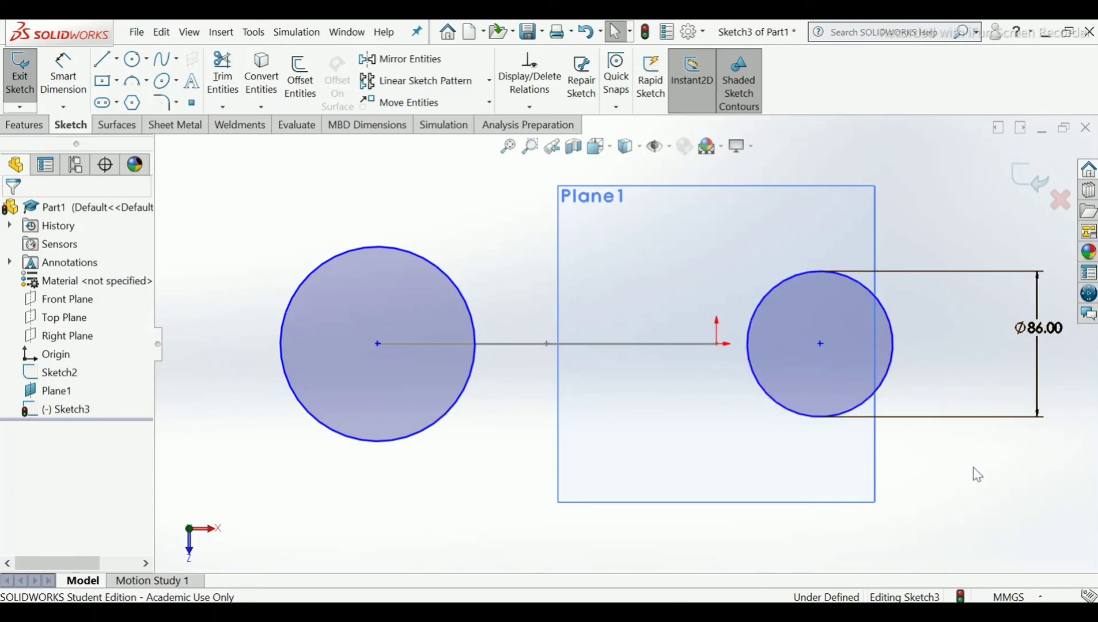
pyautogui.click(531, 108)
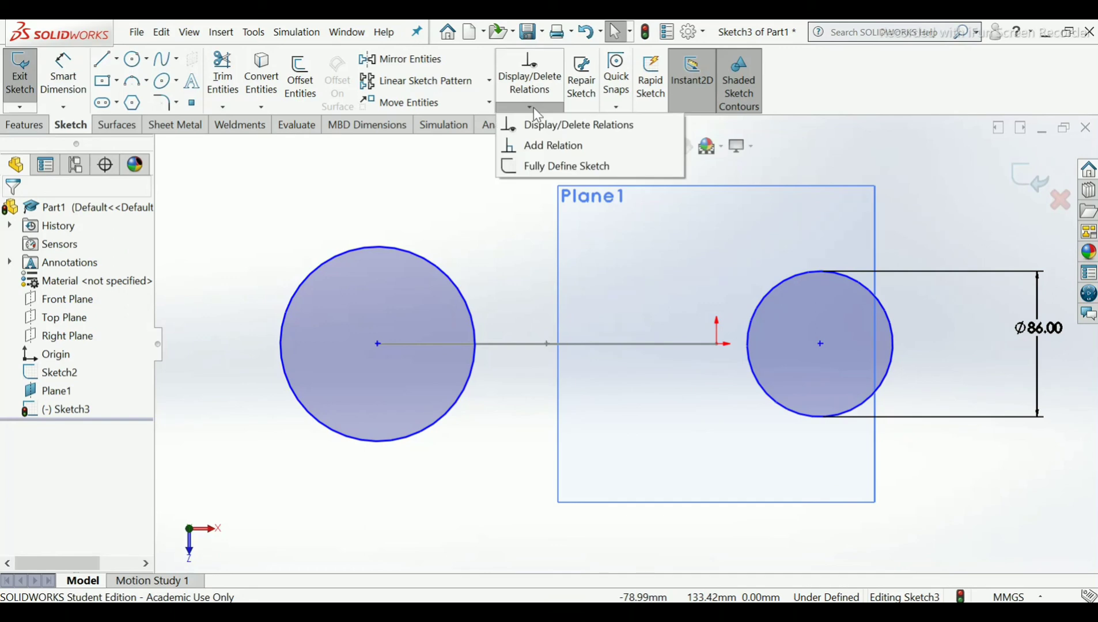
pyautogui.click(544, 147)
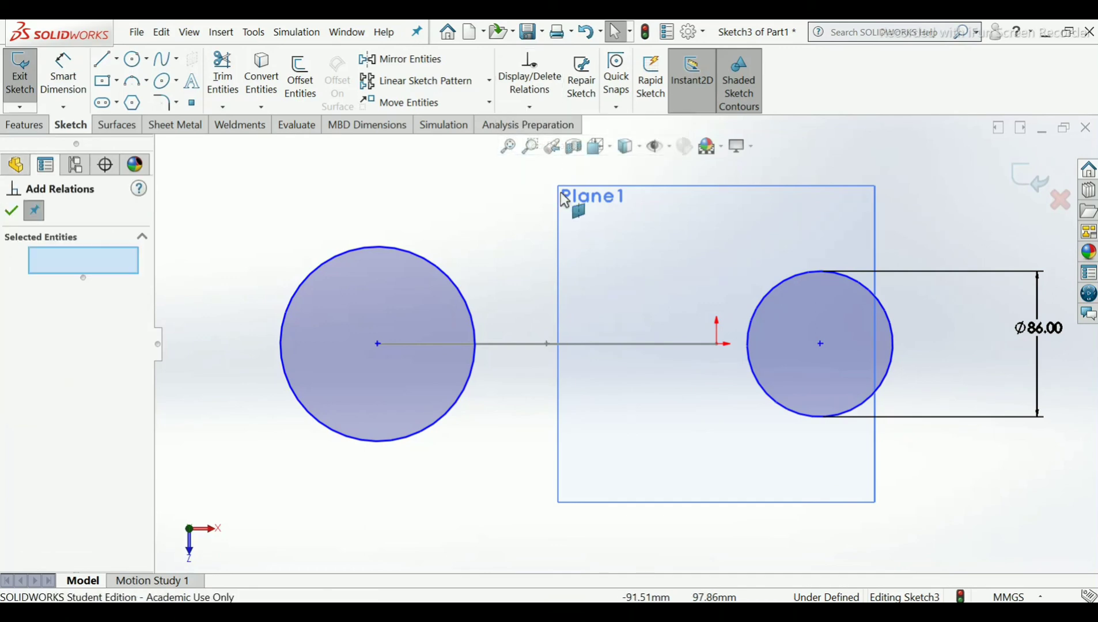
pyautogui.click(821, 344)
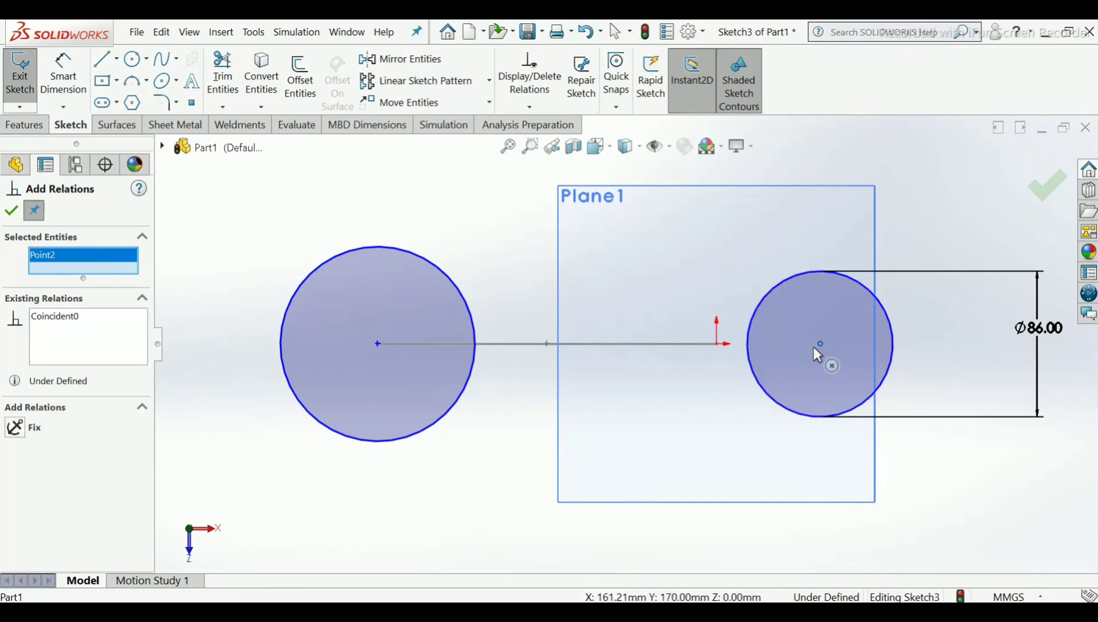
pyautogui.click(718, 344)
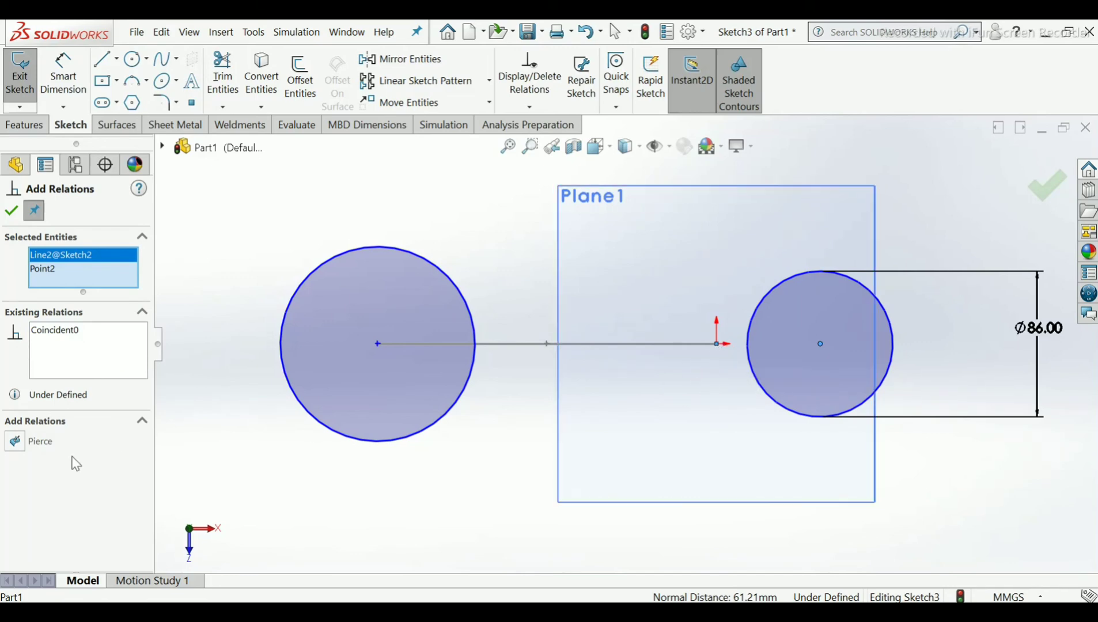
pyautogui.click(16, 442)
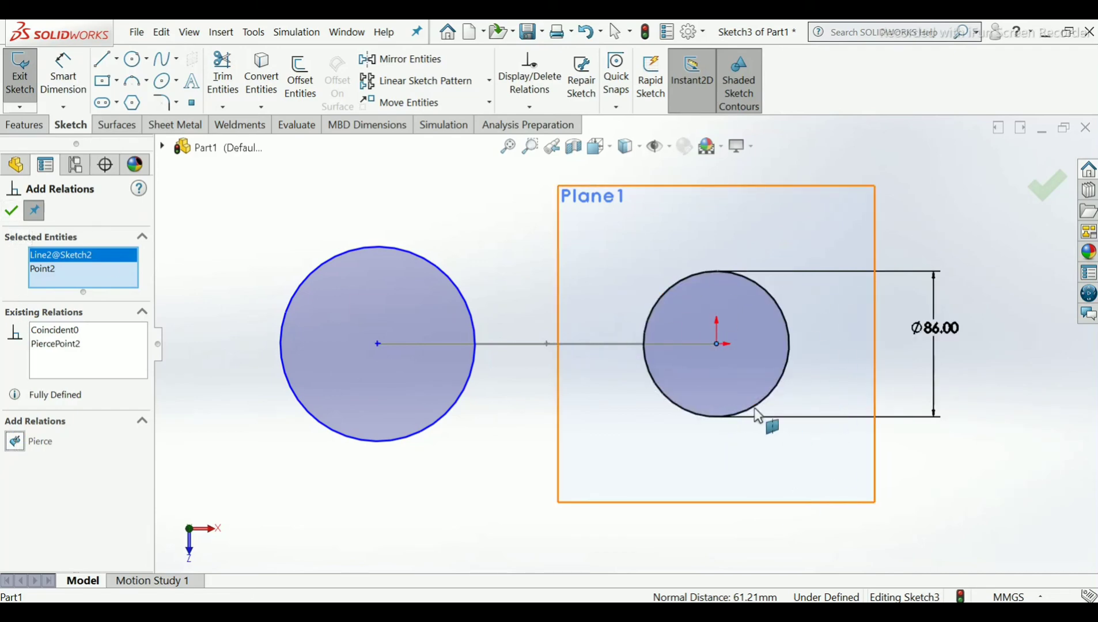
pyautogui.click(12, 213)
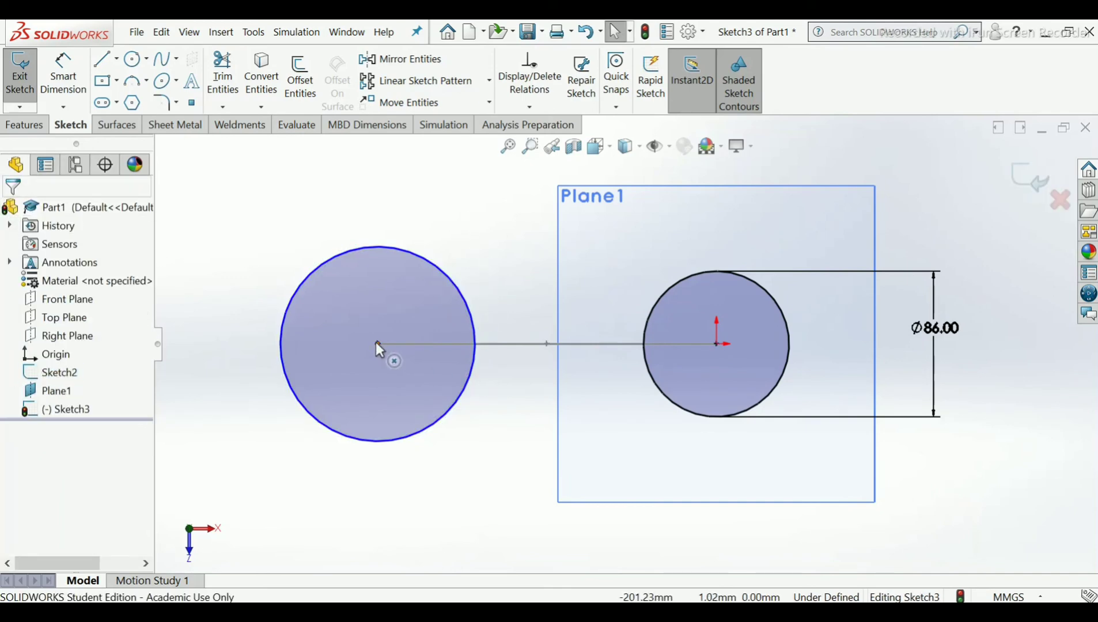
# Move the left circle's centre about 40 mm outward from the path's endpoint and add a Pierce relation between it and the U's left vertical line.
pyautogui.moveTo(377, 344); pyautogui.dragTo(310, 344)
pyautogui.click(507, 229)
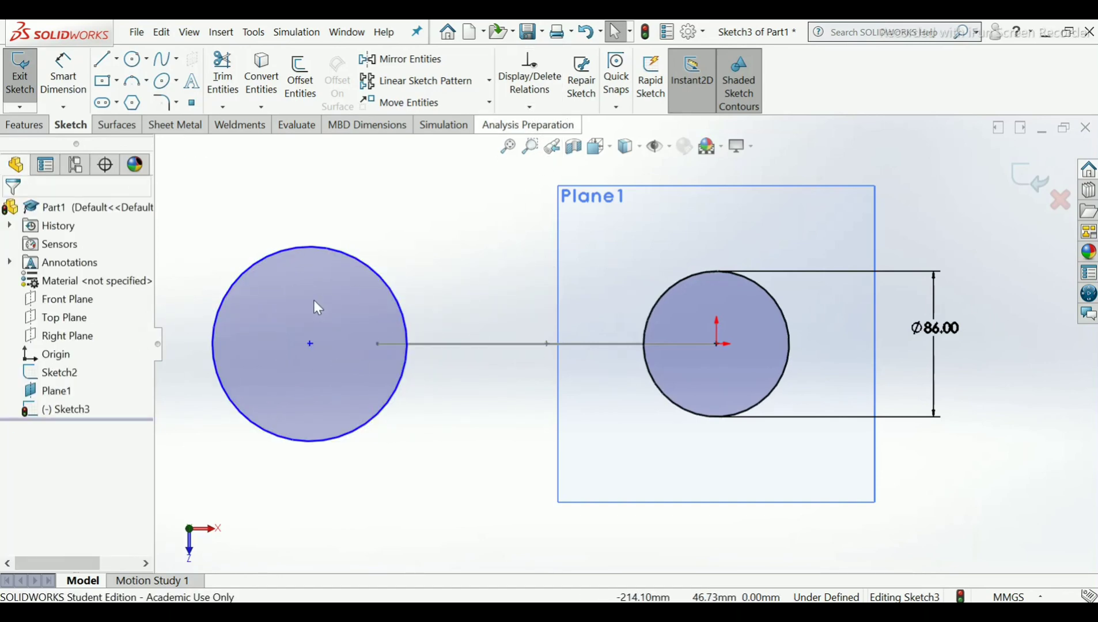
pyautogui.click(528, 109)
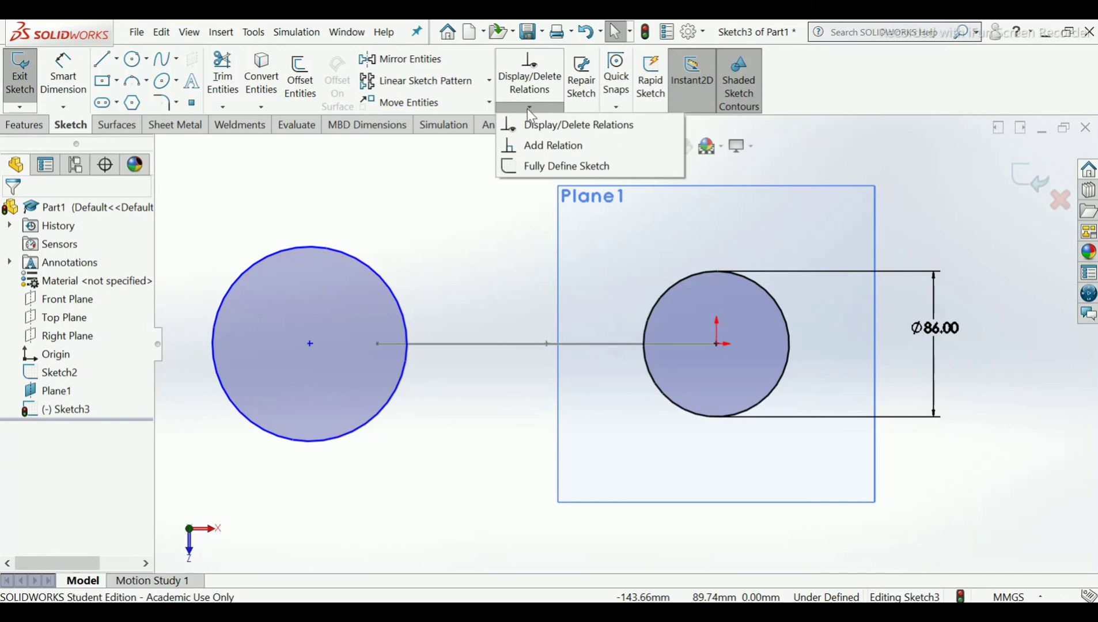
pyautogui.click(537, 151)
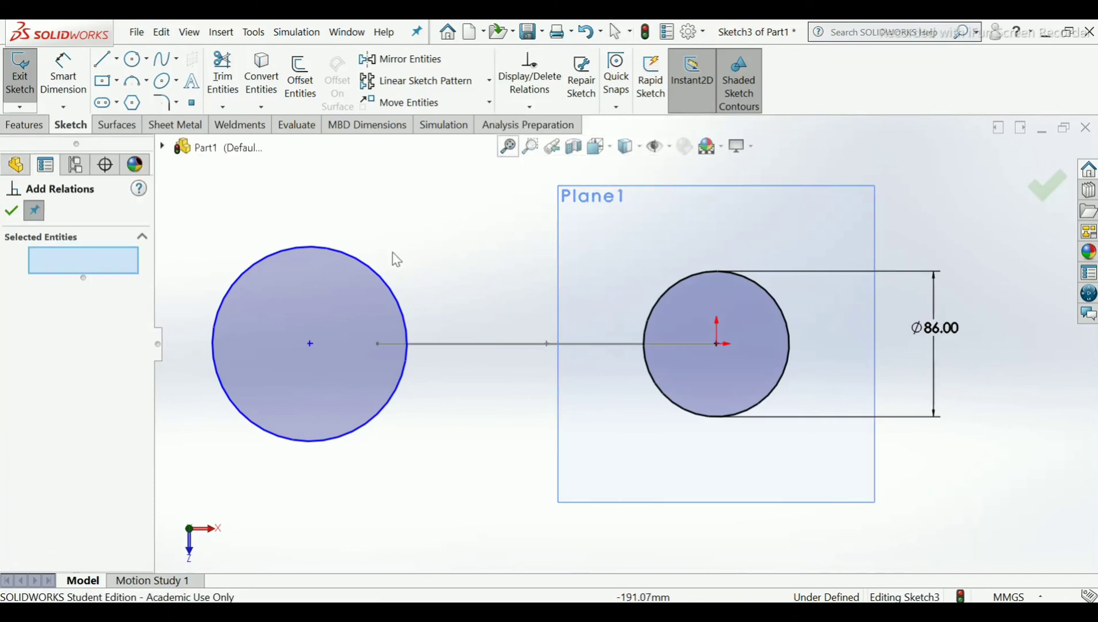
pyautogui.click(310, 344)
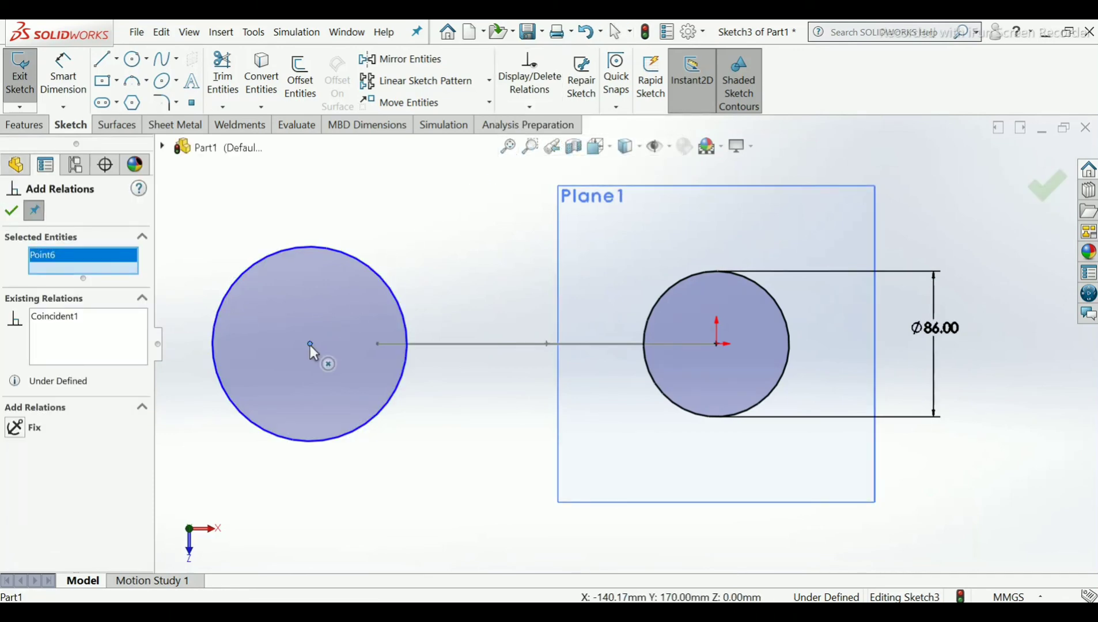
pyautogui.click(377, 344)
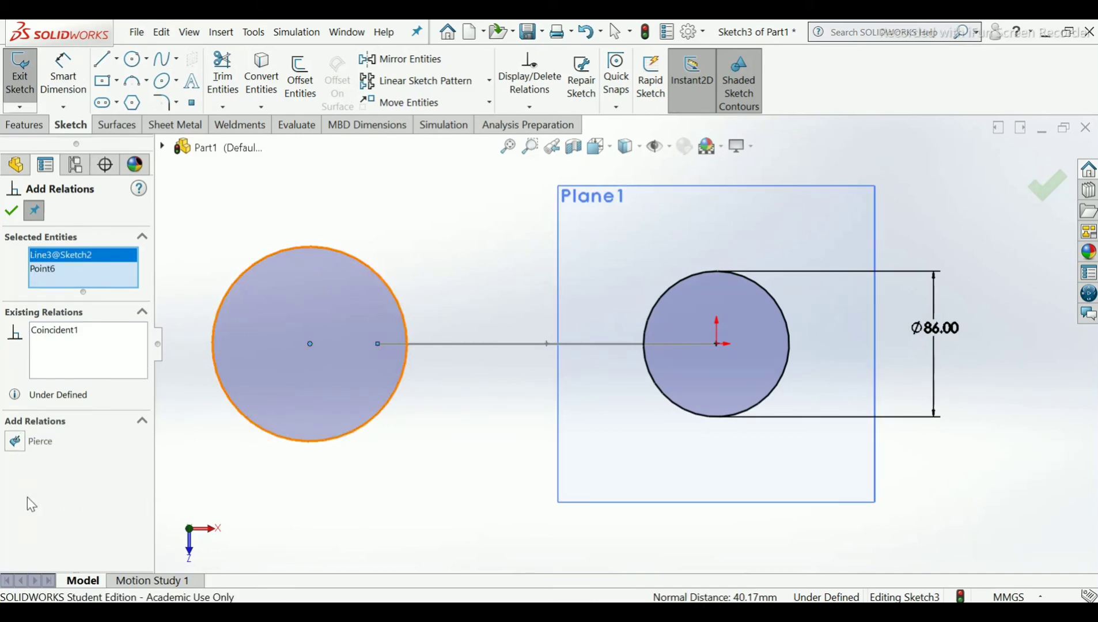
pyautogui.click(15, 442)
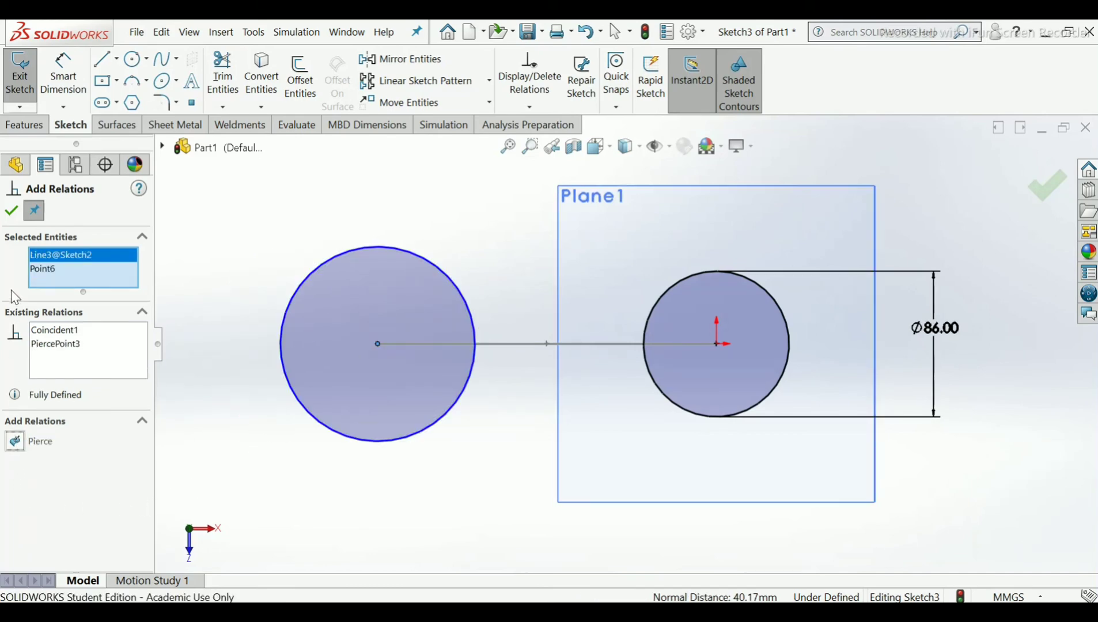
pyautogui.click(11, 210)
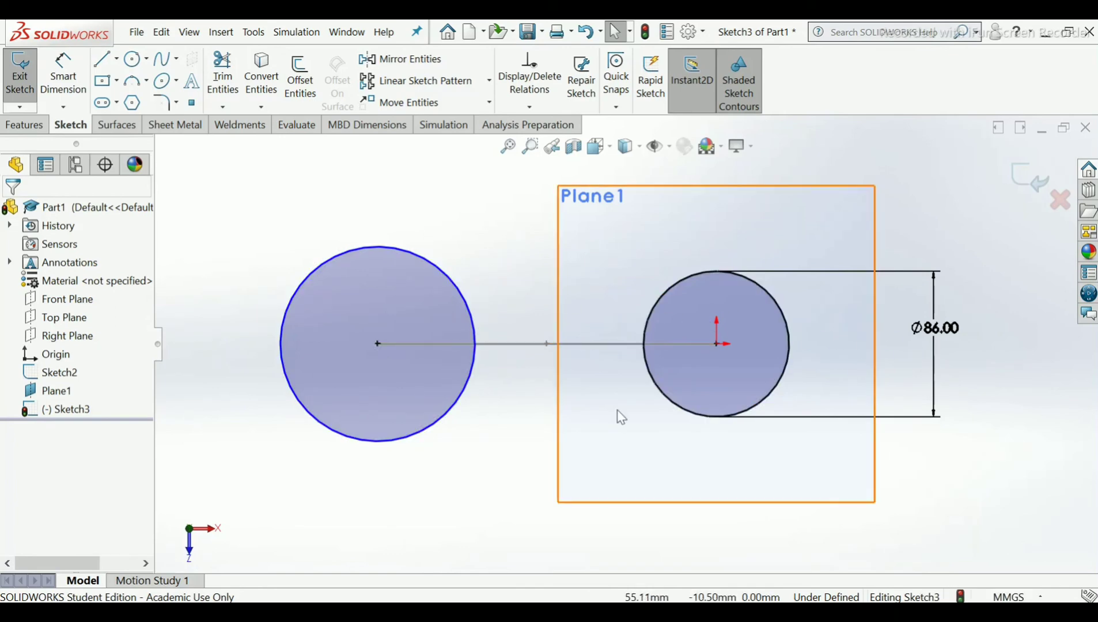
# Add an Equal relation between the right and left circles.
pyautogui.click(529, 107)
pyautogui.click(532, 145)
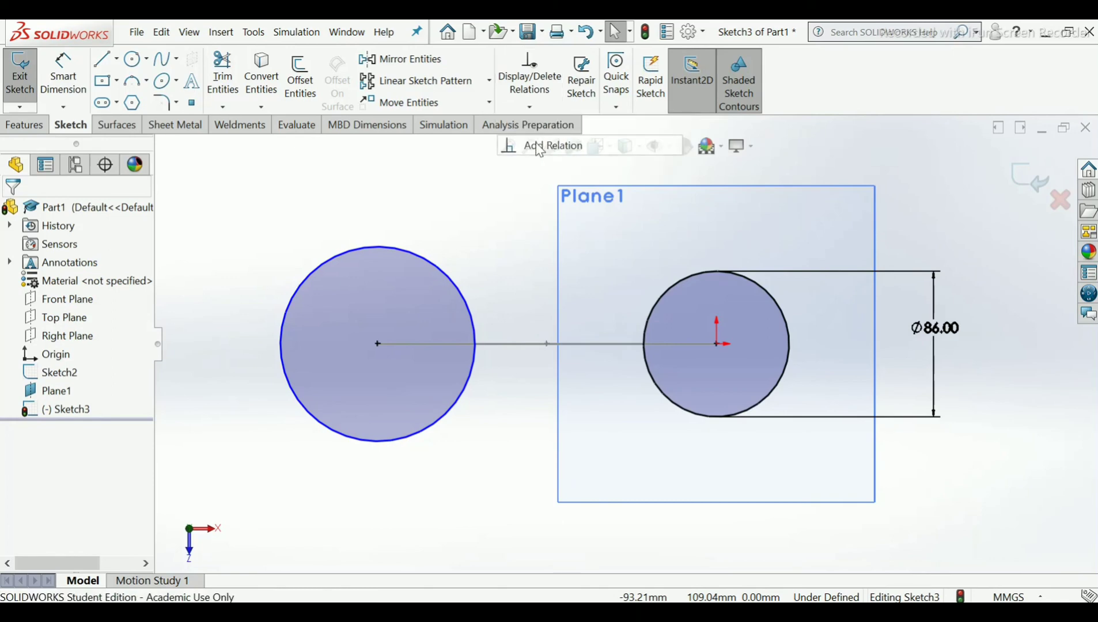
pyautogui.click(659, 395)
pyautogui.click(458, 410)
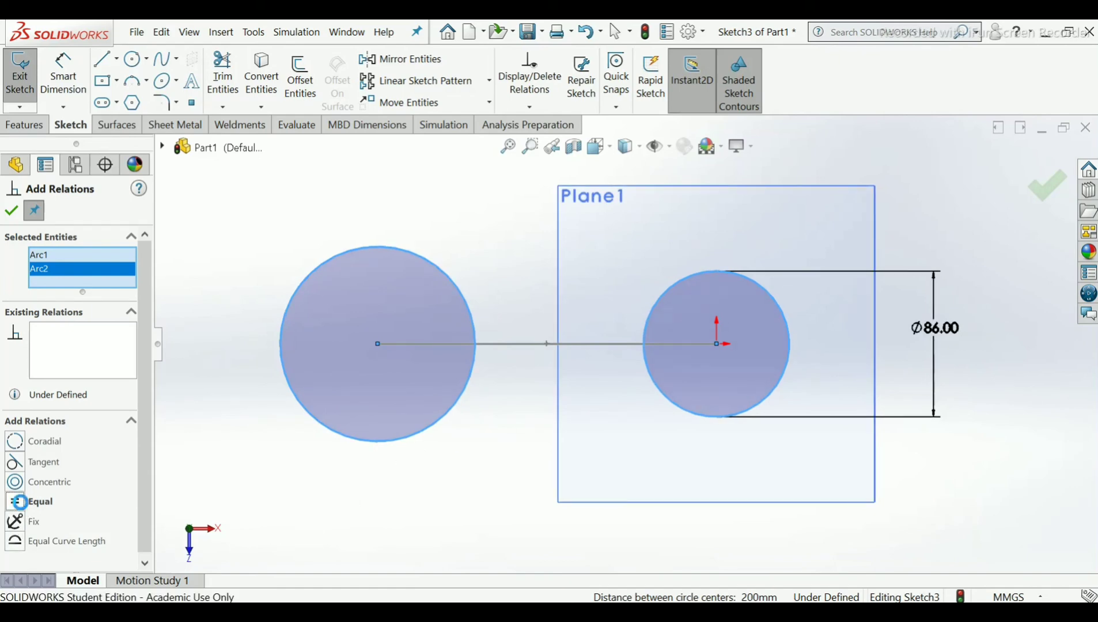
pyautogui.click(19, 502)
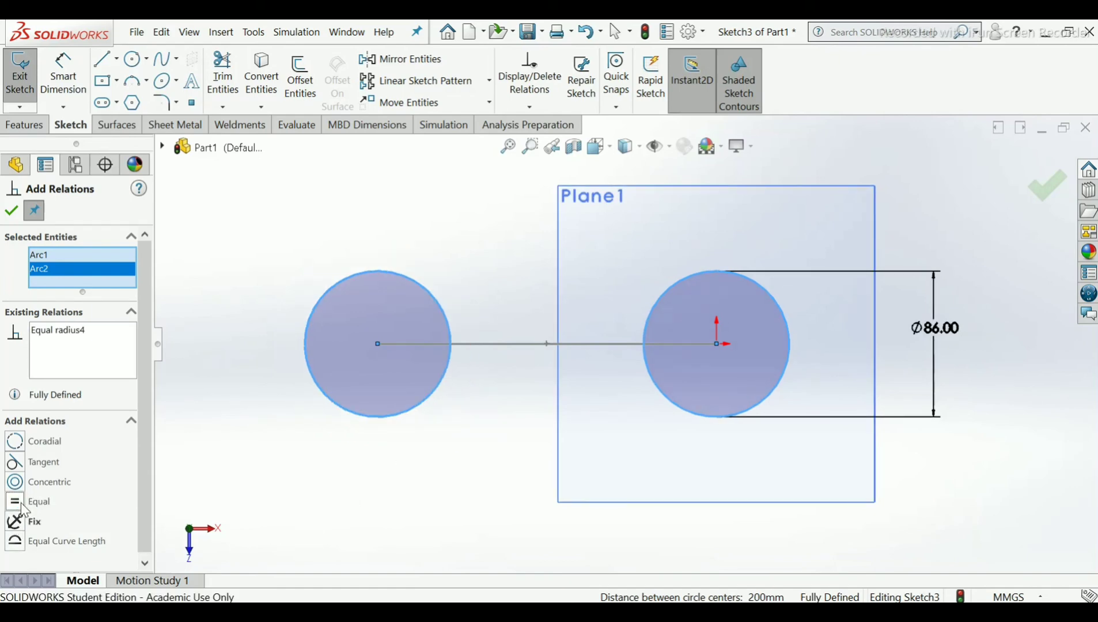
pyautogui.click(11, 211)
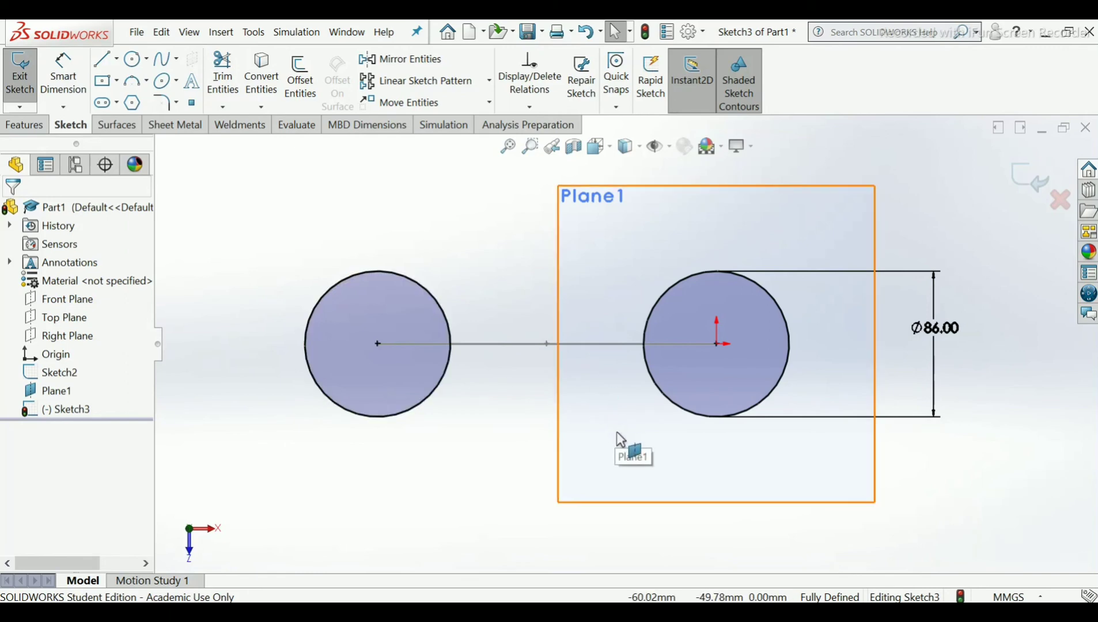
# Exit the sketch containing the two circles, with the model turned to a tilted 3D view.
pyautogui.scroll(-3, 635, 463)
pyautogui.moveTo(635, 463)
pyautogui.mouseDown(button='middle')
pyautogui.moveTo(640, 392)
pyautogui.moveTo(688, 360)
pyautogui.mouseUp(button='middle')
pyautogui.scroll(-2, 689, 360)
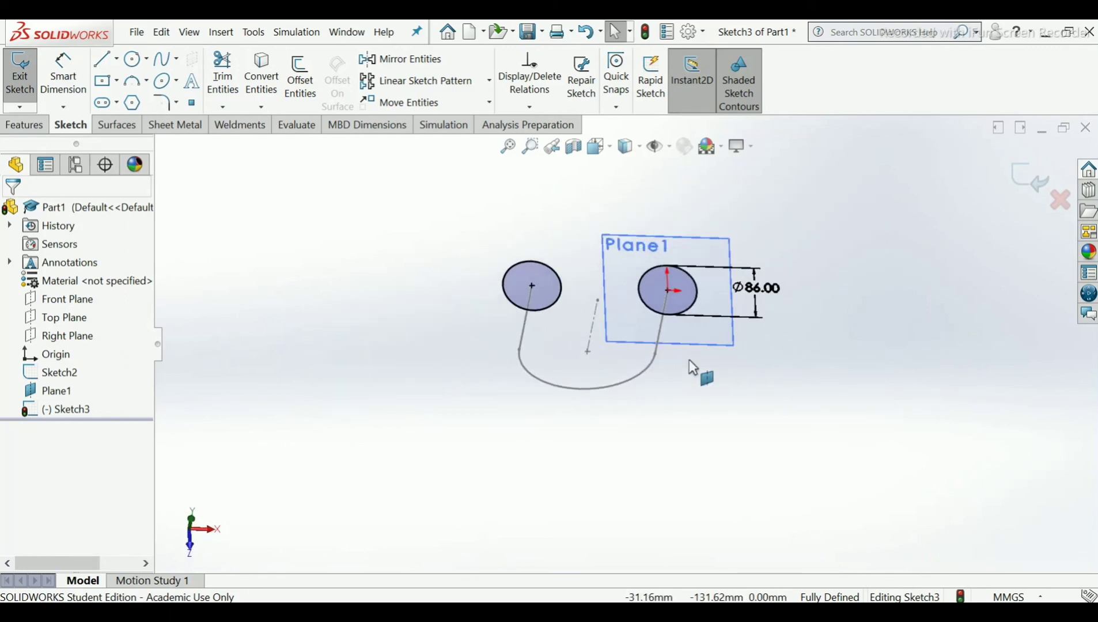
pyautogui.click(1025, 184)
pyautogui.scroll(-2, 644, 314)
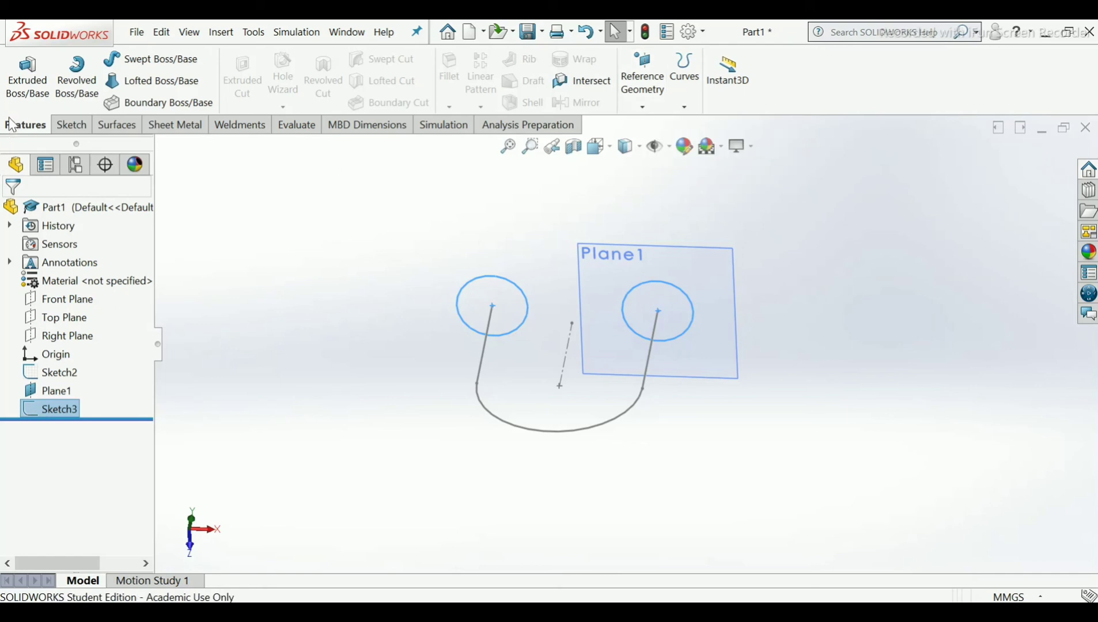
# Create a reference plane perpendicular to the U's right vertical line and coincident with the line's lower endpoint.
pyautogui.click(643, 107)
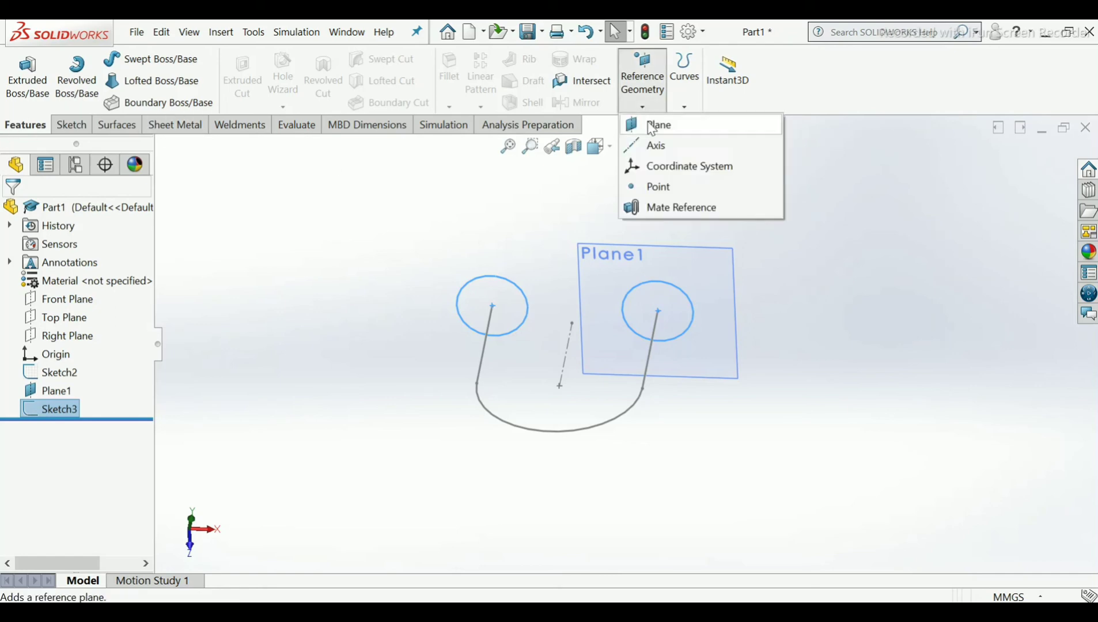
pyautogui.click(652, 127)
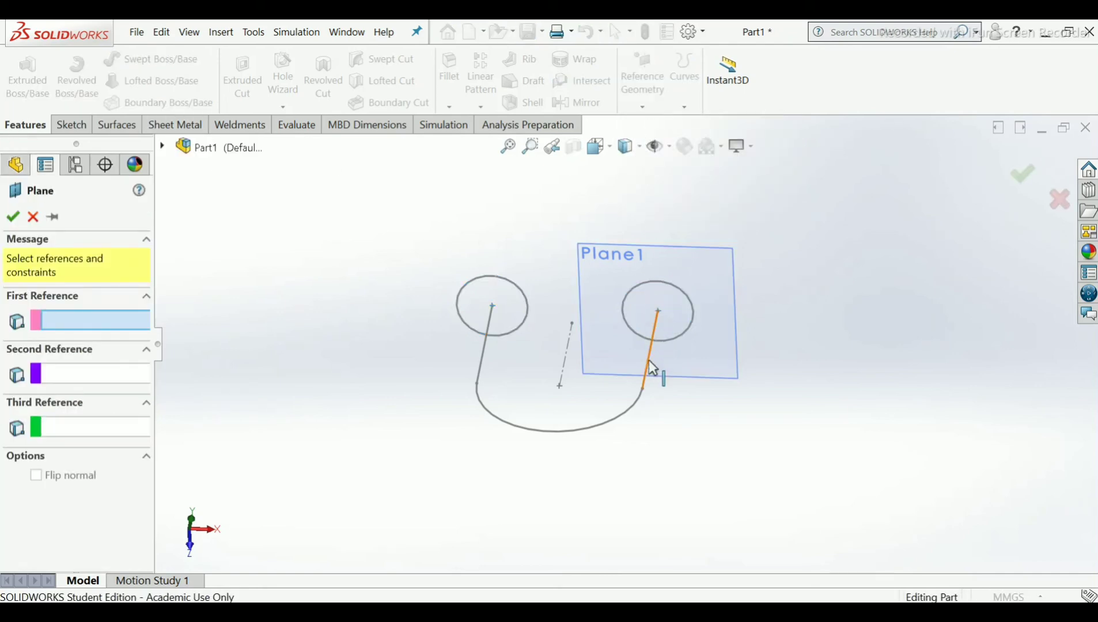
pyautogui.moveTo(656, 413); pyautogui.dragTo(648, 275, button='middle')
pyautogui.scroll(-3, 641, 290)
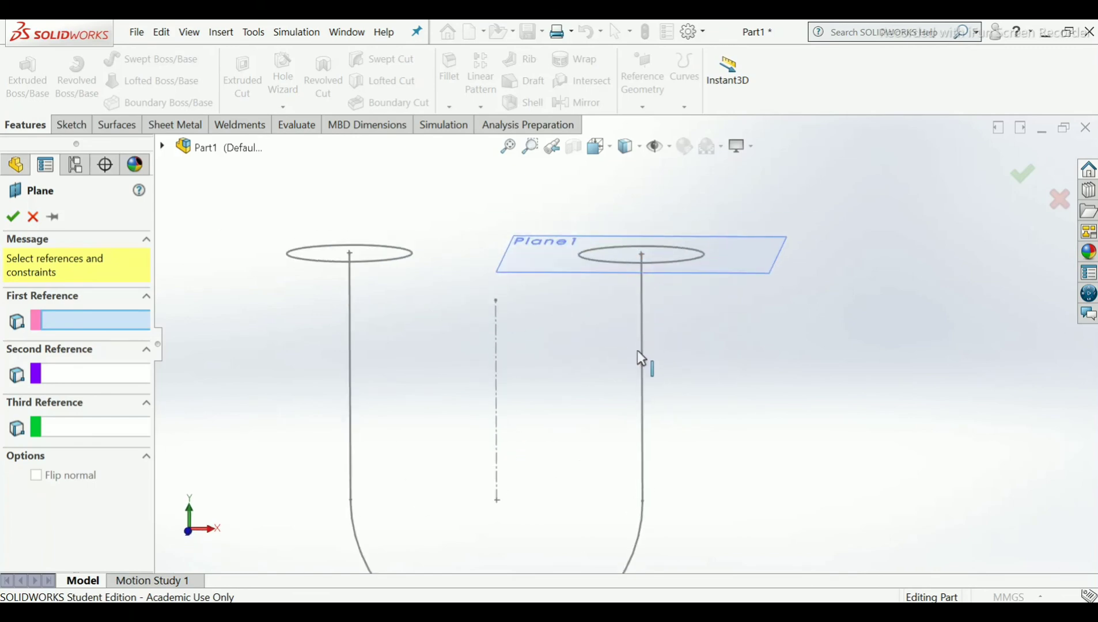
pyautogui.click(644, 362)
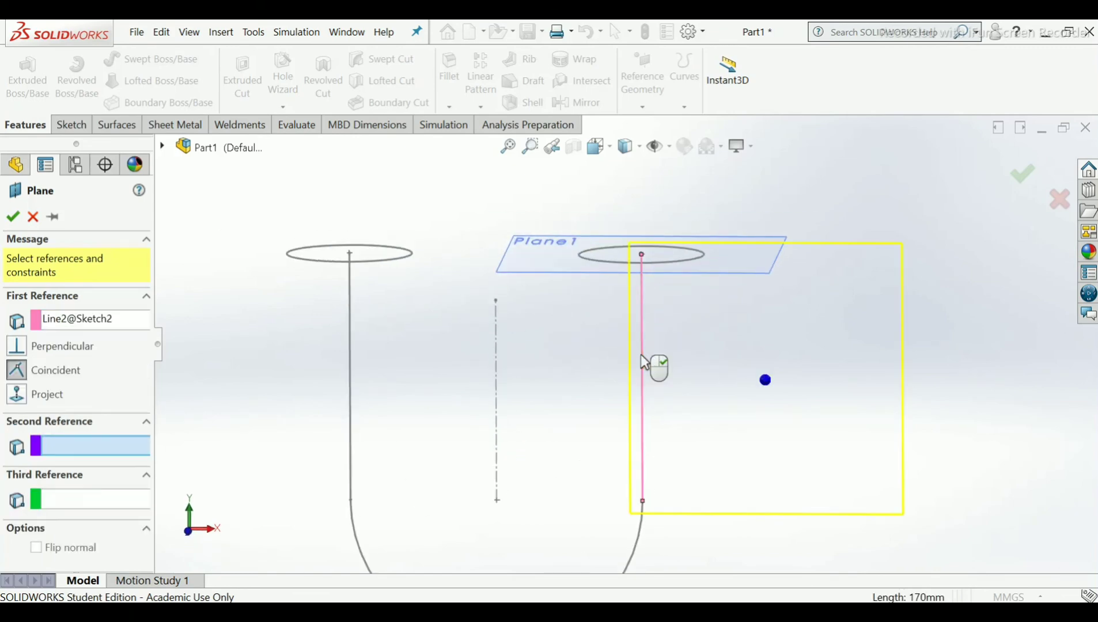
pyautogui.moveTo(655, 368)
pyautogui.mouseDown(button='middle')
pyautogui.moveTo(666, 461)
pyautogui.moveTo(632, 461)
pyautogui.mouseUp(button='middle')
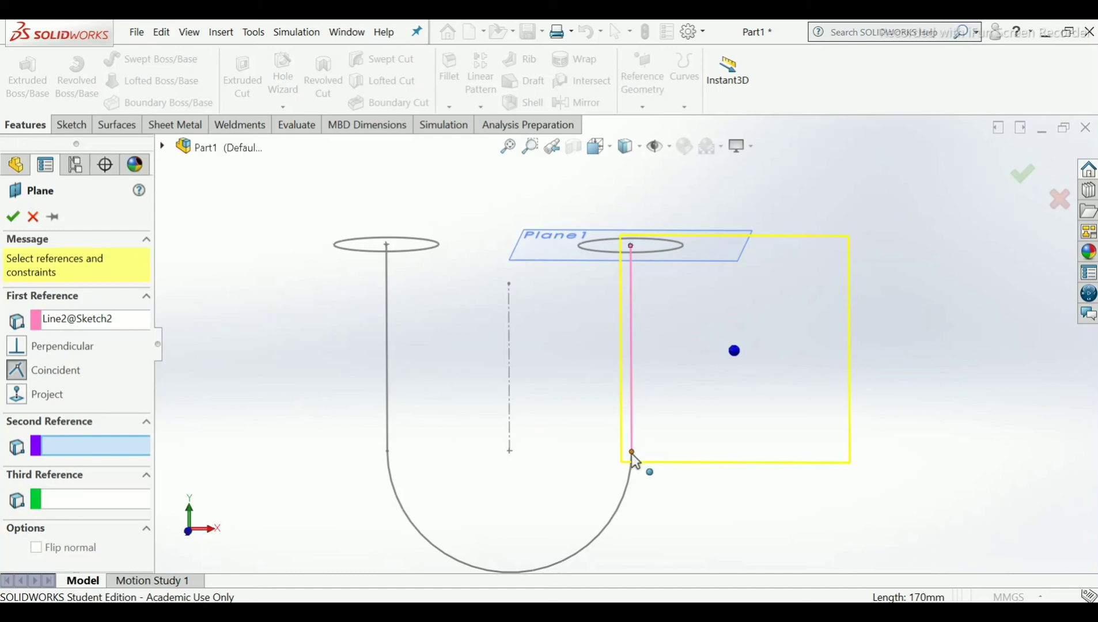
pyautogui.click(632, 453)
pyautogui.moveTo(684, 458); pyautogui.dragTo(675, 537, button='middle')
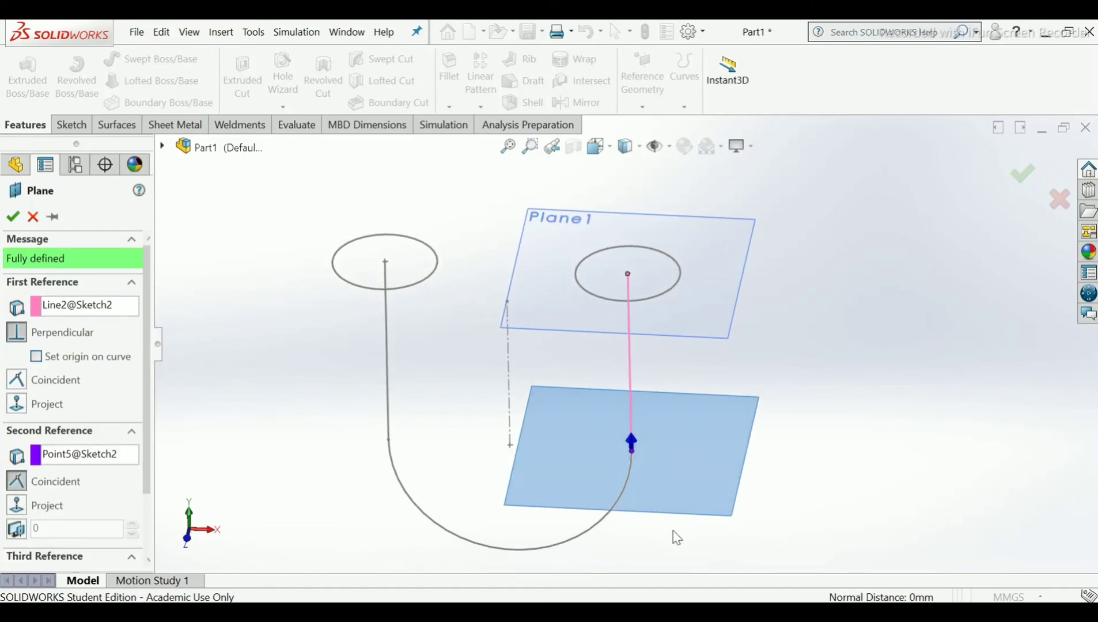
pyautogui.scroll(2, 673, 530)
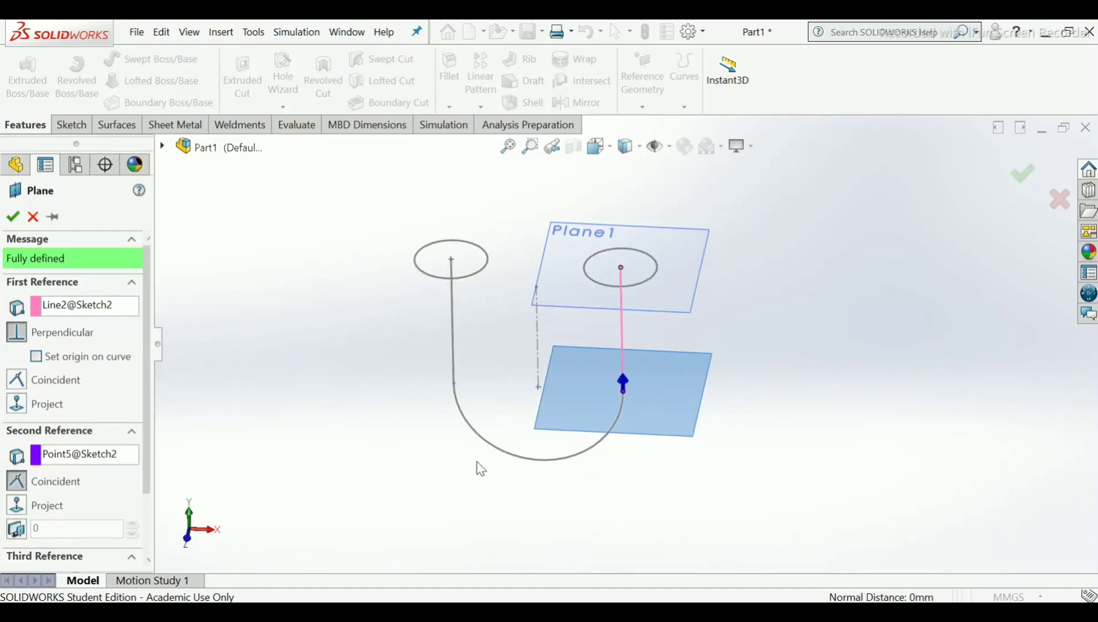
pyautogui.click(13, 223)
# Start a sketch on Plane2 and orient the view normal to it.
pyautogui.scroll(-2, 584, 428)
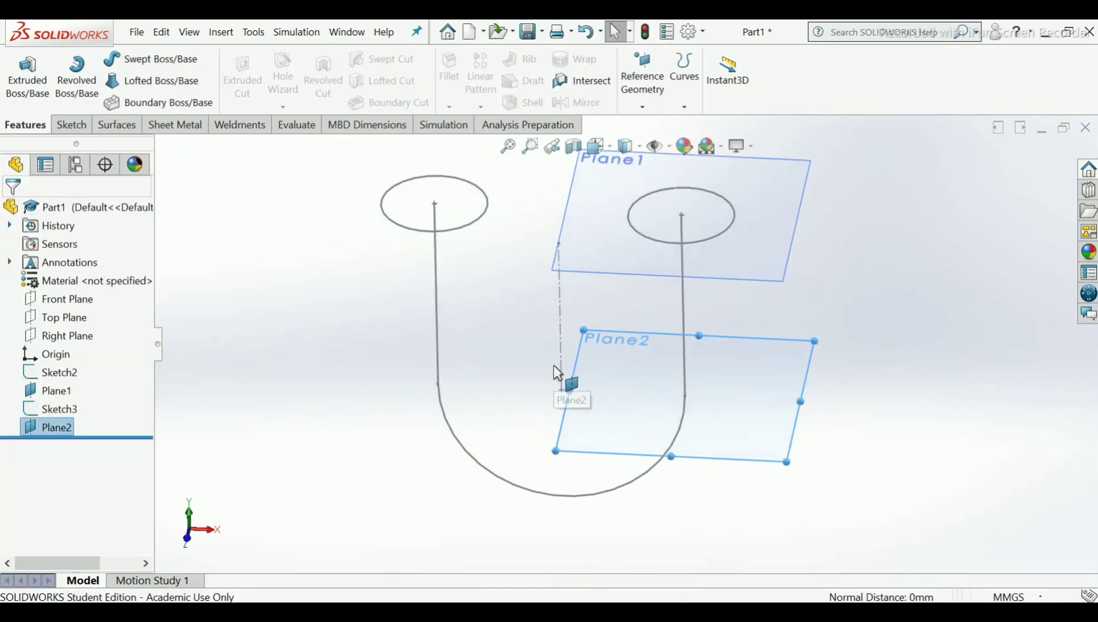
pyautogui.rightClick(606, 454)
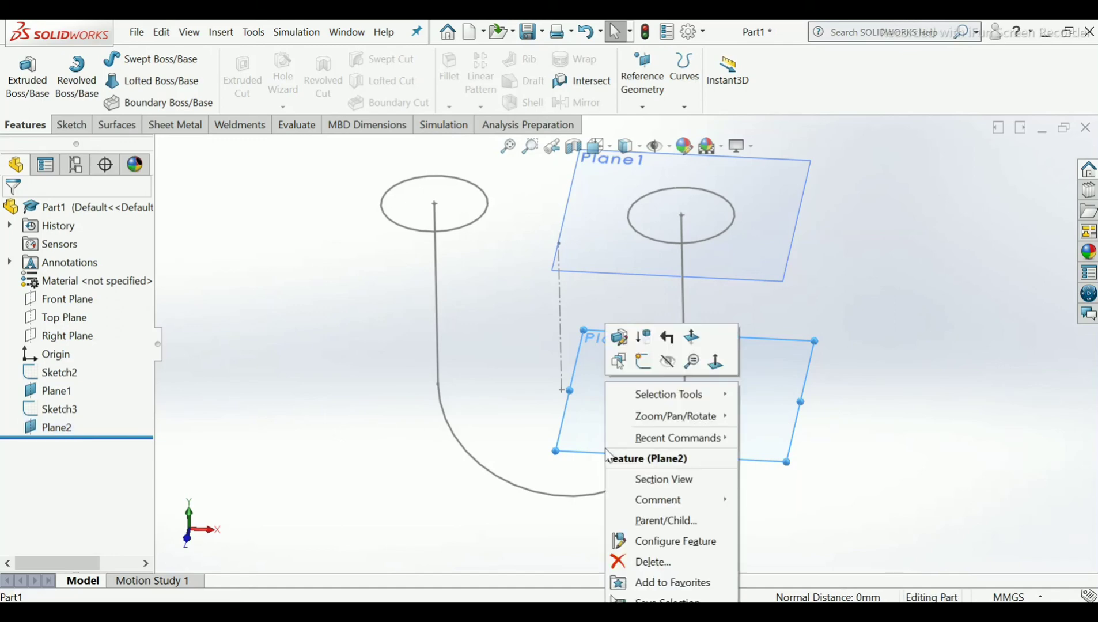
pyautogui.click(644, 360)
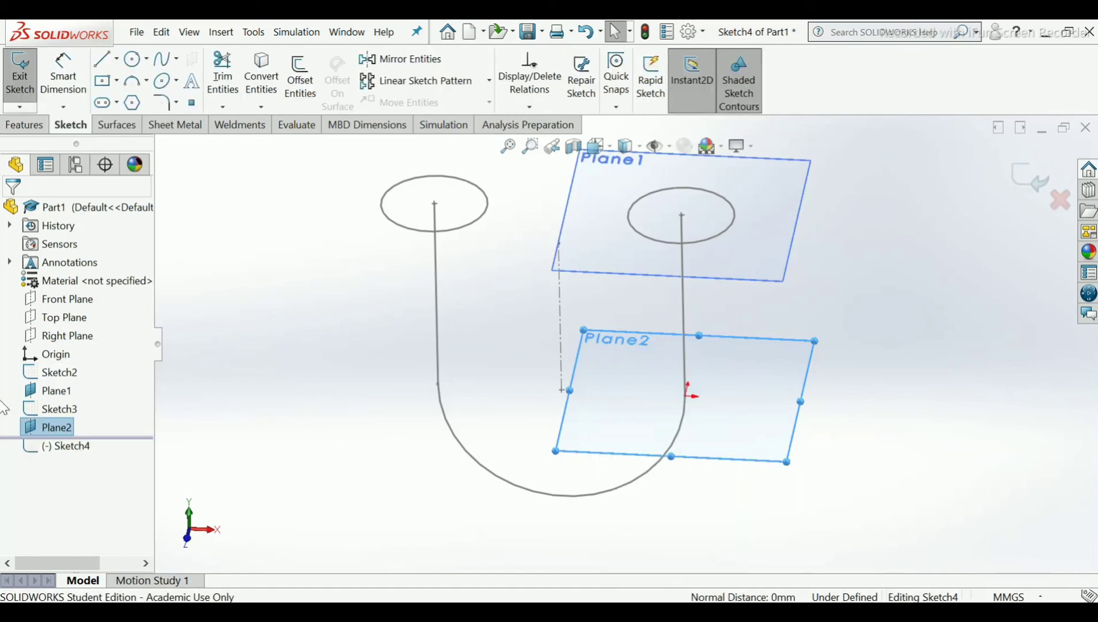
pyautogui.rightClick(51, 447)
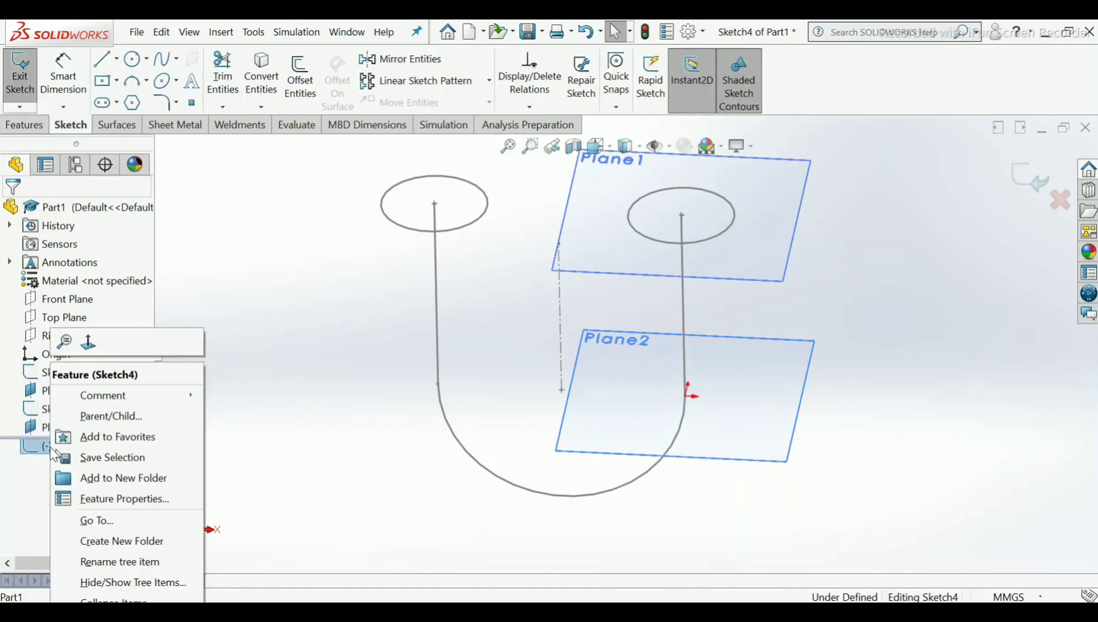
pyautogui.click(88, 342)
pyautogui.click(235, 295)
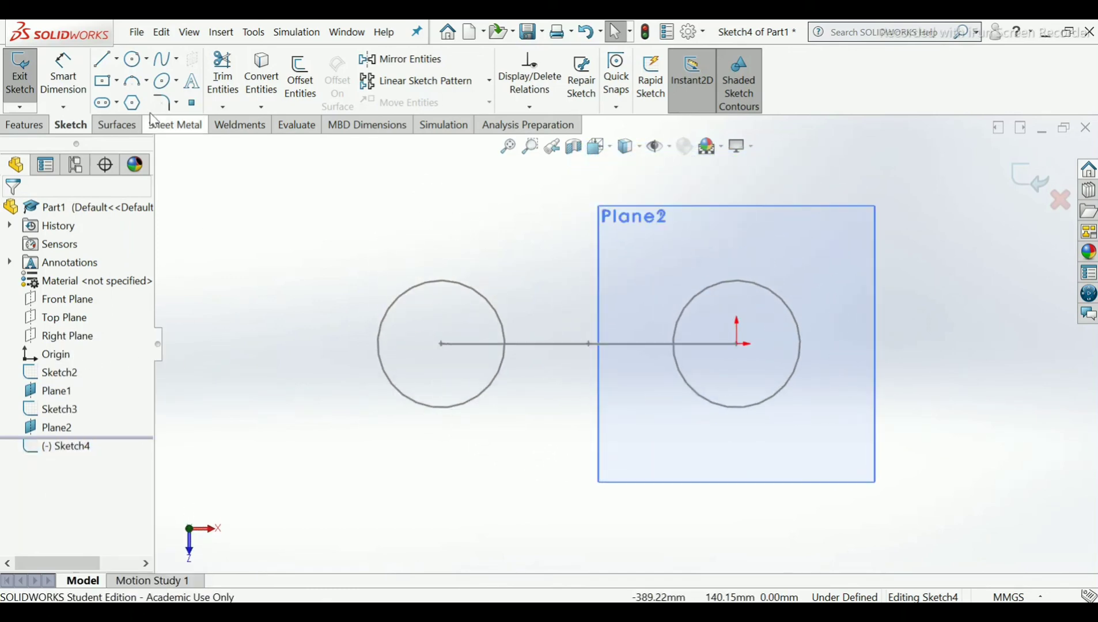
# Sketch a circle about 87 mm in radius centred on the sketch origin at the right vertical line's lower endpoint.
pyautogui.click(131, 61)
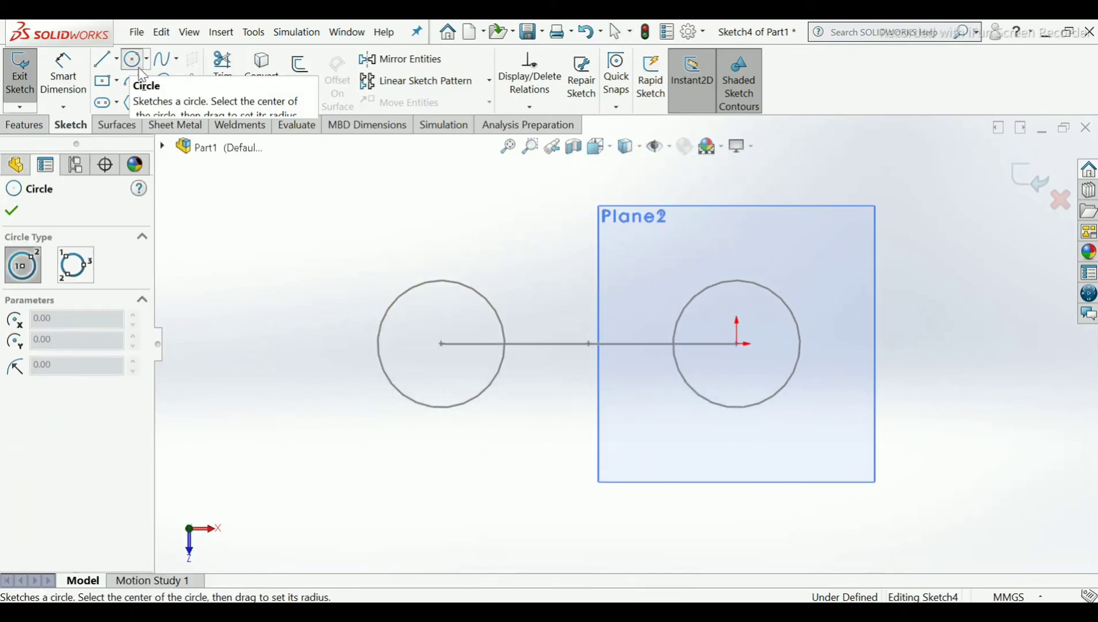
pyautogui.click(737, 344)
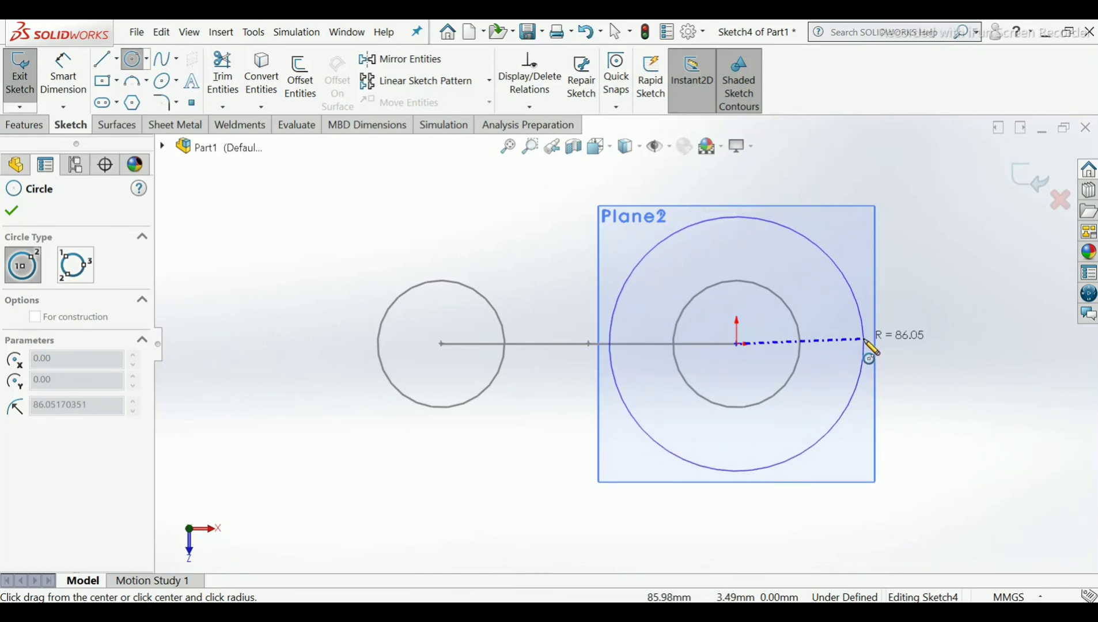
pyautogui.click(865, 346)
pyautogui.rightClick(869, 352)
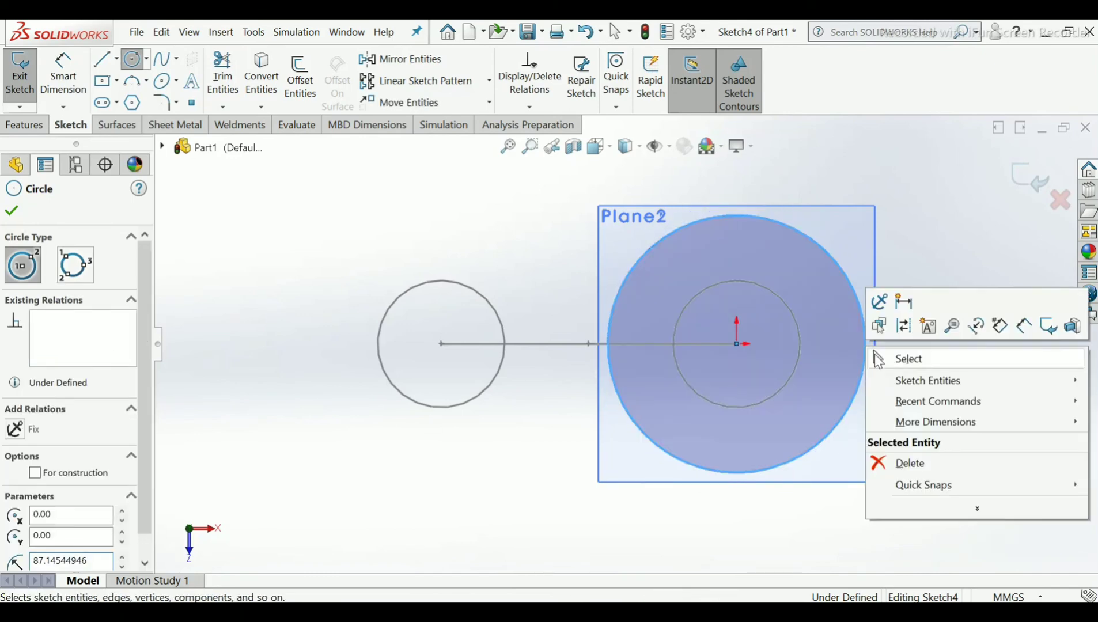
pyautogui.click(879, 360)
# Dimension the new circle's diameter and set it to 75+62 mm.
pyautogui.click(64, 72)
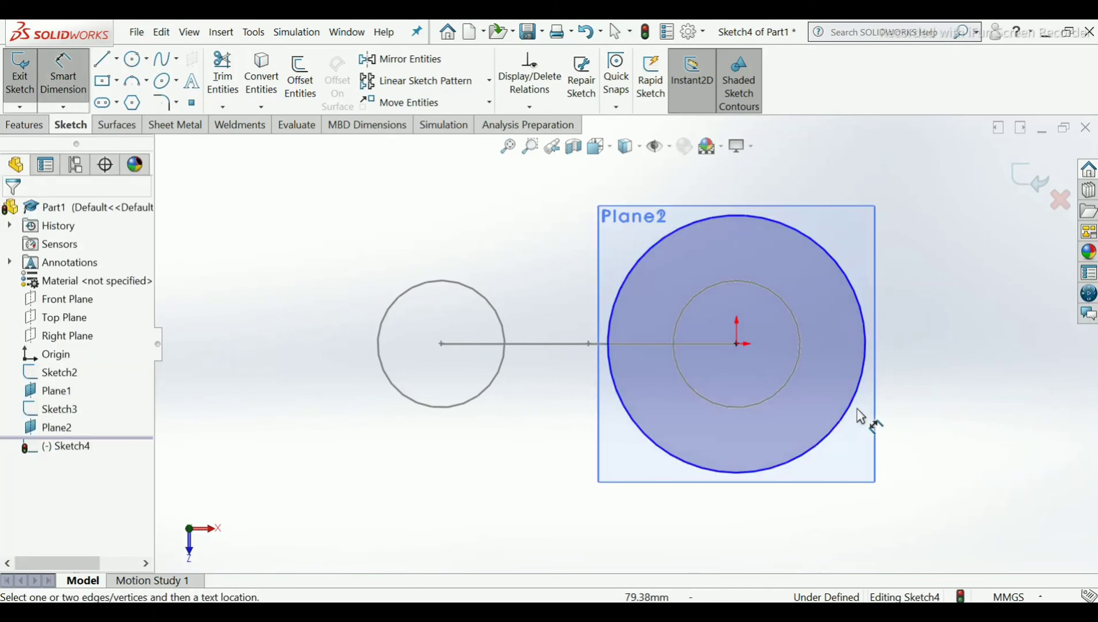
pyautogui.click(864, 346)
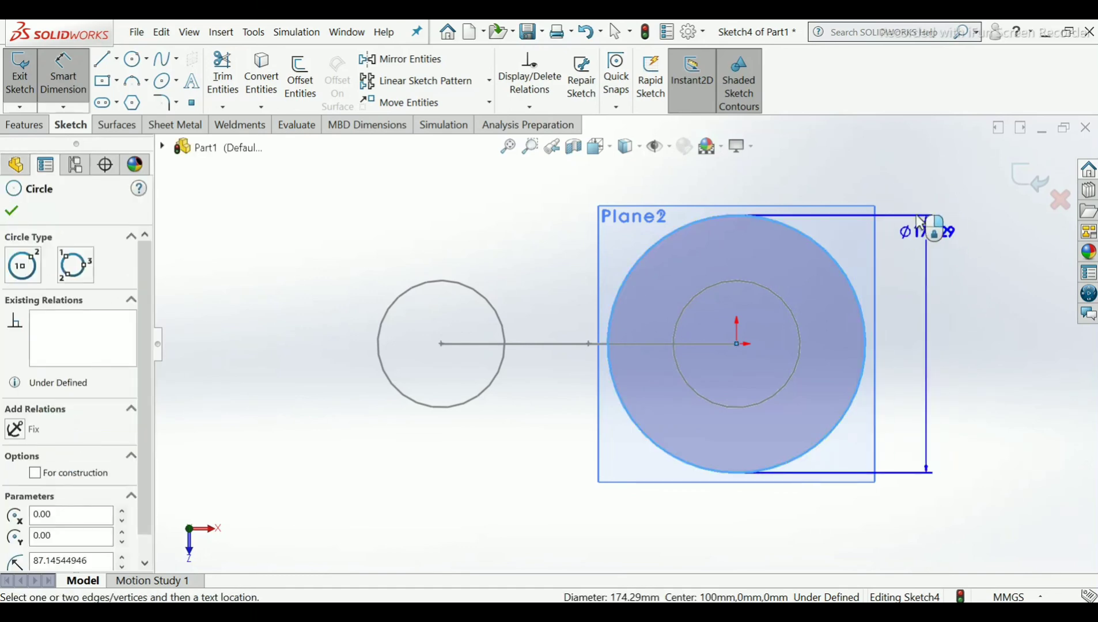
pyautogui.click(910, 200)
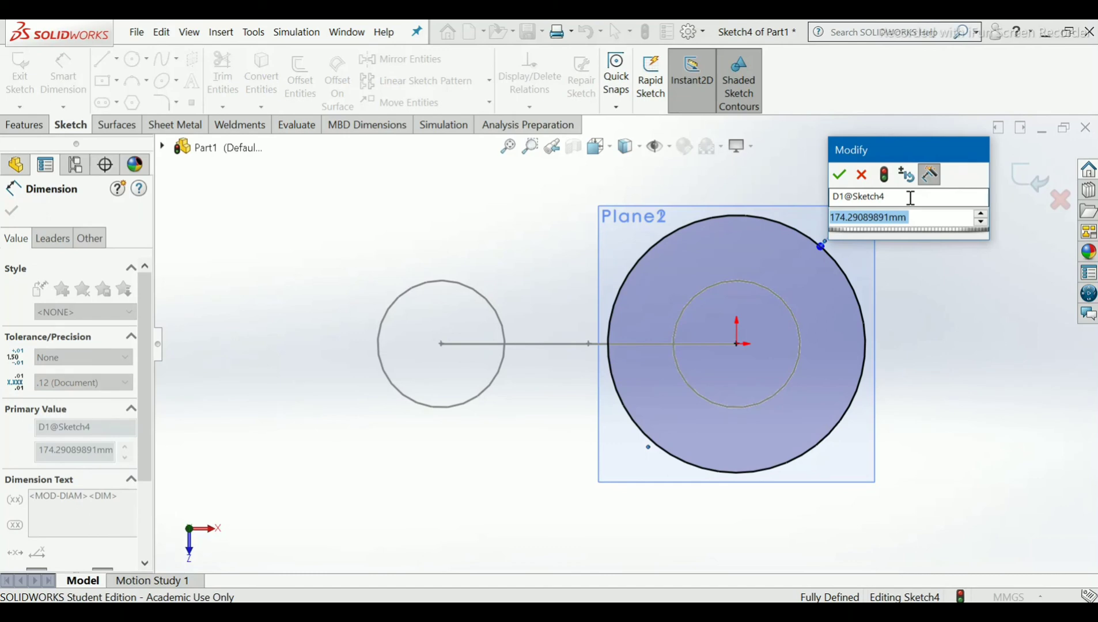
pyautogui.write('7')
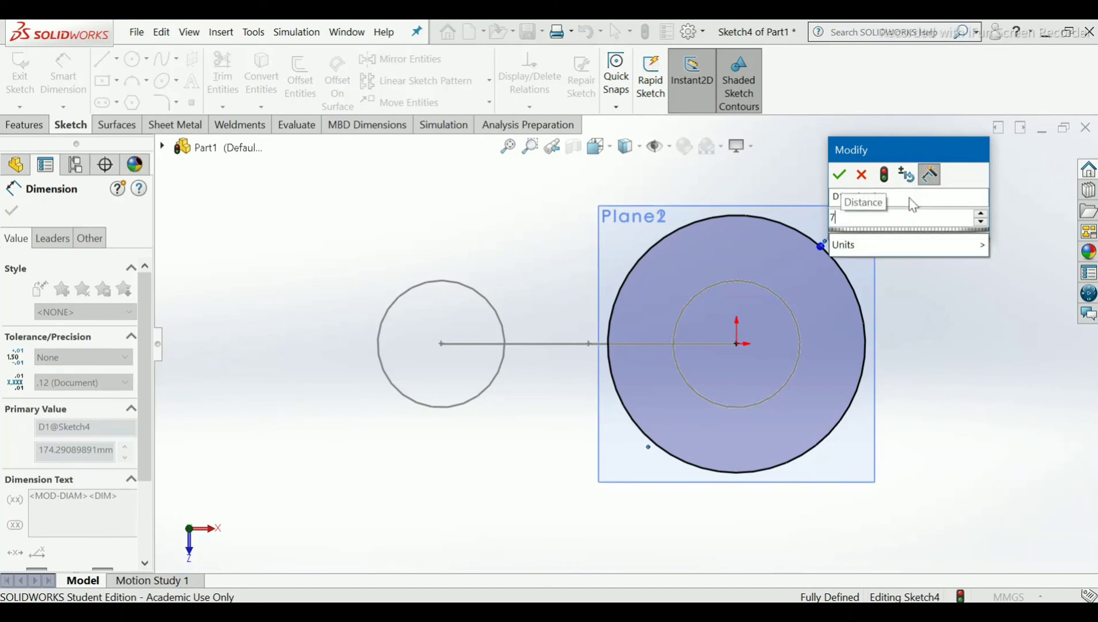
pyautogui.write('5+')
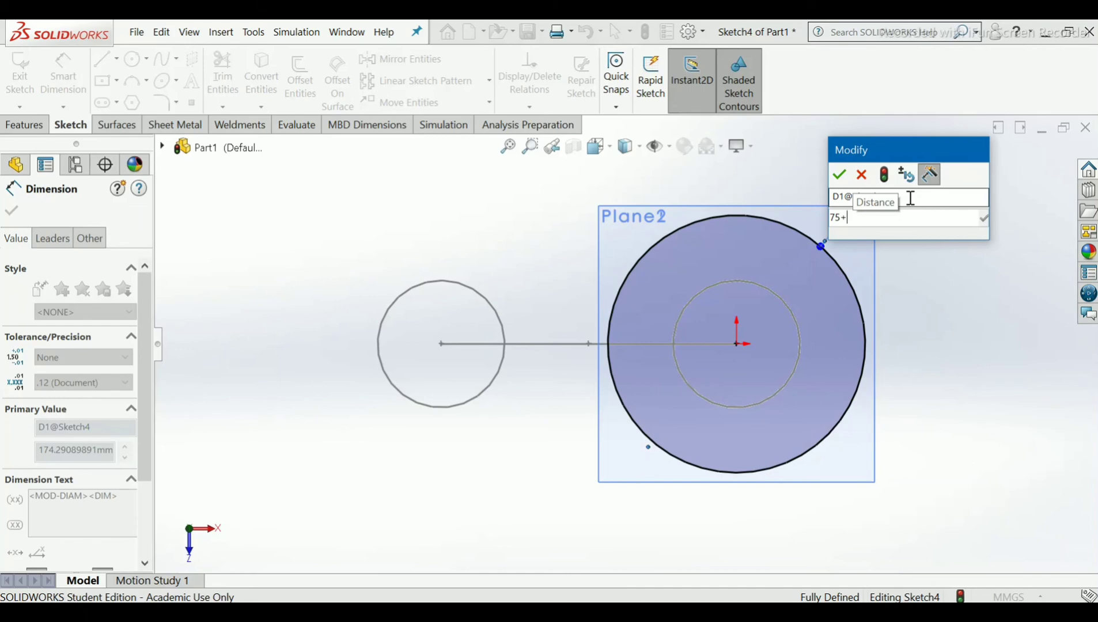
pyautogui.write('62')
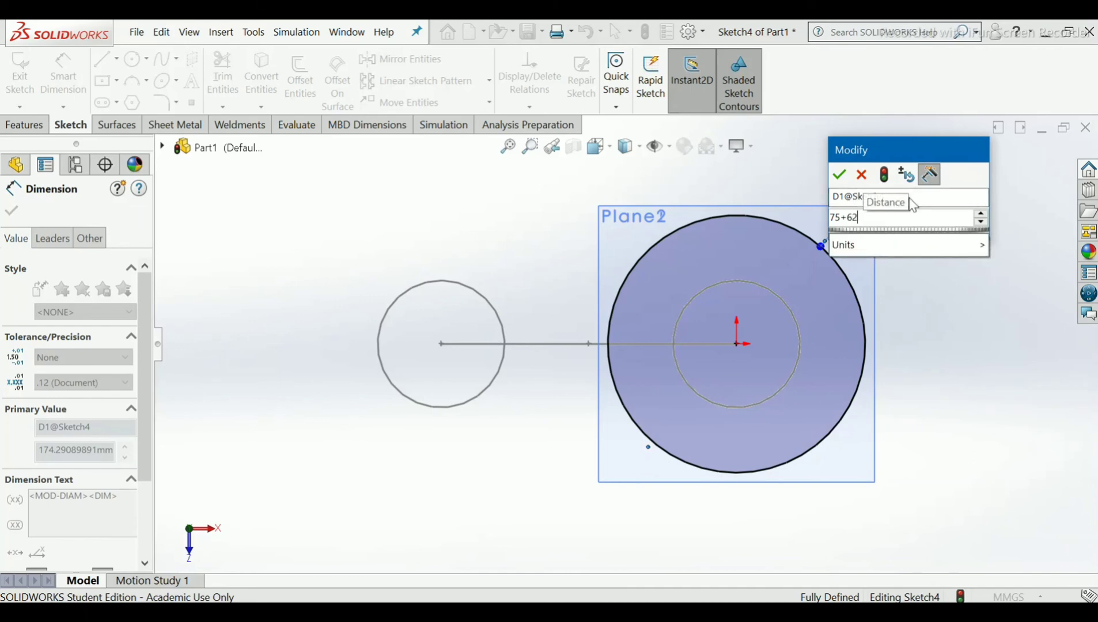
pyautogui.press('Return')
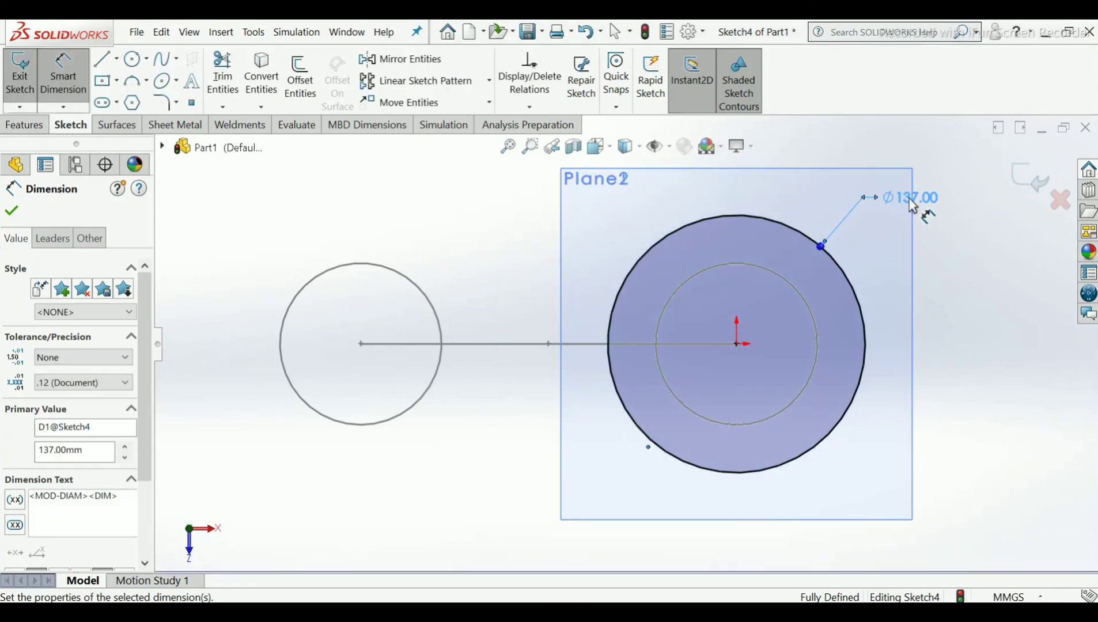
pyautogui.press('Escape')
# Set the right circle's diameter to 75+24 mm and leave the dimension command.
pyautogui.doubleClick(908, 198)
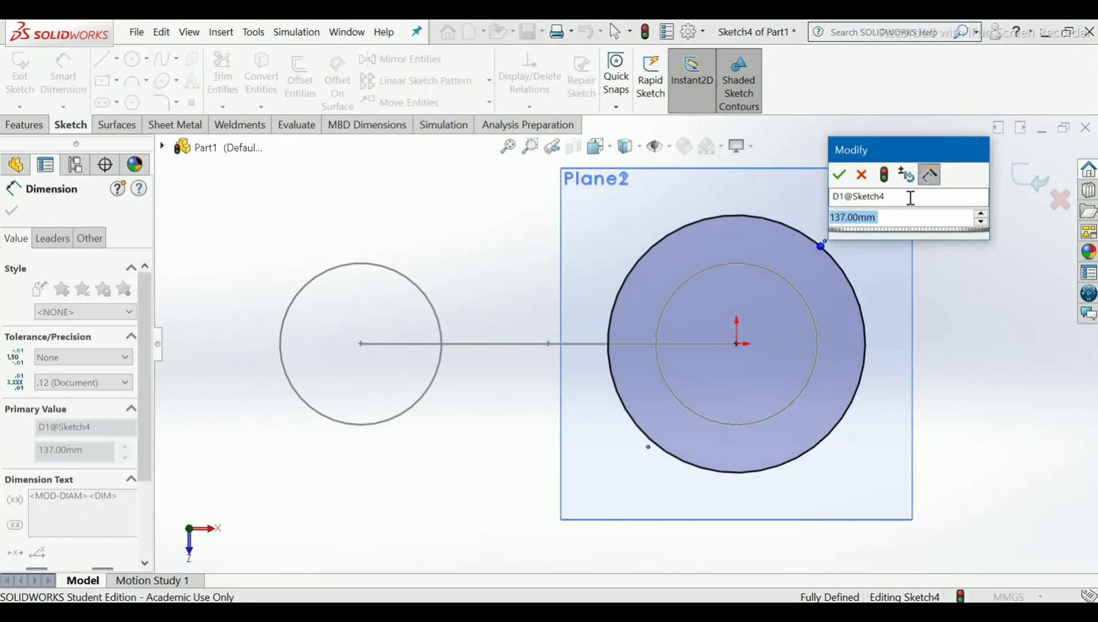
pyautogui.write('72')
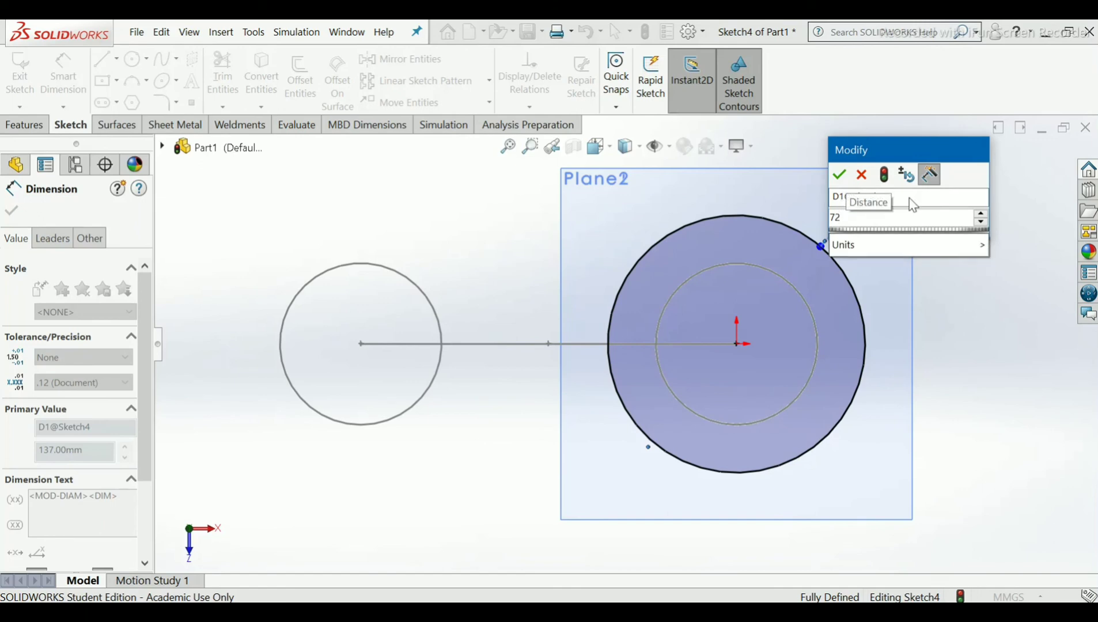
pyautogui.press('BackSpace')
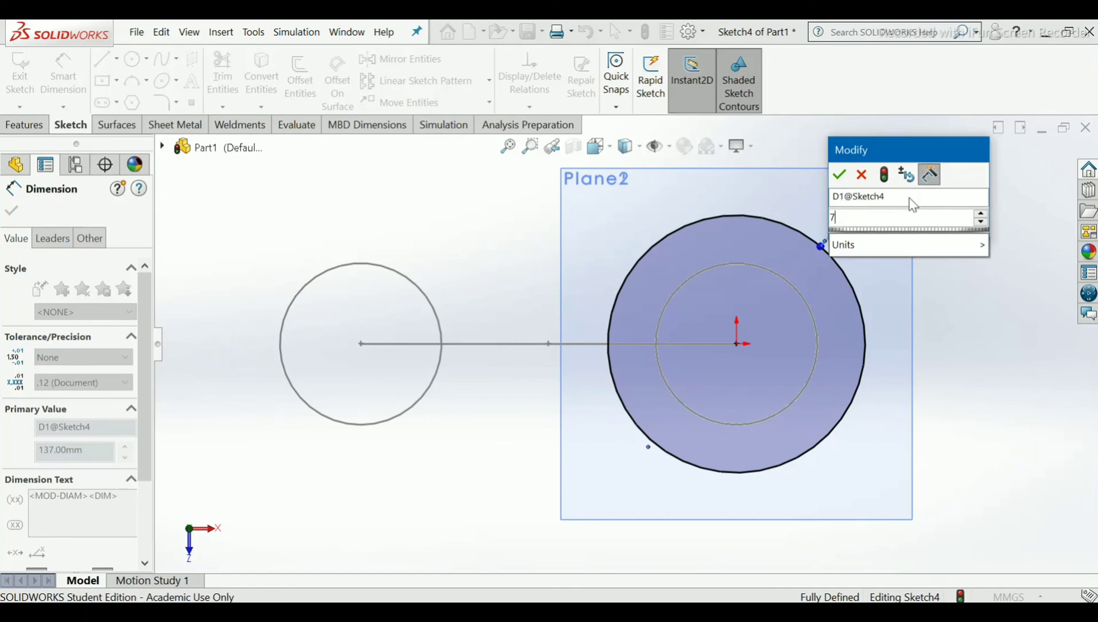
pyautogui.write('5')
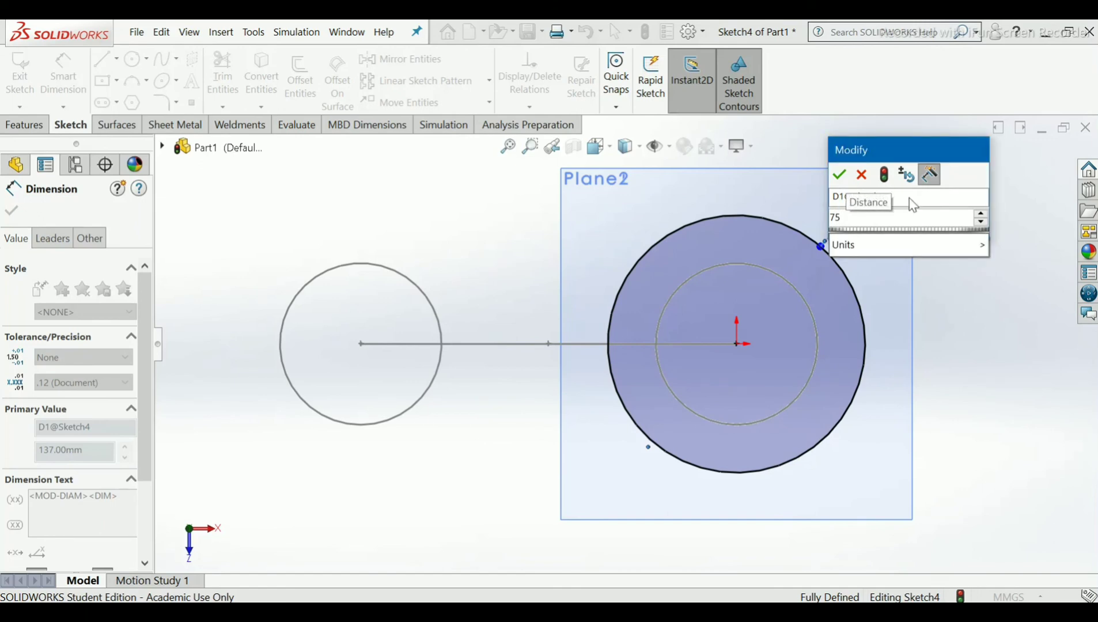
pyautogui.write('+')
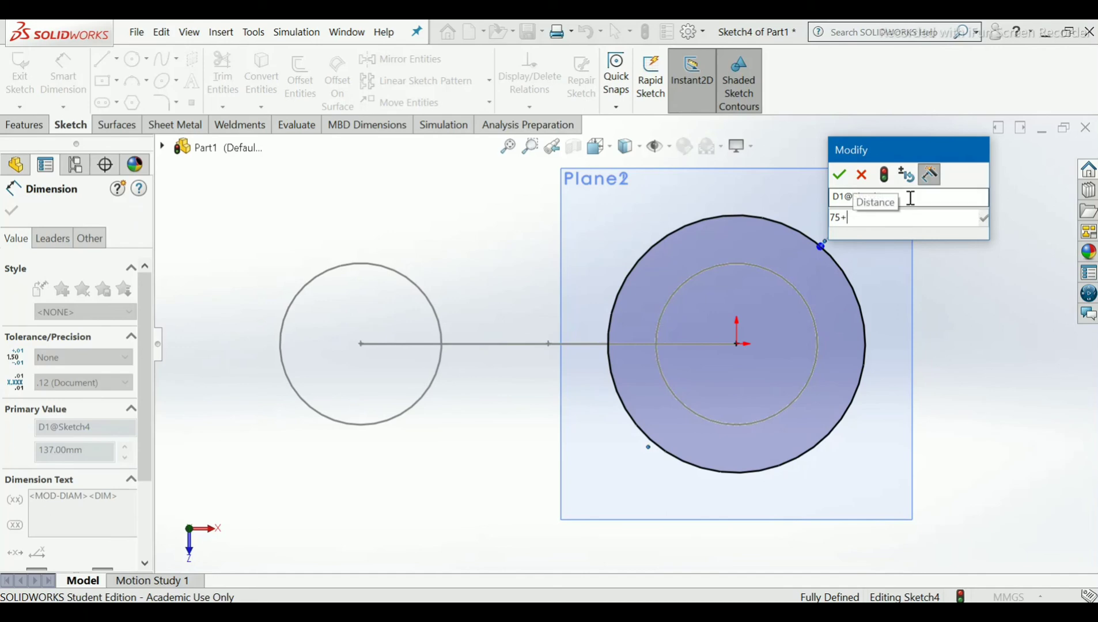
pyautogui.write('24')
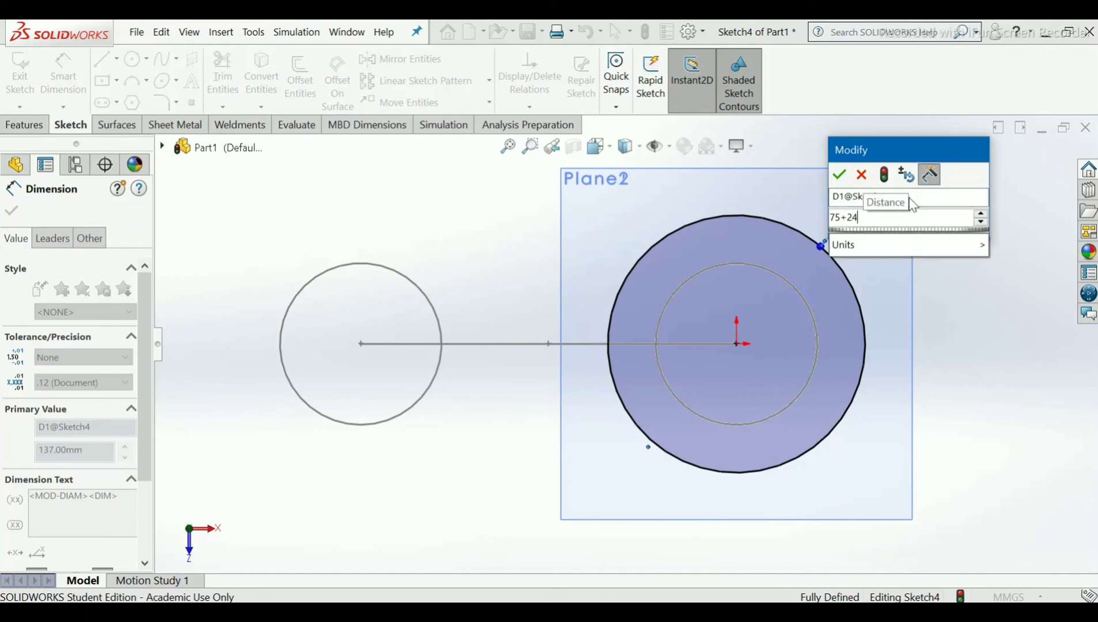
pyautogui.press('Return')
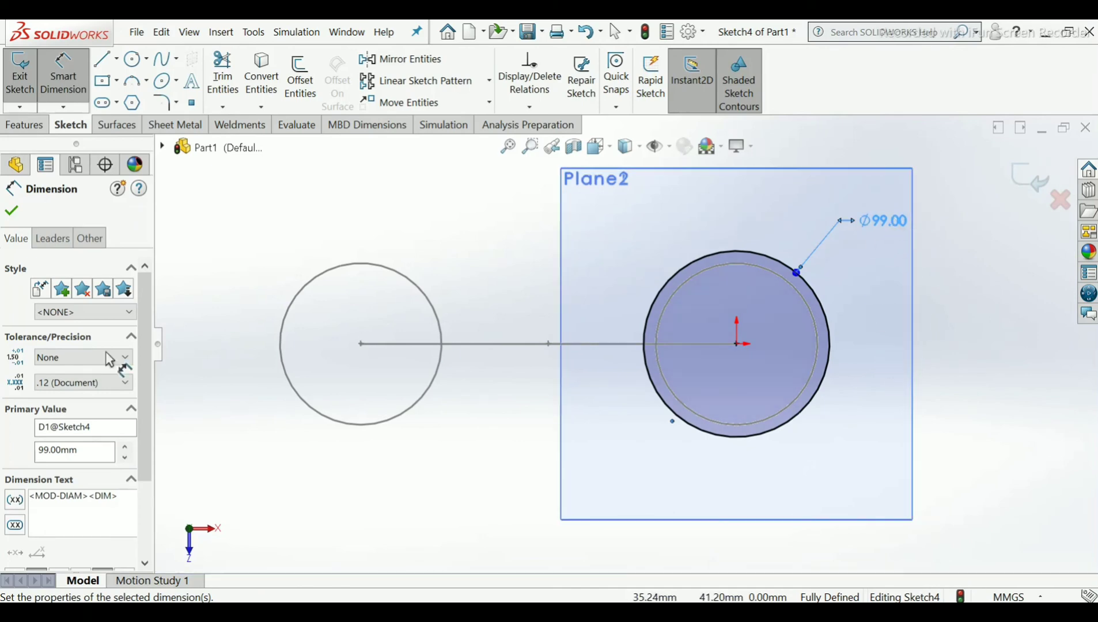
pyautogui.click(13, 211)
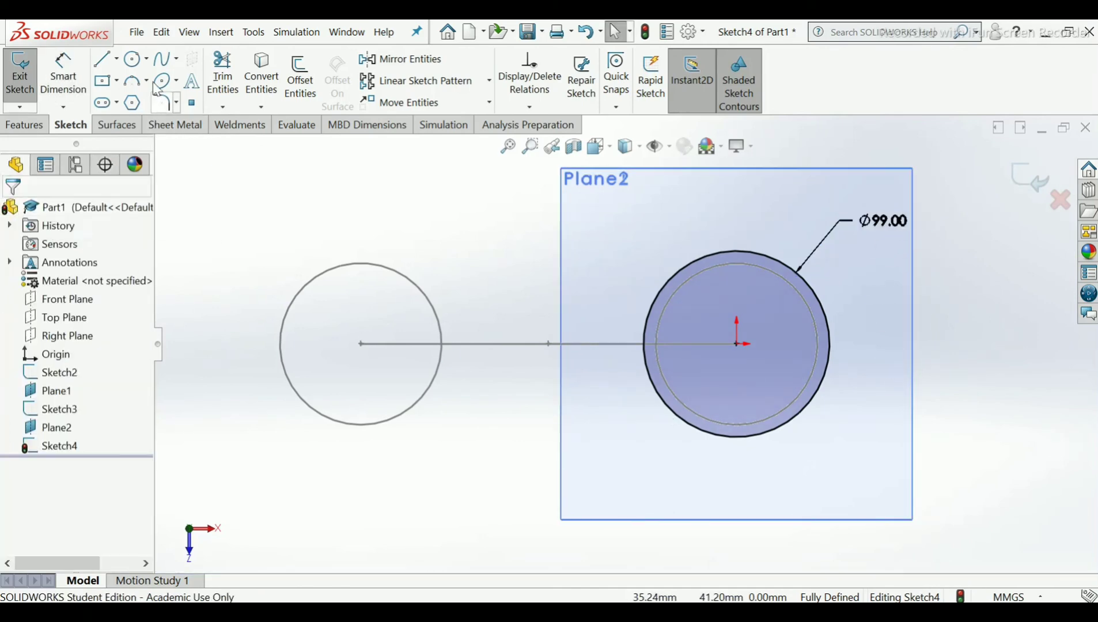
# Sketch a second circle centred on the left vertical line's end, larger than the existing profile circle there.
pyautogui.click(134, 61)
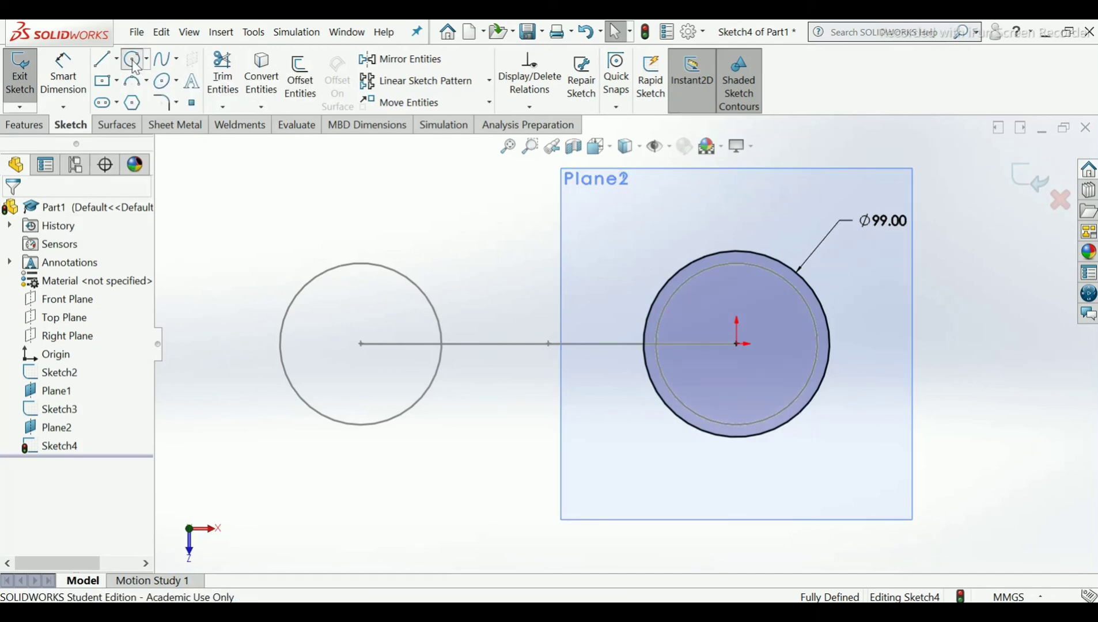
pyautogui.click(361, 344)
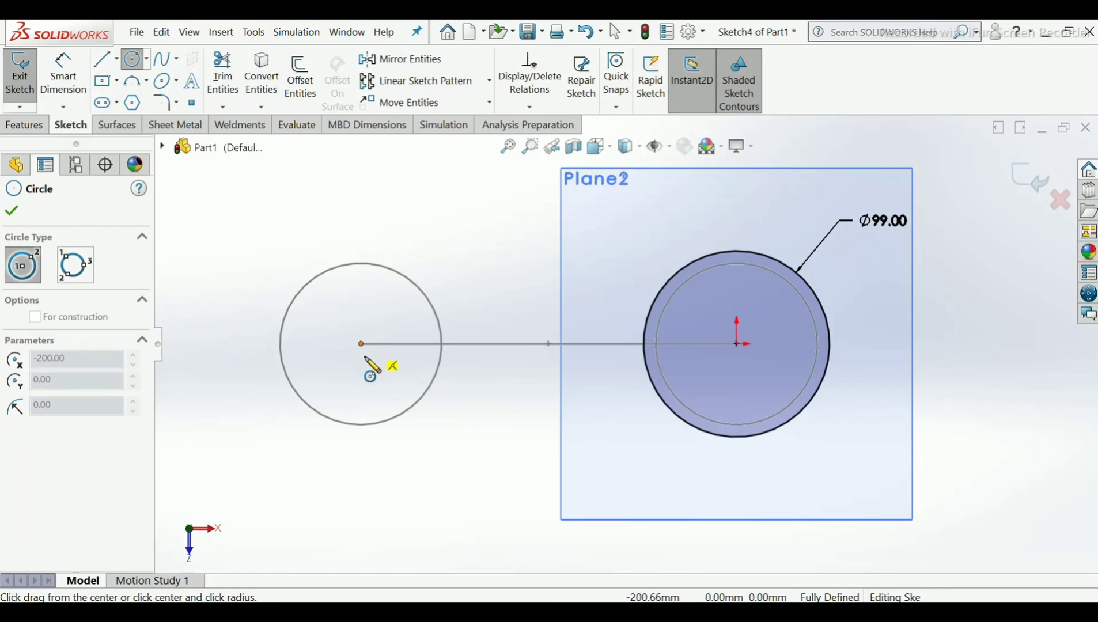
pyautogui.click(402, 461)
pyautogui.rightClick(401, 461)
pyautogui.click(416, 464)
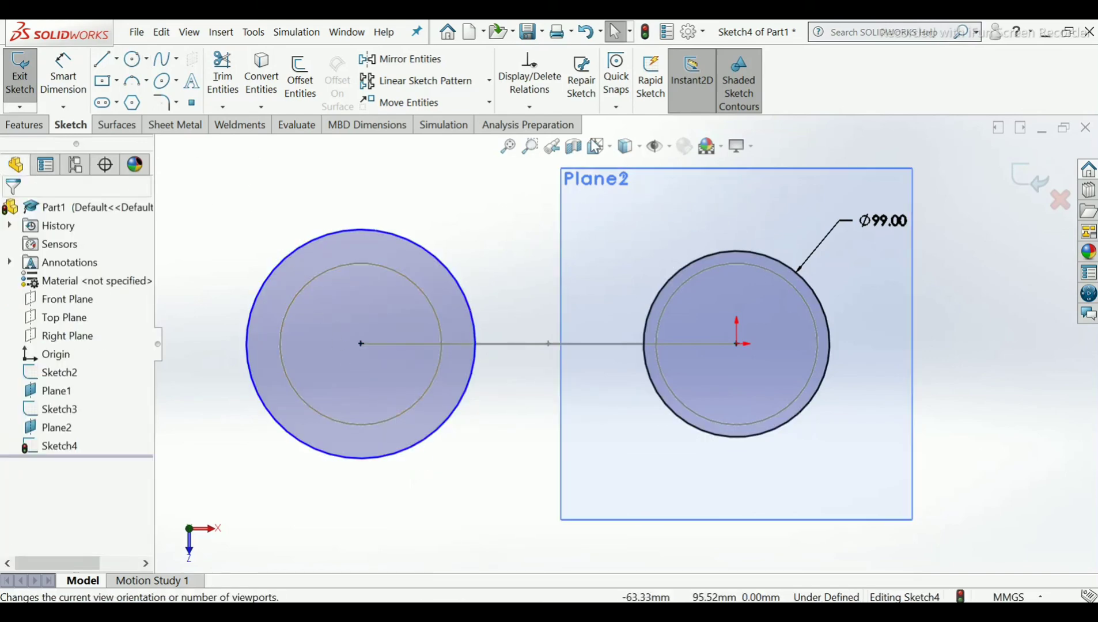
# Add an Equal relation between the 99 mm circle and the larger circle on the left leg, and close the sketch.
pyautogui.click(549, 109)
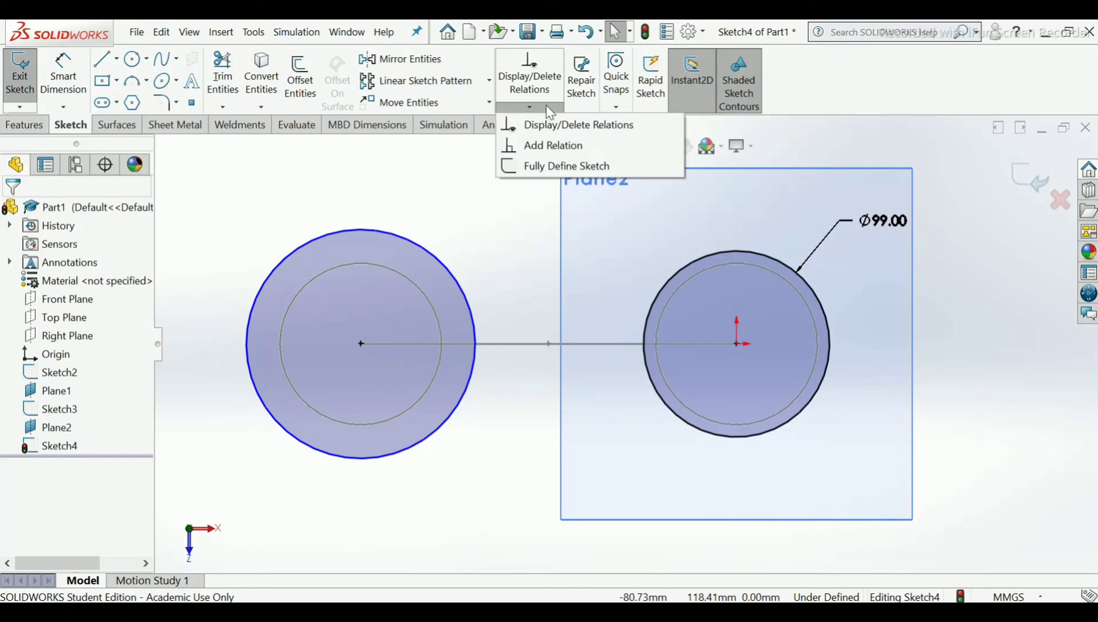
pyautogui.click(537, 149)
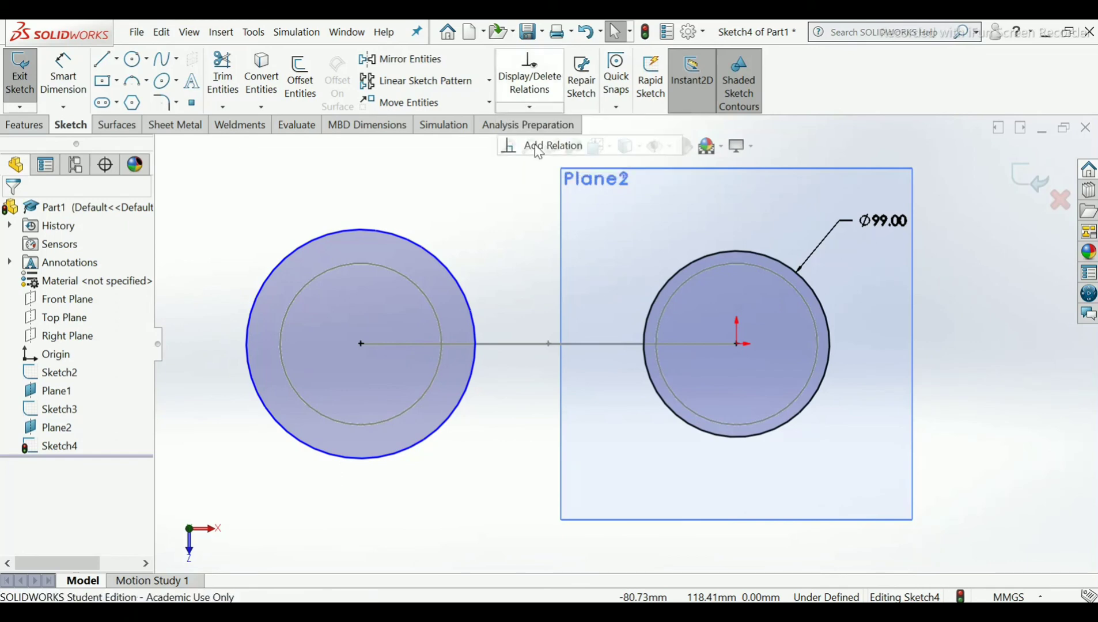
pyautogui.click(670, 281)
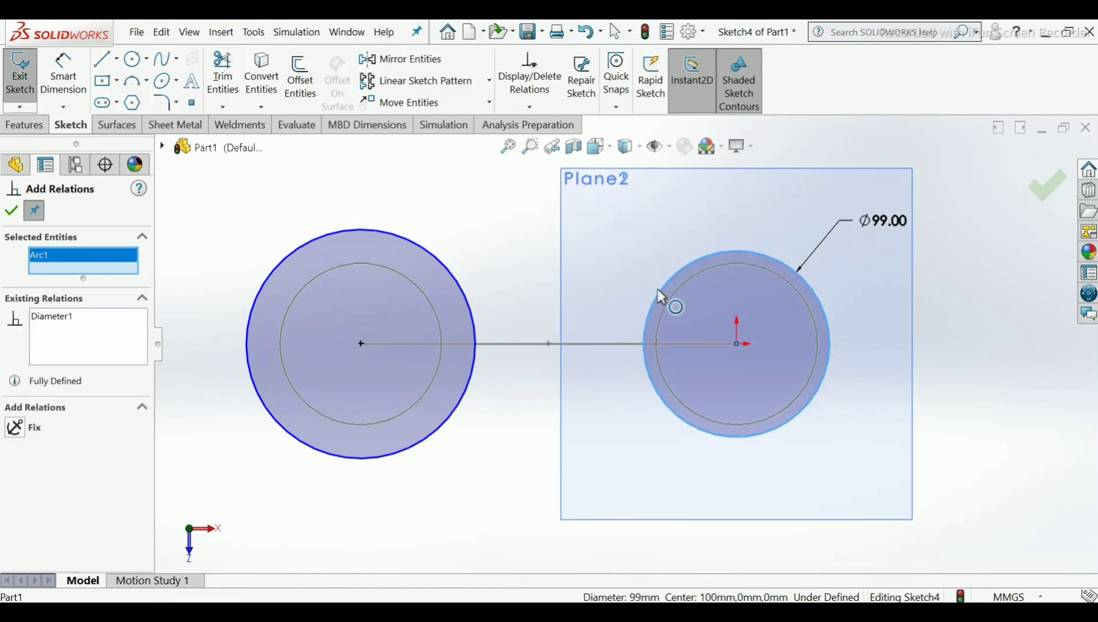
pyautogui.click(477, 334)
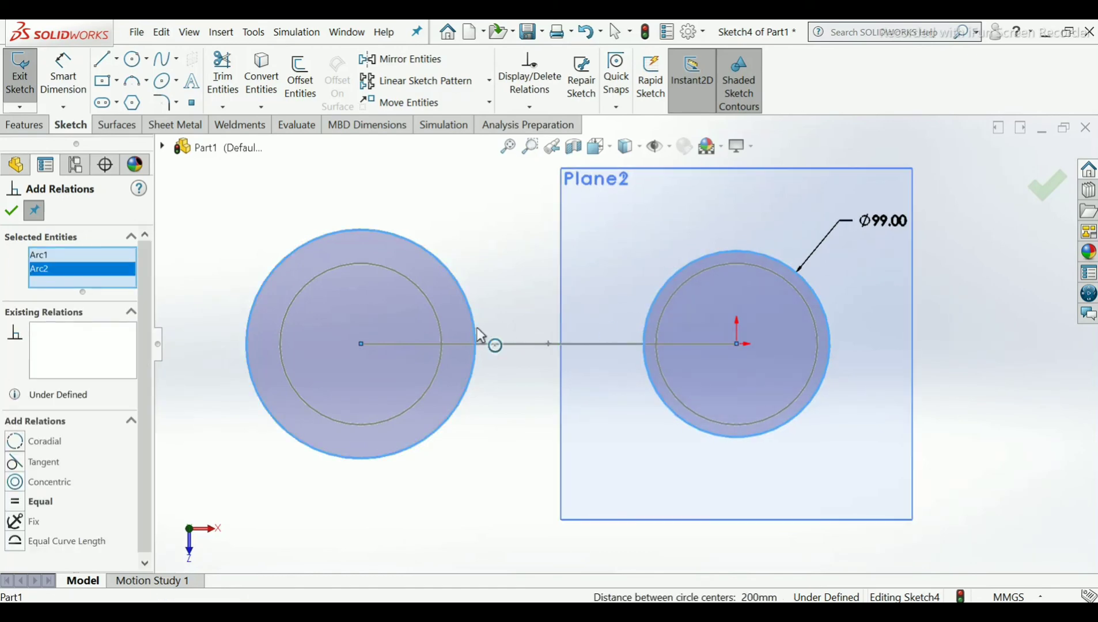
pyautogui.click(26, 502)
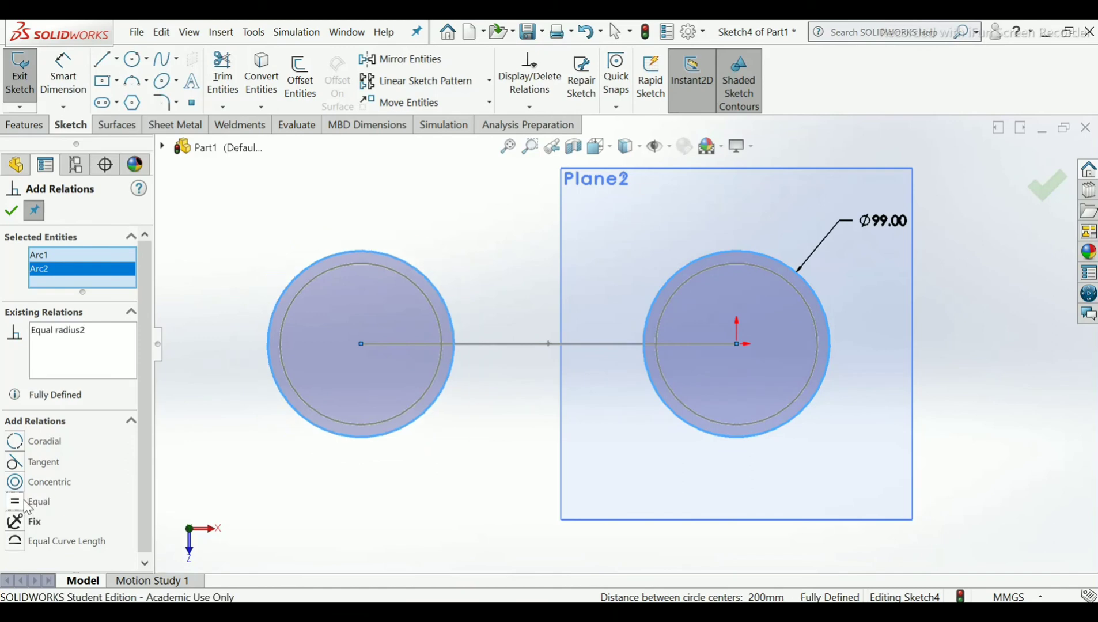
pyautogui.click(11, 210)
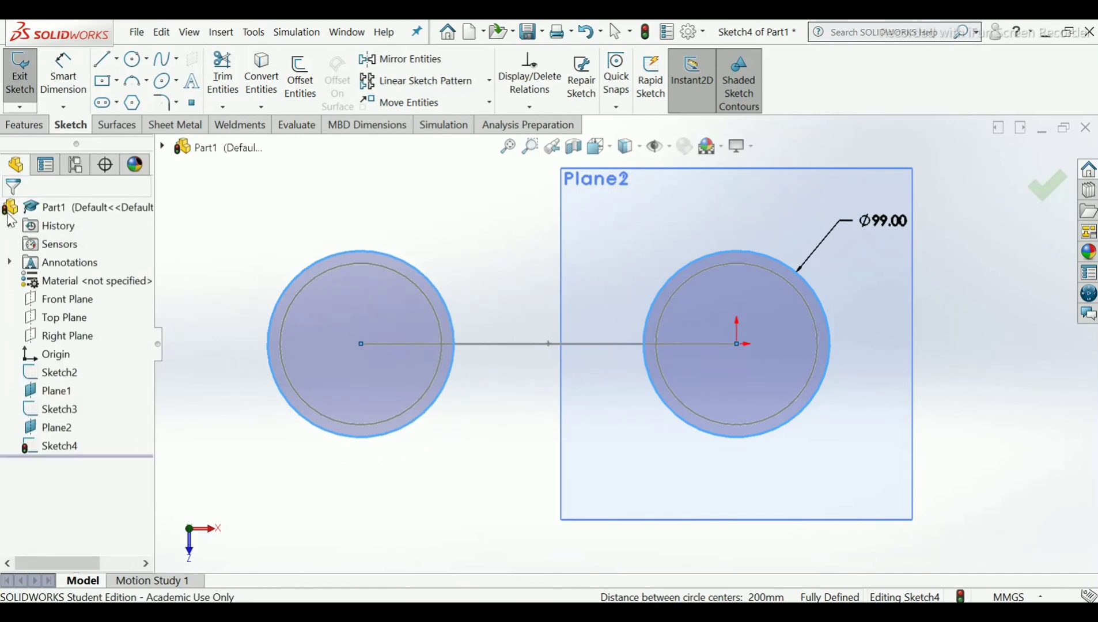
pyautogui.click(444, 206)
pyautogui.moveTo(465, 350); pyautogui.dragTo(607, 373, button='middle')
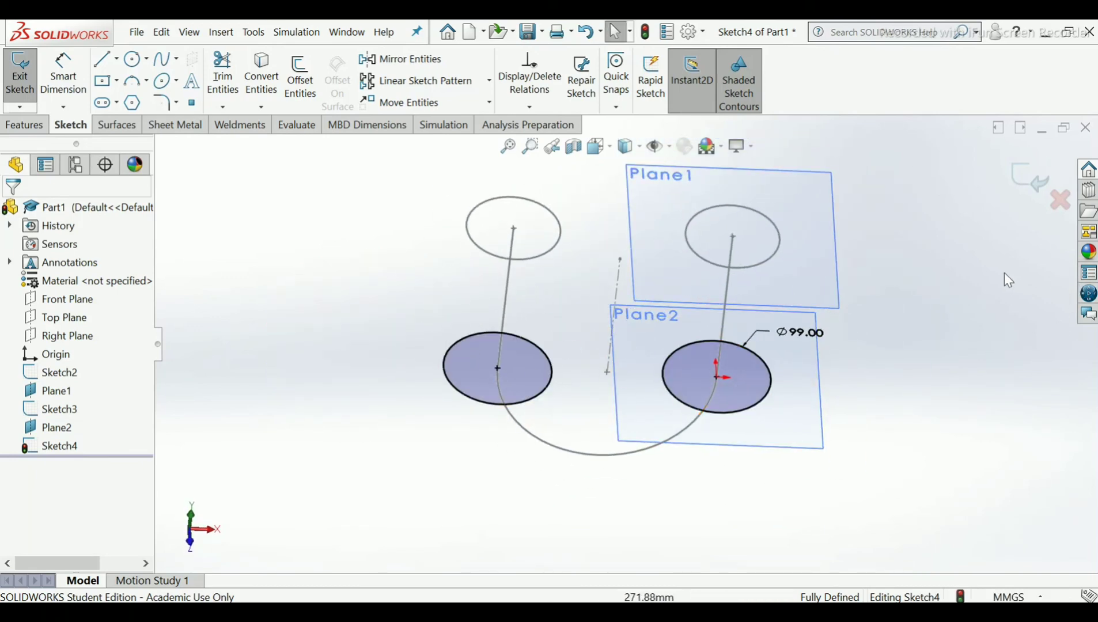
pyautogui.click(1034, 183)
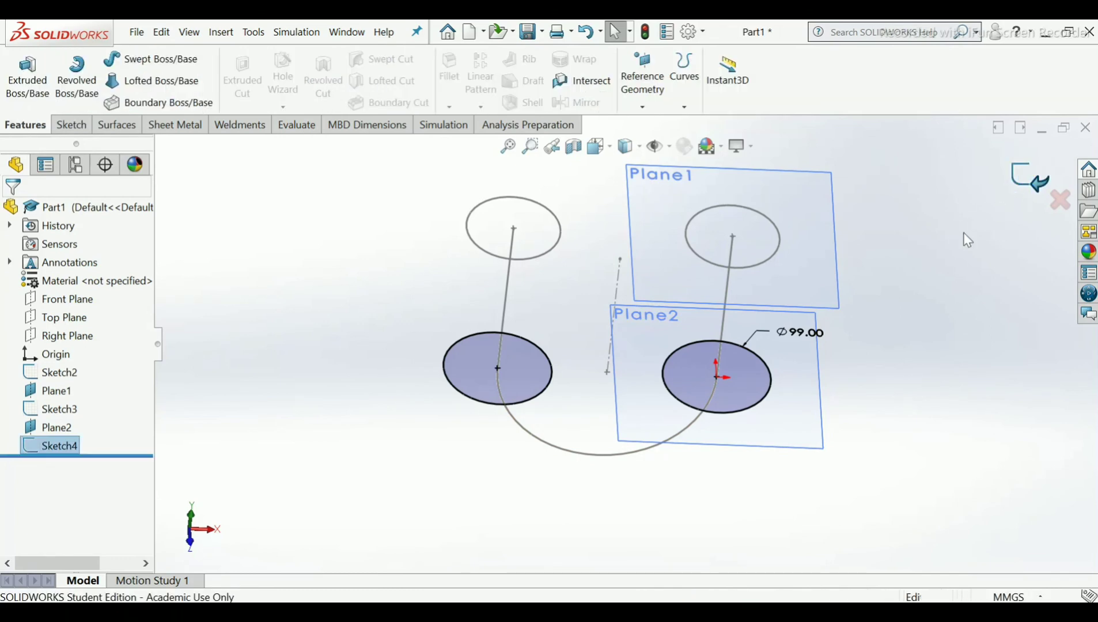
# Hide the reference planes Plane2 and Plane1.
pyautogui.moveTo(966, 238)
pyautogui.mouseDown(button='middle')
pyautogui.moveTo(824, 326)
pyautogui.moveTo(769, 270)
pyautogui.mouseUp(button='middle')
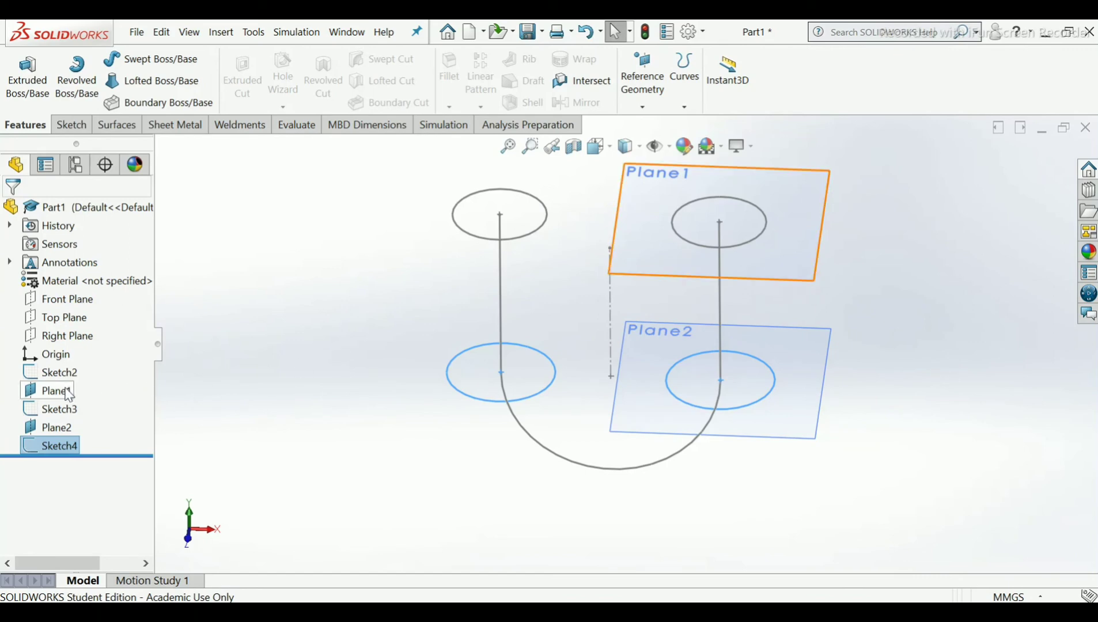
pyautogui.click(63, 431)
pyautogui.click(86, 412)
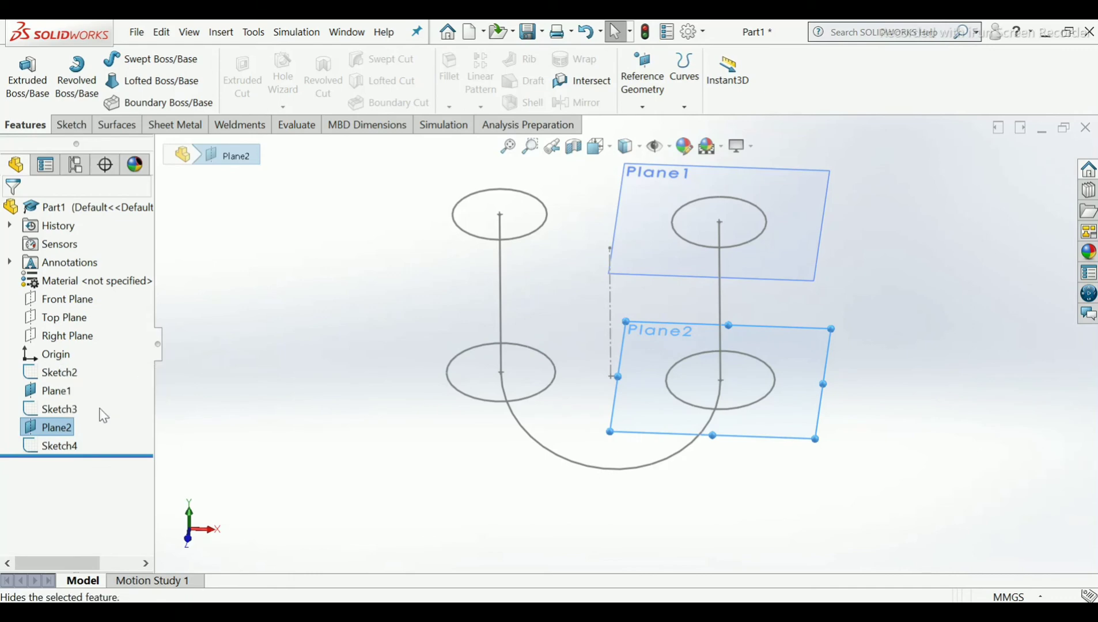
pyautogui.click(64, 392)
pyautogui.rightClick(64, 392)
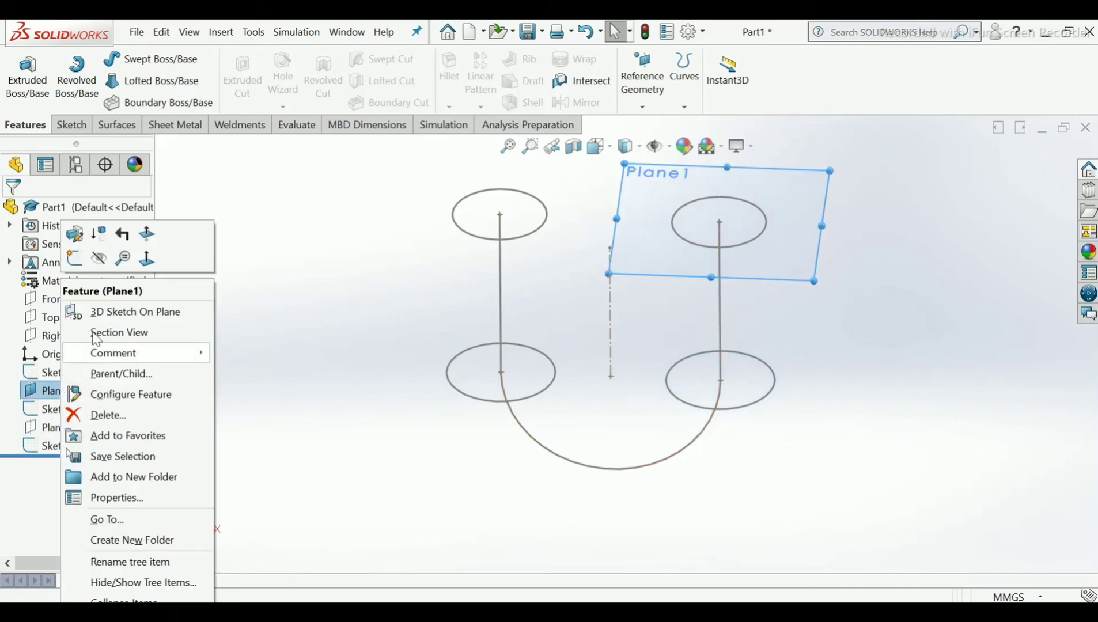
pyautogui.click(100, 260)
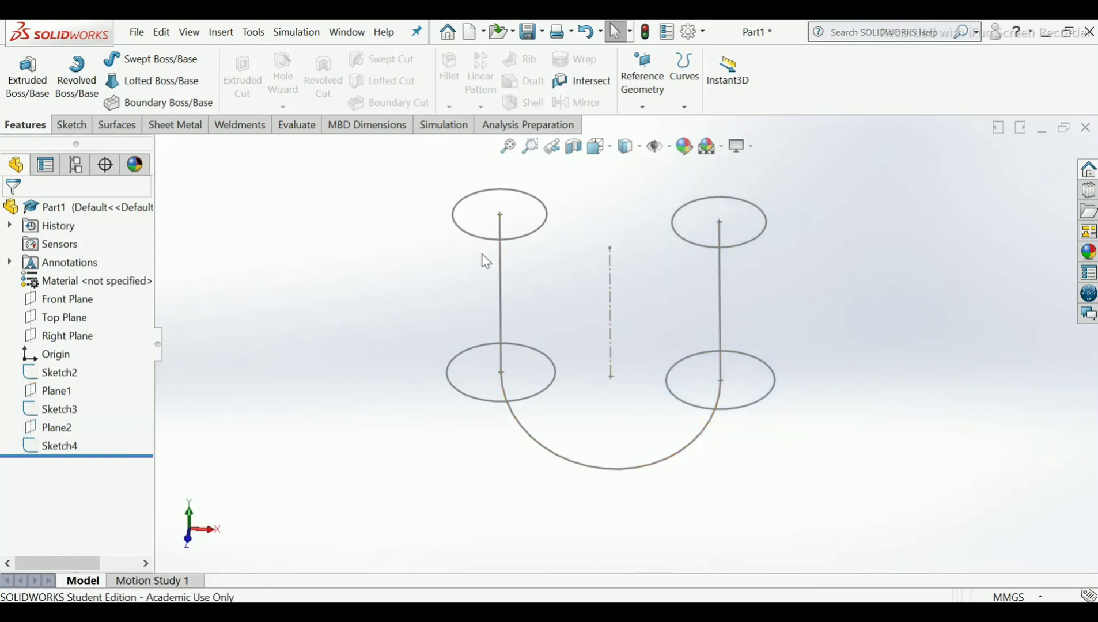
# Start a Lofted Boss/Base with the right leg's upper and lower circles as profiles, aligning their connector points on the outer side.
pyautogui.keyDown('ctrl'); pyautogui.moveTo(486, 261); pyautogui.dragTo(547, 318, button='middle'); pyautogui.keyUp('ctrl')
pyautogui.scroll(-2, 769, 324)
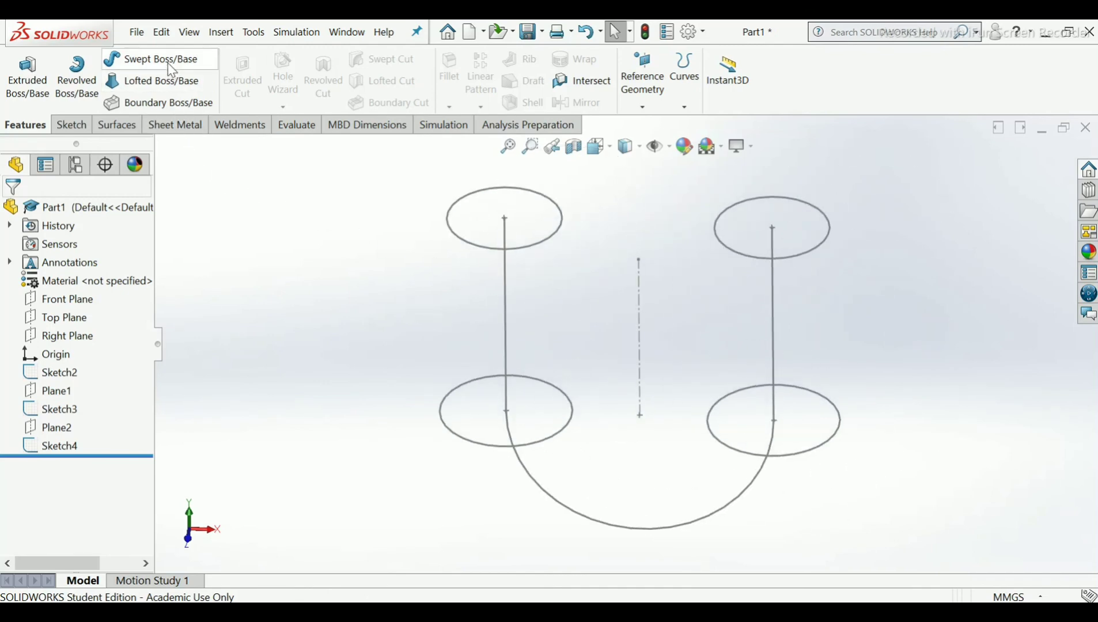
pyautogui.click(167, 84)
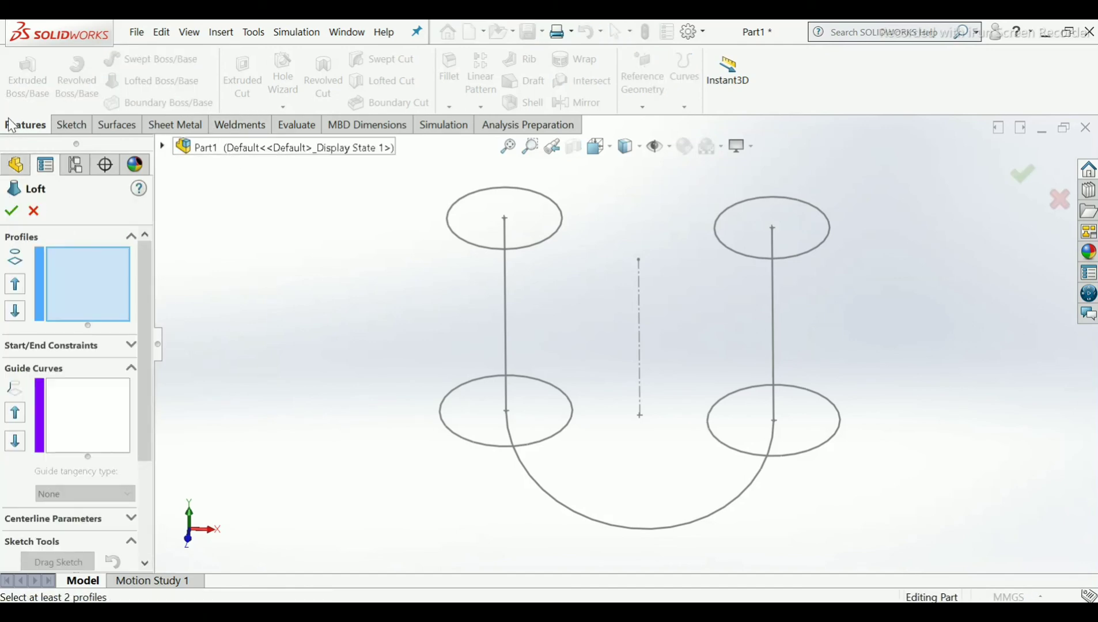
pyautogui.click(789, 257)
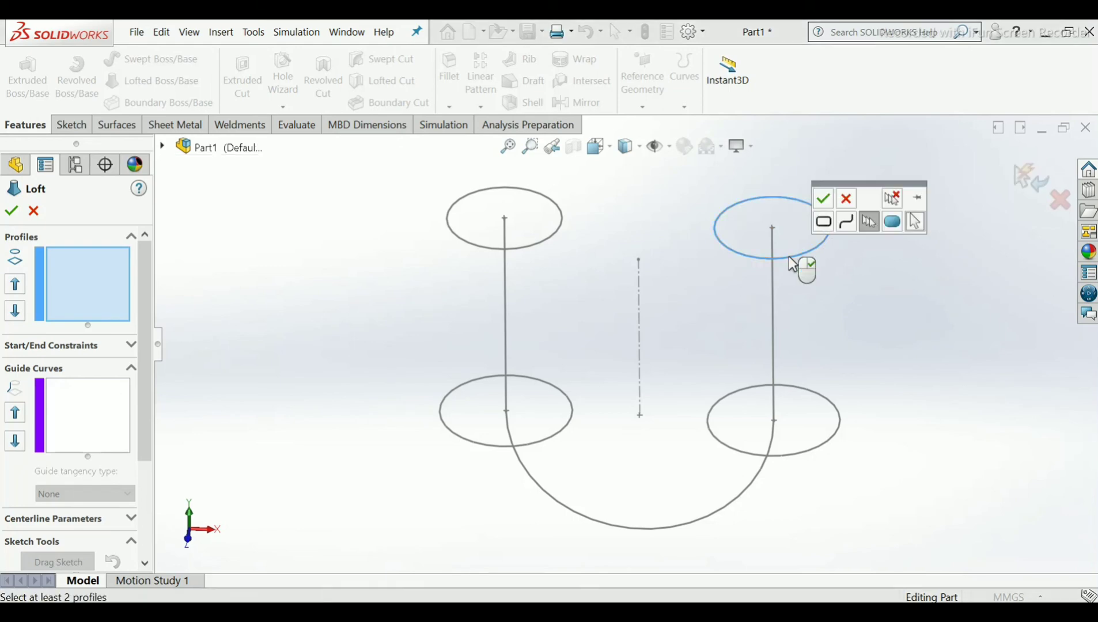
pyautogui.click(823, 200)
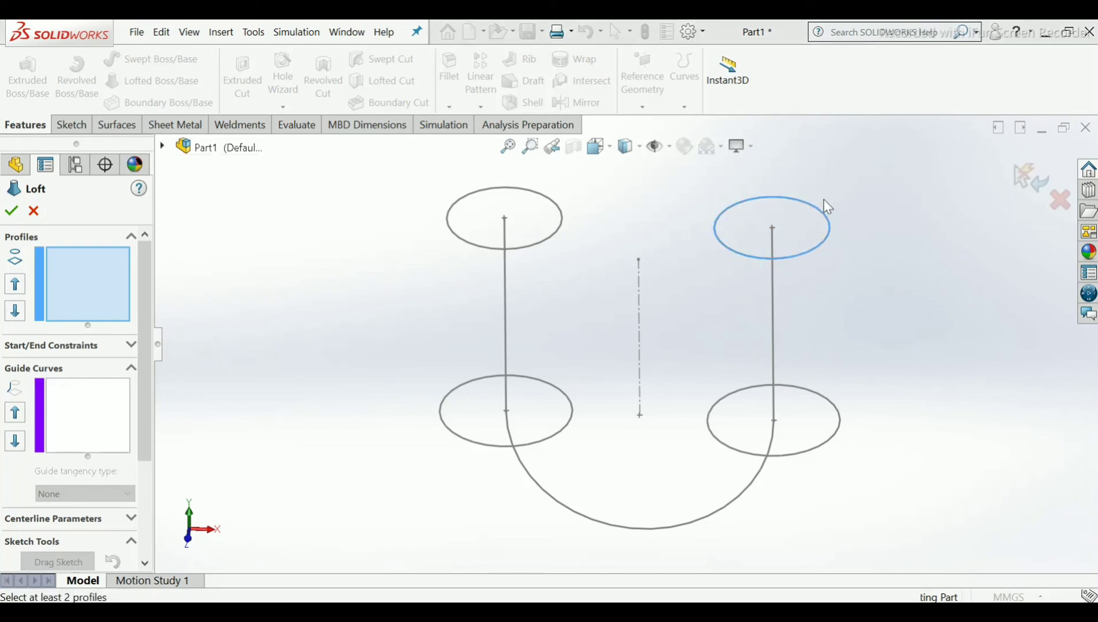
pyautogui.click(840, 438)
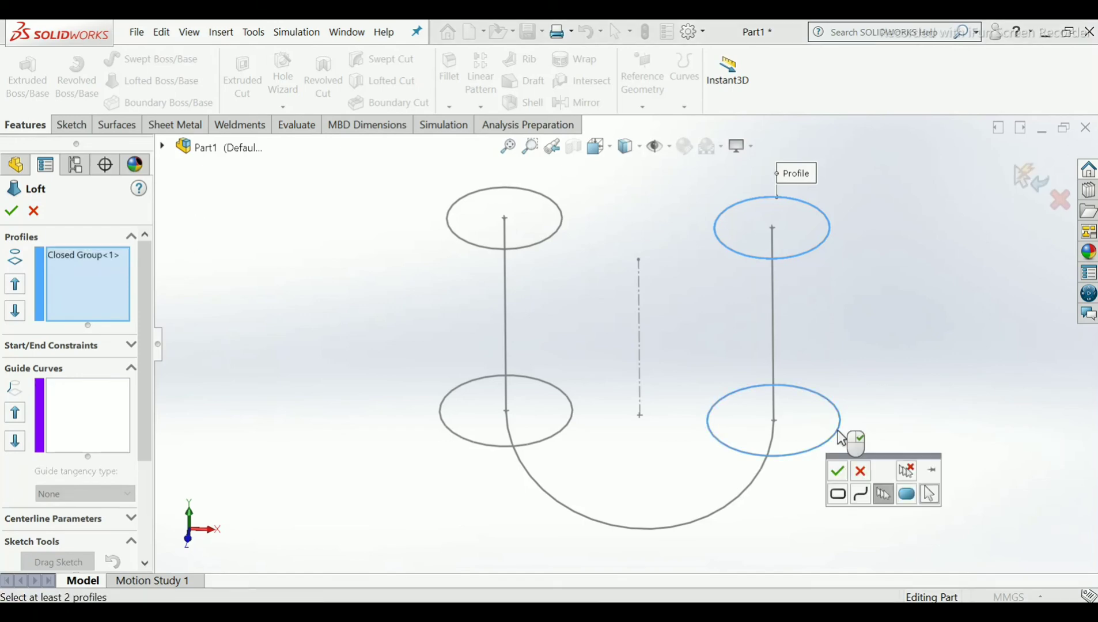
pyautogui.click(839, 471)
pyautogui.moveTo(835, 455); pyautogui.dragTo(816, 306, button='middle')
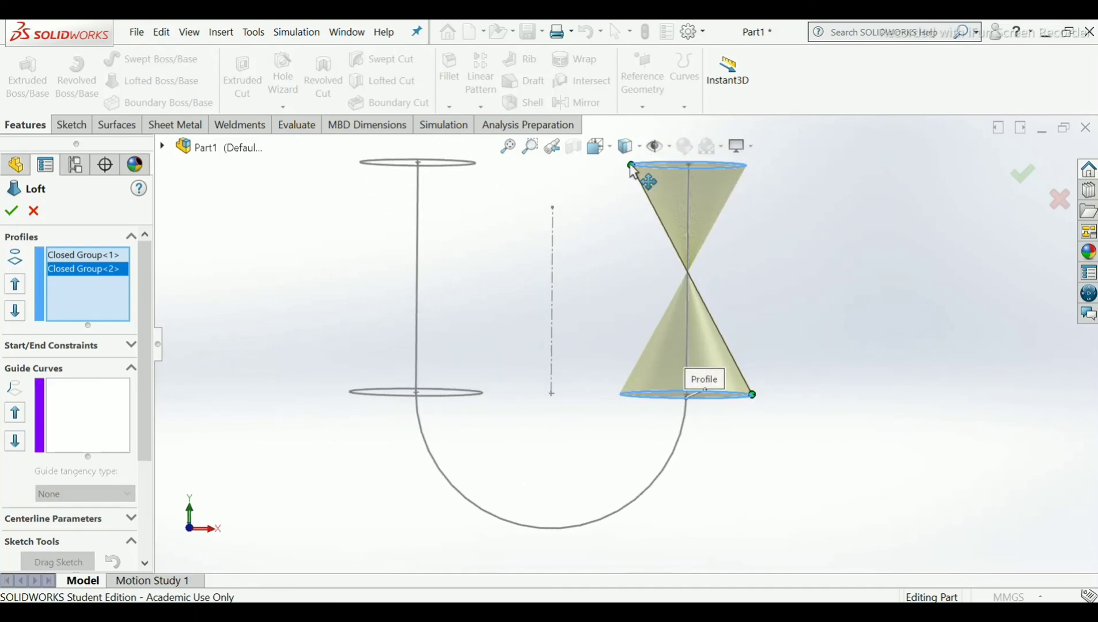
pyautogui.moveTo(633, 167); pyautogui.dragTo(747, 168)
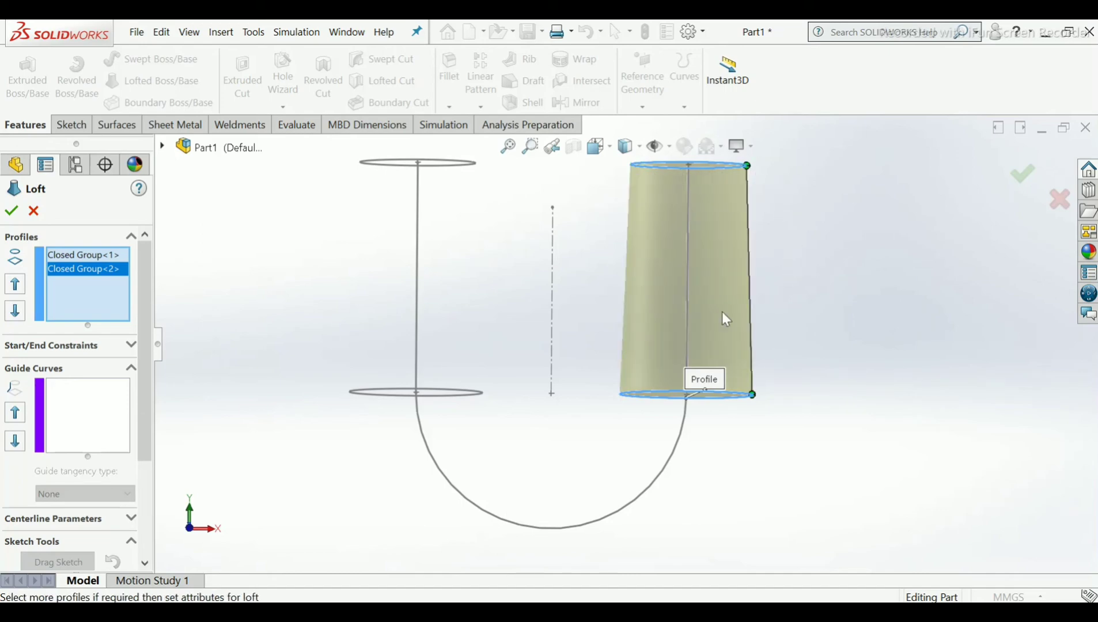
# Add the left leg's lower and upper circles as loft profiles and align the upper circle's connector point on the outer side.
pyautogui.click(356, 397)
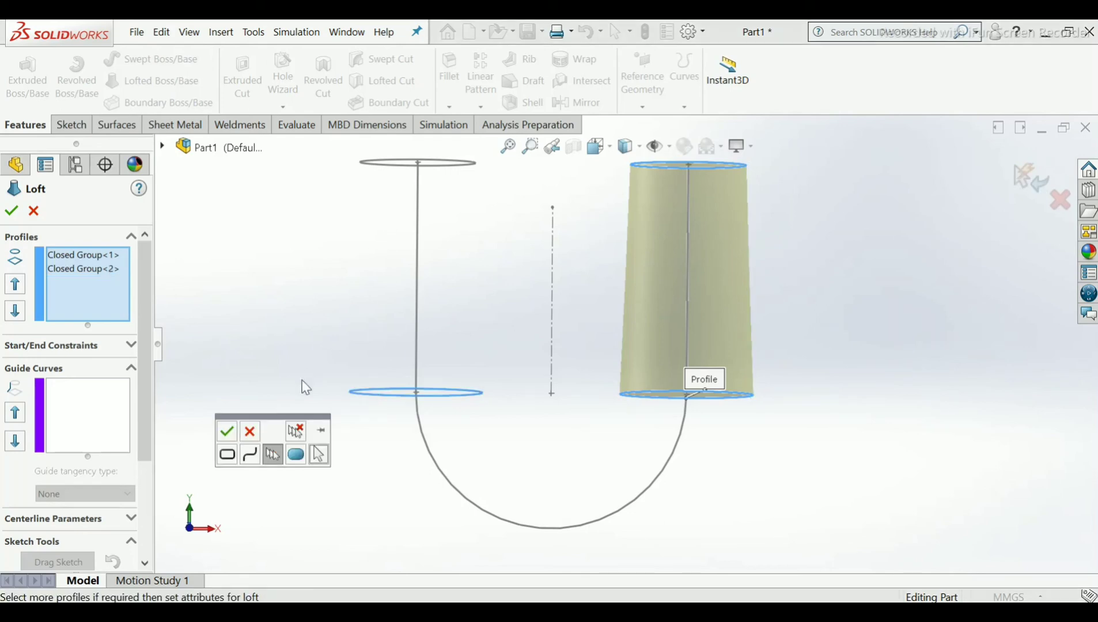
pyautogui.click(231, 431)
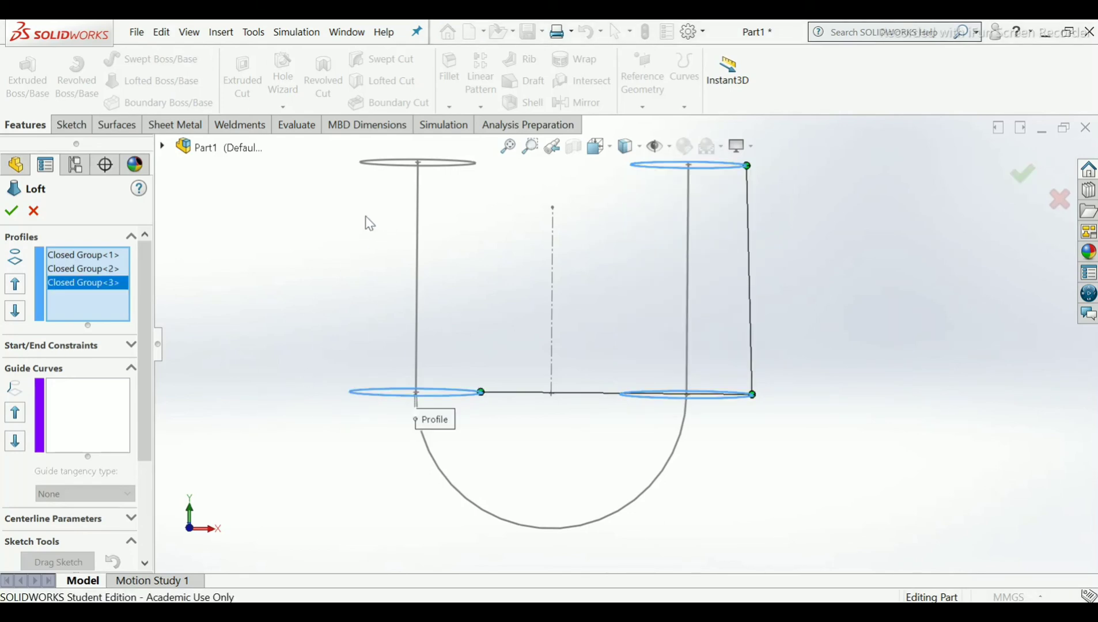
pyautogui.click(390, 163)
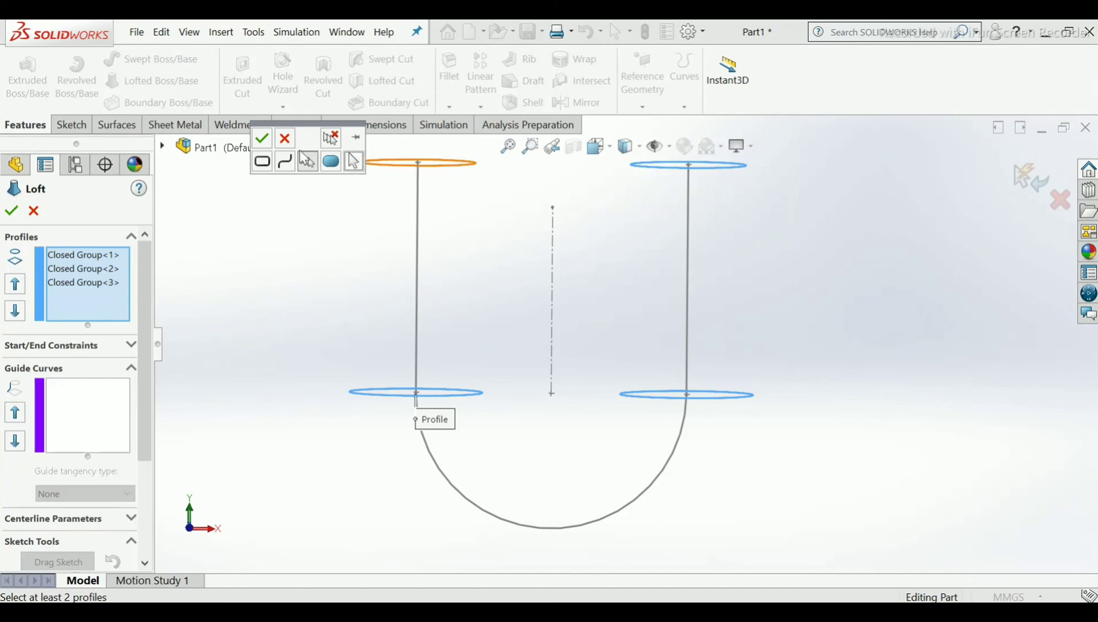
pyautogui.click(263, 140)
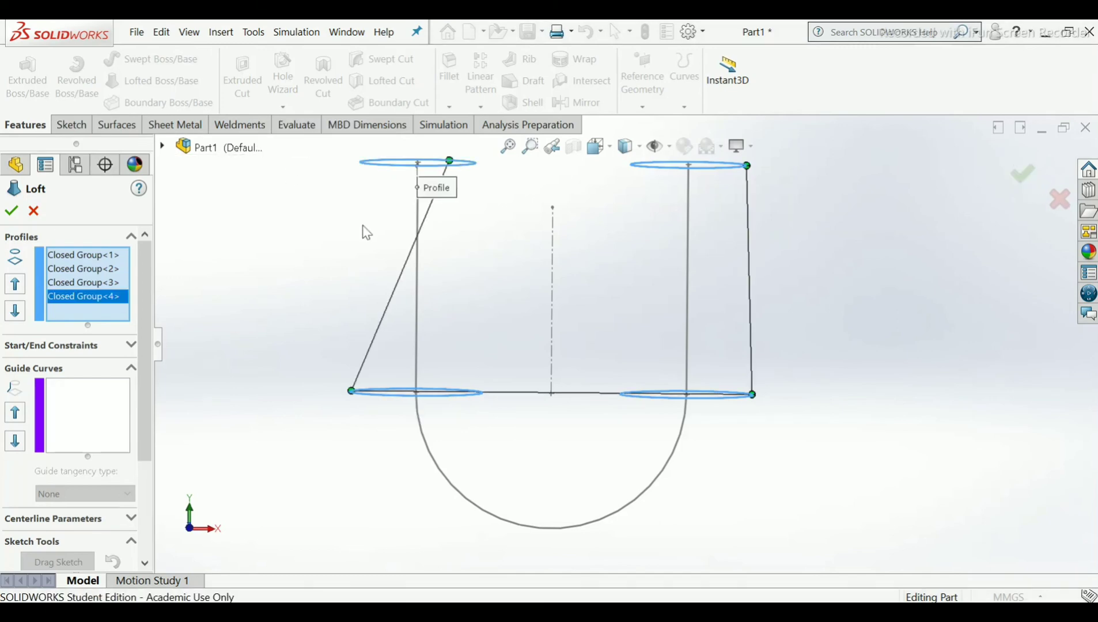
pyautogui.moveTo(449, 165); pyautogui.dragTo(372, 178)
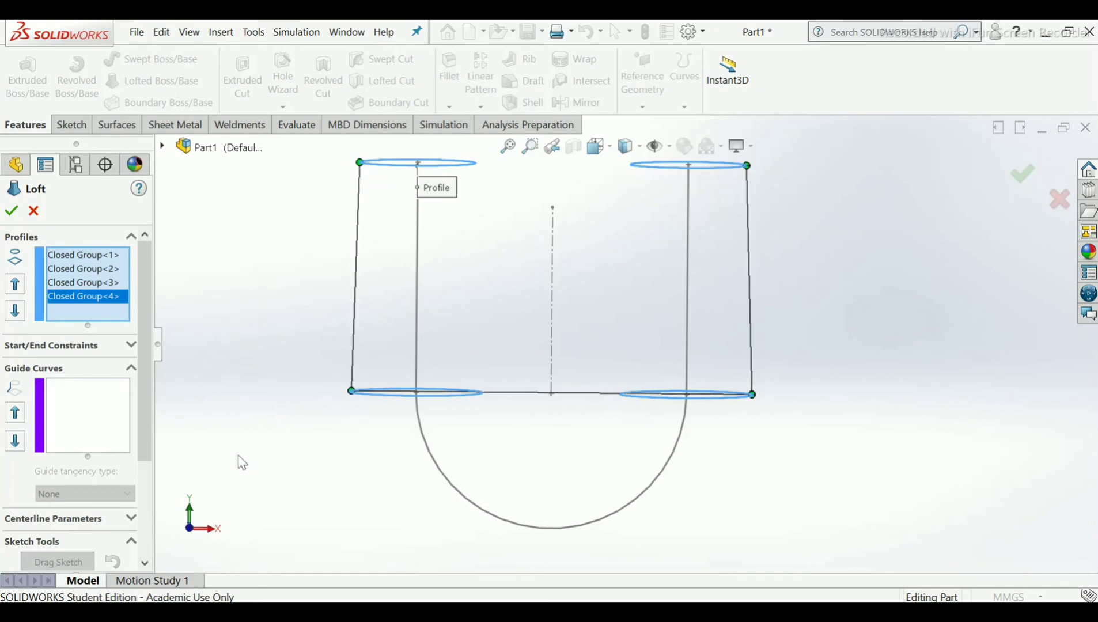
# Use the U-shaped path, Sketch2, as the loft's centerline and complete the loft.
pyautogui.scroll(-3, 138, 403)
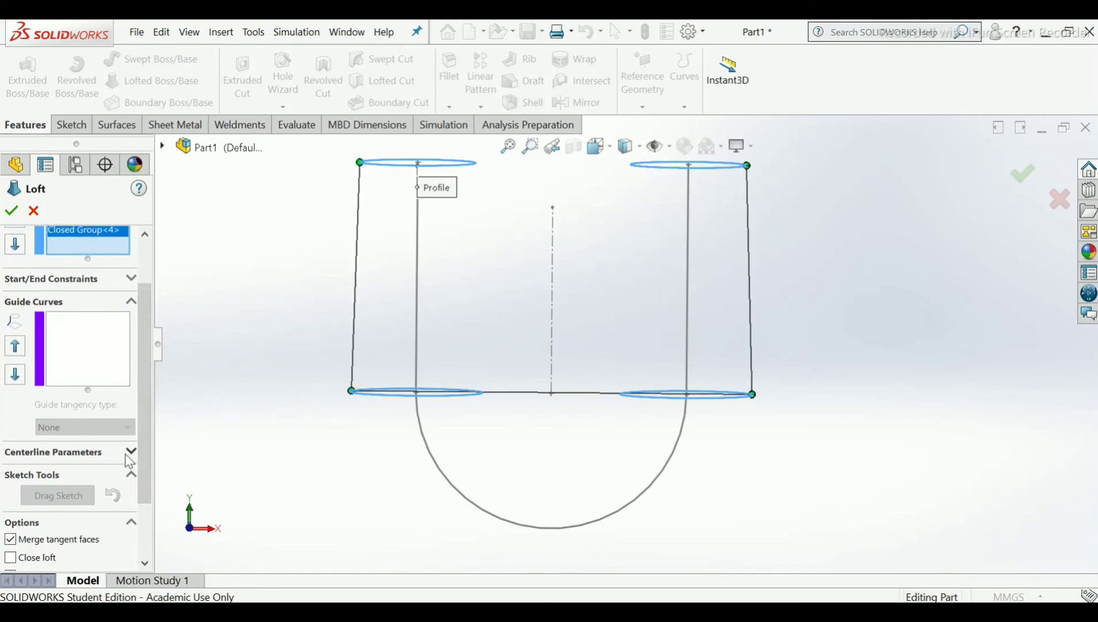
pyautogui.click(129, 453)
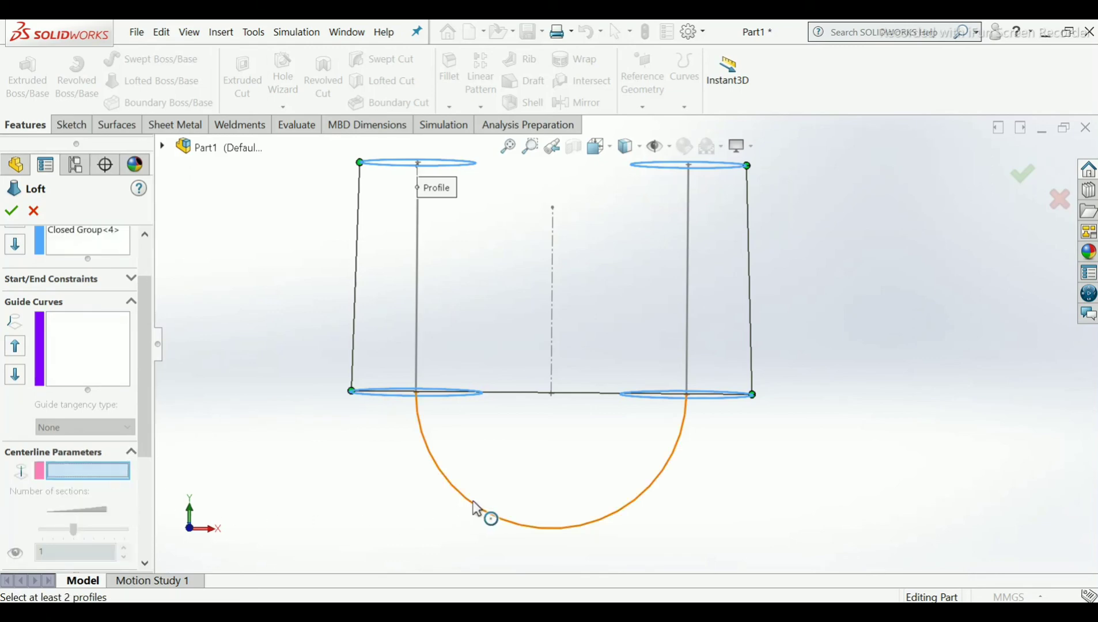
pyautogui.click(476, 509)
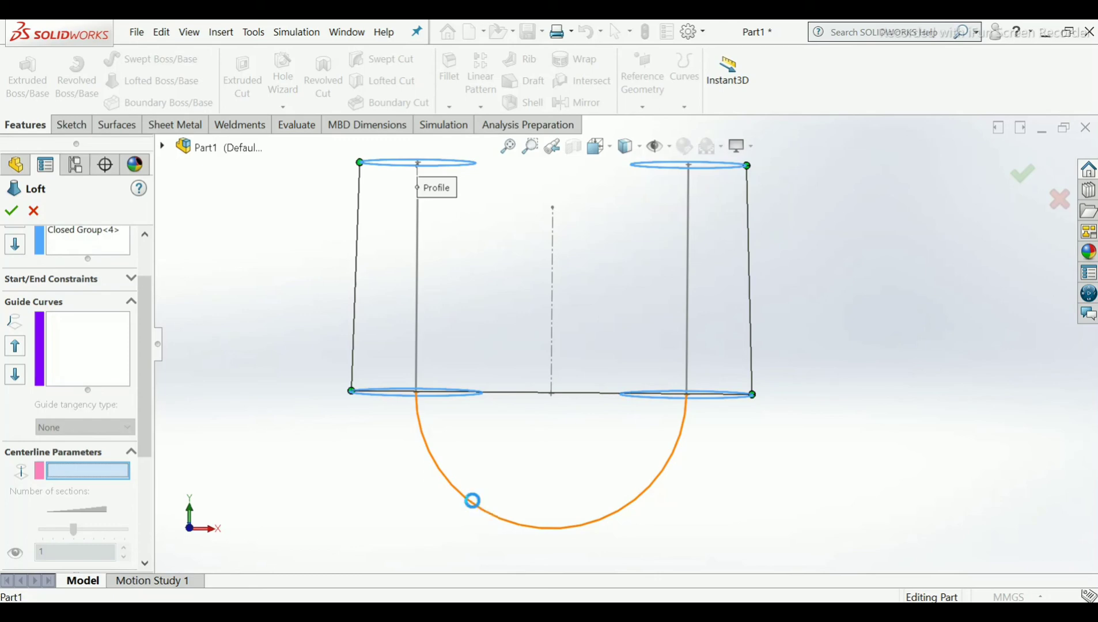
pyautogui.moveTo(592, 320); pyautogui.dragTo(589, 373, button='middle')
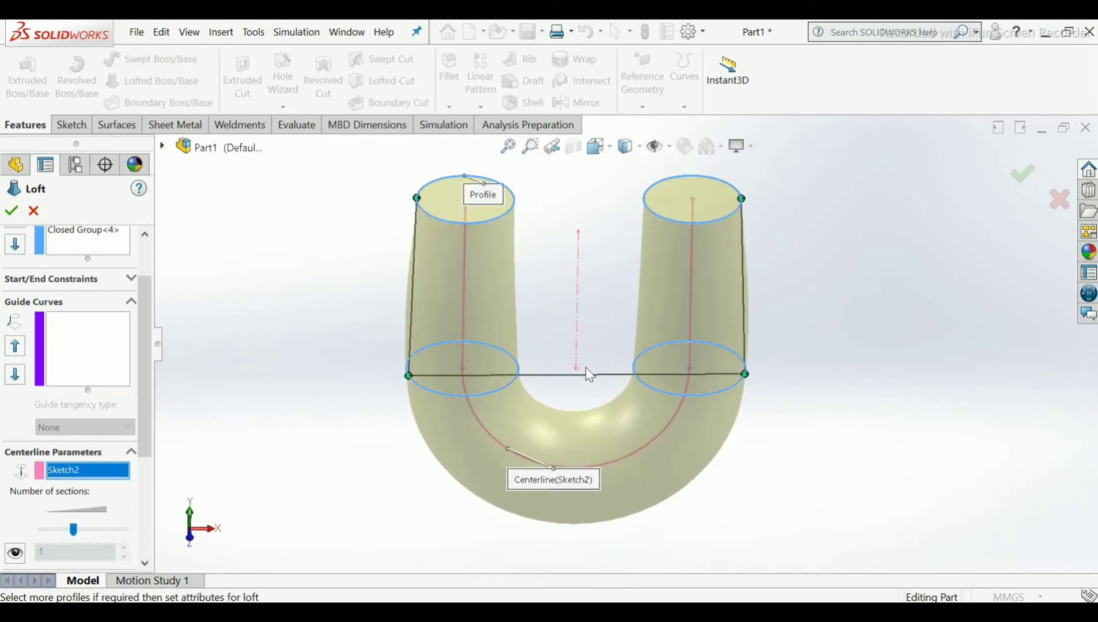
pyautogui.click(11, 211)
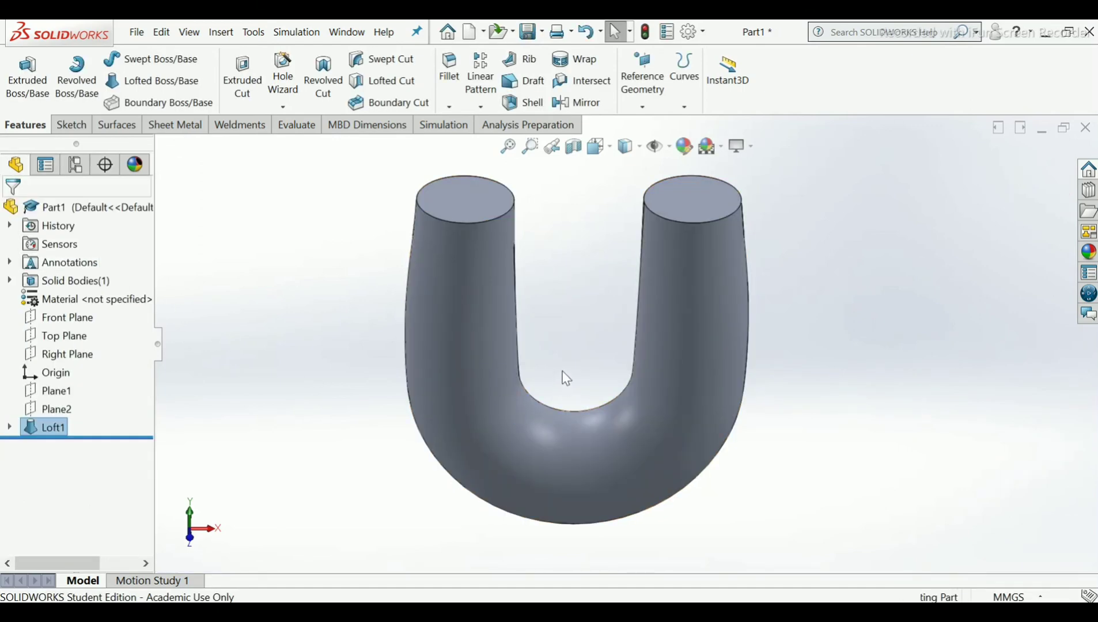
# Examine the lofted U-shaped body from several angles and distances, including its two flat end faces.
pyautogui.moveTo(563, 375); pyautogui.dragTo(562, 276, button='middle')
pyautogui.scroll(-3, 571, 316)
pyautogui.scroll(2, 571, 317)
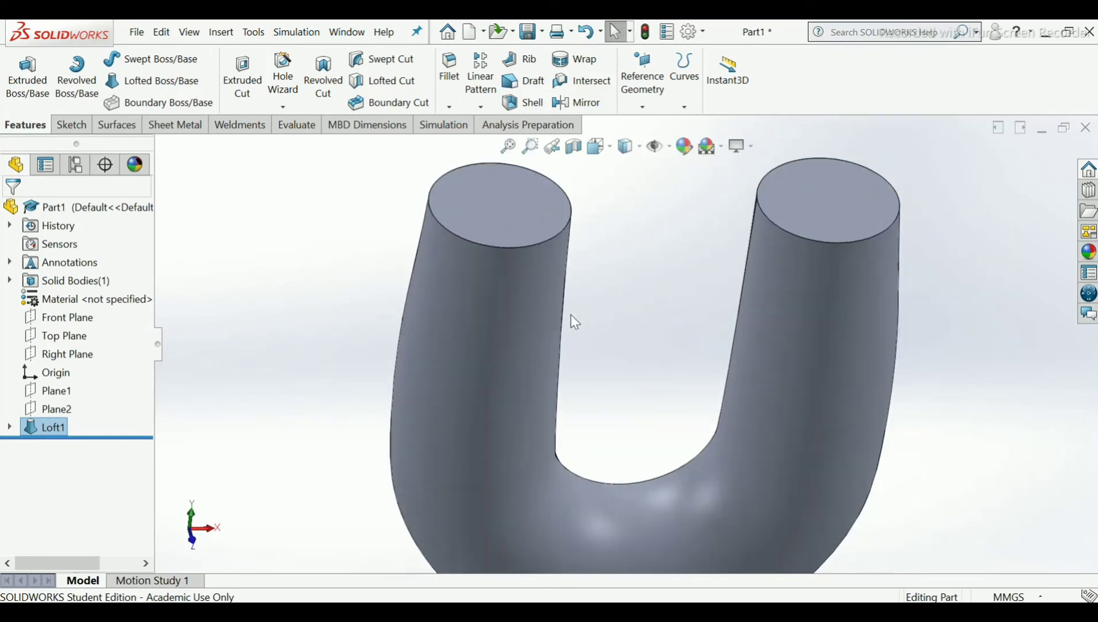
pyautogui.scroll(2, 583, 348)
pyautogui.scroll(2, 666, 447)
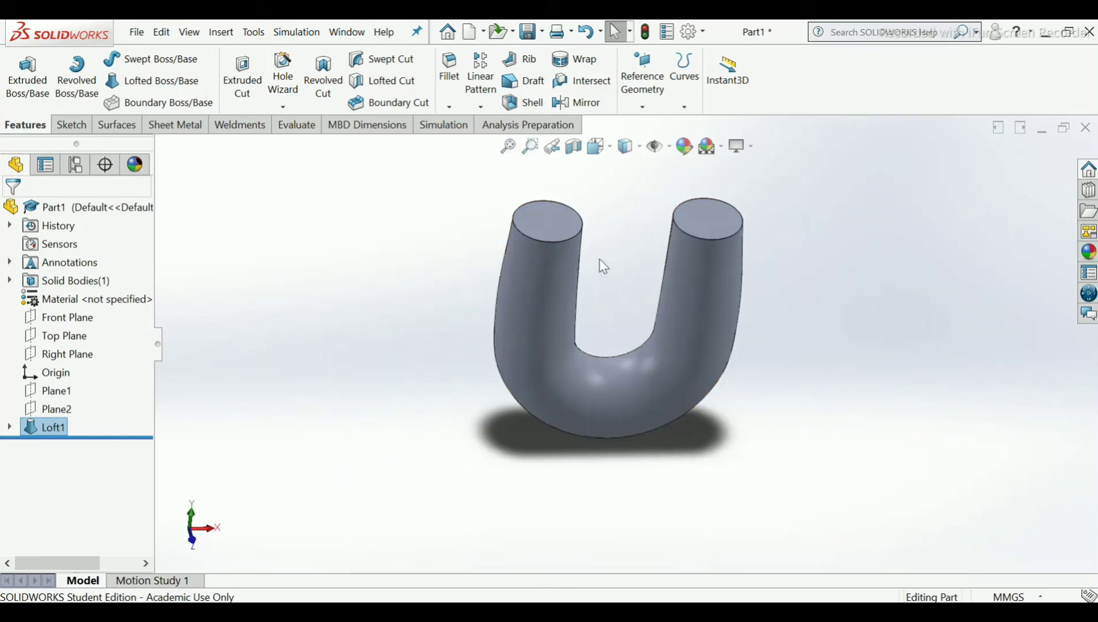
pyautogui.scroll(-3, 639, 359)
pyautogui.moveTo(650, 376)
pyautogui.mouseDown(button='middle')
pyautogui.moveTo(657, 281)
pyautogui.moveTo(691, 421)
pyautogui.moveTo(688, 343)
pyautogui.moveTo(674, 434)
pyautogui.moveTo(652, 387)
pyautogui.moveTo(662, 340)
pyautogui.moveTo(654, 357)
pyautogui.mouseUp(button='middle')
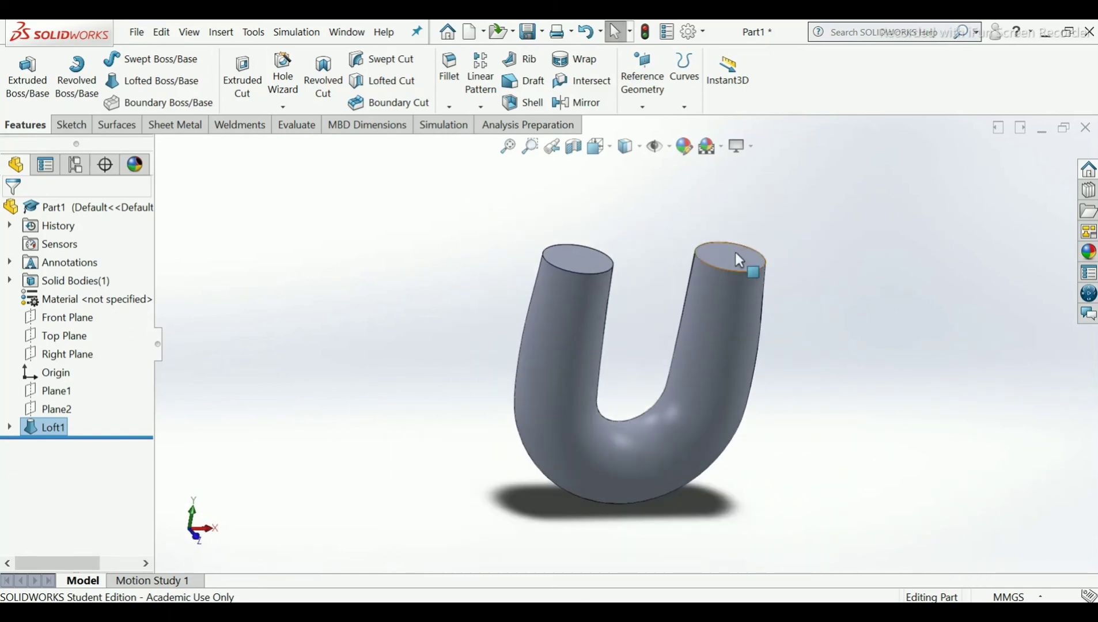
pyautogui.scroll(-2, 733, 259)
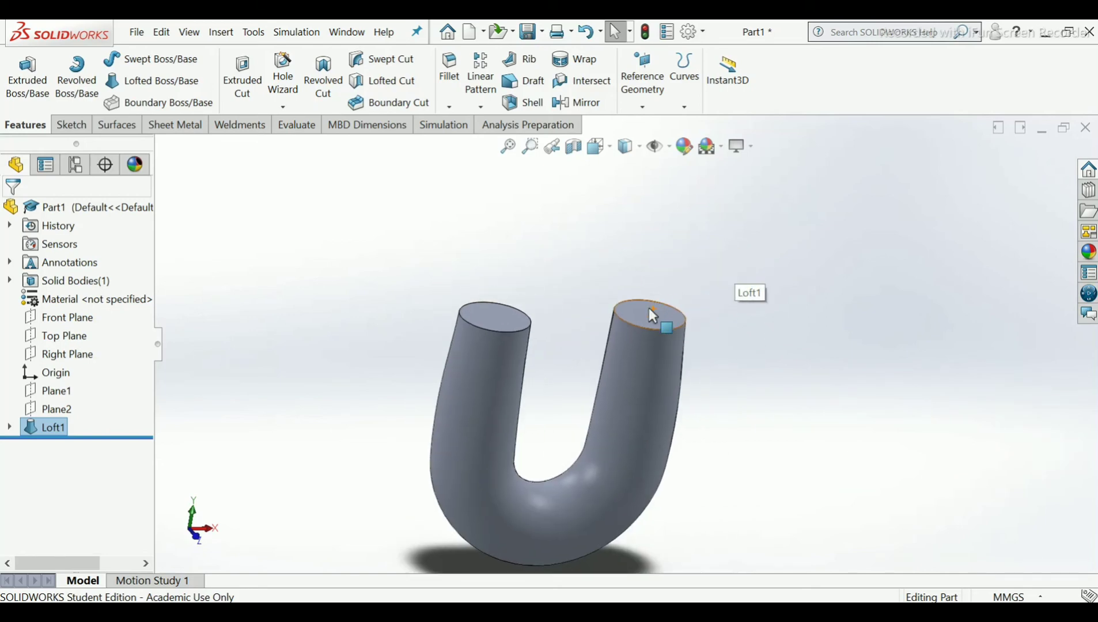
pyautogui.scroll(3, 648, 308)
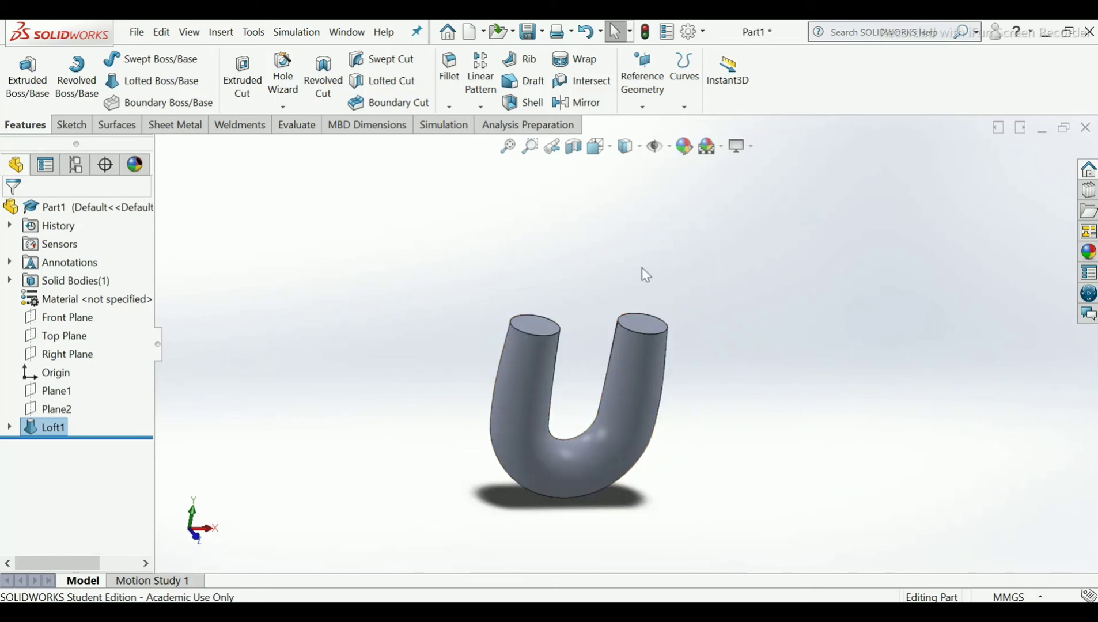
pyautogui.scroll(-2, 581, 393)
pyautogui.scroll(1, 588, 443)
pyautogui.scroll(-3, 581, 439)
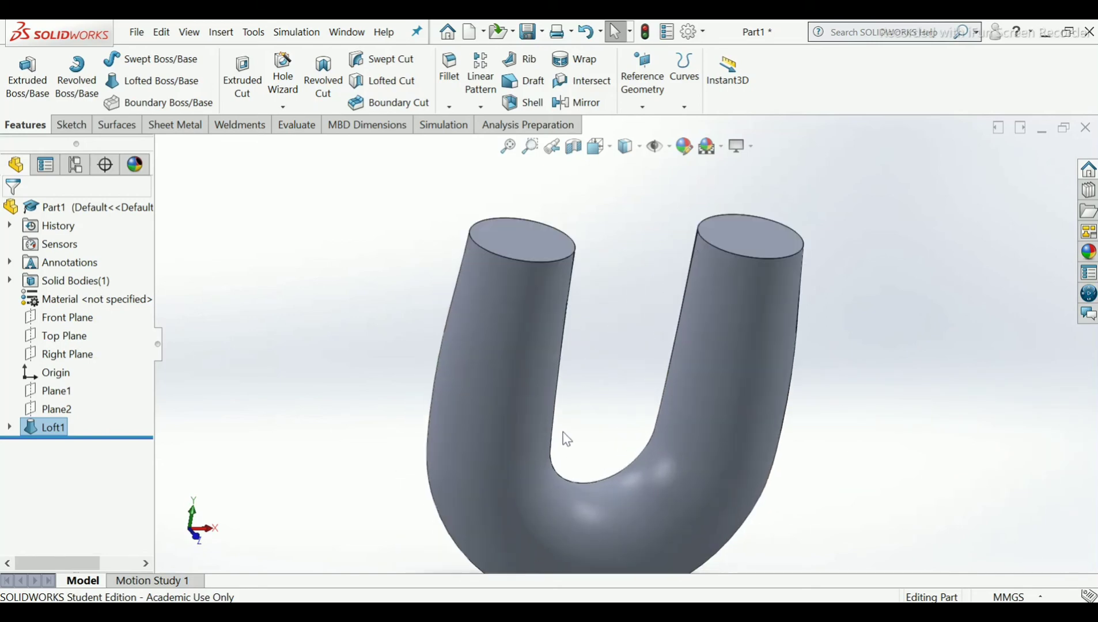
# Check the safety valve drawing PDF in the browser for the leg-end collar dimensions and return to the SOLIDWORKS part.
pyautogui.scroll(3, 566, 439)
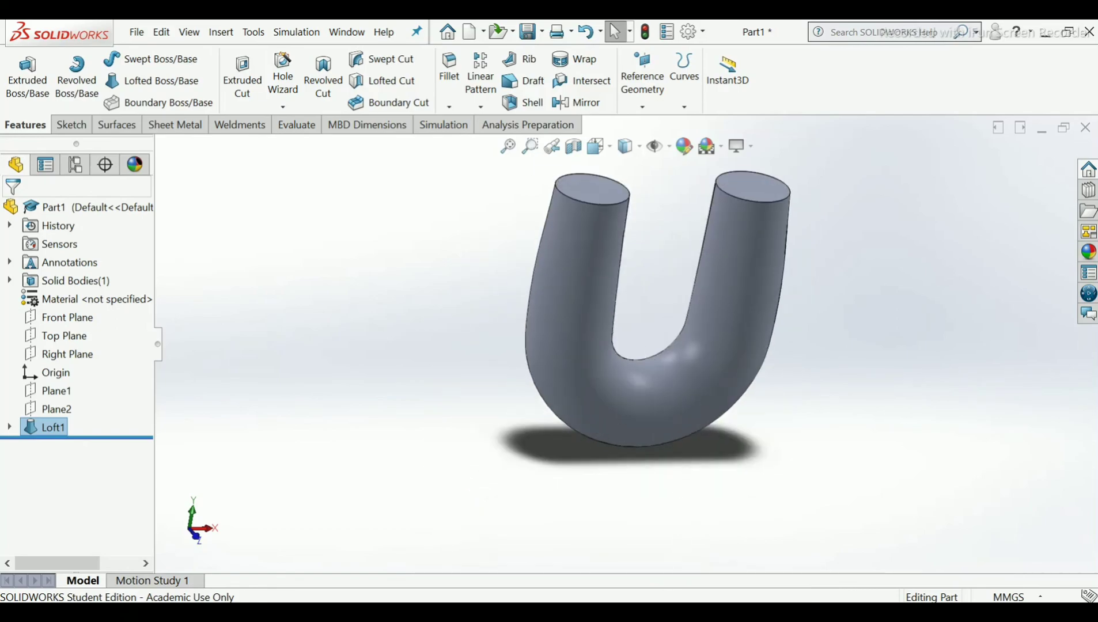
pyautogui.hotkey('alt', 'Tab')
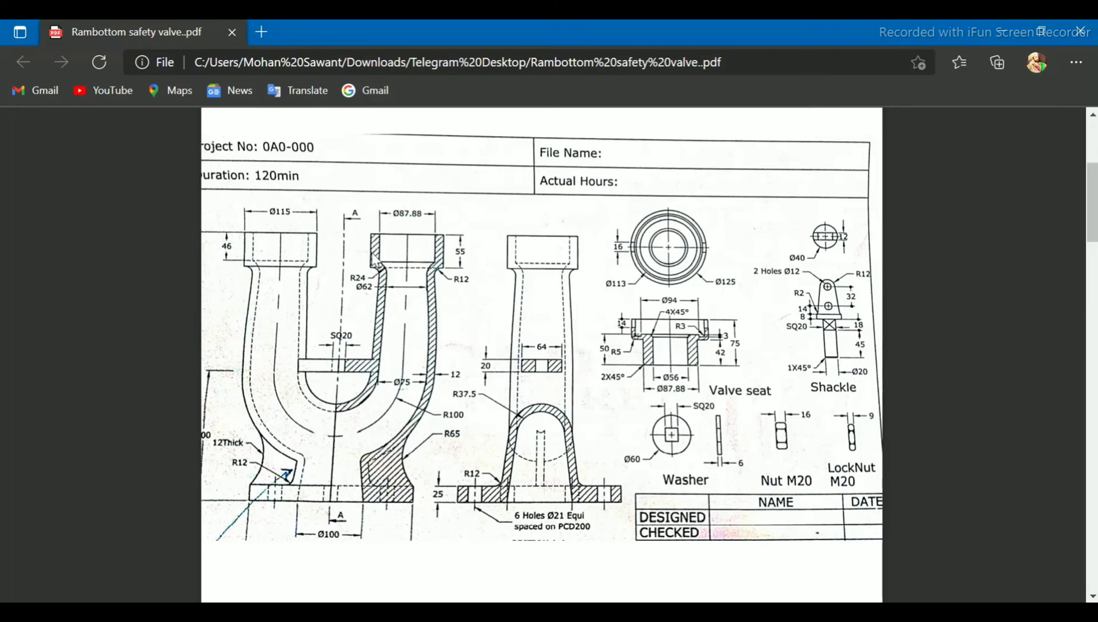
pyautogui.hotkey('alt', 'Tab')
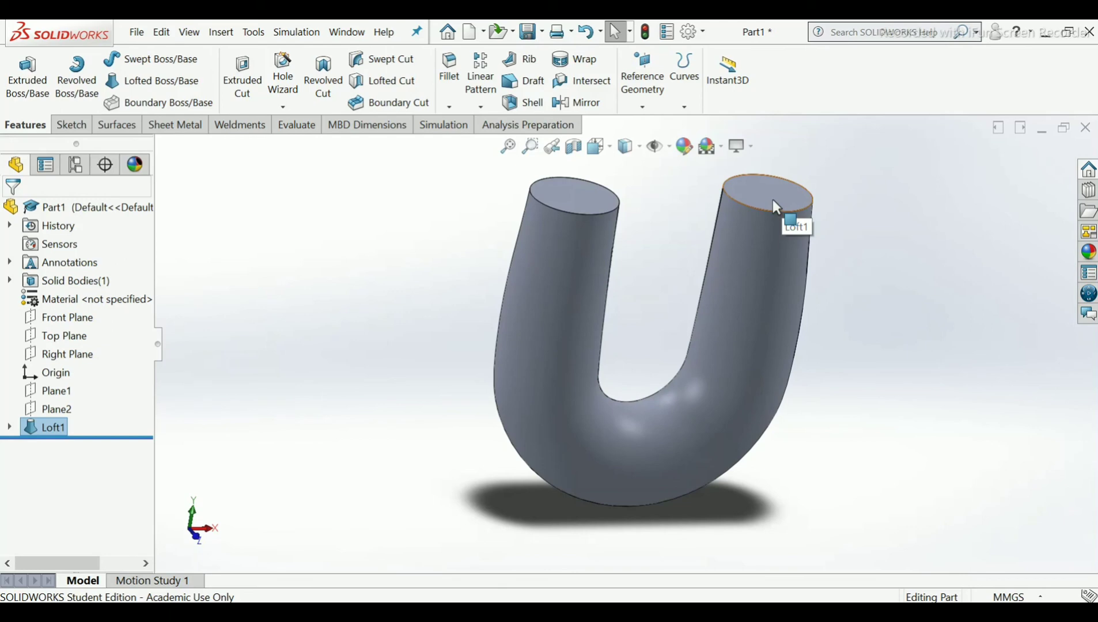
# Start a sketch on the right leg's flat end face, viewed normal, and draw a concentric circle about 62 mm in radius.
pyautogui.click(771, 205)
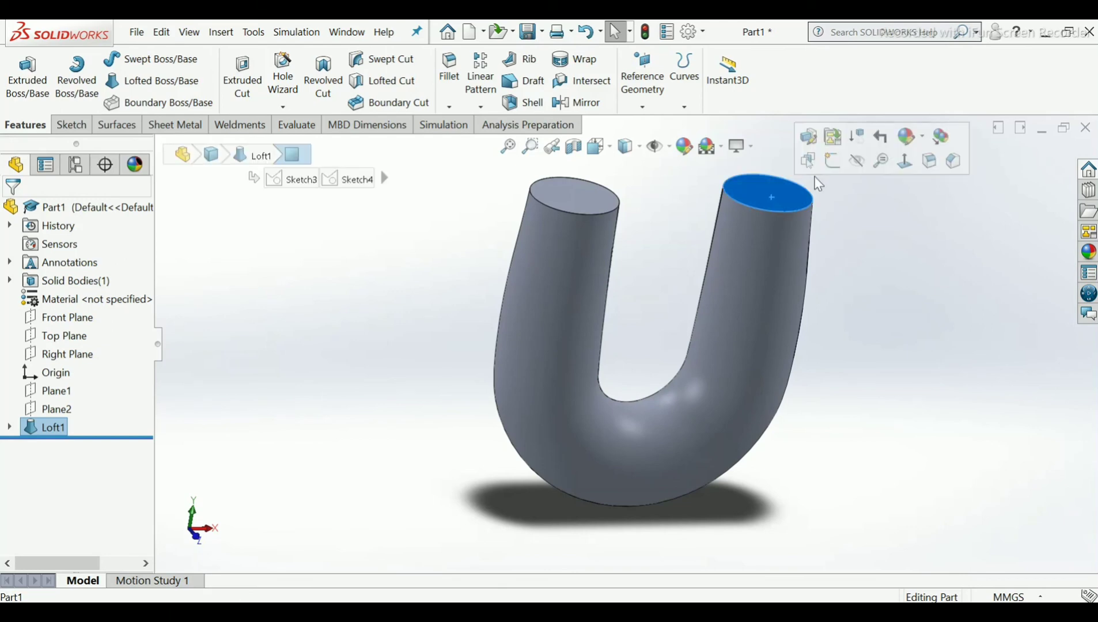
pyautogui.click(833, 163)
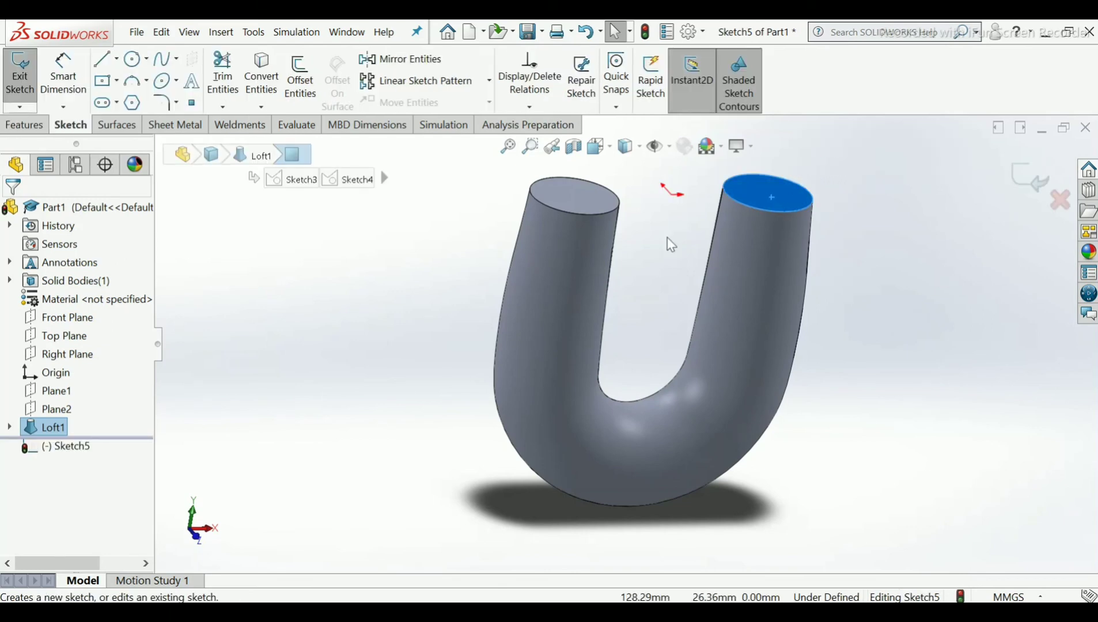
pyautogui.rightClick(73, 452)
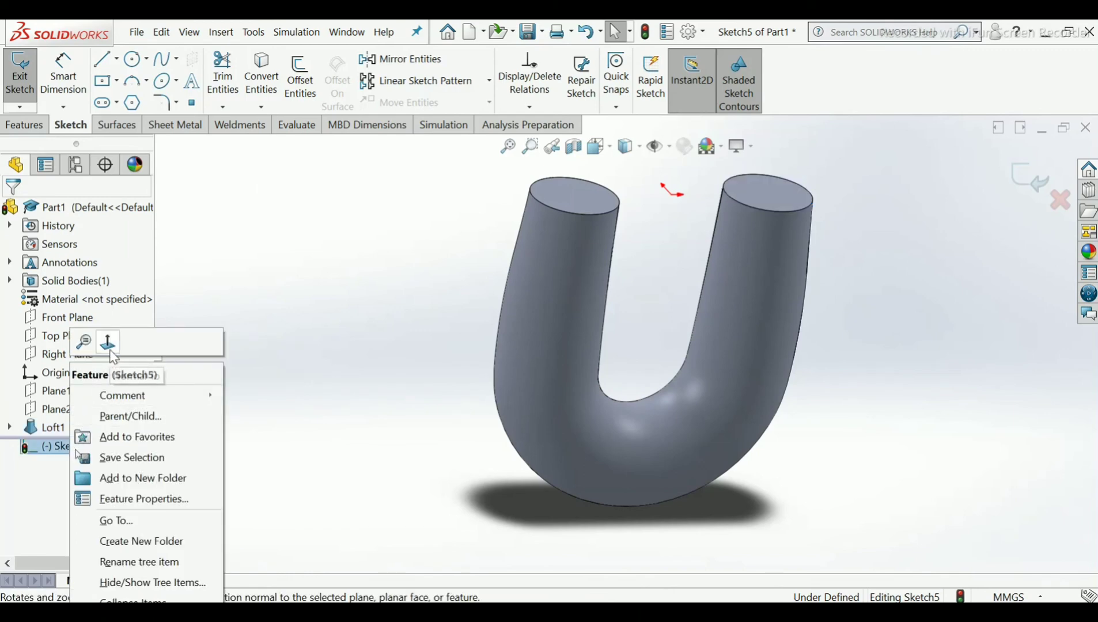
pyautogui.click(110, 347)
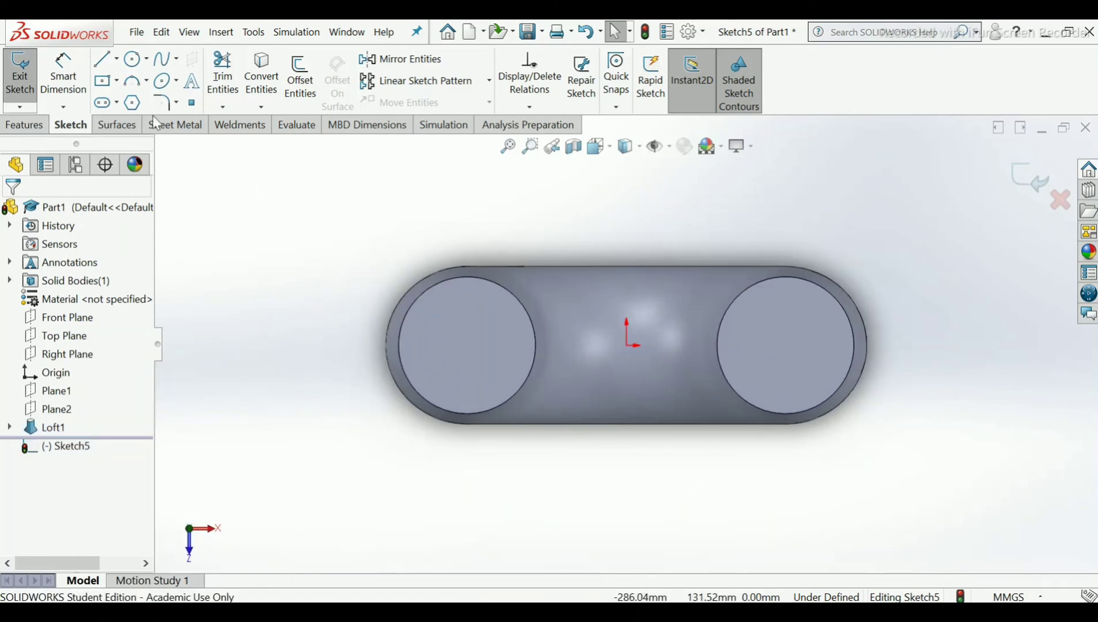
pyautogui.click(133, 62)
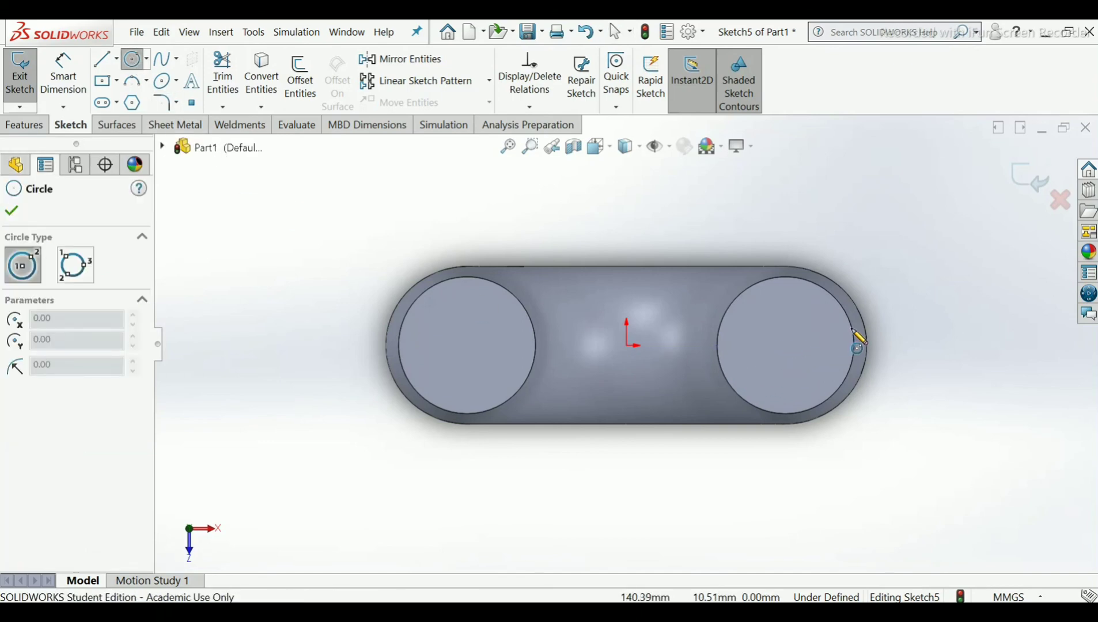
pyautogui.click(785, 346)
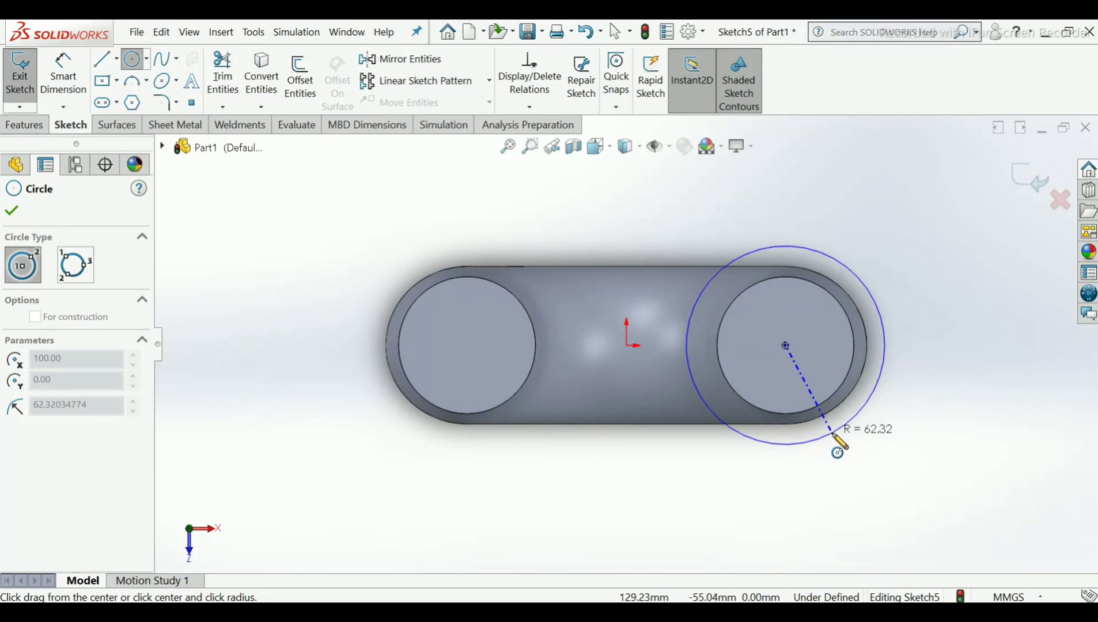
pyautogui.click(833, 434)
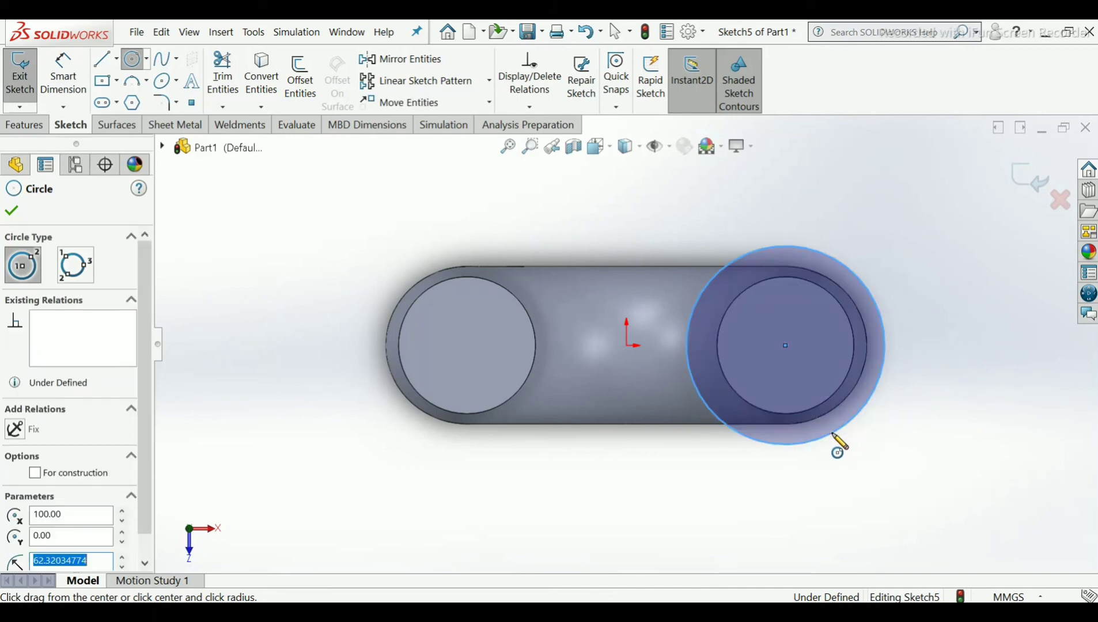
pyautogui.rightClick(838, 443)
pyautogui.click(846, 445)
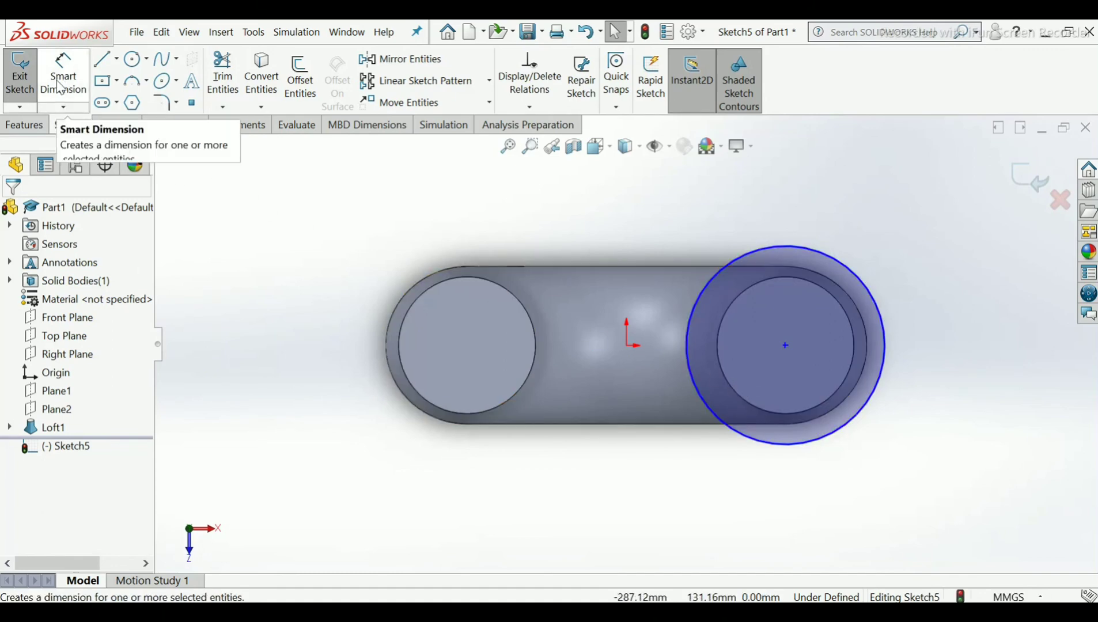
# Dimension the new circle's diameter as 115 mm.
pyautogui.click(69, 99)
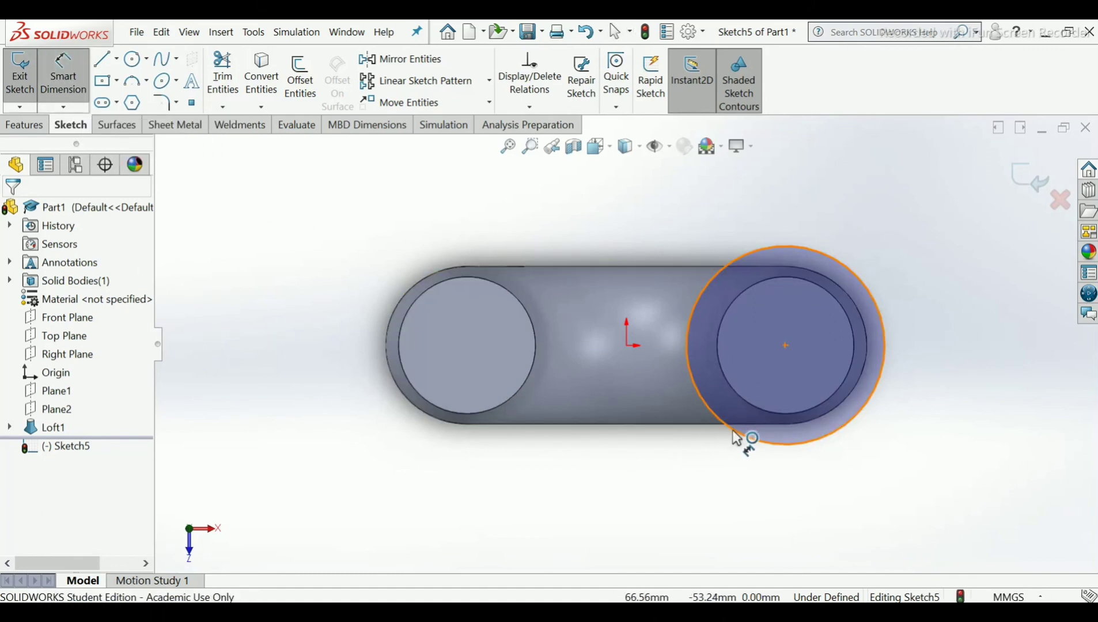
pyautogui.click(884, 357)
pyautogui.click(924, 218)
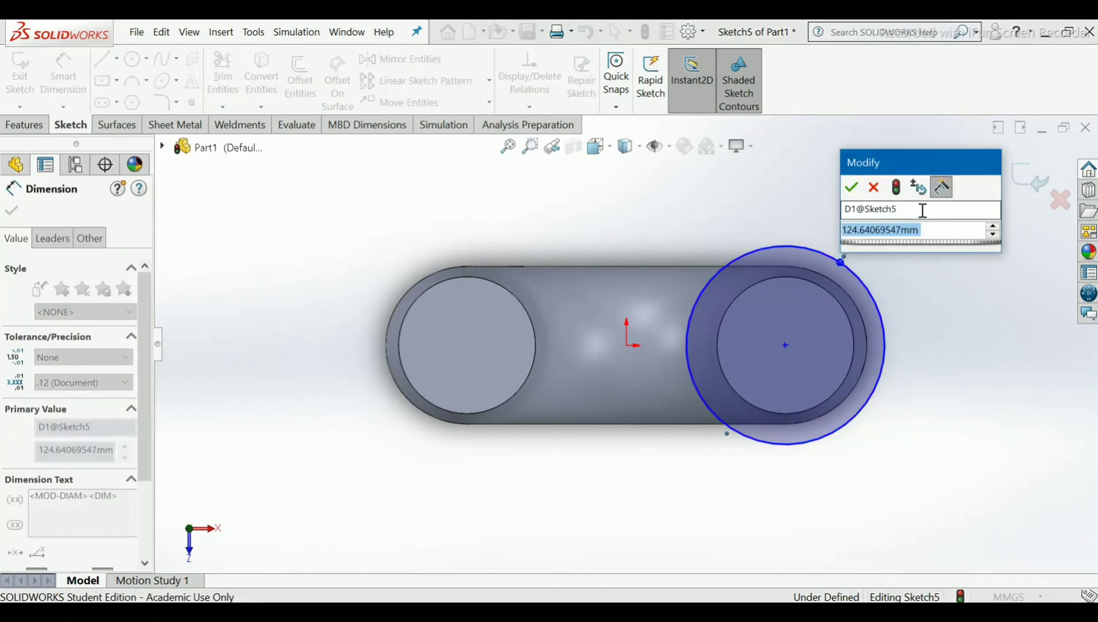
pyautogui.write('11')
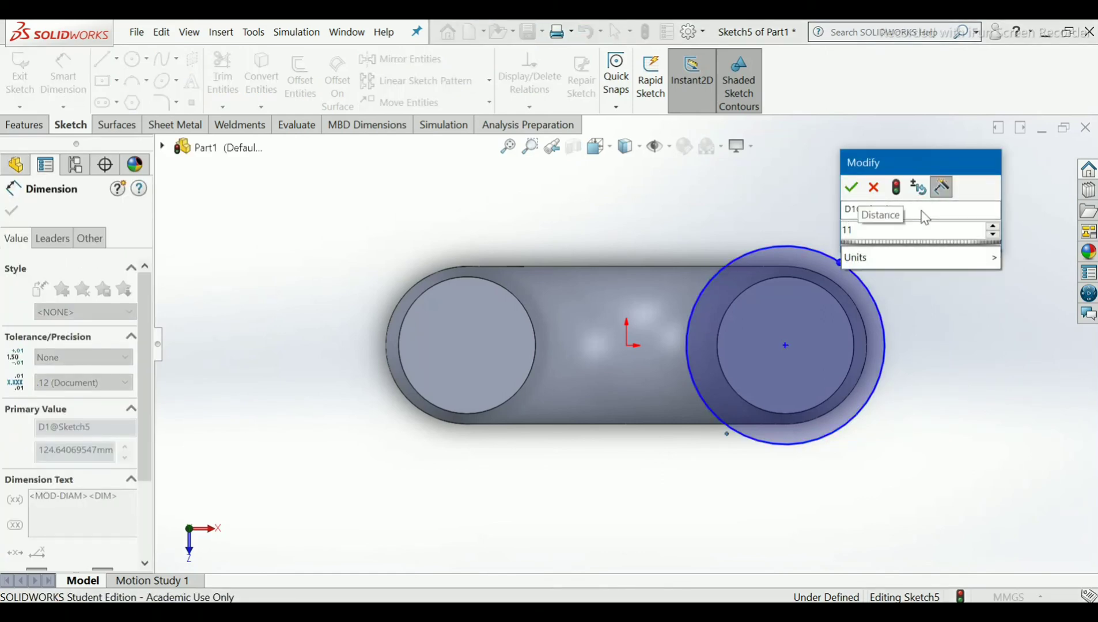
pyautogui.write('5')
pyautogui.press('Return')
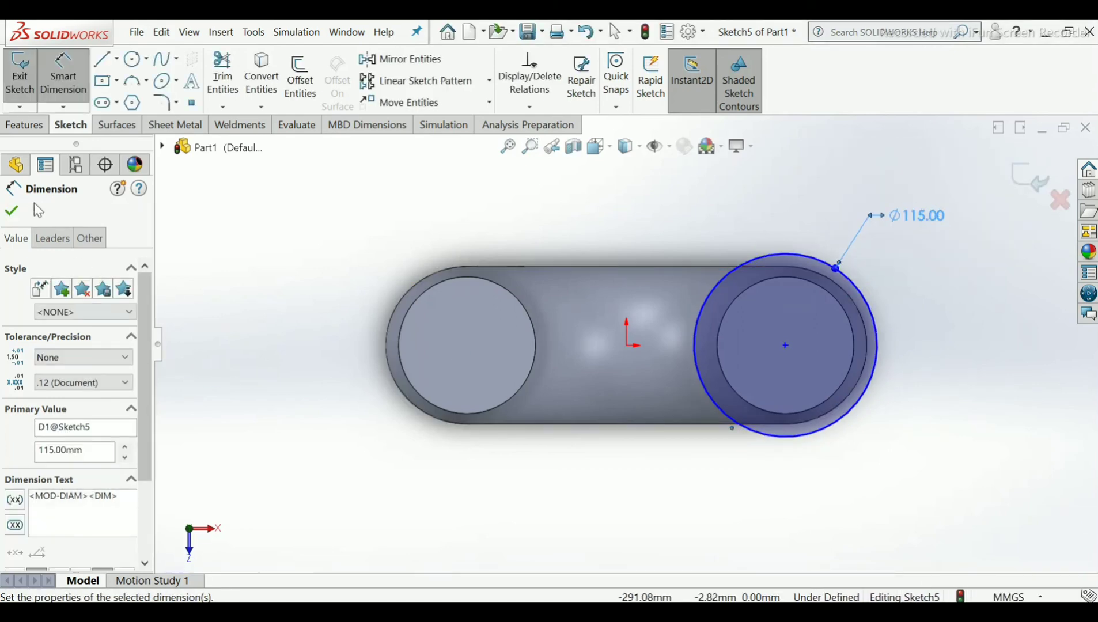
pyautogui.click(12, 210)
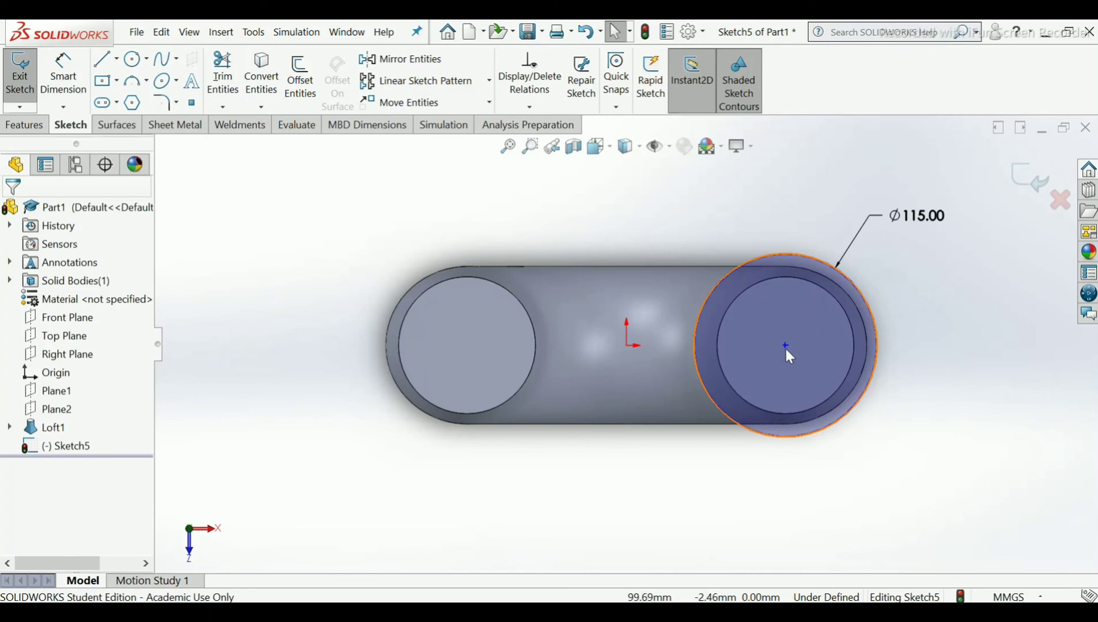
# Move the 115 mm circle clear of the body and convert the right leg's end edge into a construction circle.
pyautogui.moveTo(785, 351); pyautogui.dragTo(957, 337)
pyautogui.click(628, 211)
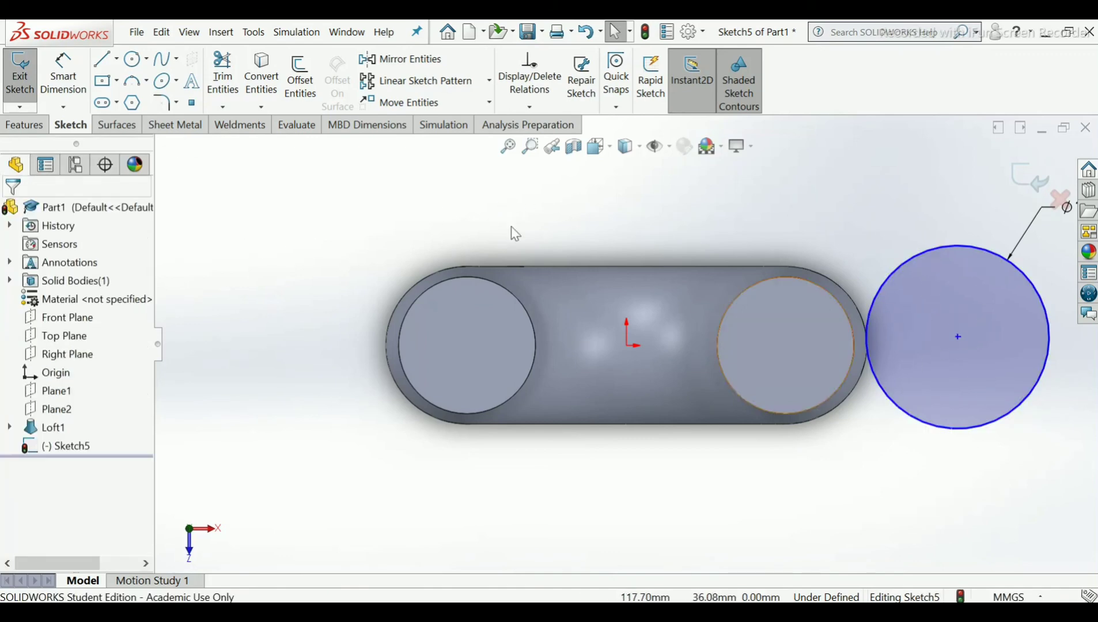
pyautogui.click(260, 75)
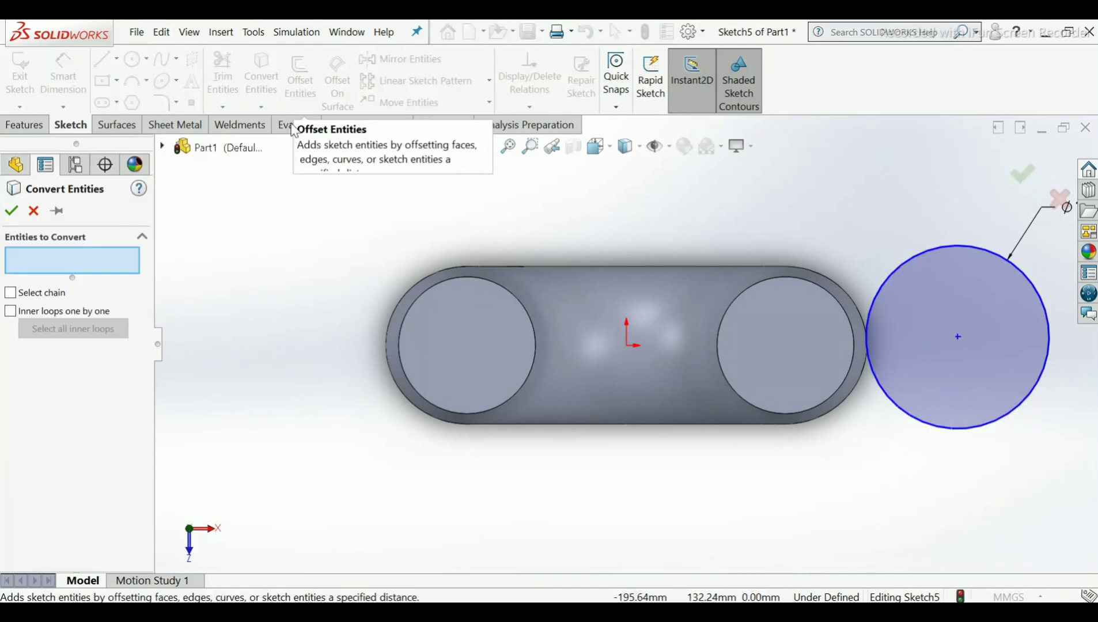
pyautogui.click(830, 291)
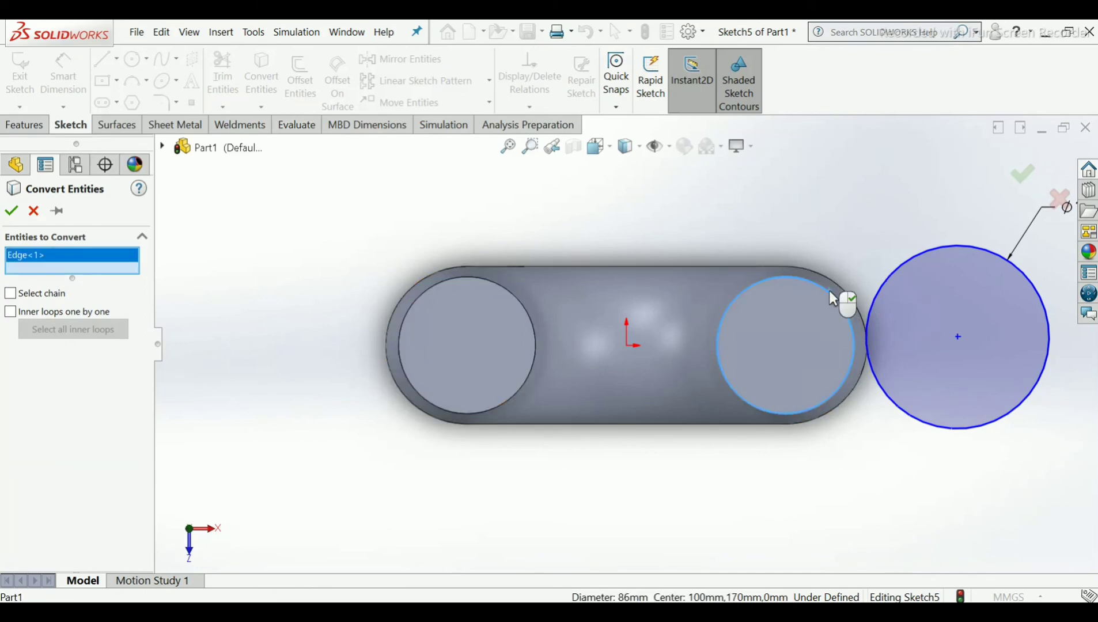
pyautogui.click(11, 211)
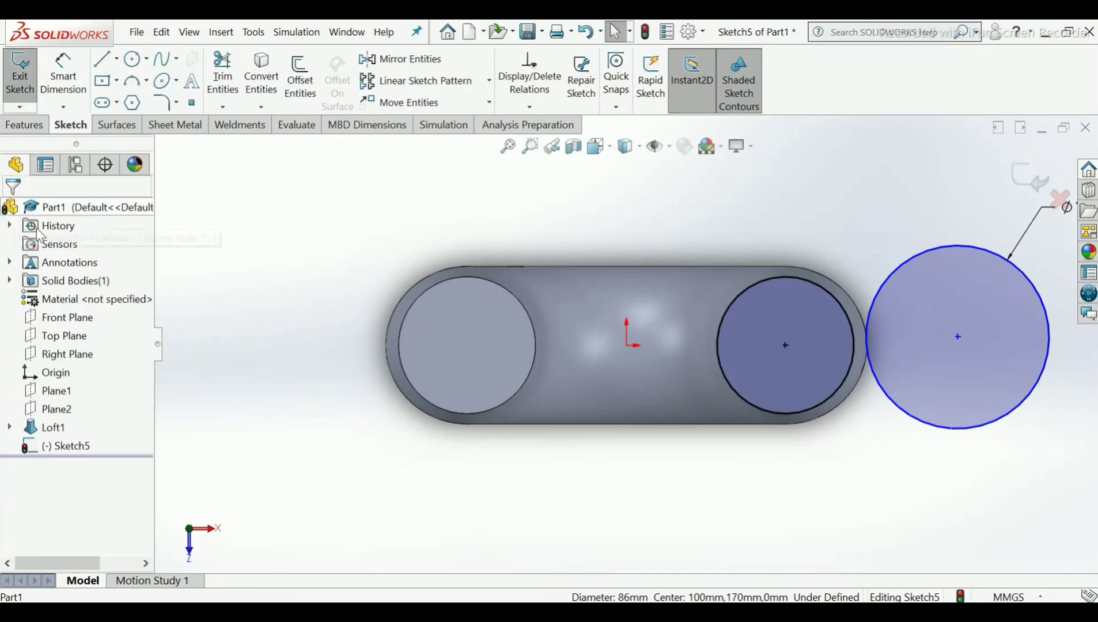
pyautogui.click(757, 410)
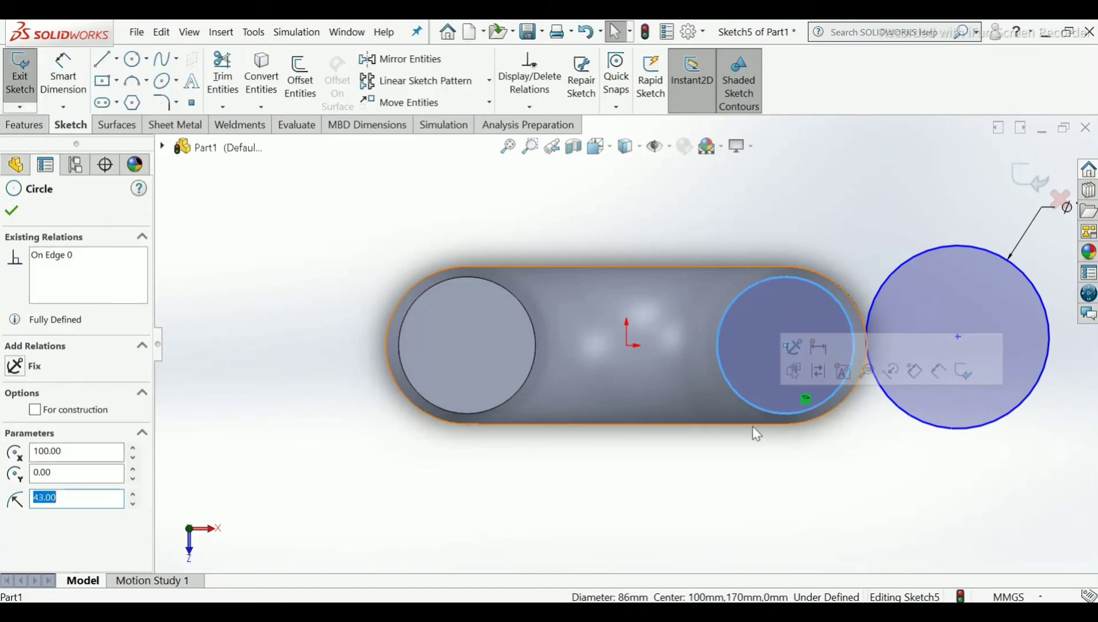
pyautogui.click(34, 410)
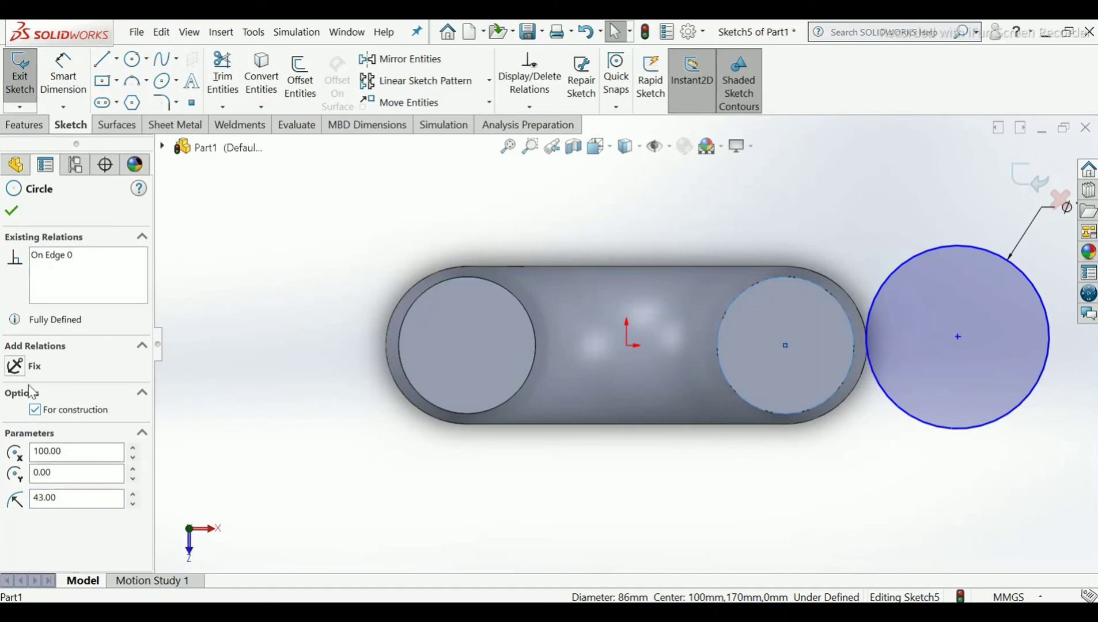
pyautogui.click(10, 216)
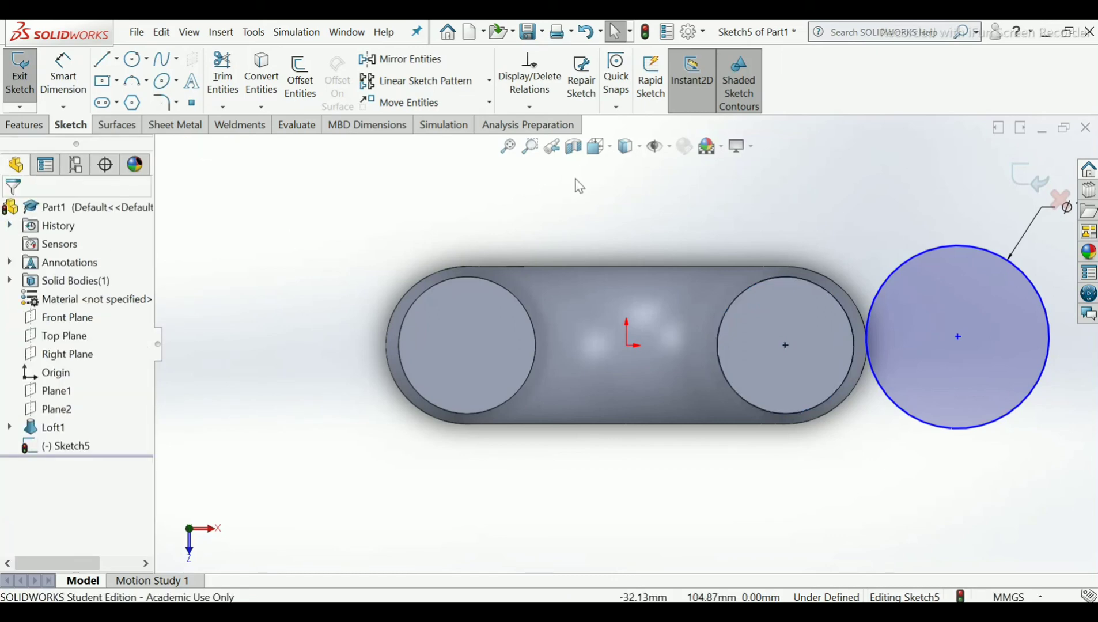
# Add a Merge relation between the centers of the 115 mm circle and the construction circle, and exit the sketch.
pyautogui.click(957, 342)
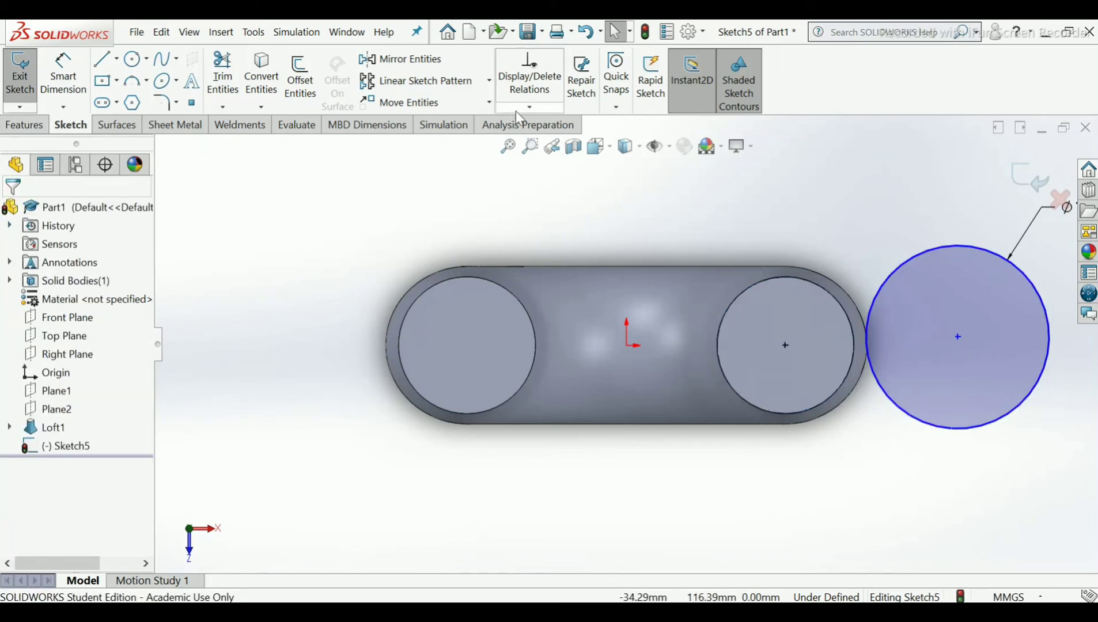
pyautogui.click(529, 107)
pyautogui.click(553, 145)
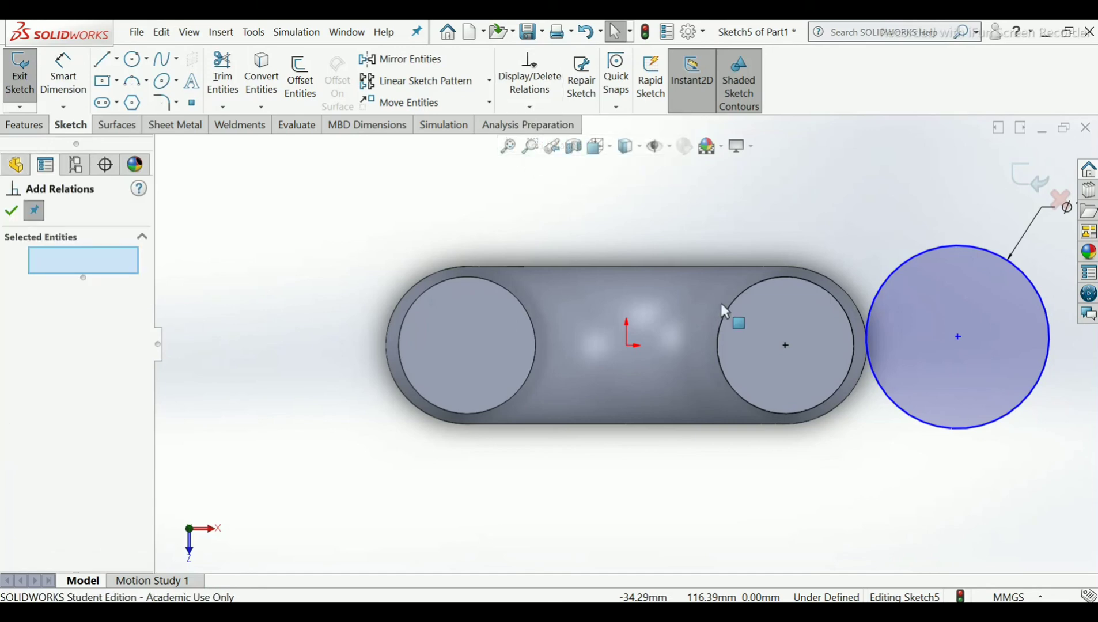
pyautogui.click(958, 337)
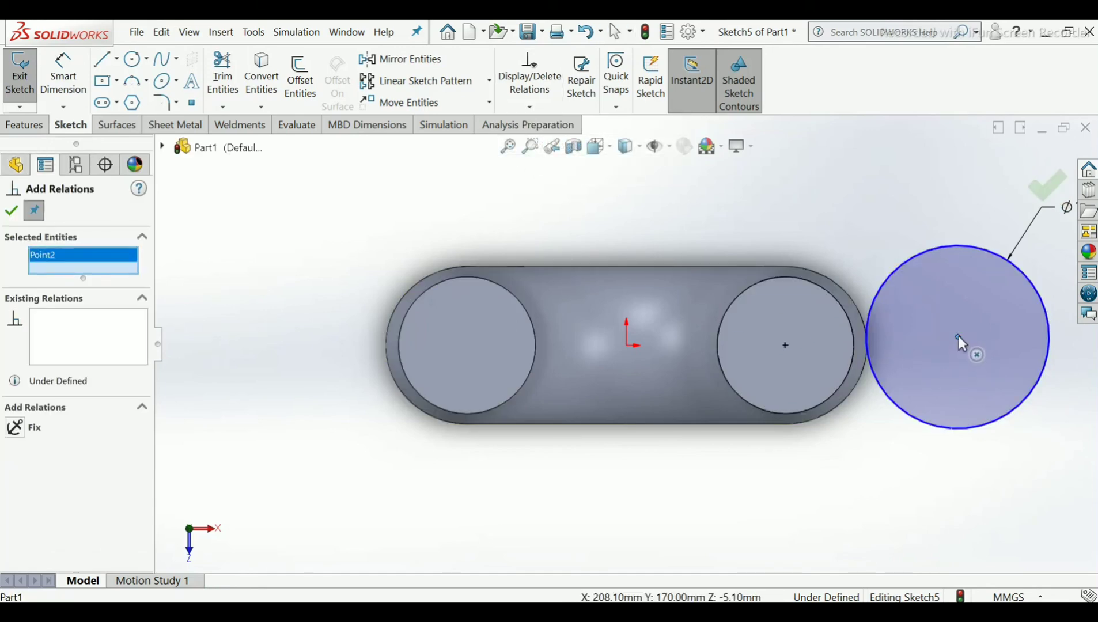
pyautogui.click(785, 345)
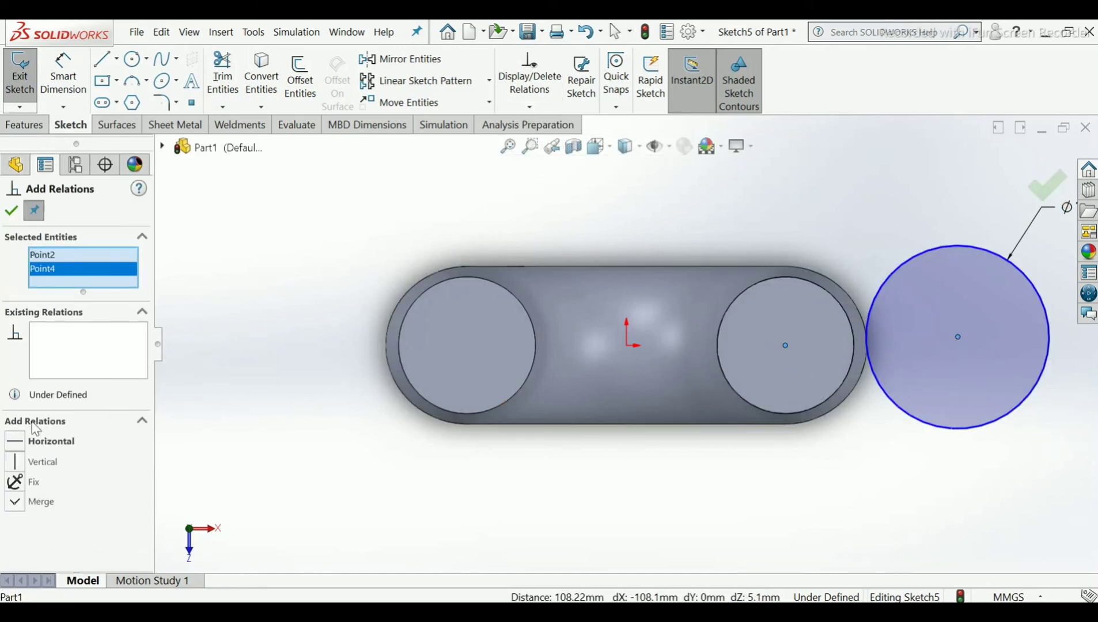
pyautogui.click(17, 501)
pyautogui.click(8, 213)
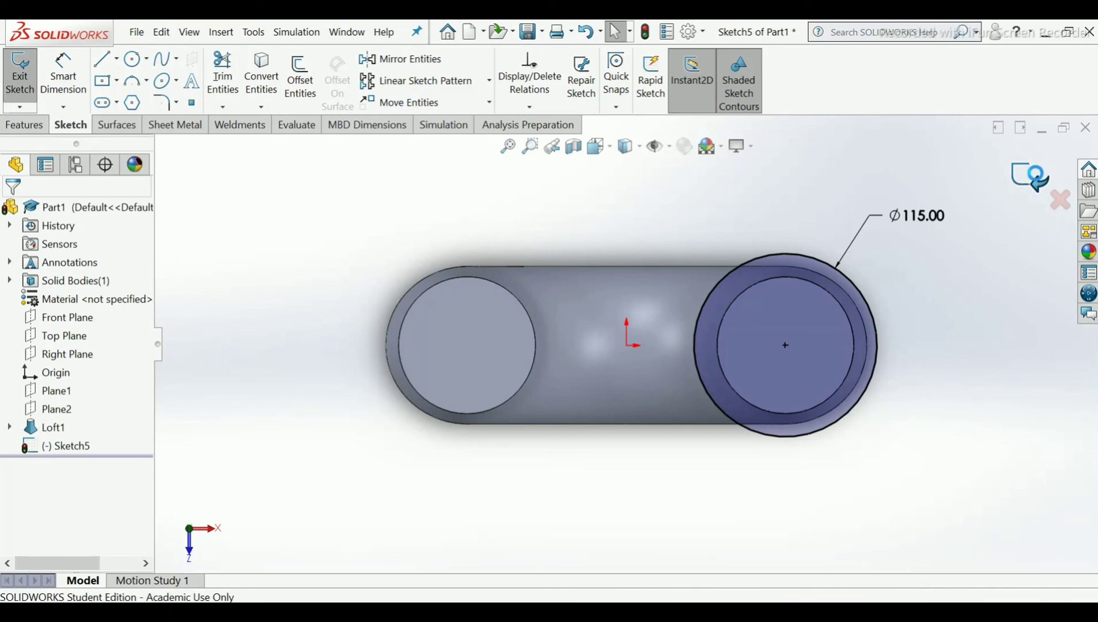
pyautogui.click(1037, 181)
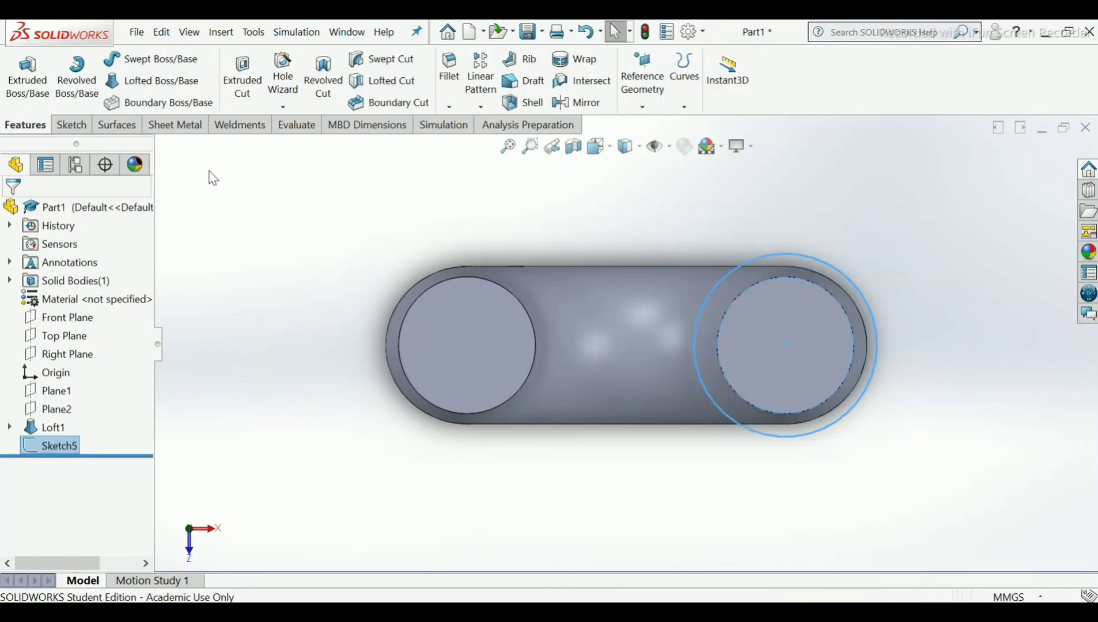
# Extrude the 115 mm circle upward as a blind boss 55 mm deep, merged with the U-shaped body.
pyautogui.click(29, 101)
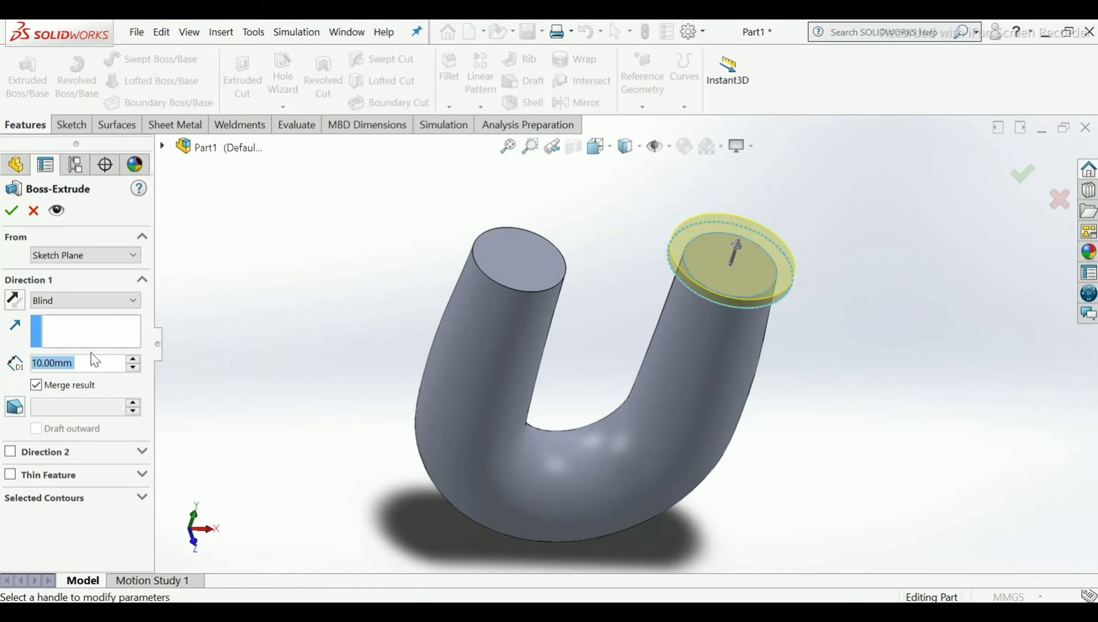
pyautogui.write('55')
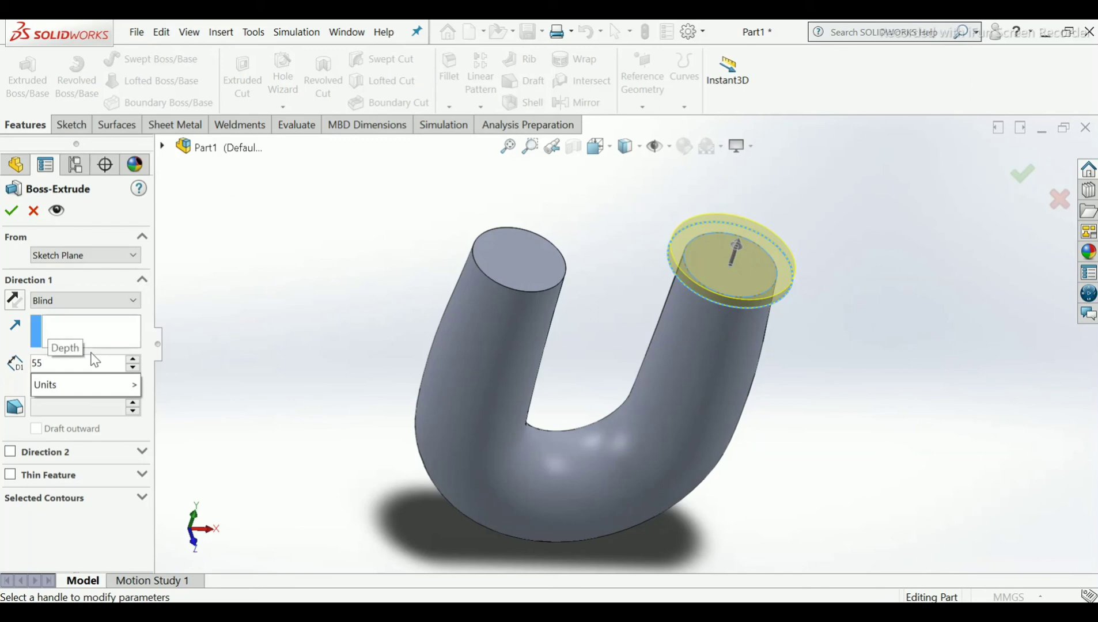
pyautogui.press('Return')
pyautogui.click(18, 212)
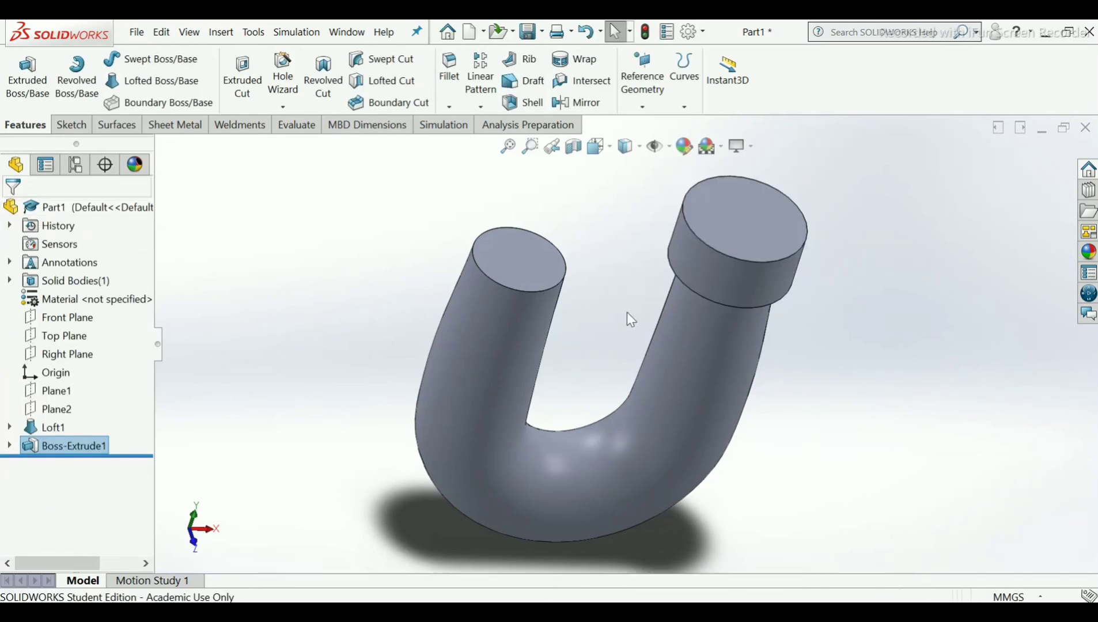
# Mirror the Boss-Extrude1 collar about the Right Plane onto the end of the other leg.
pyautogui.scroll(2, 665, 308)
pyautogui.click(615, 230)
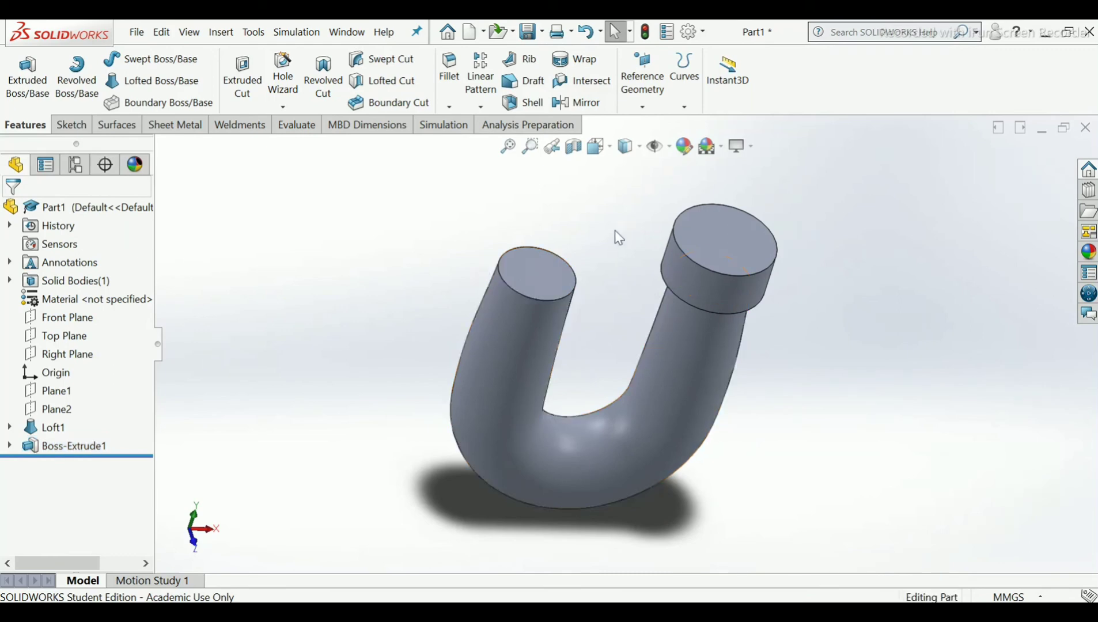
pyautogui.click(580, 104)
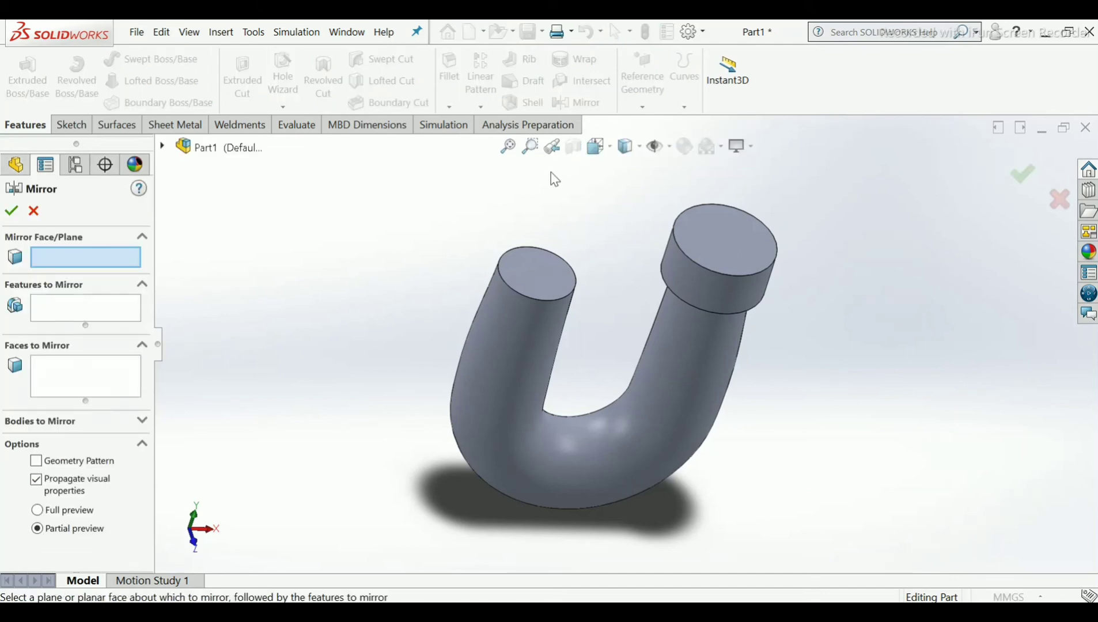
pyautogui.click(163, 147)
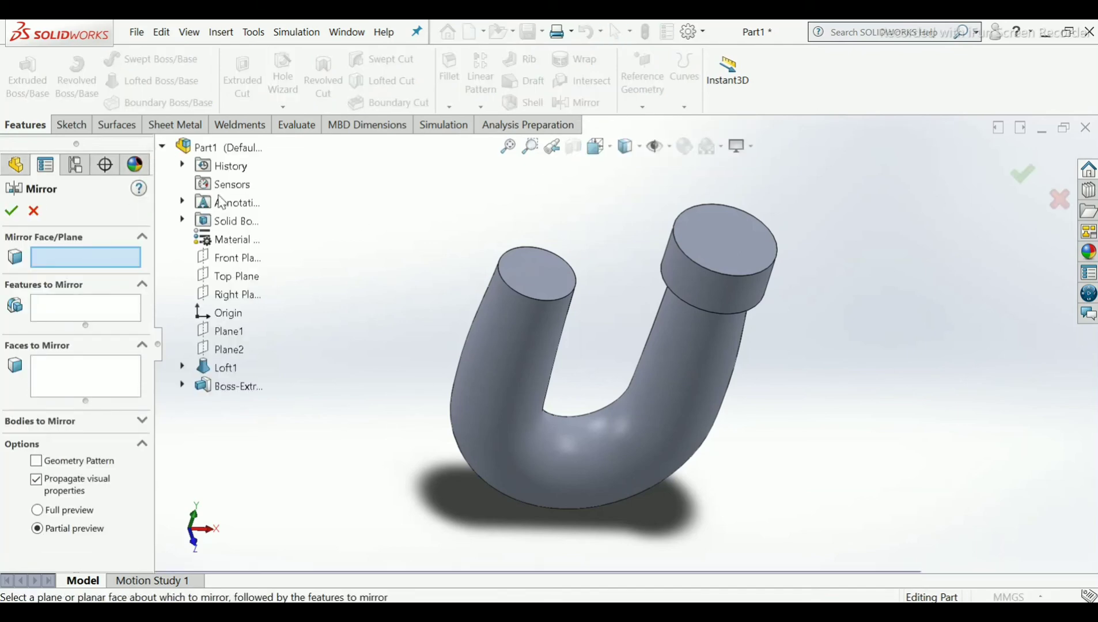
pyautogui.click(236, 295)
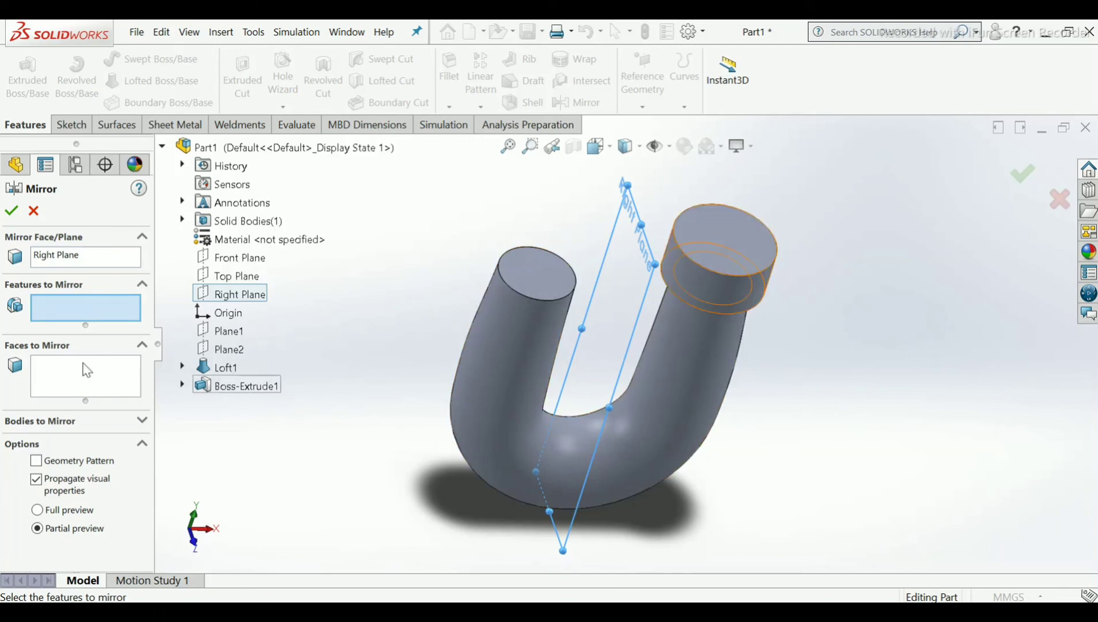
pyautogui.scroll(2, 375, 421)
pyautogui.scroll(-1, 372, 423)
pyautogui.scroll(-2, 726, 337)
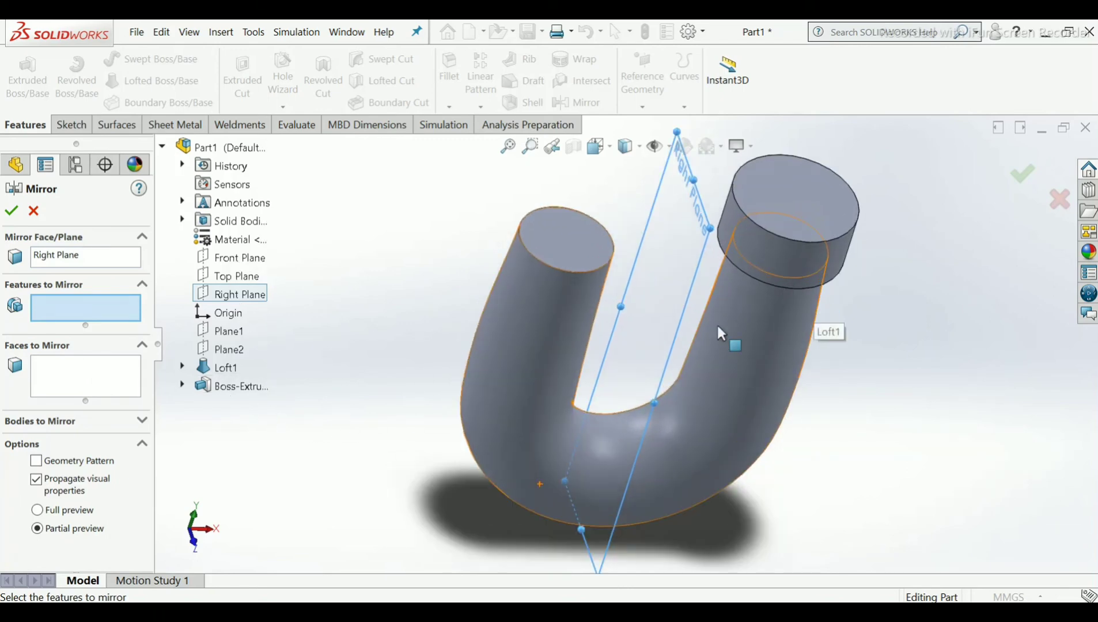
pyautogui.click(231, 387)
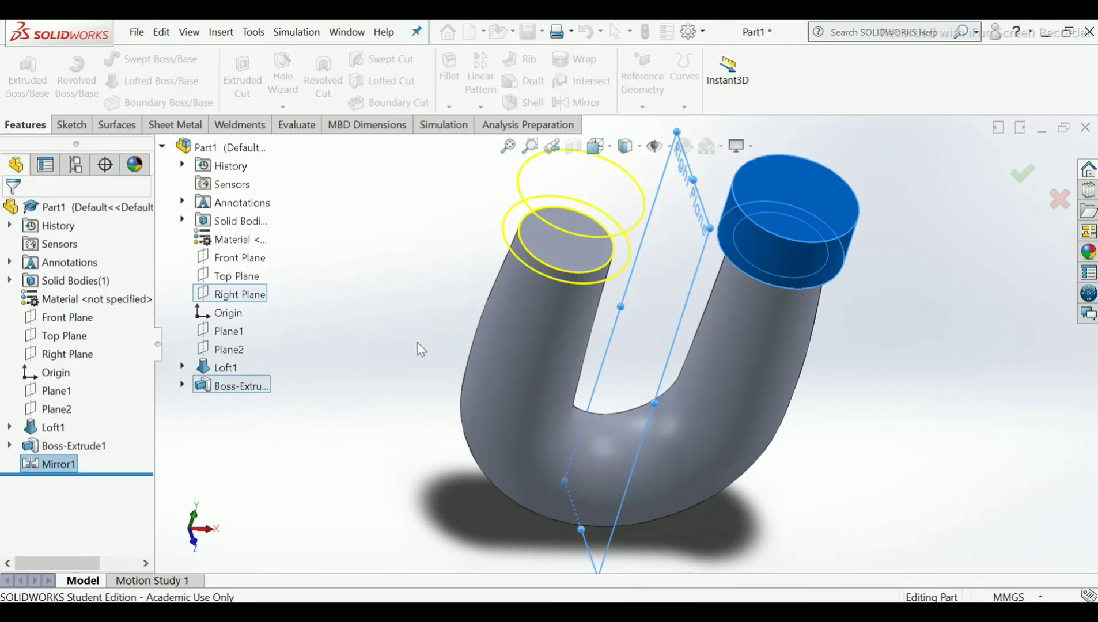
pyautogui.moveTo(419, 348); pyautogui.dragTo(605, 219, button='middle')
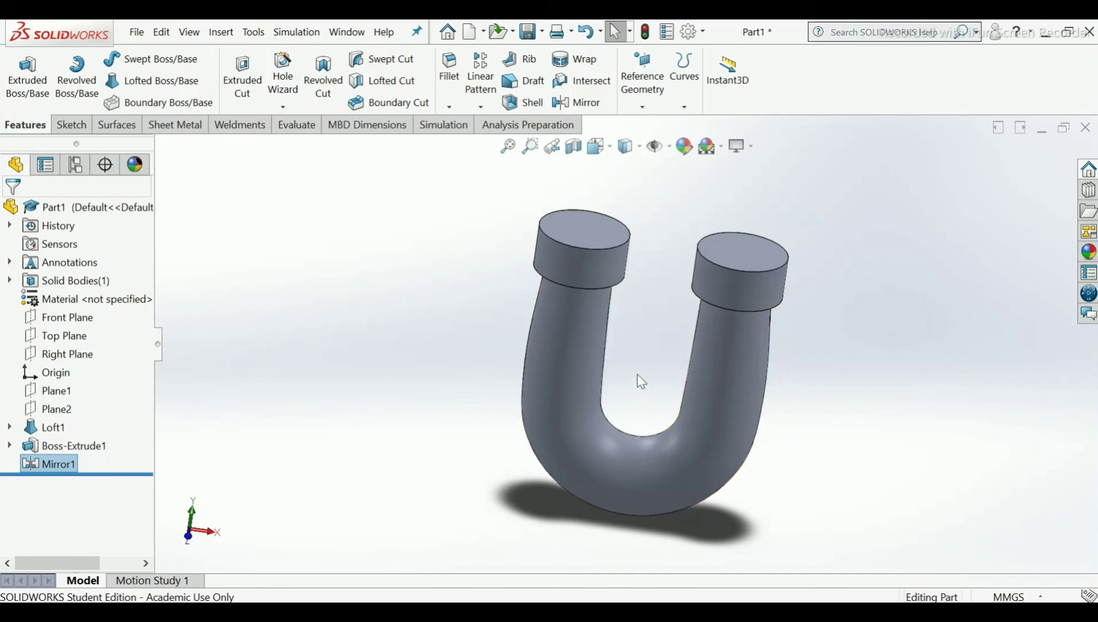
# Create a reference plane offset 425 mm from the left collar's top face, flipped downward below the U-shaped body.
pyautogui.moveTo(640, 382); pyautogui.dragTo(644, 329, button='middle')
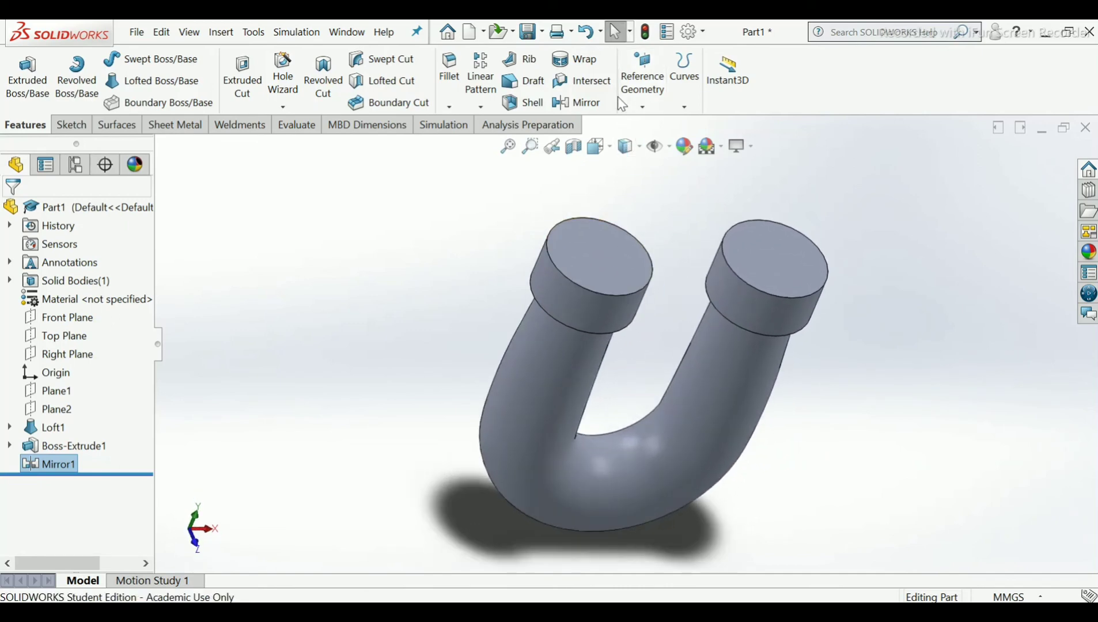
pyautogui.click(639, 108)
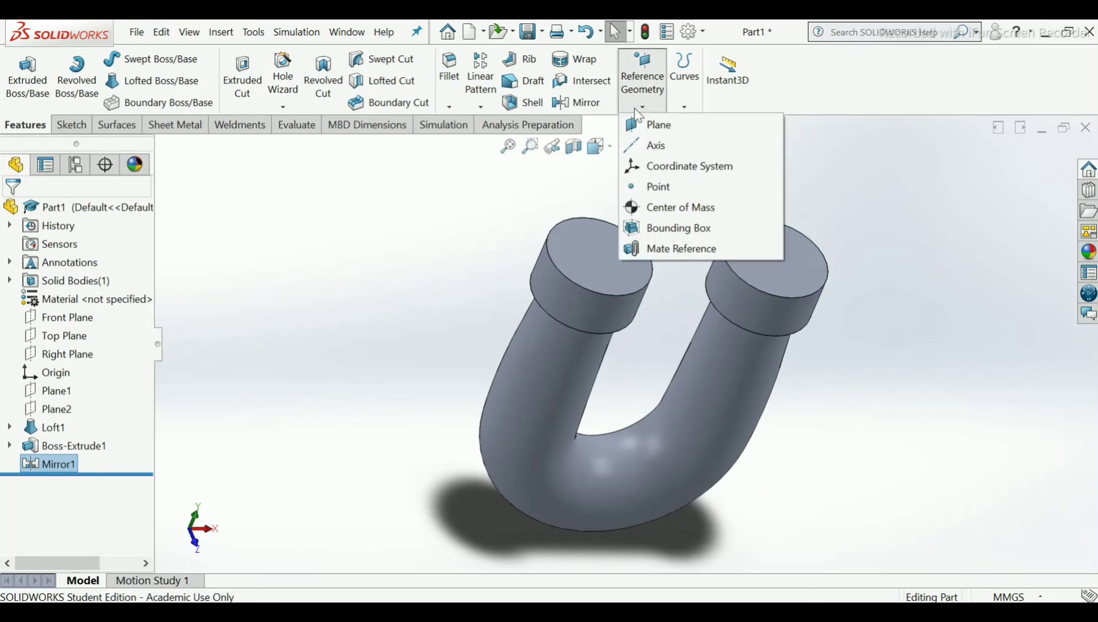
pyautogui.click(644, 124)
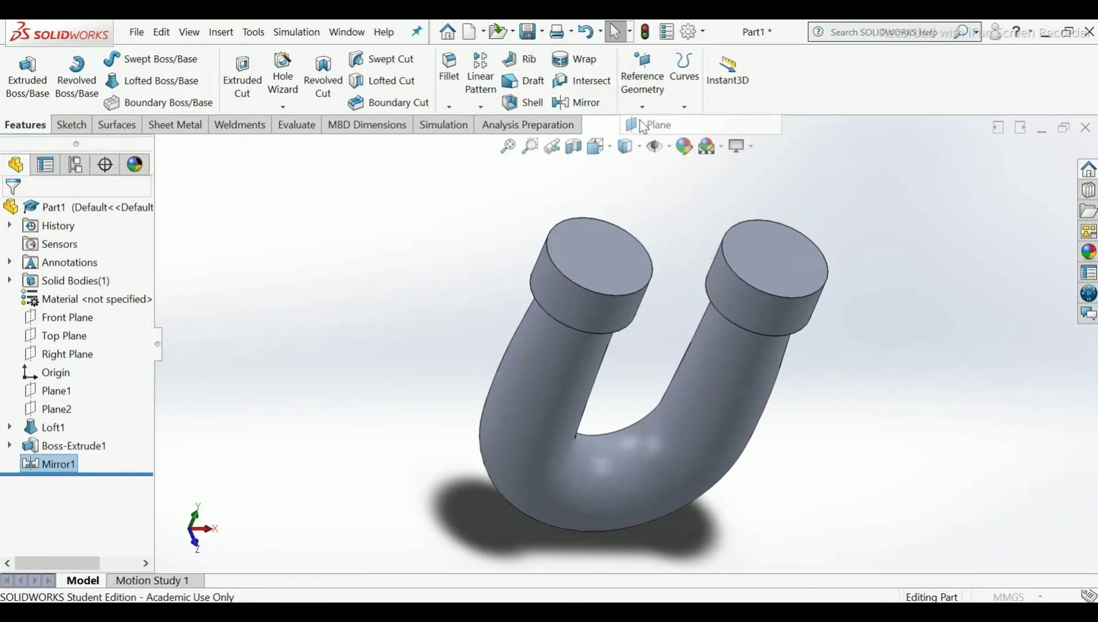
pyautogui.click(599, 267)
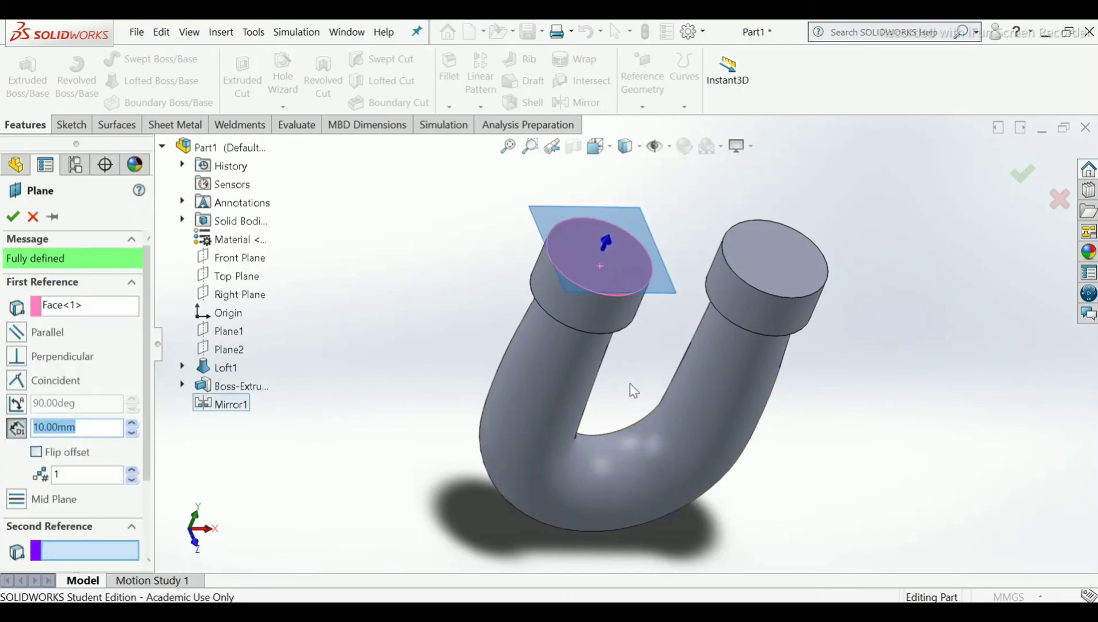
pyautogui.click(36, 453)
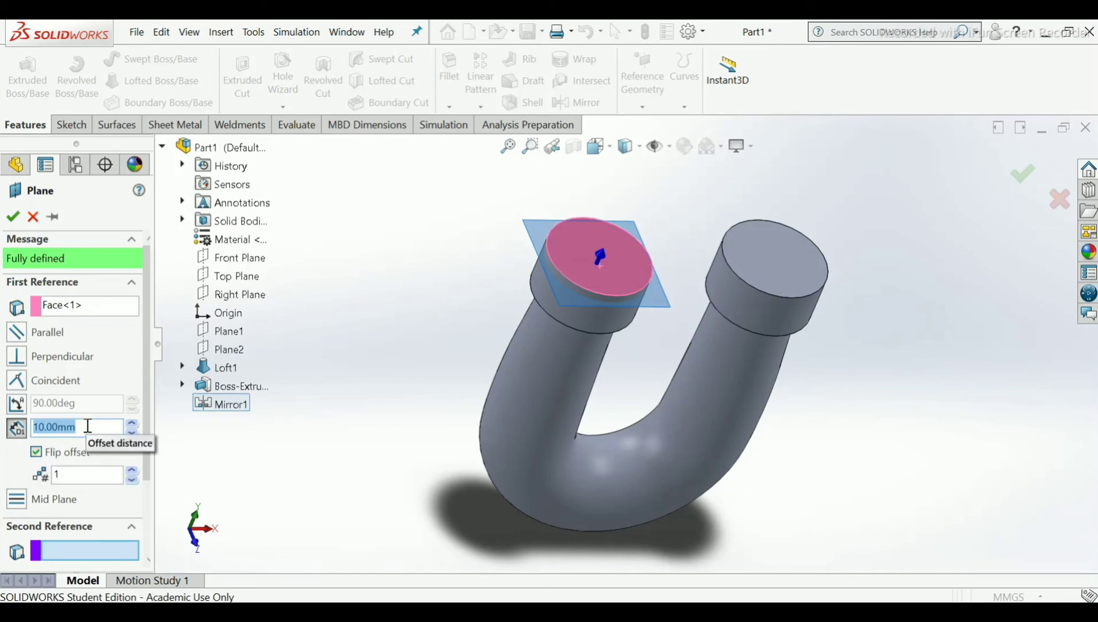
pyautogui.write('425')
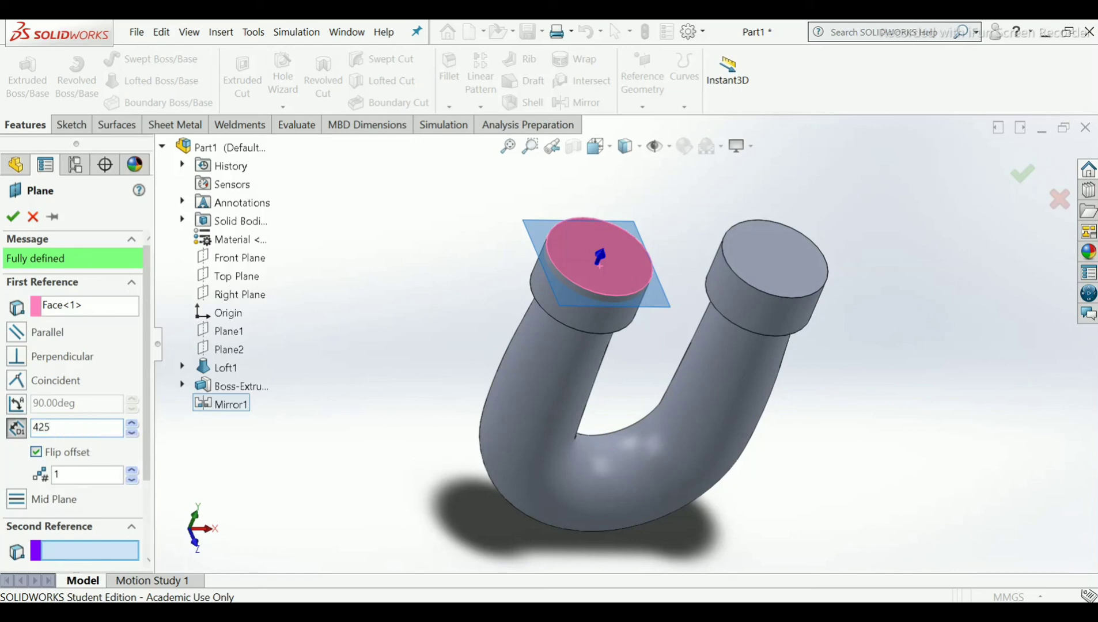
pyautogui.press('Return')
pyautogui.scroll(1, 560, 404)
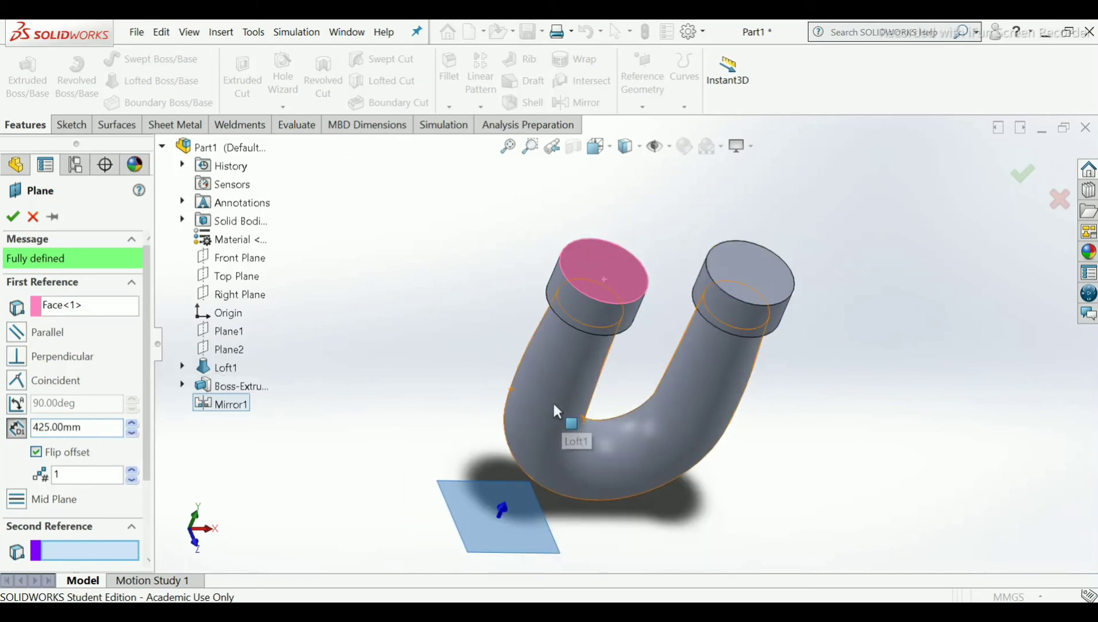
pyautogui.click(12, 219)
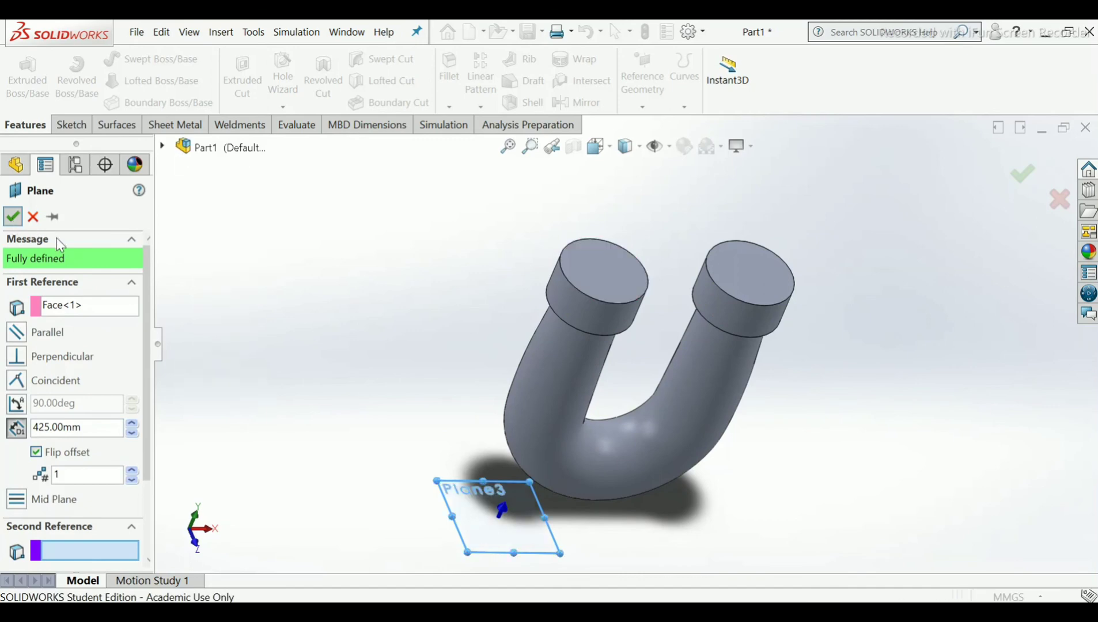
# Start a sketch on the new offset plane and draw a vertical centerline passing through the origin.
pyautogui.moveTo(534, 520); pyautogui.dragTo(518, 493, button='middle')
pyautogui.scroll(-1, 535, 468)
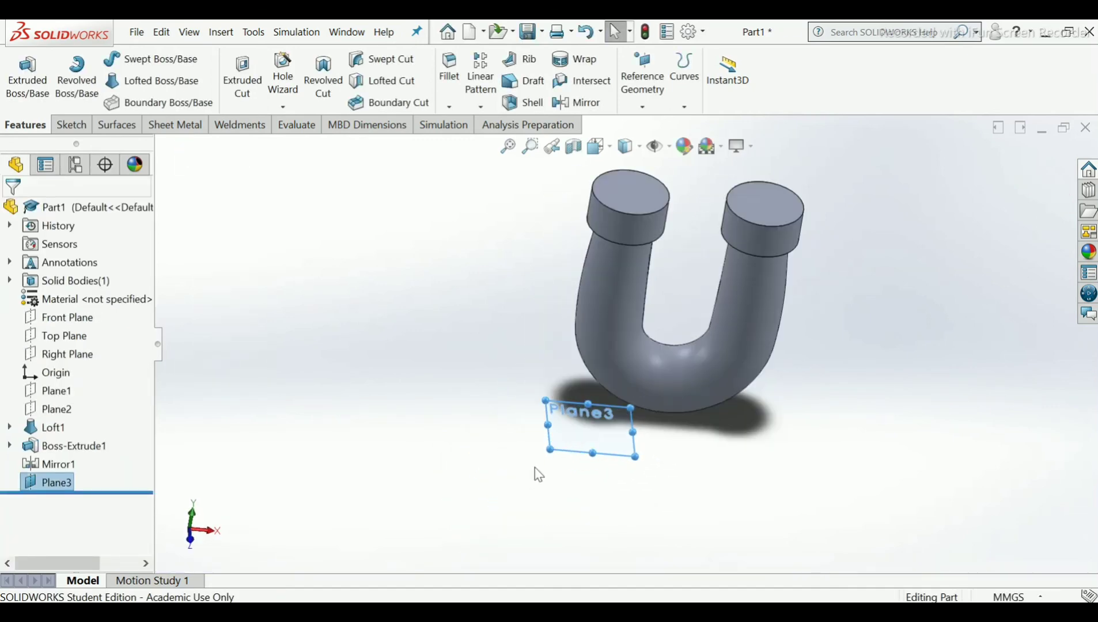
pyautogui.rightClick(584, 455)
pyautogui.click(619, 362)
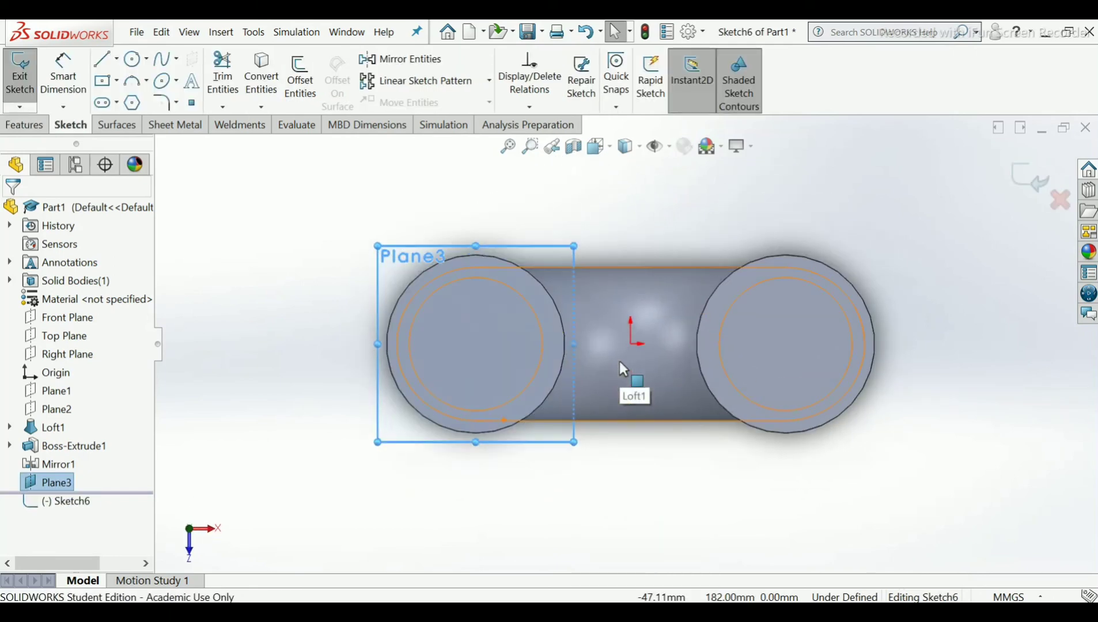
pyautogui.click(351, 241)
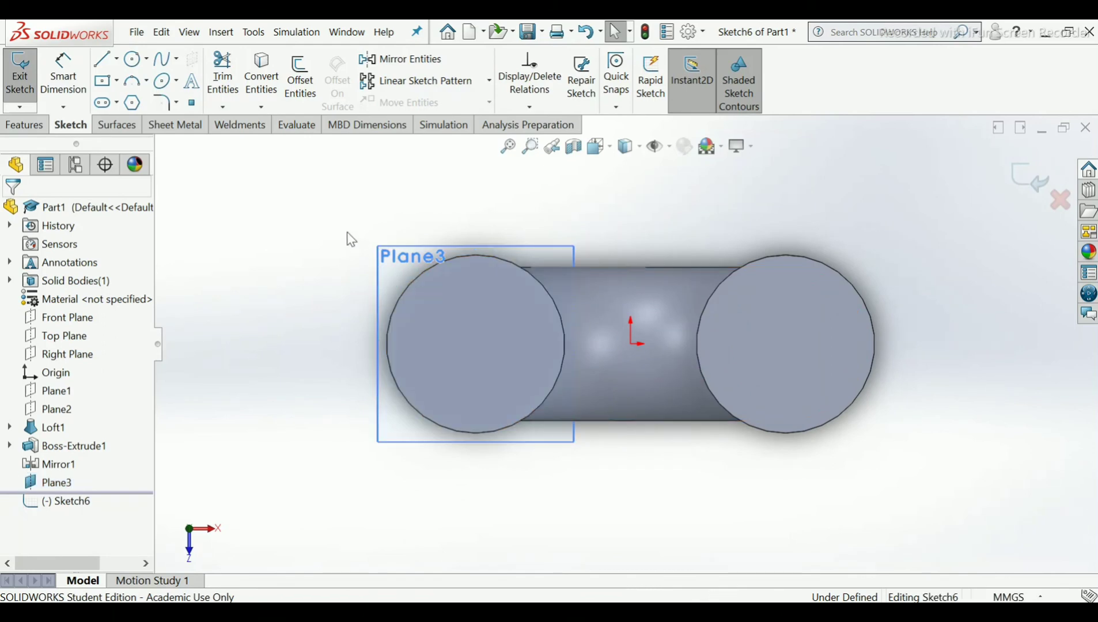
pyautogui.click(117, 60)
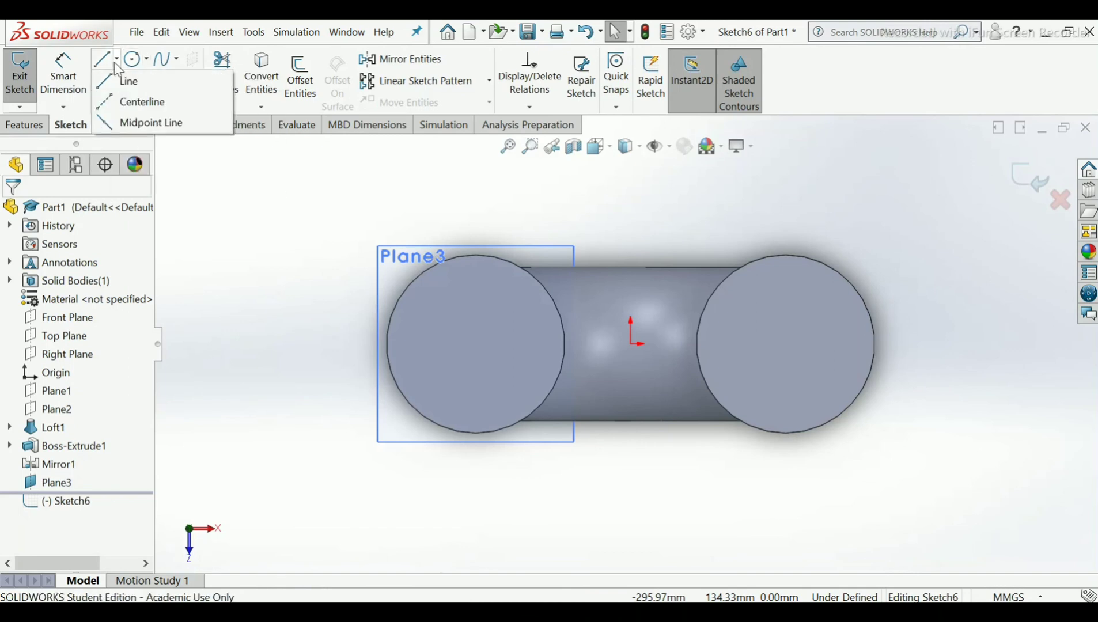
pyautogui.click(126, 103)
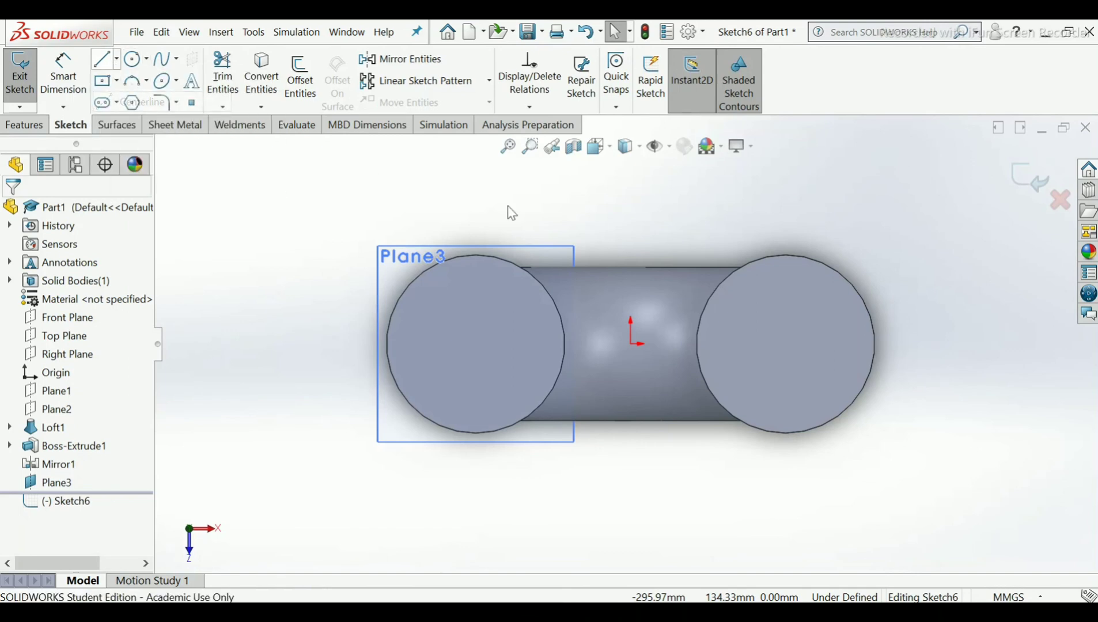
pyautogui.click(631, 215)
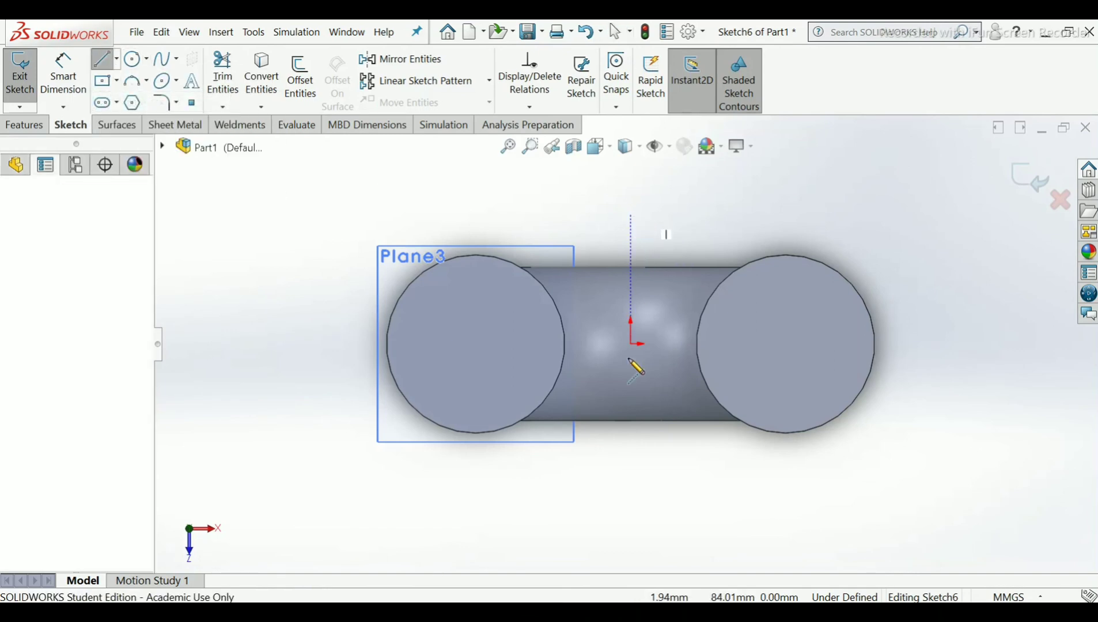
pyautogui.click(631, 517)
pyautogui.rightClick(632, 519)
pyautogui.click(675, 417)
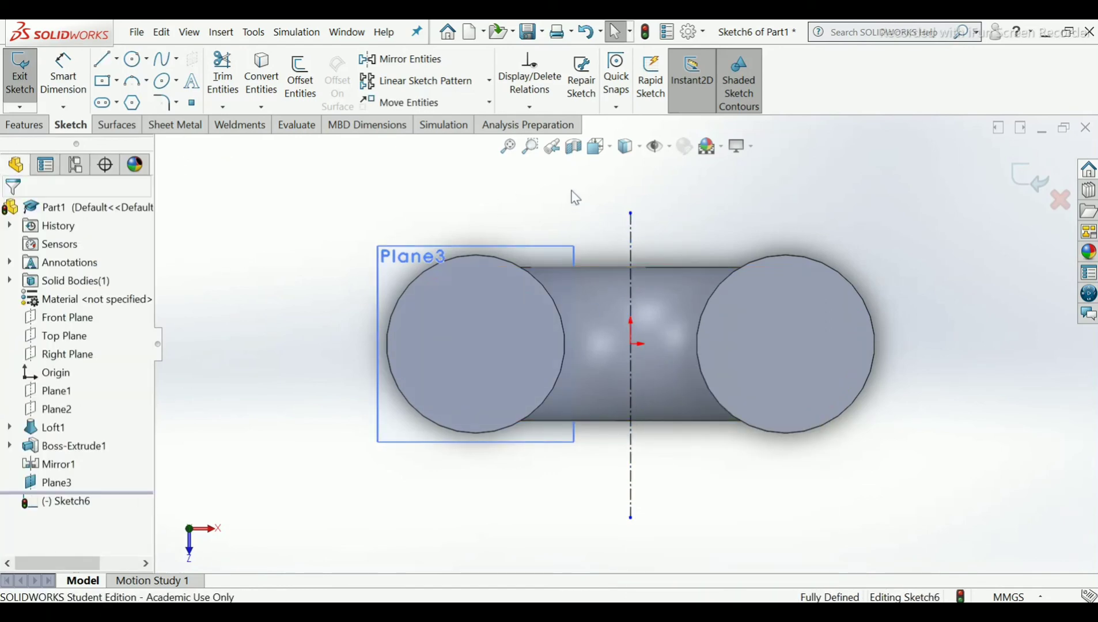
# Sketch a circle about 250 mm in diameter centered on the origin.
pyautogui.click(134, 60)
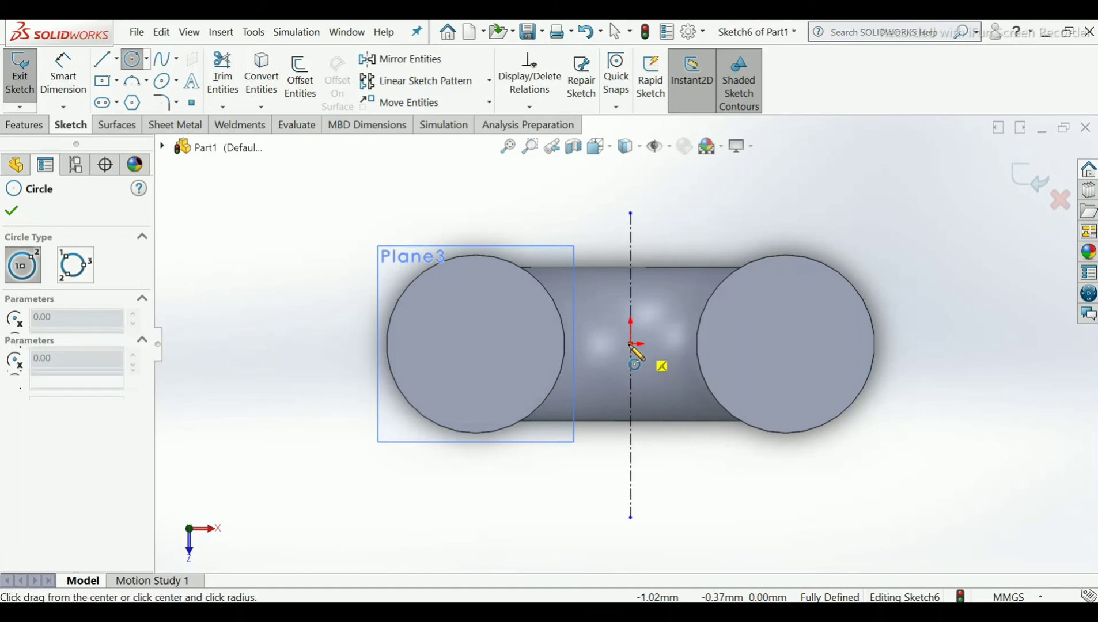
pyautogui.click(632, 345)
pyautogui.click(769, 481)
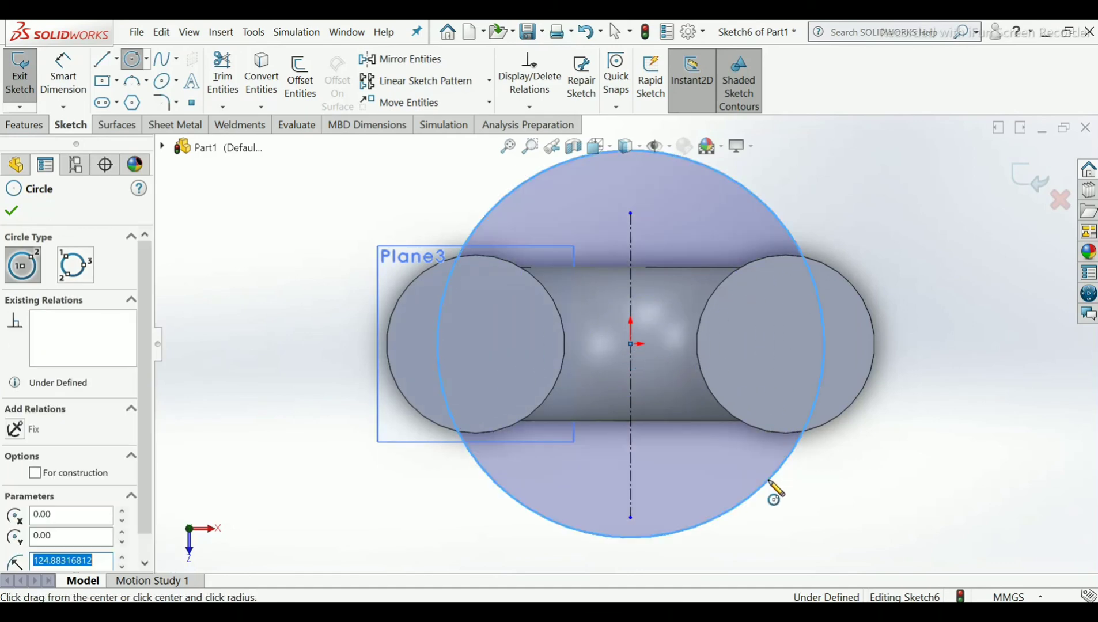
pyautogui.rightClick(771, 483)
pyautogui.click(800, 477)
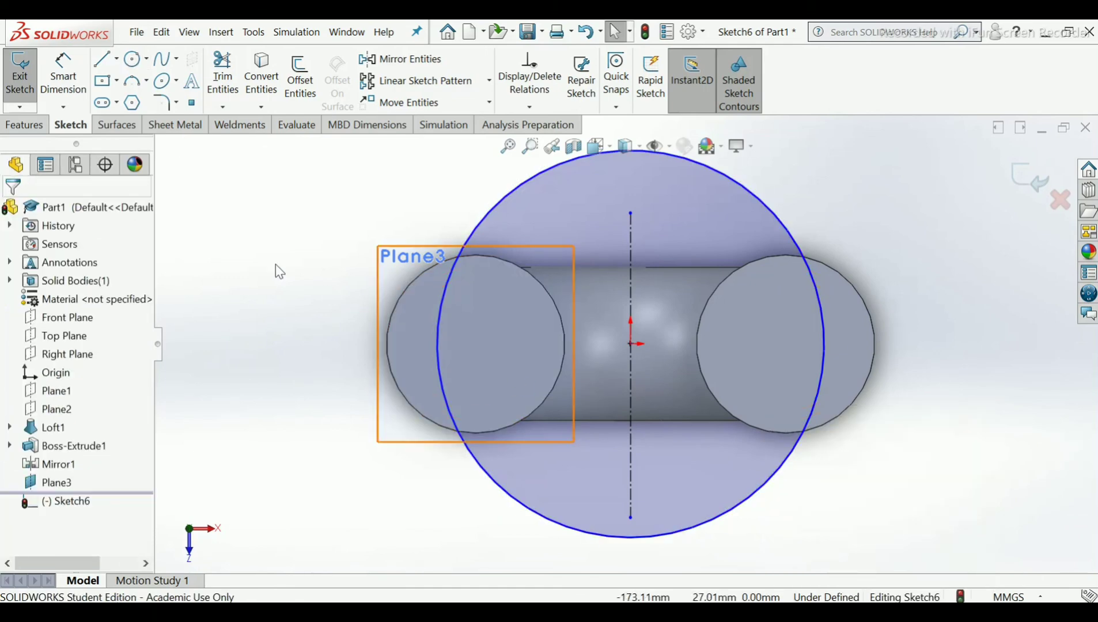
# Dimension the origin-centered circle's diameter as 250 mm and exit the sketch.
pyautogui.press('d')
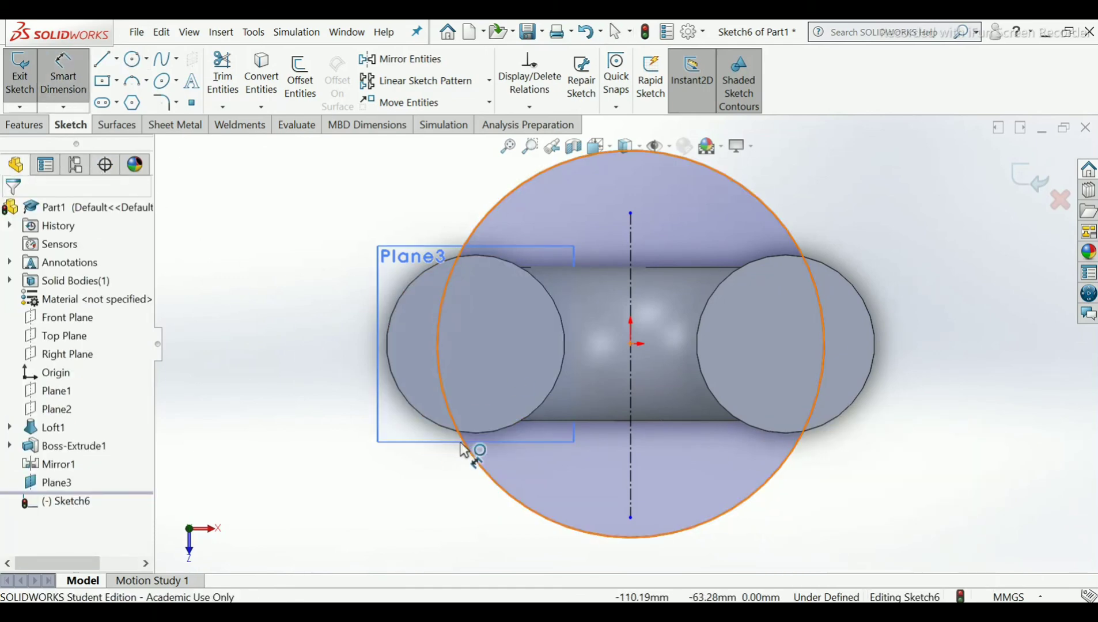
pyautogui.click(478, 454)
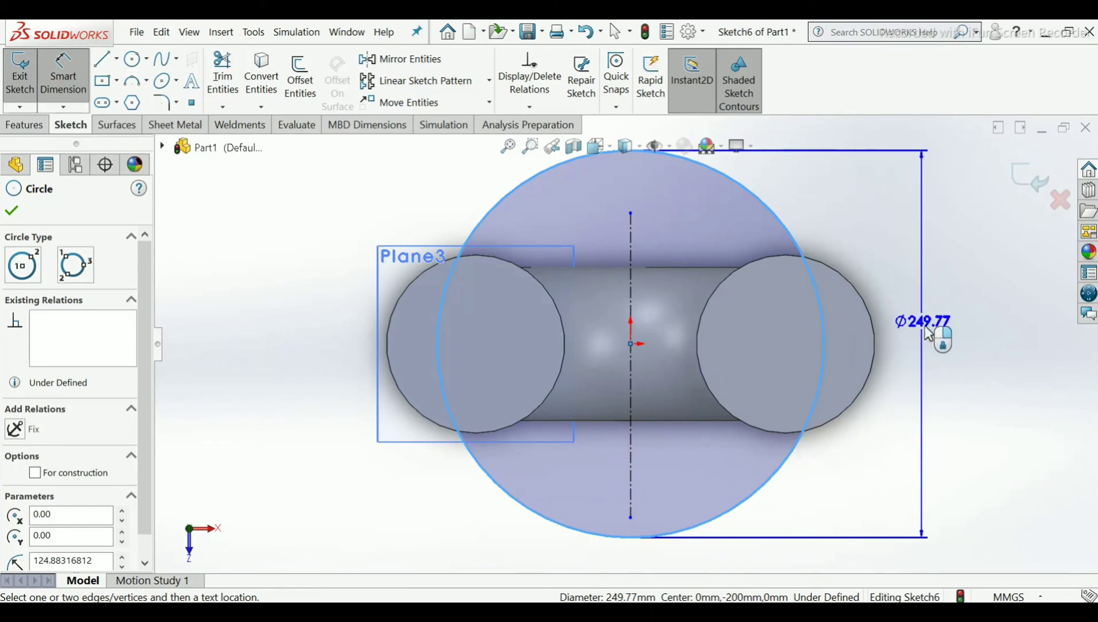
pyautogui.click(928, 334)
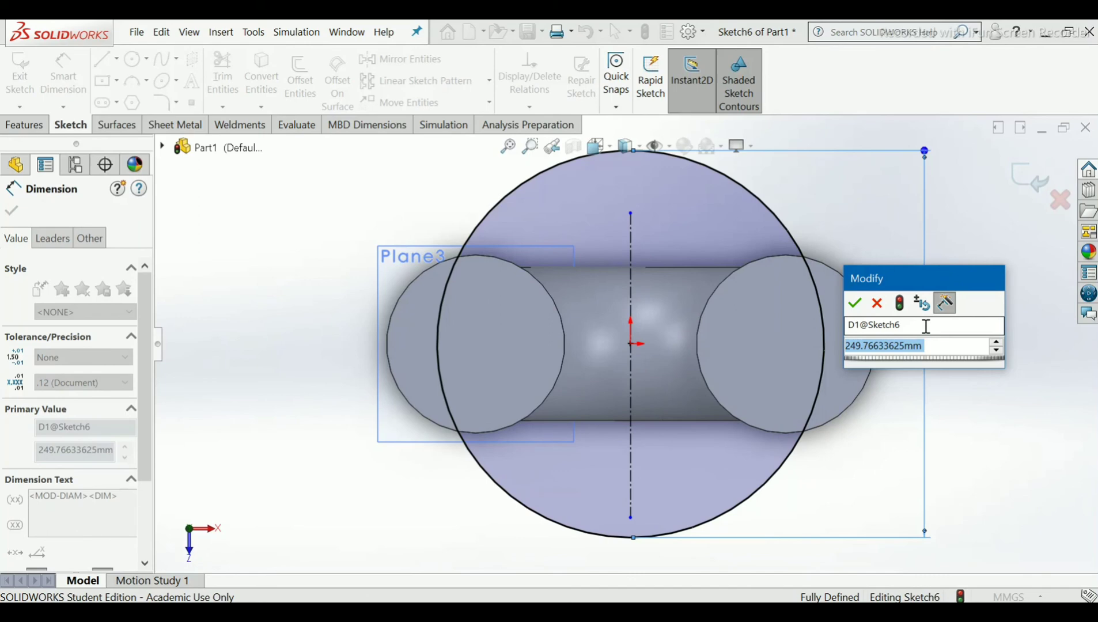
pyautogui.write('2')
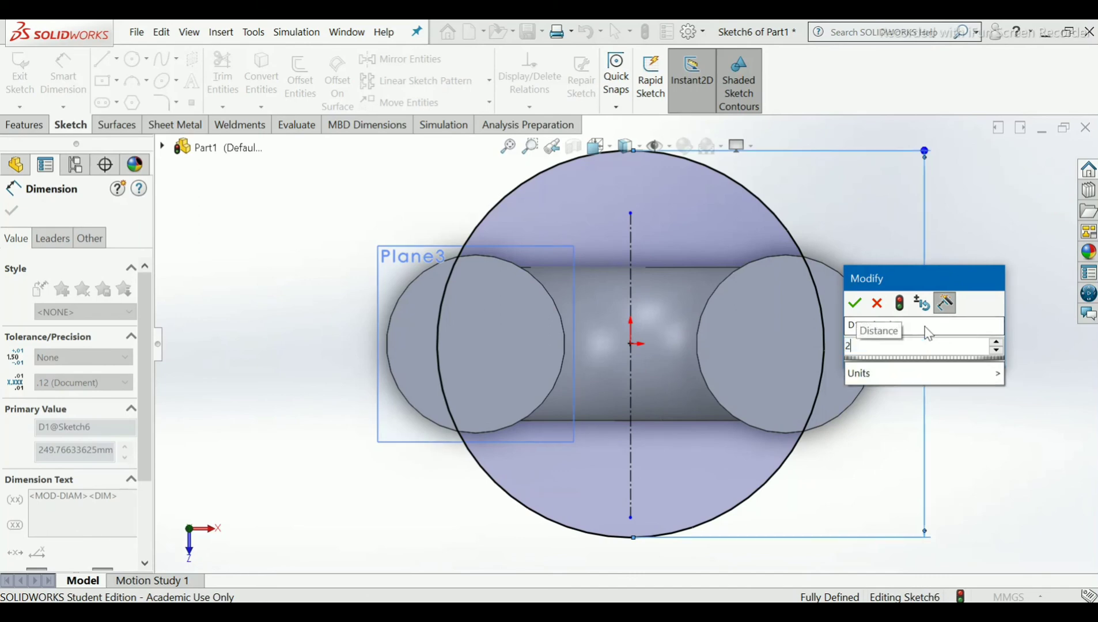
pyautogui.write('50')
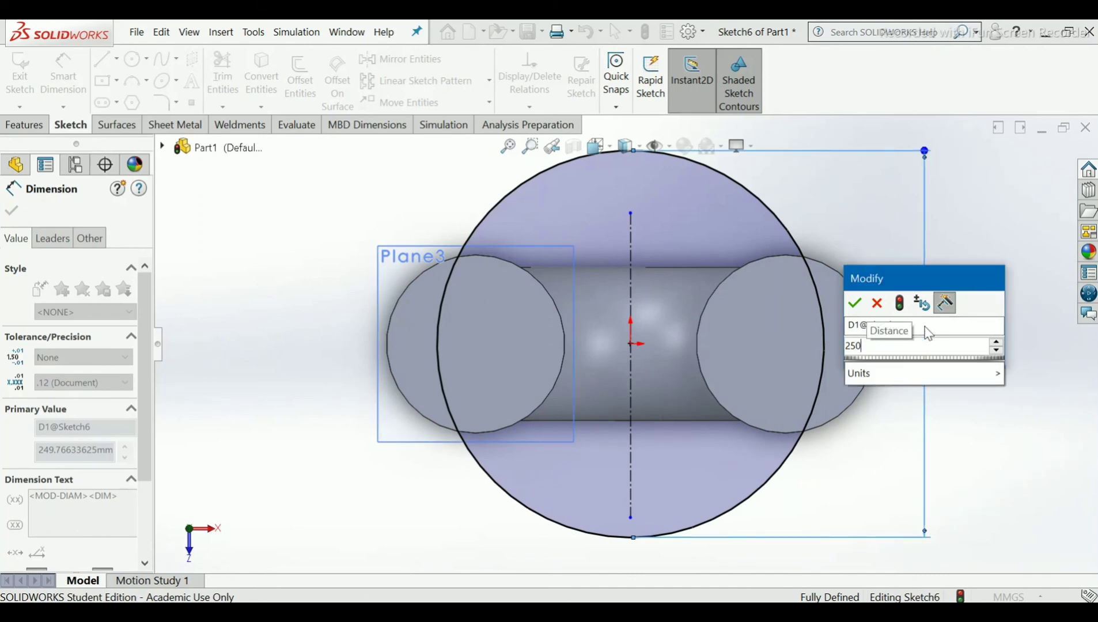
pyautogui.press('Return')
pyautogui.scroll(1, 895, 429)
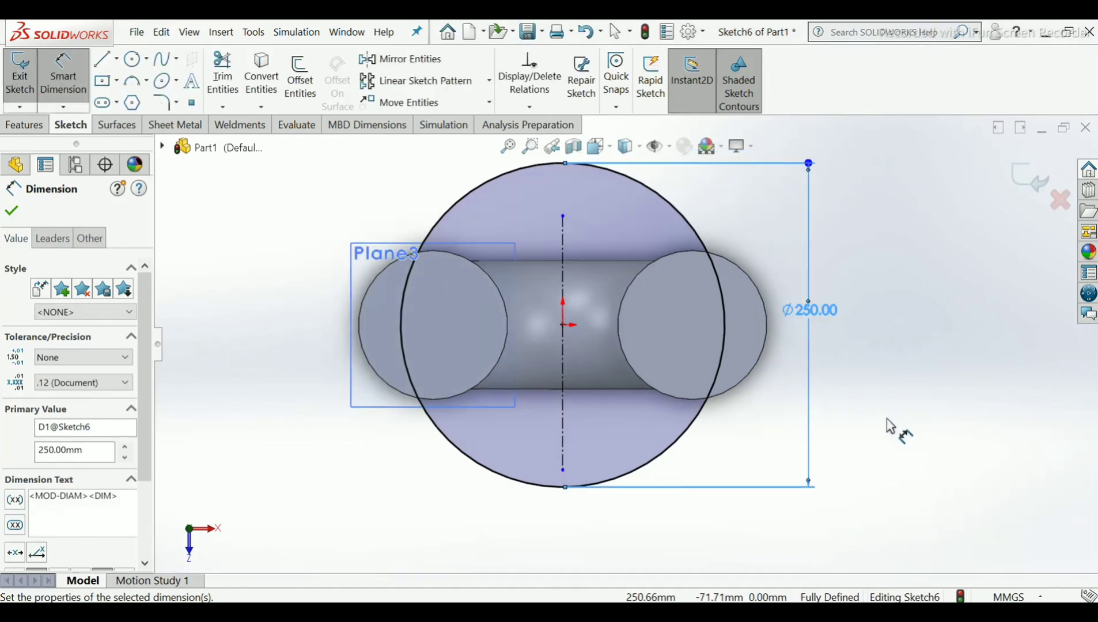
pyautogui.moveTo(895, 429); pyautogui.dragTo(857, 394, button='middle')
pyautogui.scroll(2, 857, 394)
pyautogui.scroll(-1, 835, 403)
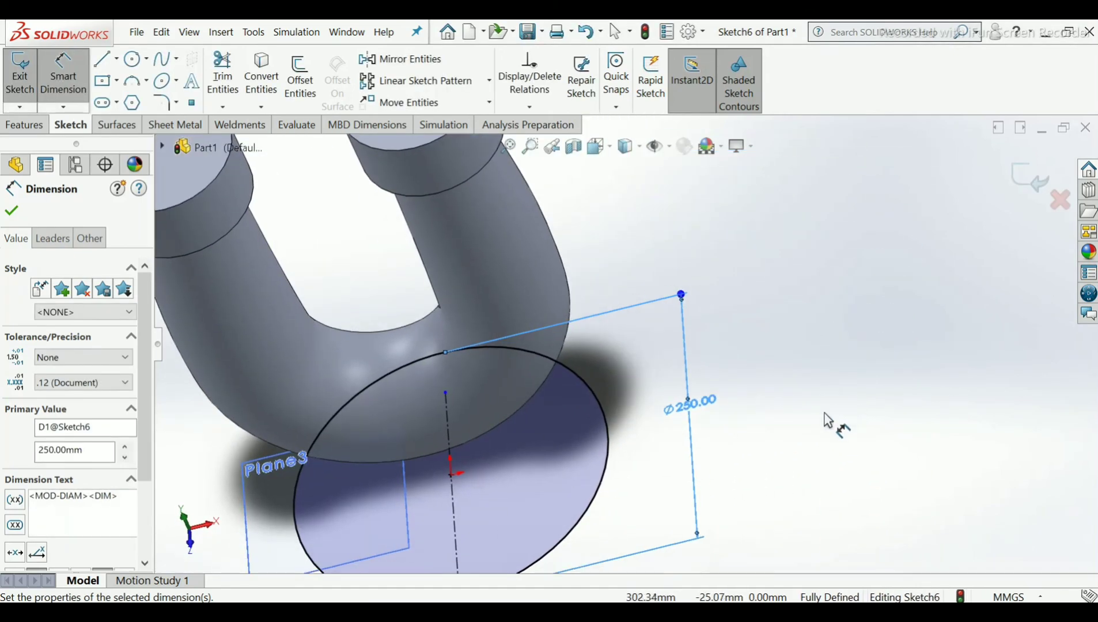
pyautogui.scroll(4, 836, 387)
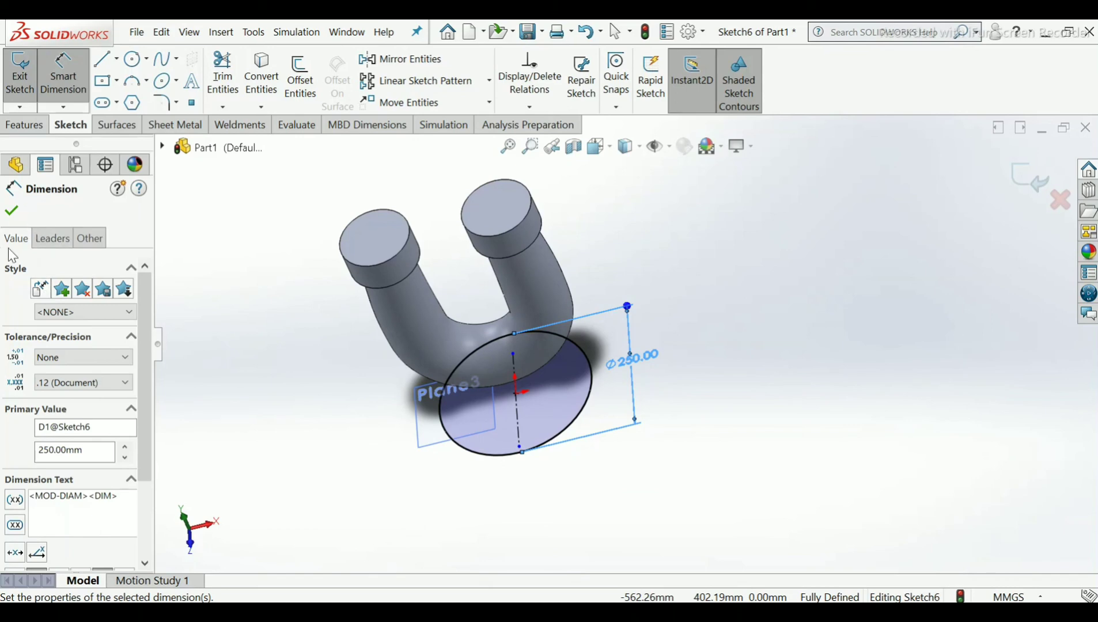
pyautogui.click(7, 214)
pyautogui.moveTo(429, 351)
pyautogui.mouseDown(button='middle')
pyautogui.moveTo(476, 230)
pyautogui.moveTo(493, 282)
pyautogui.mouseUp(button='middle')
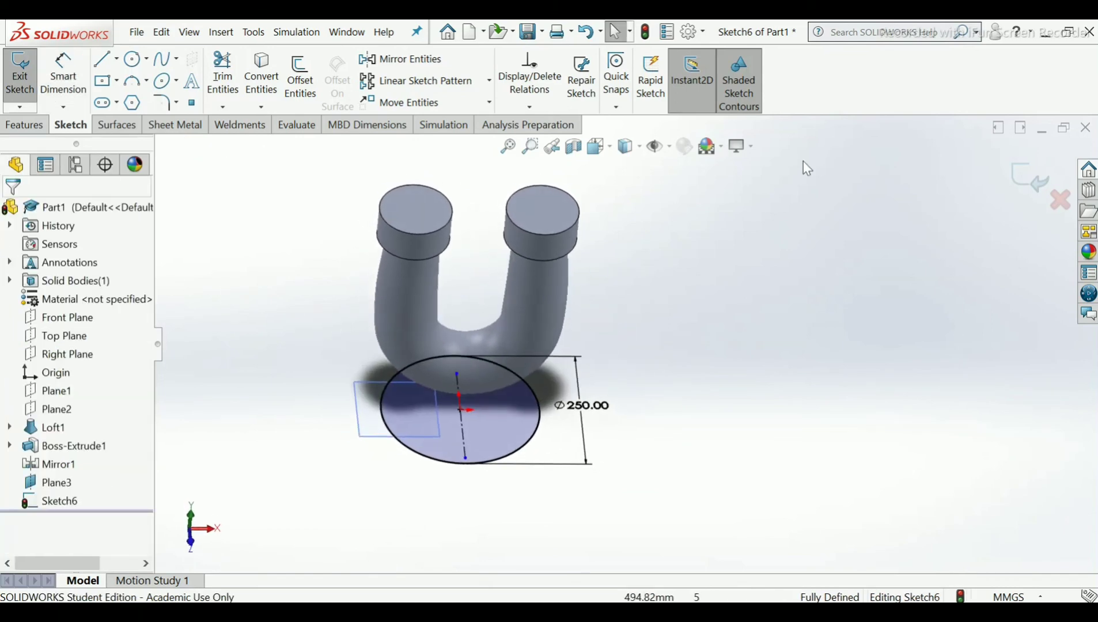
pyautogui.click(1034, 187)
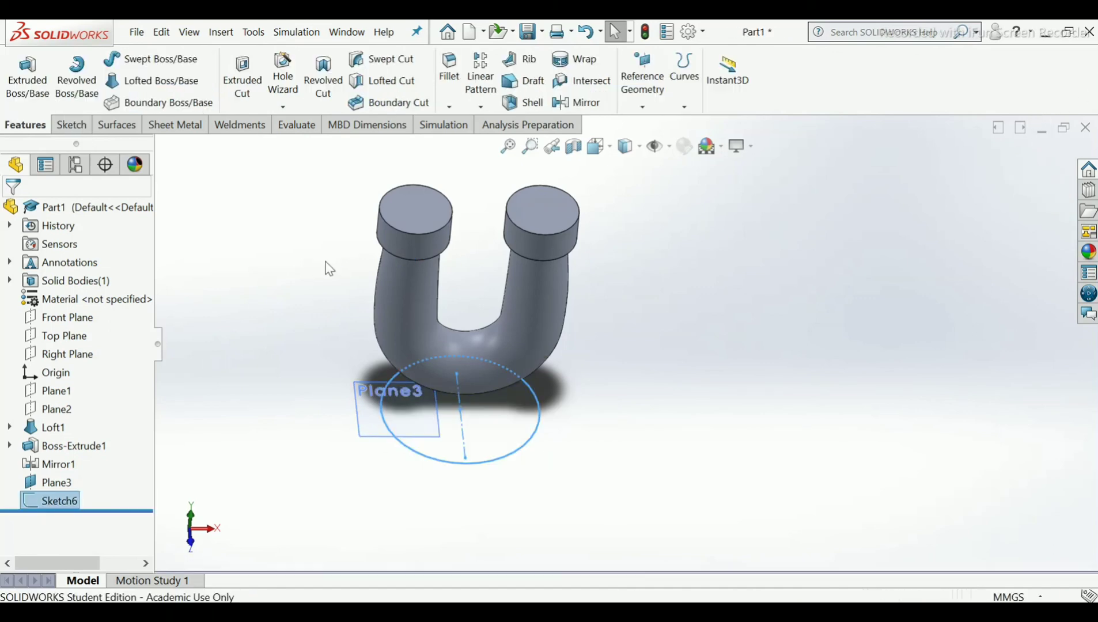
# Extrude the 250 mm circle 25 mm upward into a base disc and hide the offset reference plane.
pyautogui.scroll(-2, 326, 264)
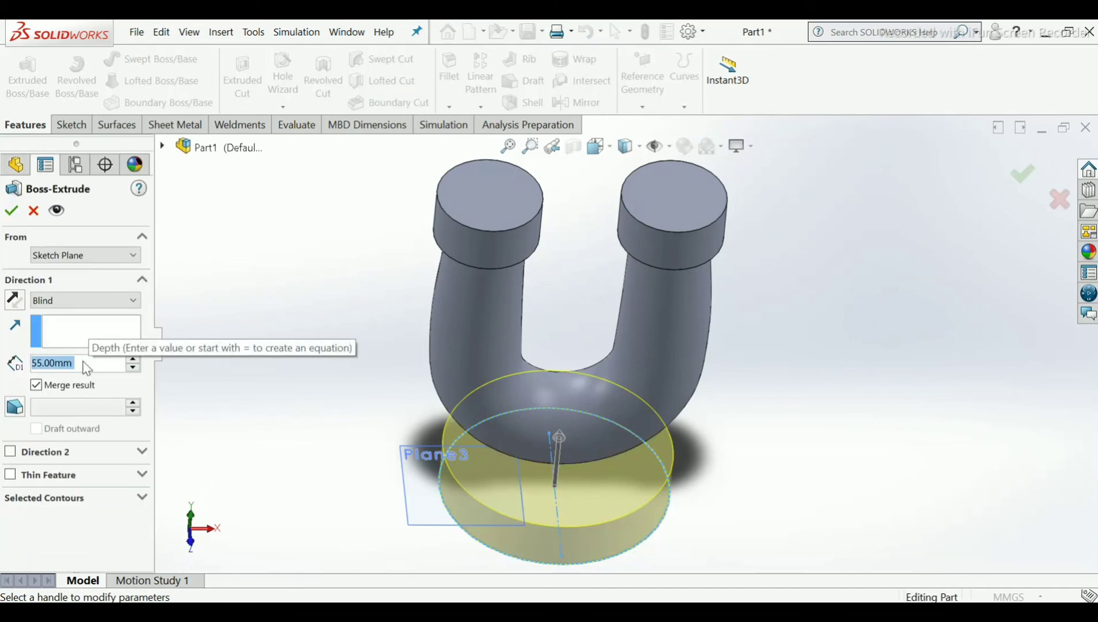
pyautogui.write('25')
pyautogui.press('Return')
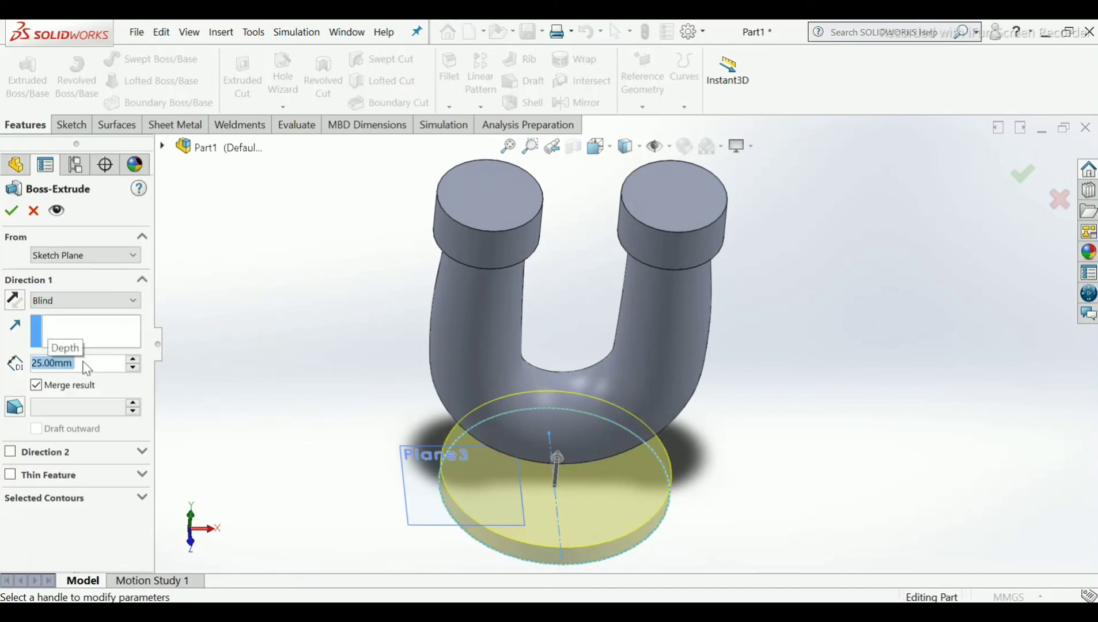
pyautogui.click(8, 214)
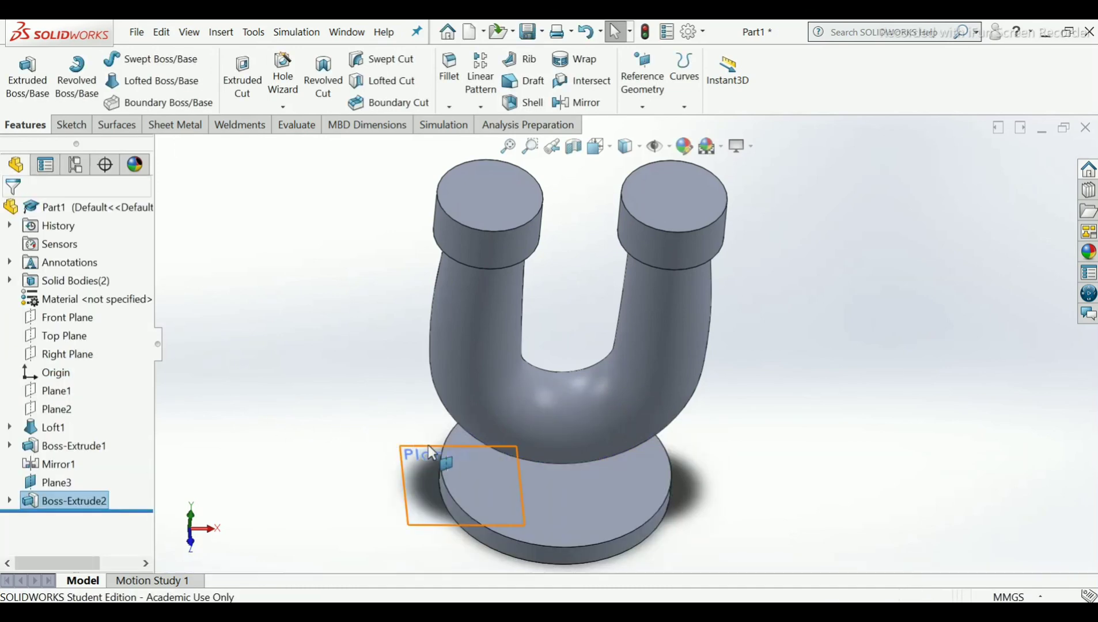
pyautogui.click(417, 443)
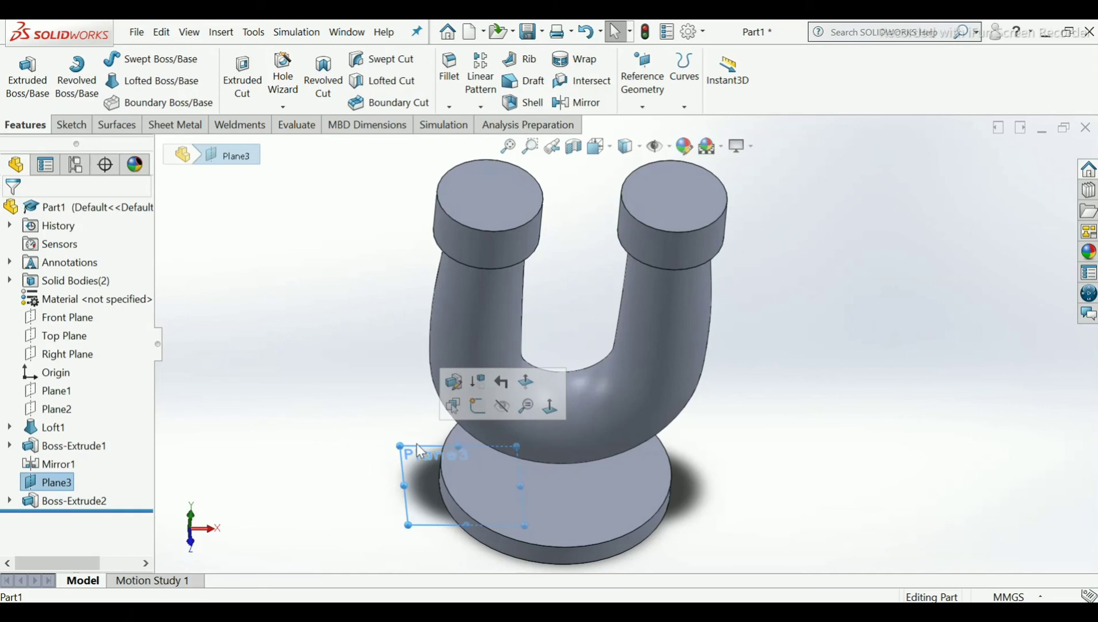
pyautogui.click(501, 406)
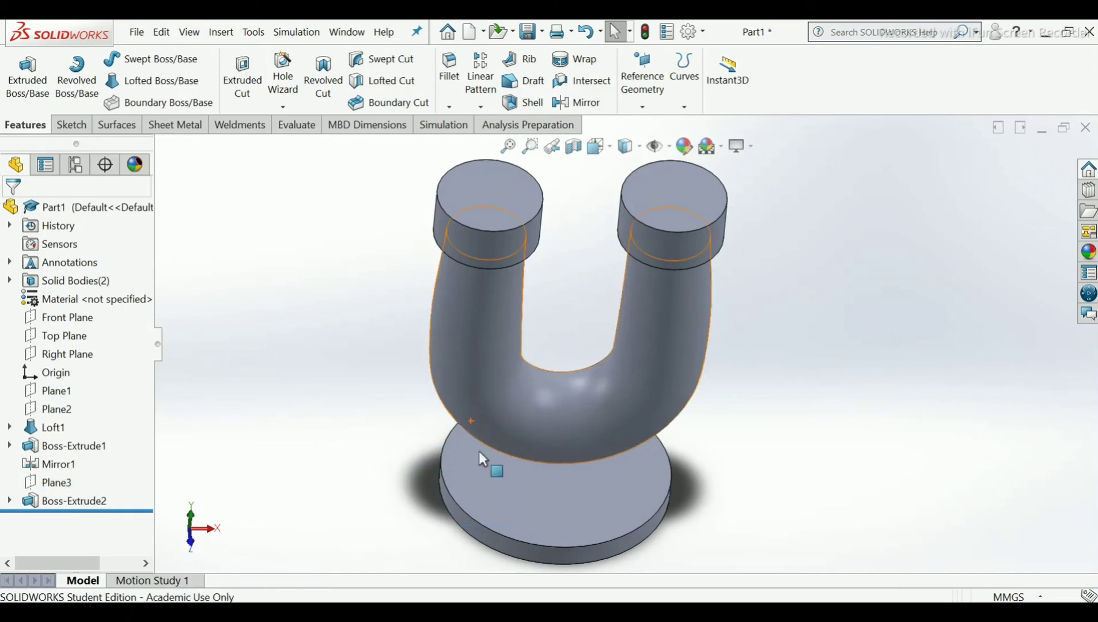
# Start a sketch on the base disc's top face.
pyautogui.moveTo(610, 488); pyautogui.dragTo(575, 458, button='middle')
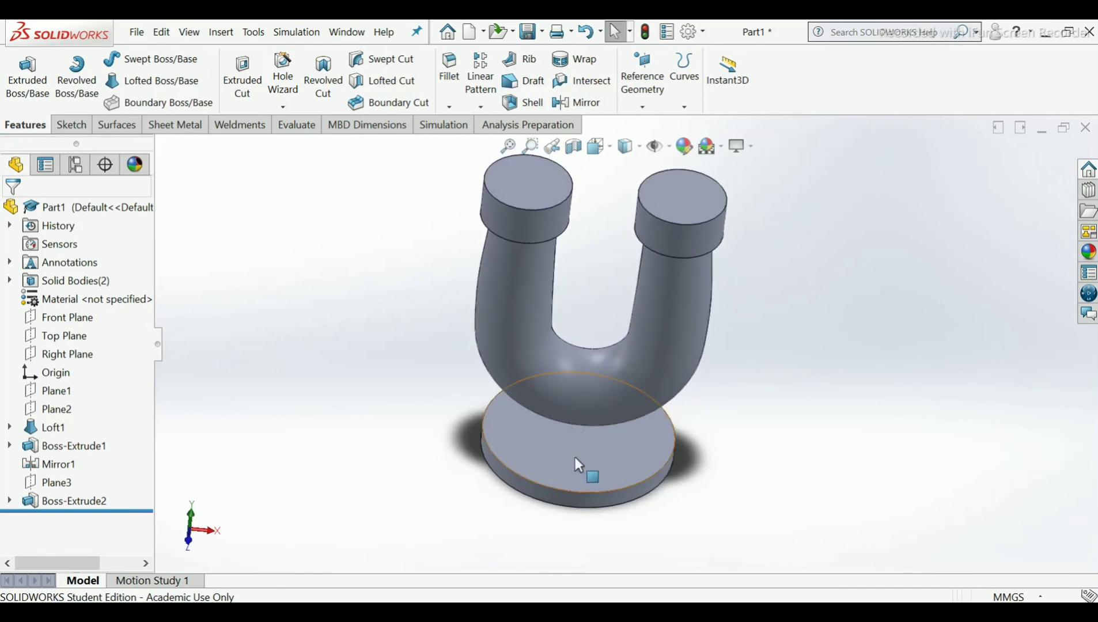
pyautogui.scroll(-5, 587, 398)
pyautogui.moveTo(587, 398); pyautogui.dragTo(600, 280, button='middle')
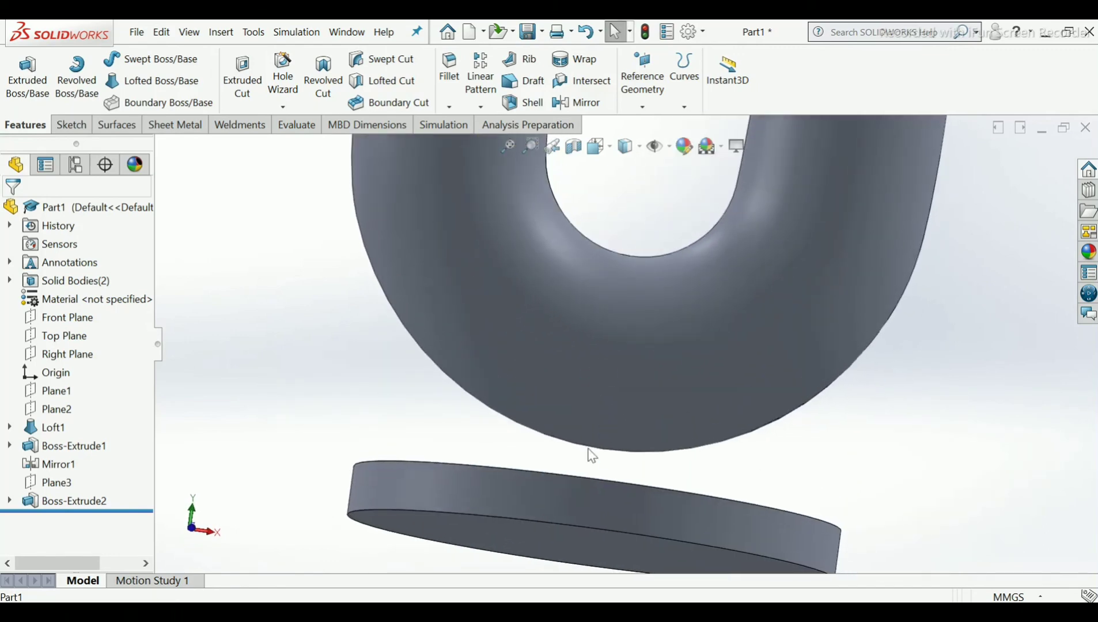
pyautogui.moveTo(588, 453); pyautogui.dragTo(595, 482, button='middle')
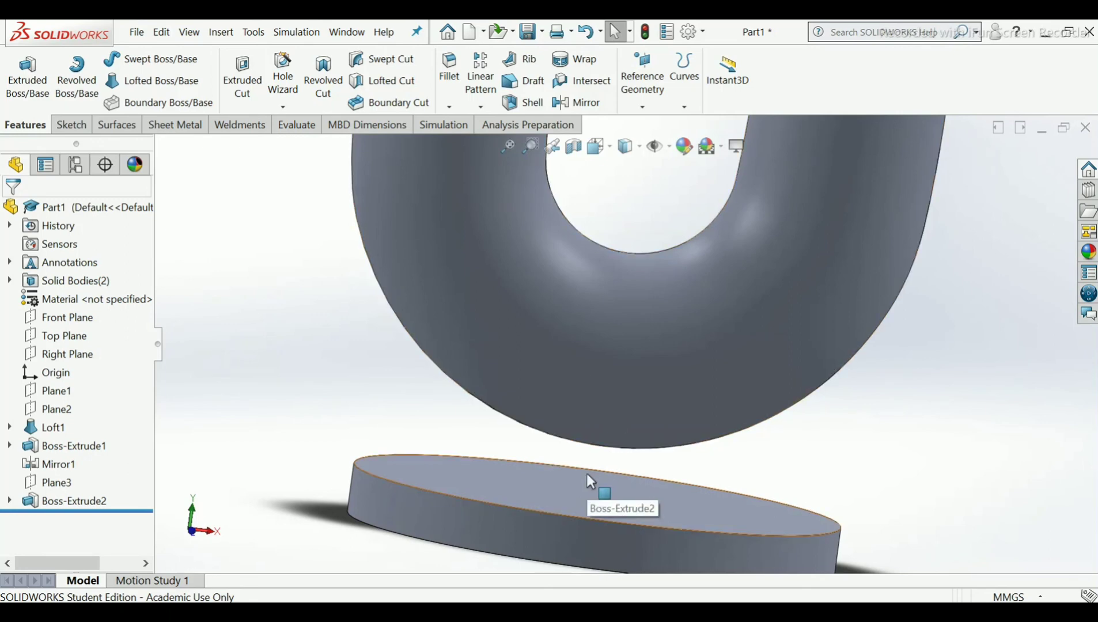
pyautogui.moveTo(590, 480); pyautogui.dragTo(597, 500, button='middle')
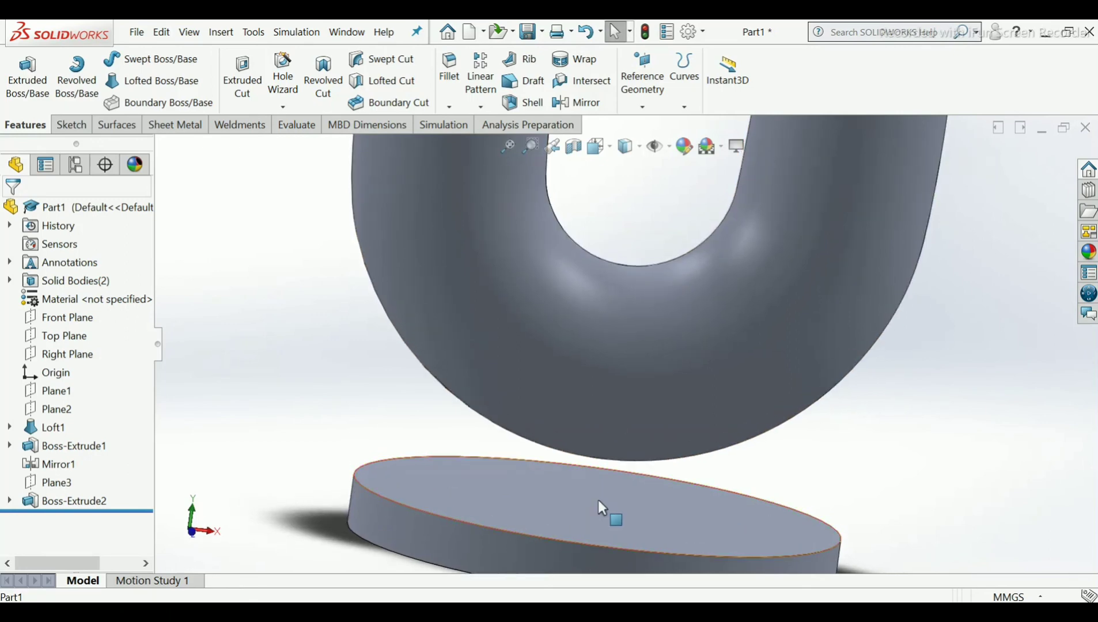
pyautogui.click(598, 499)
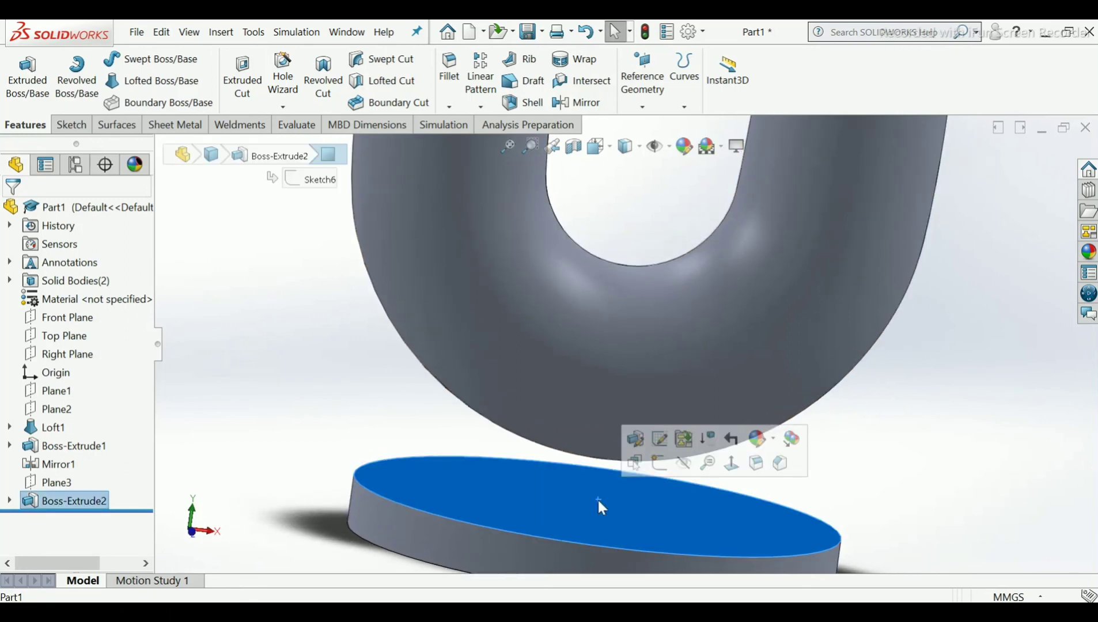
pyautogui.click(664, 469)
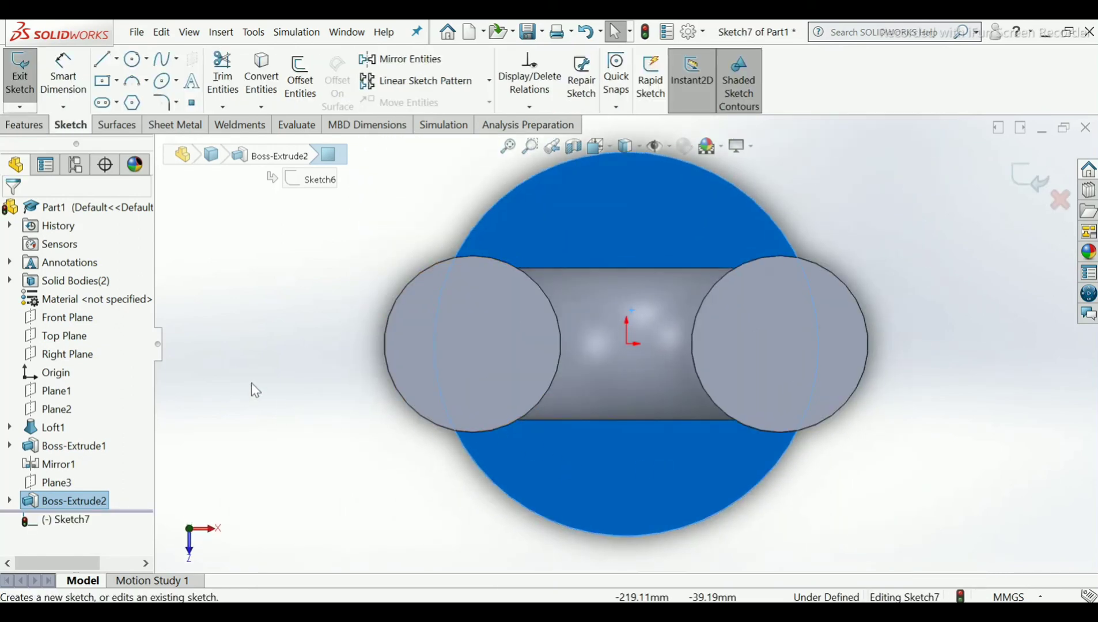
pyautogui.click(285, 310)
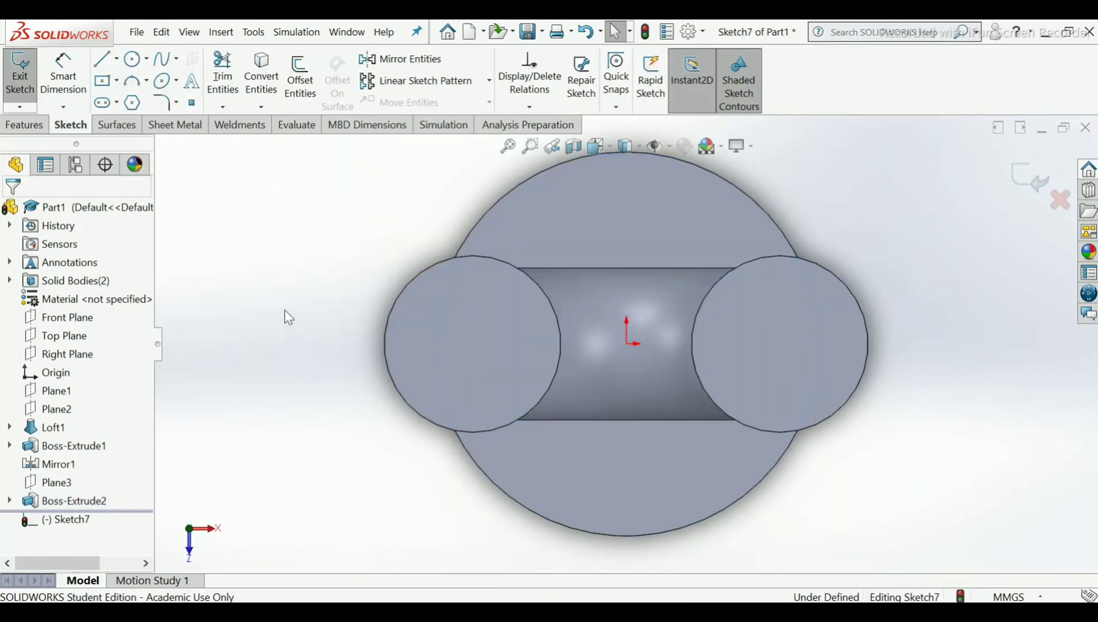
# Sketch a circle about 166 mm in diameter centered on the origin on the base disc's top face.
pyautogui.click(136, 62)
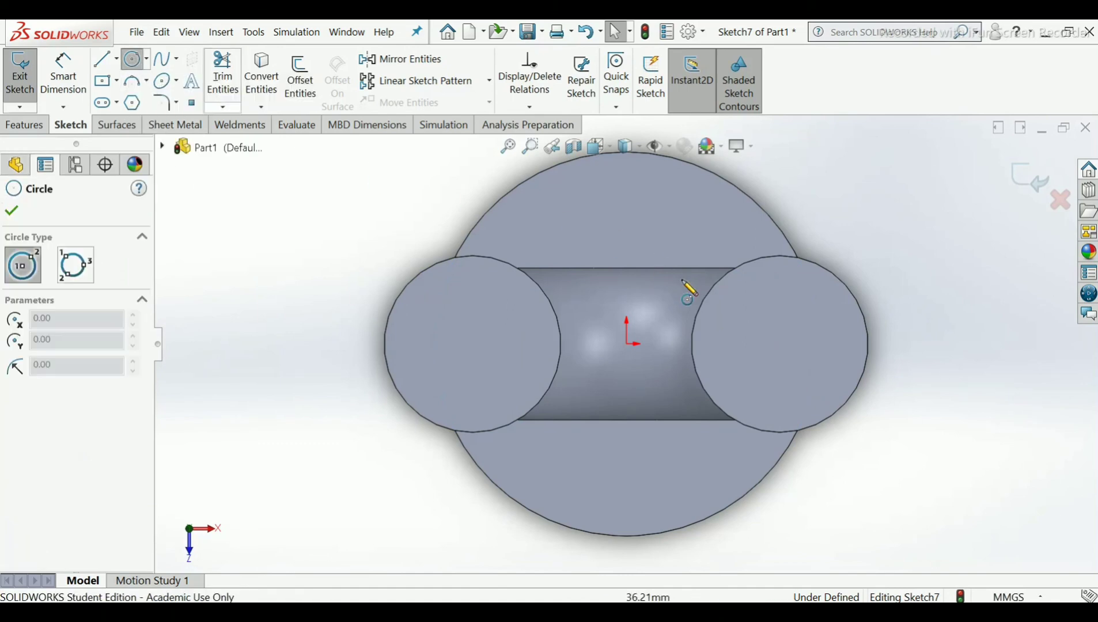
pyautogui.click(628, 344)
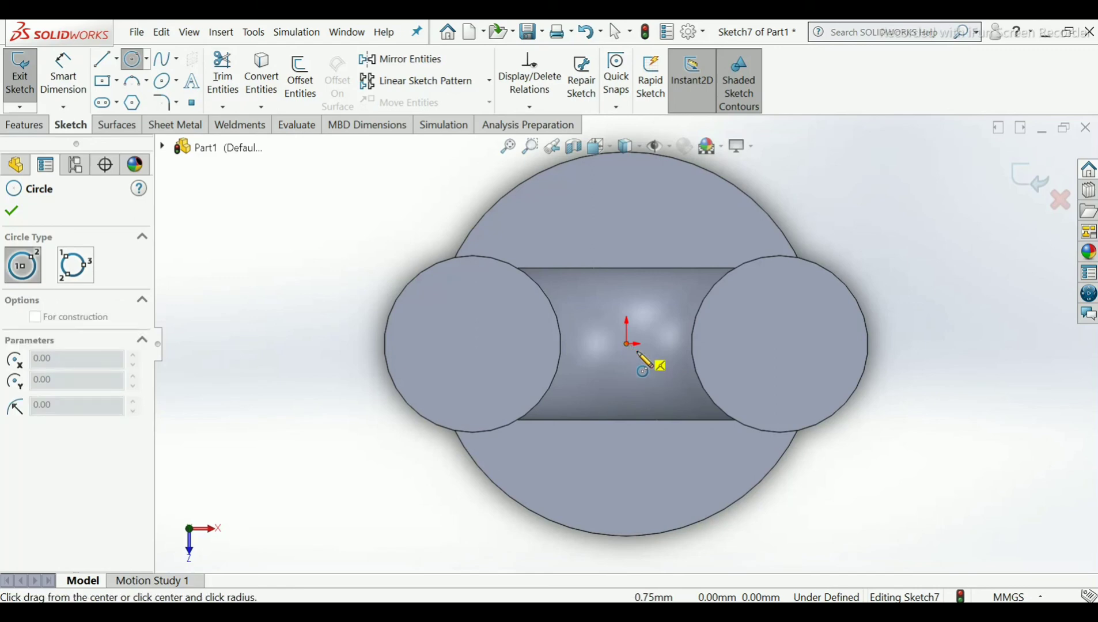
pyautogui.click(684, 462)
pyautogui.rightClick(685, 462)
pyautogui.click(691, 471)
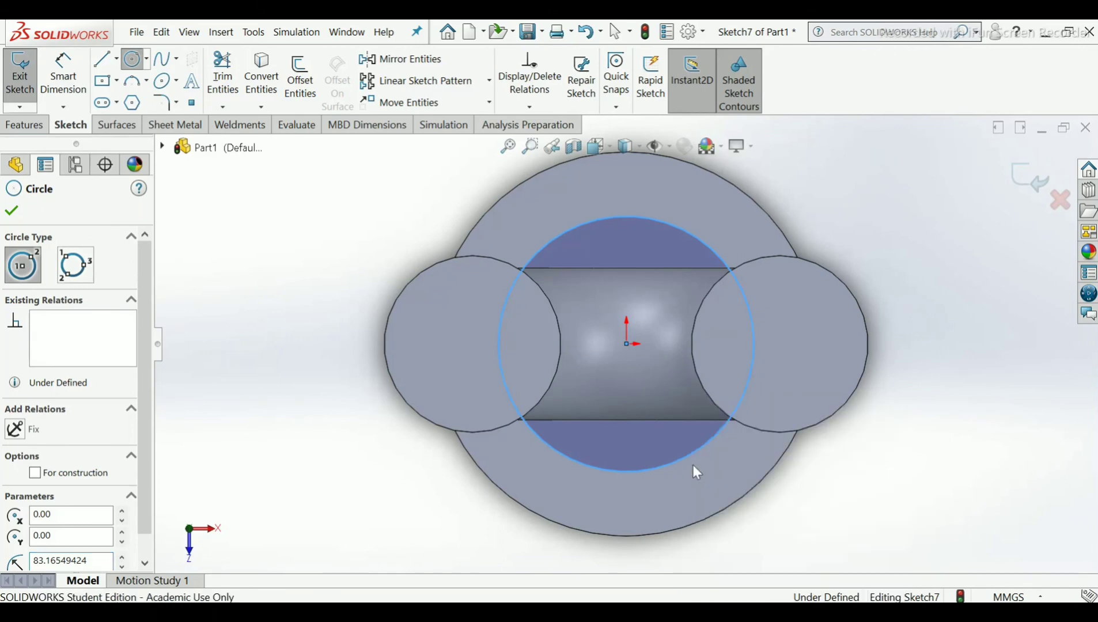
# Dimension the circle on the base disc with a 140 mm diameter and exit the sketch.
pyautogui.click(82, 90)
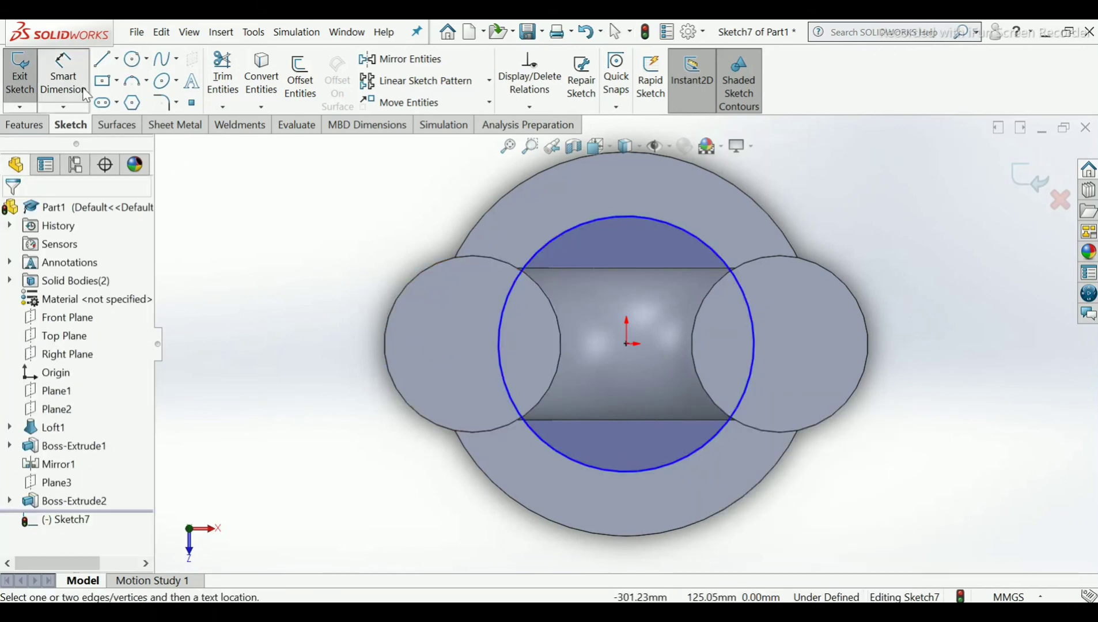
pyautogui.click(553, 452)
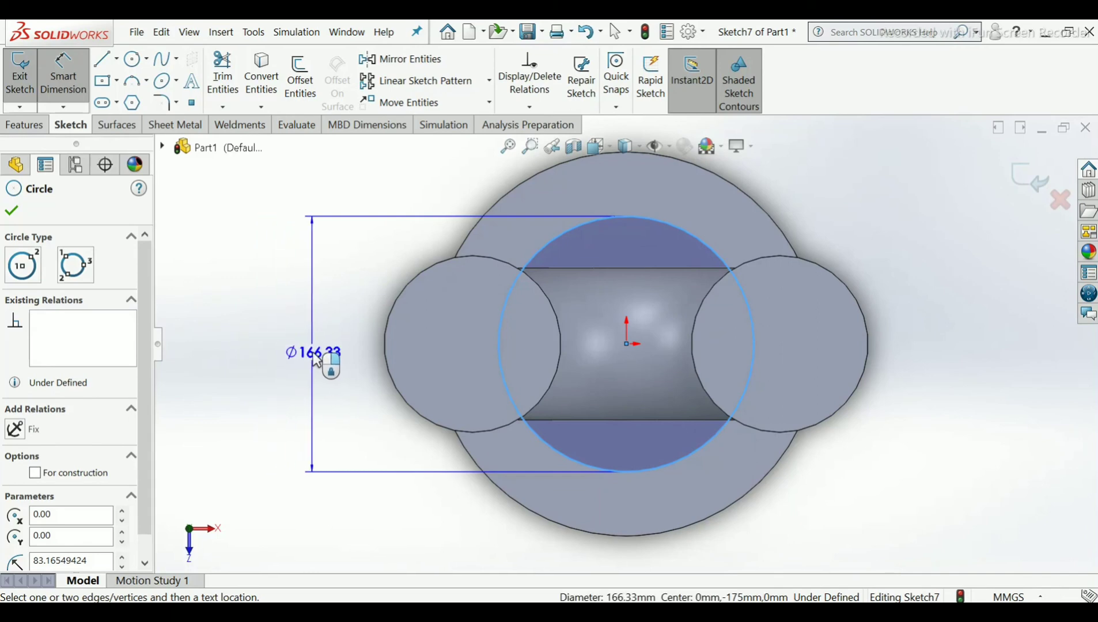
pyautogui.click(318, 356)
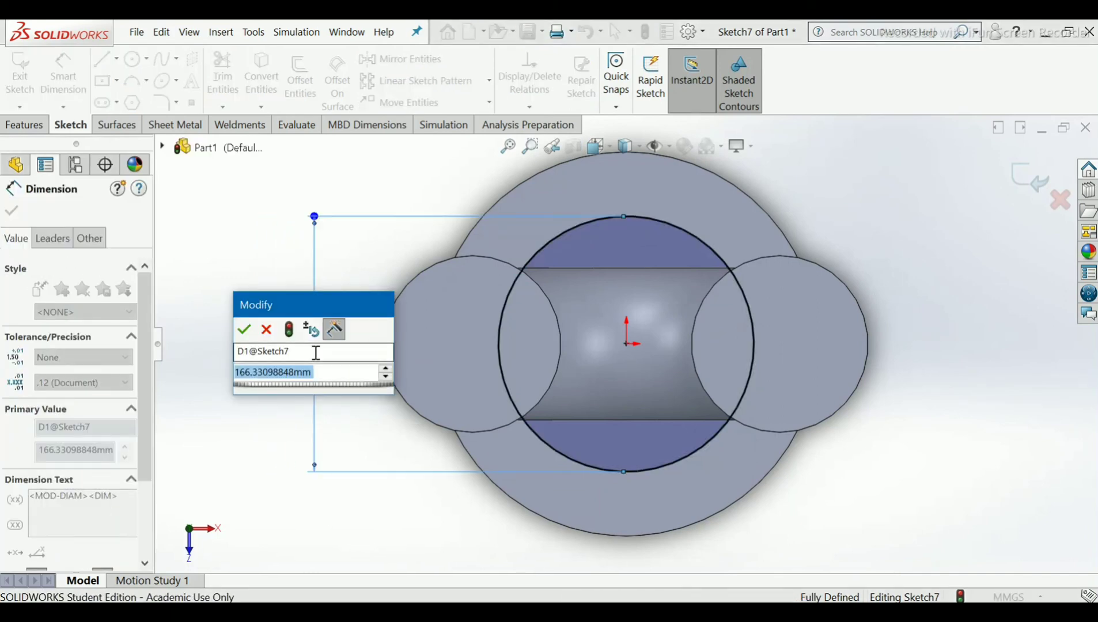
pyautogui.write('140')
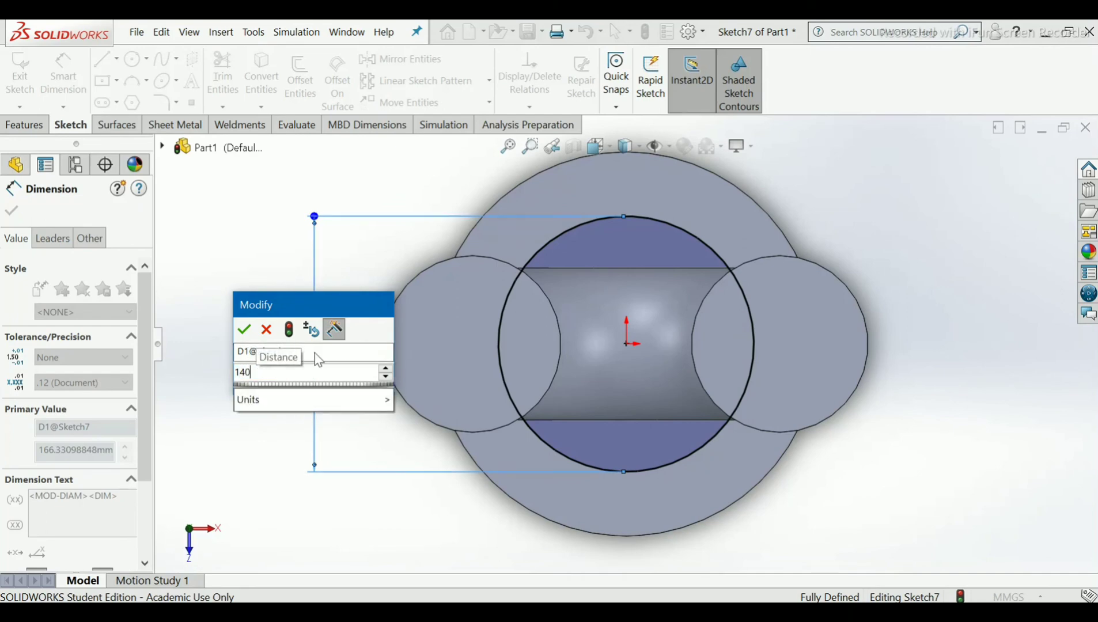
pyautogui.press('Return')
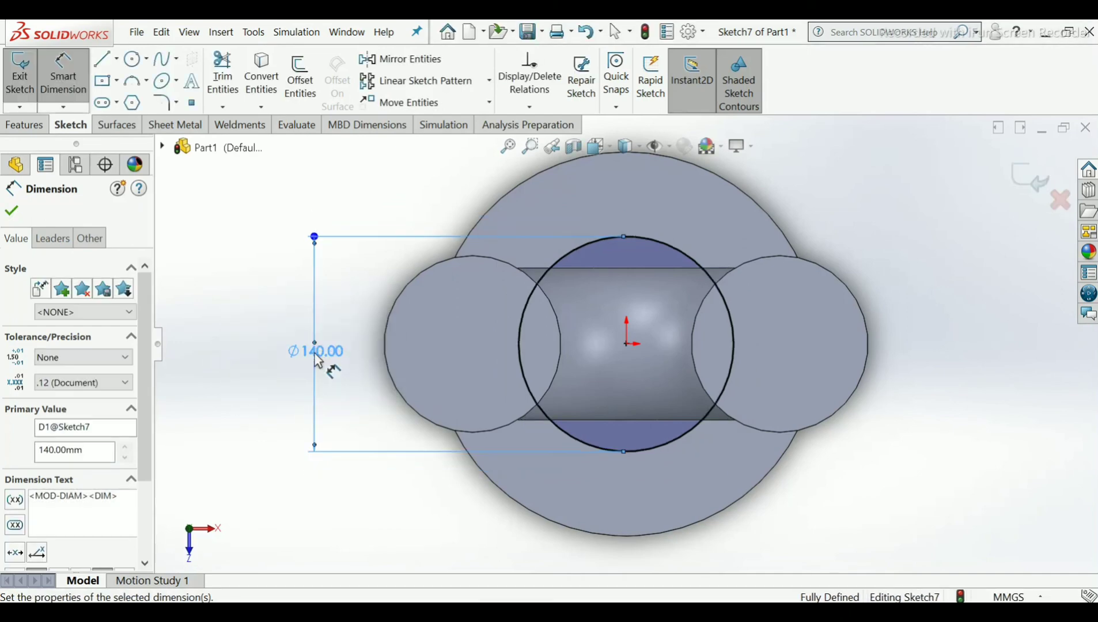
pyautogui.click(11, 213)
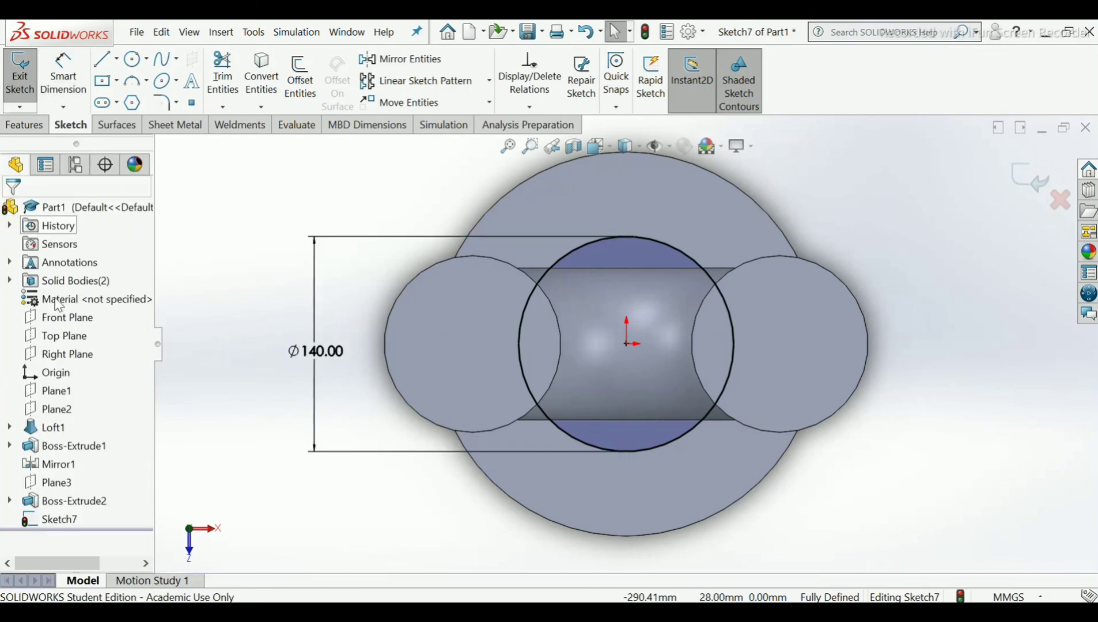
pyautogui.moveTo(780, 405); pyautogui.dragTo(872, 288, button='middle')
pyautogui.scroll(3, 808, 335)
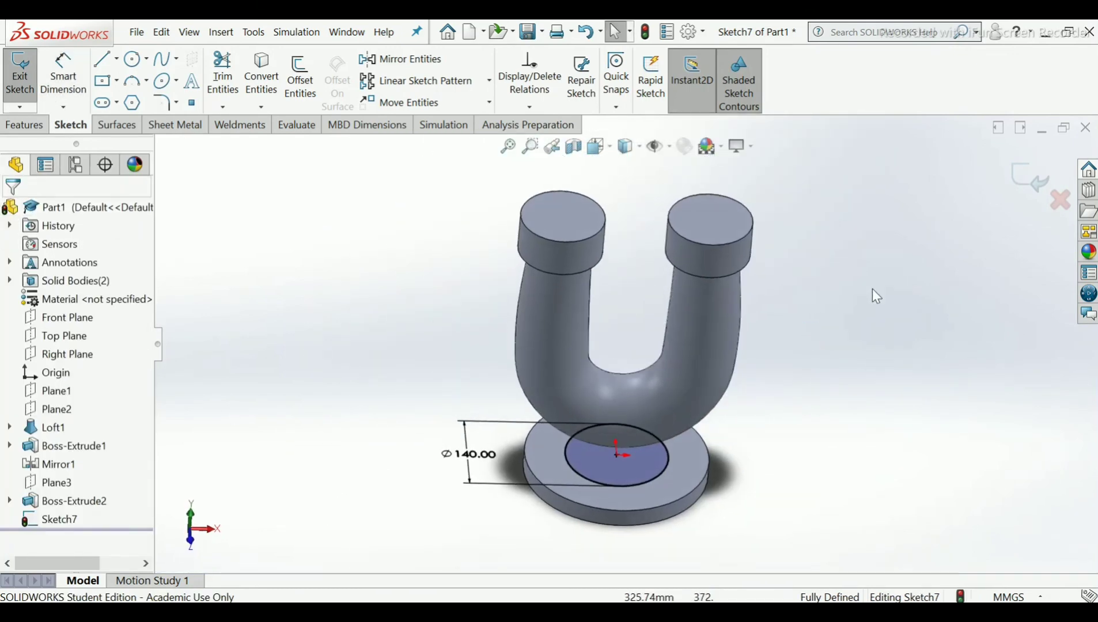
pyautogui.click(1033, 169)
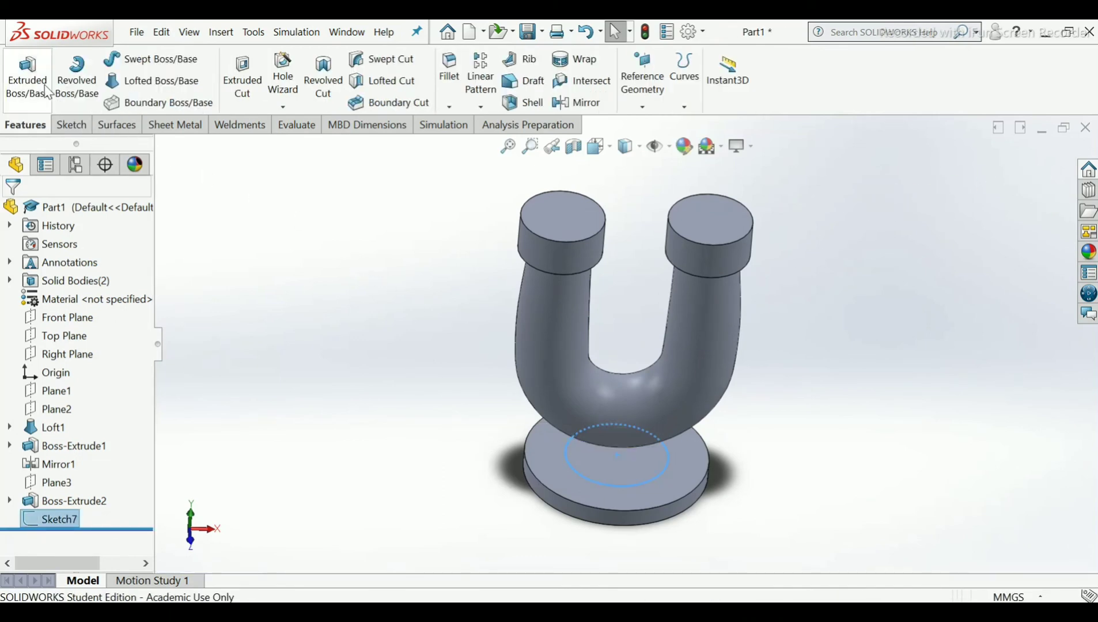
# Start a boss extrusion of the 140 mm circle toward the U-shaped body with the Up To Next end condition.
pyautogui.click(43, 87)
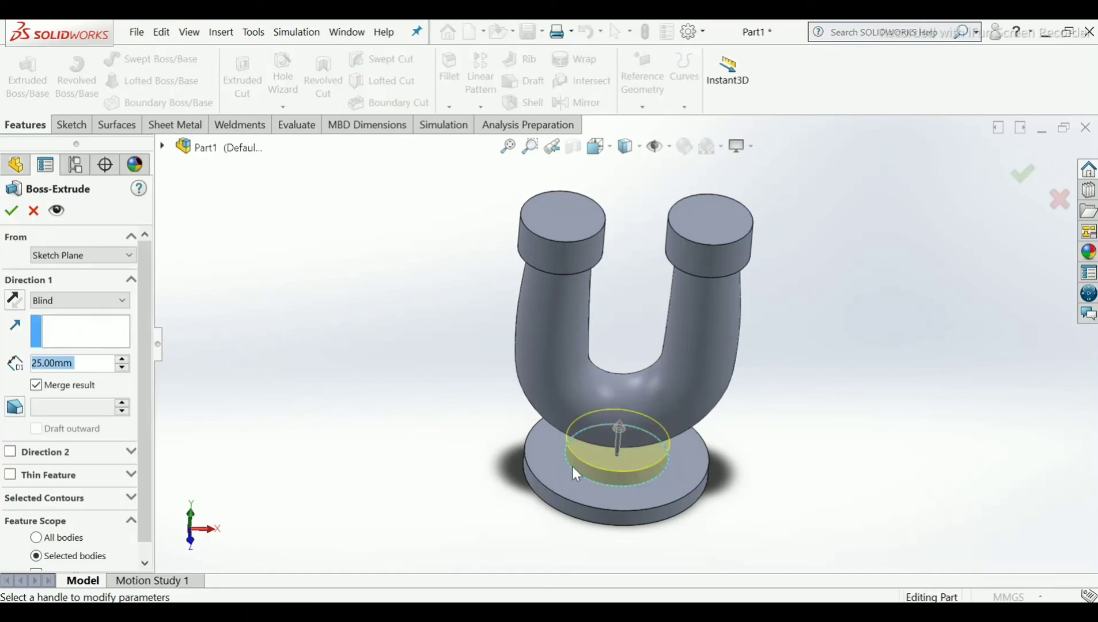
pyautogui.moveTo(573, 474); pyautogui.dragTo(568, 373, button='middle')
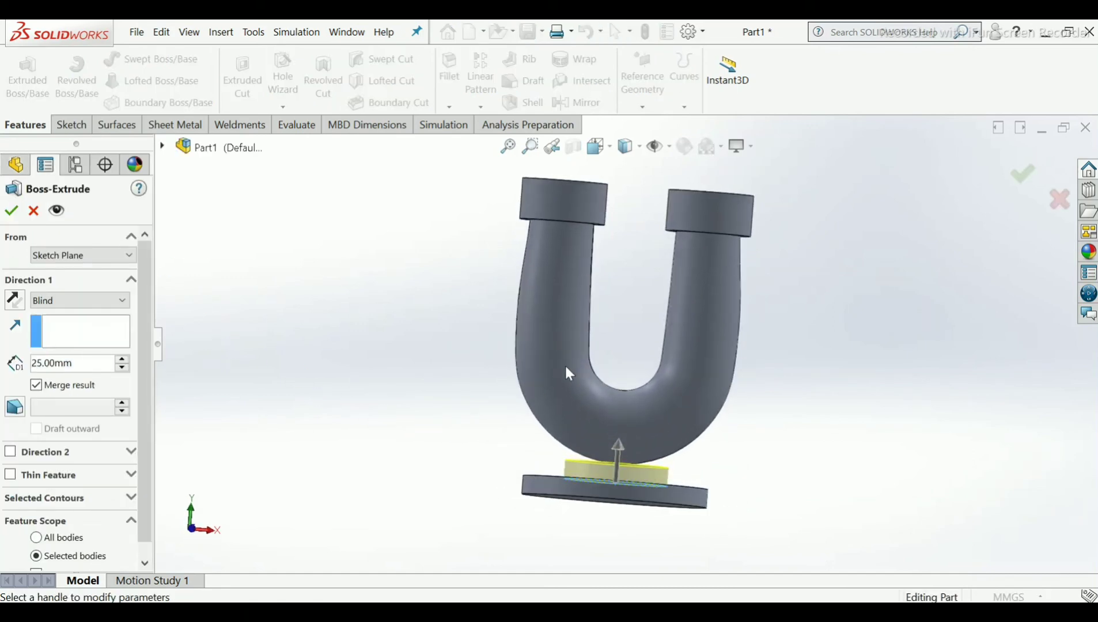
pyautogui.click(105, 301)
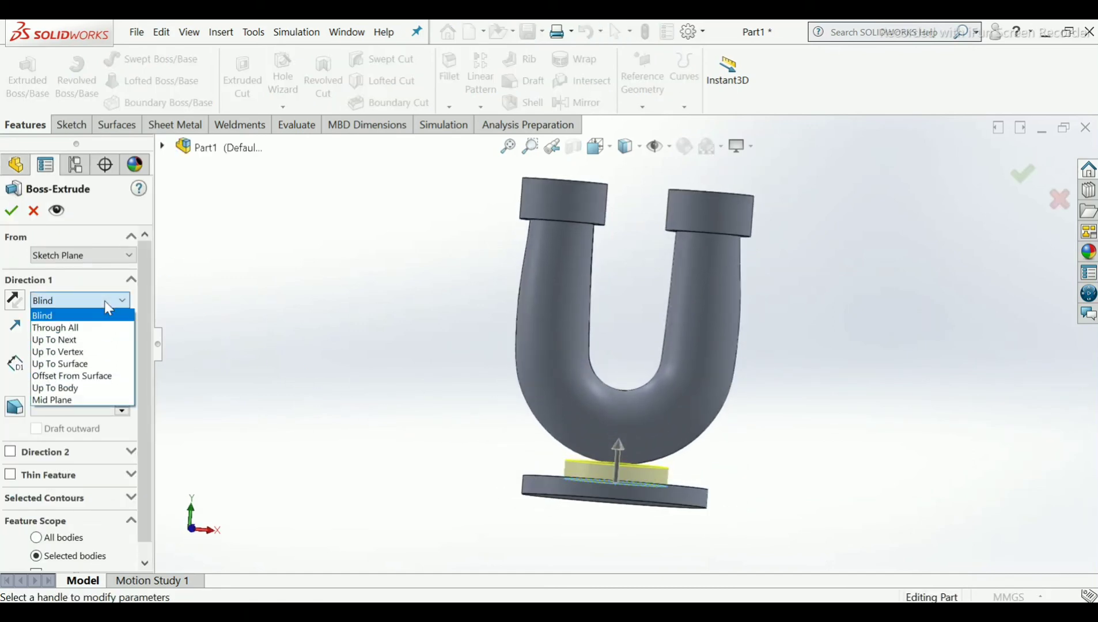
pyautogui.click(82, 340)
pyautogui.moveTo(268, 410); pyautogui.dragTo(284, 456, button='middle')
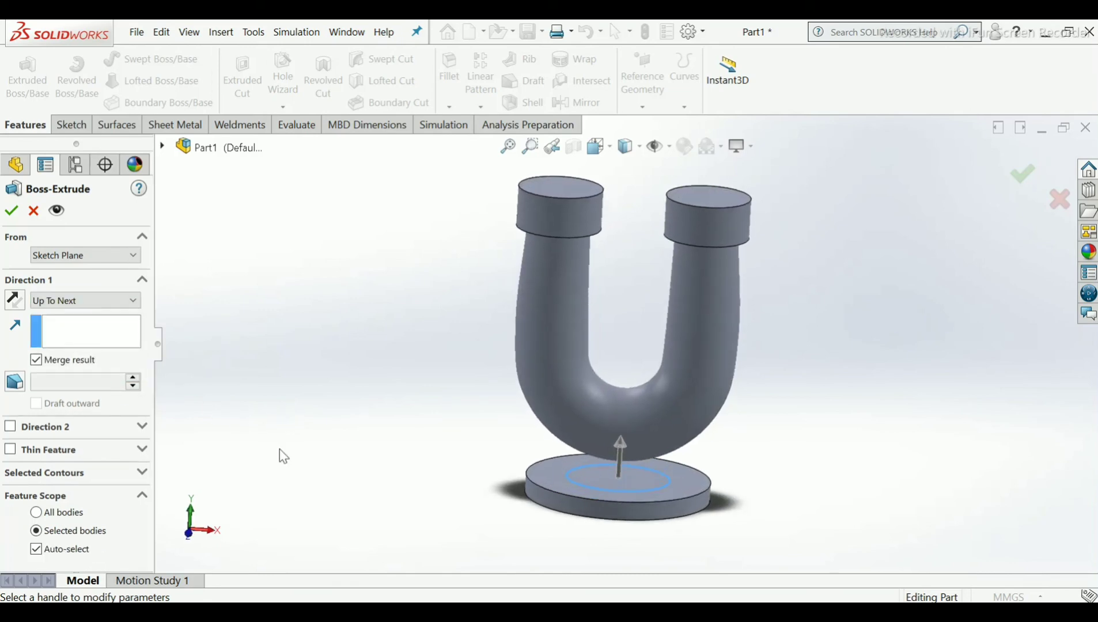
# Add a 17° inward draft to the neck extrusion and complete the feature.
pyautogui.click(16, 386)
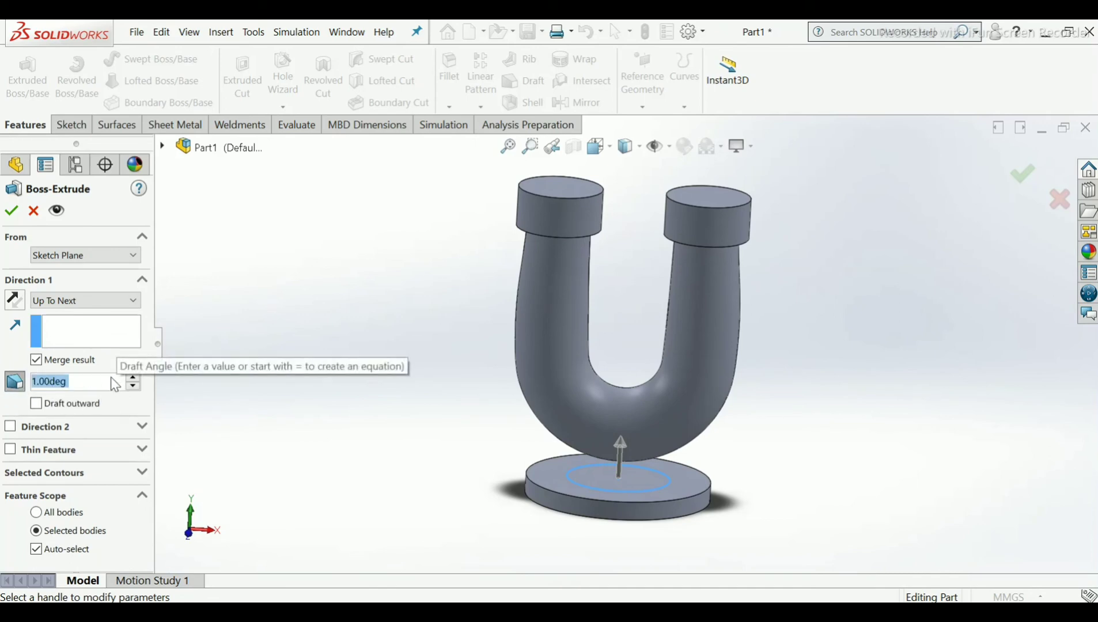
pyautogui.write('17')
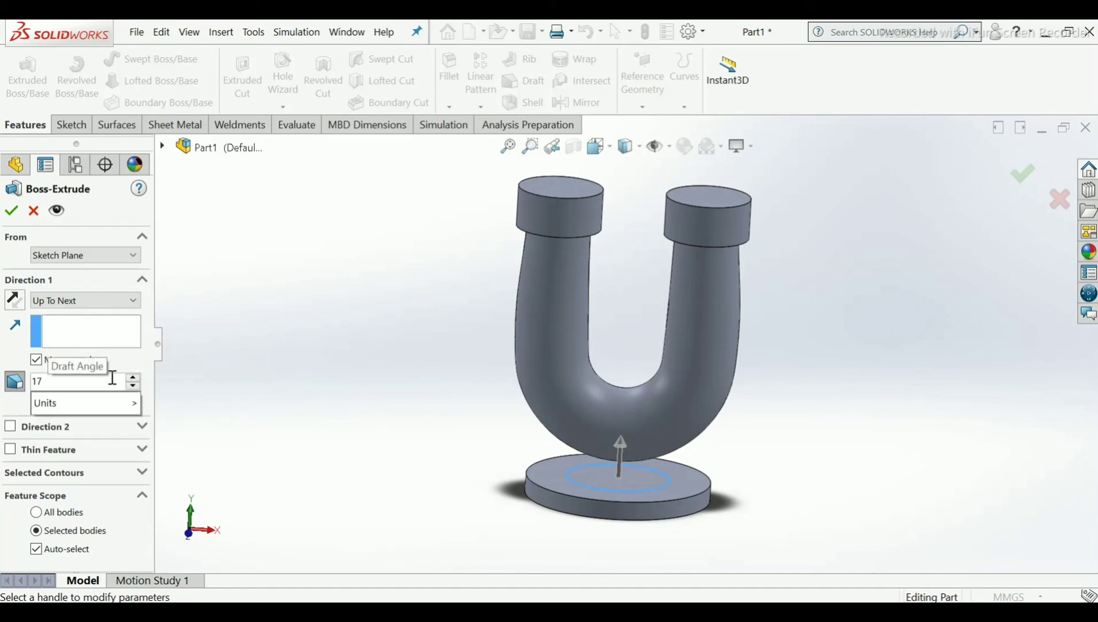
pyautogui.press('Return')
pyautogui.scroll(3, 634, 470)
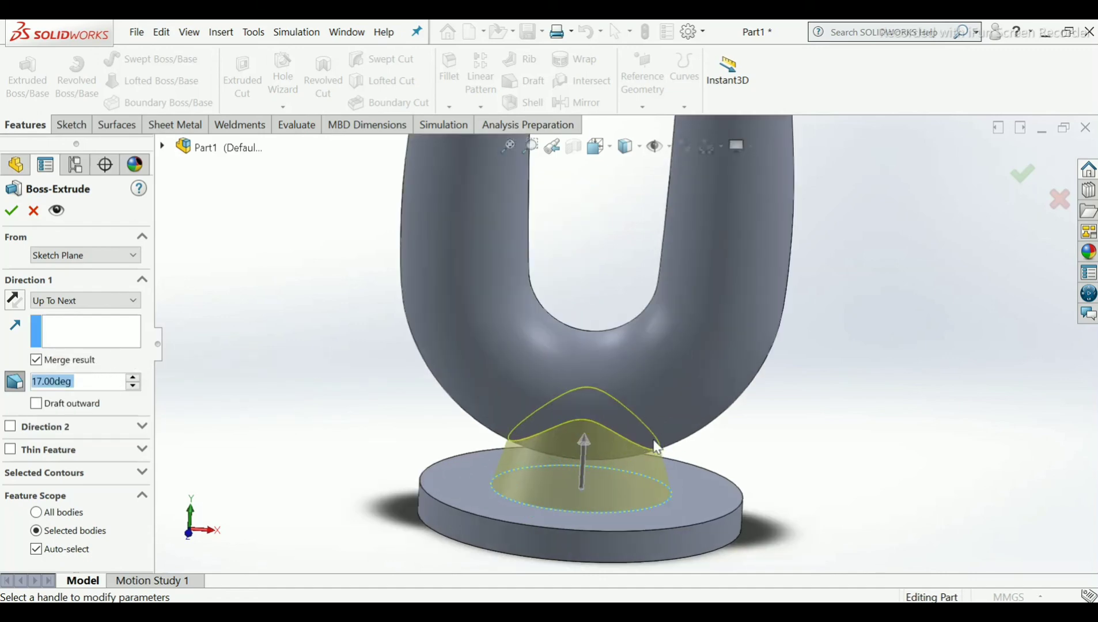
pyautogui.moveTo(634, 469); pyautogui.dragTo(597, 356, button='middle')
pyautogui.scroll(2, 657, 340)
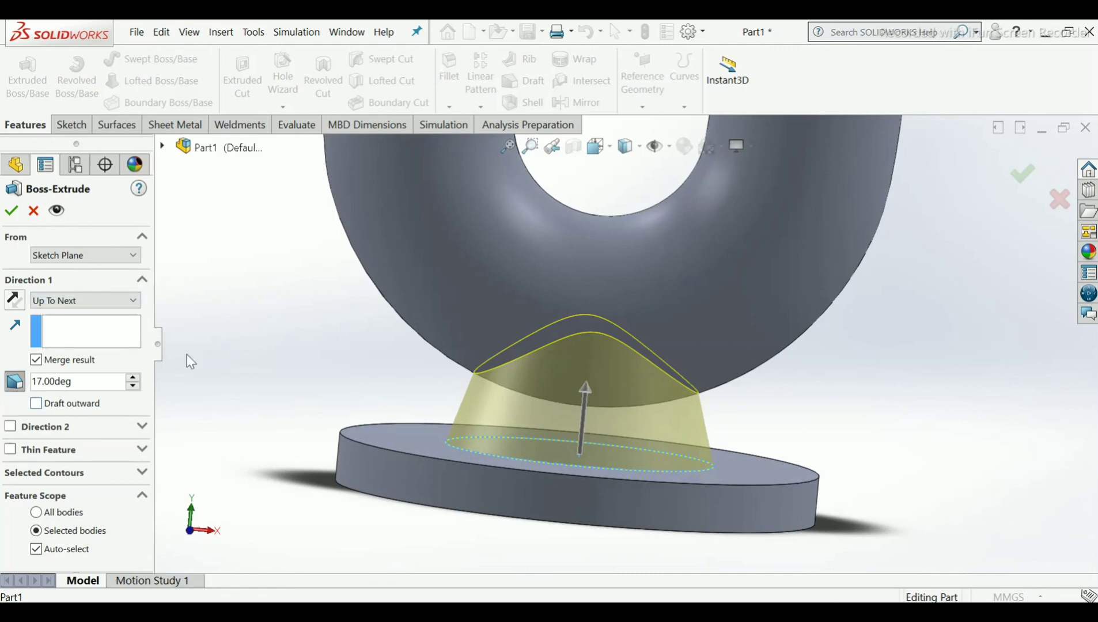
pyautogui.click(14, 217)
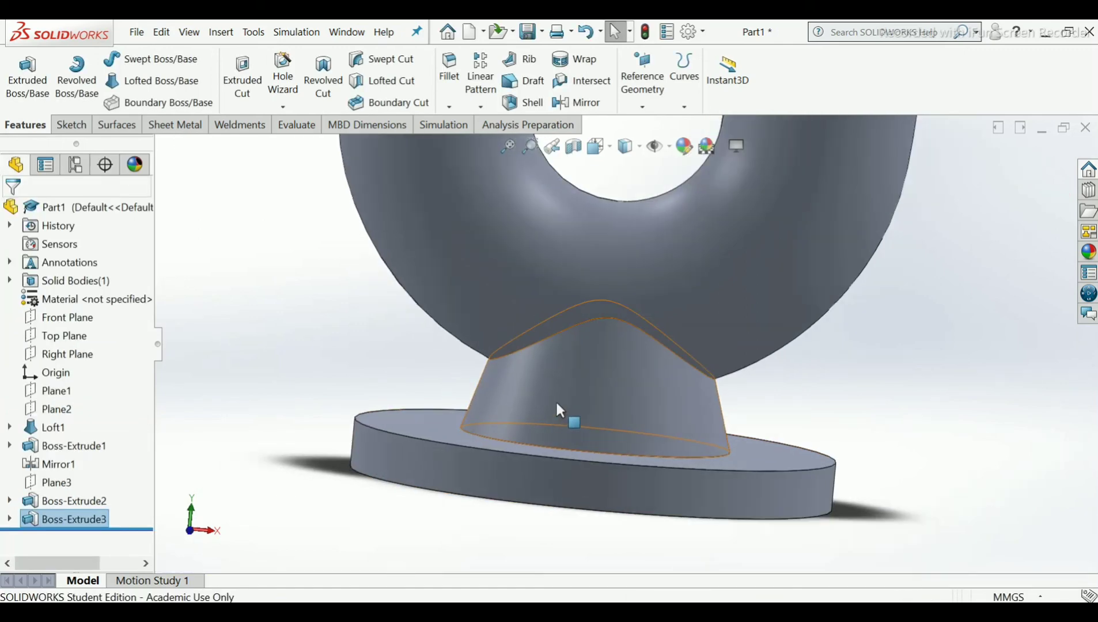
pyautogui.moveTo(556, 410); pyautogui.dragTo(628, 352, button='middle')
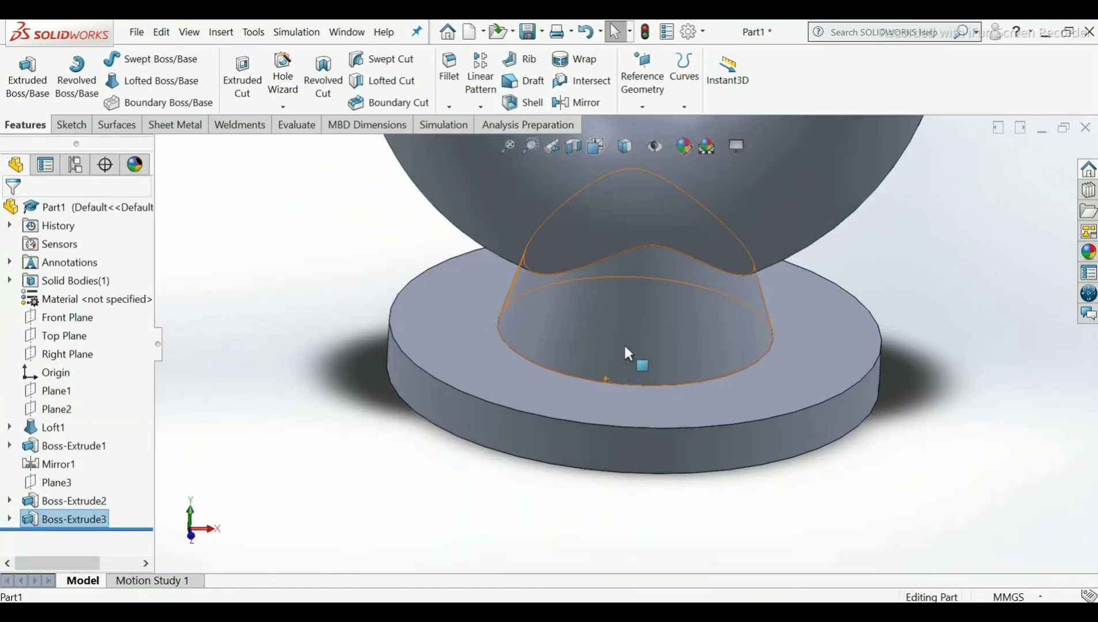
pyautogui.scroll(8, 627, 337)
pyautogui.moveTo(635, 307); pyautogui.dragTo(631, 287, button='middle')
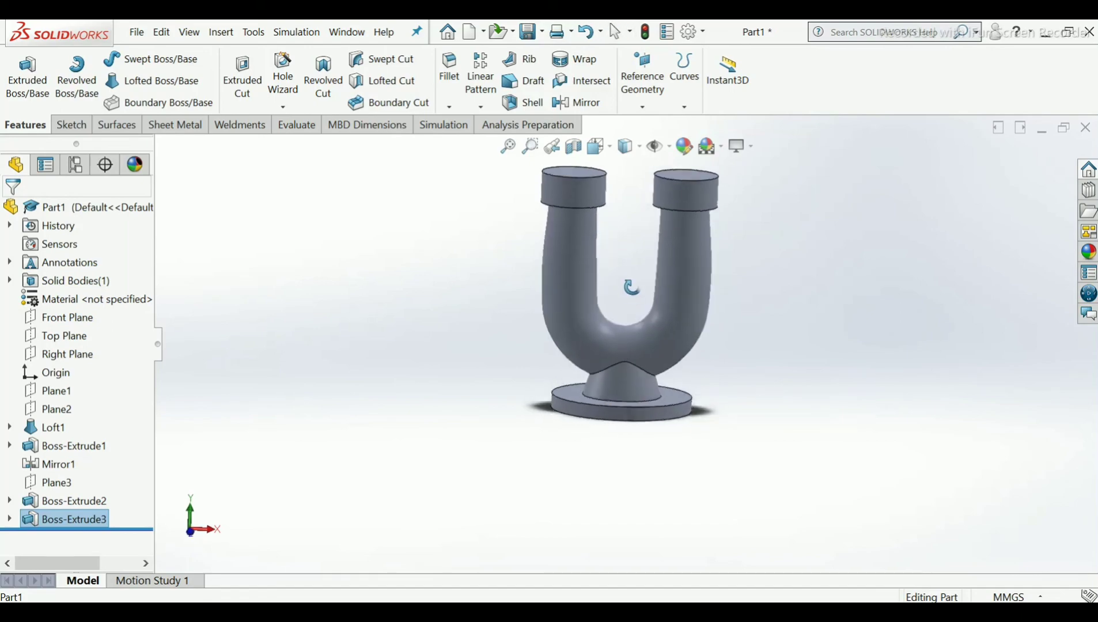
pyautogui.scroll(-6, 616, 358)
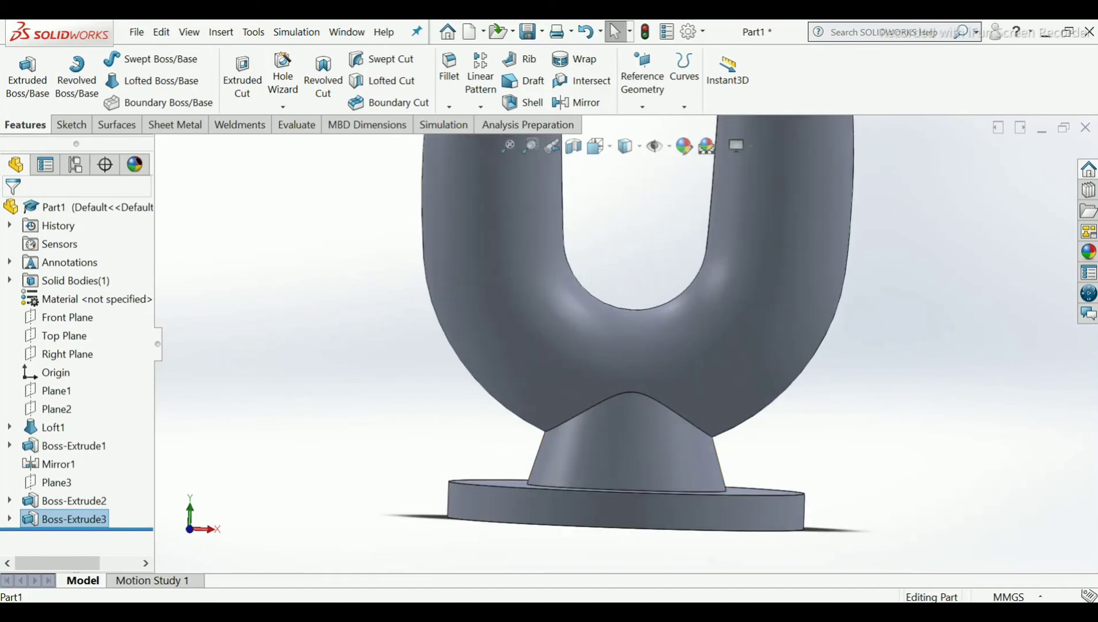
# Check the PDF drawing and sketch a circle about 145 mm in diameter, centered on the origin, on the base disc's underside.
pyautogui.hotkey('alt', 'Tab')
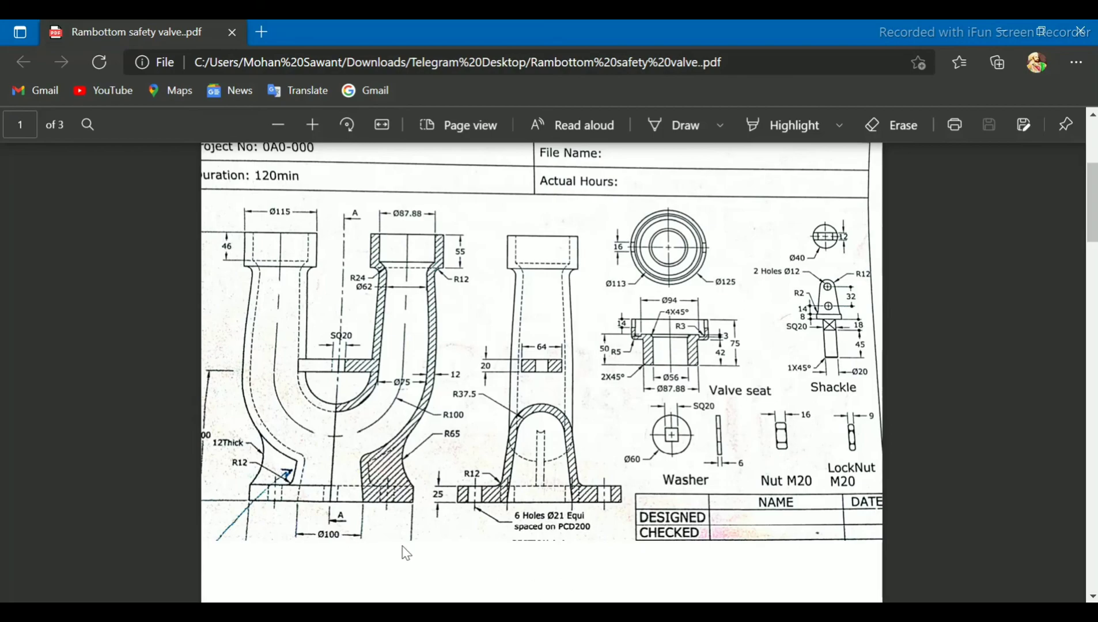
pyautogui.hotkey('alt', 'Tab')
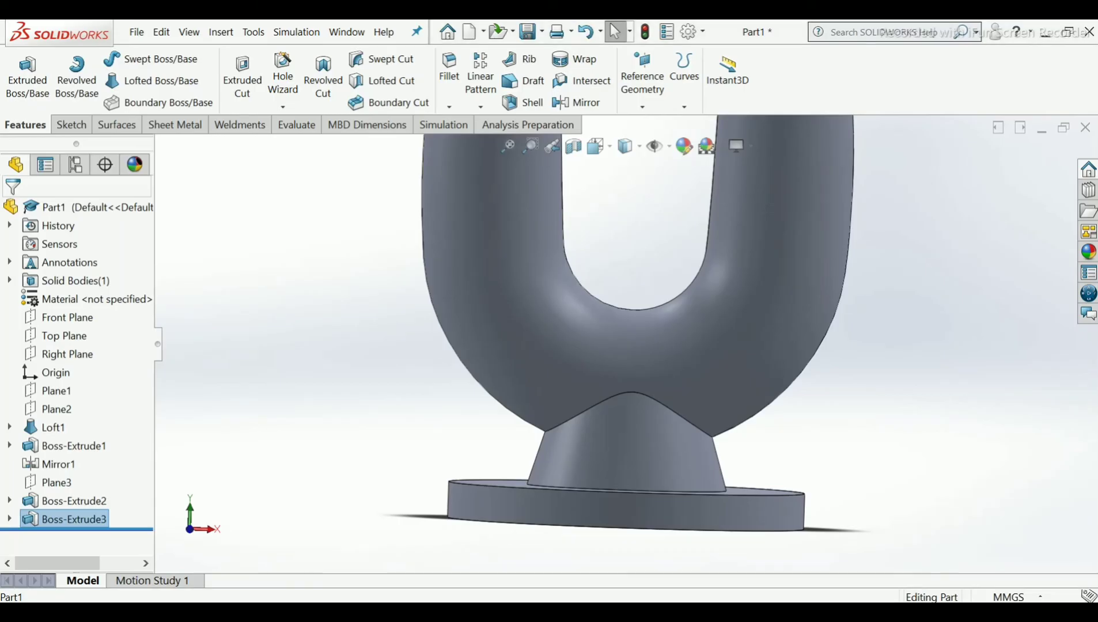
pyautogui.moveTo(710, 375); pyautogui.dragTo(630, 268, button='middle')
pyautogui.scroll(3, 638, 459)
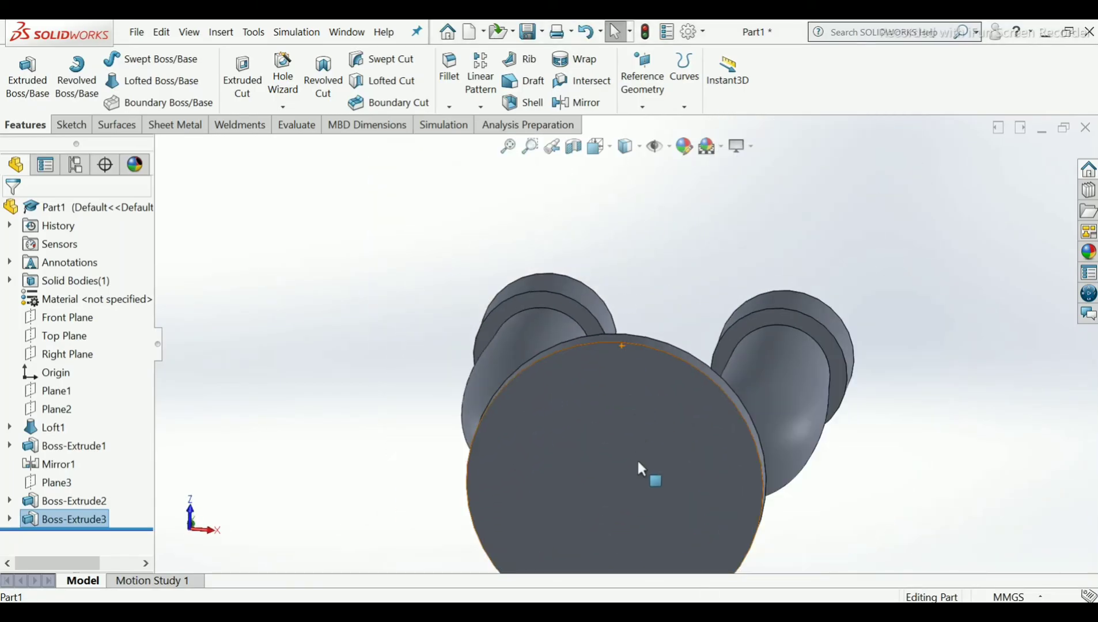
pyautogui.scroll(2, 636, 440)
pyautogui.click(628, 437)
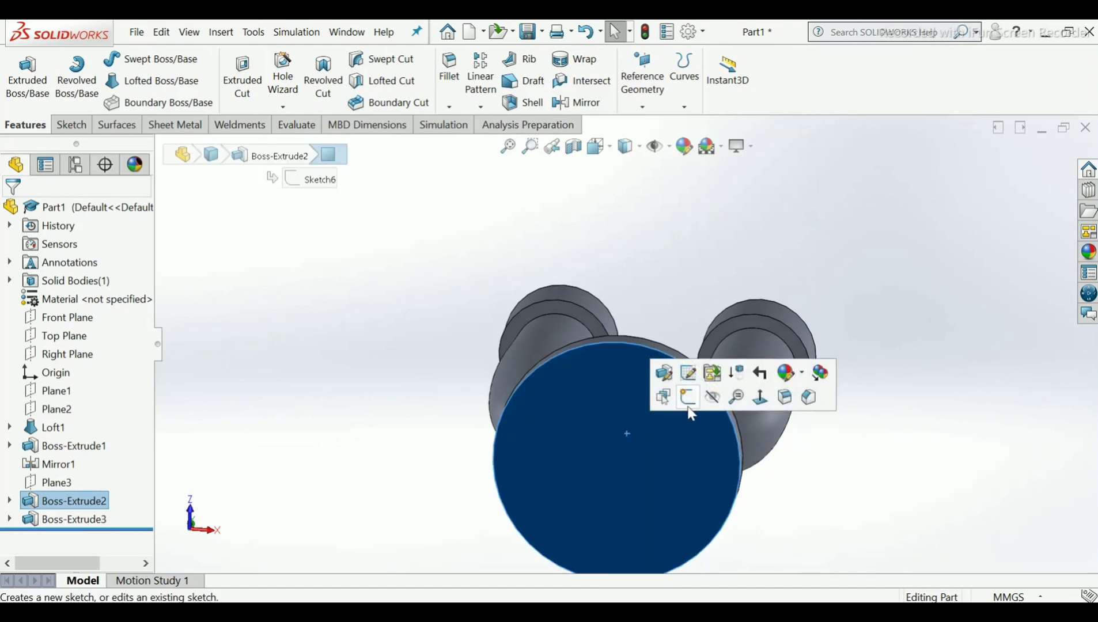
pyautogui.click(688, 405)
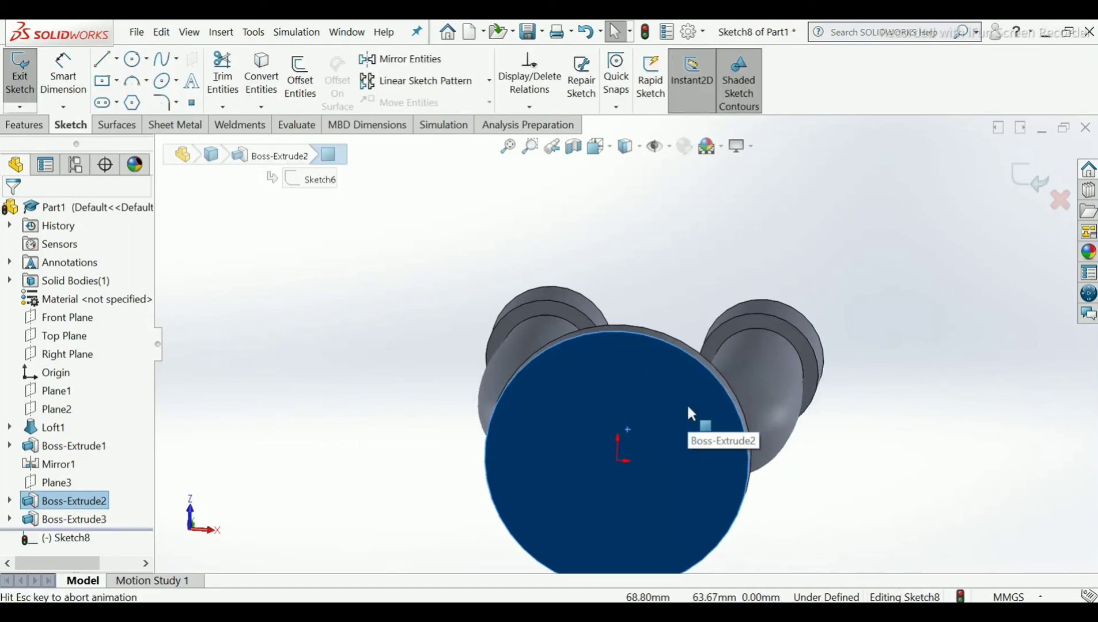
pyautogui.click(323, 252)
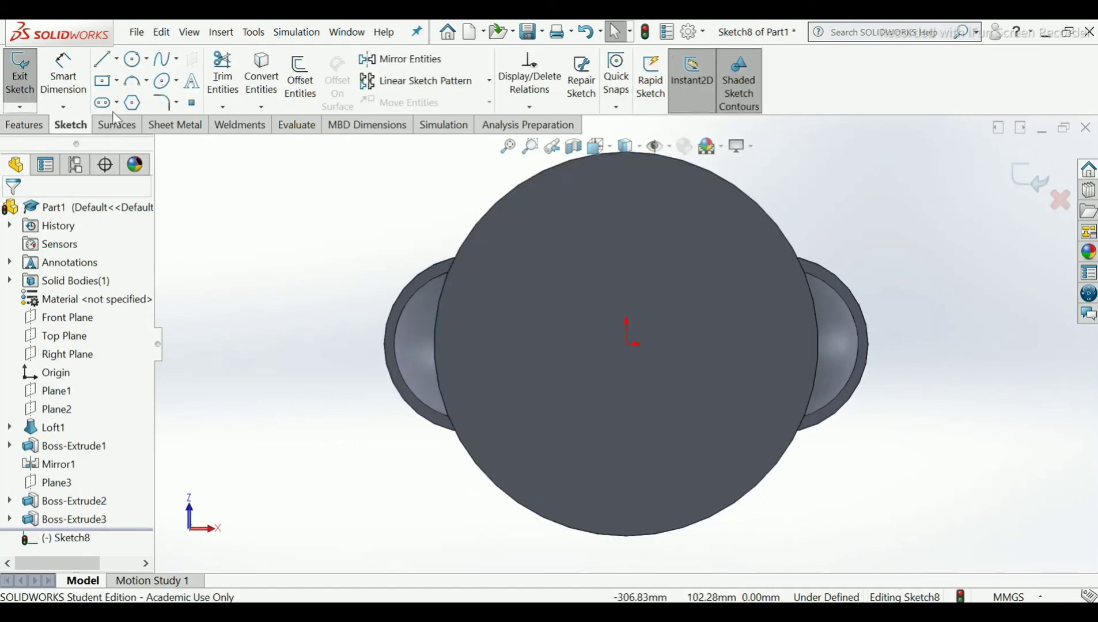
pyautogui.click(141, 62)
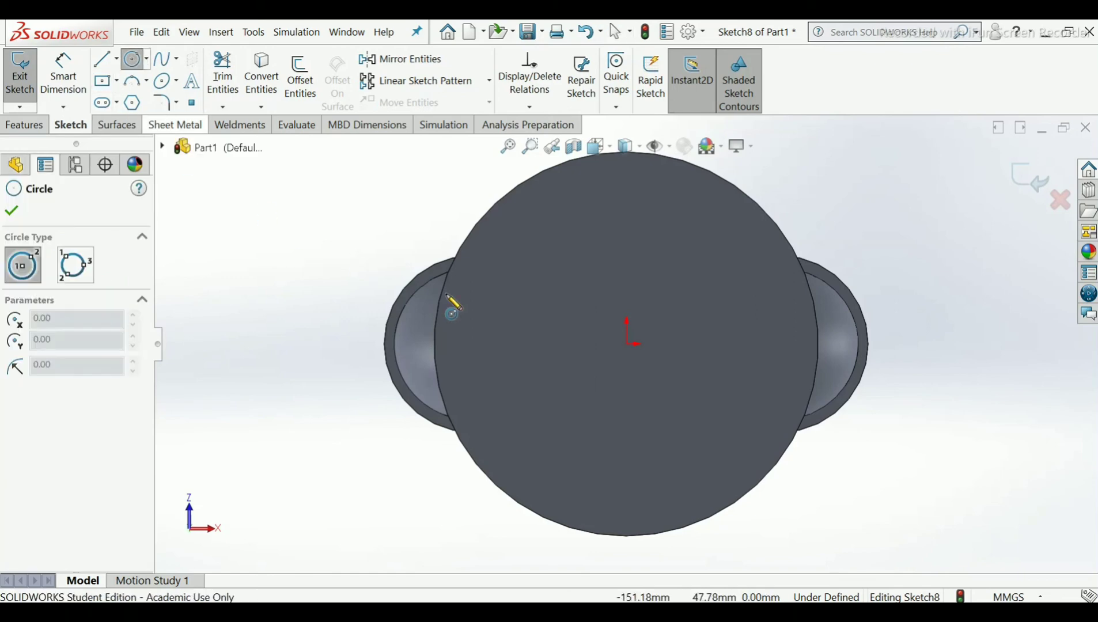
pyautogui.click(627, 344)
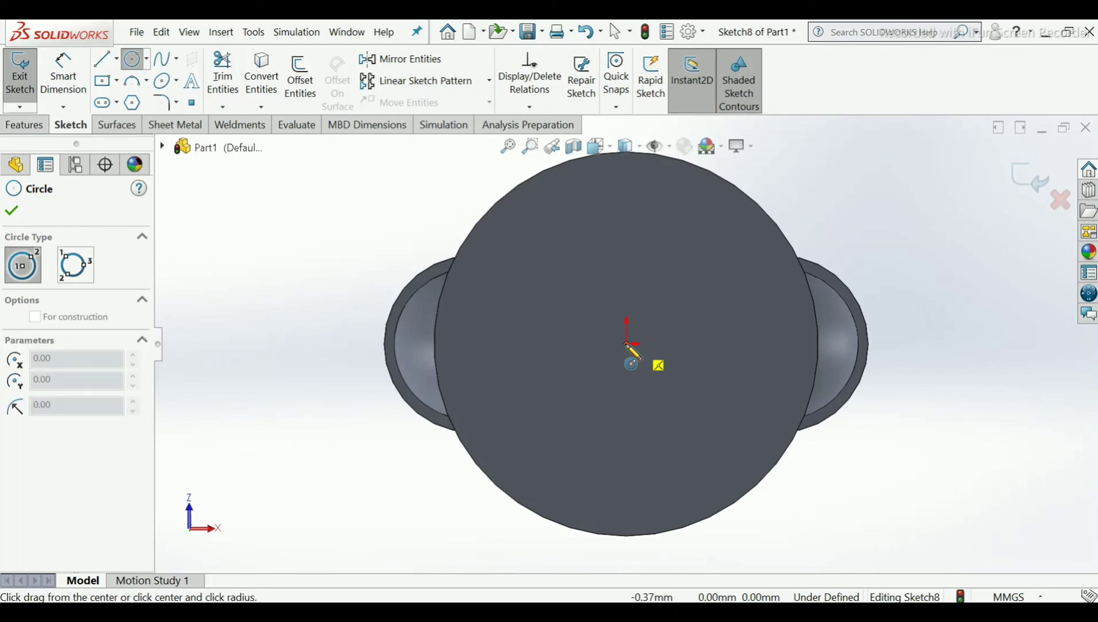
pyautogui.click(713, 439)
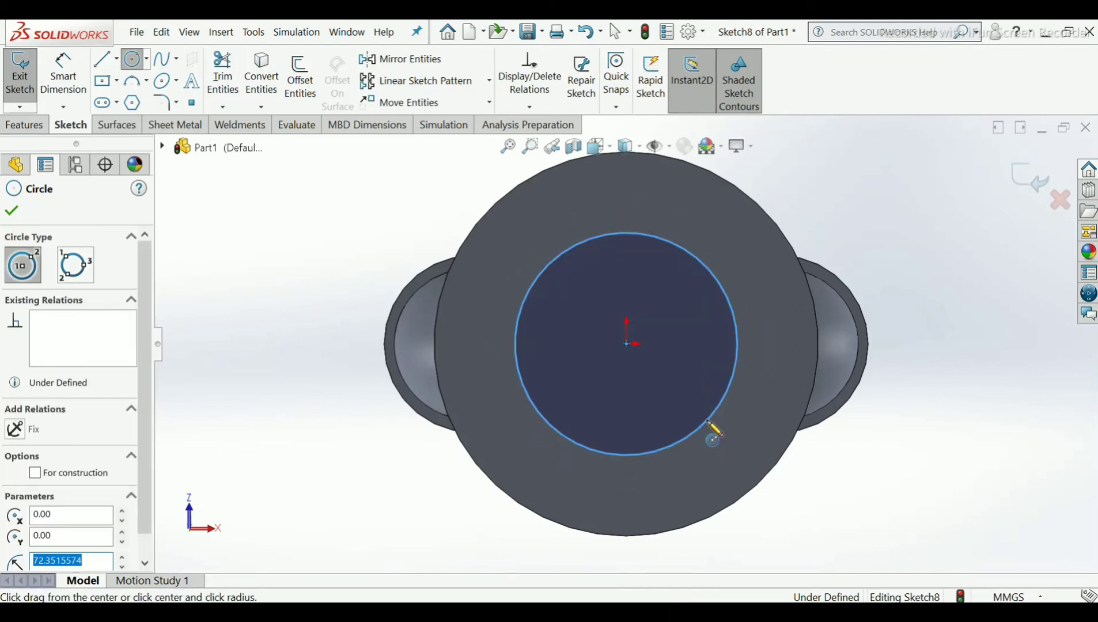
pyautogui.rightClick(709, 424)
pyautogui.click(735, 434)
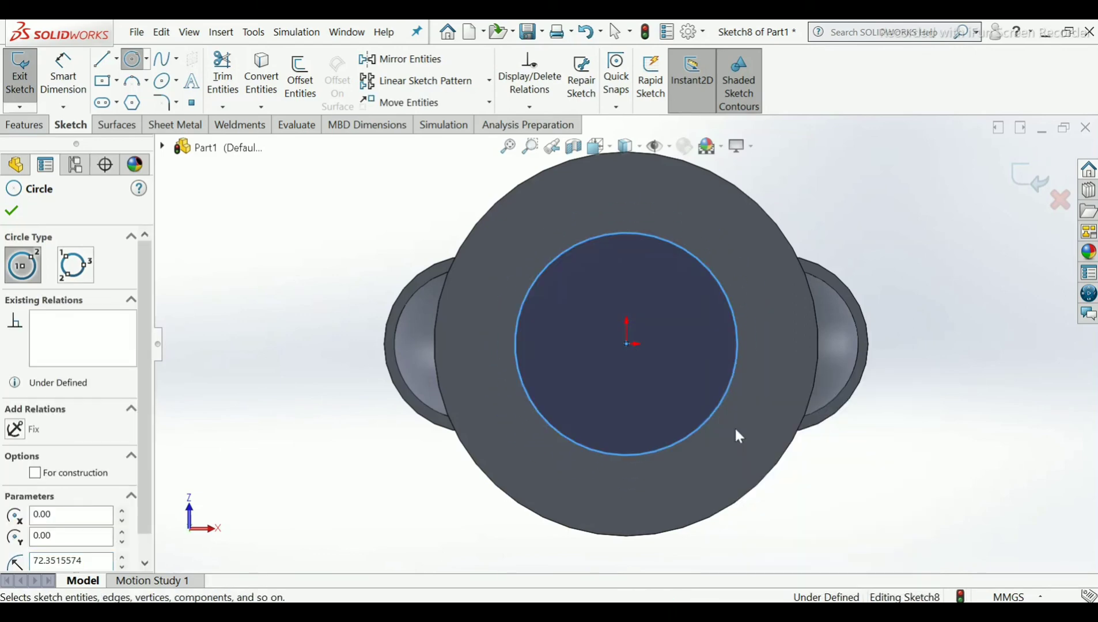
# Dimension the circle on the disc's underside with a 100 mm diameter and exit the sketch.
pyautogui.click(65, 78)
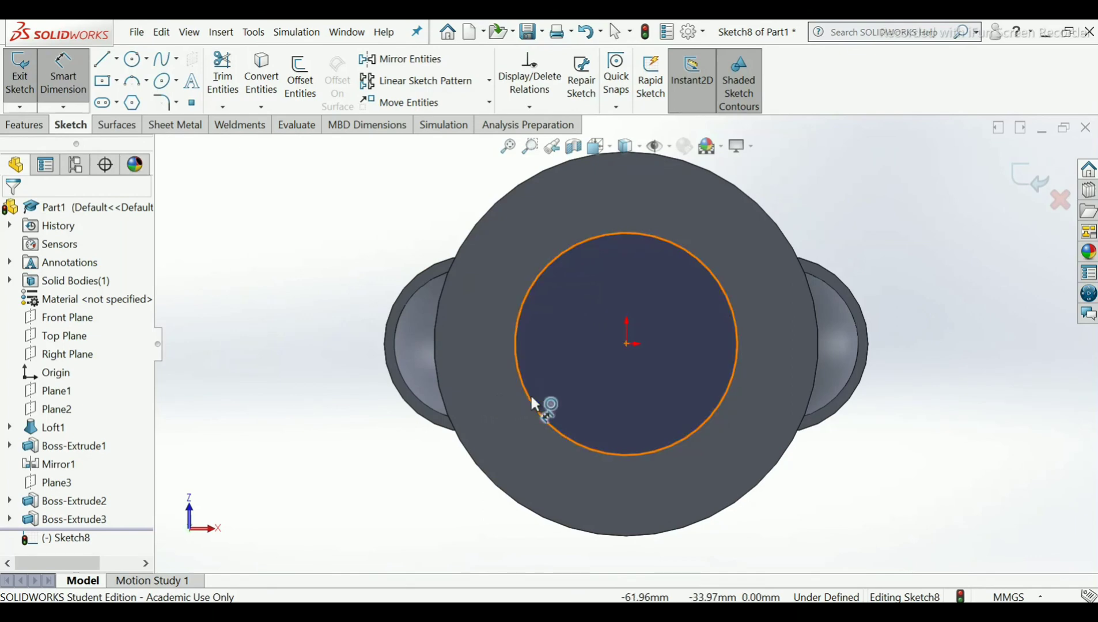
pyautogui.click(586, 396)
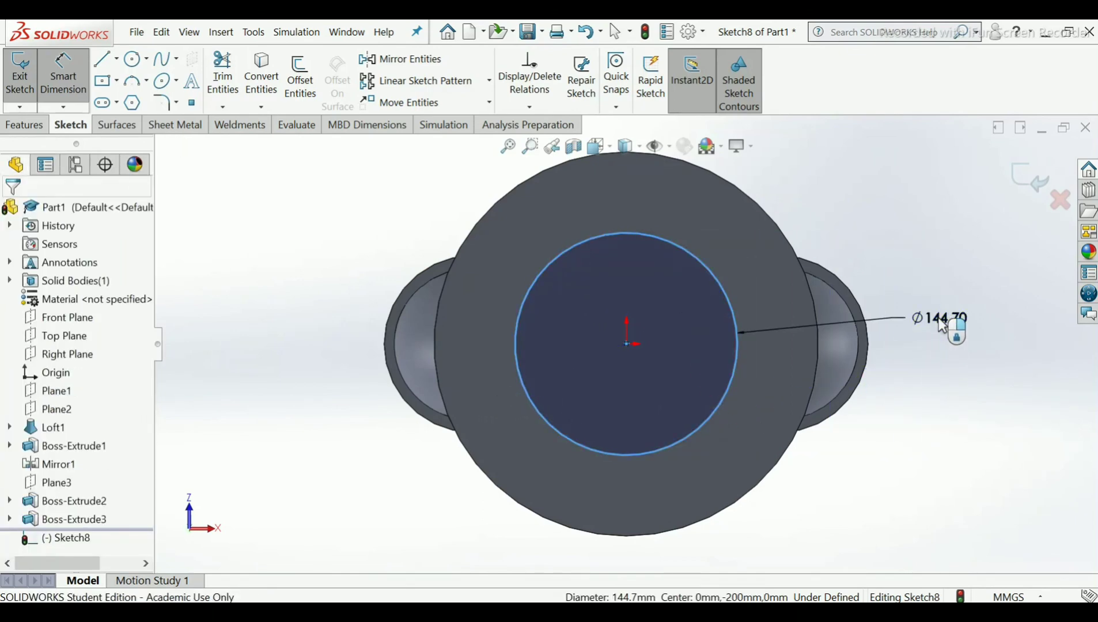
pyautogui.click(943, 325)
pyautogui.write('1')
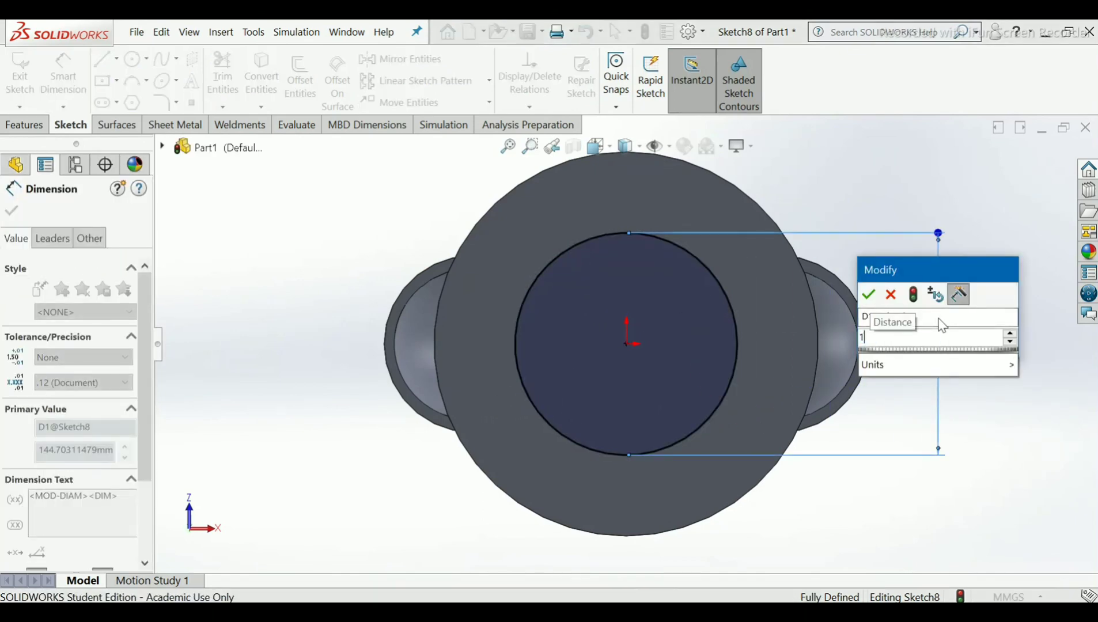
pyautogui.write('00')
pyautogui.press('Return')
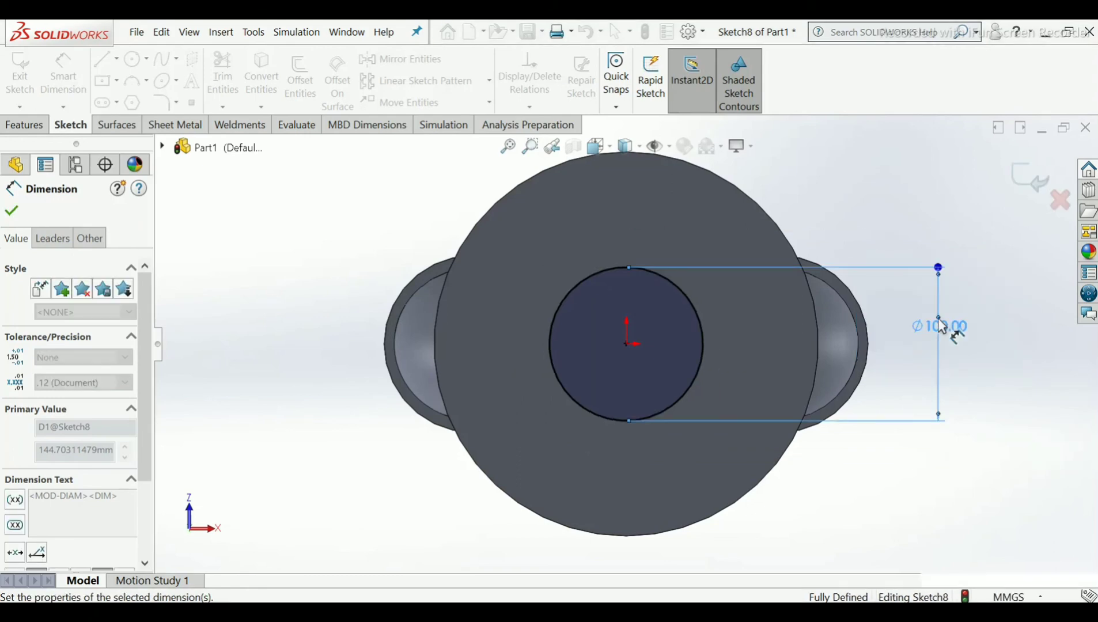
pyautogui.click(12, 211)
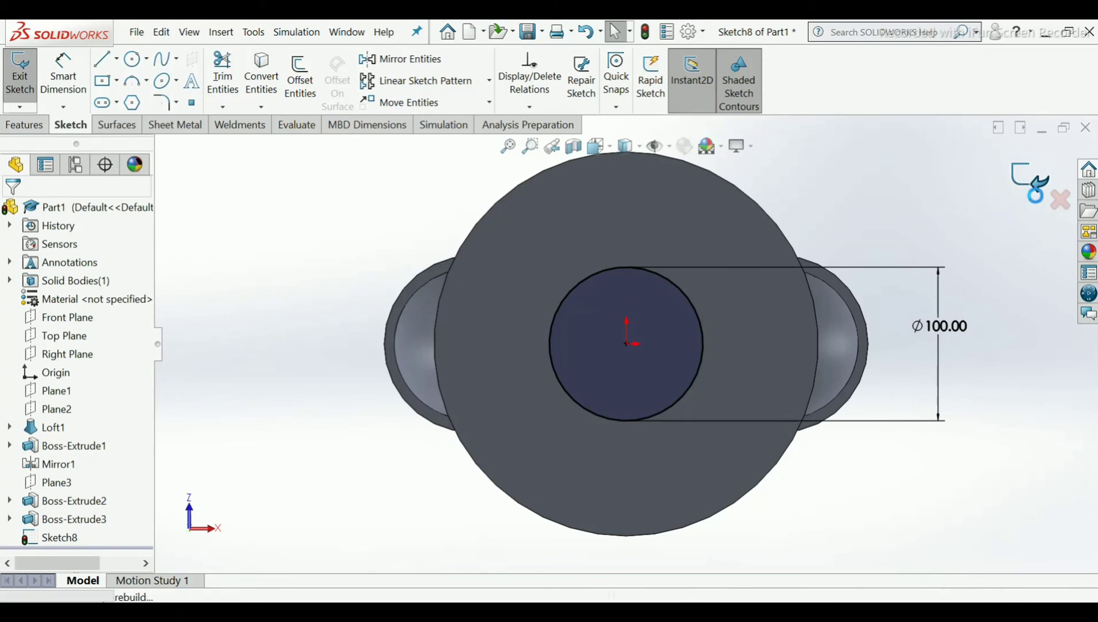
pyautogui.click(1025, 178)
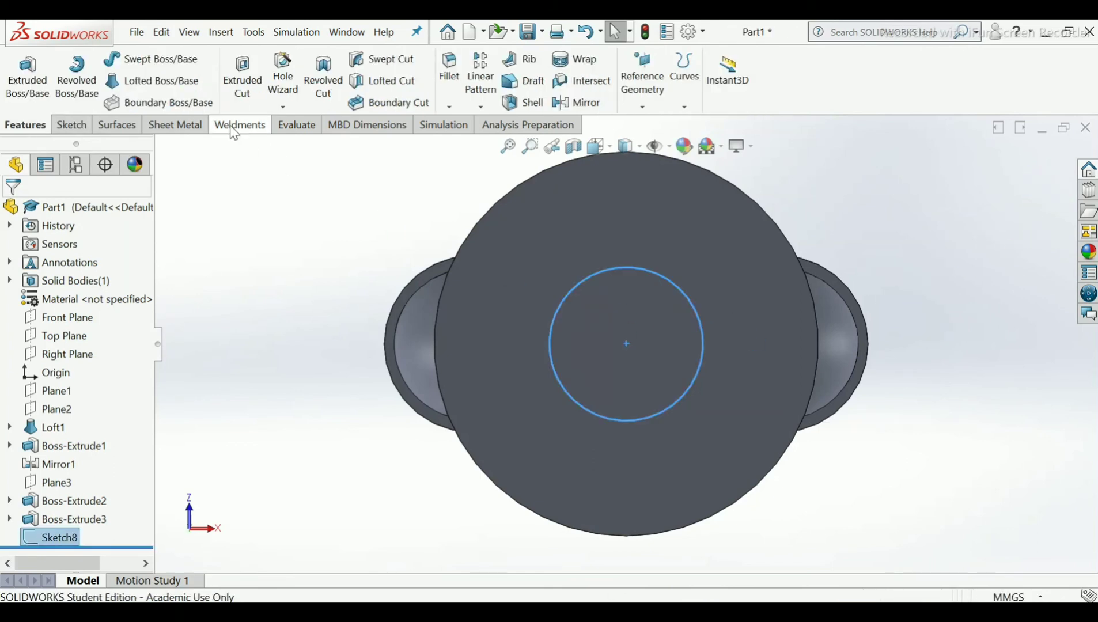
# Start an extruded cut of the 100 mm circle up through the base disc.
pyautogui.click(251, 97)
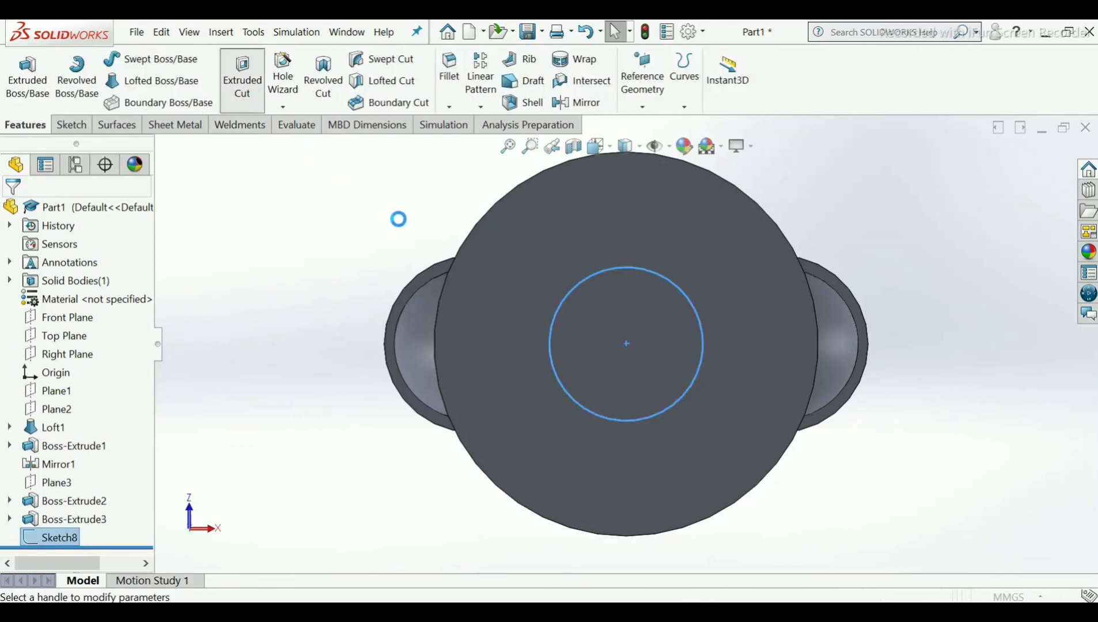
pyautogui.moveTo(728, 250); pyautogui.dragTo(728, 428, button='middle')
pyautogui.scroll(5, 599, 407)
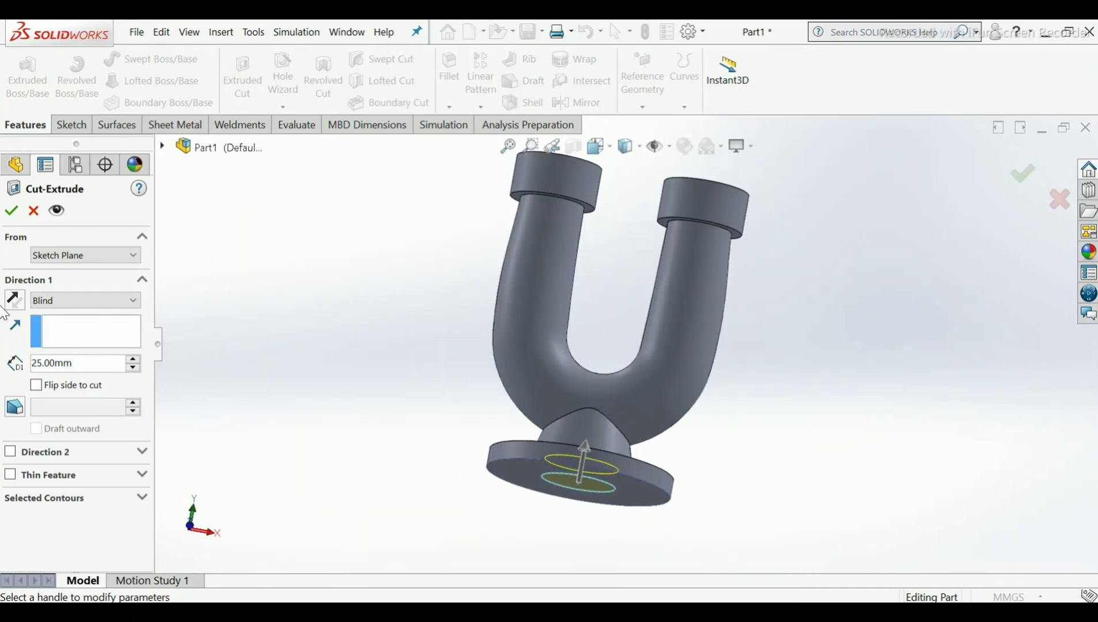
# Try the Up To Next end condition for the cut and revert it to Blind.
pyautogui.click(79, 311)
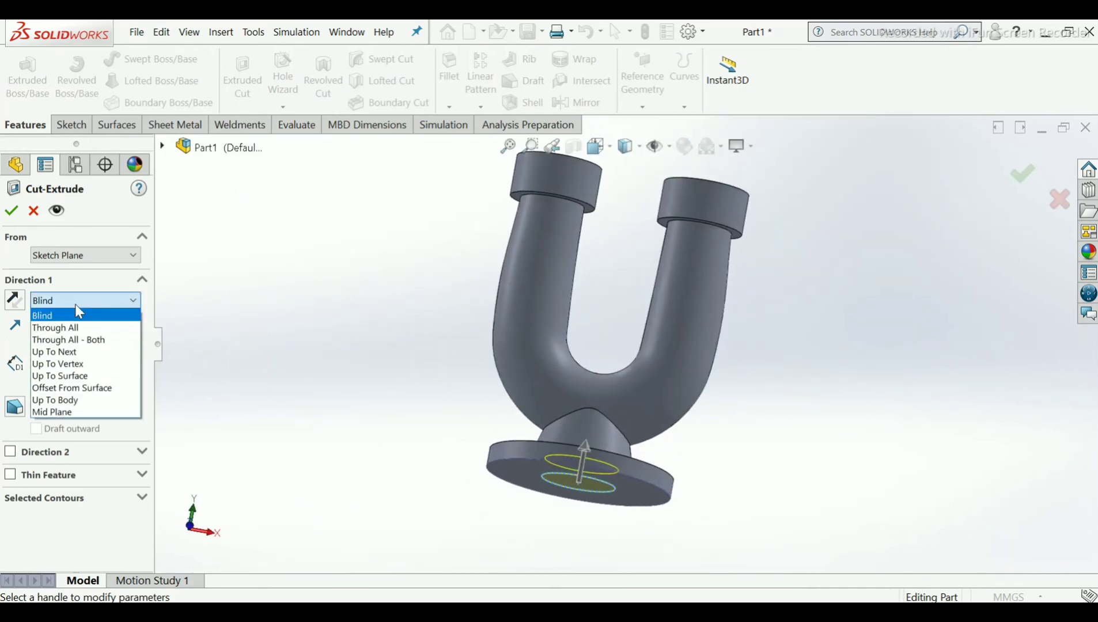
pyautogui.click(72, 350)
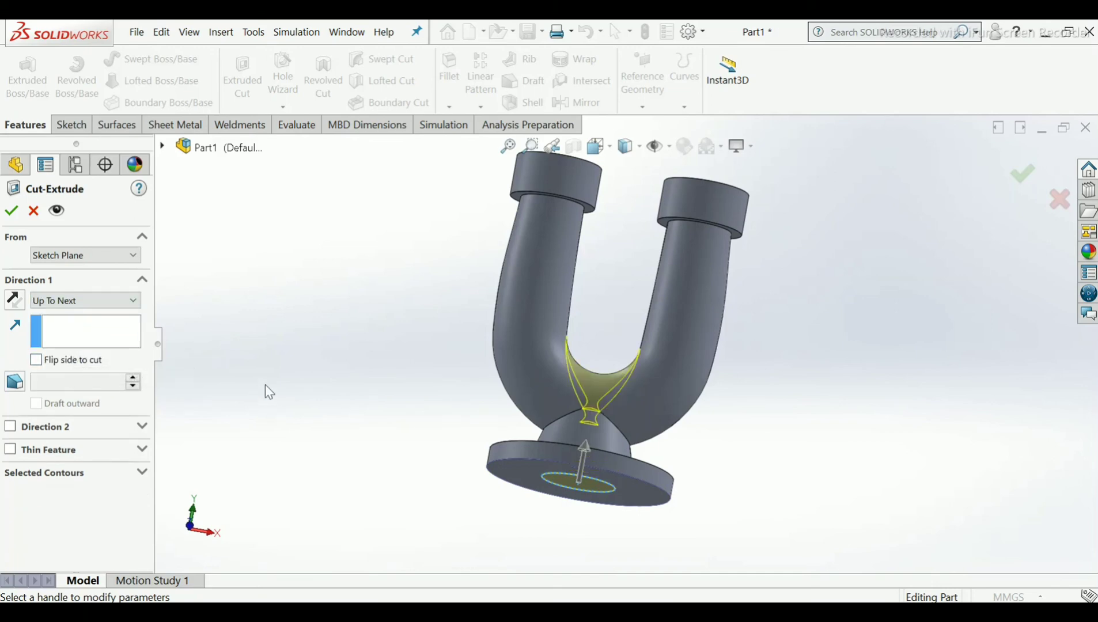
pyautogui.click(118, 302)
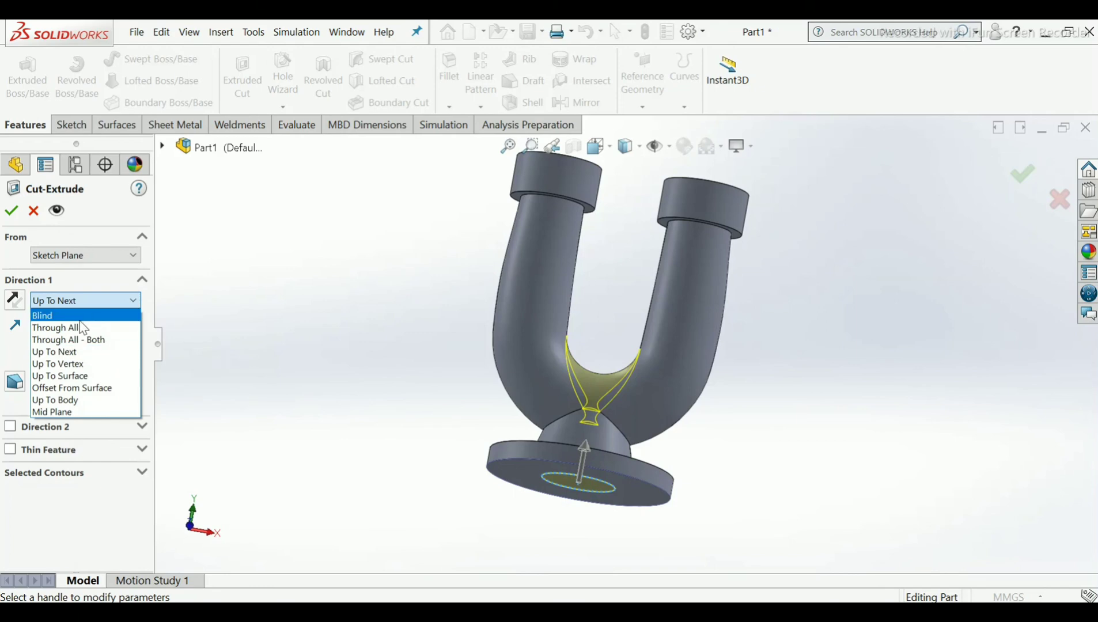
pyautogui.click(77, 314)
# Extend the blind cut to a depth of 111 mm, through the neck and into the U-shaped body.
pyautogui.moveTo(701, 375); pyautogui.dragTo(618, 418, button='middle')
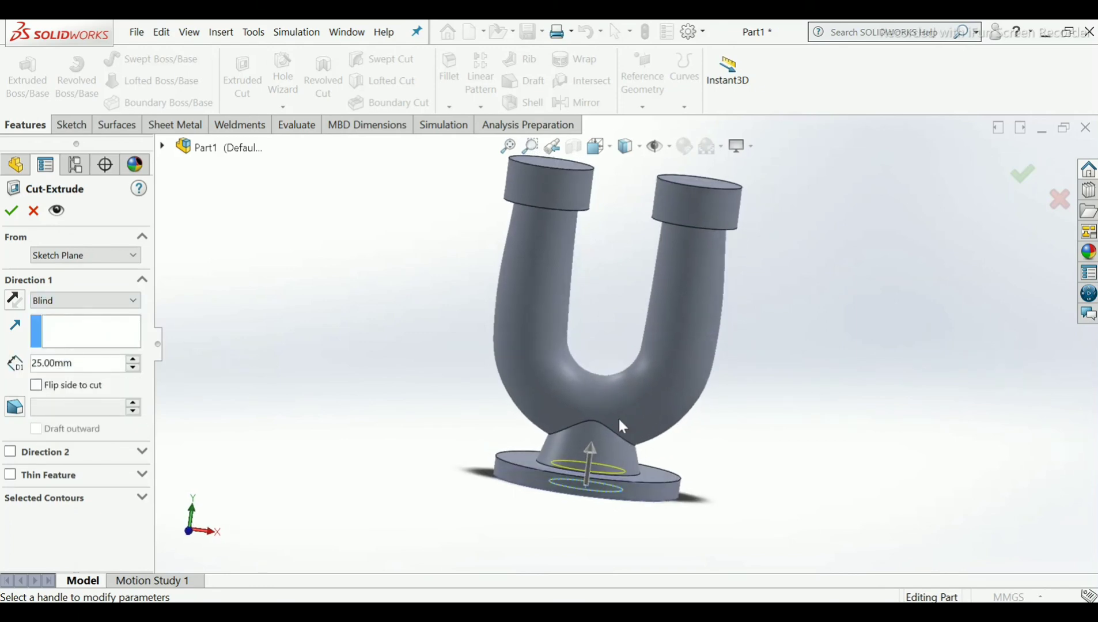
pyautogui.scroll(-2, 618, 418)
pyautogui.scroll(1, 618, 417)
pyautogui.scroll(-1, 606, 353)
pyautogui.scroll(2, 608, 363)
pyautogui.scroll(-3, 628, 346)
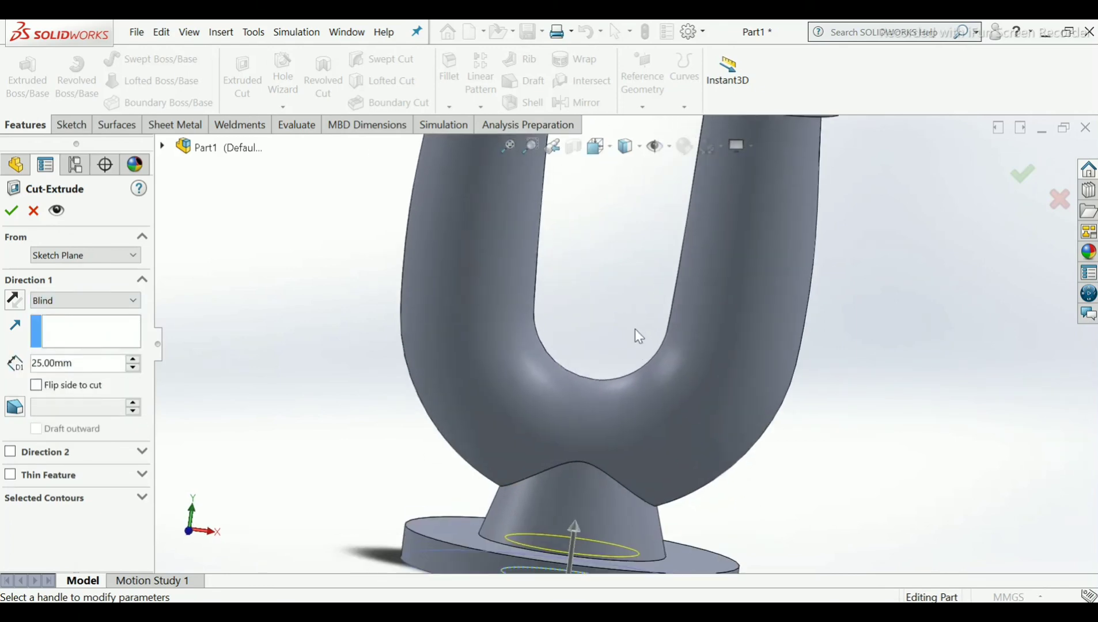
pyautogui.moveTo(572, 528); pyautogui.dragTo(582, 434)
pyautogui.scroll(-1, 580, 431)
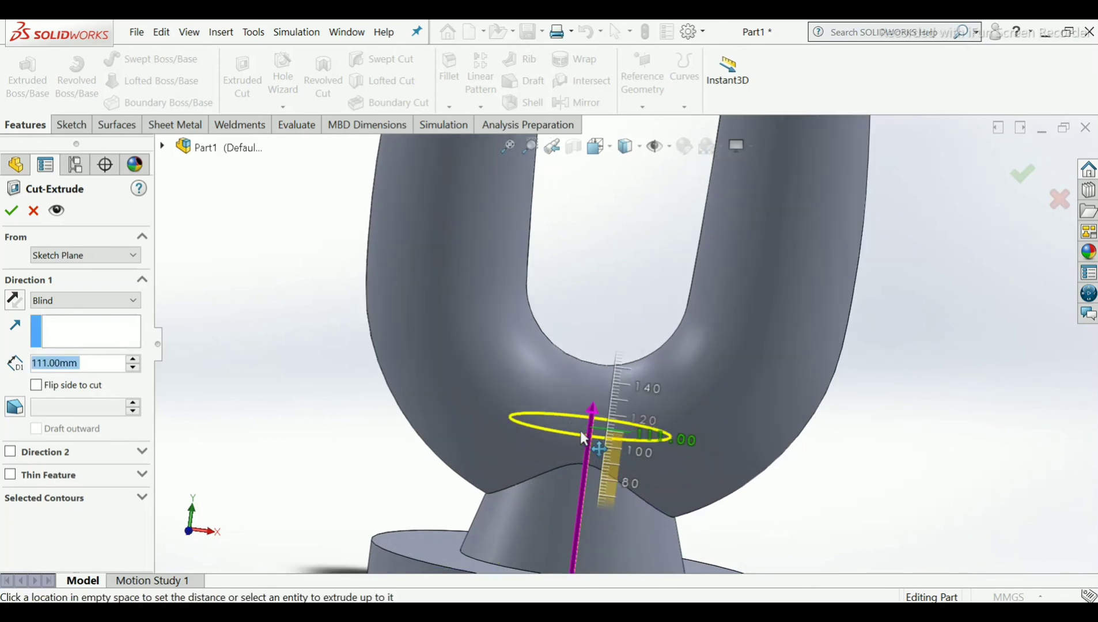
pyautogui.click(580, 430)
pyautogui.scroll(3, 591, 441)
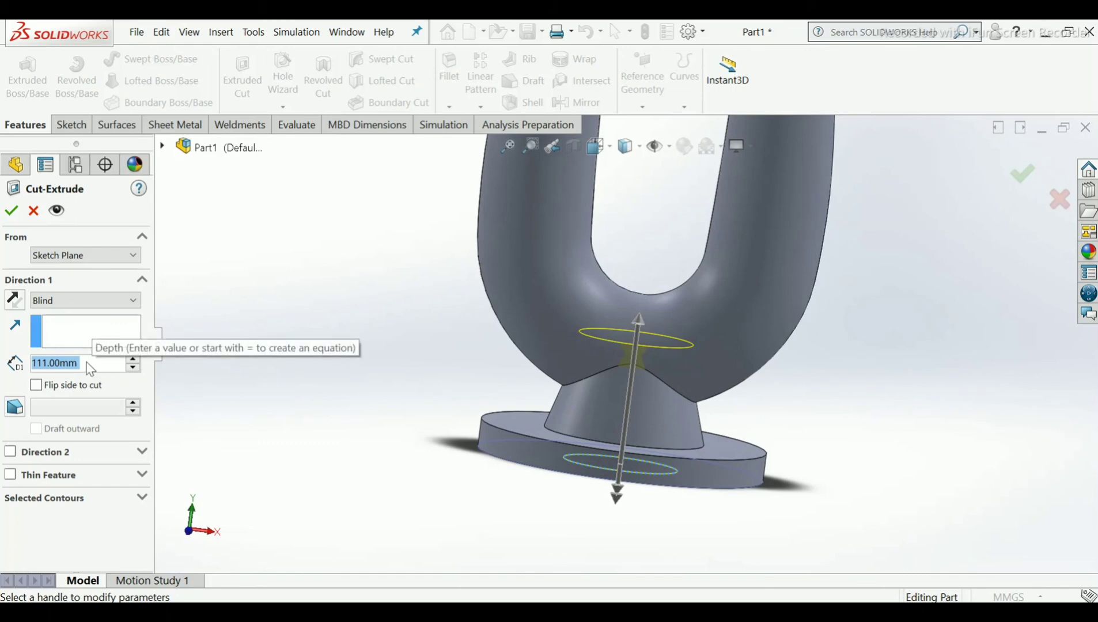
# Add a 17° inward draft to the base cut and complete the feature.
pyautogui.click(14, 409)
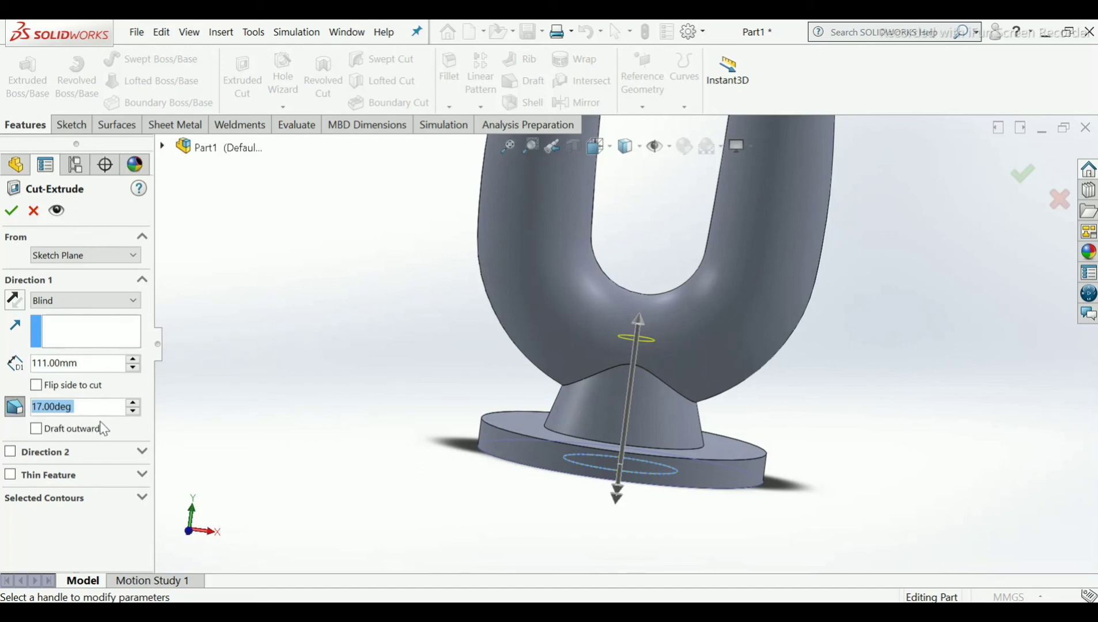
pyautogui.scroll(-4, 670, 298)
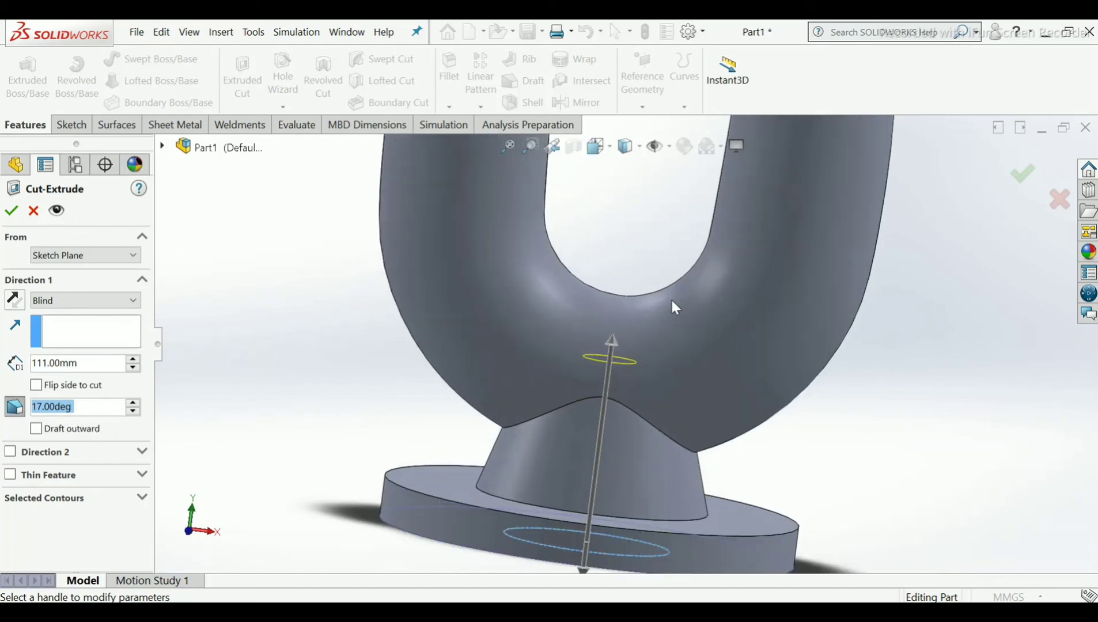
pyautogui.scroll(2, 655, 332)
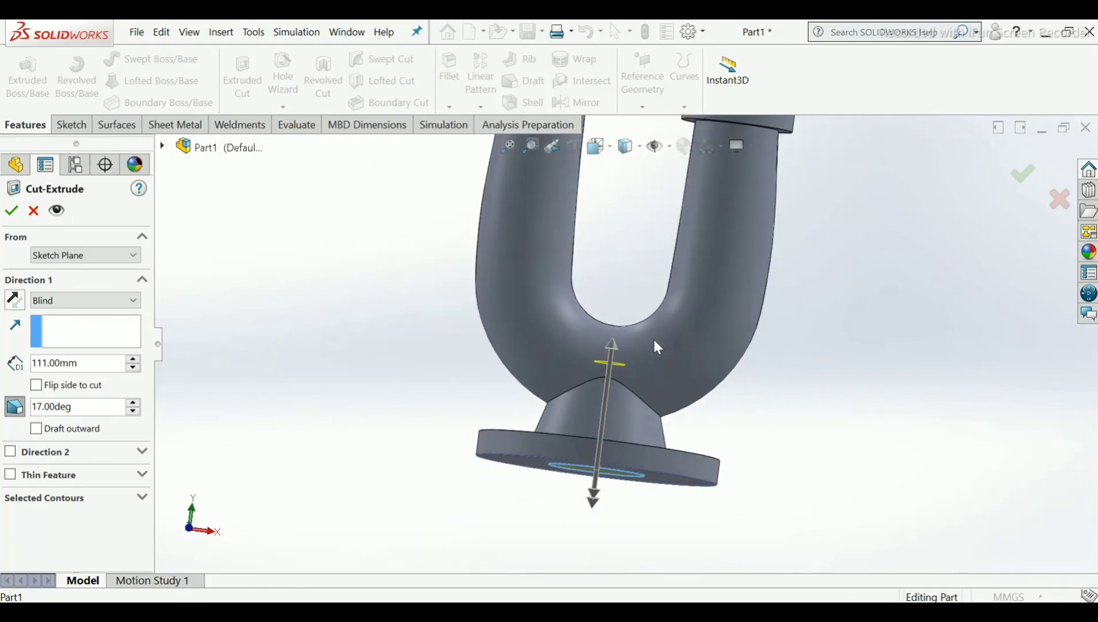
pyautogui.click(7, 217)
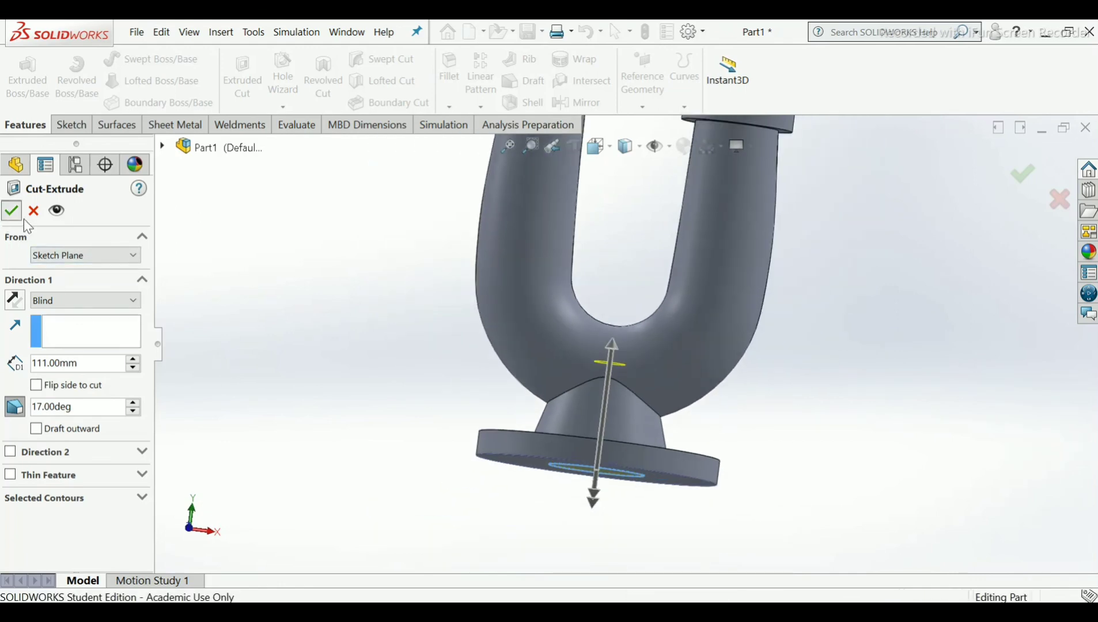
# Examine the tapered bore from beneath the base disc and the outside of the valve body.
pyautogui.moveTo(713, 330); pyautogui.dragTo(727, 133, button='middle')
pyautogui.scroll(2, 617, 335)
pyautogui.scroll(-2, 619, 370)
pyautogui.scroll(-3, 623, 376)
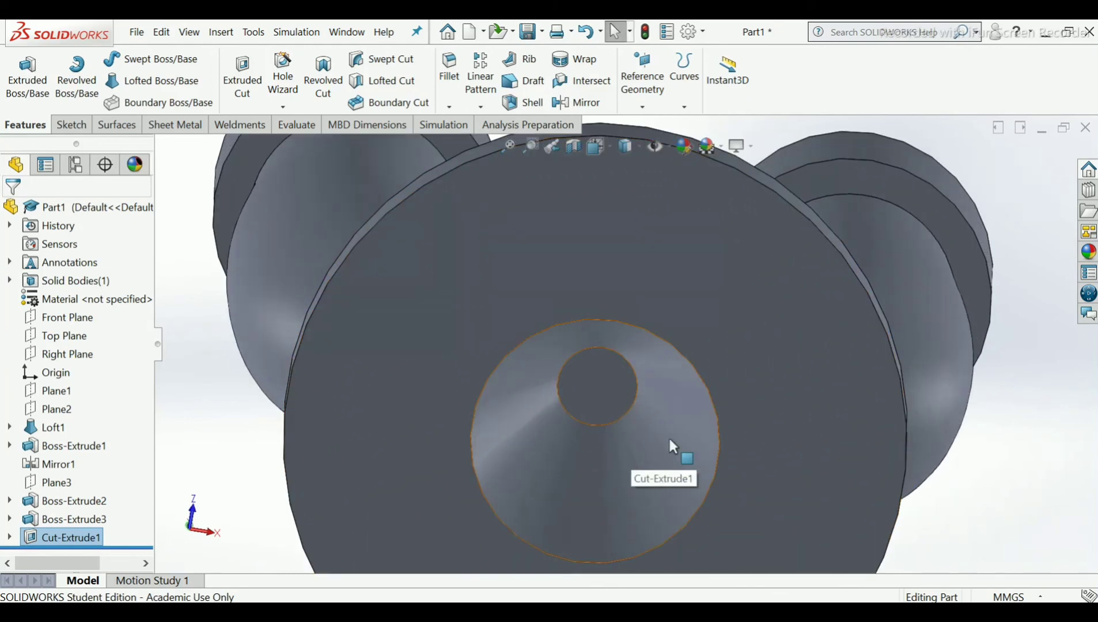
pyautogui.moveTo(669, 435); pyautogui.dragTo(521, 389, button='middle')
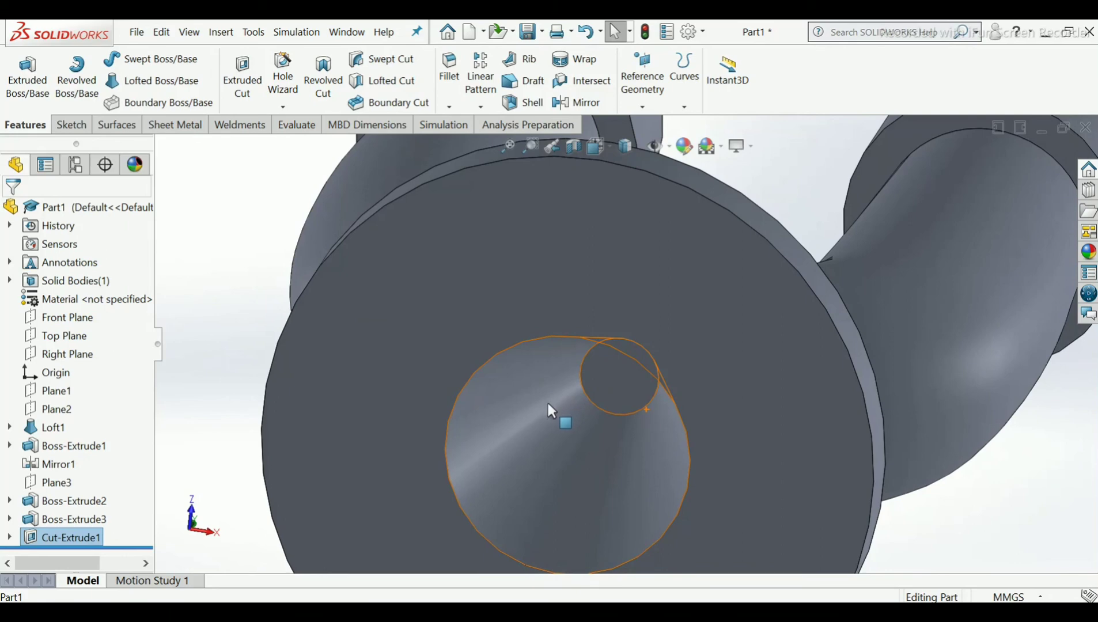
pyautogui.scroll(5, 590, 384)
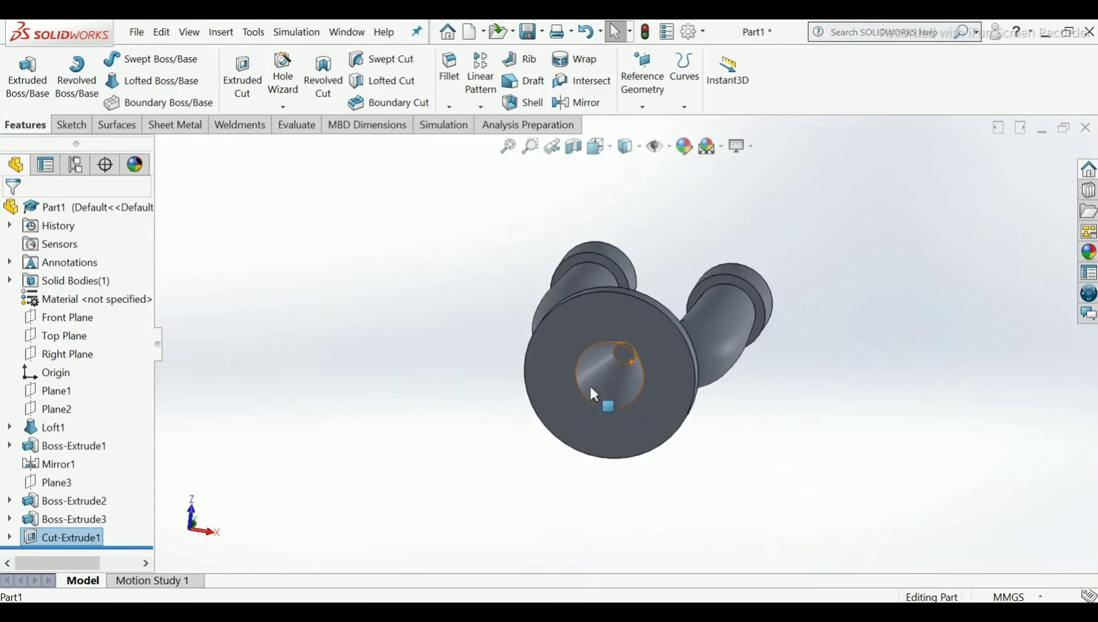
pyautogui.moveTo(589, 384); pyautogui.dragTo(677, 506, button='middle')
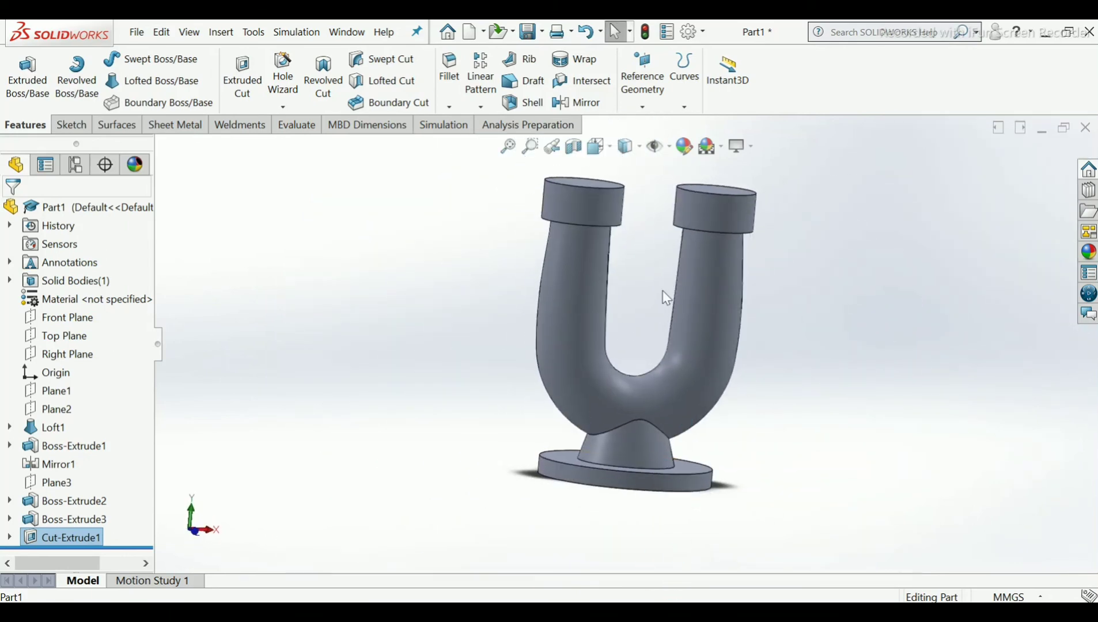
# Start a sketch on the top face of the right leg's collar.
pyautogui.scroll(2, 662, 292)
pyautogui.scroll(-5, 634, 322)
pyautogui.scroll(3, 629, 403)
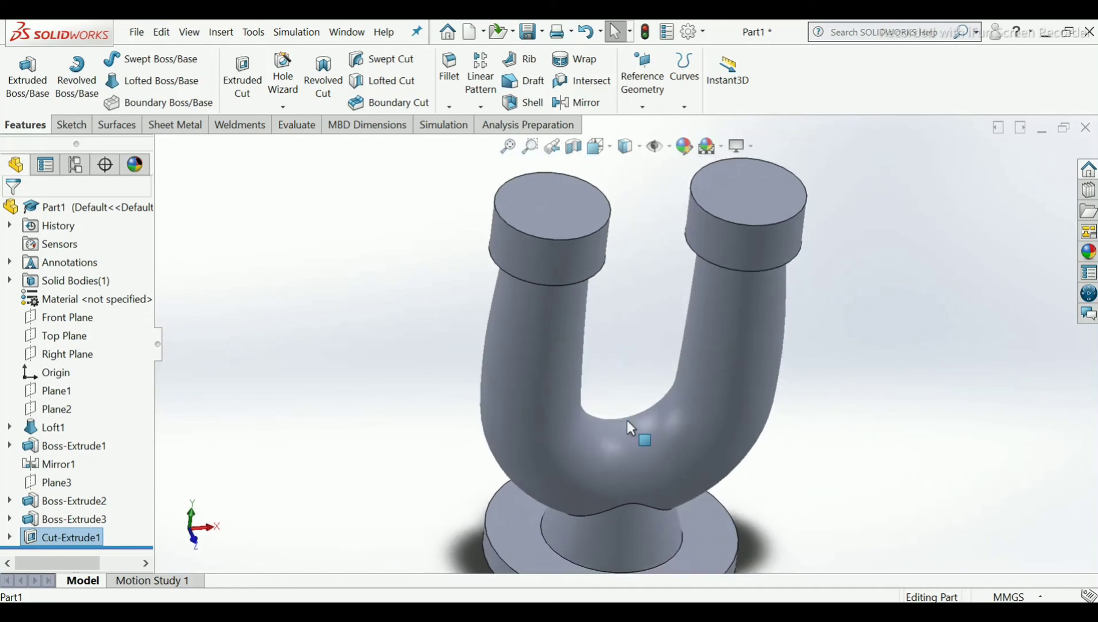
pyautogui.moveTo(627, 420); pyautogui.dragTo(630, 395, button='middle')
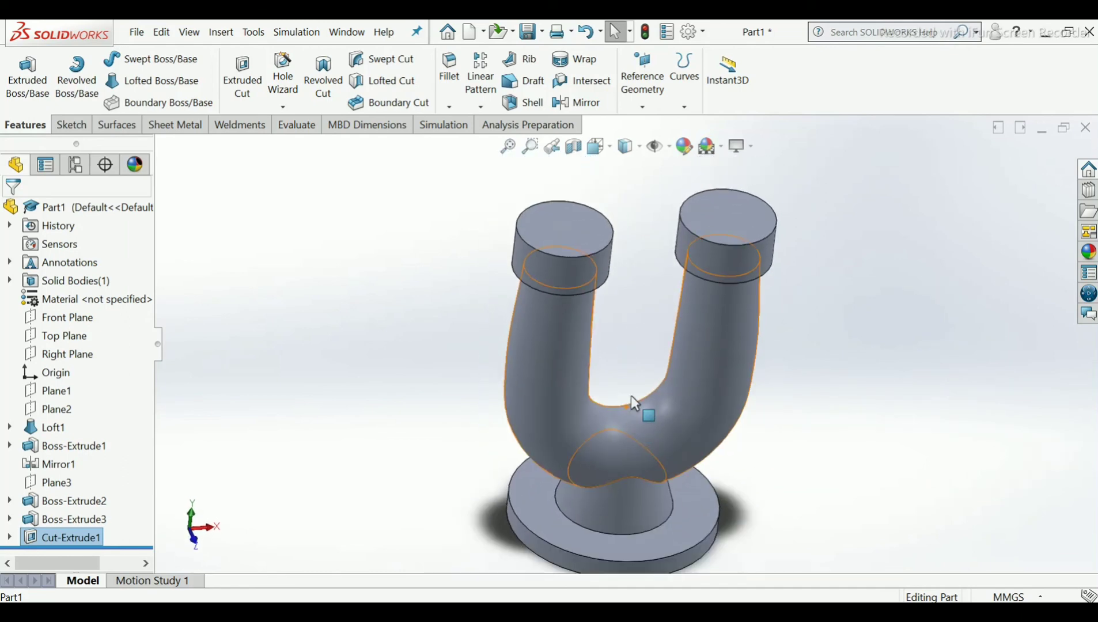
pyautogui.click(728, 219)
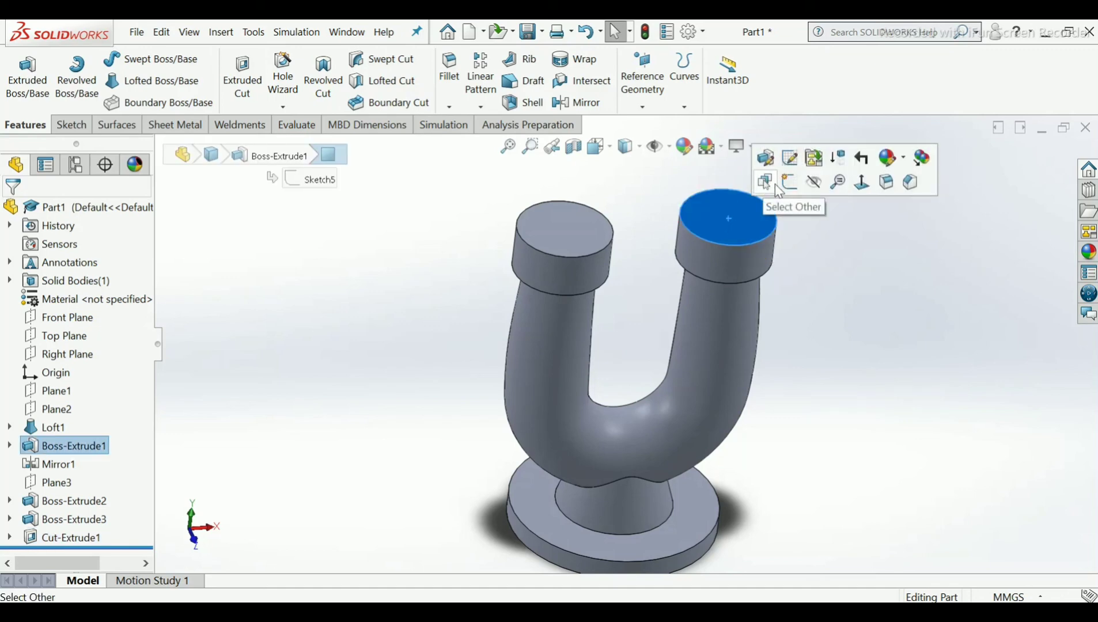
pyautogui.click(801, 186)
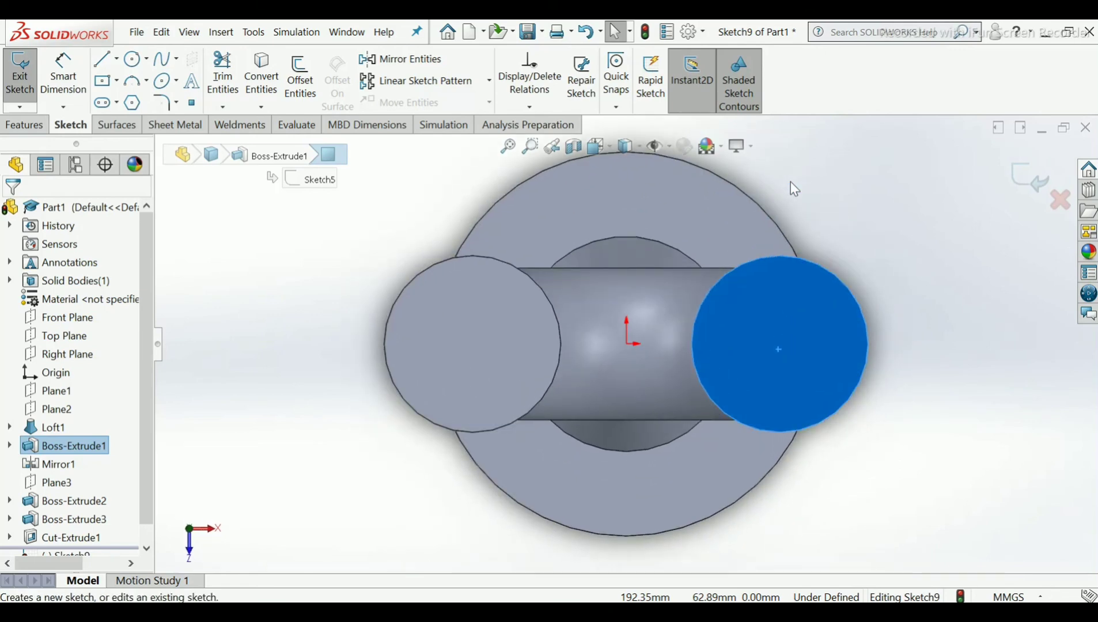
pyautogui.click(279, 266)
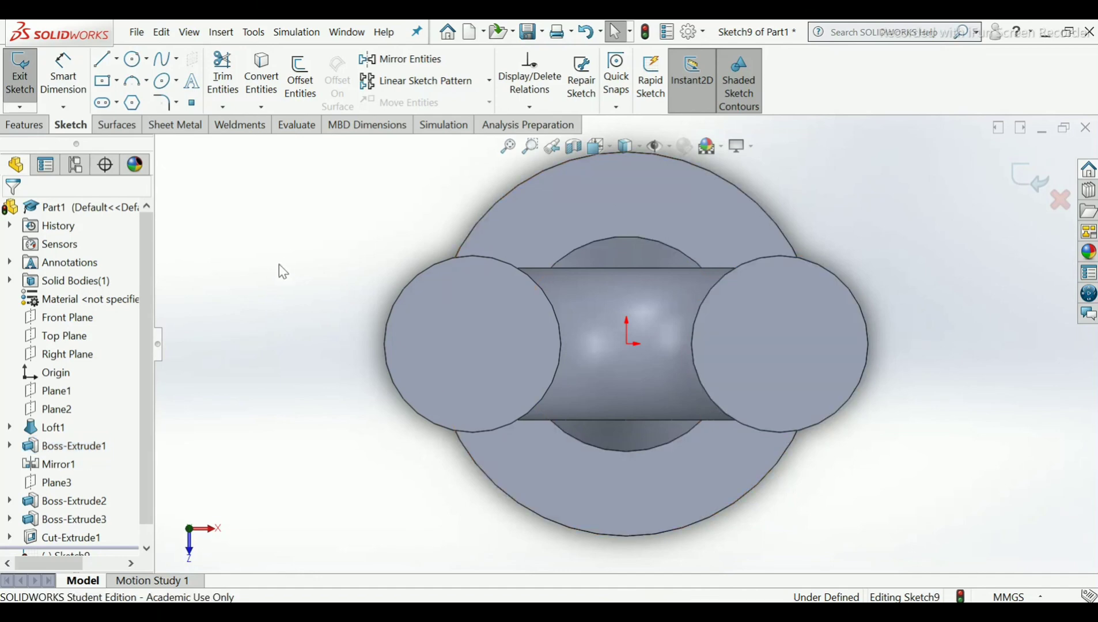
pyautogui.click(136, 63)
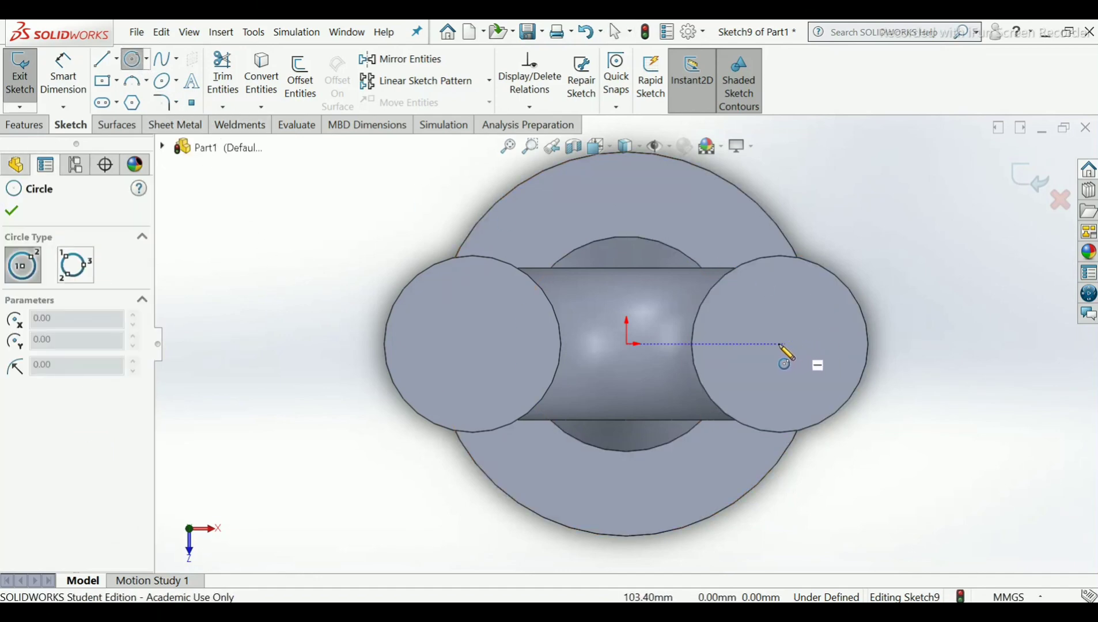
pyautogui.click(11, 211)
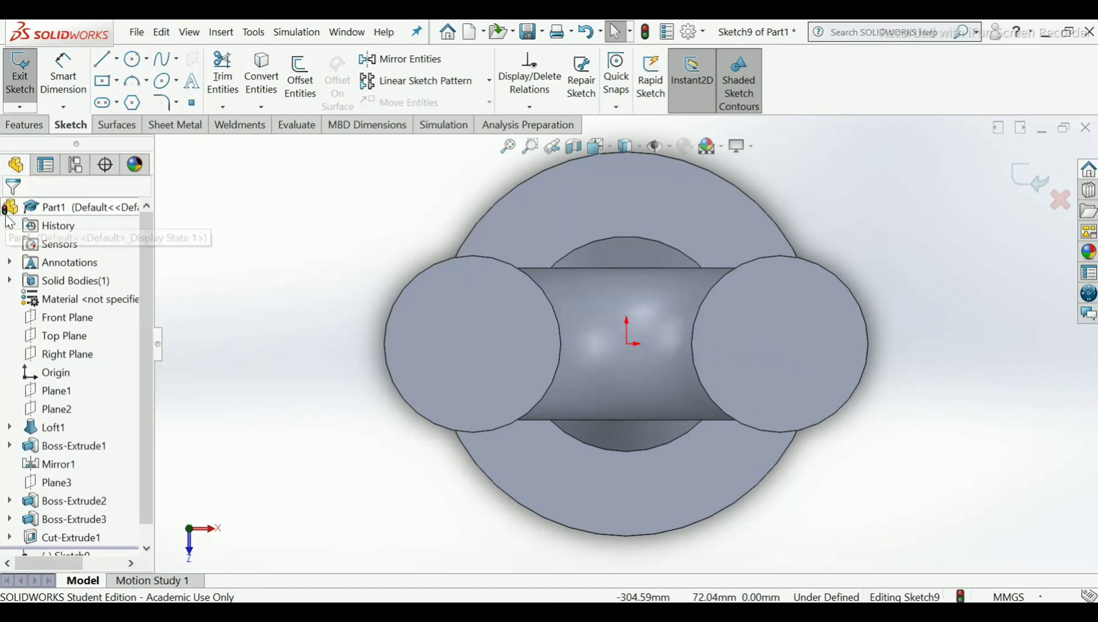
# Convert the outer circular edge of the right collar's top face into the sketch and make it construction geometry.
pyautogui.click(263, 90)
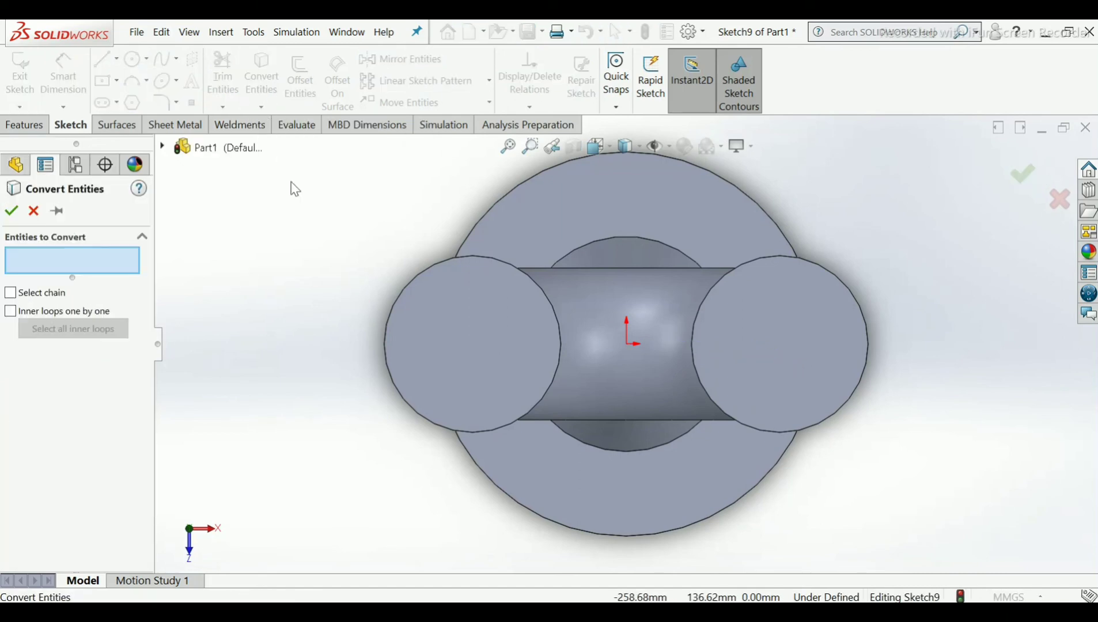
pyautogui.click(701, 378)
pyautogui.rightClick(701, 378)
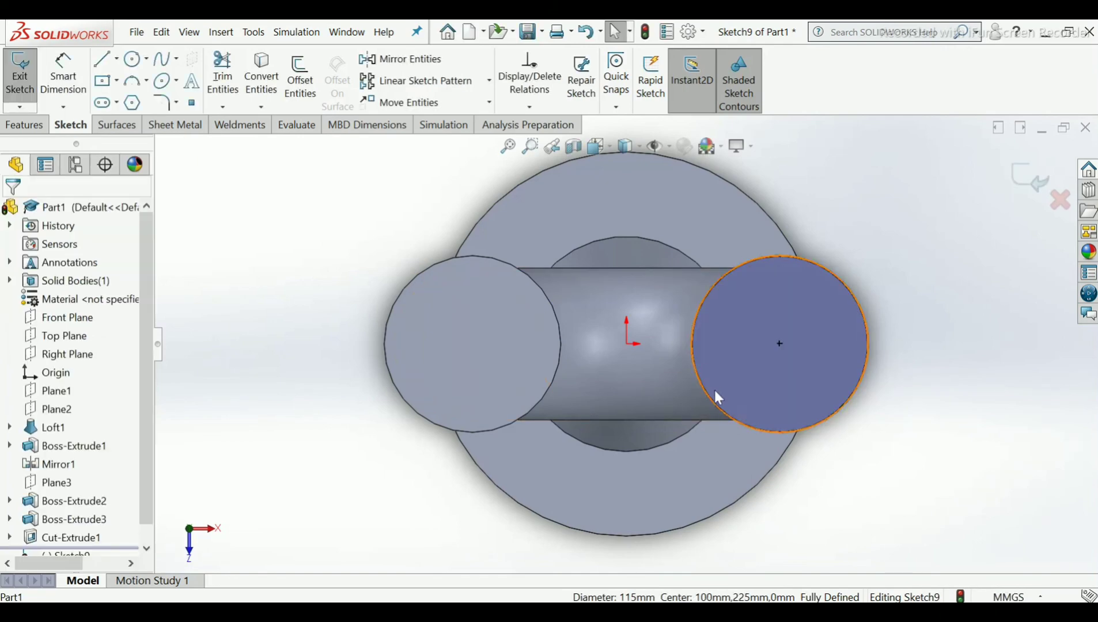
pyautogui.click(715, 405)
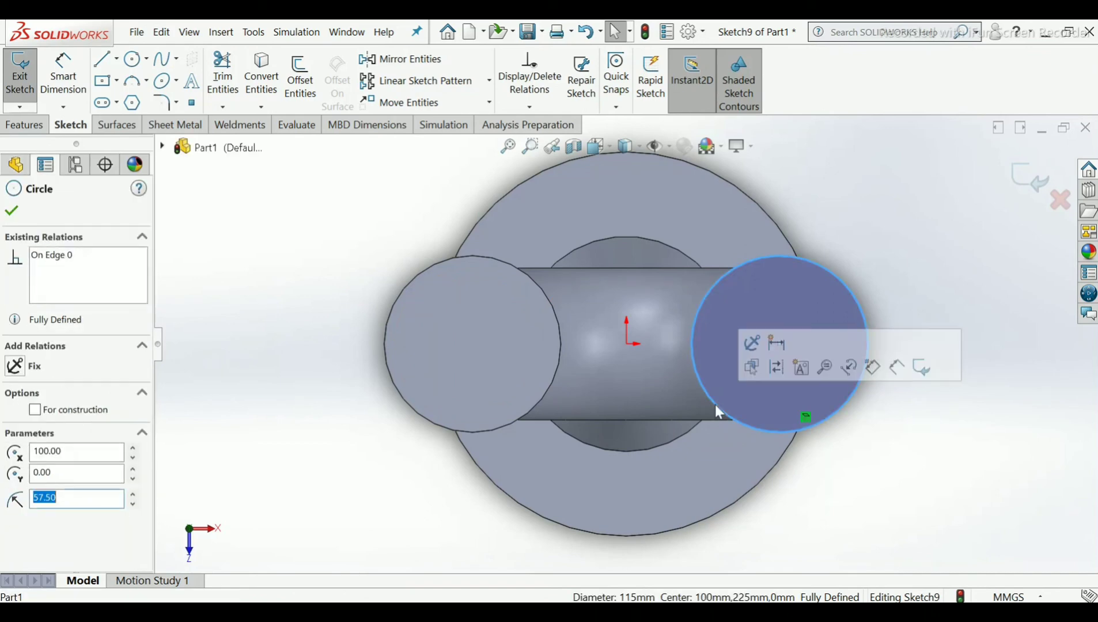
pyautogui.click(35, 410)
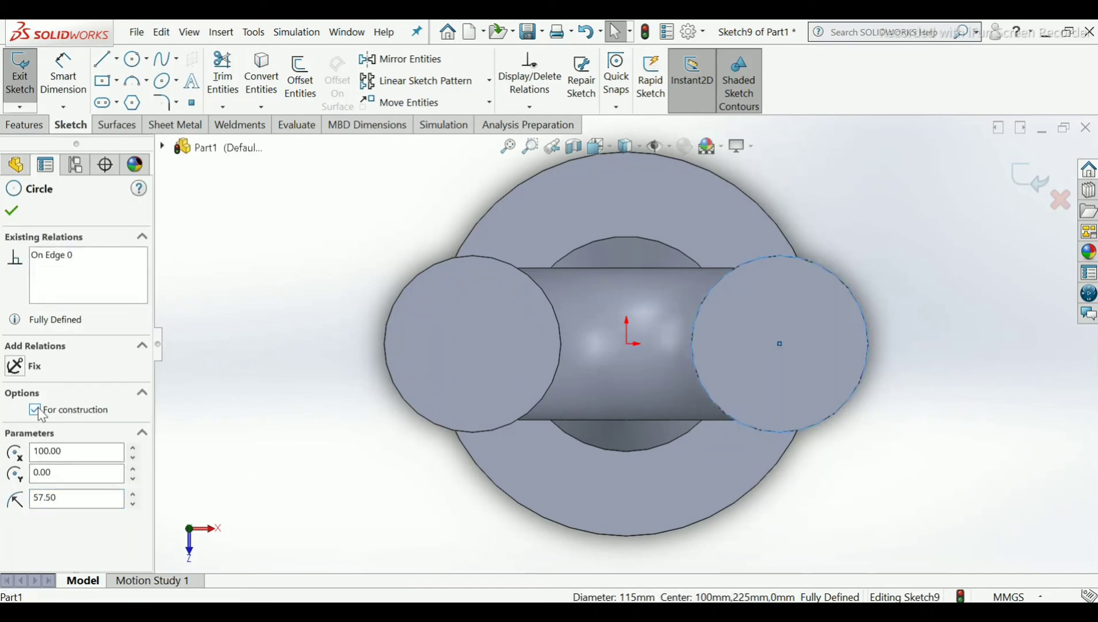
pyautogui.click(18, 218)
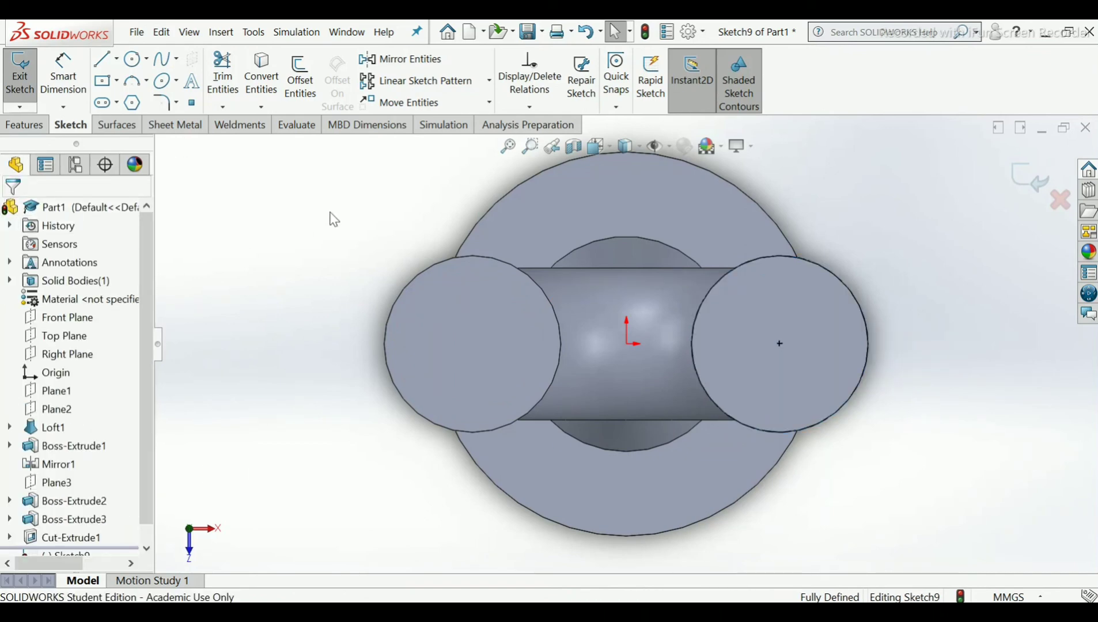
# Sketch a circle of about 90 mm diameter on the right collar's top face, concentric with the construction circle.
pyautogui.click(136, 59)
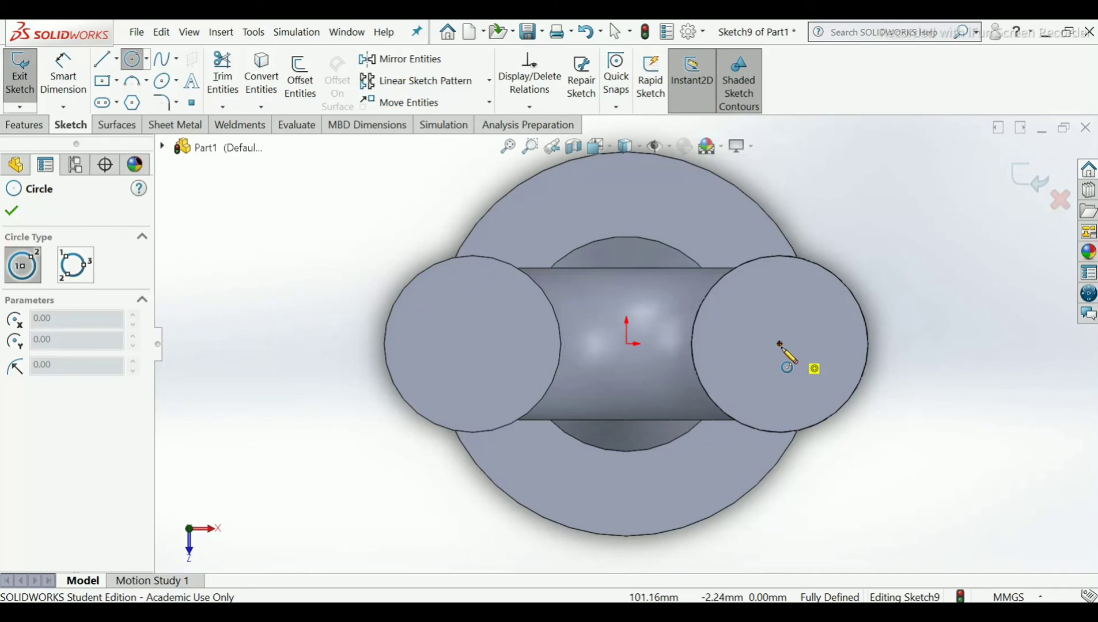
pyautogui.click(779, 344)
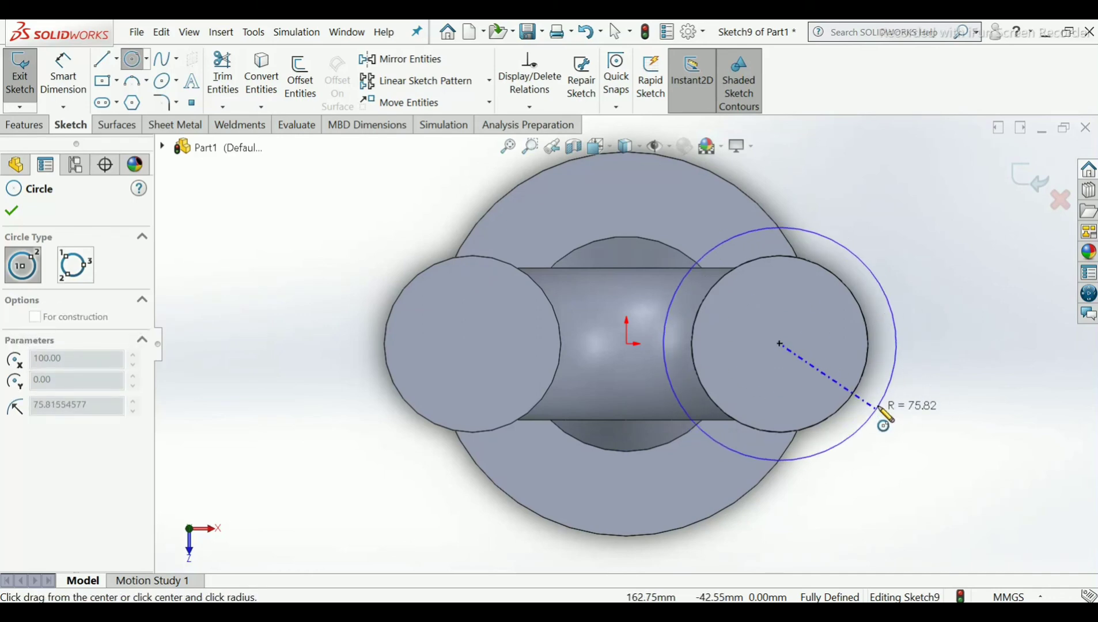
pyautogui.click(838, 383)
pyautogui.rightClick(844, 394)
pyautogui.click(868, 393)
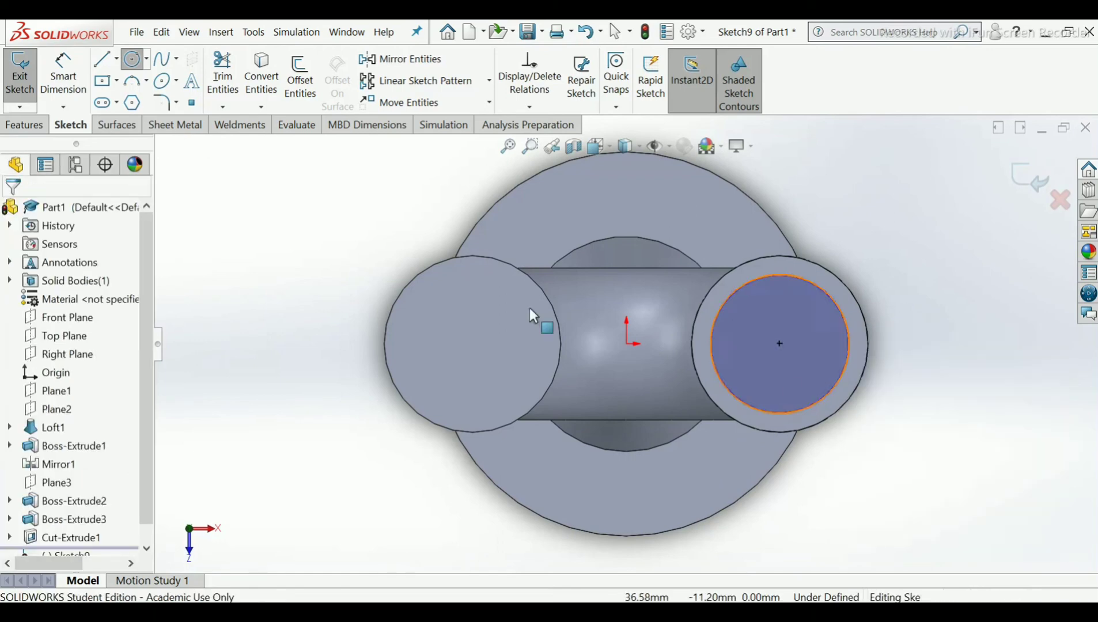
# Dimension the inner circle's diameter to 87.88 mm and exit the sketch.
pyautogui.click(65, 83)
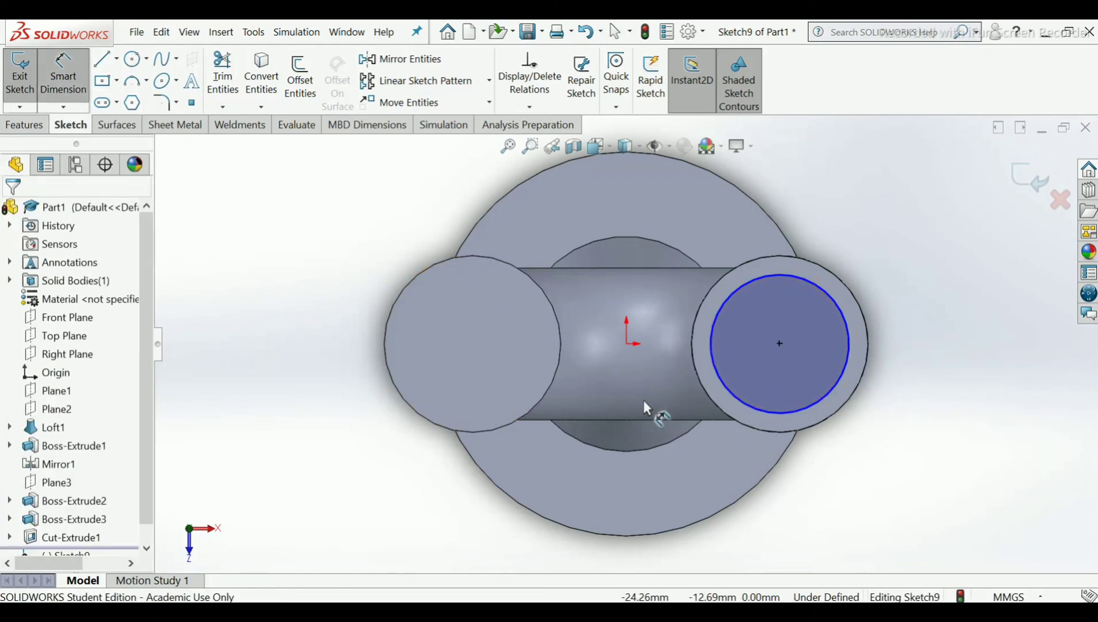
pyautogui.click(798, 394)
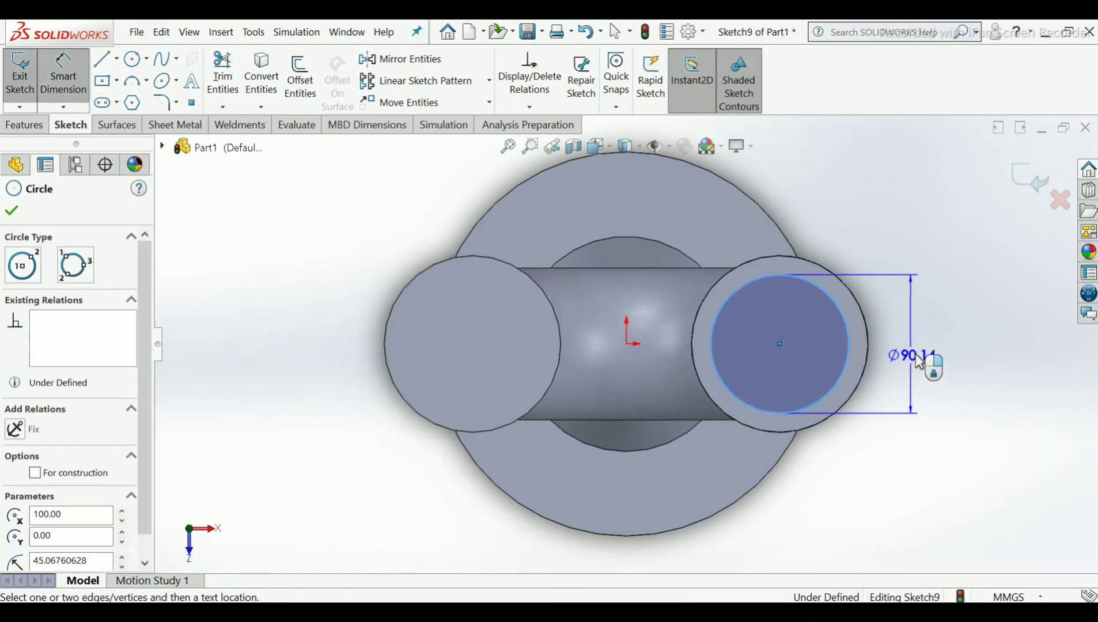
pyautogui.click(924, 360)
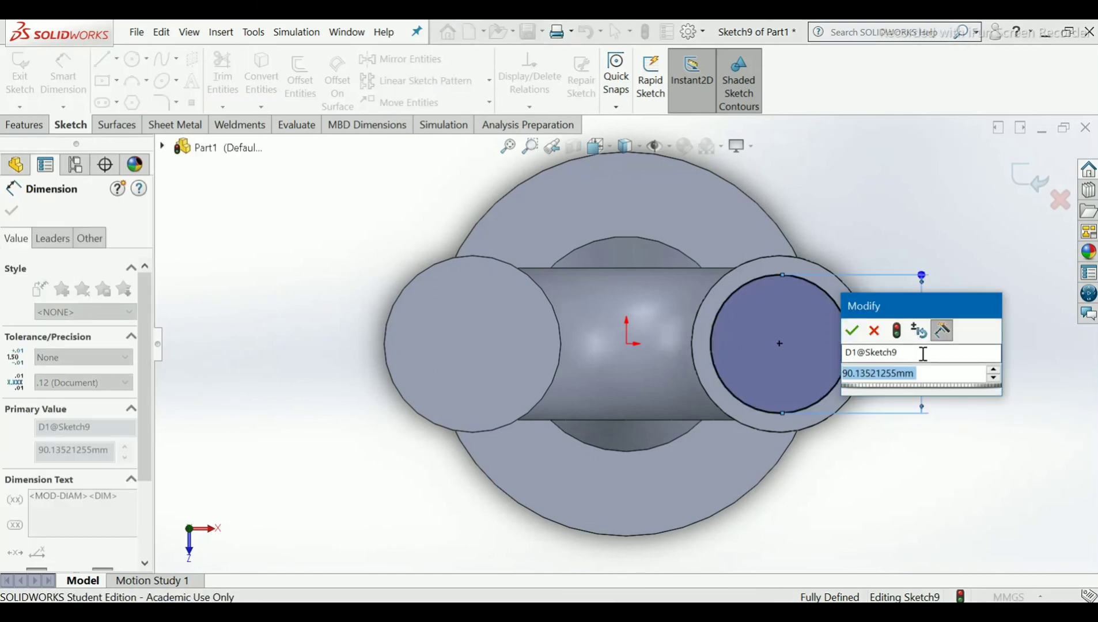
pyautogui.write('87.88')
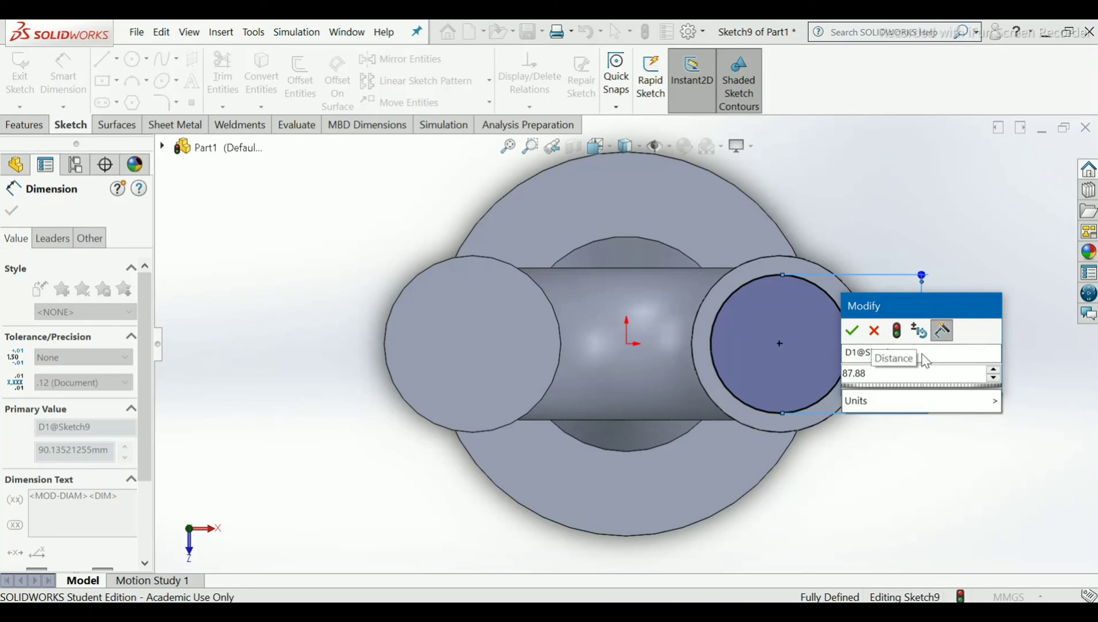
pyautogui.press('Return')
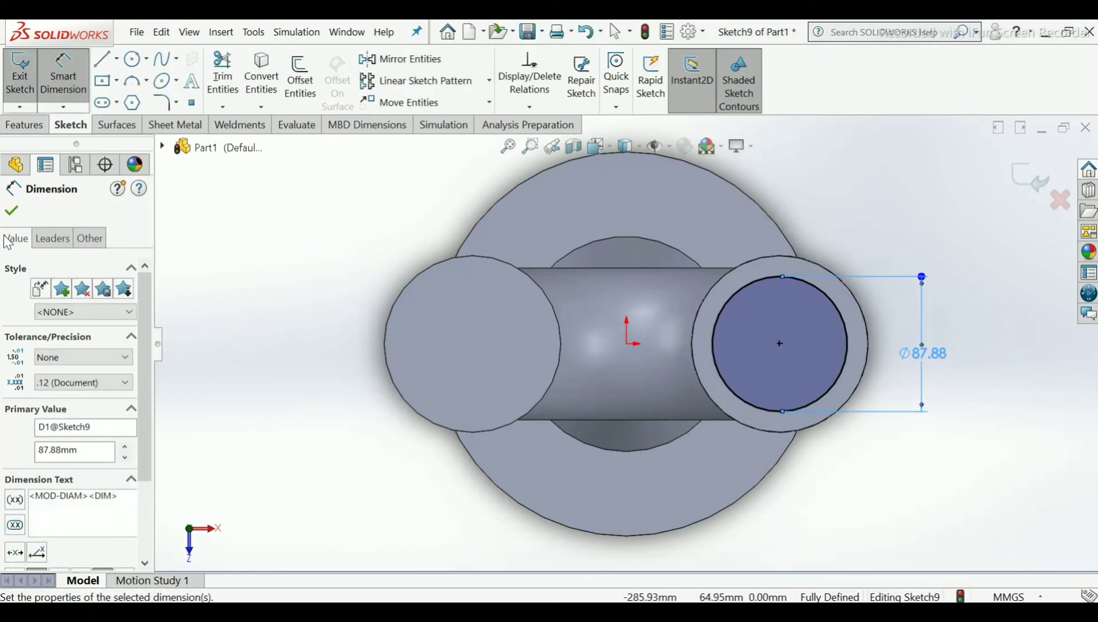
pyautogui.click(10, 213)
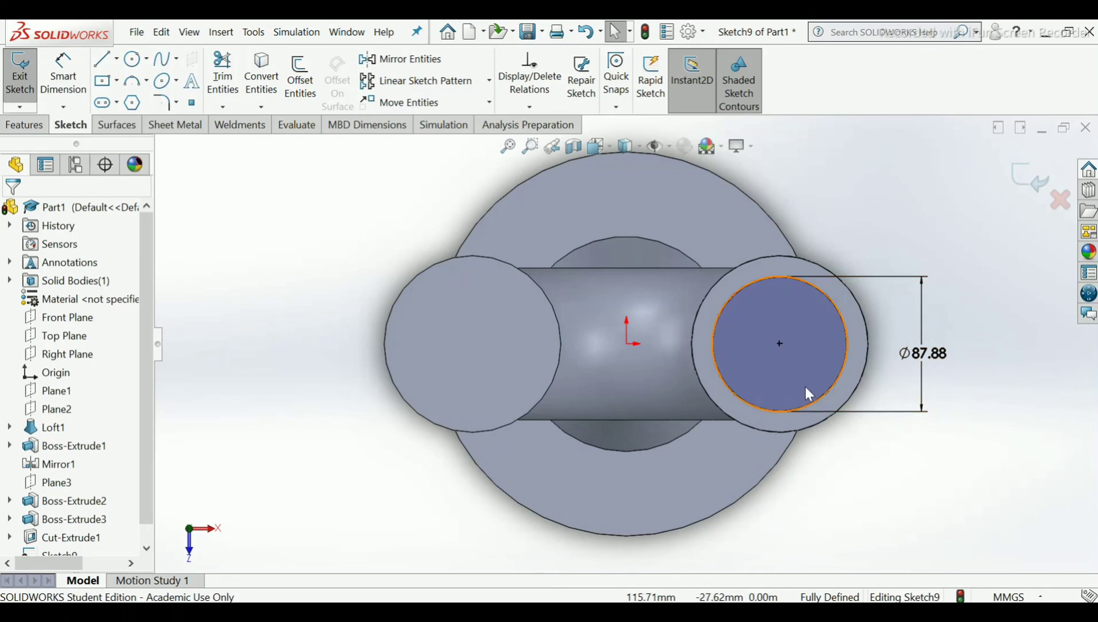
pyautogui.click(1021, 180)
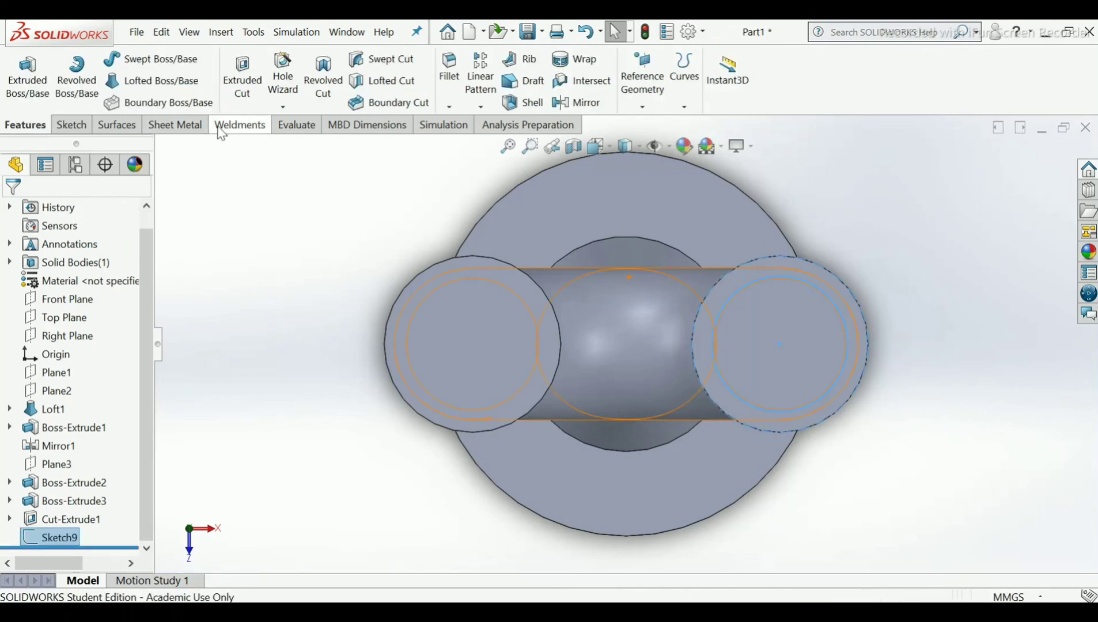
# Cut-extrude the inner circle into the right collar with a Blind depth of 46 mm.
pyautogui.click(244, 103)
pyautogui.moveTo(844, 391); pyautogui.dragTo(851, 336, button='middle')
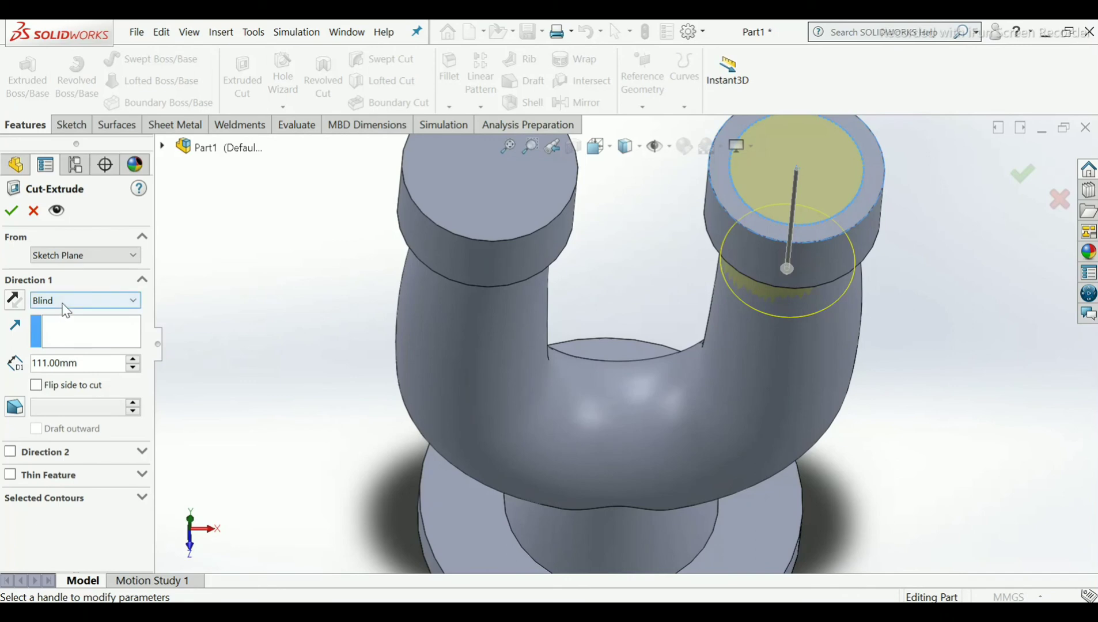
pyautogui.doubleClick(85, 364)
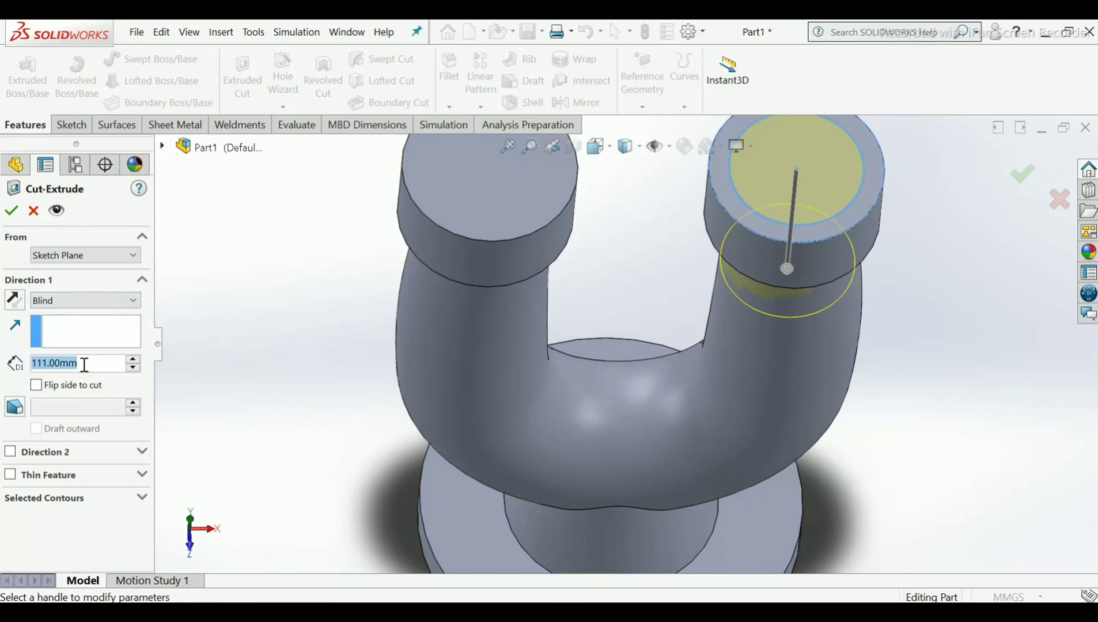
pyautogui.write('46')
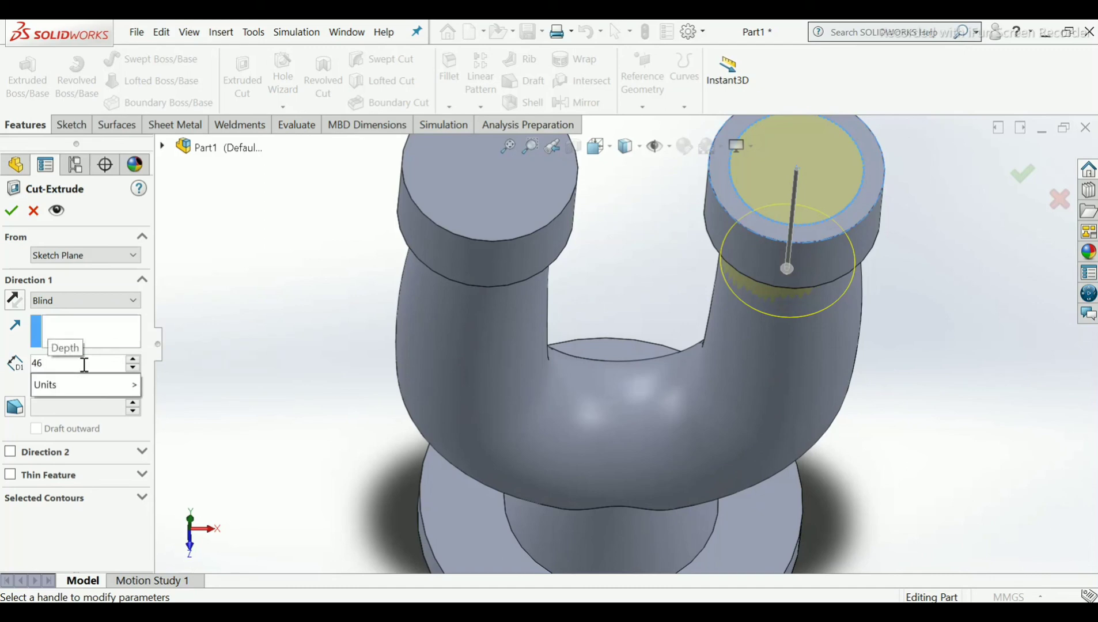
pyautogui.press('Return')
pyautogui.moveTo(585, 267); pyautogui.dragTo(738, 227, button='middle')
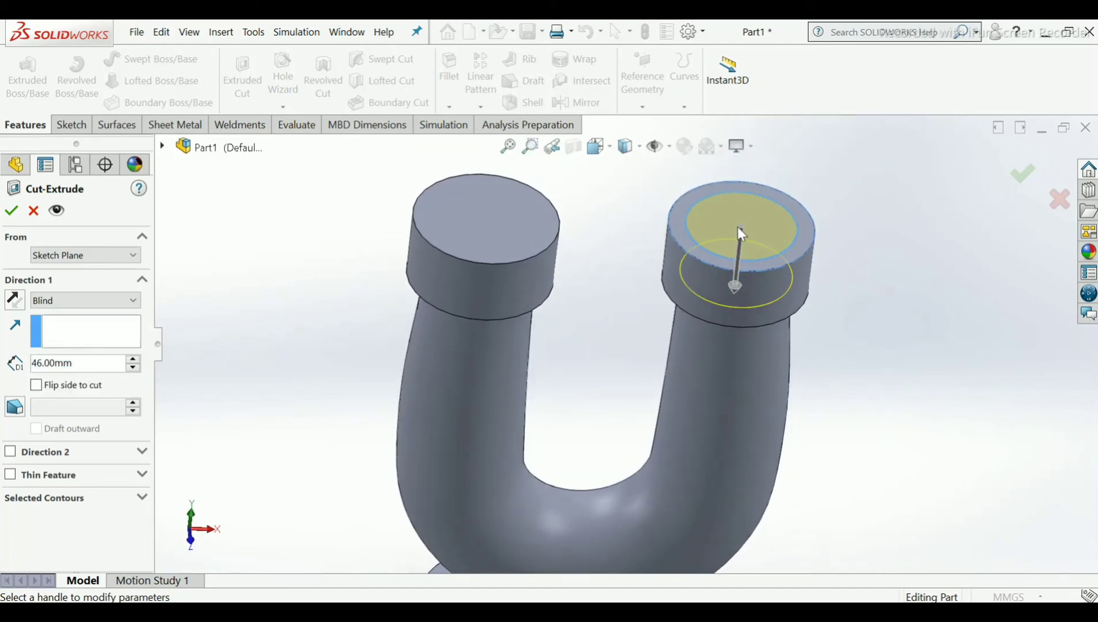
pyautogui.click(11, 212)
# Mirror the right collar's cut about the Right Plane onto the left collar.
pyautogui.moveTo(768, 320); pyautogui.dragTo(631, 302, button='middle')
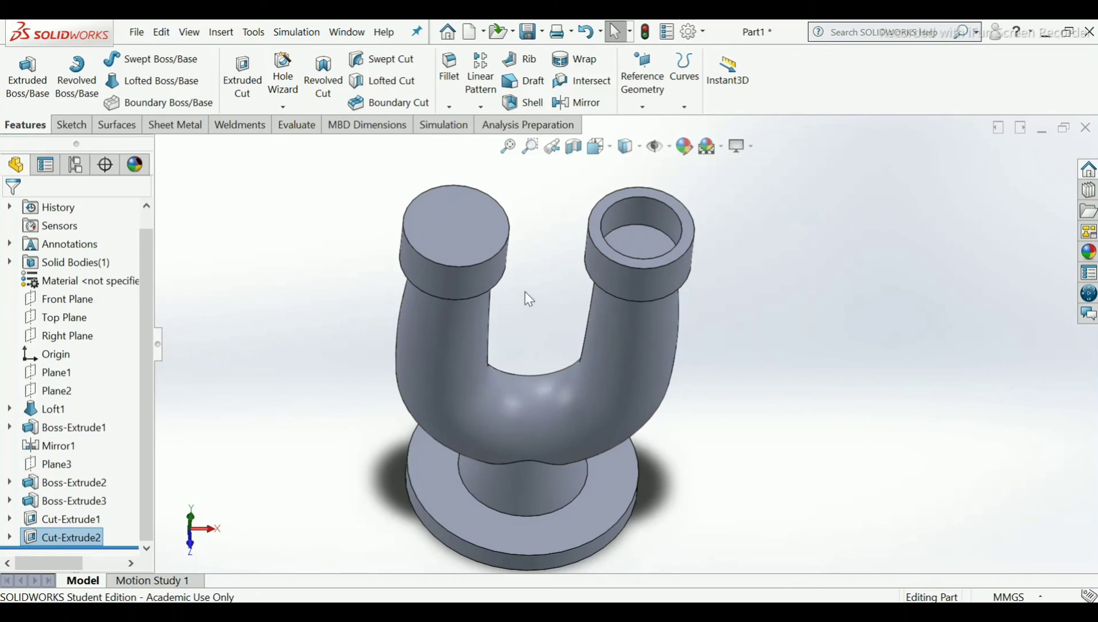
pyautogui.click(583, 104)
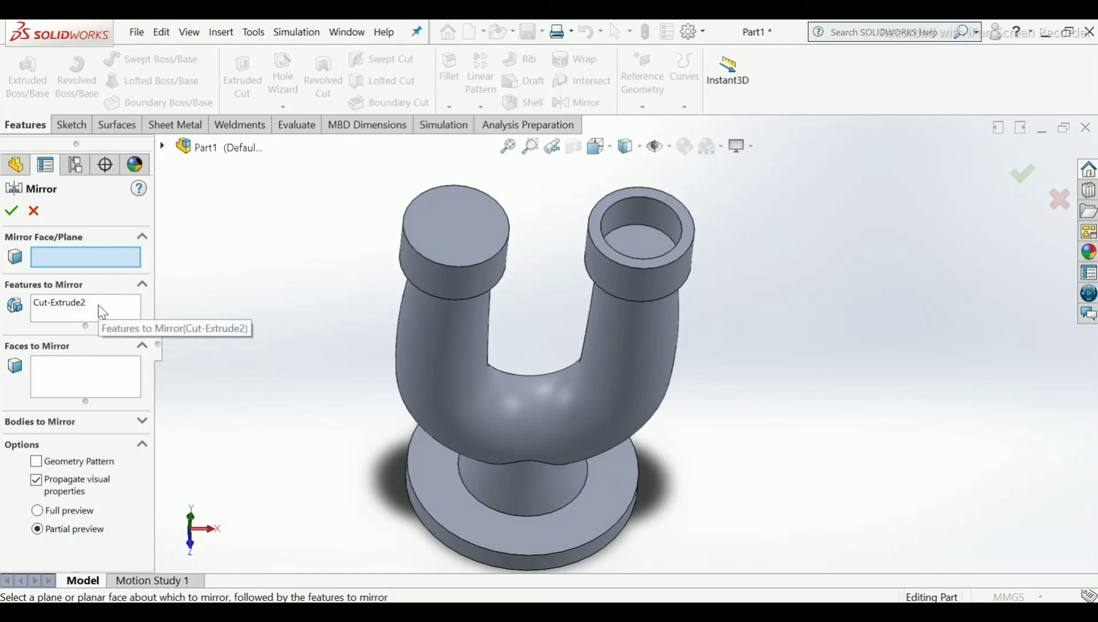
pyautogui.click(163, 148)
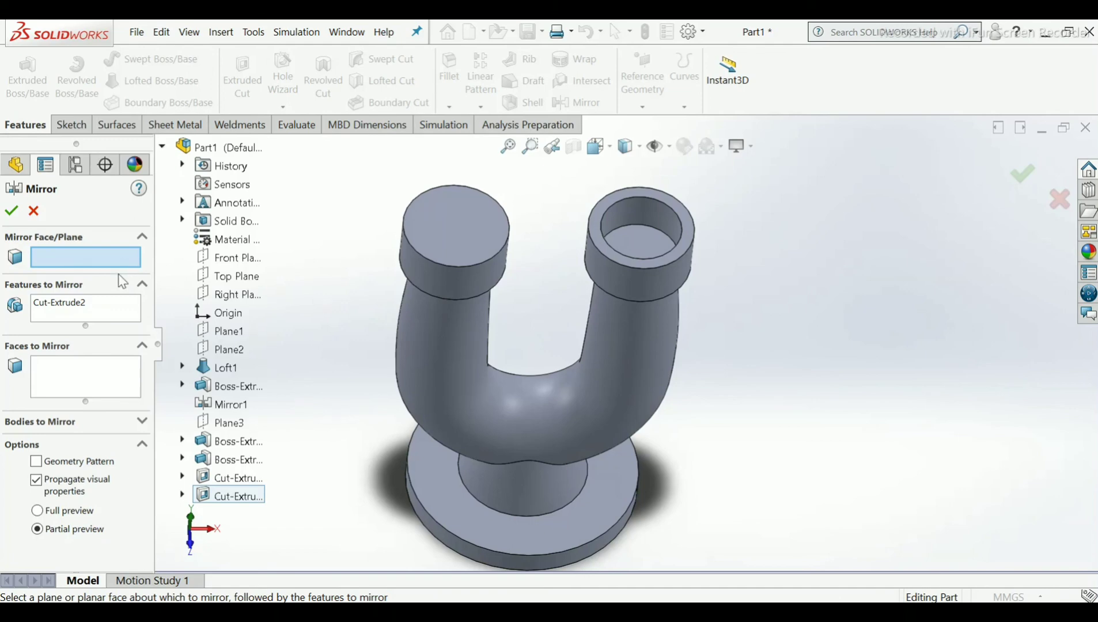
pyautogui.click(217, 296)
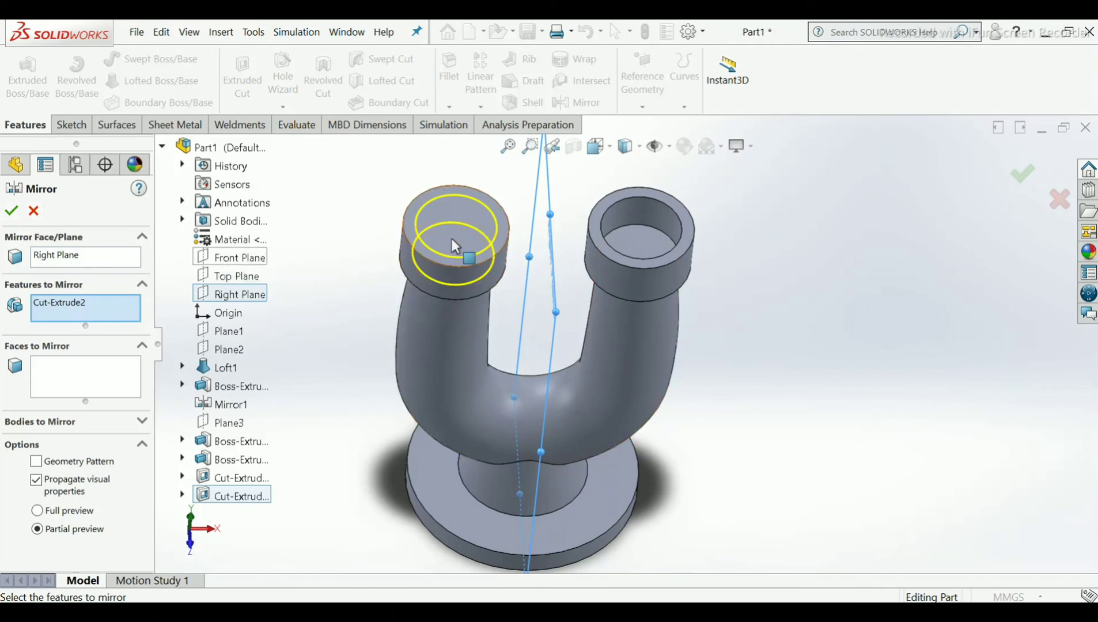
pyautogui.click(13, 213)
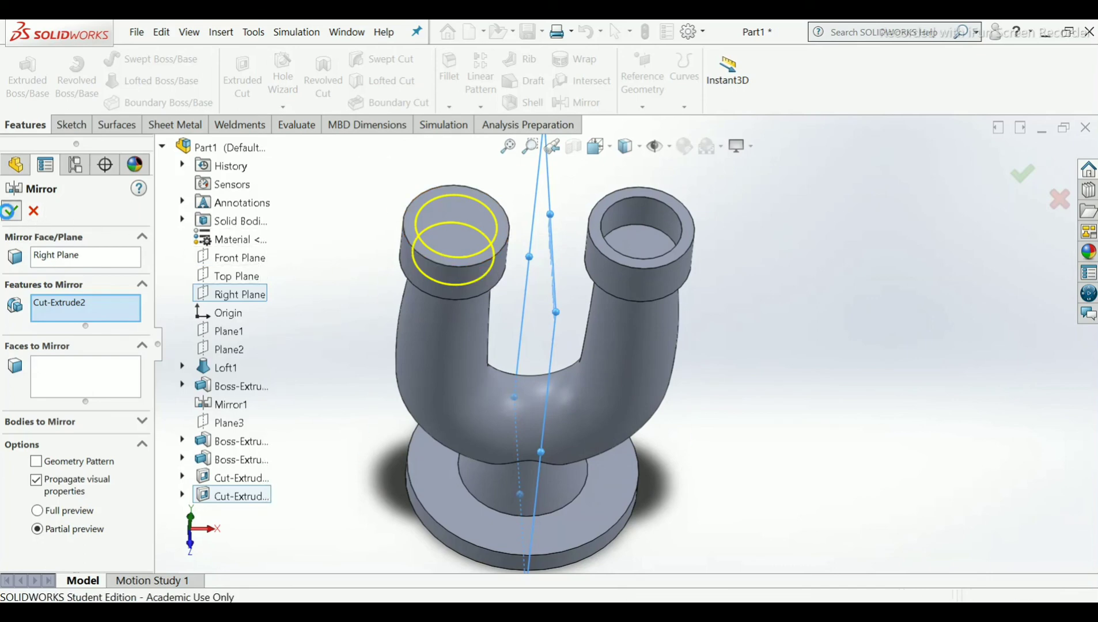
pyautogui.moveTo(579, 341); pyautogui.dragTo(586, 436, button='middle')
pyautogui.scroll(2, 548, 347)
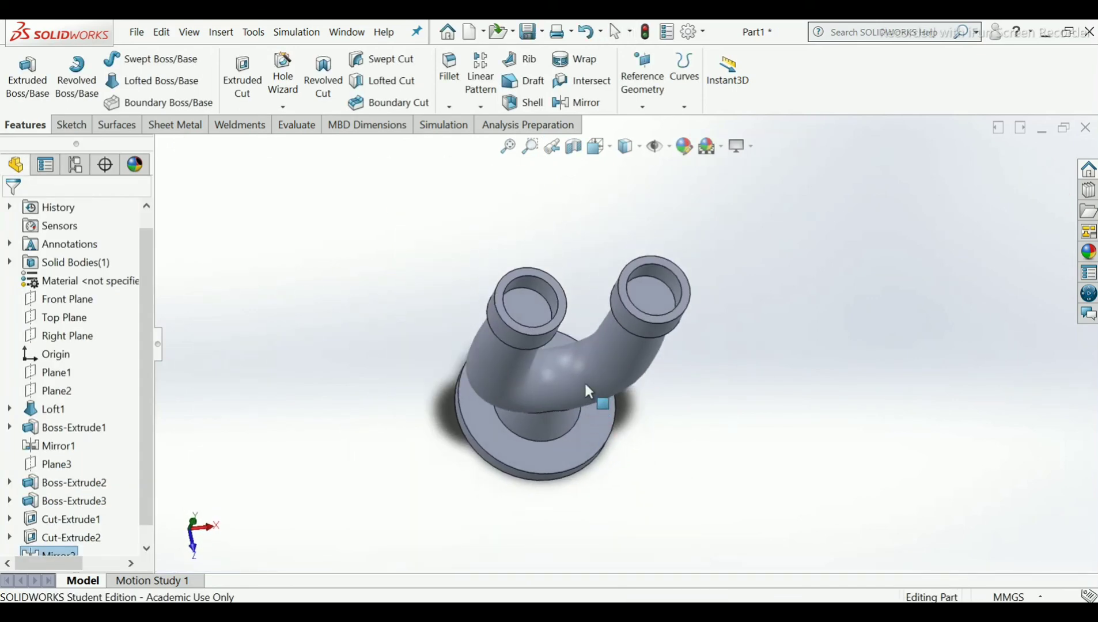
pyautogui.scroll(-7, 579, 375)
pyautogui.moveTo(579, 371); pyautogui.dragTo(563, 310, button='middle')
pyautogui.scroll(2, 563, 310)
pyautogui.scroll(6, 565, 310)
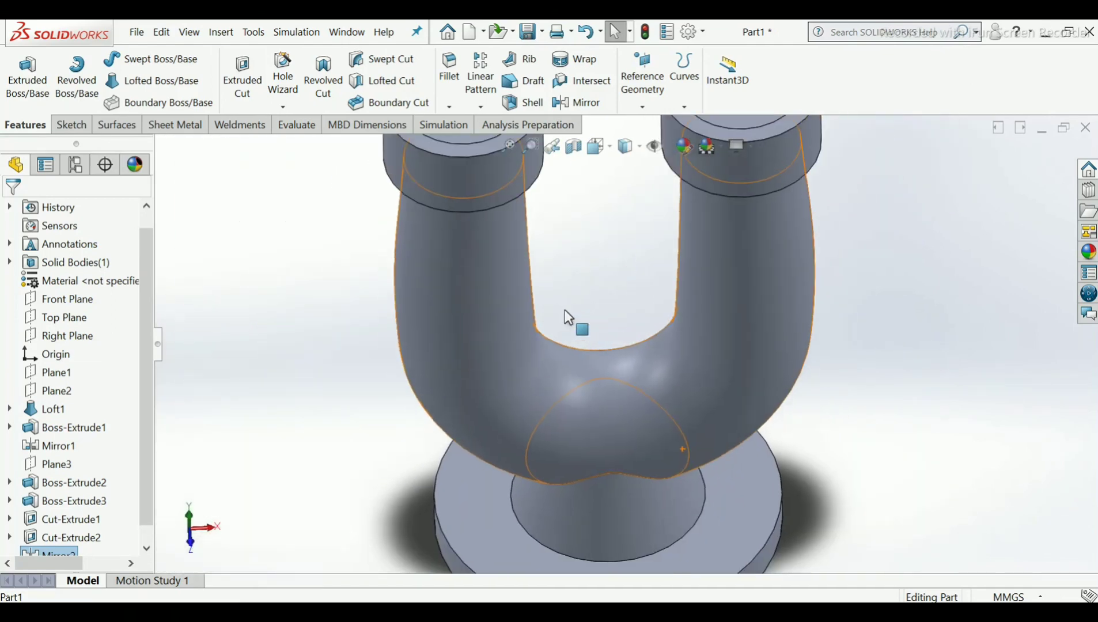
# Start a sketch on the Front Plane and draw a circle centred on the origin with a radius of about 112 mm.
pyautogui.click(86, 303)
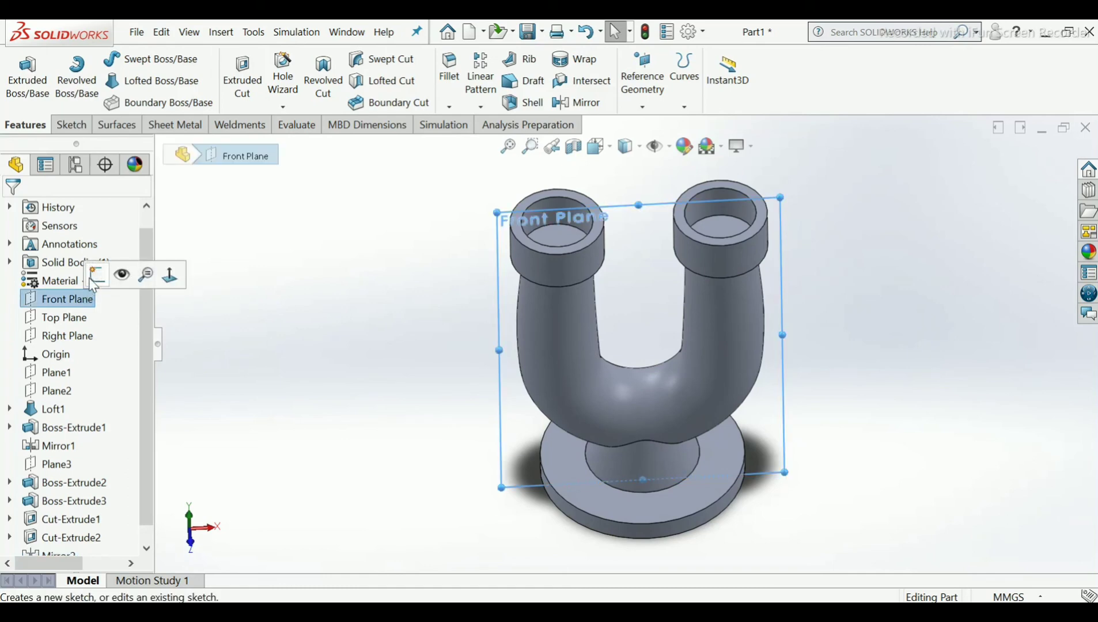
pyautogui.click(95, 276)
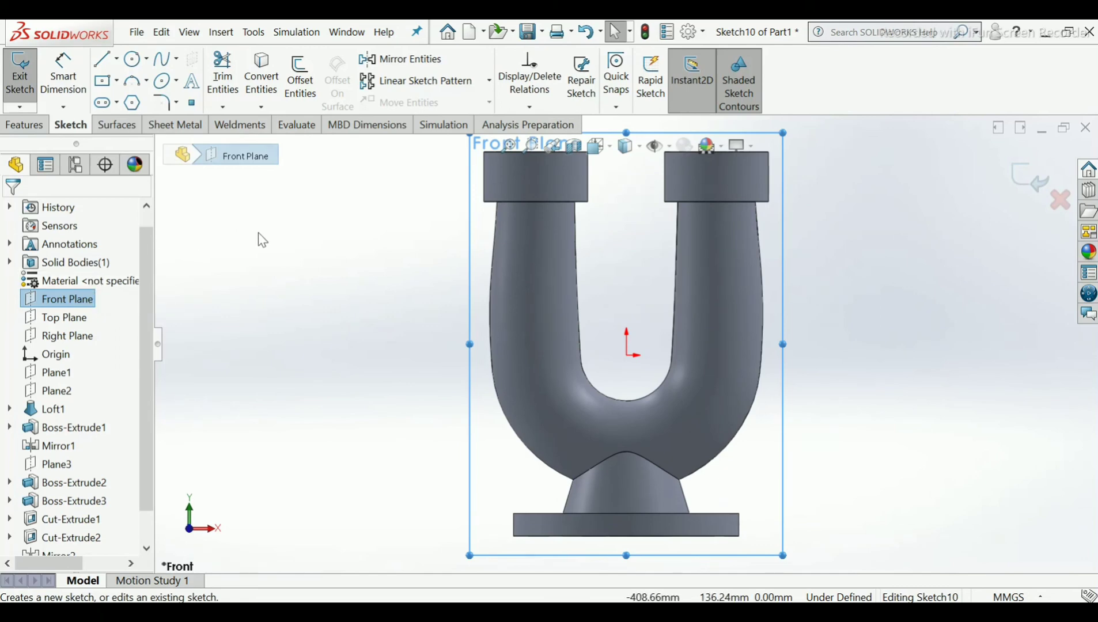
pyautogui.click(276, 274)
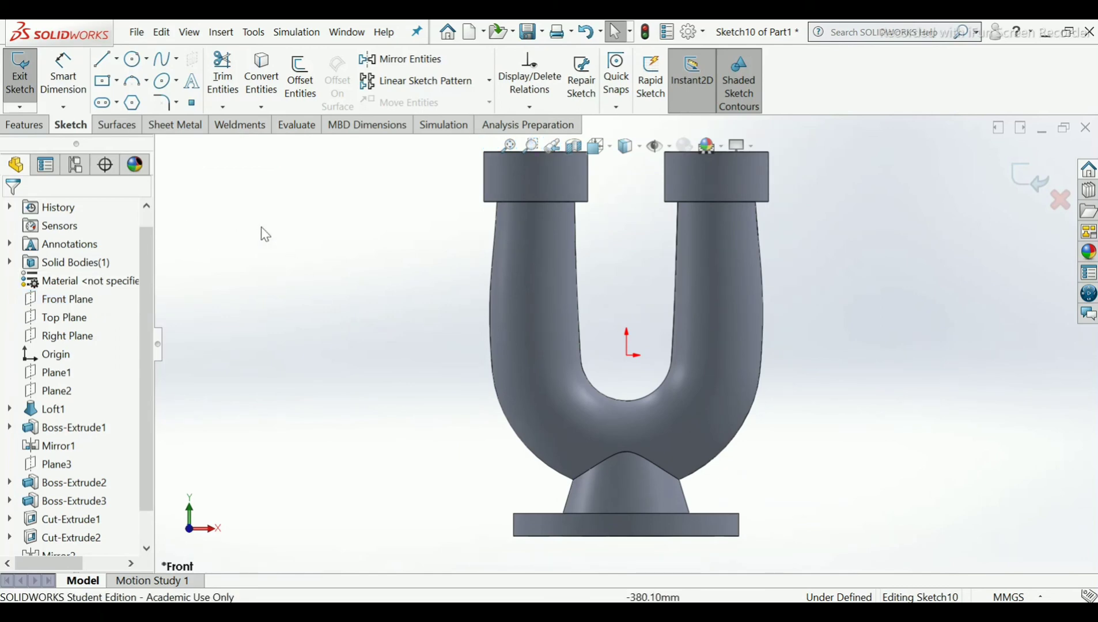
pyautogui.click(132, 62)
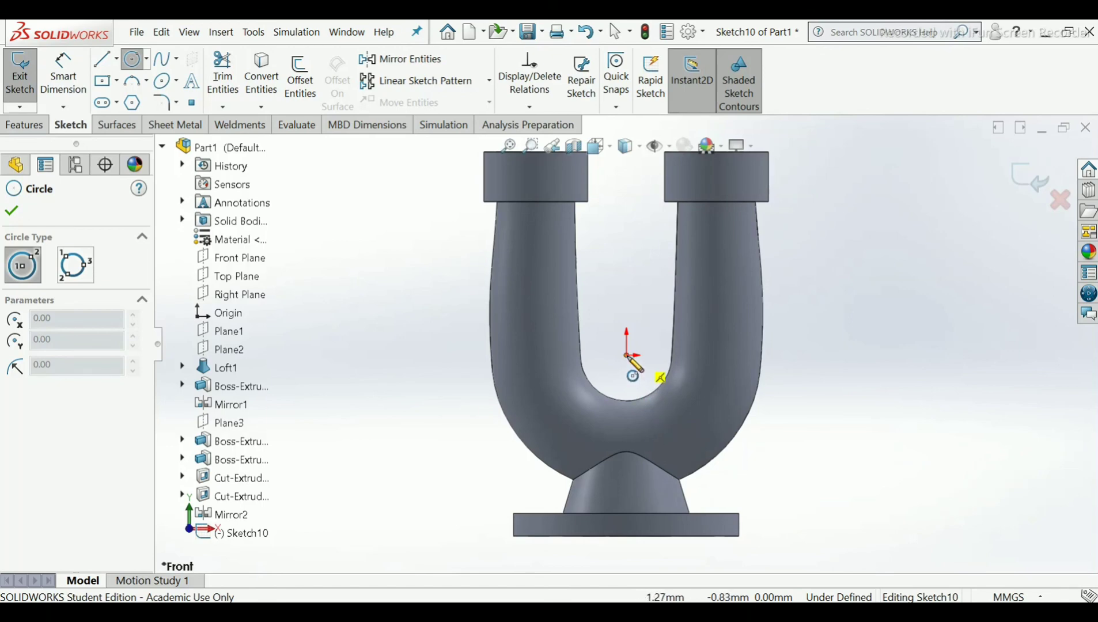
pyautogui.click(626, 356)
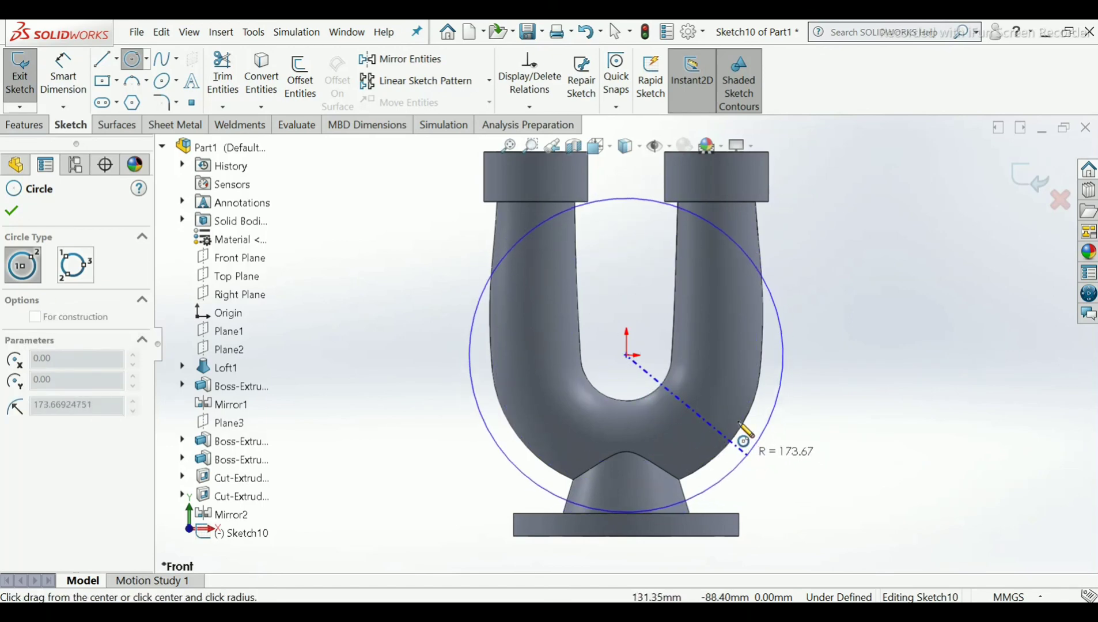
pyautogui.click(718, 405)
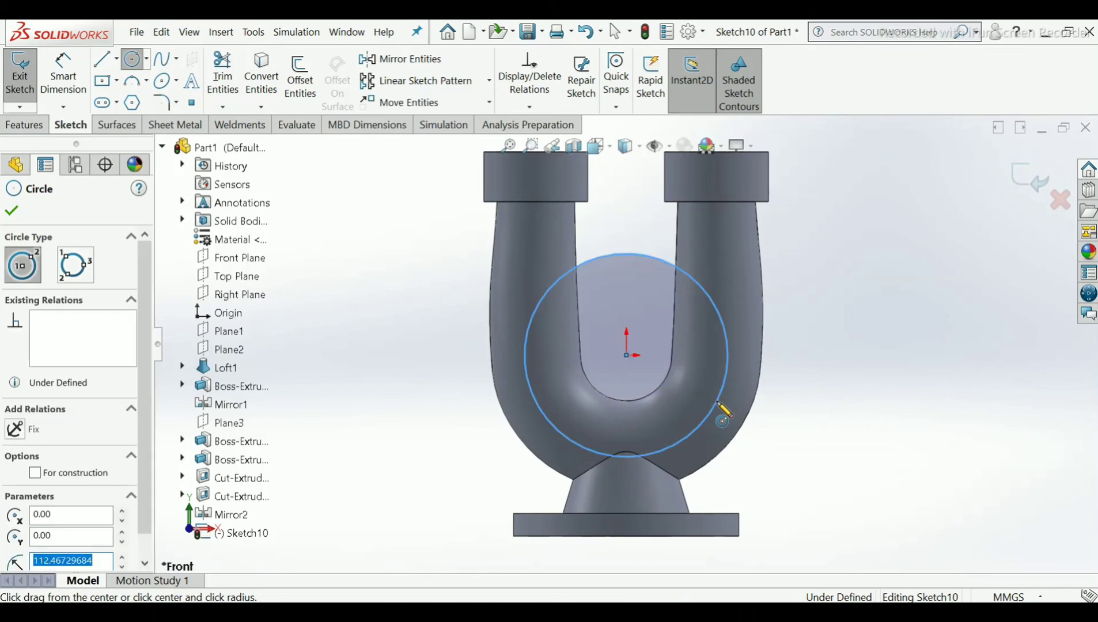
# Finish the circle centred on the origin and dimension its diameter to 200 mm.
pyautogui.rightClick(720, 406)
pyautogui.click(749, 415)
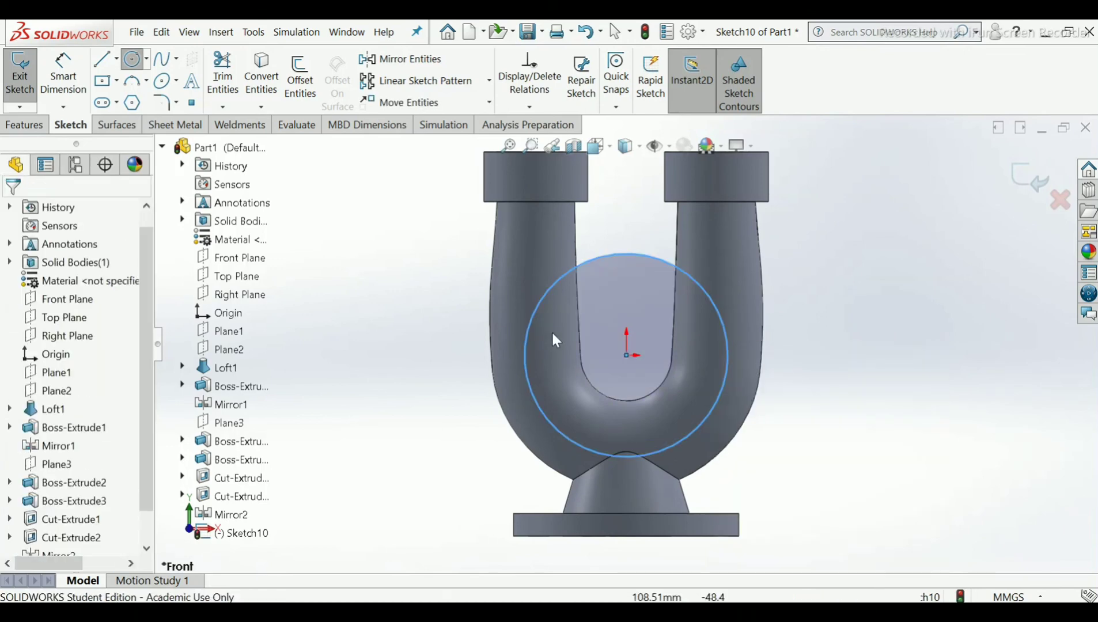
pyautogui.click(73, 99)
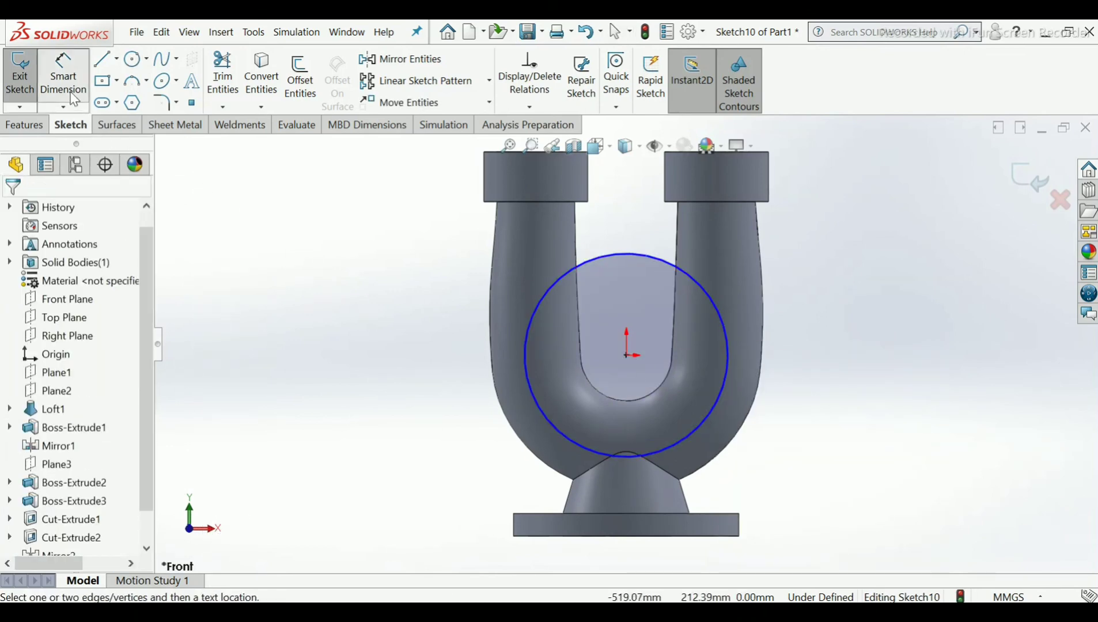
pyautogui.click(571, 442)
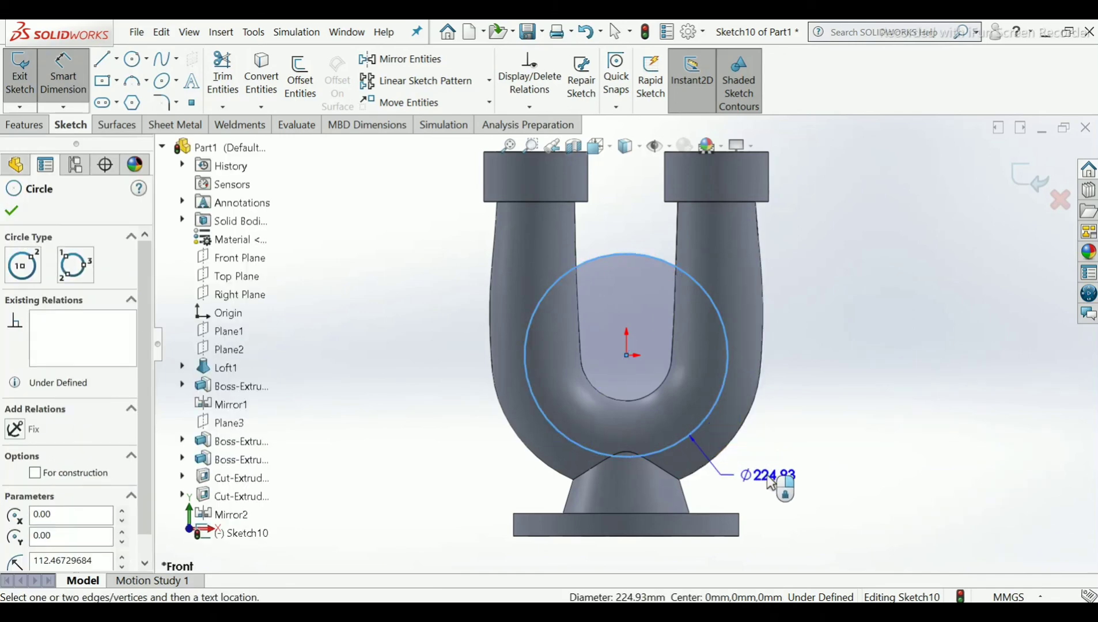
pyautogui.click(772, 483)
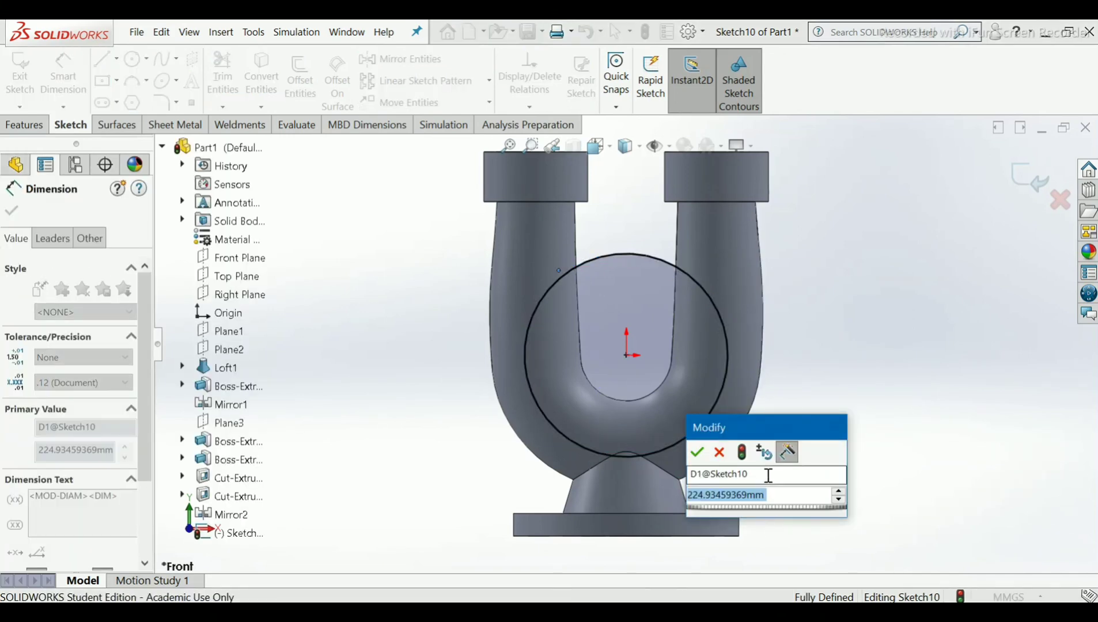
pyautogui.write('200')
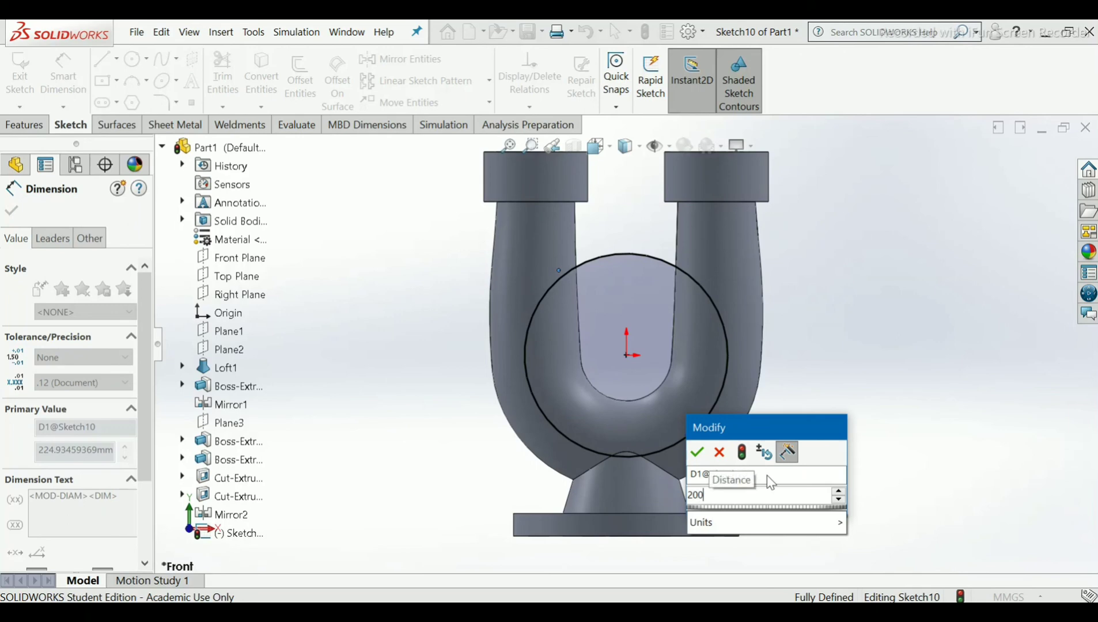
pyautogui.press('Return')
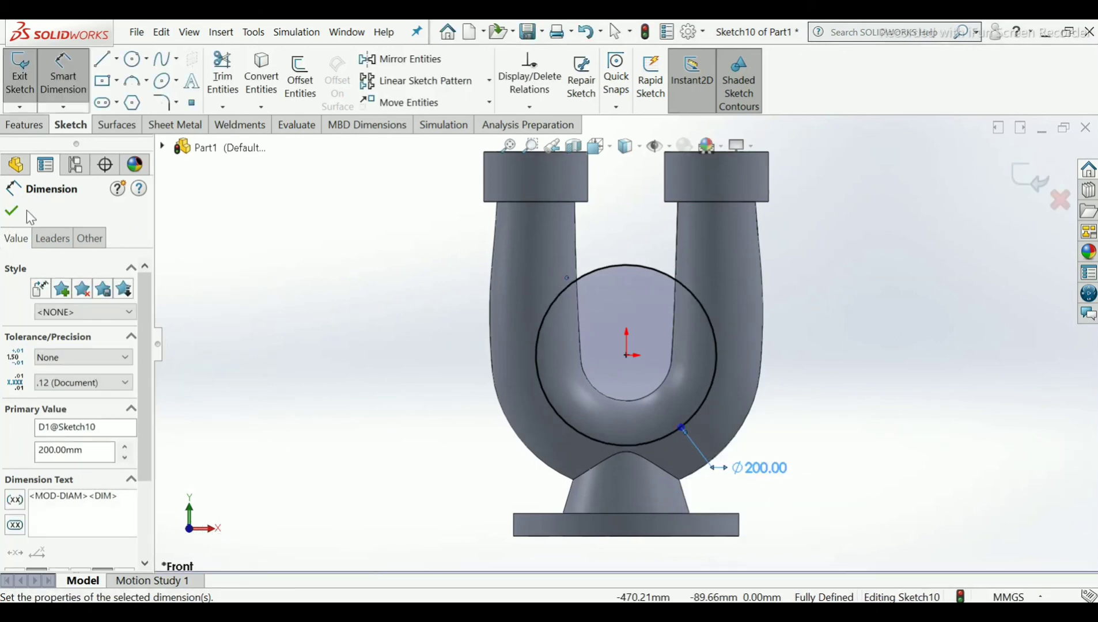
pyautogui.click(20, 210)
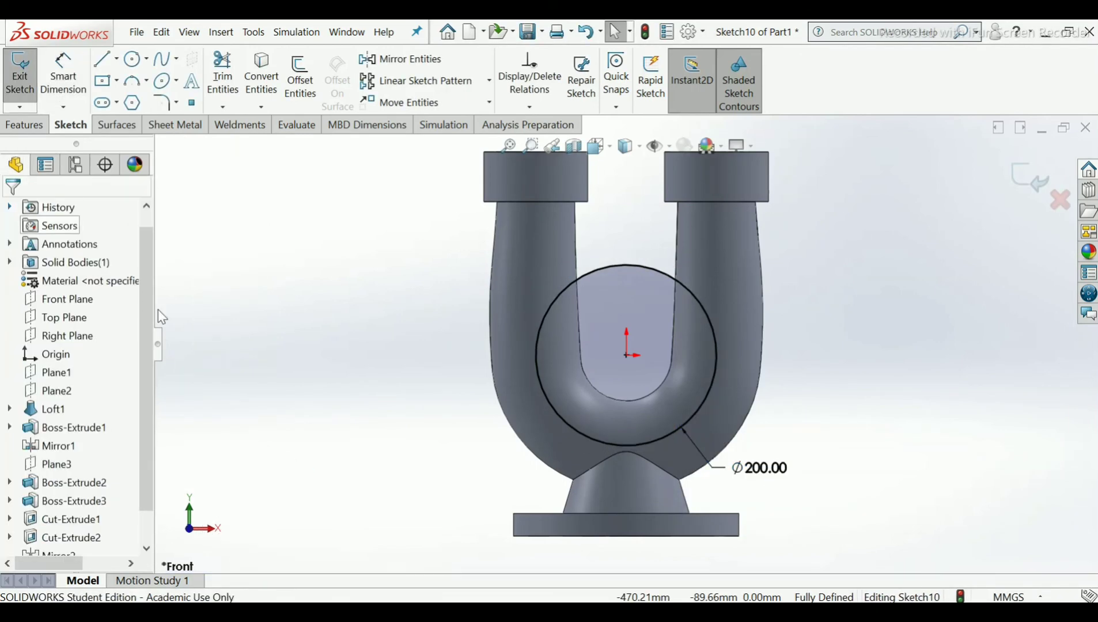
# Change the circle's diameter dimension so it displays as a radius.
pyautogui.click(771, 475)
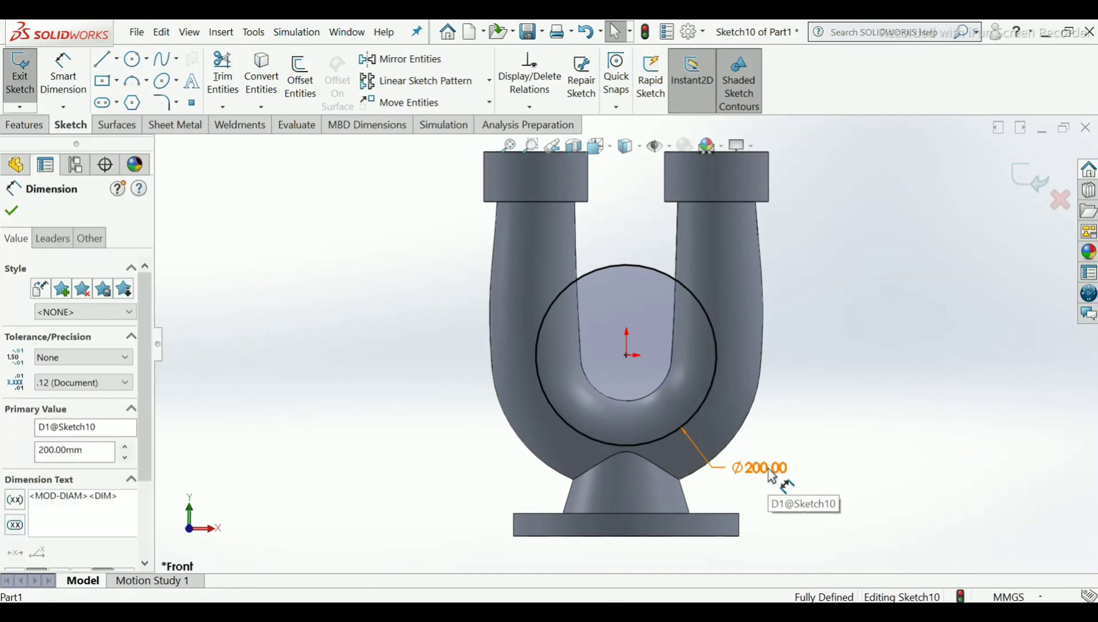
pyautogui.rightClick(771, 476)
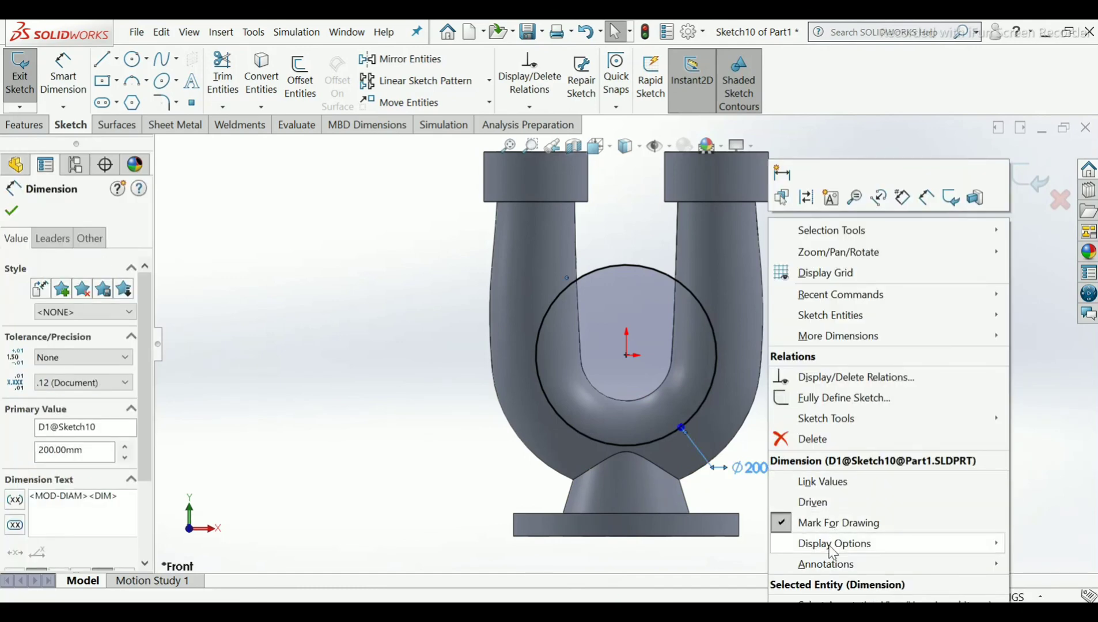
pyautogui.moveTo(831, 547)
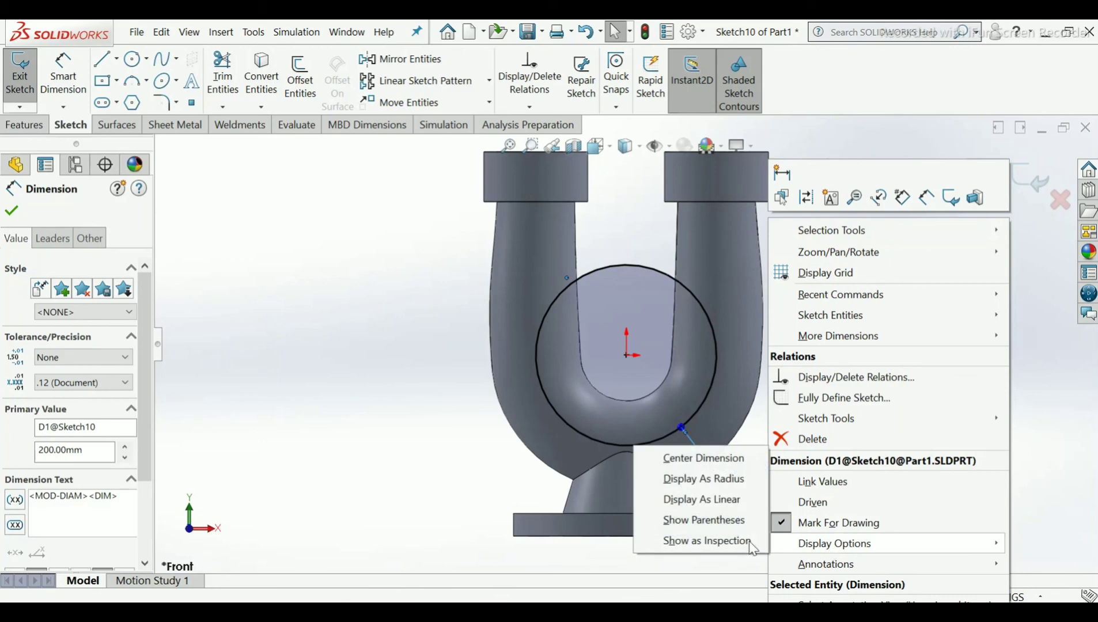
pyautogui.click(720, 479)
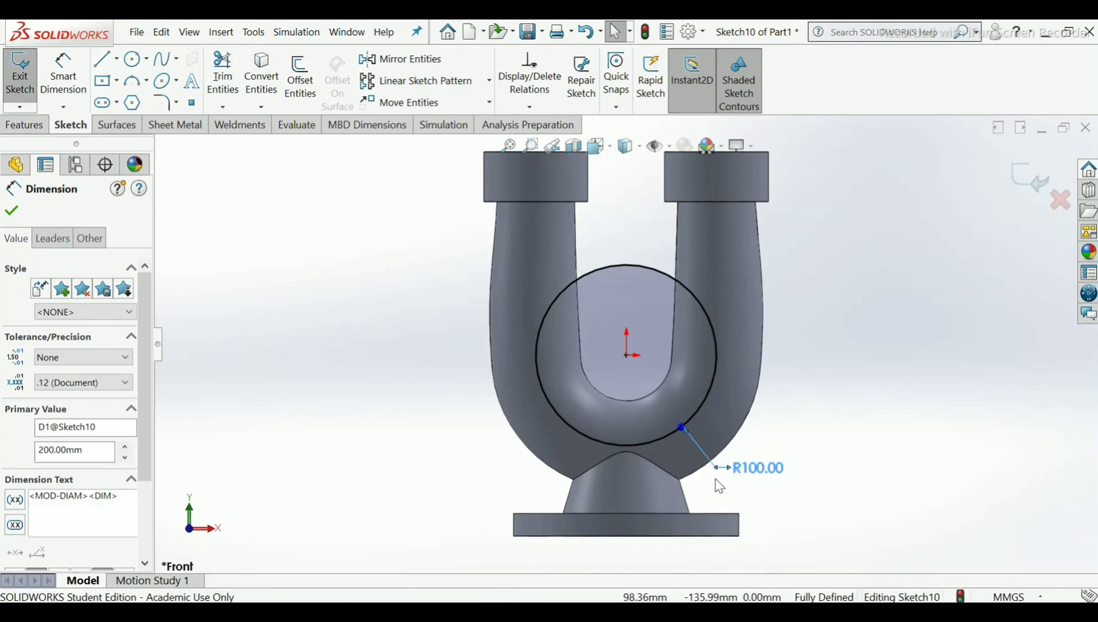
pyautogui.click(12, 212)
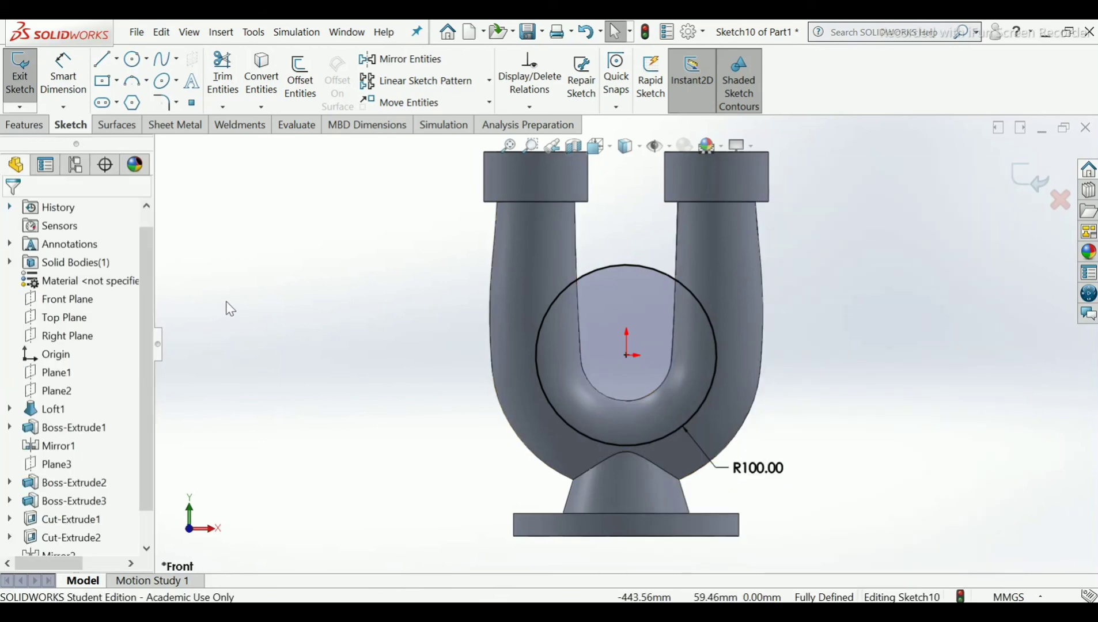
# Sketch a vertical line about 175 mm long from the circle's right quadrant point up into the right collar, tangent to the circle.
pyautogui.click(110, 67)
pyautogui.click(716, 355)
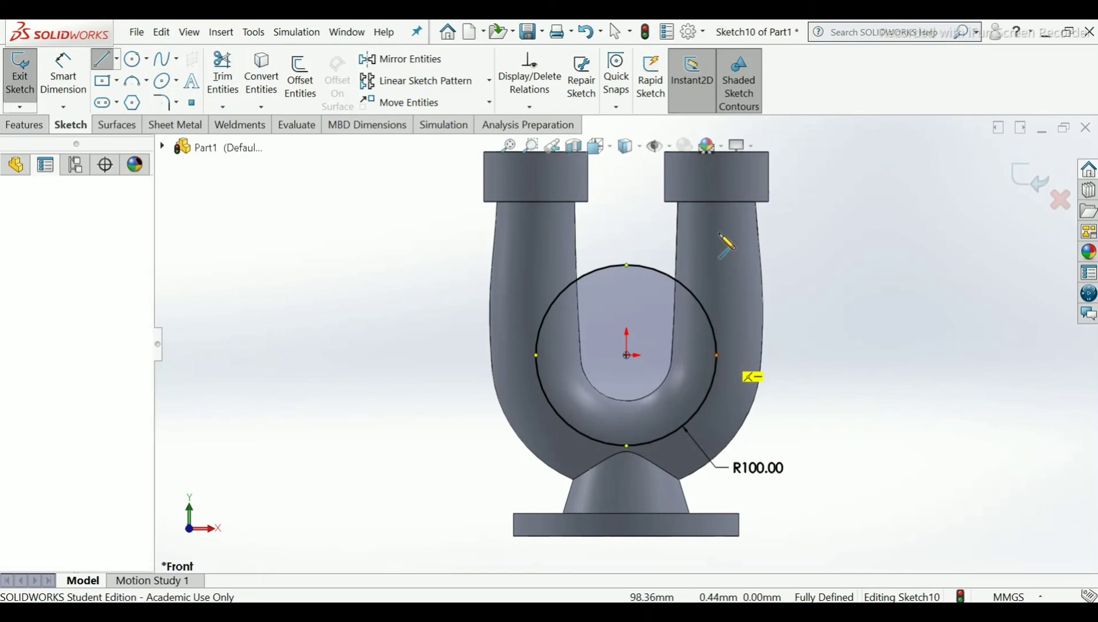
pyautogui.click(717, 201)
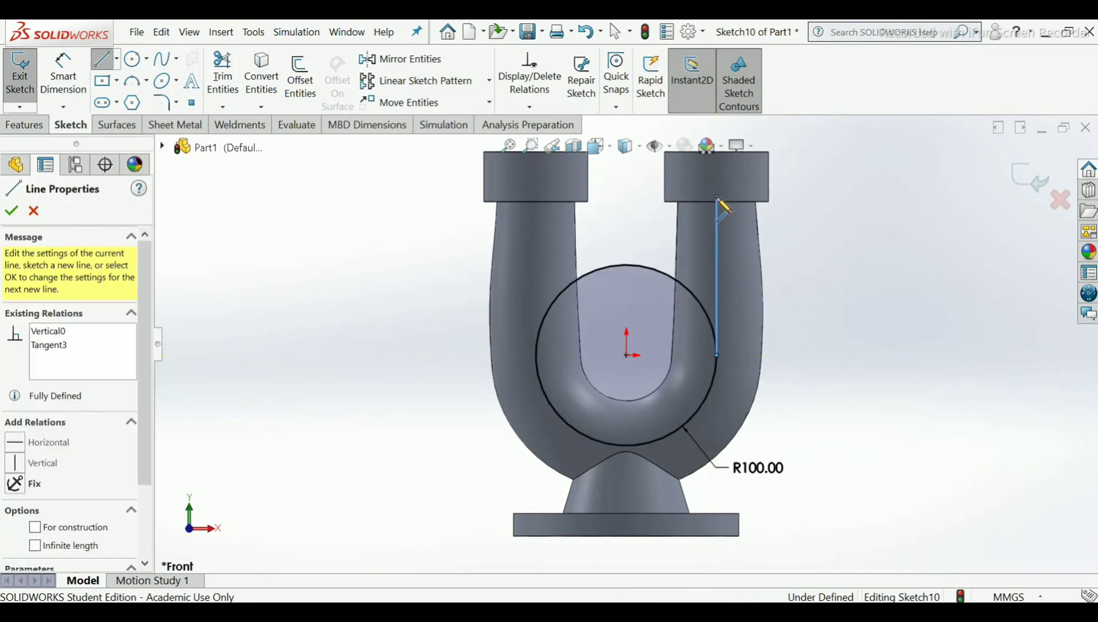
pyautogui.rightClick(719, 201)
pyautogui.click(735, 213)
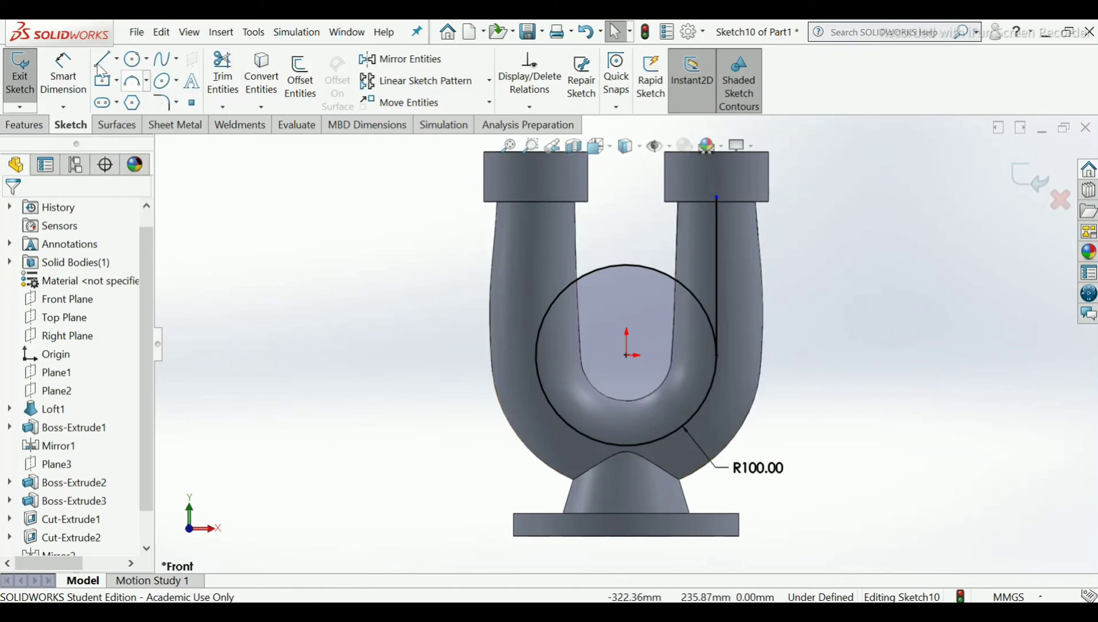
# Dimension the vertical line's length to 179 mm.
pyautogui.click(75, 75)
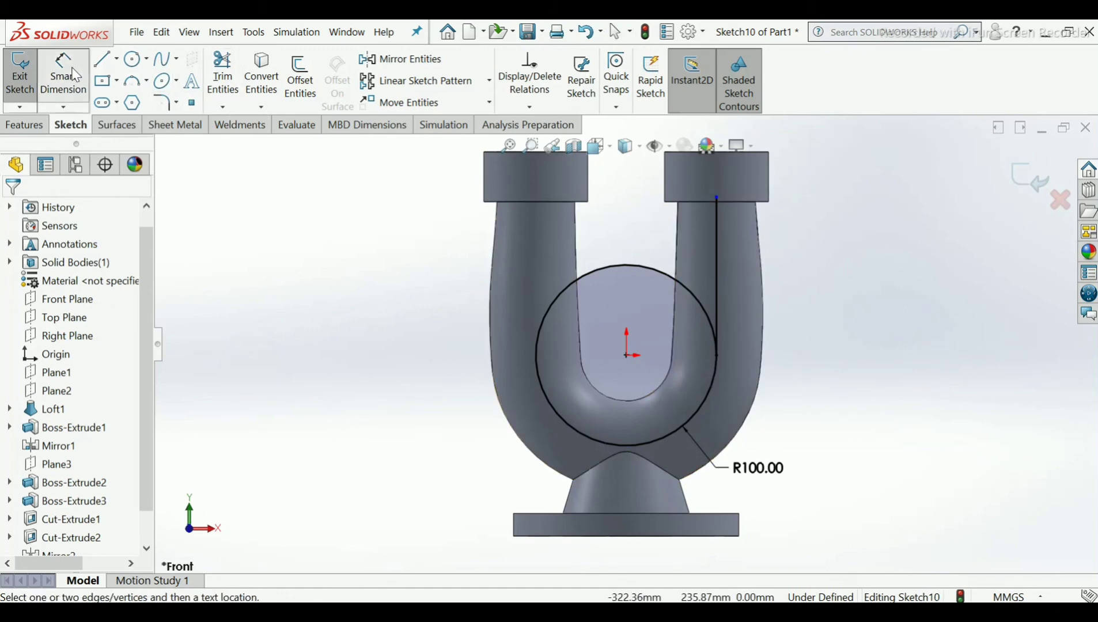
pyautogui.click(717, 244)
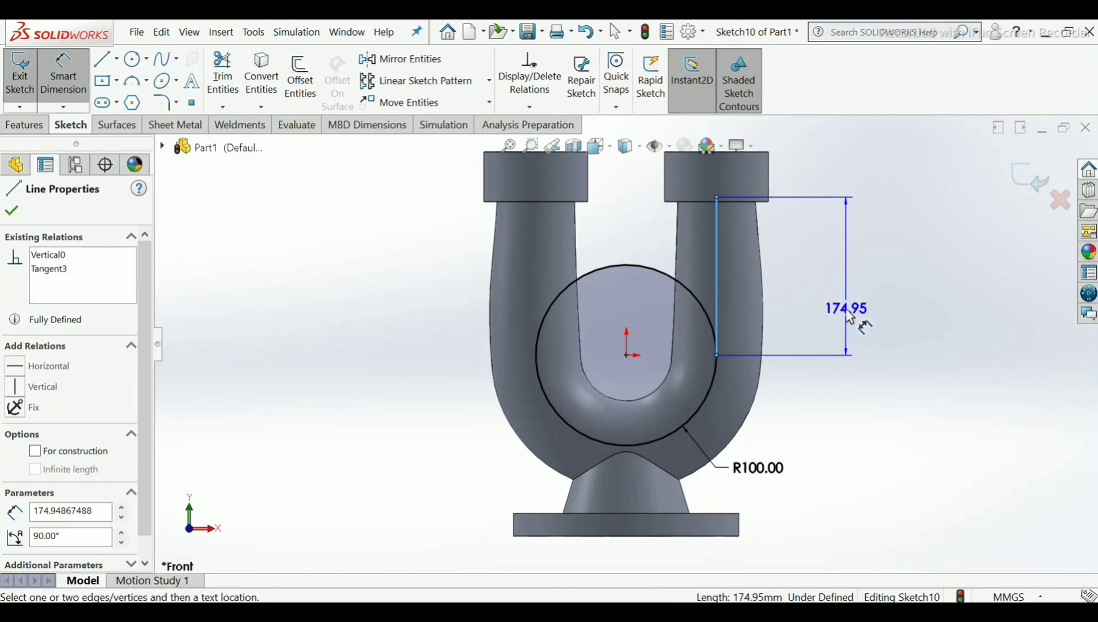
pyautogui.click(844, 293)
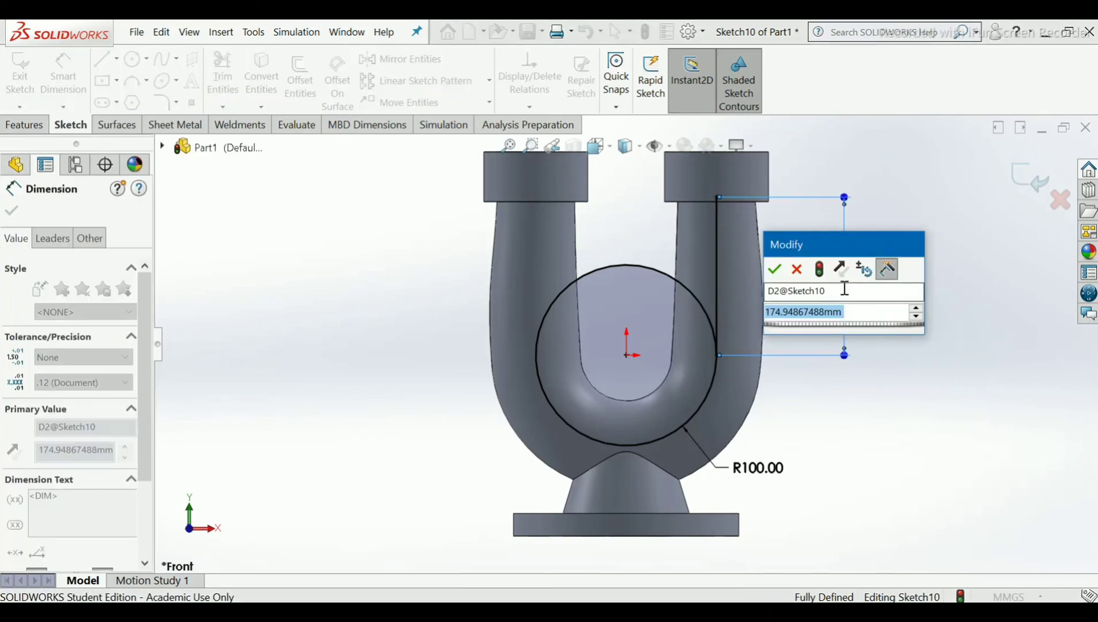
pyautogui.write('179')
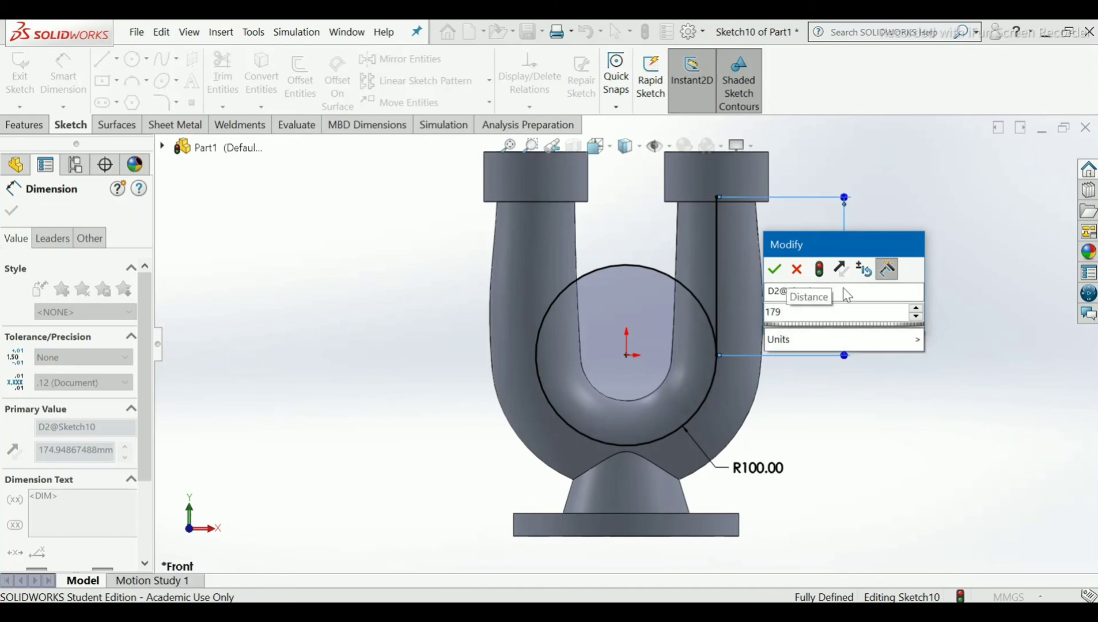
pyautogui.press('Return')
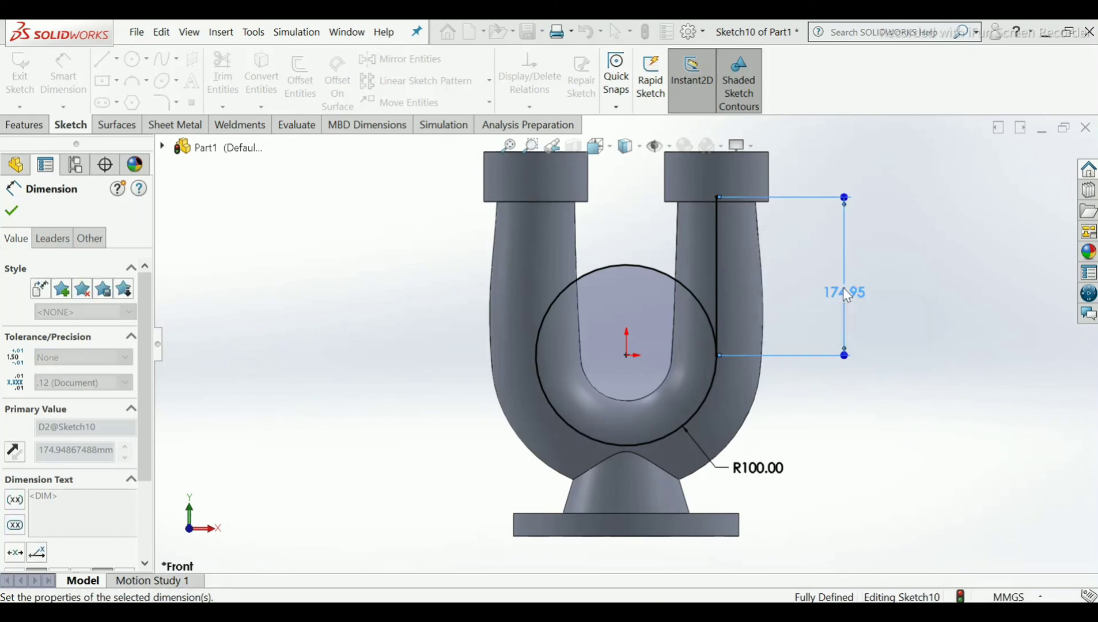
pyautogui.press('Escape')
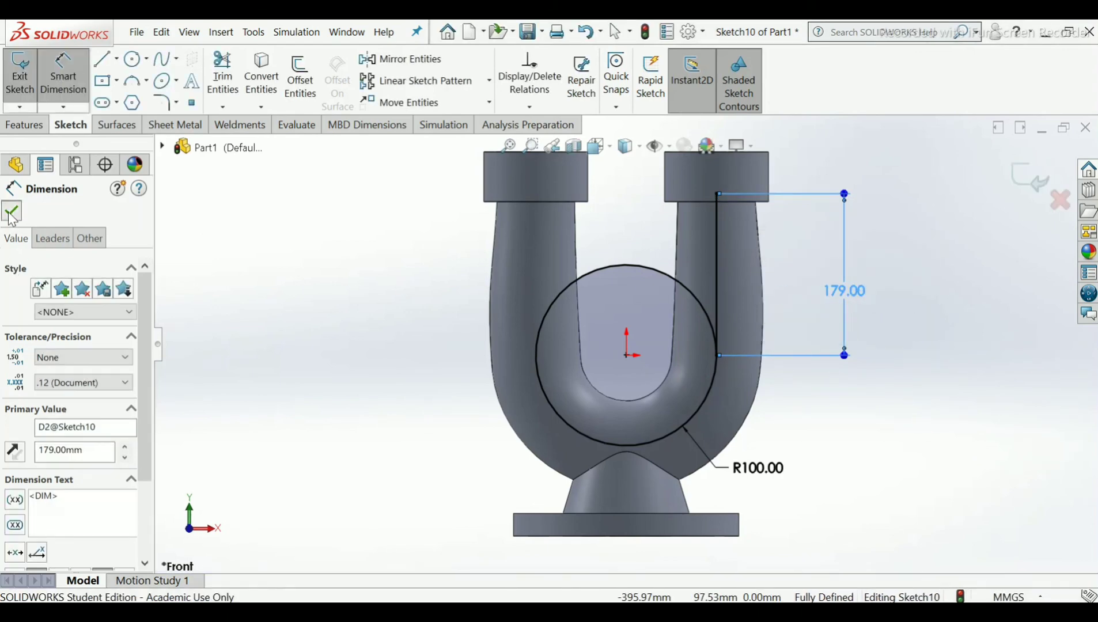
# Draw a vertical centerline from the origin upward, ending inside the circle just below its upper edge.
pyautogui.scroll(3, 633, 245)
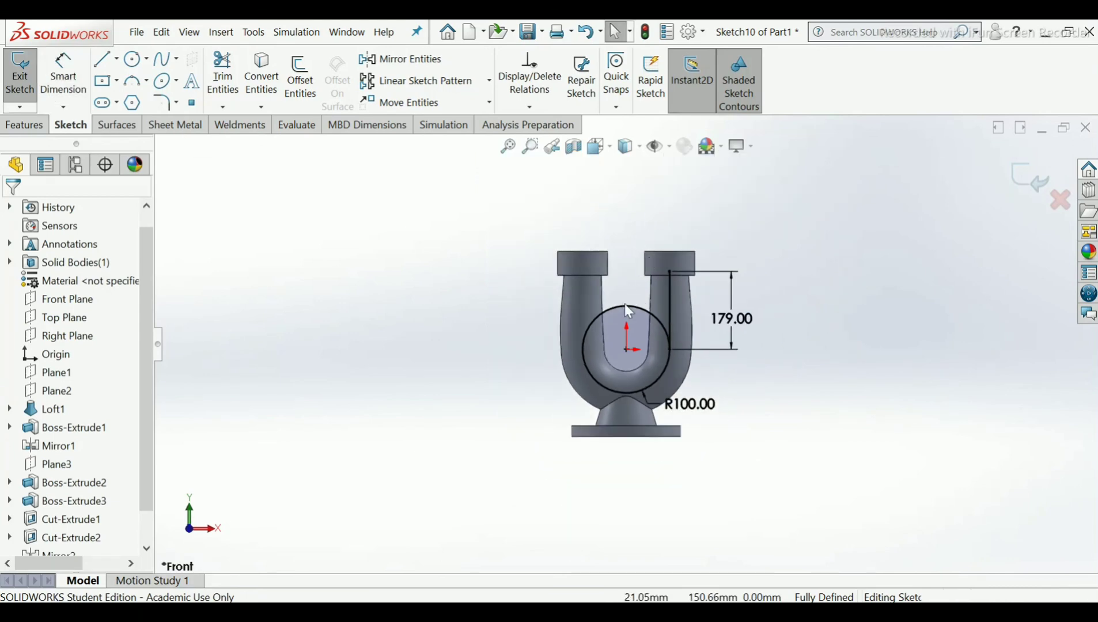
pyautogui.scroll(-2, 631, 314)
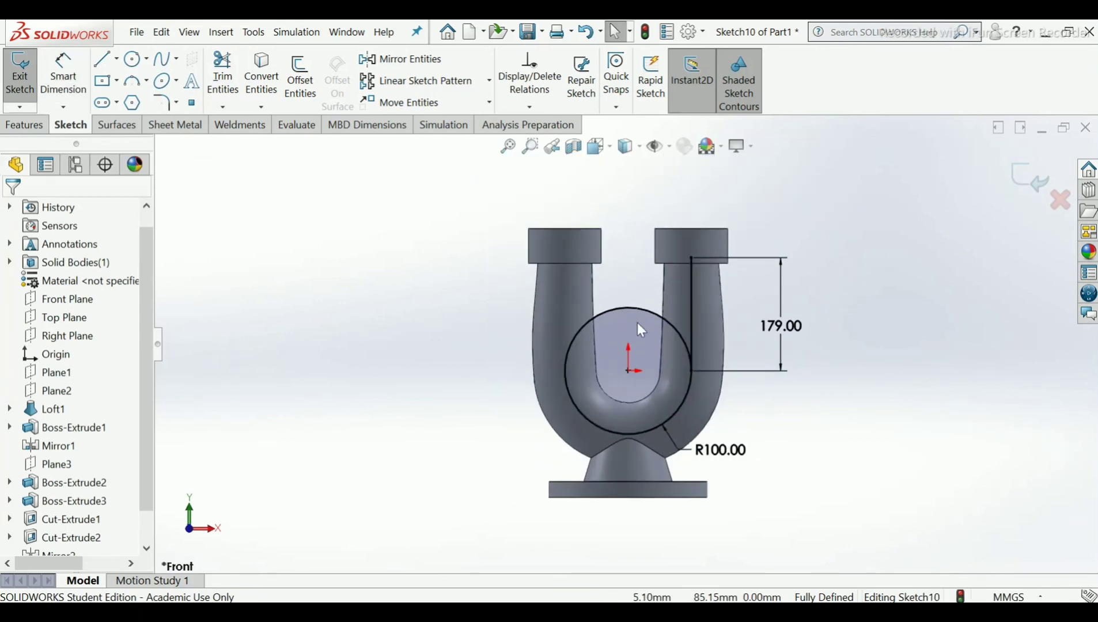
pyautogui.click(117, 58)
pyautogui.click(138, 99)
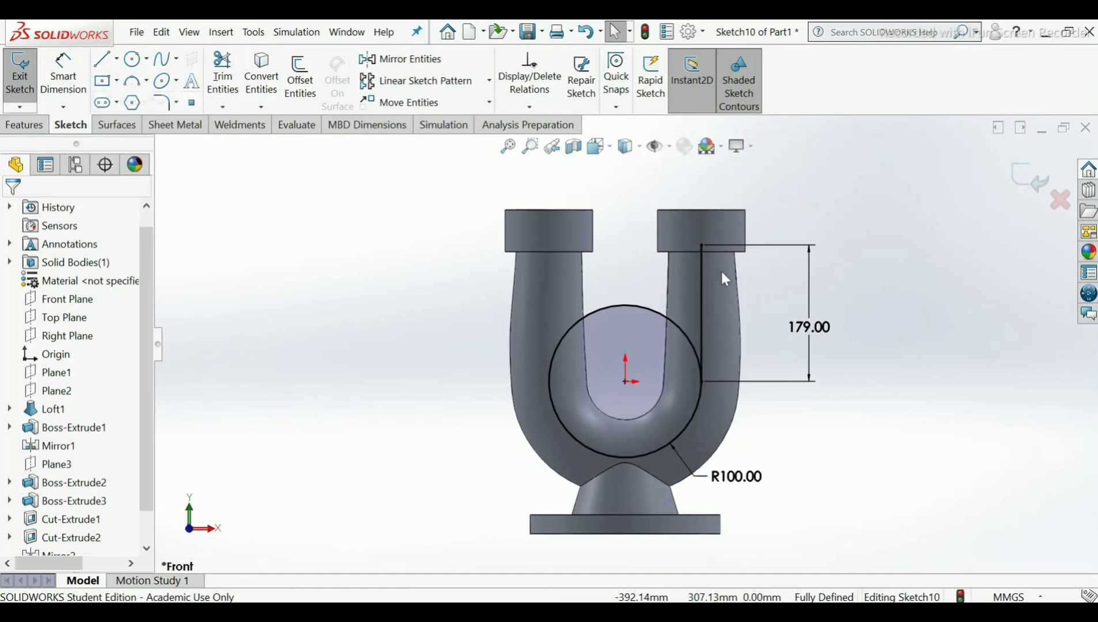
pyautogui.click(627, 381)
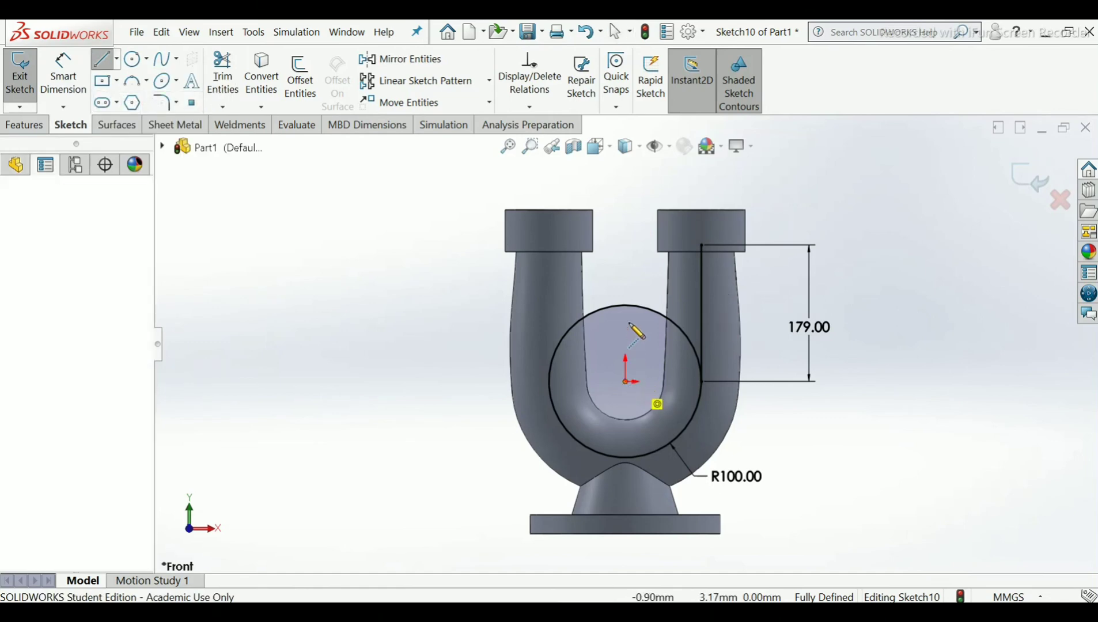
pyautogui.click(626, 321)
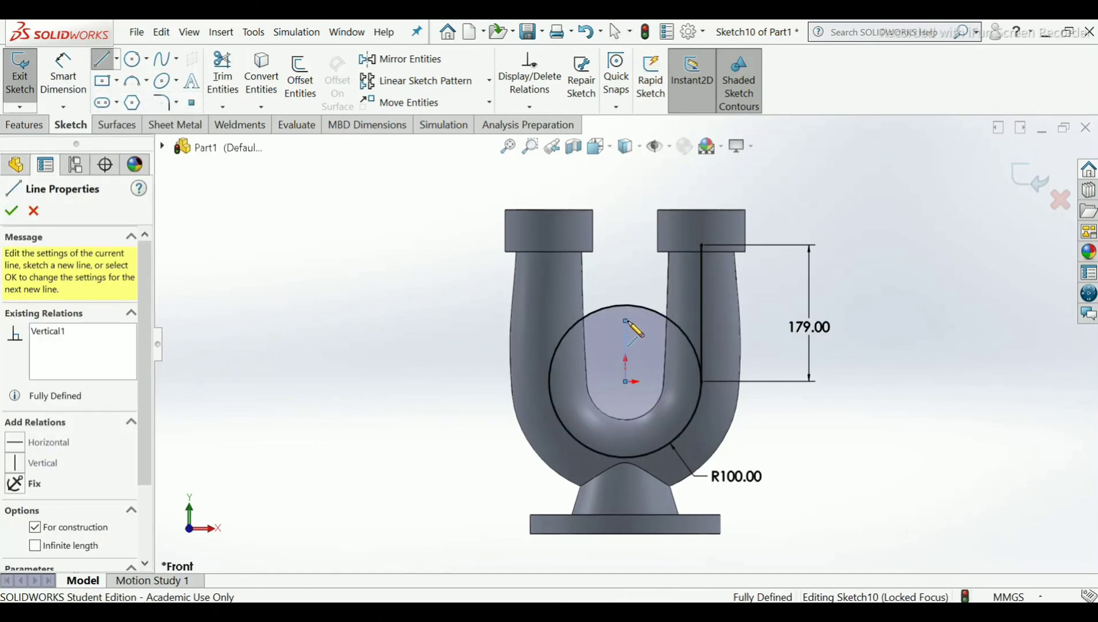
pyautogui.rightClick(627, 323)
pyautogui.click(662, 334)
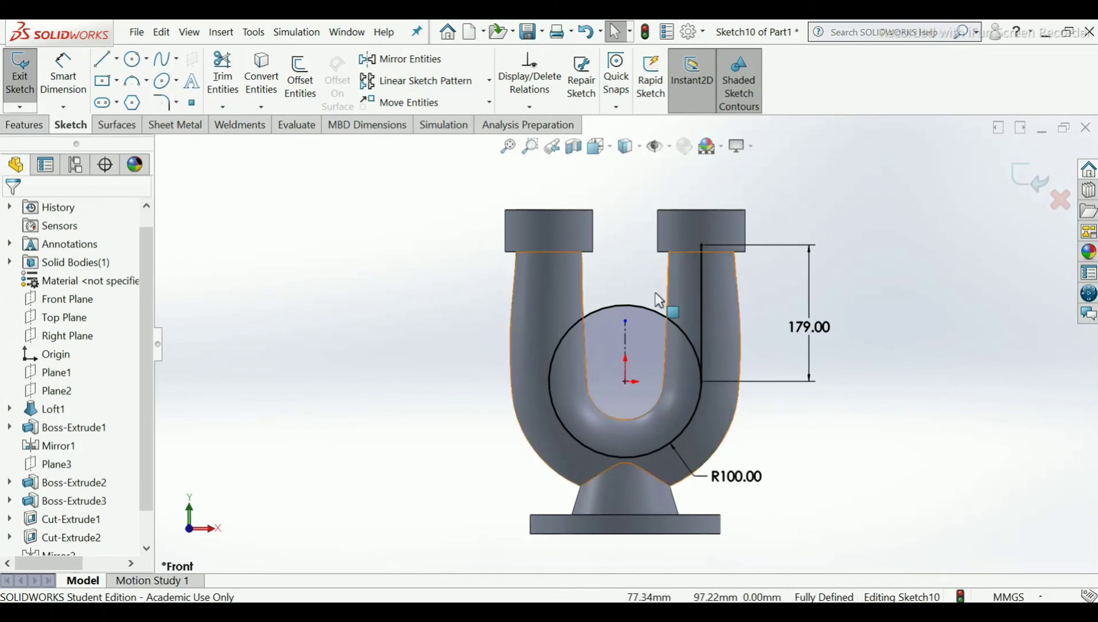
# Mirror the 179 mm vertical line about the centerline into the left leg, keeping the original line.
pyautogui.click(432, 64)
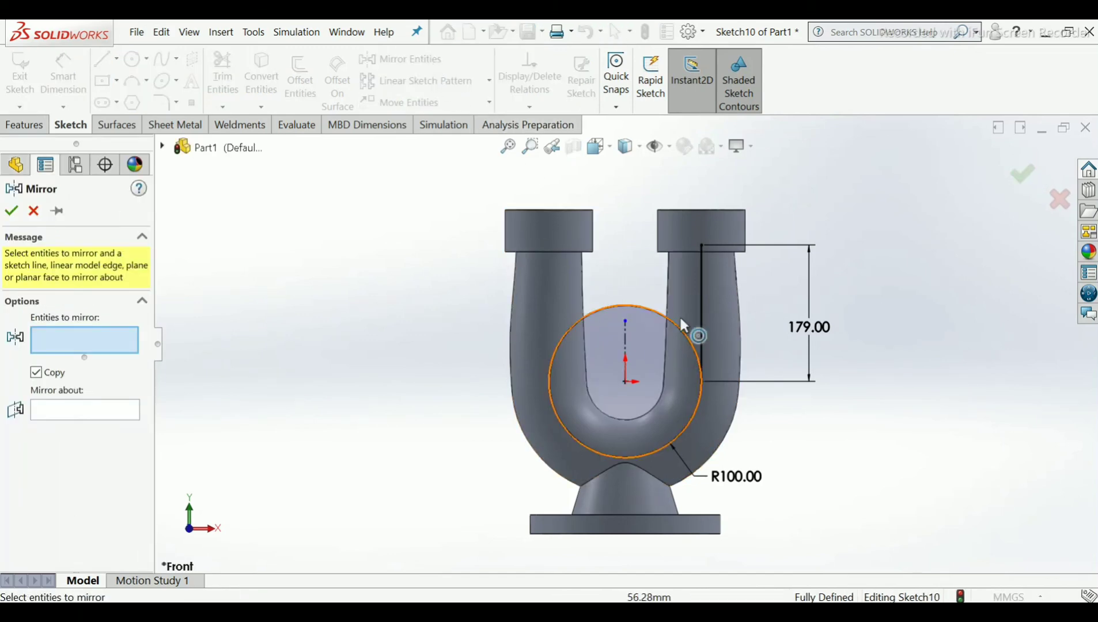
pyautogui.click(703, 311)
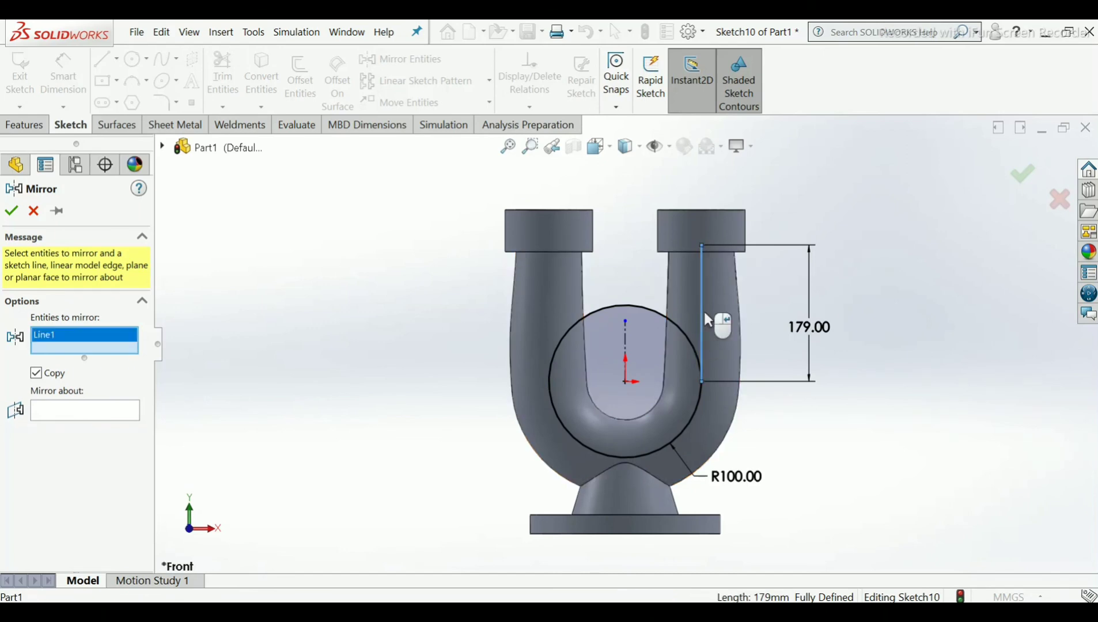
pyautogui.click(625, 331)
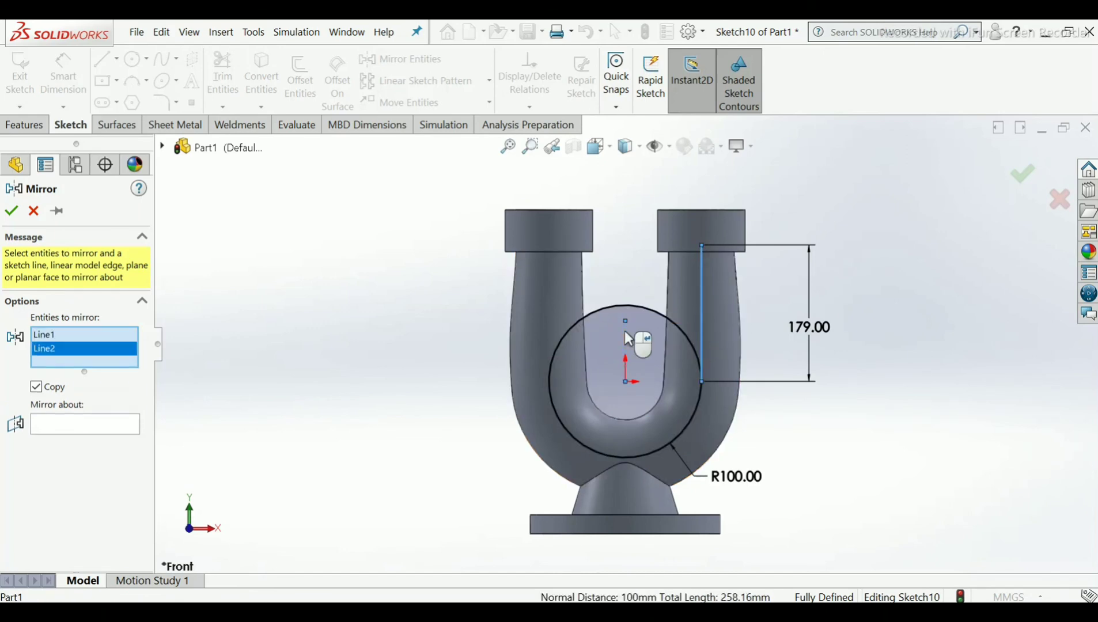
pyautogui.rightClick(60, 348)
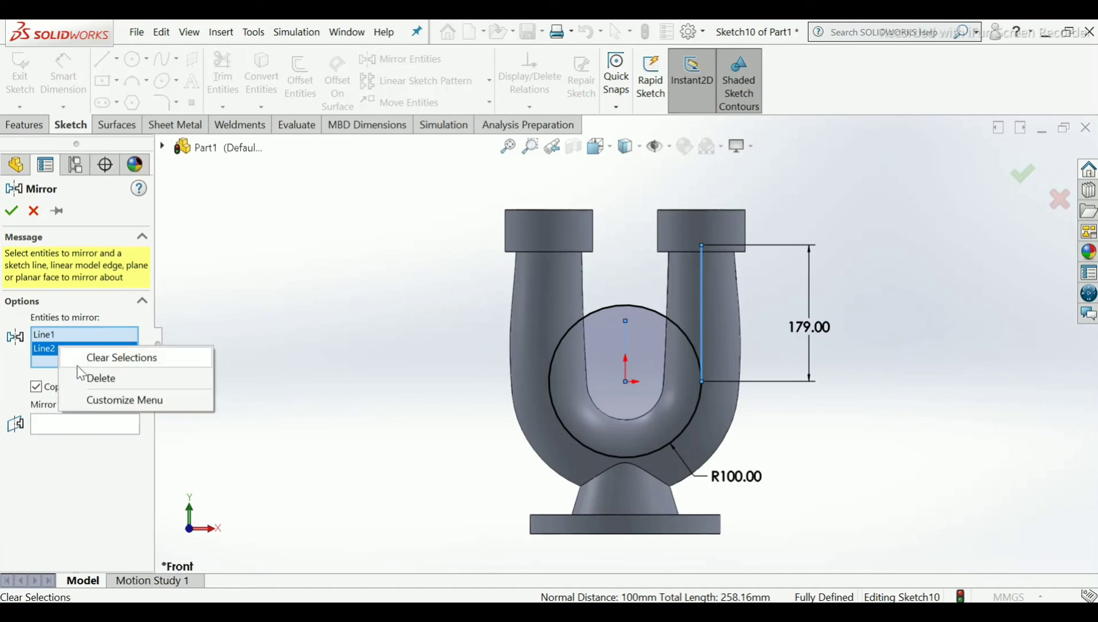
pyautogui.click(83, 380)
pyautogui.click(74, 416)
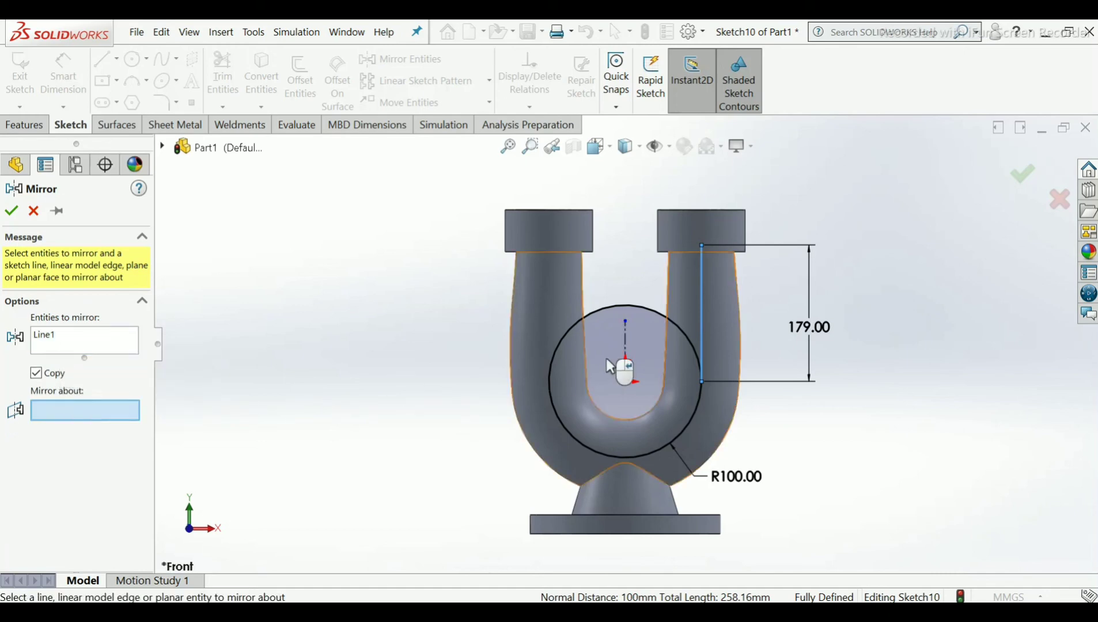
pyautogui.click(626, 342)
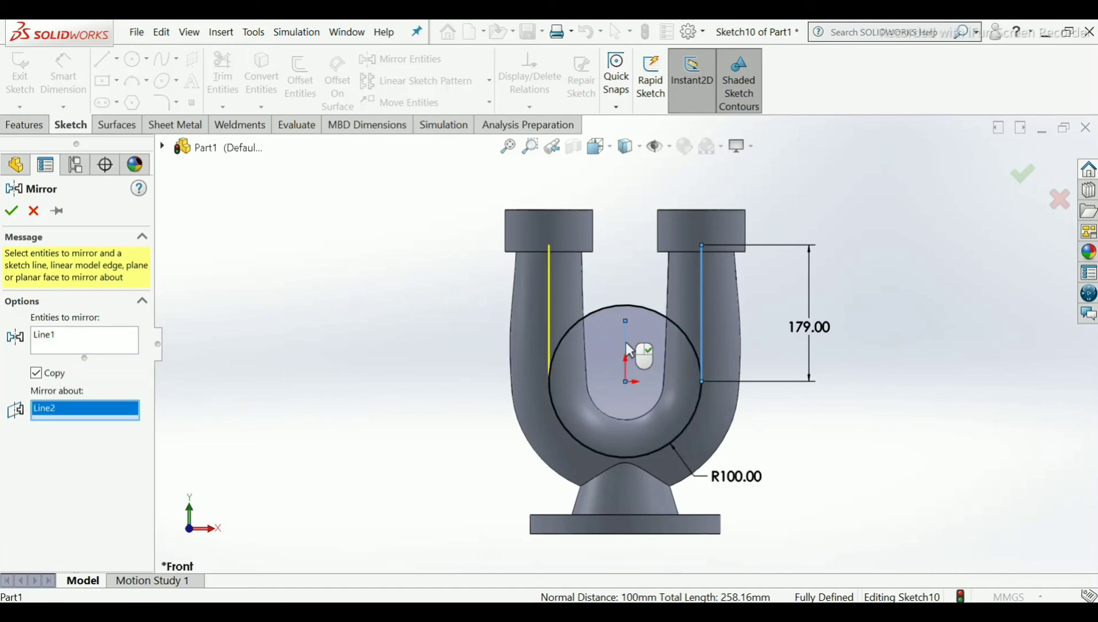
pyautogui.click(11, 210)
pyautogui.scroll(-2, 707, 274)
pyautogui.moveTo(707, 273); pyautogui.dragTo(703, 327, button='middle')
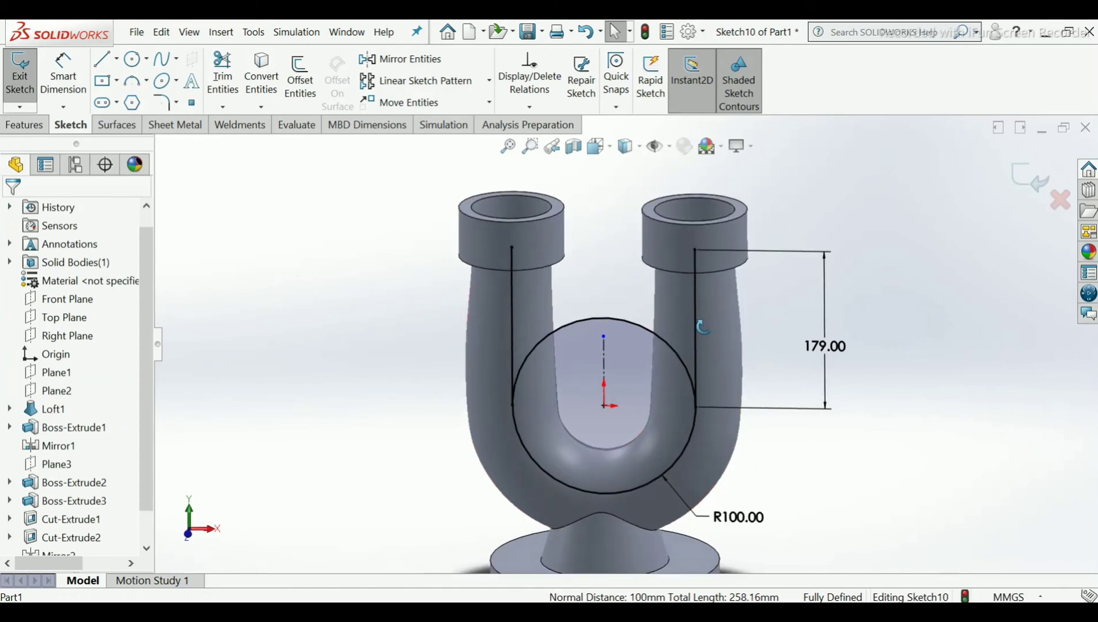
pyautogui.press('z')
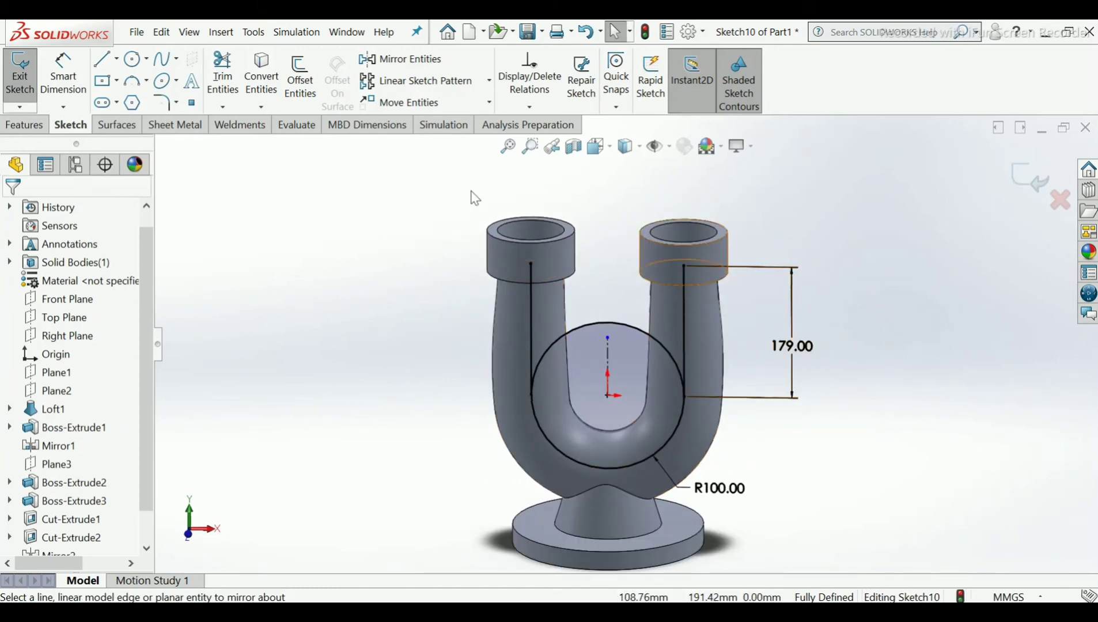
# Trim away the upper half of the R100 circle to leave a U-shaped path, and close the sketch.
pyautogui.click(223, 75)
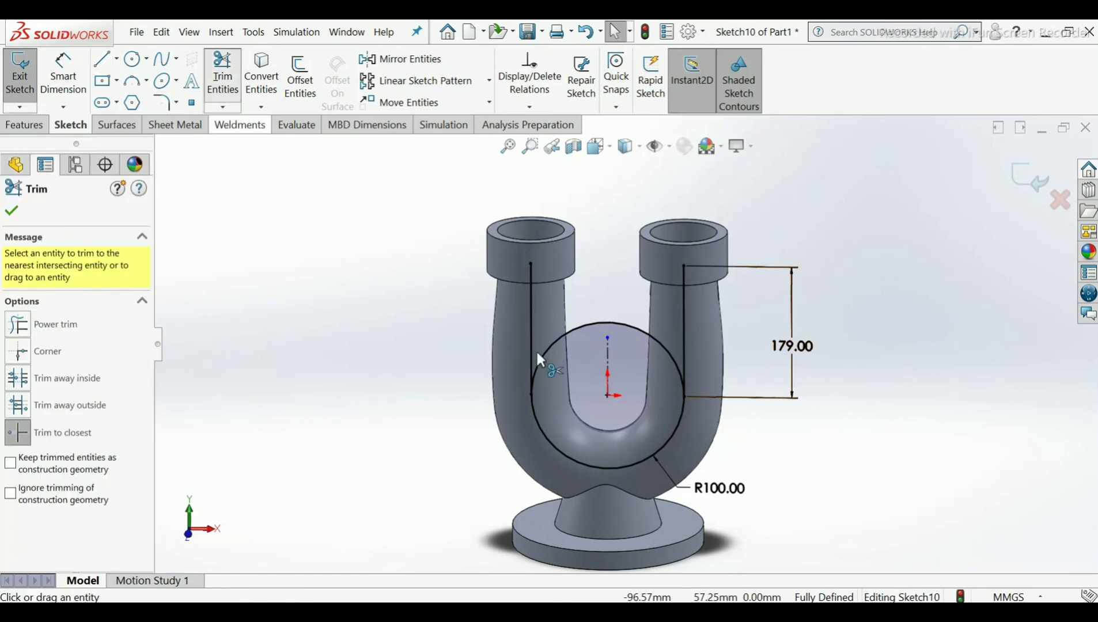
pyautogui.click(558, 339)
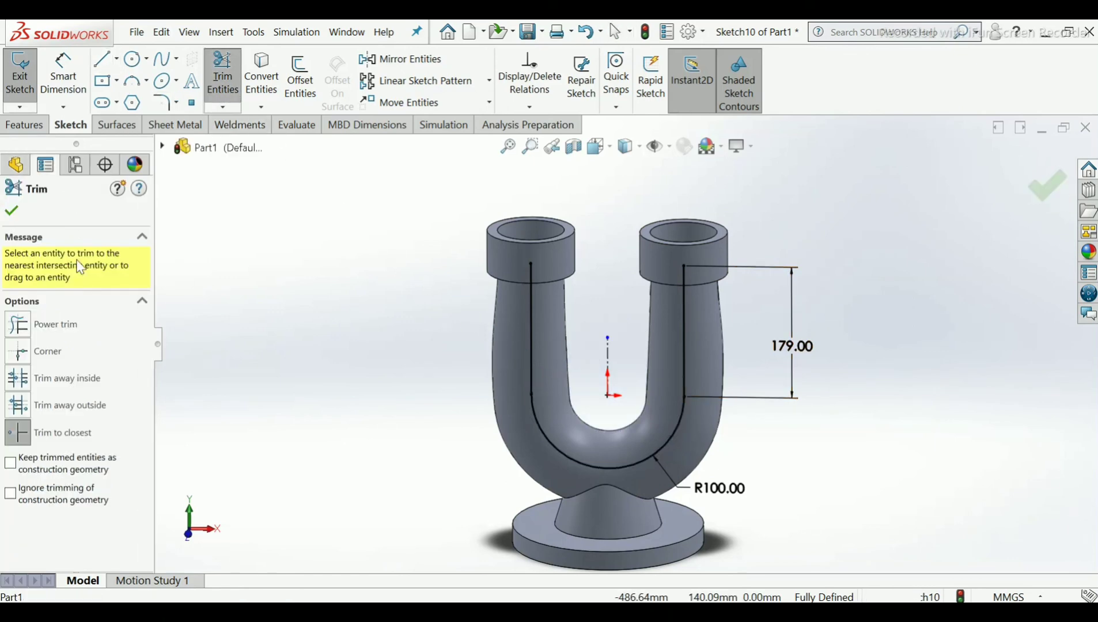
pyautogui.click(11, 210)
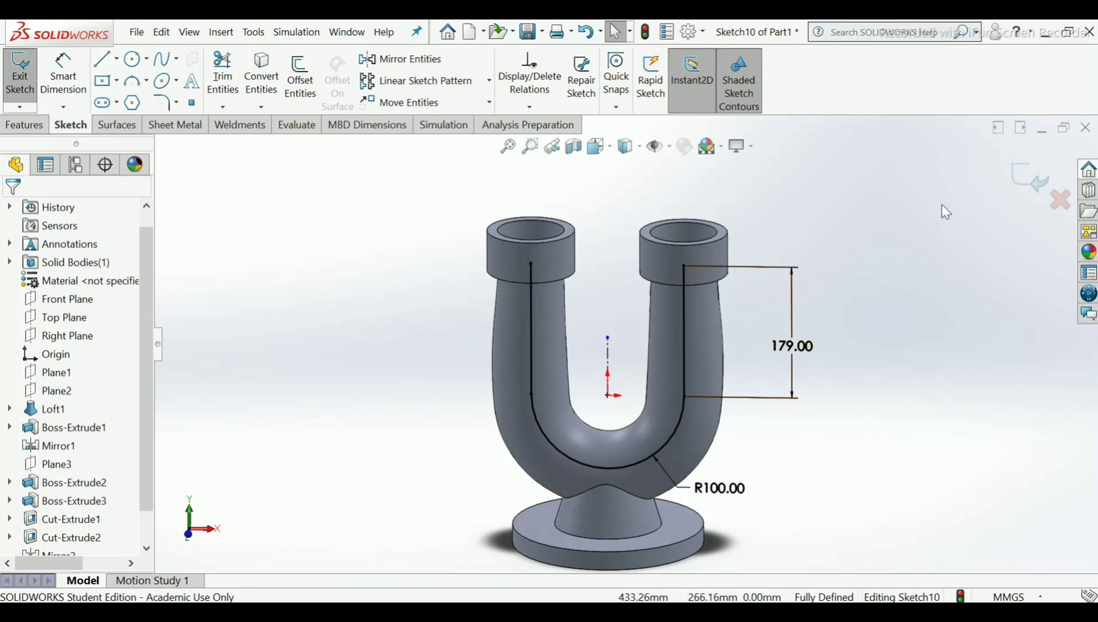
pyautogui.click(1024, 180)
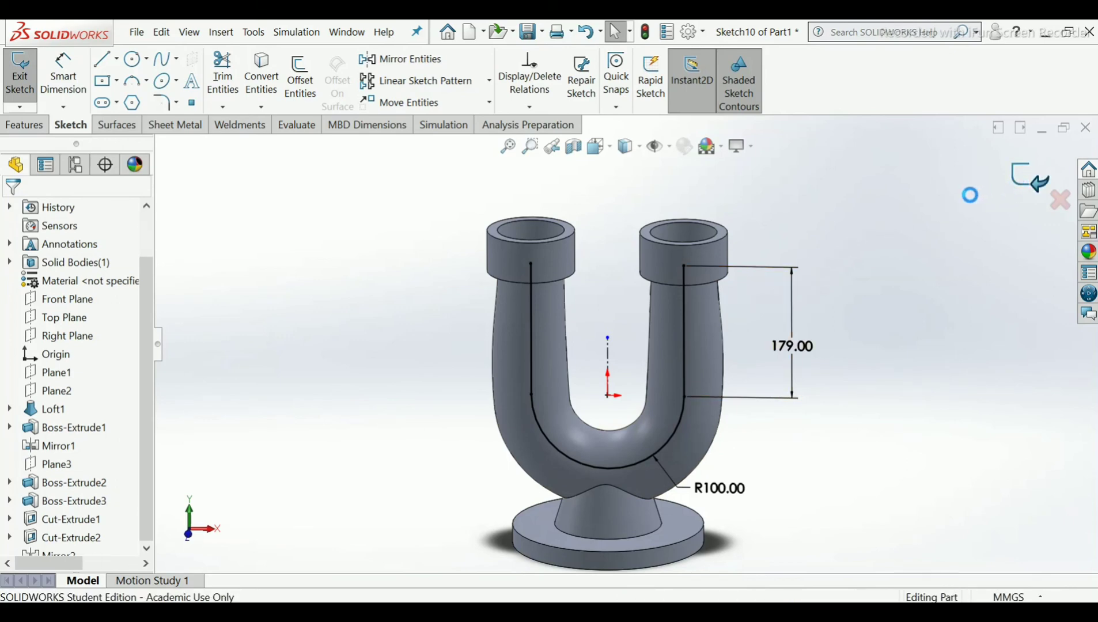
# Create a reference plane perpendicular to the path's right vertical line, coincident with that line's upper endpoint.
pyautogui.click(644, 108)
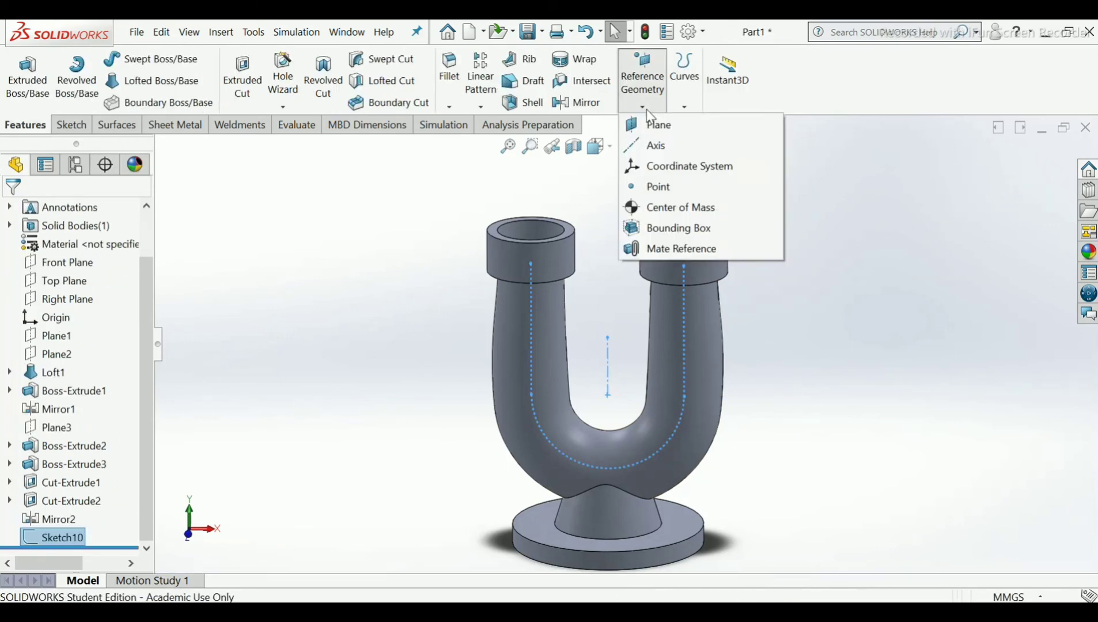
pyautogui.click(656, 124)
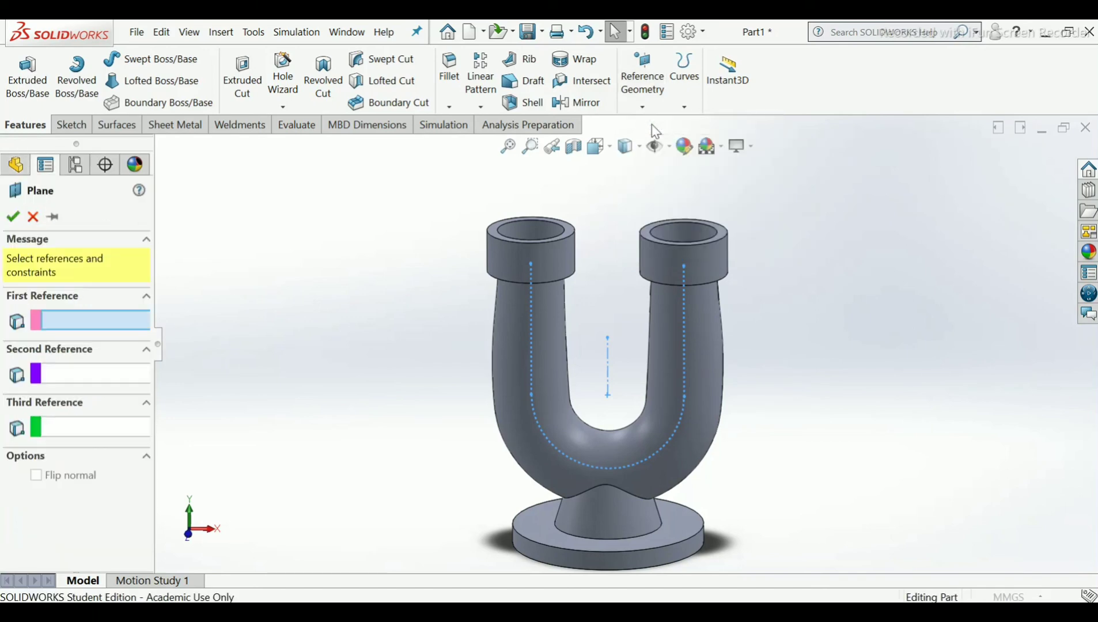
pyautogui.click(682, 288)
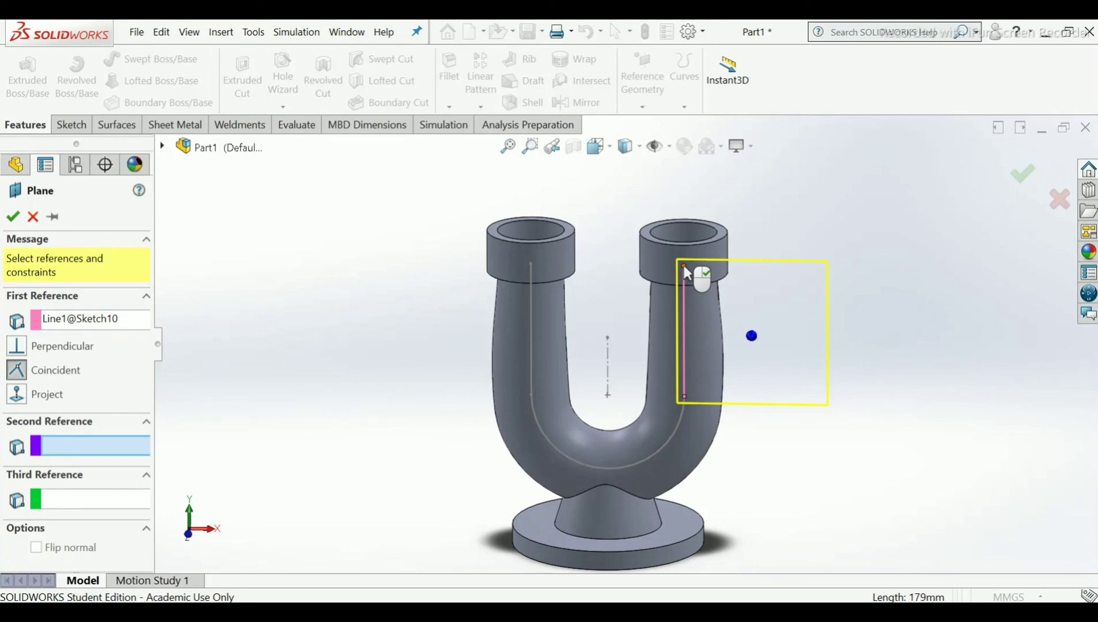
pyautogui.click(685, 268)
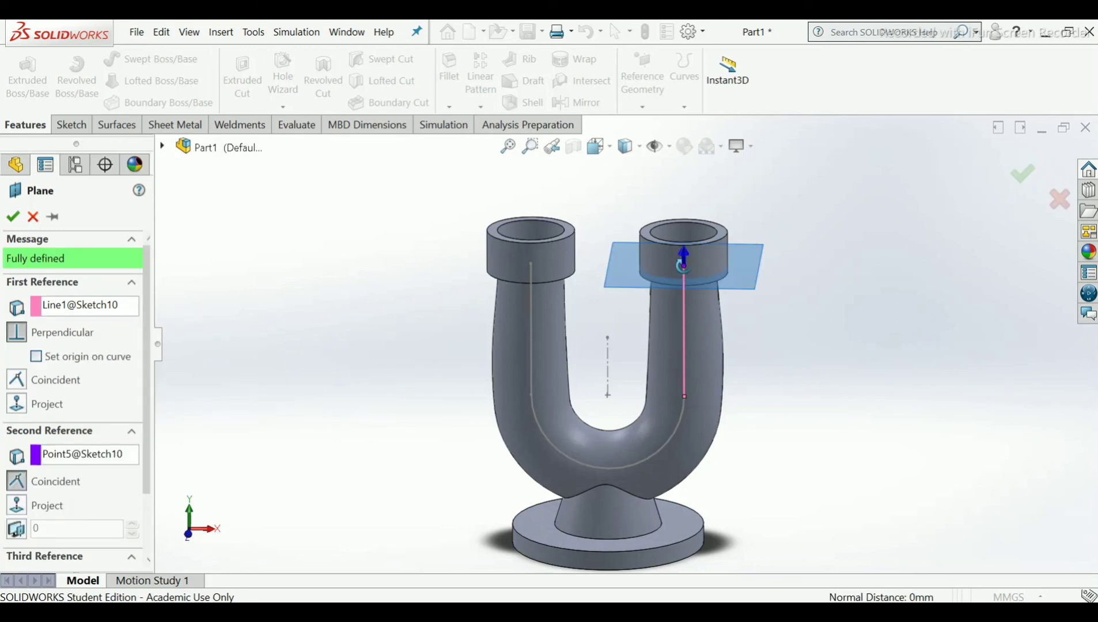
pyautogui.click(12, 217)
# Start a sketch on Plane4 and draw a circle of about 77 mm radius centred on the right outlet's origin point.
pyautogui.scroll(-1, 654, 296)
pyautogui.scroll(2, 651, 309)
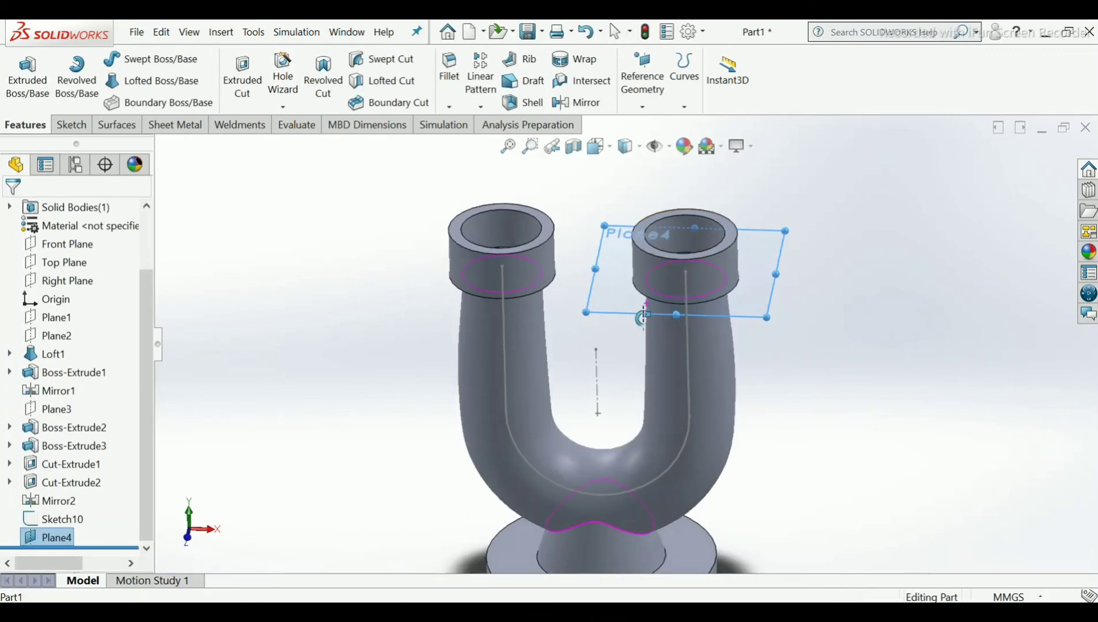
pyautogui.moveTo(651, 309); pyautogui.dragTo(614, 334, button='middle')
pyautogui.click(610, 331)
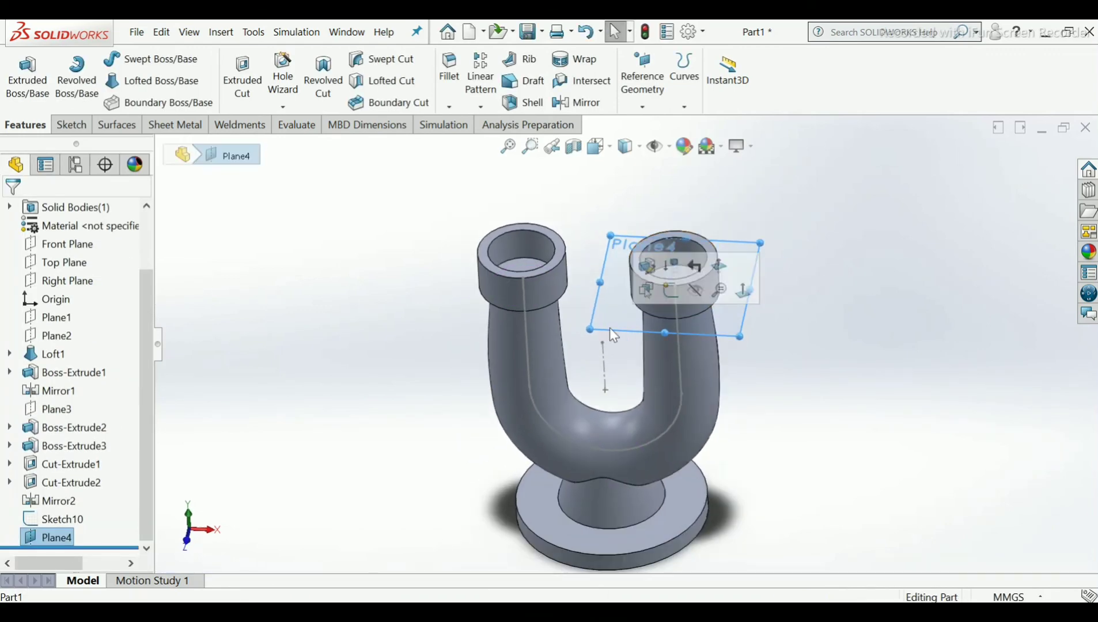
pyautogui.click(672, 295)
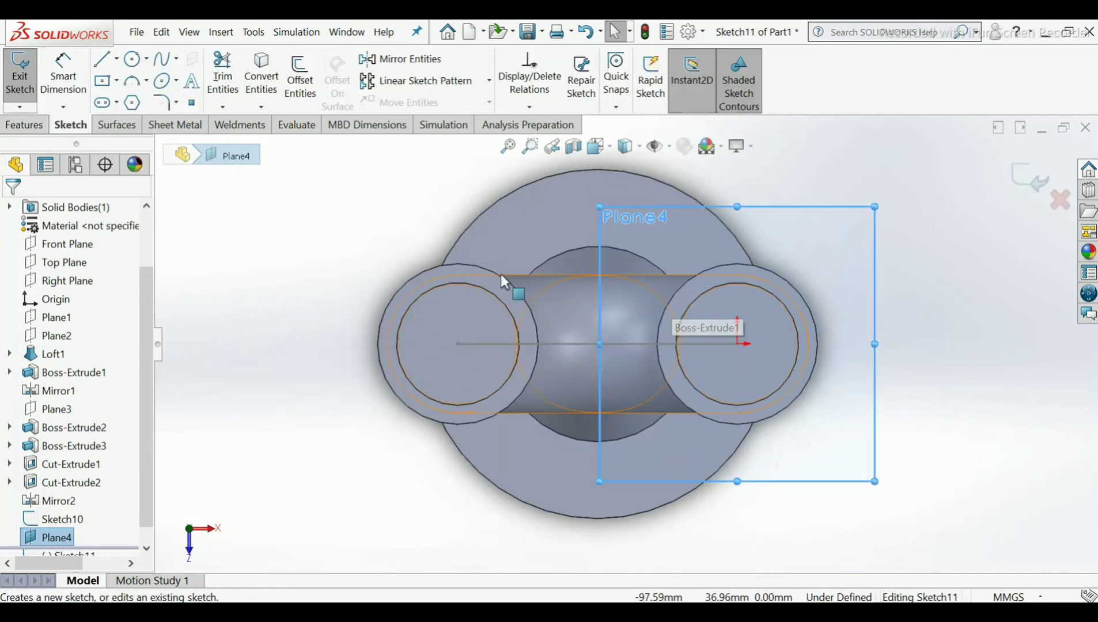
pyautogui.click(323, 224)
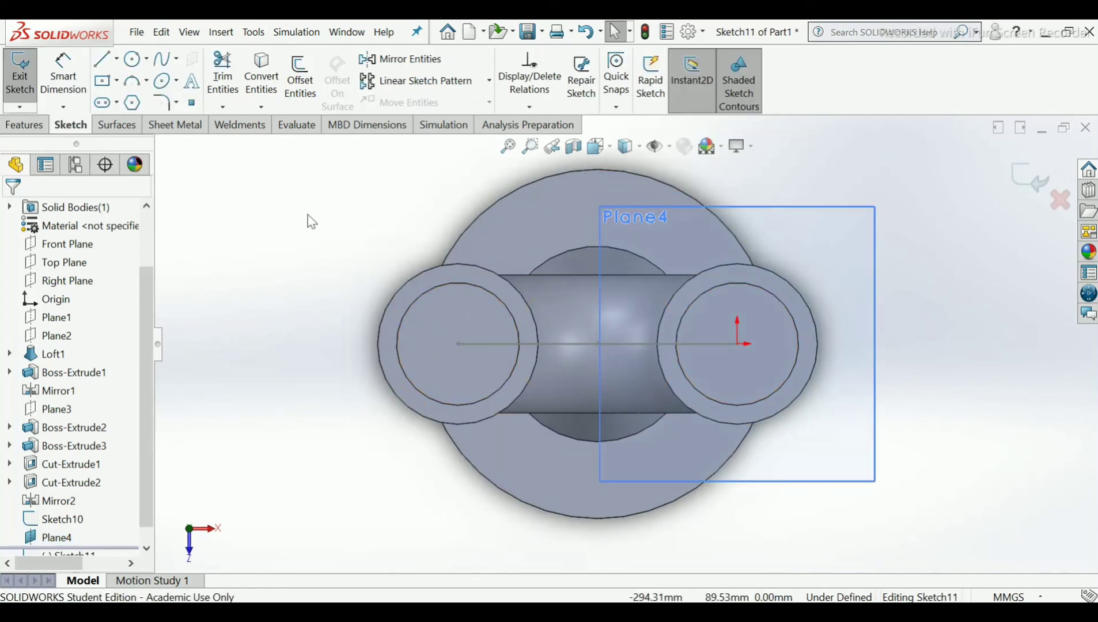
pyautogui.click(137, 63)
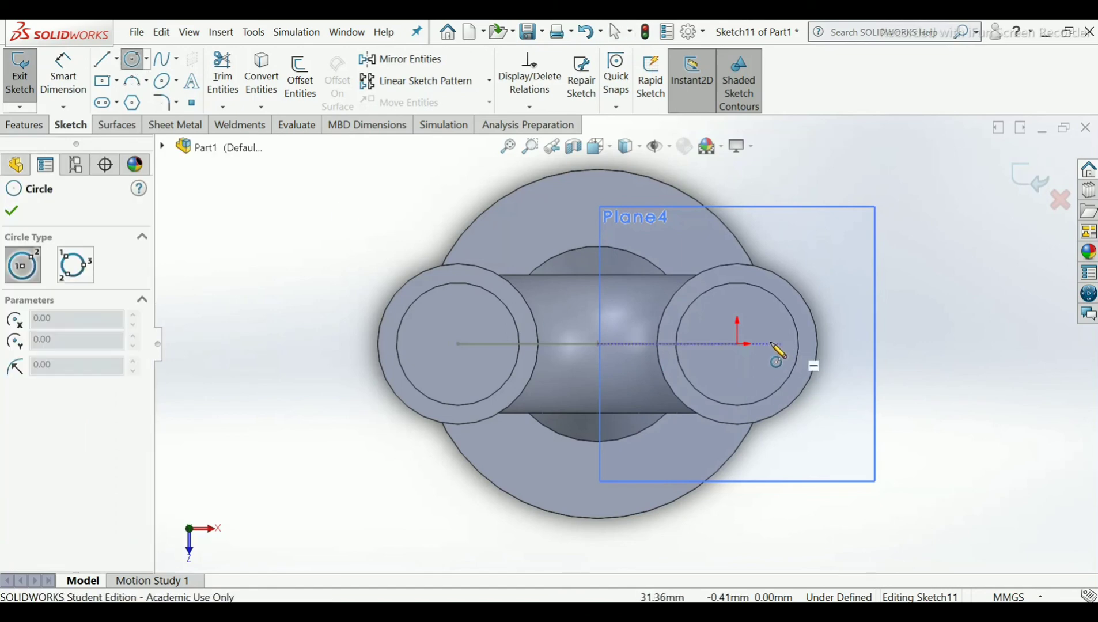
pyautogui.click(738, 344)
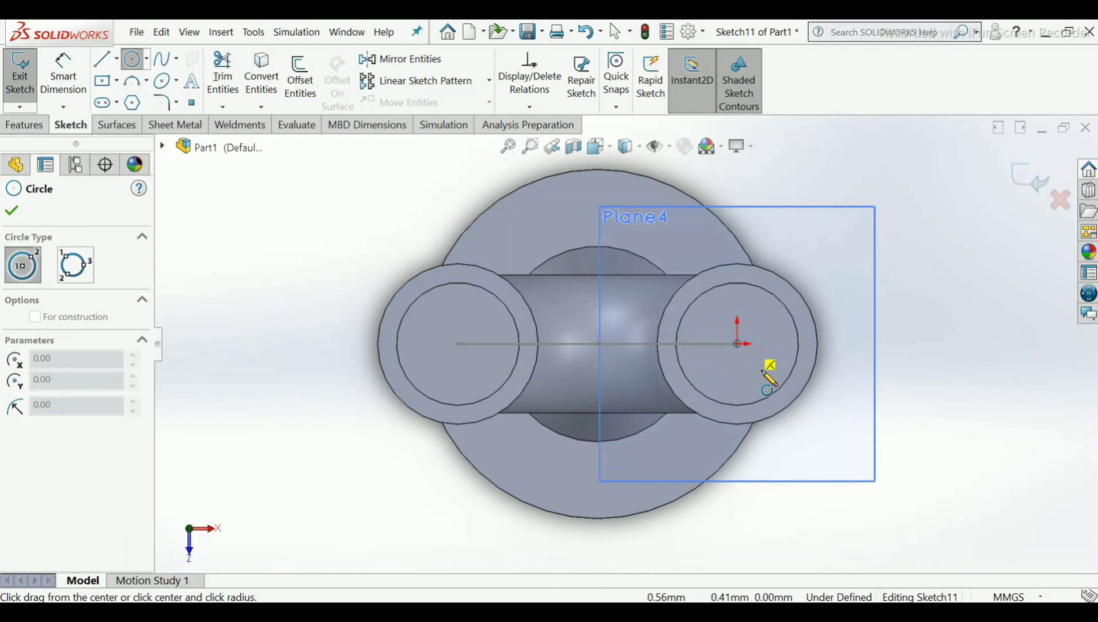
pyautogui.click(813, 438)
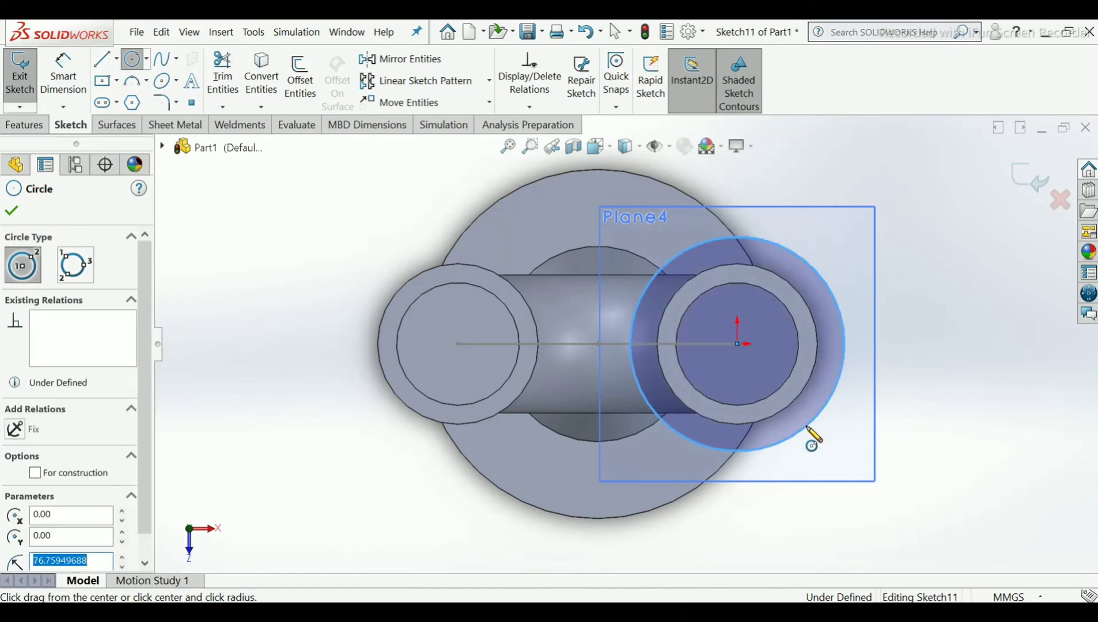
pyautogui.click(12, 211)
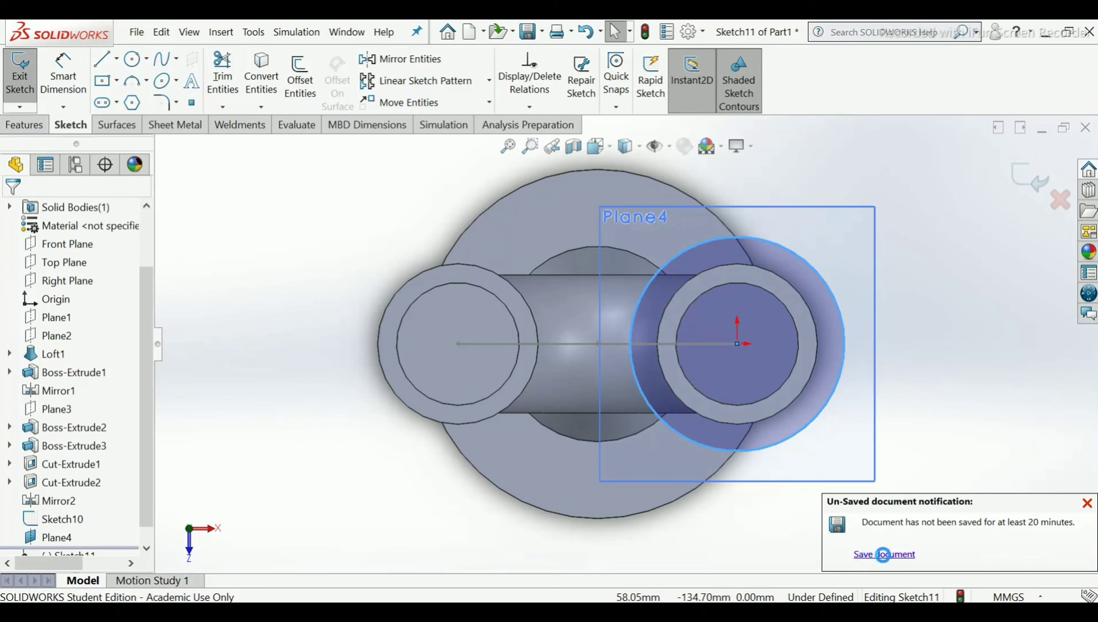
# Save the part as Body in the Components folder inside Rambottom safety valve.
pyautogui.click(883, 555)
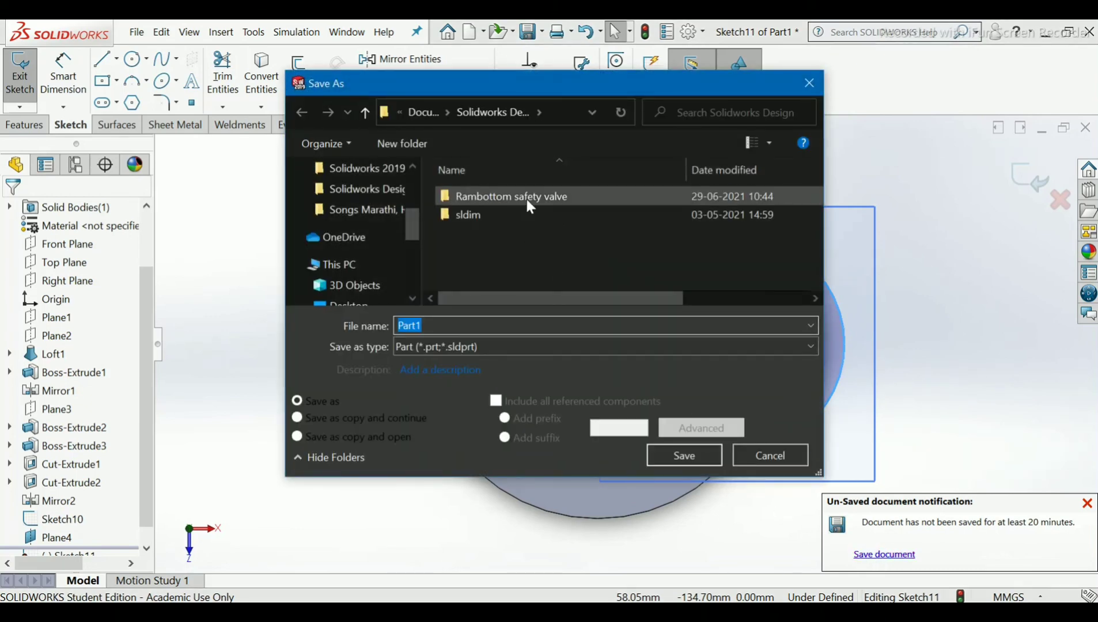
pyautogui.doubleClick(527, 198)
pyautogui.click(504, 216)
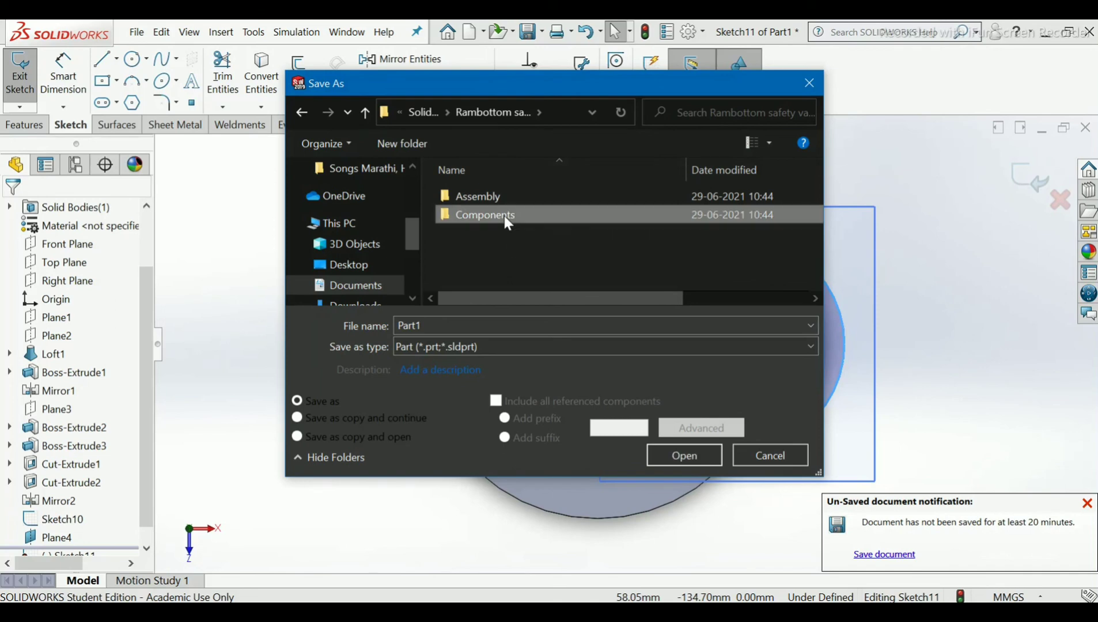
pyautogui.doubleClick(505, 216)
pyautogui.doubleClick(442, 321)
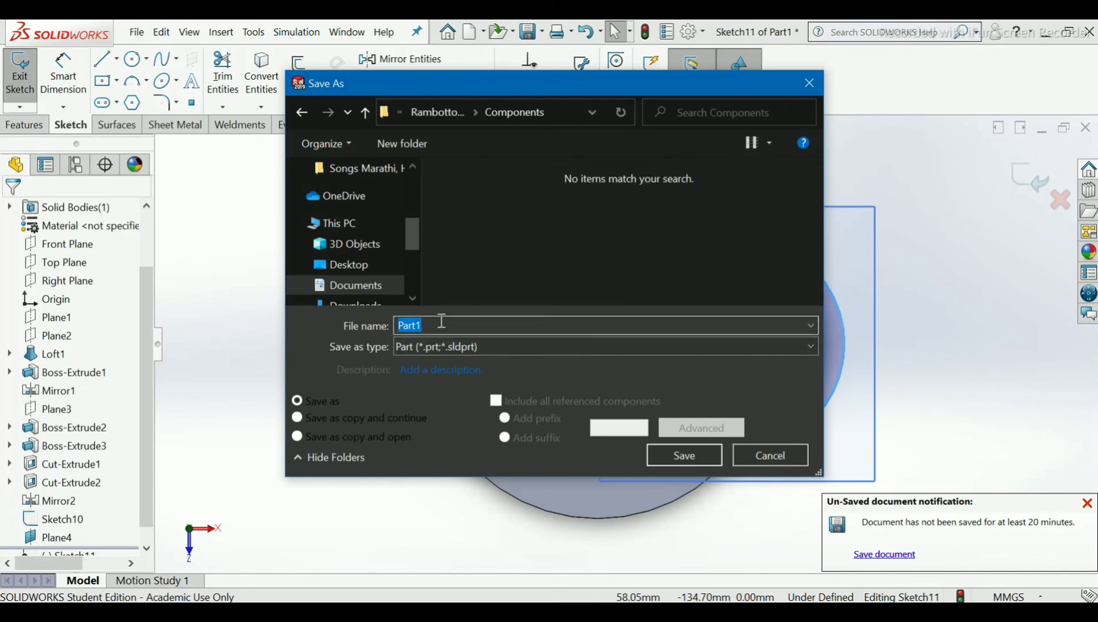
pyautogui.press('capslock')
pyautogui.write('Body')
pyautogui.click(676, 458)
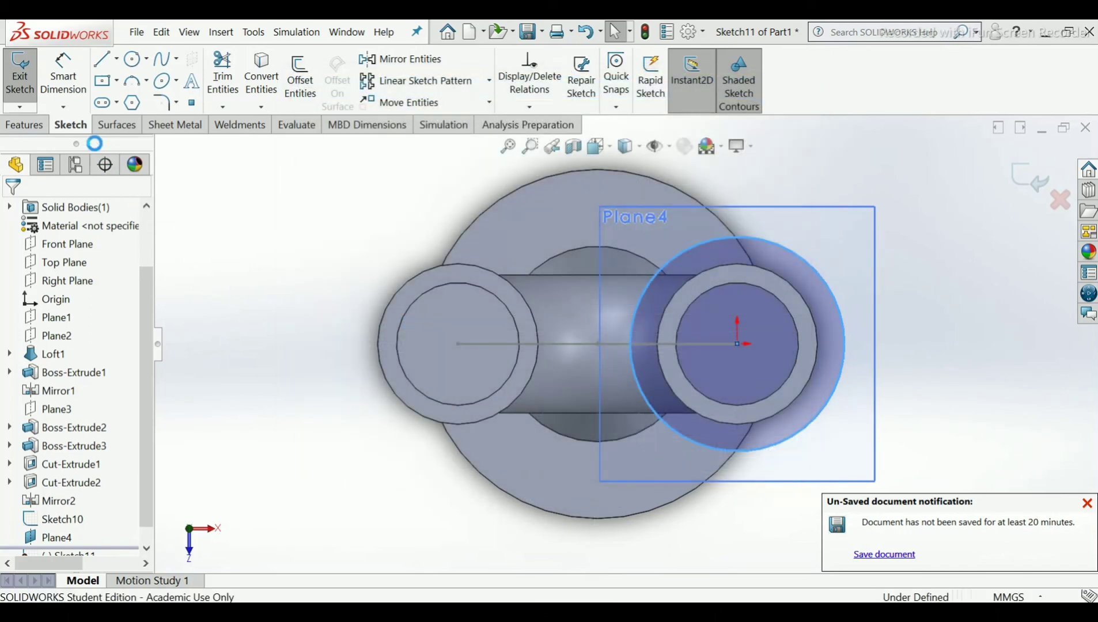
# Dimension the right outlet's sketch circle to a 62 mm diameter and close the sketch.
pyautogui.click(844, 283)
pyautogui.click(917, 283)
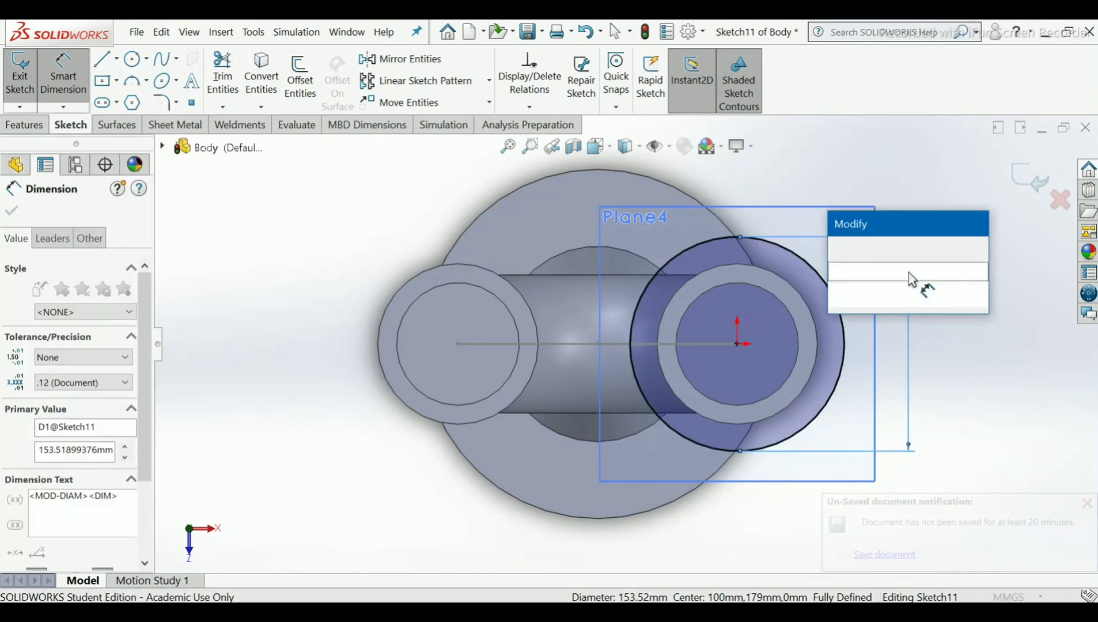
pyautogui.write('62')
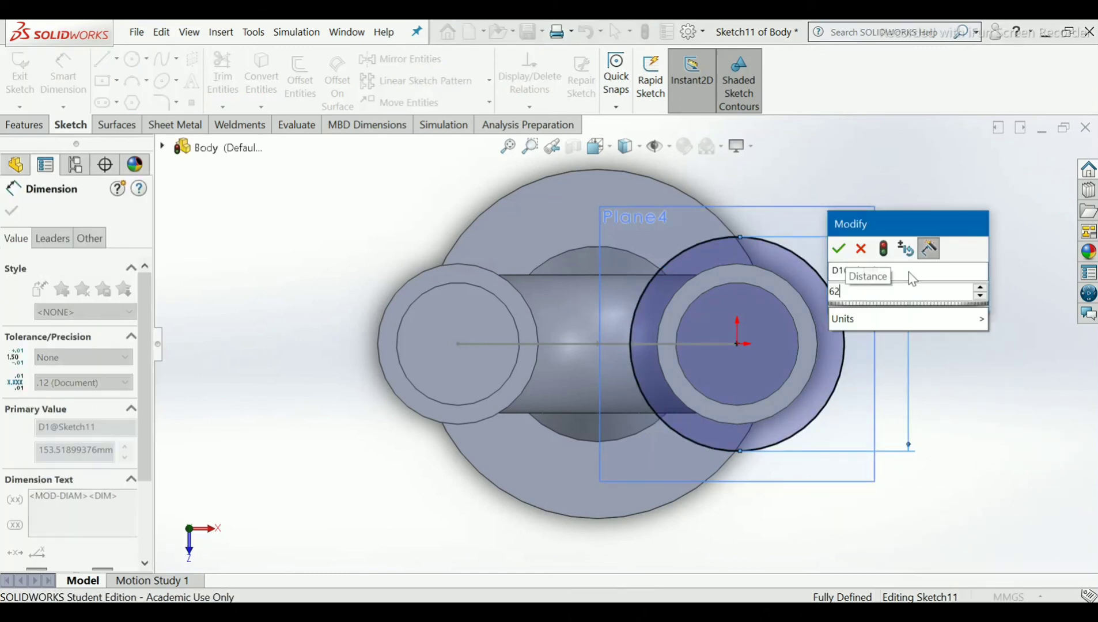
pyautogui.press('Return')
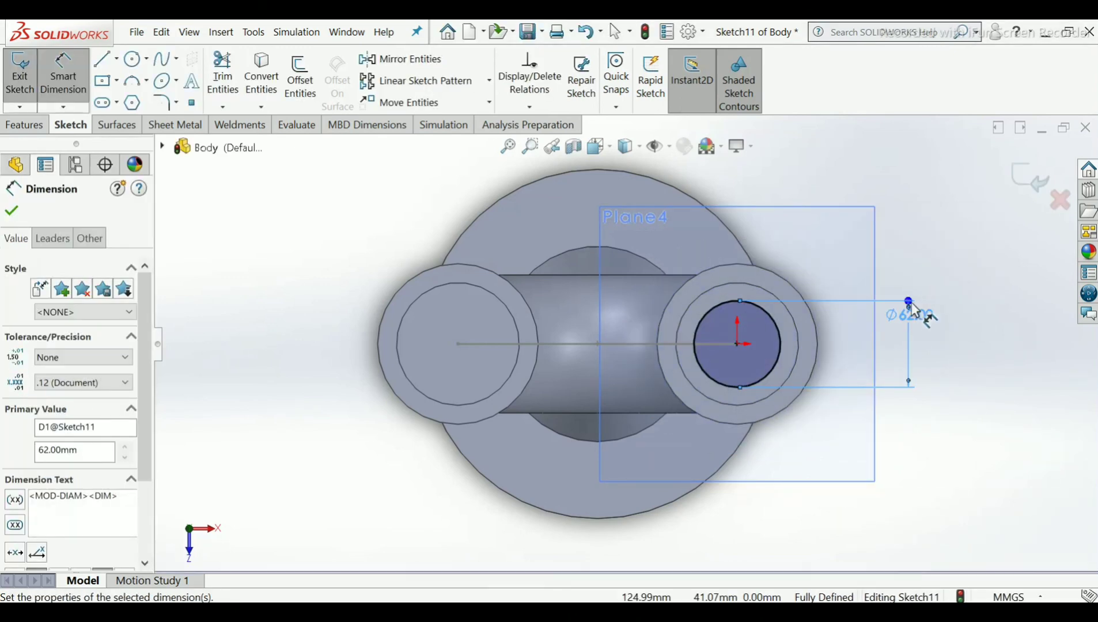
pyautogui.click(1028, 175)
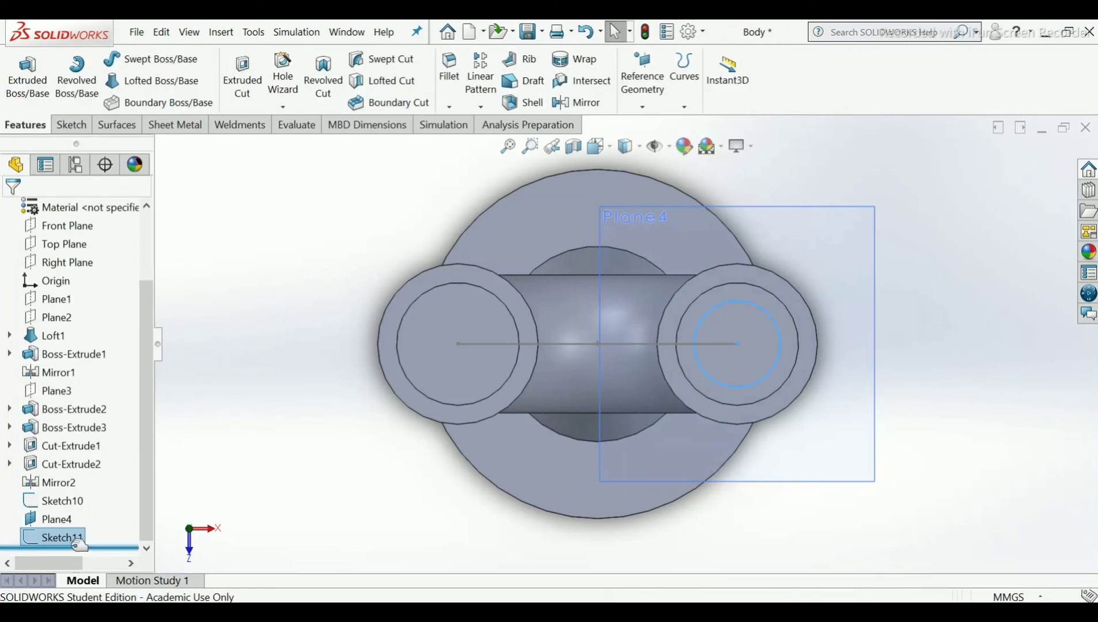
# Reopen Sketch11 and draw a second circle, roughly as large as the 62 mm one, centred on the path's left end.
pyautogui.rightClick(68, 539)
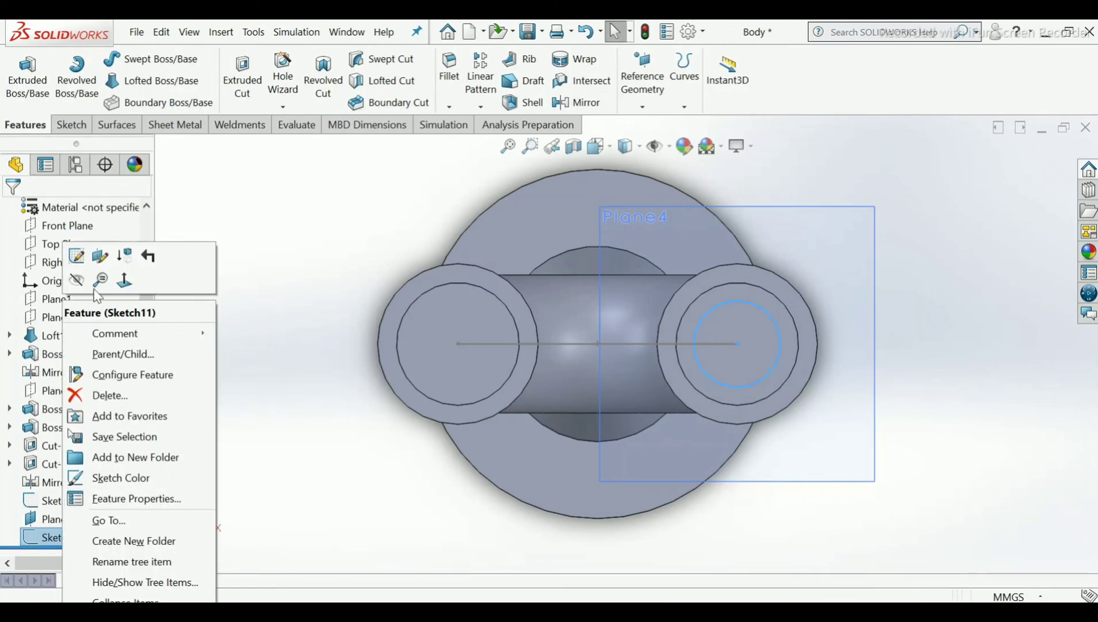
pyautogui.click(75, 259)
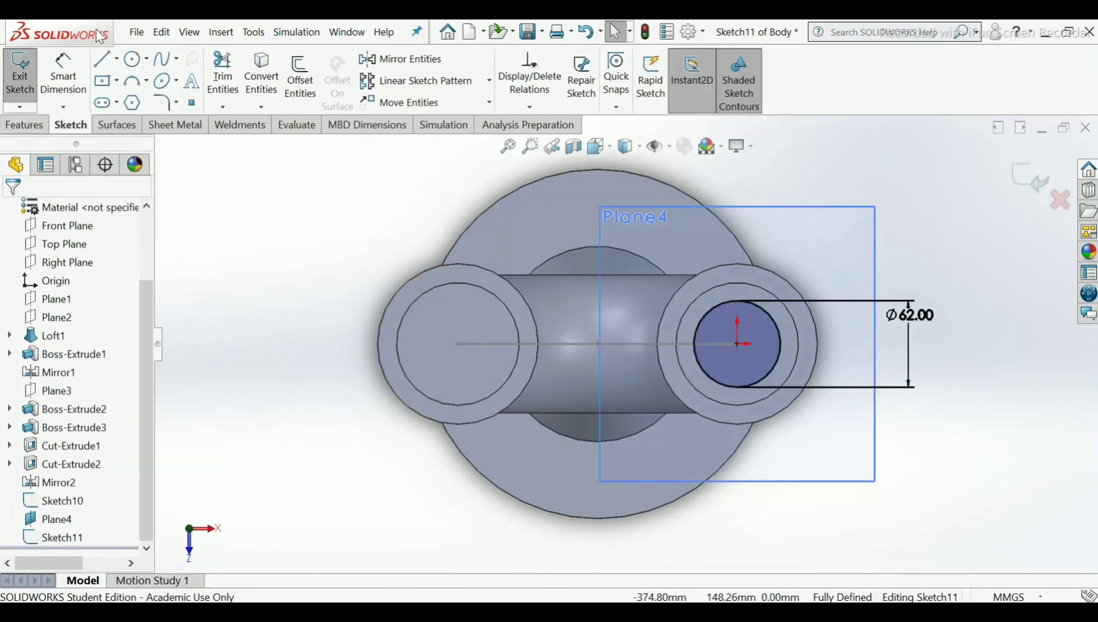
pyautogui.click(132, 59)
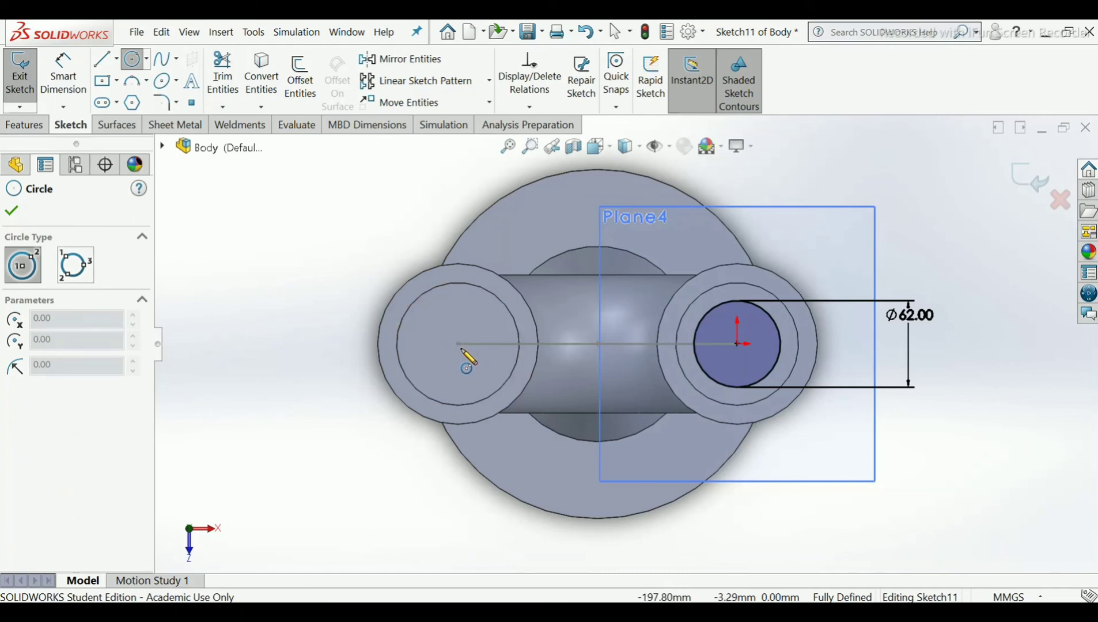
pyautogui.click(458, 344)
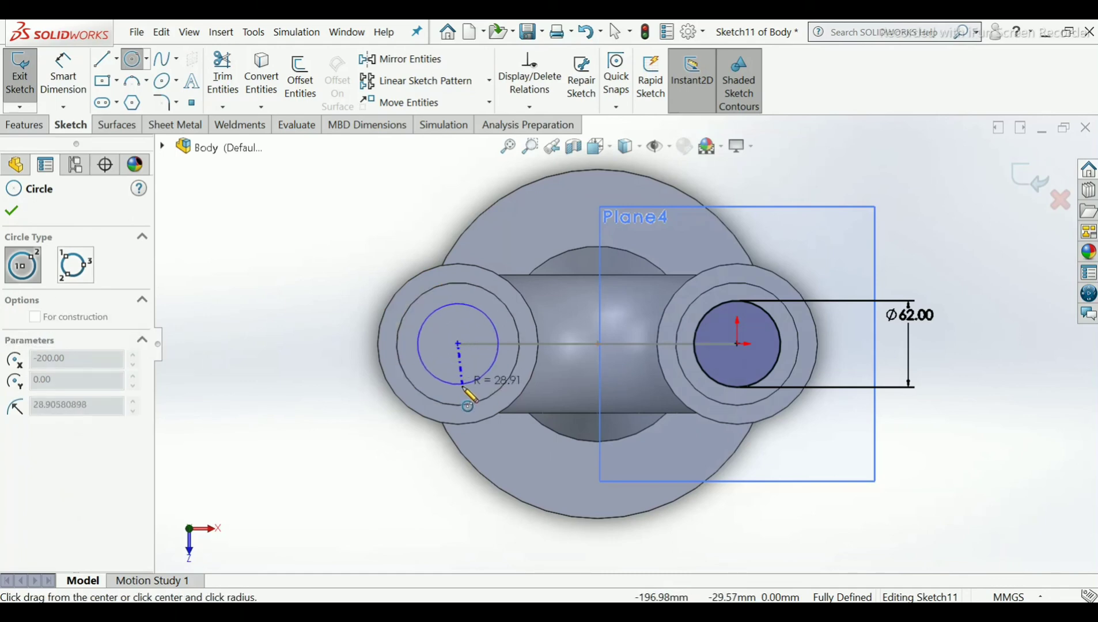
pyautogui.click(468, 398)
pyautogui.rightClick(466, 398)
pyautogui.click(502, 397)
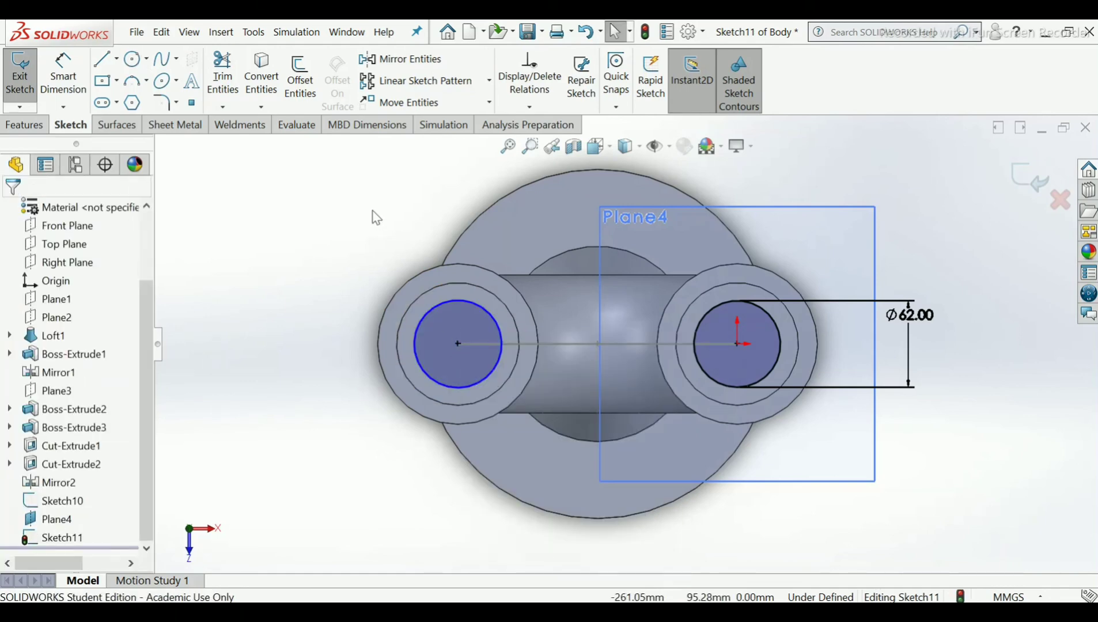
# Add an Equal relation between the left circle and the 62 mm right circle, and close the sketch.
pyautogui.click(535, 111)
pyautogui.click(533, 146)
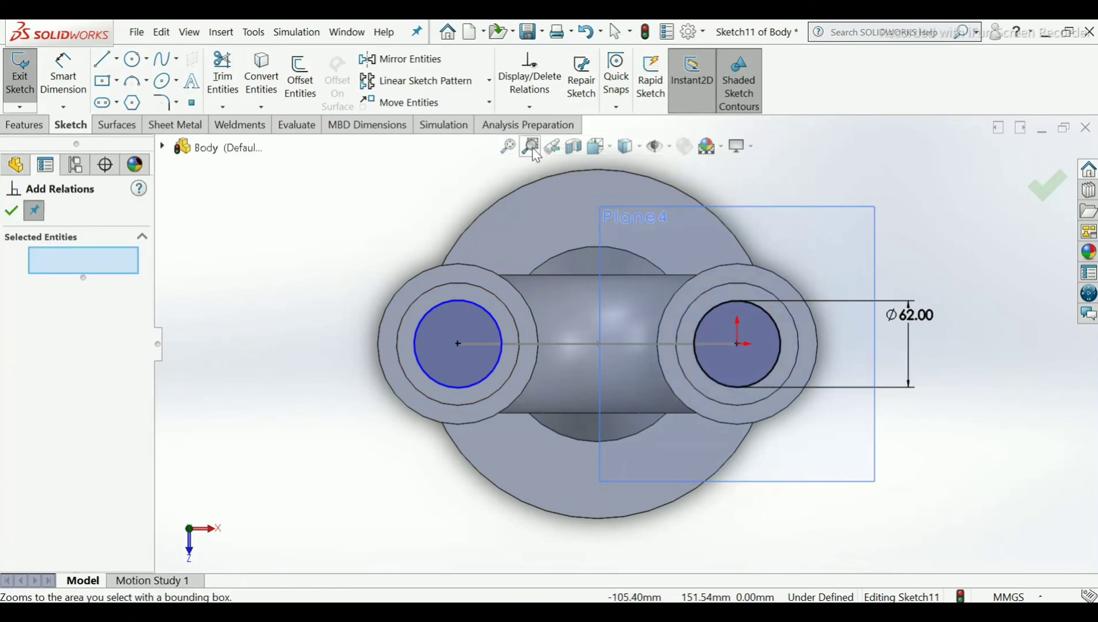
pyautogui.click(710, 380)
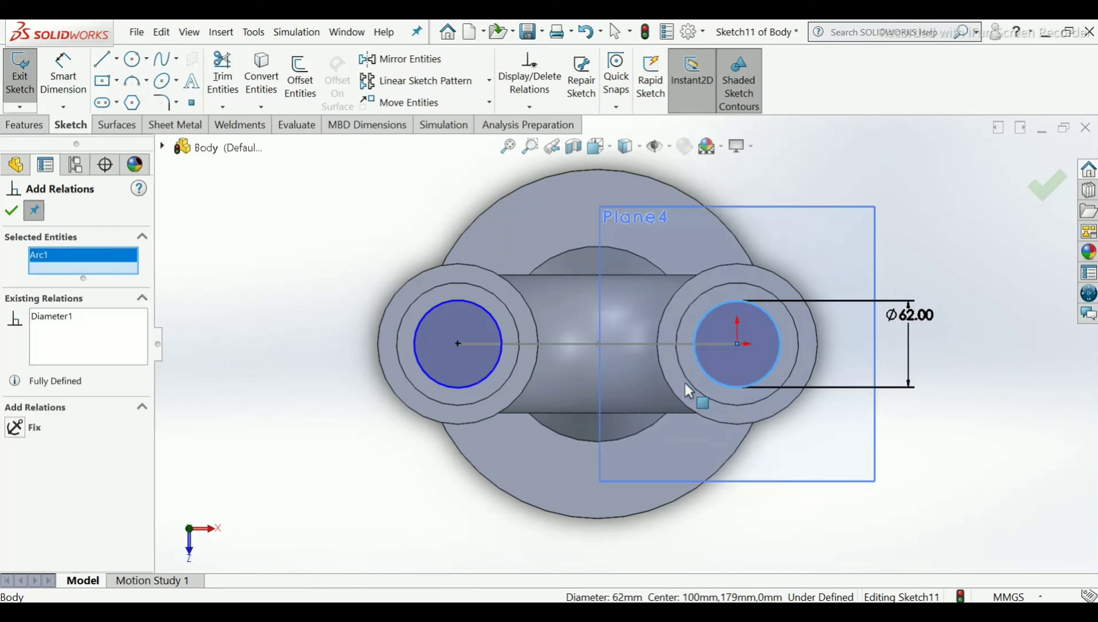
pyautogui.click(477, 382)
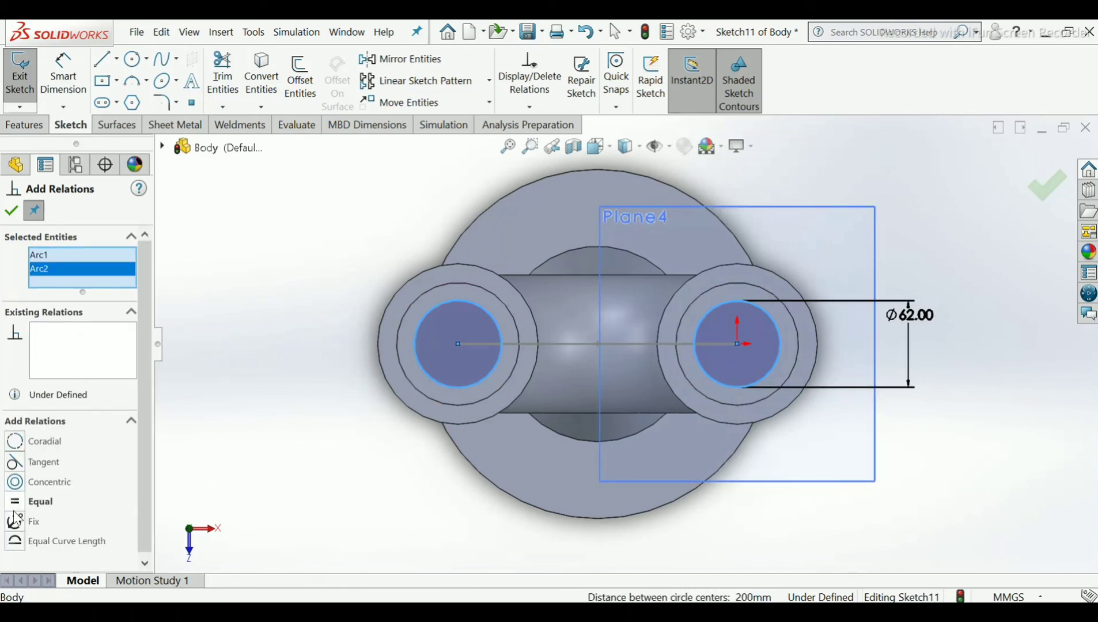
pyautogui.click(18, 502)
pyautogui.click(7, 213)
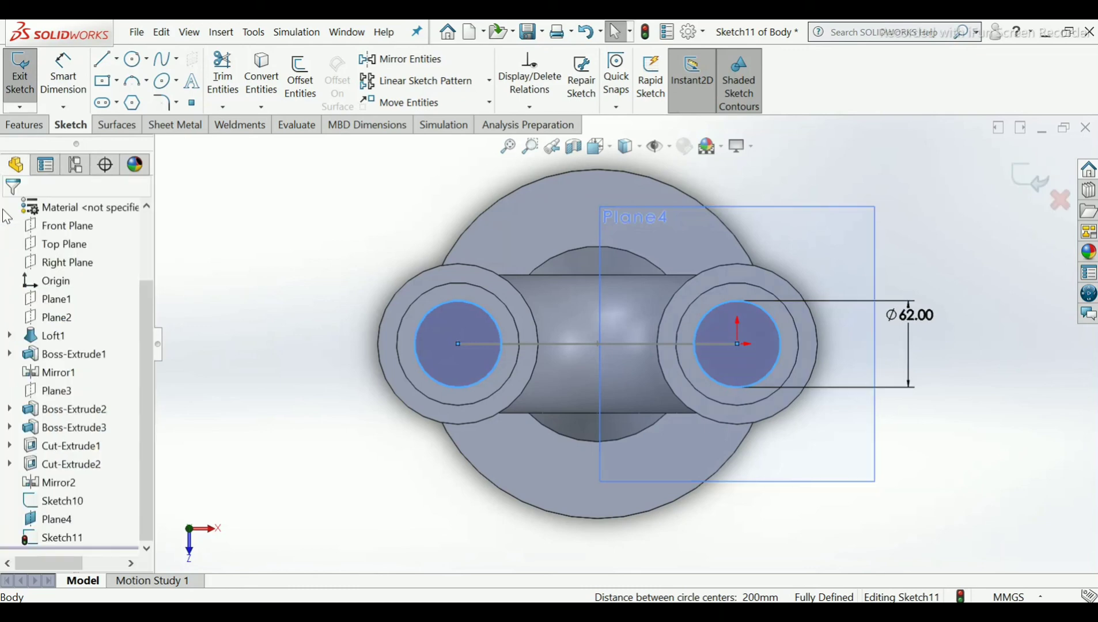
pyautogui.click(297, 177)
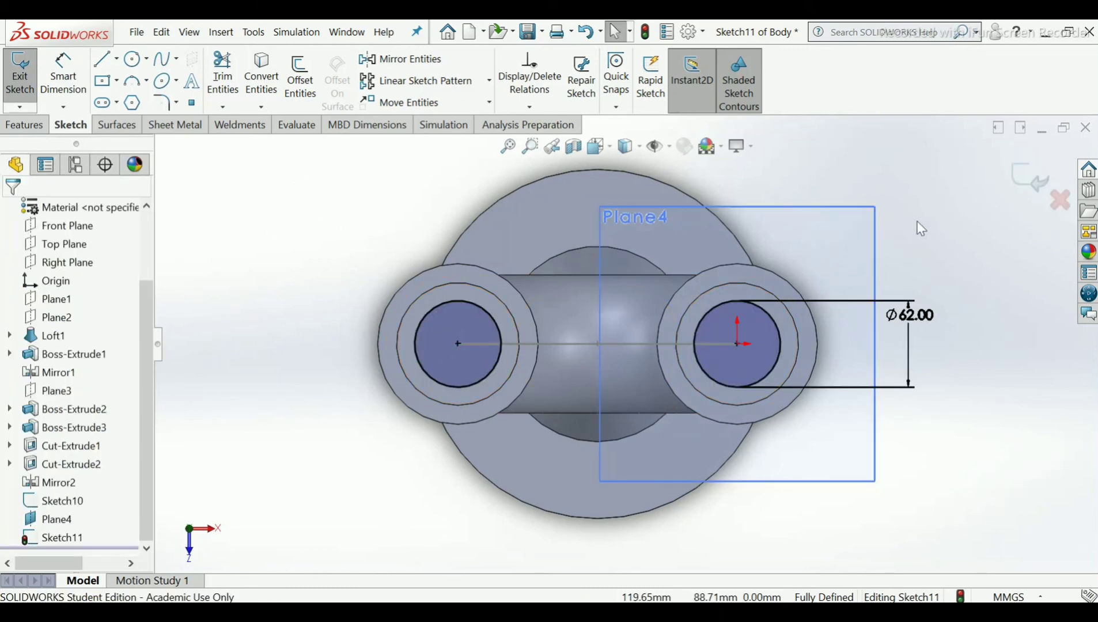
pyautogui.click(1023, 178)
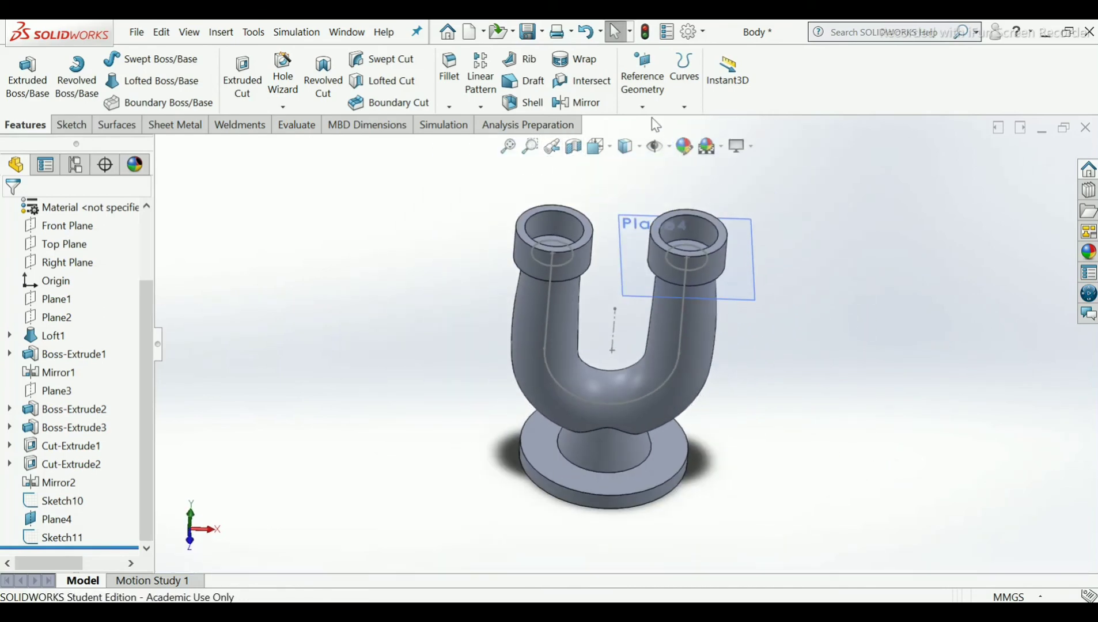
# Create a reference plane perpendicular to the path's right straight line and coincident with that line's lower endpoint.
pyautogui.click(656, 105)
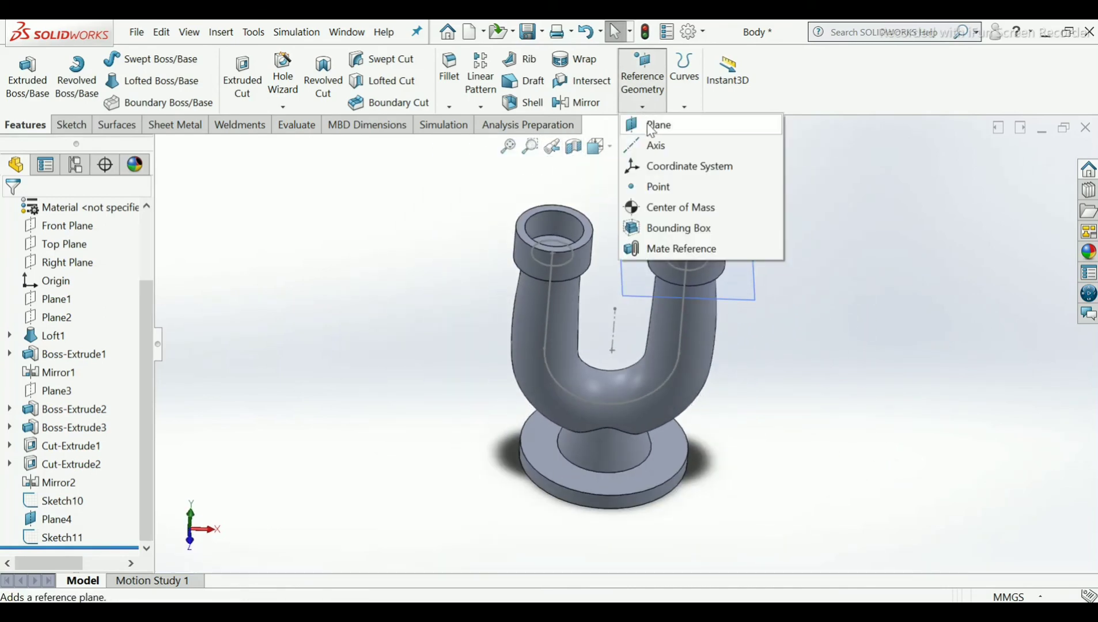
pyautogui.click(651, 128)
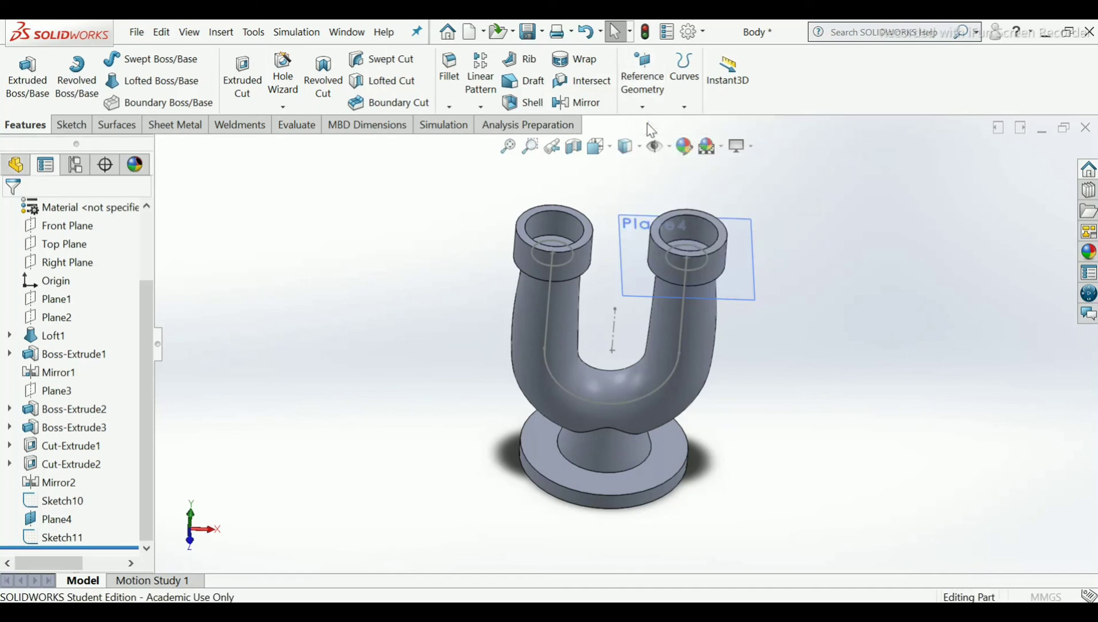
pyautogui.click(684, 332)
pyautogui.scroll(-5, 688, 360)
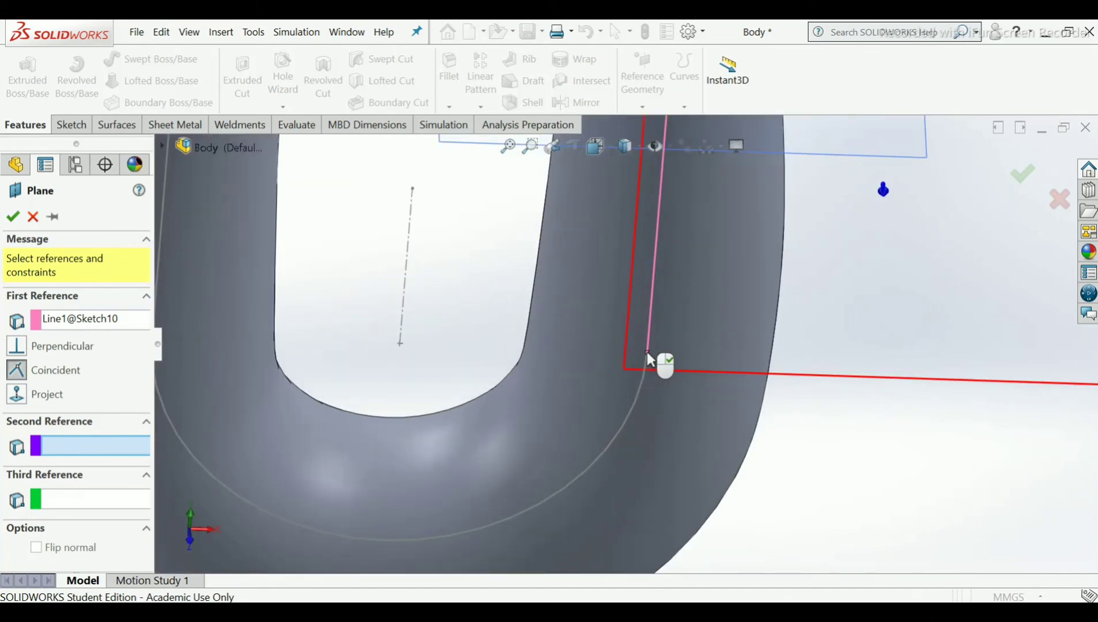
pyautogui.click(647, 352)
pyautogui.scroll(5, 715, 320)
pyautogui.scroll(-1, 758, 311)
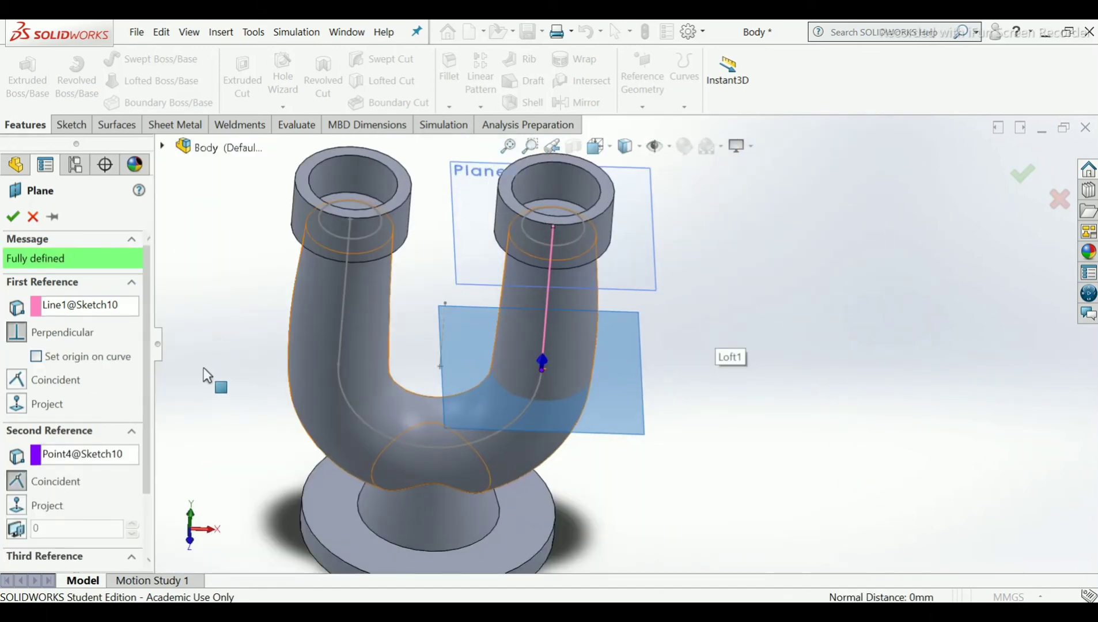
pyautogui.click(12, 217)
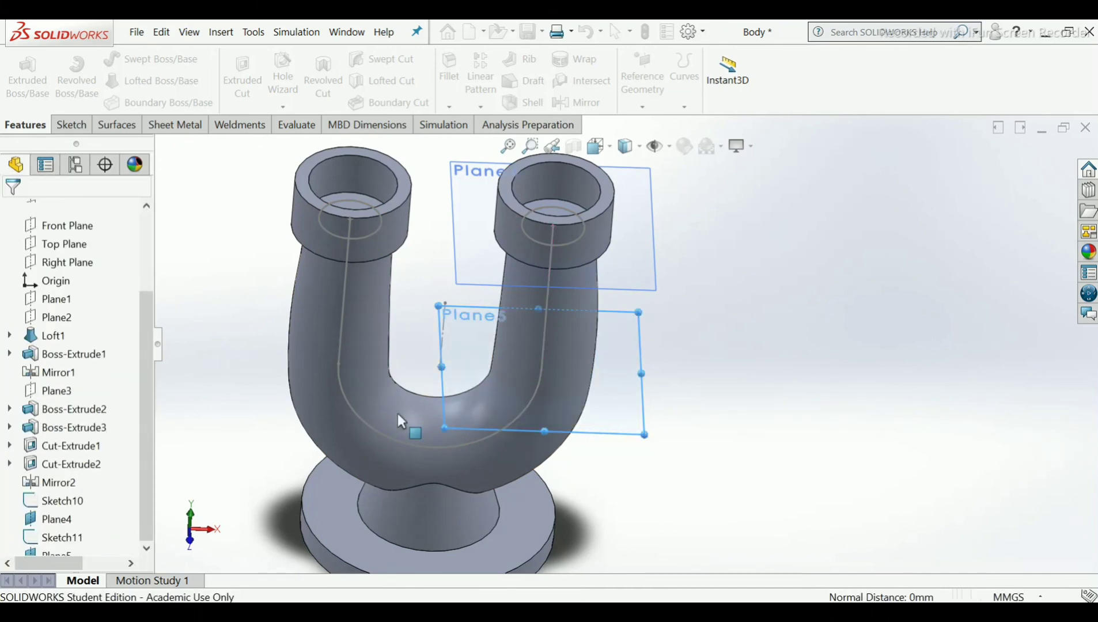
pyautogui.click(462, 430)
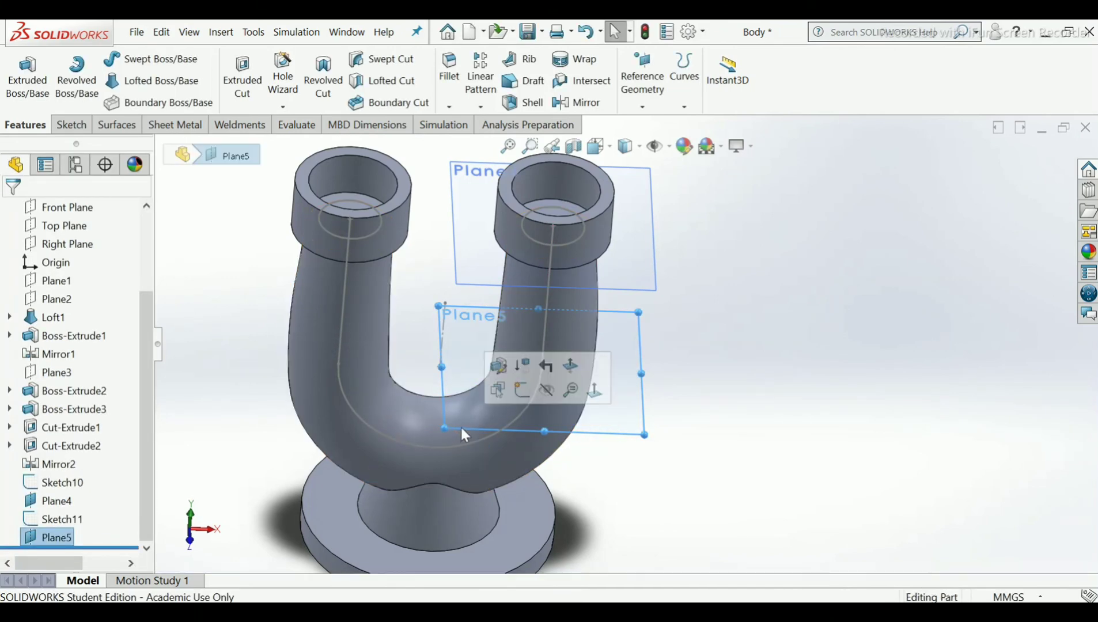
pyautogui.click(800, 415)
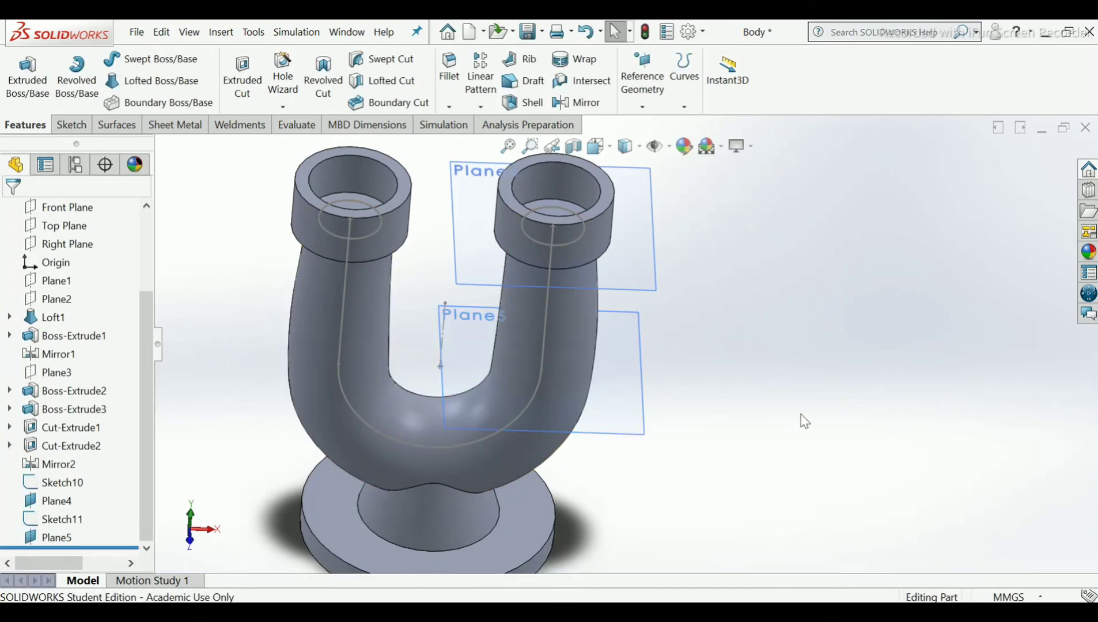
# Open a sketch on the new lower plane and draw a circle of about 78 mm radius centred on the path's right leg.
pyautogui.click(638, 435)
pyautogui.click(704, 400)
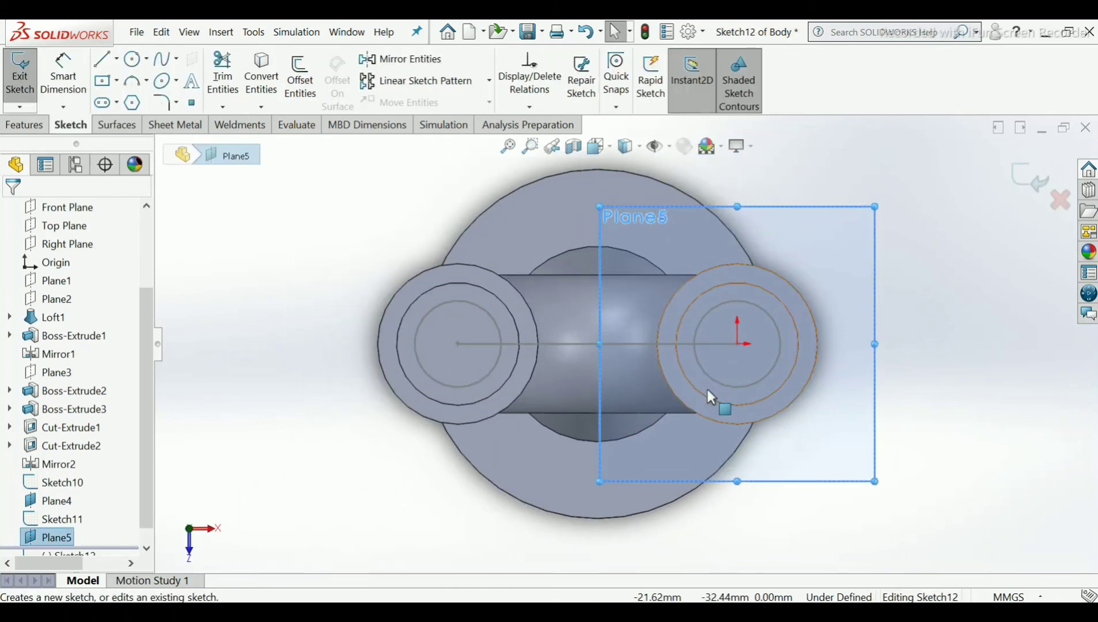
pyautogui.click(133, 60)
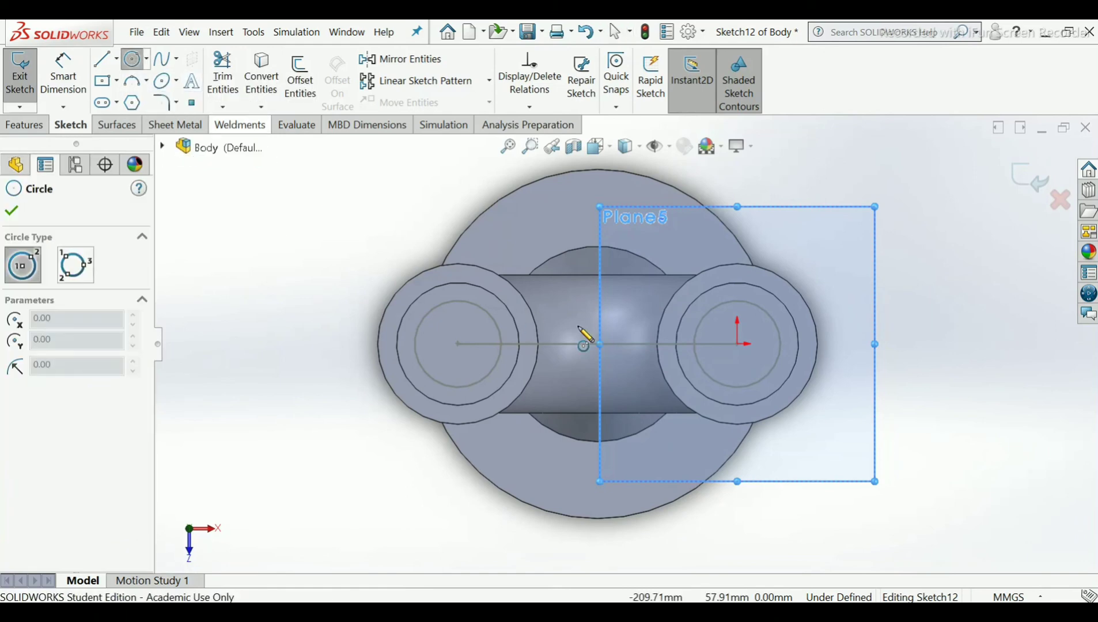
pyautogui.click(737, 344)
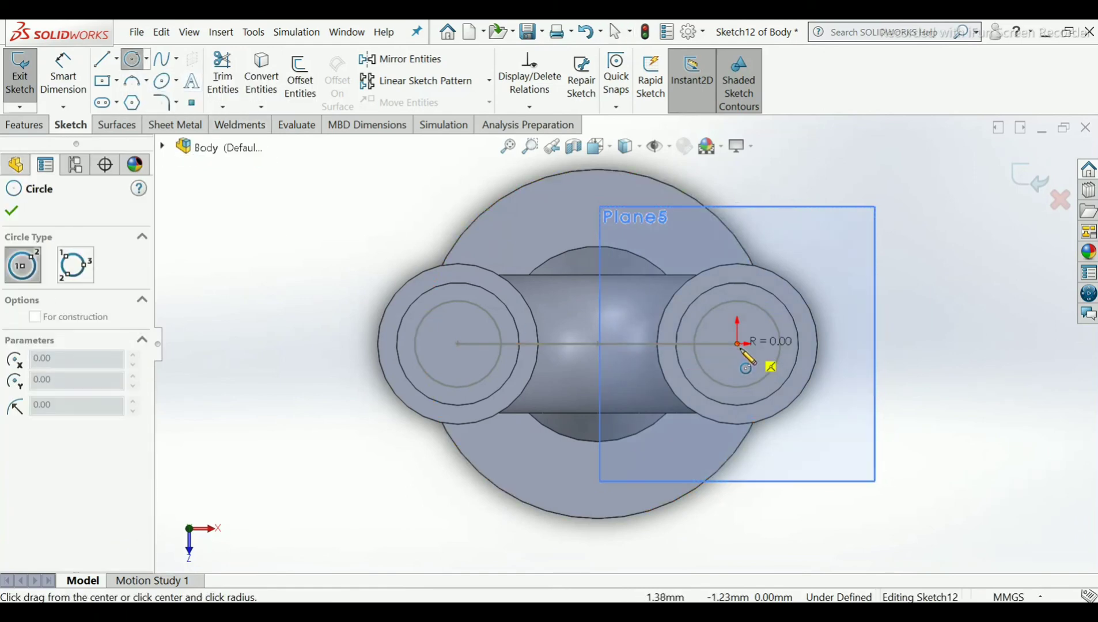
pyautogui.click(807, 429)
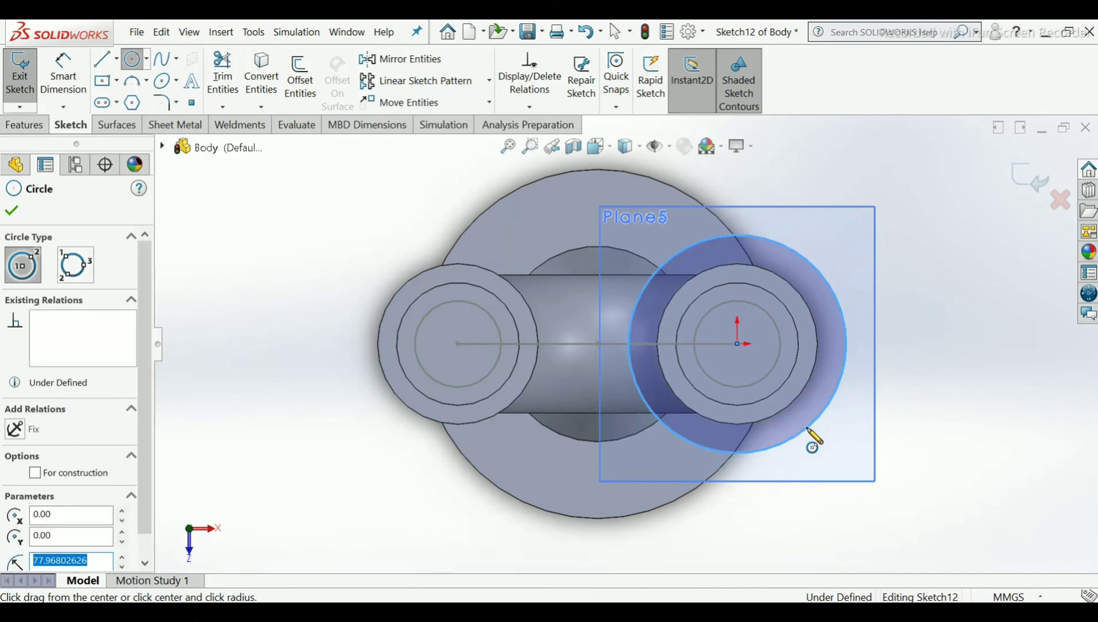
pyautogui.rightClick(814, 439)
pyautogui.click(828, 442)
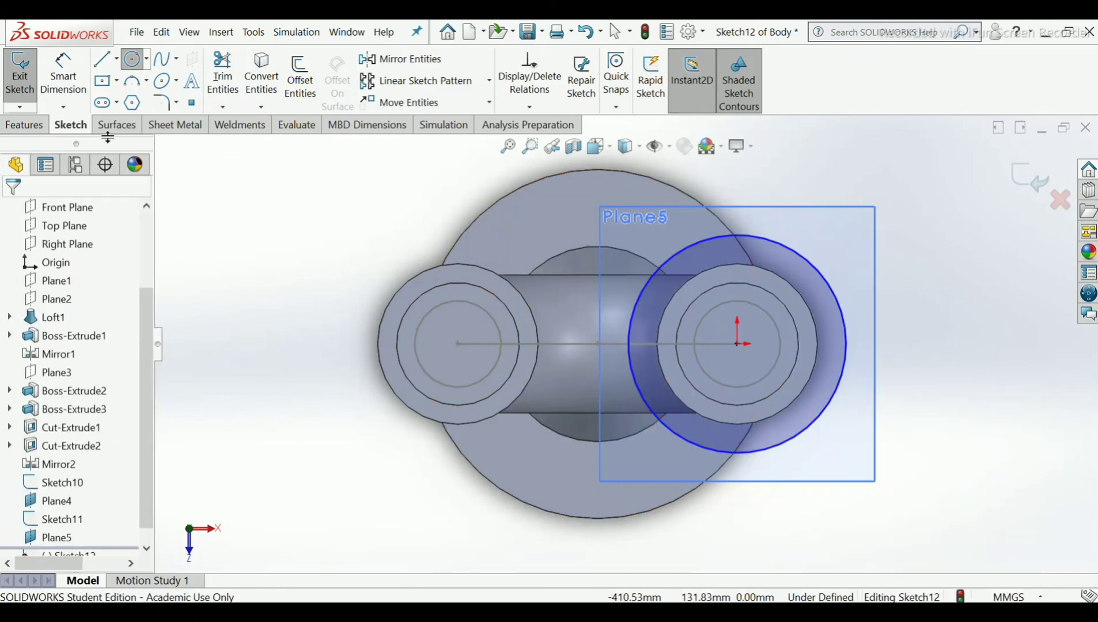
# Dimension the right leg's new circle to a 75 mm diameter.
pyautogui.click(69, 99)
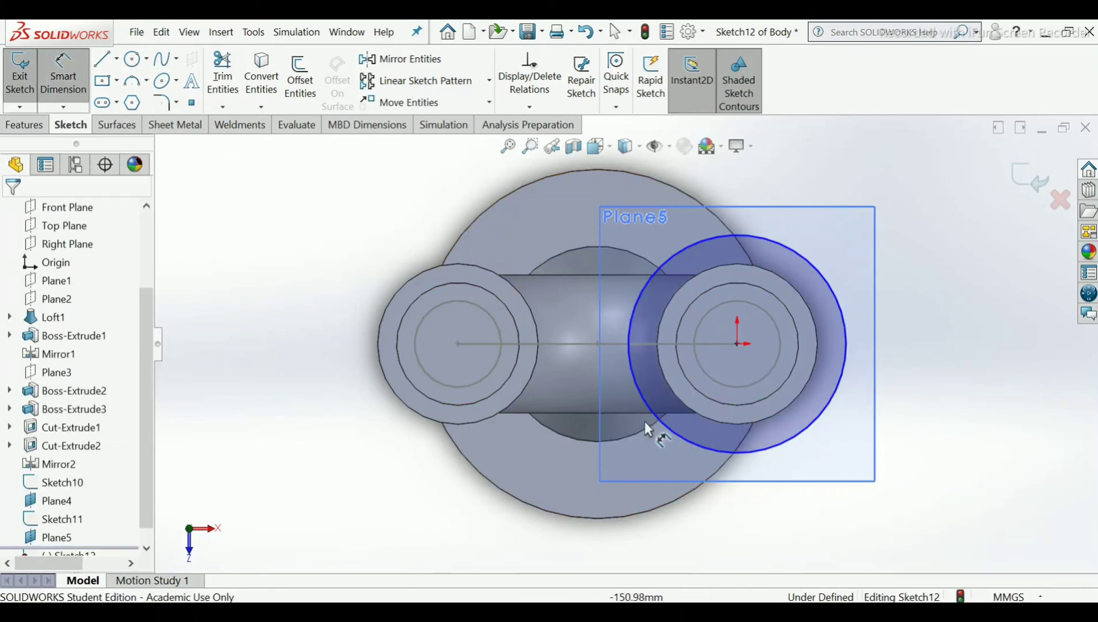
pyautogui.click(706, 448)
pyautogui.click(909, 341)
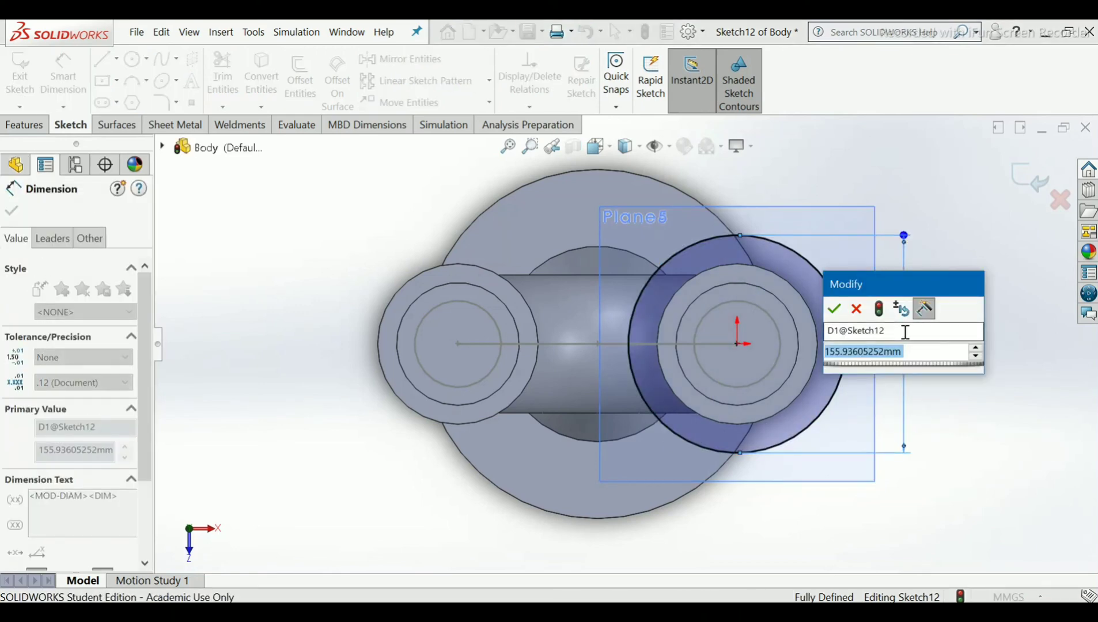
pyautogui.write('75')
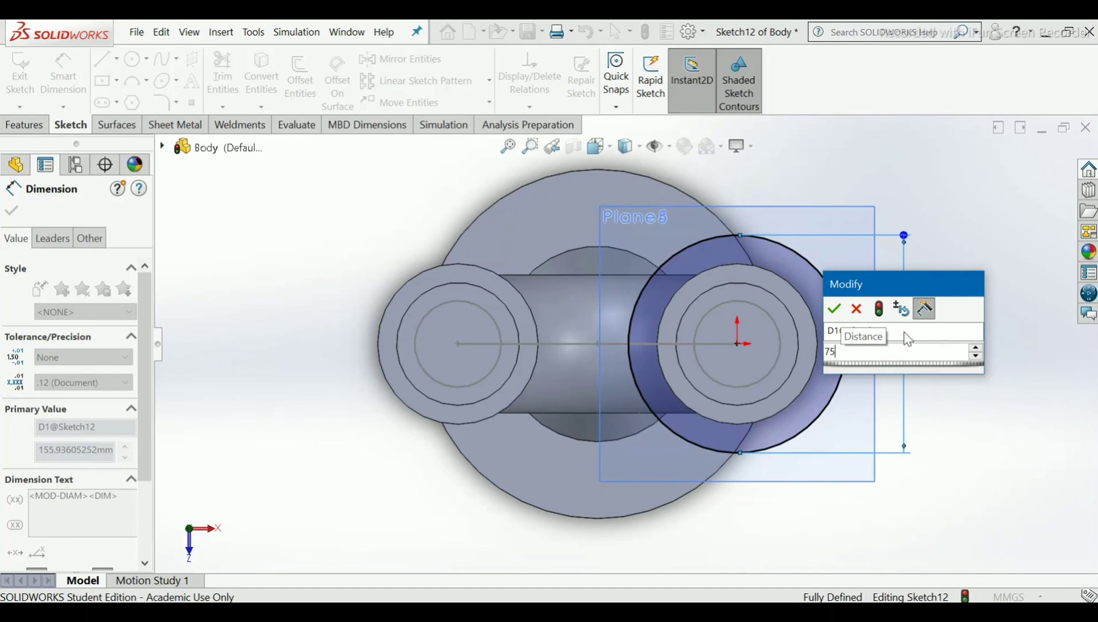
pyautogui.press('Return')
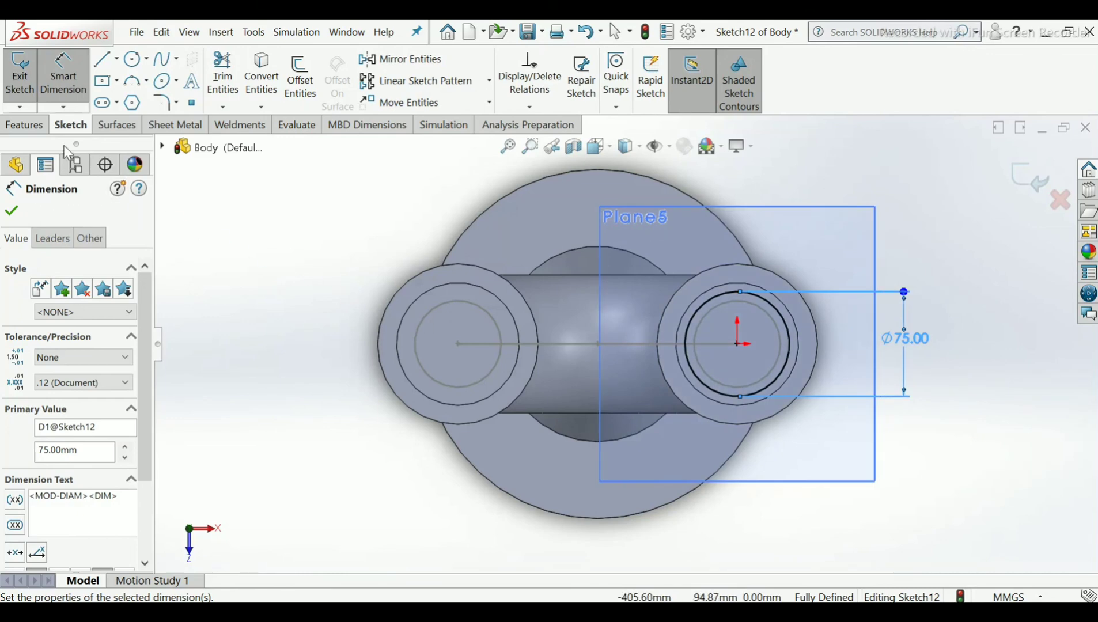
# Draw a second circle centred on the path's left leg, slightly larger than the left outlet collar.
pyautogui.click(129, 60)
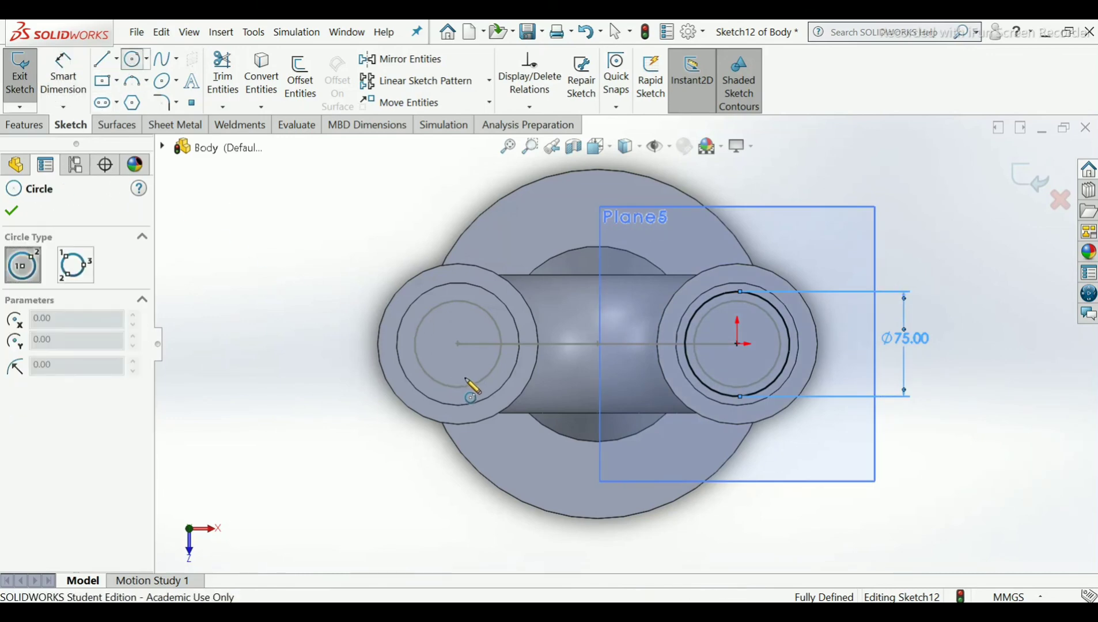
pyautogui.moveTo(458, 344); pyautogui.dragTo(485, 439)
pyautogui.rightClick(489, 443)
pyautogui.click(519, 448)
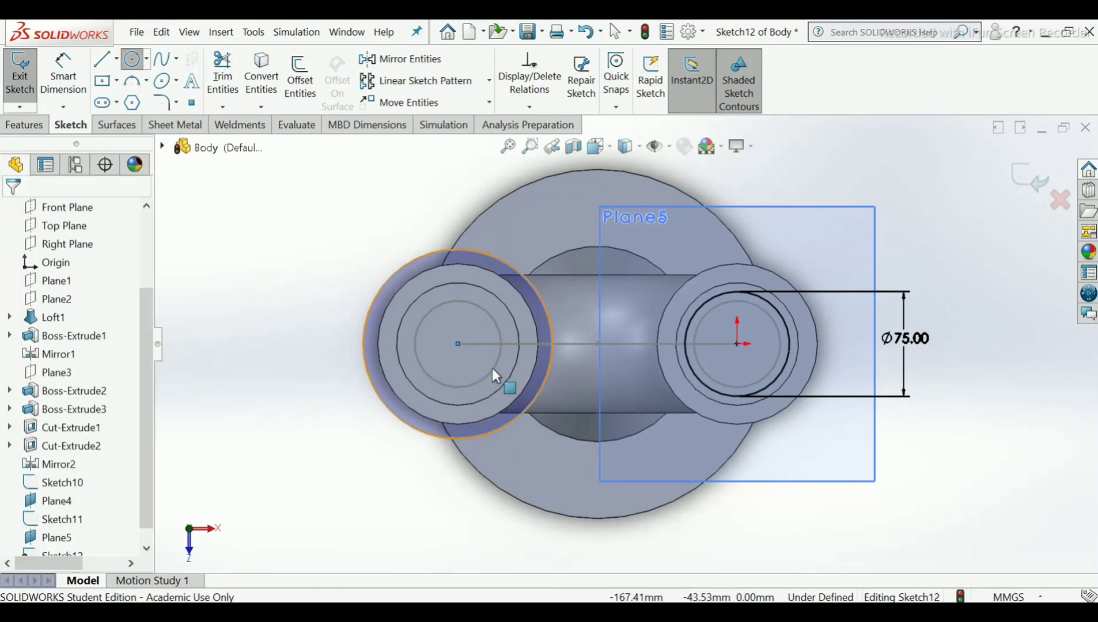
# Add an Equal relation between the left circle and the 75 mm right circle, and close the sketch.
pyautogui.click(529, 106)
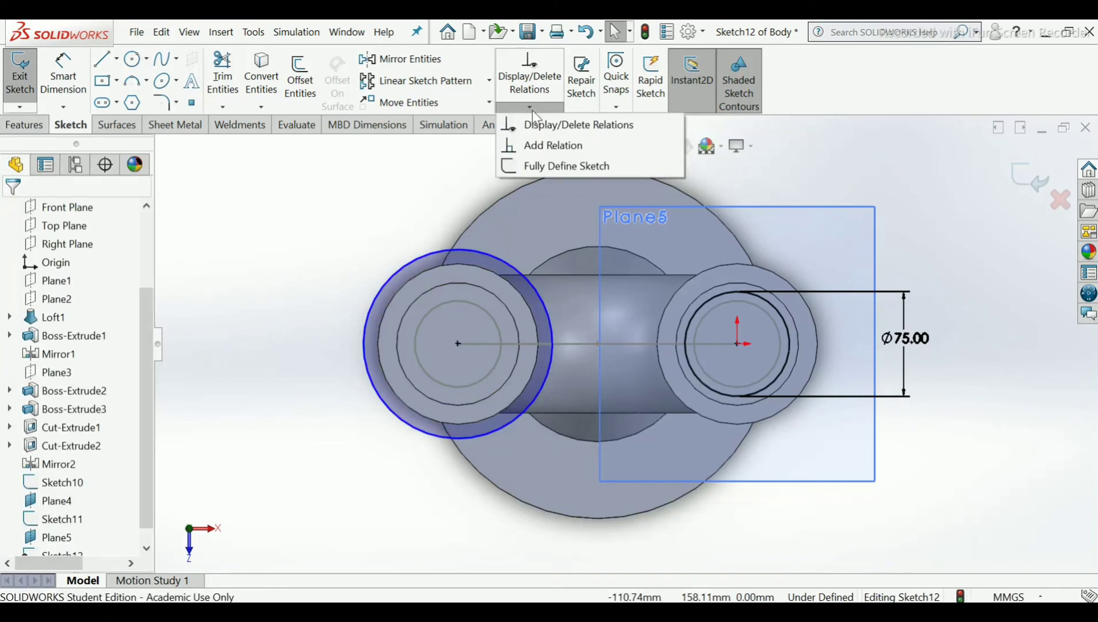
pyautogui.click(536, 145)
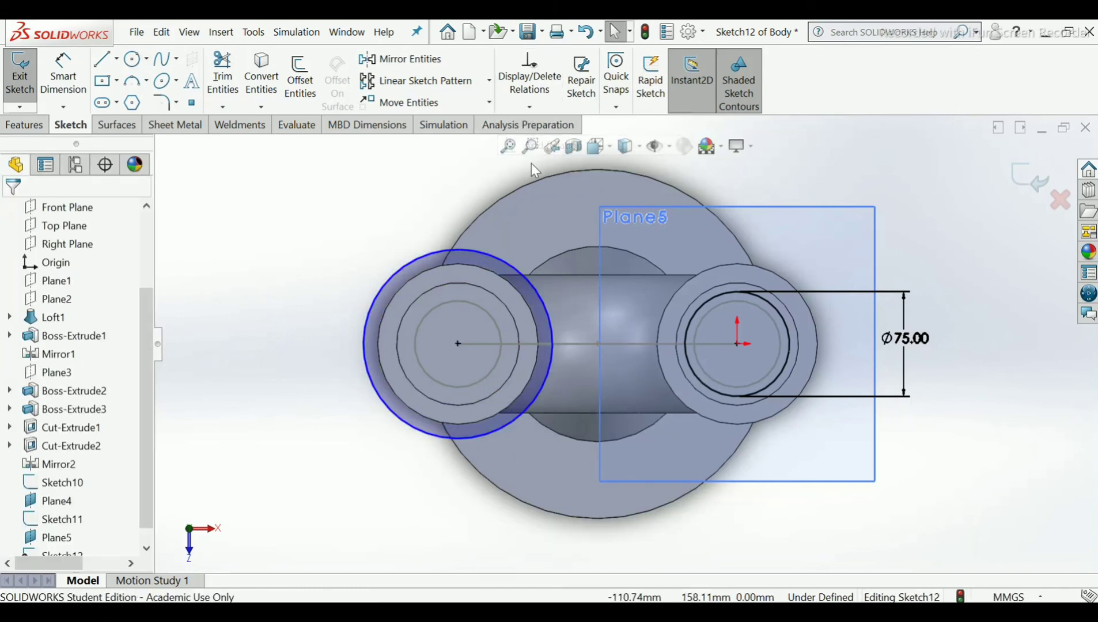
pyautogui.click(699, 309)
pyautogui.click(554, 378)
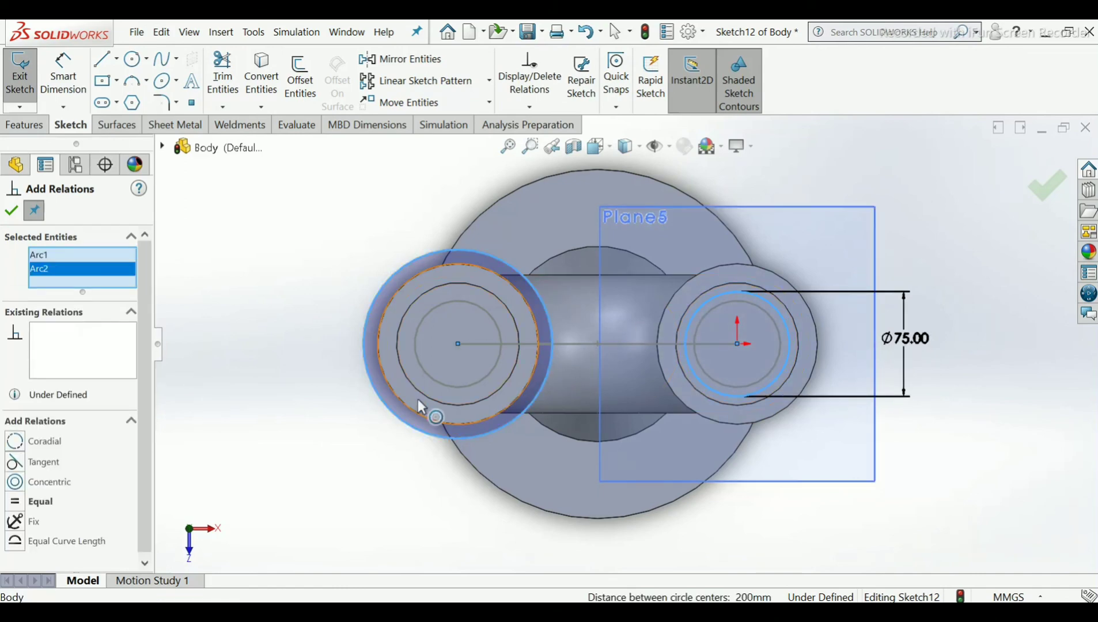
pyautogui.click(17, 503)
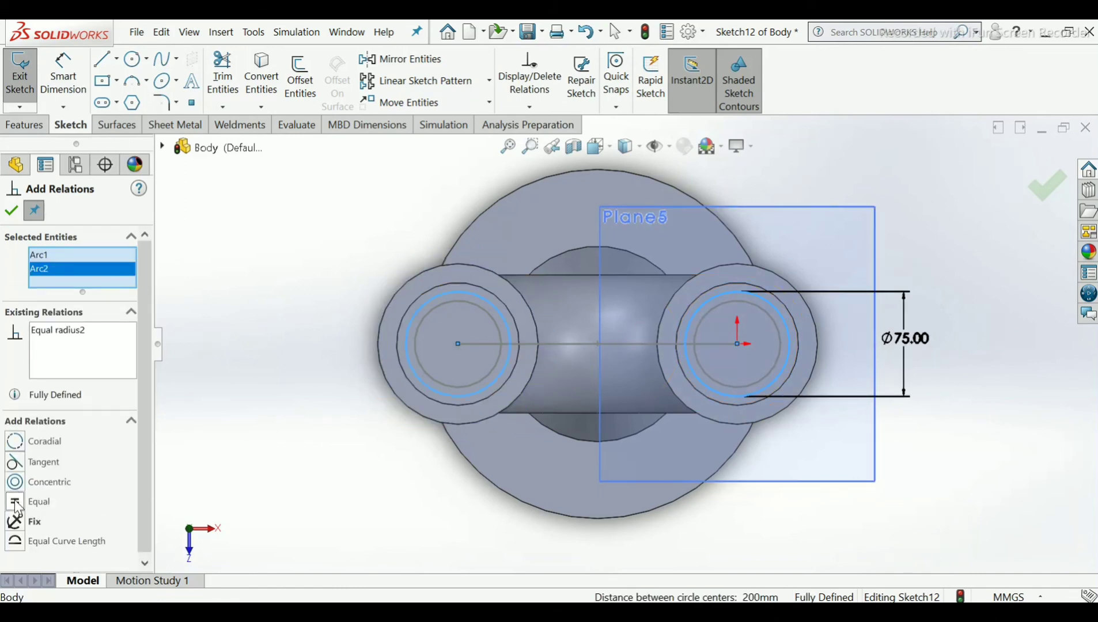
pyautogui.click(11, 211)
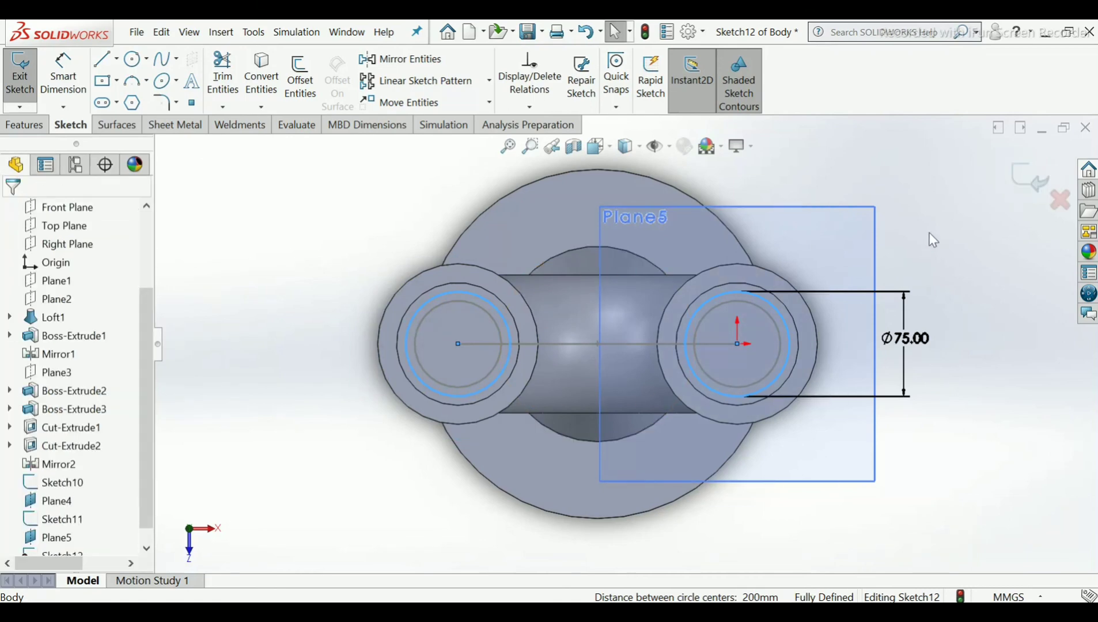
pyautogui.click(931, 193)
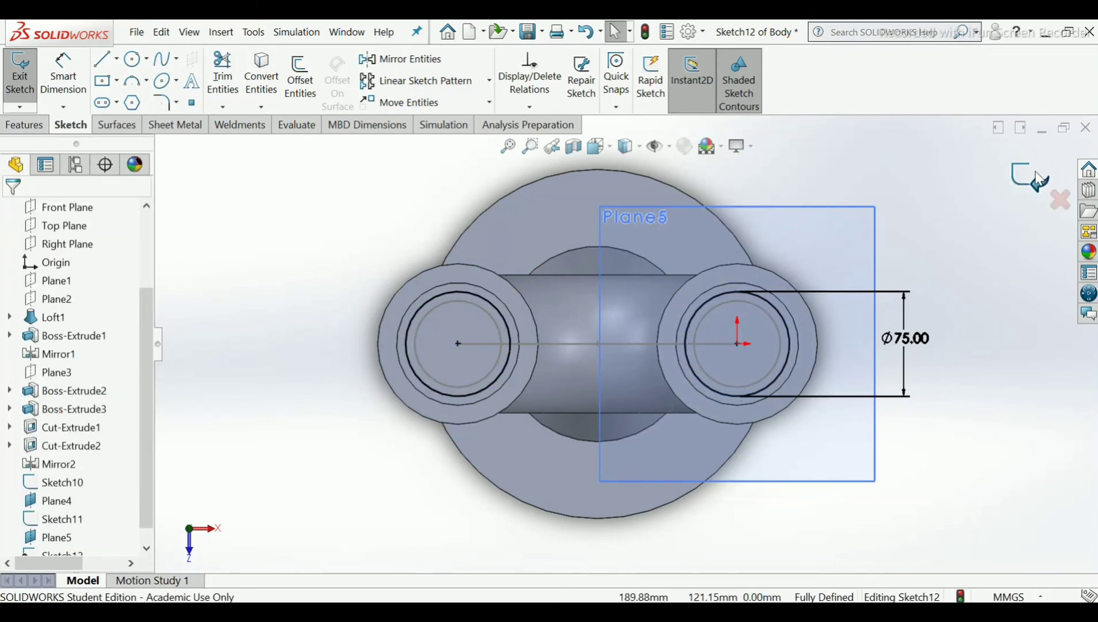
pyautogui.click(1035, 178)
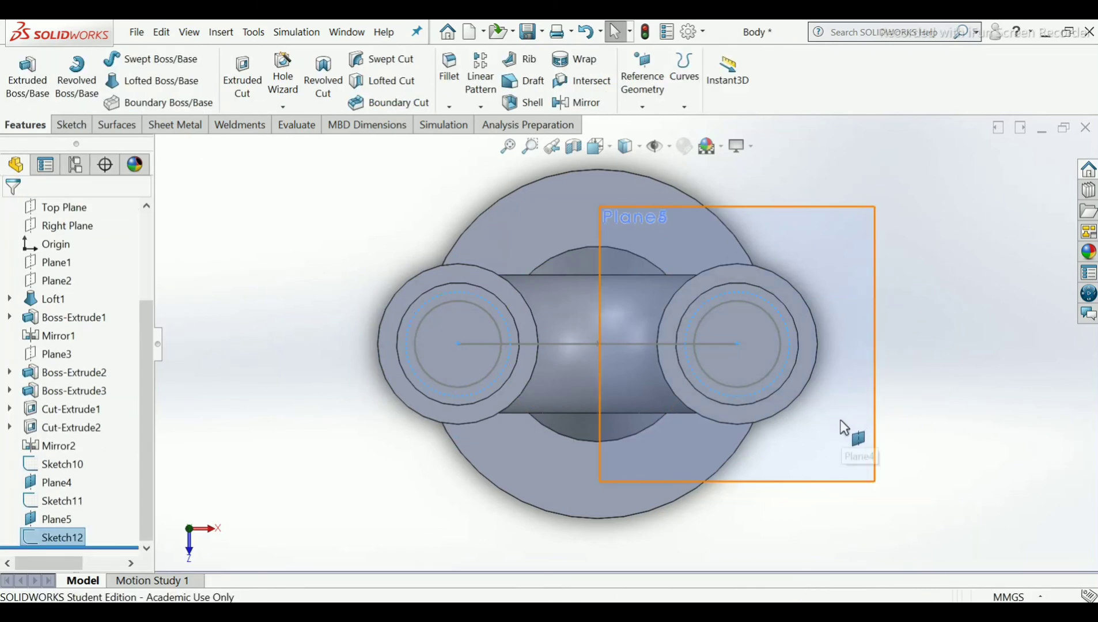
# Hide the two reference planes, Plane4 and Plane5, across the body's right leg.
pyautogui.moveTo(840, 421); pyautogui.dragTo(843, 278, button='middle')
pyautogui.scroll(3, 847, 283)
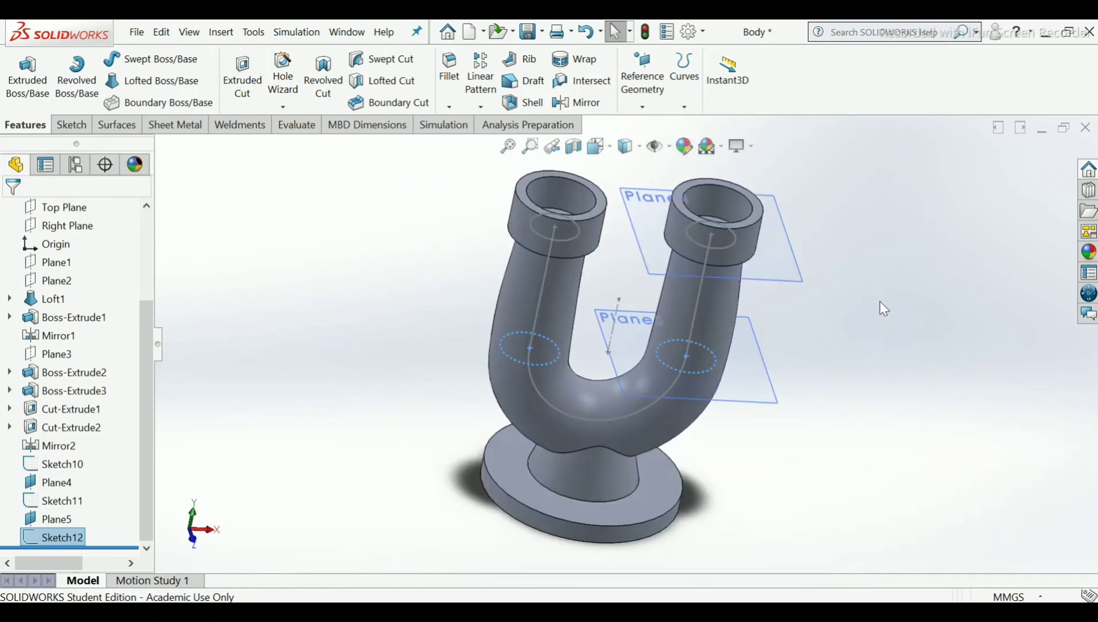
pyautogui.click(781, 281)
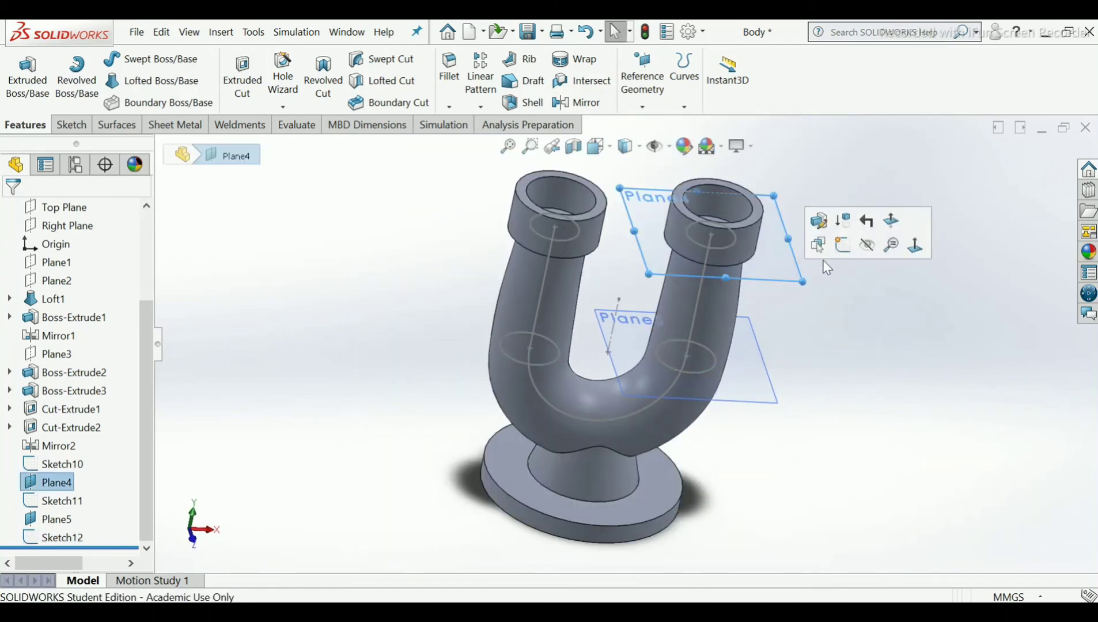
pyautogui.click(867, 245)
pyautogui.click(772, 402)
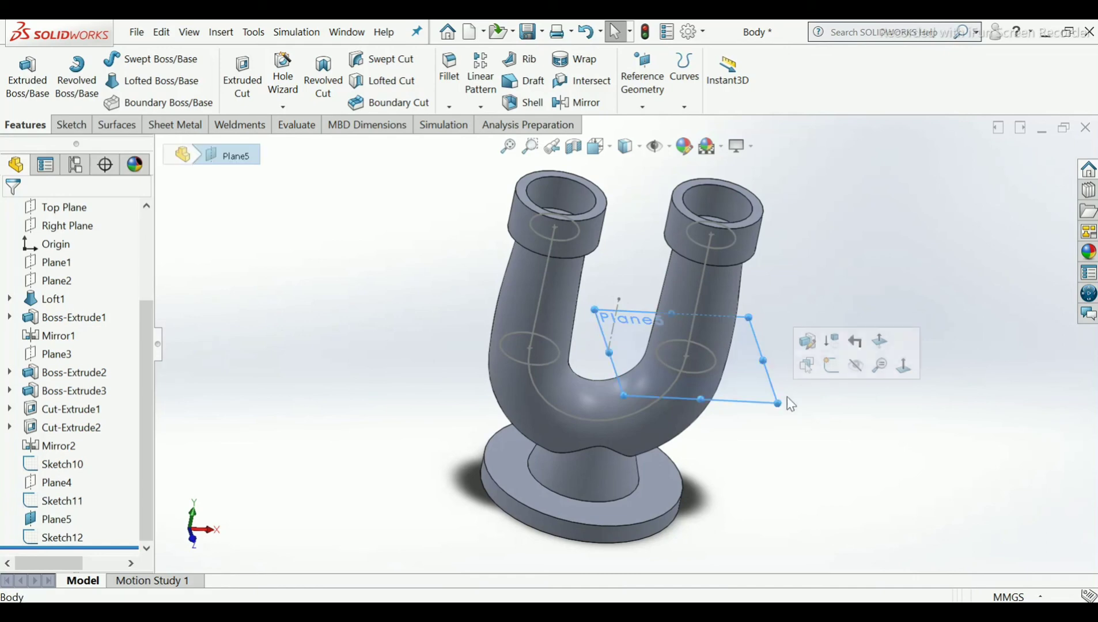
pyautogui.click(846, 367)
# Start a Lofted Cut and add the right leg's upper and lower circles as its first two profiles.
pyautogui.moveTo(842, 369); pyautogui.dragTo(774, 370, button='middle')
pyautogui.scroll(-4, 625, 262)
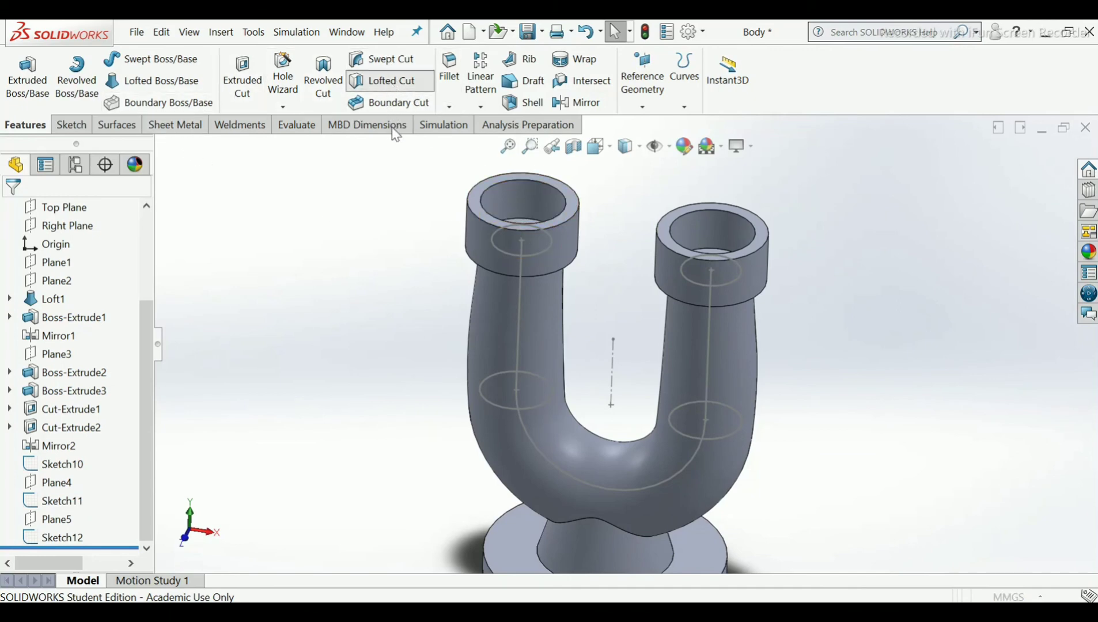
pyautogui.click(392, 83)
pyautogui.scroll(-1, 432, 294)
pyautogui.scroll(2, 490, 339)
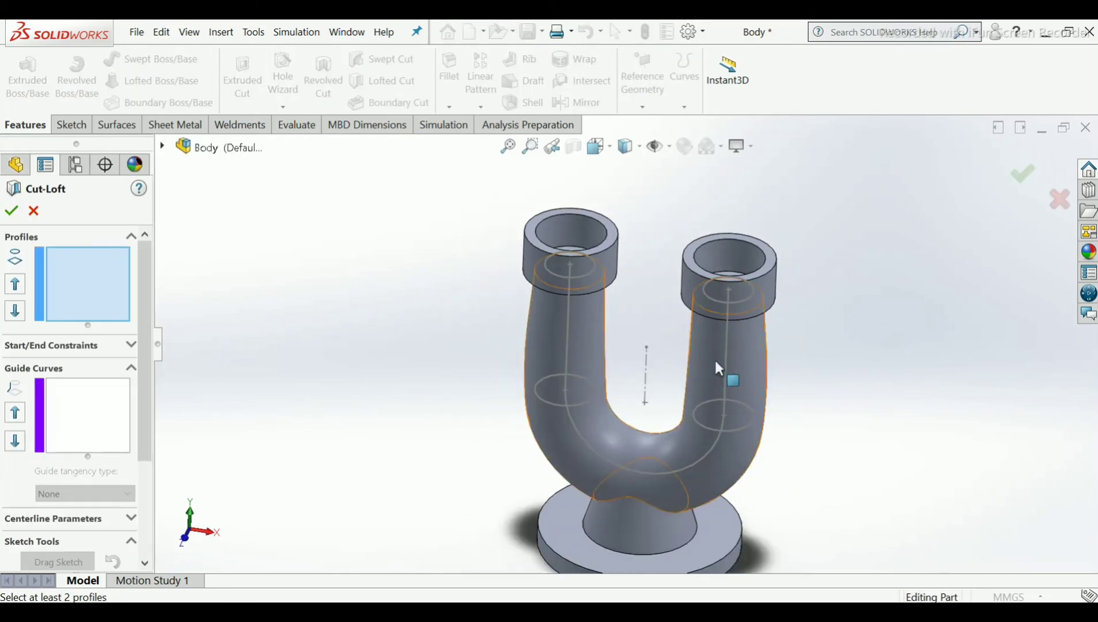
pyautogui.scroll(-3, 733, 296)
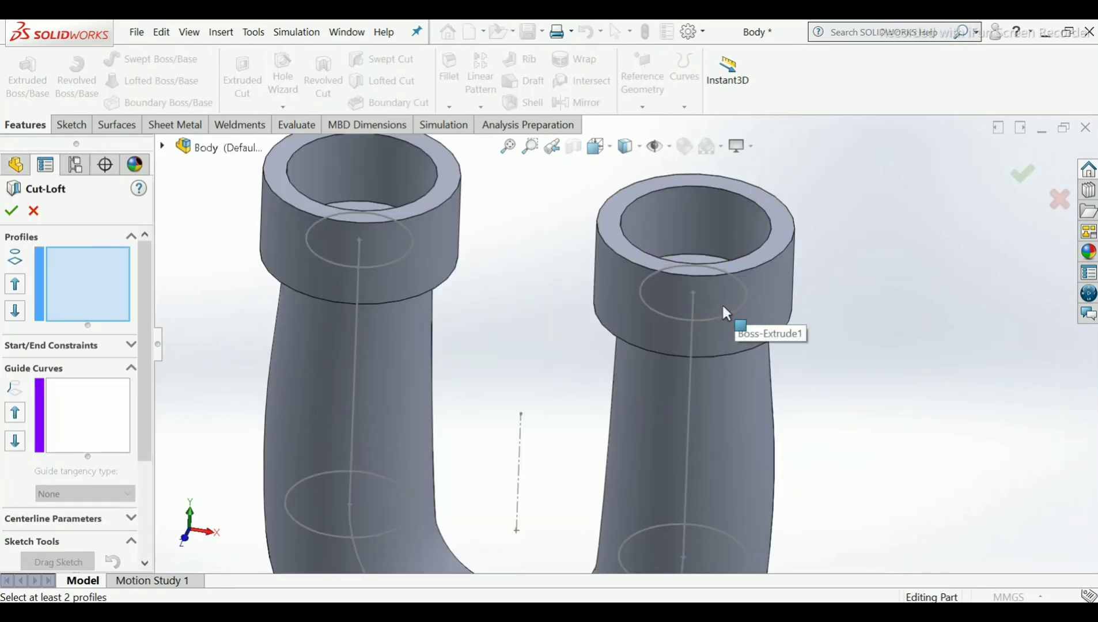
pyautogui.click(668, 319)
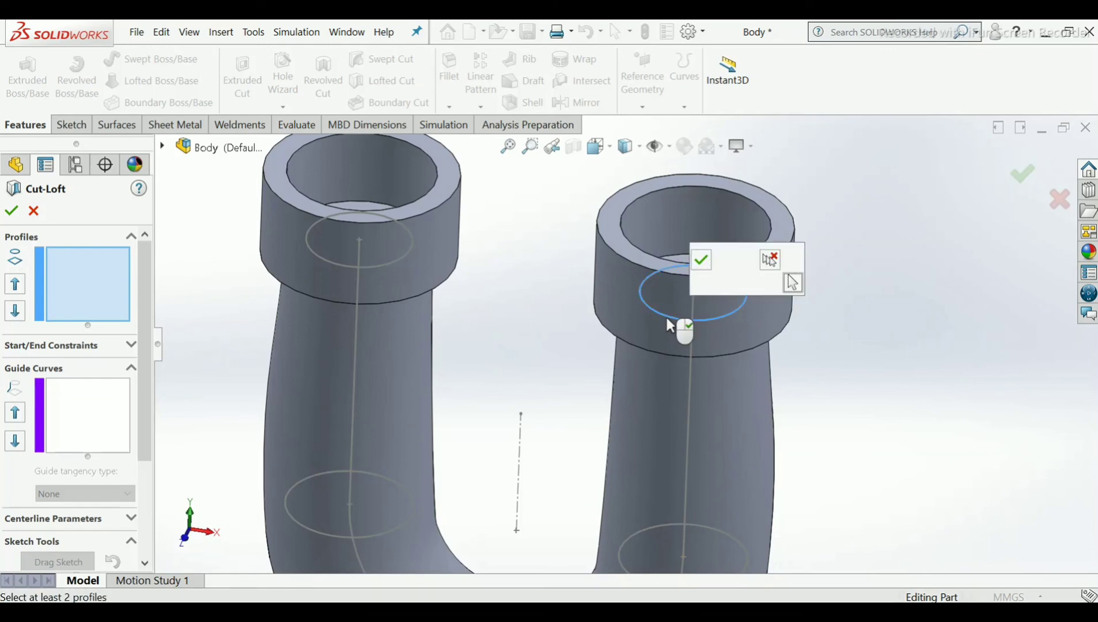
pyautogui.click(701, 260)
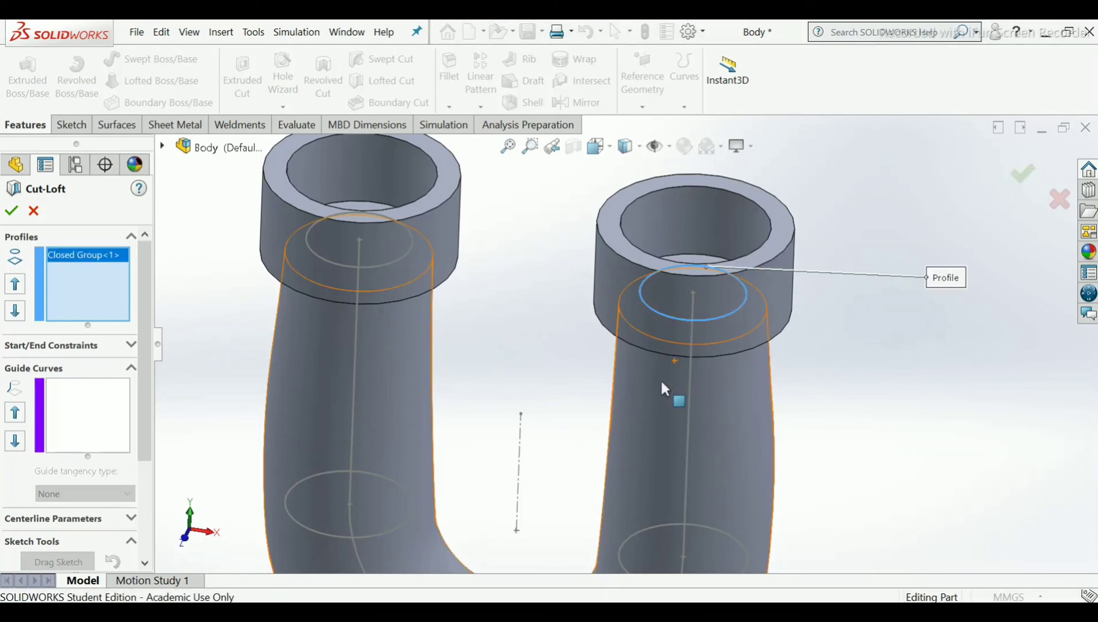
pyautogui.scroll(2, 661, 379)
pyautogui.click(626, 533)
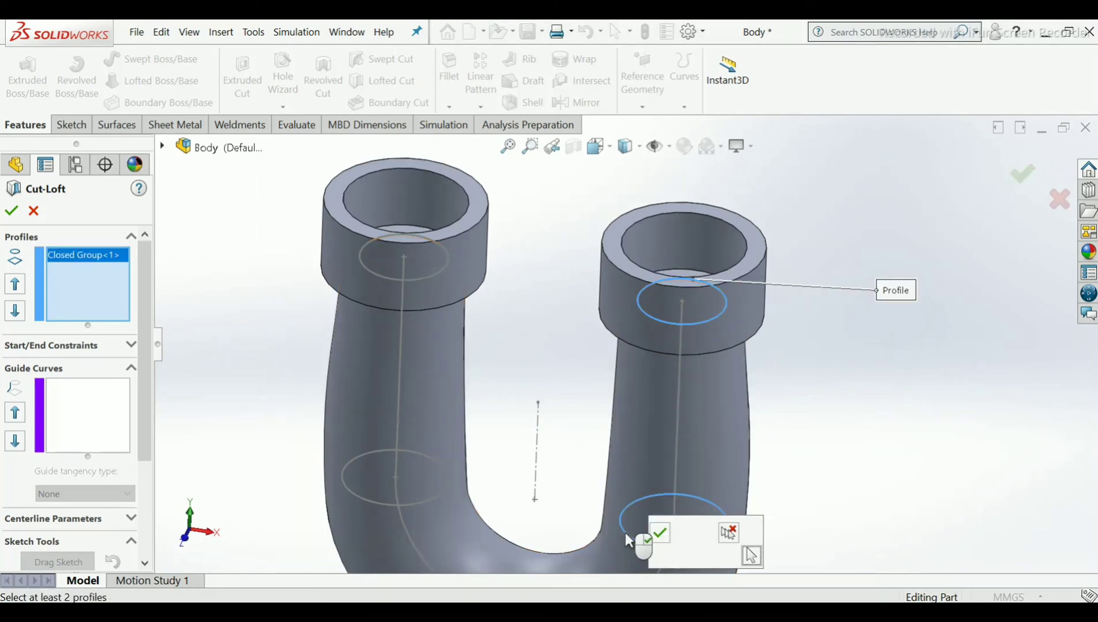
pyautogui.click(657, 535)
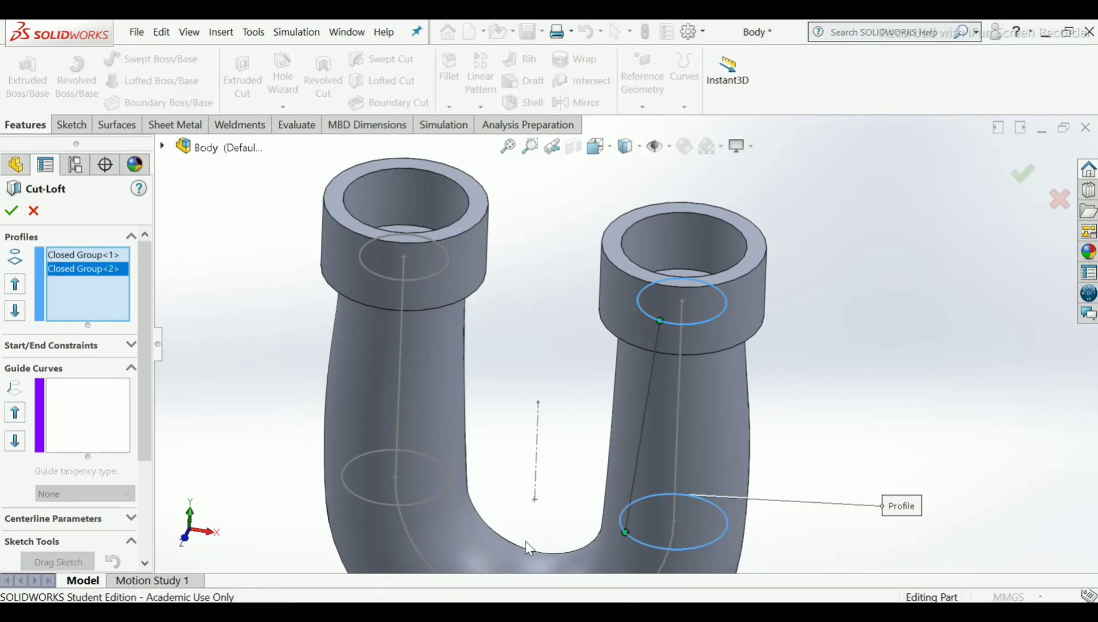
# In the front view, align both loft connector points of the right leg's circles on their outer side.
pyautogui.scroll(4, 502, 427)
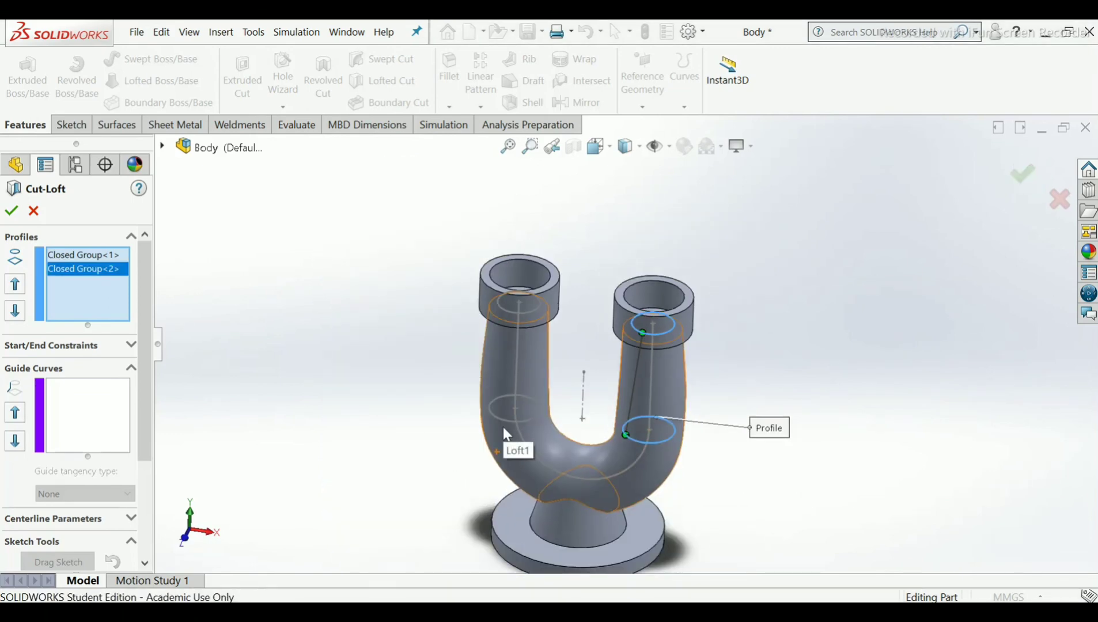
pyautogui.hotkey('ctrl', '8')
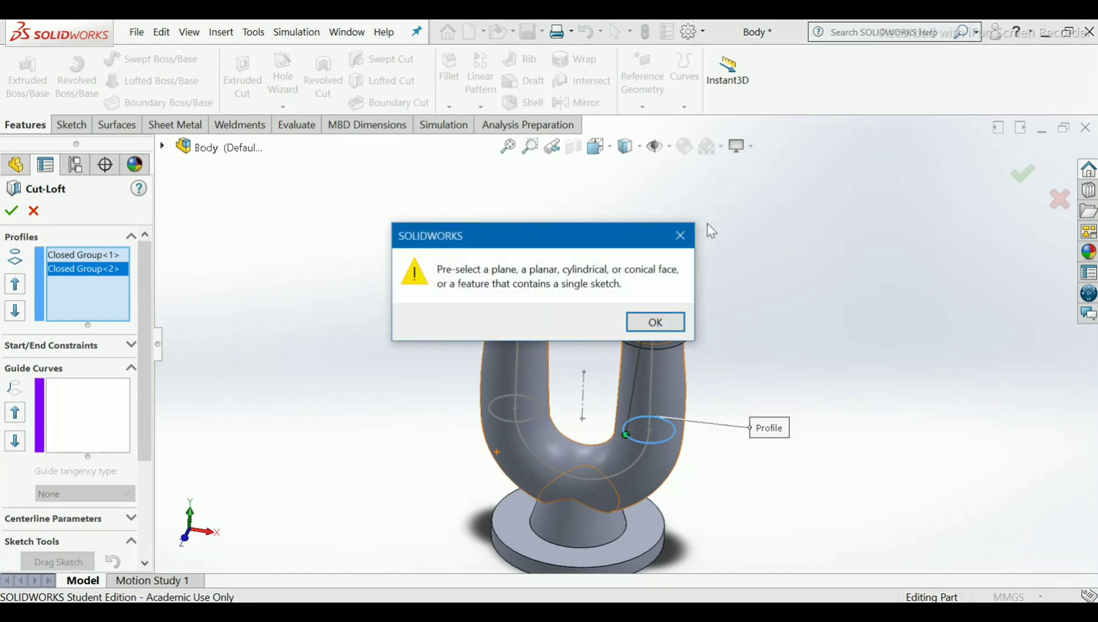
pyautogui.click(679, 237)
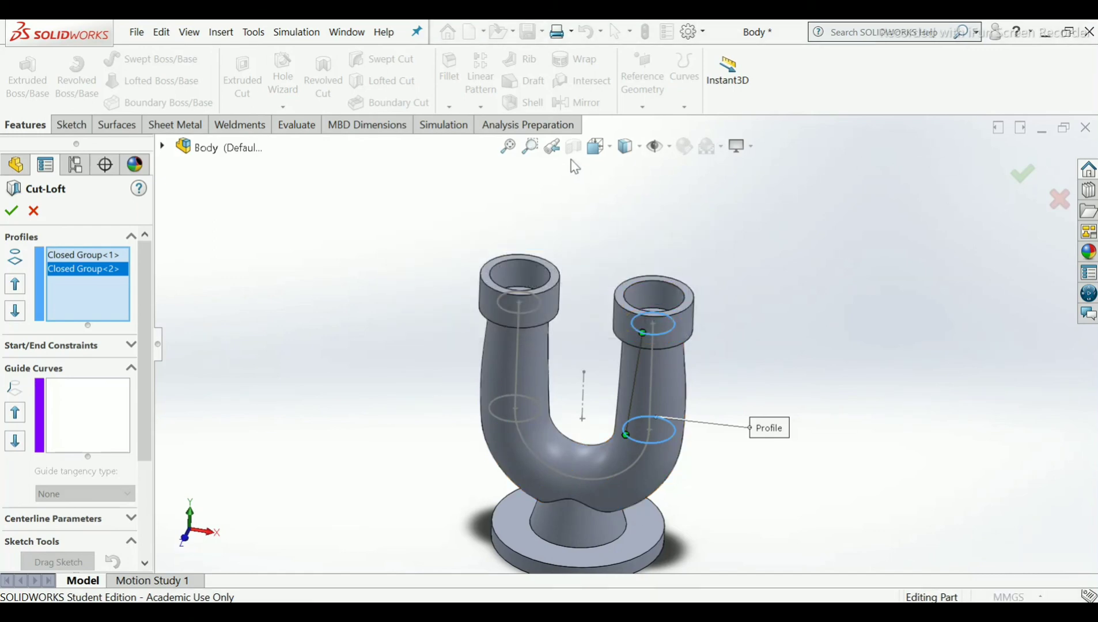
pyautogui.click(612, 147)
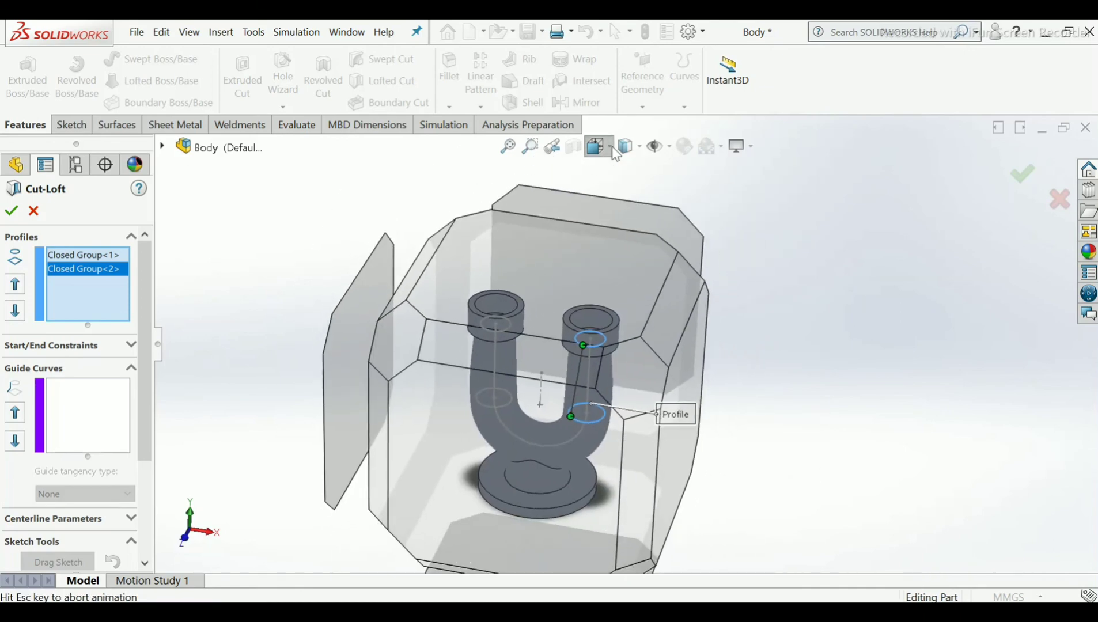
pyautogui.click(617, 216)
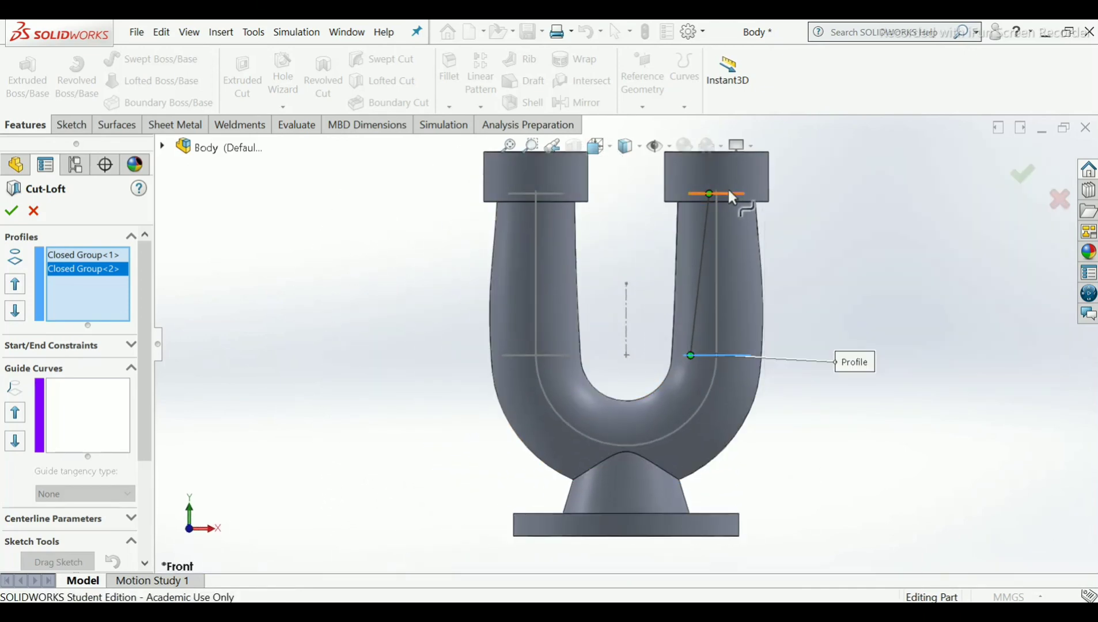
pyautogui.moveTo(709, 195); pyautogui.dragTo(745, 193)
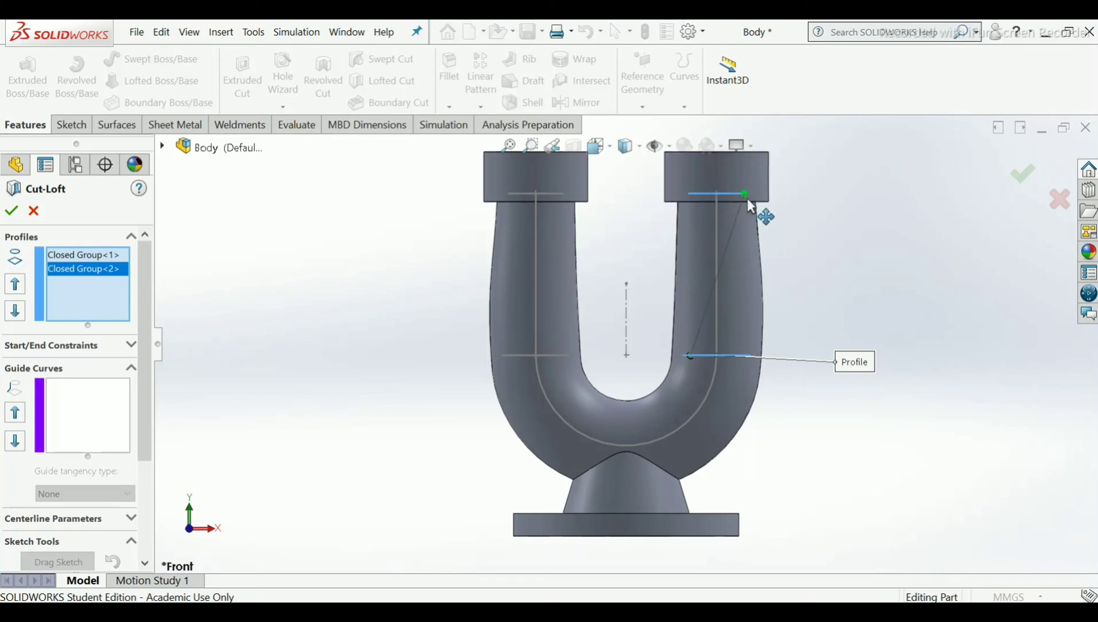
pyautogui.moveTo(691, 356)
pyautogui.mouseDown()
pyautogui.moveTo(769, 364)
pyautogui.moveTo(760, 356)
pyautogui.mouseUp()
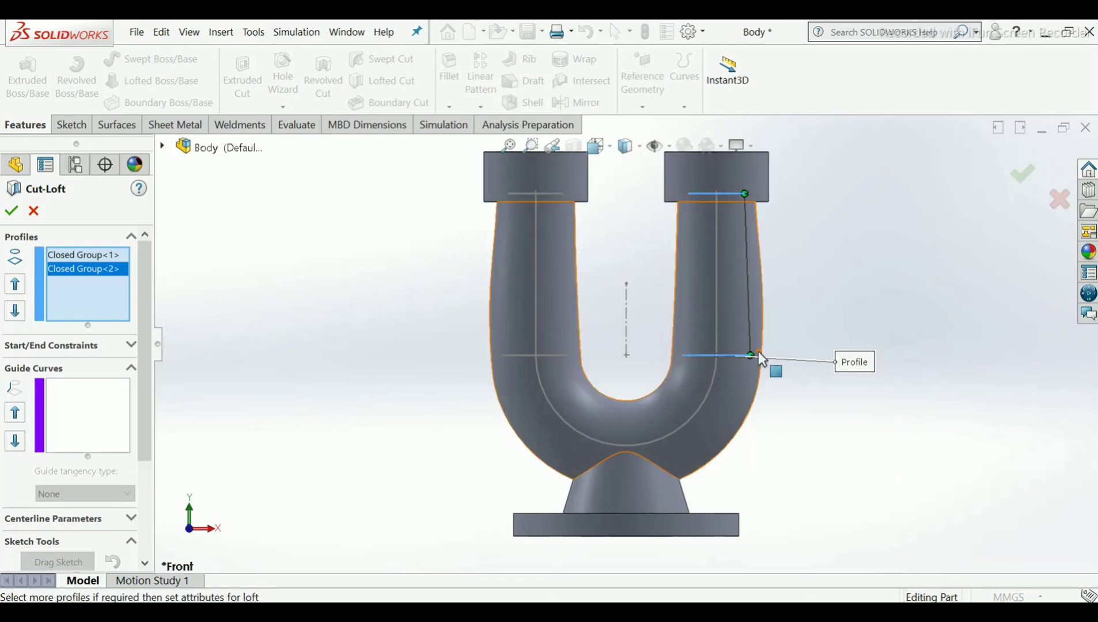
# Add the left leg's lower and upper circles as profiles and align their connector points on the leg's outer side.
pyautogui.rightClick(514, 355)
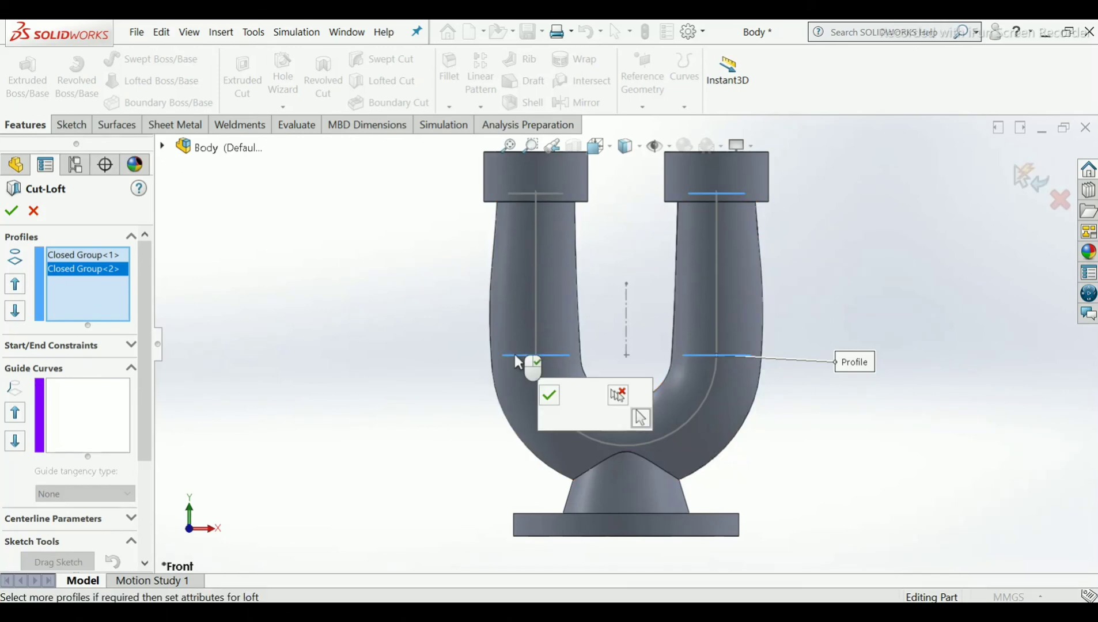
pyautogui.click(547, 397)
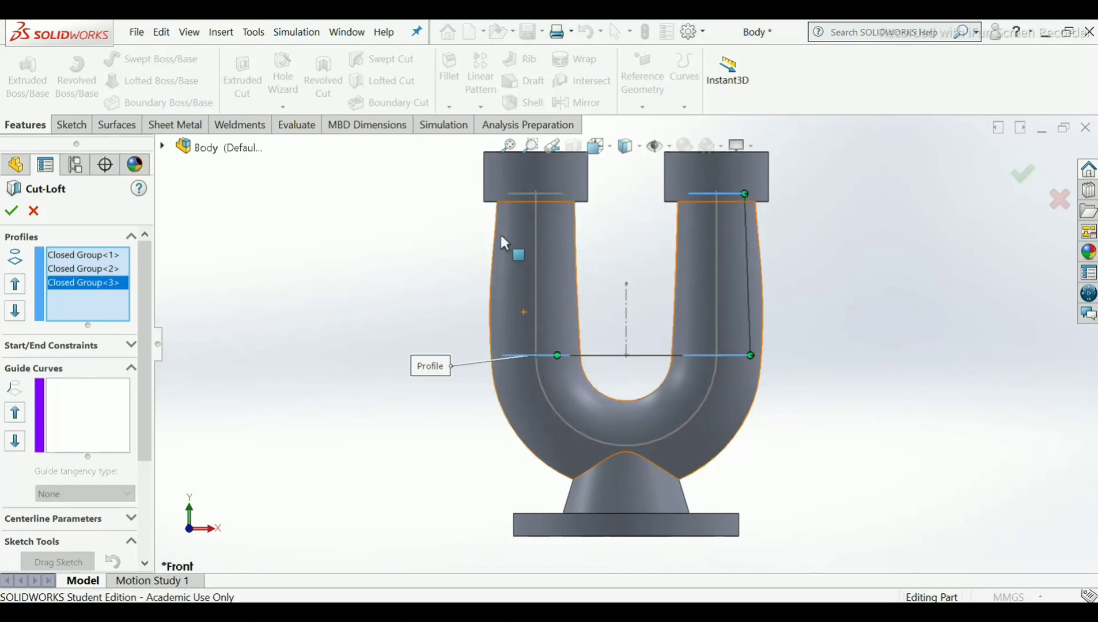
pyautogui.rightClick(517, 193)
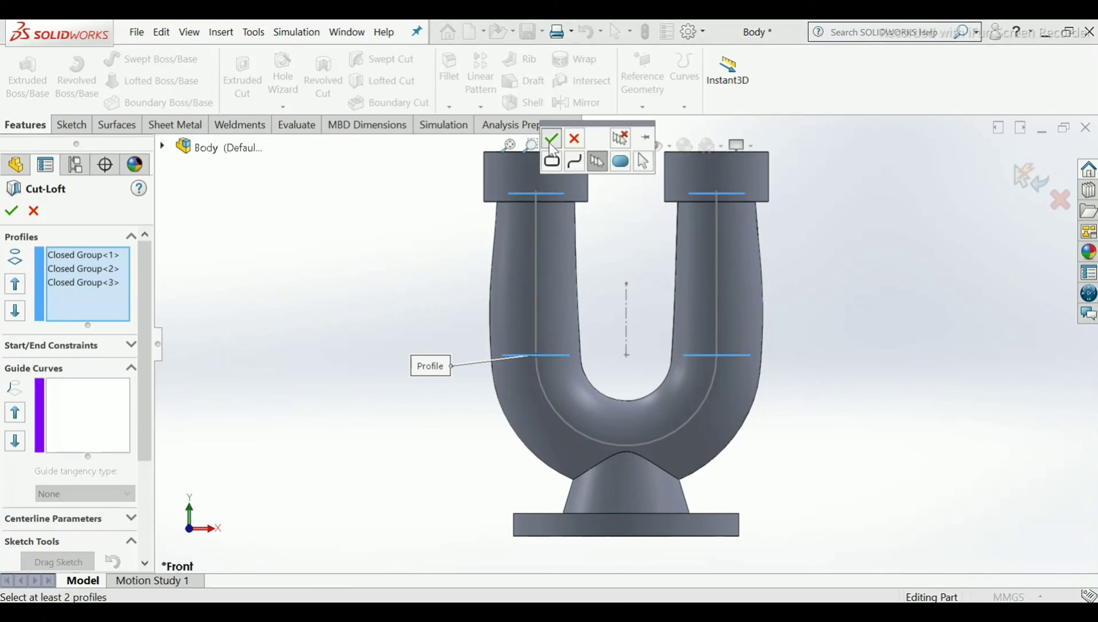
pyautogui.click(551, 140)
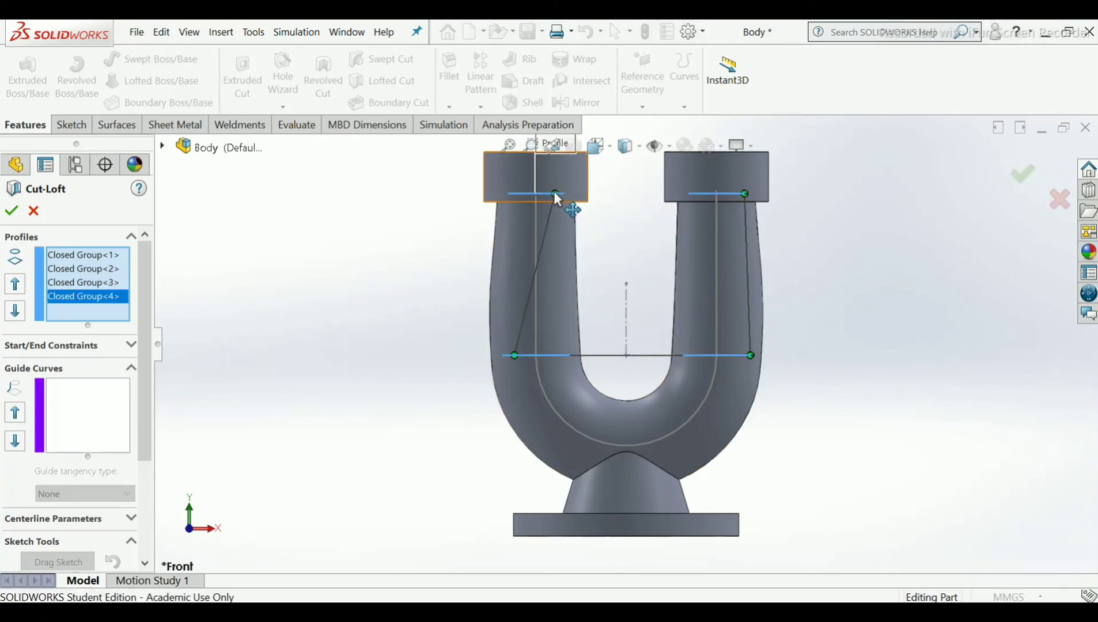
pyautogui.moveTo(556, 194); pyautogui.dragTo(496, 195)
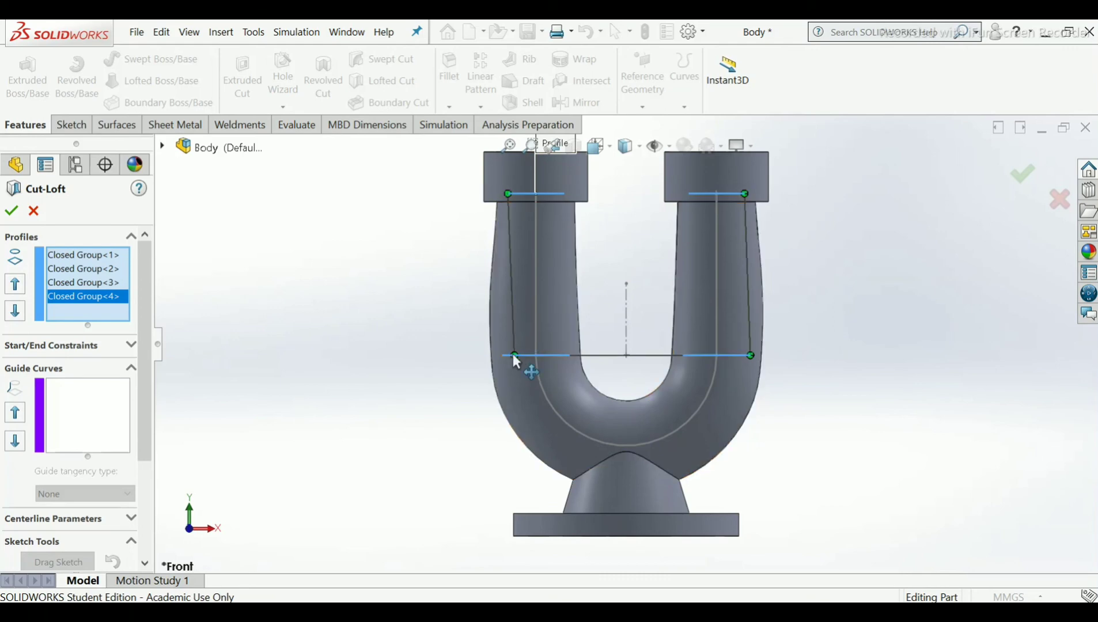
pyautogui.moveTo(512, 353); pyautogui.dragTo(495, 357)
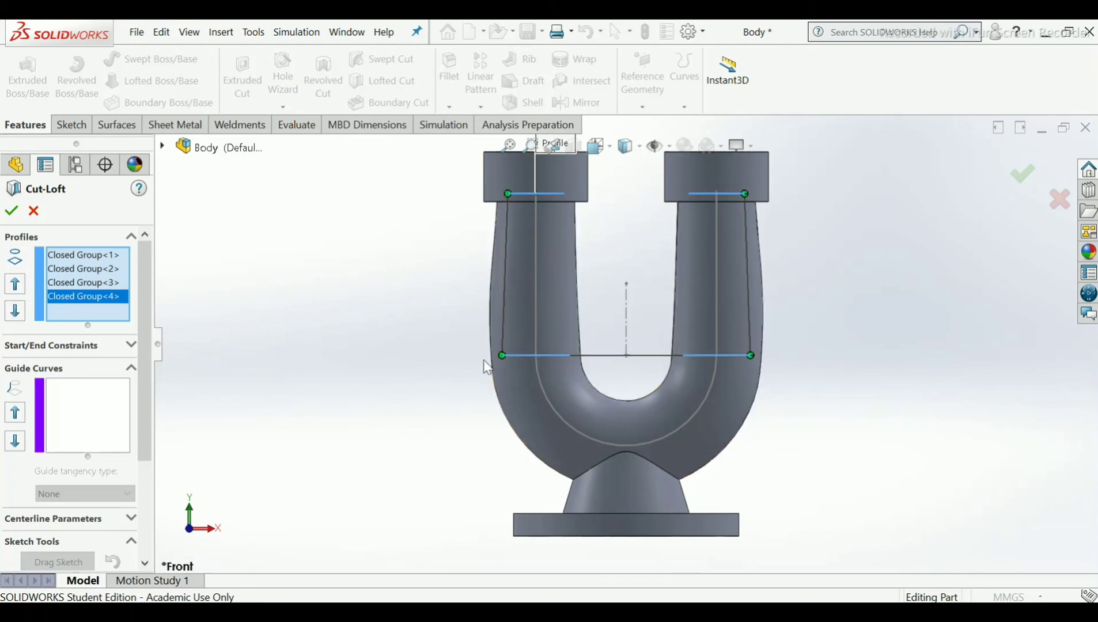
# Set the U-shaped path Sketch10 as the loft's centerline and complete the lofted cut.
pyautogui.moveTo(144, 425); pyautogui.dragTo(144, 475)
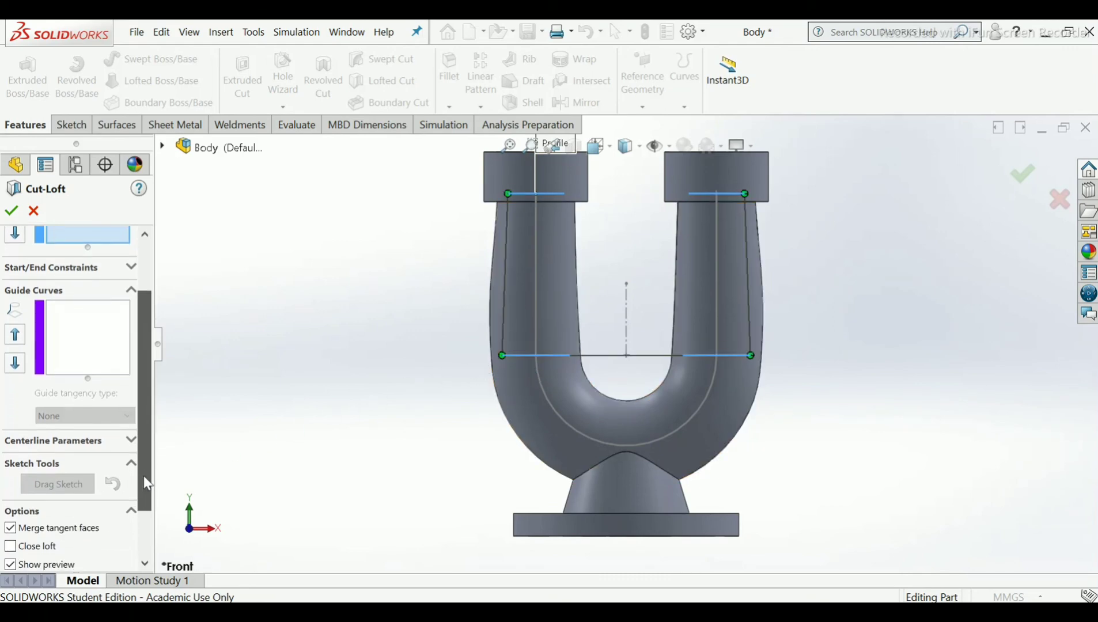
pyautogui.click(132, 439)
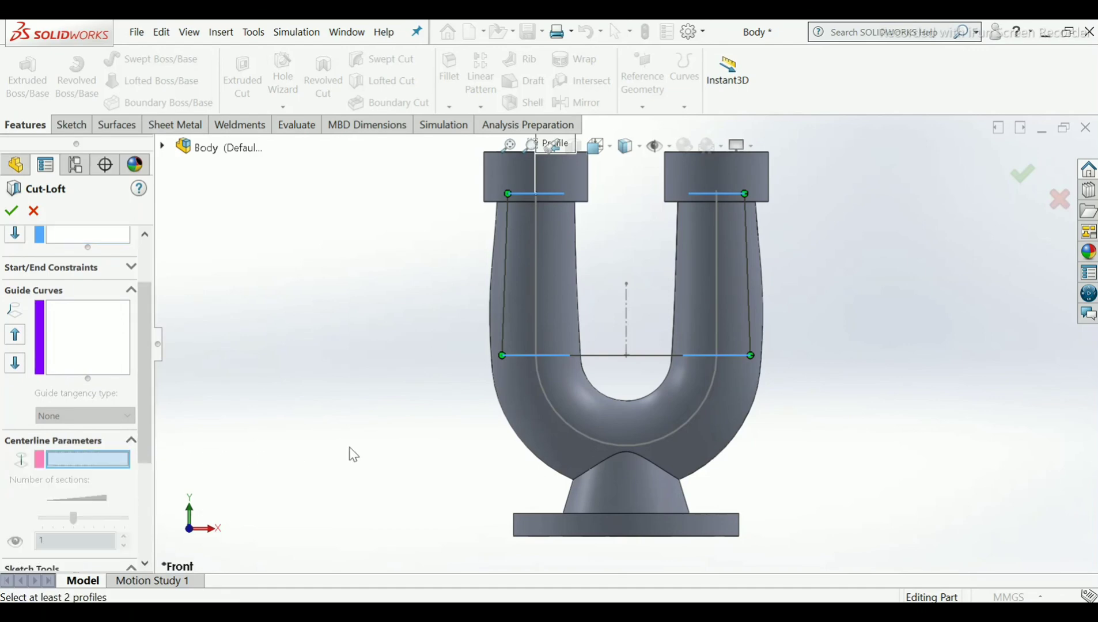
pyautogui.click(569, 431)
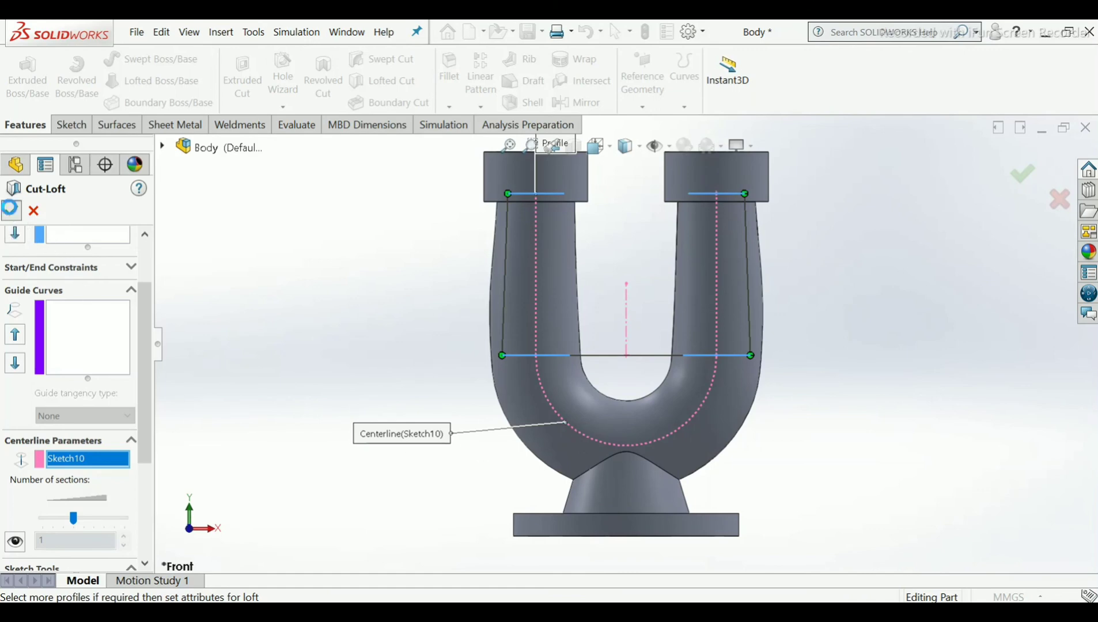
pyautogui.press('Return')
# Apply a planar section view on the Front Plane with 0.00 mm offset and view the body from the front.
pyautogui.moveTo(632, 249); pyautogui.dragTo(641, 277, button='middle')
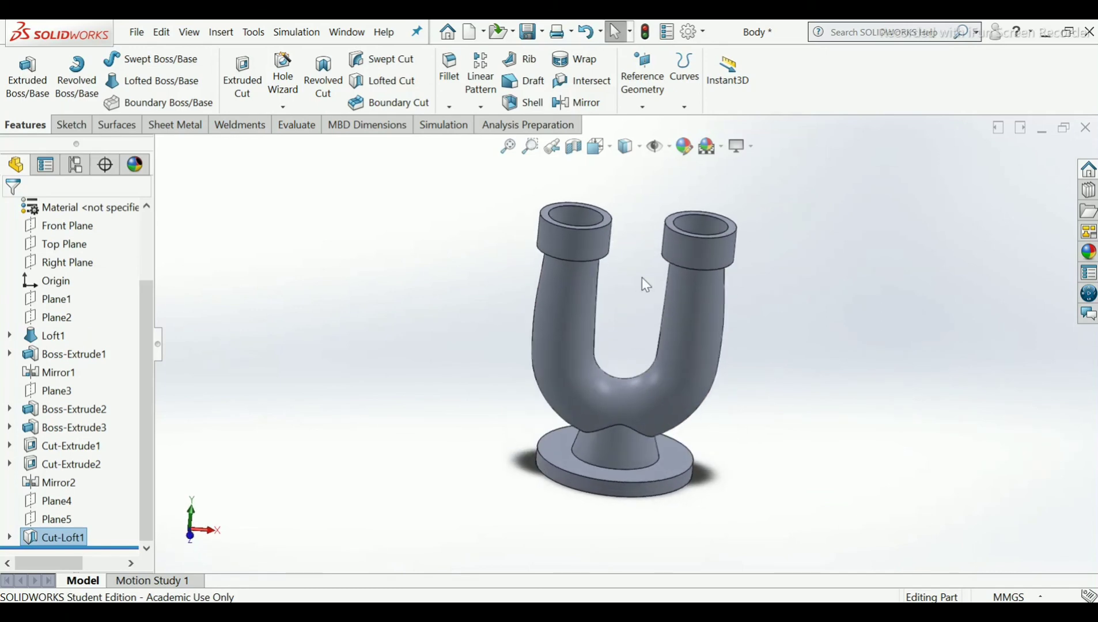
pyautogui.hotkey('ctrl', '8')
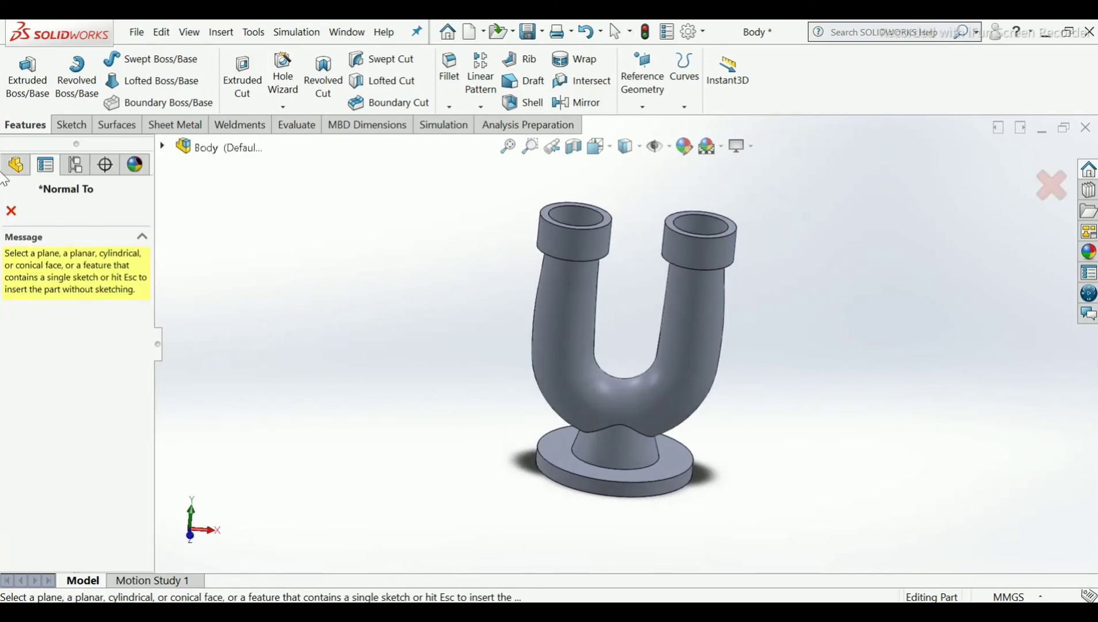
pyautogui.click(10, 212)
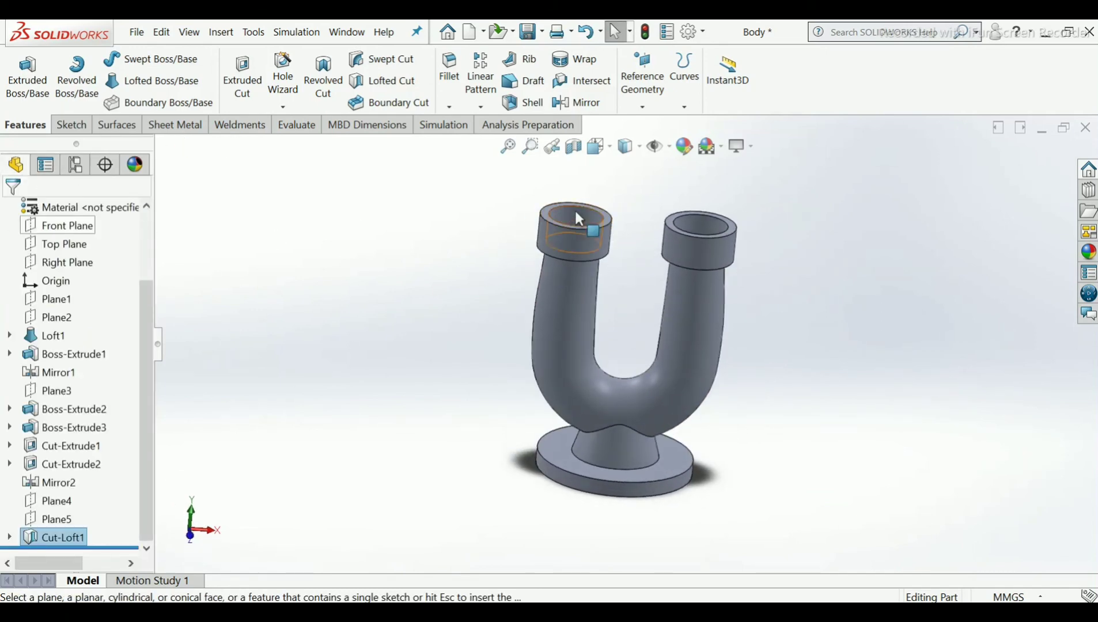
pyautogui.scroll(-2, 632, 292)
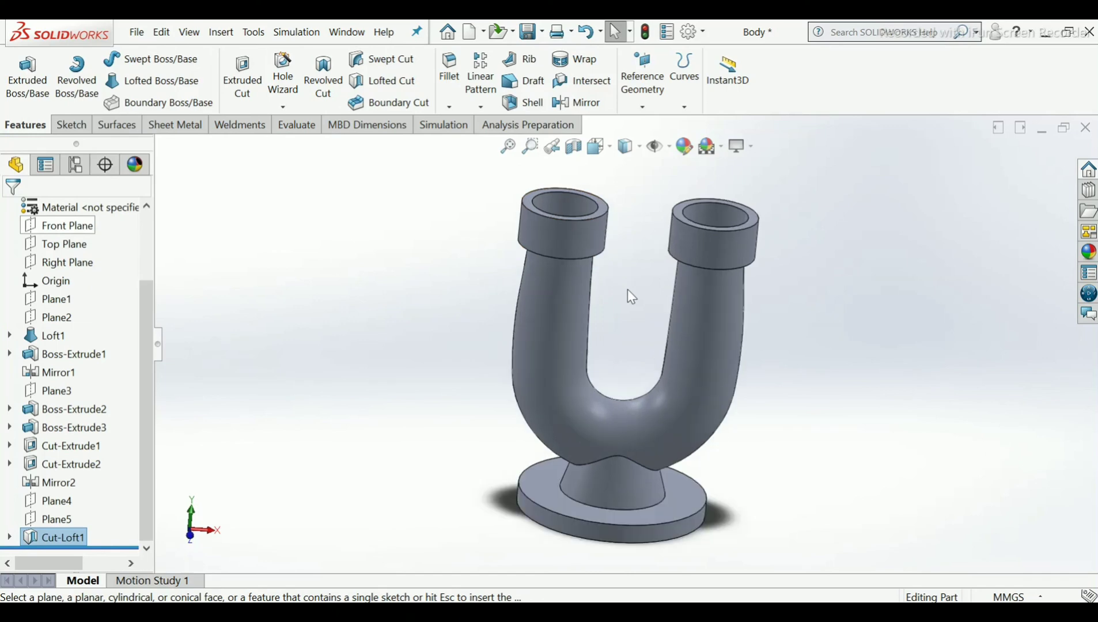
pyautogui.click(573, 147)
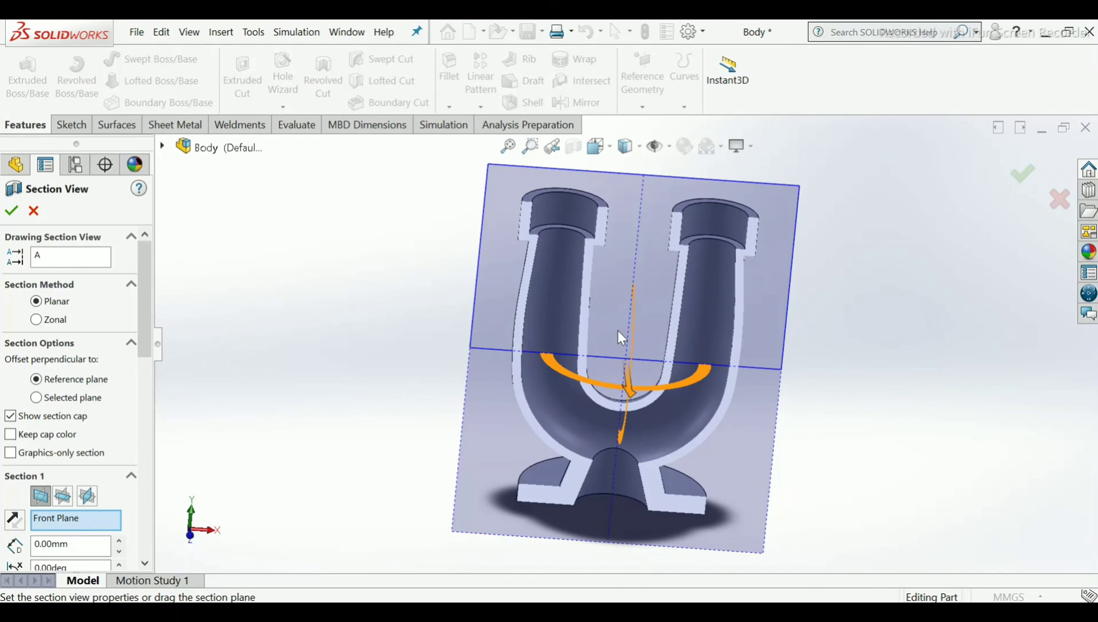
pyautogui.hotkey('ctrl', '1')
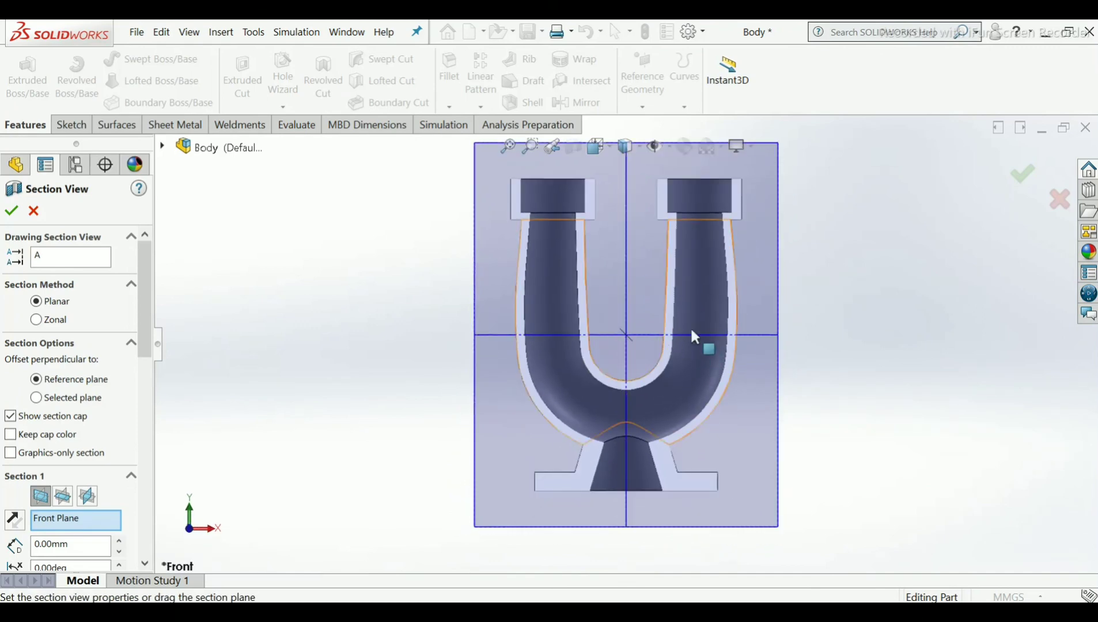
pyautogui.scroll(-2, 692, 336)
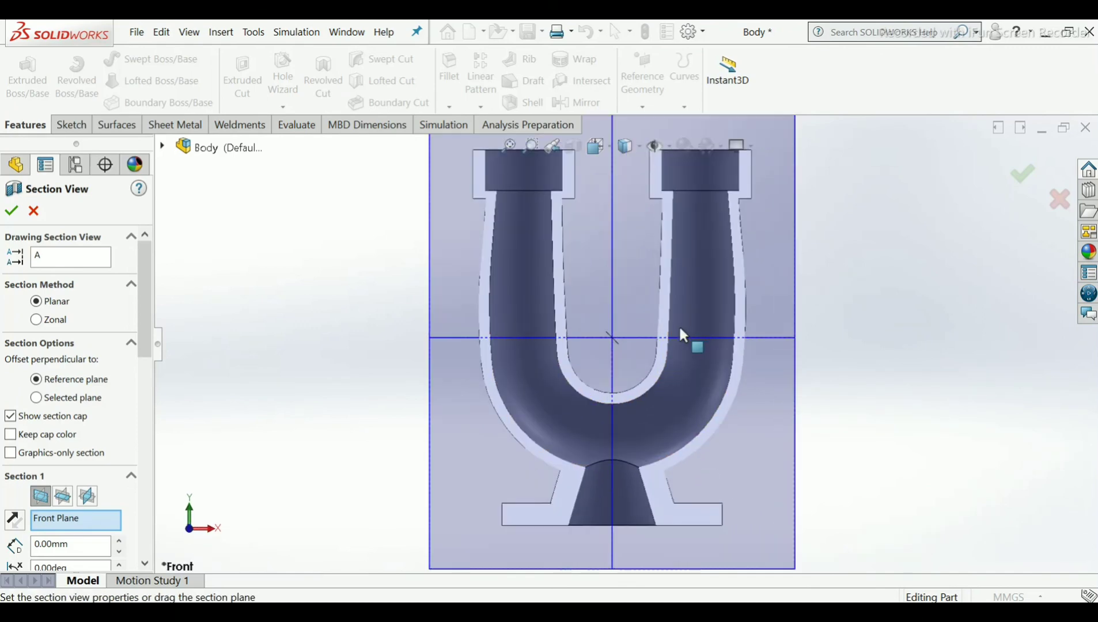
pyautogui.click(10, 215)
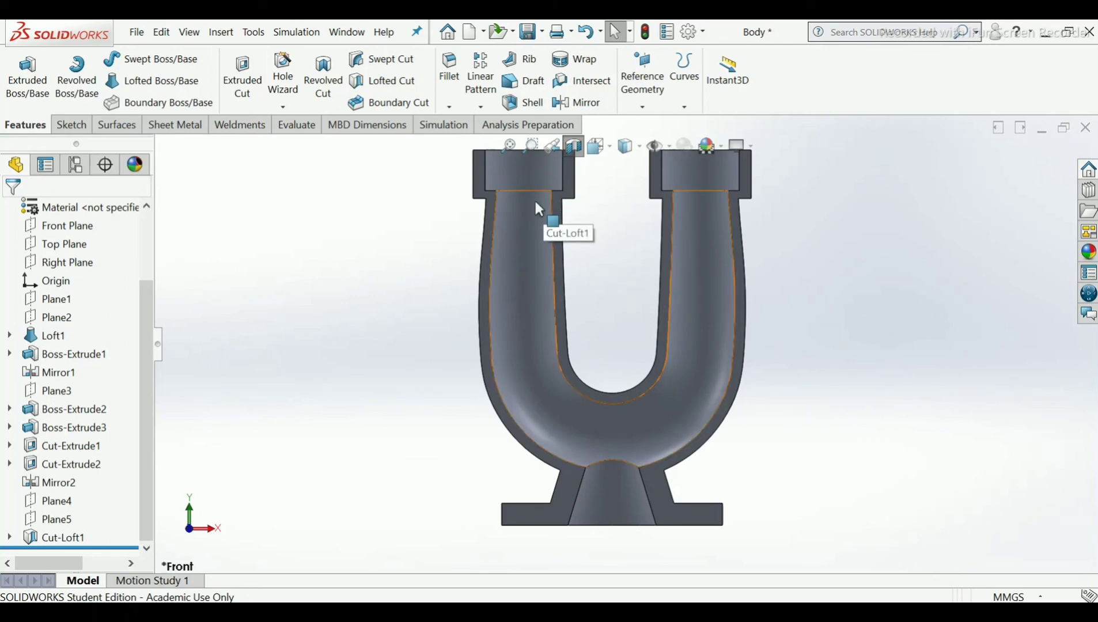
# Examine the sectioned body's hollow legs, collar bores and U-bend wall thickness.
pyautogui.scroll(2, 504, 197)
pyautogui.scroll(-1, 557, 242)
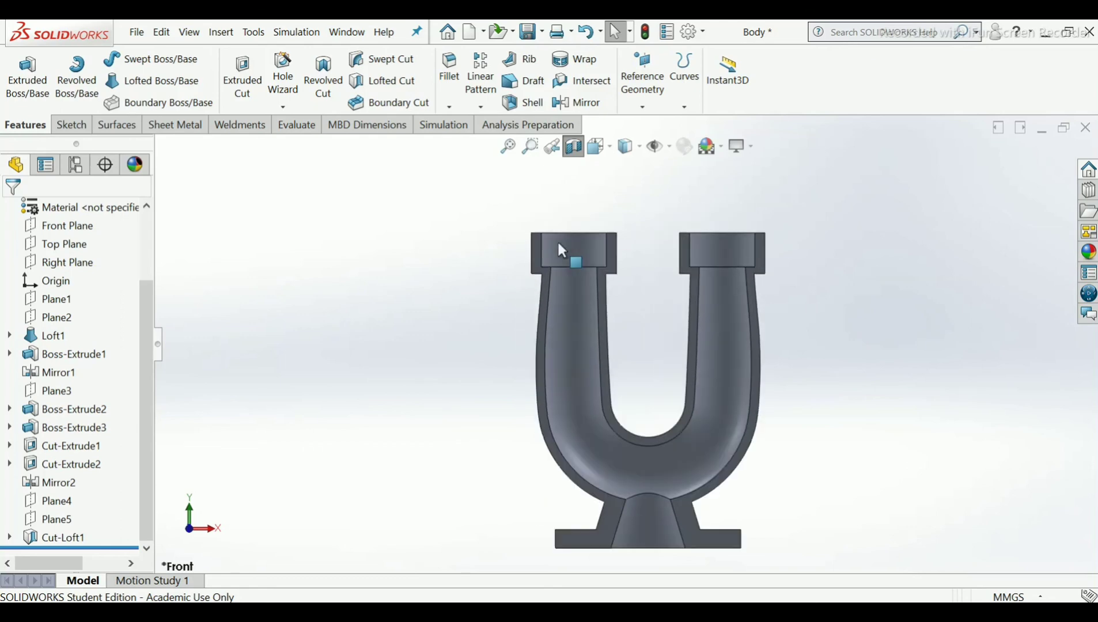
pyautogui.scroll(-1, 577, 281)
pyautogui.scroll(1, 569, 278)
pyautogui.scroll(-2, 568, 276)
pyautogui.scroll(1, 567, 275)
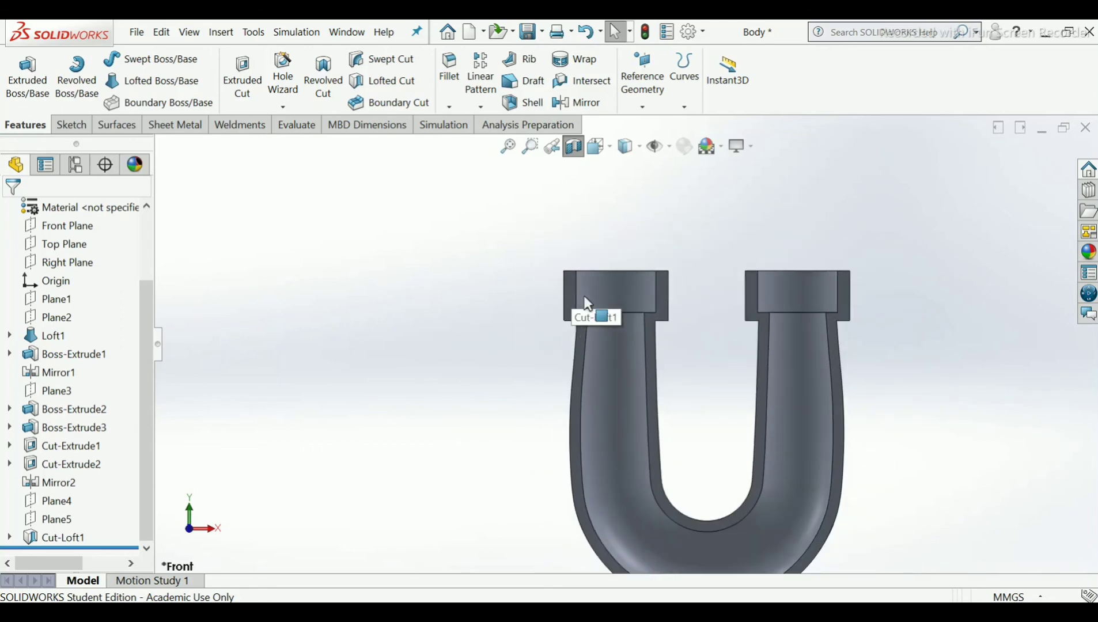
pyautogui.scroll(1, 584, 298)
pyautogui.scroll(3, 703, 409)
pyautogui.scroll(-3, 691, 438)
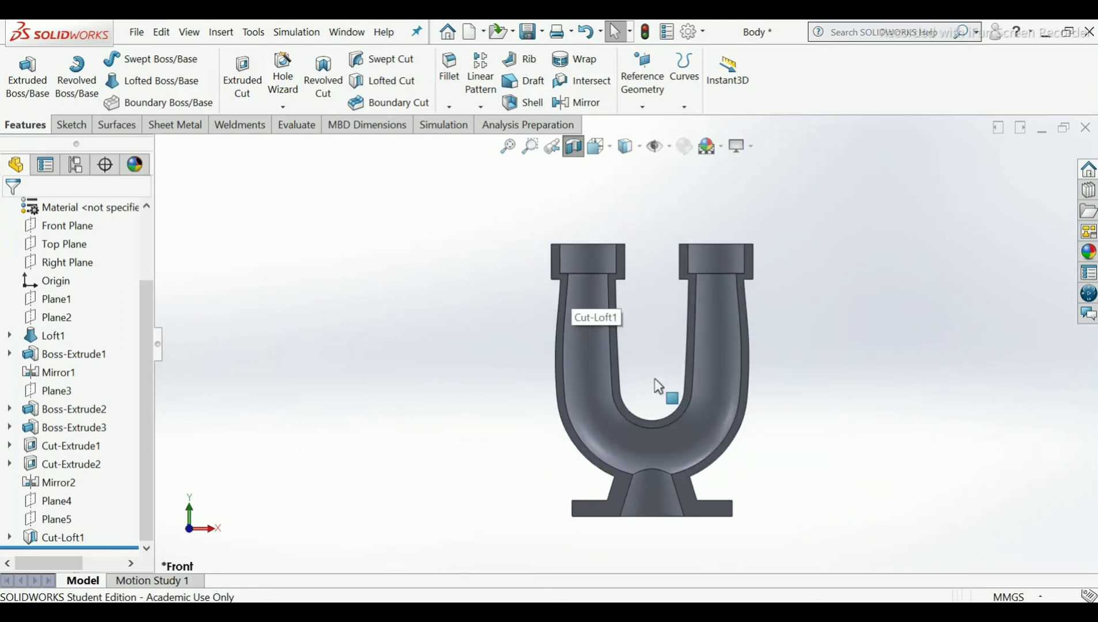
pyautogui.scroll(1, 666, 386)
pyautogui.scroll(-5, 669, 386)
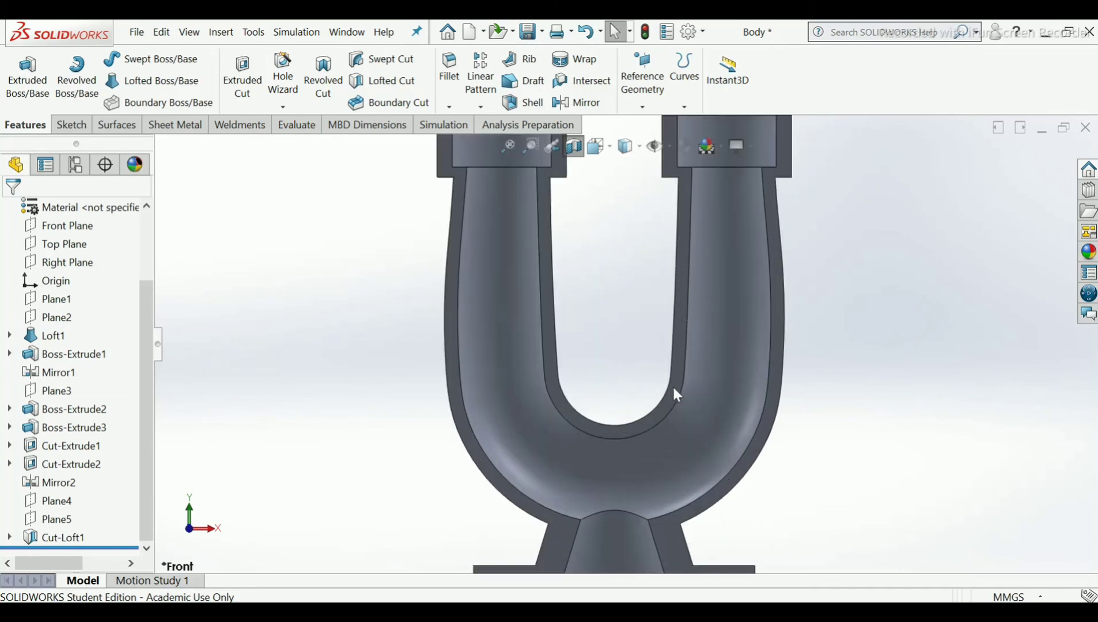
# Turn off the section view and show the whole body from an angle above.
pyautogui.scroll(2, 674, 390)
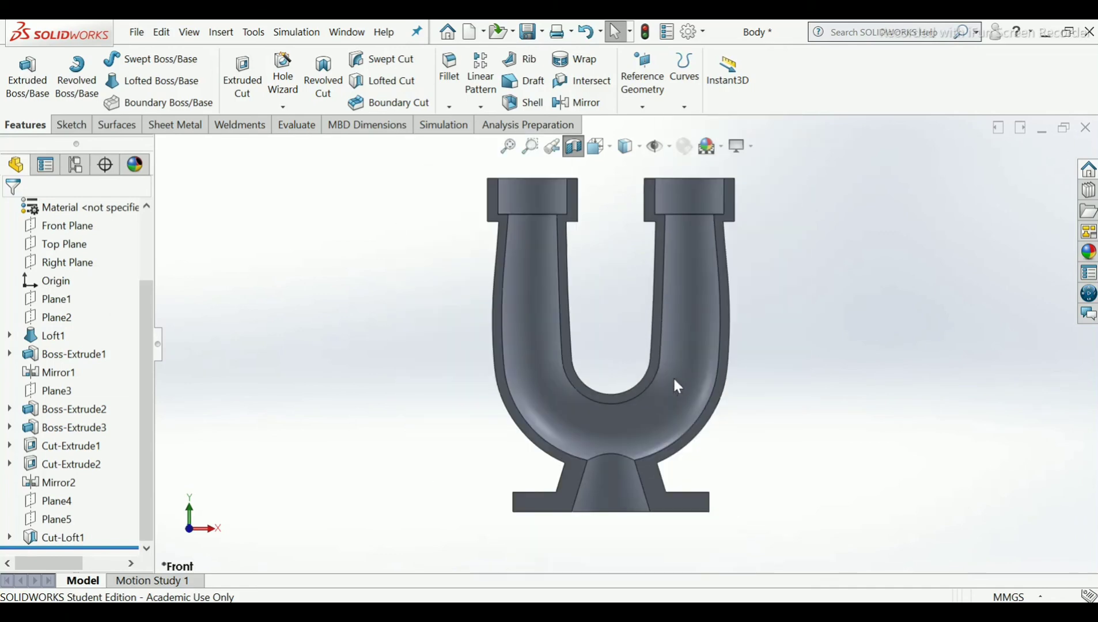
pyautogui.click(574, 153)
pyautogui.moveTo(611, 213); pyautogui.dragTo(609, 390, button='middle')
pyautogui.scroll(-1, 612, 389)
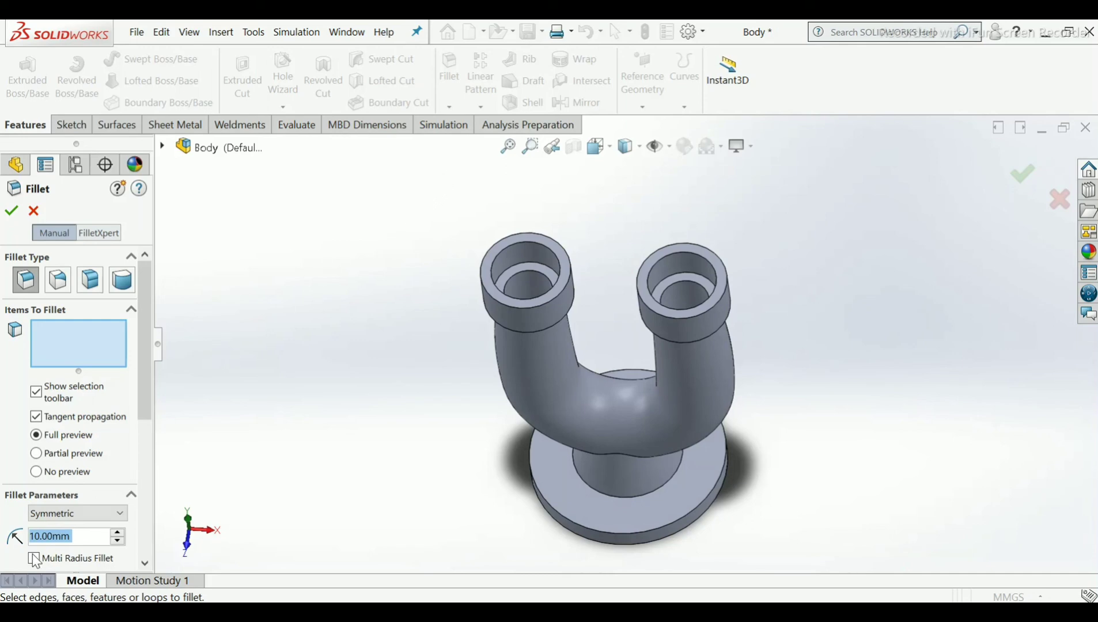
# Set up a 12 mm symmetric fillet on the edges where both legs meet the undersides of their collars.
pyautogui.write('12')
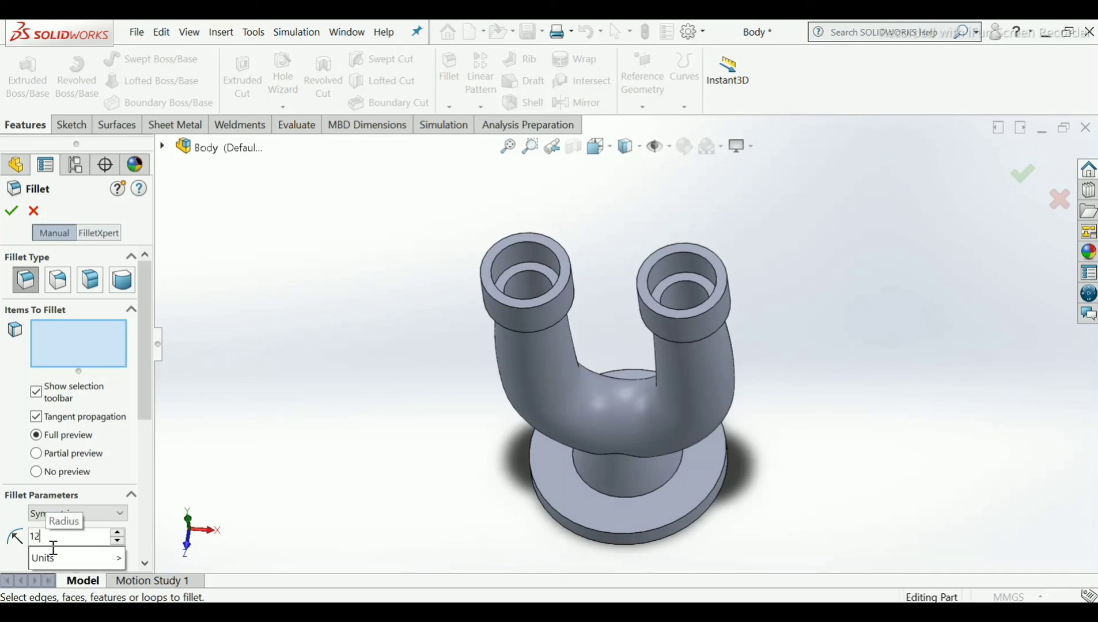
pyautogui.press('Return')
pyautogui.moveTo(321, 450); pyautogui.dragTo(571, 238, button='middle')
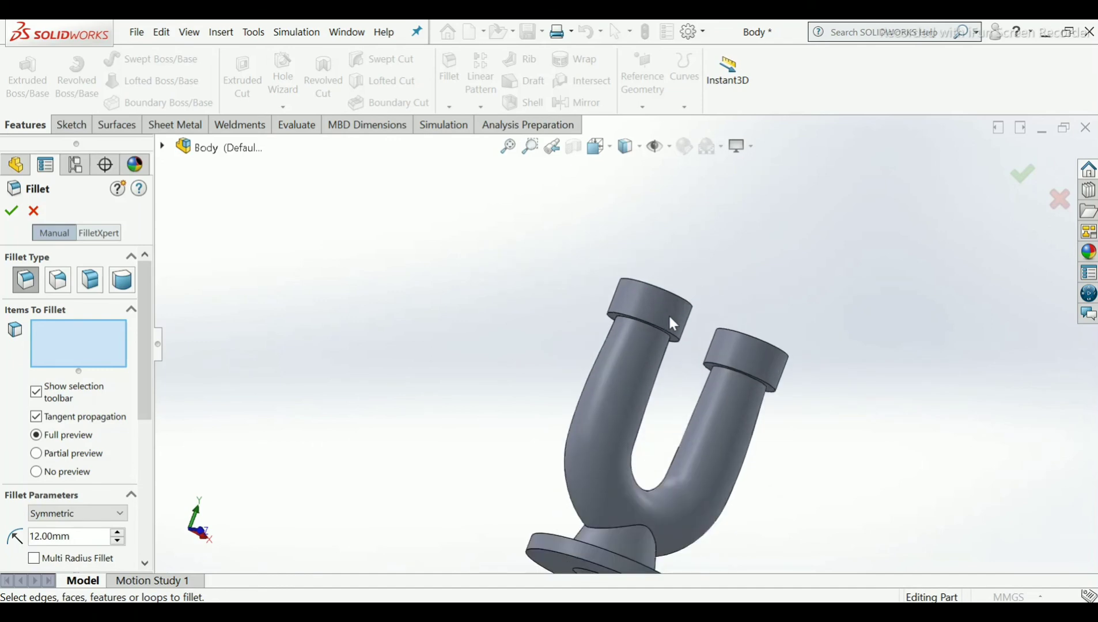
pyautogui.scroll(-5, 634, 329)
pyautogui.scroll(-1, 630, 364)
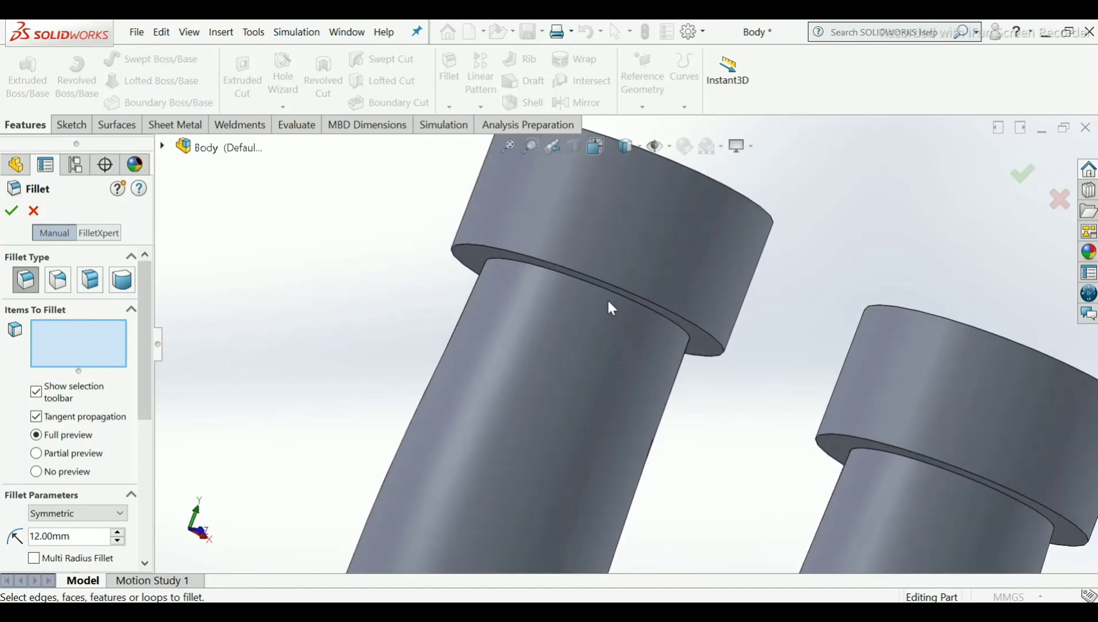
pyautogui.click(494, 258)
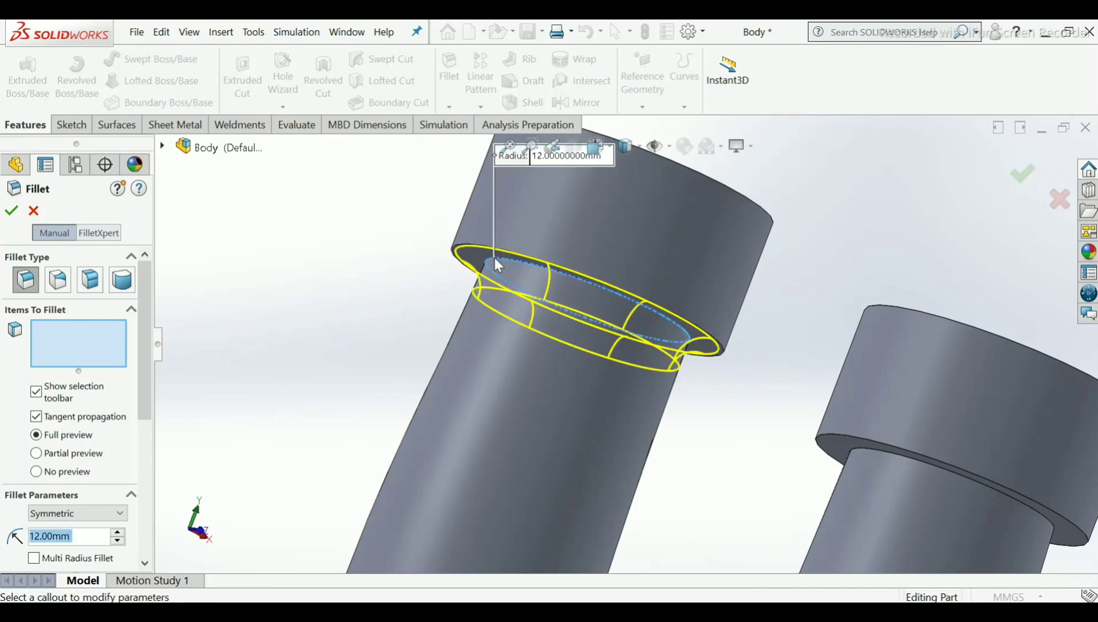
pyautogui.click(845, 447)
pyautogui.scroll(8, 791, 430)
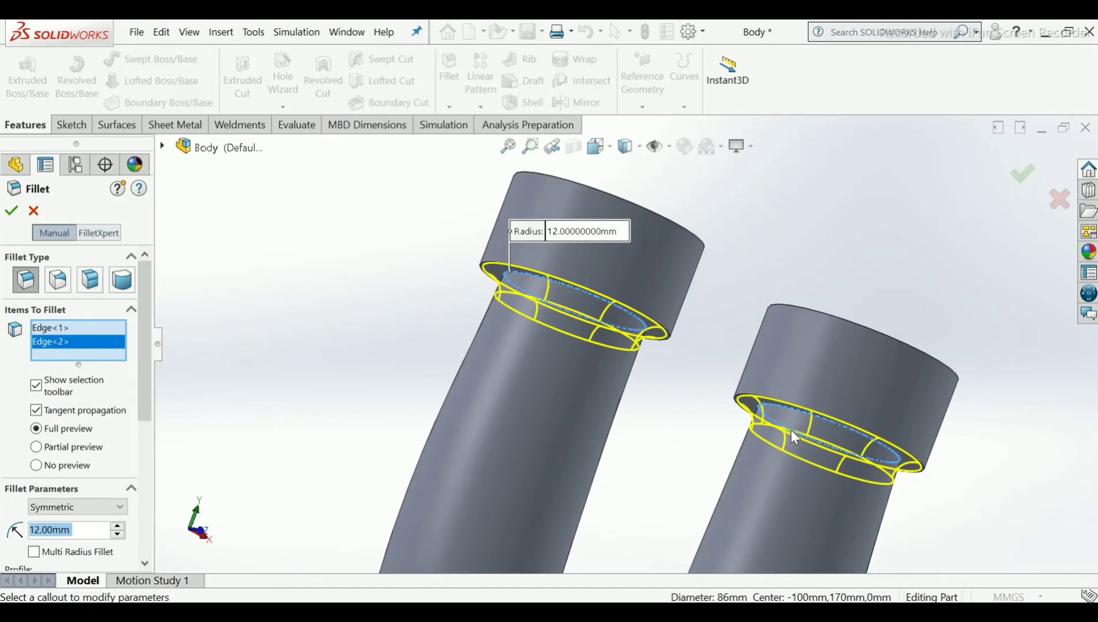
# Add the circular edge where the conical neck meets the base flange to the fillet and complete it.
pyautogui.moveTo(592, 472); pyautogui.dragTo(555, 504, button='middle')
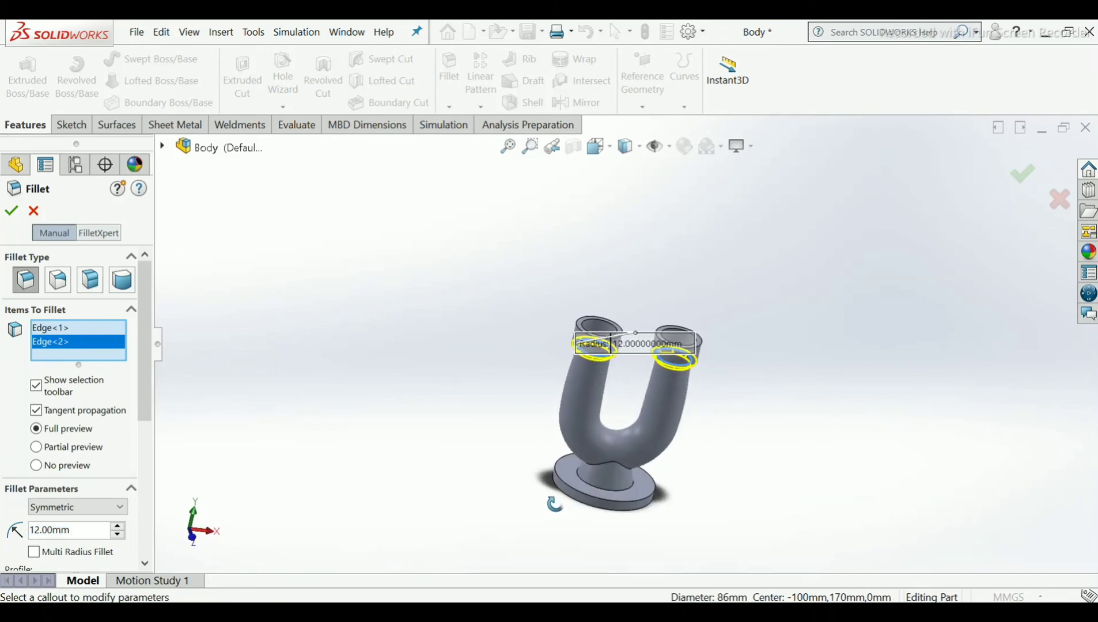
pyautogui.scroll(2, 627, 473)
pyautogui.scroll(-2, 626, 472)
pyautogui.moveTo(626, 474); pyautogui.dragTo(622, 365, button='middle')
pyautogui.scroll(-5, 625, 358)
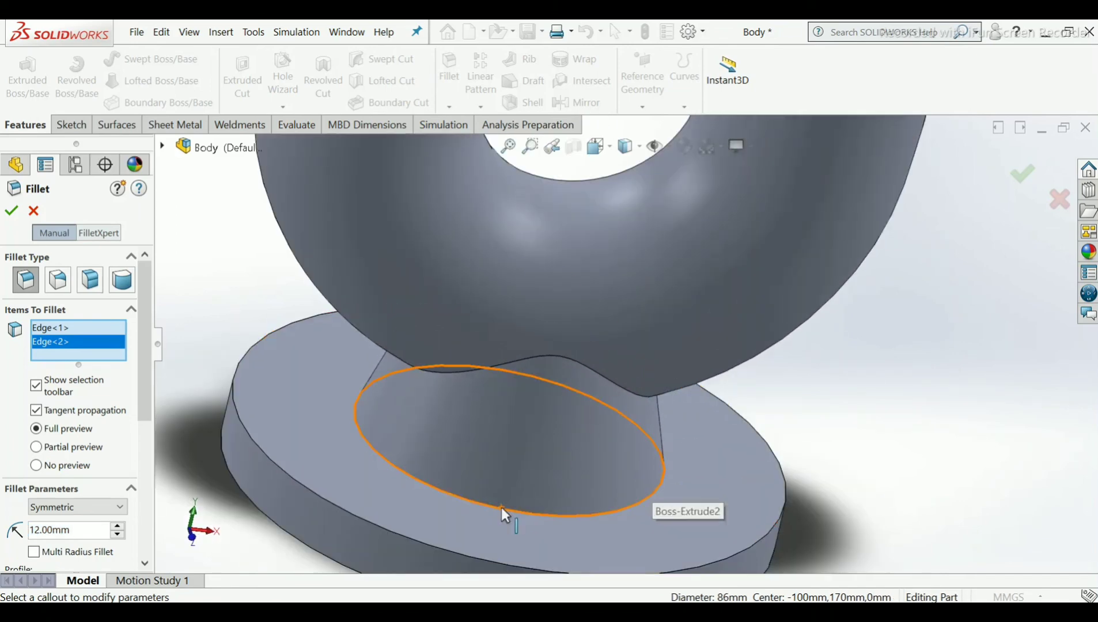
pyautogui.click(501, 507)
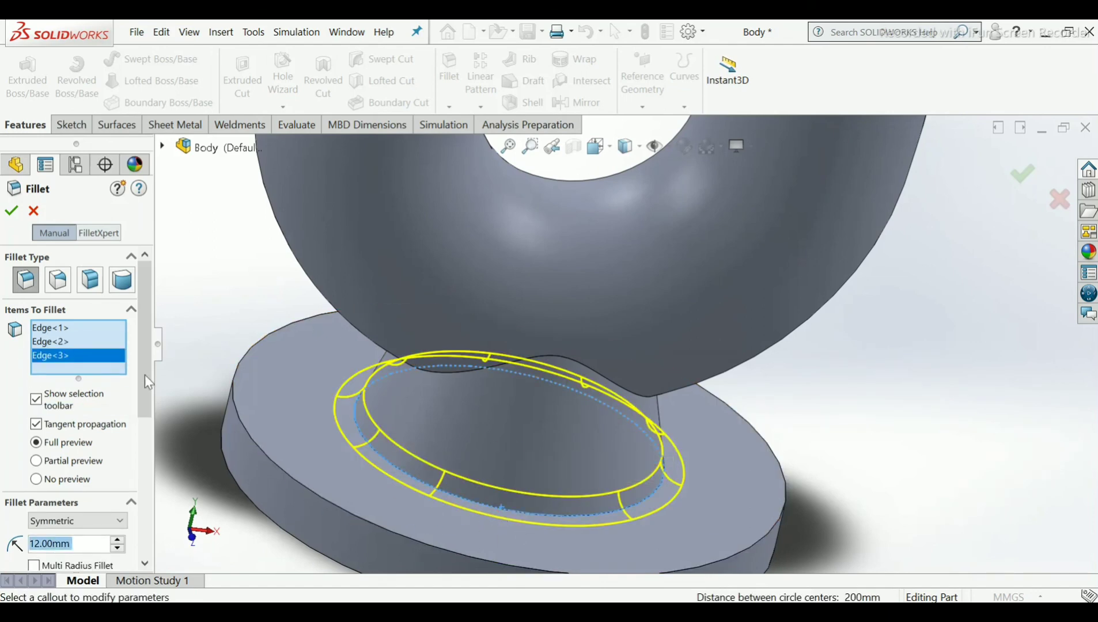
pyautogui.click(9, 211)
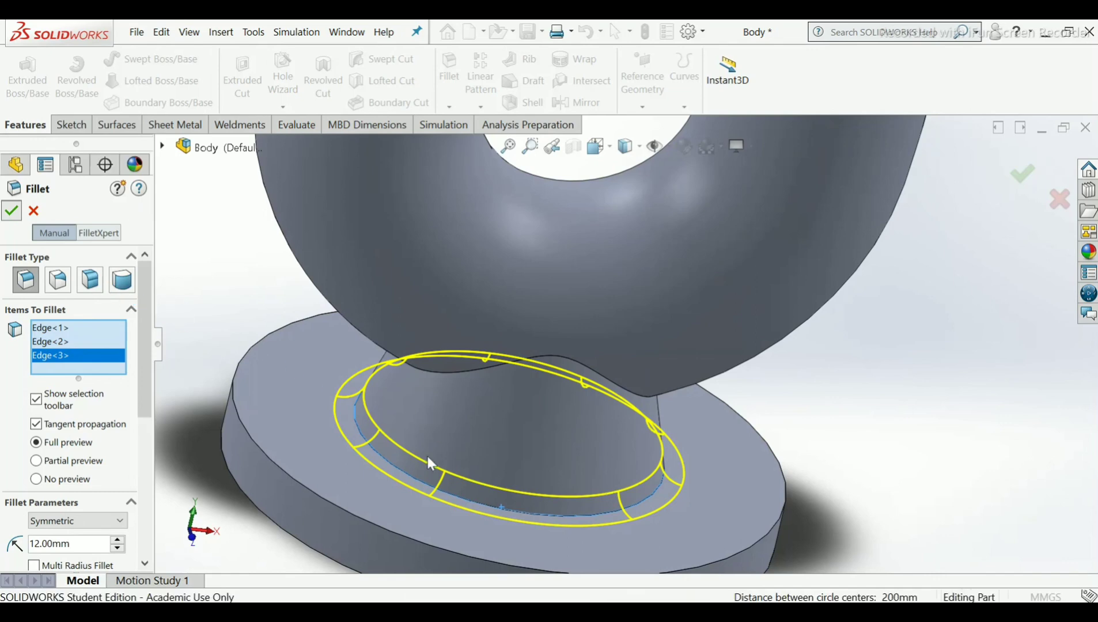
# Examine the filleted body around the collars, the U-bend and the base neck.
pyautogui.scroll(4, 798, 453)
pyautogui.moveTo(802, 441); pyautogui.dragTo(569, 228, button='middle')
pyautogui.scroll(4, 593, 273)
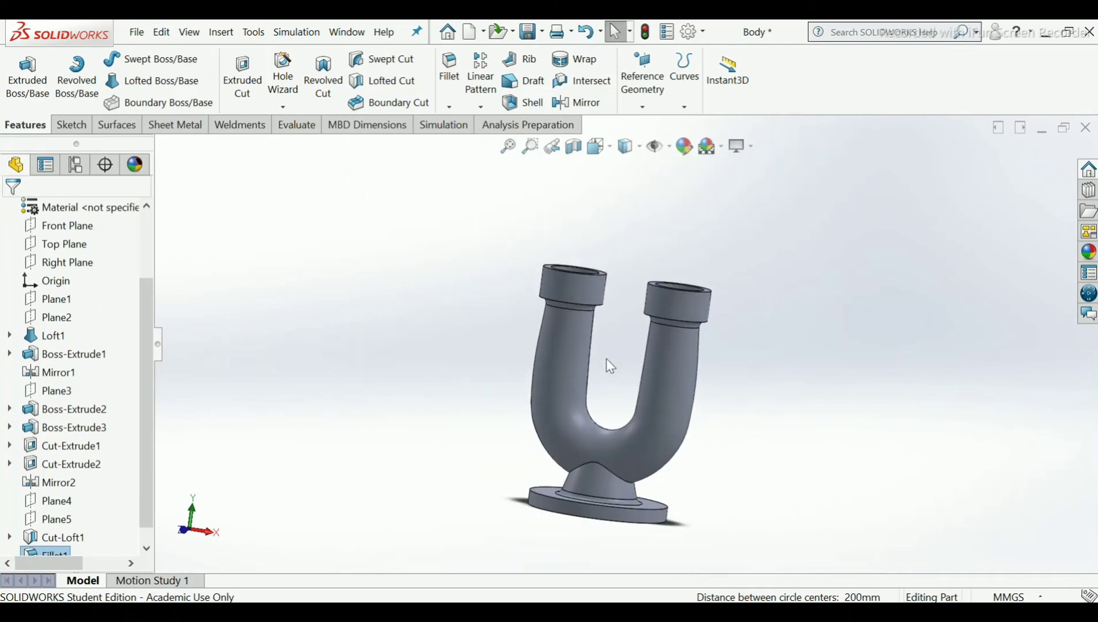
pyautogui.scroll(-2, 606, 391)
pyautogui.scroll(2, 605, 391)
pyautogui.scroll(-2, 678, 372)
pyautogui.scroll(2, 678, 372)
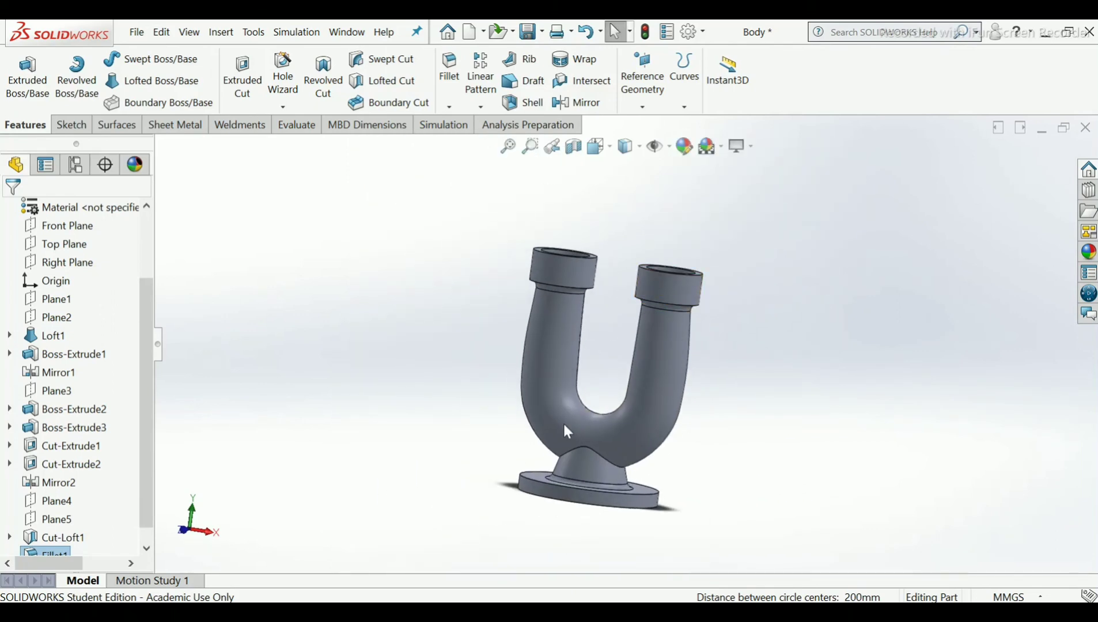
pyautogui.scroll(-2, 563, 422)
pyautogui.scroll(2, 564, 425)
pyautogui.scroll(-2, 629, 394)
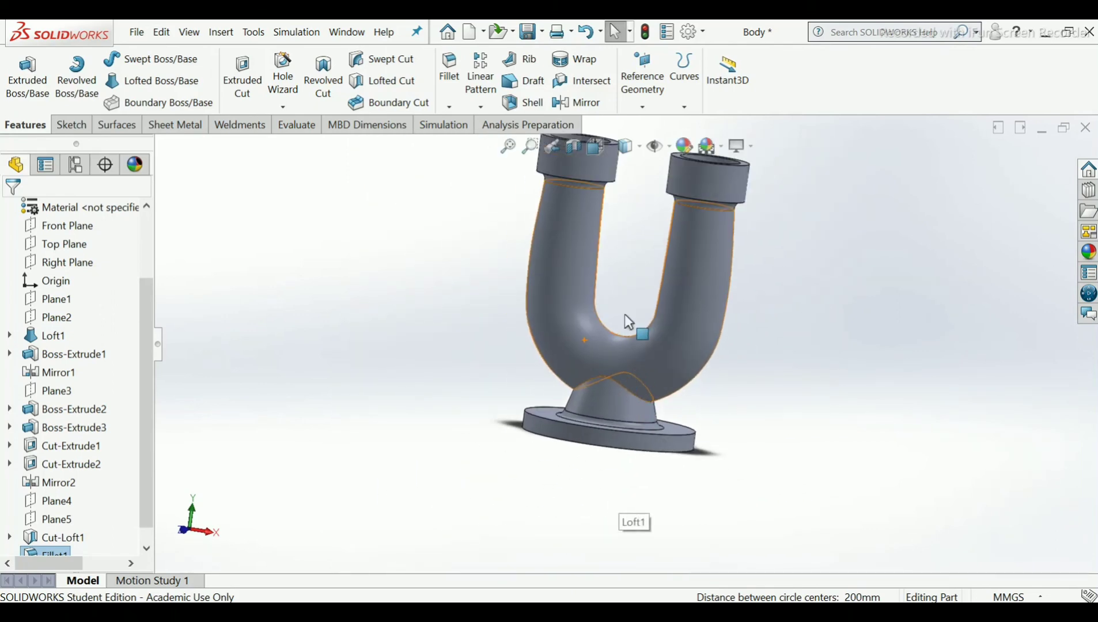
pyautogui.scroll(3, 632, 372)
pyautogui.scroll(-3, 621, 360)
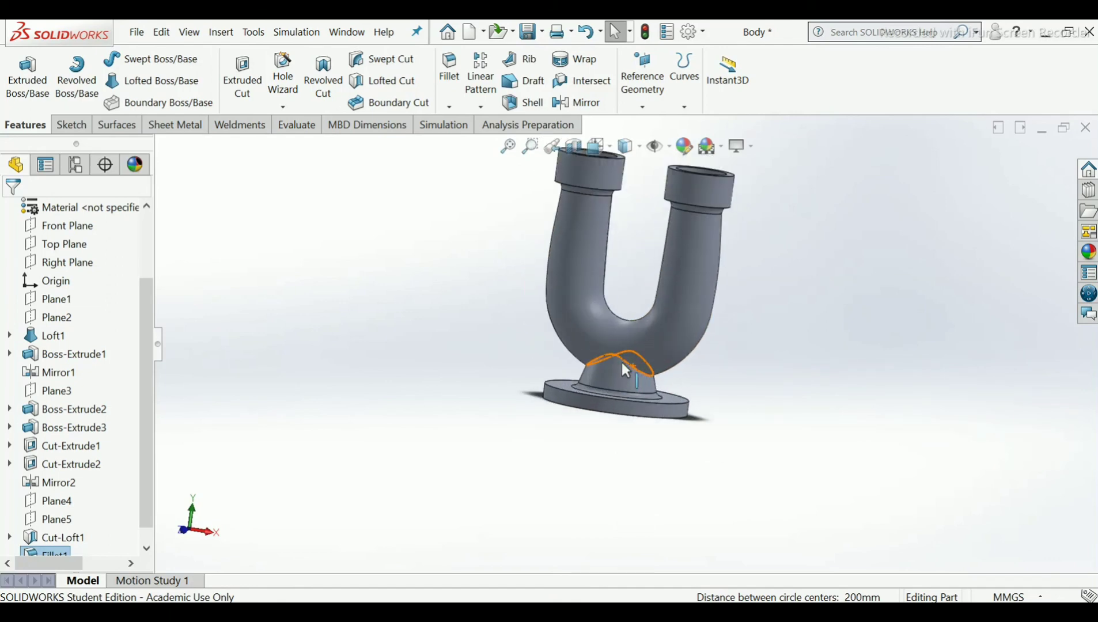
# Sketch a three-point arc of about 72 mm radius on the Front Plane, from the base flange's upper left edge to the left leg's outer edge.
pyautogui.click(64, 232)
pyautogui.click(73, 213)
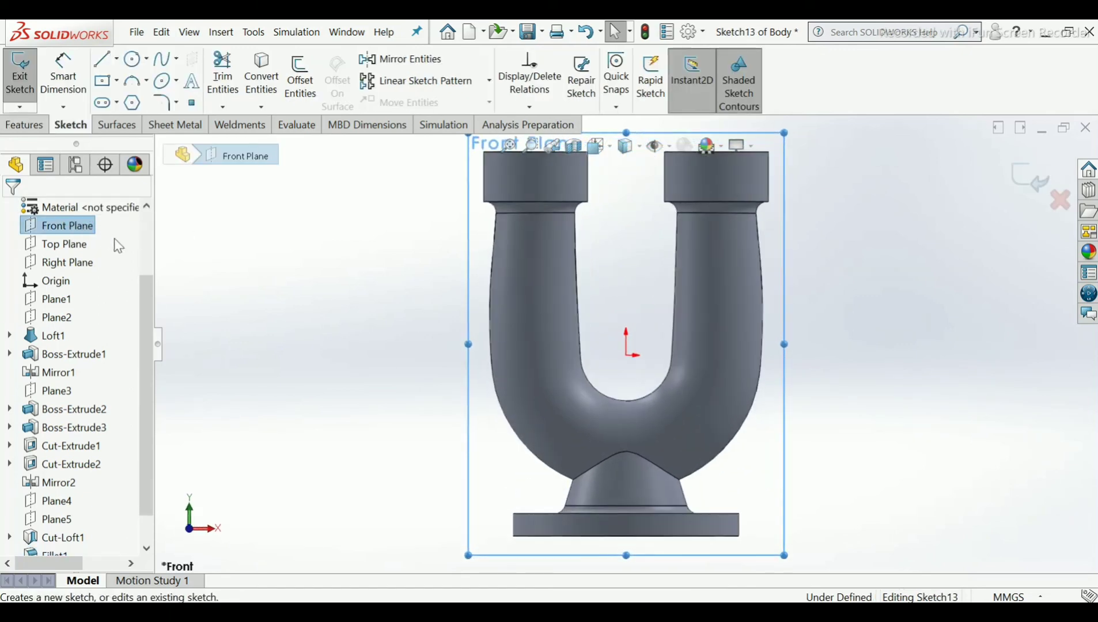
pyautogui.click(141, 85)
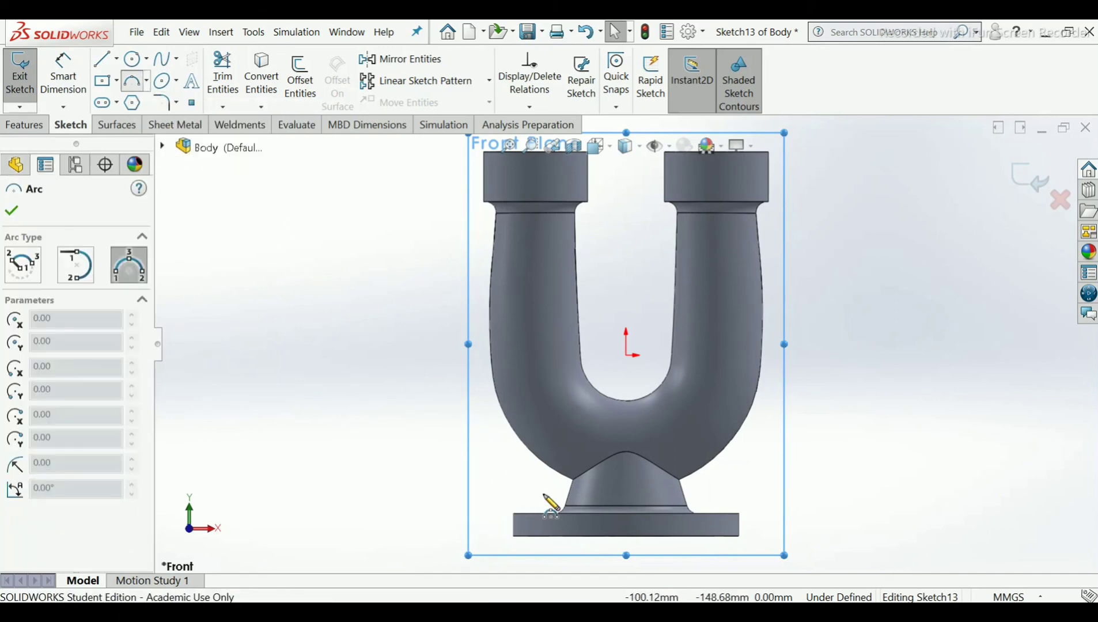
pyautogui.scroll(-5, 526, 512)
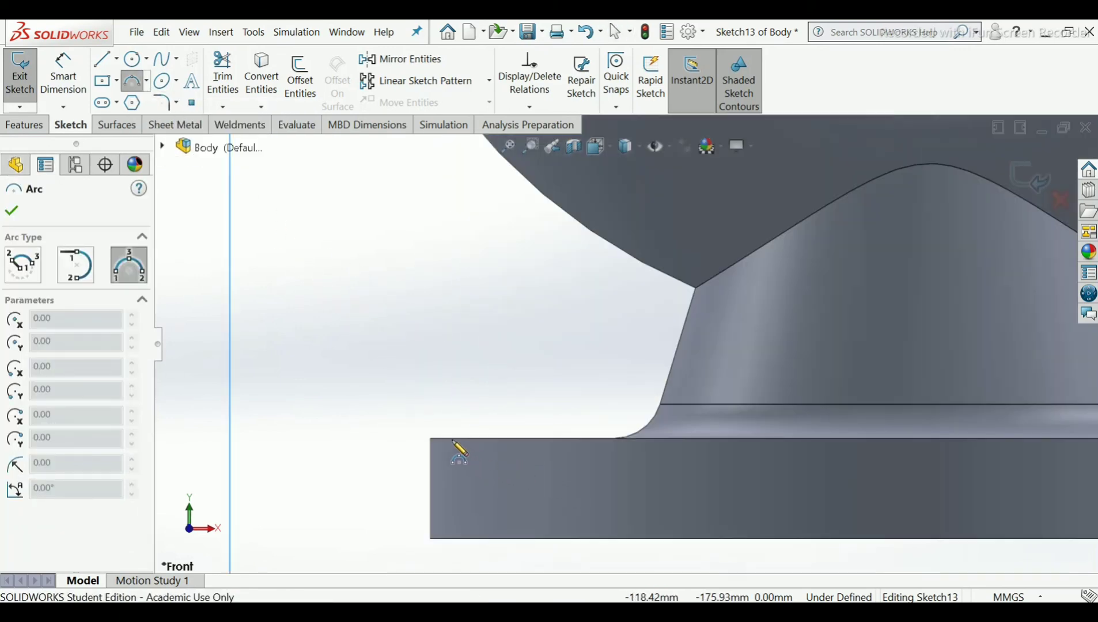
pyautogui.click(446, 439)
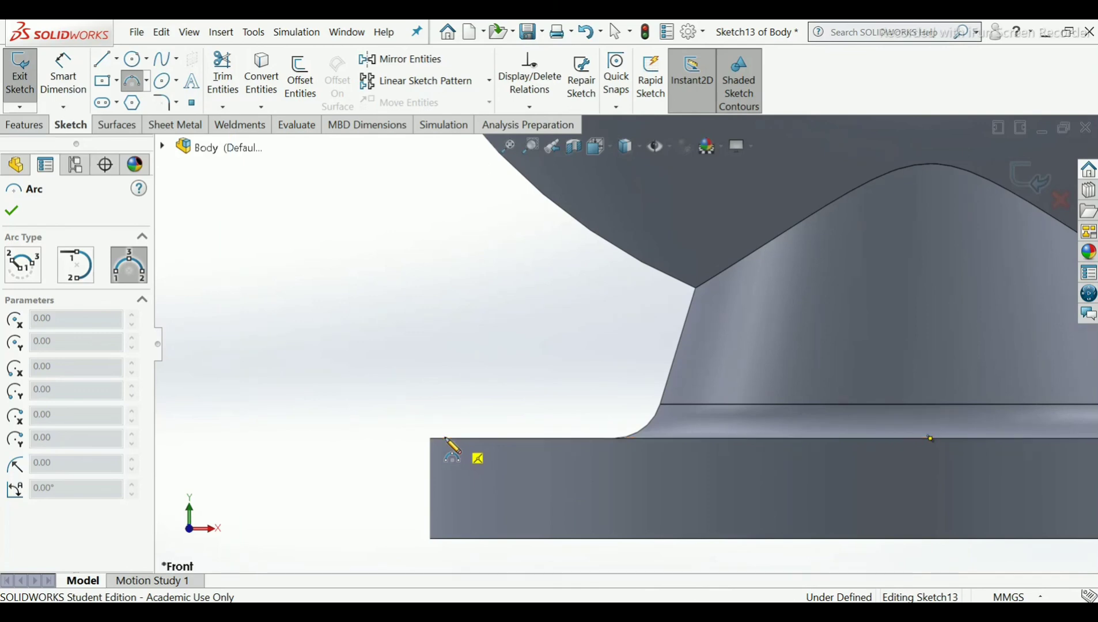
pyautogui.scroll(4, 524, 329)
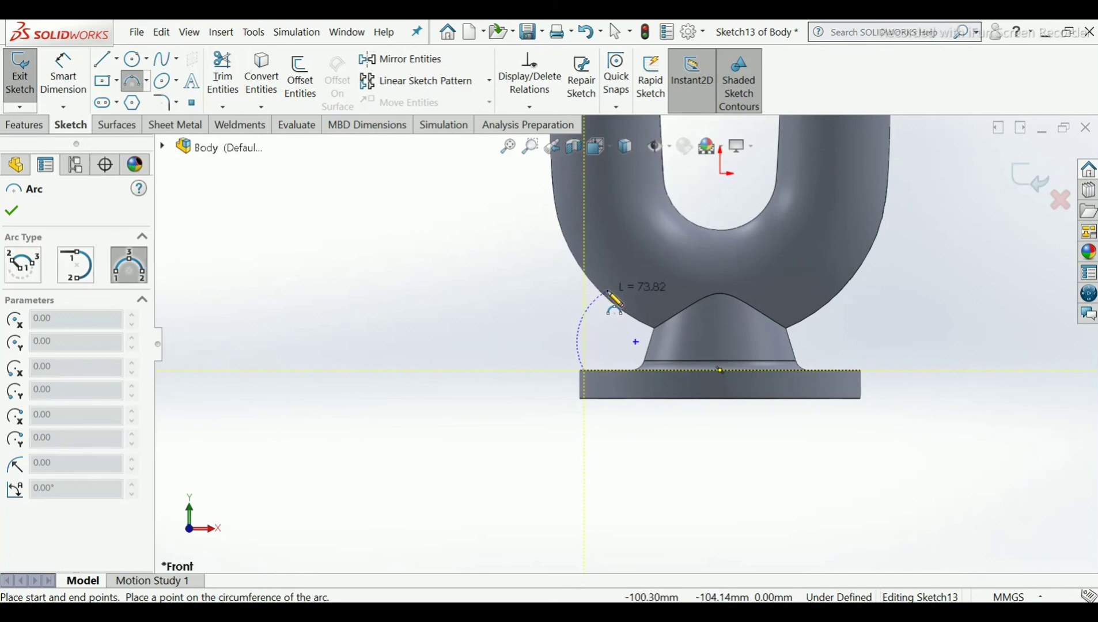
pyautogui.scroll(-1, 614, 300)
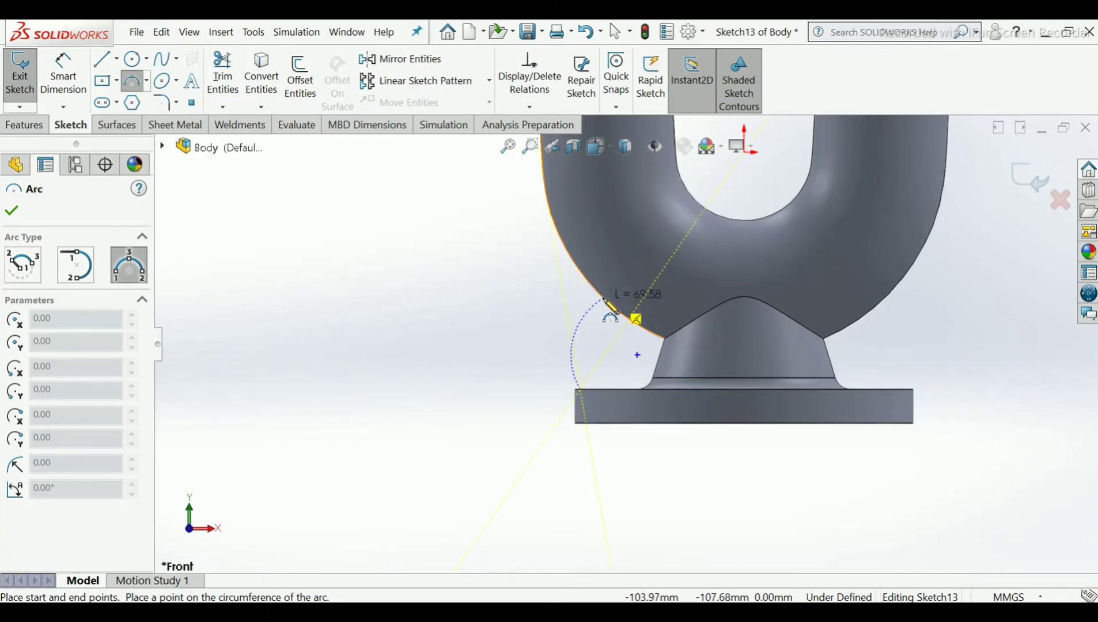
pyautogui.click(605, 300)
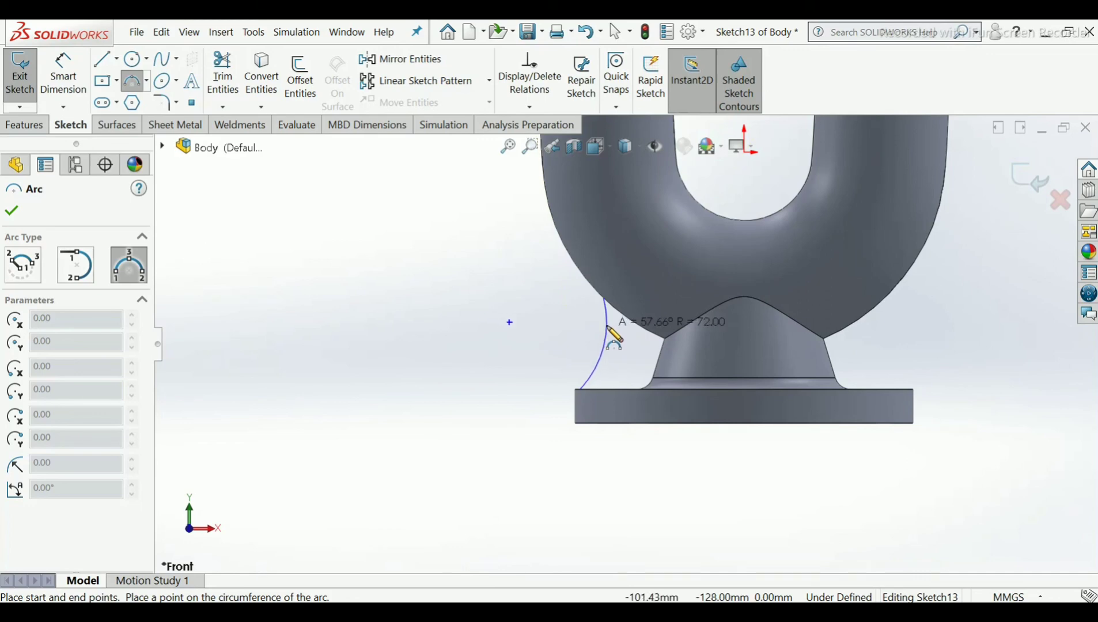
pyautogui.click(614, 337)
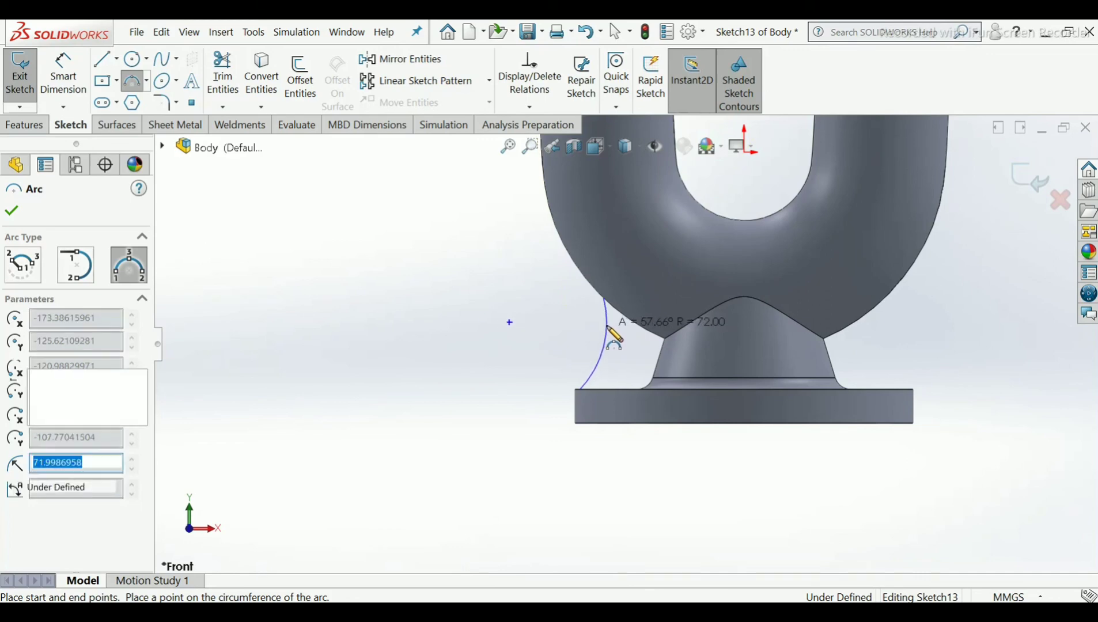
pyautogui.scroll(-1, 614, 337)
pyautogui.rightClick(607, 327)
pyautogui.click(634, 338)
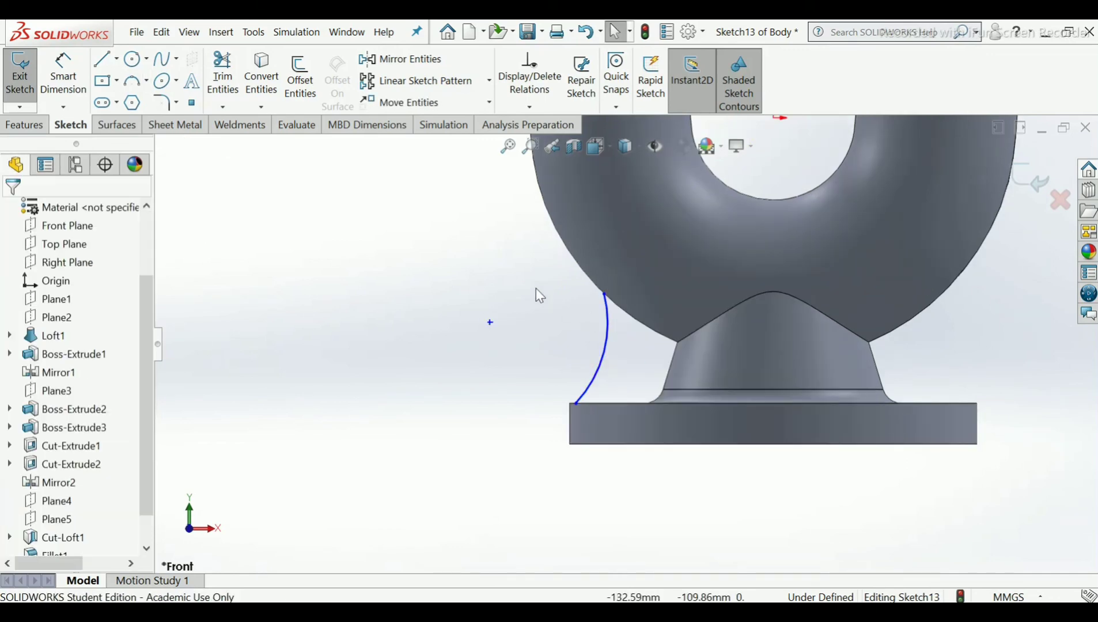
# Dimension the arc's radius to 65 mm and exit the sketch.
pyautogui.click(69, 94)
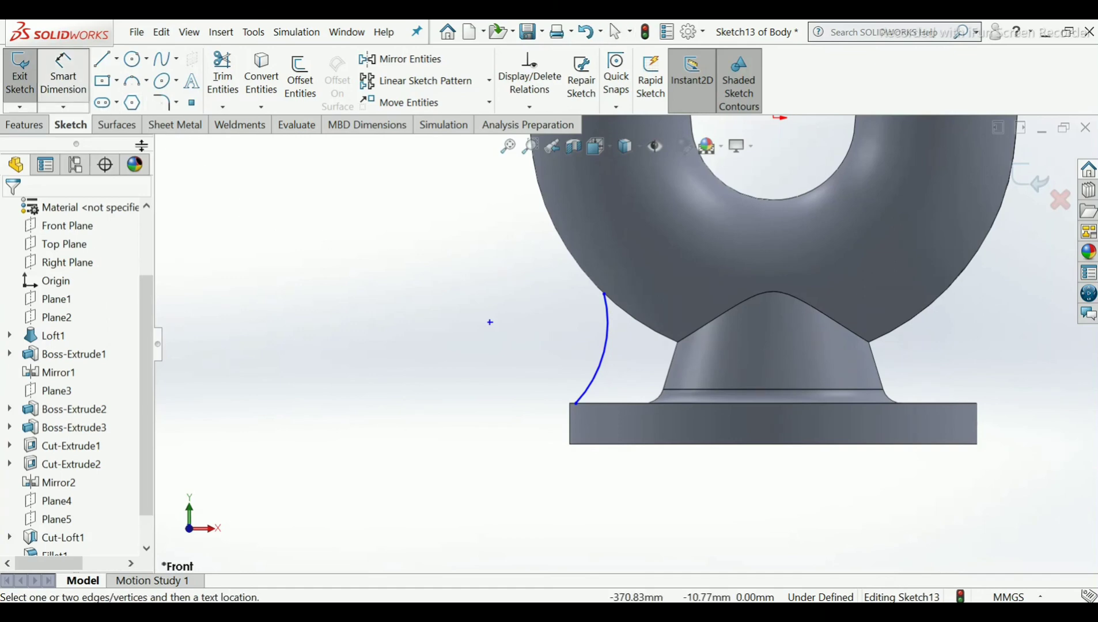
pyautogui.click(558, 372)
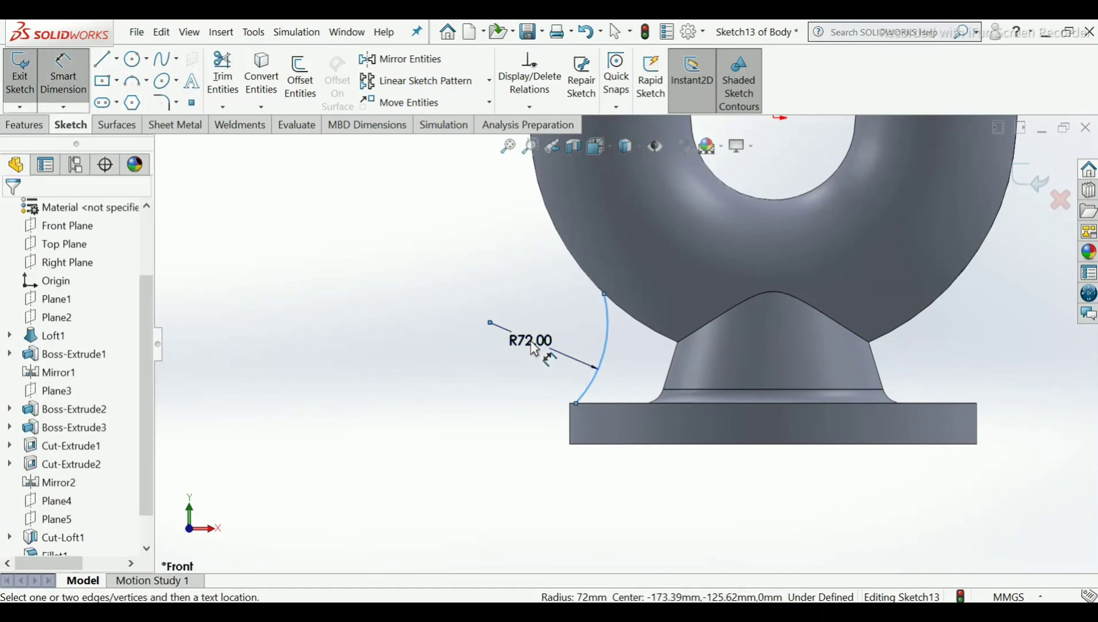
pyautogui.click(535, 348)
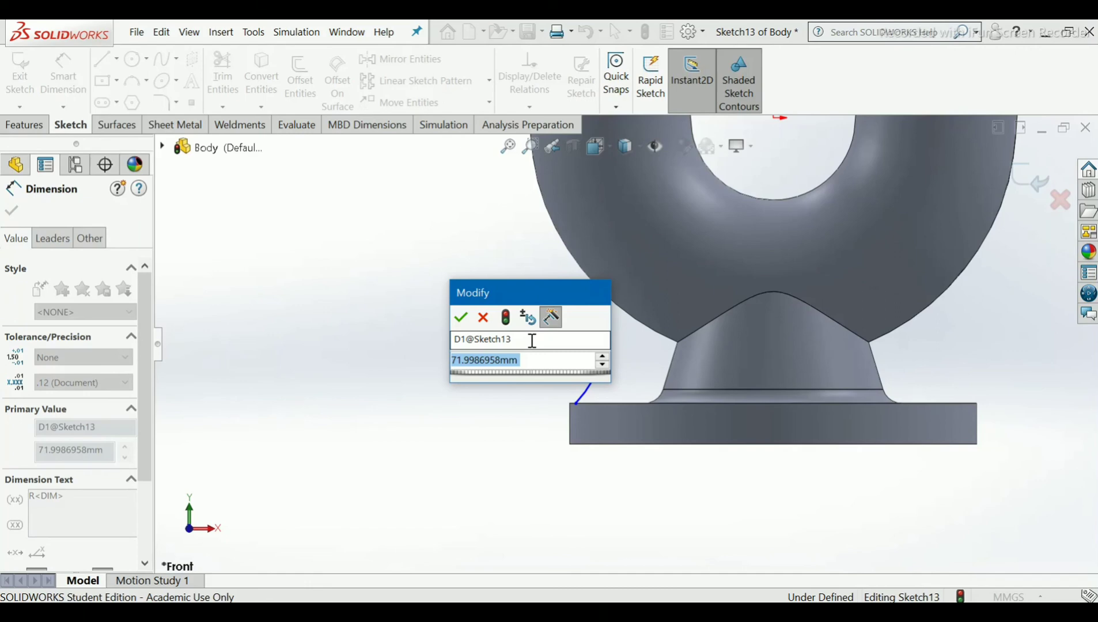
pyautogui.write('65')
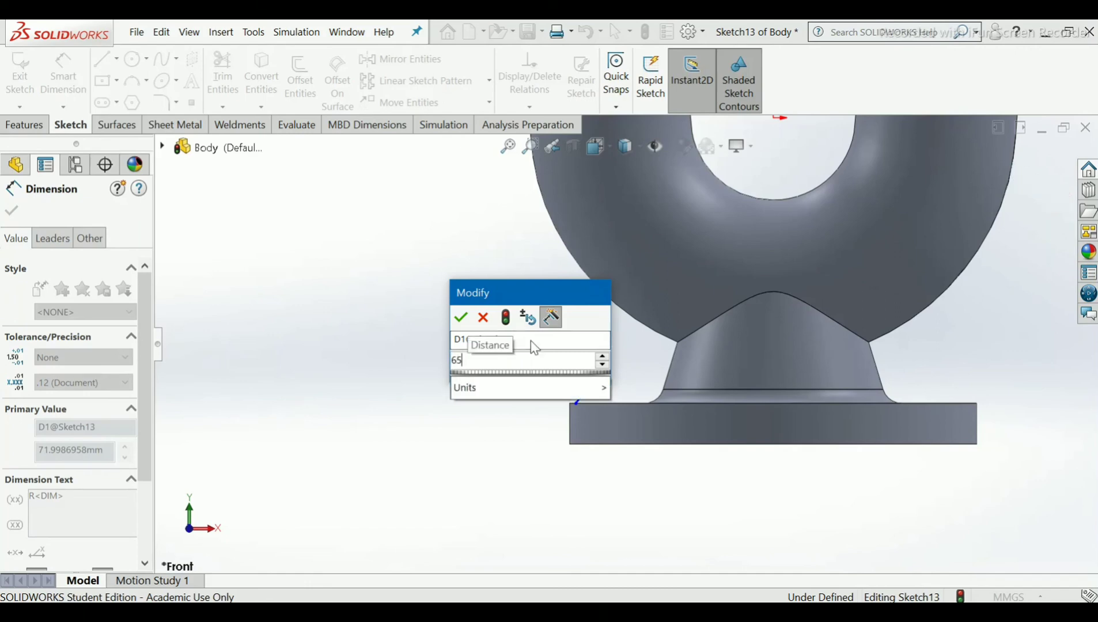
pyautogui.press('Return')
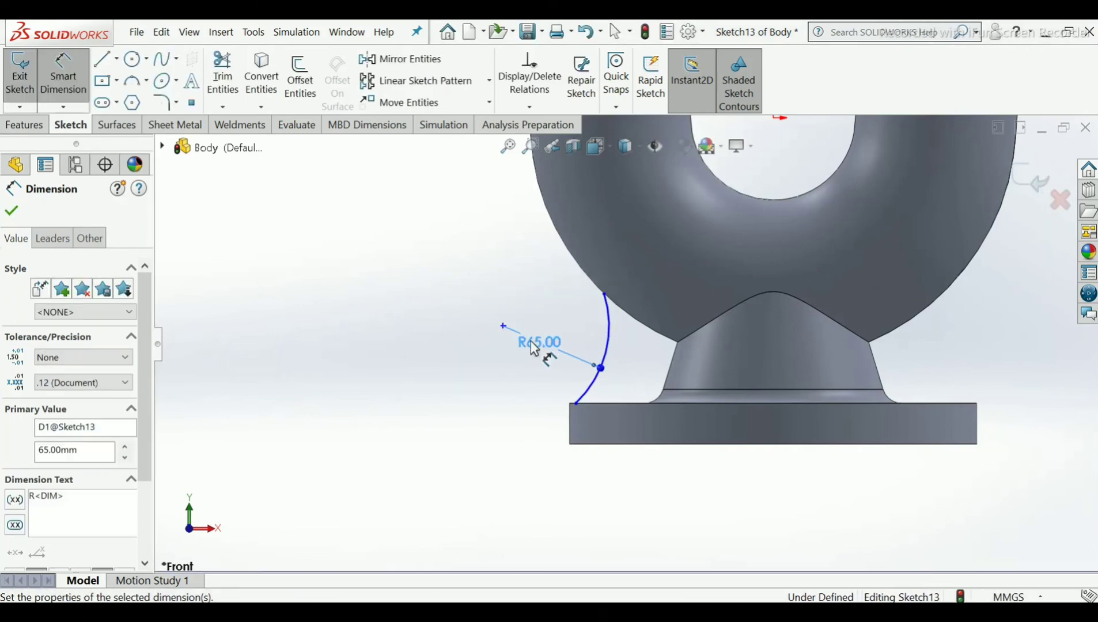
pyautogui.click(11, 211)
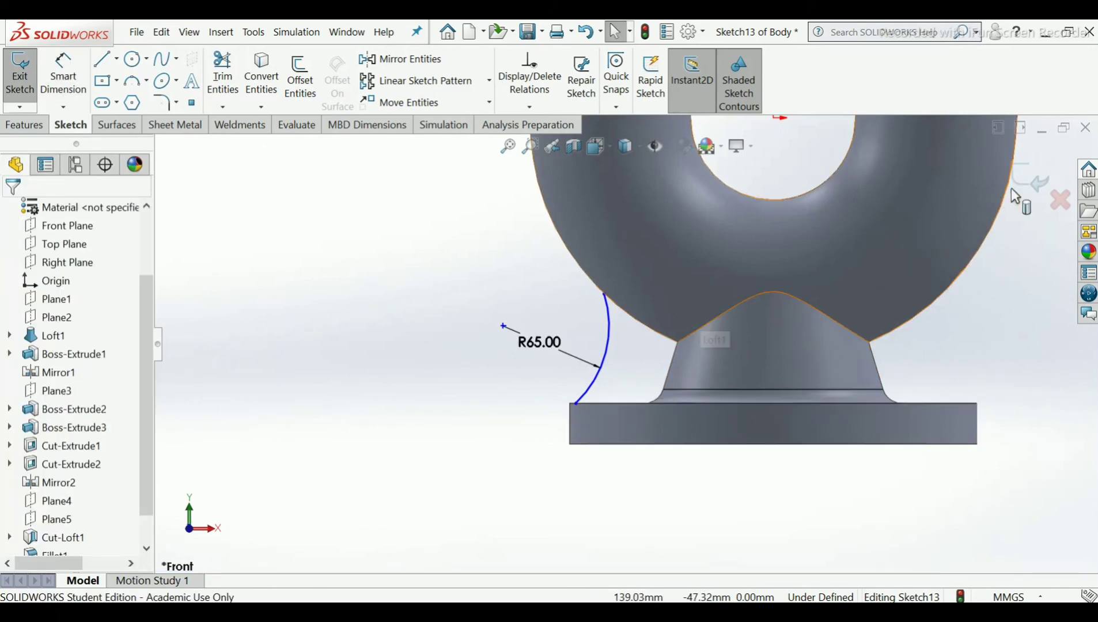
pyautogui.click(1029, 183)
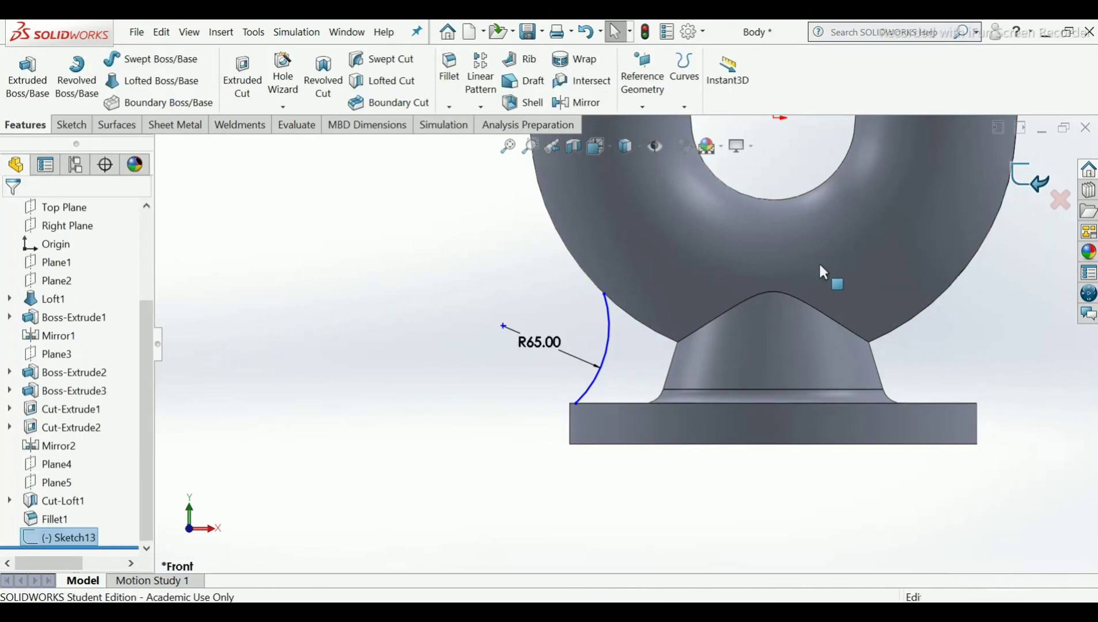
# Create a 12 mm thick rib from the arc sketch, centred on it, between the base flange and the left leg.
pyautogui.click(521, 60)
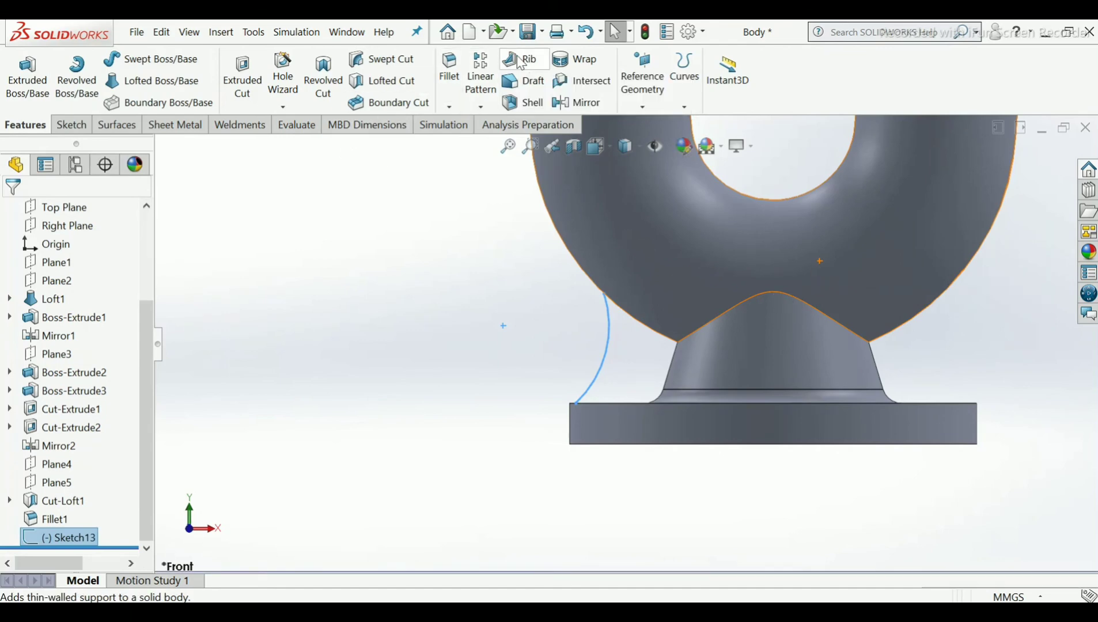
pyautogui.scroll(-3, 532, 266)
pyautogui.moveTo(531, 265); pyautogui.dragTo(429, 311, button='middle')
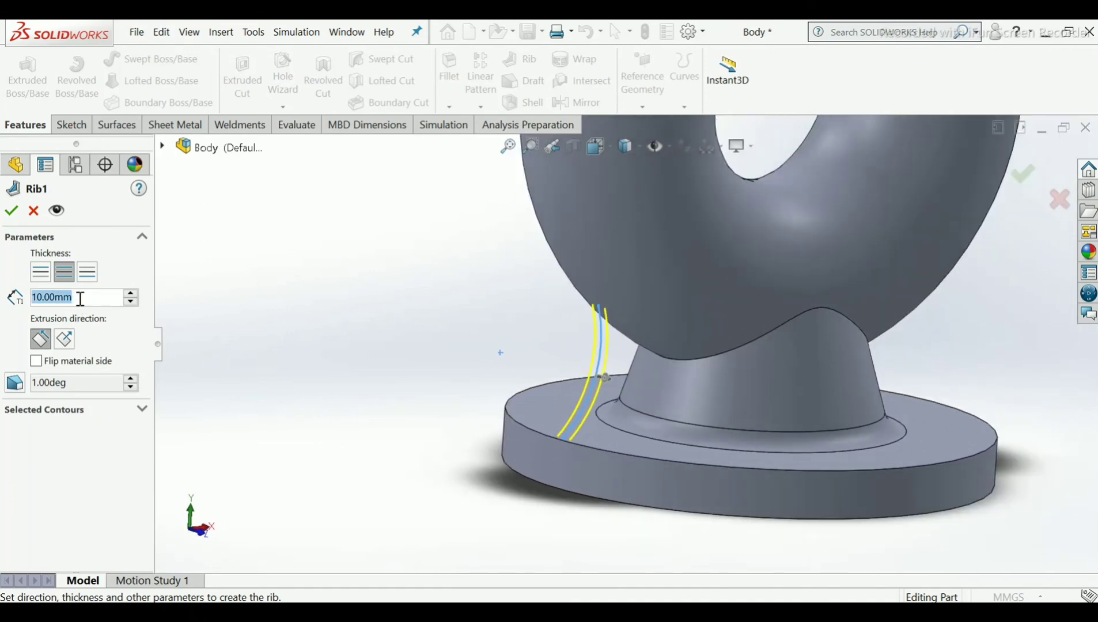
pyautogui.write('12')
pyautogui.press('Return')
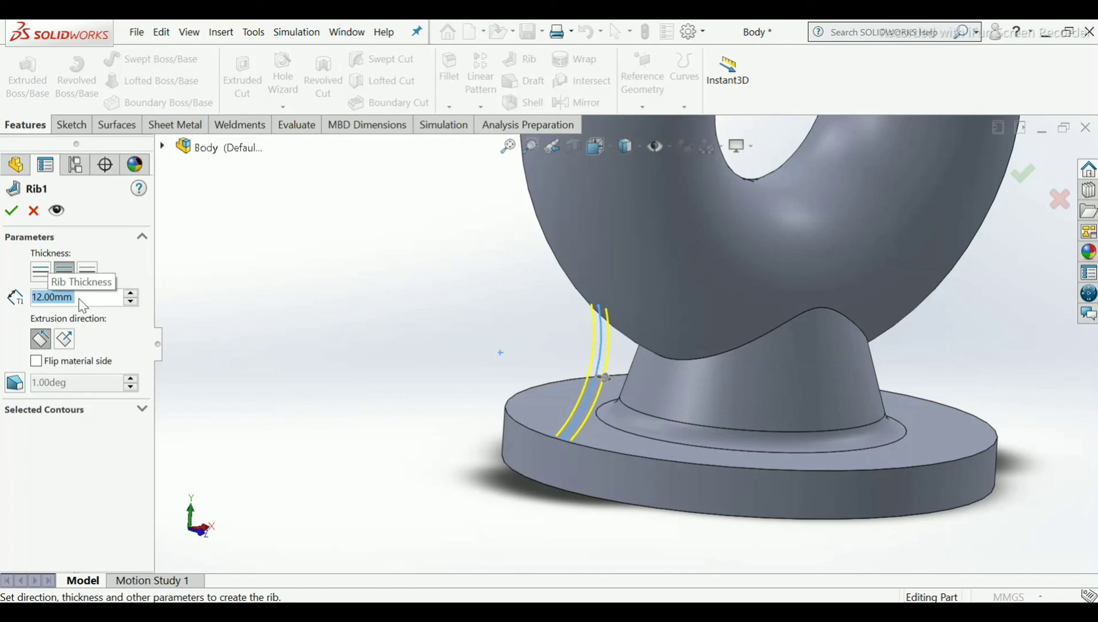
pyautogui.click(10, 211)
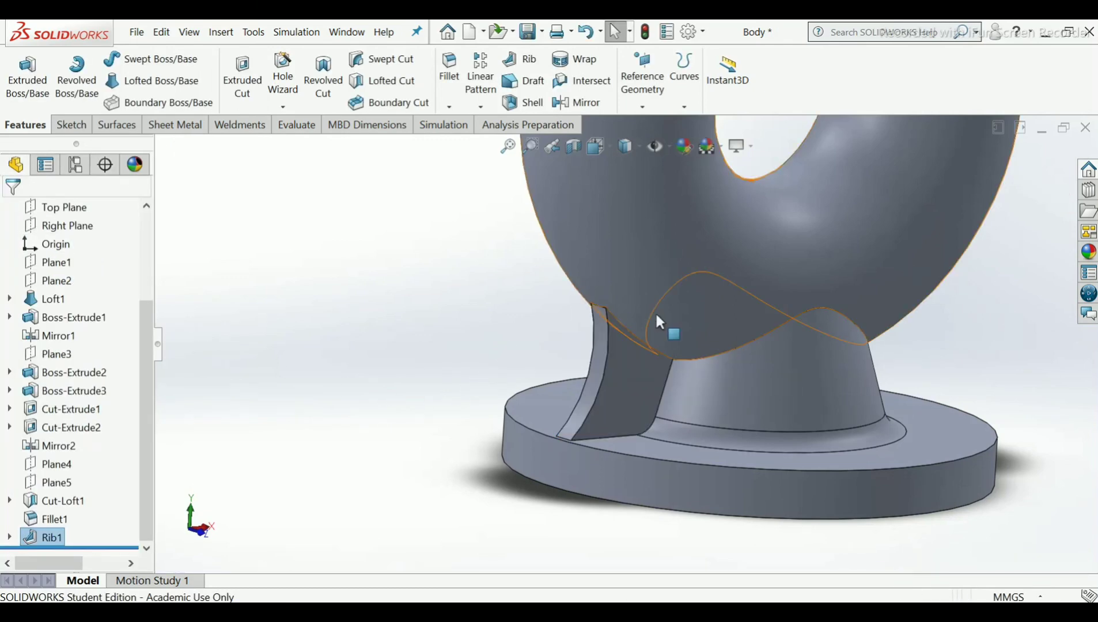
# Mirror the rib about the Right Plane to the opposite side of the base neck.
pyautogui.scroll(2, 625, 346)
pyautogui.moveTo(620, 409); pyautogui.dragTo(601, 376, button='middle')
pyautogui.scroll(-3, 601, 375)
pyautogui.scroll(3, 660, 386)
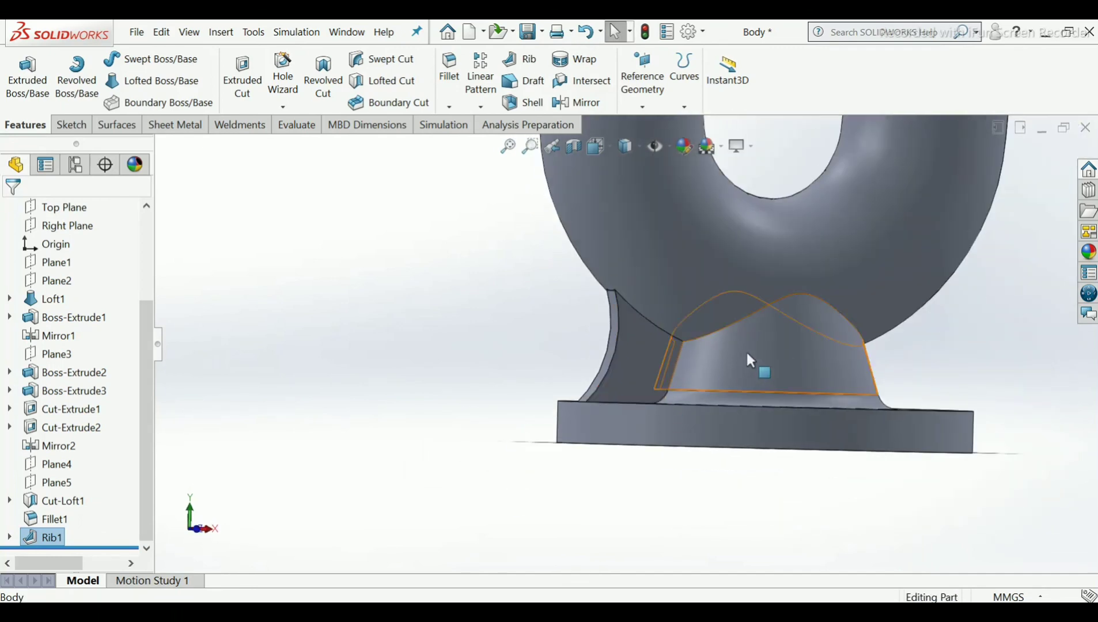
pyautogui.scroll(-2, 842, 325)
pyautogui.scroll(3, 780, 351)
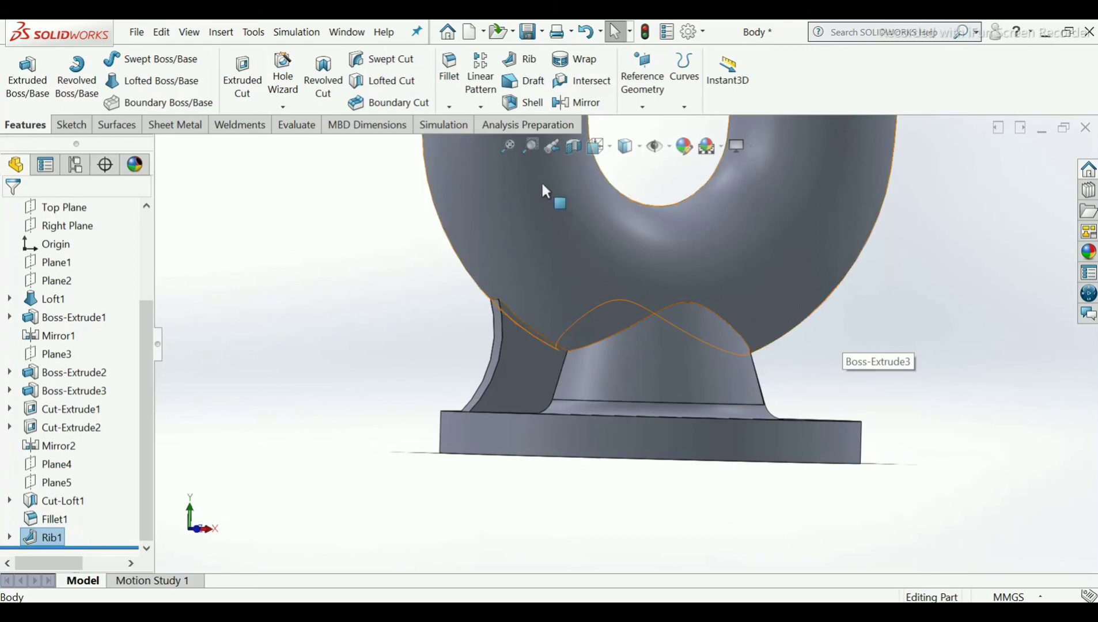
pyautogui.click(577, 104)
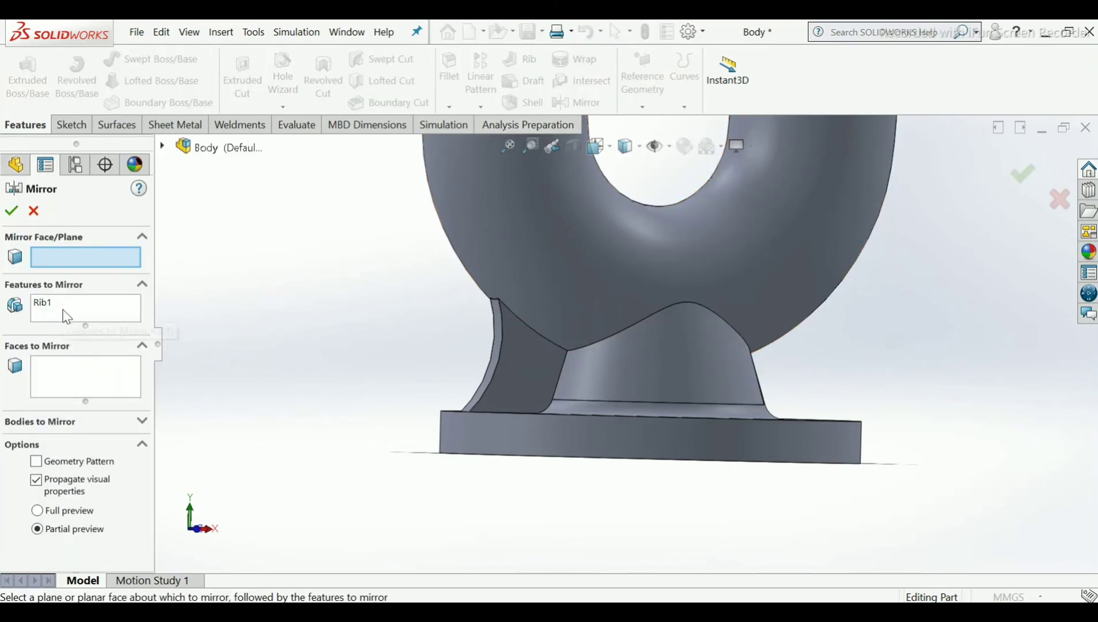
pyautogui.click(163, 146)
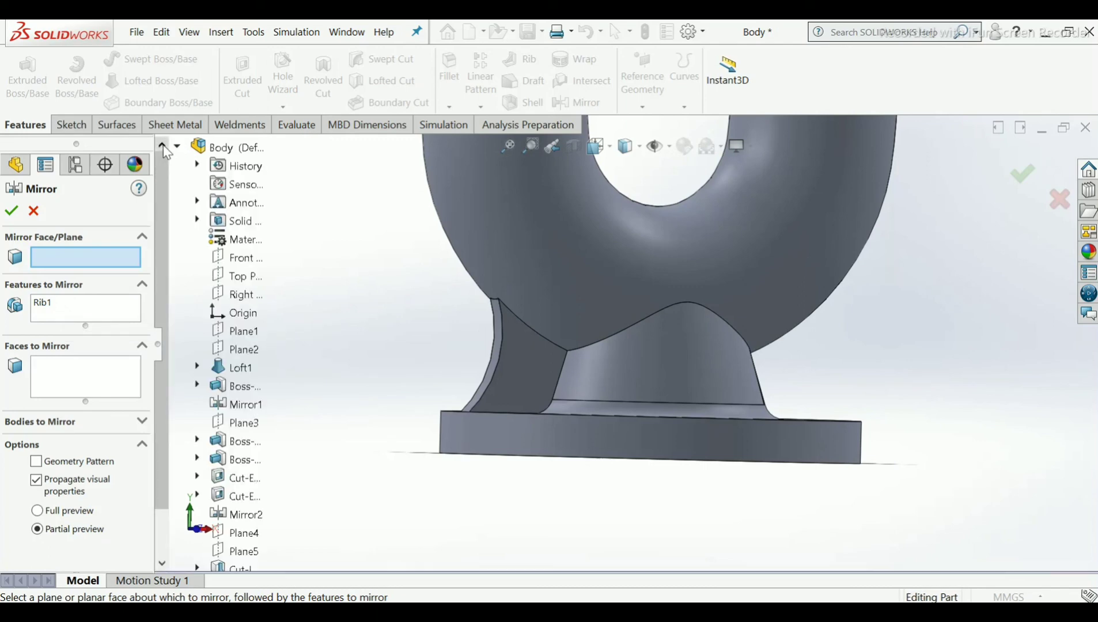
pyautogui.click(248, 294)
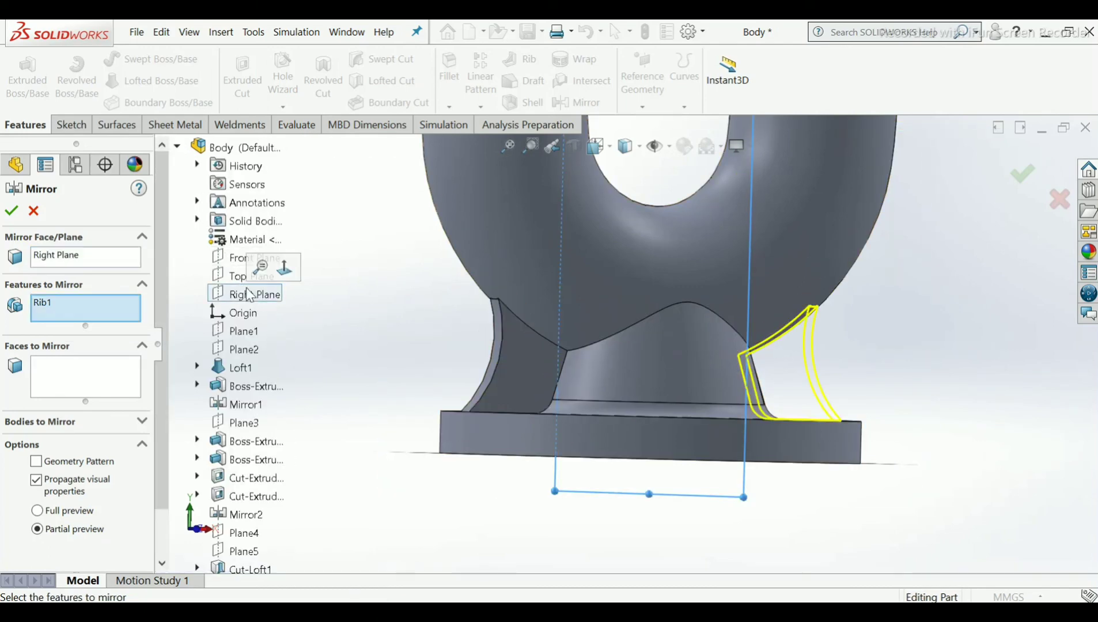
pyautogui.moveTo(829, 282); pyautogui.dragTo(851, 373, button='middle')
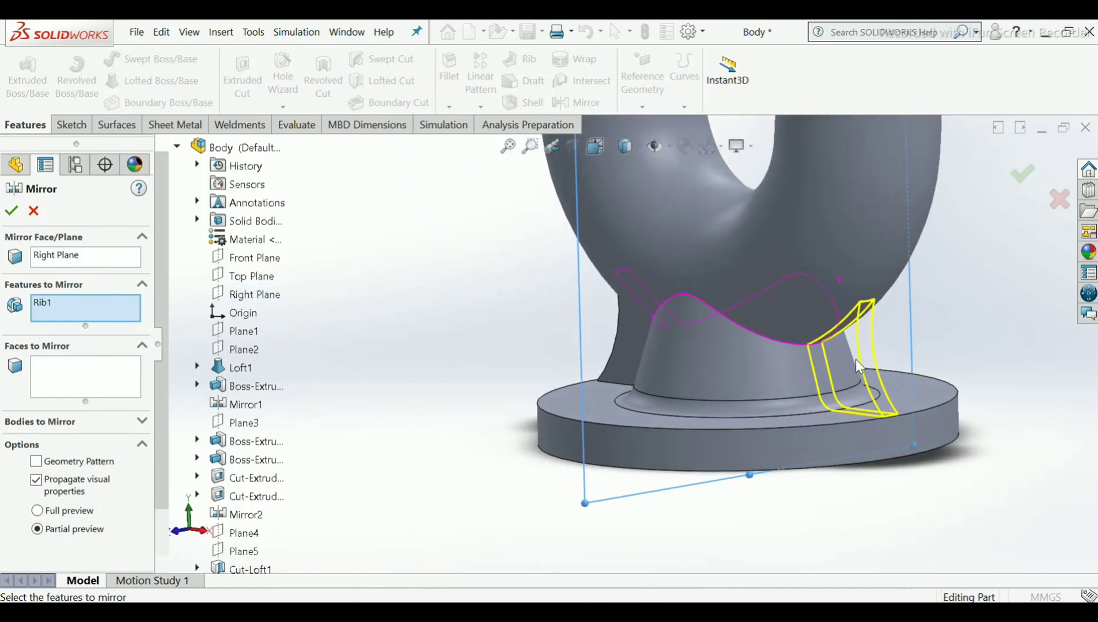
pyautogui.scroll(-1, 847, 346)
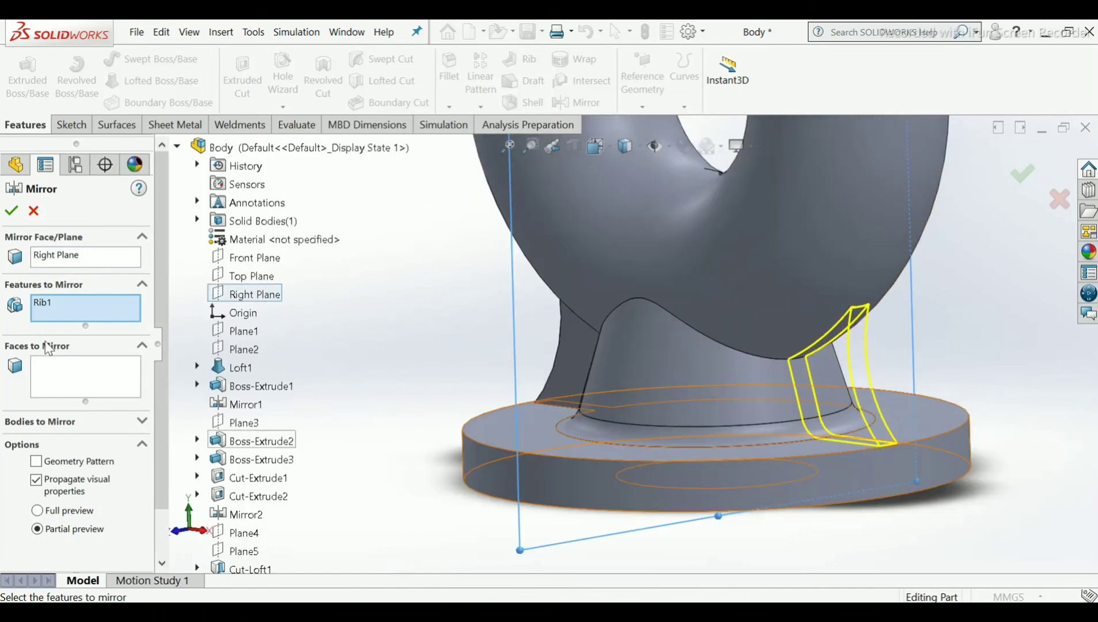
pyautogui.click(10, 212)
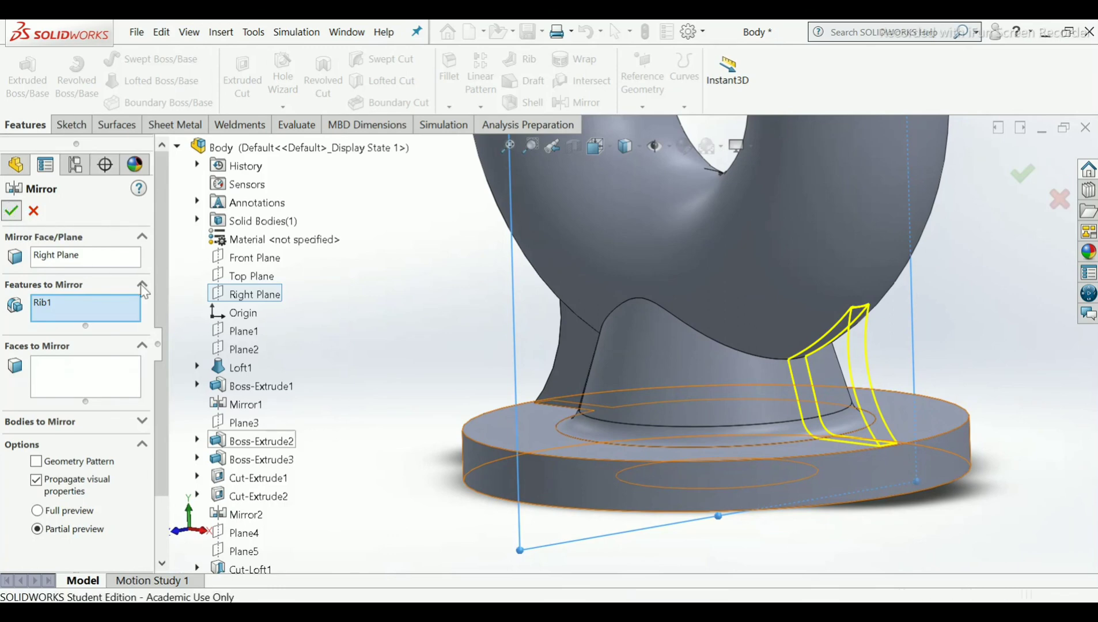
# Sketch a circle about 186 mm in diameter on the base flange's underside, centred on the origin.
pyautogui.moveTo(760, 368); pyautogui.dragTo(540, 271, button='middle')
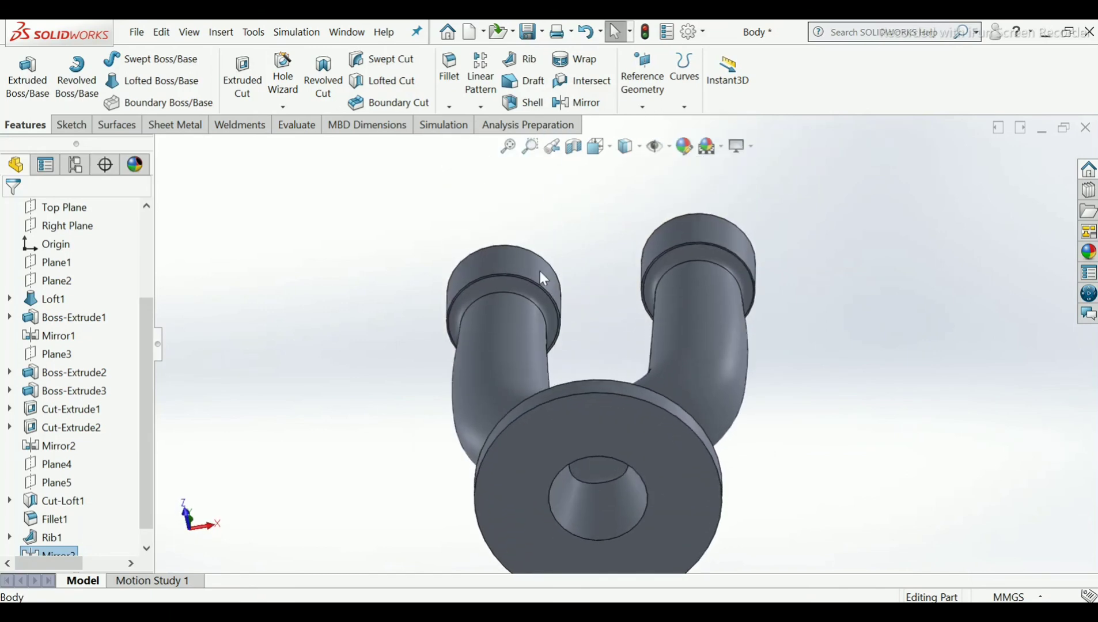
pyautogui.click(573, 426)
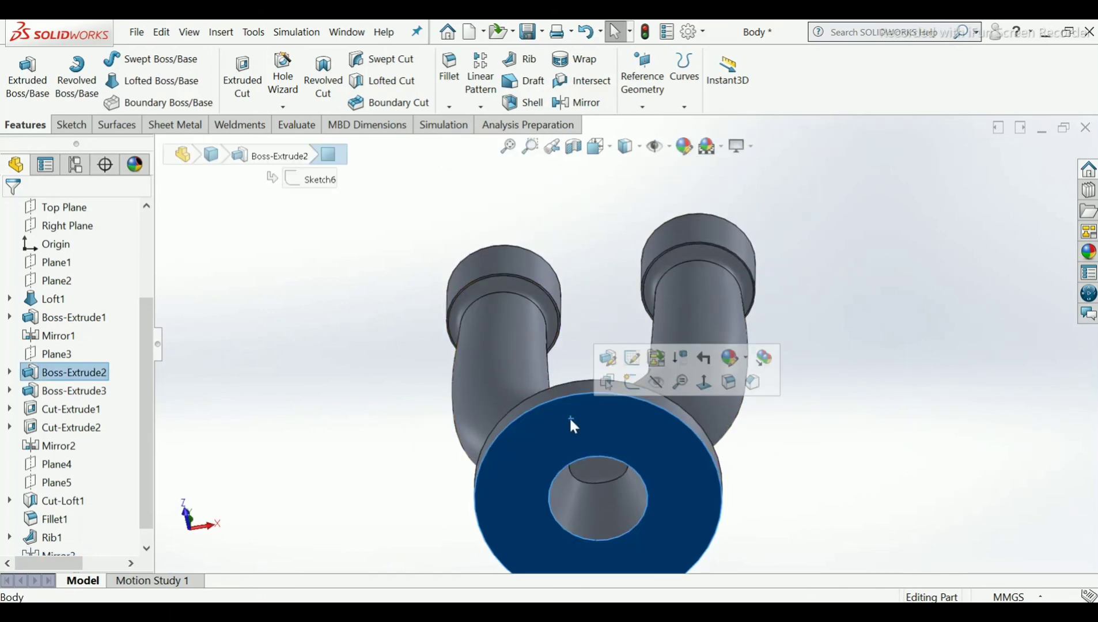
pyautogui.click(641, 380)
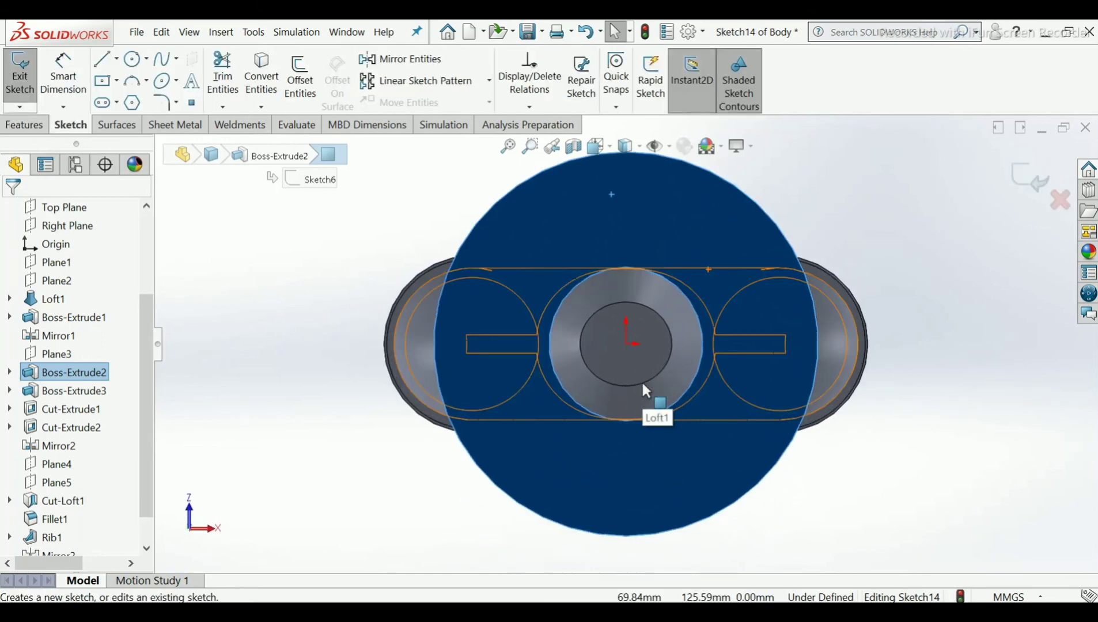
pyautogui.click(313, 277)
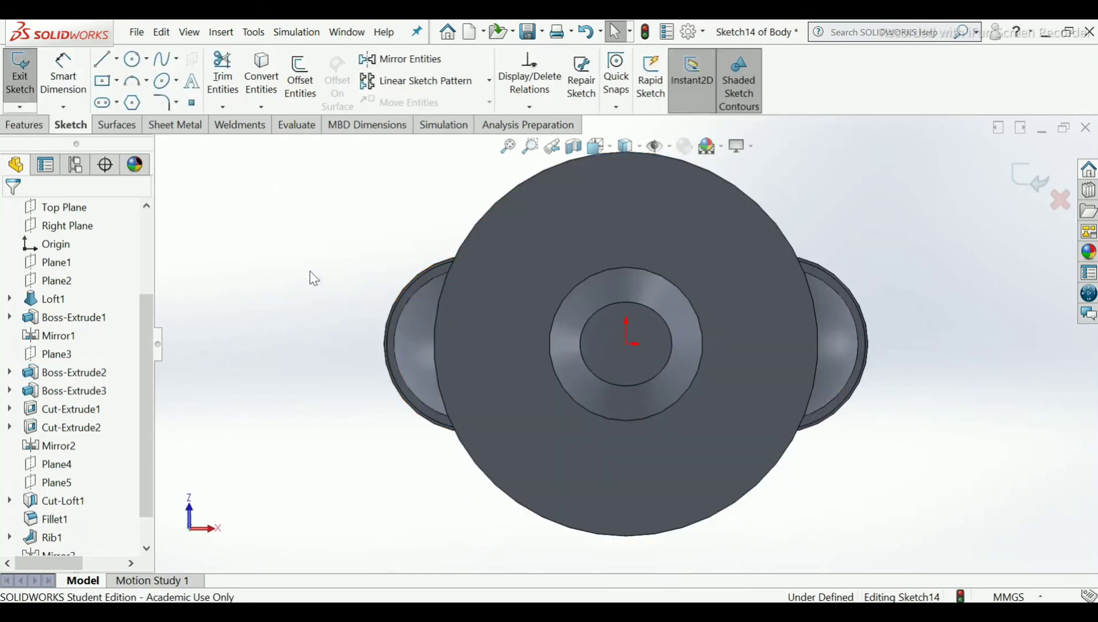
pyautogui.click(132, 60)
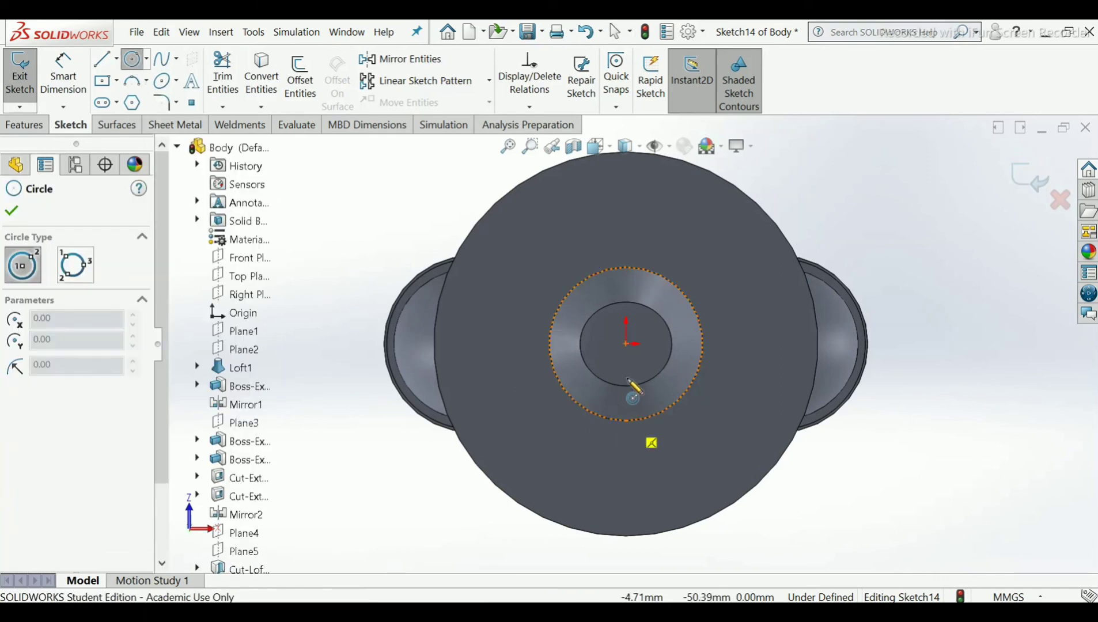
pyautogui.click(626, 344)
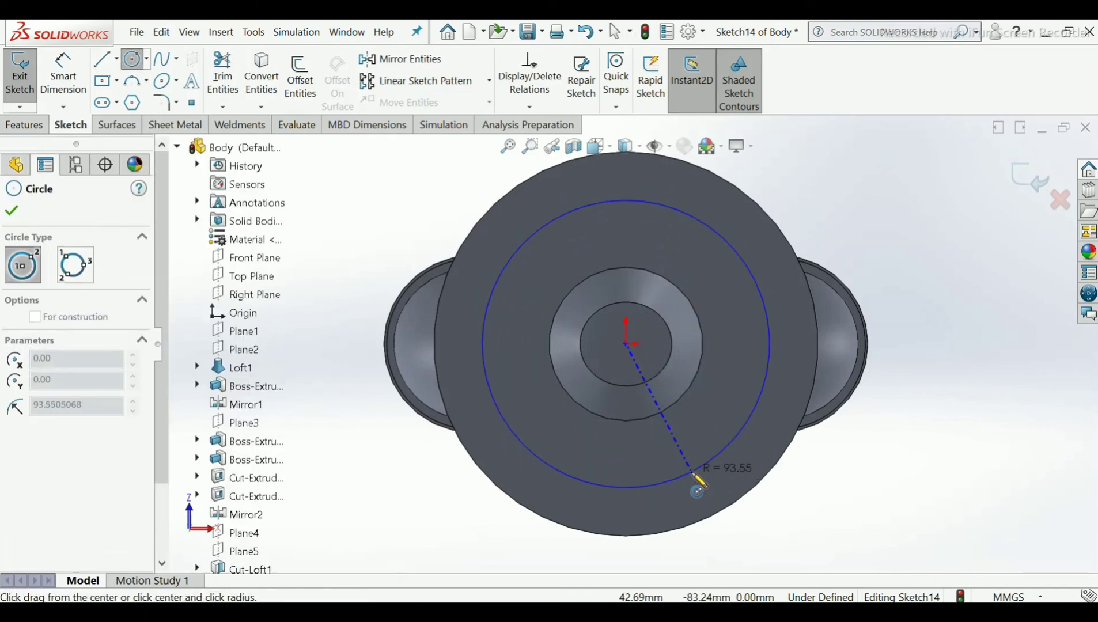
pyautogui.click(694, 476)
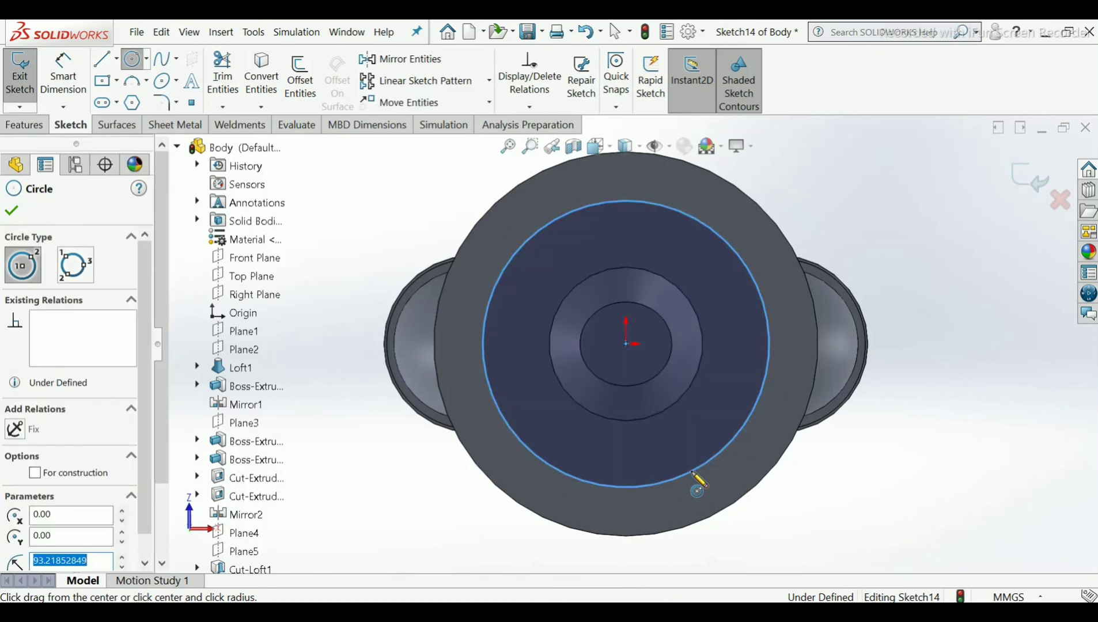
pyautogui.rightClick(697, 481)
pyautogui.click(711, 477)
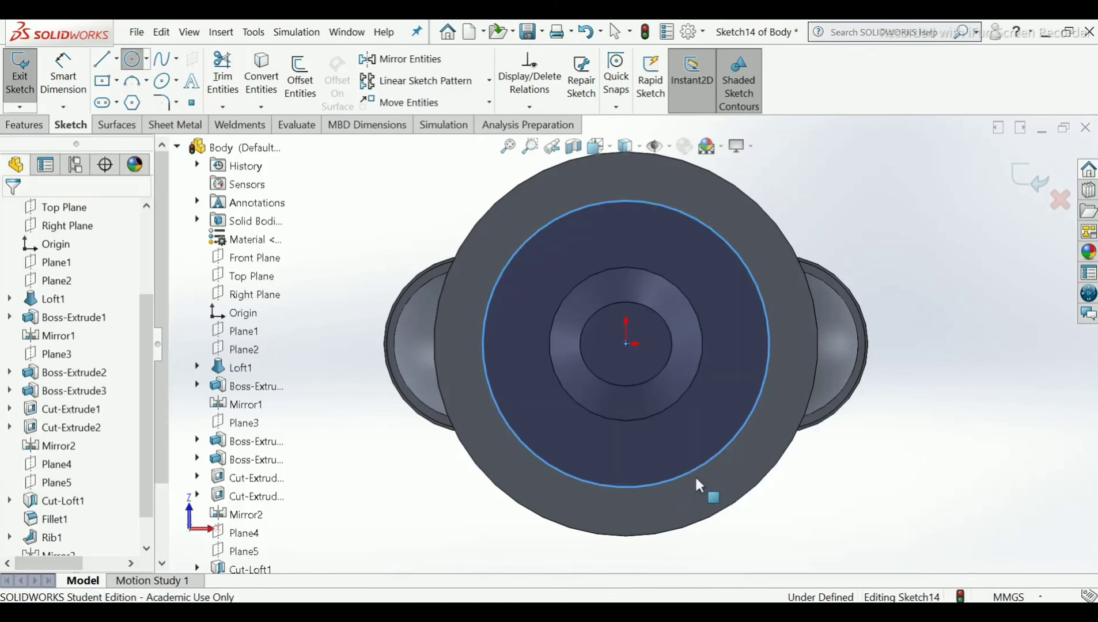
# Dimension the flange circle's diameter to 200 mm and convert the circle to construction geometry.
pyautogui.click(79, 93)
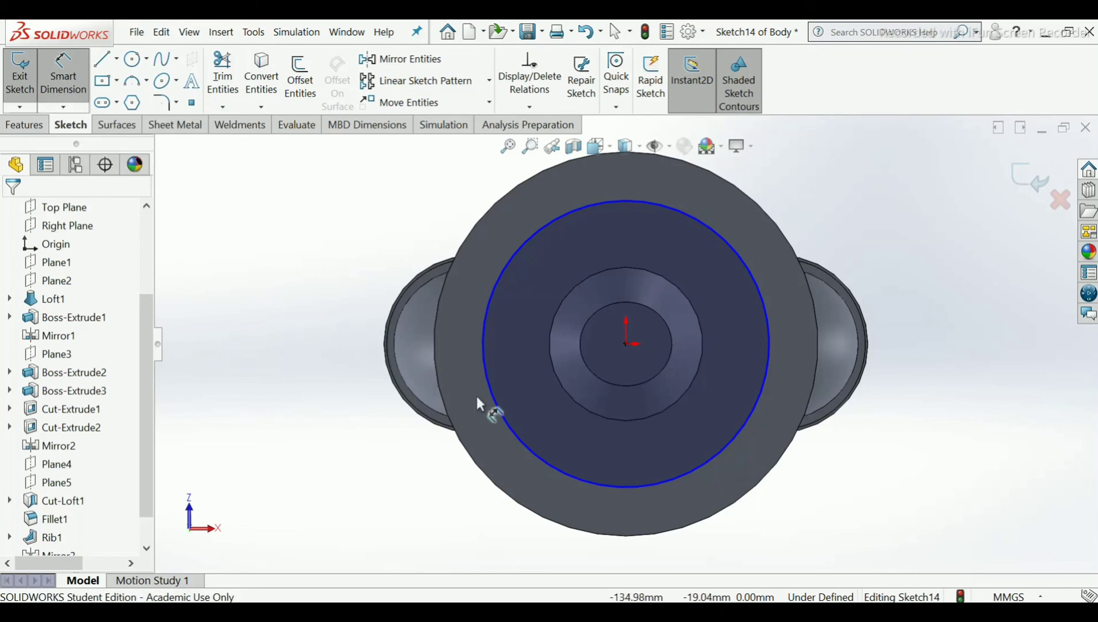
pyautogui.click(491, 404)
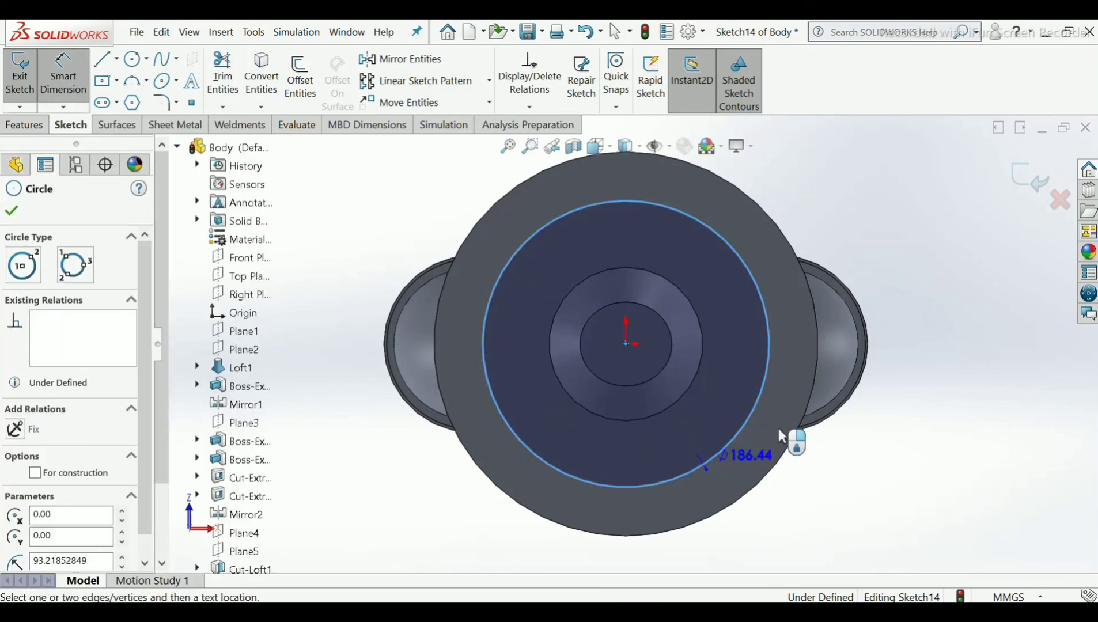
pyautogui.click(870, 420)
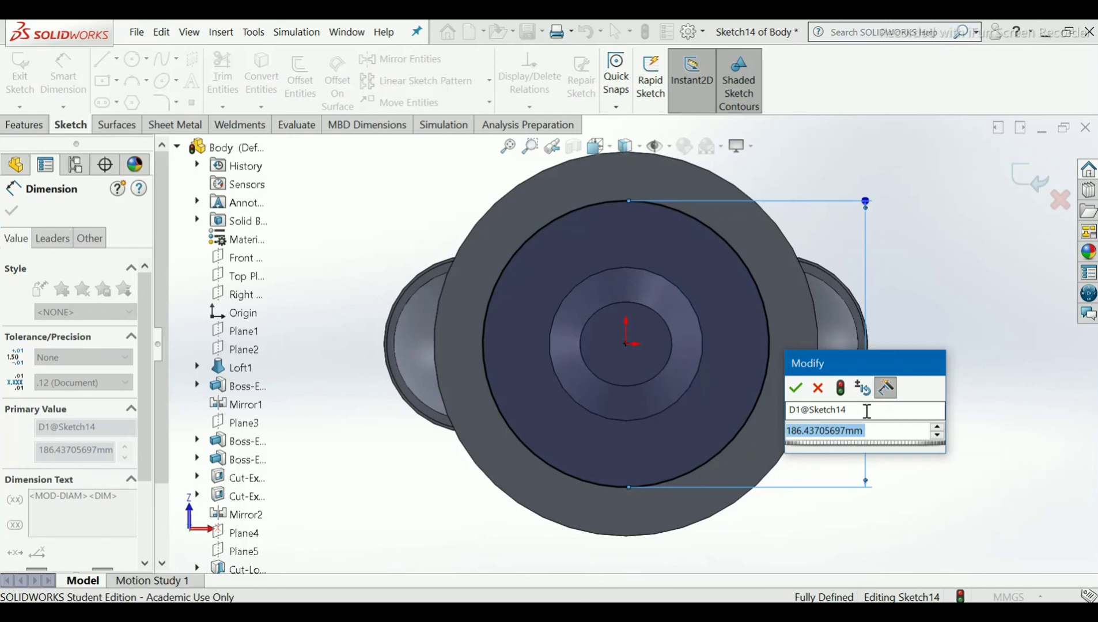
pyautogui.write('200')
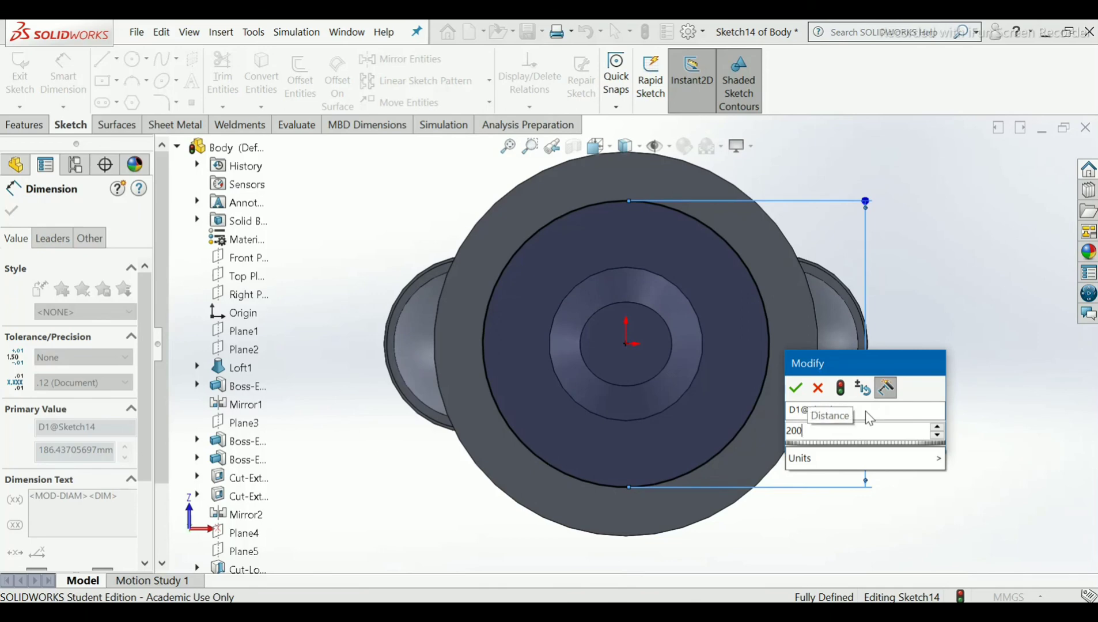
pyautogui.press('Return')
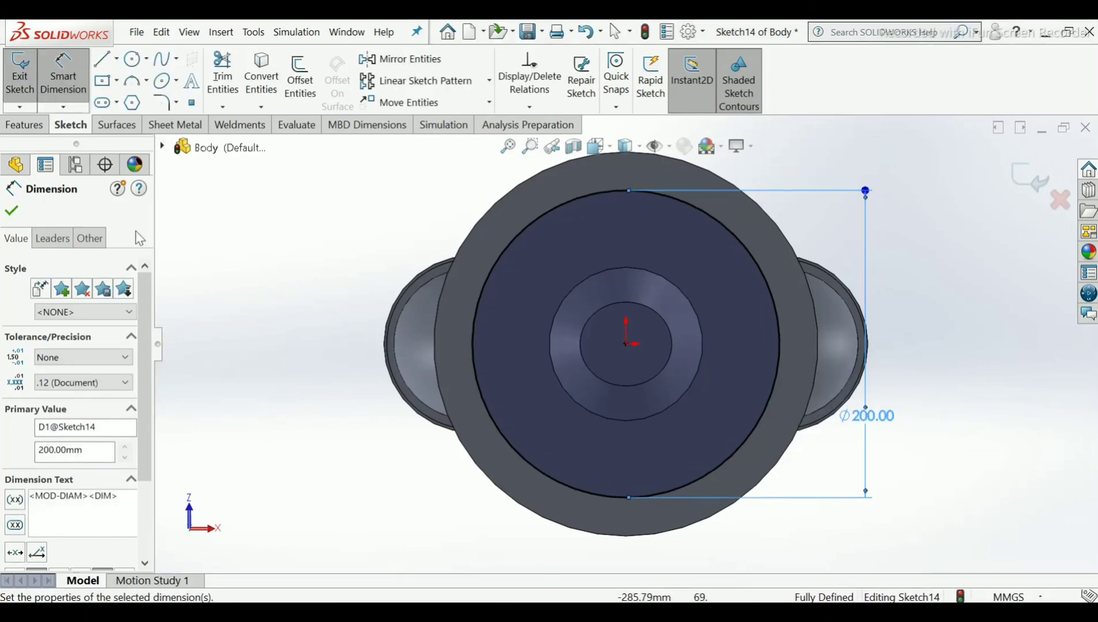
pyautogui.click(11, 211)
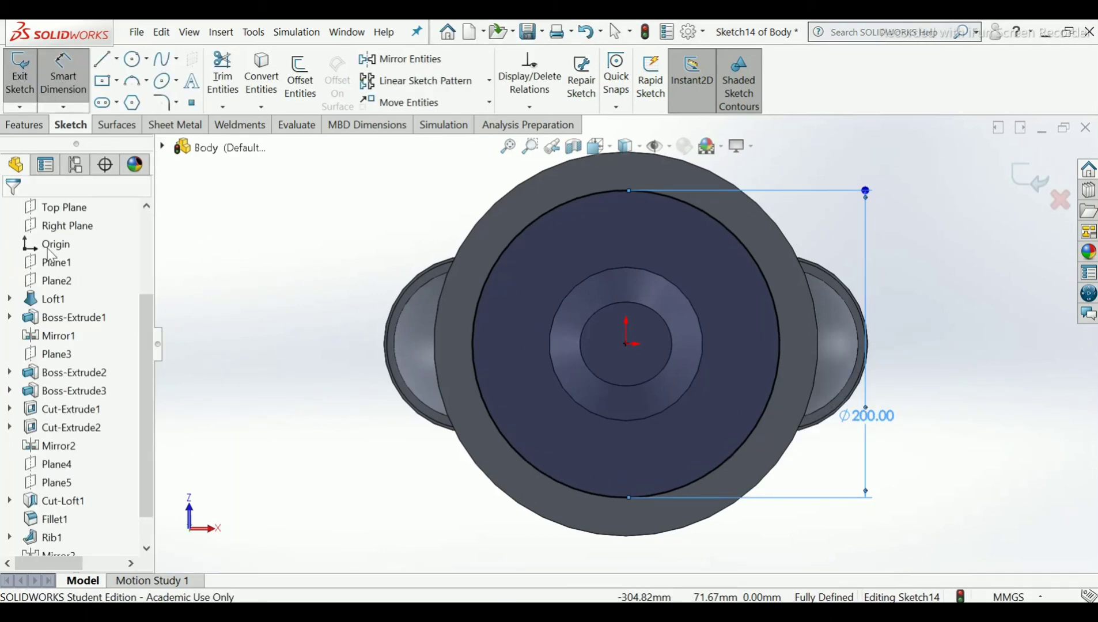
pyautogui.click(487, 411)
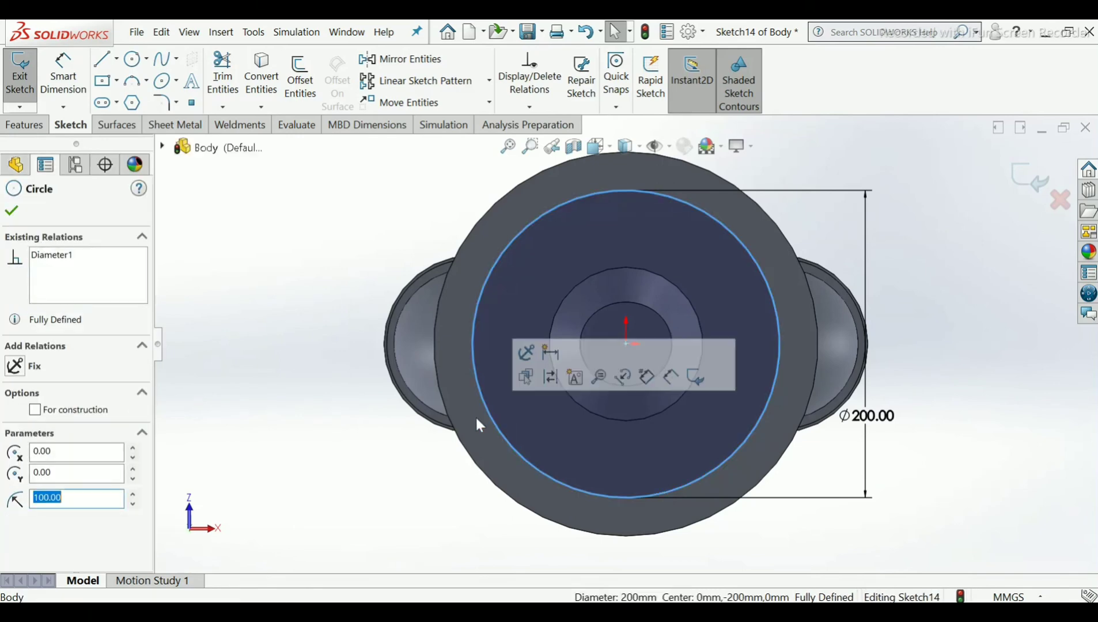
pyautogui.click(40, 410)
pyautogui.click(225, 320)
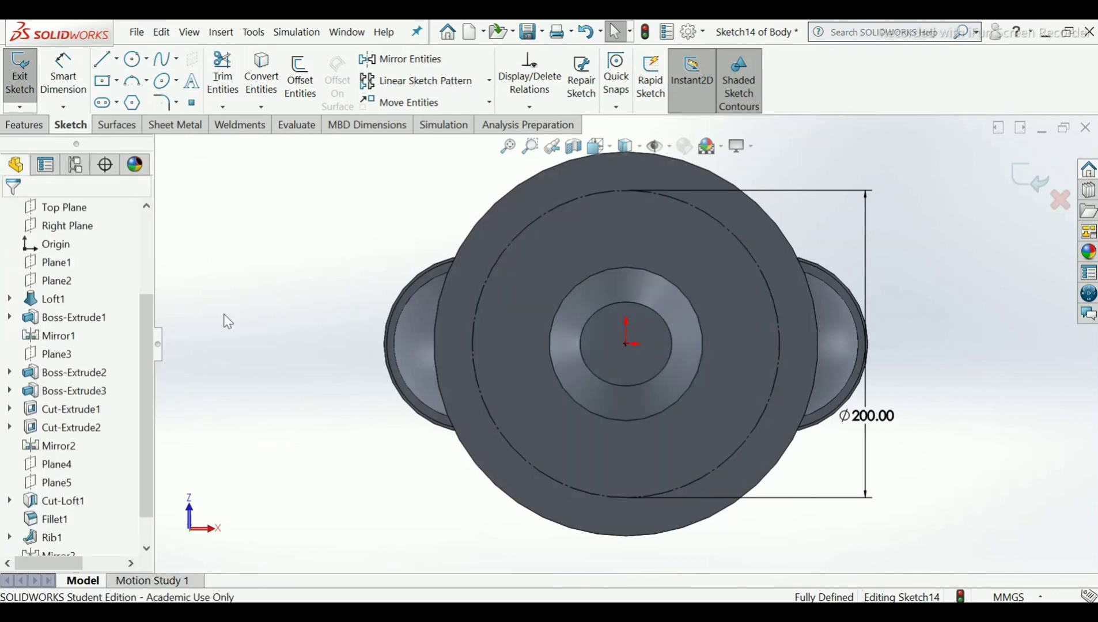
# Sketch a bolt hole circle about 29 mm in diameter, centred on the construction circle's upper quadrant point.
pyautogui.click(137, 60)
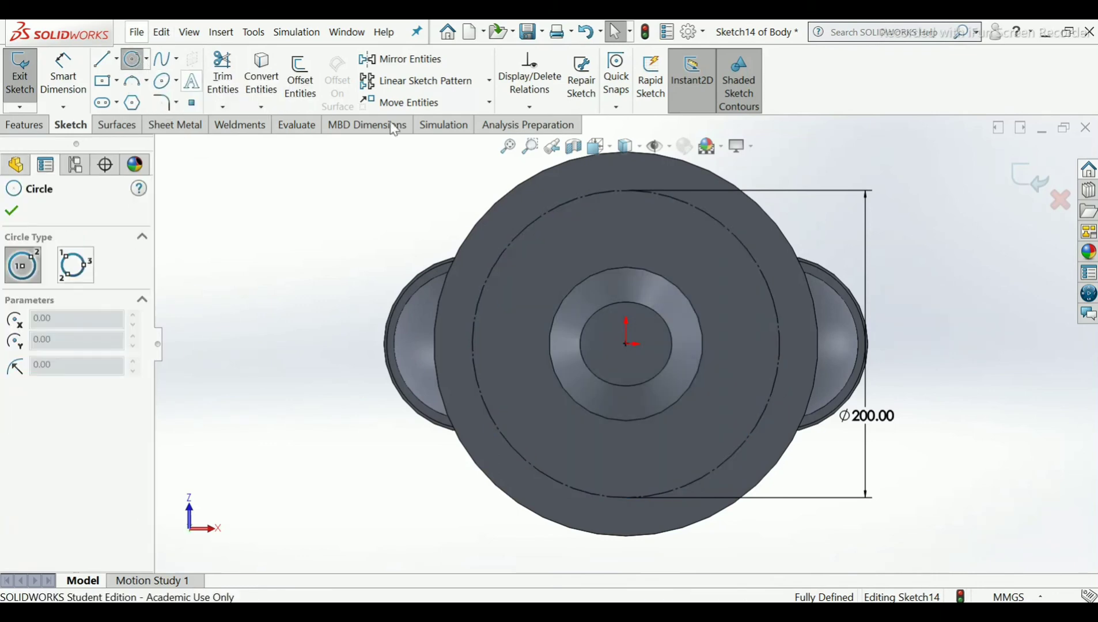
pyautogui.click(626, 191)
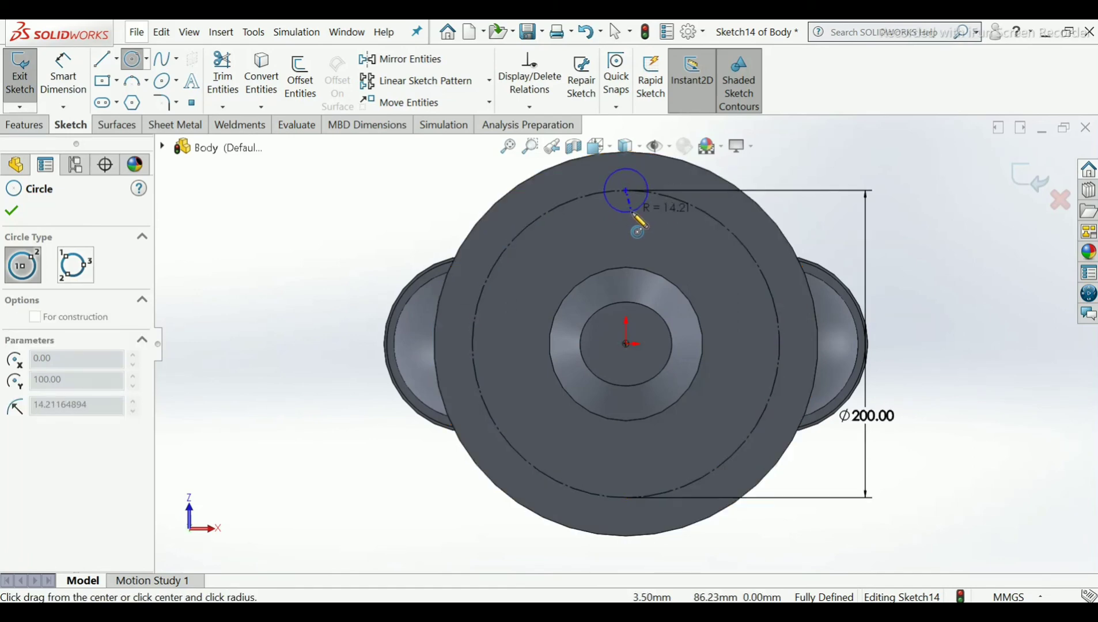
pyautogui.click(633, 213)
pyautogui.rightClick(638, 222)
pyautogui.click(668, 223)
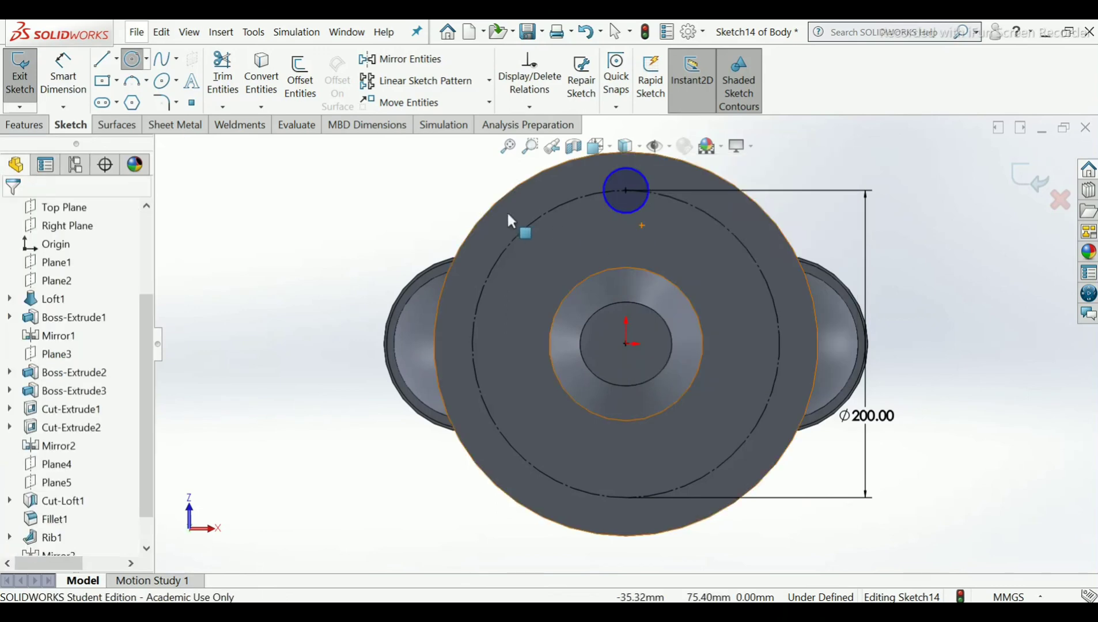
# Dimension the bolt hole circle's diameter to 21 mm.
pyautogui.click(64, 64)
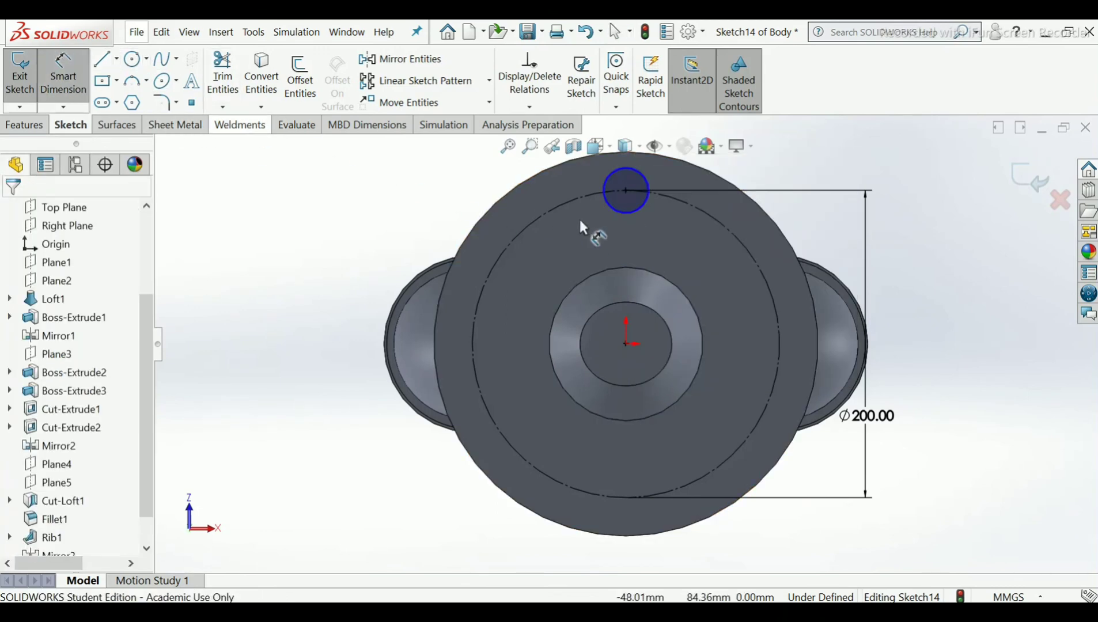
pyautogui.click(619, 209)
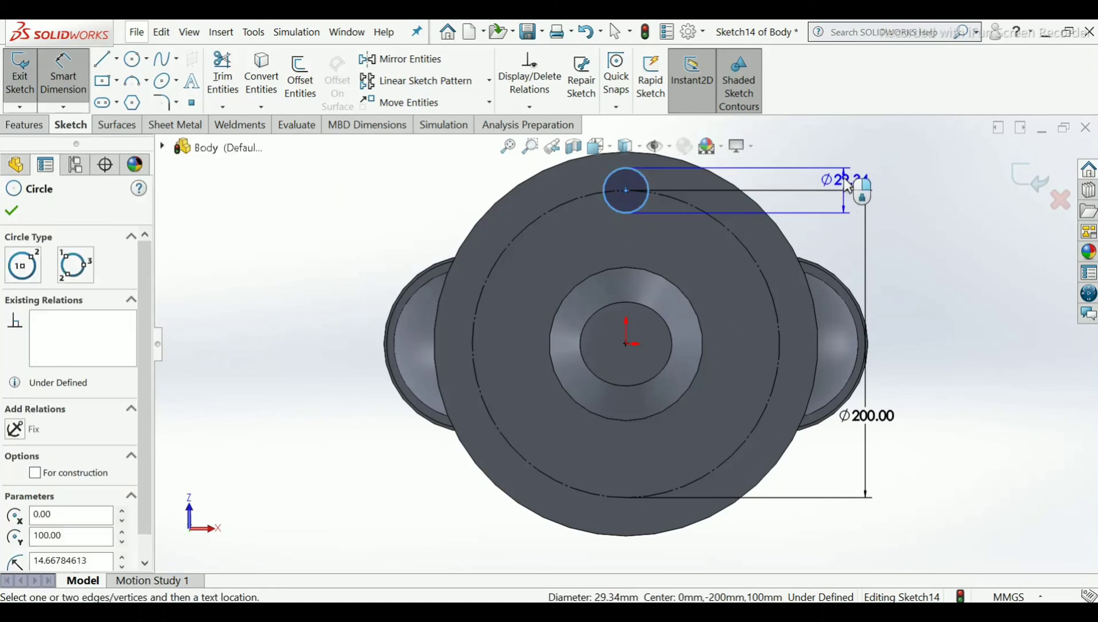
pyautogui.click(845, 179)
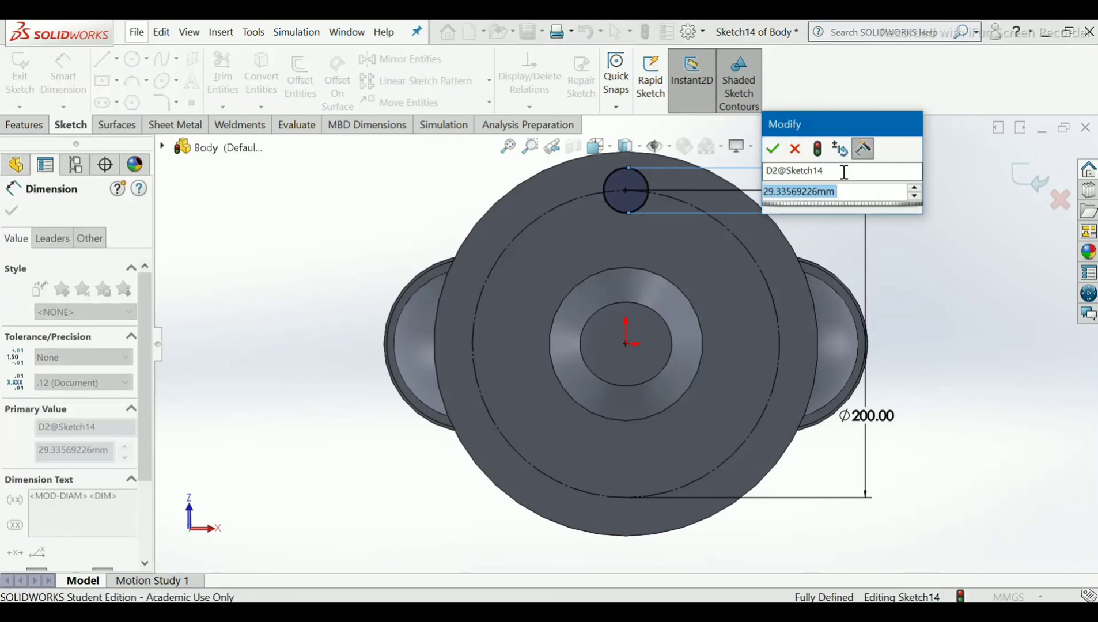
pyautogui.write('20')
pyautogui.press('Return')
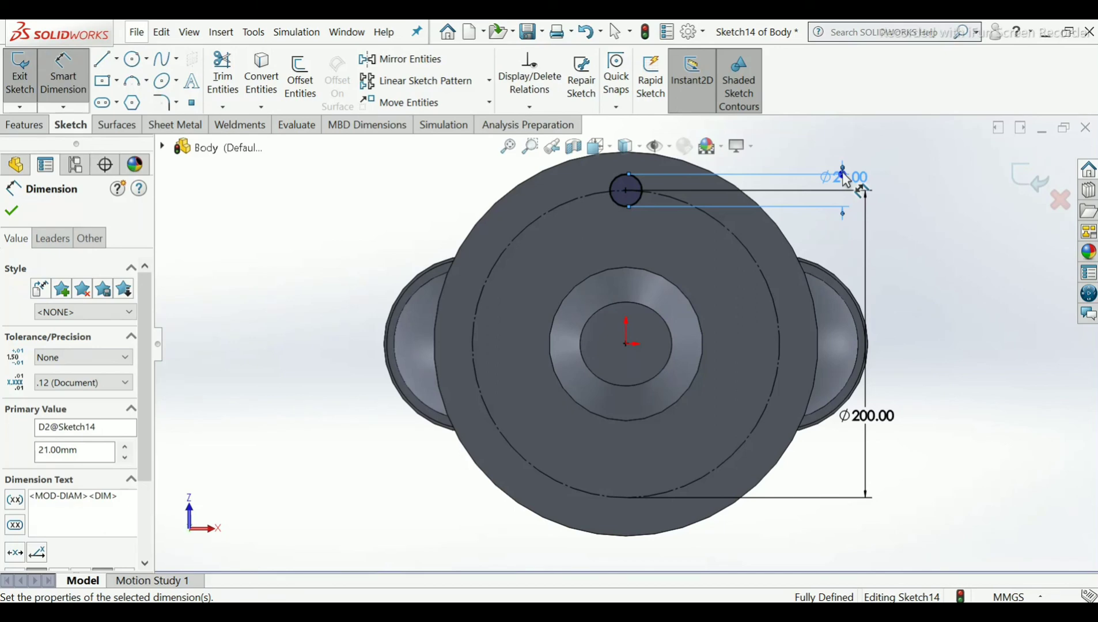
pyautogui.click(12, 211)
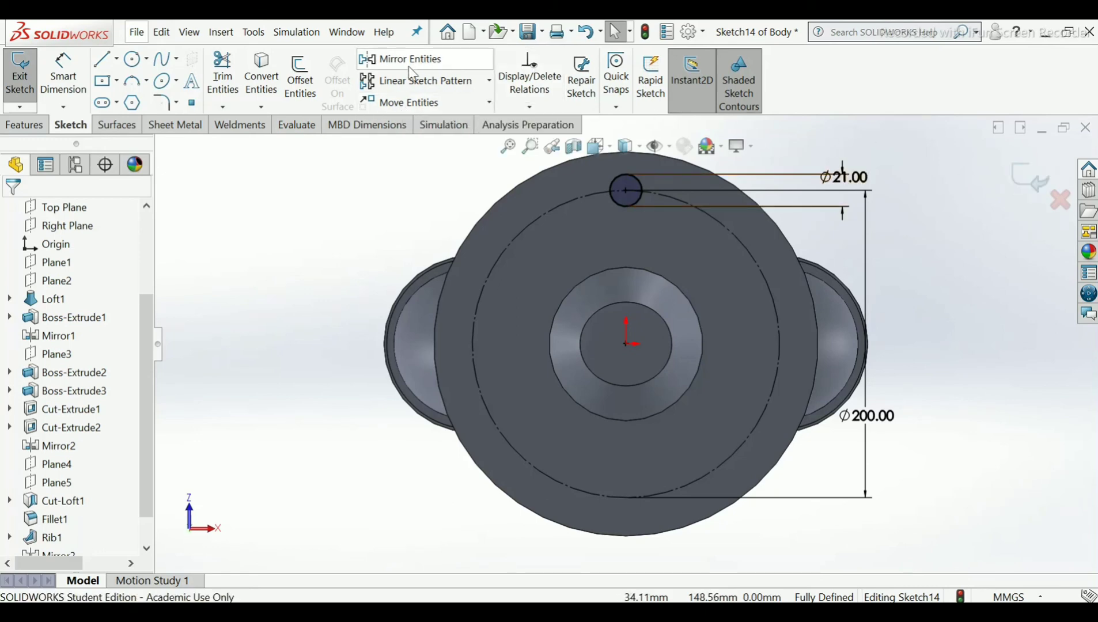
# Create a circular sketch pattern of the bolt hole circle around the origin with 6 equally spaced instances over 360 degrees.
pyautogui.click(489, 81)
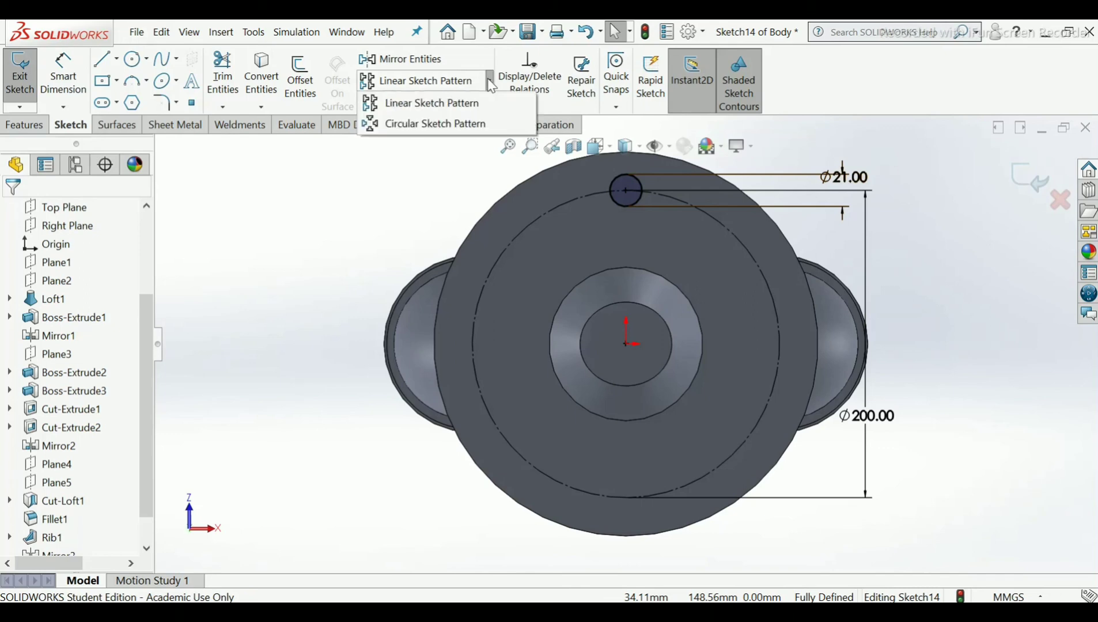
pyautogui.click(424, 128)
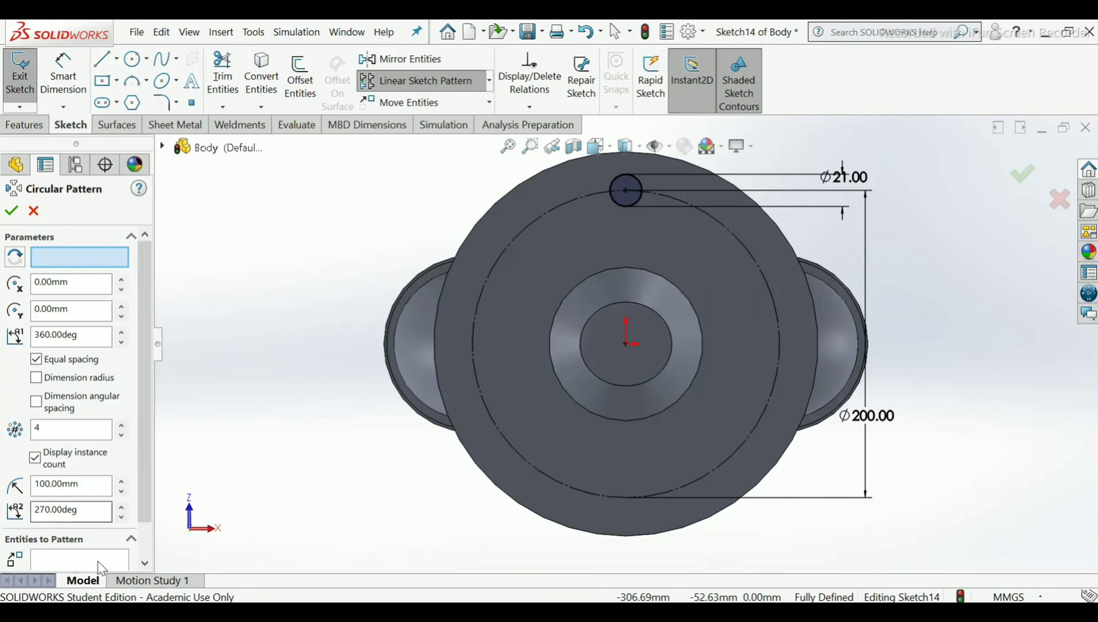
pyautogui.scroll(-1, 84, 460)
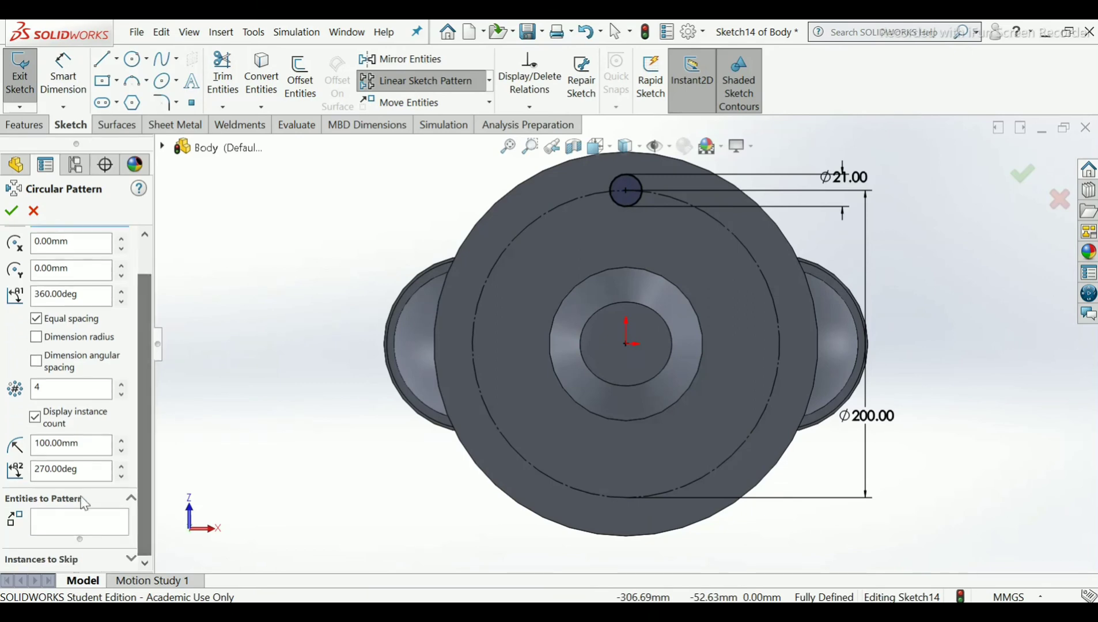
pyautogui.click(84, 518)
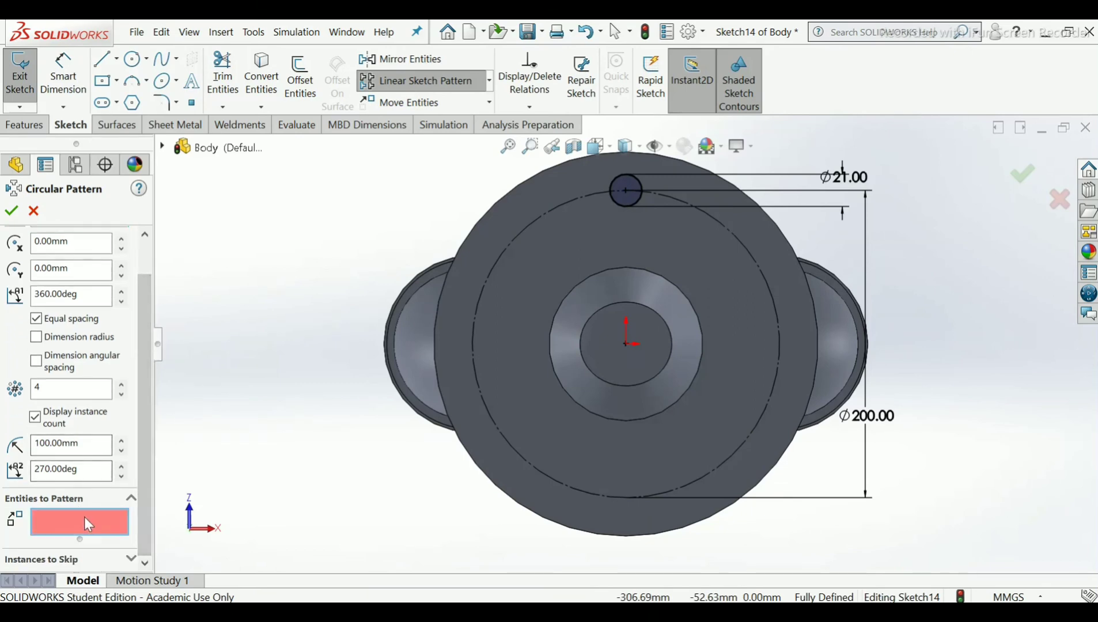
pyautogui.click(616, 205)
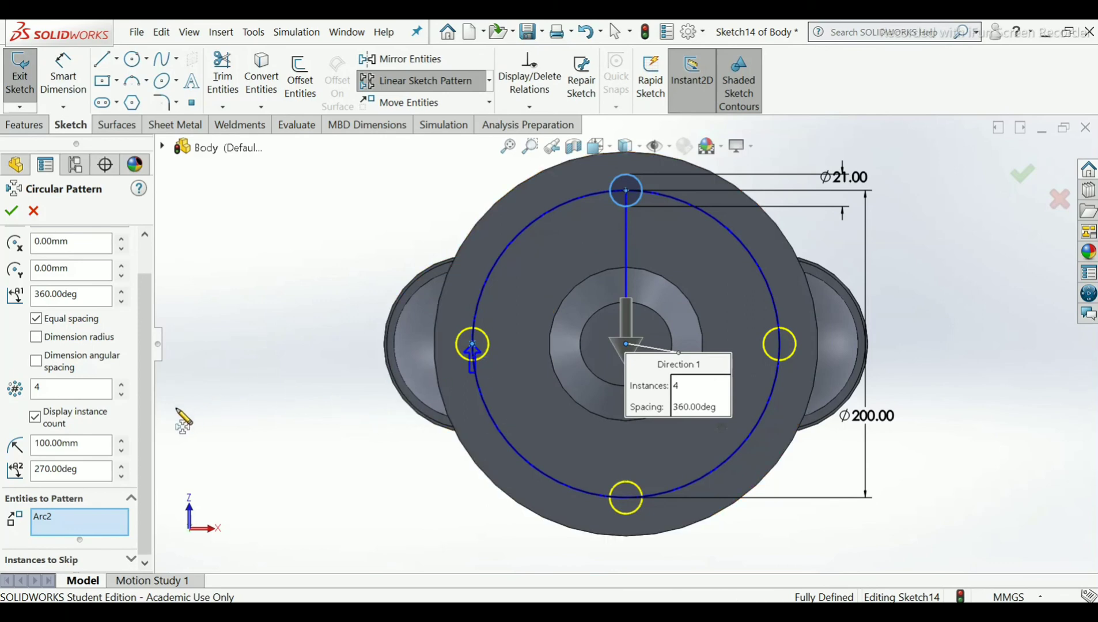
pyautogui.scroll(1, 95, 285)
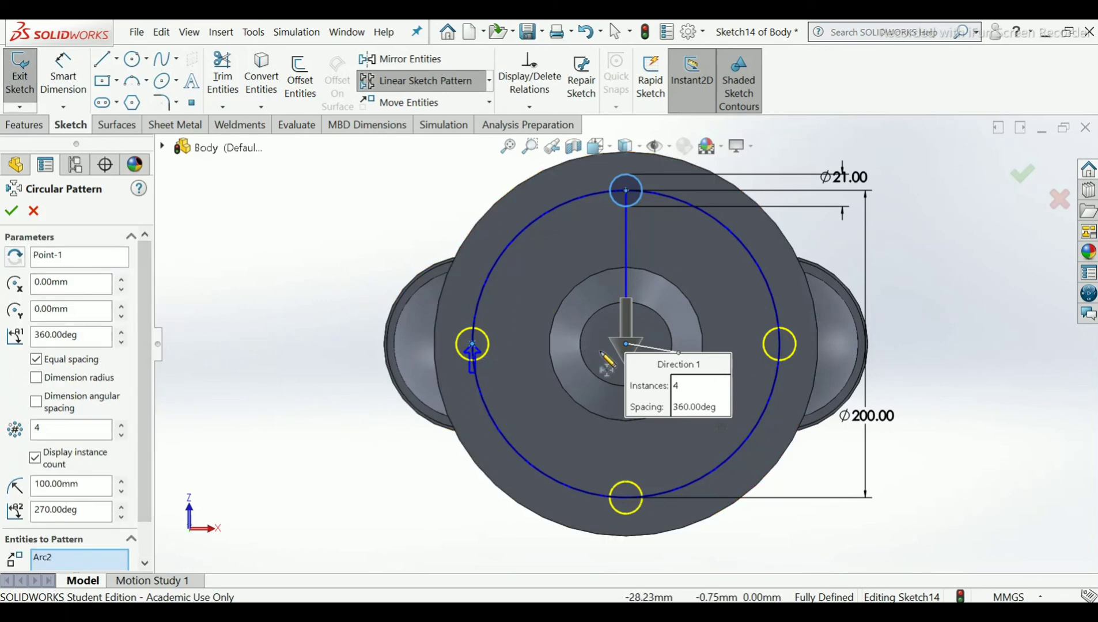
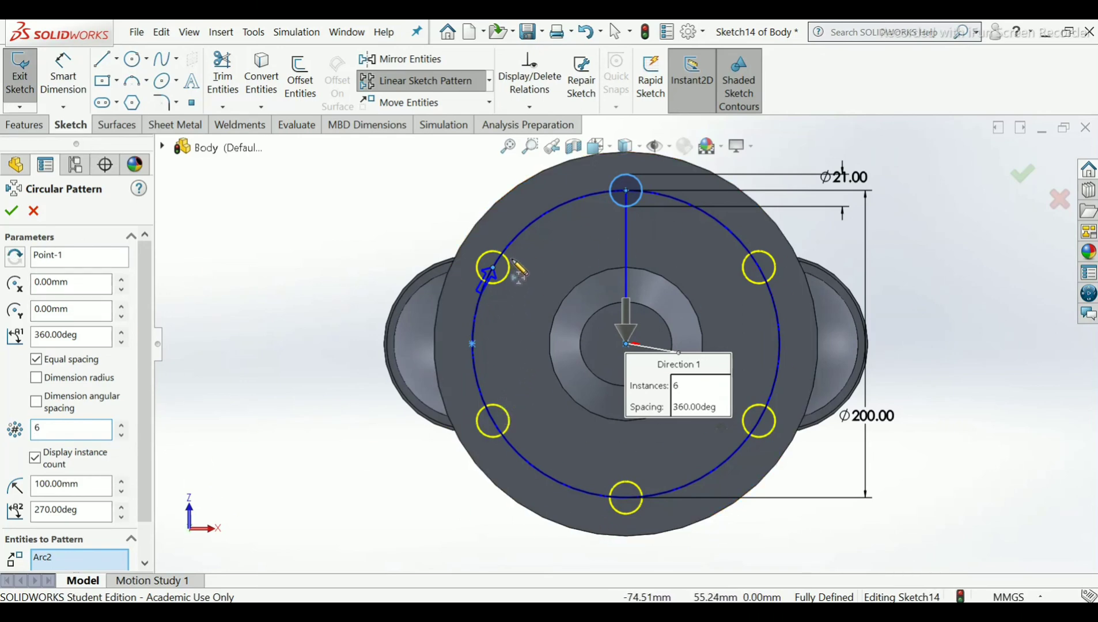
pyautogui.click(11, 211)
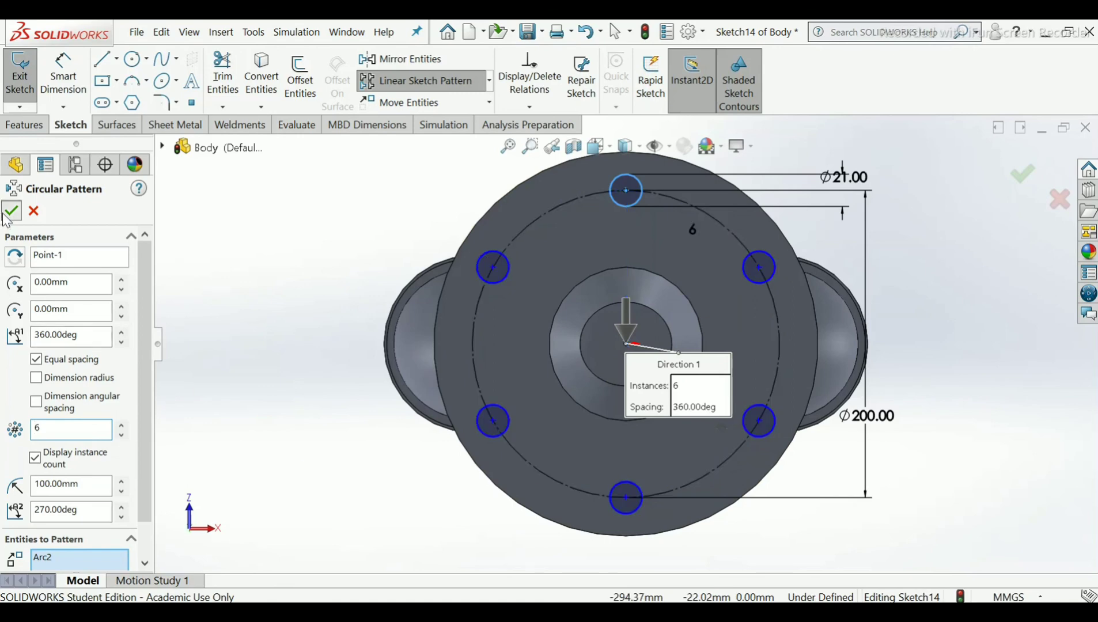
# Finish the bolt hole sketch and cut the six circles through the base flange with a 46 mm blind Extruded Cut.
pyautogui.moveTo(859, 320); pyautogui.dragTo(887, 317, button='middle')
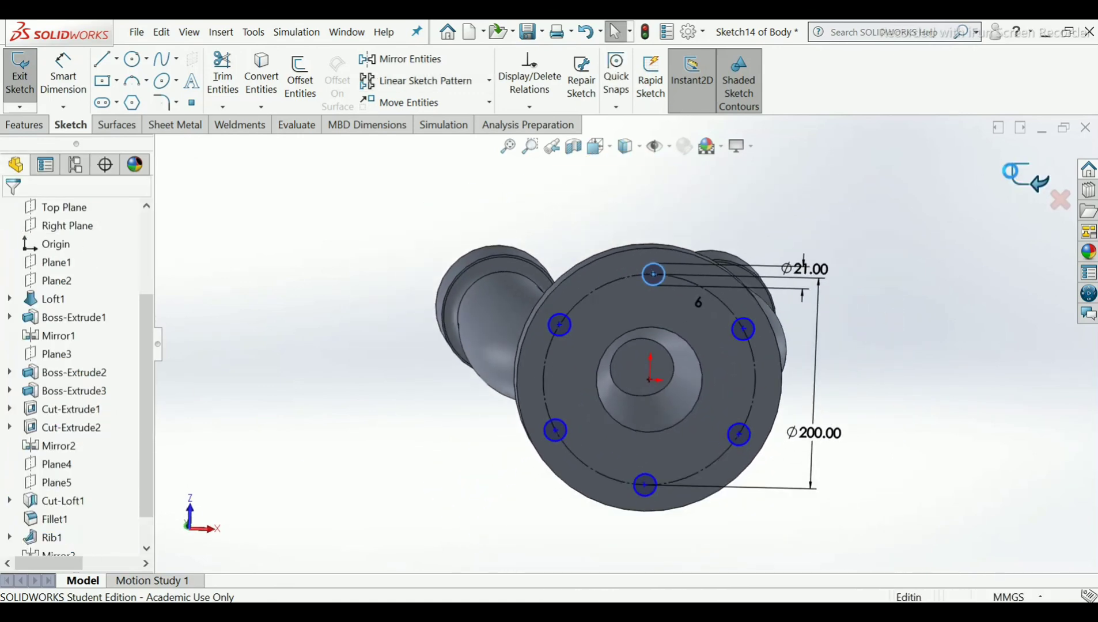
pyautogui.click(1014, 174)
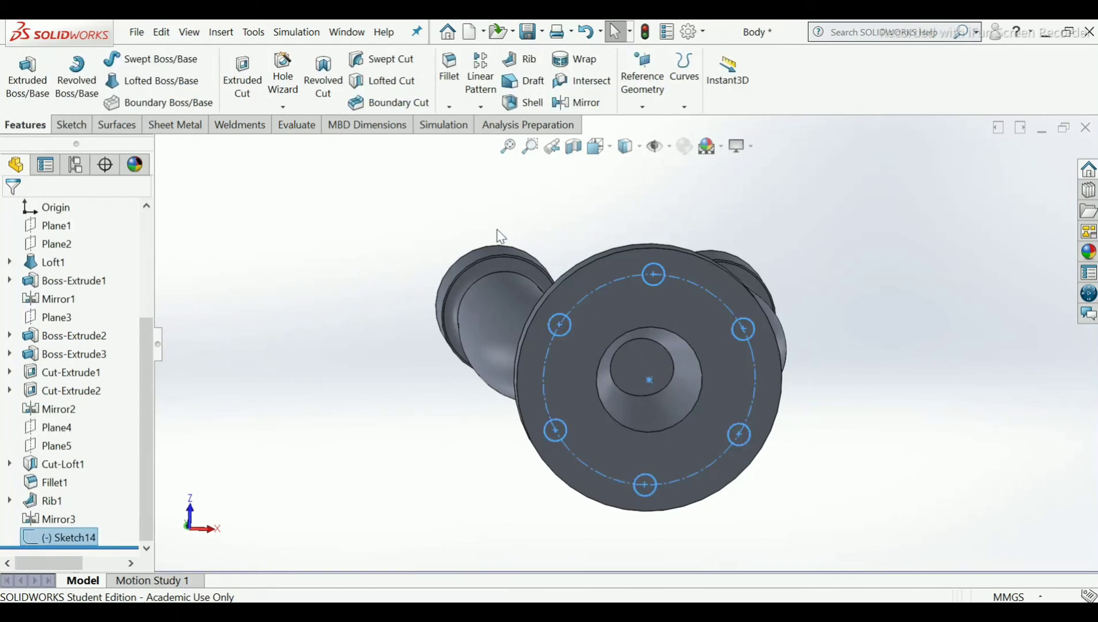
pyautogui.click(242, 80)
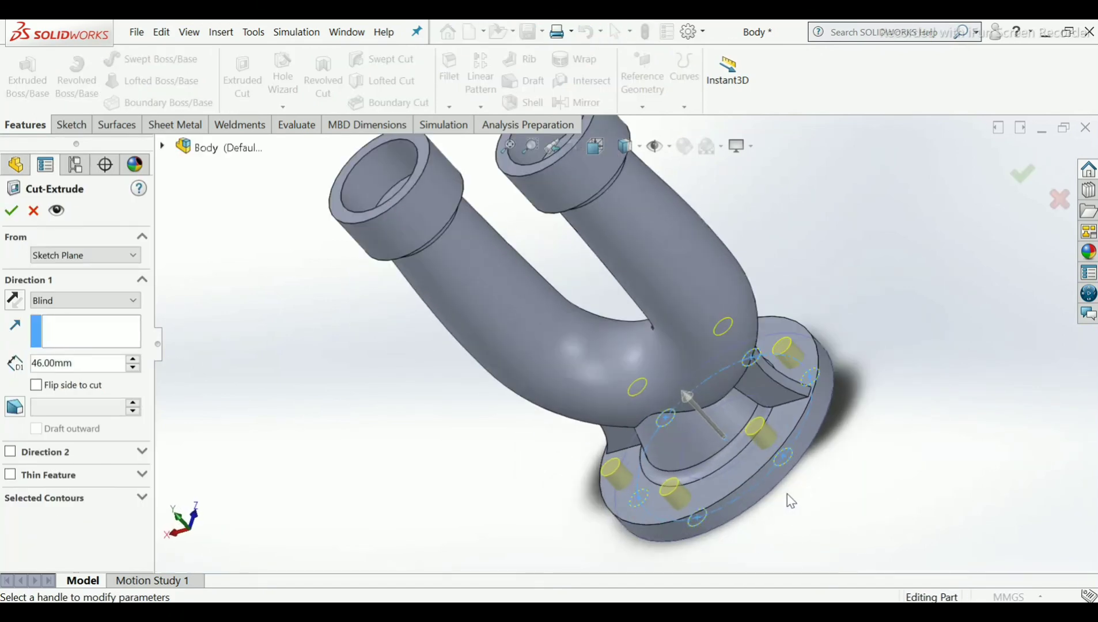
pyautogui.scroll(1, 754, 462)
pyautogui.scroll(-1, 754, 462)
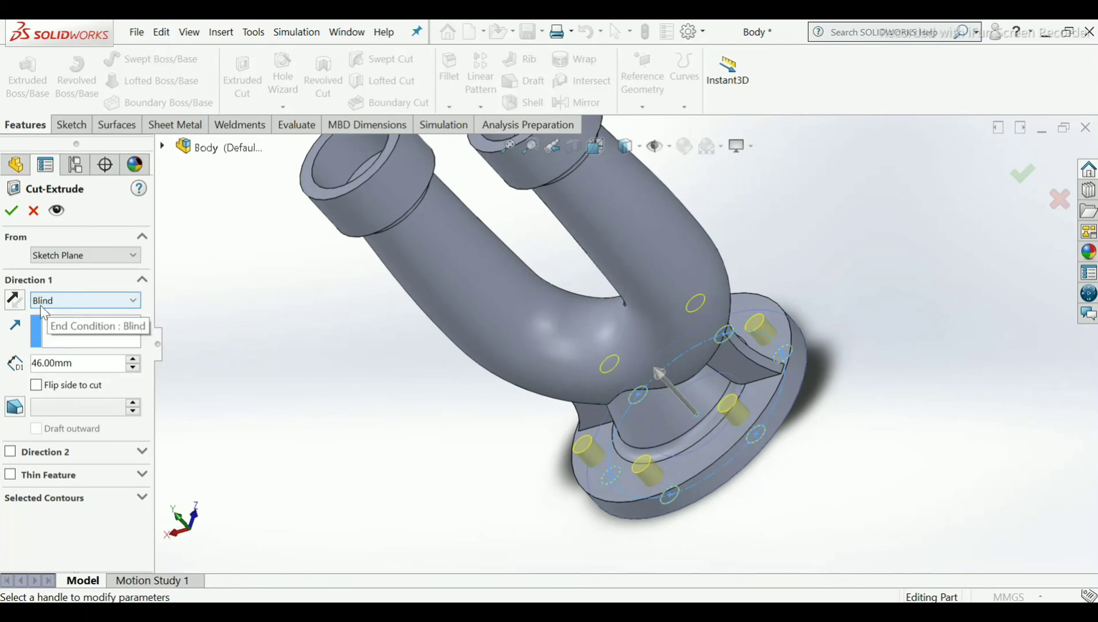
pyautogui.click(11, 211)
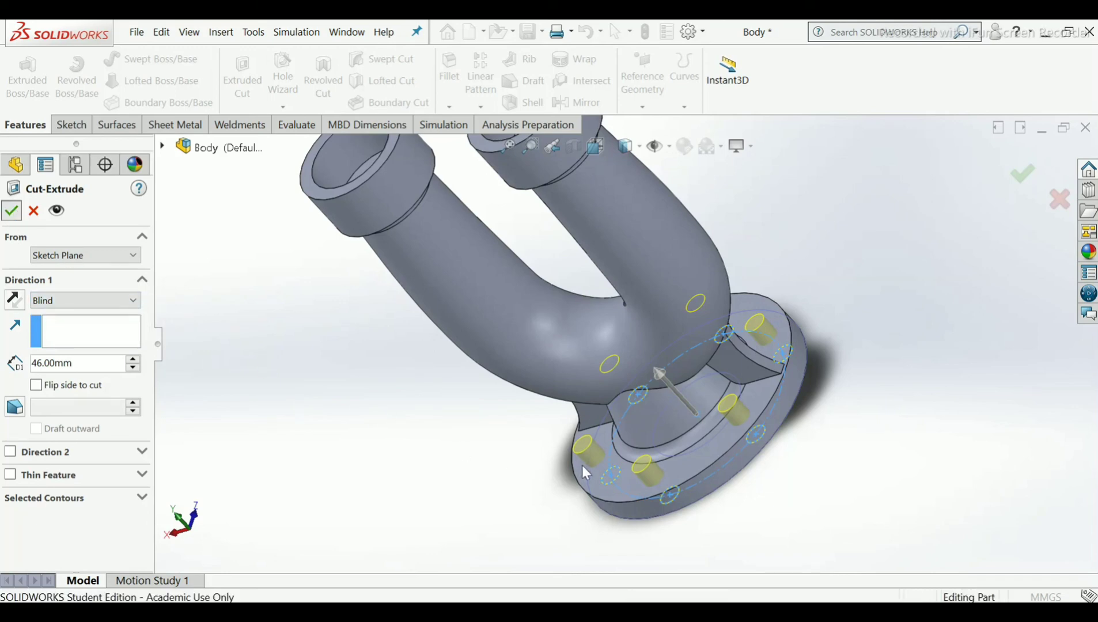
# Inspect the whole Body with its base flange holes and ribs from a raised front angle.
pyautogui.moveTo(605, 433); pyautogui.dragTo(656, 398, button='middle')
pyautogui.scroll(-1, 655, 397)
pyautogui.scroll(2, 644, 346)
pyautogui.scroll(1, 630, 244)
pyautogui.scroll(-1, 630, 244)
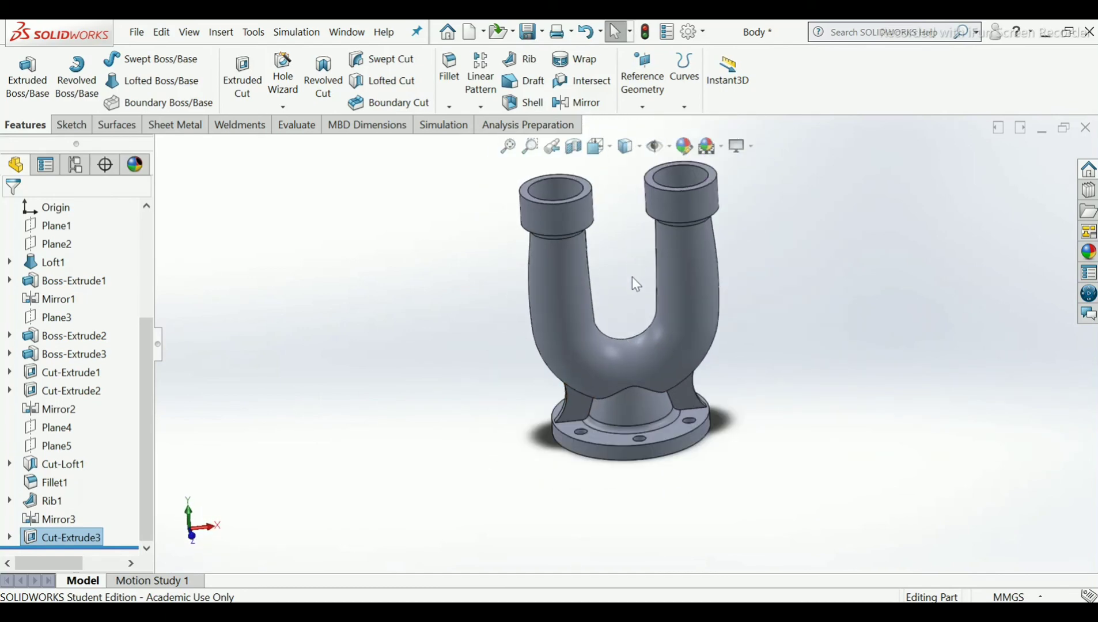
pyautogui.scroll(1, 632, 279)
pyautogui.scroll(-1, 628, 315)
pyautogui.scroll(1, 627, 319)
pyautogui.scroll(-1, 628, 320)
pyautogui.press('f')
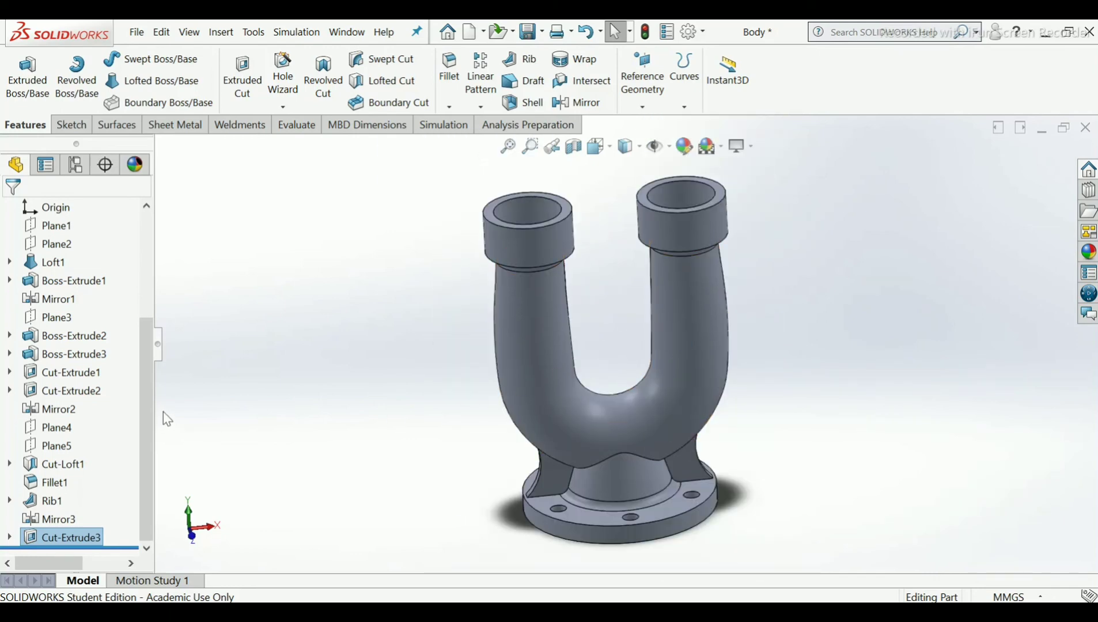
# Start a new sketch on the Right Plane and orient the view normal to it.
pyautogui.moveTo(139, 332); pyautogui.dragTo(144, 274)
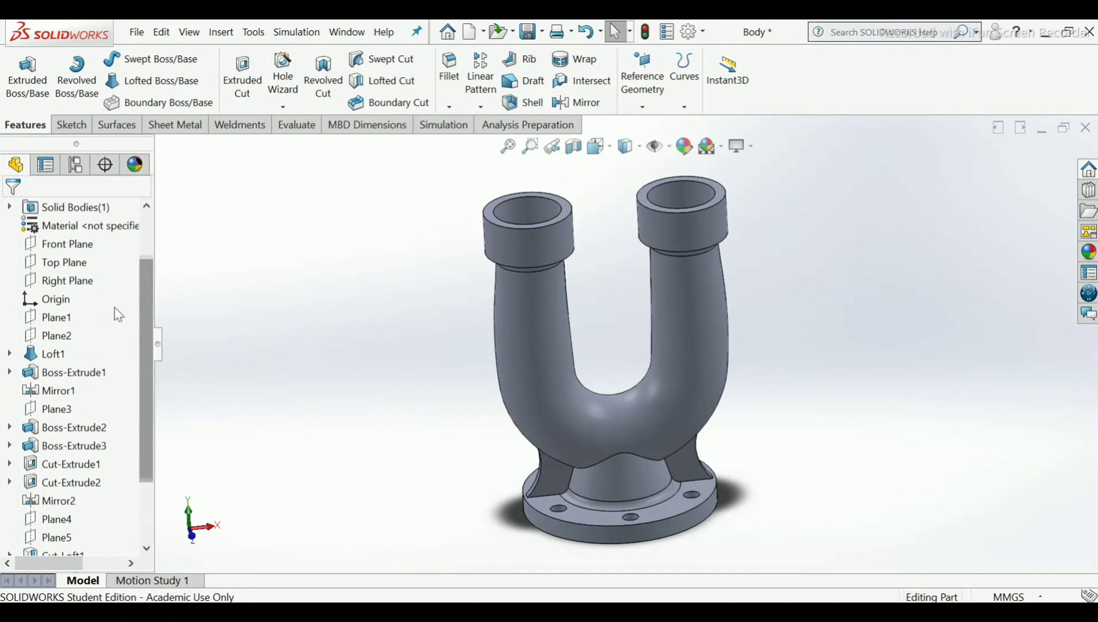
pyautogui.click(63, 280)
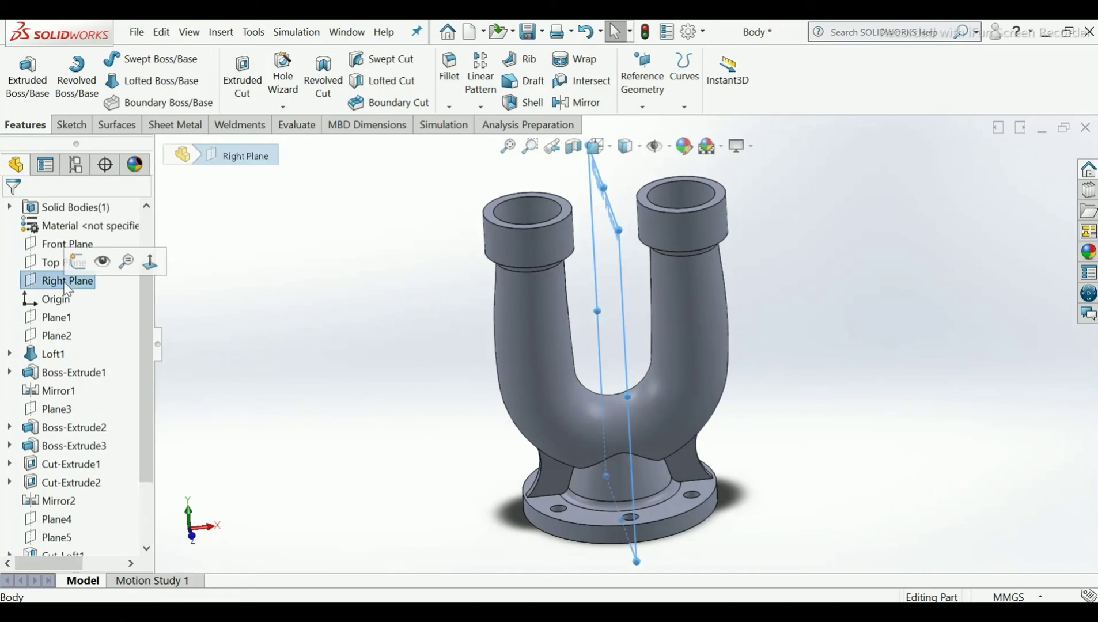
pyautogui.click(77, 263)
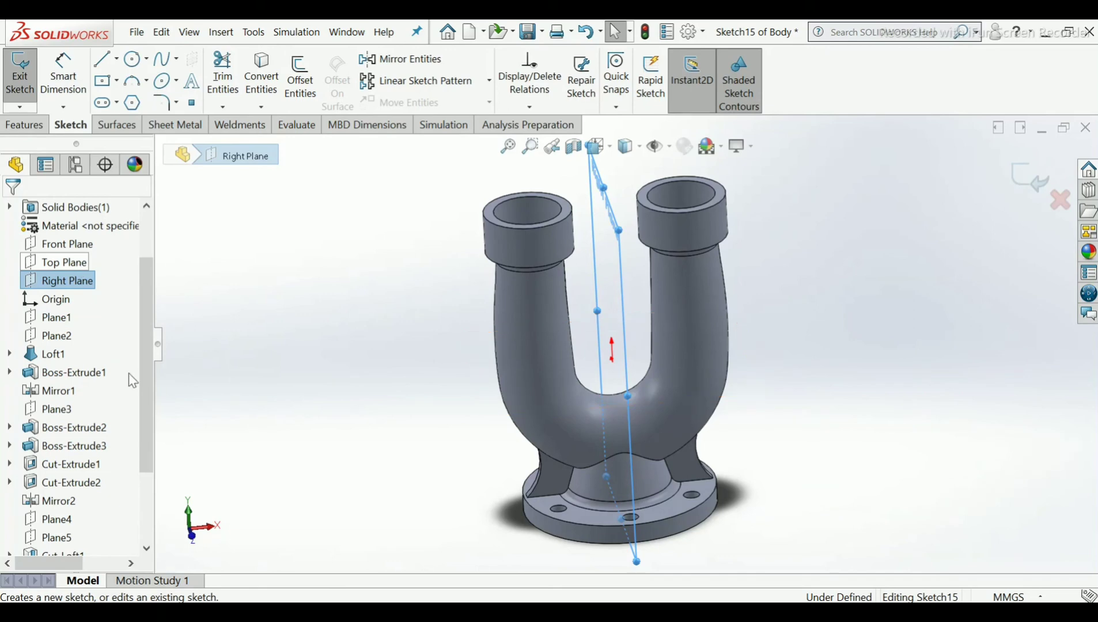
pyautogui.moveTo(145, 456); pyautogui.dragTo(157, 530)
pyautogui.scroll(-1, 156, 530)
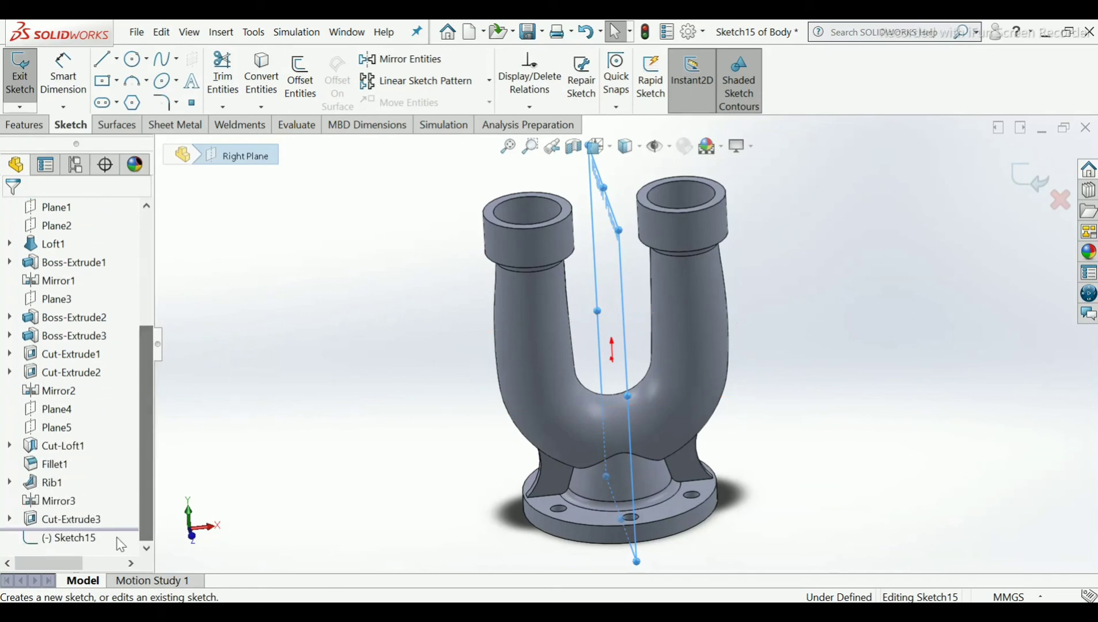
pyautogui.rightClick(75, 537)
pyautogui.click(113, 343)
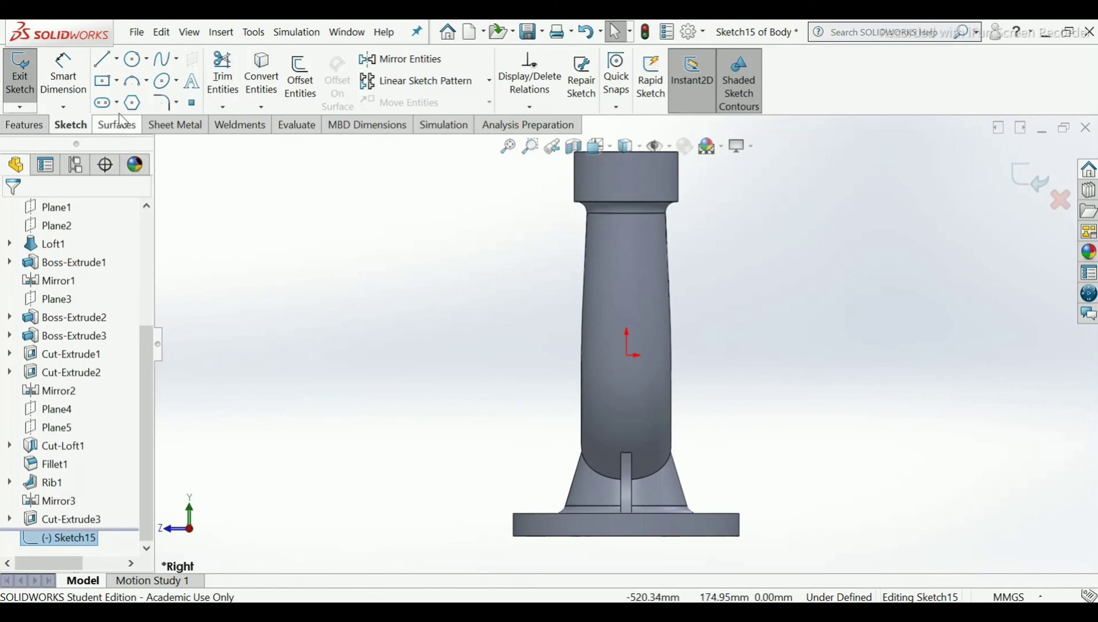
# Sketch a center rectangle about 133 mm wide and 42 mm high, centred about 59 mm directly above the origin.
pyautogui.click(117, 81)
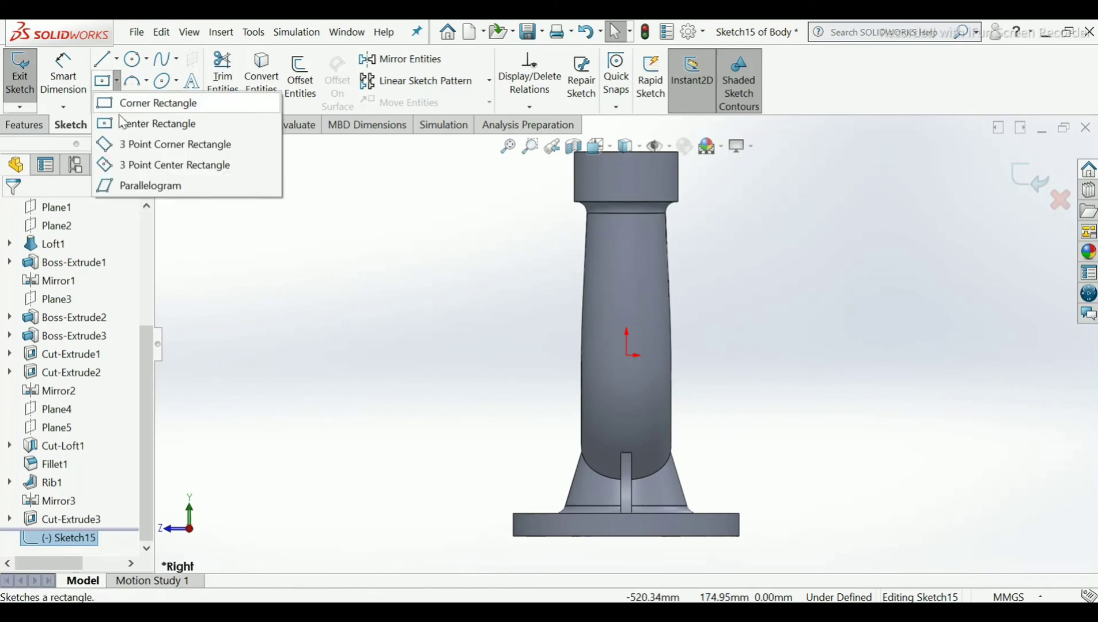
pyautogui.click(150, 123)
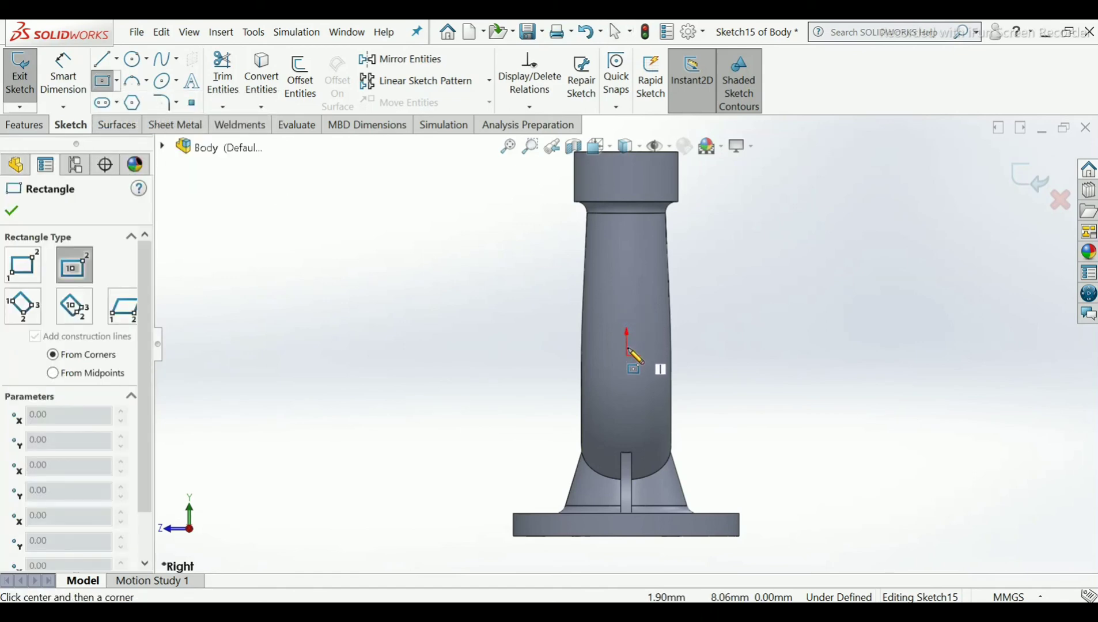
pyautogui.click(626, 303)
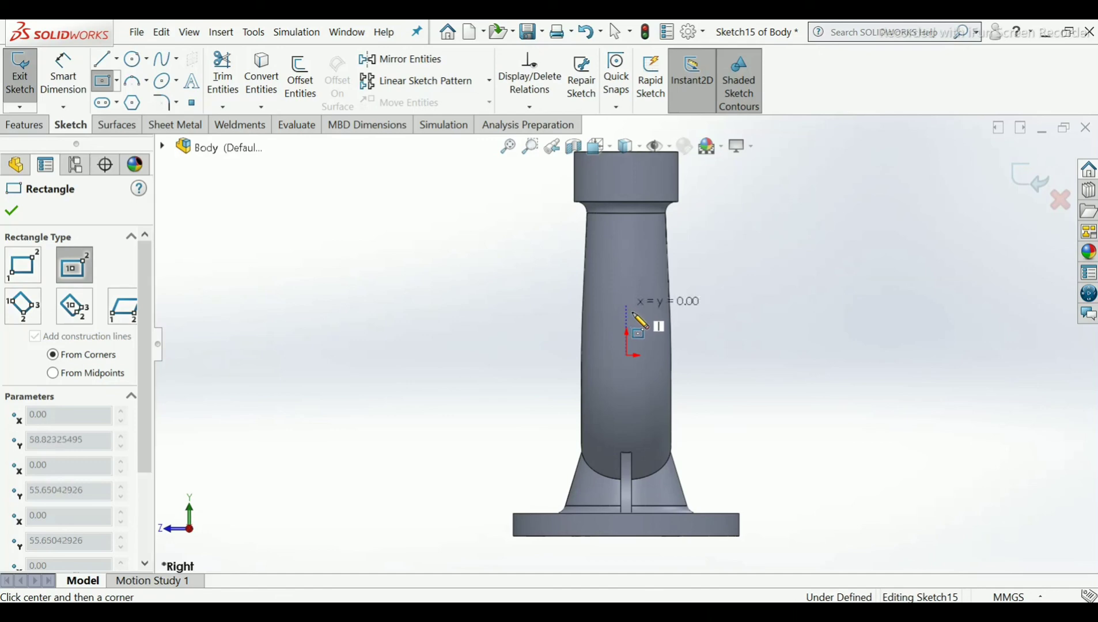
pyautogui.click(687, 321)
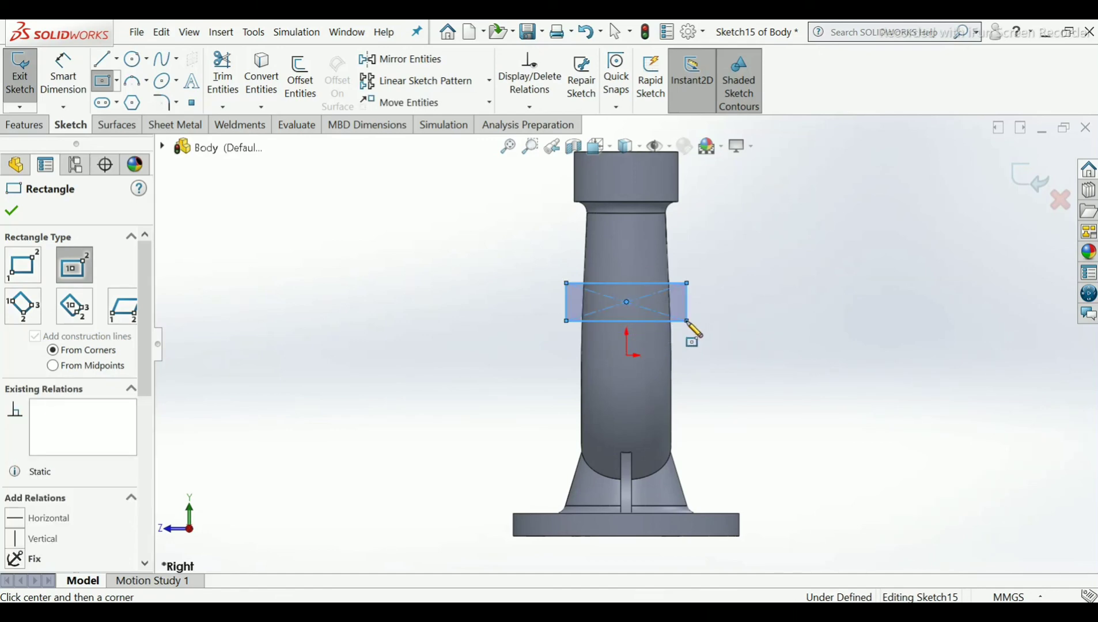
pyautogui.rightClick(691, 333)
pyautogui.click(708, 333)
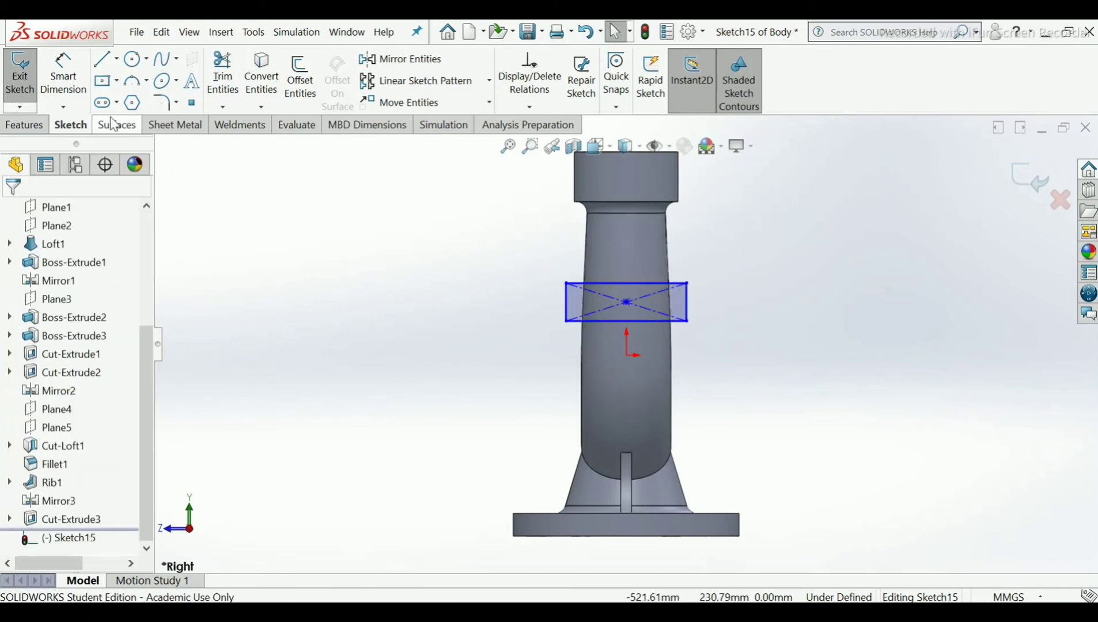
# Dimension the rectangle's width to 64 mm.
pyautogui.click(64, 74)
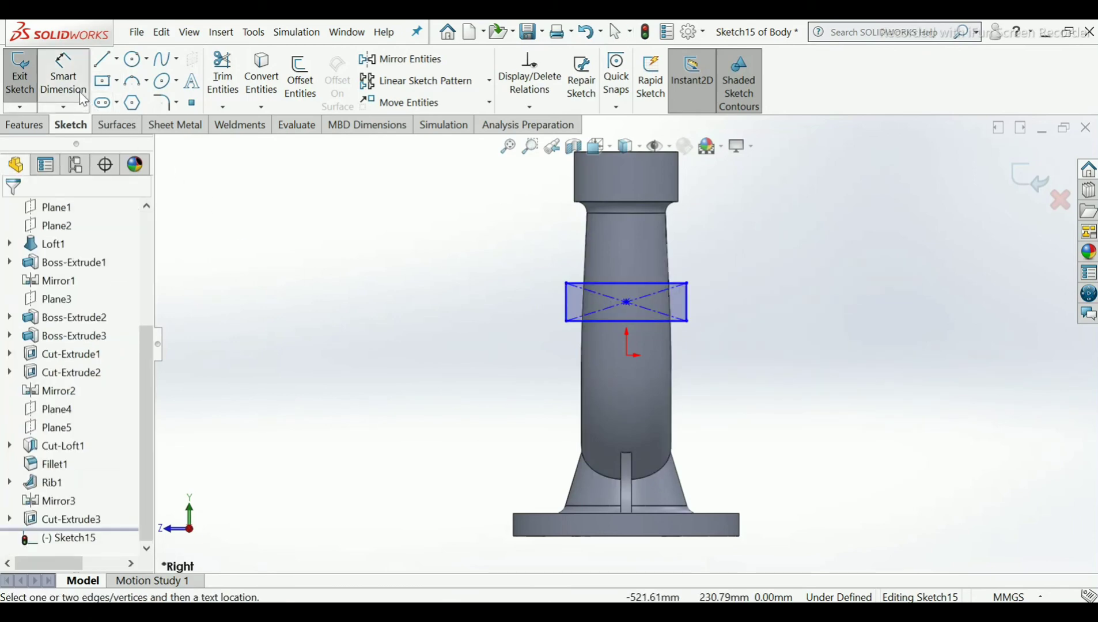
pyautogui.click(598, 283)
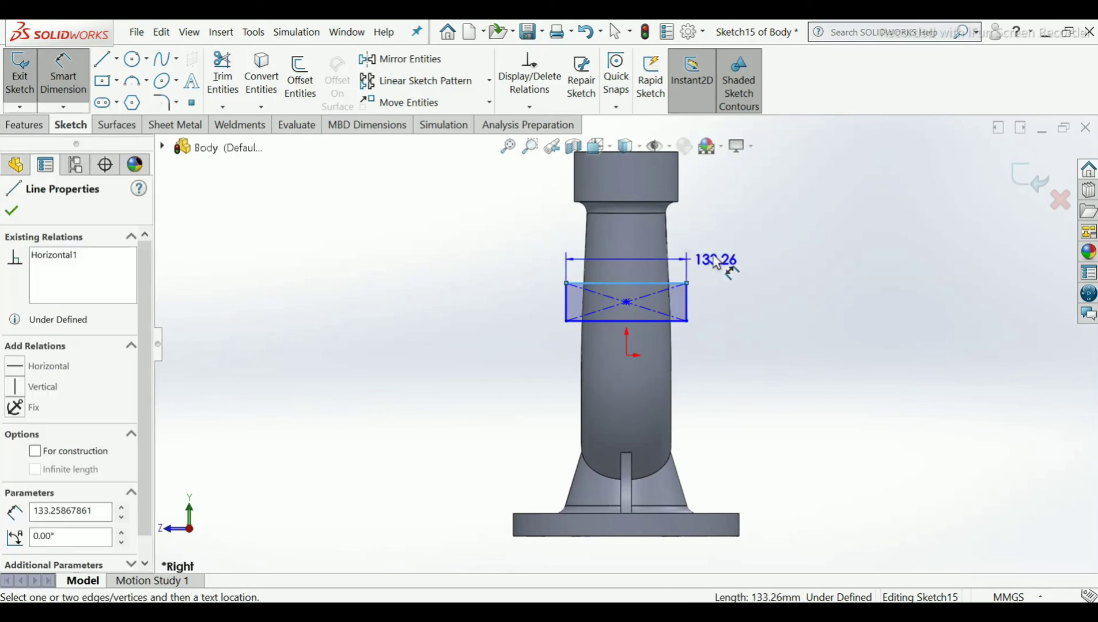
pyautogui.click(713, 257)
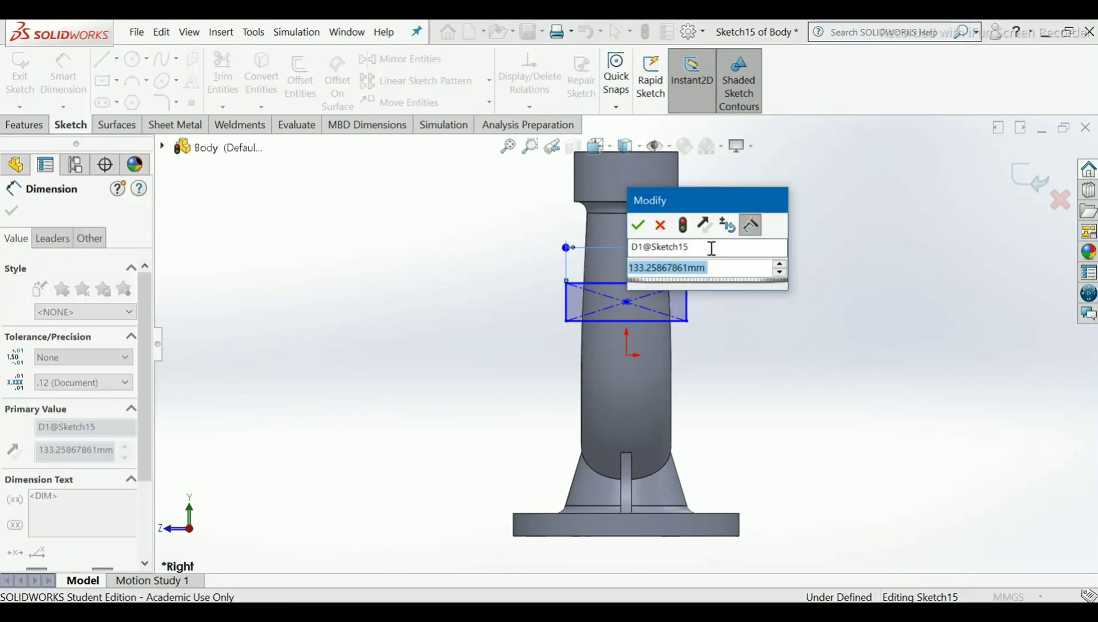
pyautogui.write('64')
pyautogui.press('Return')
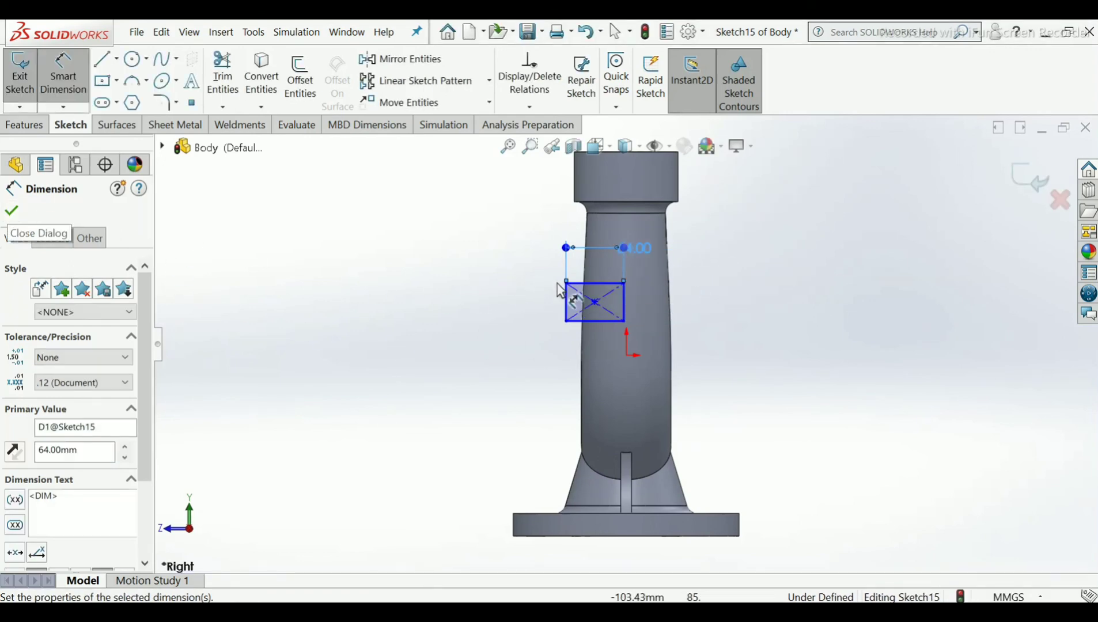
# Dimension the rectangle's height to 20 mm between its two horizontal edges.
pyautogui.click(590, 282)
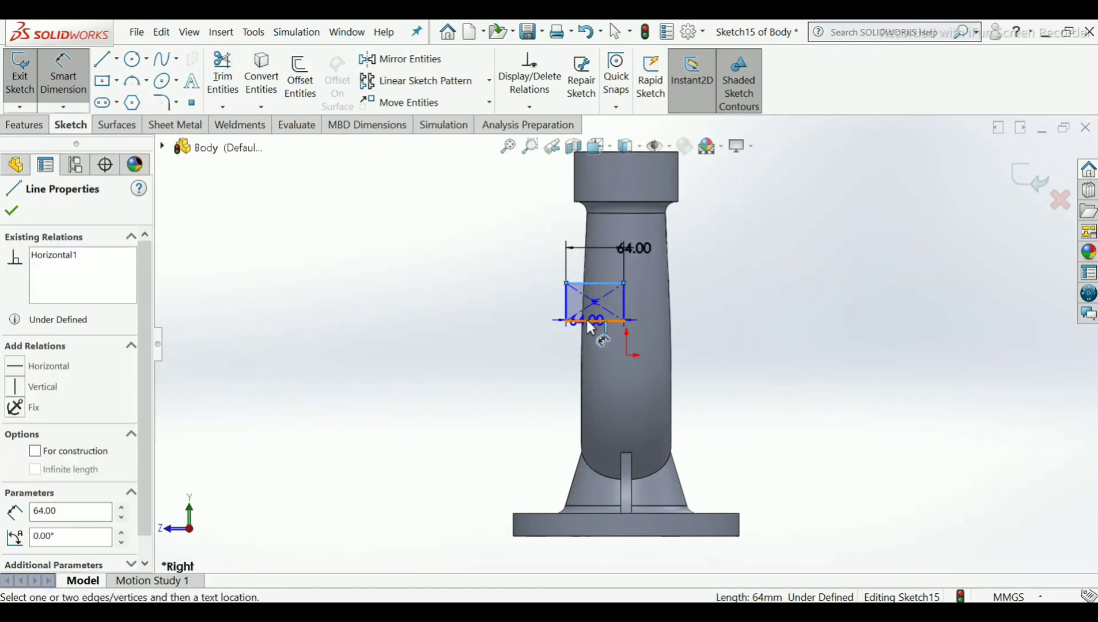
pyautogui.click(587, 321)
pyautogui.click(500, 315)
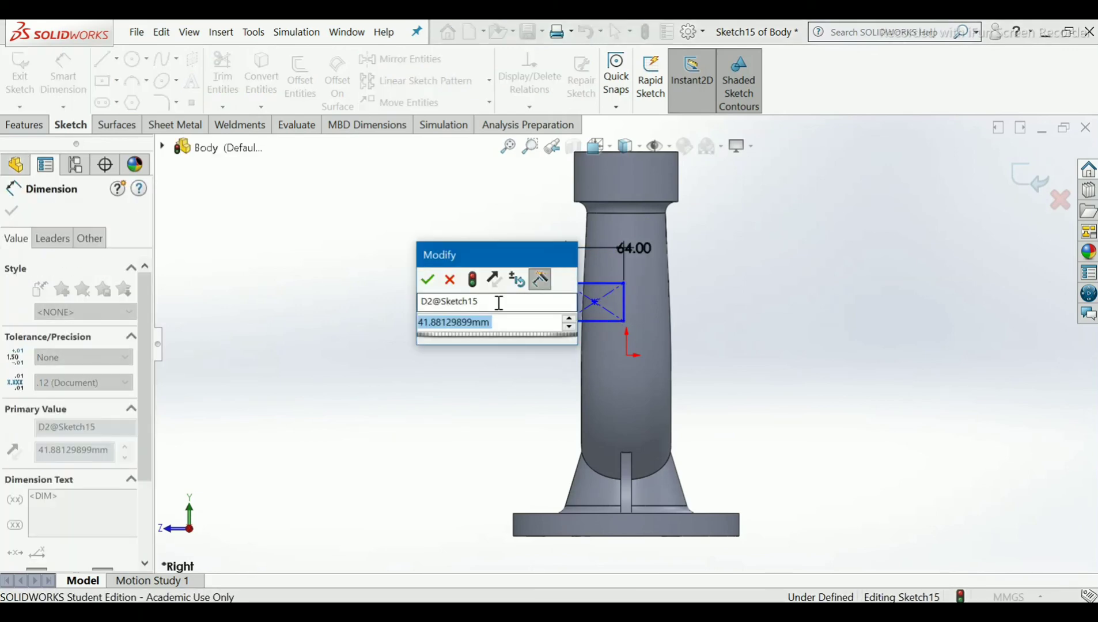
pyautogui.write('20')
pyautogui.press('Return')
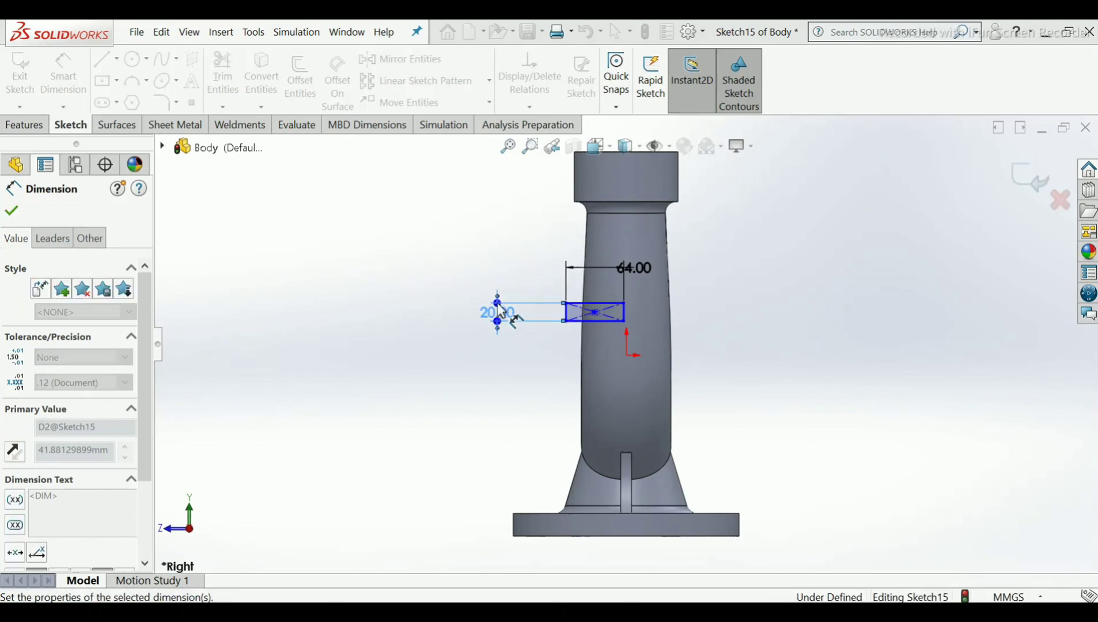
pyautogui.click(11, 213)
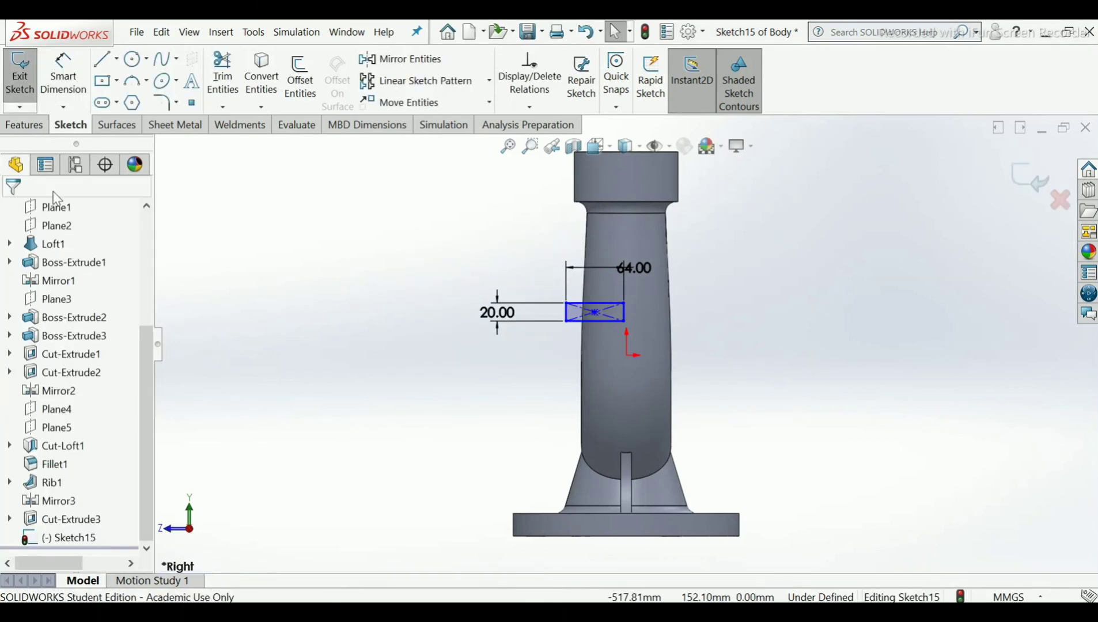
# Sketch a vertical centerline about 136 mm long, running upward from the origin.
pyautogui.click(117, 59)
pyautogui.click(139, 98)
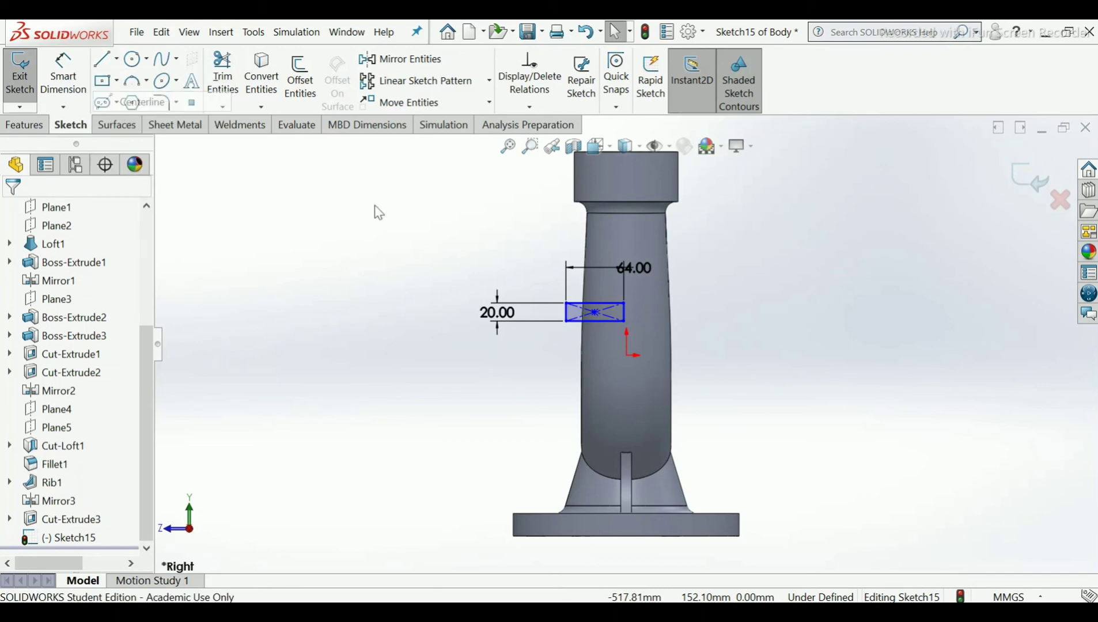
pyautogui.click(627, 355)
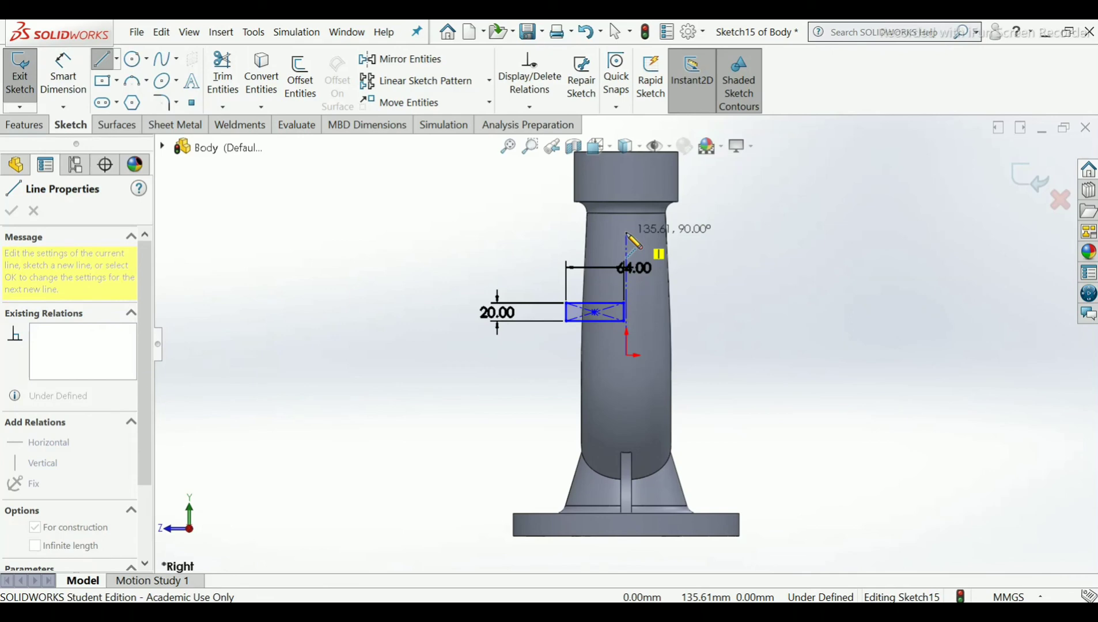
pyautogui.click(627, 233)
pyautogui.rightClick(627, 233)
pyautogui.click(699, 246)
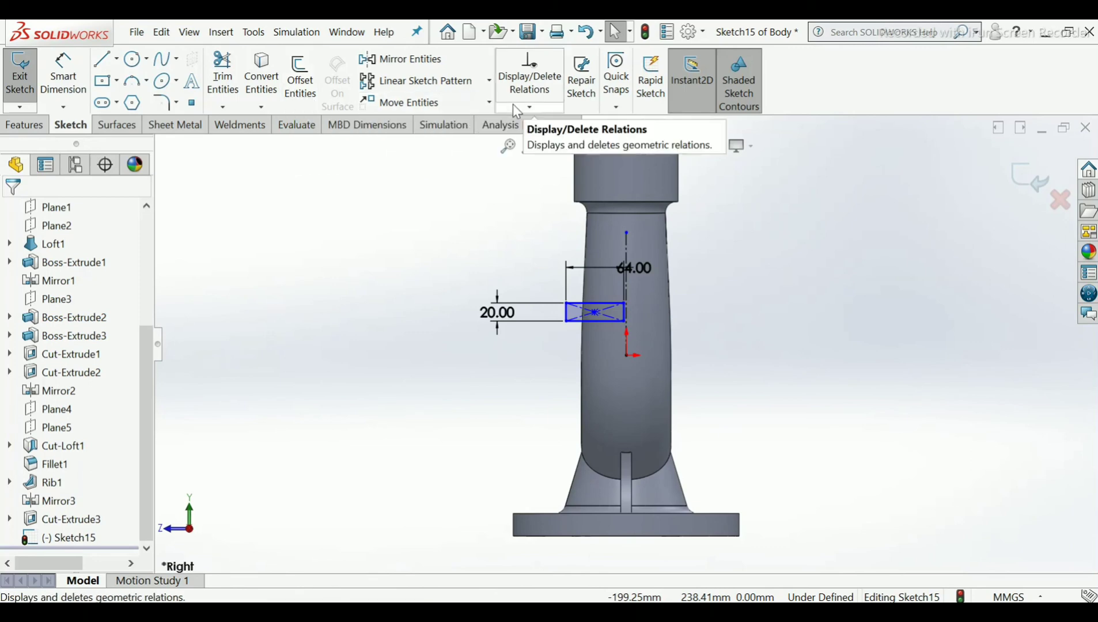
# Add a Symmetric relation between the rectangle's two lower corner points about the vertical centerline.
pyautogui.scroll(-5, 605, 317)
pyautogui.scroll(2, 604, 317)
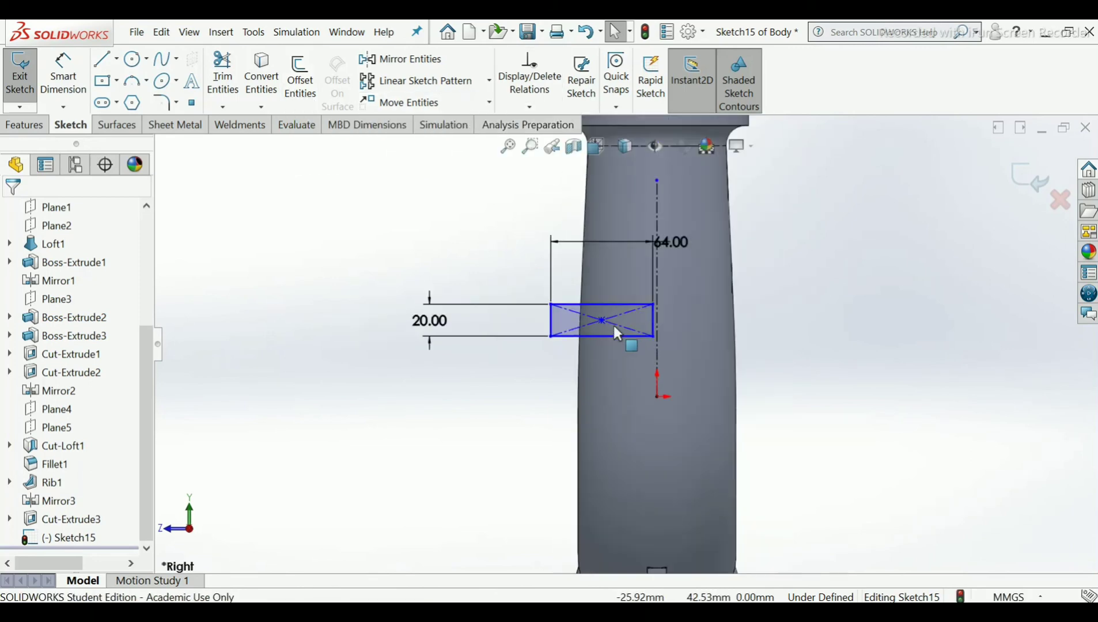
pyautogui.scroll(-2, 615, 323)
pyautogui.click(592, 337)
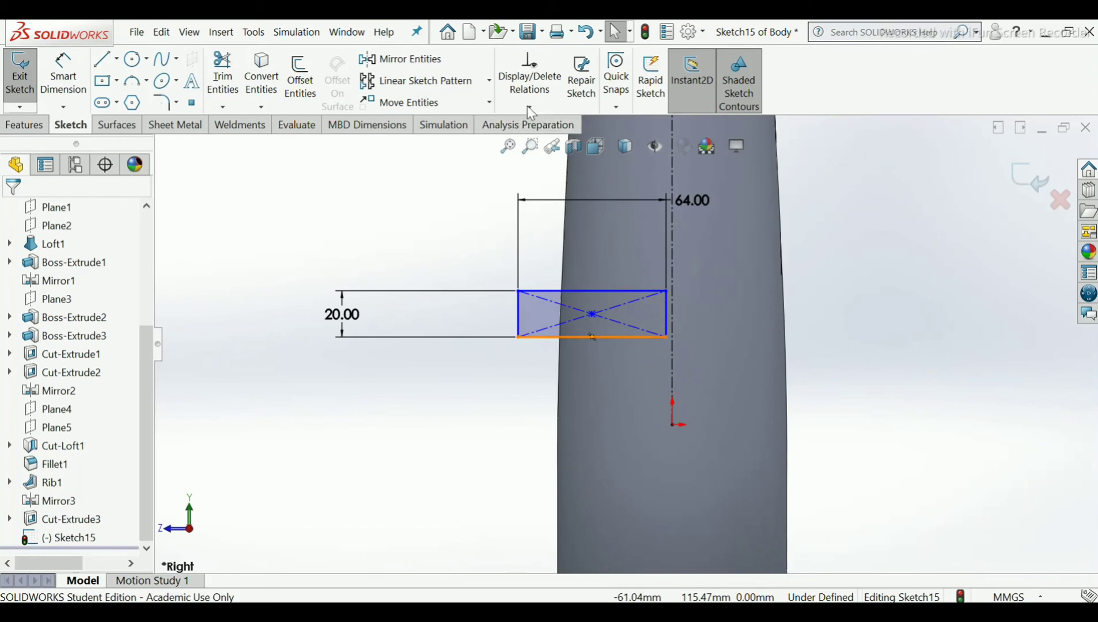
pyautogui.click(527, 106)
pyautogui.click(535, 151)
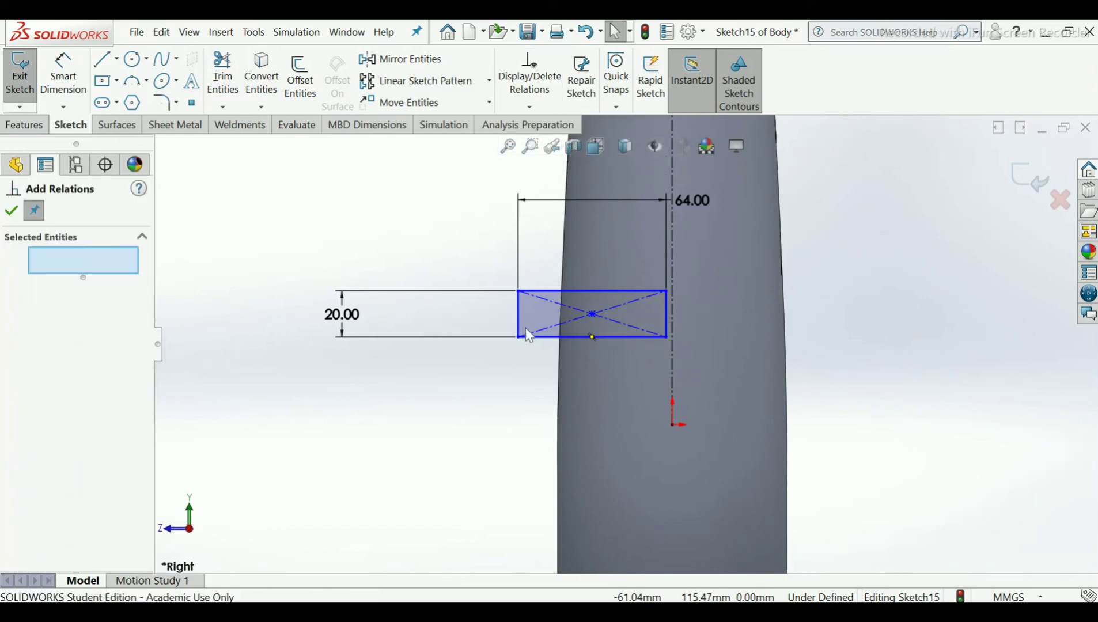
pyautogui.click(518, 337)
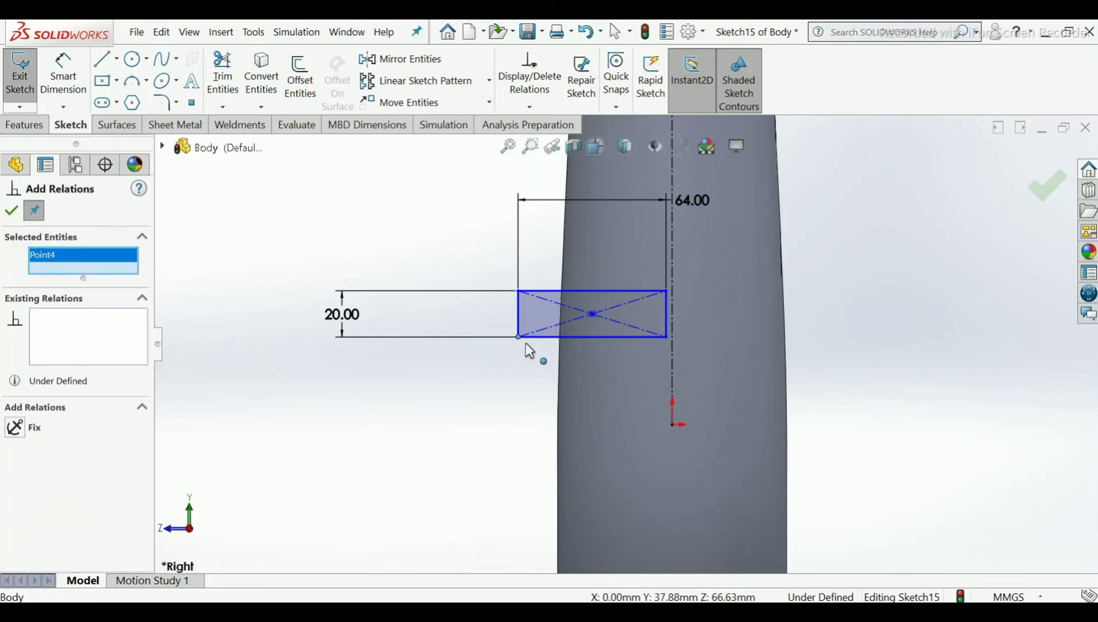
pyautogui.click(666, 338)
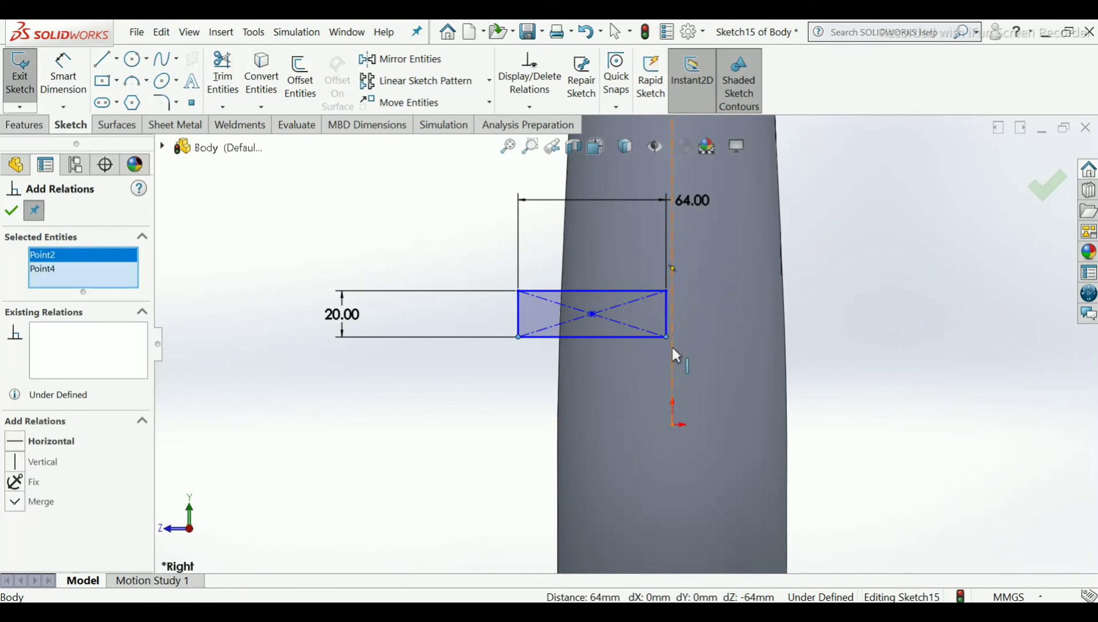
pyautogui.click(672, 349)
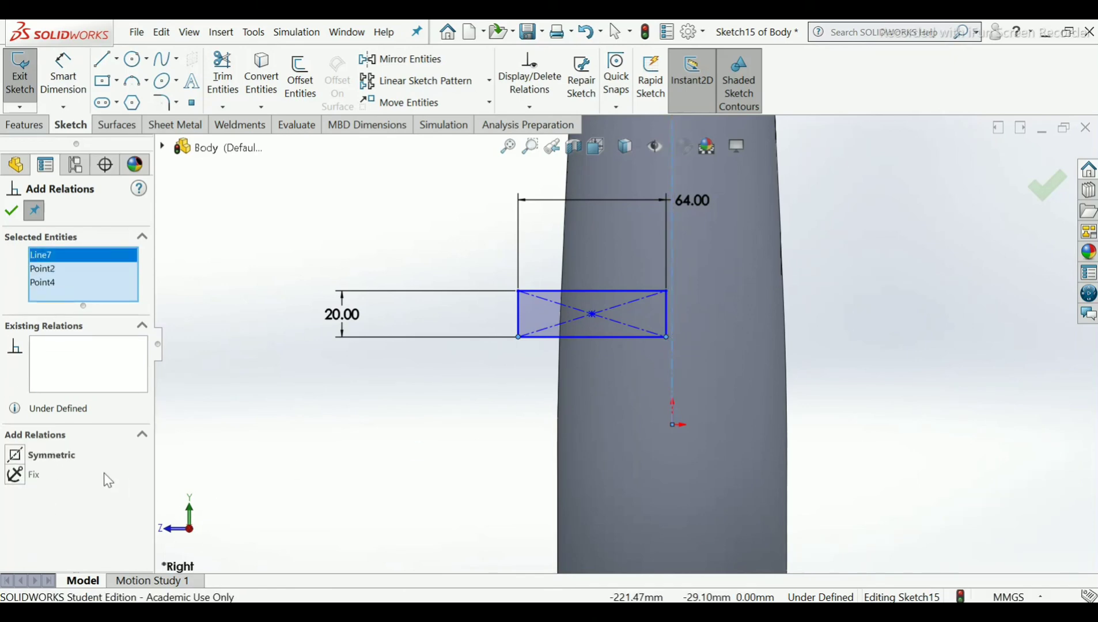
pyautogui.click(16, 455)
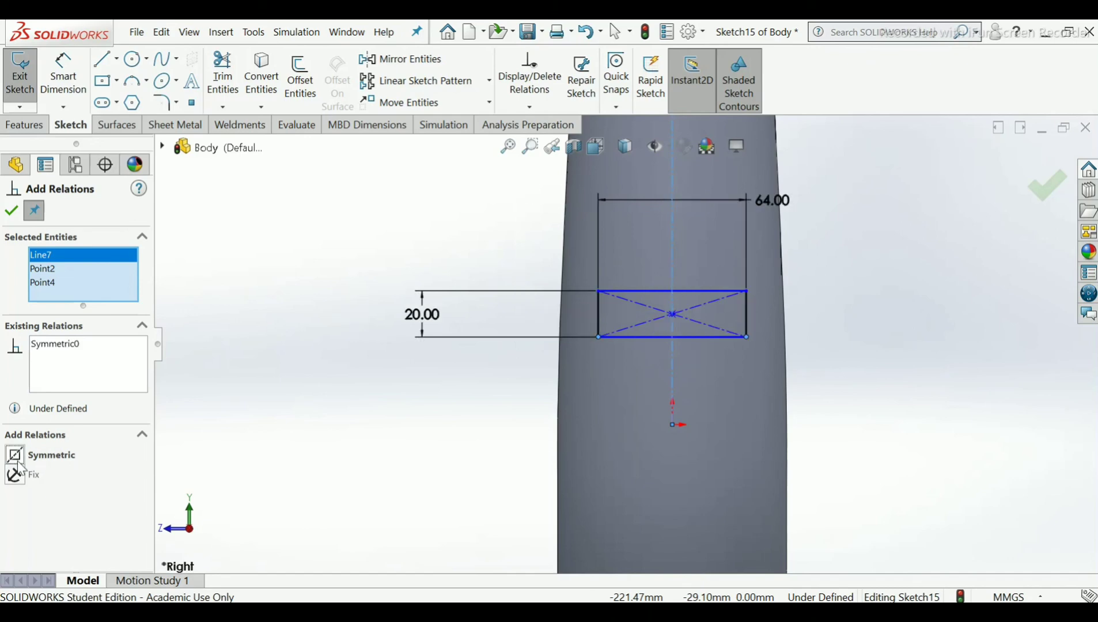
pyautogui.click(10, 217)
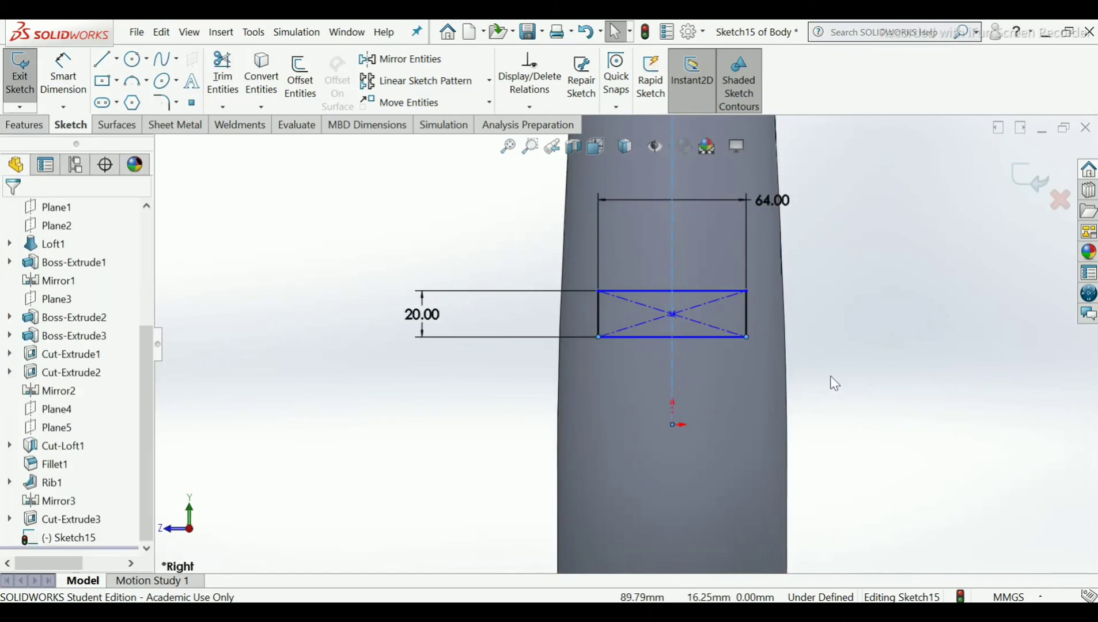
# Dimension the rectangle's centre point 200 mm above the base flange's bottom edge and exit the sketch.
pyautogui.press('f')
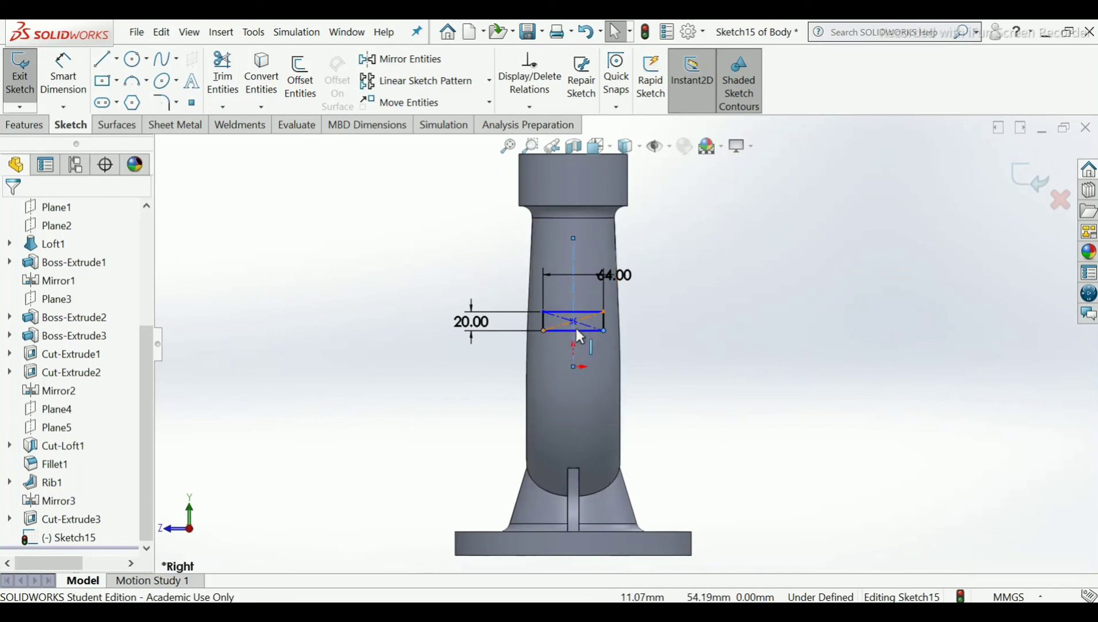
pyautogui.scroll(1, 575, 325)
pyautogui.scroll(-1, 574, 323)
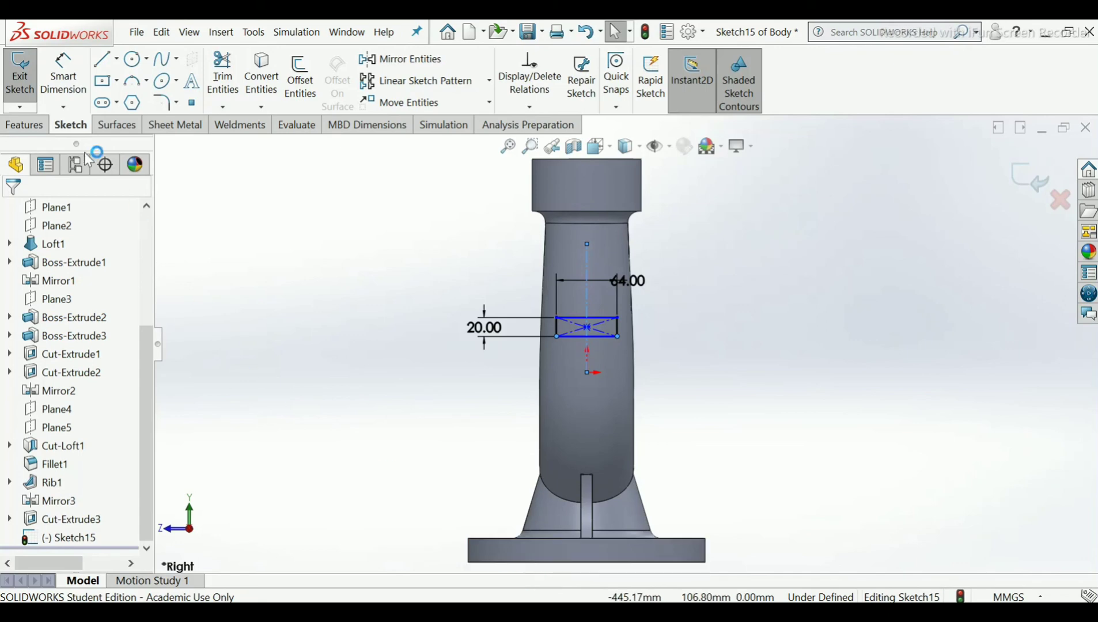
pyautogui.click(74, 95)
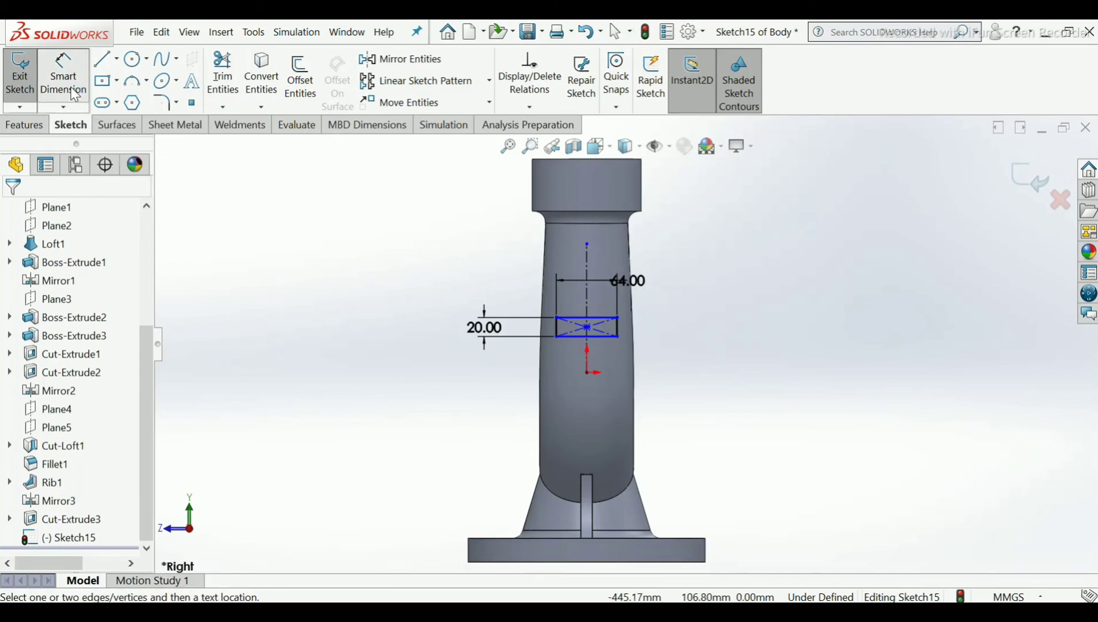
pyautogui.click(588, 330)
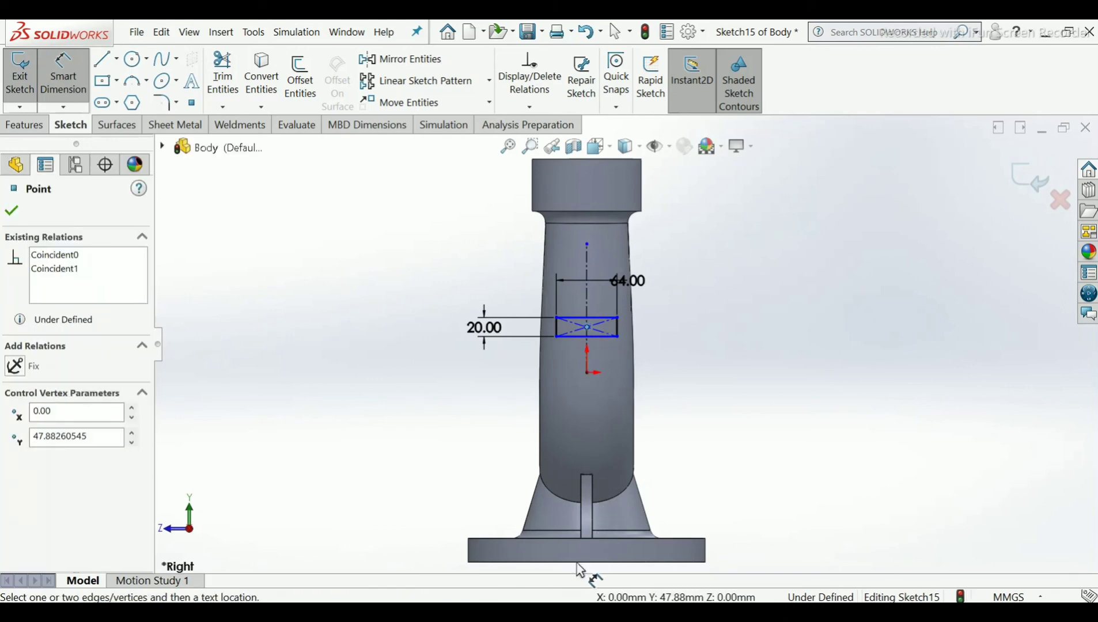
pyautogui.click(513, 562)
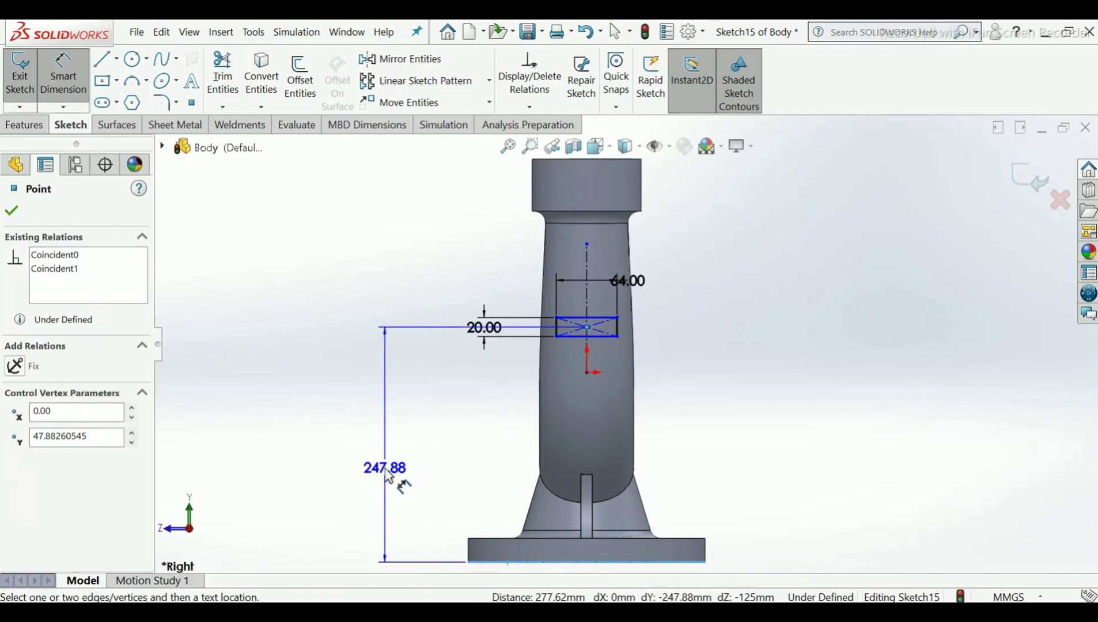
pyautogui.click(386, 471)
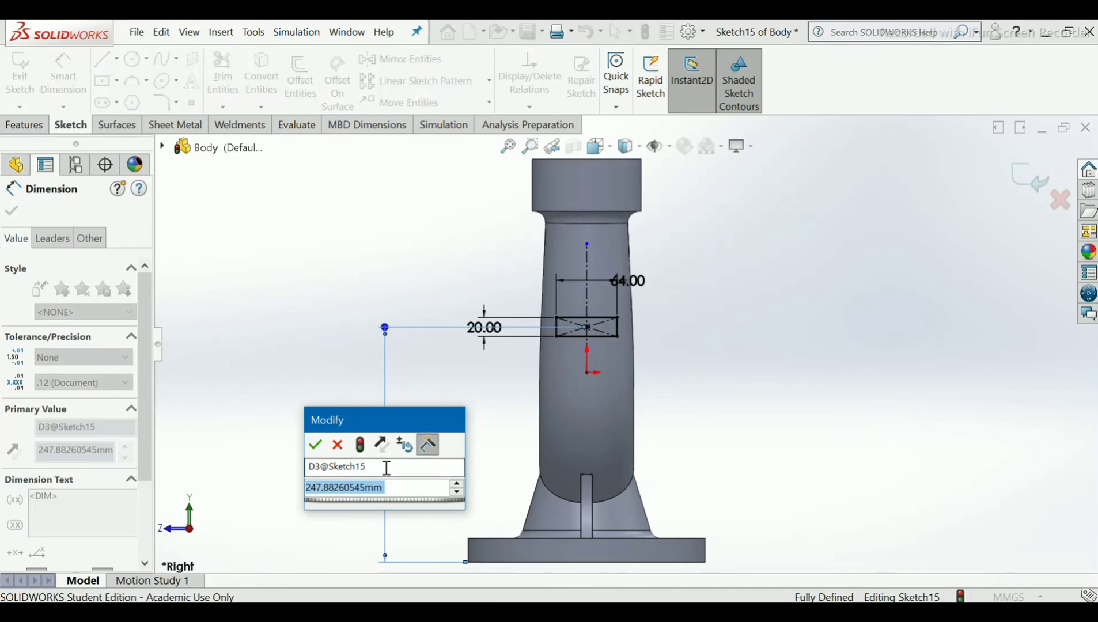
pyautogui.write('2')
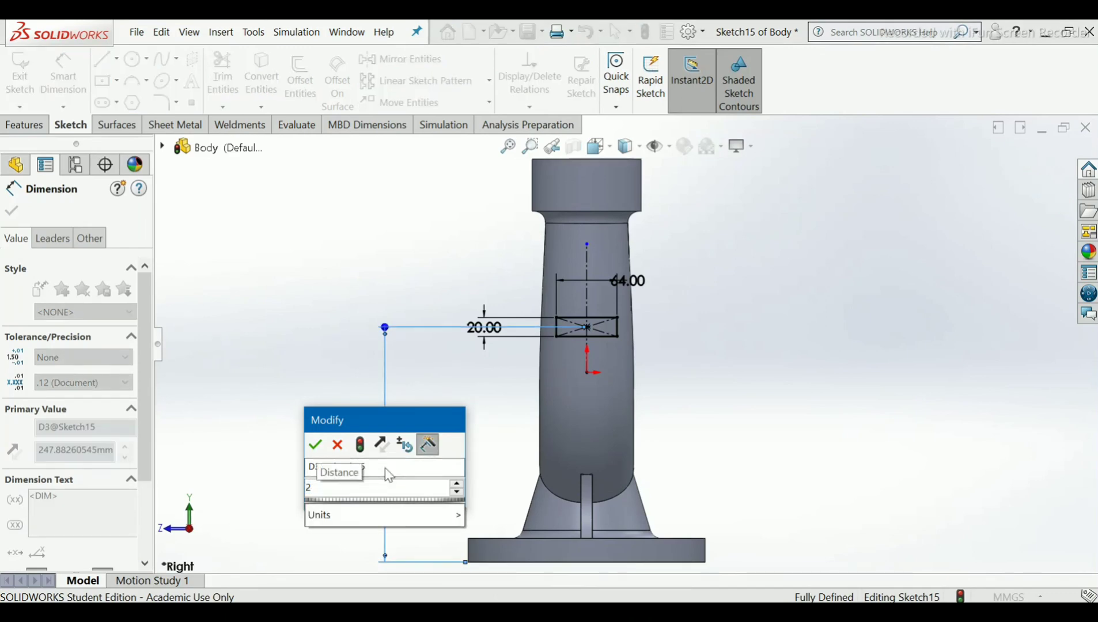
pyautogui.write('00')
pyautogui.press('Return')
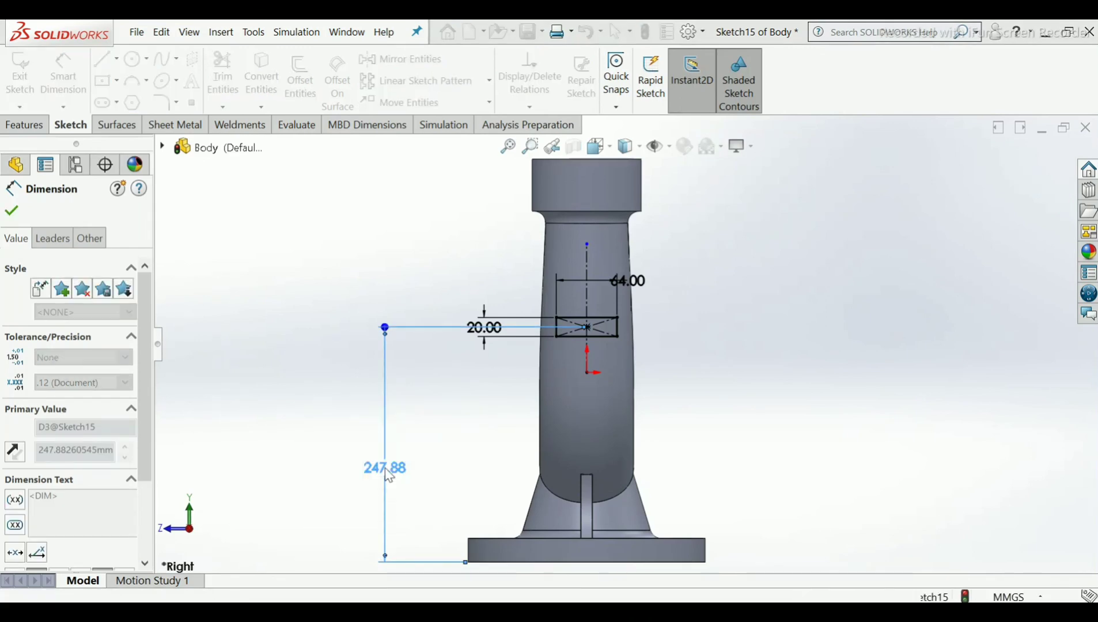
pyautogui.click(10, 211)
pyautogui.press('Escape')
pyautogui.moveTo(679, 417); pyautogui.dragTo(670, 438, button='middle')
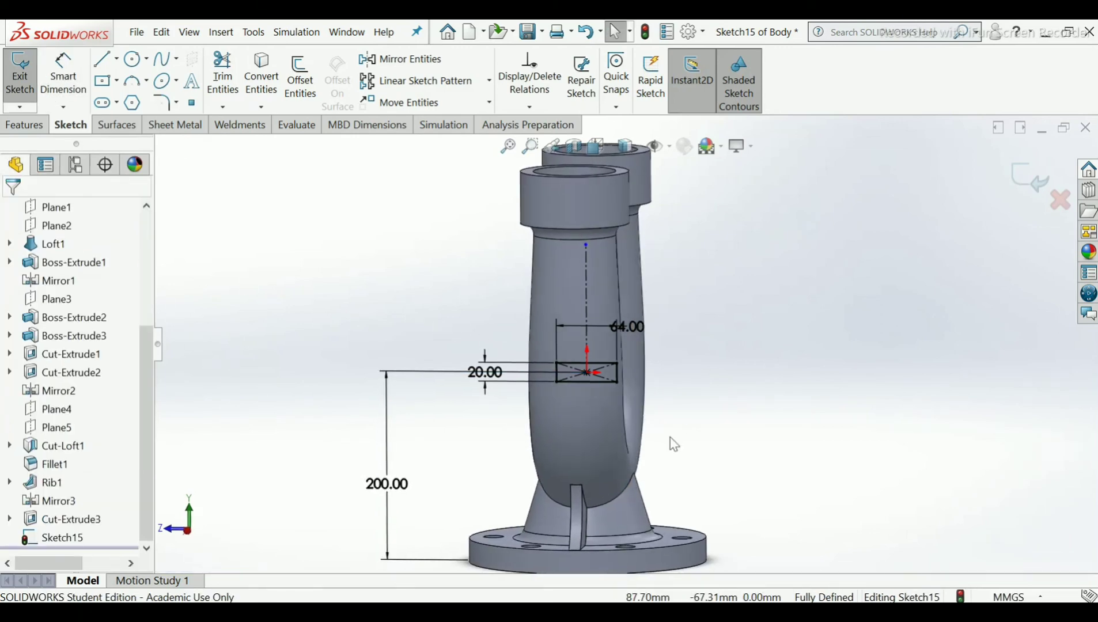
pyautogui.scroll(3, 670, 426)
pyautogui.moveTo(637, 392); pyautogui.dragTo(602, 373, button='middle')
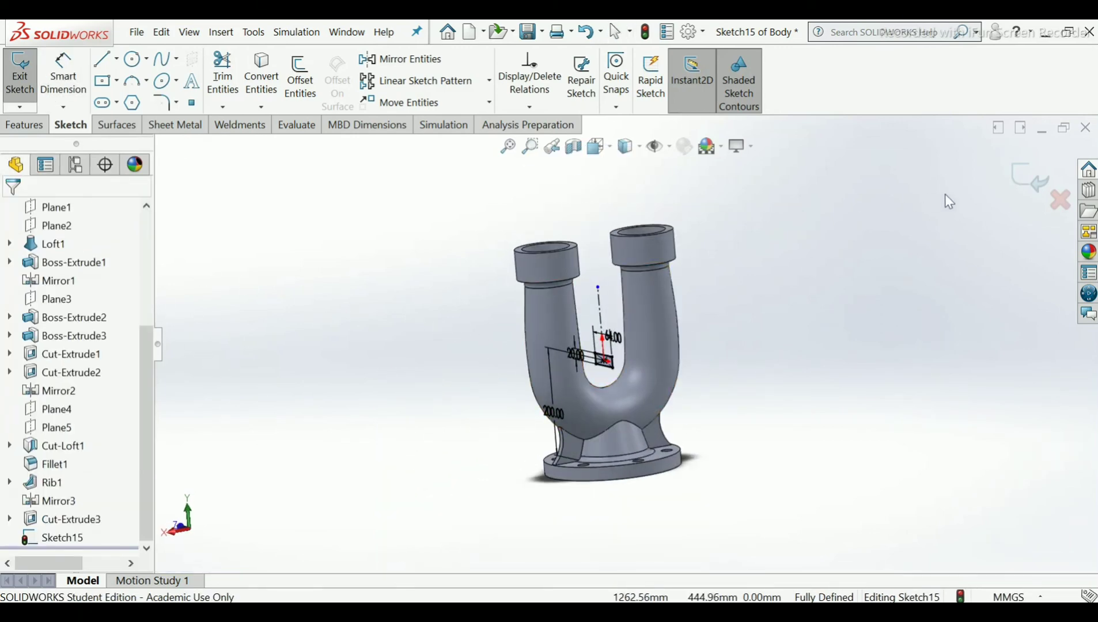
pyautogui.click(1030, 187)
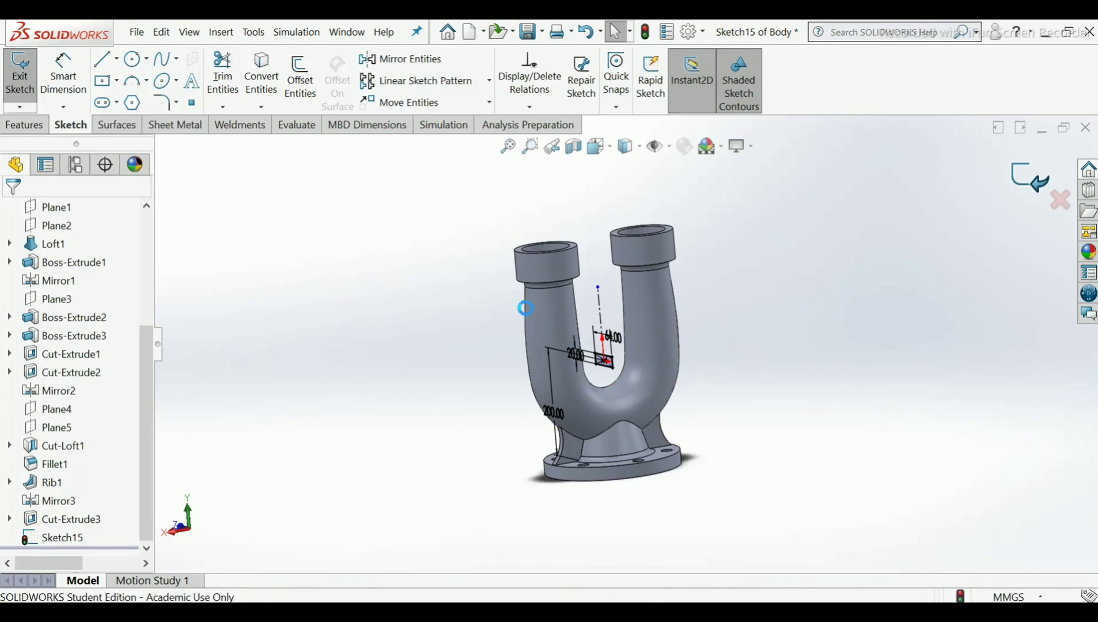
# Start an Extruded Boss/Base from the rectangle sketch with Direction 1 set to Up To Next.
pyautogui.scroll(-4, 612, 340)
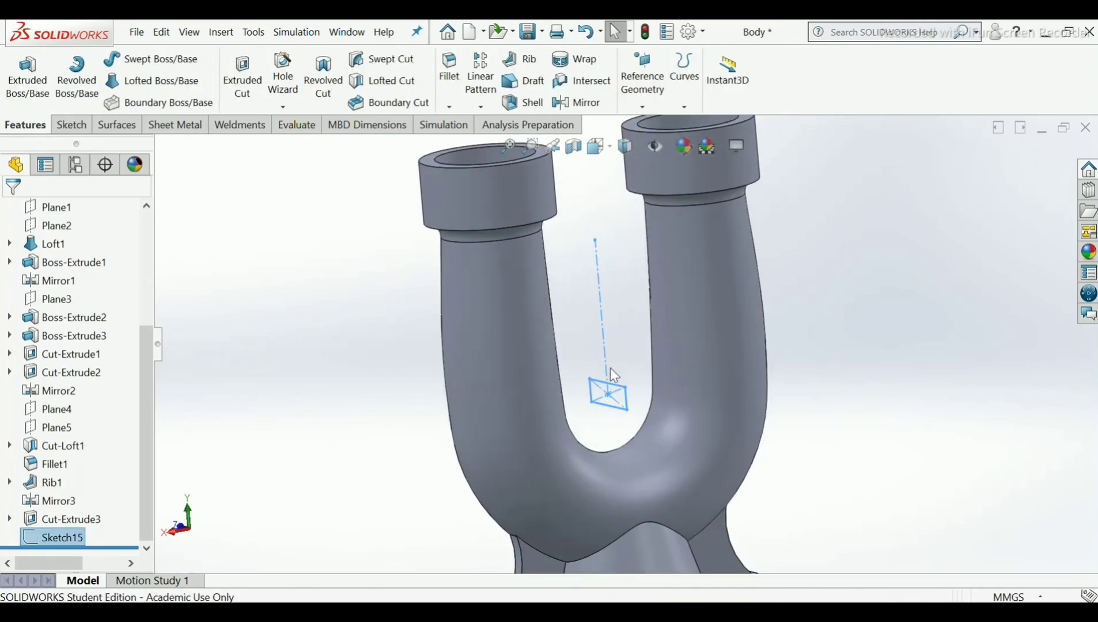
pyautogui.click(28, 80)
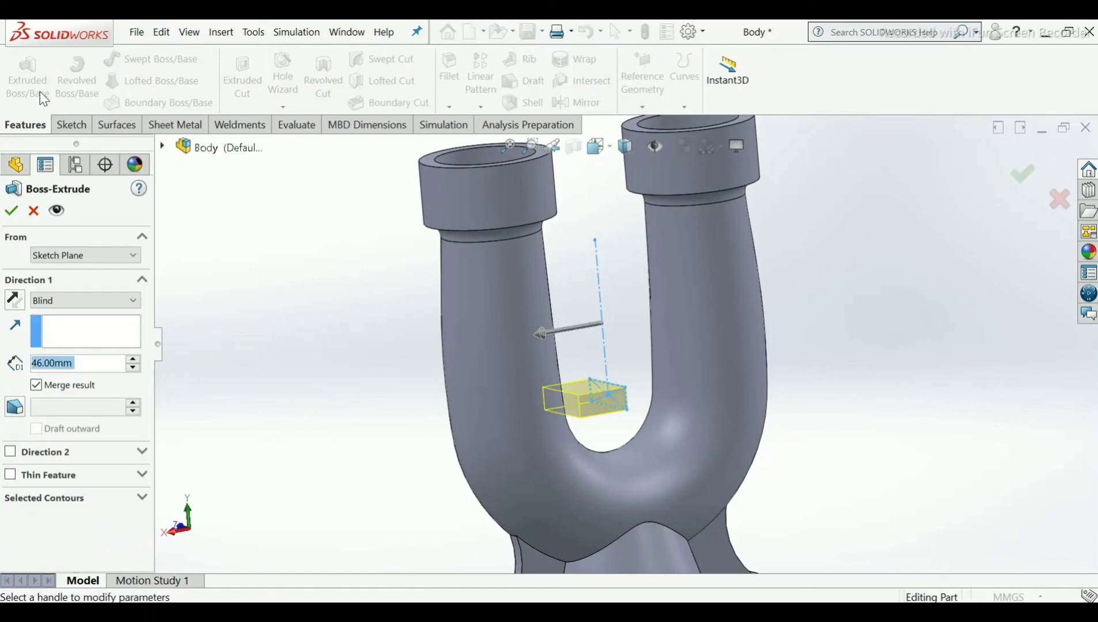
pyautogui.click(71, 301)
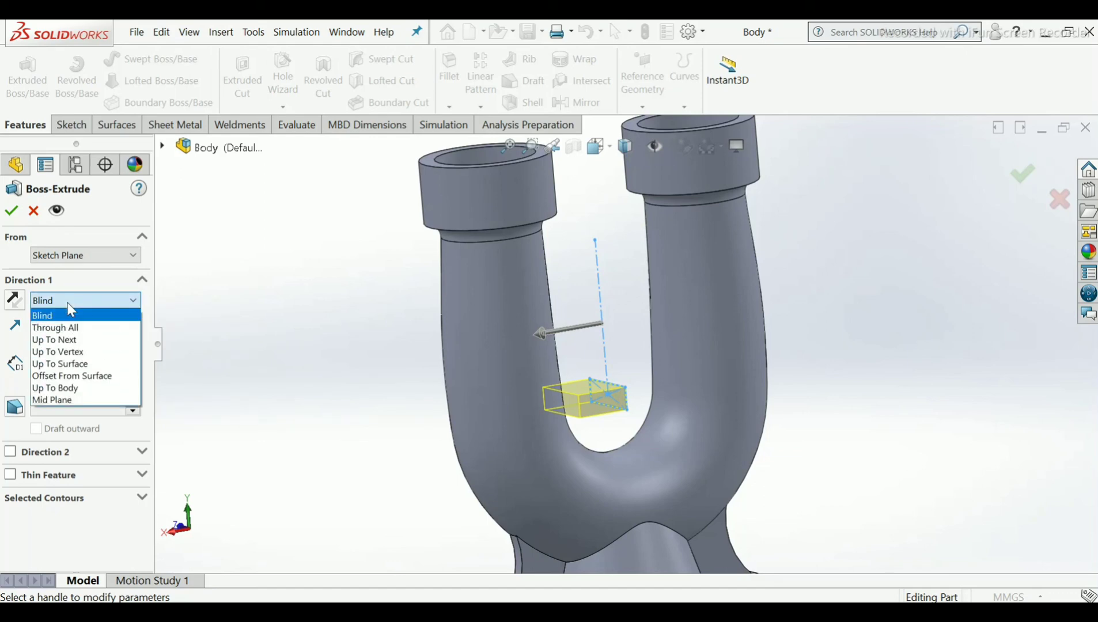
pyautogui.click(81, 401)
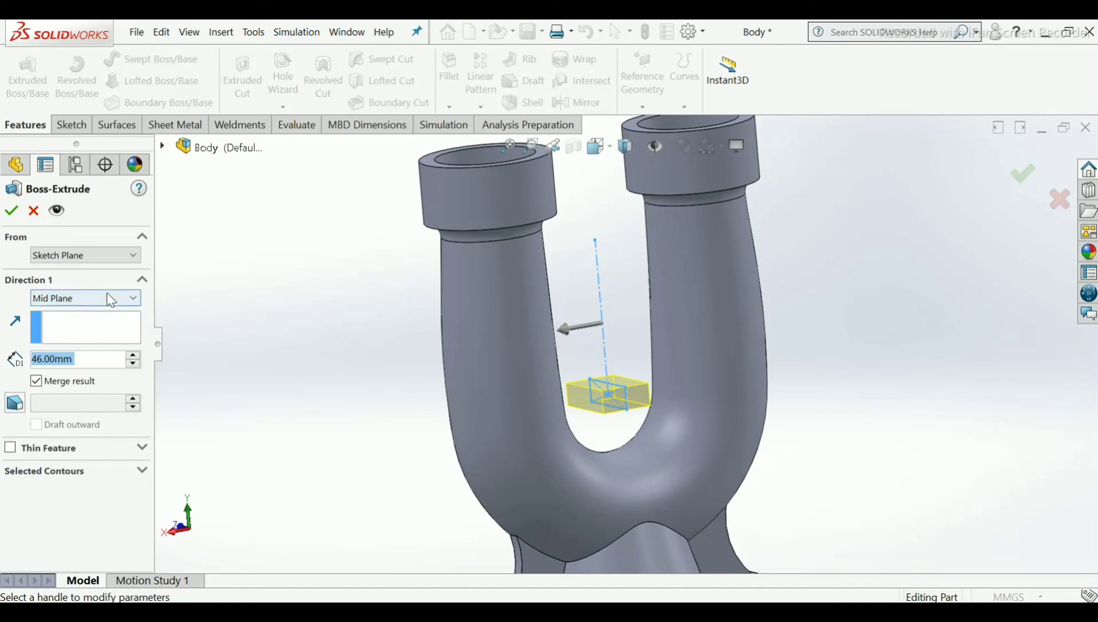
pyautogui.click(115, 307)
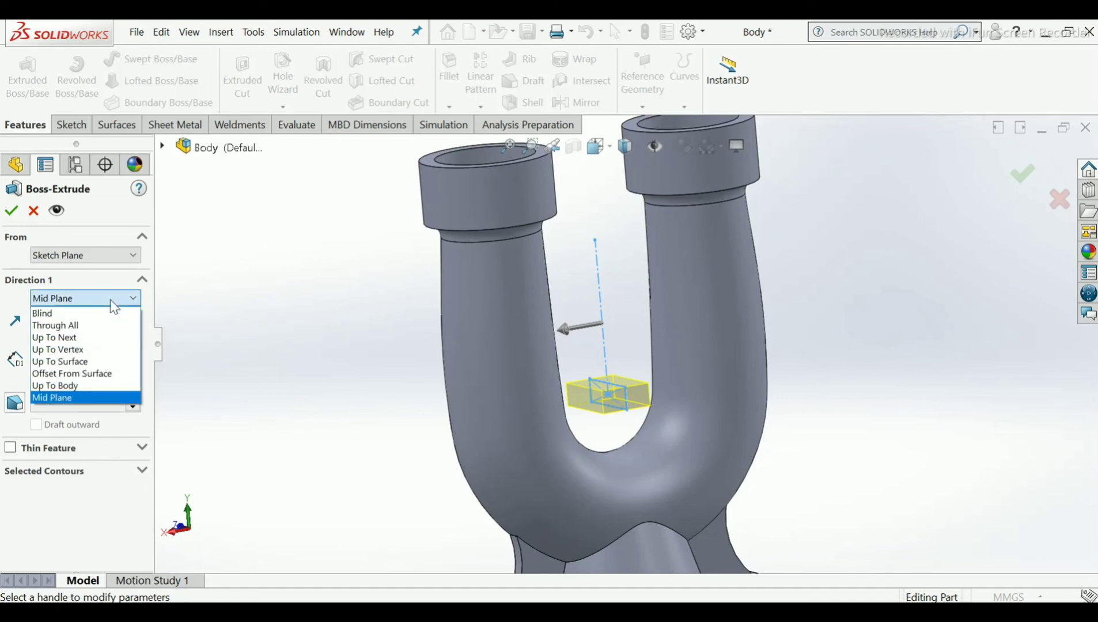
pyautogui.click(80, 340)
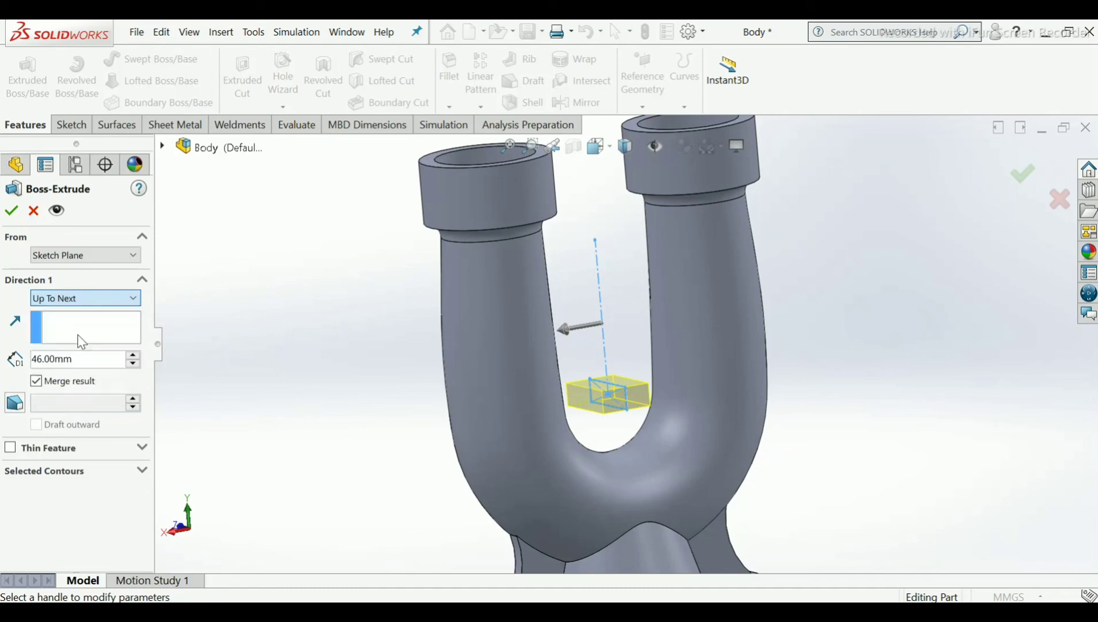
pyautogui.moveTo(378, 431); pyautogui.dragTo(311, 439, button='middle')
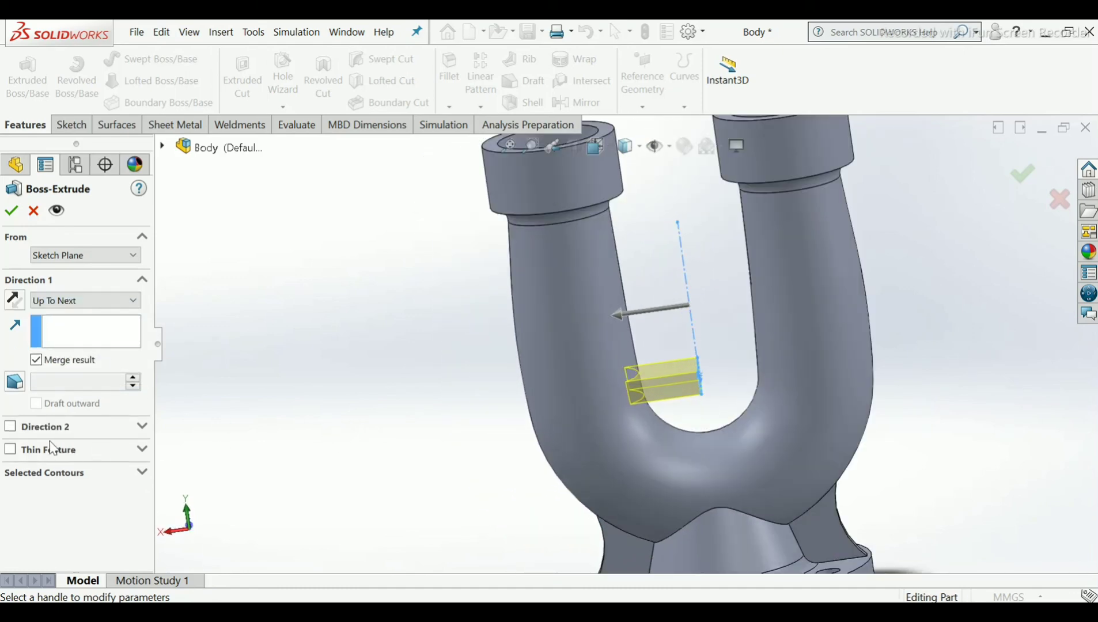
# Enable Direction 2 with Up To Next and complete the bar's extrusion between the two outlet legs.
pyautogui.click(11, 426)
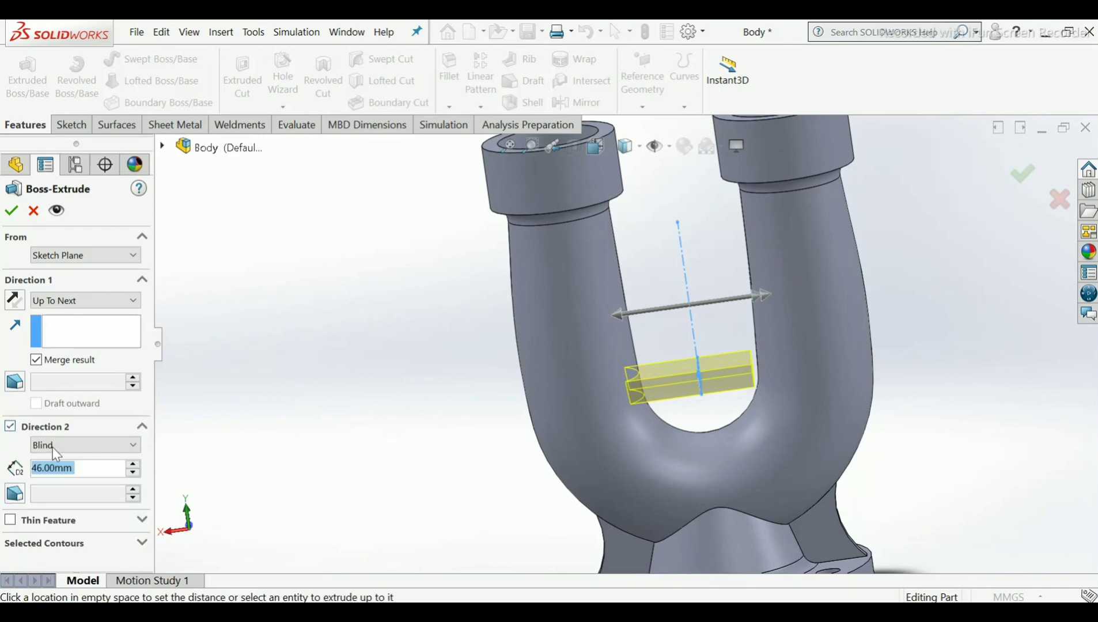
pyautogui.click(80, 451)
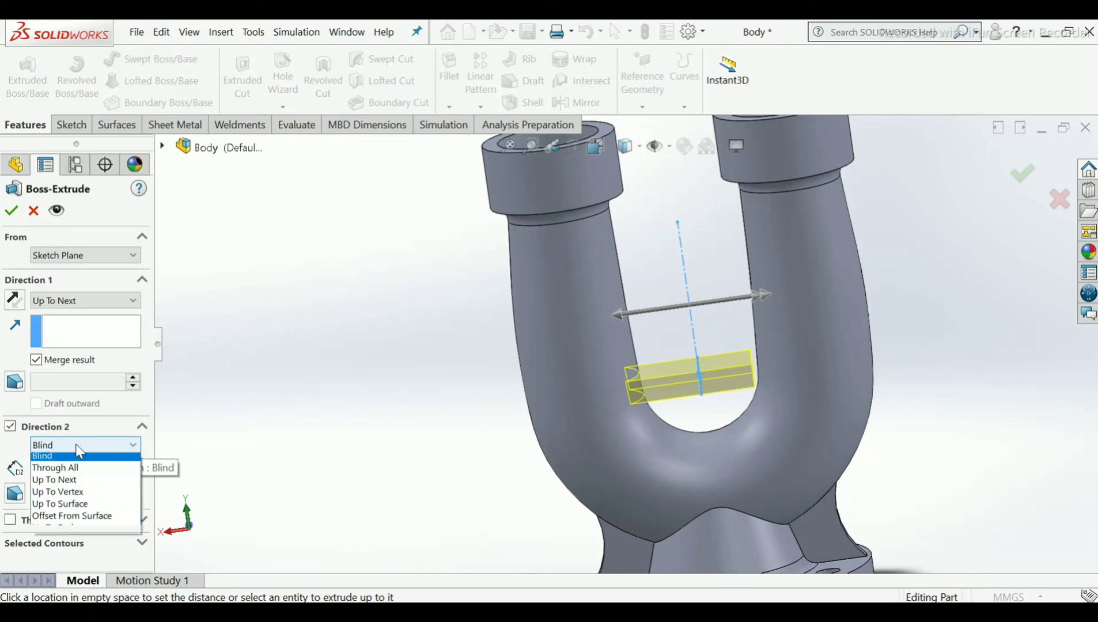
pyautogui.click(75, 481)
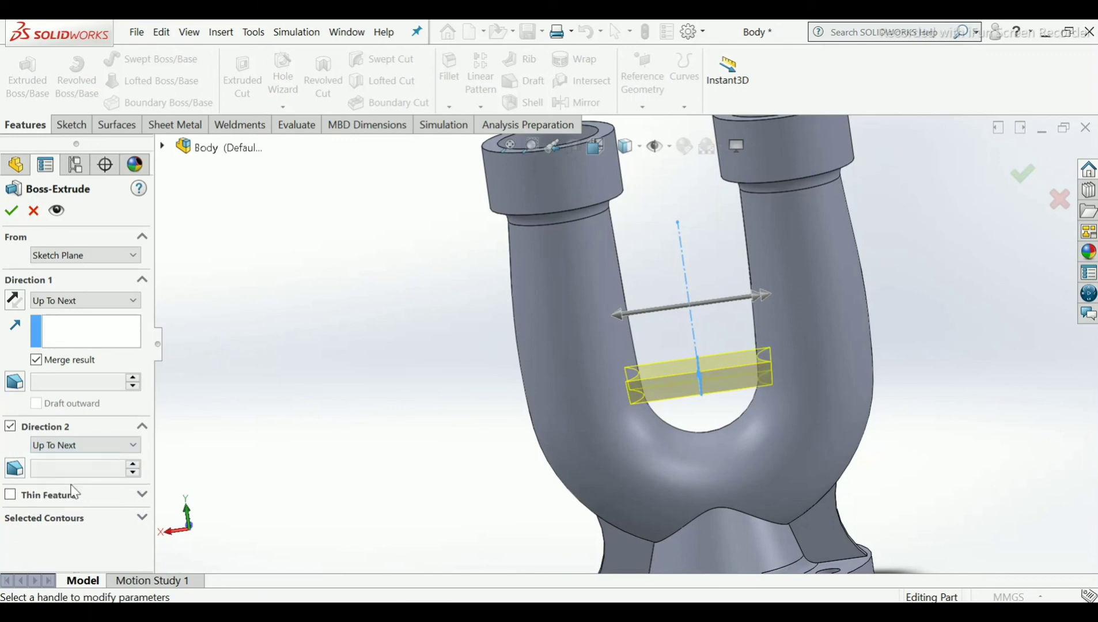
pyautogui.scroll(3, 738, 428)
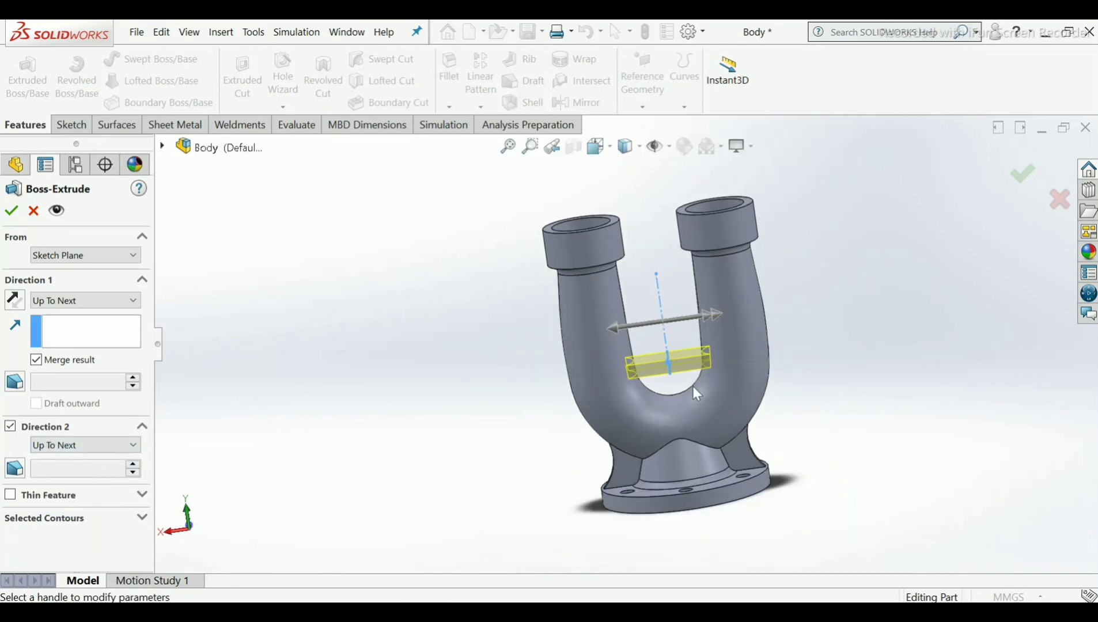
pyautogui.scroll(-5, 680, 368)
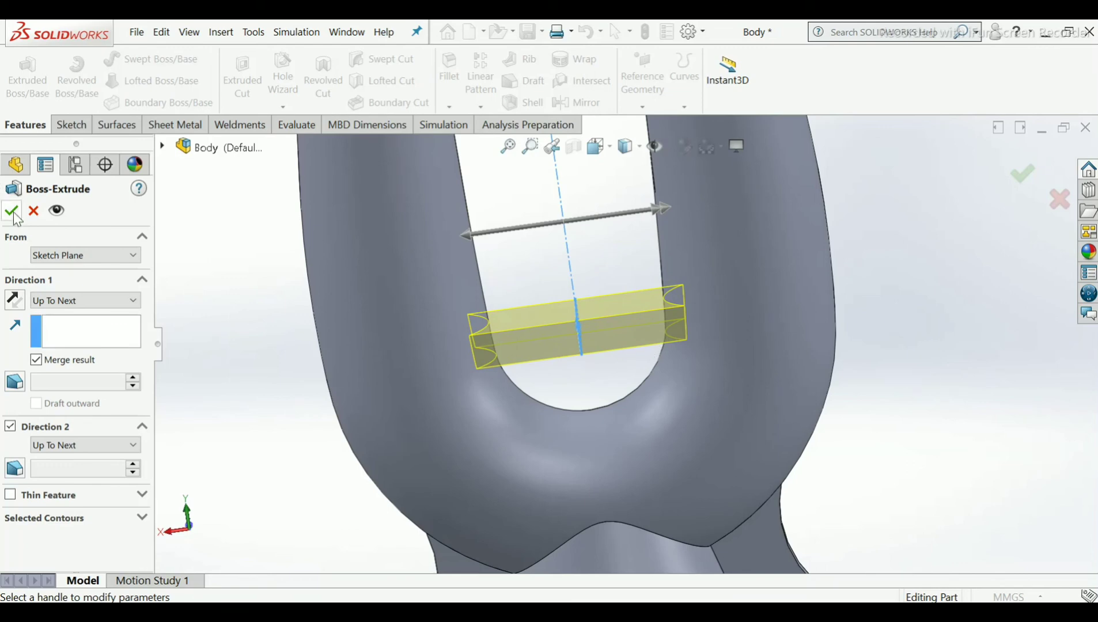
pyautogui.click(11, 211)
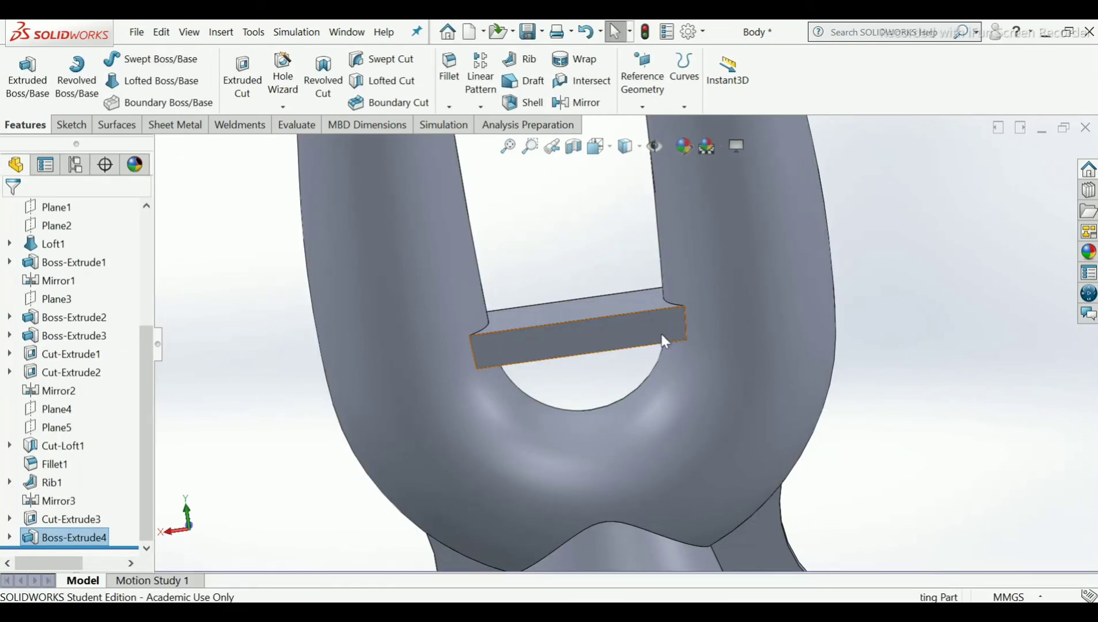
# Start a new sketch on the top face of the bar between the outlets and orient the view normal to it.
pyautogui.scroll(5, 662, 335)
pyautogui.scroll(-3, 602, 305)
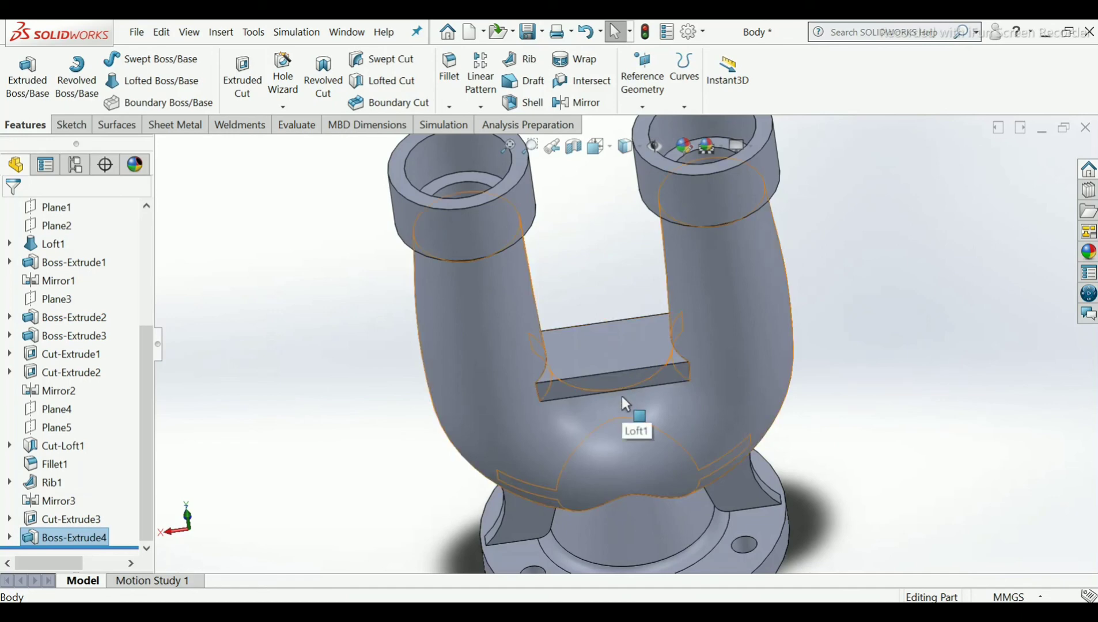
pyautogui.click(613, 348)
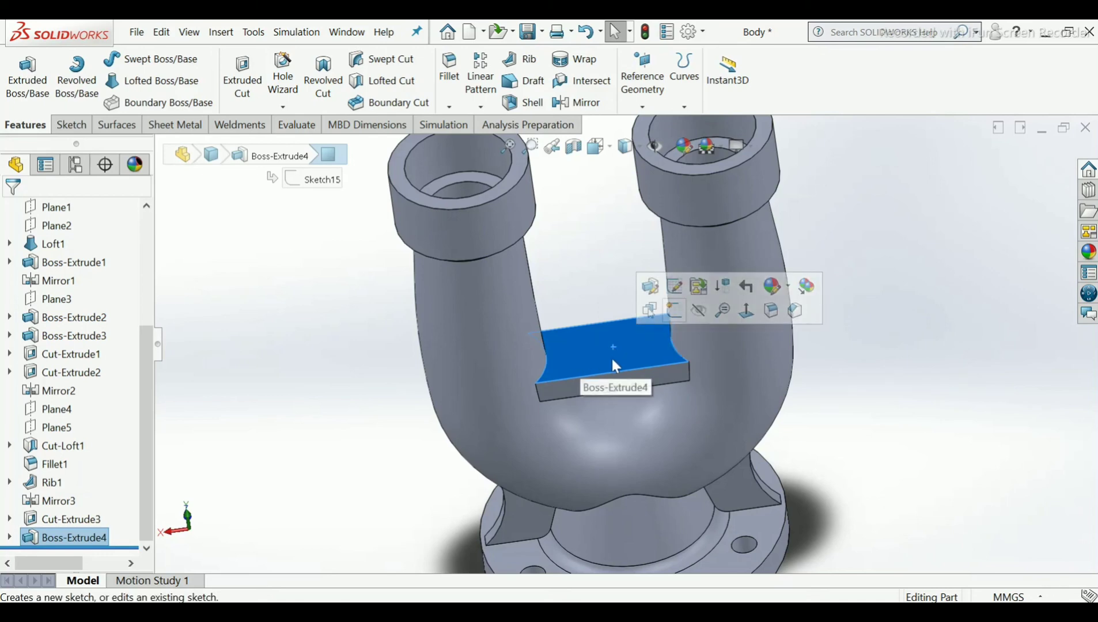
pyautogui.click(674, 314)
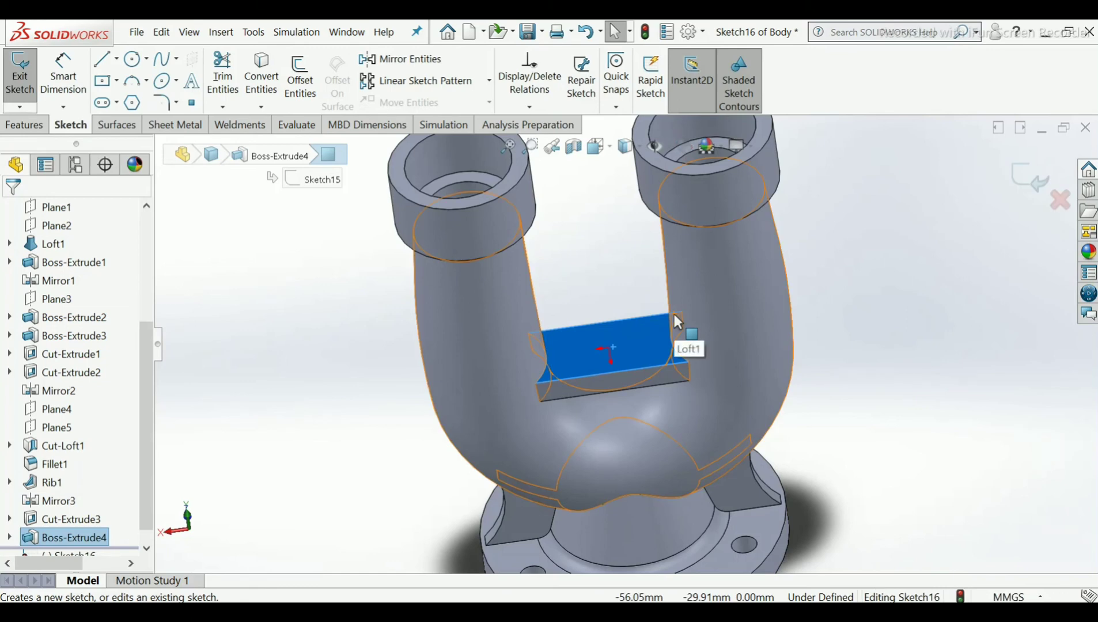
pyautogui.hotkey('ctrl', '8')
pyautogui.click(306, 242)
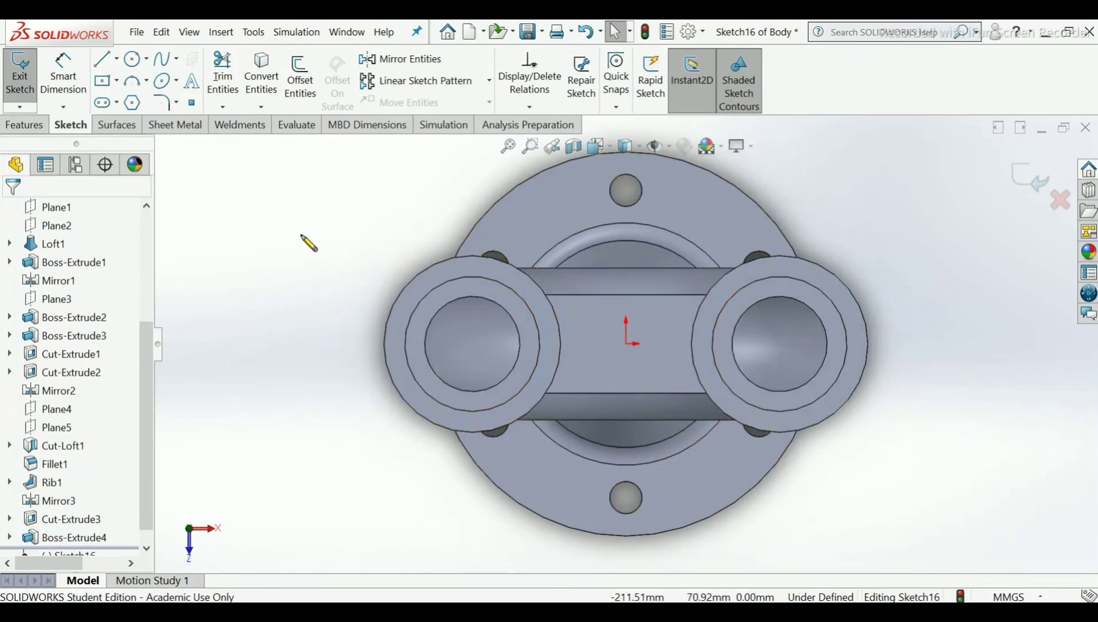
# Sketch a center rectangle about 49 mm wide and 31 mm high, centered on the origin of the crossbar face.
pyautogui.click(104, 81)
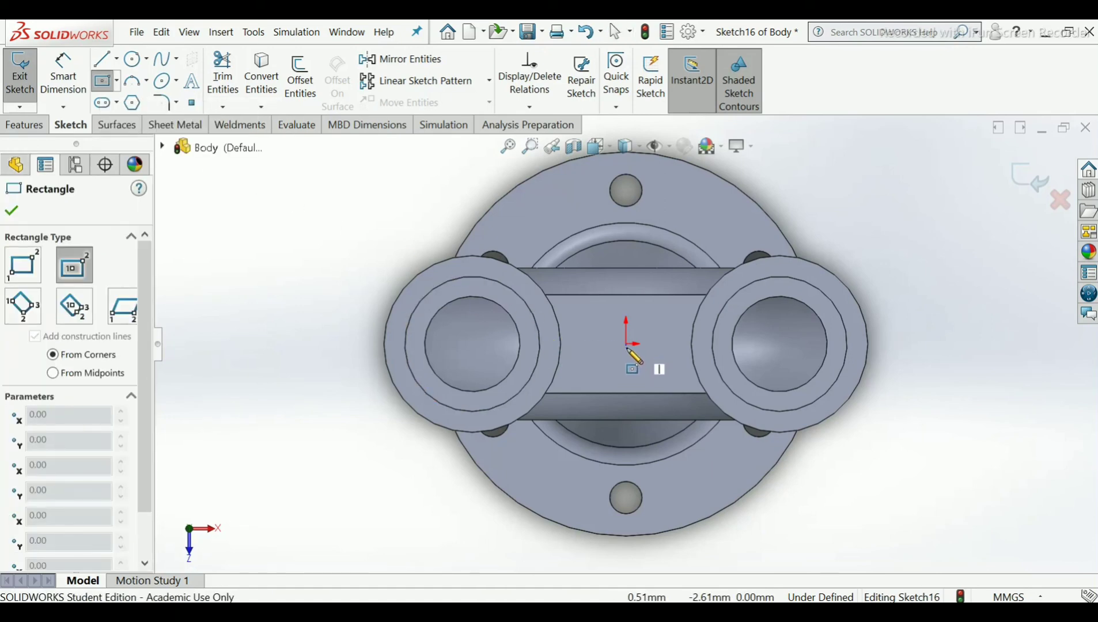
pyautogui.click(626, 344)
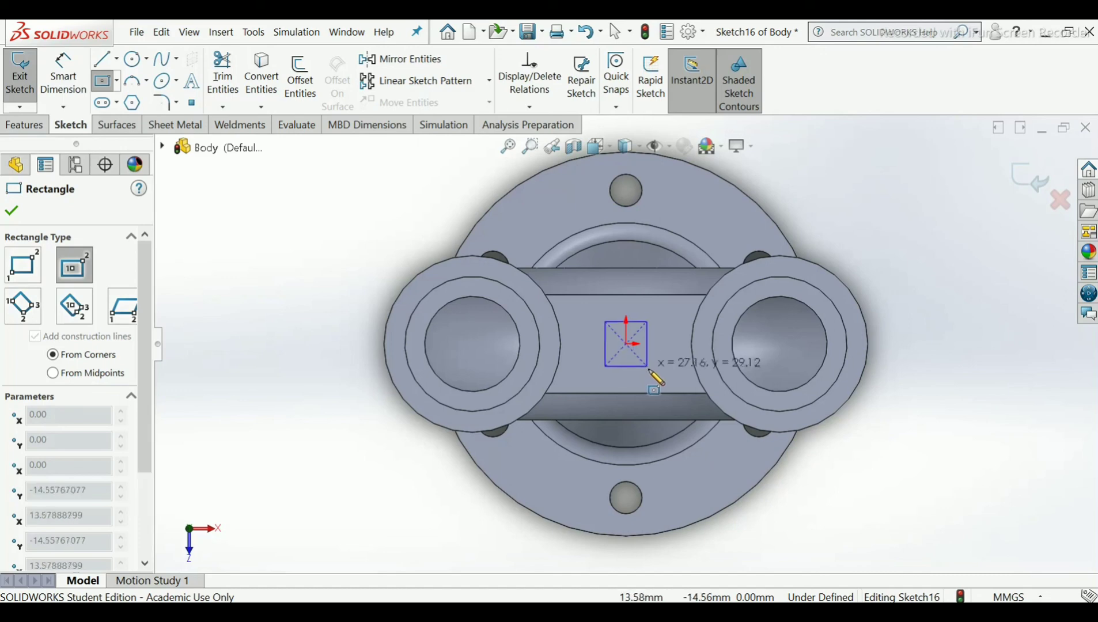
pyautogui.click(664, 367)
pyautogui.rightClick(665, 368)
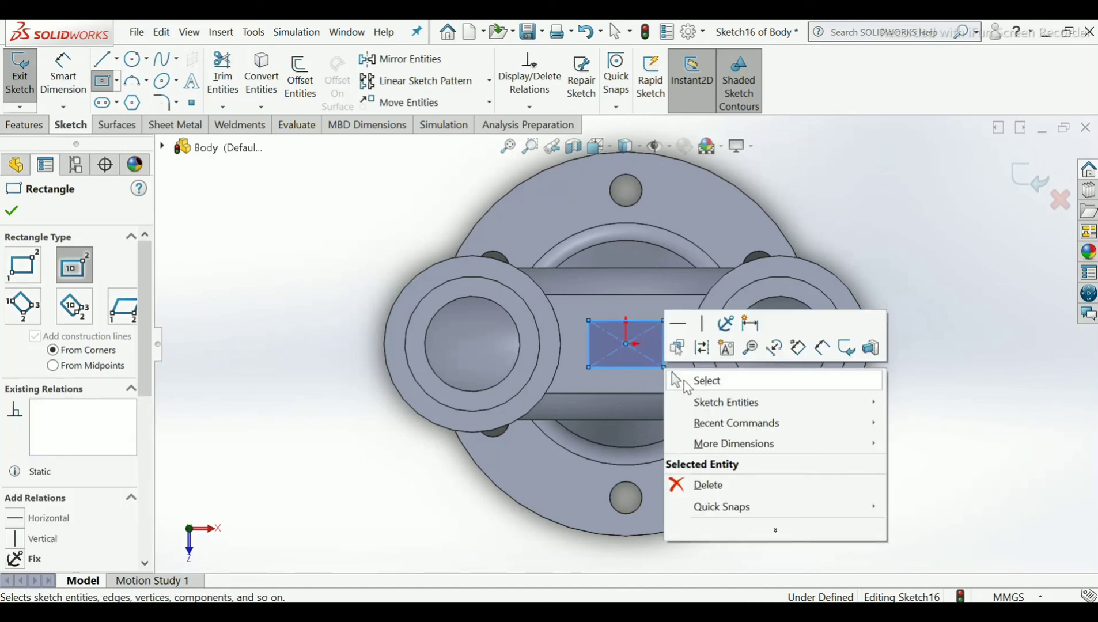
pyautogui.click(699, 380)
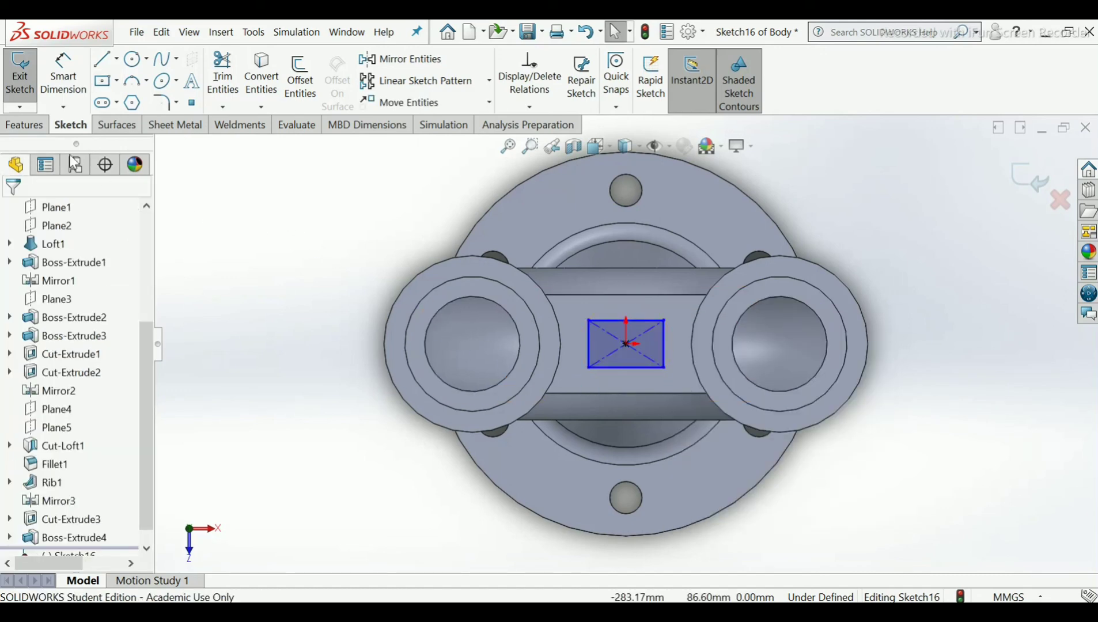
# Dimension the rectangle's height and set it to 20 mm.
pyautogui.click(65, 72)
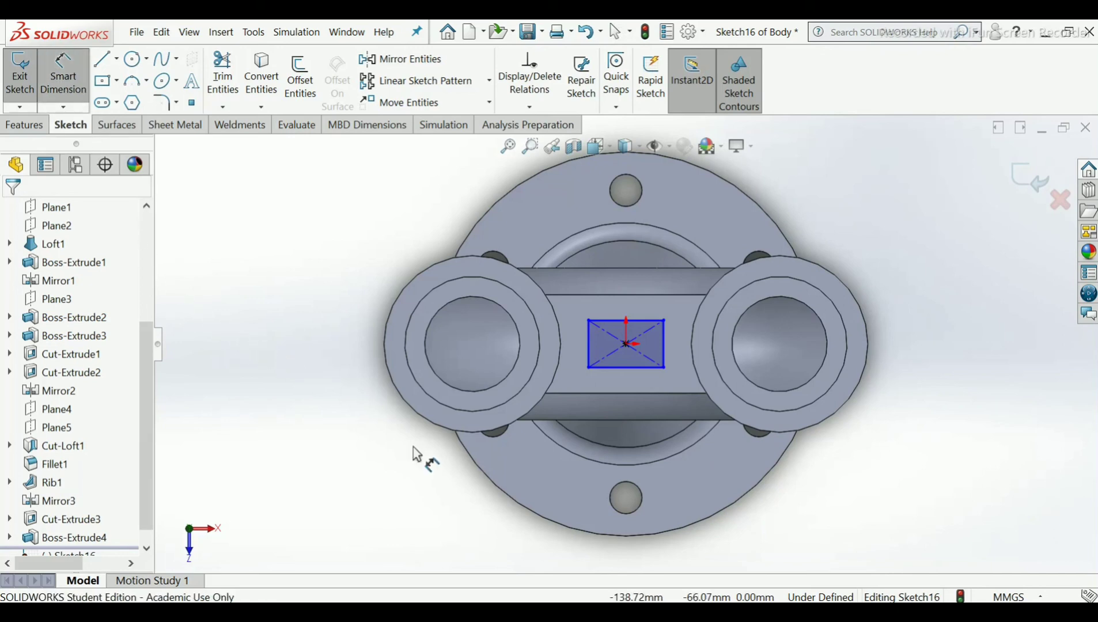
pyautogui.click(589, 353)
pyautogui.click(312, 349)
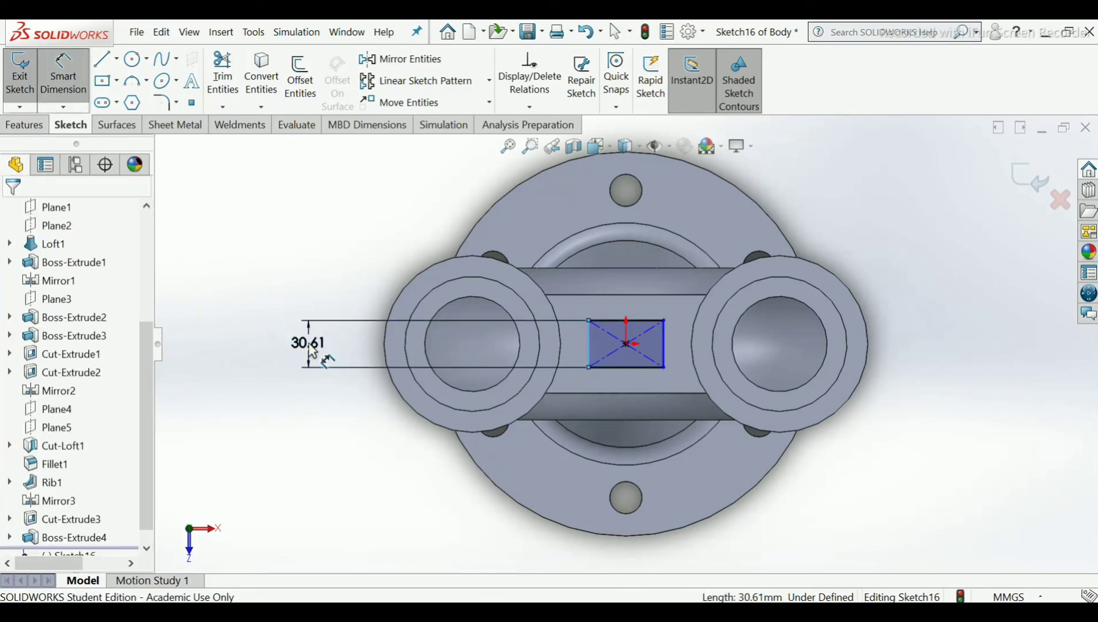
pyautogui.write('20')
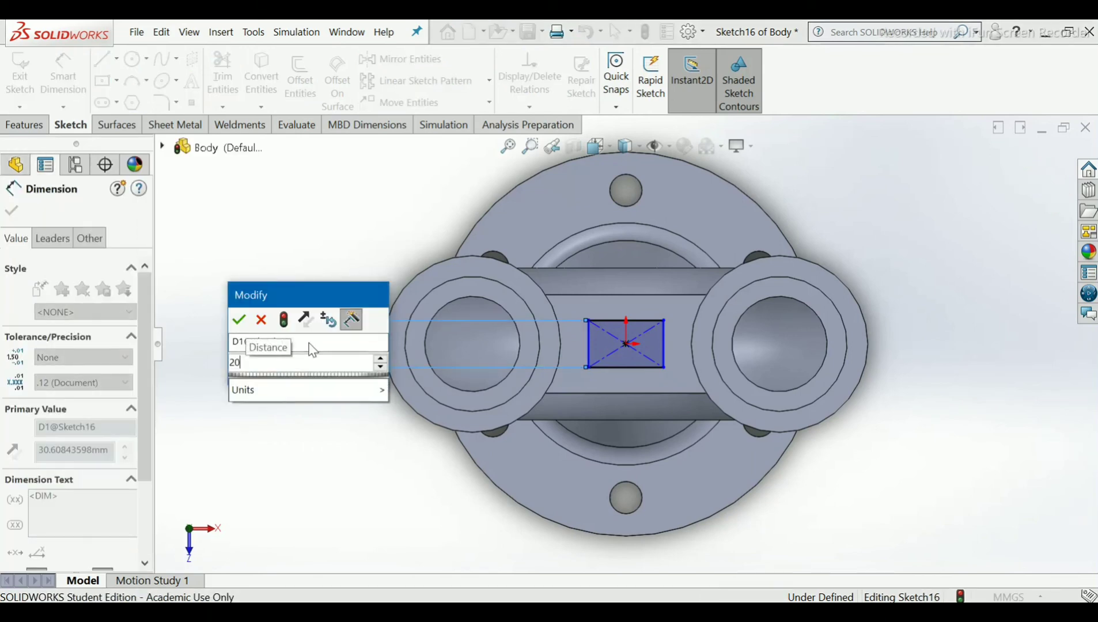
pyautogui.press('Return')
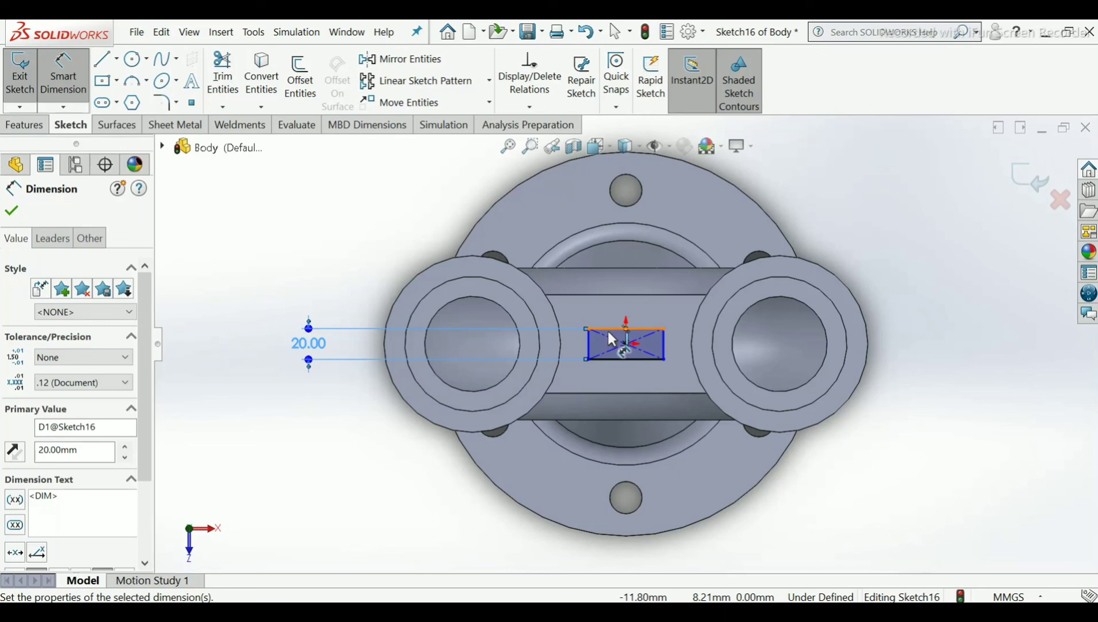
# Dimension the rectangle's width at 20 mm and finish dimensioning.
pyautogui.click(616, 329)
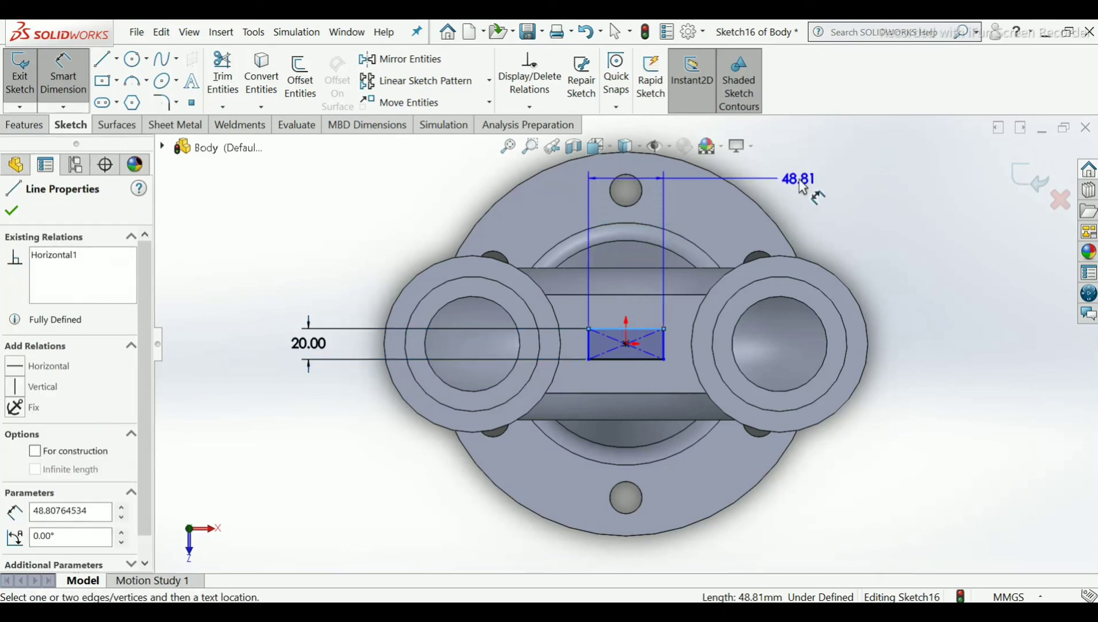
pyautogui.click(802, 187)
pyautogui.write('2')
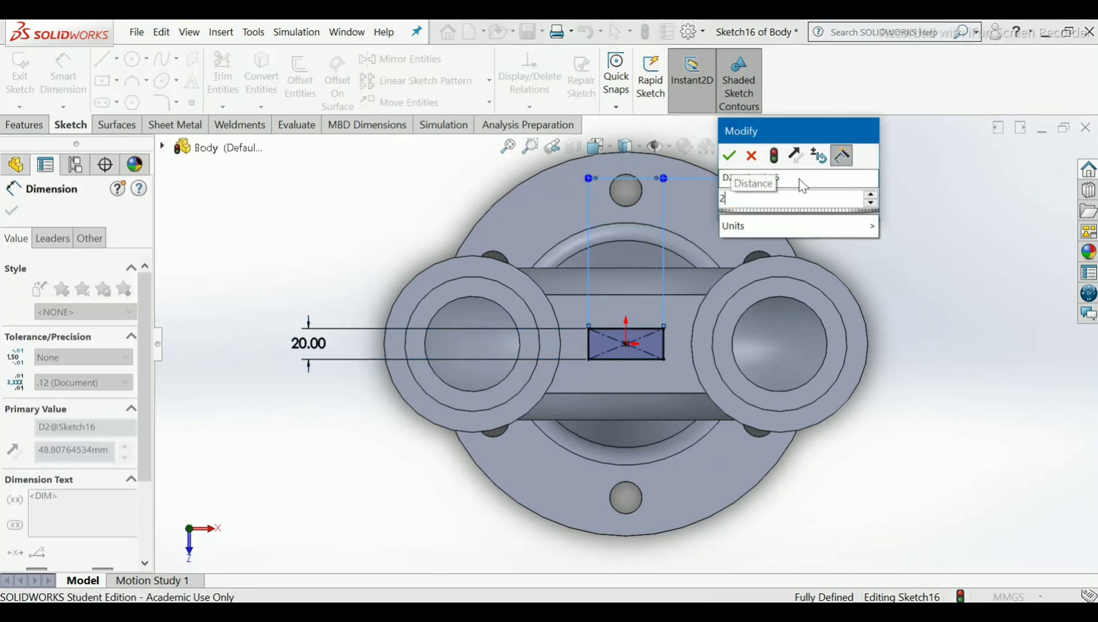
pyautogui.write('0')
pyautogui.press('Return')
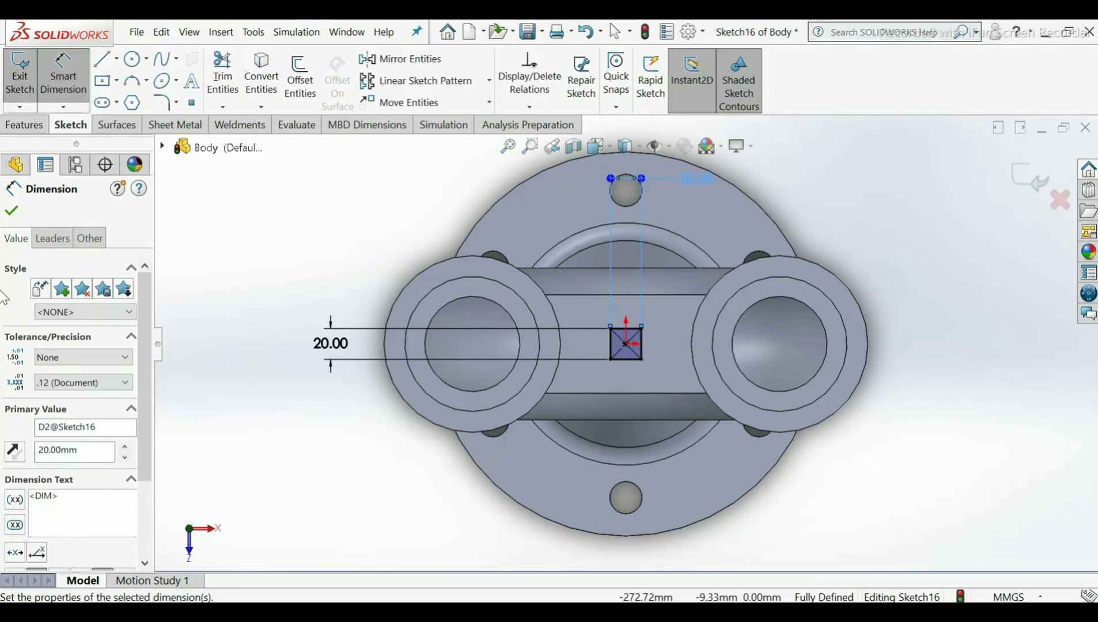
pyautogui.click(10, 204)
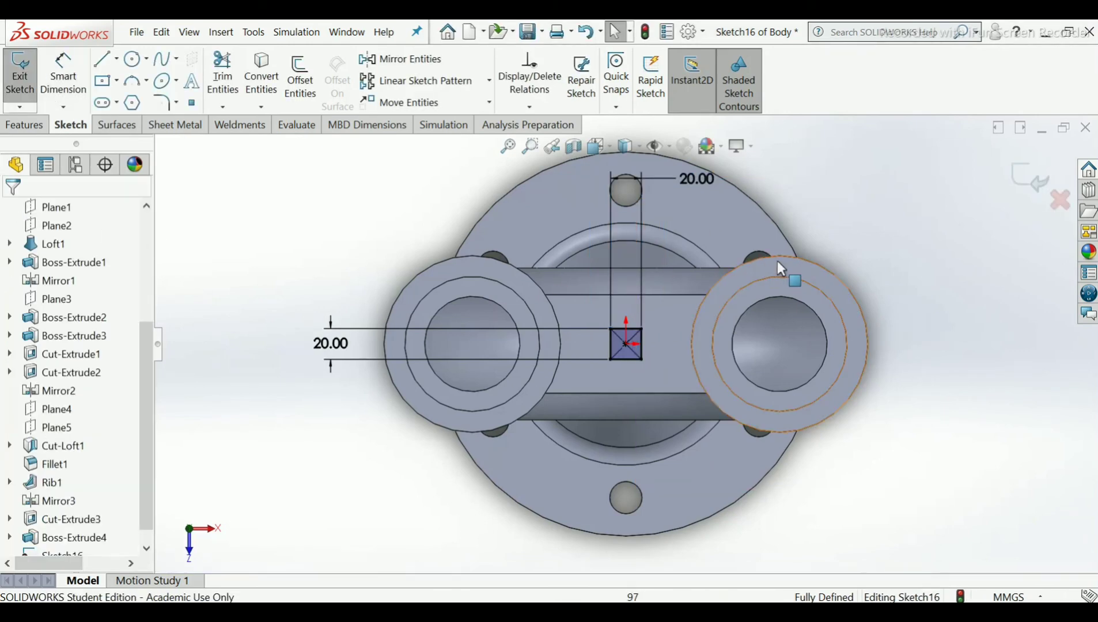
# Reposition the width dimension just above the square and exit the sketch.
pyautogui.scroll(2, 674, 277)
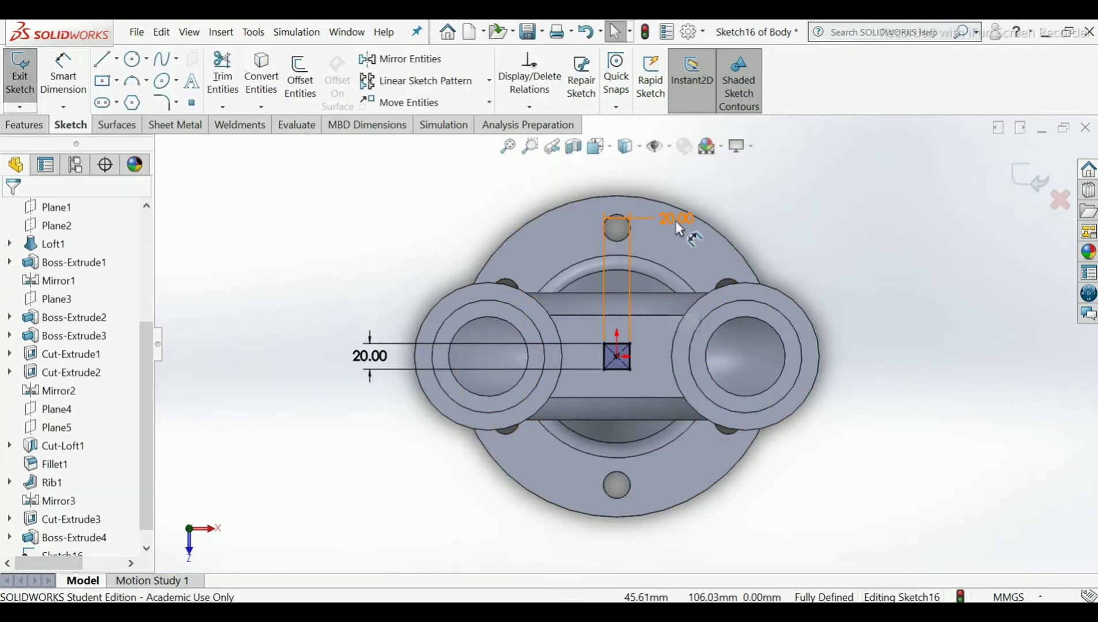
pyautogui.moveTo(675, 221); pyautogui.dragTo(634, 295)
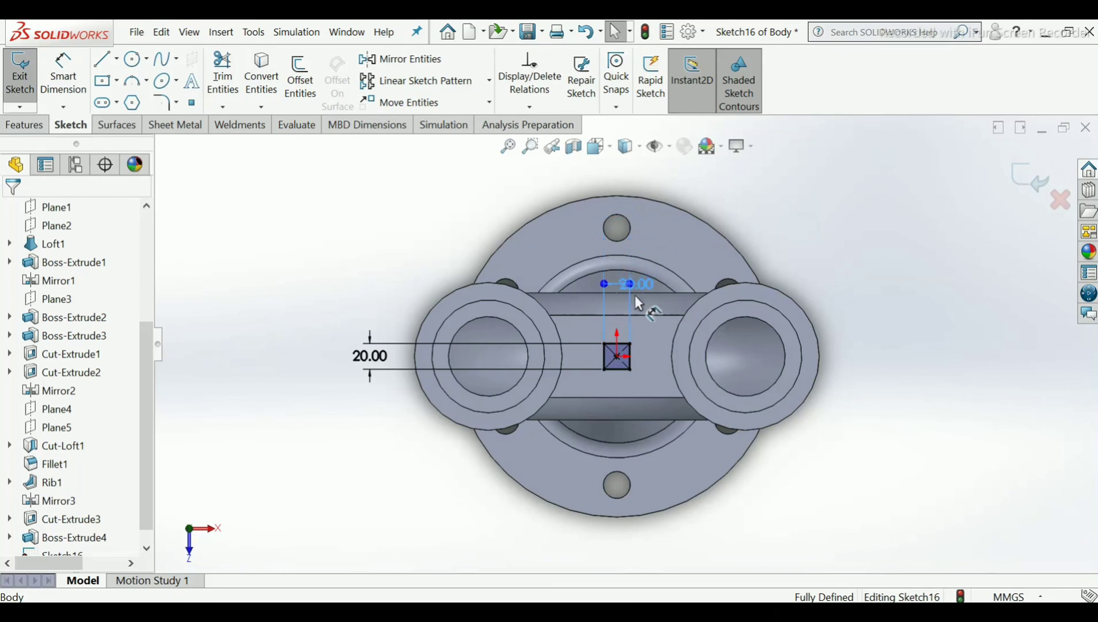
pyautogui.click(652, 329)
pyautogui.click(792, 228)
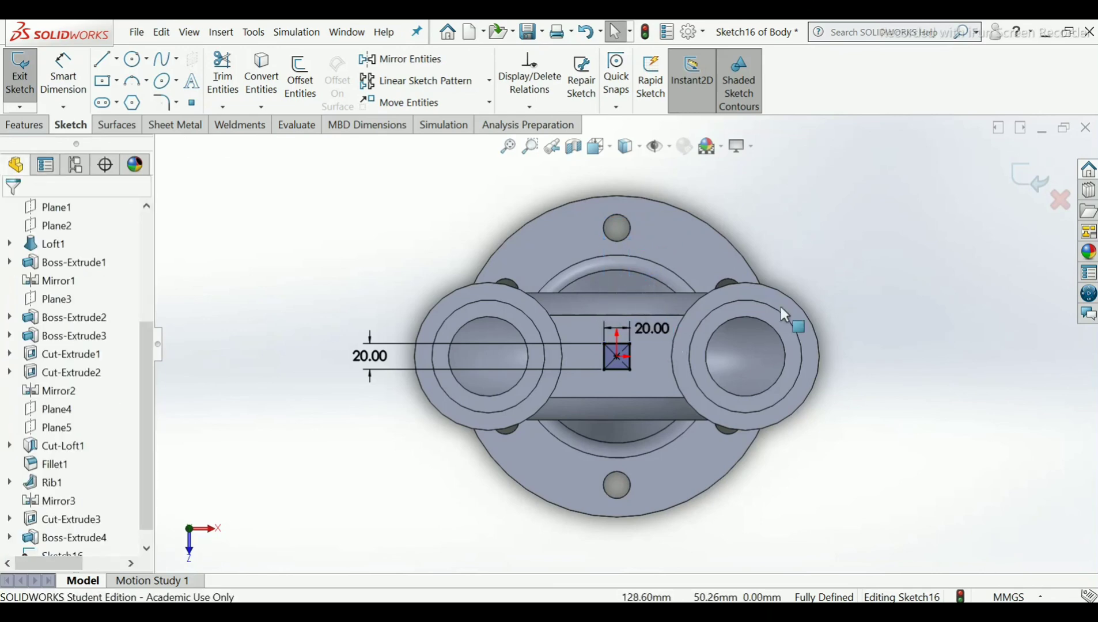
pyautogui.click(1043, 163)
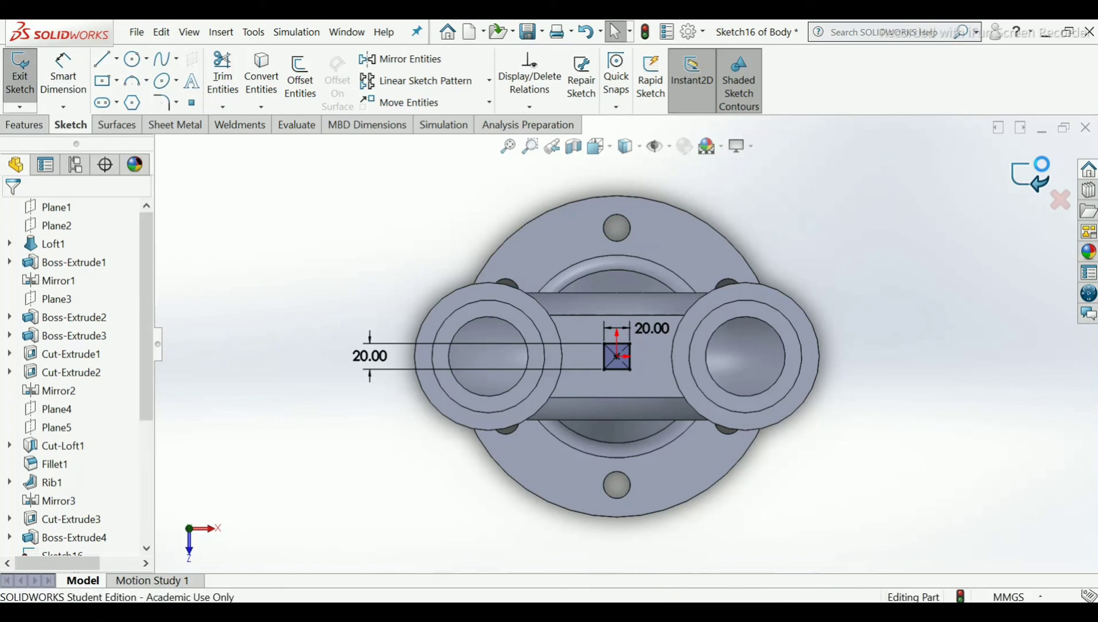
# Cut-extrude the square downward through the crossbar with a blind depth of 42 mm.
pyautogui.moveTo(715, 461); pyautogui.dragTo(718, 327, button='middle')
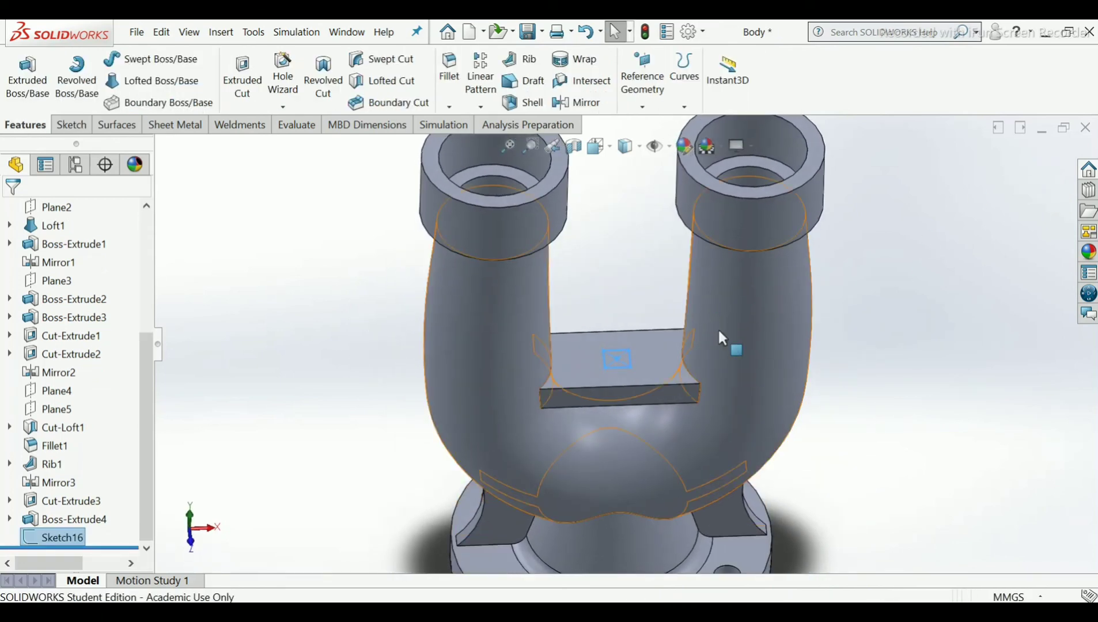
pyautogui.scroll(-2, 717, 328)
pyautogui.scroll(3, 609, 417)
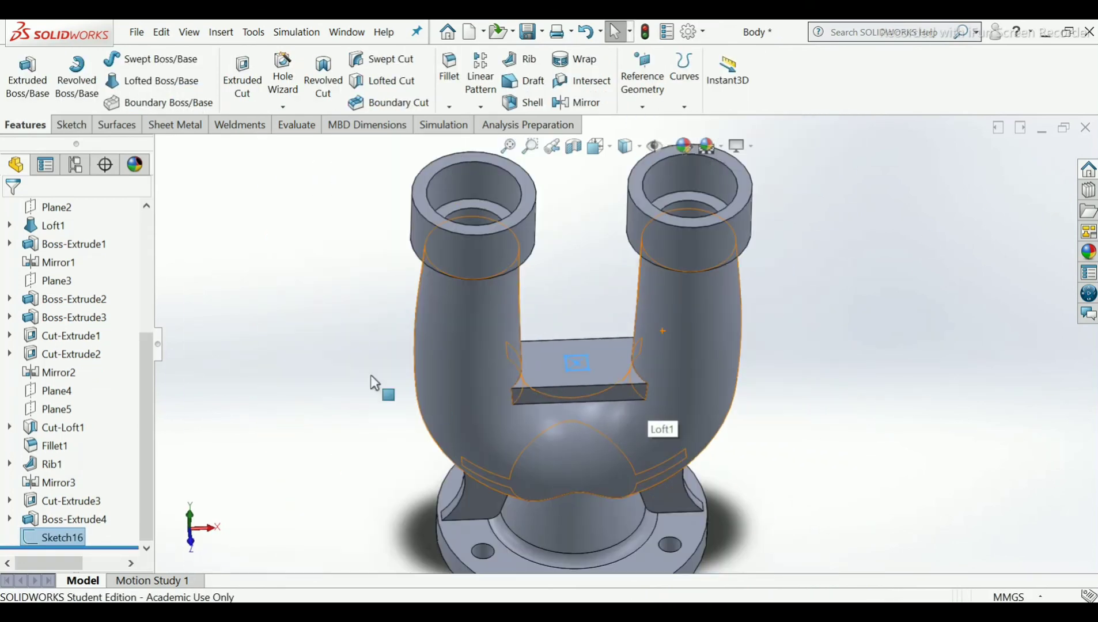
pyautogui.click(242, 86)
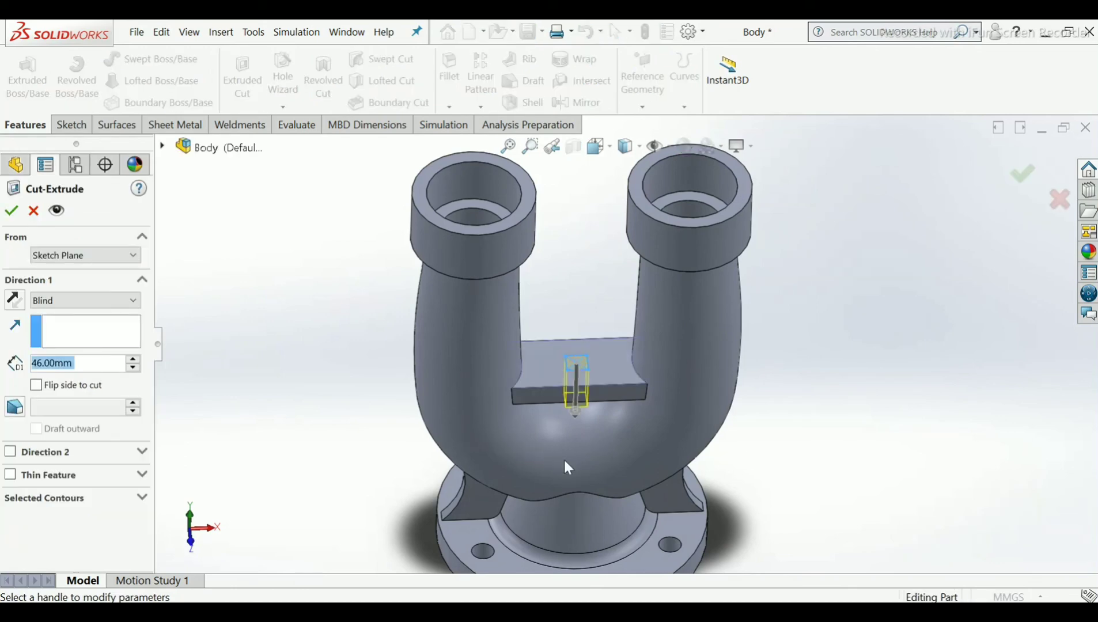
pyautogui.moveTo(563, 458); pyautogui.dragTo(575, 330, button='middle')
pyautogui.scroll(-2, 565, 406)
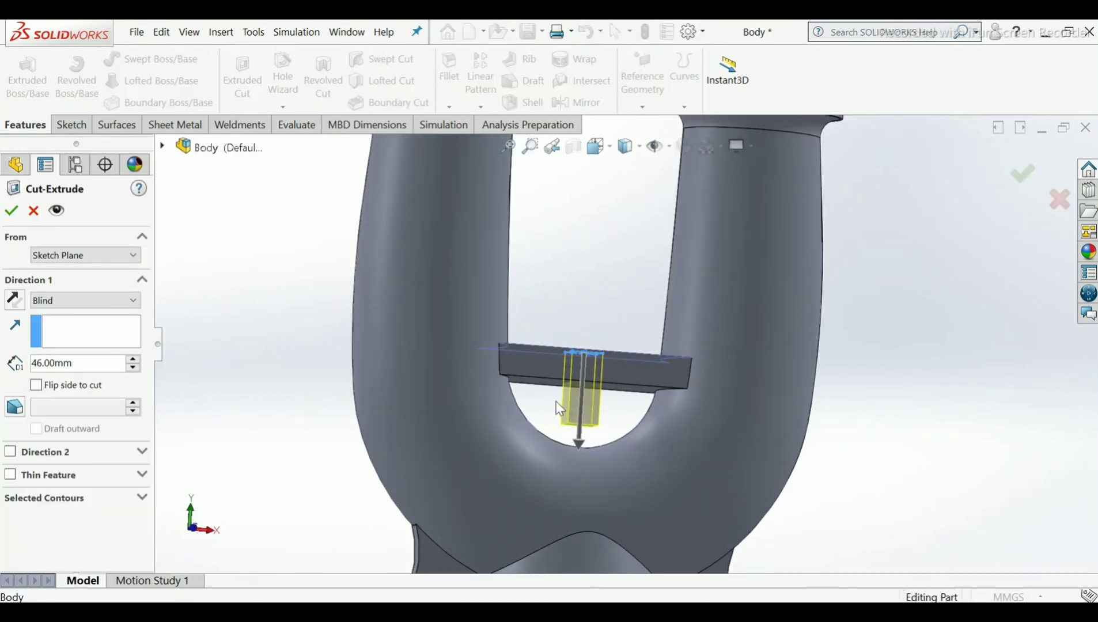
pyautogui.scroll(-2, 577, 391)
pyautogui.moveTo(594, 489); pyautogui.dragTo(589, 453)
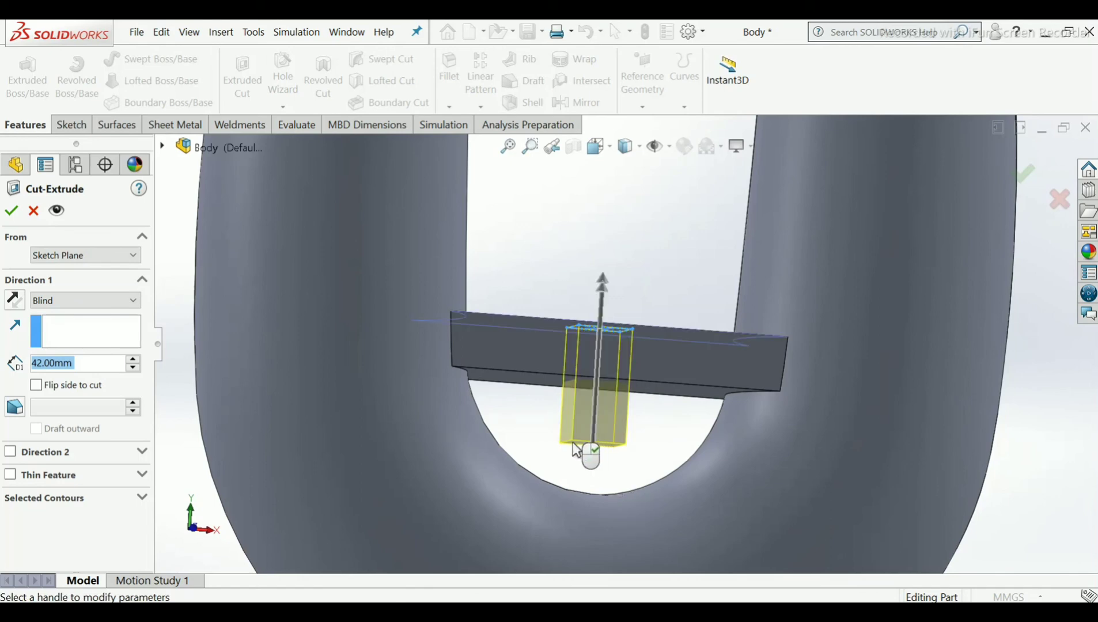
pyautogui.click(10, 214)
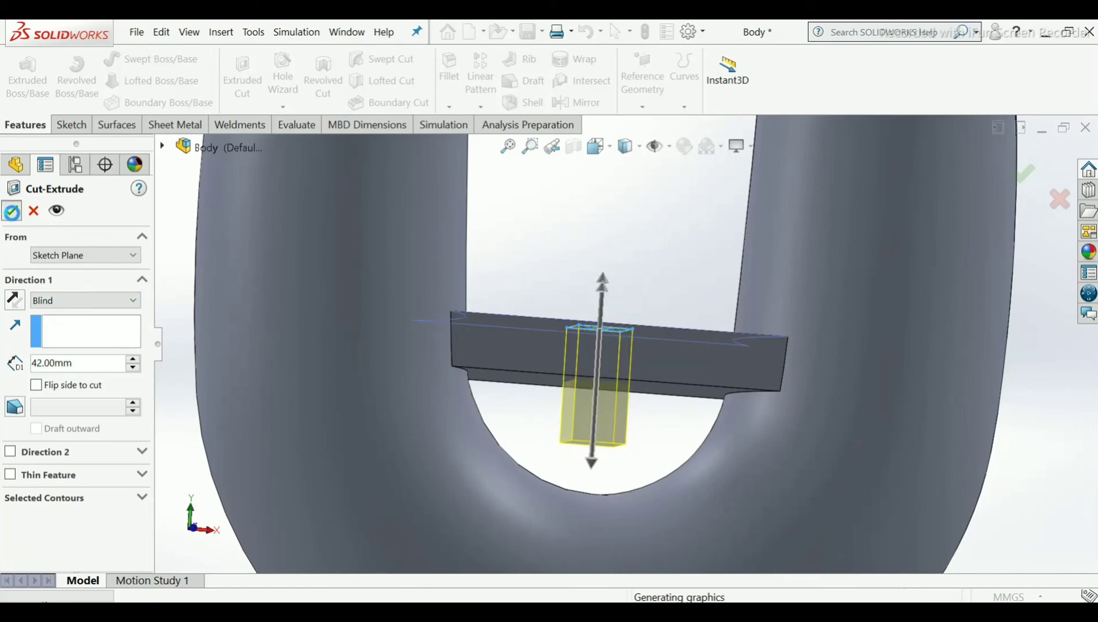
pyautogui.scroll(5, 609, 402)
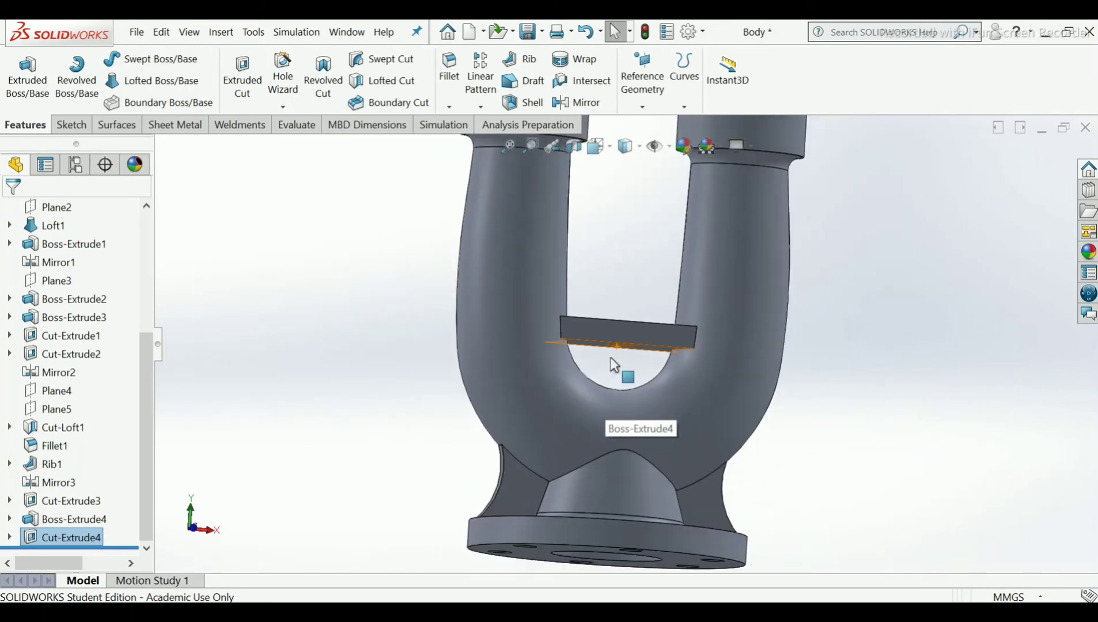
pyautogui.moveTo(608, 366); pyautogui.dragTo(599, 416, button='middle')
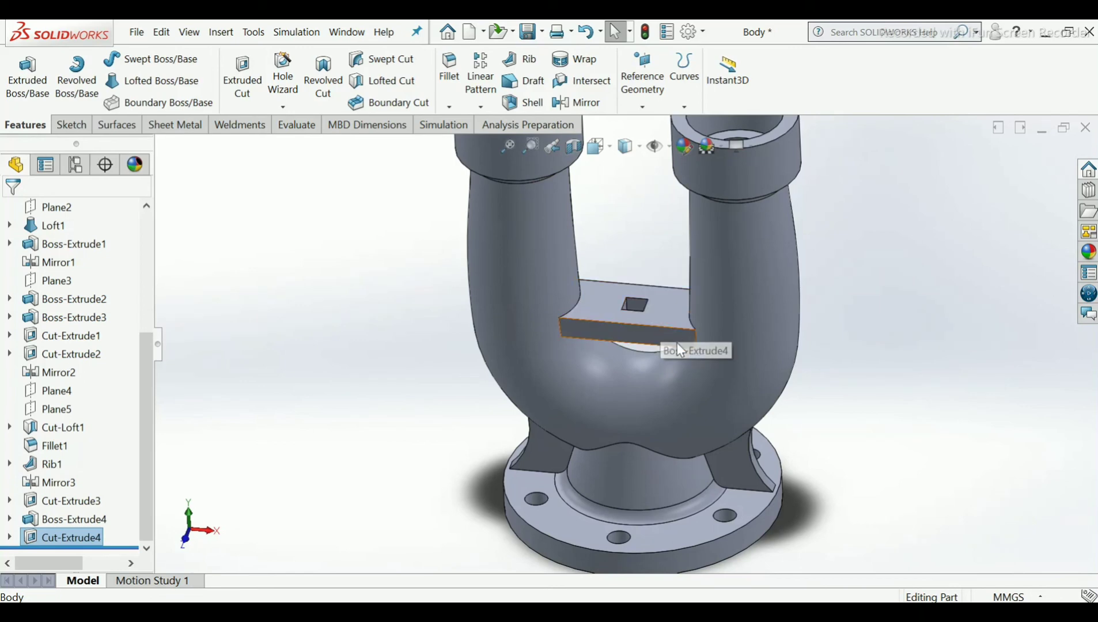
pyautogui.scroll(3, 677, 334)
pyautogui.moveTo(646, 294); pyautogui.dragTo(608, 249, button='middle')
pyautogui.scroll(1, 609, 249)
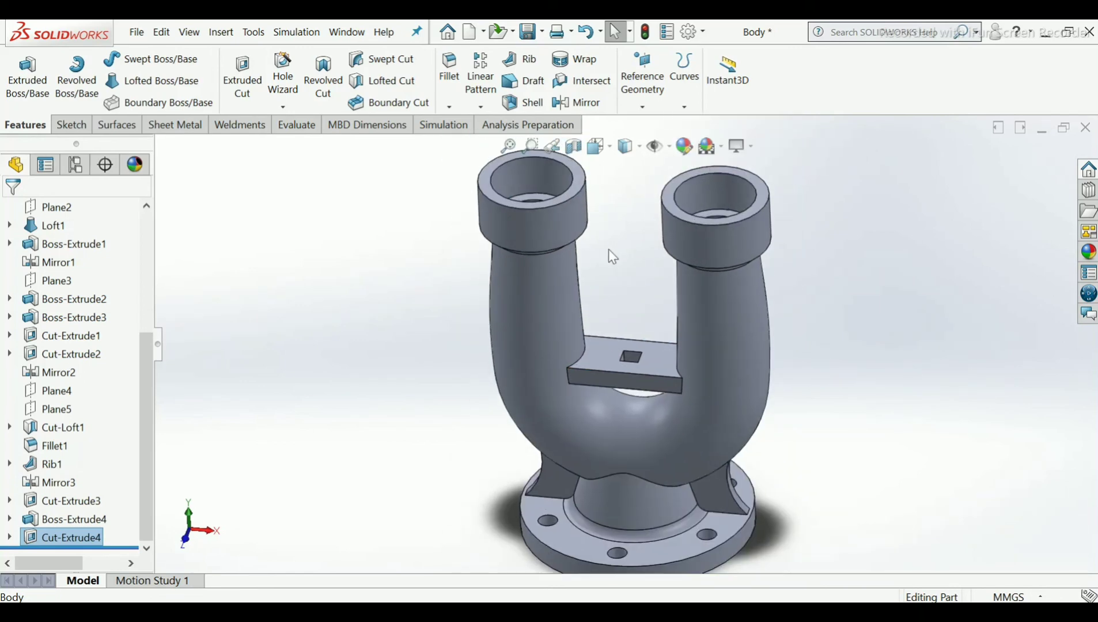
pyautogui.scroll(1, 624, 298)
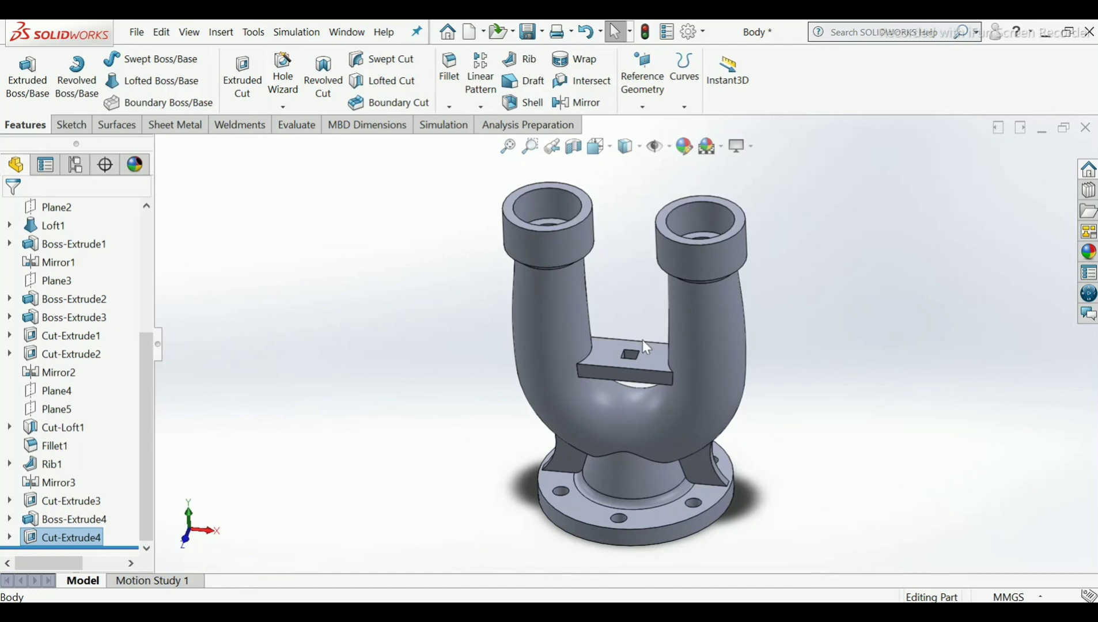
# Start editing the part's appearance and choose aluminum powdercoat from the painted appearances.
pyautogui.click(530, 32)
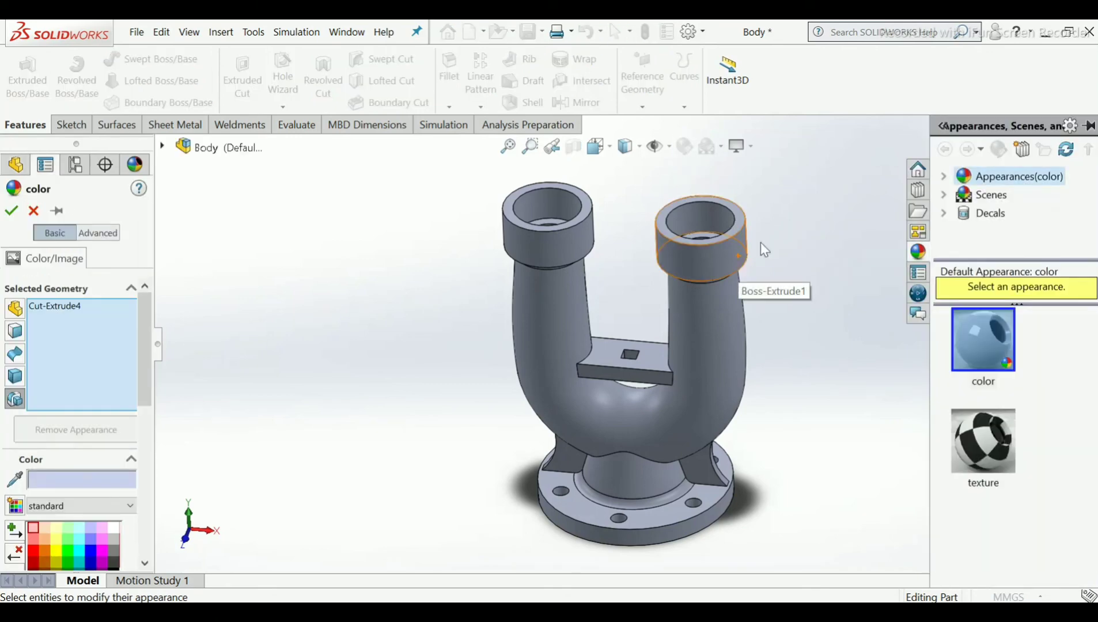
pyautogui.click(943, 176)
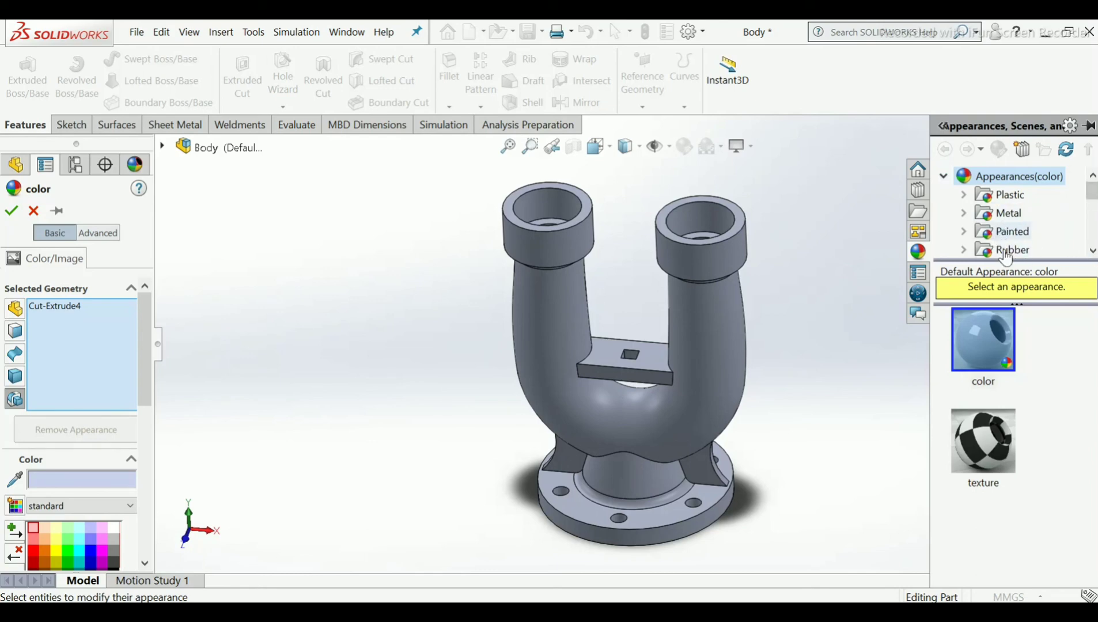
pyautogui.click(1005, 231)
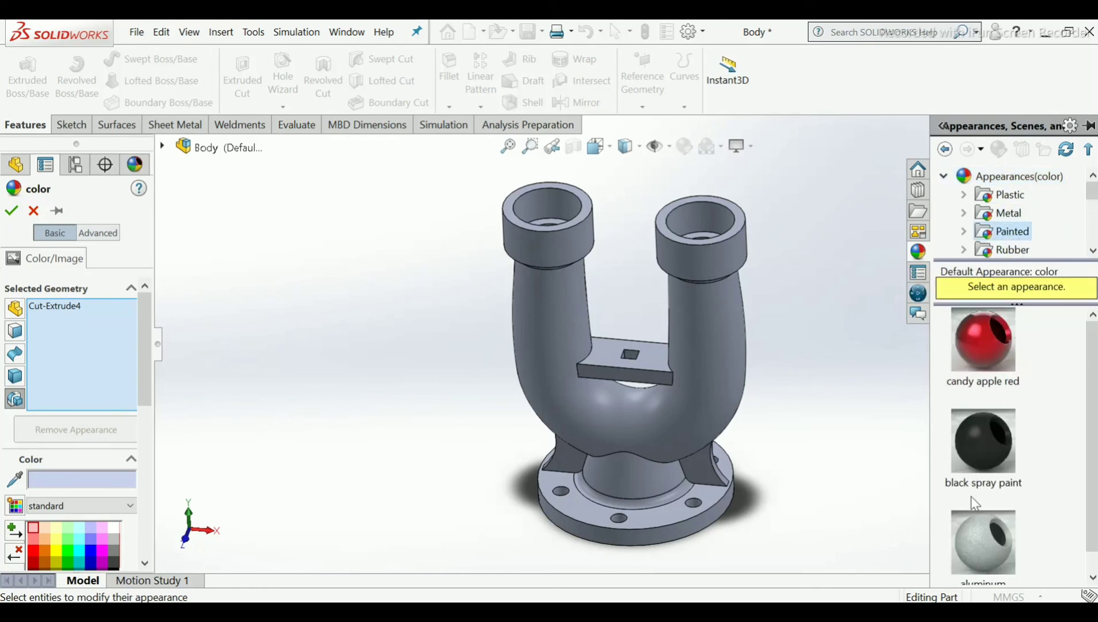
pyautogui.scroll(-1, 983, 490)
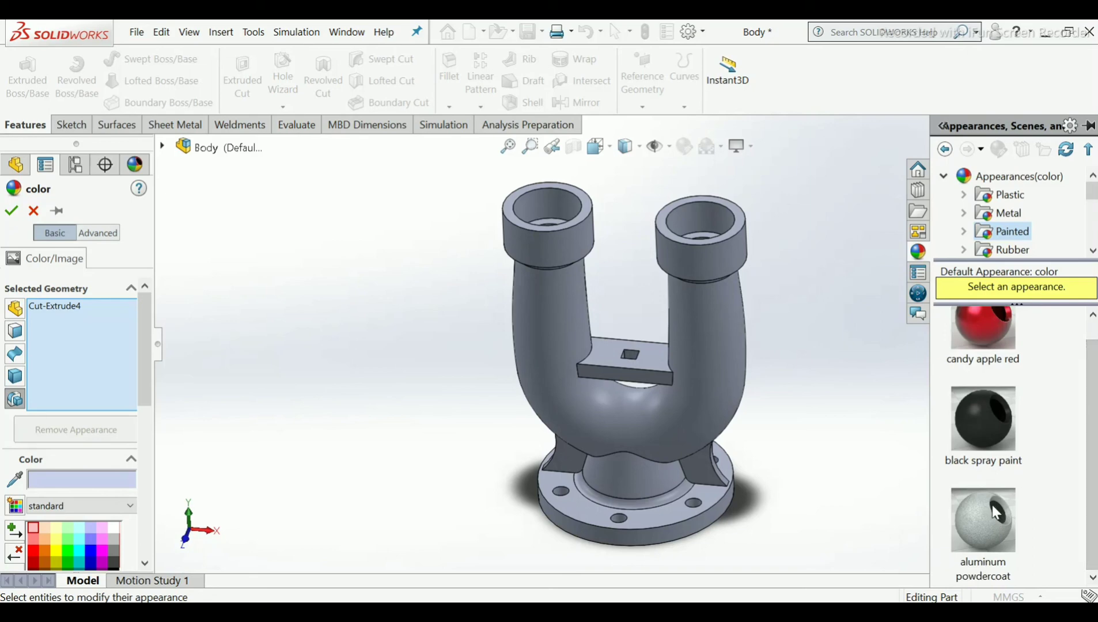
pyautogui.moveTo(982, 522); pyautogui.dragTo(727, 329)
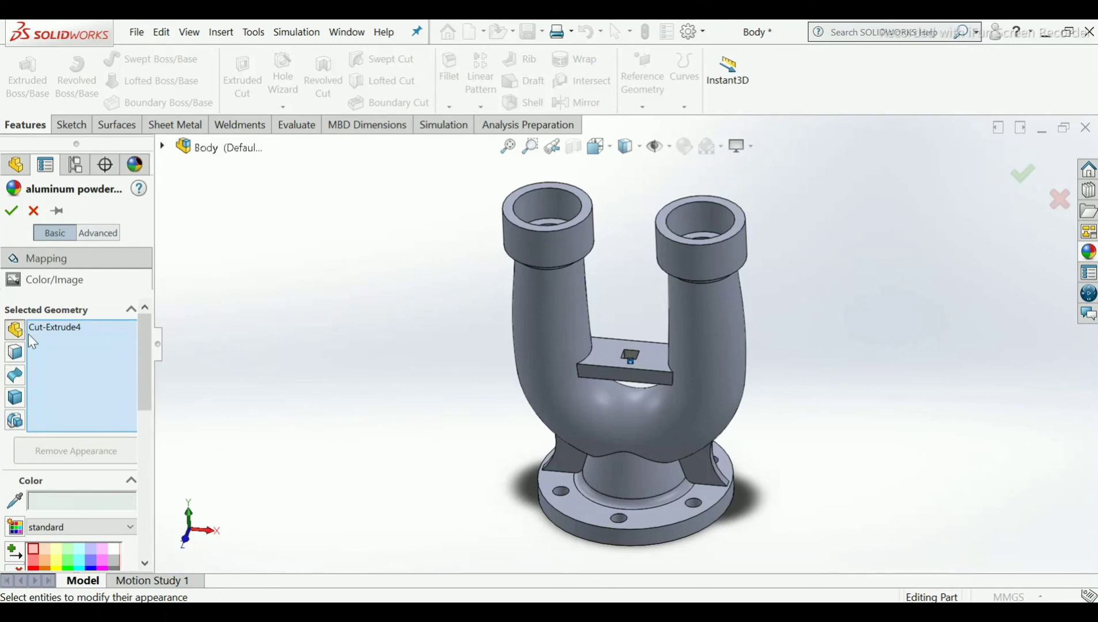
# Set the powdercoat color to the standard light orange swatch, apply it to the whole body, and accept the appearance.
pyautogui.moveTo(149, 362); pyautogui.dragTo(144, 426)
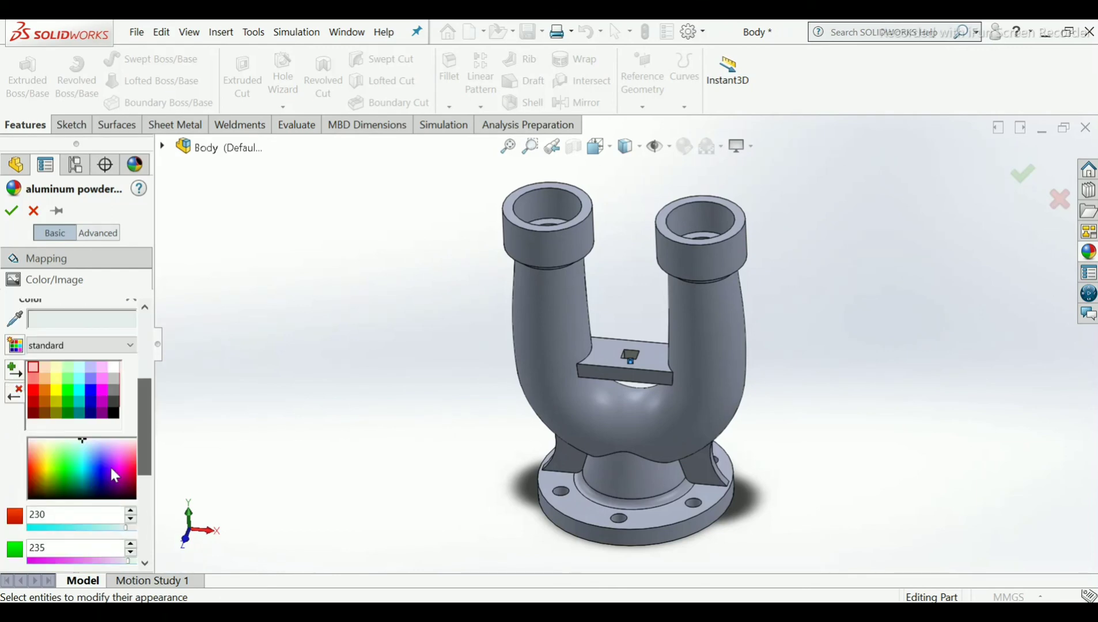
pyautogui.click(70, 380)
pyautogui.click(67, 378)
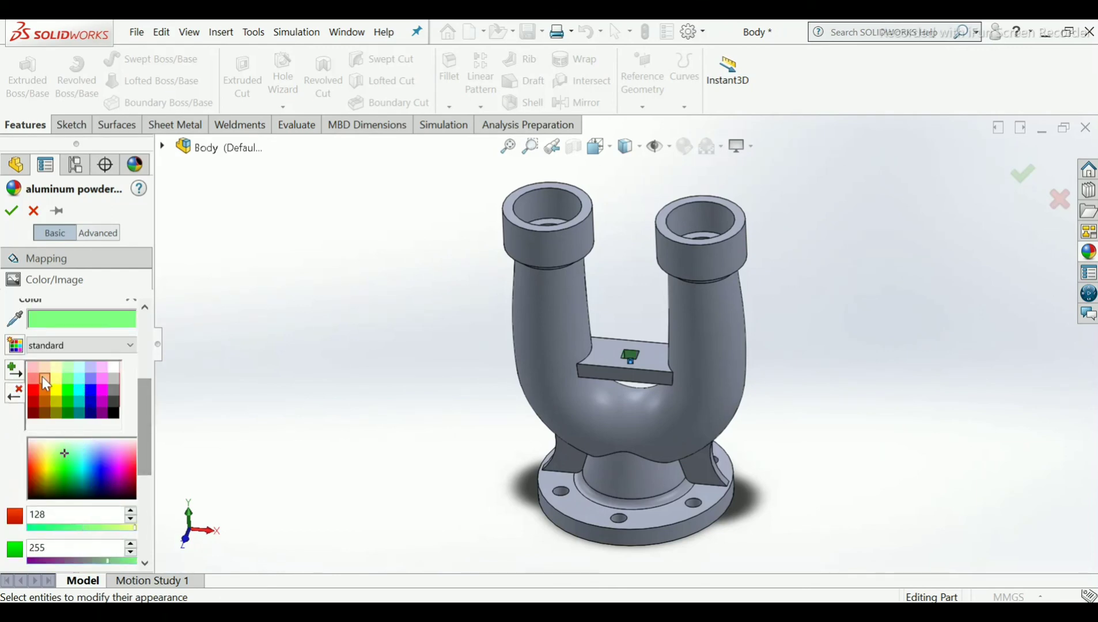
pyautogui.click(43, 377)
pyautogui.click(547, 323)
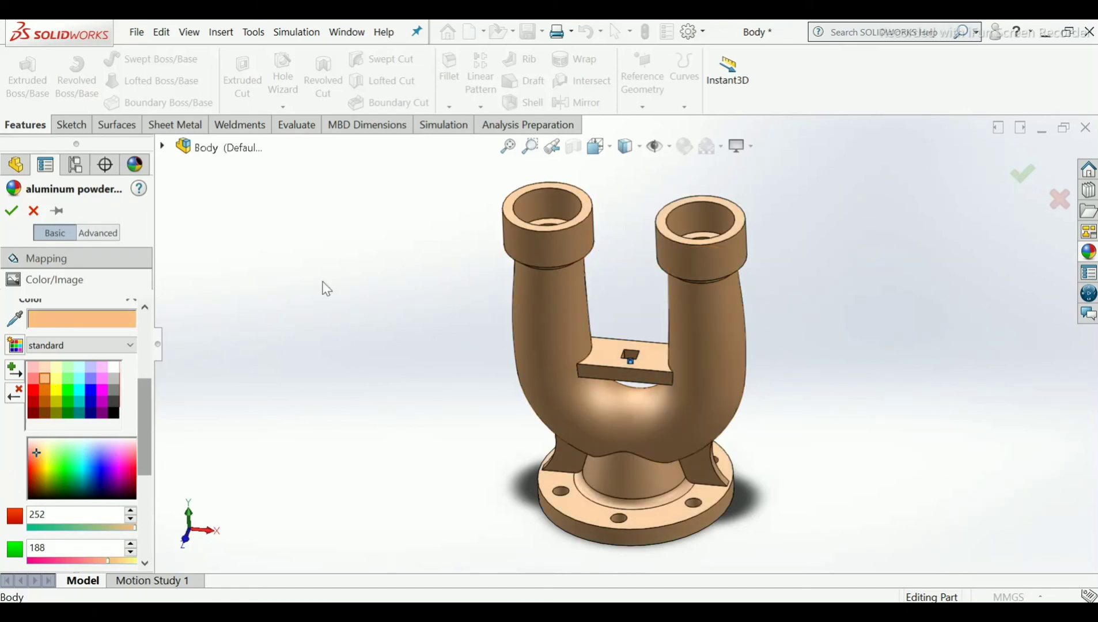
pyautogui.click(11, 211)
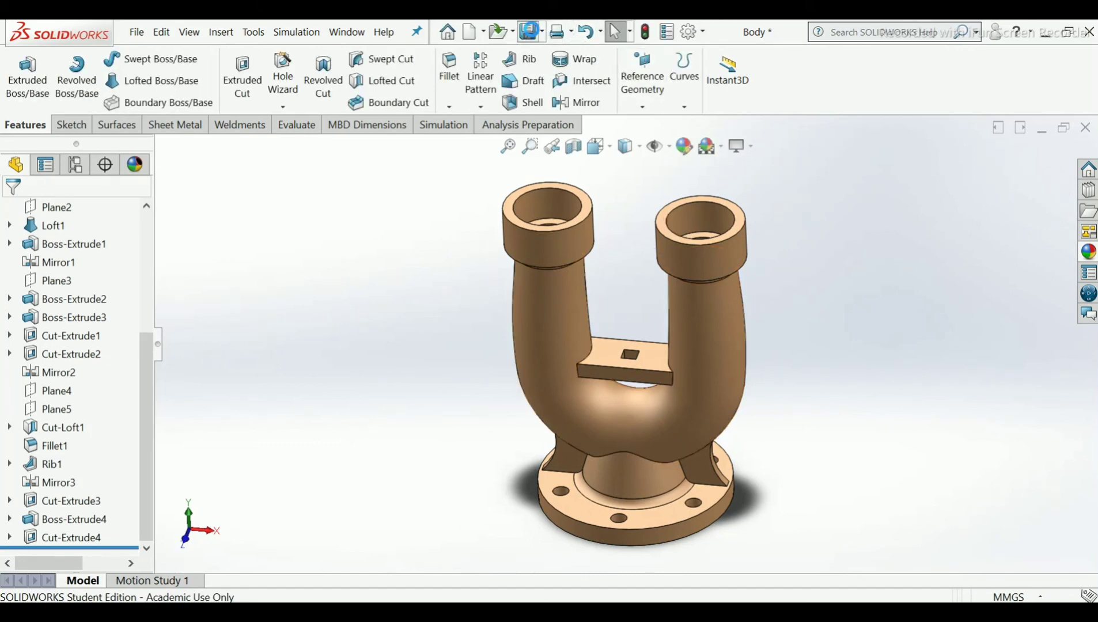
# Save and close the finished Body part, and create a new part document.
pyautogui.click(528, 31)
pyautogui.click(1092, 131)
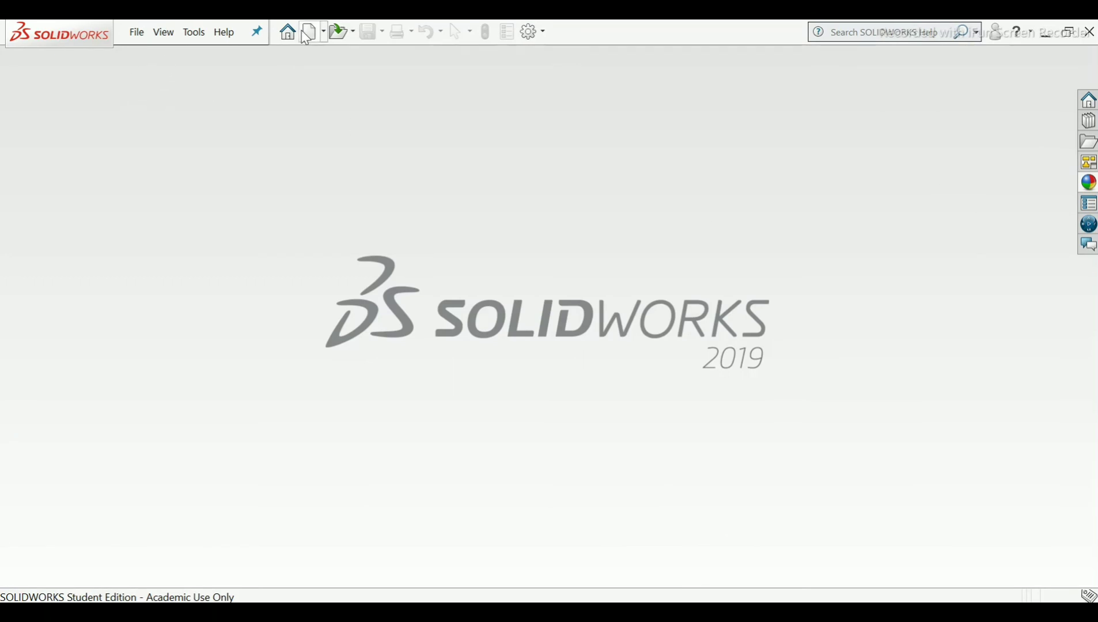
pyautogui.click(312, 35)
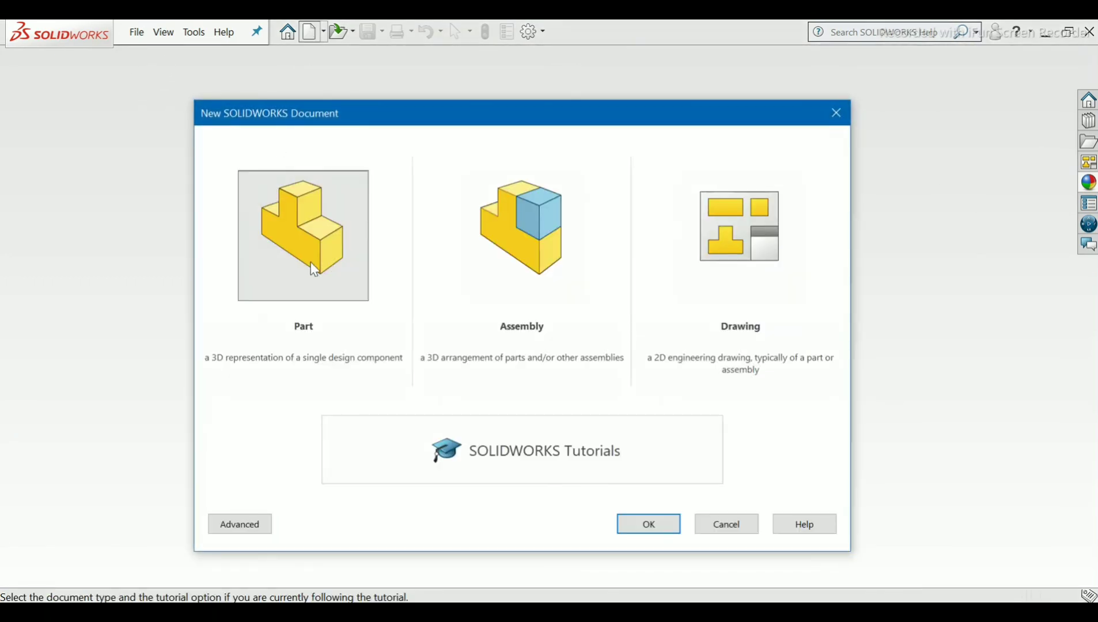
pyautogui.click(649, 515)
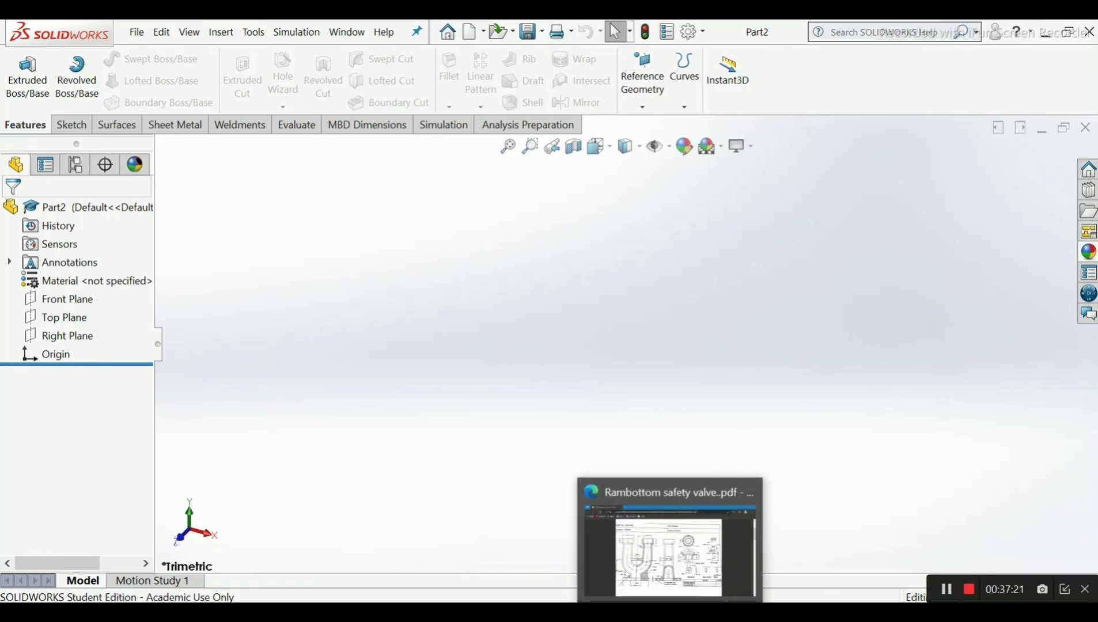
# Examine the shackle's views and dimensions in the Rambottom safety valve PDF in the browser, and return to SOLIDWORKS.
pyautogui.click(670, 612)
pyautogui.scroll(-2, 822, 339)
pyautogui.scroll(-1, 826, 343)
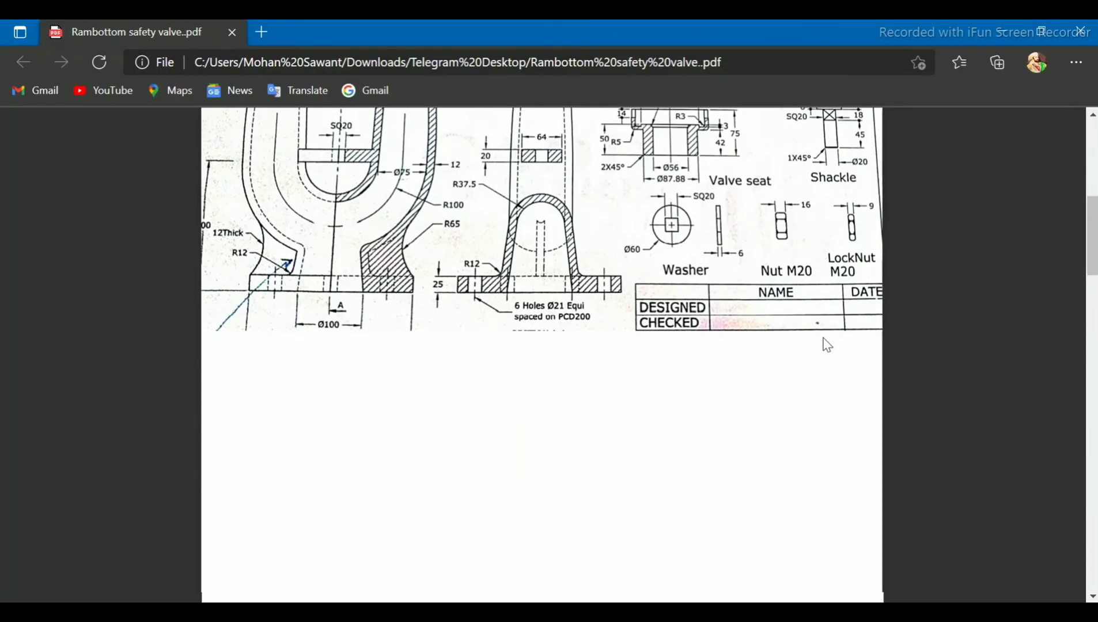
pyautogui.scroll(2, 826, 344)
pyautogui.scroll(1, 826, 344)
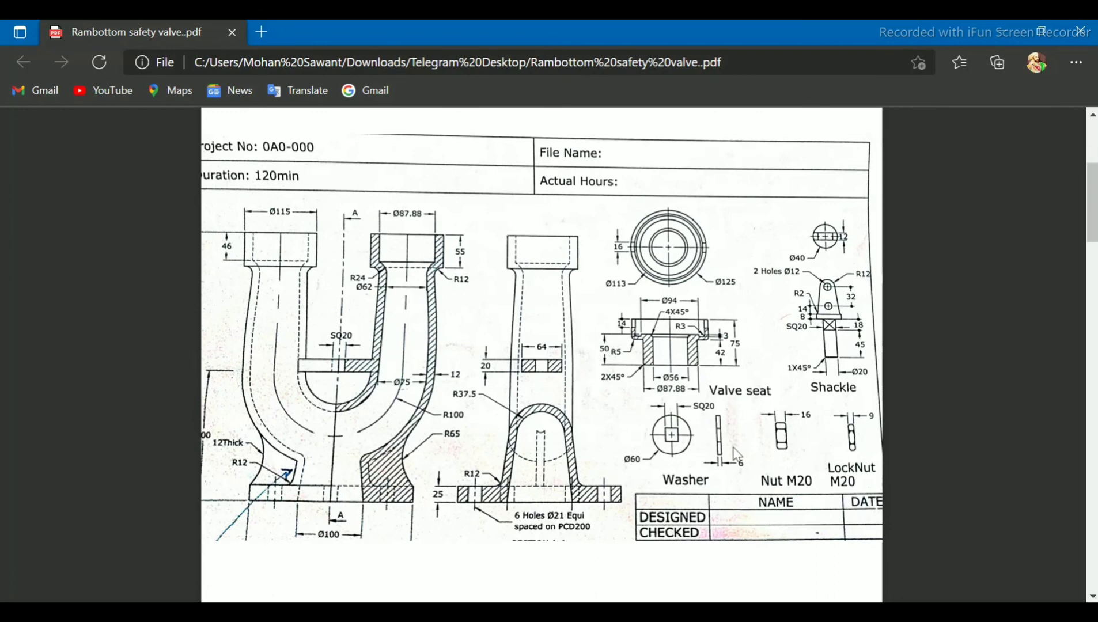
pyautogui.click(714, 610)
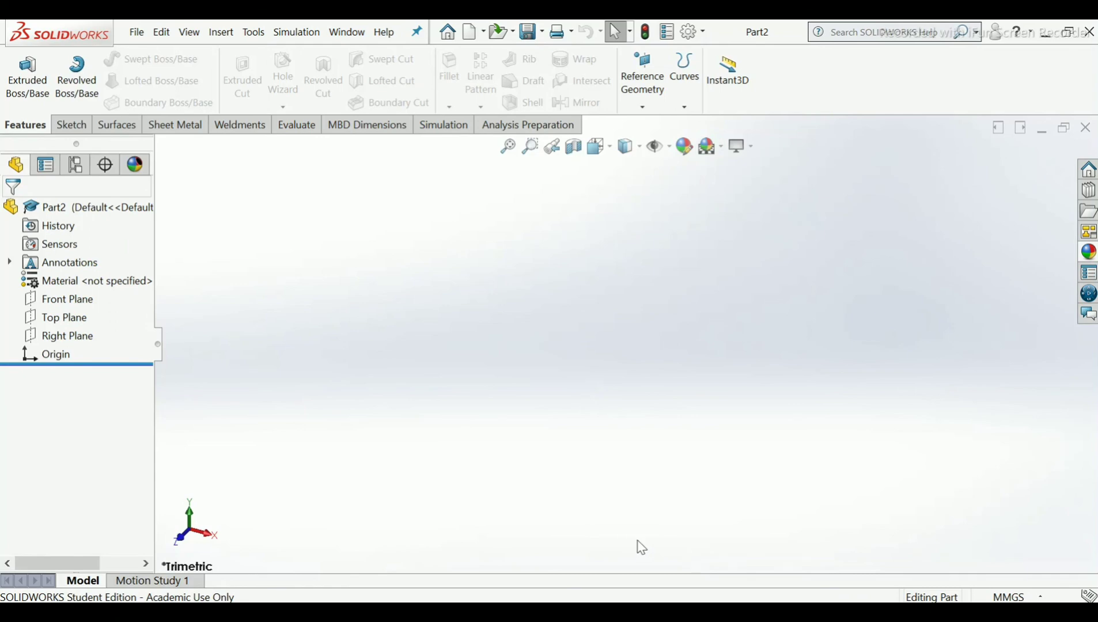
# Sketch a circle of about 66 mm radius centered on the origin on the Top Plane.
pyautogui.click(62, 316)
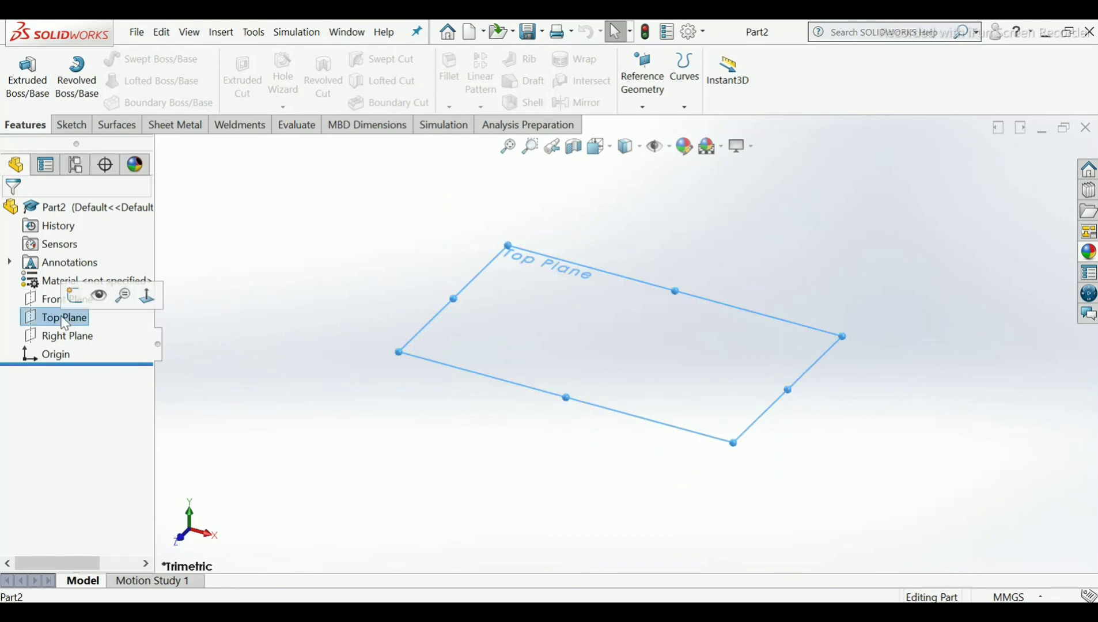
pyautogui.click(80, 299)
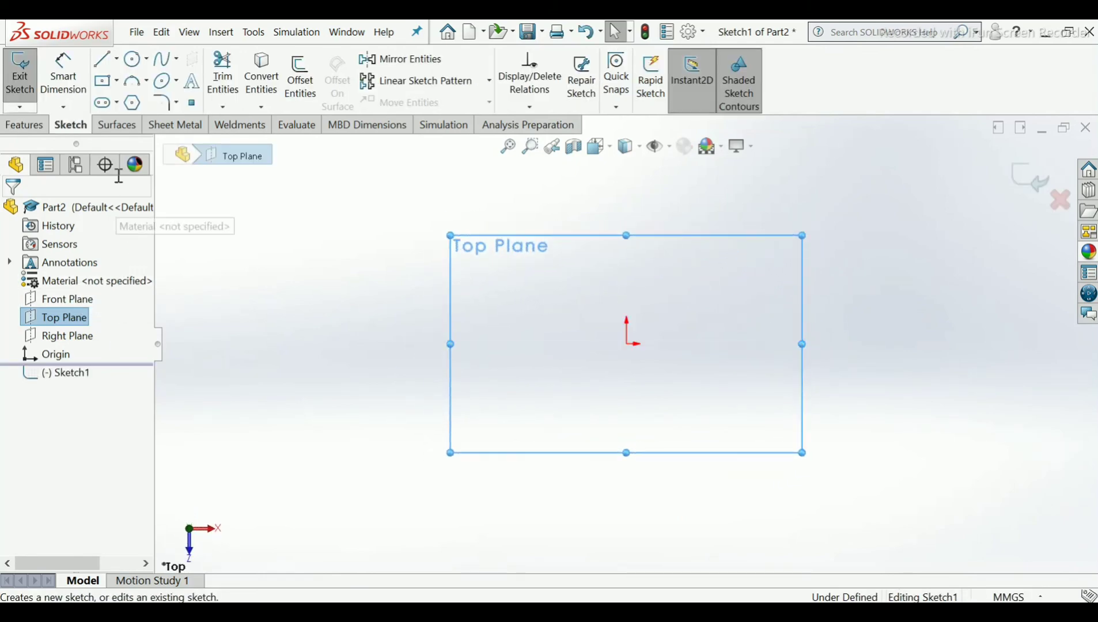
pyautogui.click(134, 60)
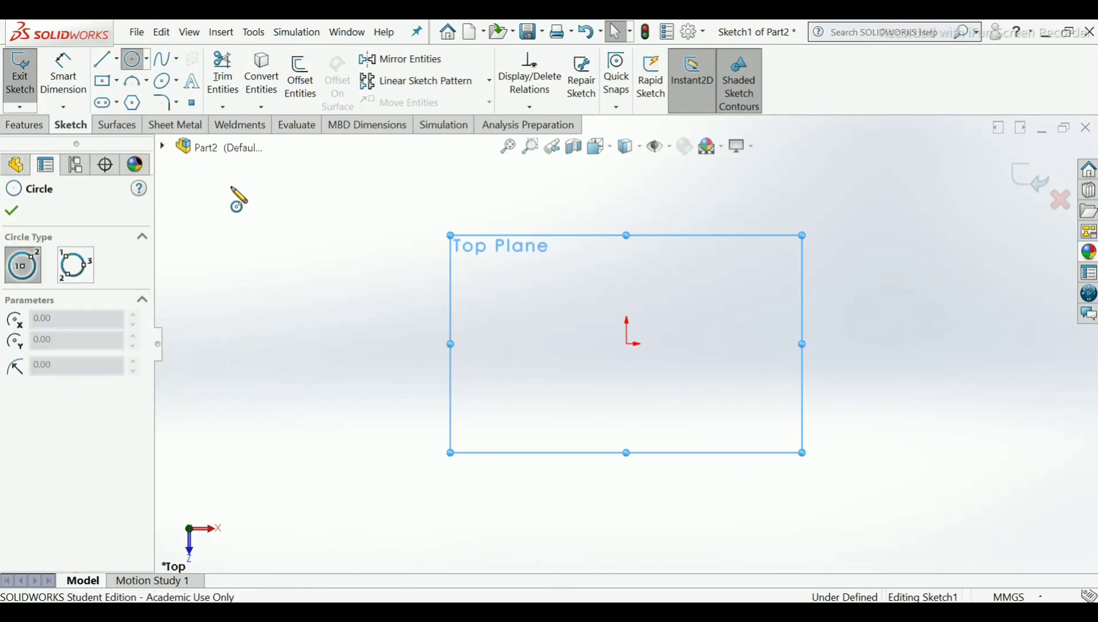
pyautogui.click(627, 344)
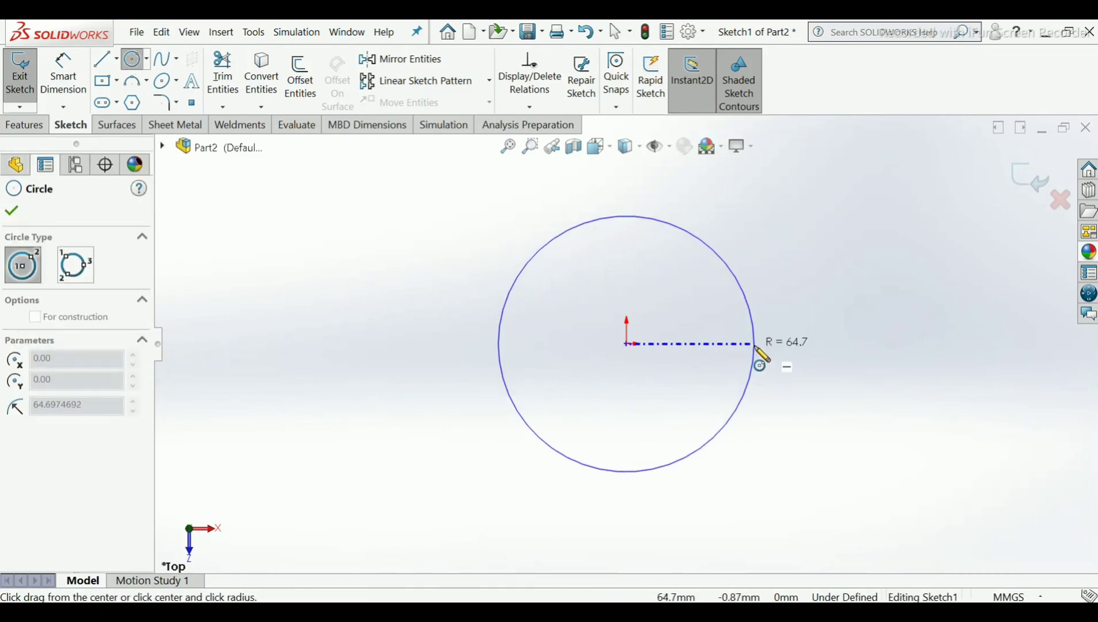
pyautogui.click(762, 351)
pyautogui.rightClick(780, 366)
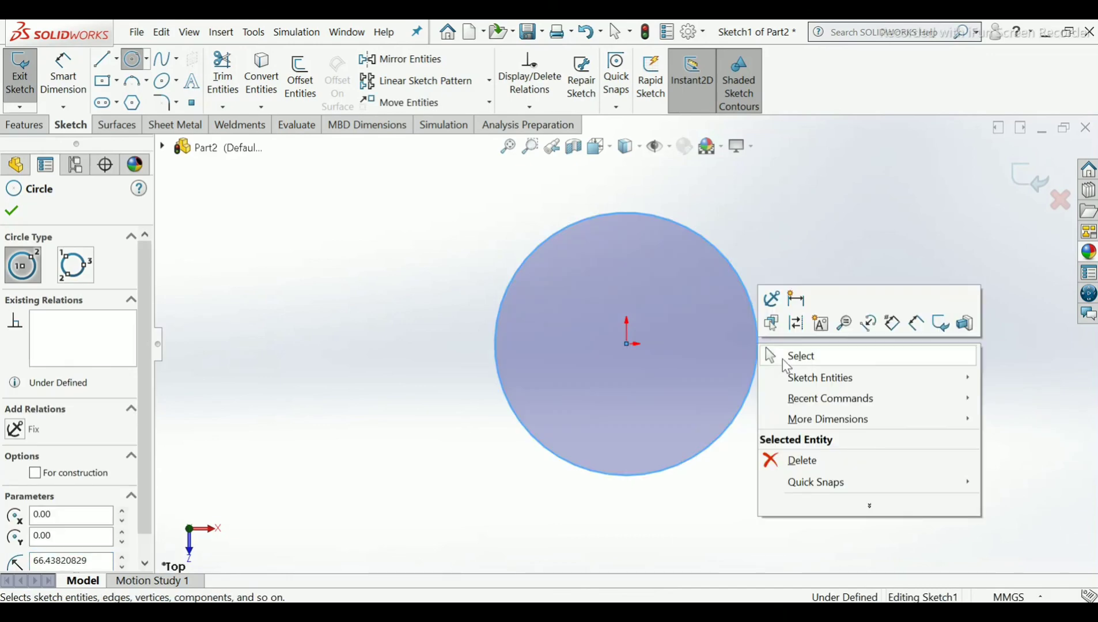
pyautogui.click(785, 361)
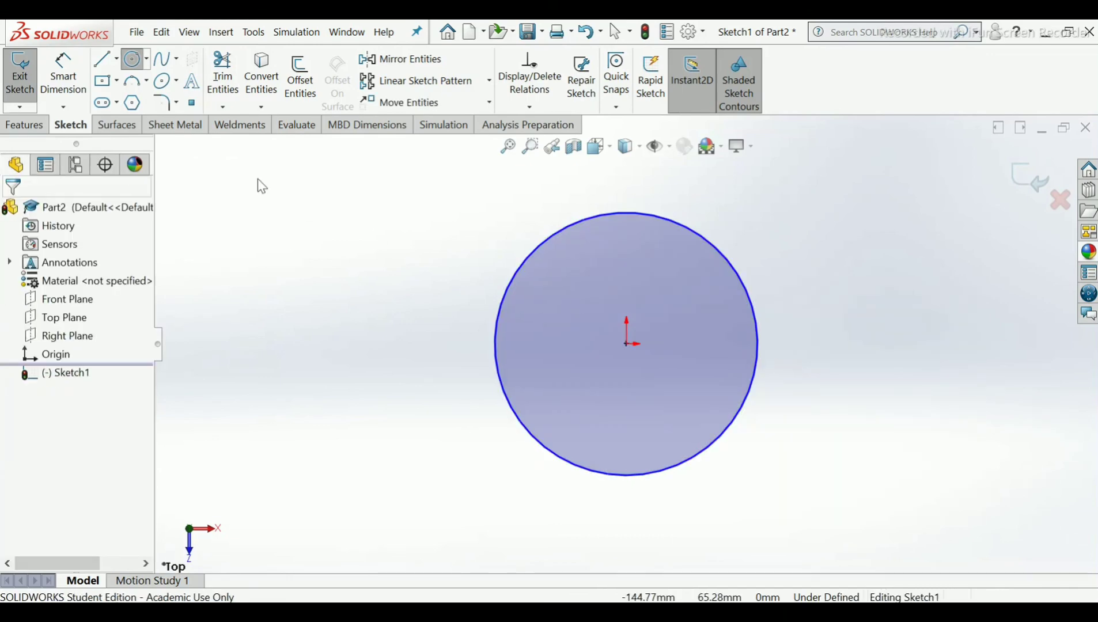
# Dimension the circle's diameter to 40 mm and exit the sketch.
pyautogui.click(62, 90)
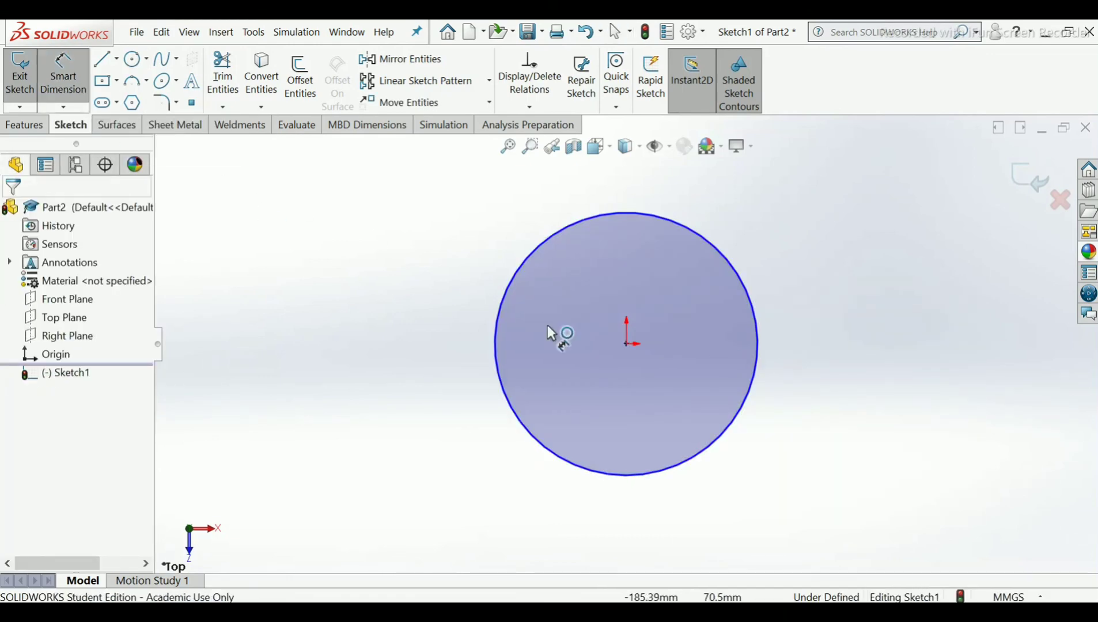
pyautogui.click(547, 454)
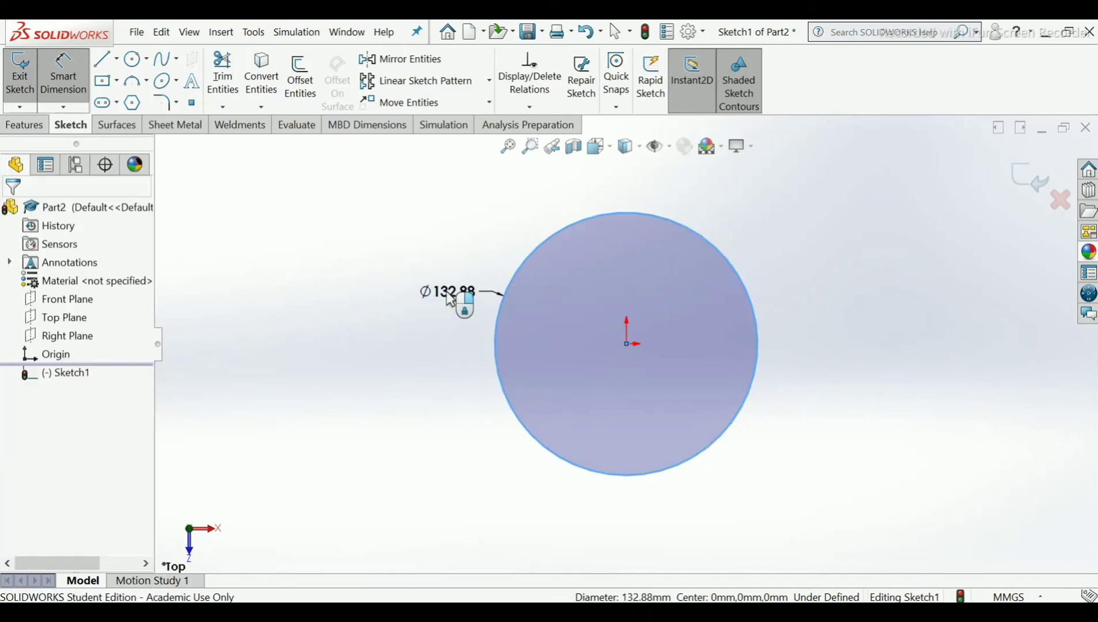
pyautogui.click(455, 301)
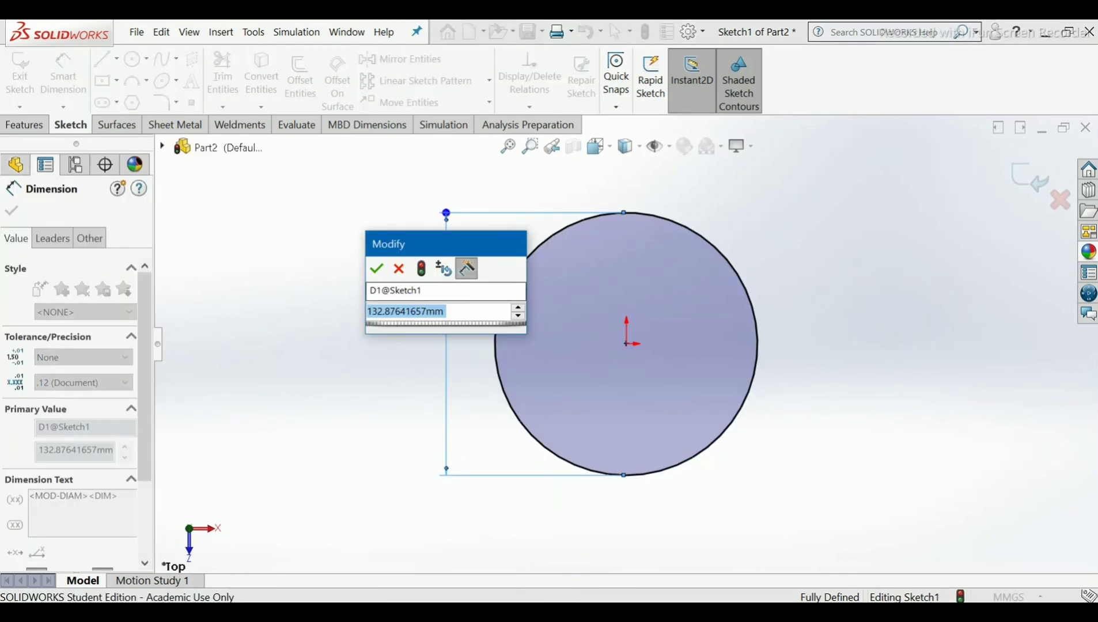
pyautogui.write('40')
pyautogui.press('Return')
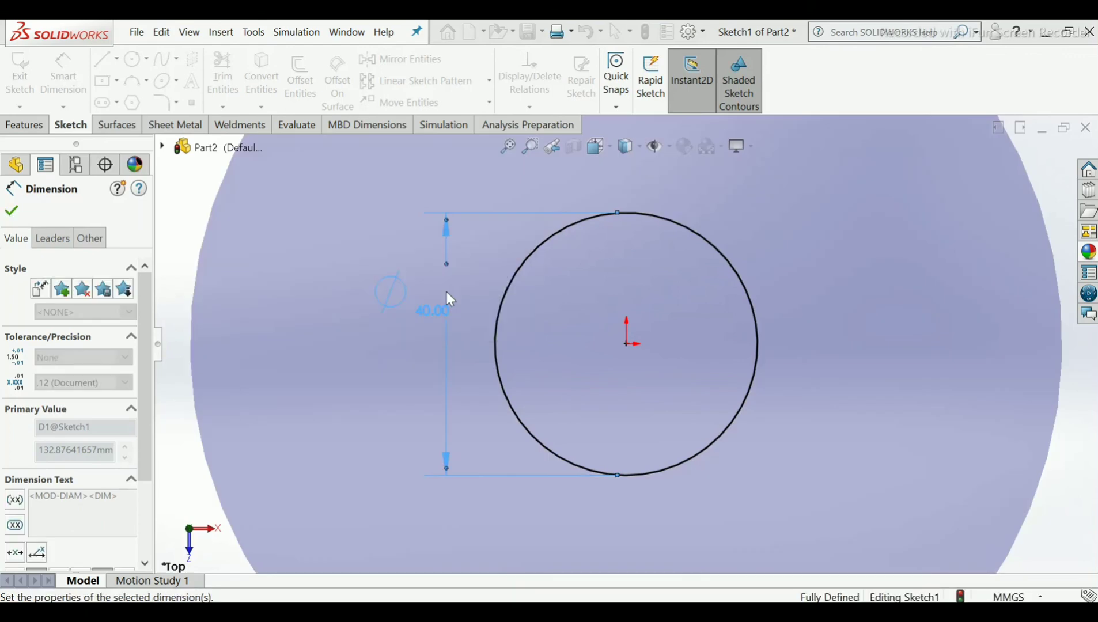
pyautogui.press('Escape')
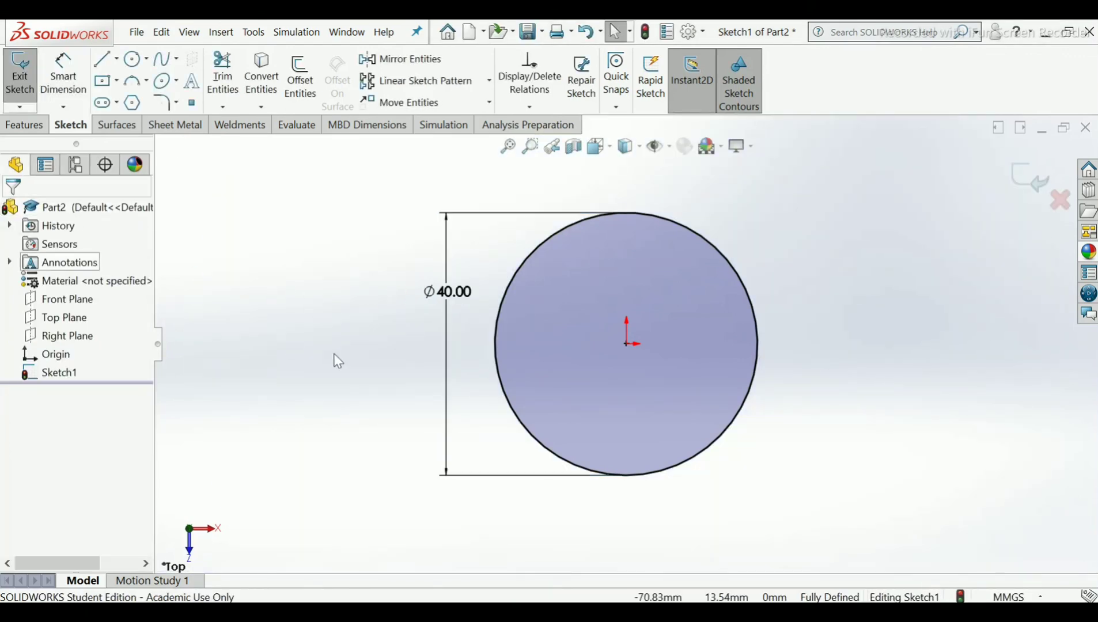
pyautogui.press('f')
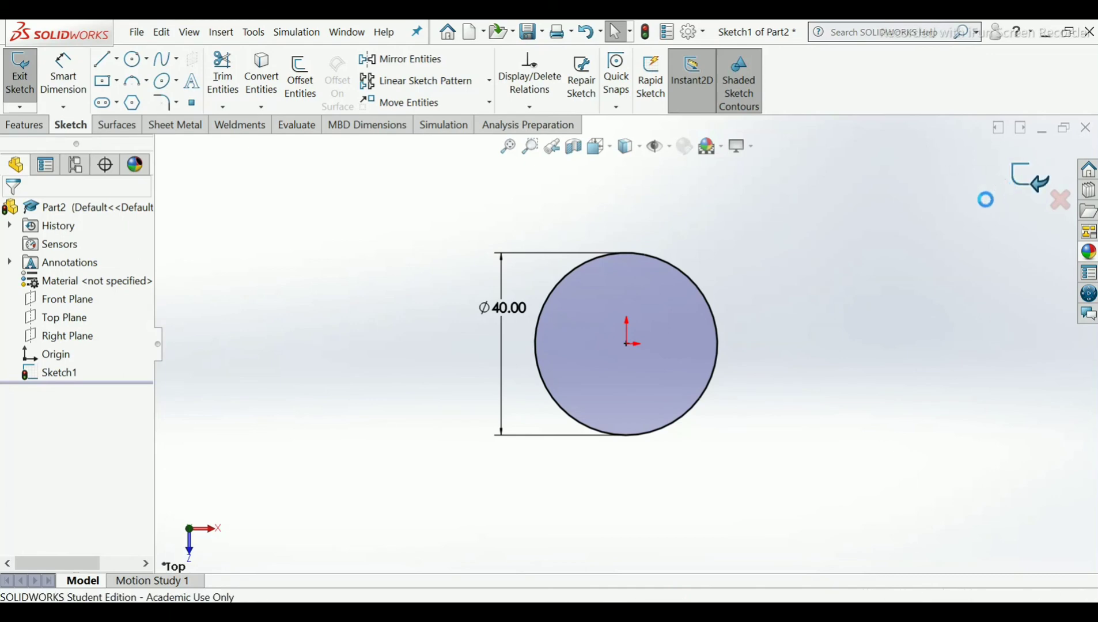
pyautogui.click(1023, 180)
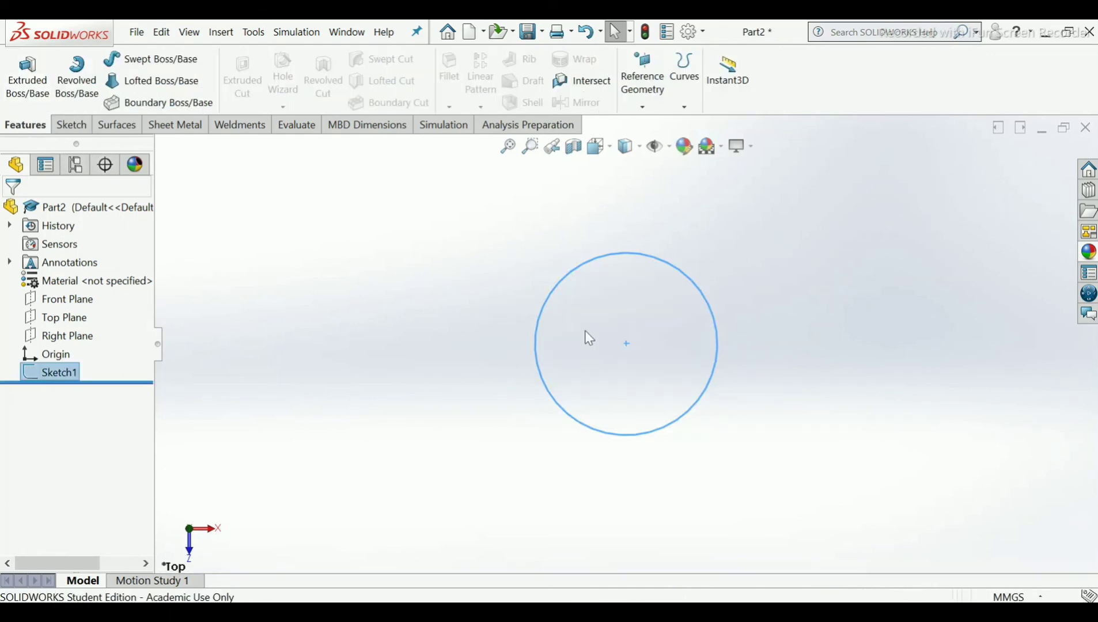
# Extrude the 40 mm circle downward into a disc with a blind depth of 8 mm.
pyautogui.moveTo(586, 336); pyautogui.dragTo(588, 223, button='middle')
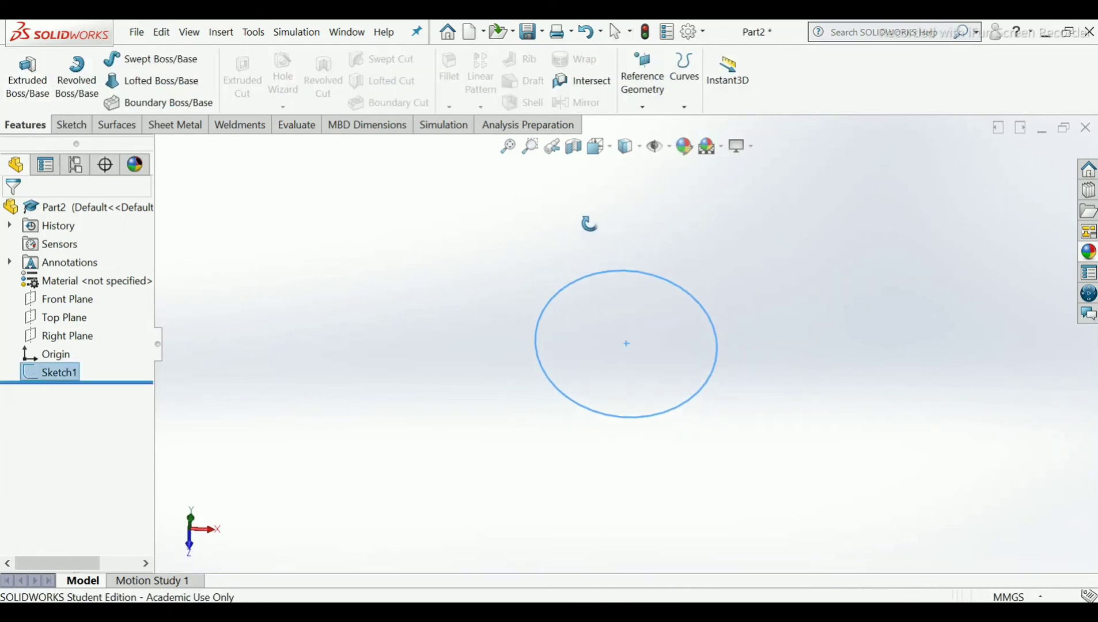
pyautogui.click(33, 98)
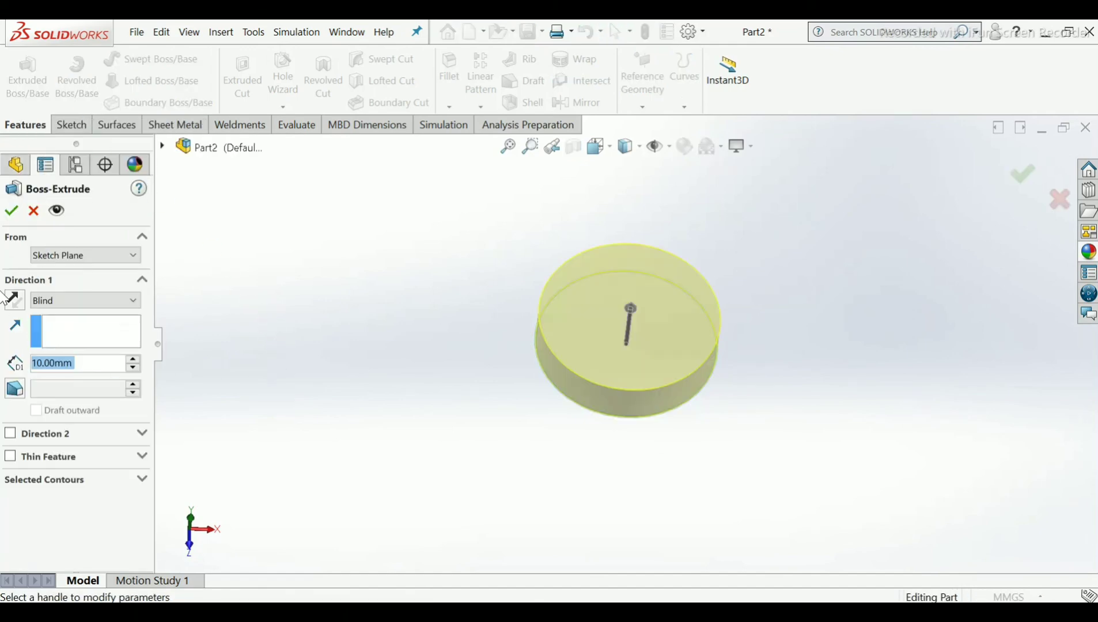
pyautogui.click(16, 304)
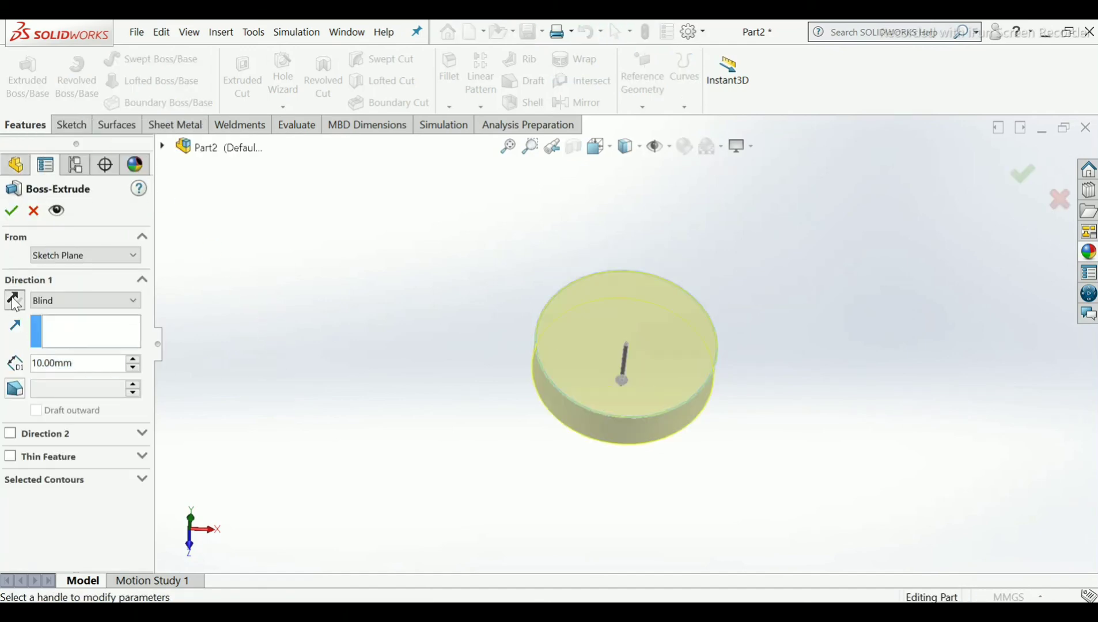
pyautogui.click(98, 359)
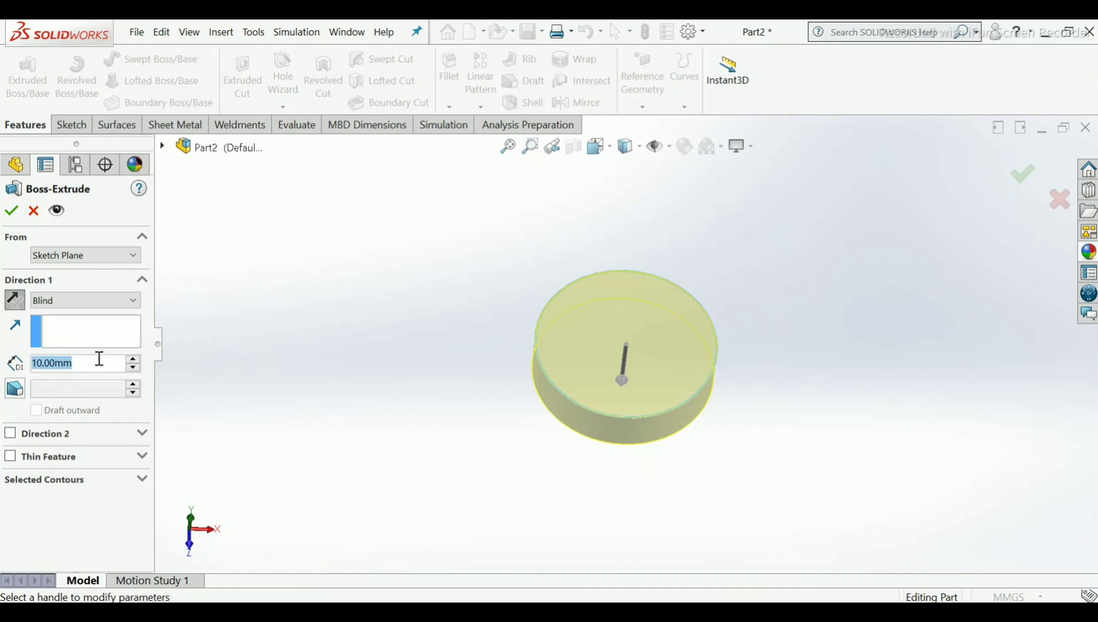
pyautogui.write('8')
pyautogui.press('Return')
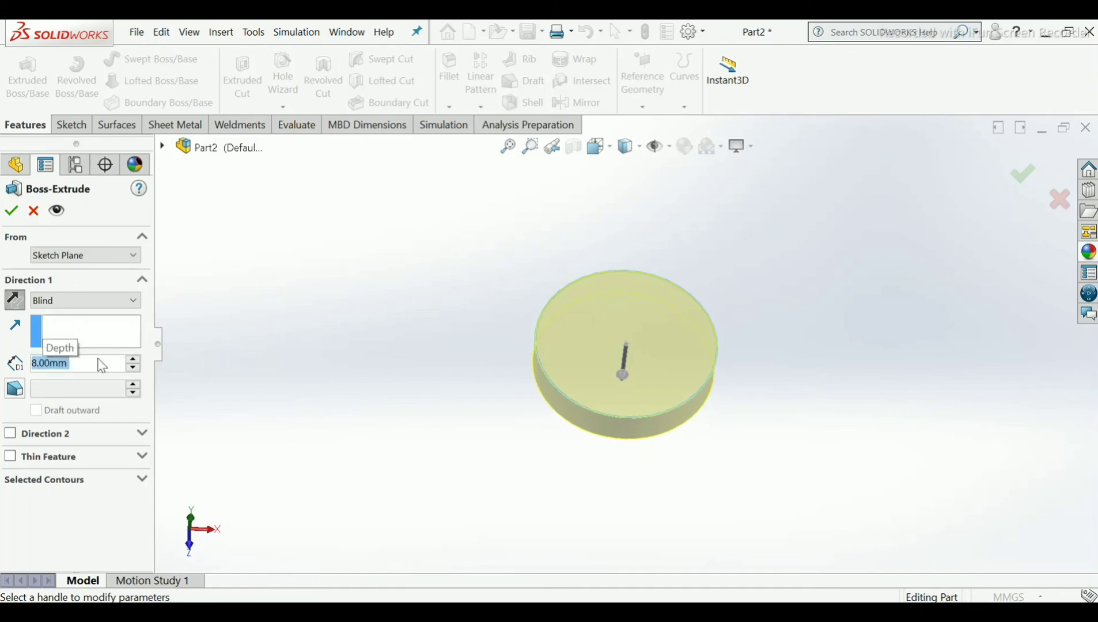
pyautogui.click(12, 215)
# On the disc's bottom face, sketch a center rectangle about 15 mm by 12 mm from the origin.
pyautogui.moveTo(500, 471); pyautogui.dragTo(517, 324, button='middle')
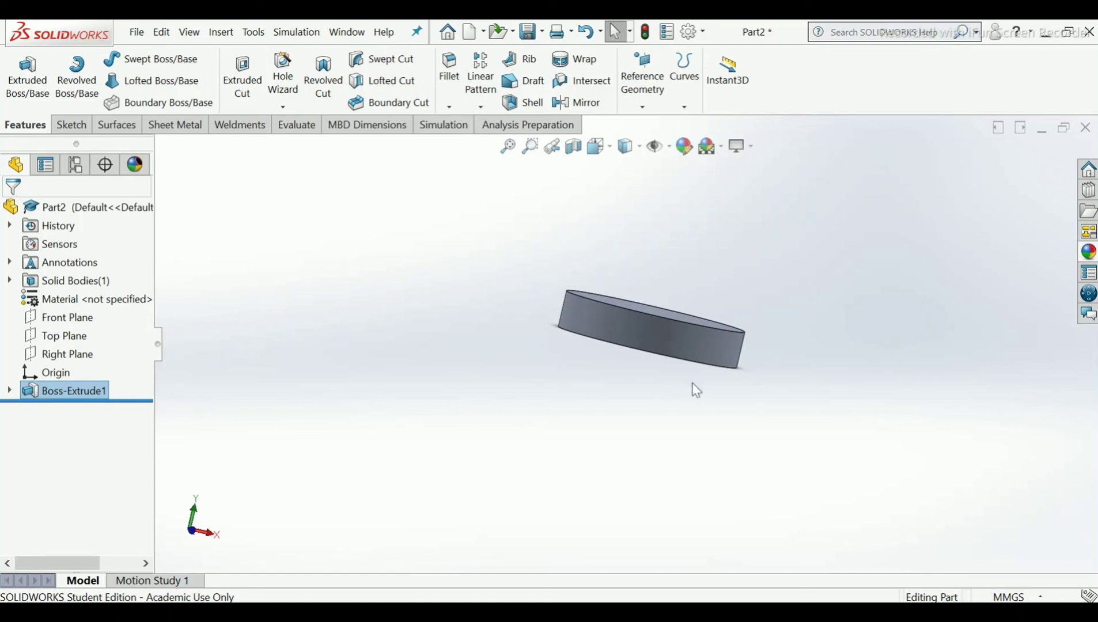
pyautogui.moveTo(692, 386); pyautogui.dragTo(649, 328, button='middle')
pyautogui.scroll(-3, 648, 324)
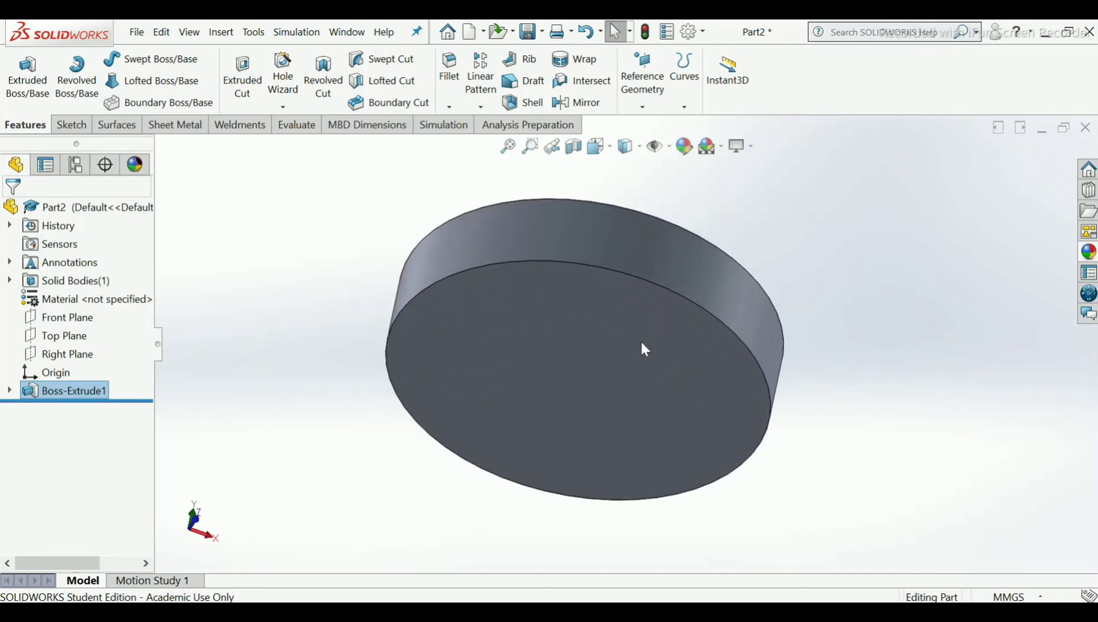
pyautogui.click(580, 379)
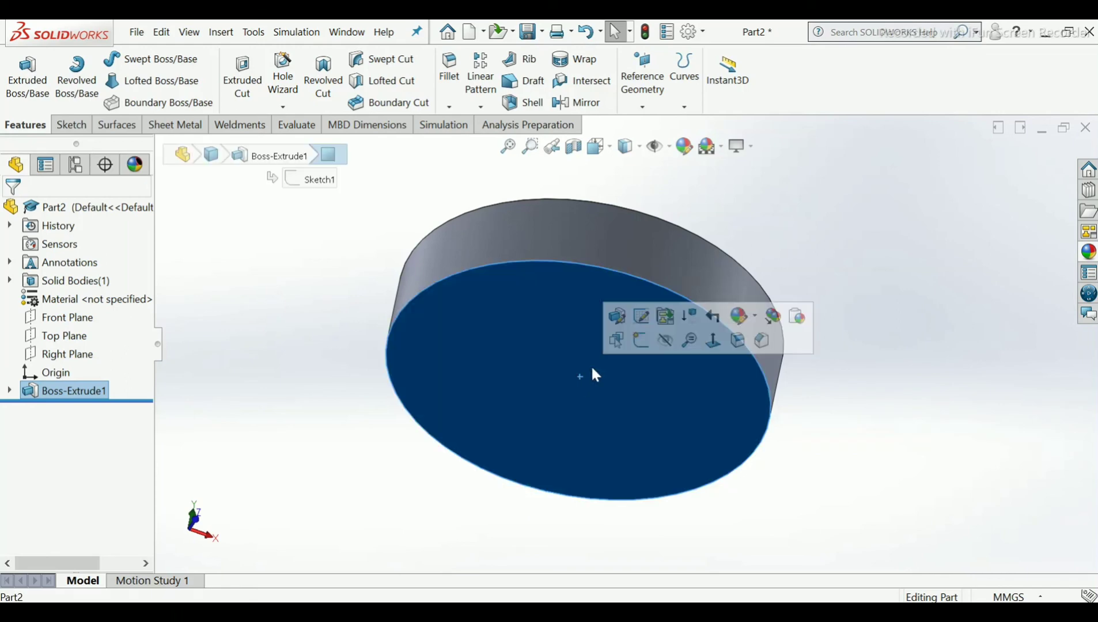
pyautogui.click(642, 346)
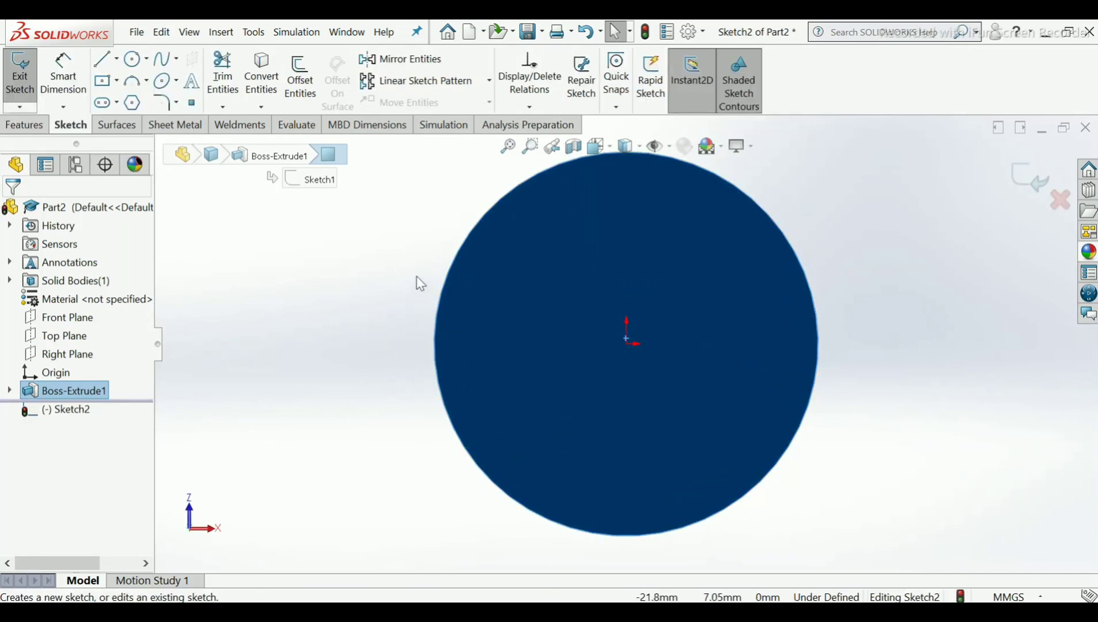
pyautogui.click(400, 268)
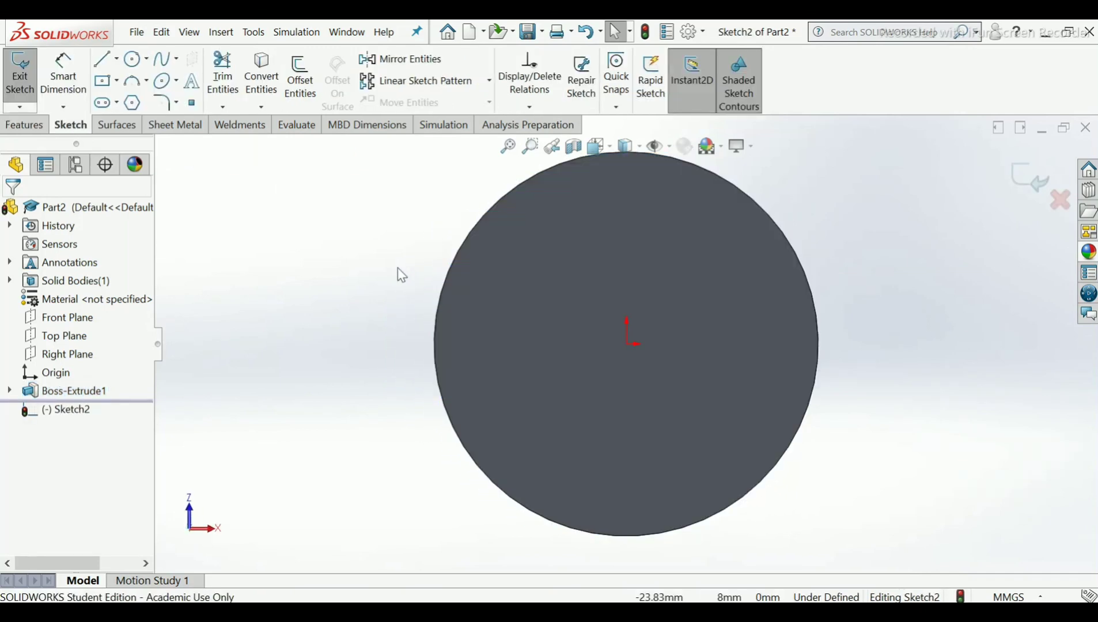
pyautogui.click(100, 86)
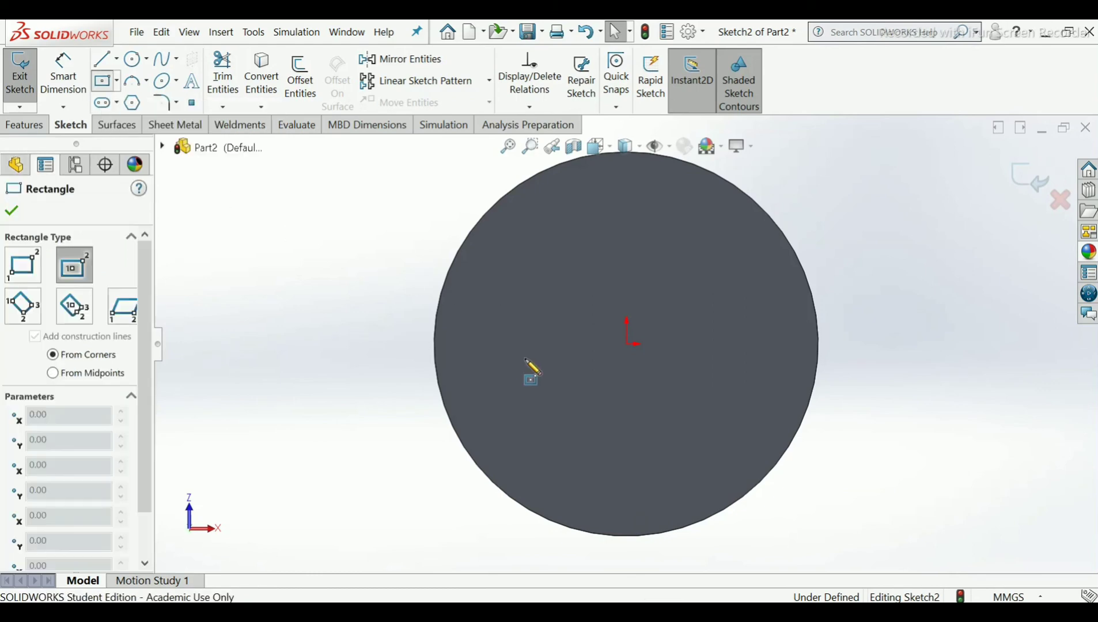
pyautogui.click(627, 344)
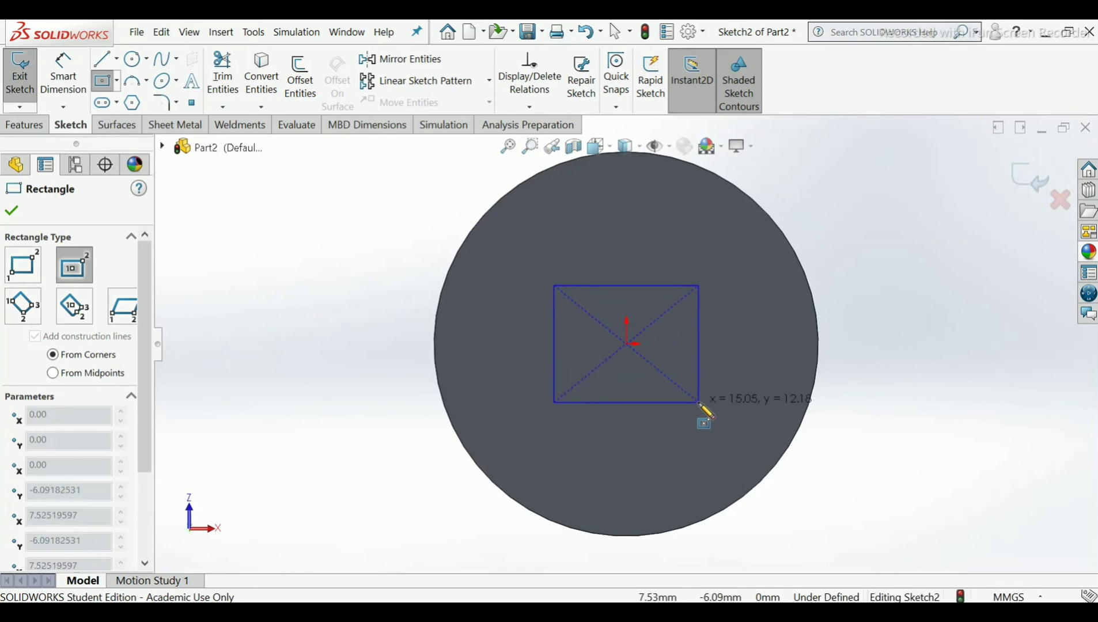
pyautogui.click(699, 402)
pyautogui.rightClick(698, 402)
pyautogui.click(714, 415)
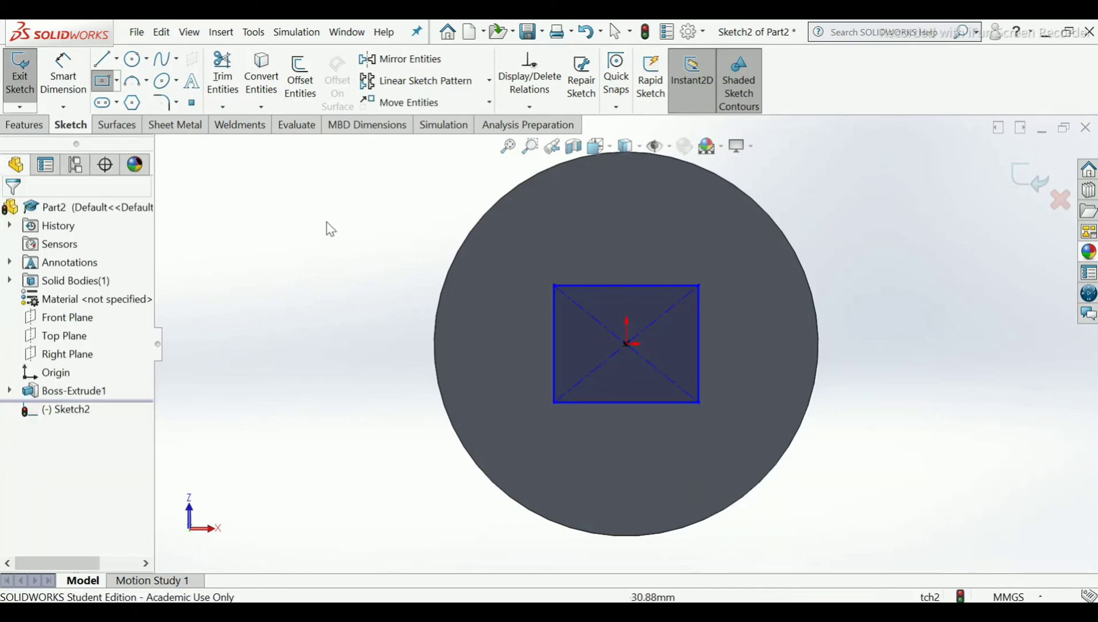
# Dimension the center rectangle's height and width to 20 mm each.
pyautogui.click(64, 83)
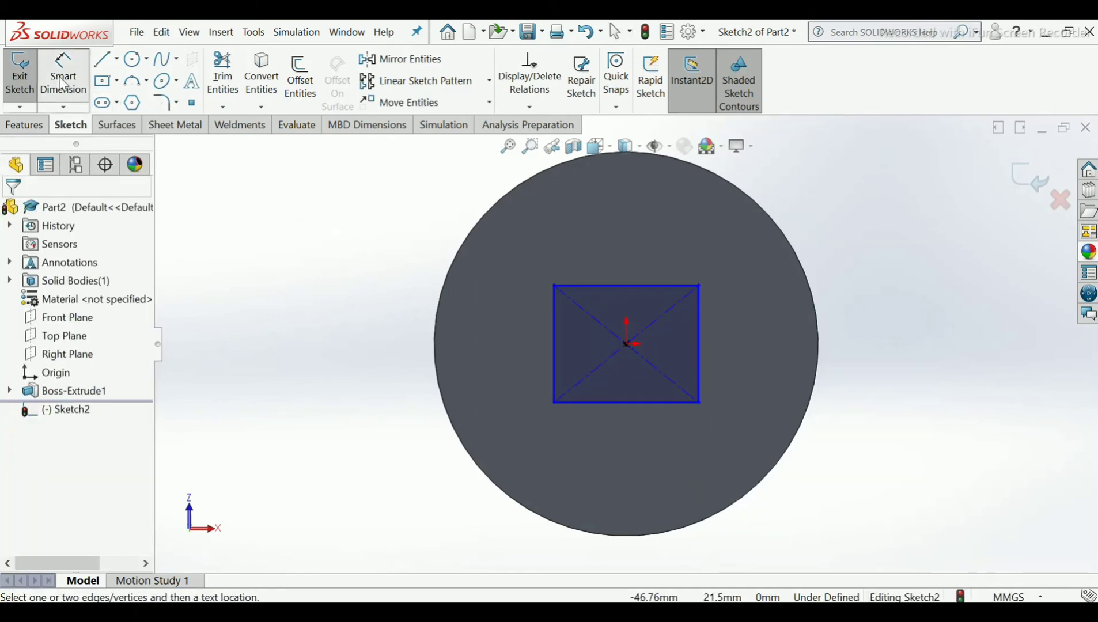
pyautogui.click(555, 383)
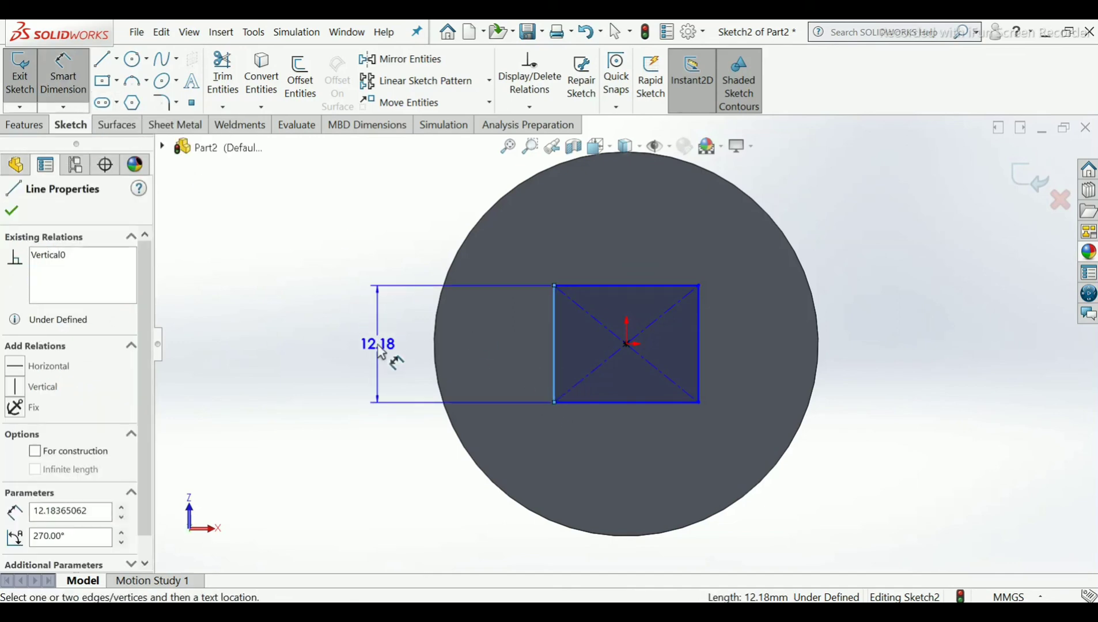
pyautogui.click(377, 337)
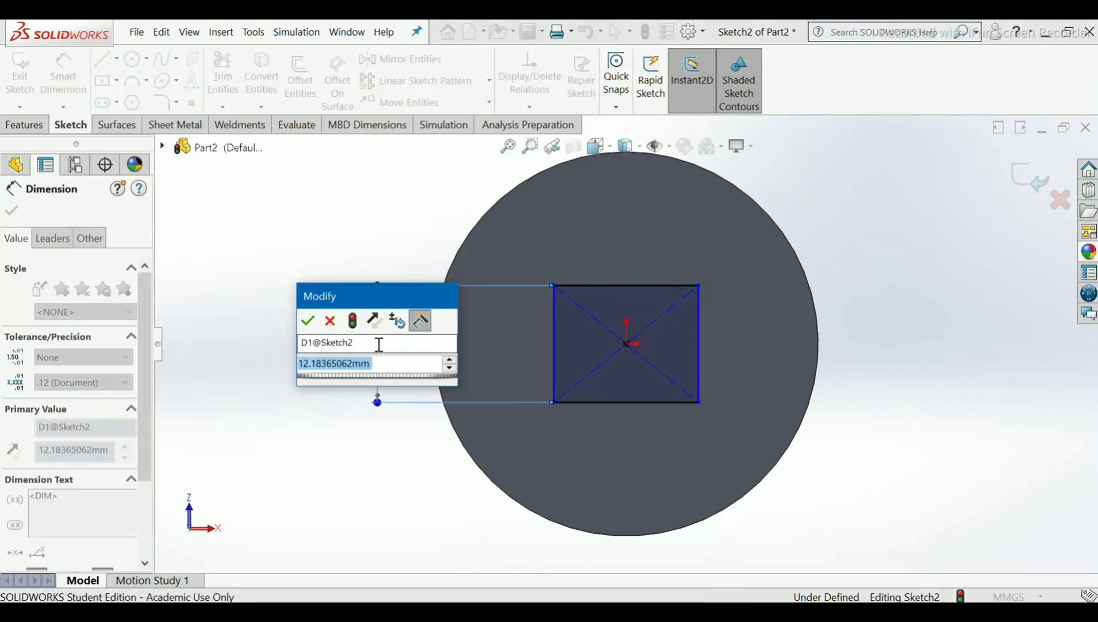
pyautogui.write('20')
pyautogui.press('Return')
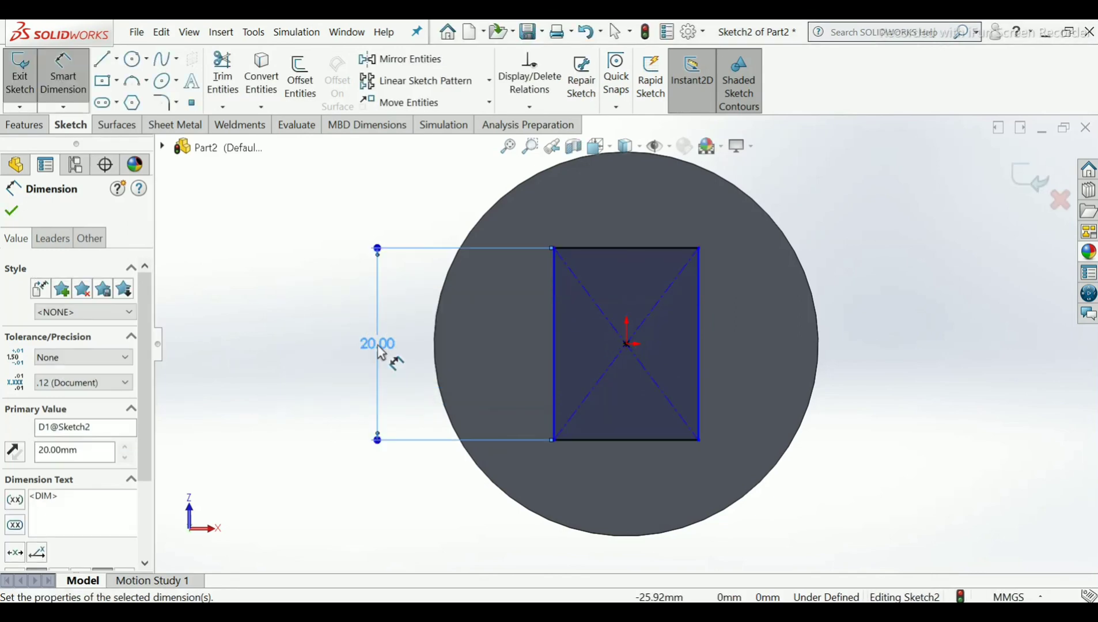
pyautogui.click(631, 247)
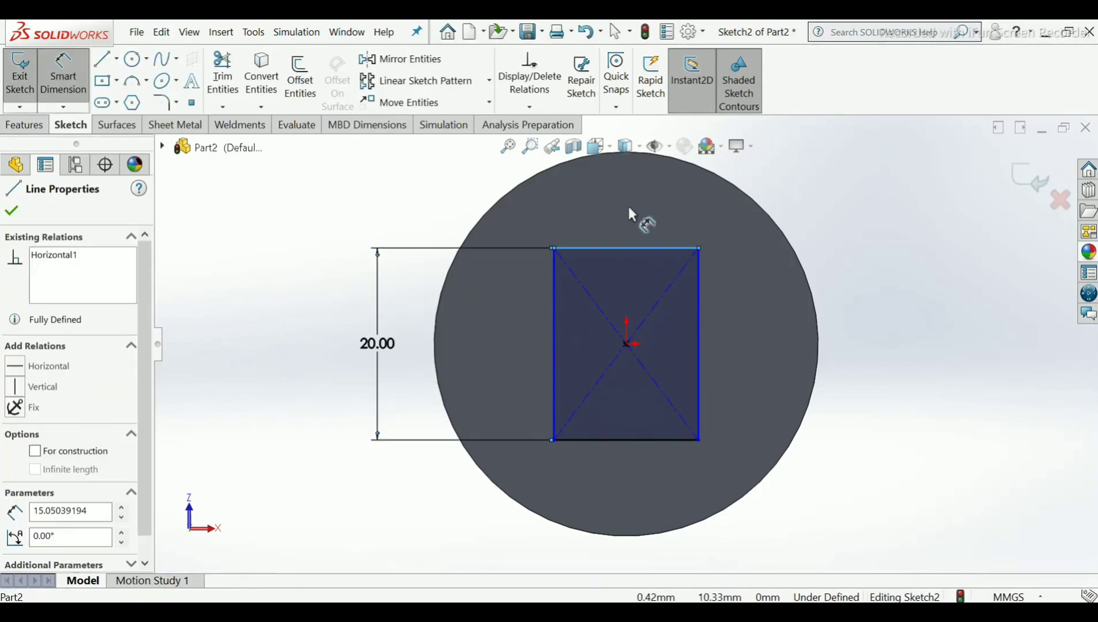
pyautogui.click(624, 203)
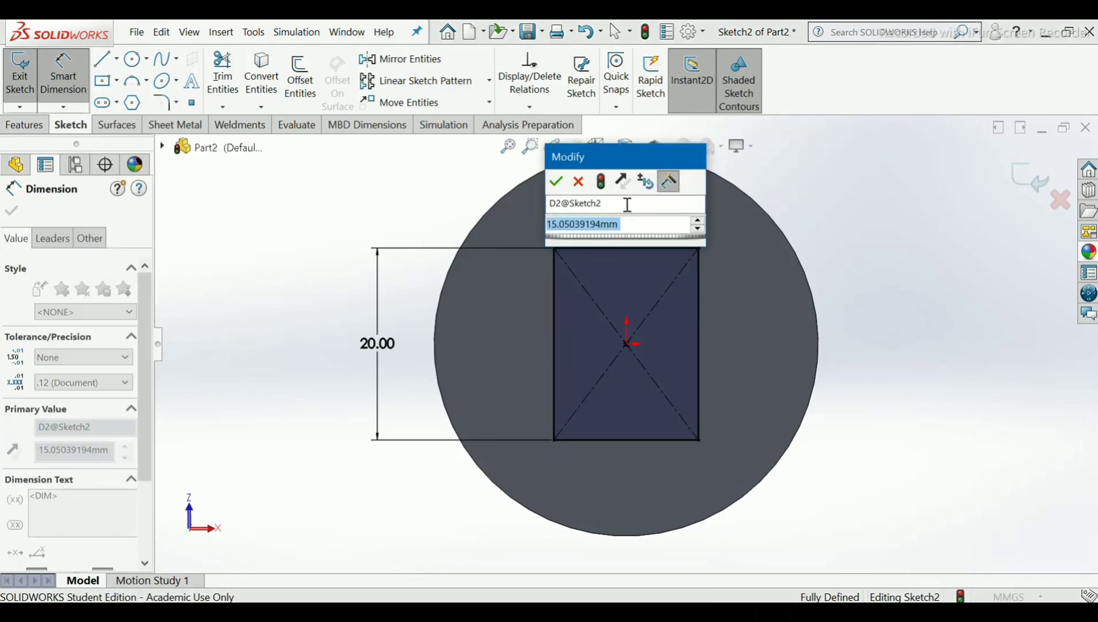
pyautogui.write('10')
pyautogui.press('Return')
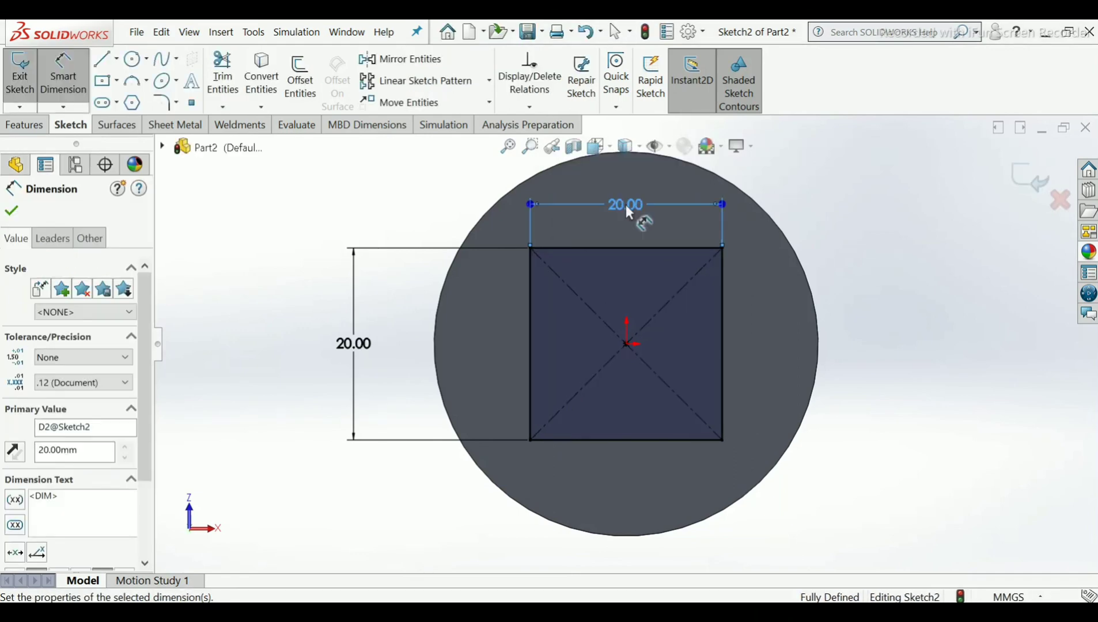
pyautogui.click(12, 211)
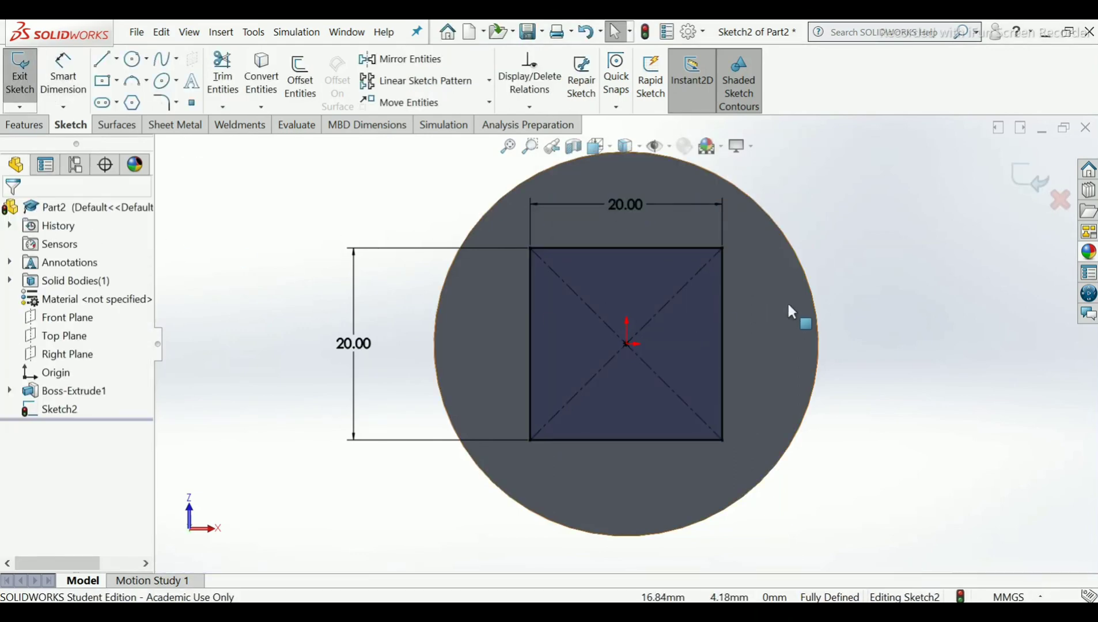
# Exit the sketch and extrude the square outward from the disc's bottom face with a blind depth of 18 mm.
pyautogui.scroll(-2, 787, 305)
pyautogui.moveTo(788, 307); pyautogui.dragTo(748, 397, button='middle')
pyautogui.scroll(2, 748, 398)
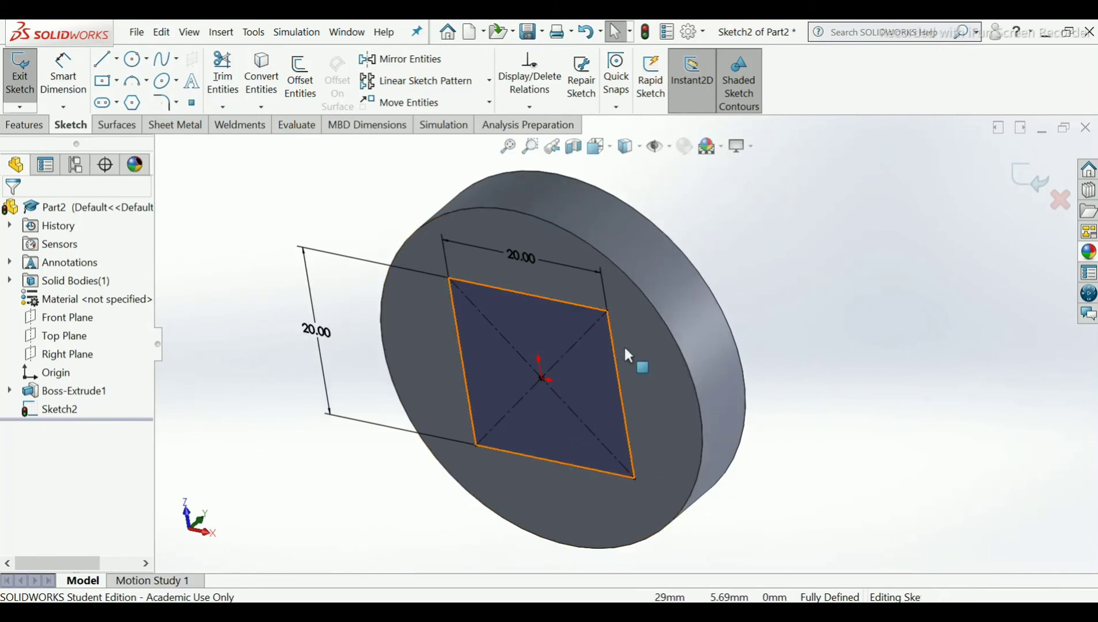
pyautogui.click(1013, 177)
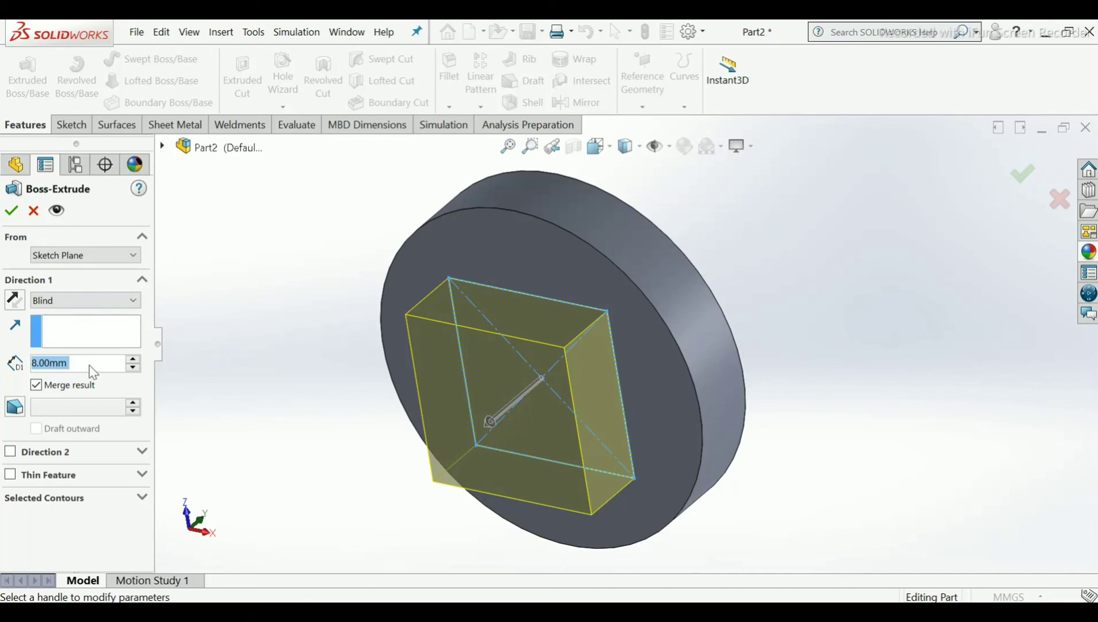
pyautogui.write('18')
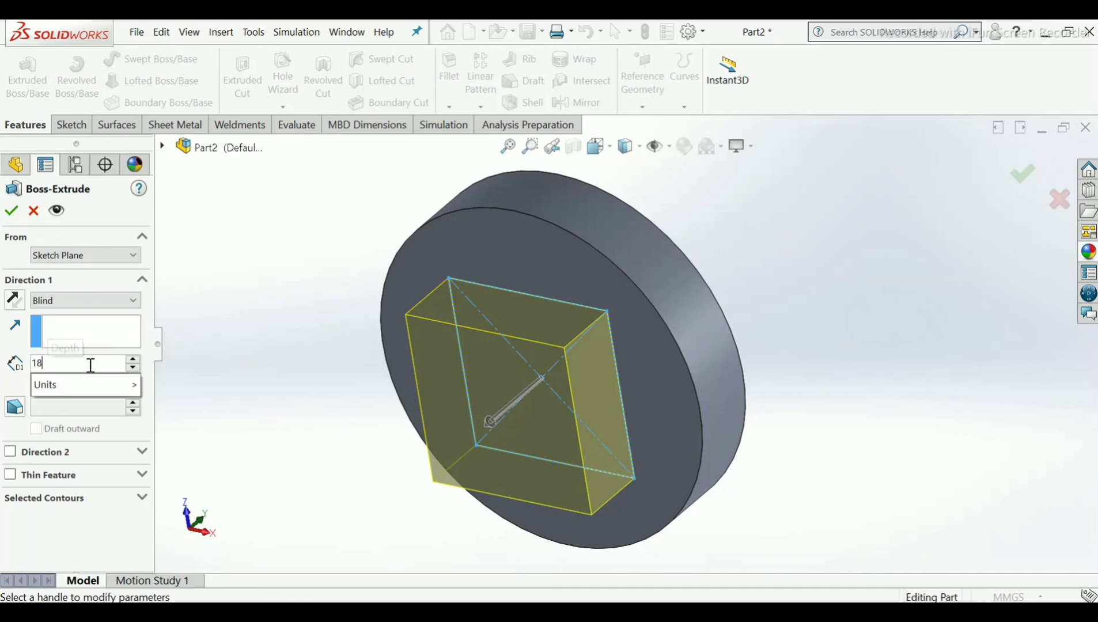
pyautogui.press('Return')
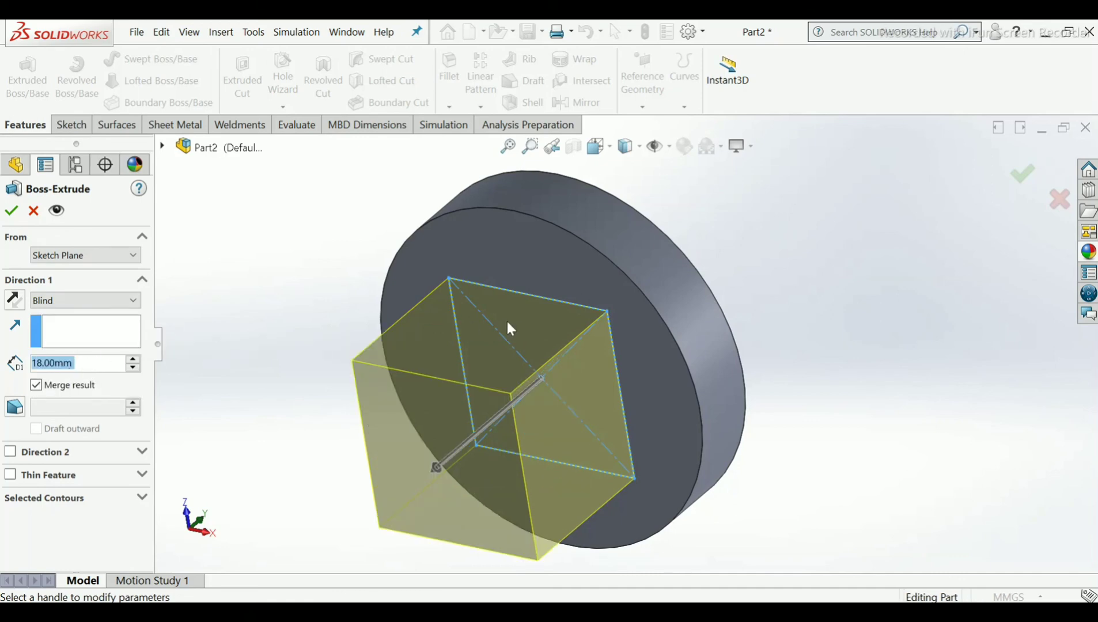
pyautogui.scroll(3, 513, 326)
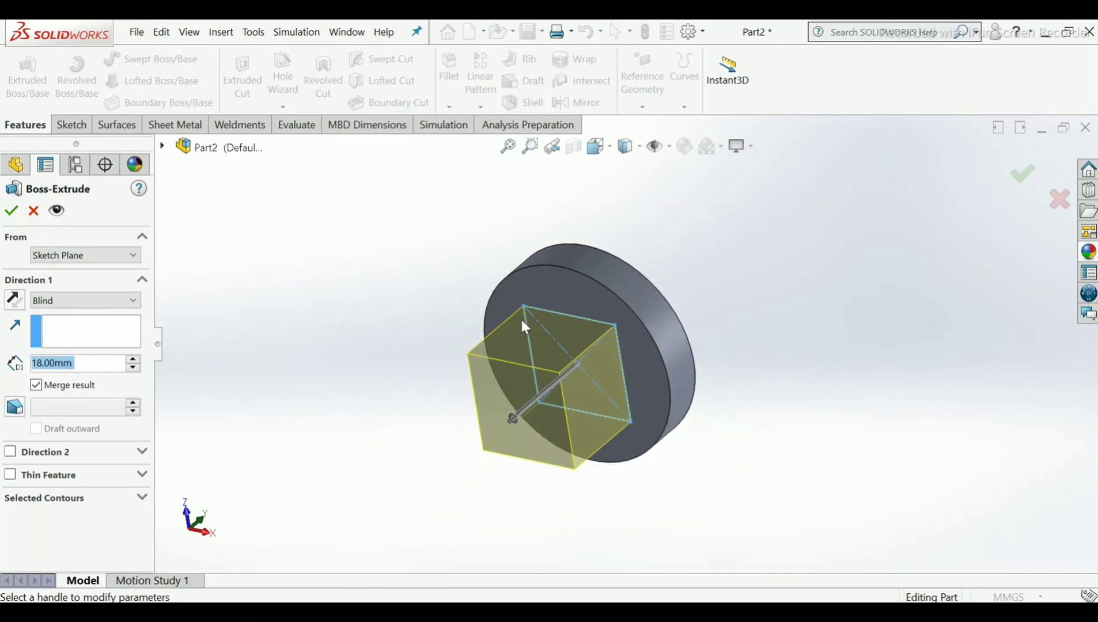
pyautogui.click(11, 211)
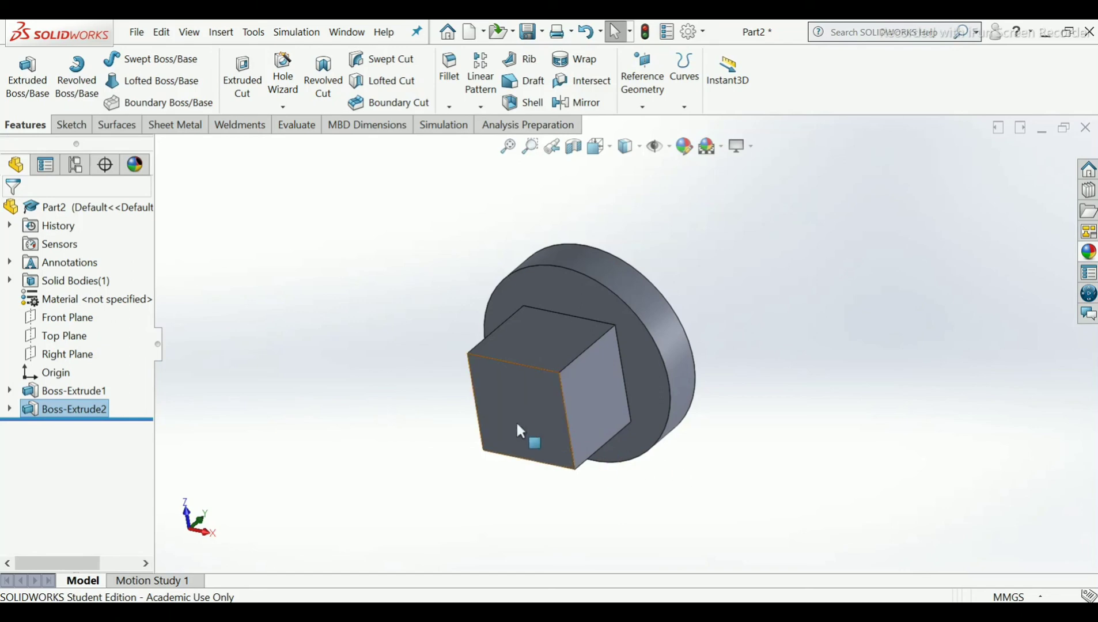
# On the square block's end face, sketch a circle of about 10 mm radius centered on the origin, reaching the square's edges.
pyautogui.scroll(-2, 517, 421)
pyautogui.click(546, 400)
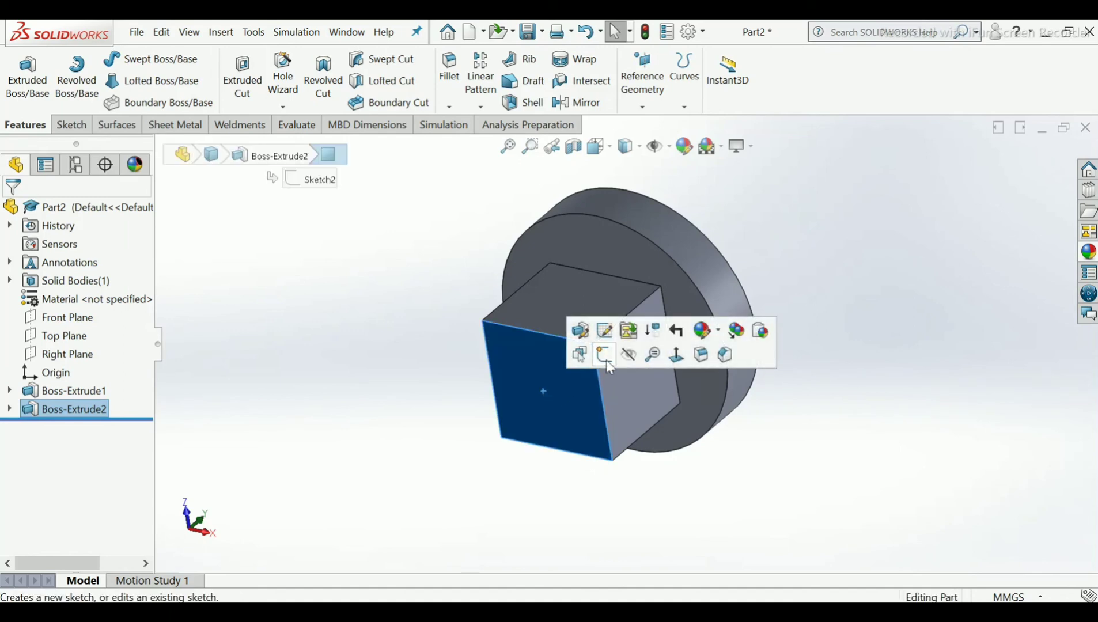
pyautogui.click(580, 354)
pyautogui.hotkey('ctrl', '8')
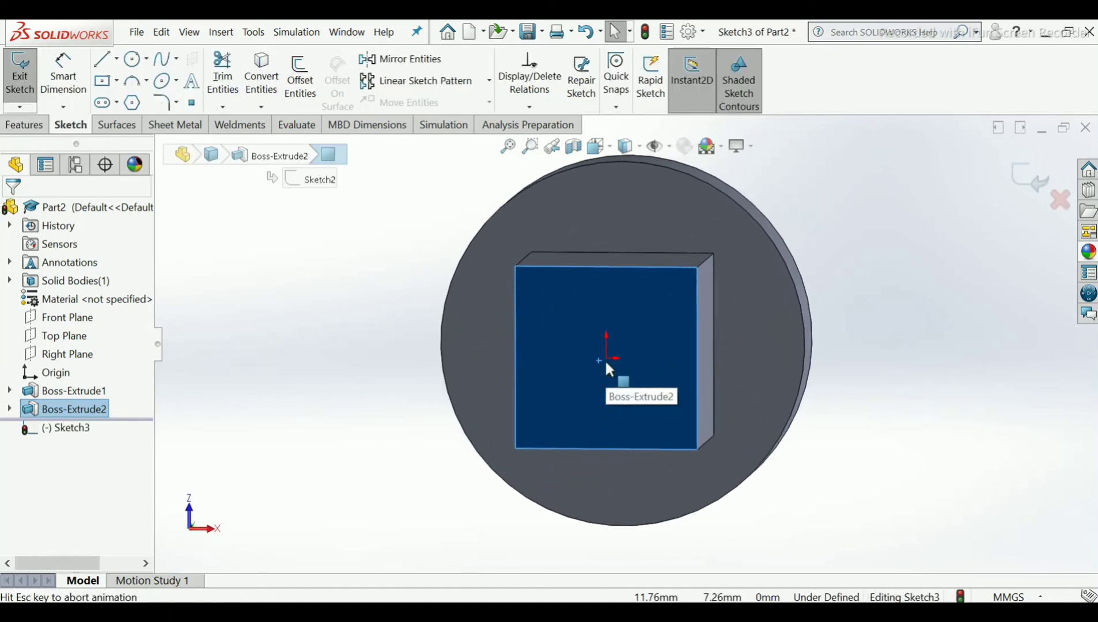
pyautogui.click(379, 262)
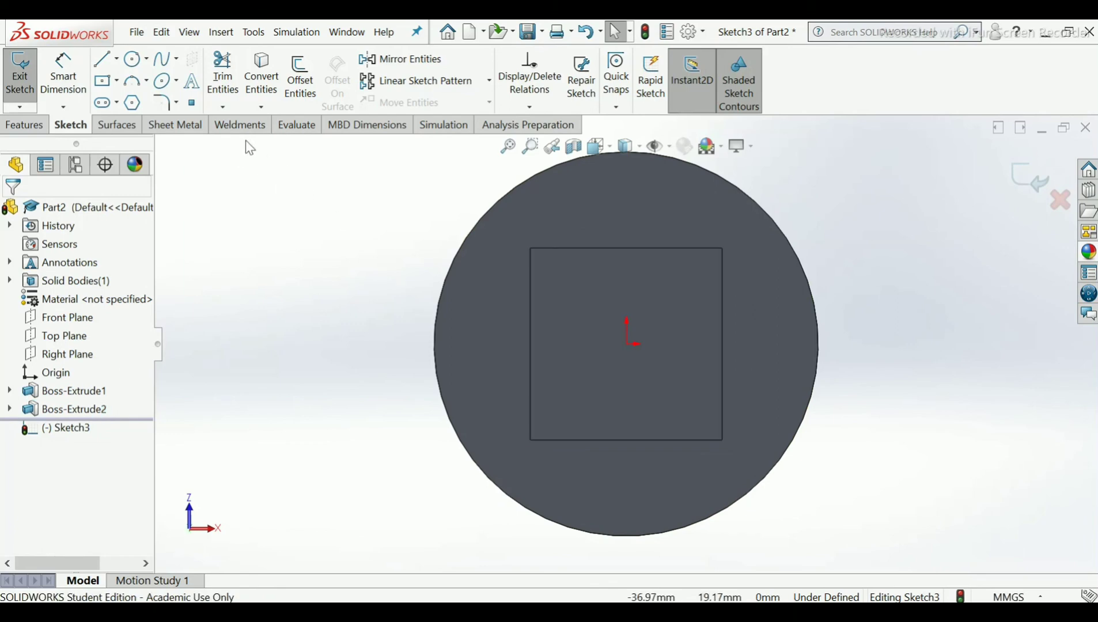
pyautogui.click(132, 60)
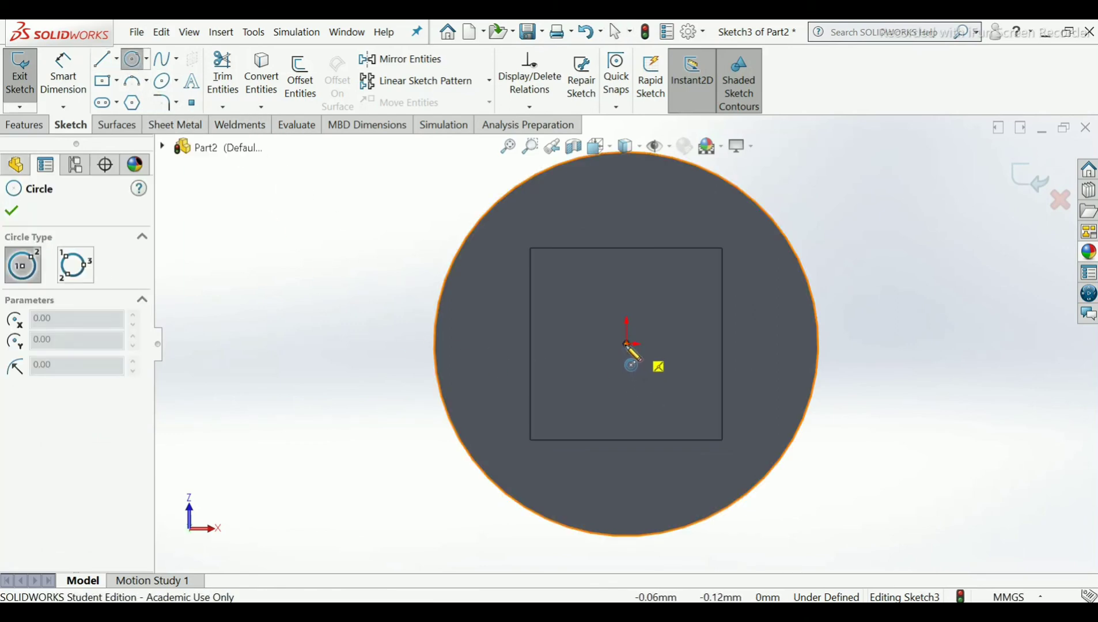
pyautogui.click(628, 345)
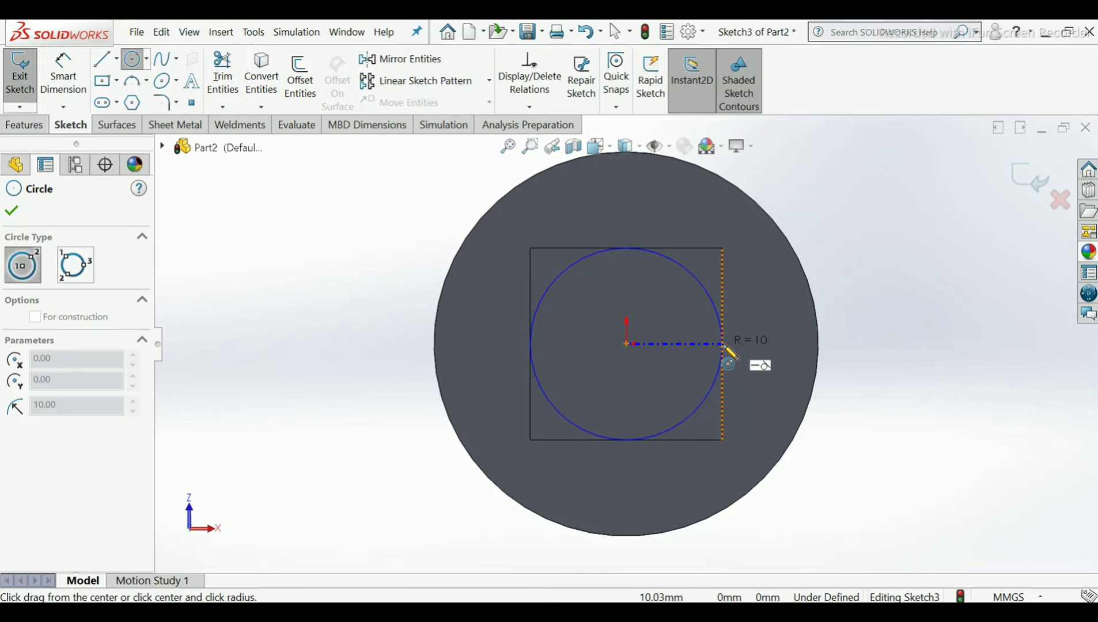
pyautogui.click(725, 347)
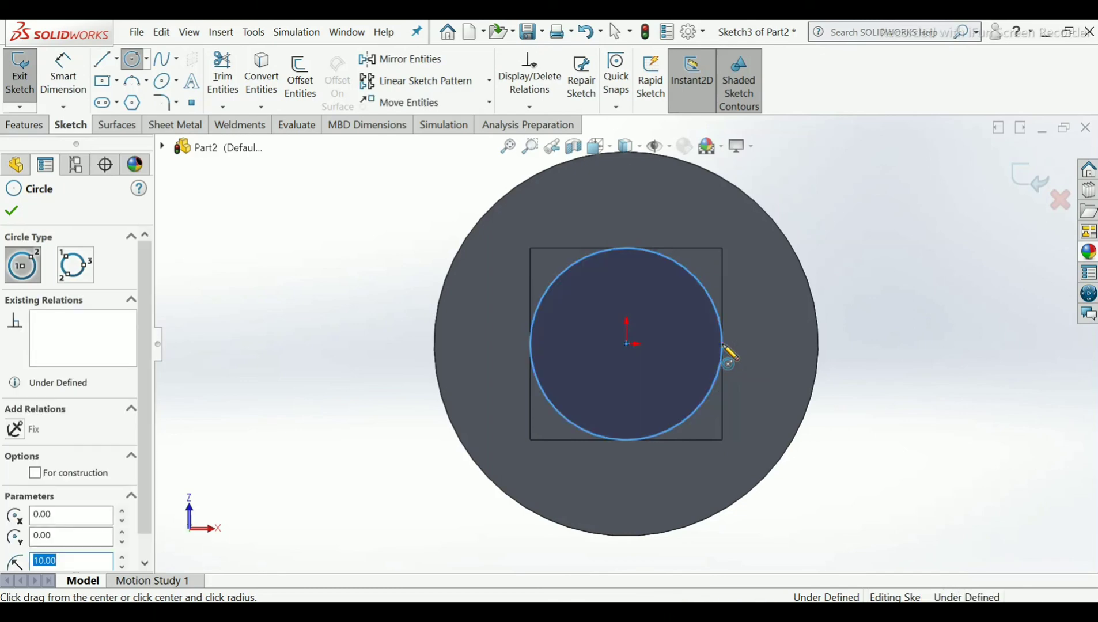
pyautogui.rightClick(726, 352)
pyautogui.click(758, 358)
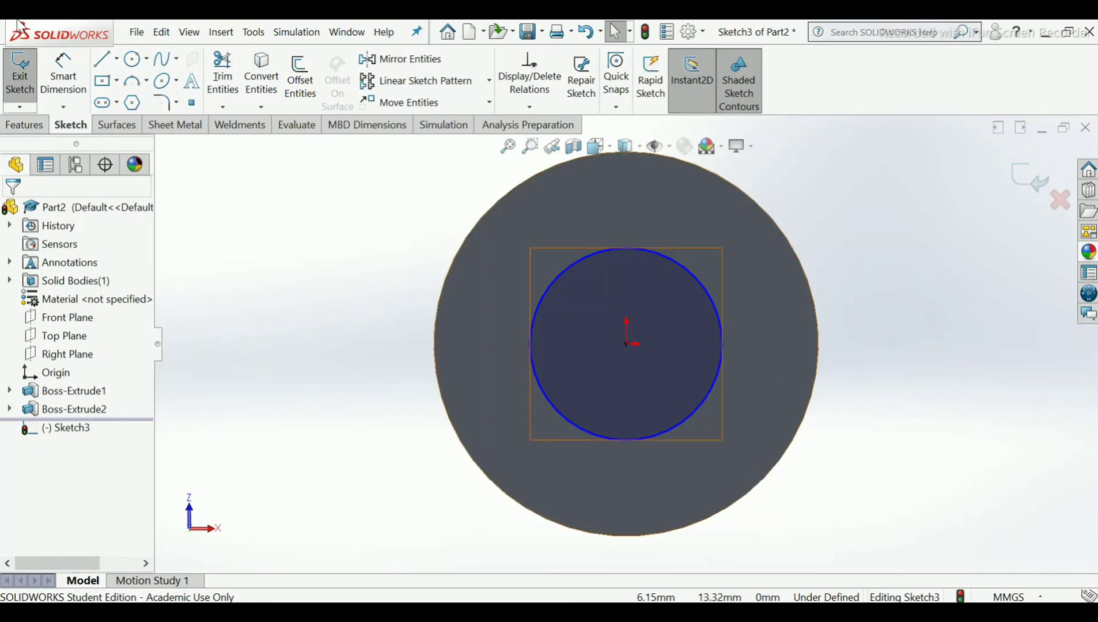
# Dimension the circle's diameter as 20 mm and exit the sketch.
pyautogui.click(63, 75)
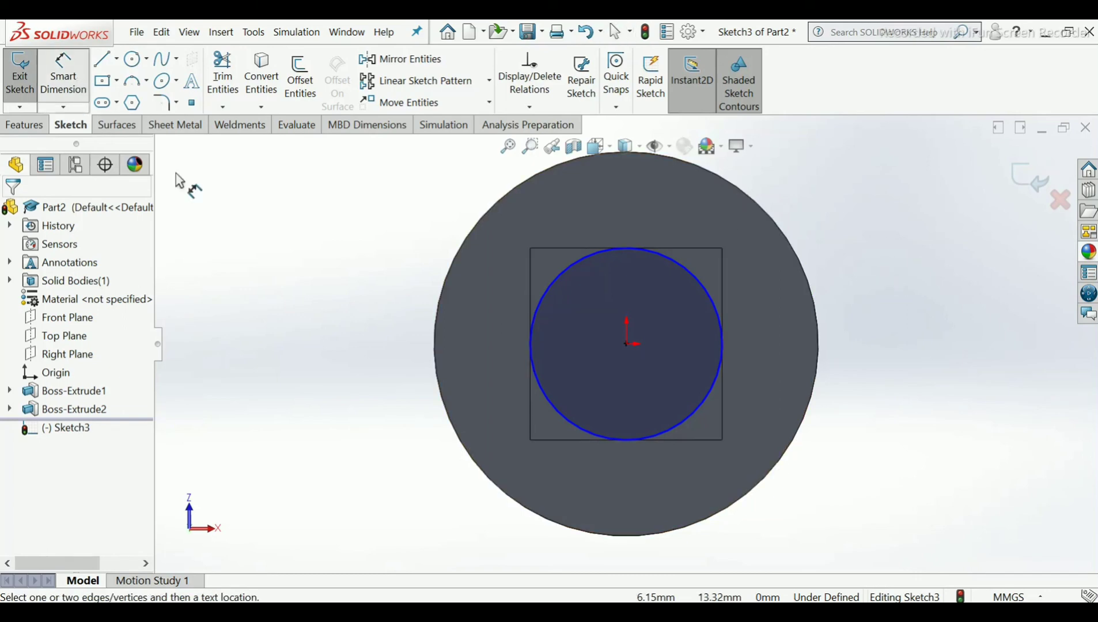
pyautogui.click(537, 379)
pyautogui.click(382, 358)
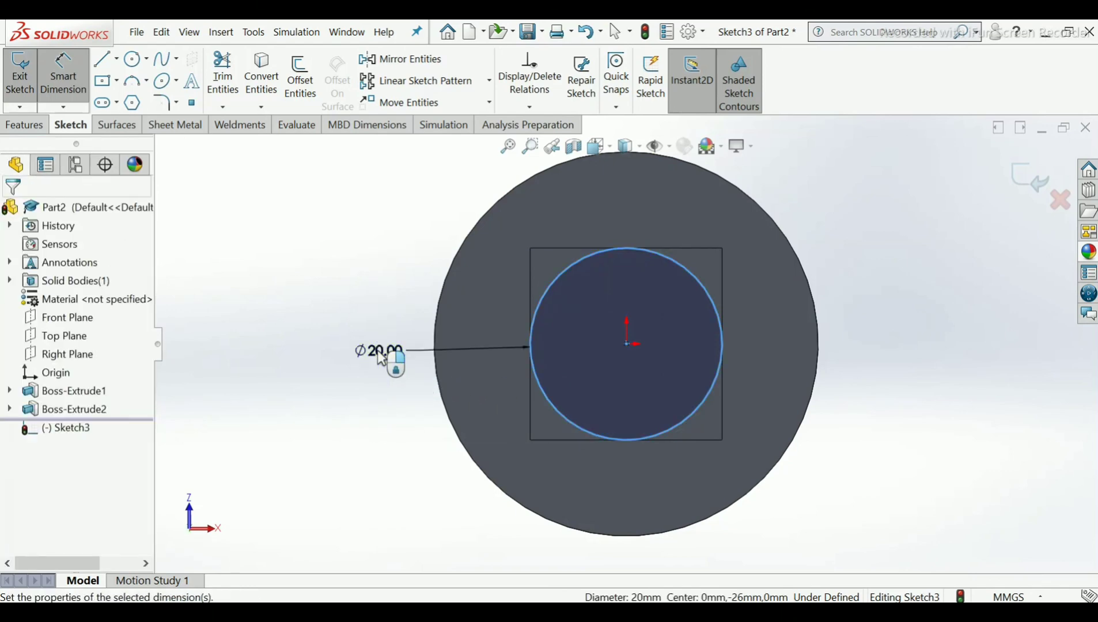
pyautogui.click(310, 330)
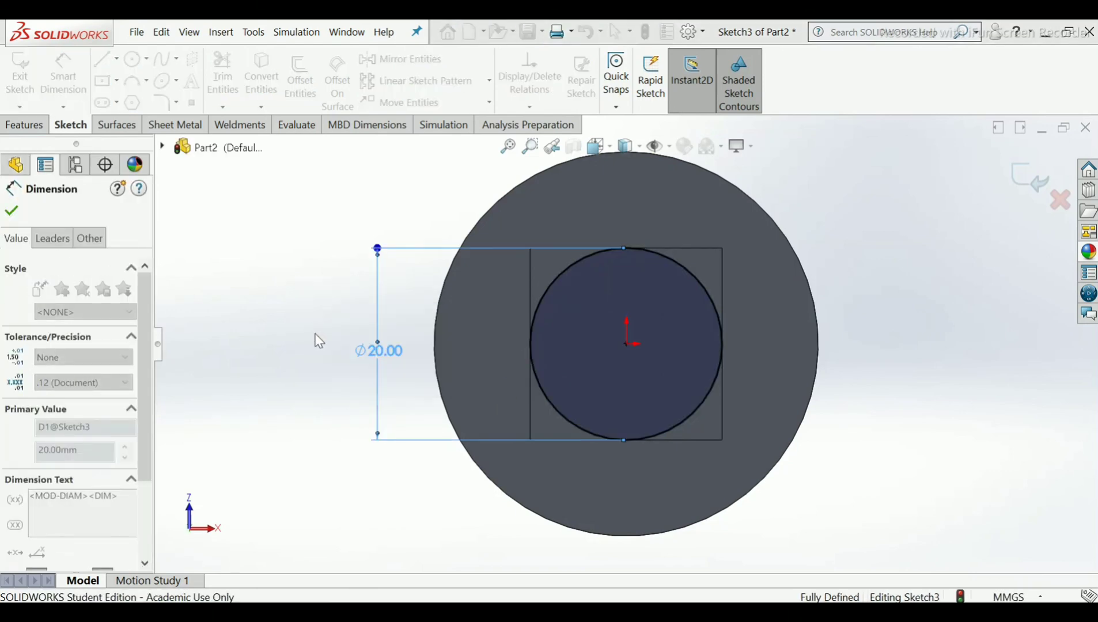
pyautogui.click(11, 211)
pyautogui.scroll(1, 432, 330)
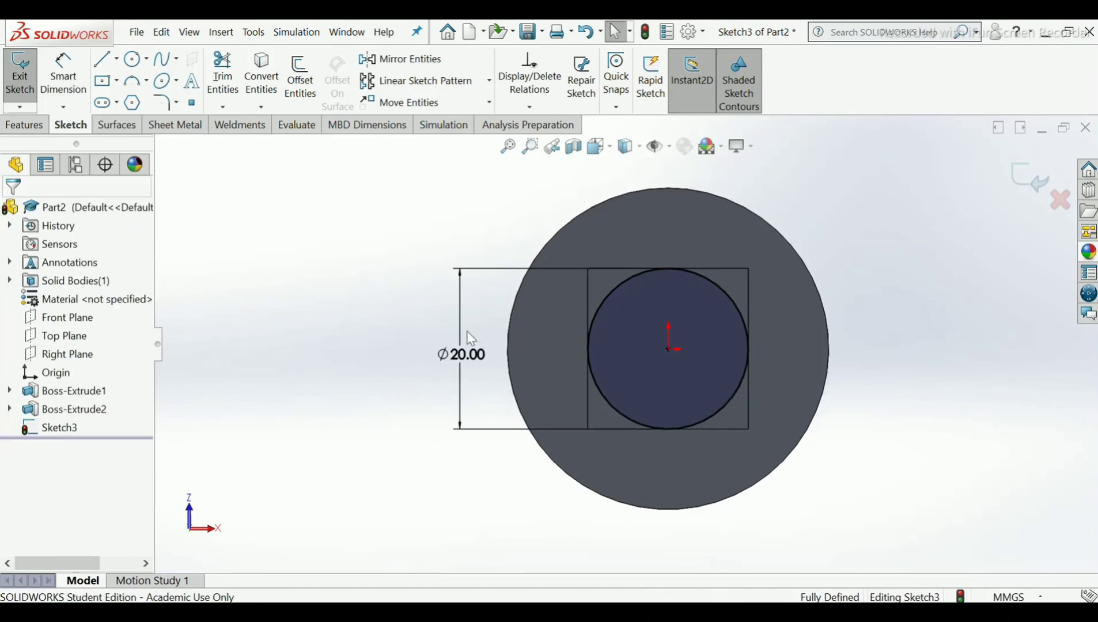
pyautogui.moveTo(551, 346); pyautogui.dragTo(505, 382, button='middle')
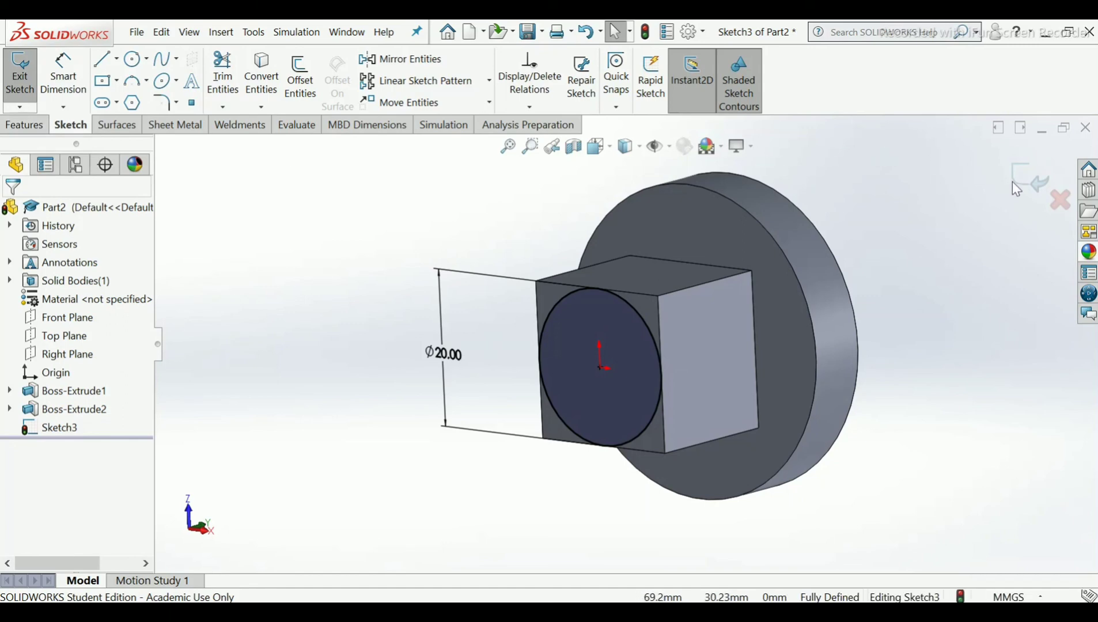
pyautogui.click(1027, 178)
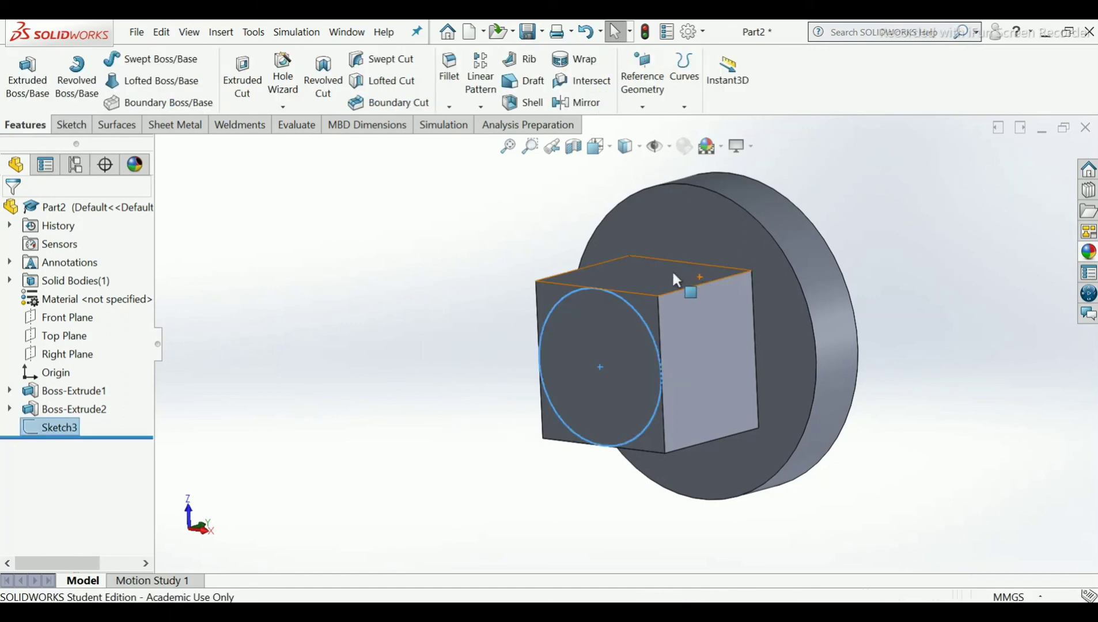
# Extrude the 20 mm circle outward from the square block into a shank with a blind depth of 45 mm.
pyautogui.click(33, 79)
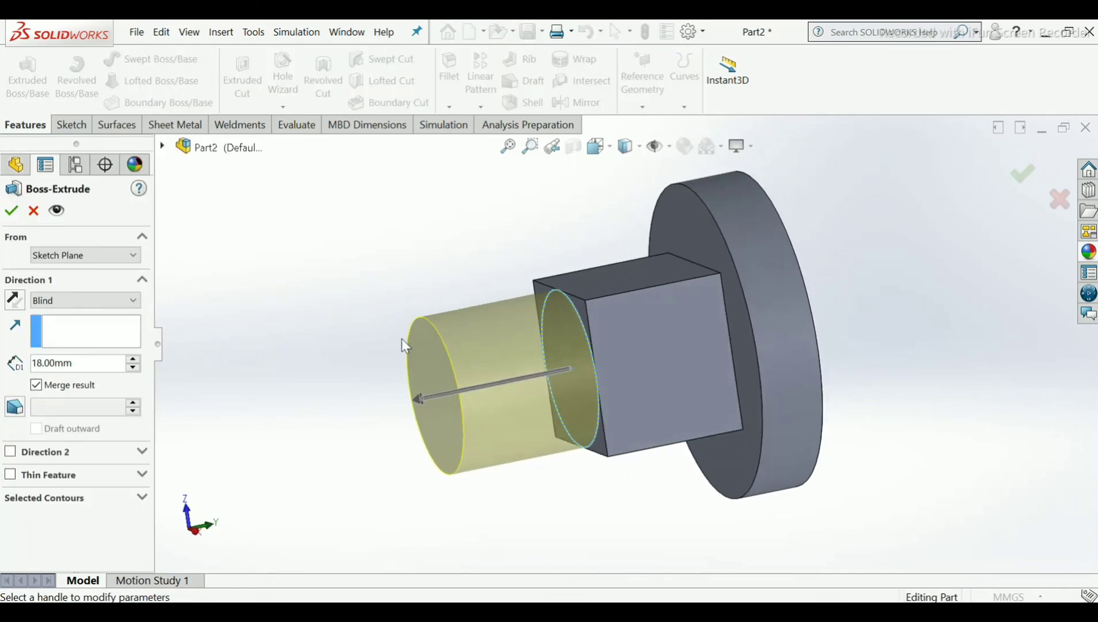
pyautogui.doubleClick(77, 362)
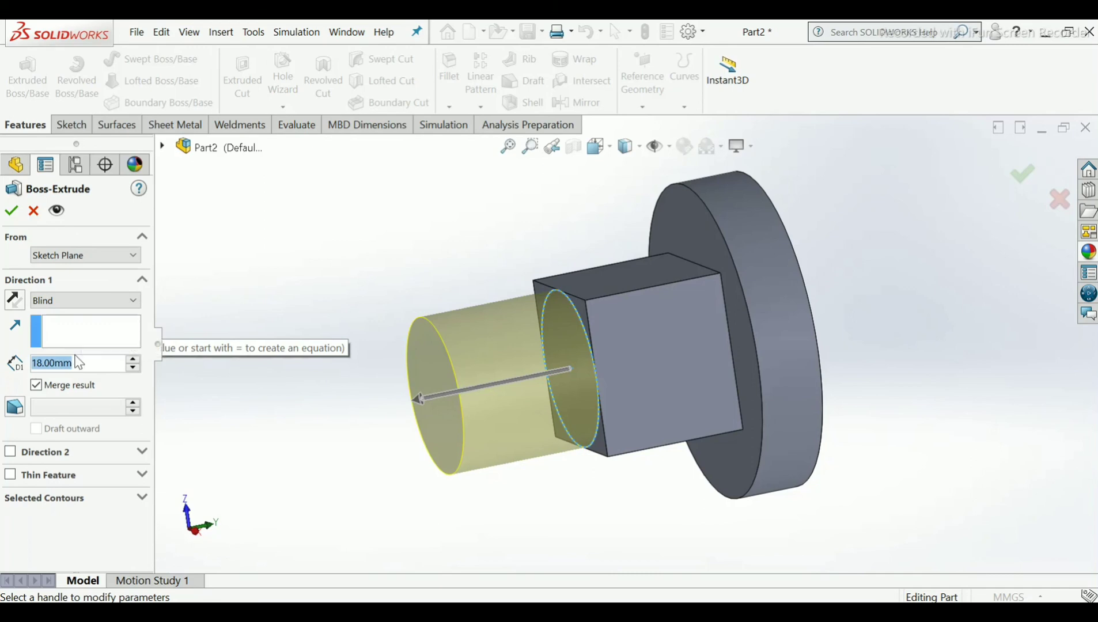
pyautogui.write('45')
pyautogui.press('Return')
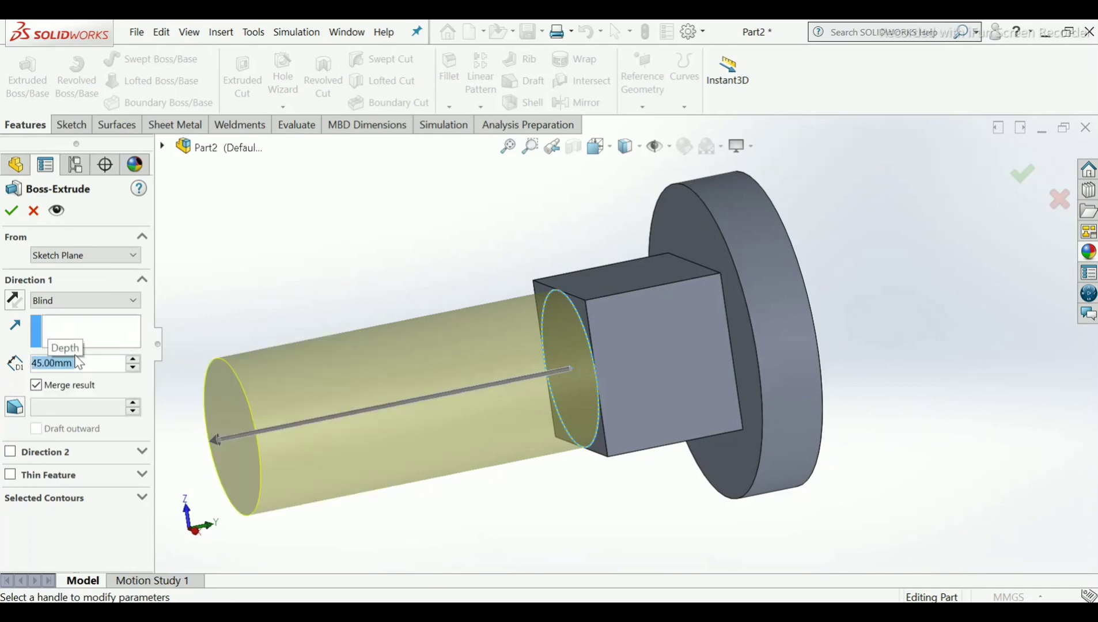
pyautogui.scroll(2, 527, 306)
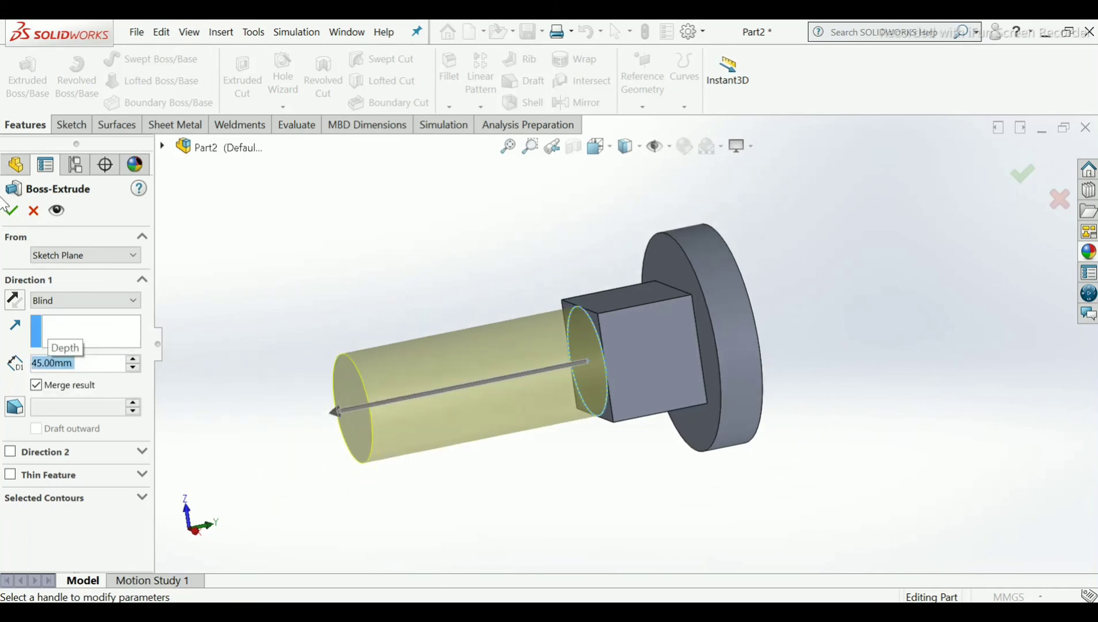
pyautogui.click(11, 213)
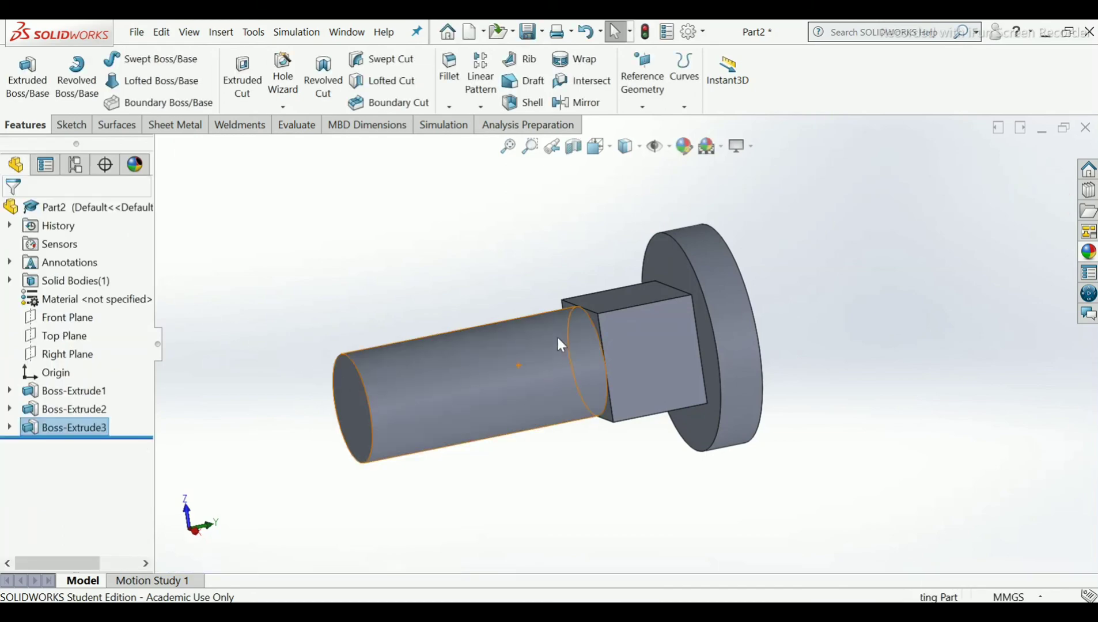
# Start a sketch on the Front Plane and draw a vertical centerline from the origin upward above the disc.
pyautogui.moveTo(561, 342); pyautogui.dragTo(486, 282, button='middle')
pyautogui.scroll(2, 486, 281)
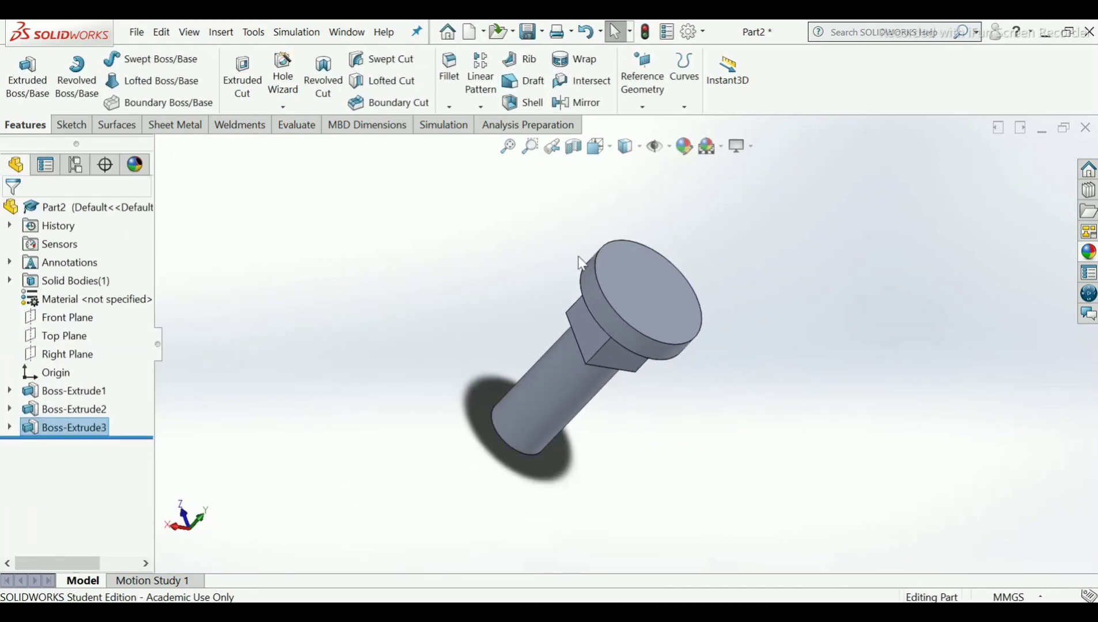
pyautogui.scroll(-3, 644, 326)
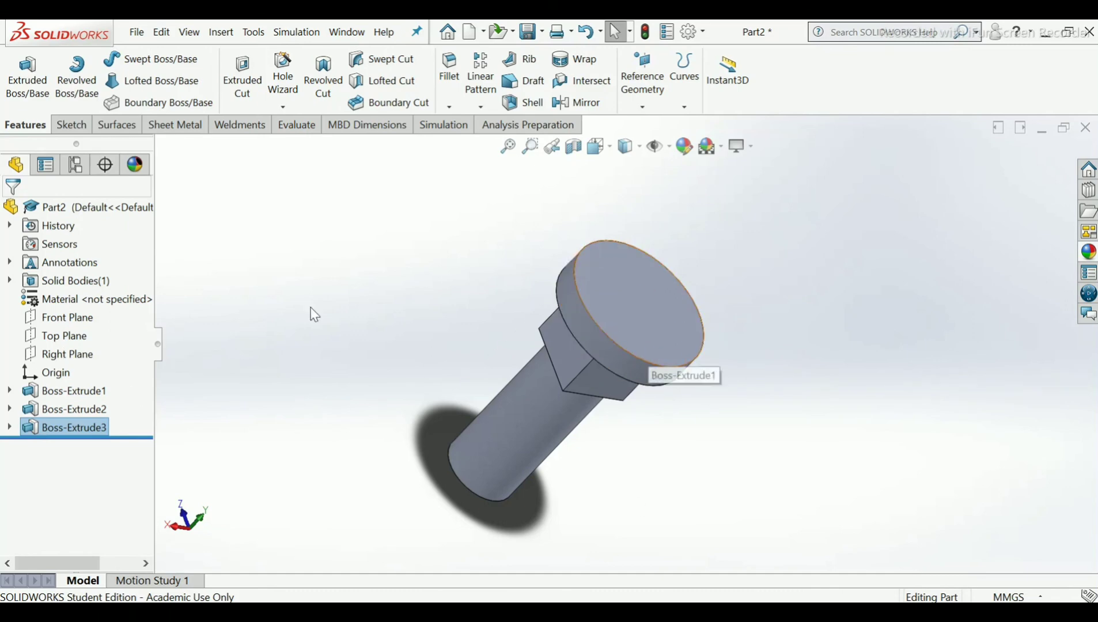
pyautogui.click(61, 320)
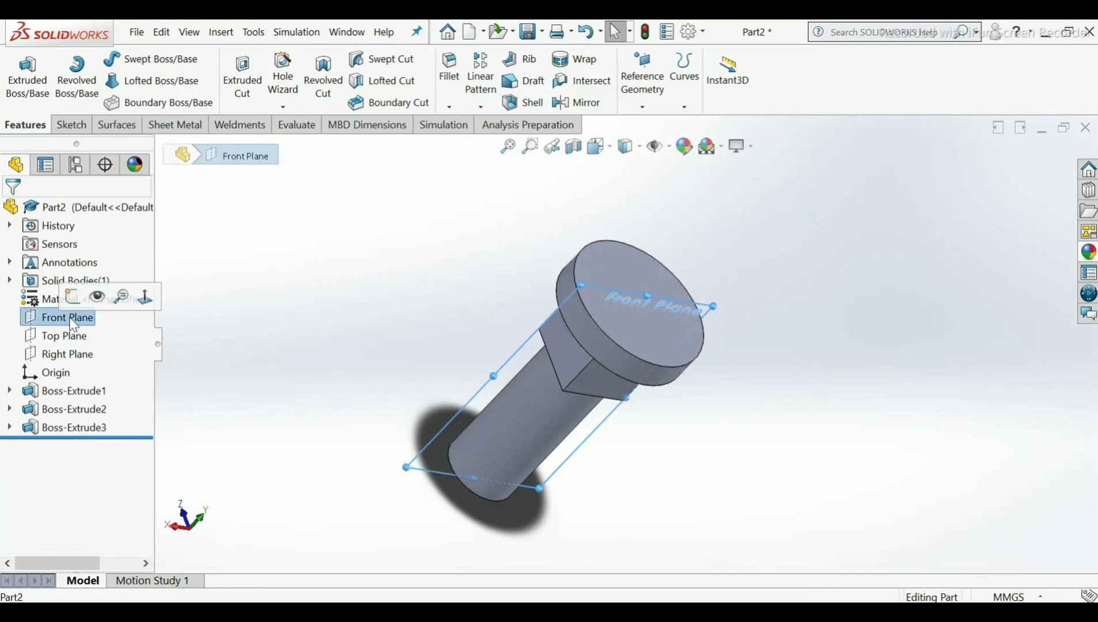
pyautogui.click(75, 300)
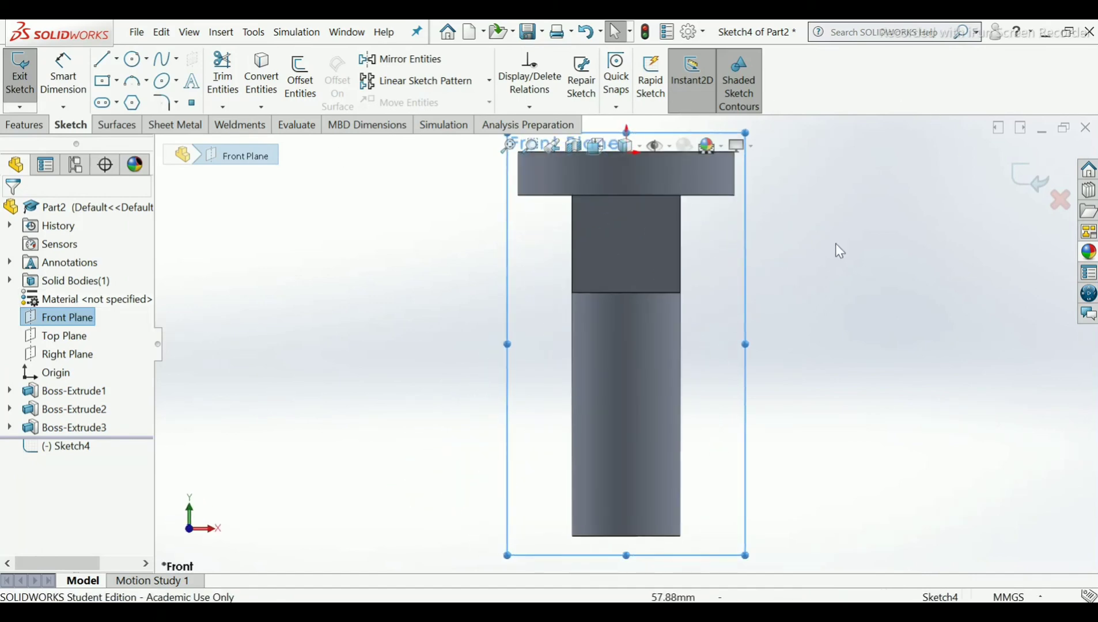
pyautogui.scroll(-3, 618, 269)
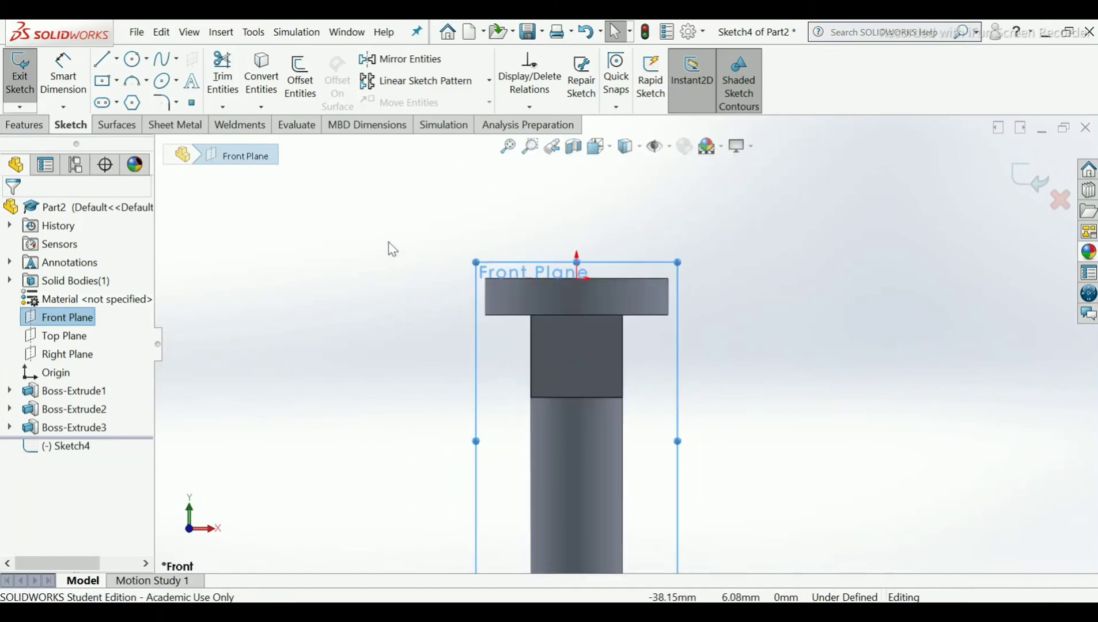
pyautogui.click(117, 60)
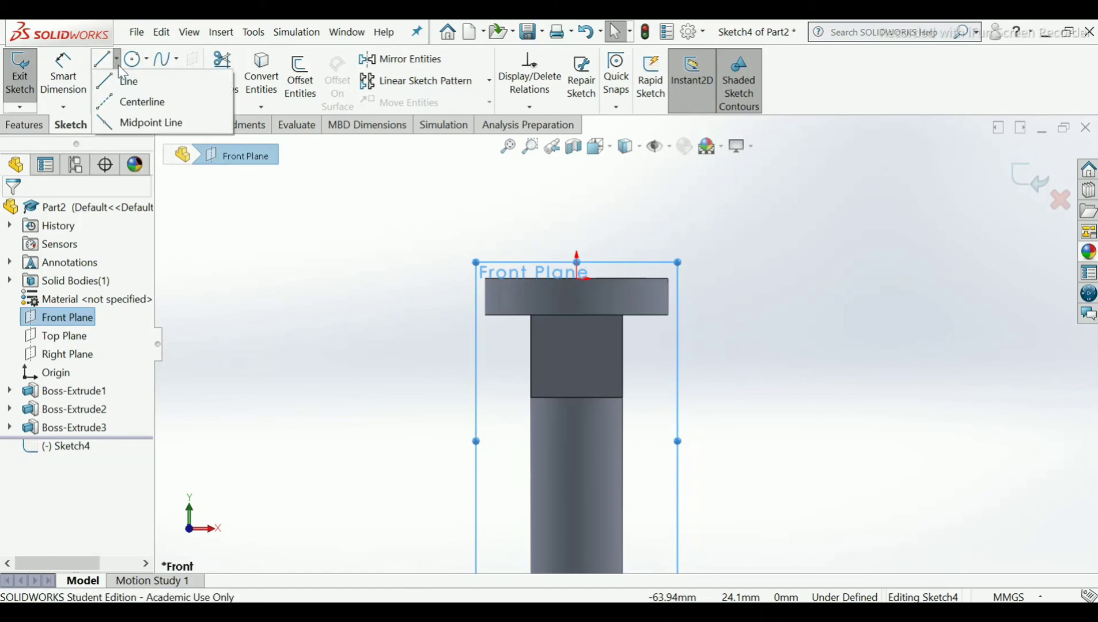
pyautogui.click(126, 102)
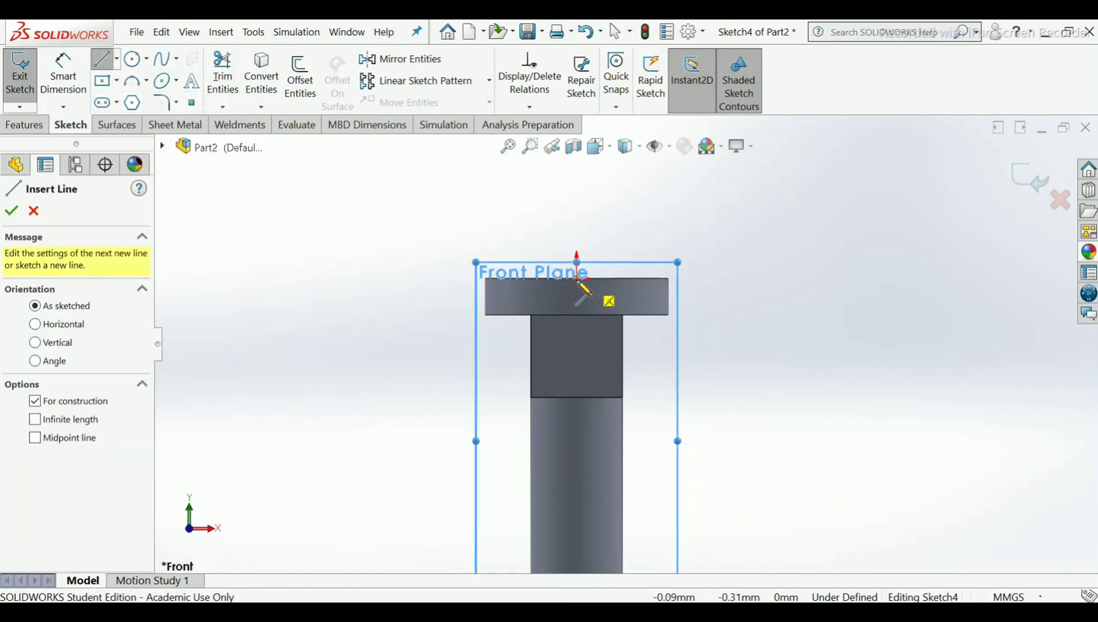
pyautogui.click(577, 279)
pyautogui.scroll(4, 599, 225)
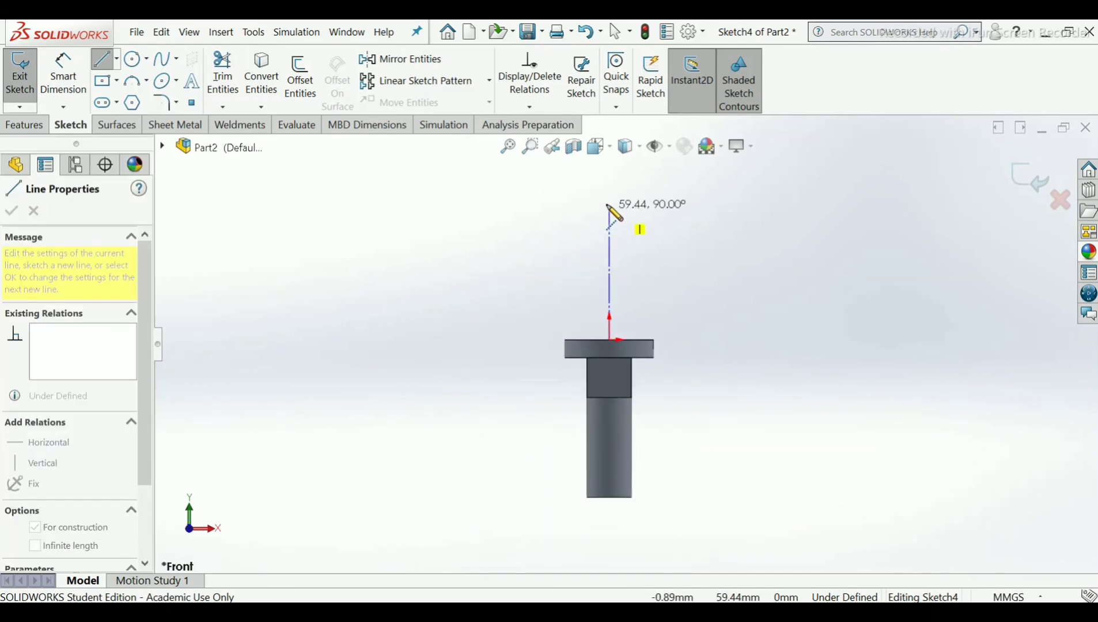
pyautogui.click(609, 190)
pyautogui.rightClick(609, 191)
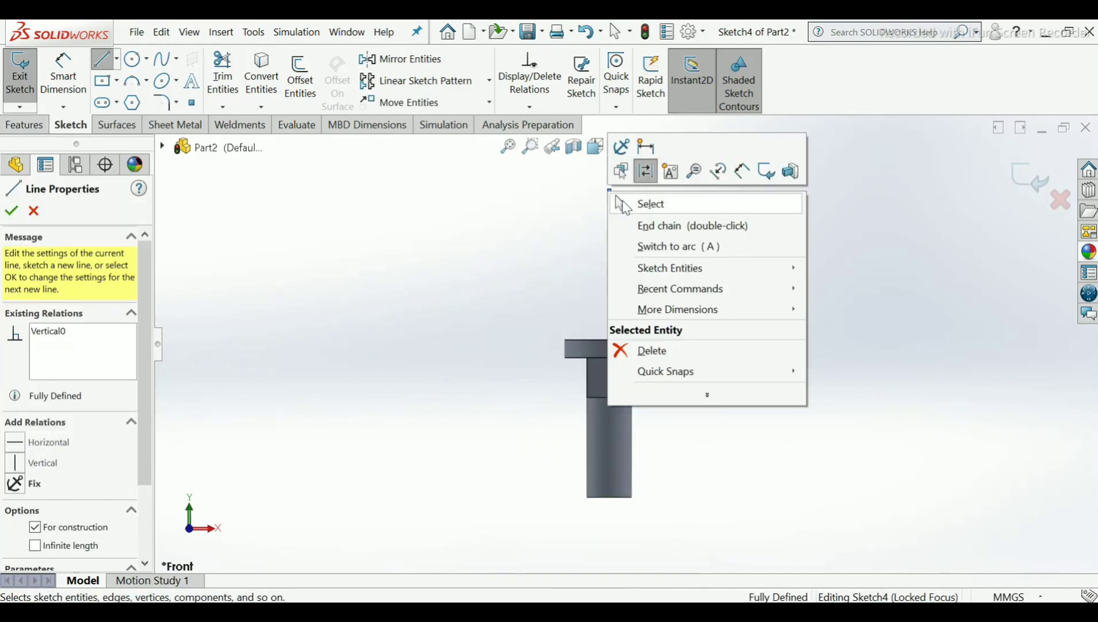
pyautogui.click(623, 204)
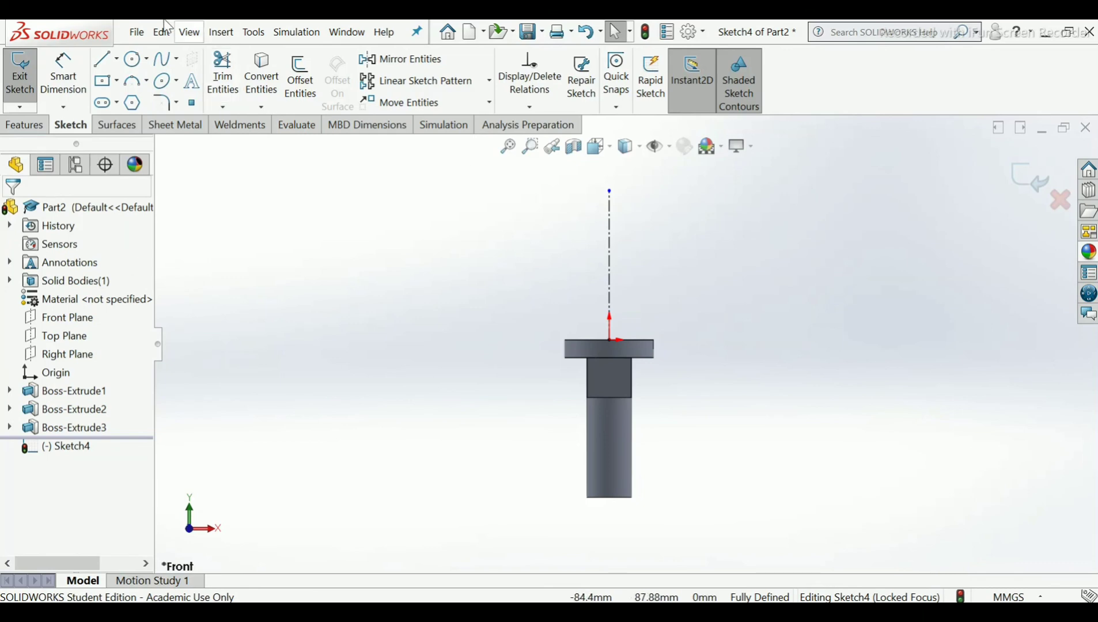
# Sketch two concentric circles of about 17 mm and 11.3 mm radius, centered on the centerline about 50 mm above the origin.
pyautogui.click(137, 61)
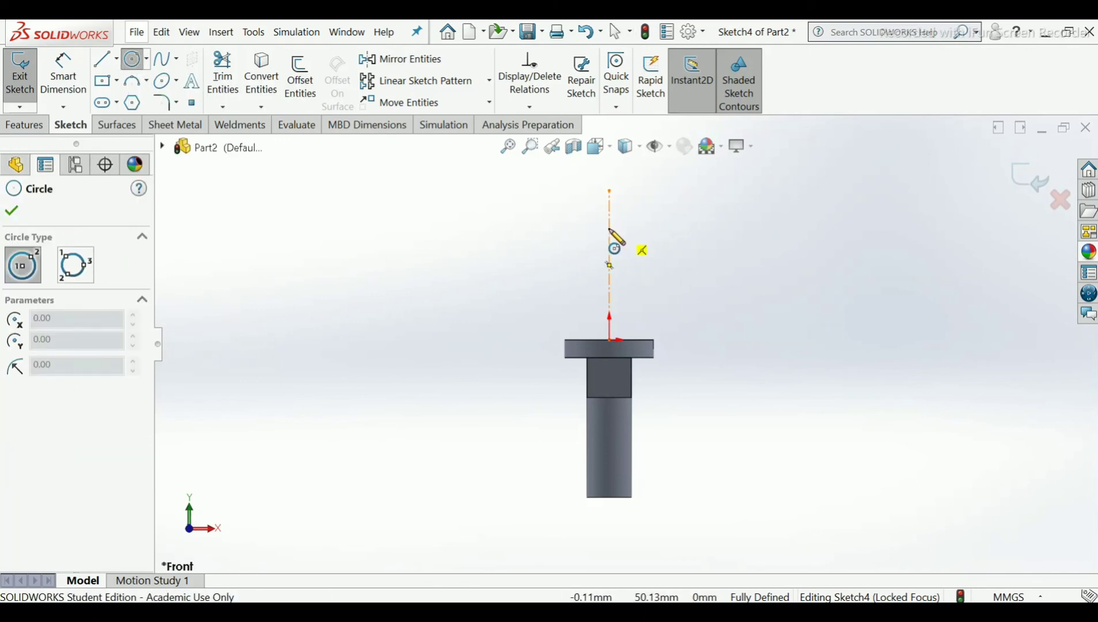
pyautogui.click(609, 229)
pyautogui.click(625, 264)
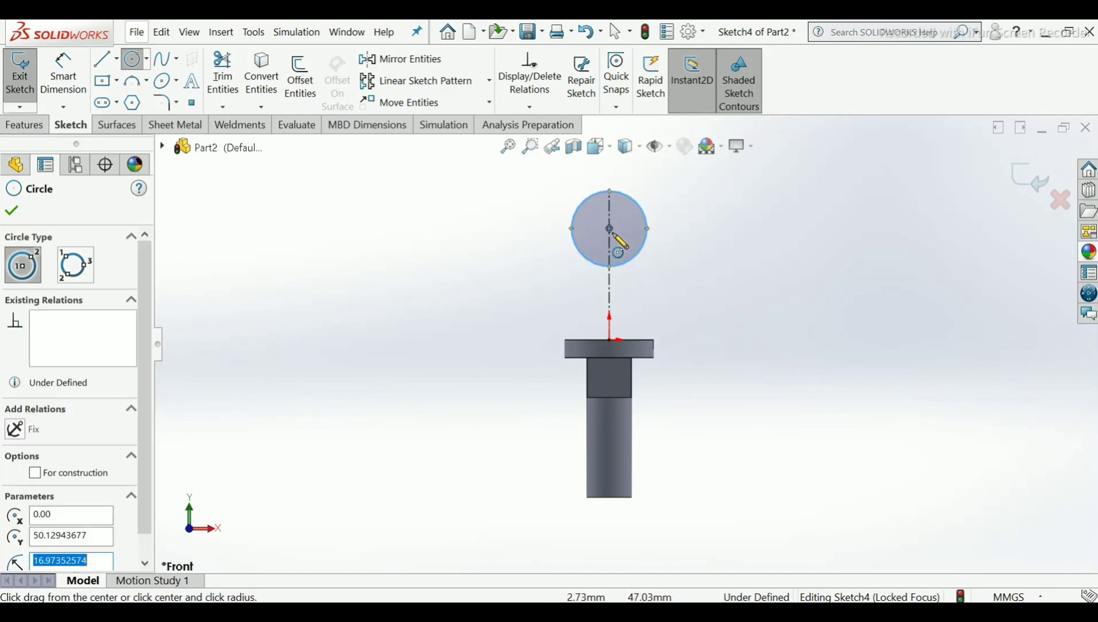
pyautogui.click(610, 229)
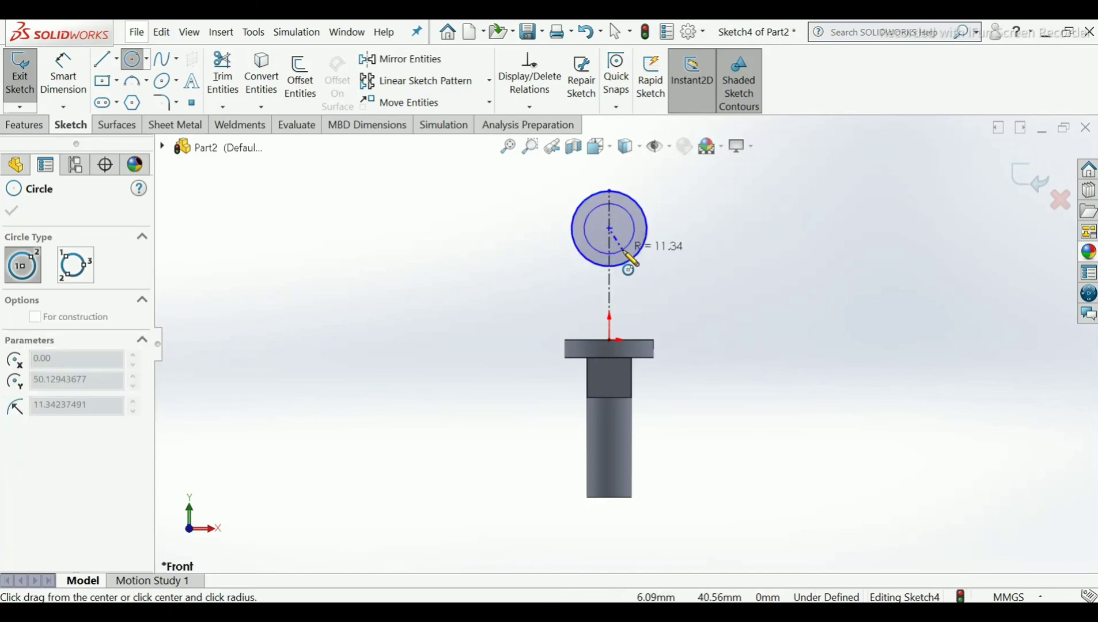
pyautogui.click(629, 259)
pyautogui.rightClick(629, 258)
pyautogui.click(648, 260)
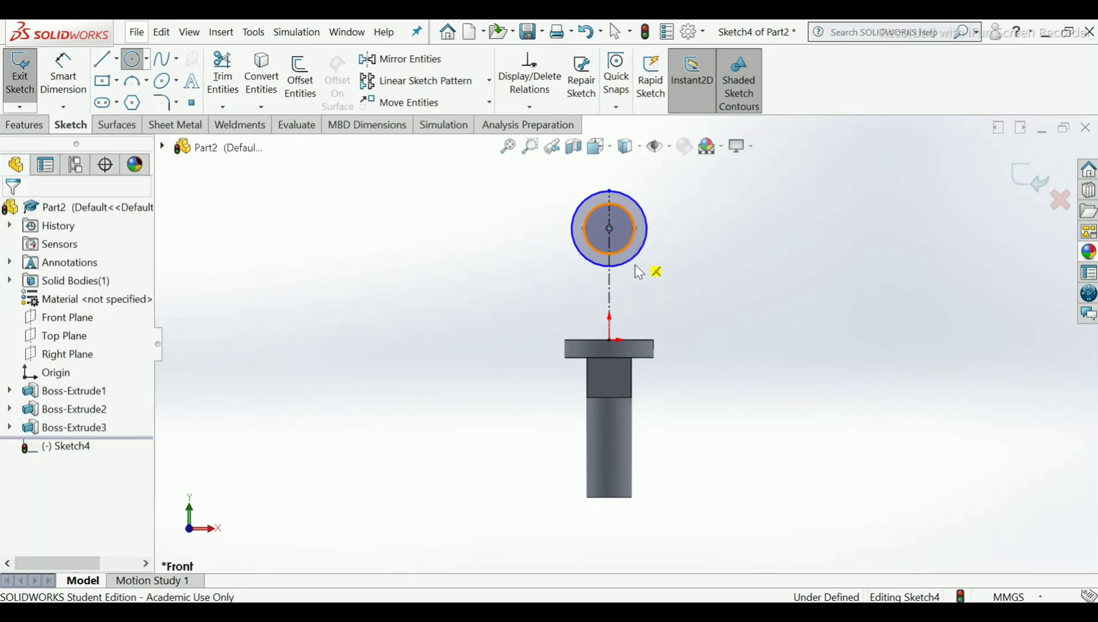
# Sketch a line about 50.5 mm long from the outer circle's left quadrant, tangent to the circle, down to the disc's top edge.
pyautogui.click(102, 64)
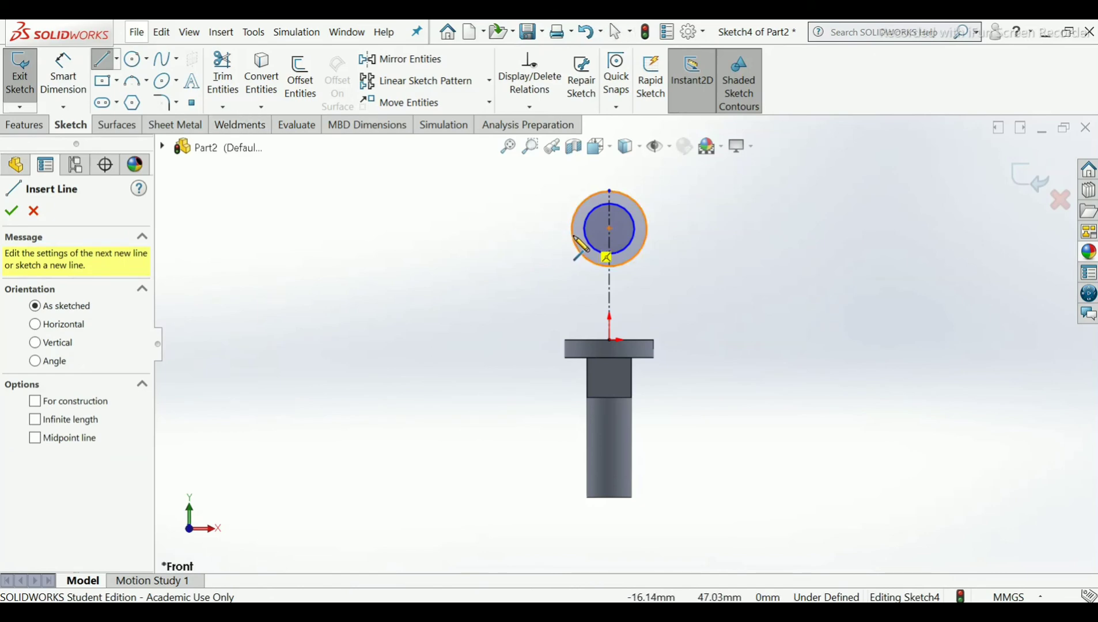
pyautogui.click(572, 228)
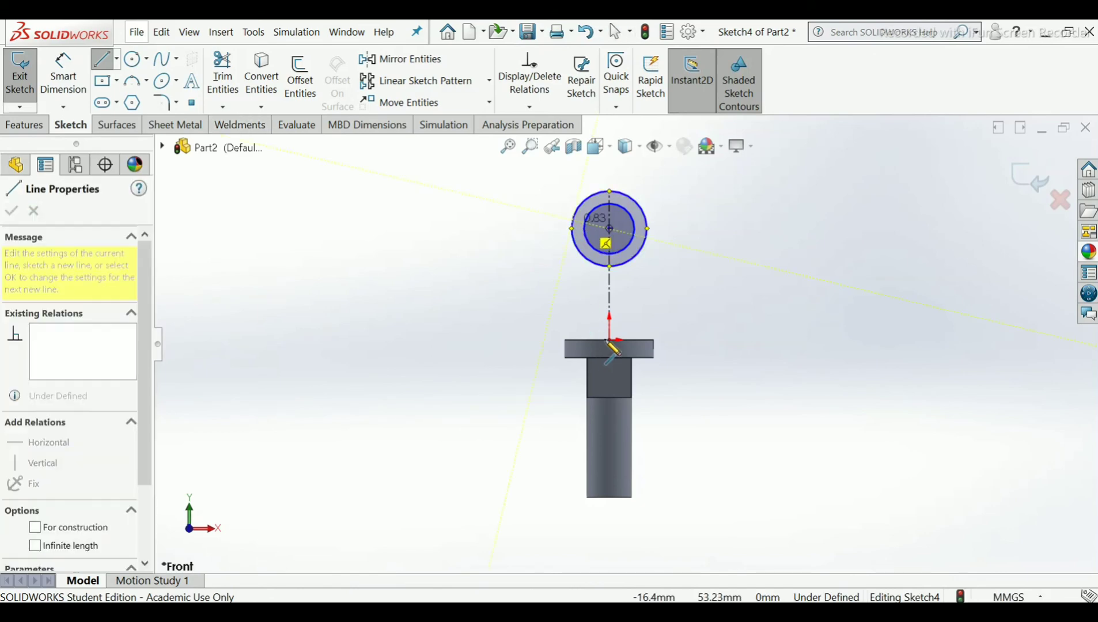
pyautogui.scroll(-3, 599, 339)
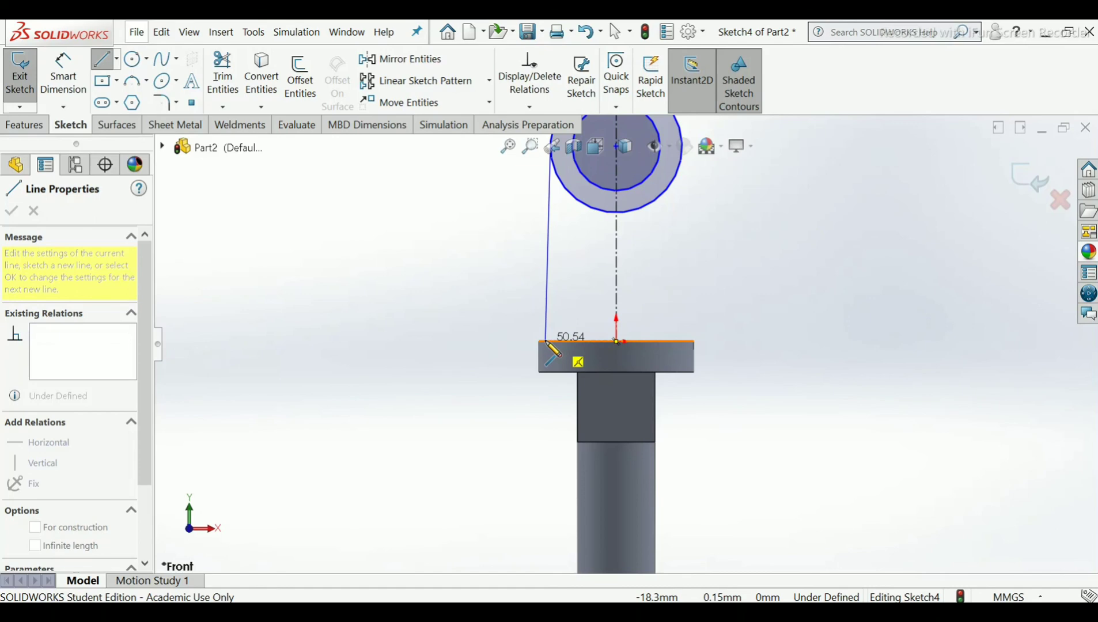
pyautogui.click(546, 342)
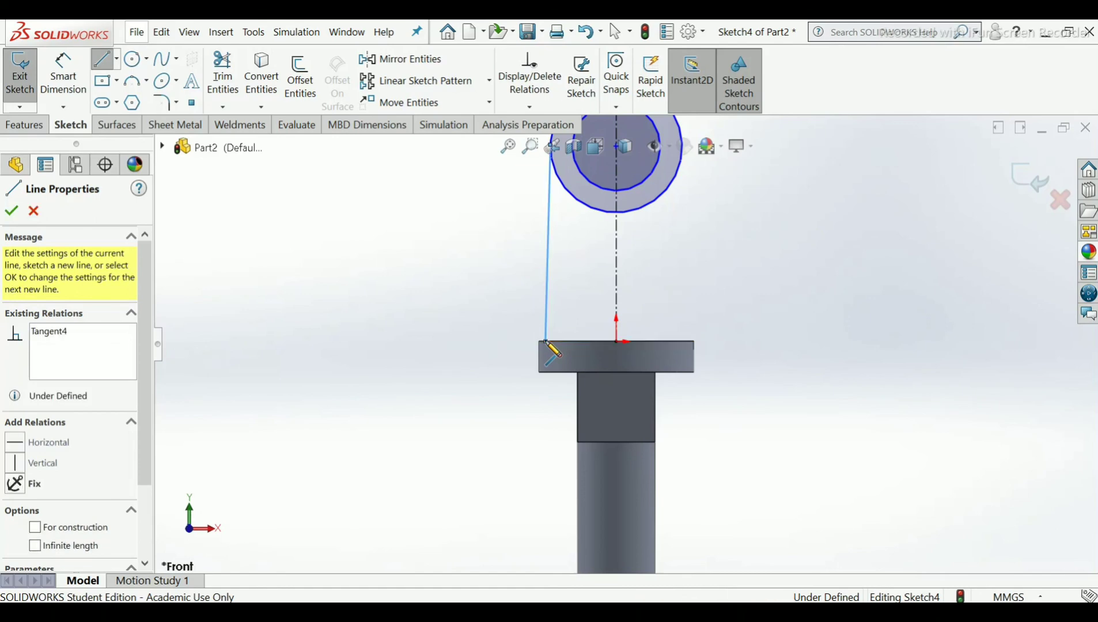
pyautogui.rightClick(547, 344)
pyautogui.click(576, 352)
pyautogui.scroll(1, 613, 301)
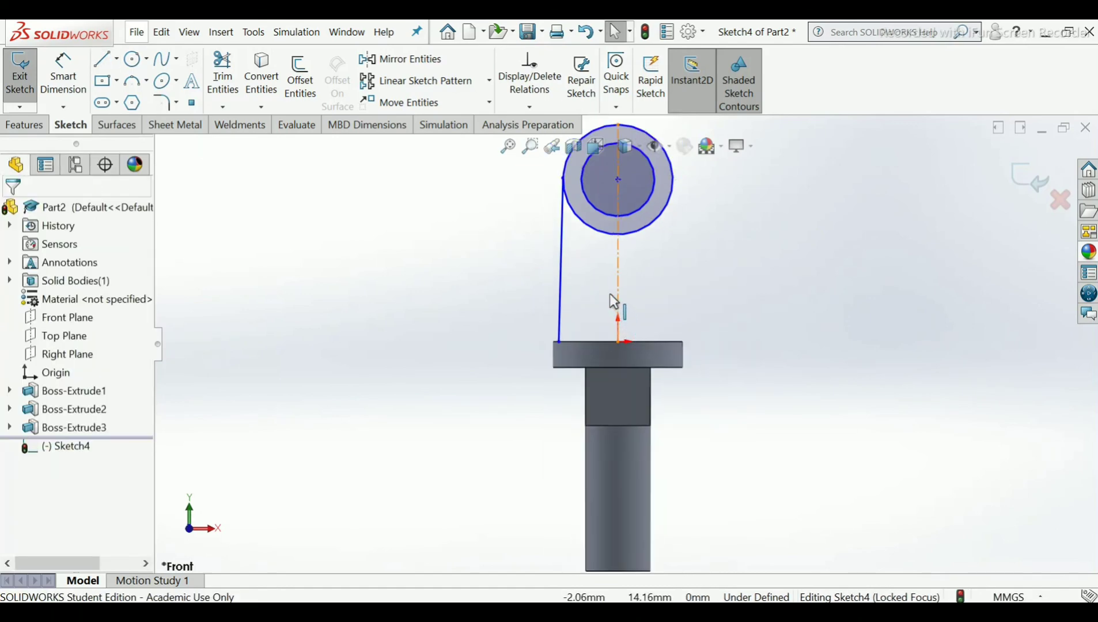
pyautogui.scroll(2, 610, 293)
pyautogui.scroll(-3, 615, 327)
pyautogui.scroll(-1, 615, 327)
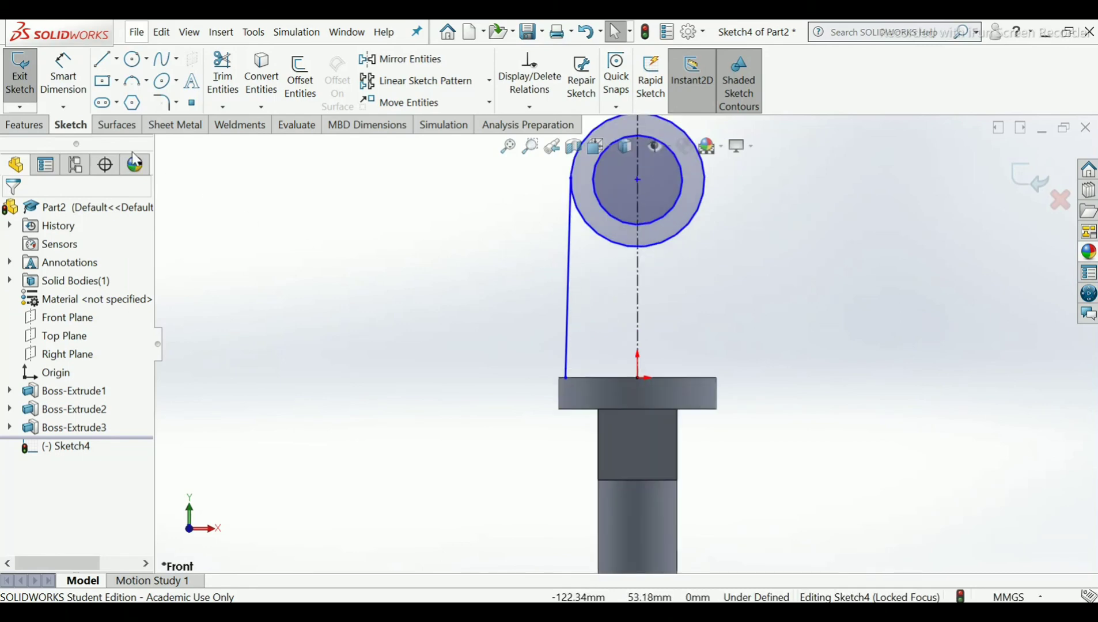
# Dimension the outer circle's diameter as 24 mm.
pyautogui.click(76, 87)
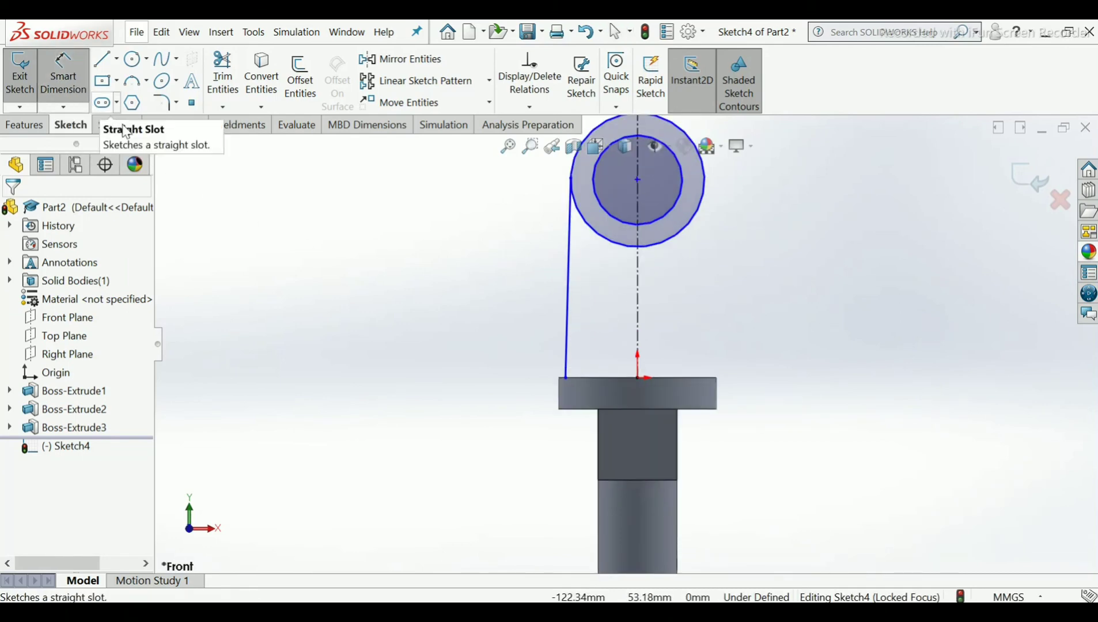
pyautogui.scroll(1, 622, 245)
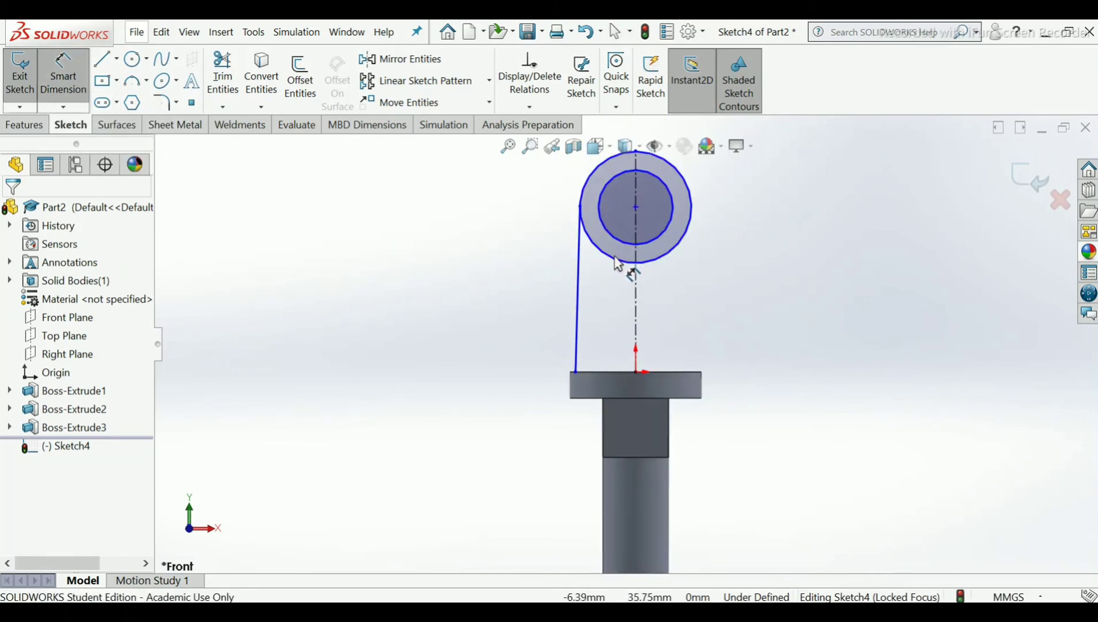
pyautogui.click(615, 255)
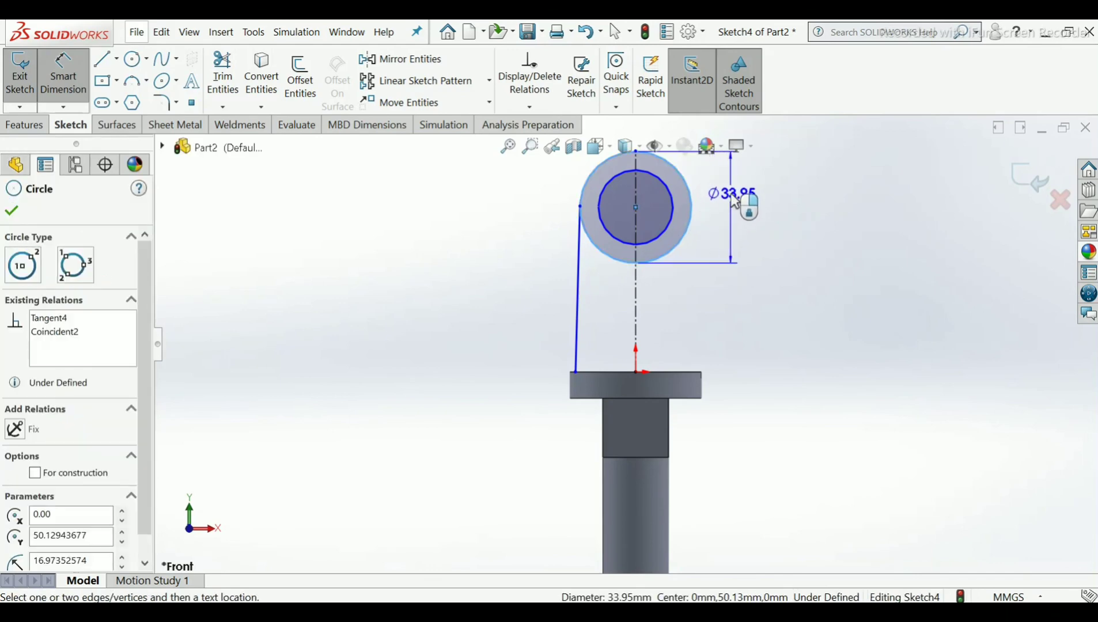
pyautogui.click(743, 204)
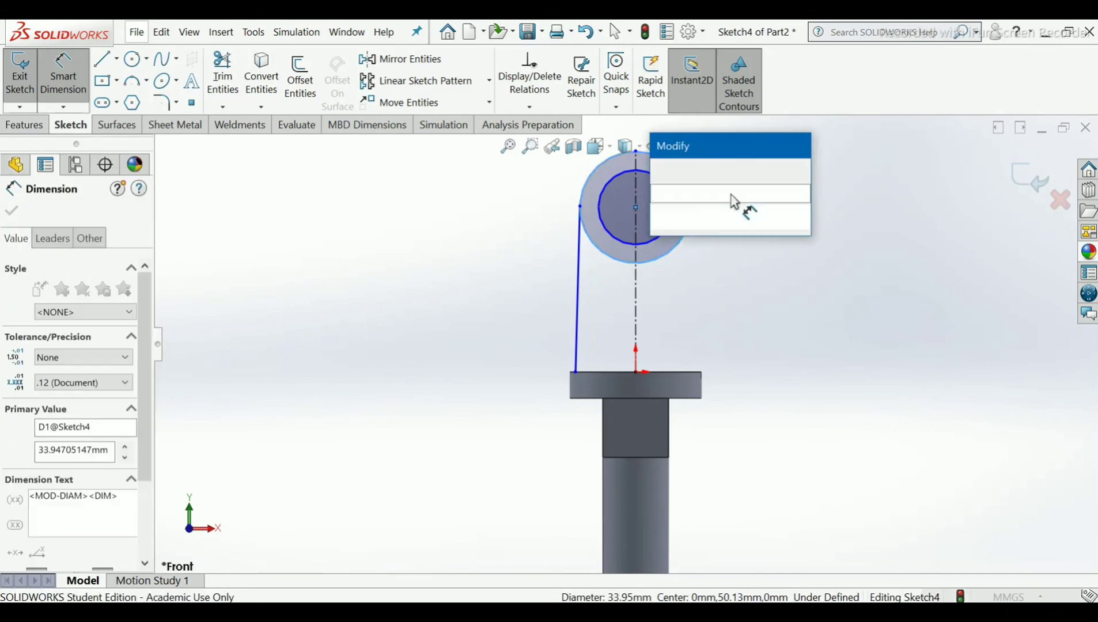
pyautogui.write('24')
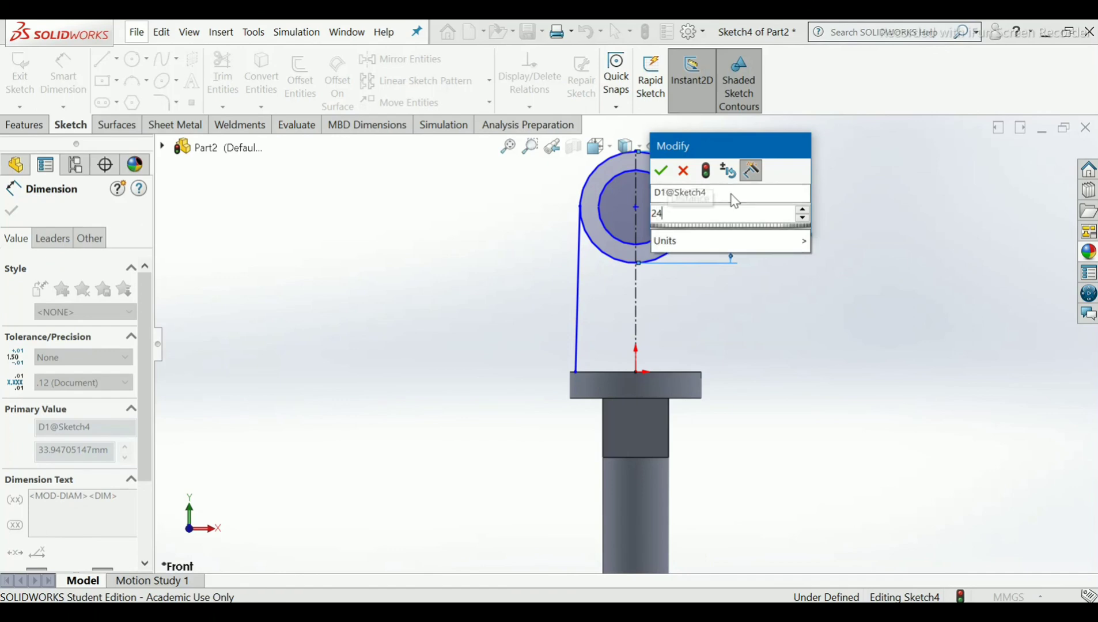
pyautogui.press('Return')
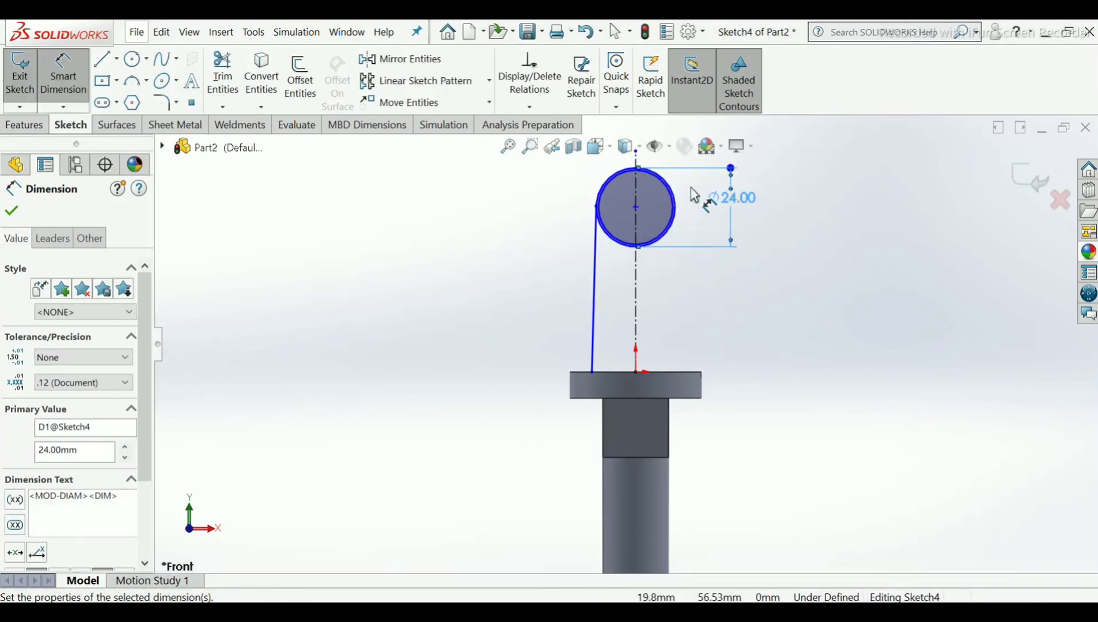
# Dimension the inner circle's diameter as 12 mm.
pyautogui.scroll(-3, 692, 199)
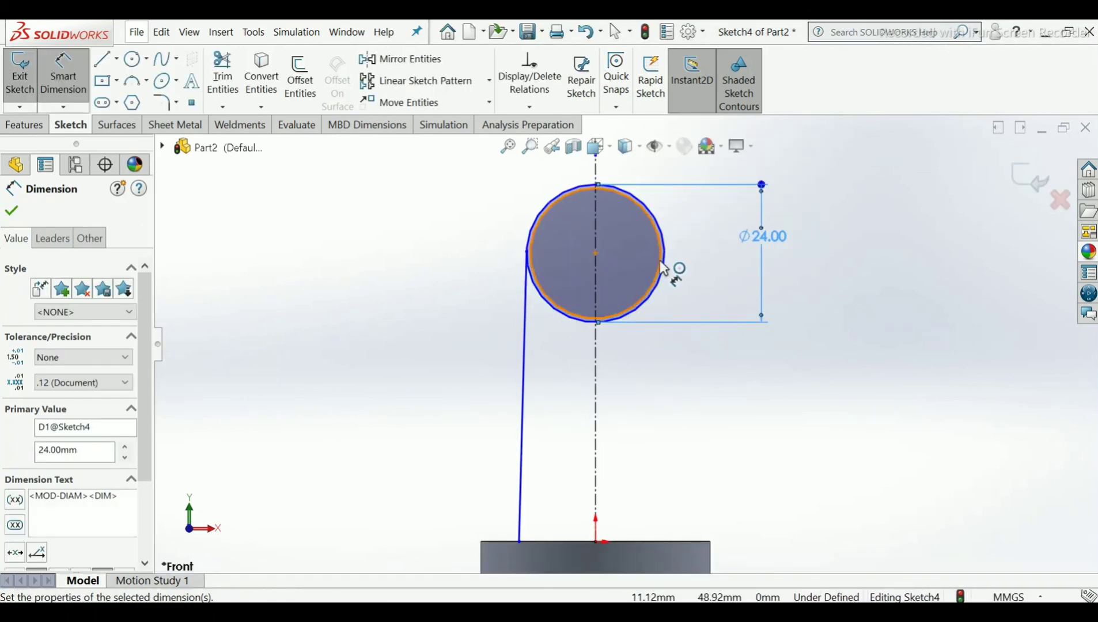
pyautogui.click(664, 267)
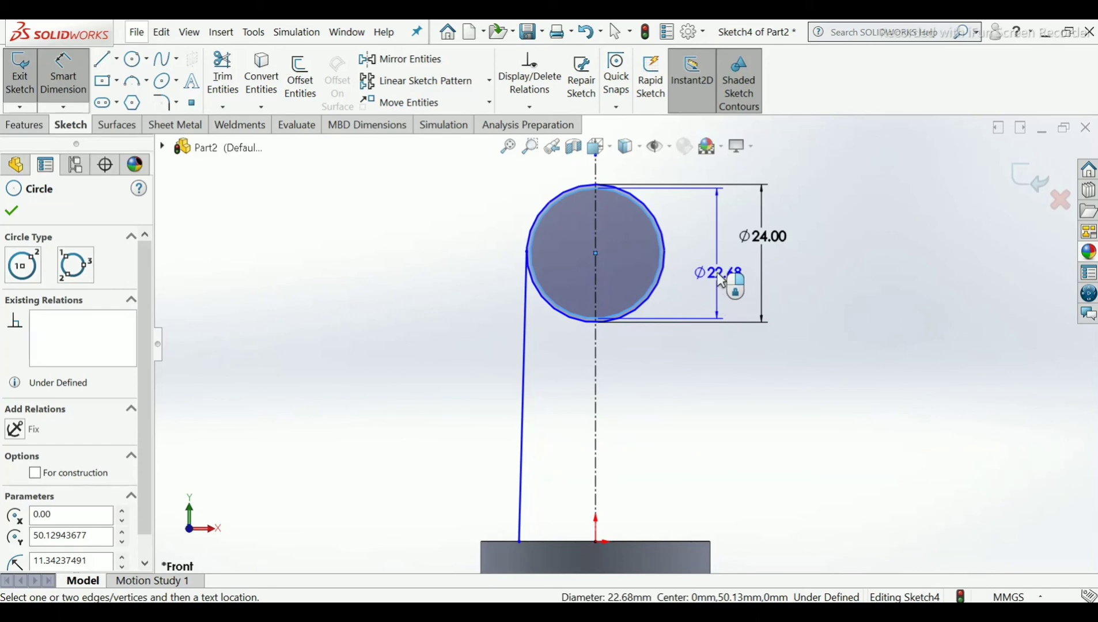
pyautogui.click(720, 280)
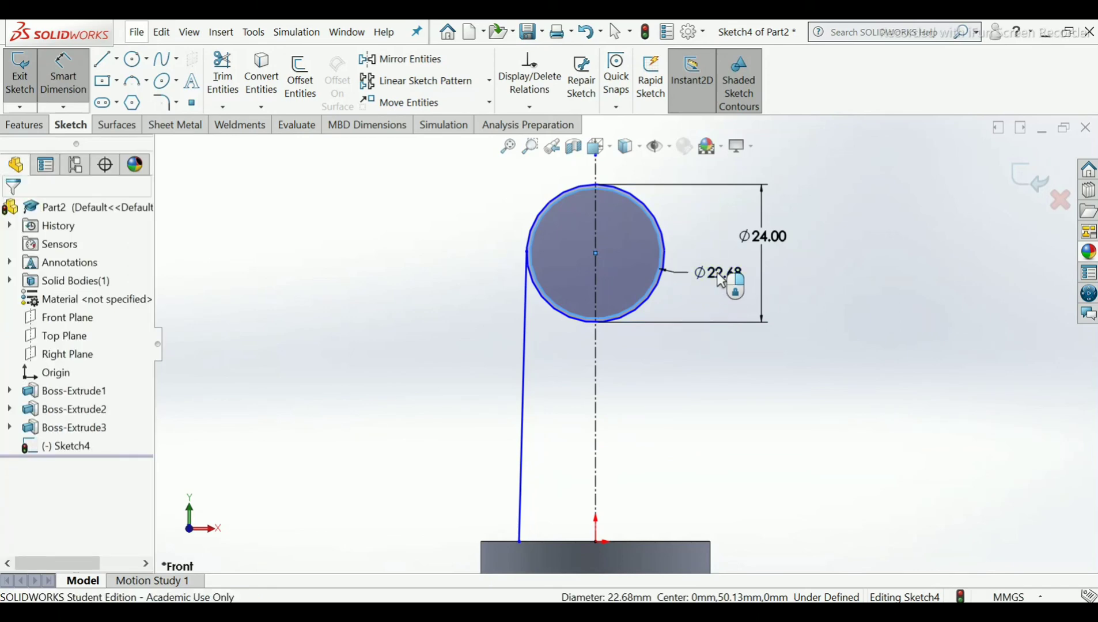
pyautogui.write('12')
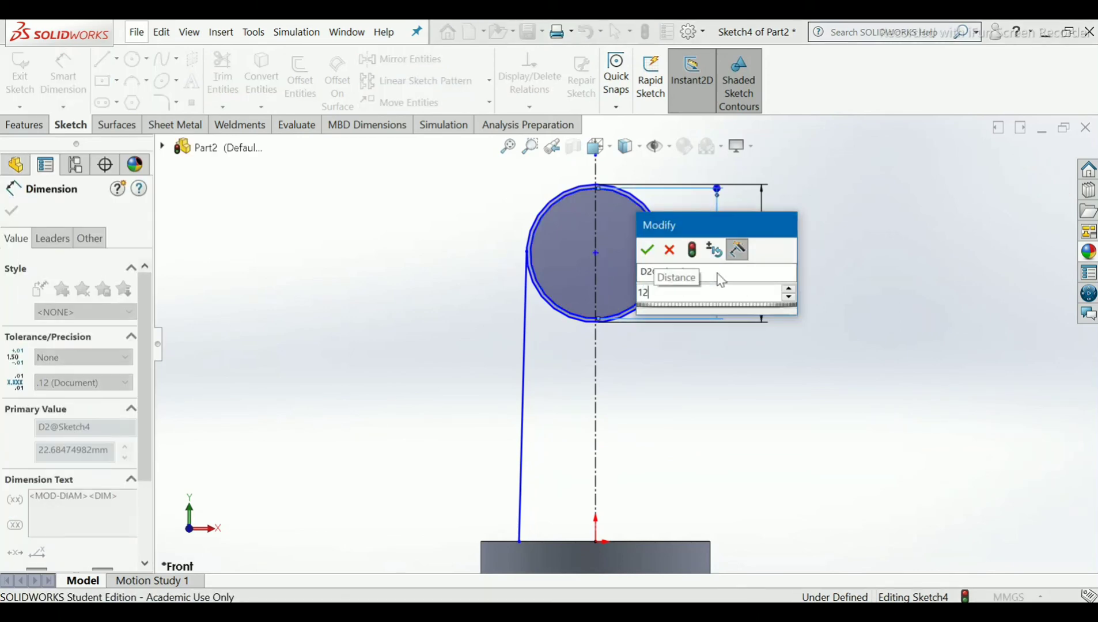
pyautogui.press('Return')
pyautogui.click(12, 211)
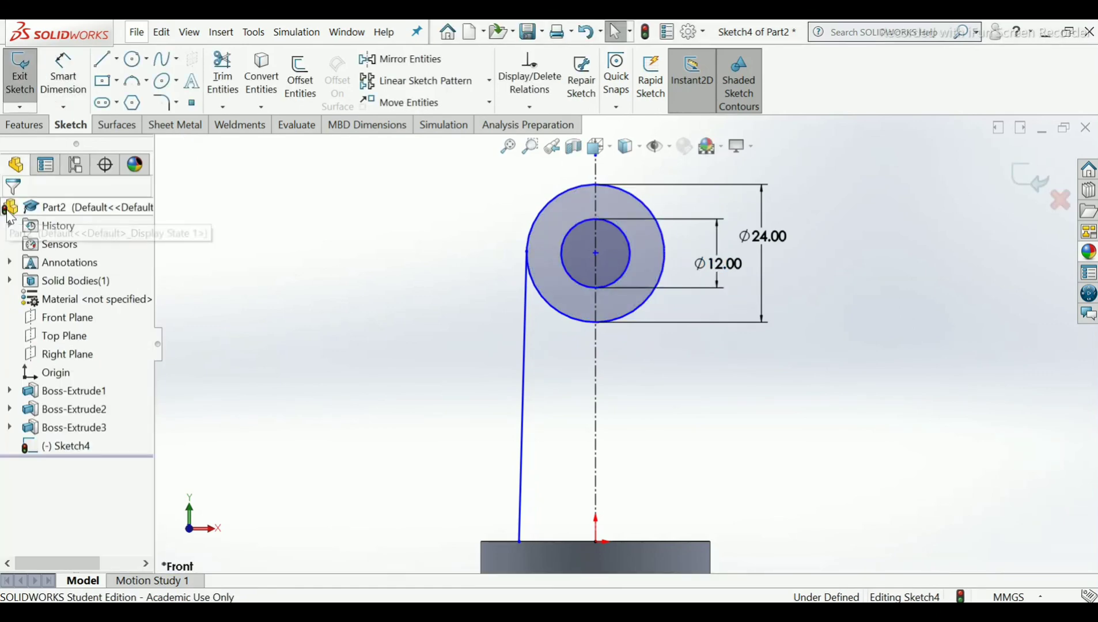
pyautogui.rightClick(755, 235)
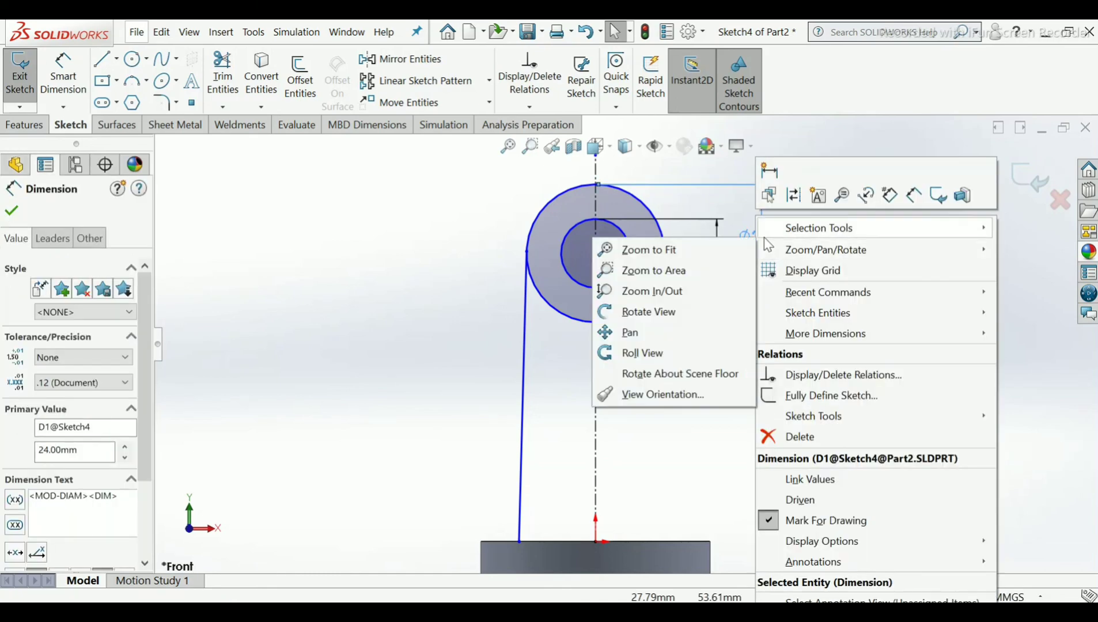
pyautogui.moveTo(786, 544)
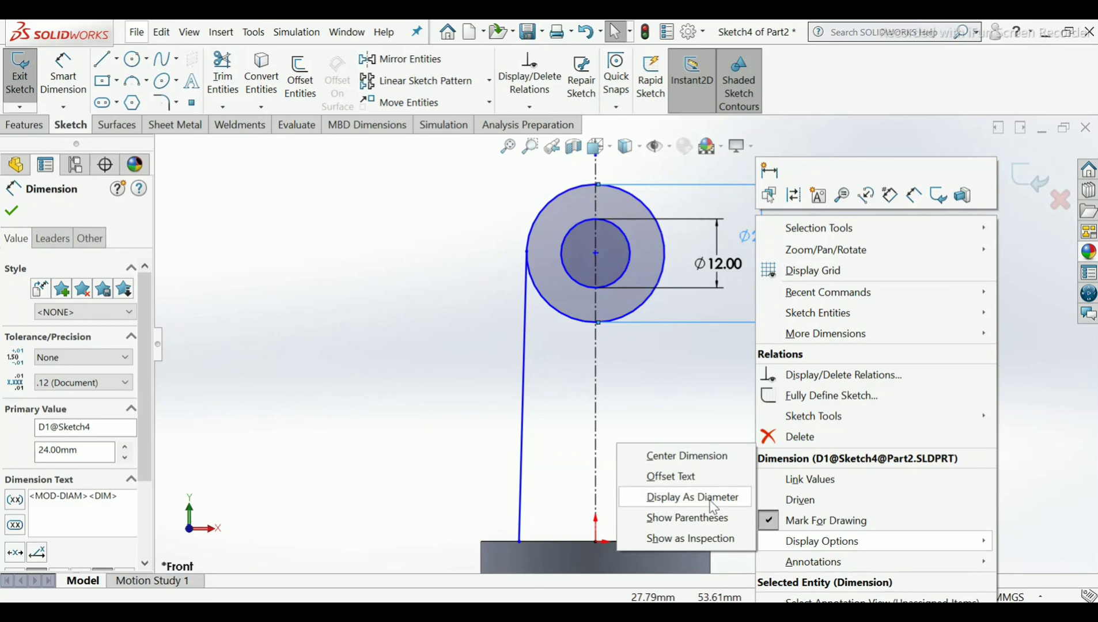
pyautogui.click(690, 412)
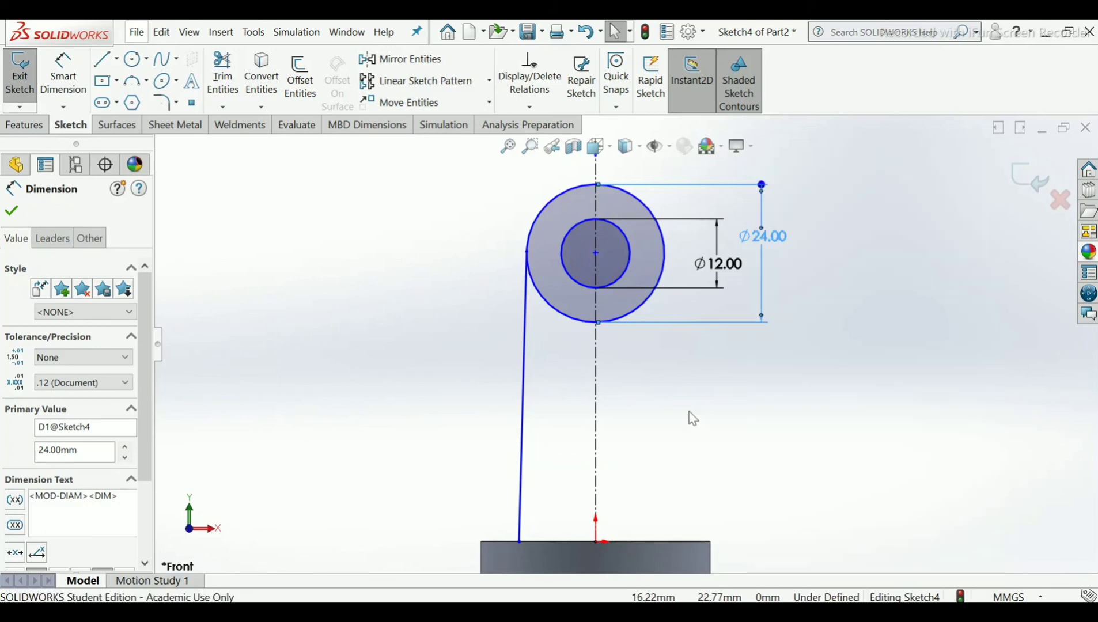
pyautogui.click(11, 212)
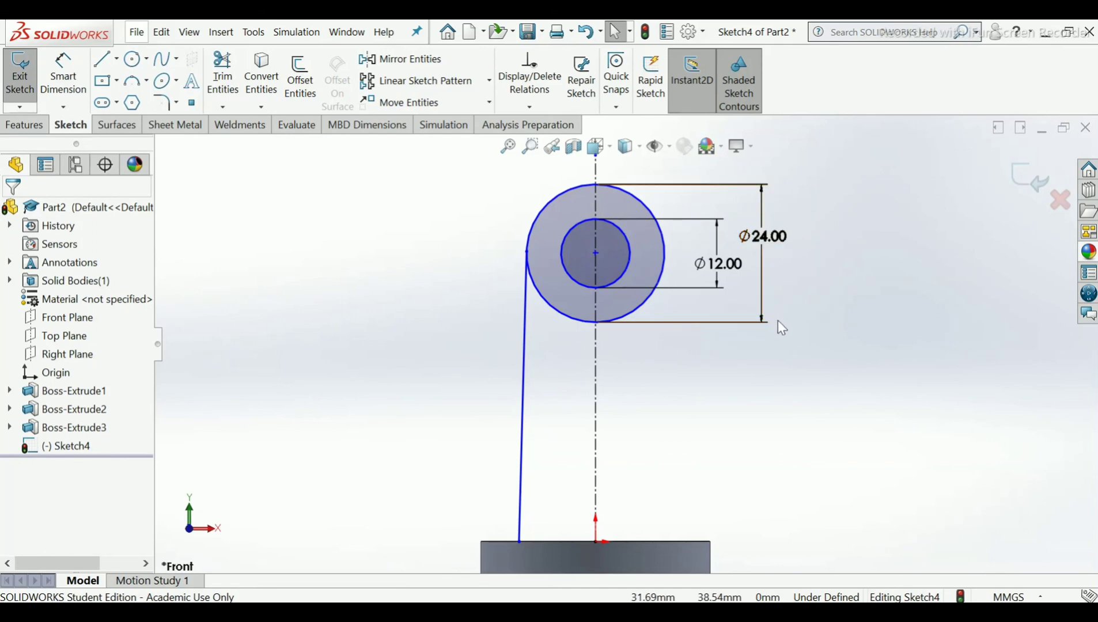
# Mirror the sloped side line about the vertical centerline to form the opposite side of the arm profile.
pyautogui.click(412, 65)
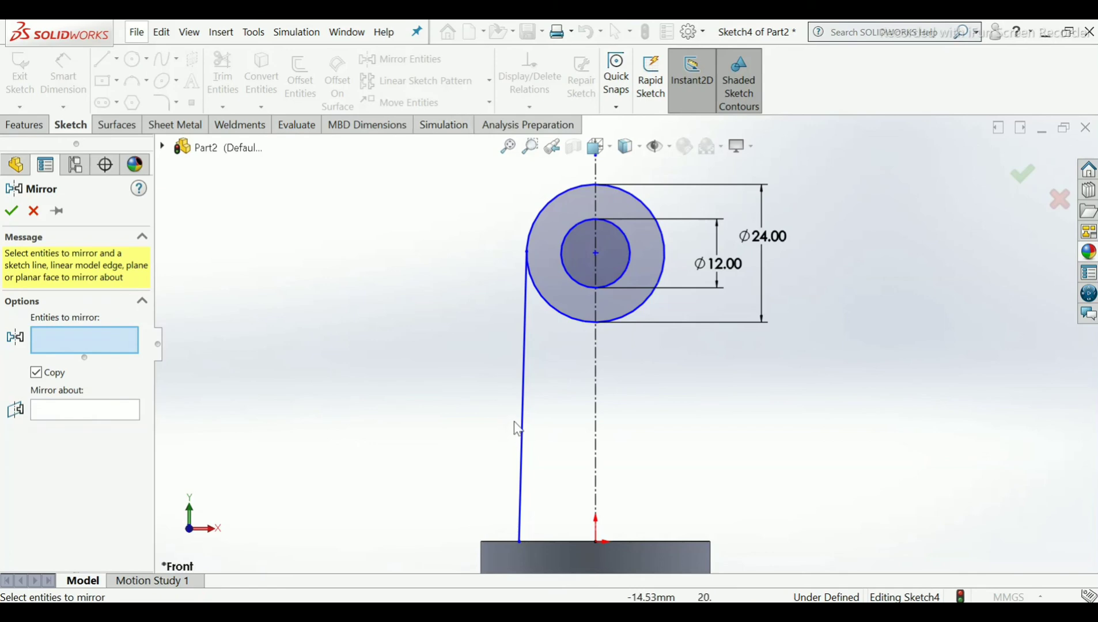
pyautogui.click(525, 406)
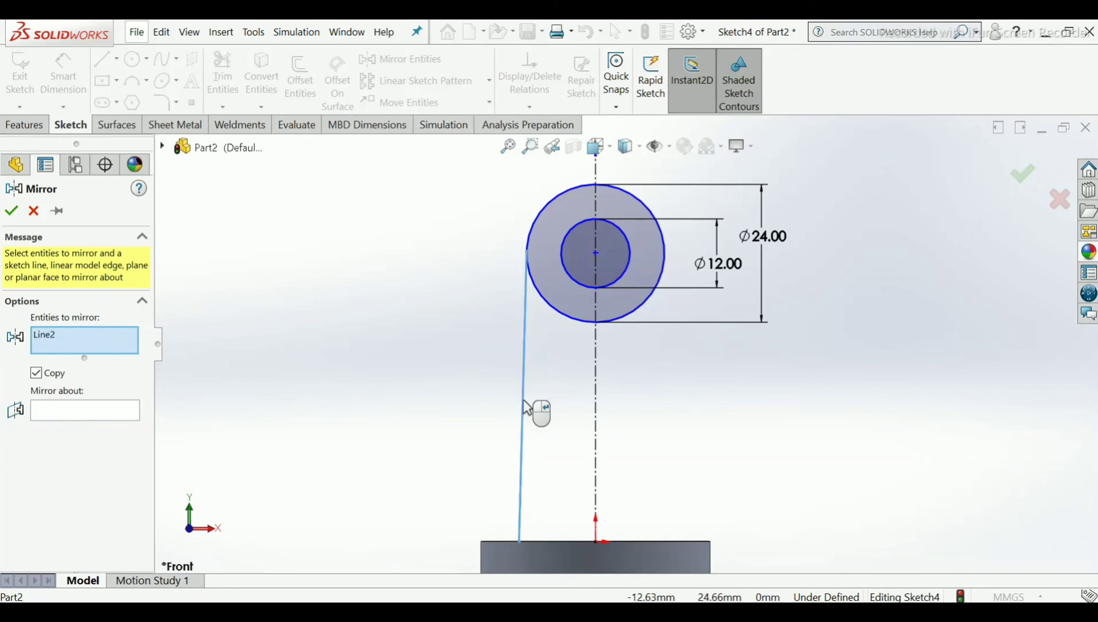
pyautogui.click(42, 411)
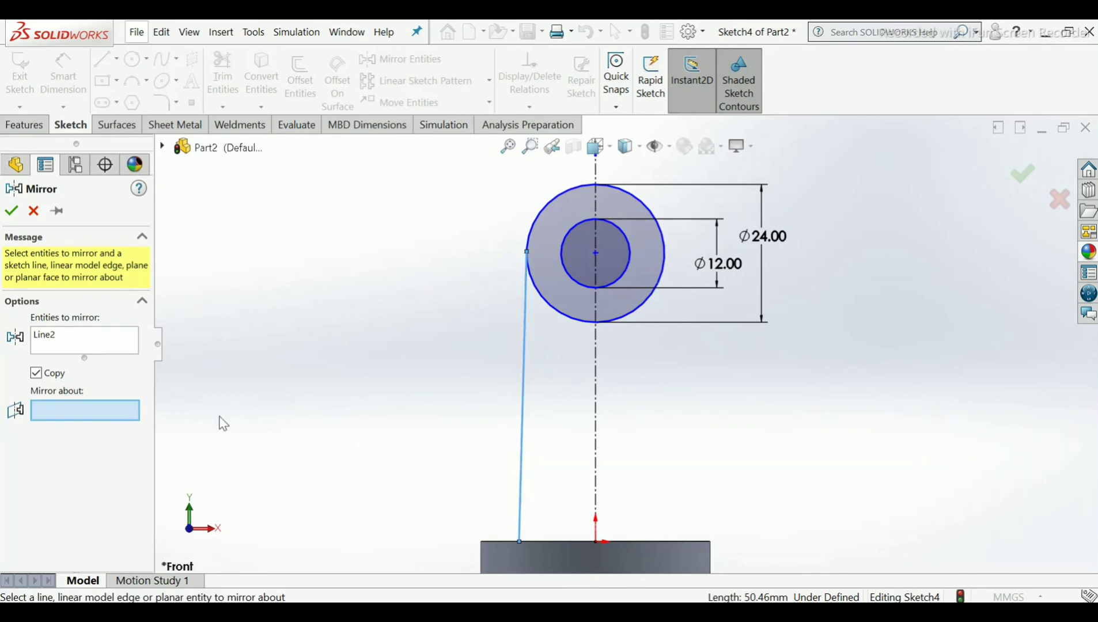
pyautogui.click(597, 397)
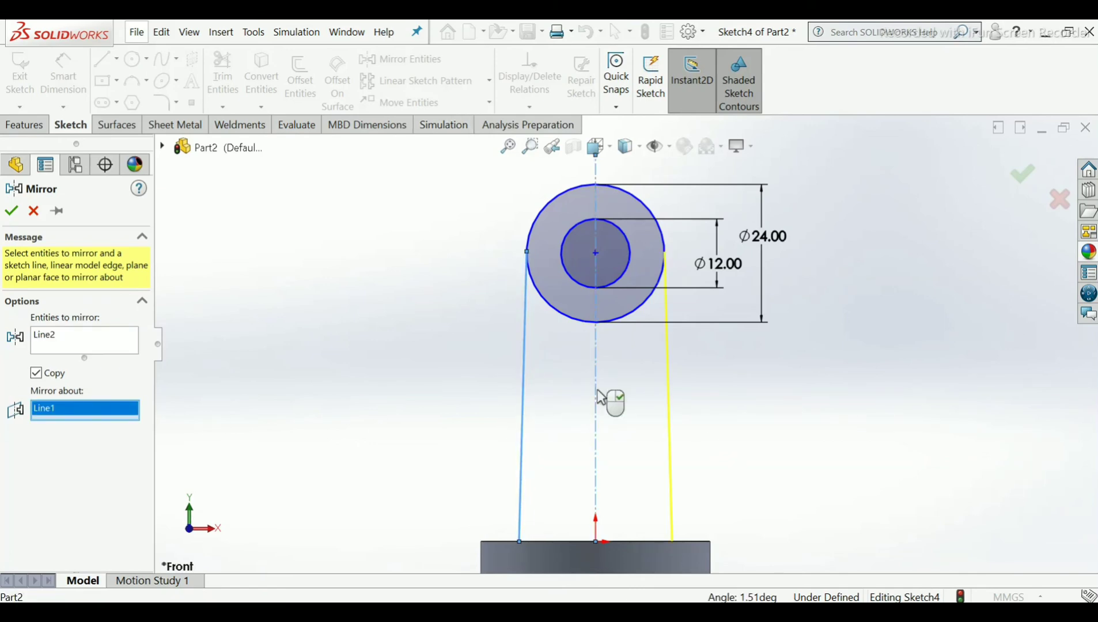
pyautogui.click(11, 211)
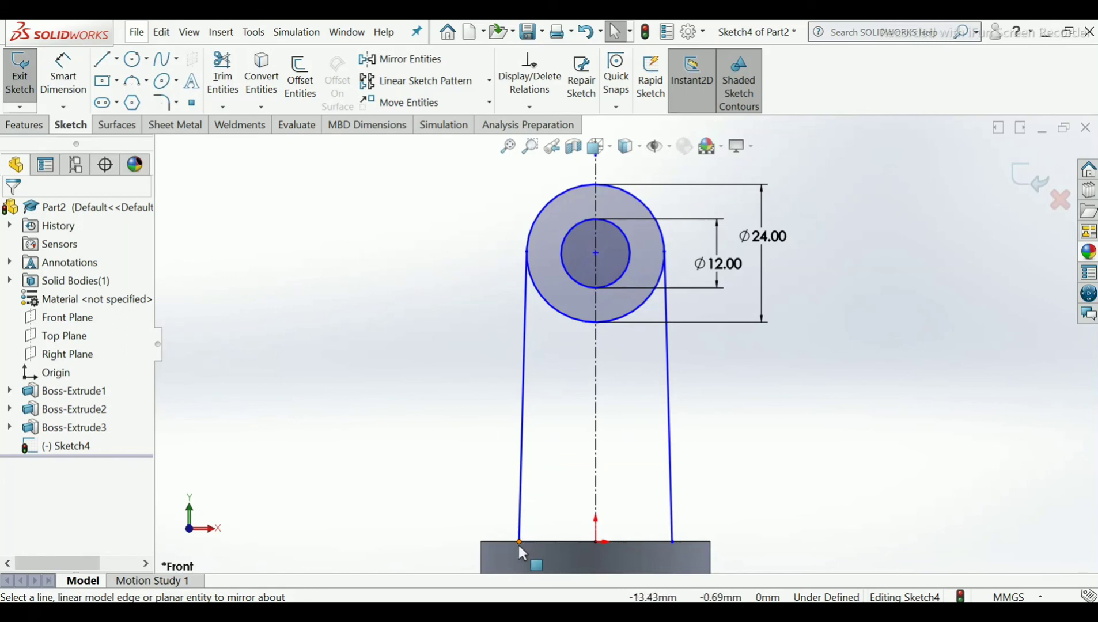
# Move the side line's lower endpoint out to the disc's upper corner and close the profile with a line across the disc's top edge.
pyautogui.moveTo(518, 542); pyautogui.dragTo(481, 541)
pyautogui.click(358, 289)
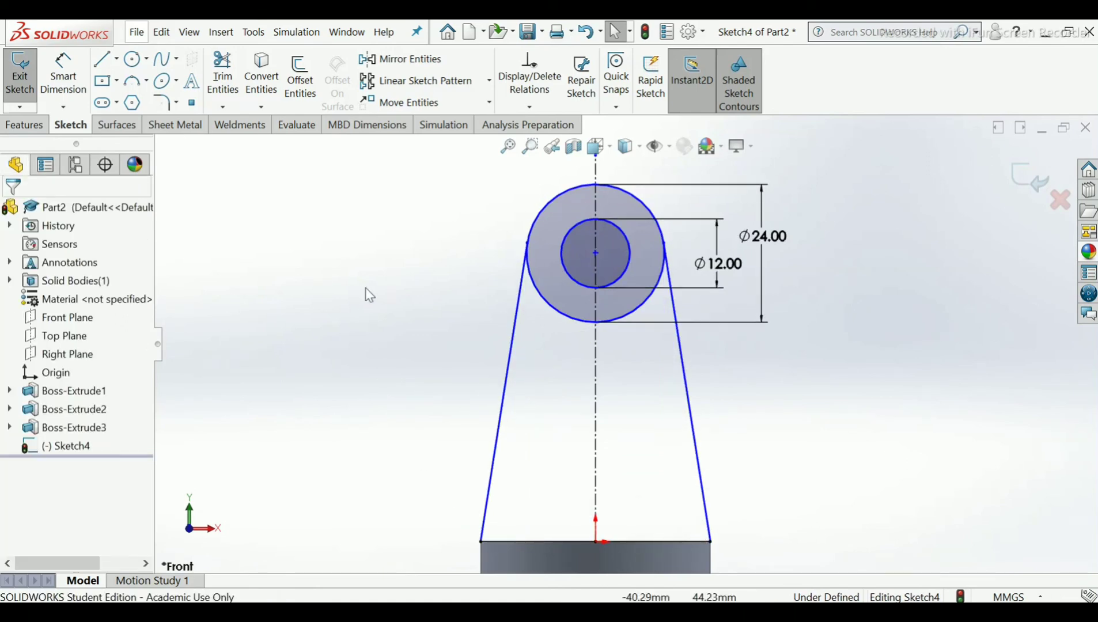
pyautogui.click(102, 59)
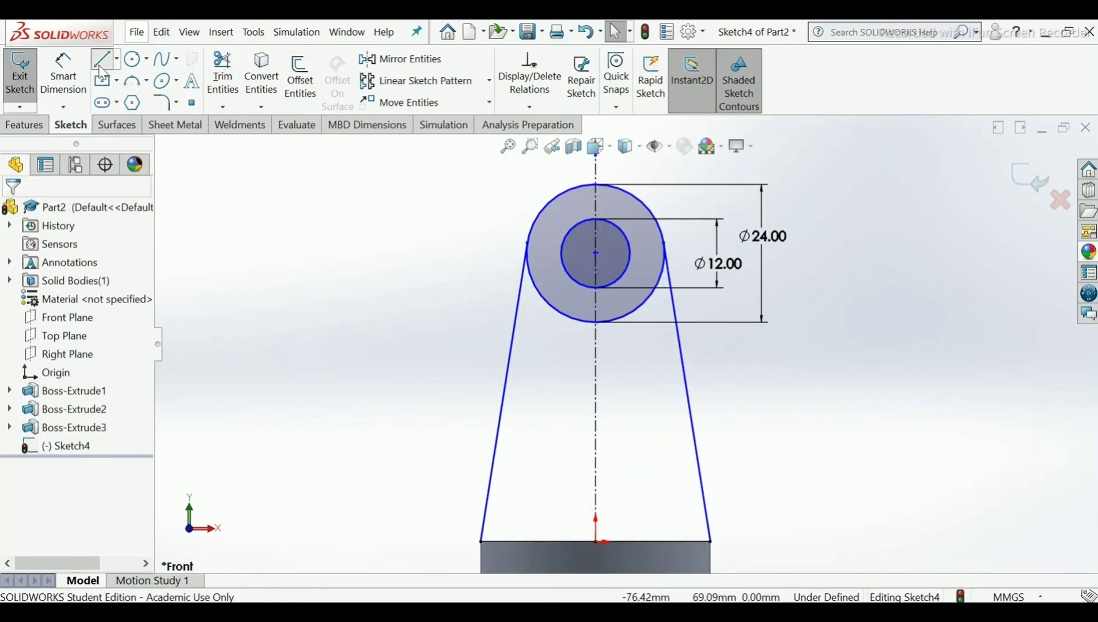
pyautogui.click(481, 542)
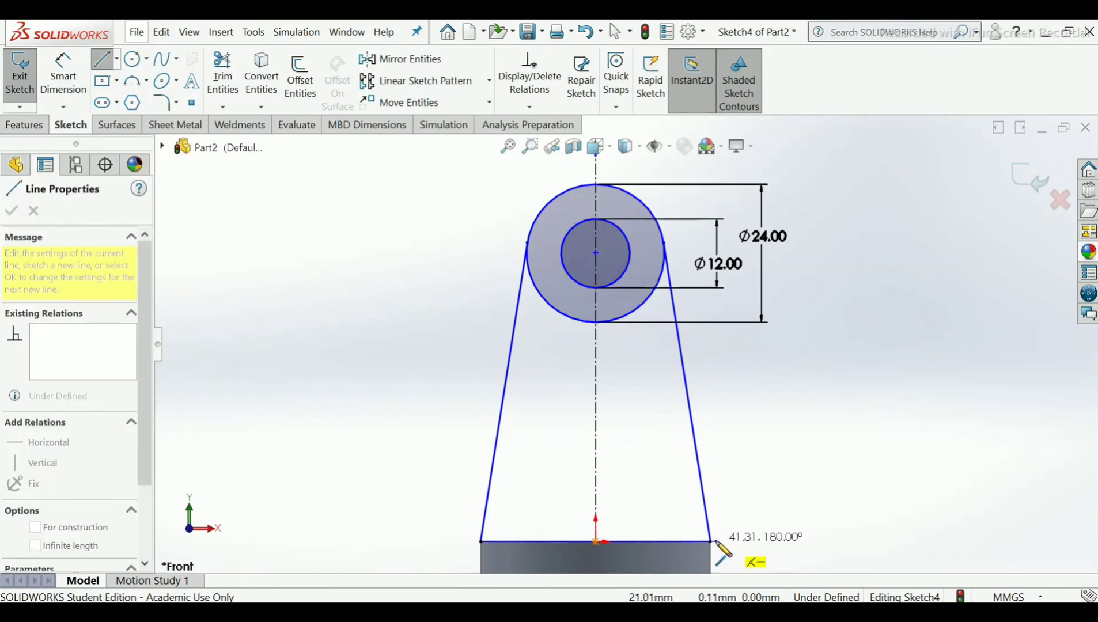
pyautogui.click(711, 542)
pyautogui.rightClick(712, 464)
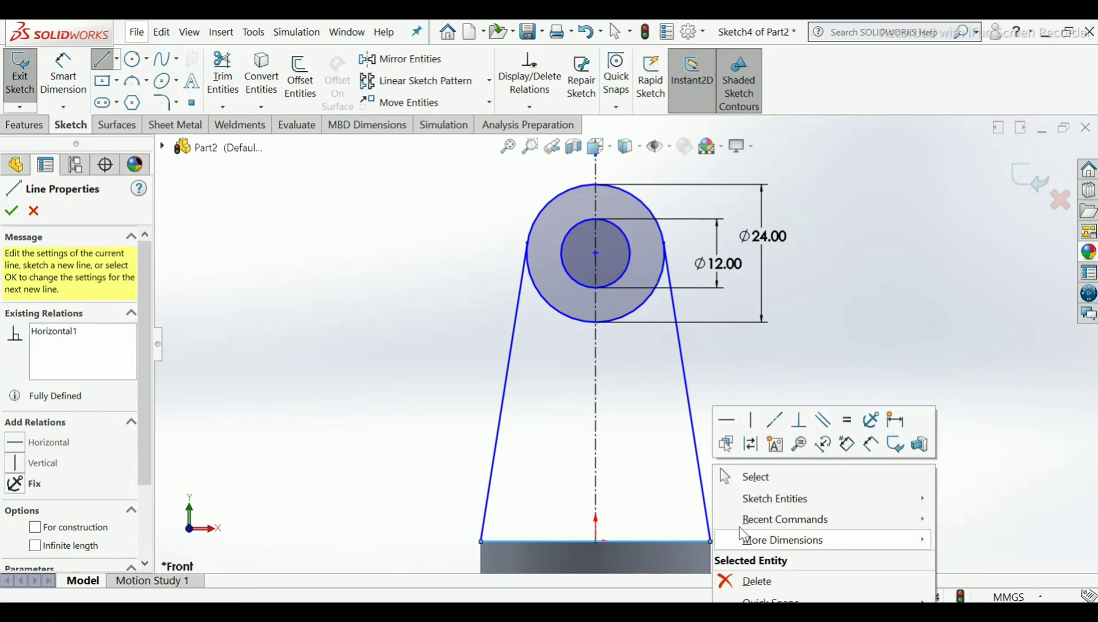
pyautogui.click(743, 476)
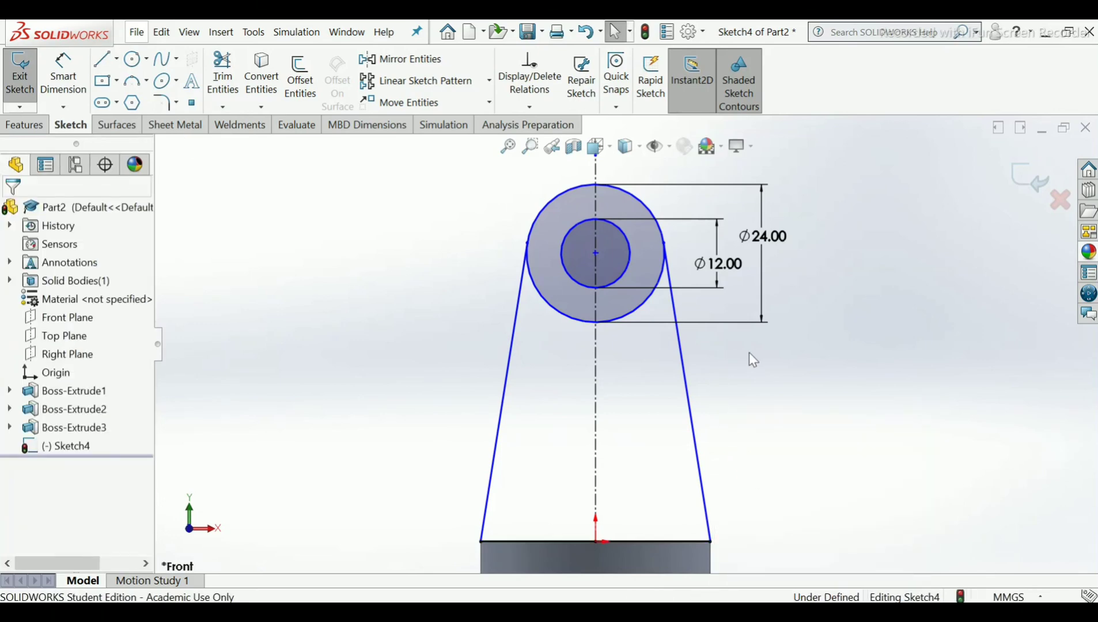
# Trim away both halves of the 24 mm circle's lower arc between the two side lines.
pyautogui.click(230, 86)
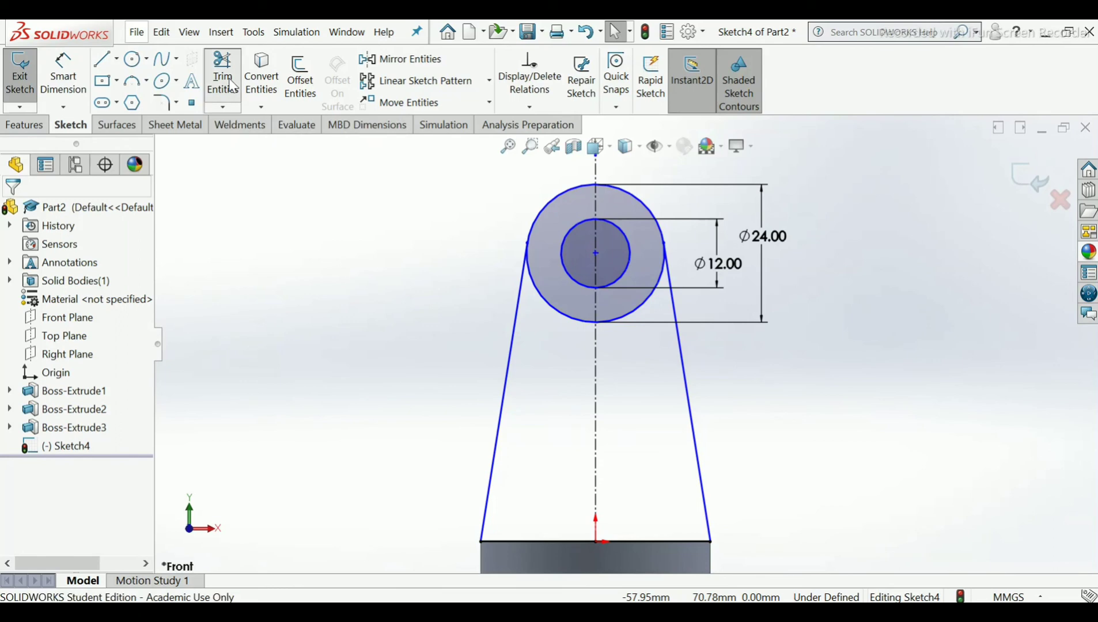
pyautogui.click(549, 303)
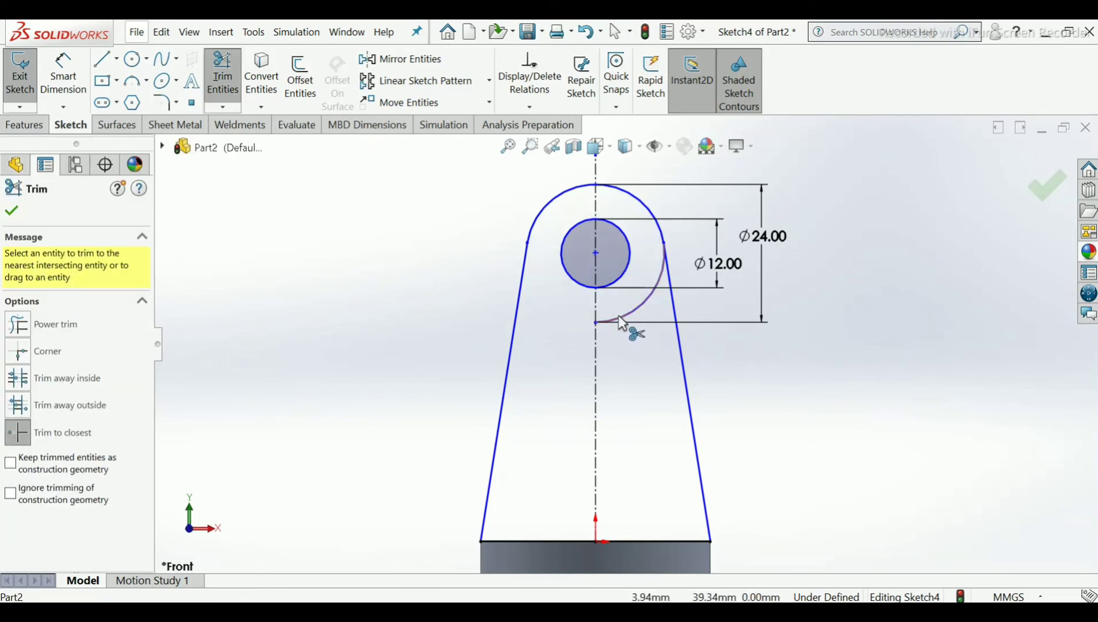
pyautogui.click(603, 321)
pyautogui.click(12, 212)
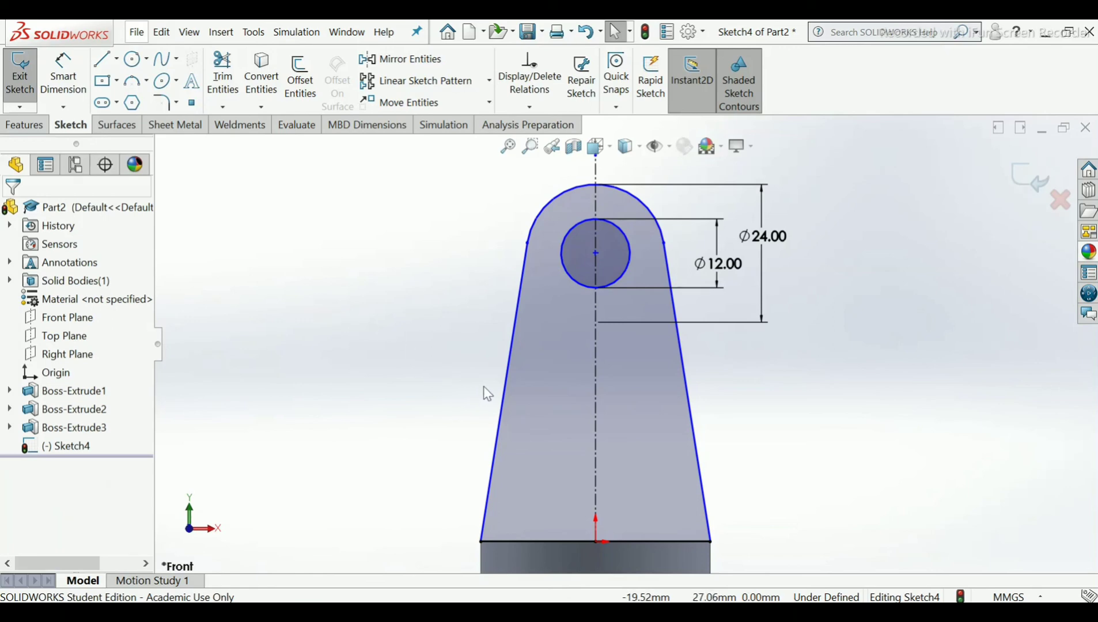
# Sketch a circle of about 6.2 mm radius on the centerline, about 17 mm above the origin.
pyautogui.click(133, 59)
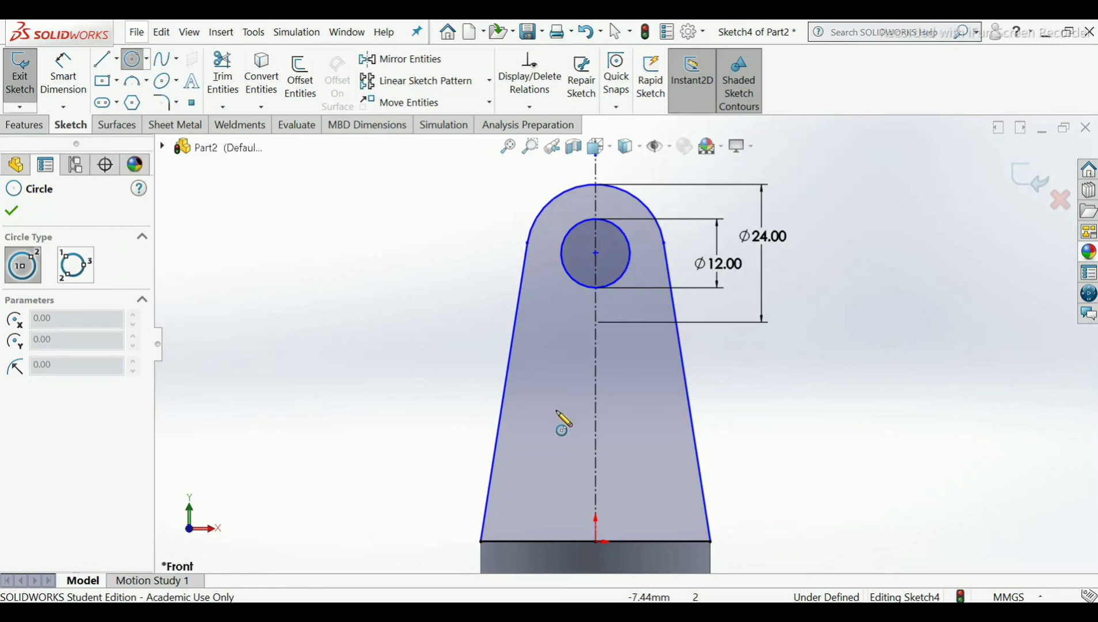
pyautogui.click(595, 445)
pyautogui.click(619, 474)
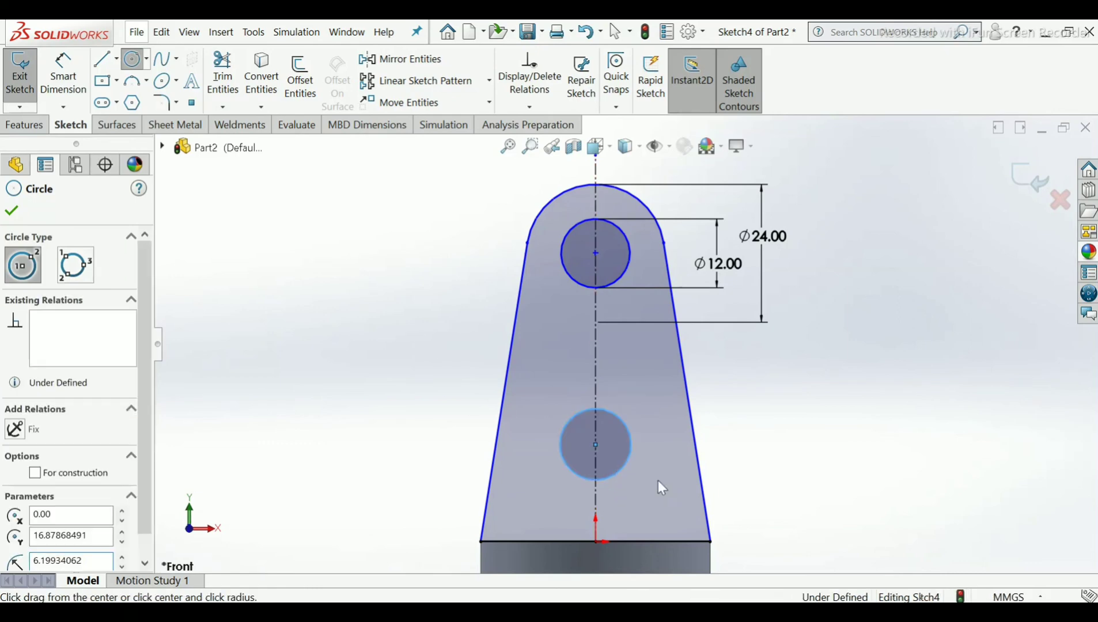
pyautogui.rightClick(620, 466)
pyautogui.click(640, 476)
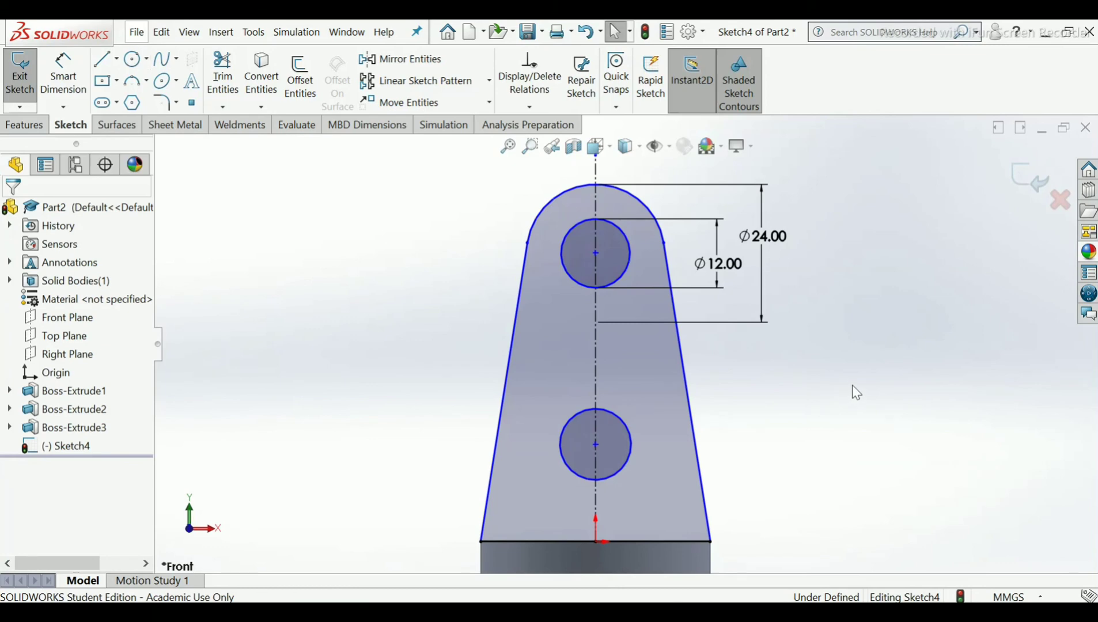
# Add an Equal relation between the 12 mm hole circle and the lower circle.
pyautogui.click(545, 109)
pyautogui.click(550, 148)
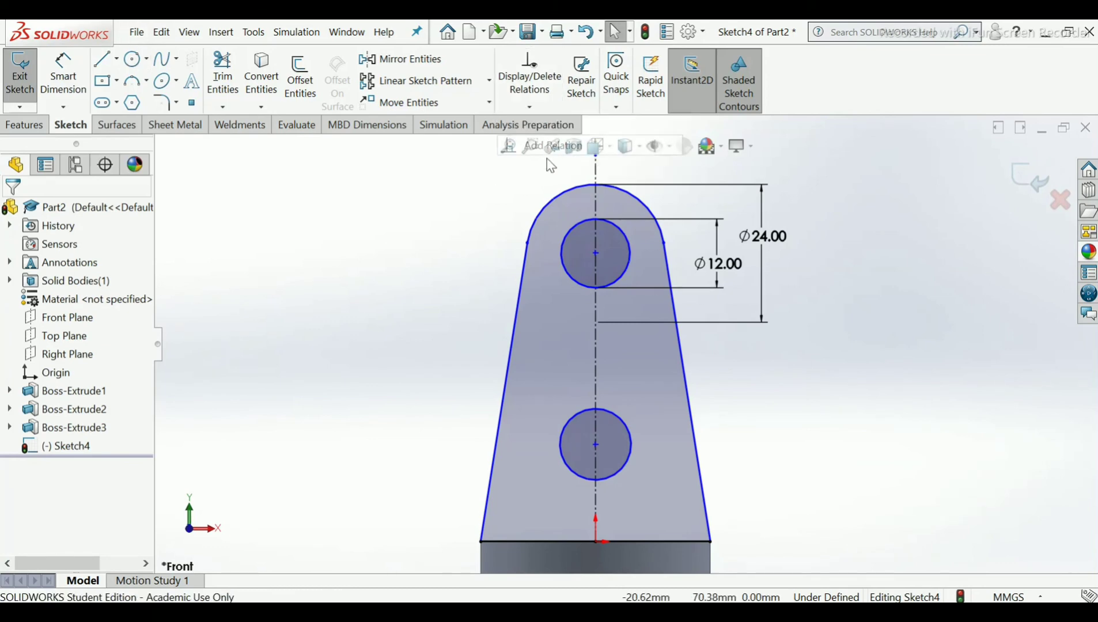
pyautogui.click(581, 284)
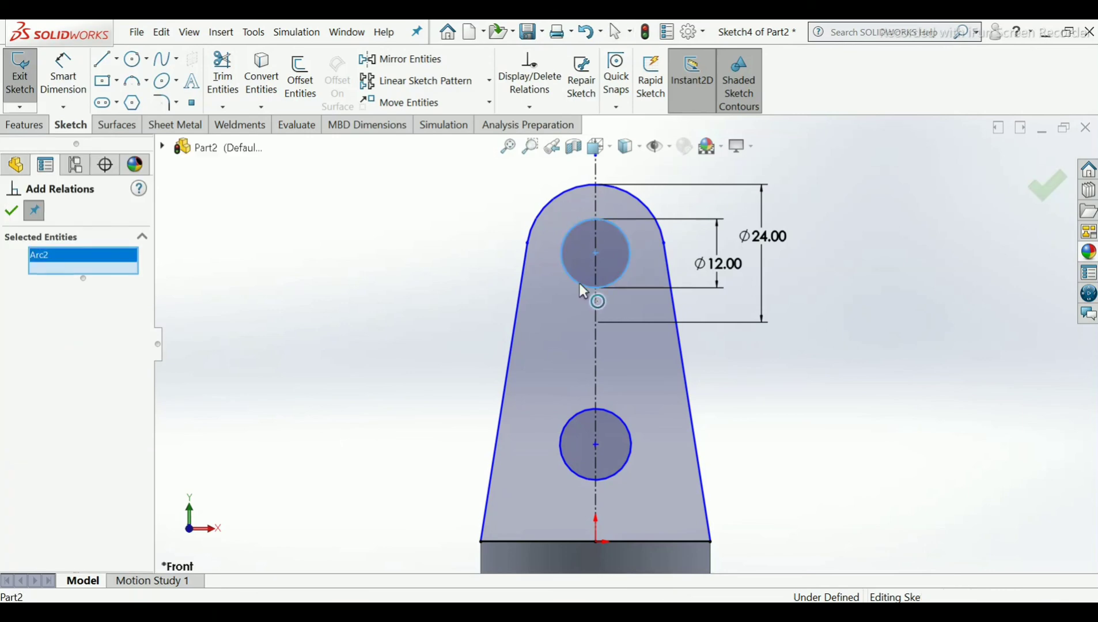
pyautogui.click(572, 426)
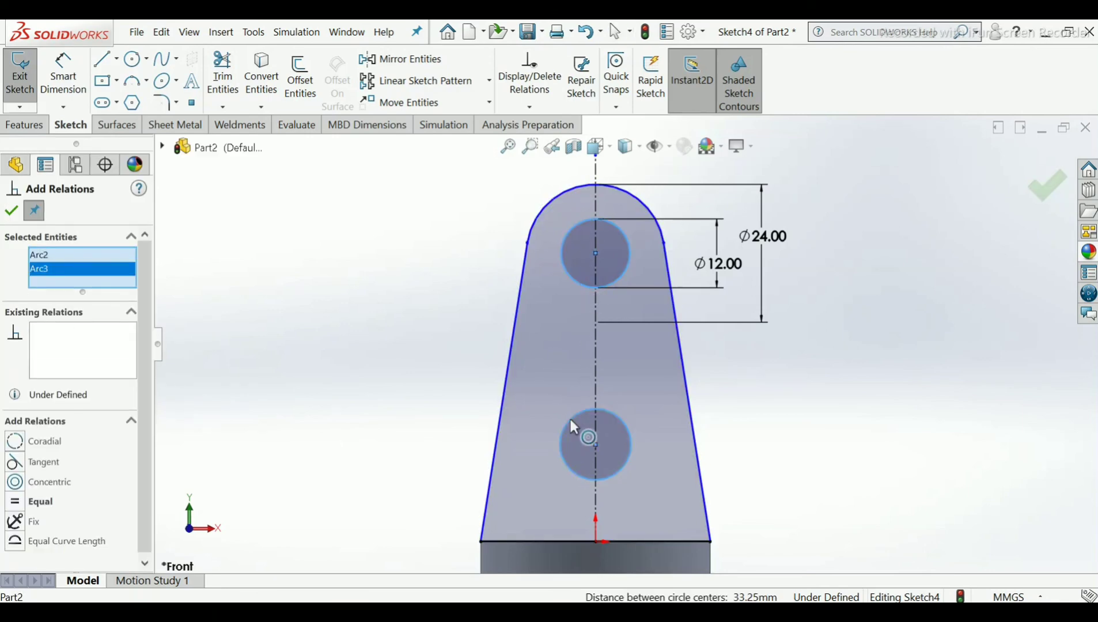
pyautogui.click(17, 506)
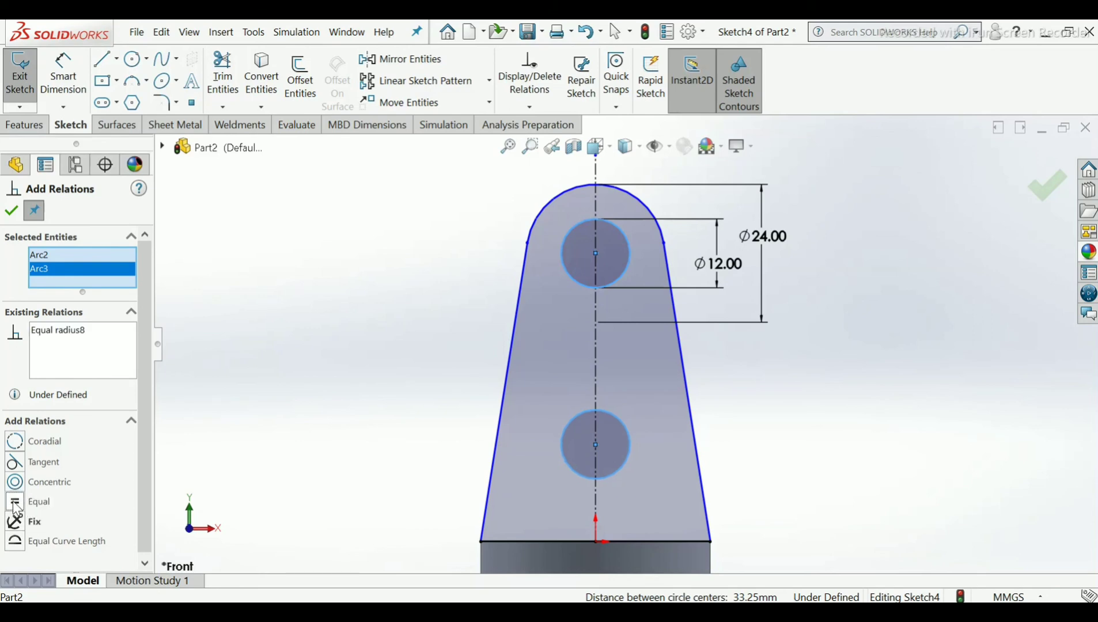
pyautogui.click(11, 211)
pyautogui.click(264, 252)
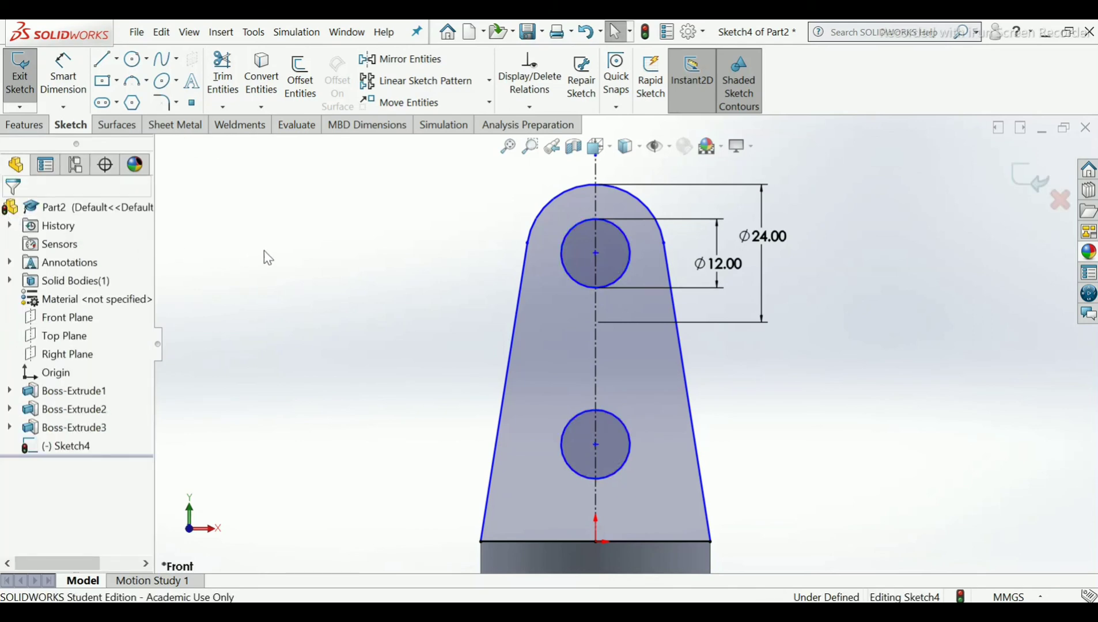
# Dimension the vertical distance between the two hole centers as 32 mm.
pyautogui.click(81, 86)
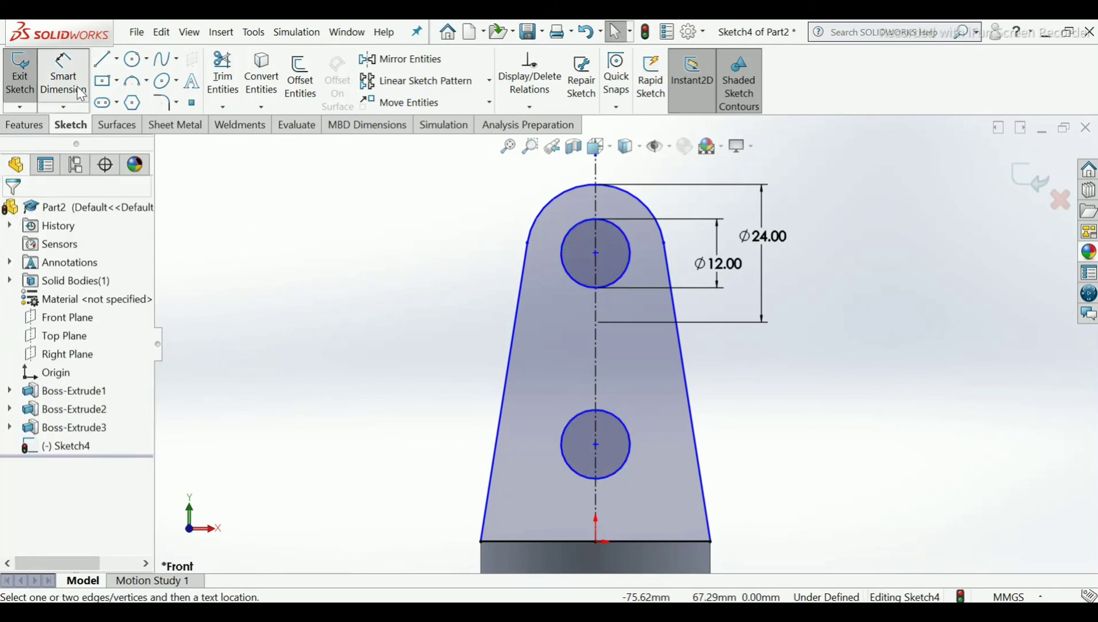
pyautogui.click(595, 253)
pyautogui.click(603, 445)
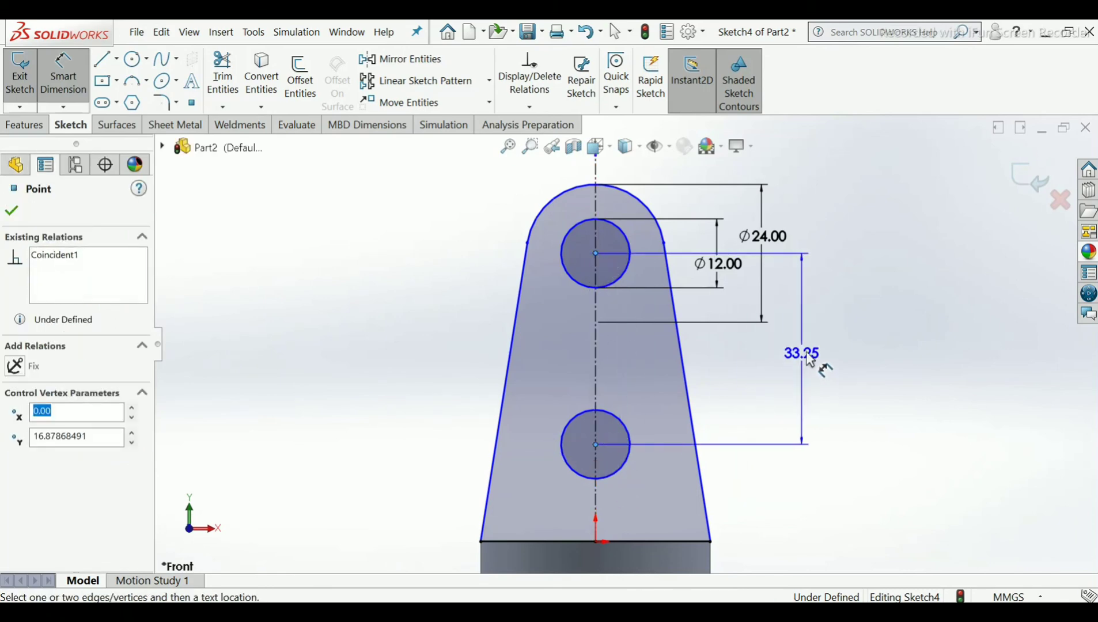
pyautogui.click(811, 358)
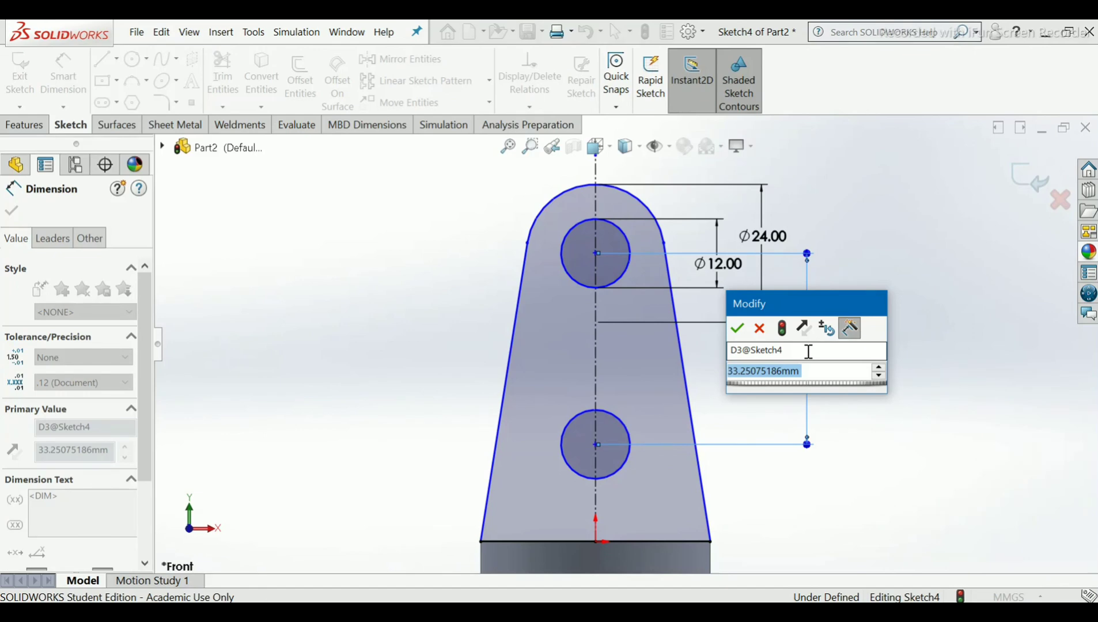
pyautogui.write('32')
pyautogui.press('Return')
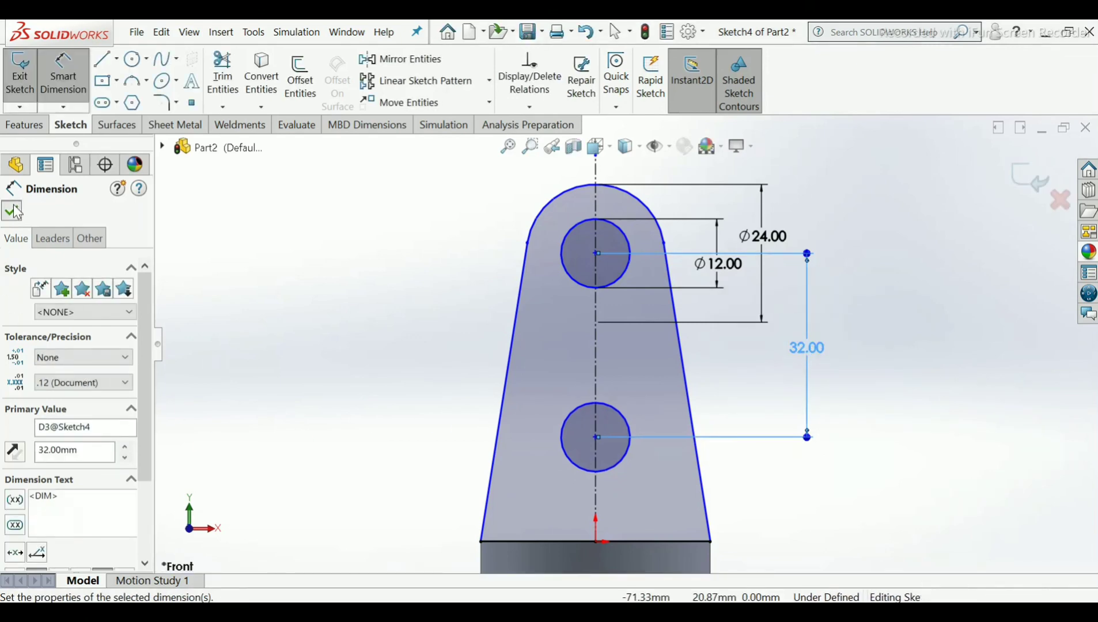
pyautogui.press('Escape')
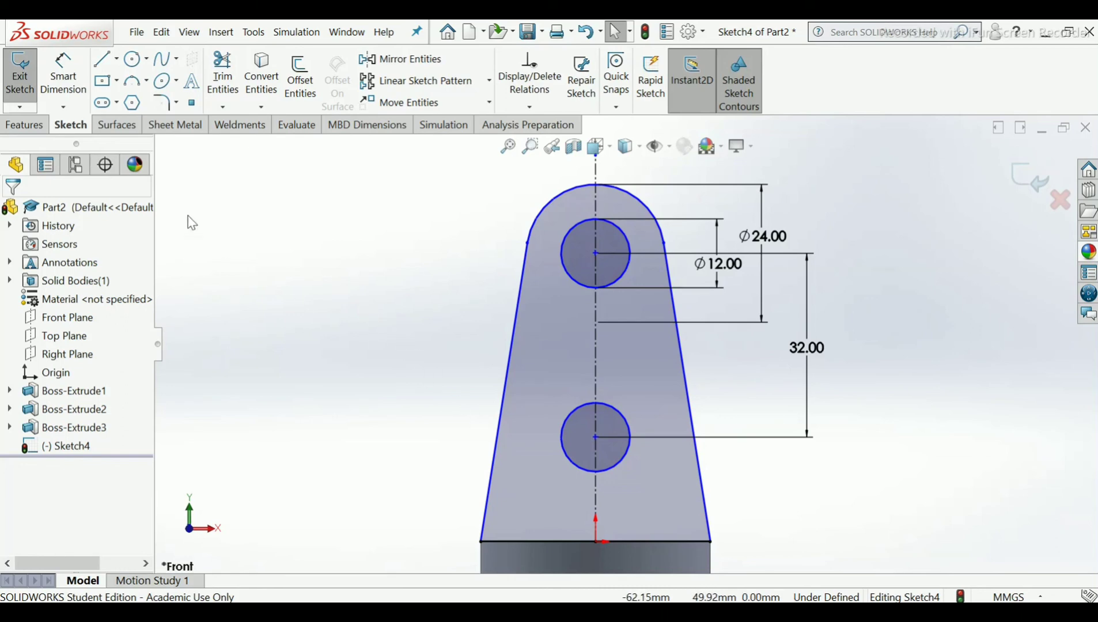
# Dimension the lower hole's center as 14 mm above the profile's base line.
pyautogui.click(63, 72)
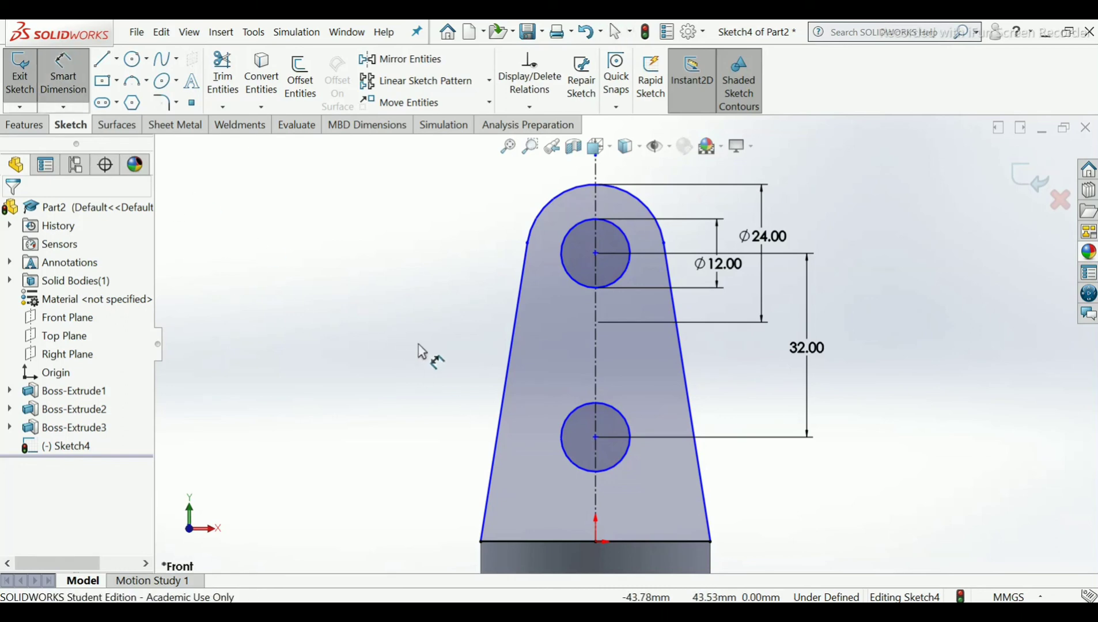
pyautogui.click(596, 438)
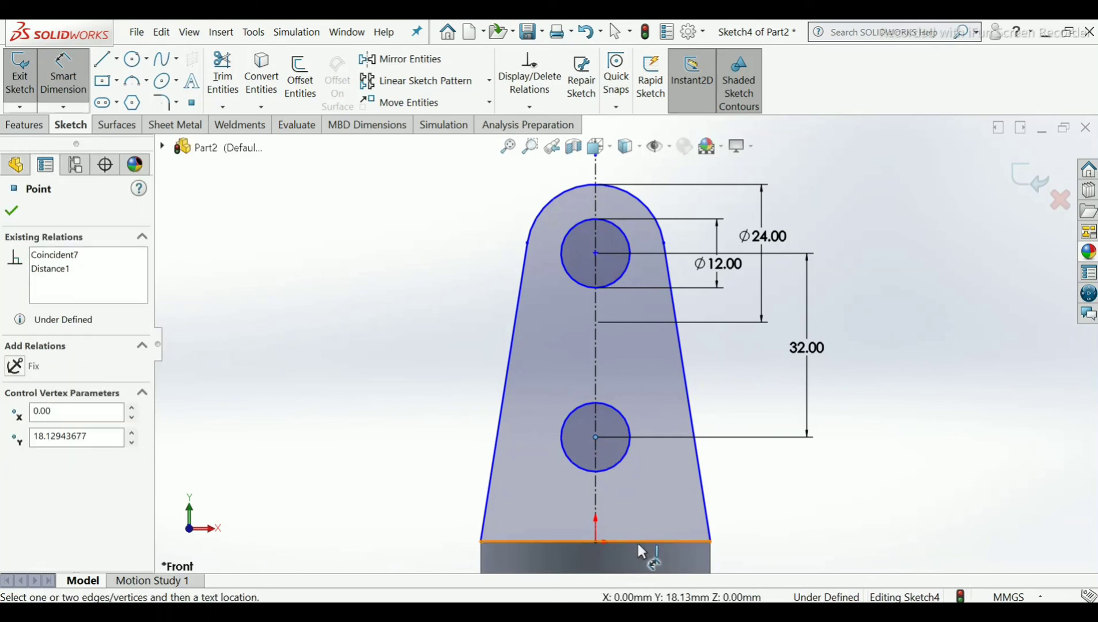
pyautogui.click(573, 541)
pyautogui.click(427, 494)
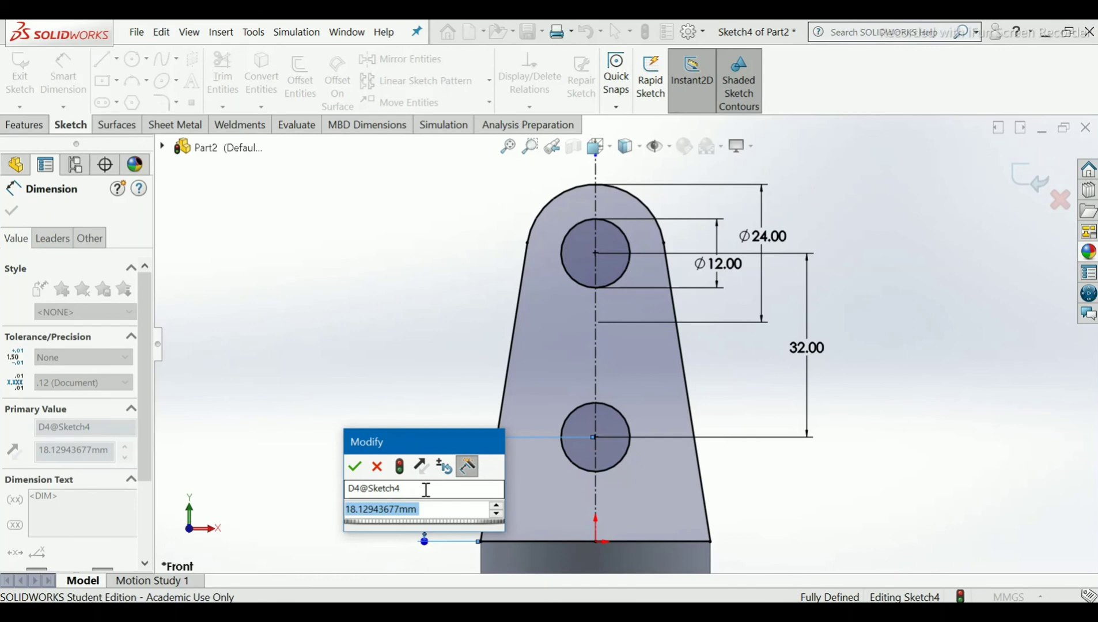
pyautogui.write('18')
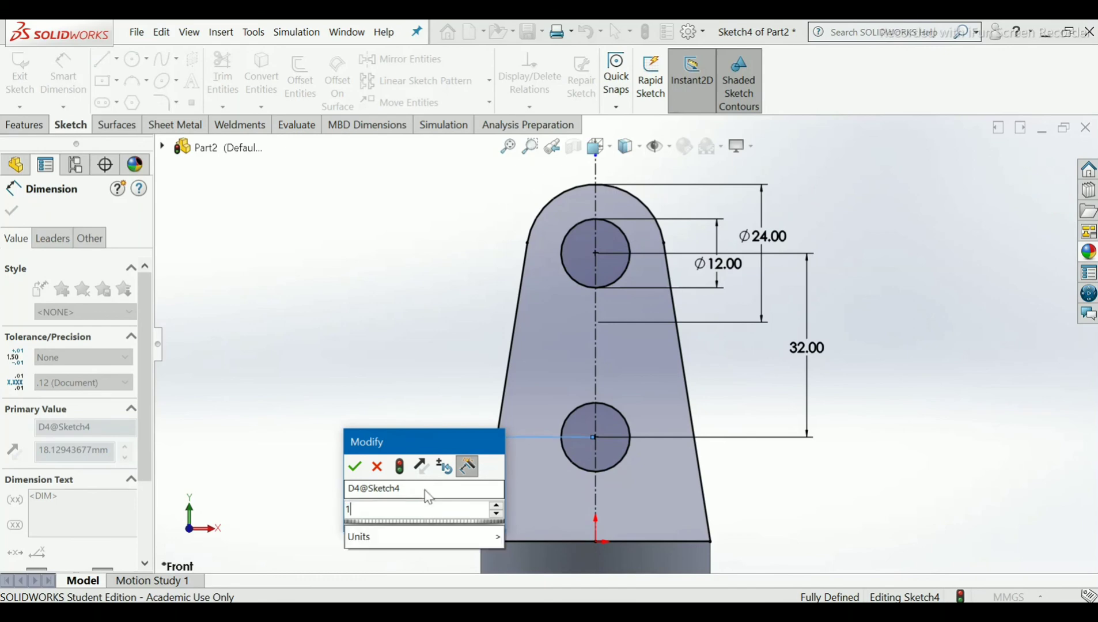
pyautogui.press('Return')
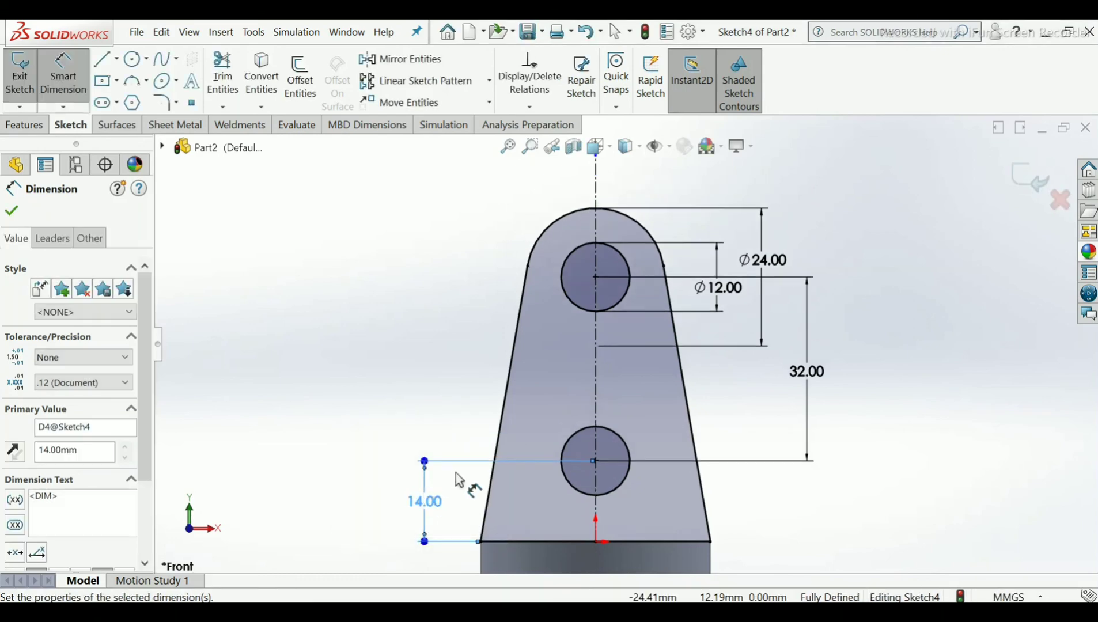
pyautogui.scroll(1, 444, 507)
pyautogui.scroll(2, 658, 494)
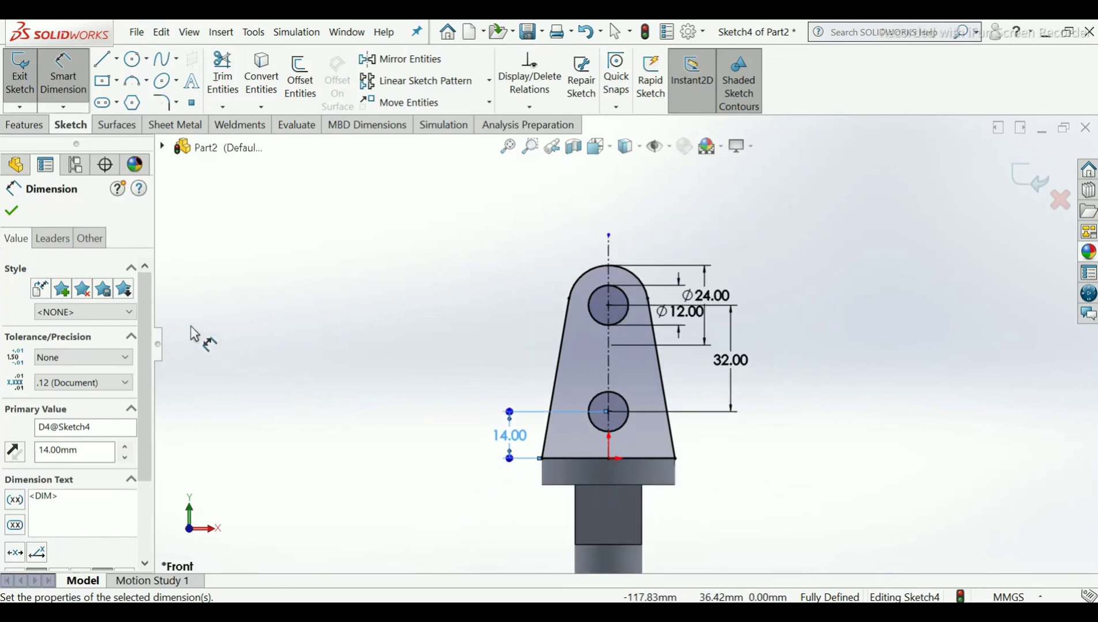
pyautogui.click(12, 211)
# Finish the sketch and extrude the tapered arm profile 12 mm in total using the Mid Plane end condition.
pyautogui.moveTo(639, 369); pyautogui.dragTo(682, 439, button='middle')
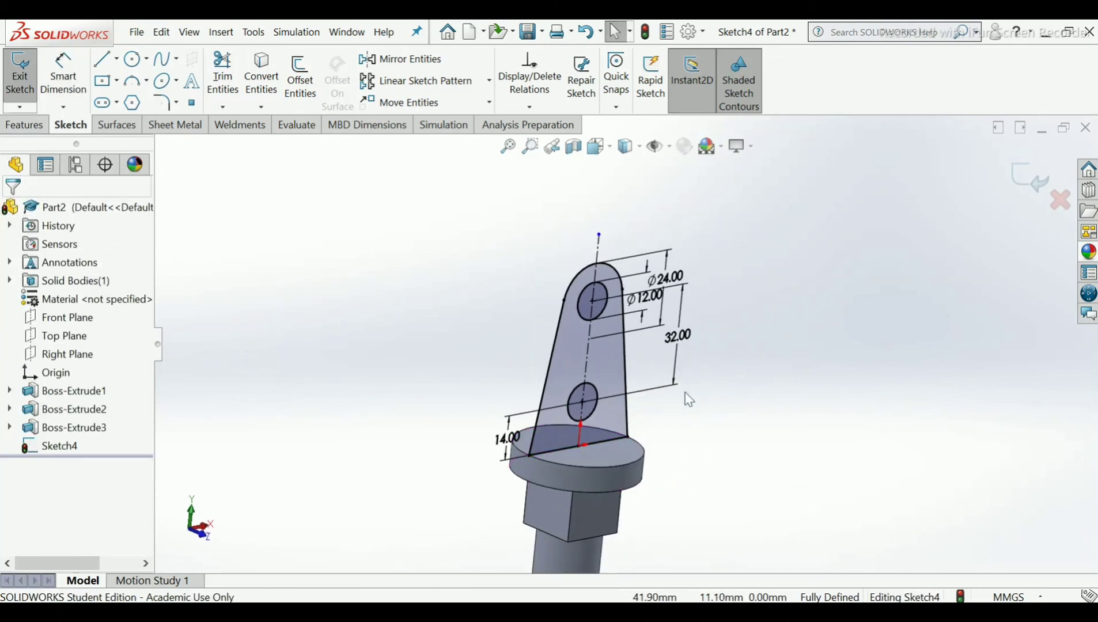
pyautogui.click(1025, 178)
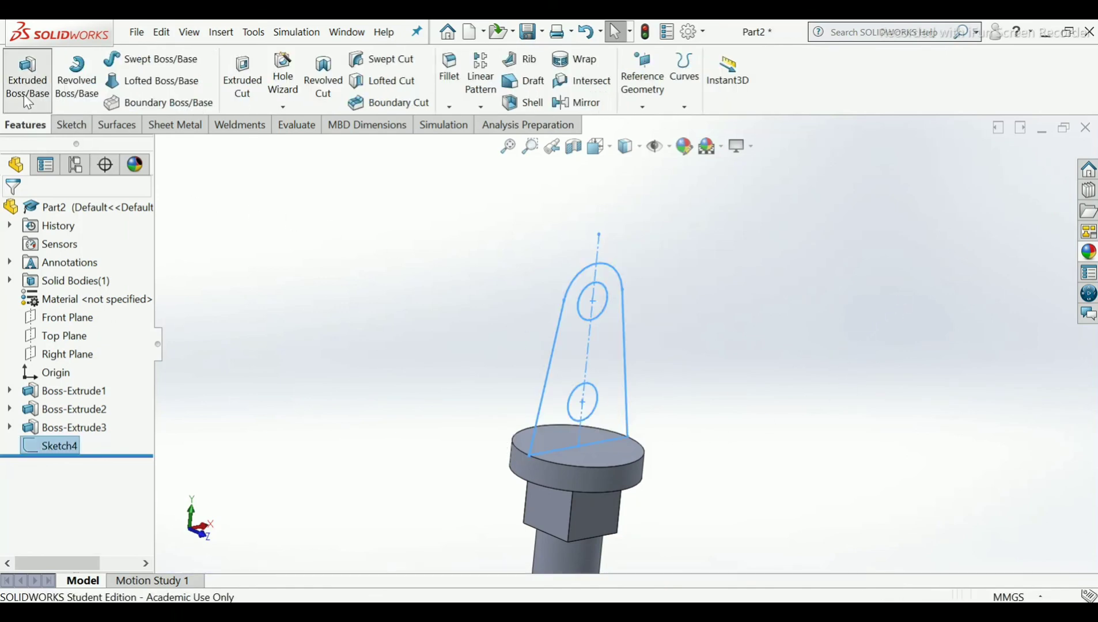
pyautogui.click(23, 94)
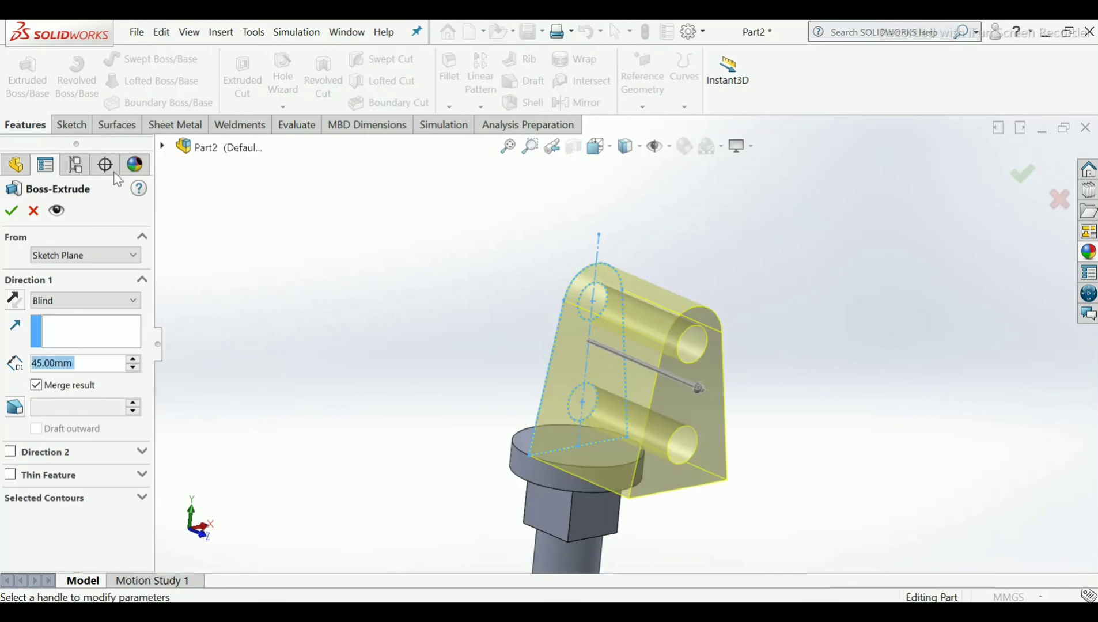
pyautogui.click(95, 300)
pyautogui.click(67, 388)
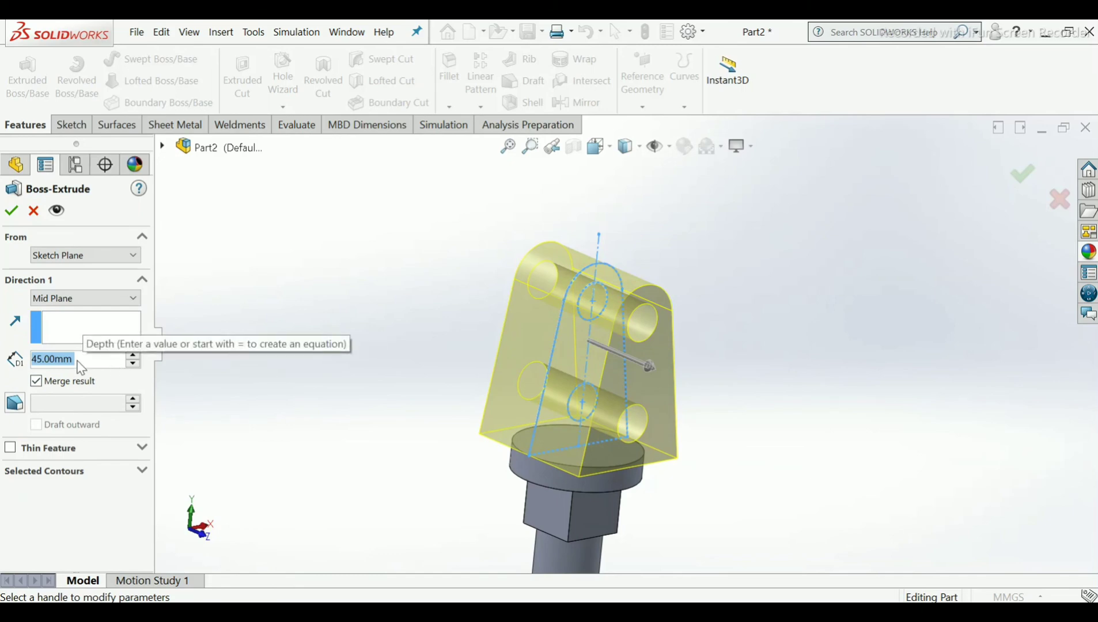
pyautogui.write('12')
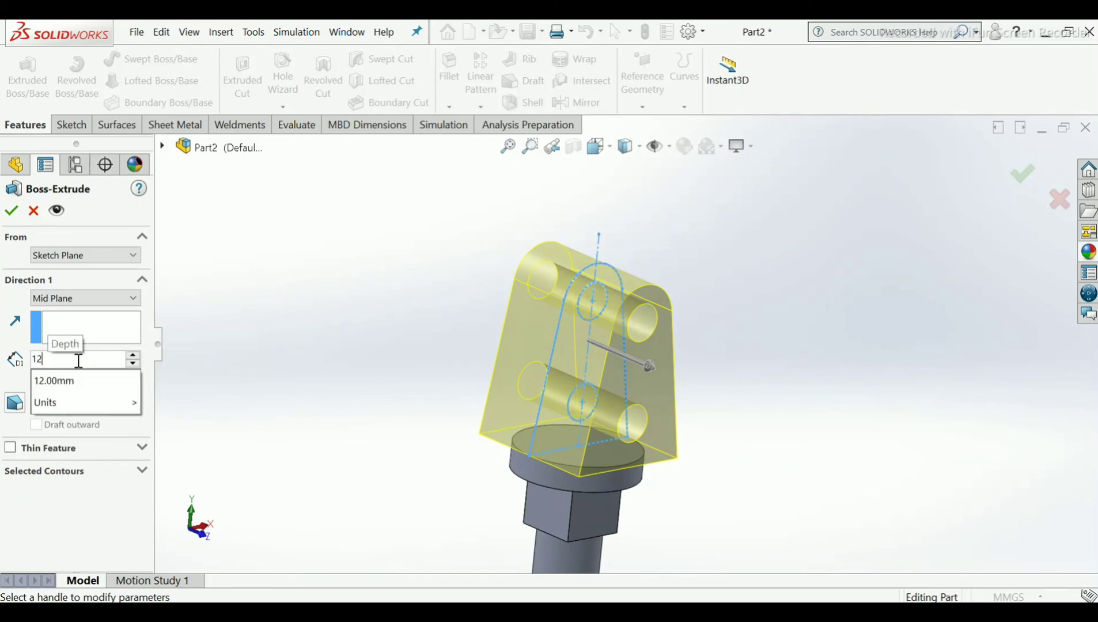
pyautogui.press('Return')
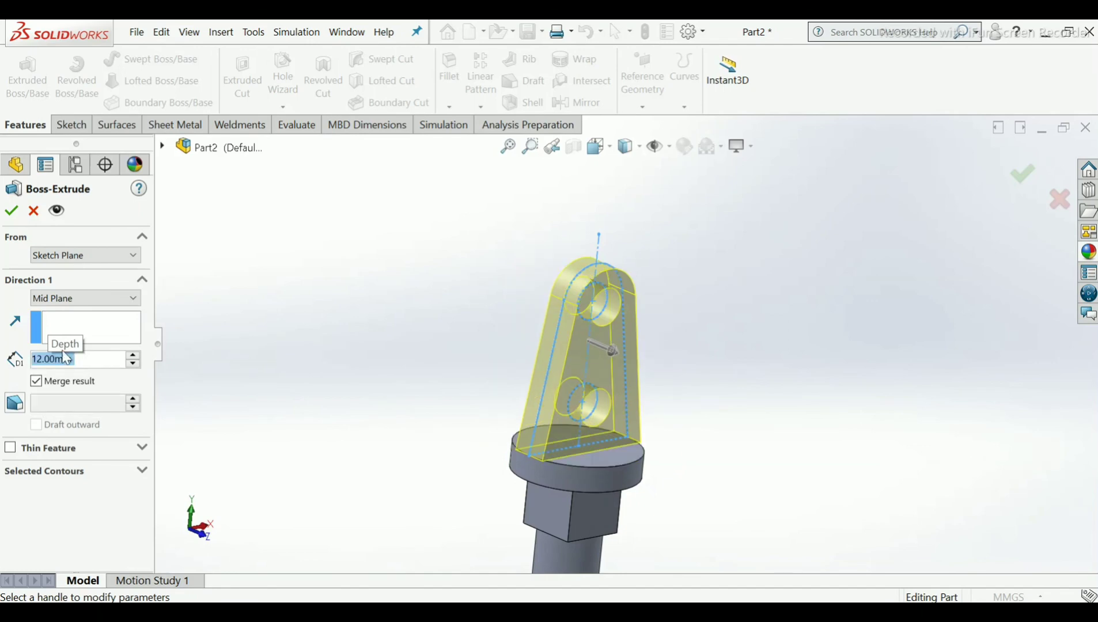
pyautogui.click(11, 211)
pyautogui.moveTo(413, 425); pyautogui.dragTo(443, 404, button='middle')
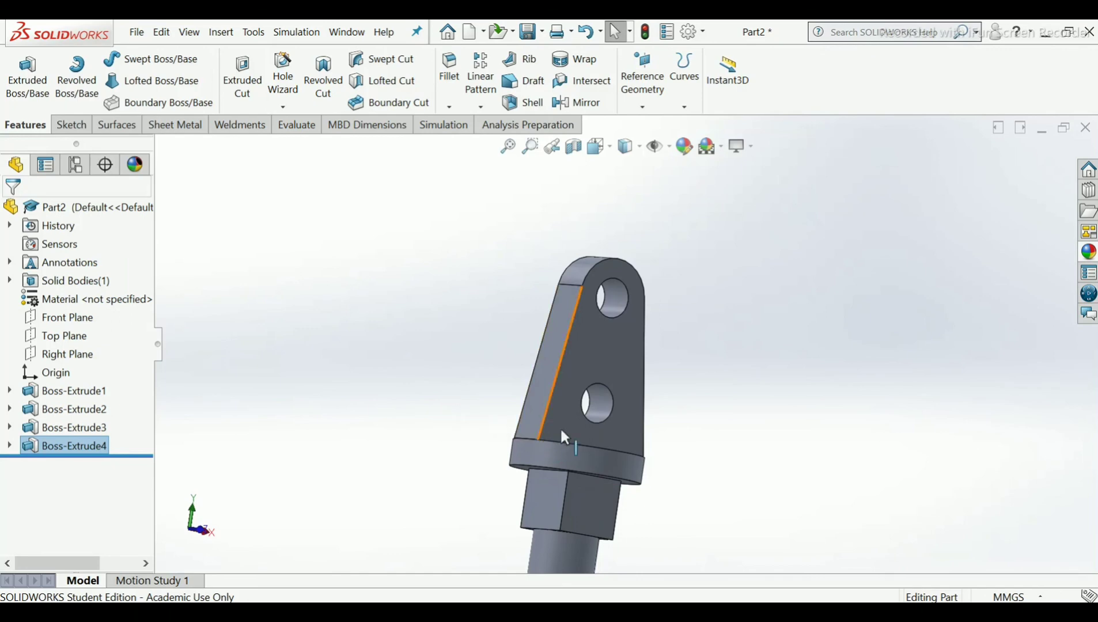
pyautogui.scroll(-2, 563, 433)
pyautogui.moveTo(563, 433); pyautogui.dragTo(546, 439, button='middle')
pyautogui.scroll(2, 613, 384)
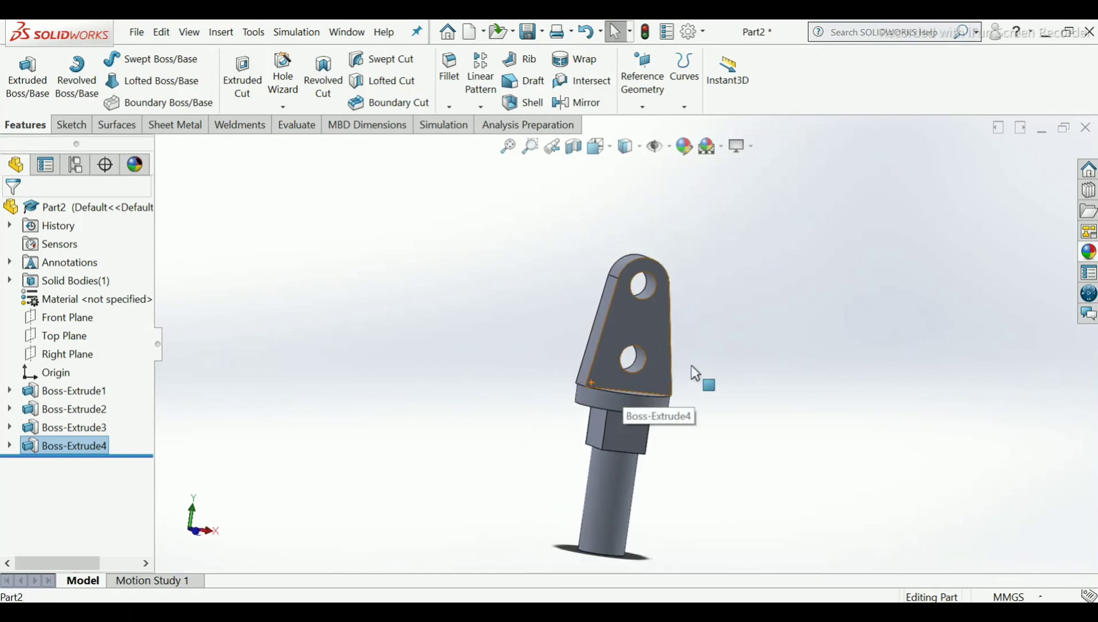
pyautogui.click(747, 358)
# Fillet the short edges on both sides of the tapered arm's base, where it meets the disc, with a 2 mm radius.
pyautogui.scroll(-2, 651, 367)
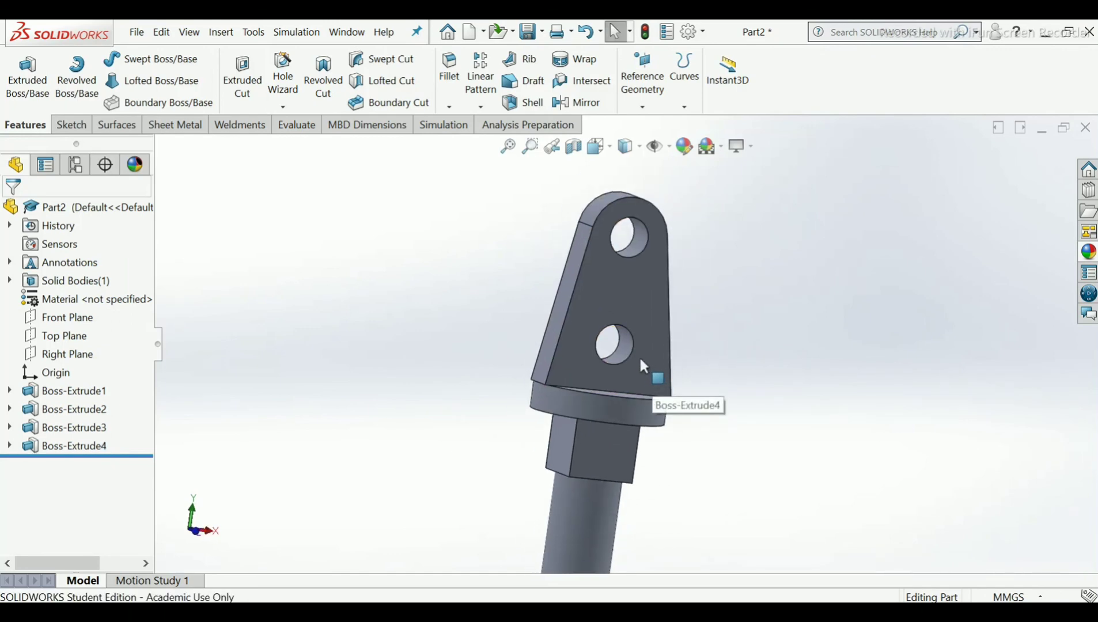
pyautogui.scroll(-1, 598, 381)
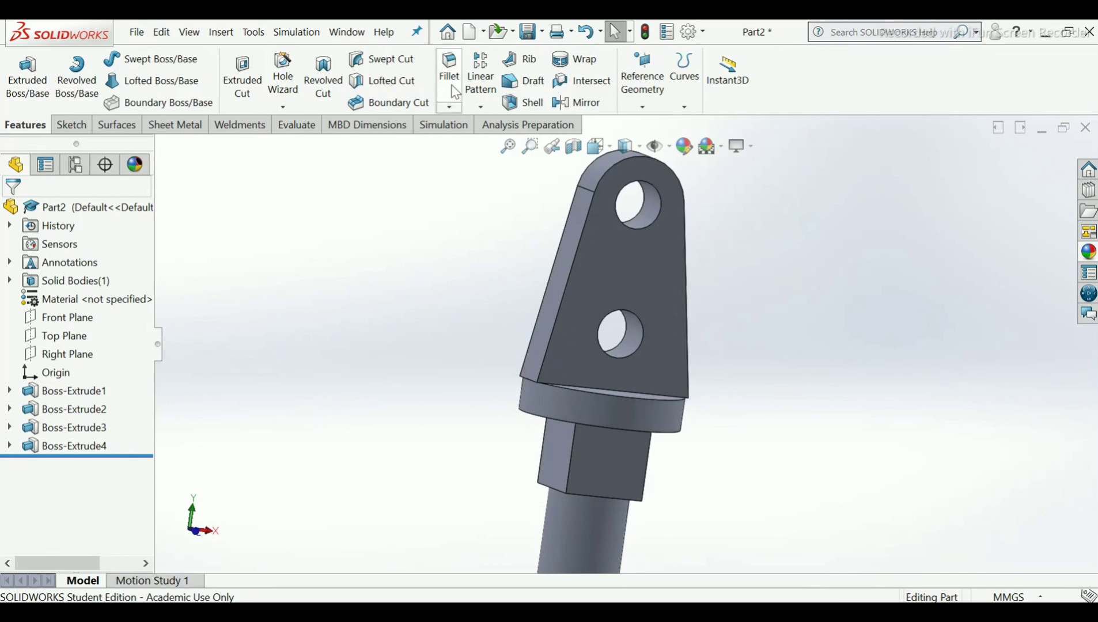
pyautogui.click(450, 69)
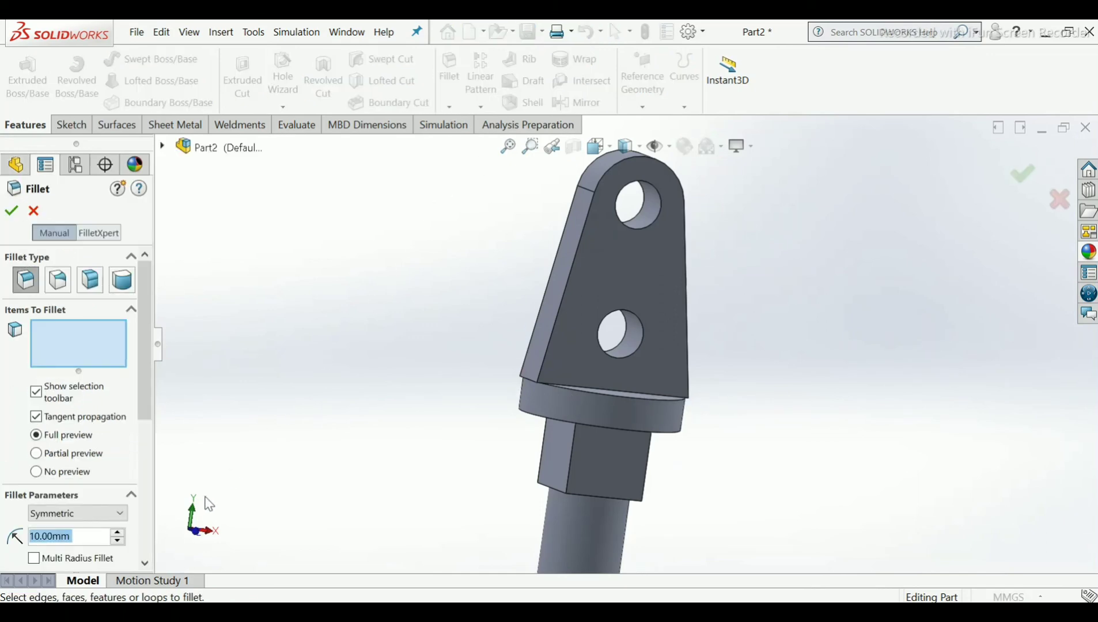
pyautogui.write('2')
pyautogui.press('Return')
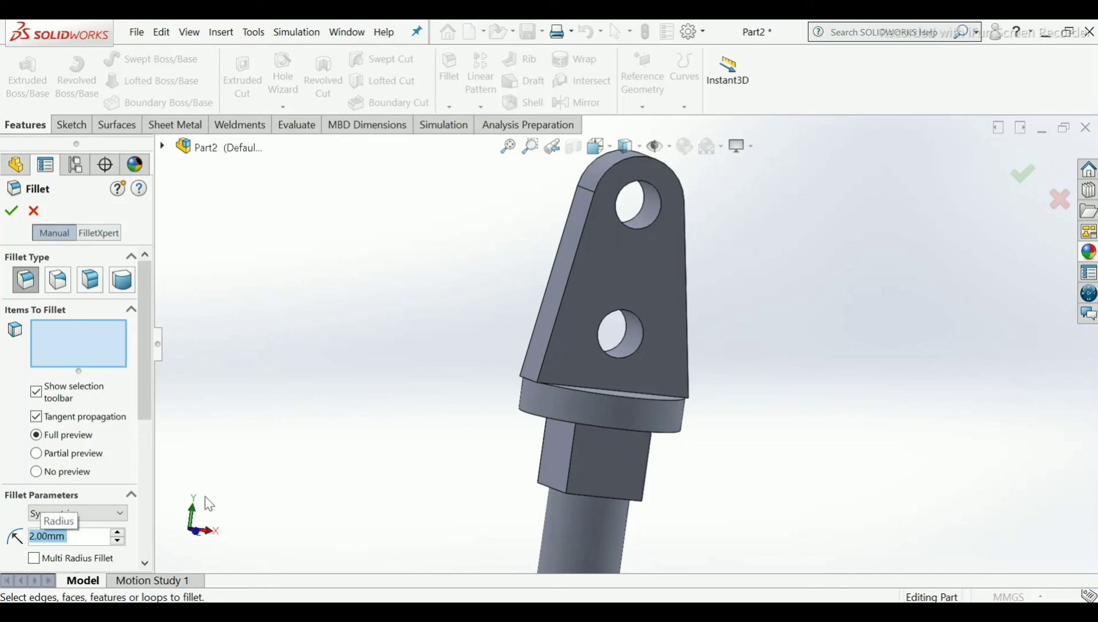
pyautogui.scroll(-3, 559, 392)
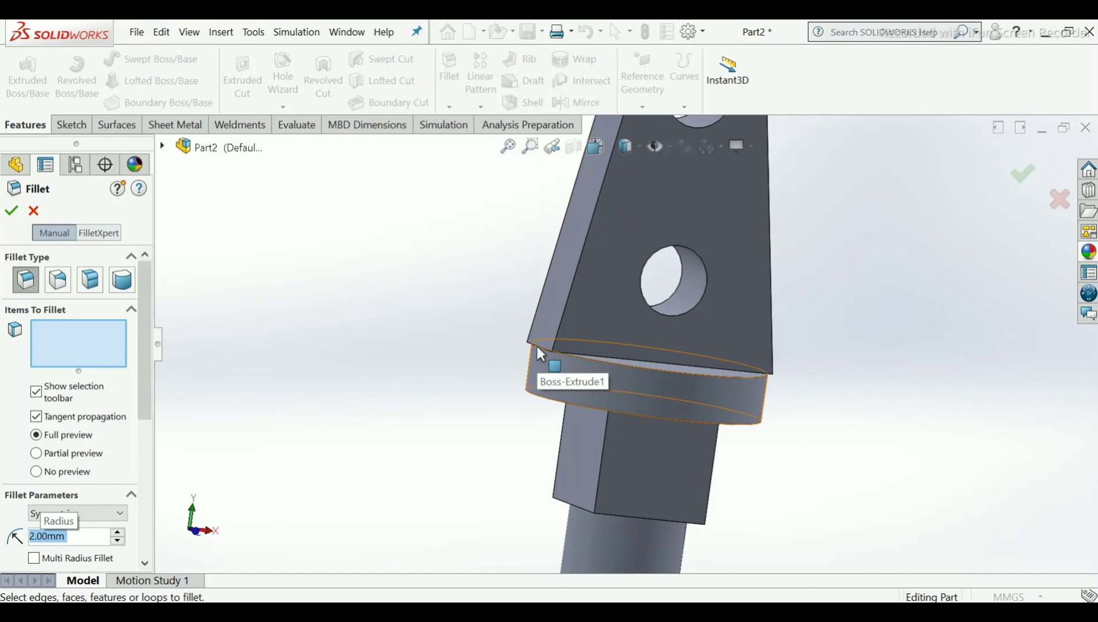
pyautogui.scroll(-2, 537, 346)
pyautogui.scroll(-1, 574, 345)
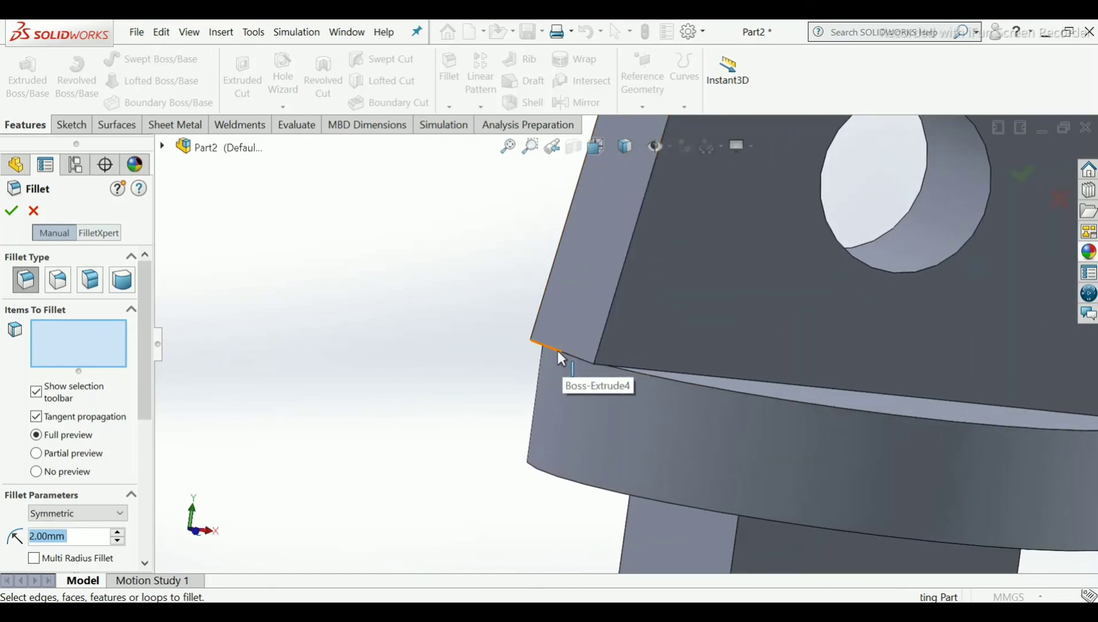
pyautogui.click(557, 352)
pyautogui.moveTo(699, 379); pyautogui.dragTo(651, 334, button='middle')
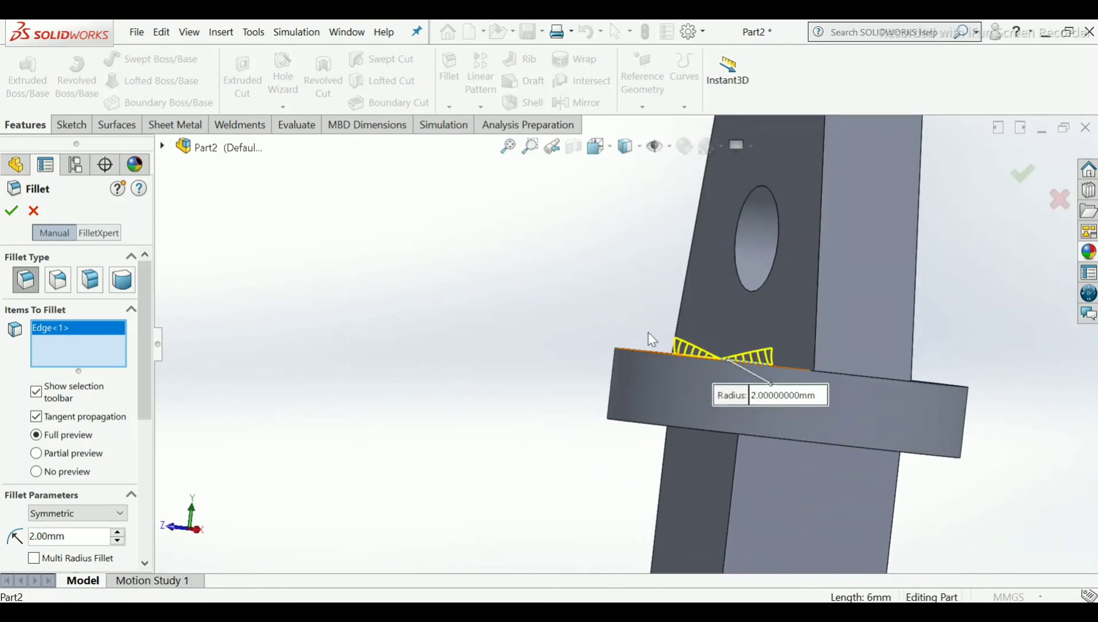
pyautogui.click(830, 374)
pyautogui.moveTo(831, 375); pyautogui.dragTo(922, 378, button='middle')
pyautogui.scroll(5, 922, 378)
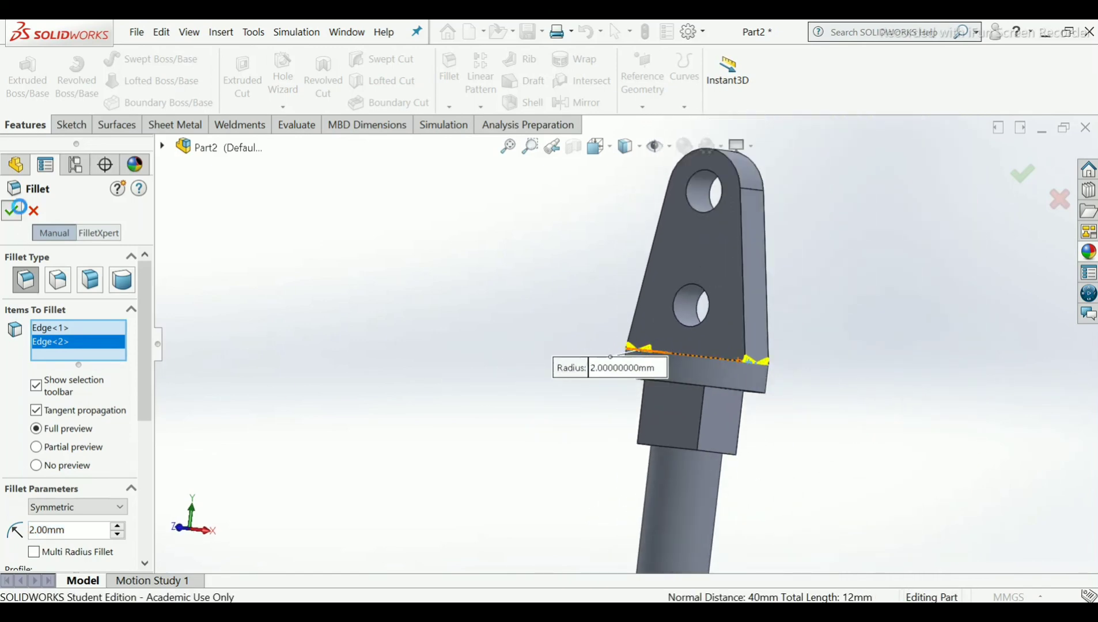
pyautogui.click(11, 210)
# Open the part's appearance settings and apply the brushed aluminum finish from the metal appearances.
pyautogui.moveTo(738, 306); pyautogui.dragTo(707, 308, button='middle')
pyautogui.scroll(4, 707, 307)
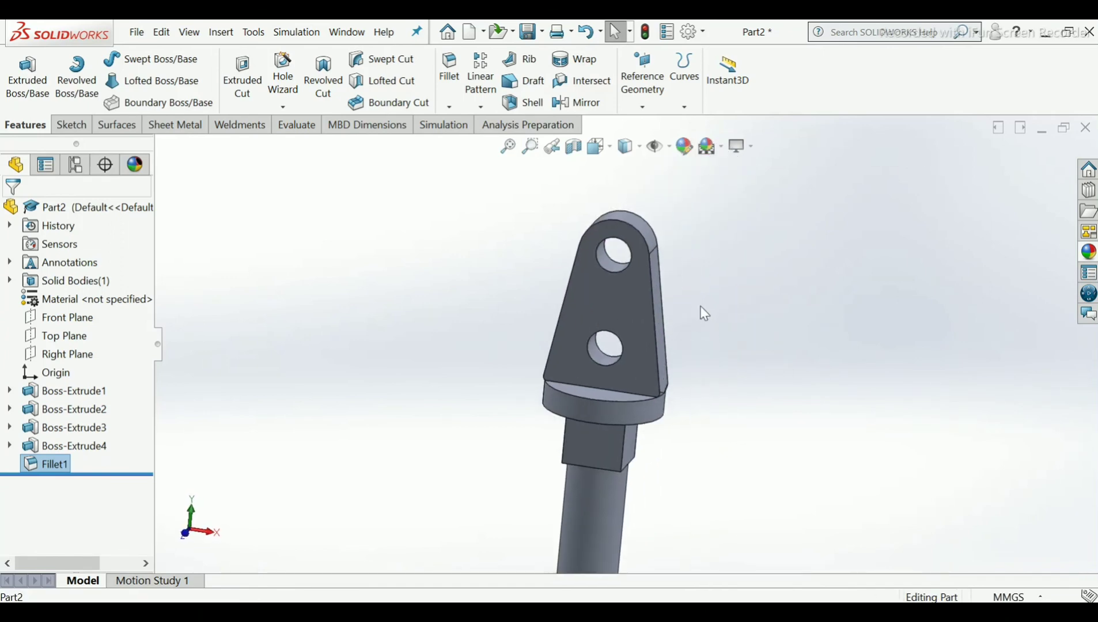
pyautogui.click(685, 147)
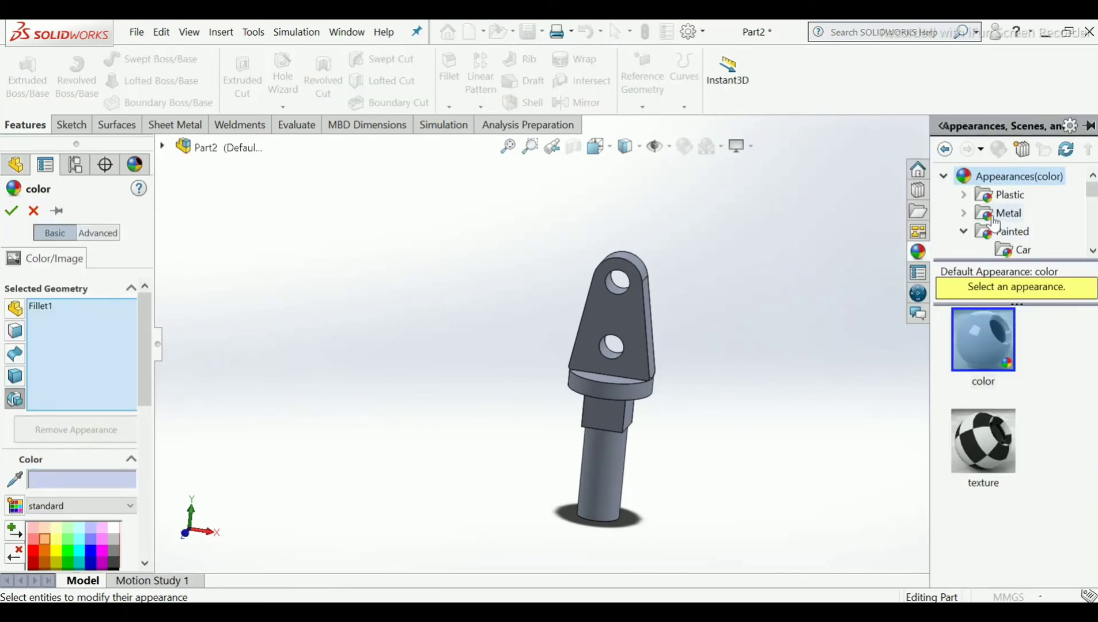
pyautogui.scroll(-2, 1077, 251)
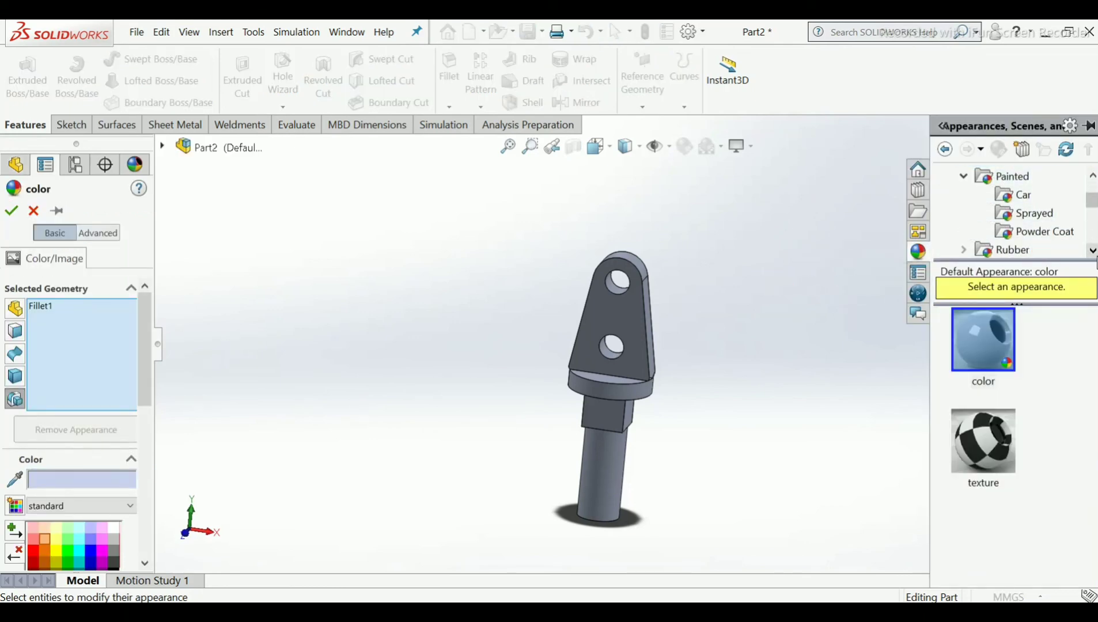
pyautogui.click(1022, 214)
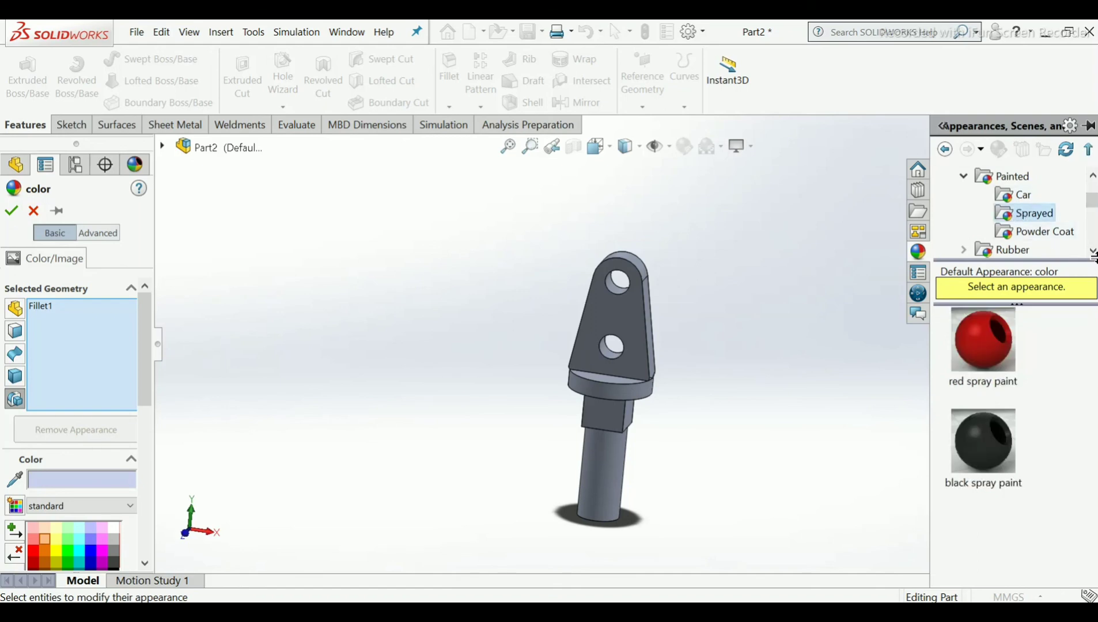
pyautogui.scroll(-2, 1097, 261)
pyautogui.scroll(4, 1095, 183)
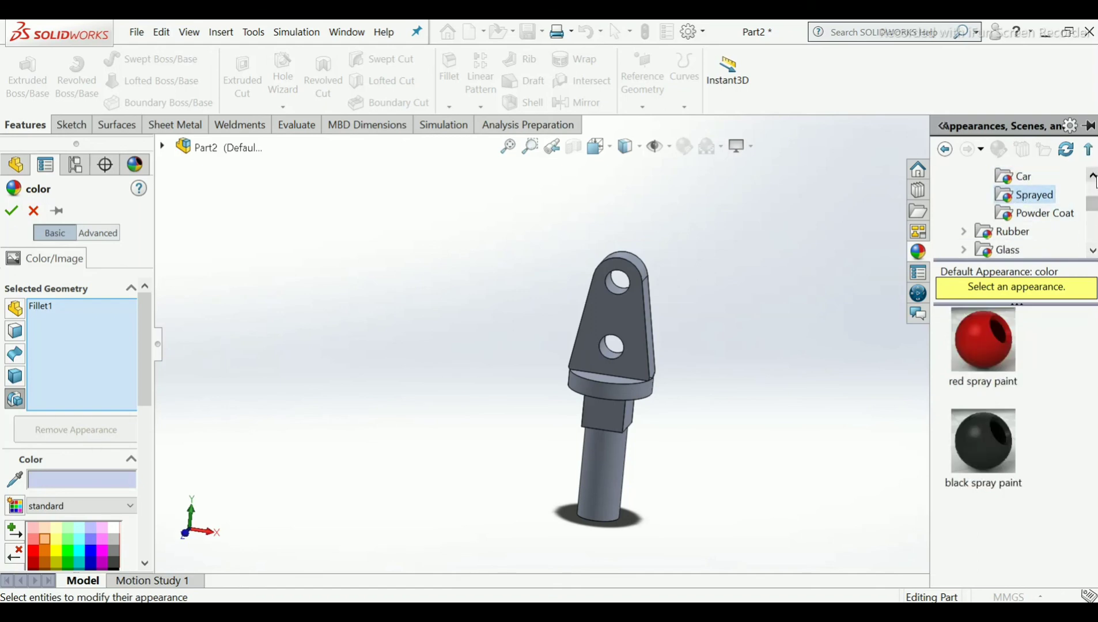
pyautogui.click(964, 194)
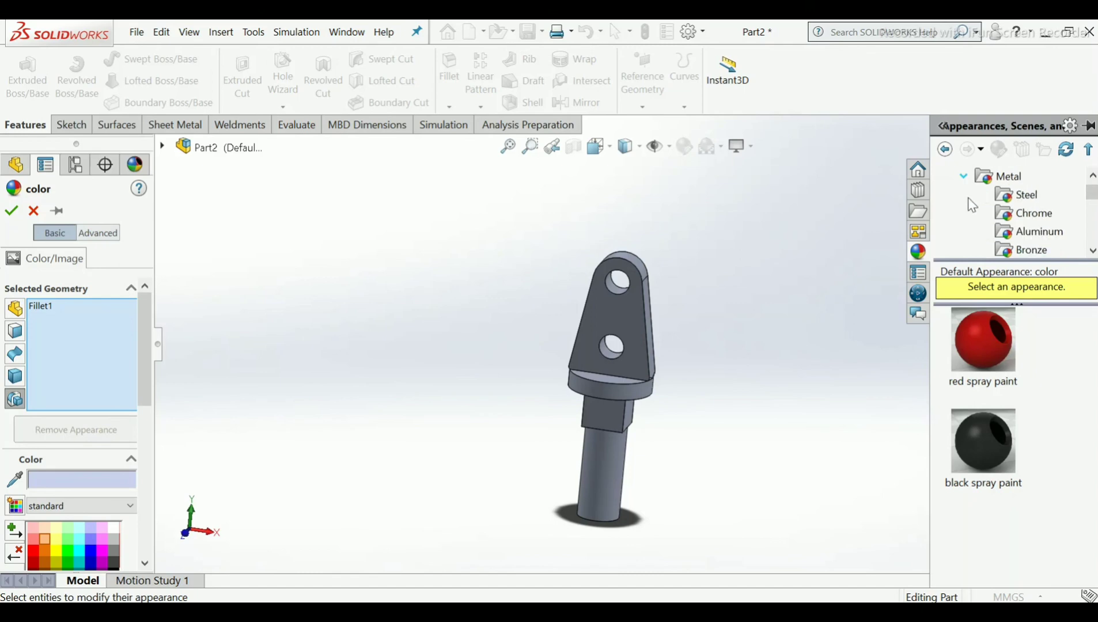
pyautogui.click(1029, 234)
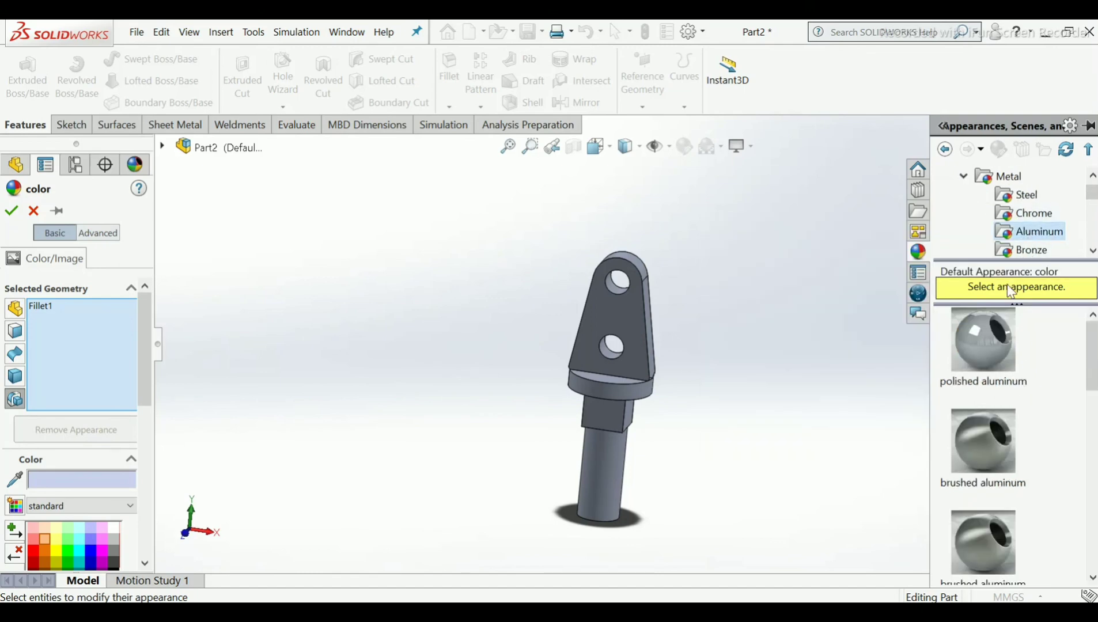
pyautogui.moveTo(980, 440); pyautogui.dragTo(630, 361)
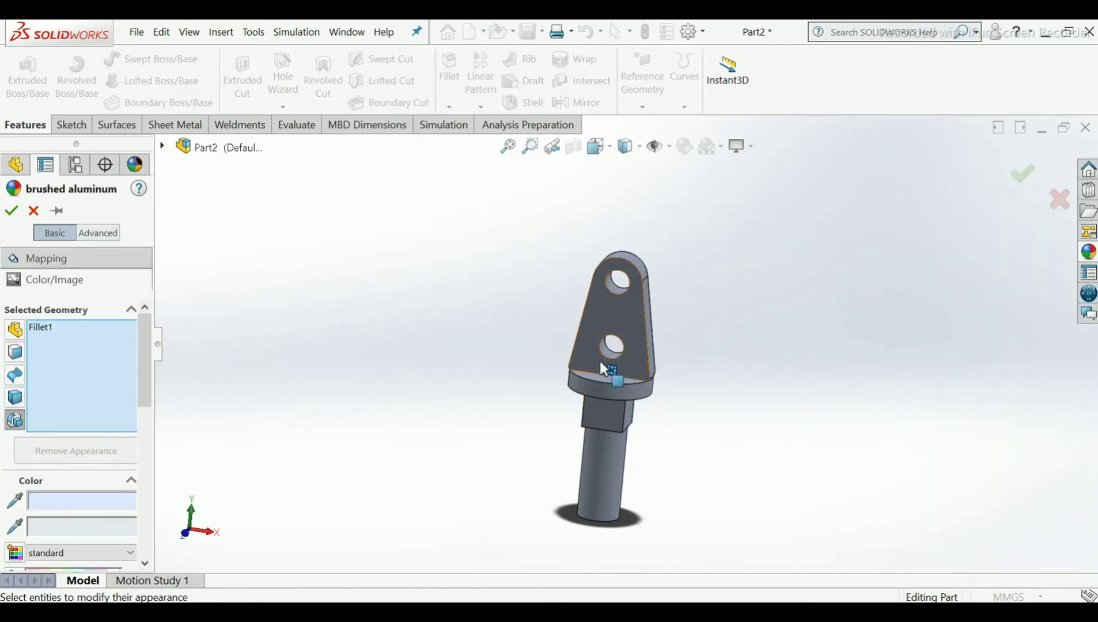
# Try a bright green color on the tapered arm and the lower cylindrical shank features.
pyautogui.click(630, 350)
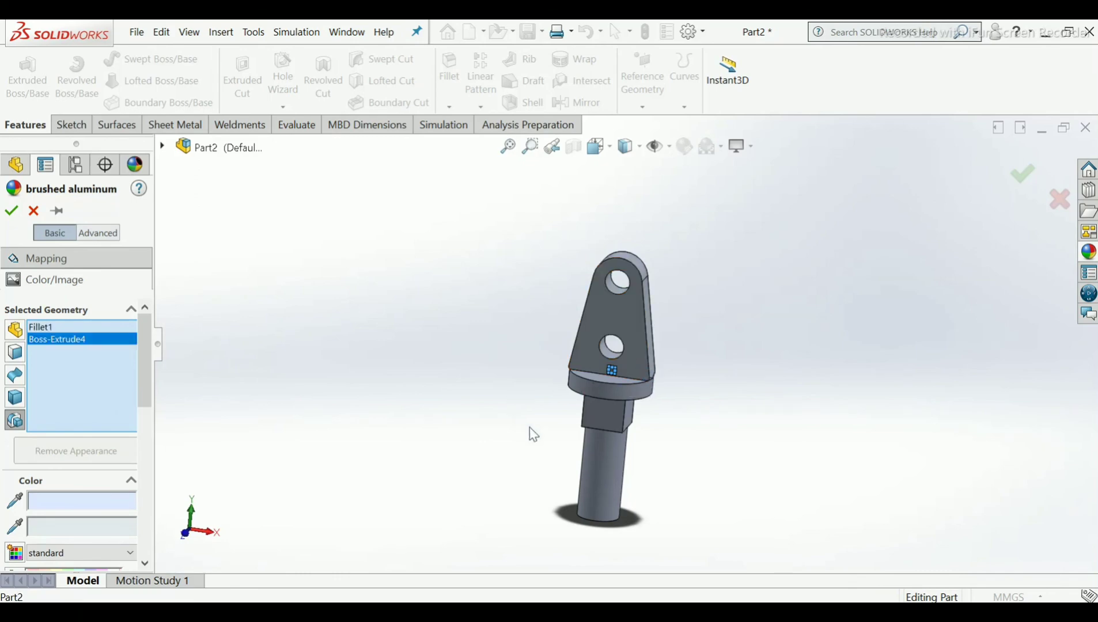
pyautogui.click(614, 440)
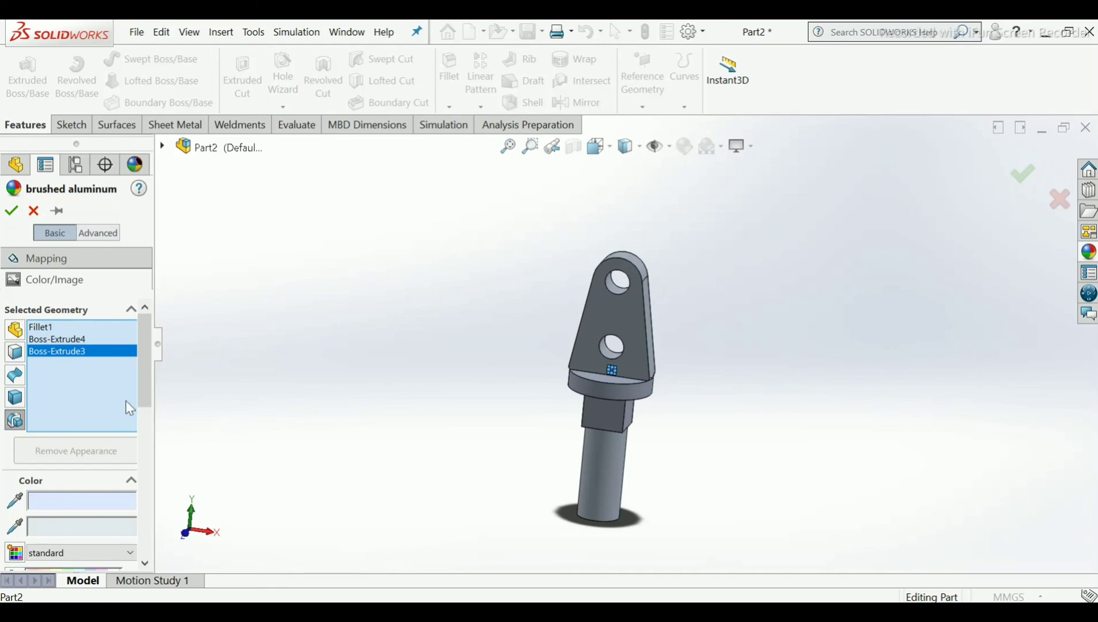
pyautogui.moveTo(150, 387); pyautogui.dragTo(147, 491)
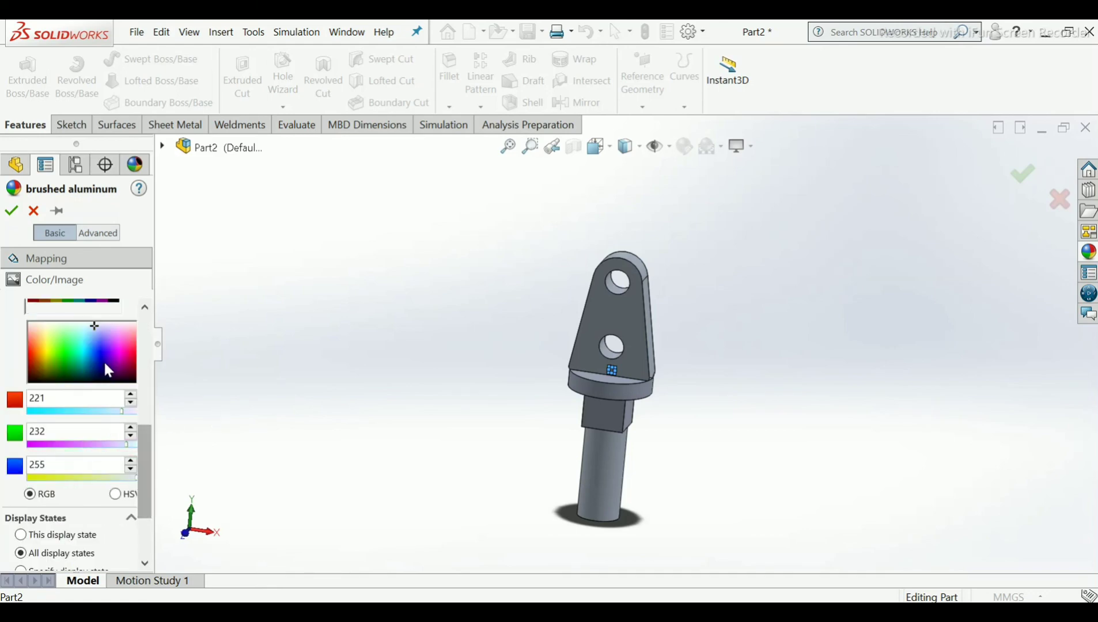
pyautogui.scroll(5, 107, 363)
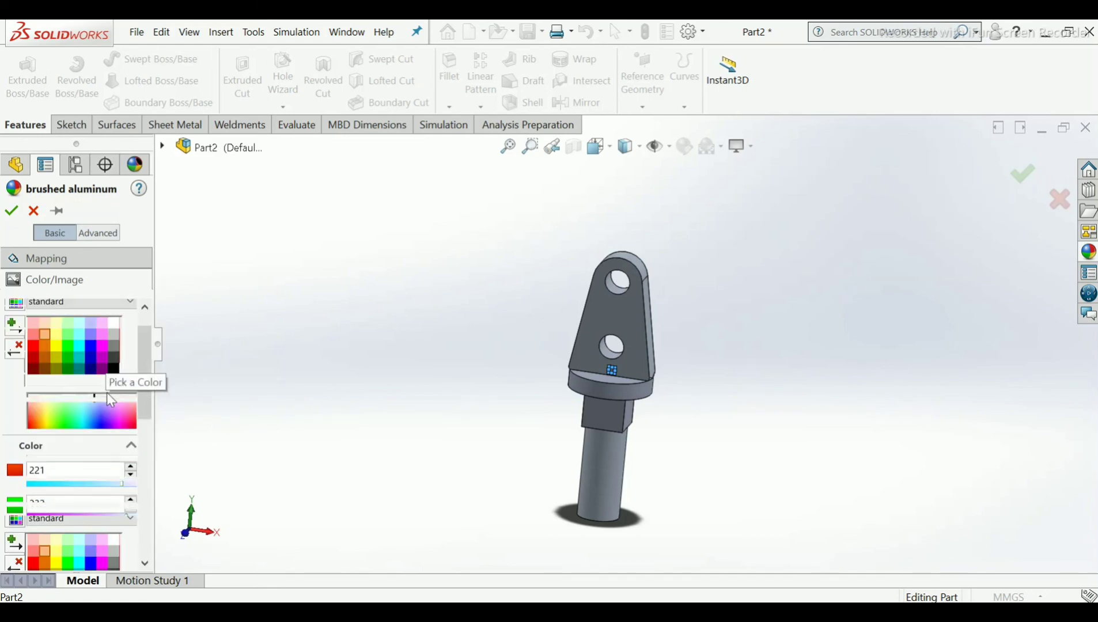
pyautogui.click(70, 562)
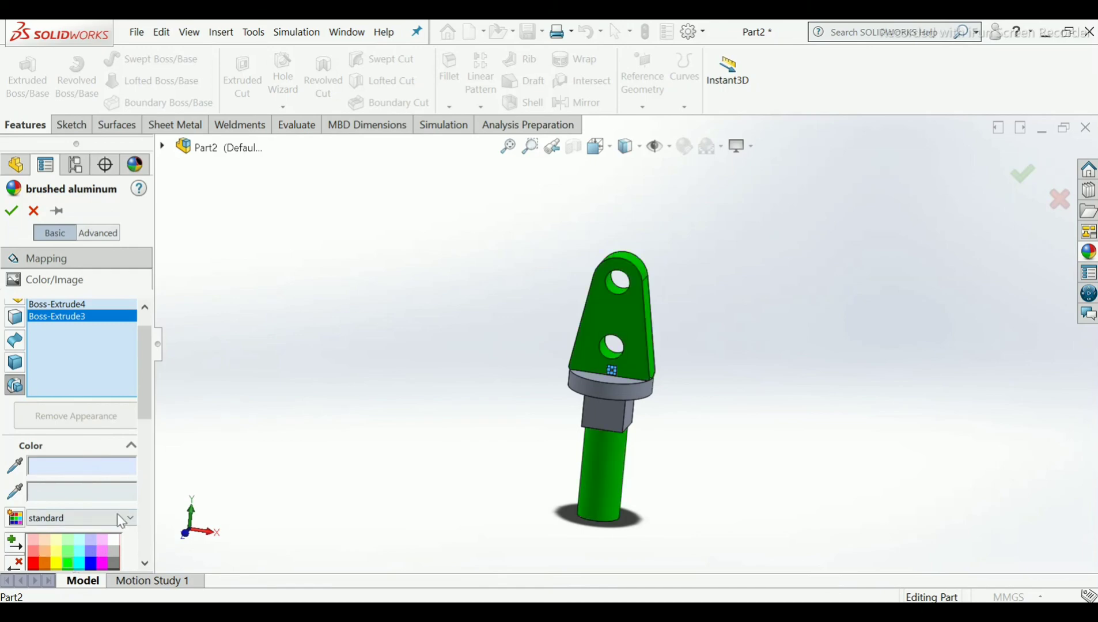
# Clear the selected geometry and color the whole part light cyan with RGB 128, 255, 255.
pyautogui.scroll(1, 22, 319)
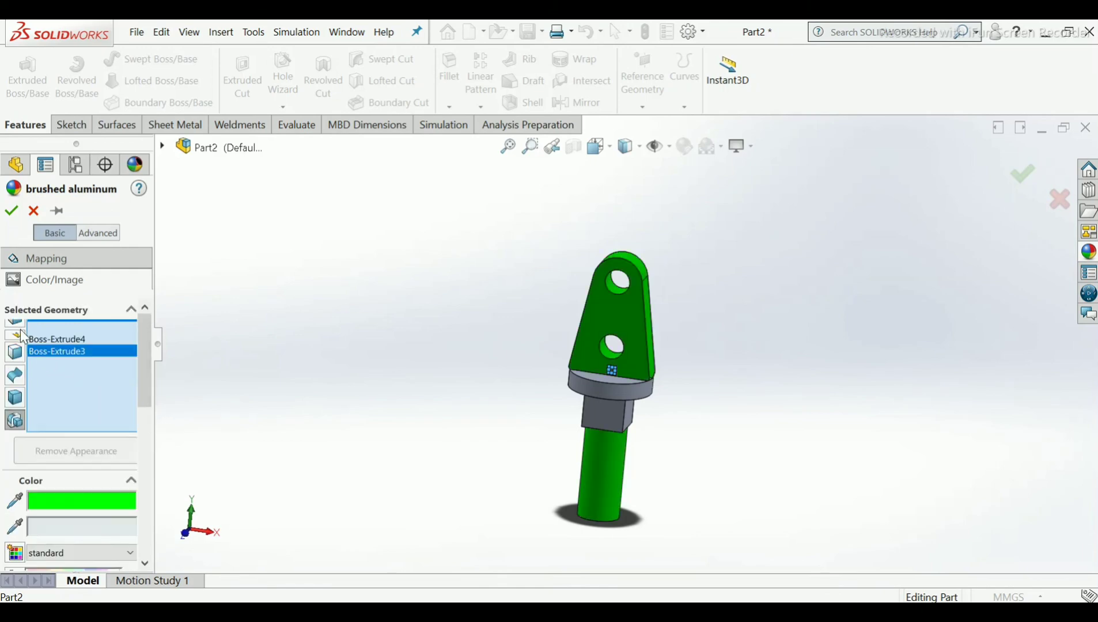
pyautogui.rightClick(49, 343)
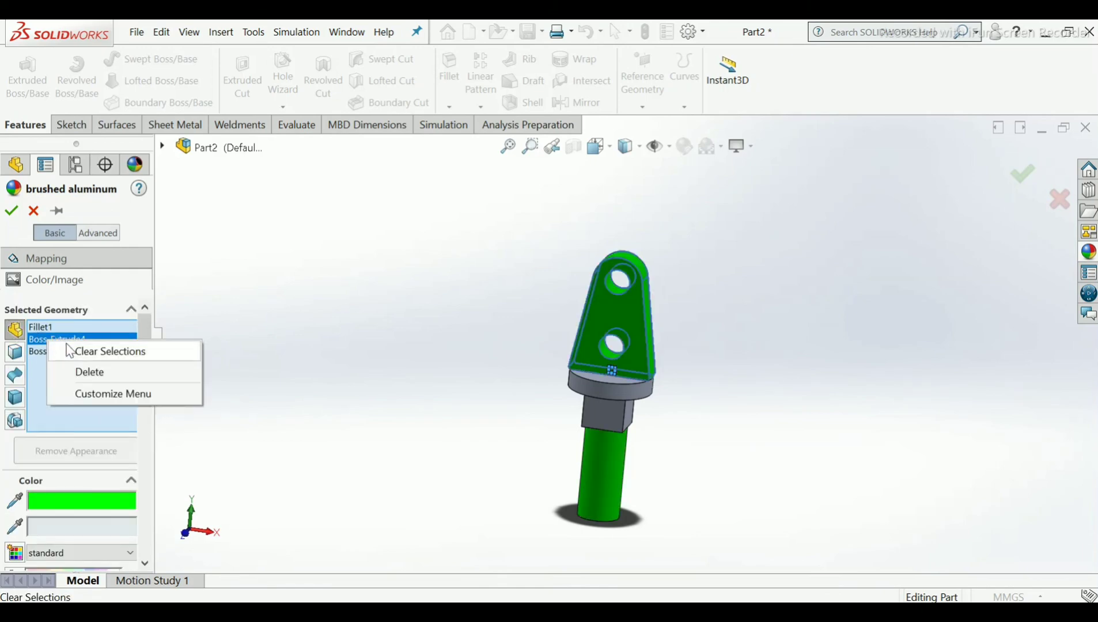
pyautogui.click(87, 351)
pyautogui.moveTo(151, 373); pyautogui.dragTo(147, 422)
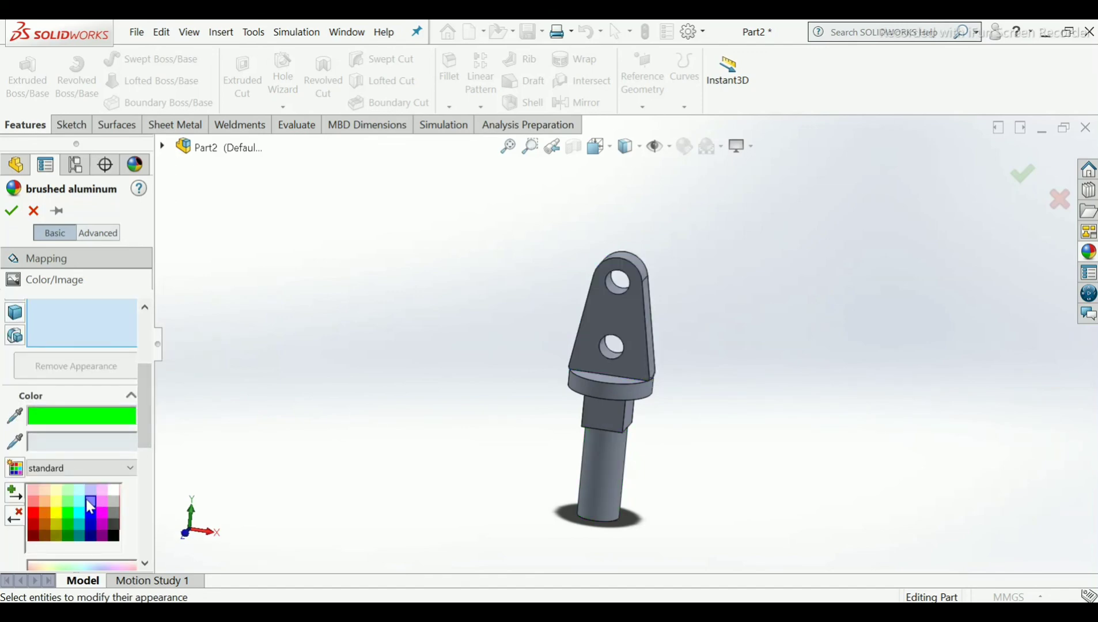
pyautogui.click(86, 500)
pyautogui.scroll(2, 58, 415)
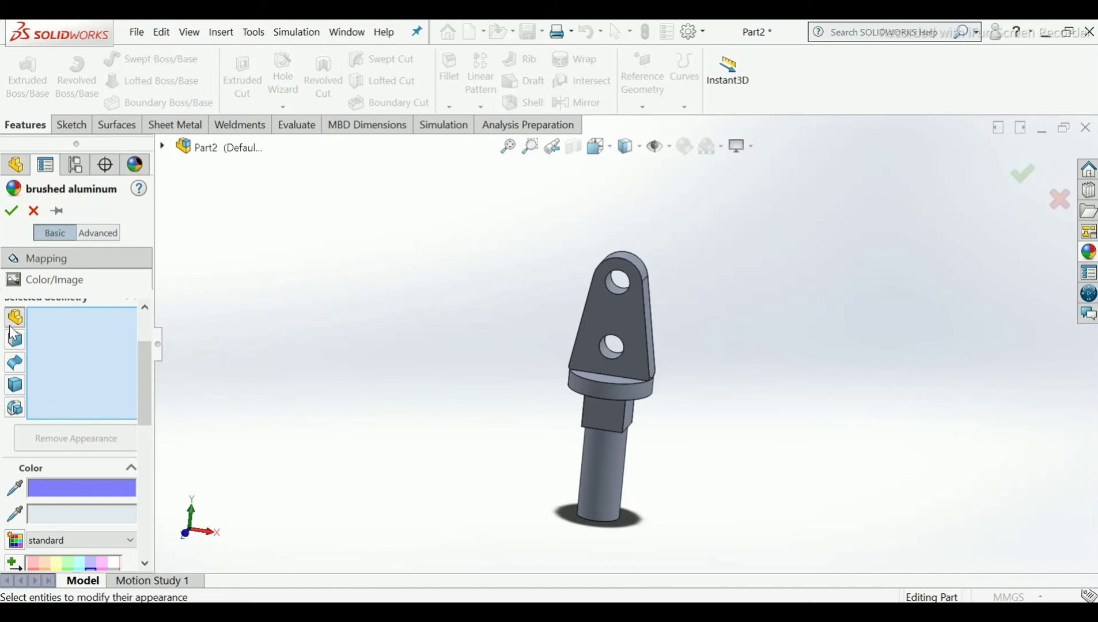
pyautogui.moveTo(151, 395); pyautogui.dragTo(148, 435)
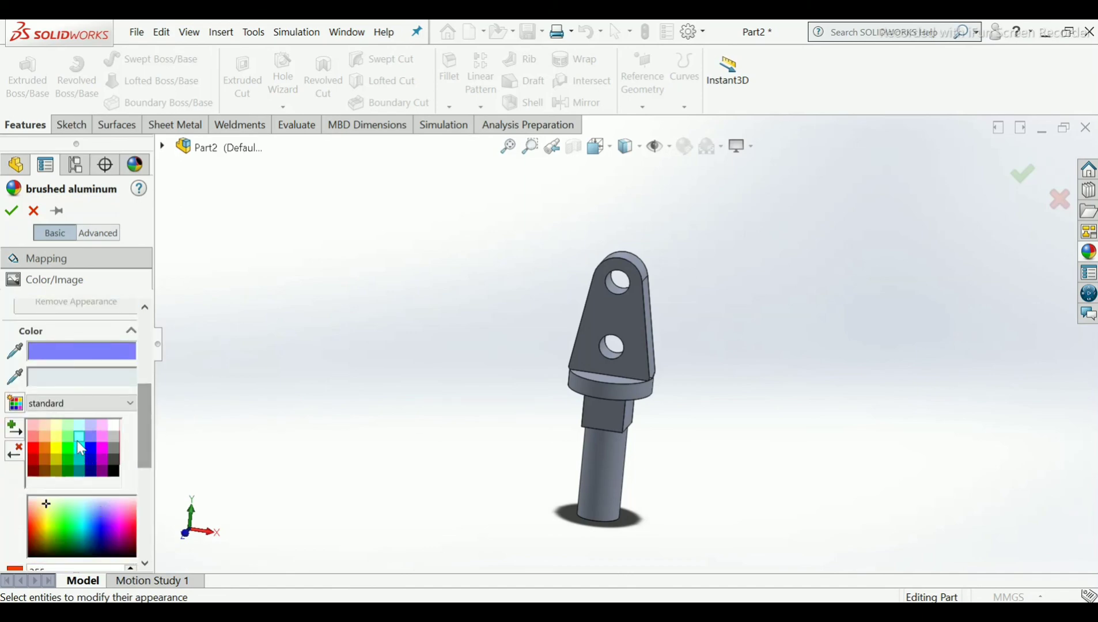
pyautogui.click(77, 437)
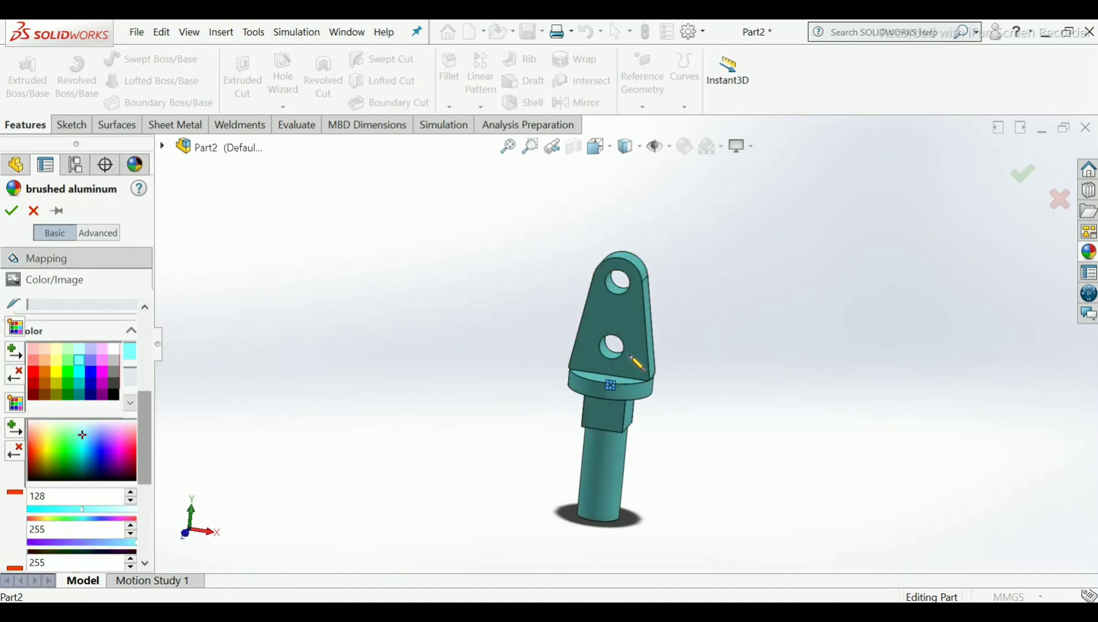
# Recolor the whole part pure blue with RGB 0, 0, 255 and apply the brushed aluminum appearance.
pyautogui.click(90, 361)
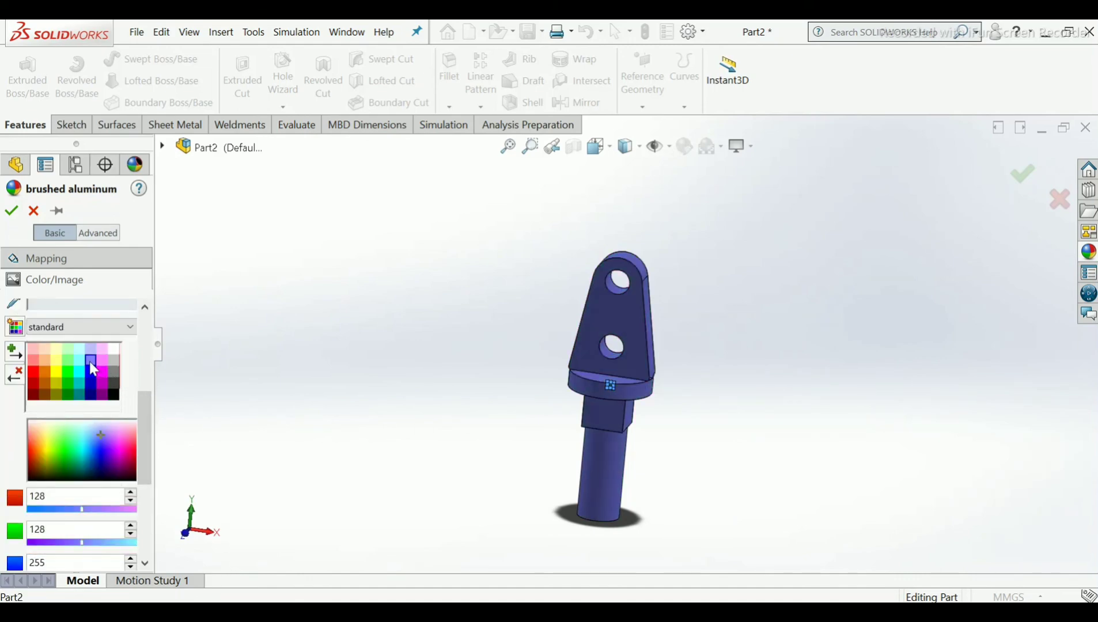
pyautogui.click(90, 369)
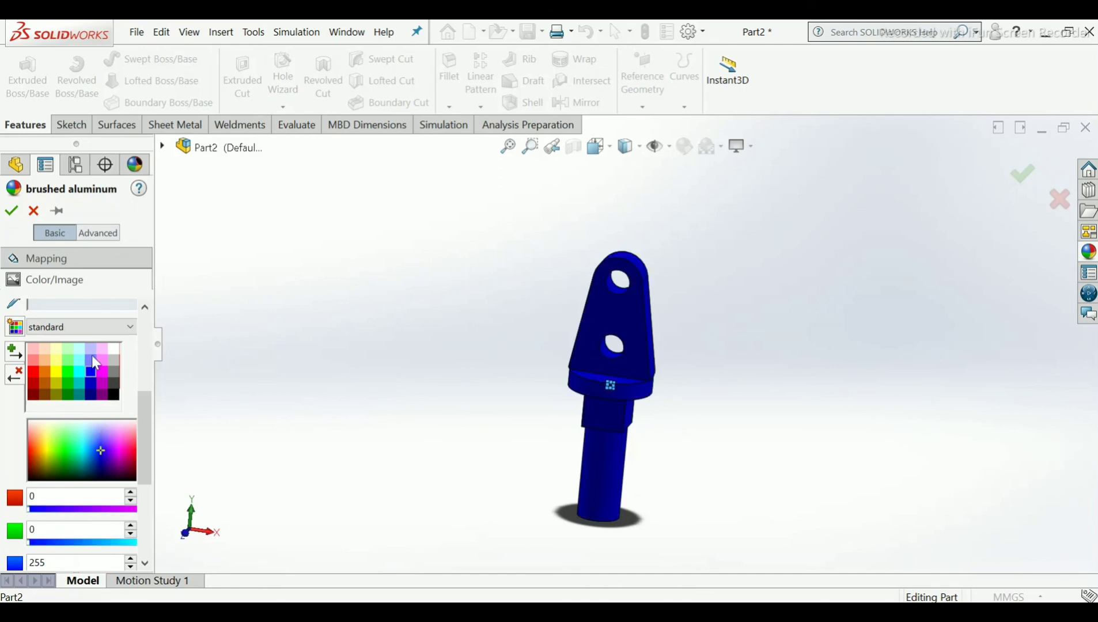
pyautogui.click(11, 211)
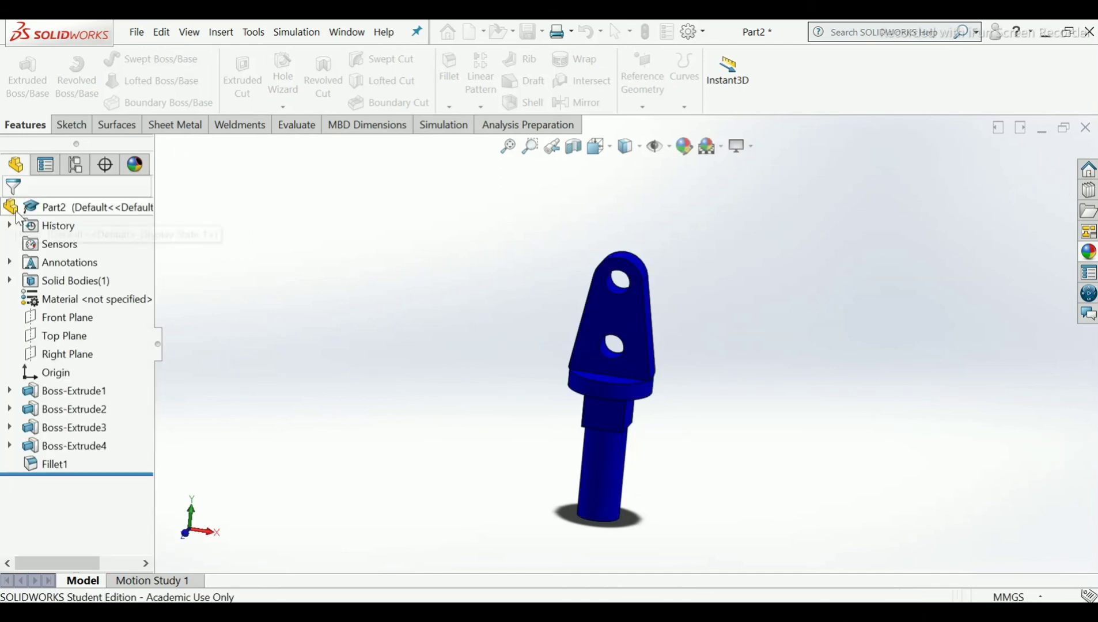
pyautogui.moveTo(632, 363); pyautogui.dragTo(628, 393, button='middle')
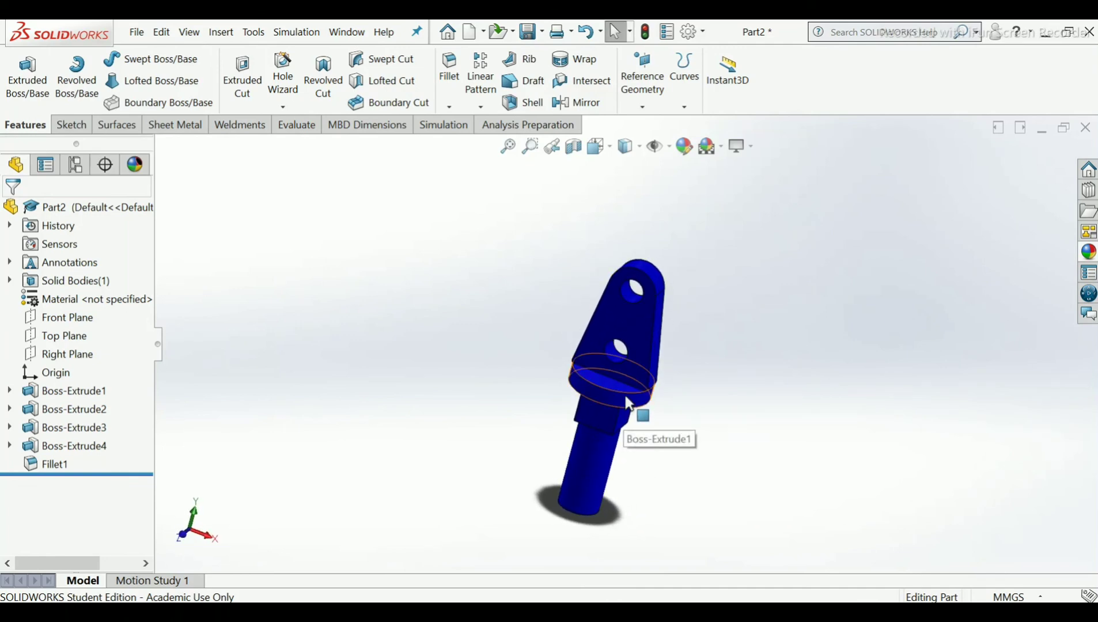
# Close the part, saving it in the Components folder under the file name "Shackle.".
pyautogui.click(1085, 128)
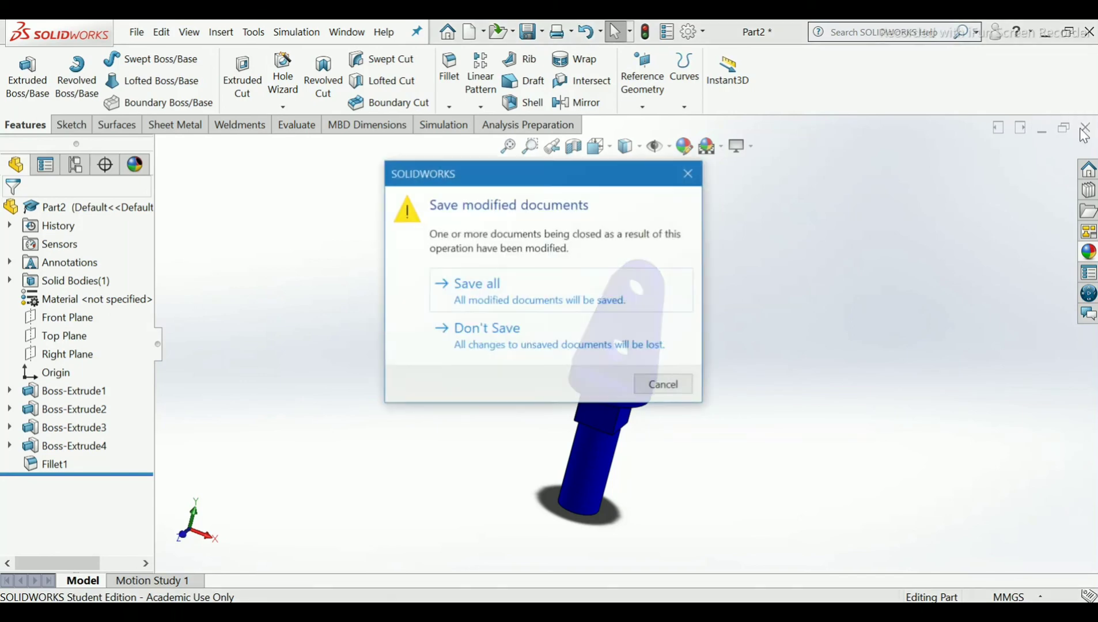
pyautogui.click(480, 296)
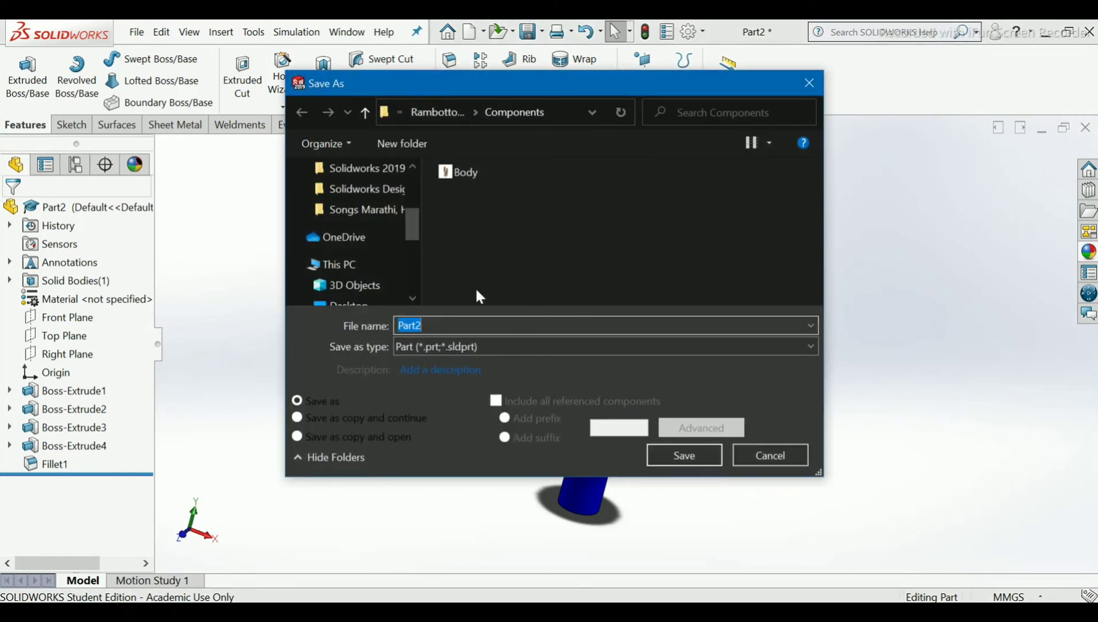
pyautogui.press('capslock')
pyautogui.write('S')
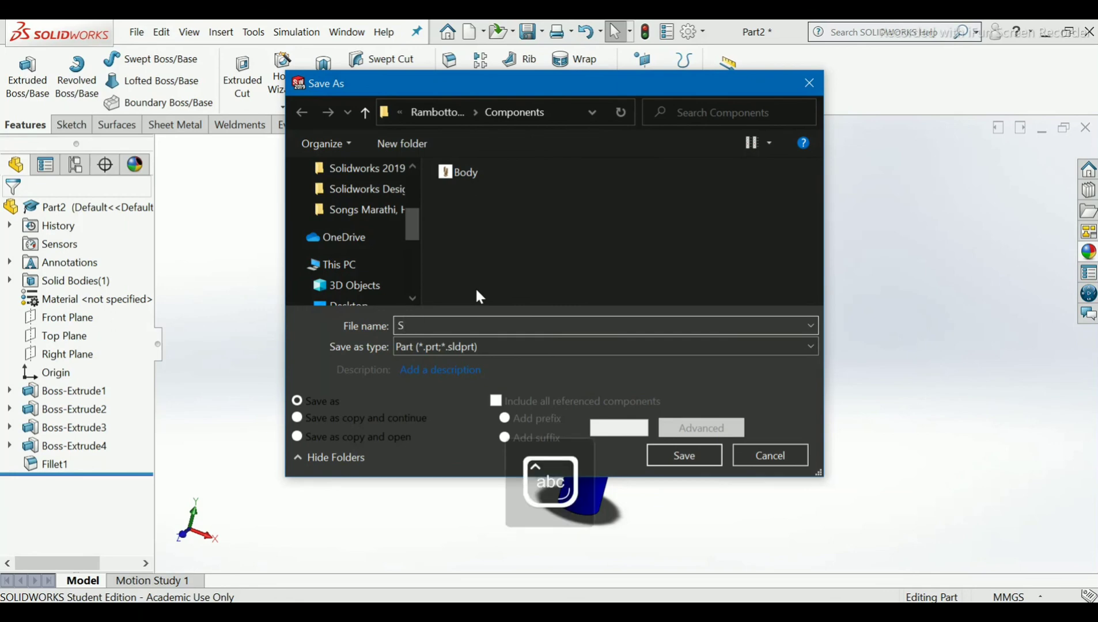
pyautogui.write('hackl')
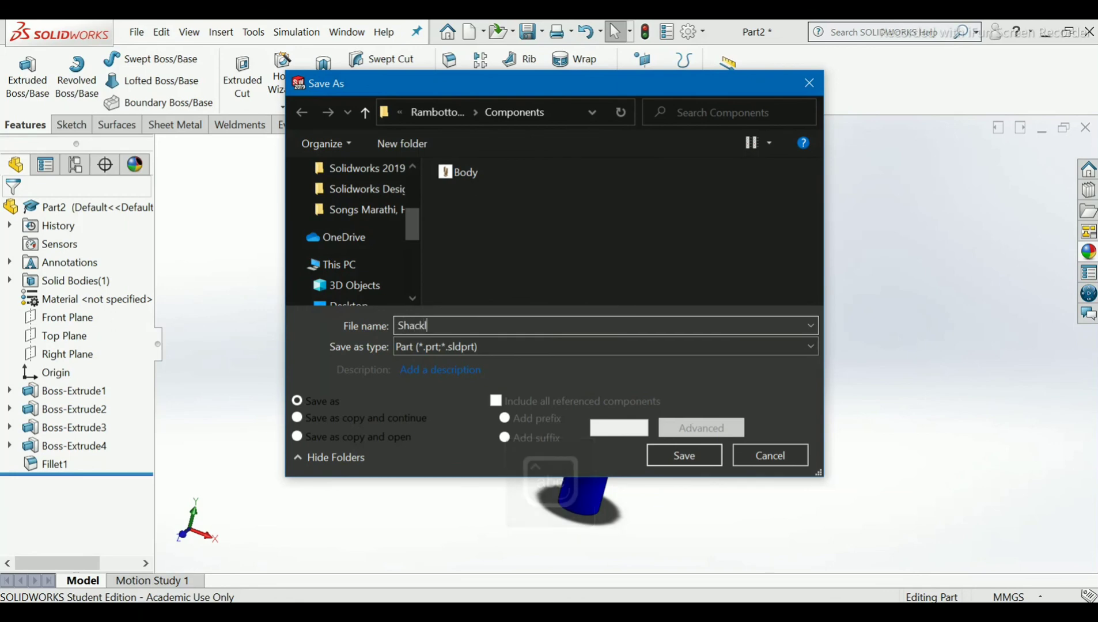
pyautogui.write('e.')
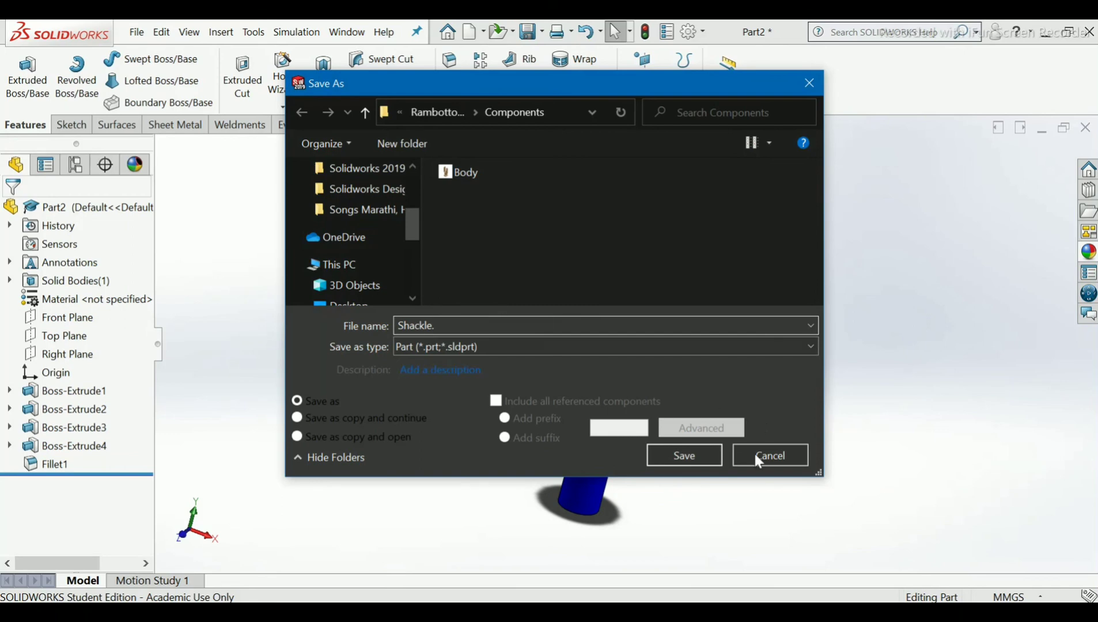
pyautogui.click(706, 454)
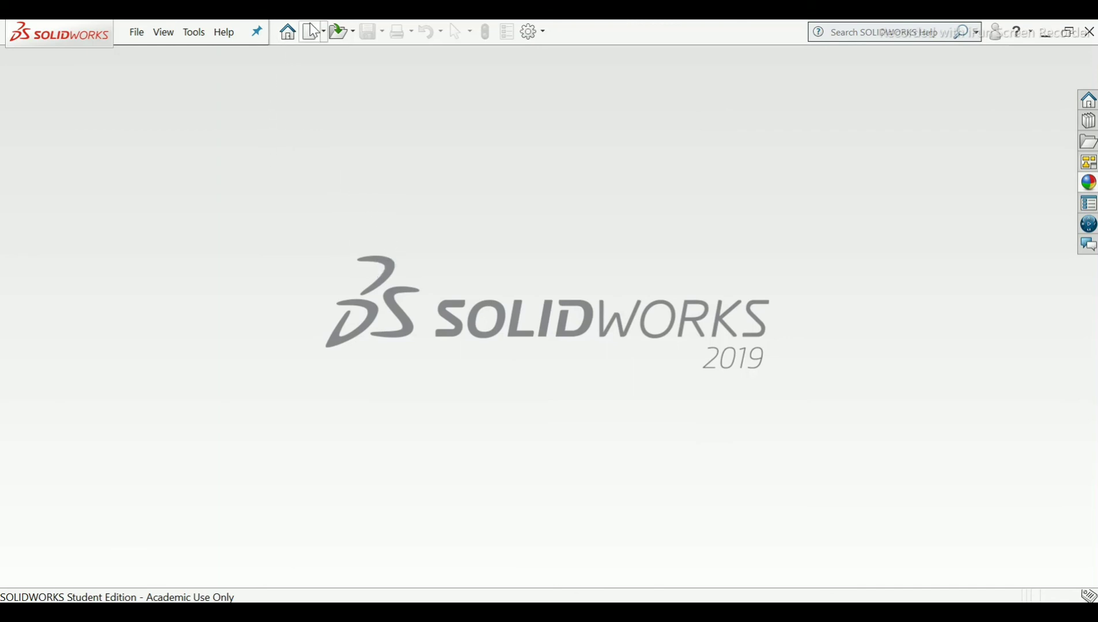
# Create a new part document and start a sketch on the Front Plane.
pyautogui.click(309, 31)
pyautogui.click(320, 224)
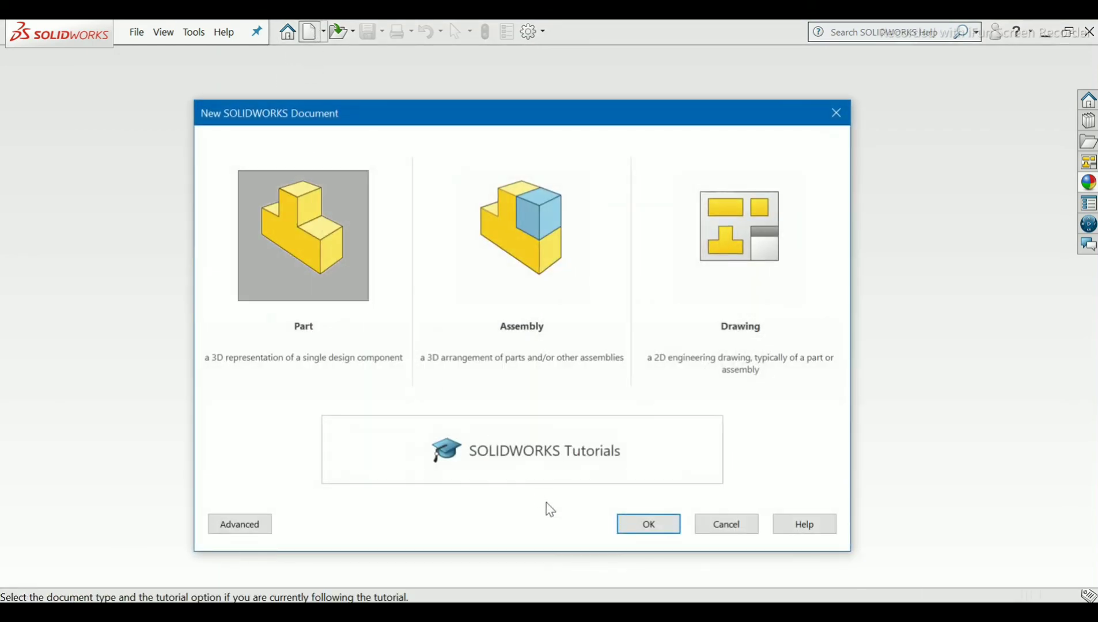
pyautogui.click(643, 522)
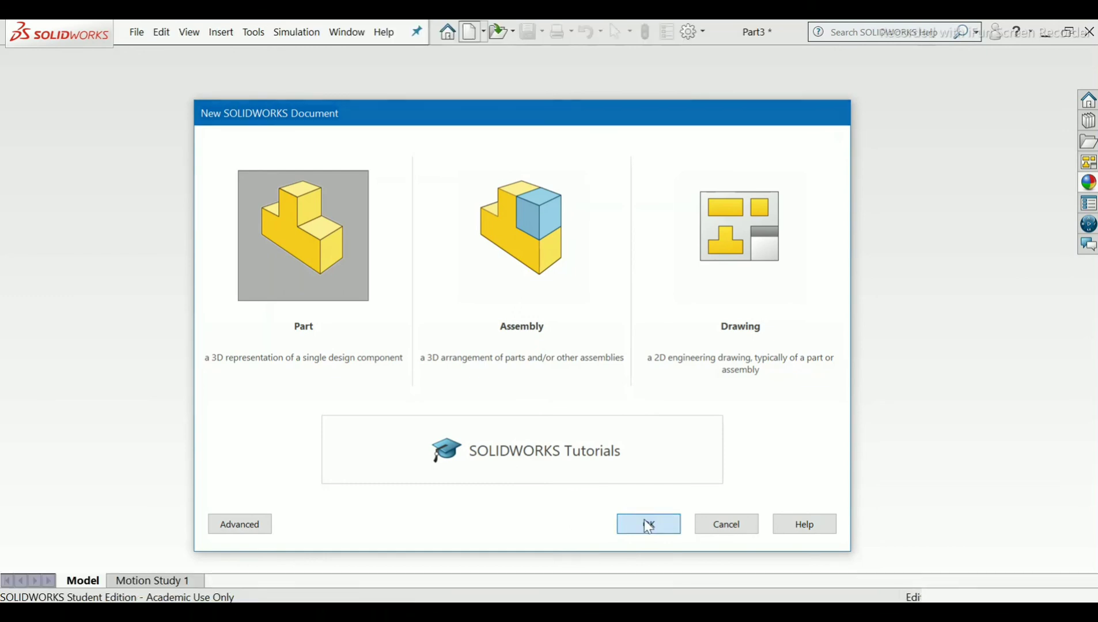
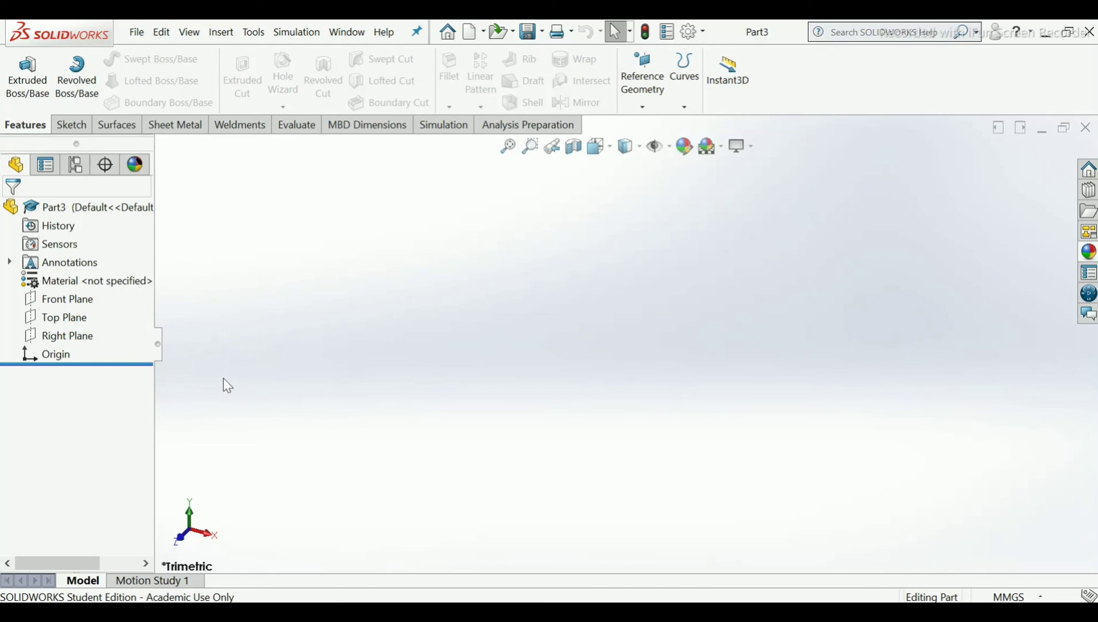
pyautogui.click(71, 301)
pyautogui.click(82, 276)
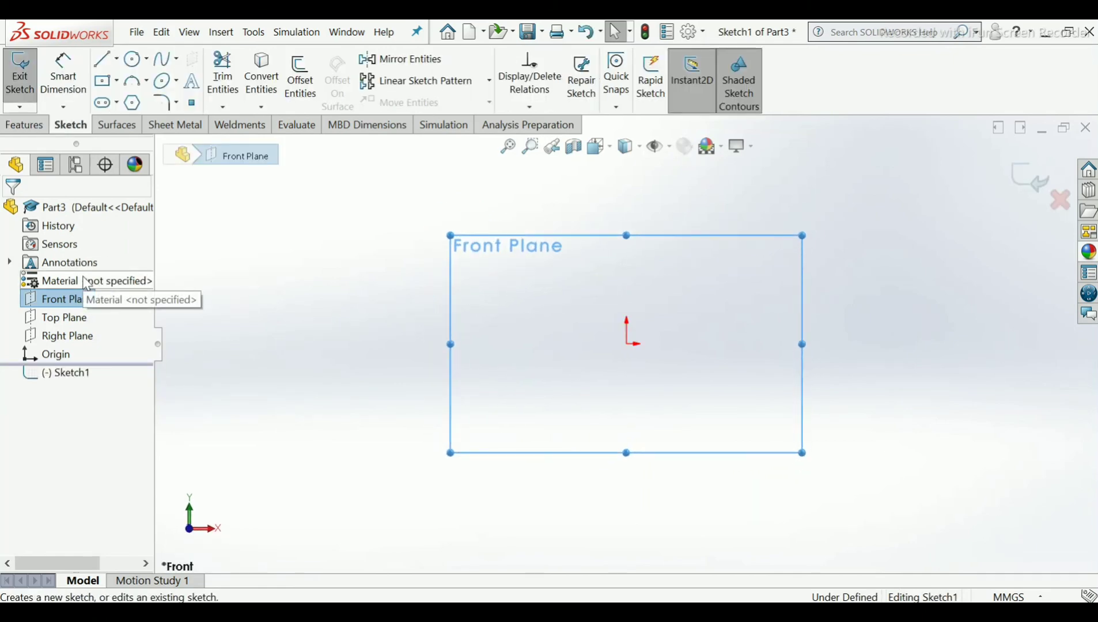
# Draw a vertical centerline up from the origin and stretch its upper end until it is about 128 mm long.
pyautogui.click(116, 59)
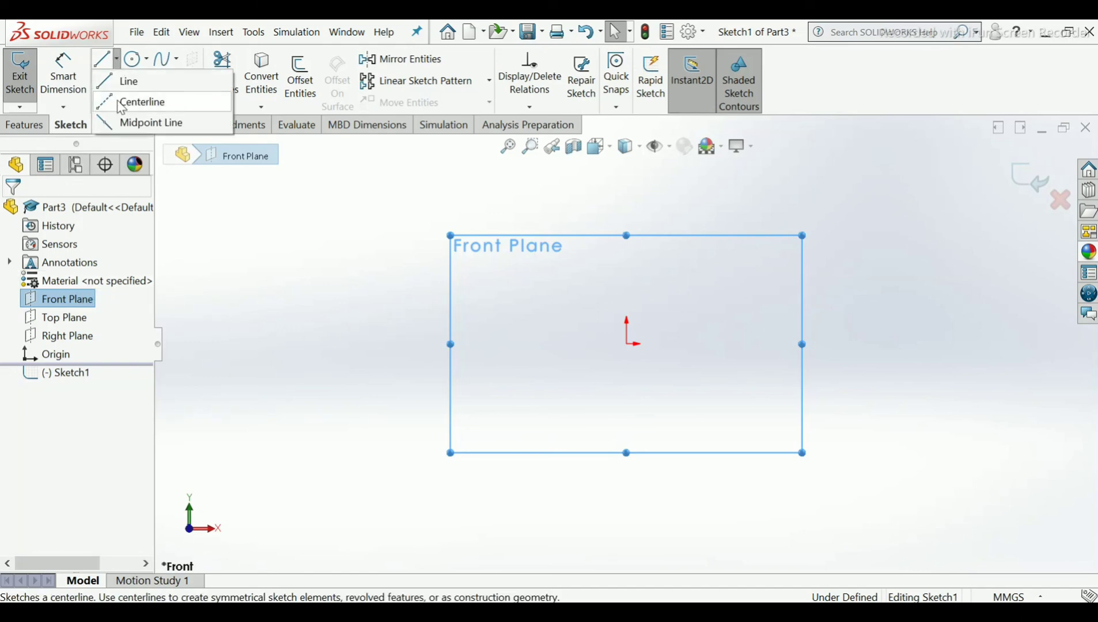
pyautogui.click(120, 103)
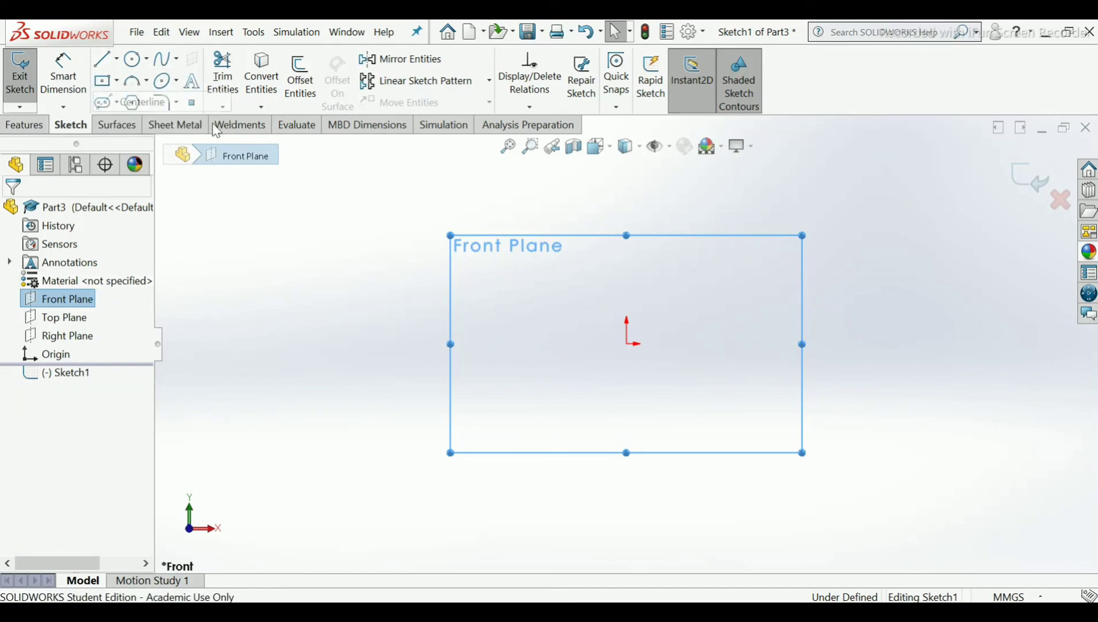
pyautogui.click(627, 183)
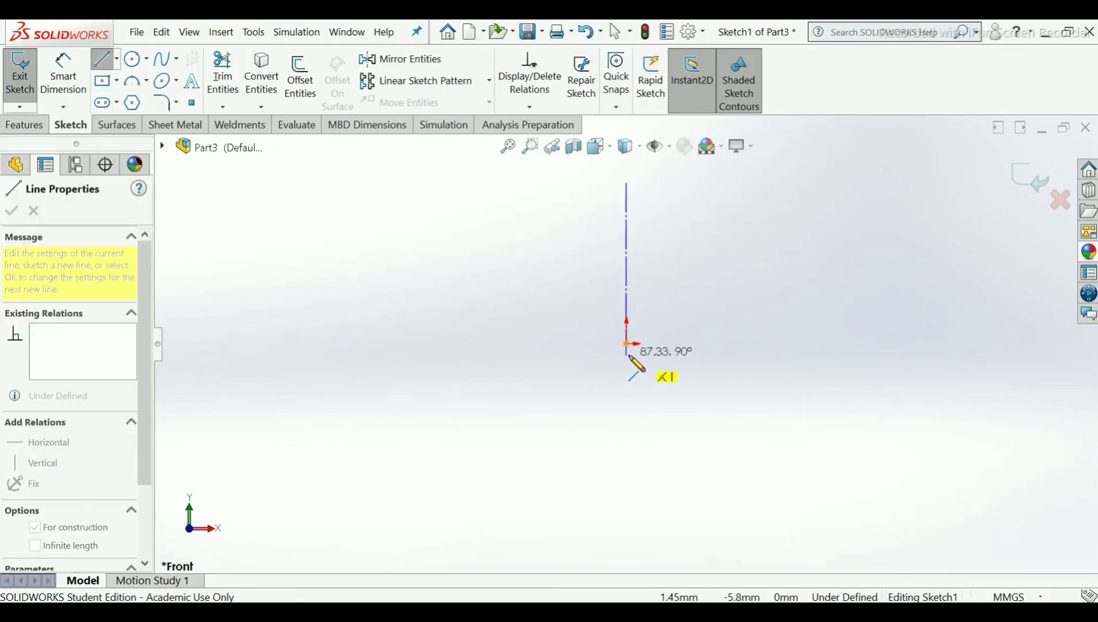
pyautogui.click(627, 344)
pyautogui.rightClick(628, 346)
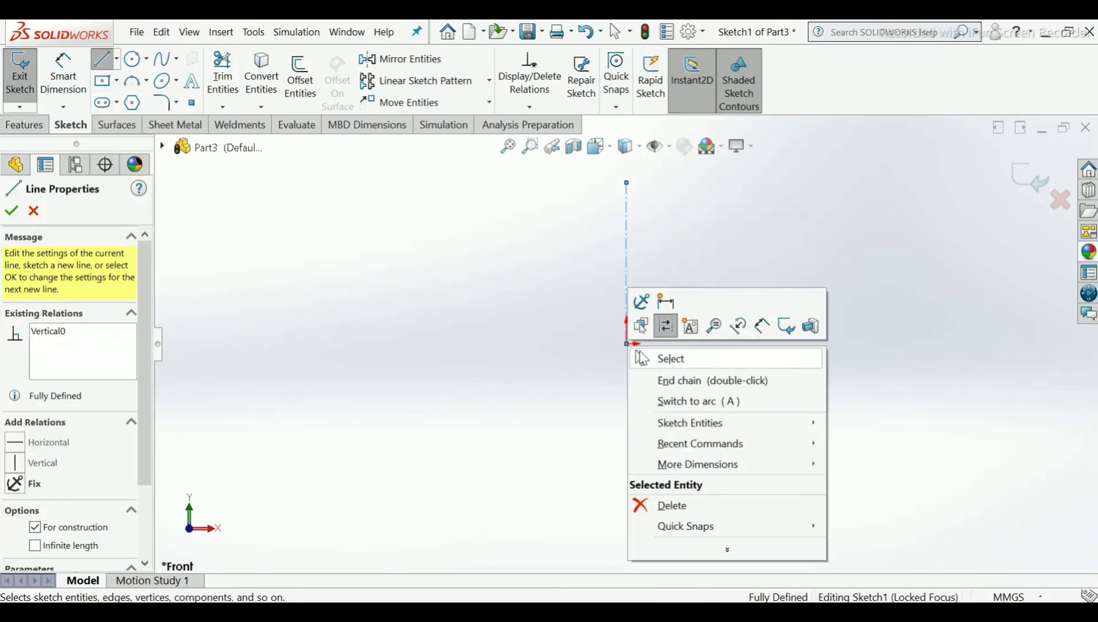
pyautogui.click(686, 380)
pyautogui.scroll(2, 632, 230)
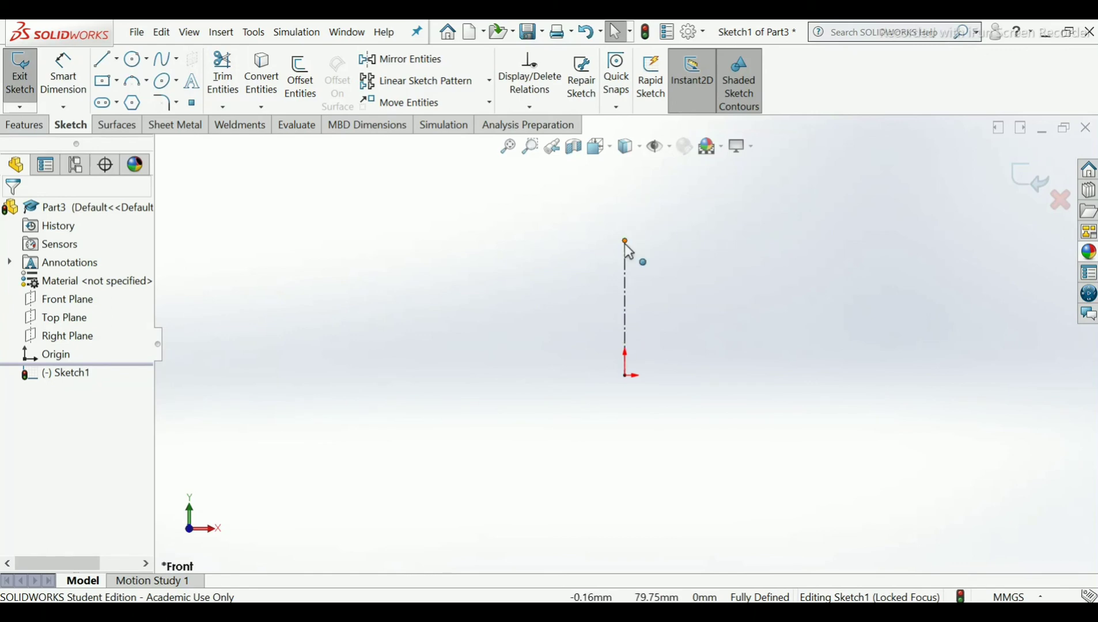
pyautogui.click(615, 169)
pyautogui.click(717, 247)
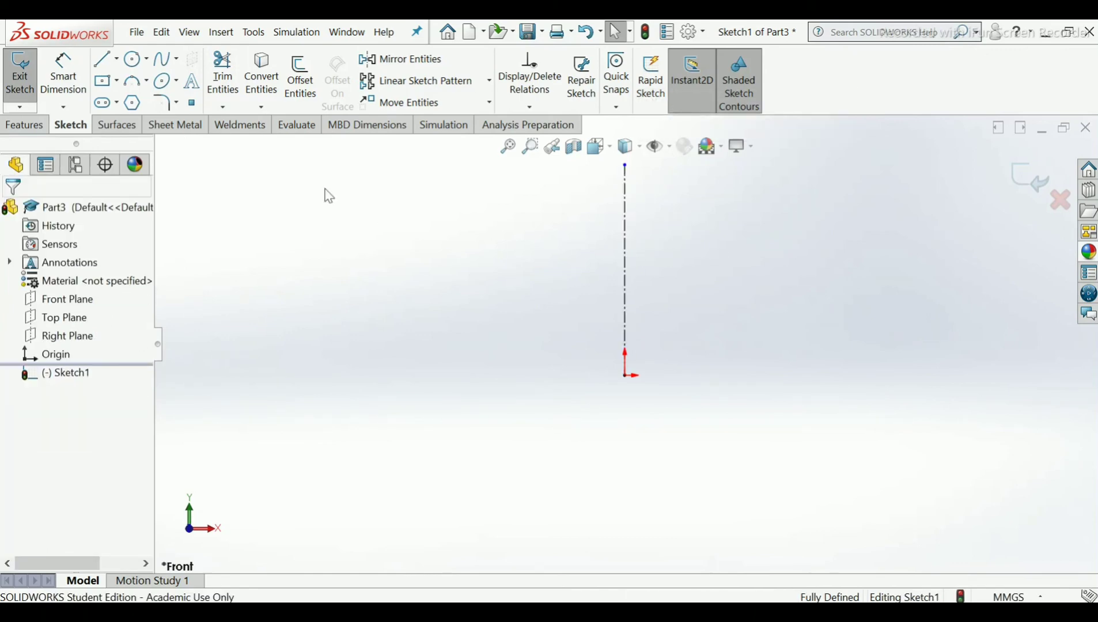
# Sketch the profile's outer edges beside the centerline: an 11 mm rim top, its outer side, an inward step and a vertical about 66 mm long.
pyautogui.click(107, 60)
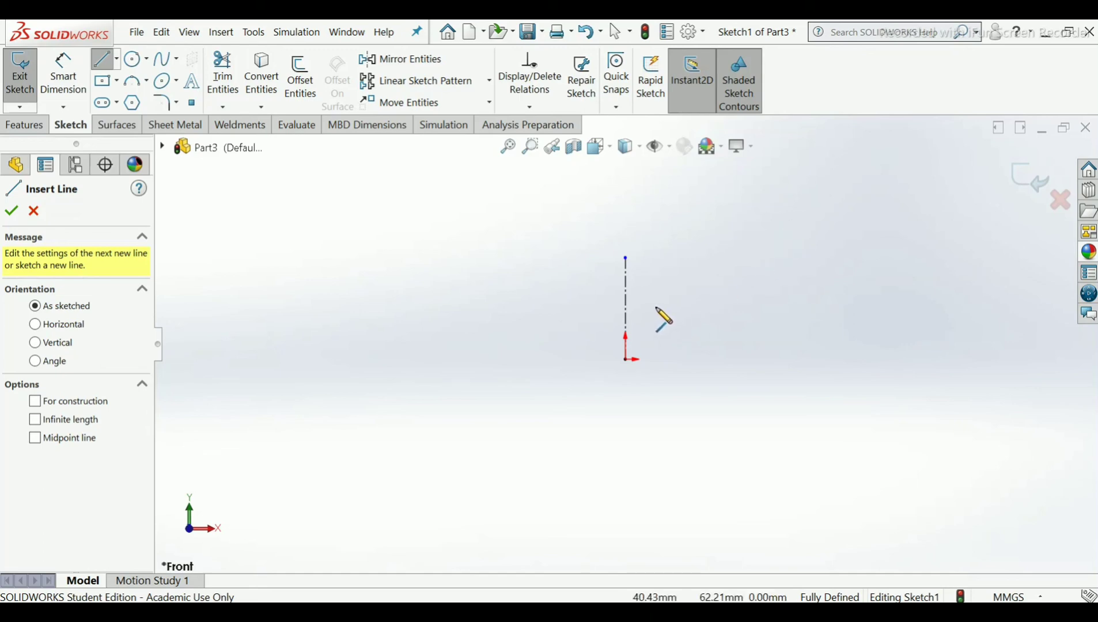
pyautogui.scroll(-3, 657, 305)
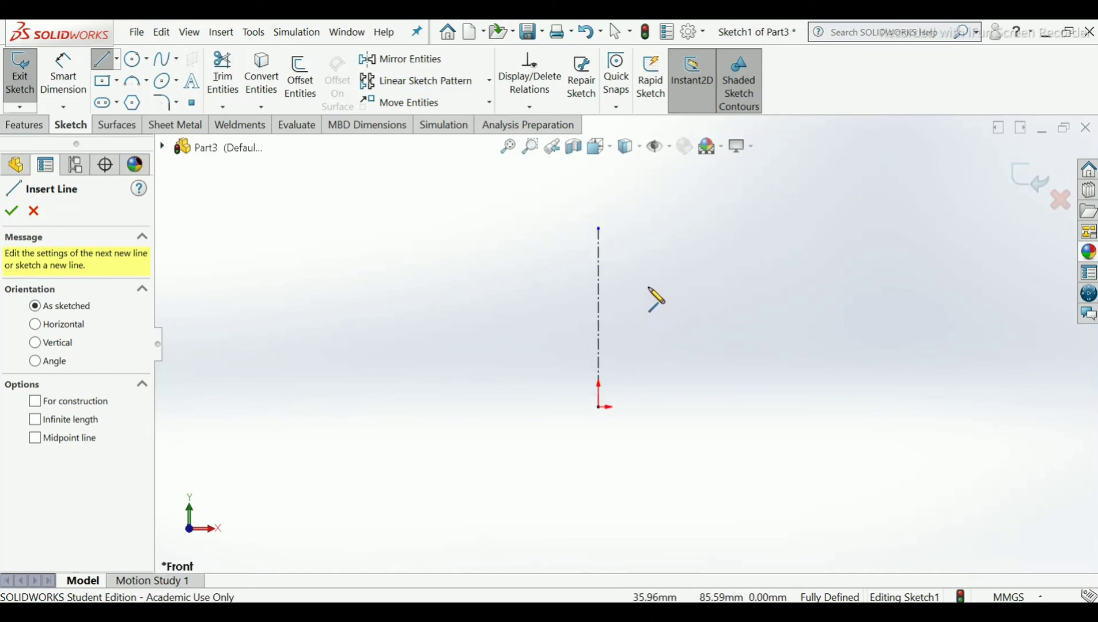
pyautogui.click(723, 272)
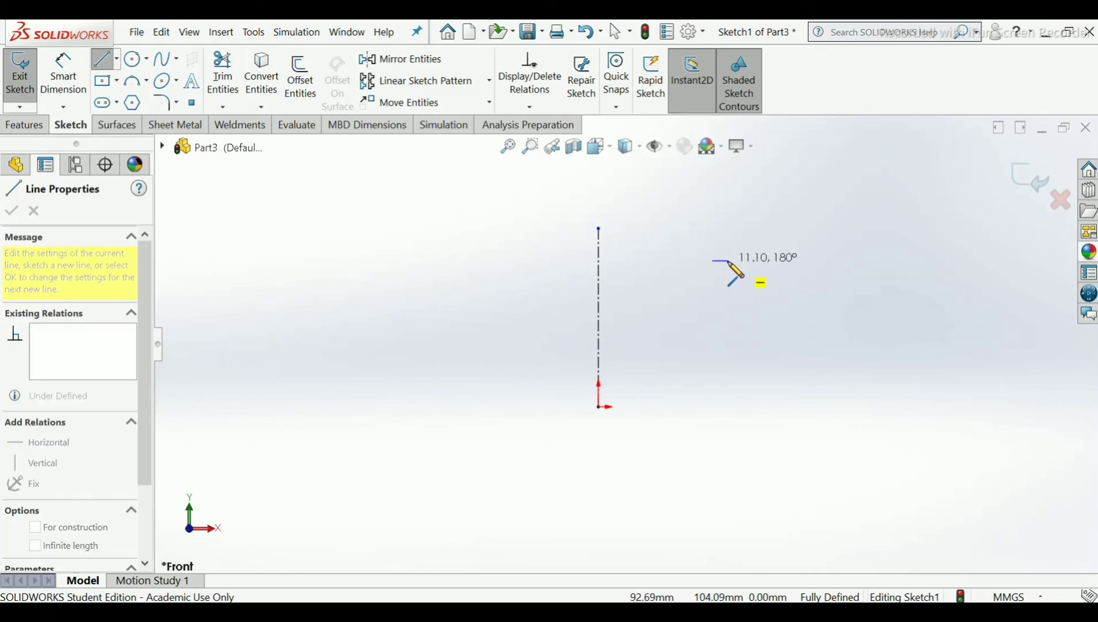
pyautogui.click(727, 275)
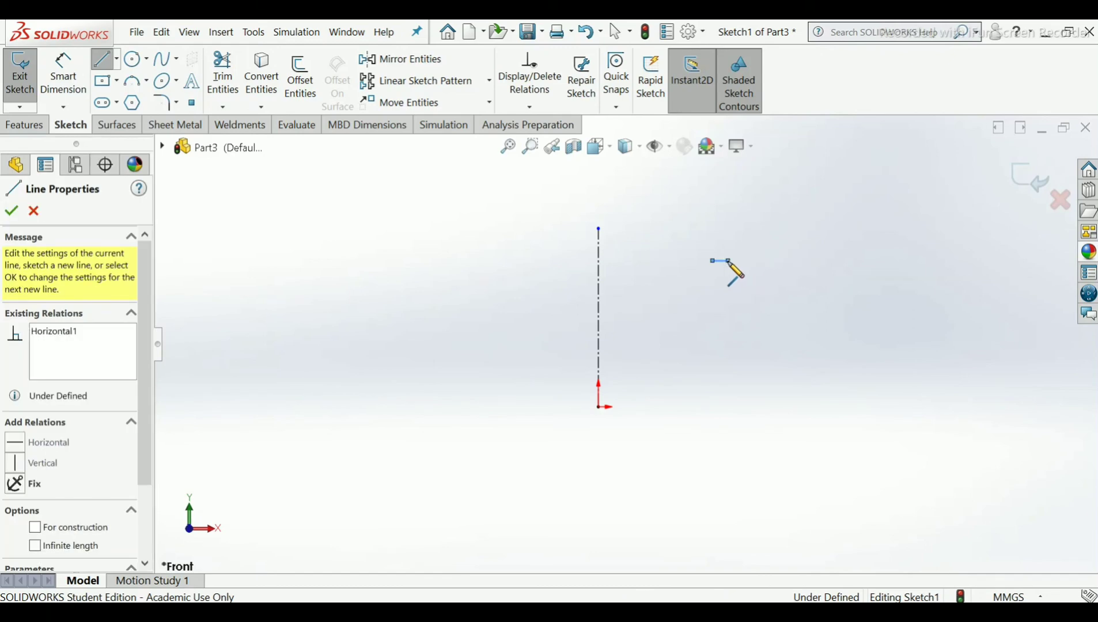
pyautogui.click(729, 314)
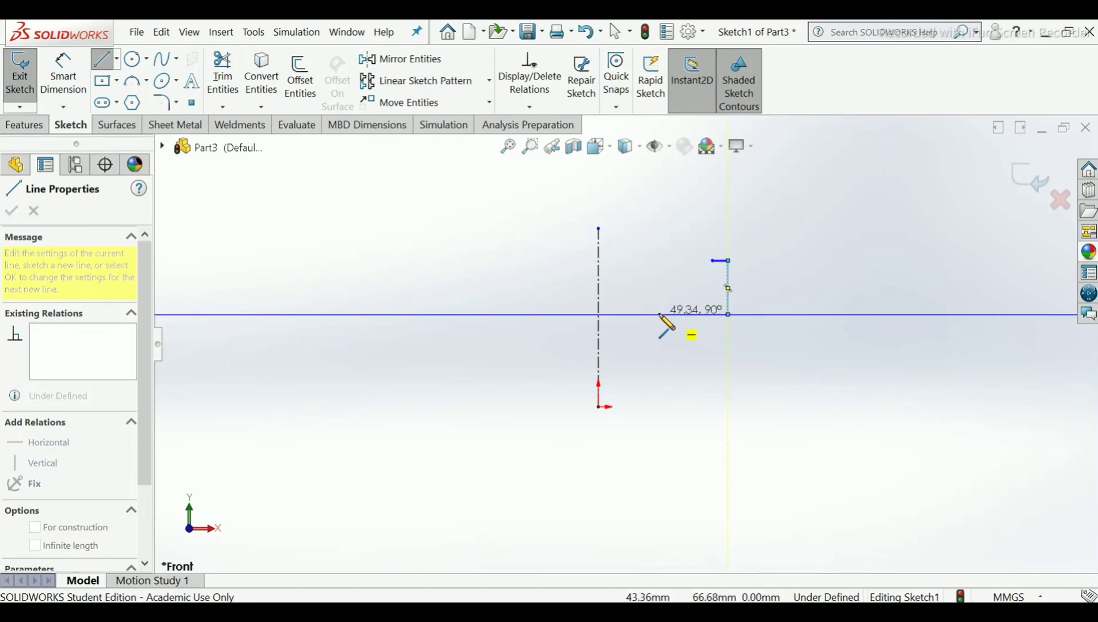
pyautogui.click(662, 315)
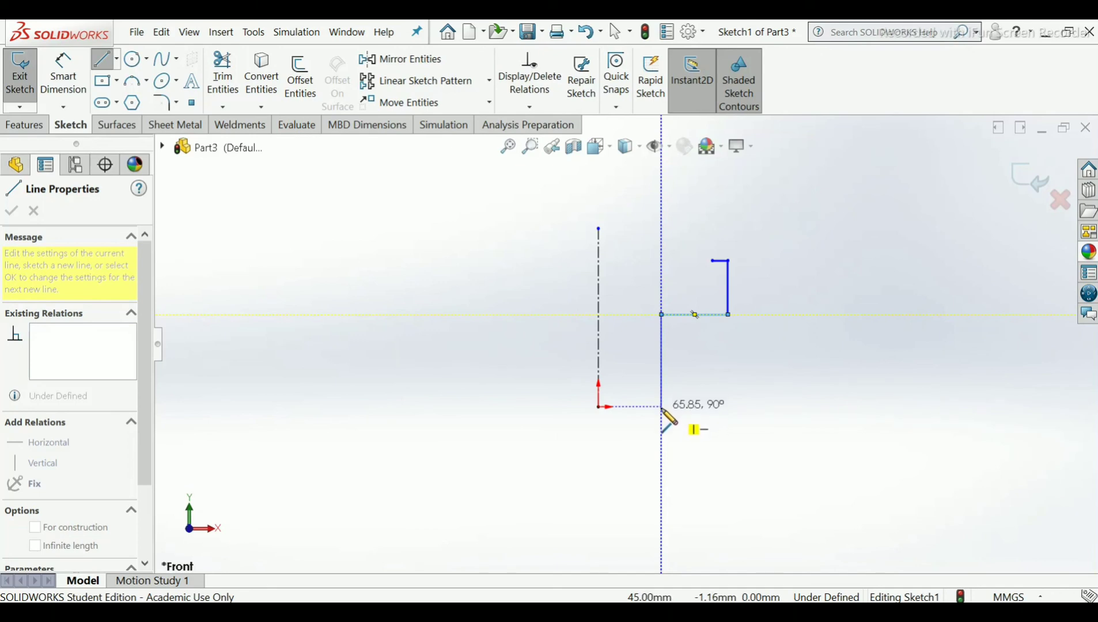
pyautogui.click(661, 406)
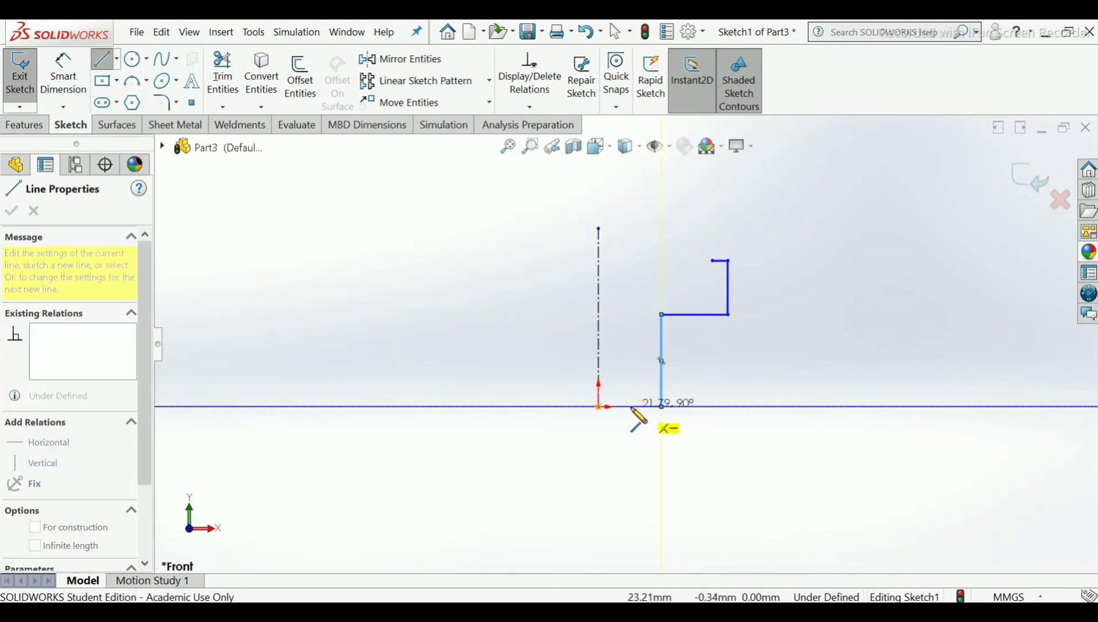
# Close the stepped profile with a bottom edge level with the origin, an inner wall about 91 mm high, a 26 mm top and a 32 mm recess.
pyautogui.click(627, 306)
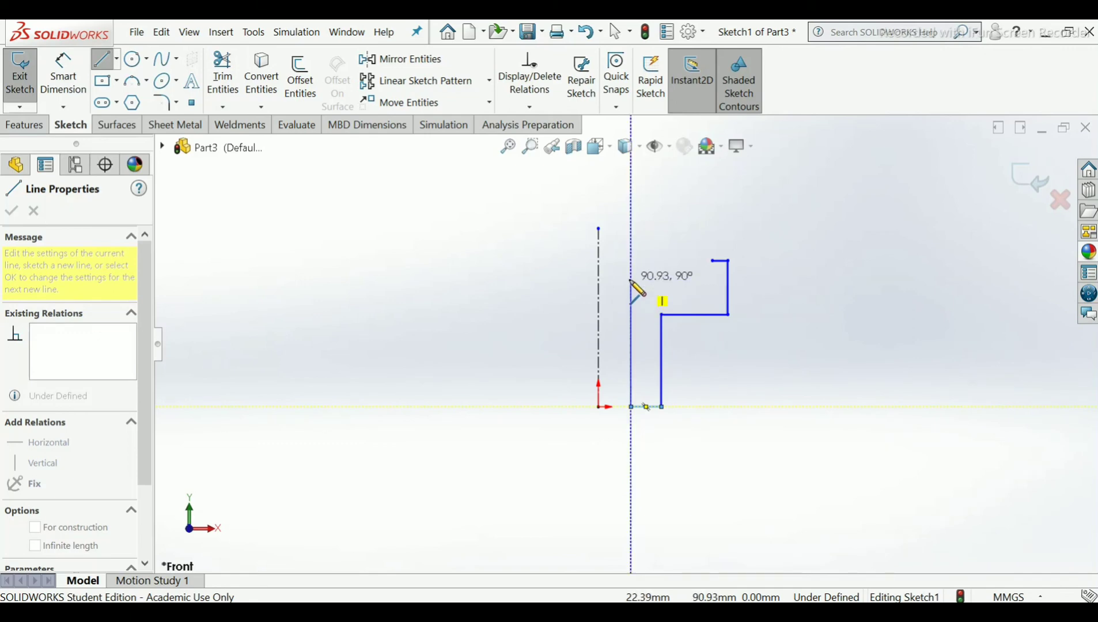
pyautogui.click(631, 280)
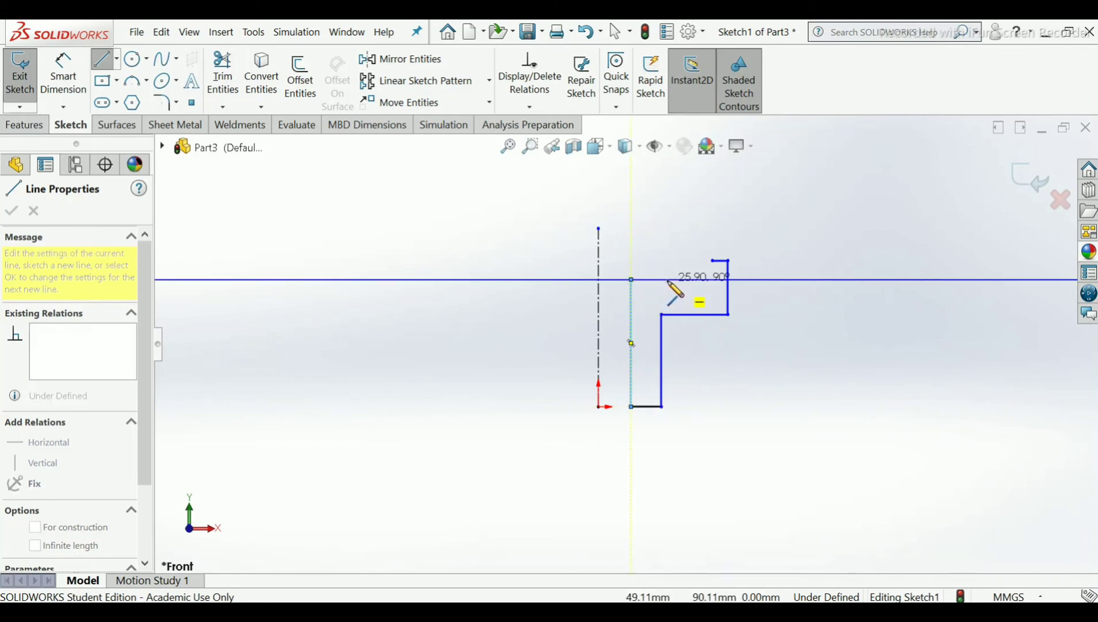
pyautogui.click(667, 280)
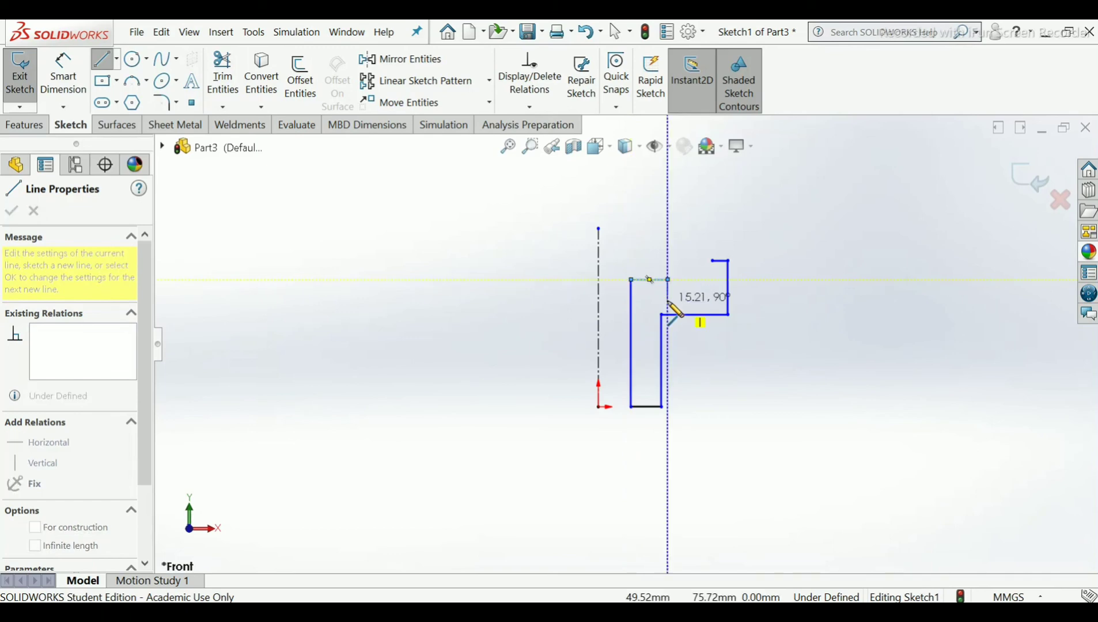
pyautogui.click(668, 295)
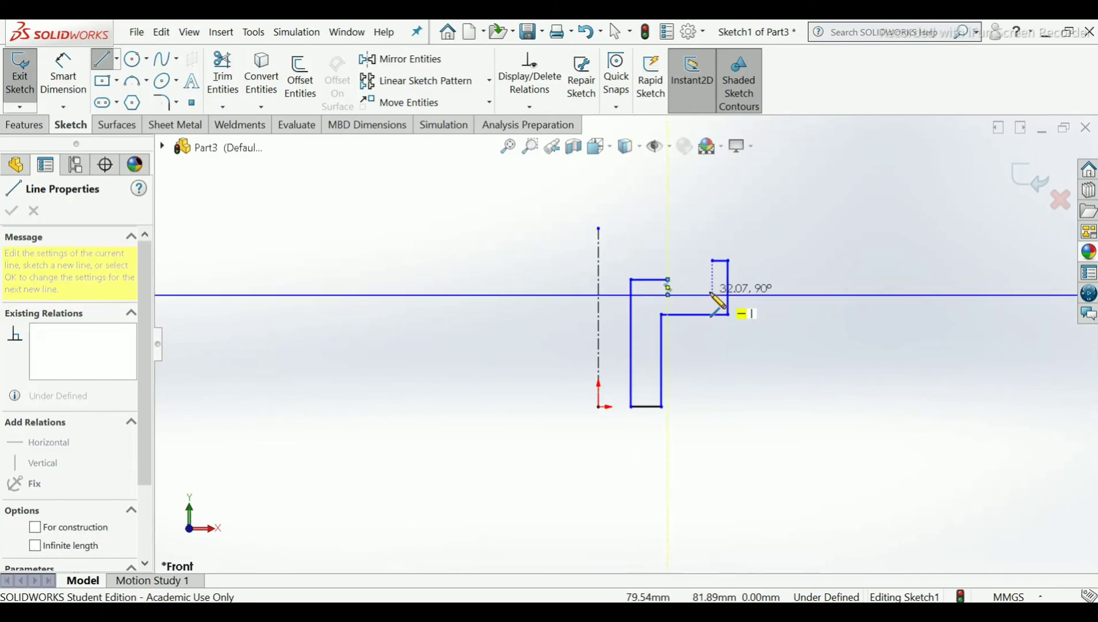
pyautogui.click(713, 295)
pyautogui.click(713, 261)
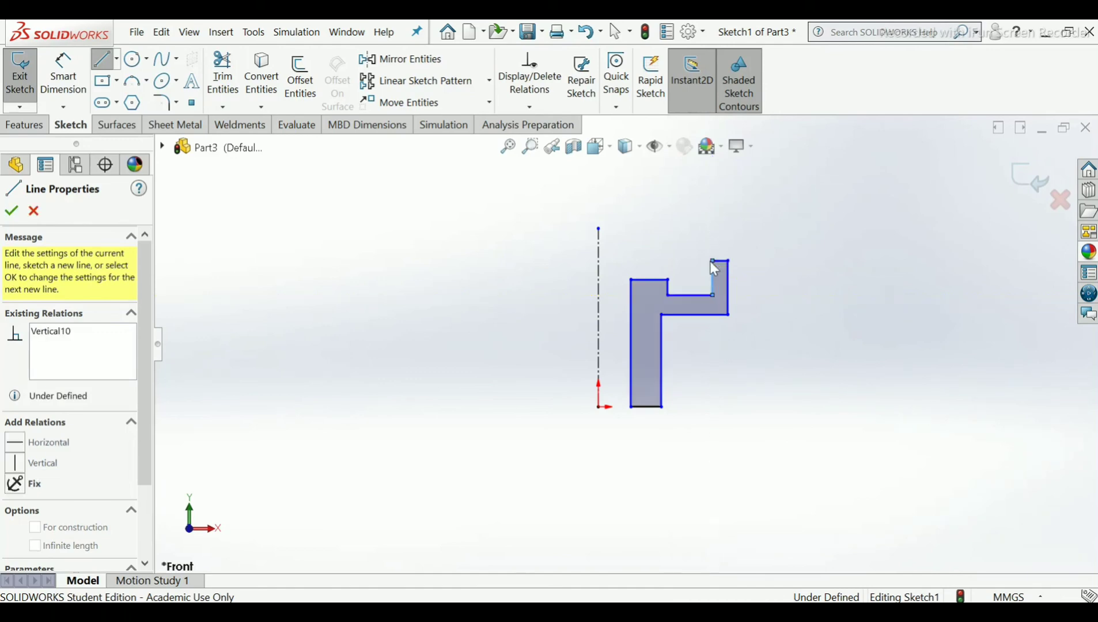
pyautogui.rightClick(714, 264)
pyautogui.click(727, 269)
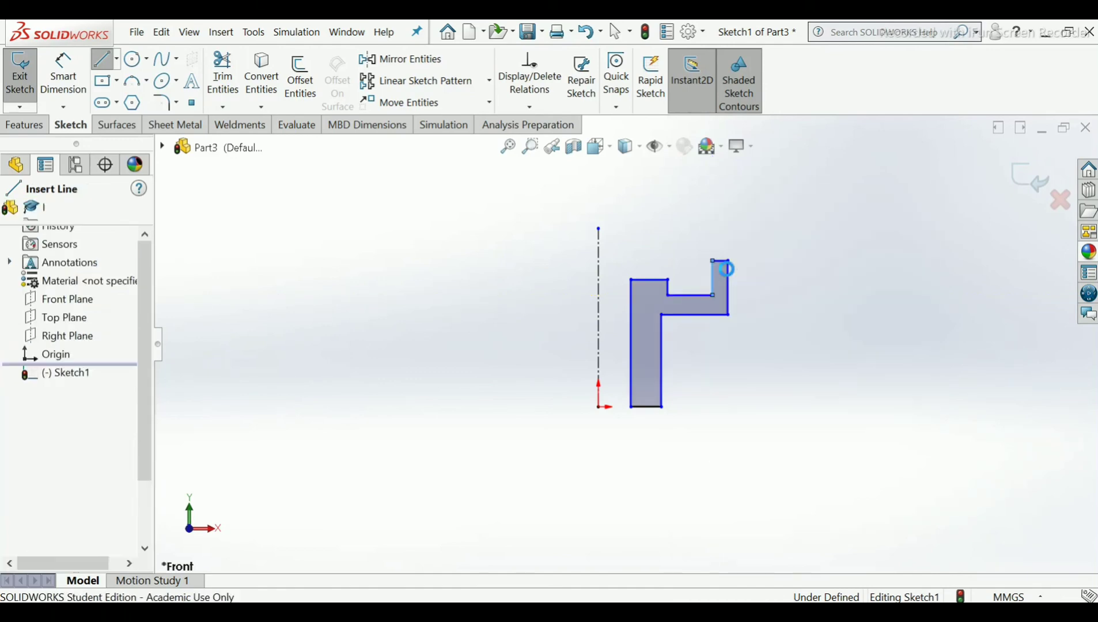
# Dimension the outer wall of the profile's lower leg as a doubled distance across the centerline, 87.88 mm.
pyautogui.click(76, 92)
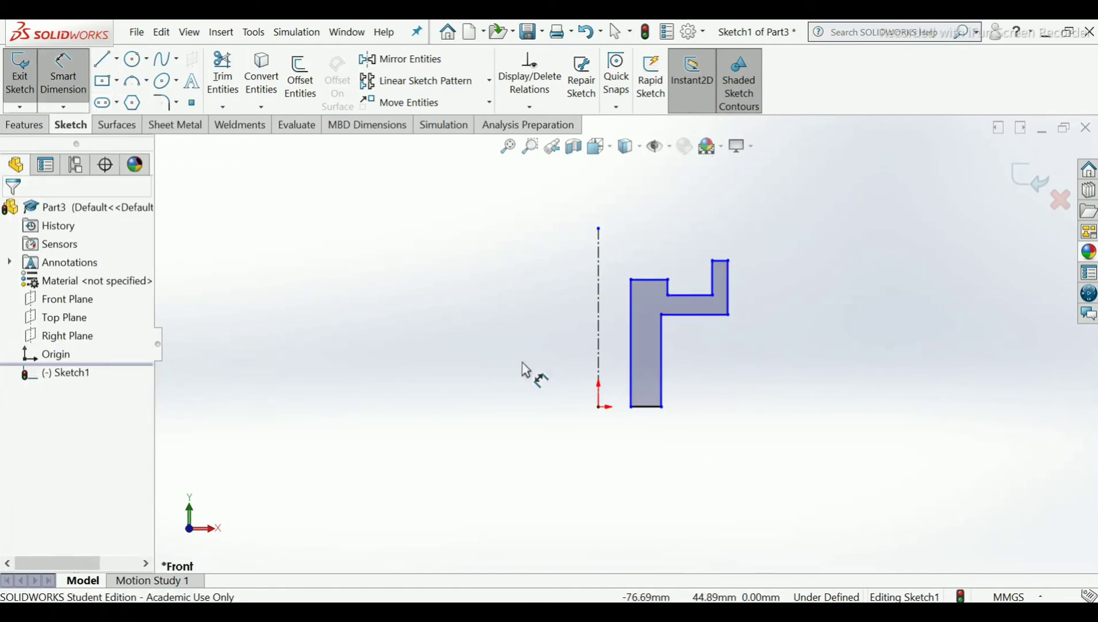
pyautogui.click(599, 390)
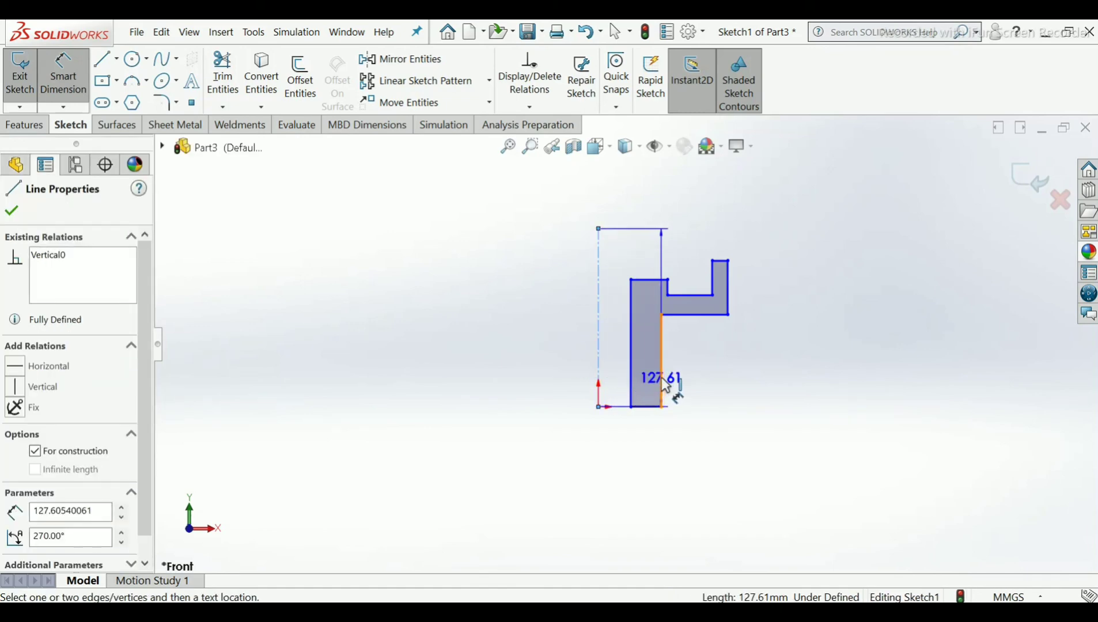
pyautogui.click(665, 385)
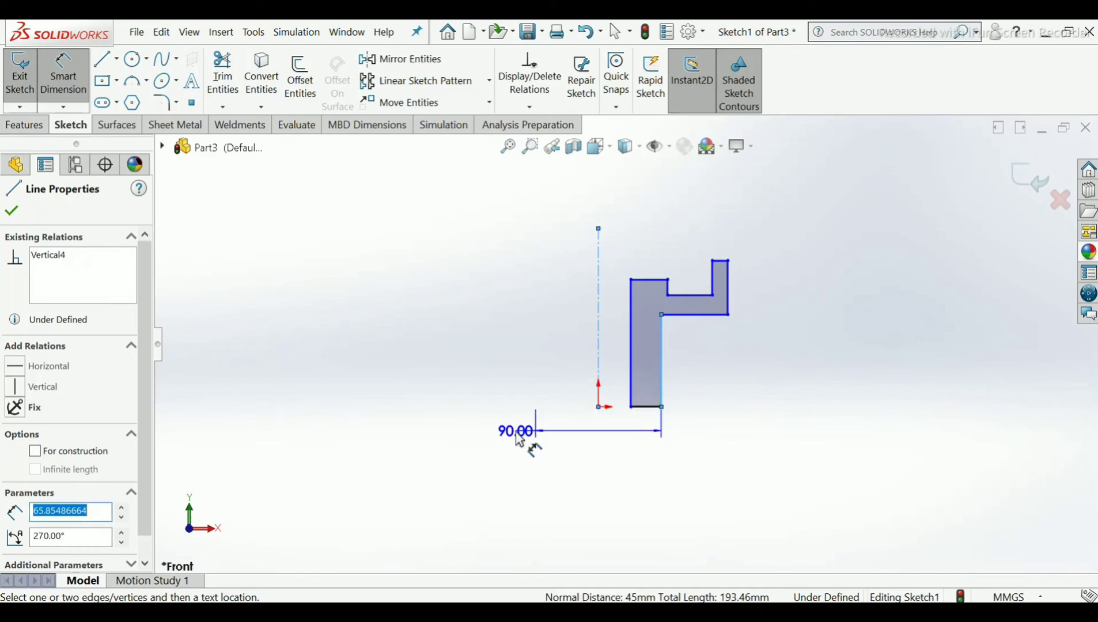
pyautogui.click(484, 443)
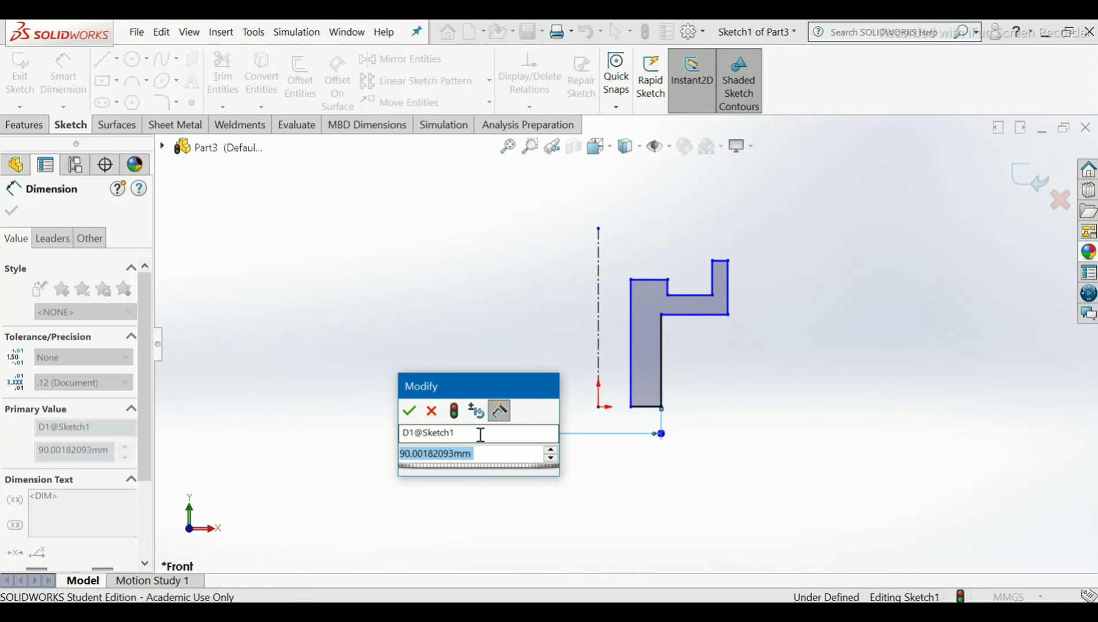
pyautogui.write('8788')
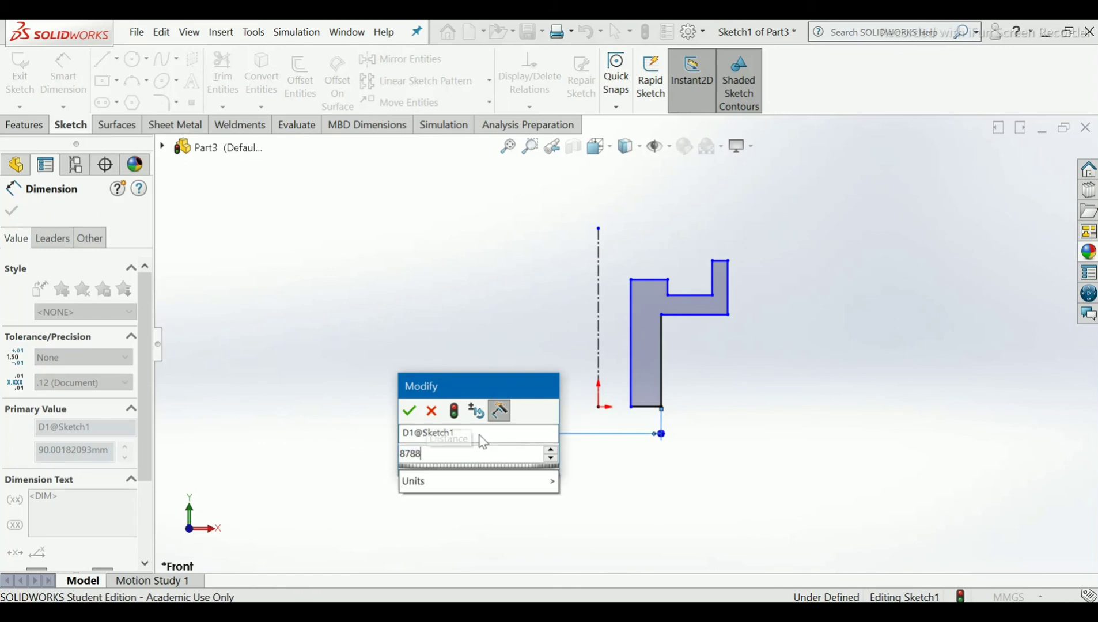
pyautogui.press('BackSpace')
pyautogui.press('BackSpace')
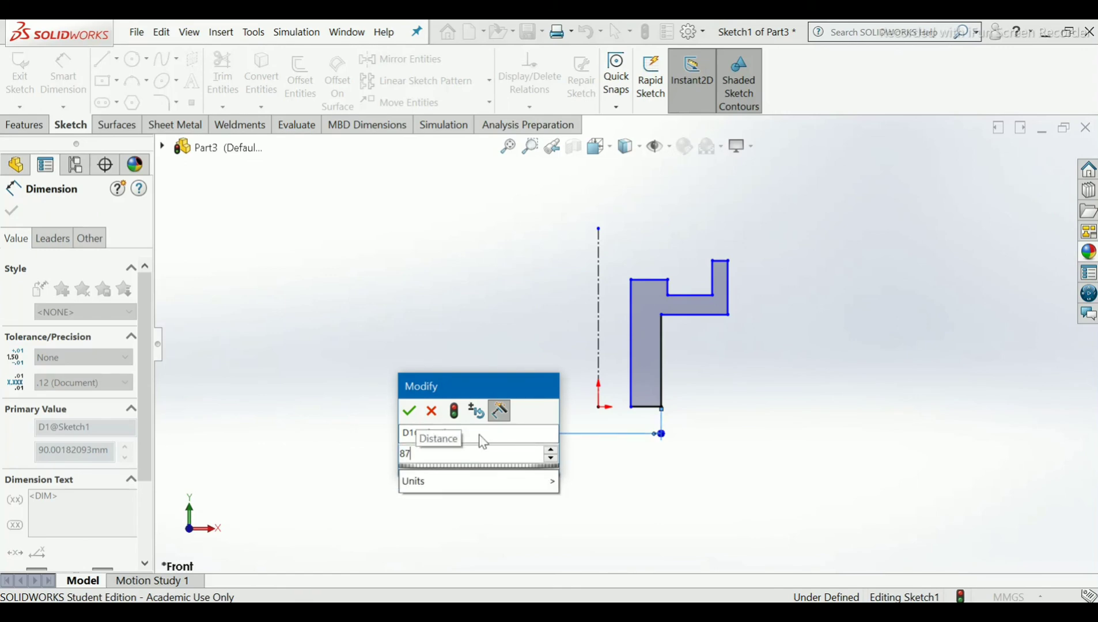
pyautogui.write('.88')
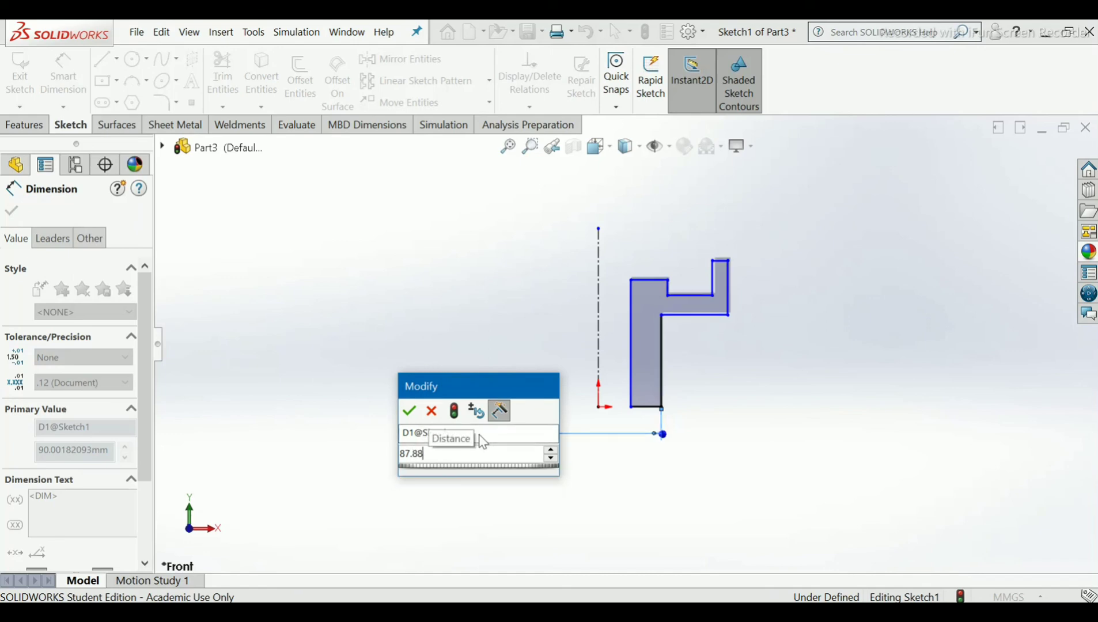
pyautogui.press('Return')
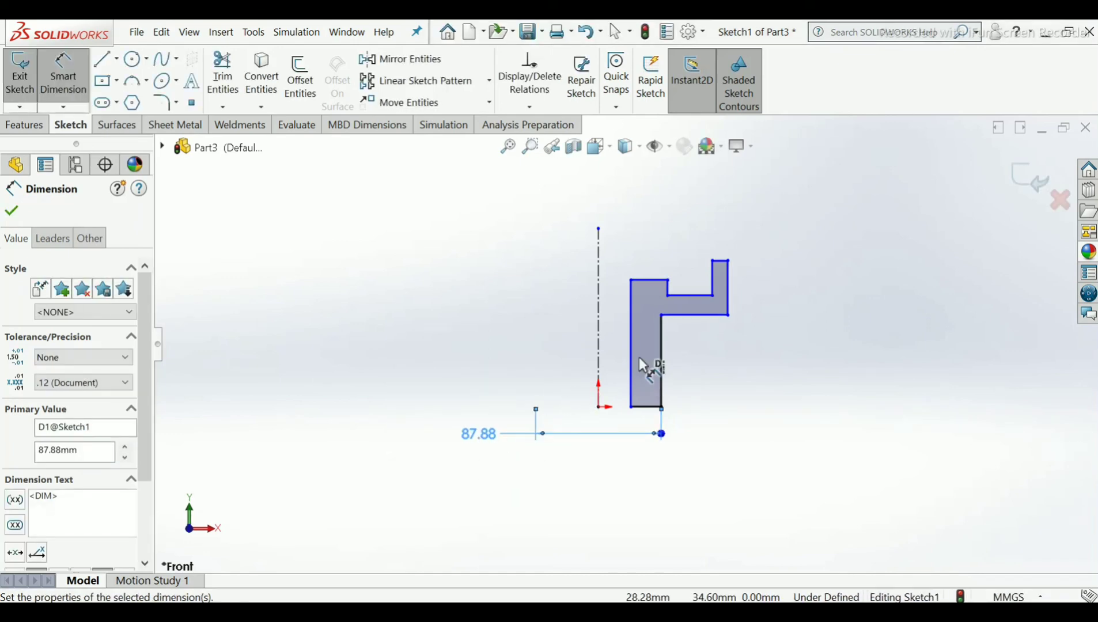
# Dimension the profile's inner wall as a doubled distance across the centerline, 56 mm.
pyautogui.click(600, 323)
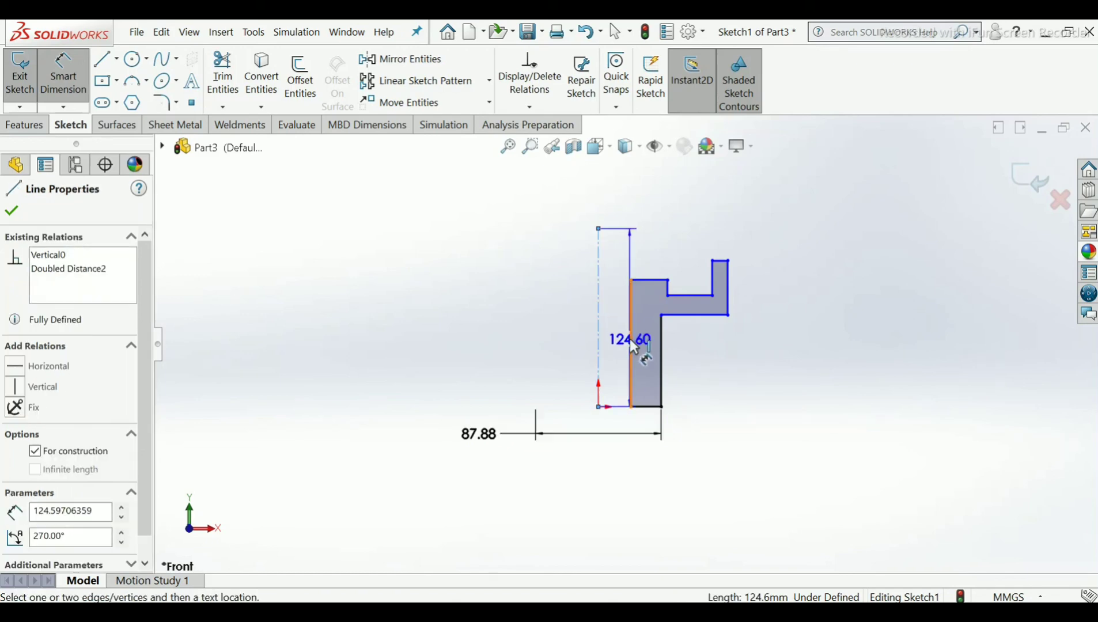
pyautogui.click(631, 338)
pyautogui.click(523, 326)
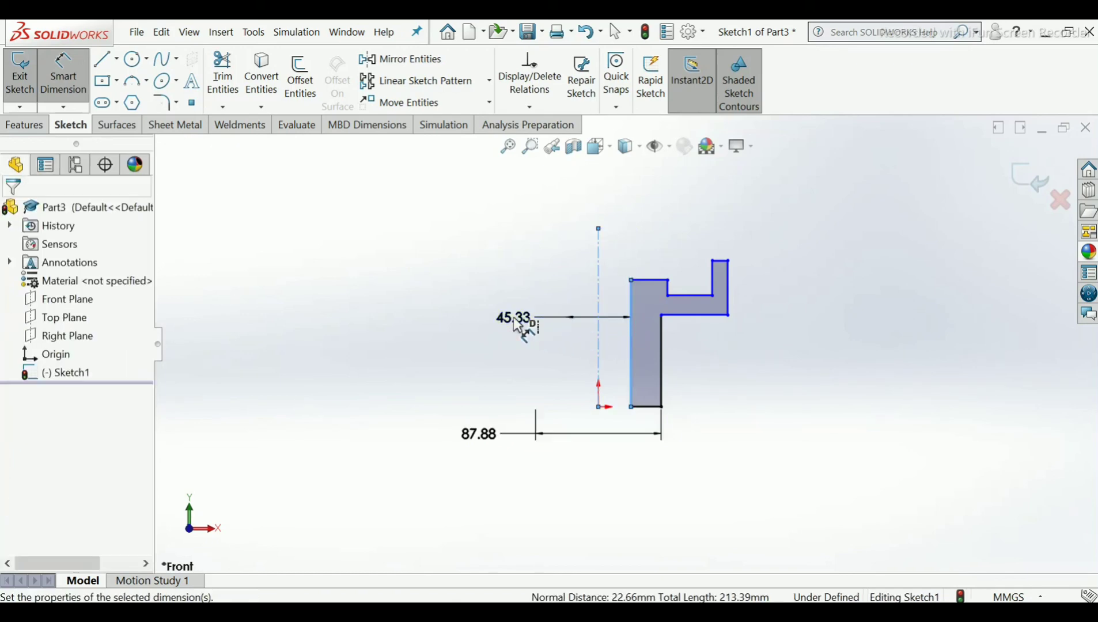
pyautogui.write('56')
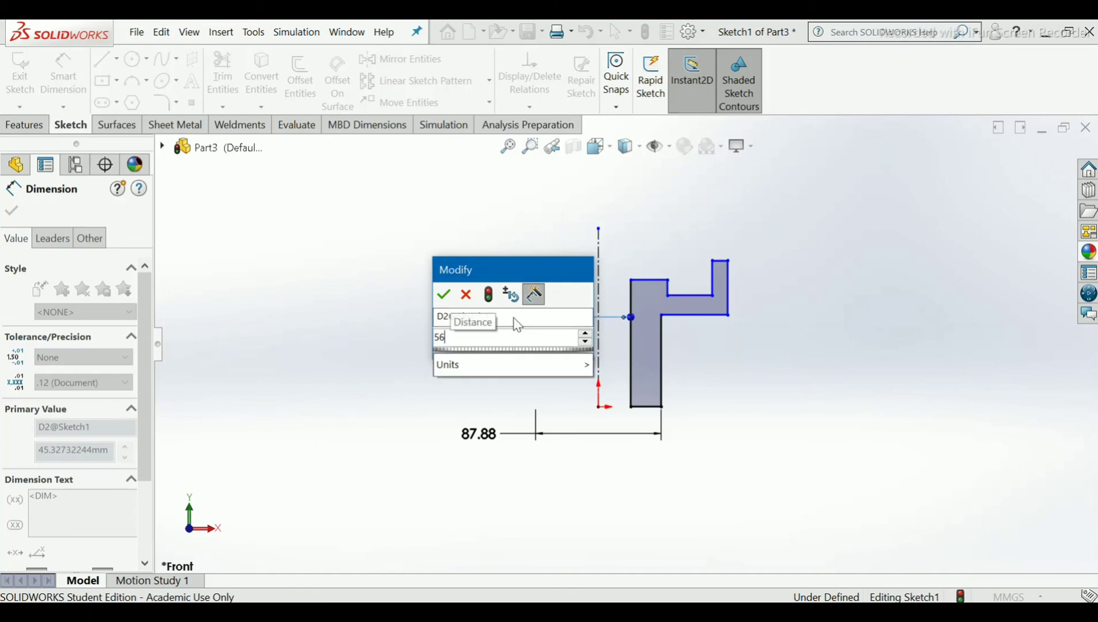
pyautogui.press('Return')
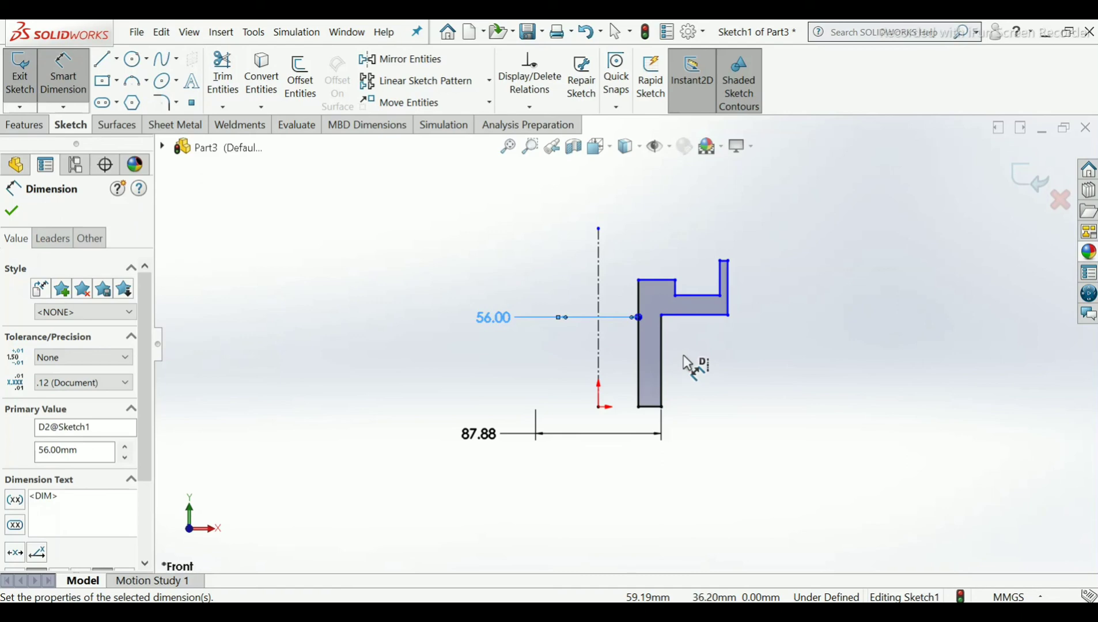
# Dimension the short vertical step beside the profile's inner top edge as a doubled distance across the centerline, 94 mm.
pyautogui.scroll(-3, 668, 328)
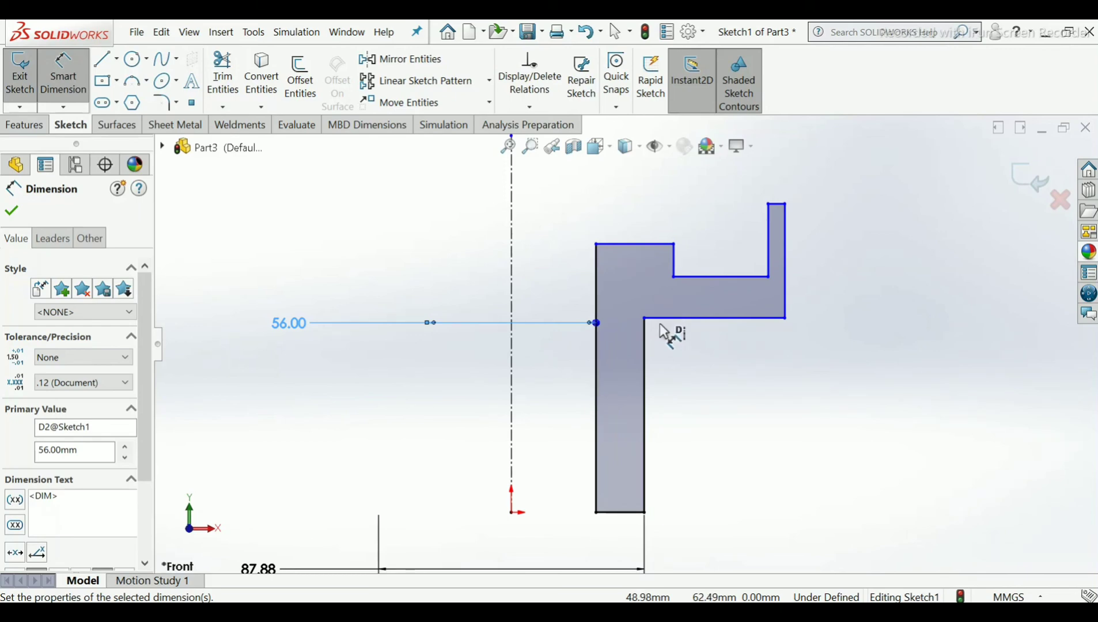
pyautogui.scroll(2, 659, 323)
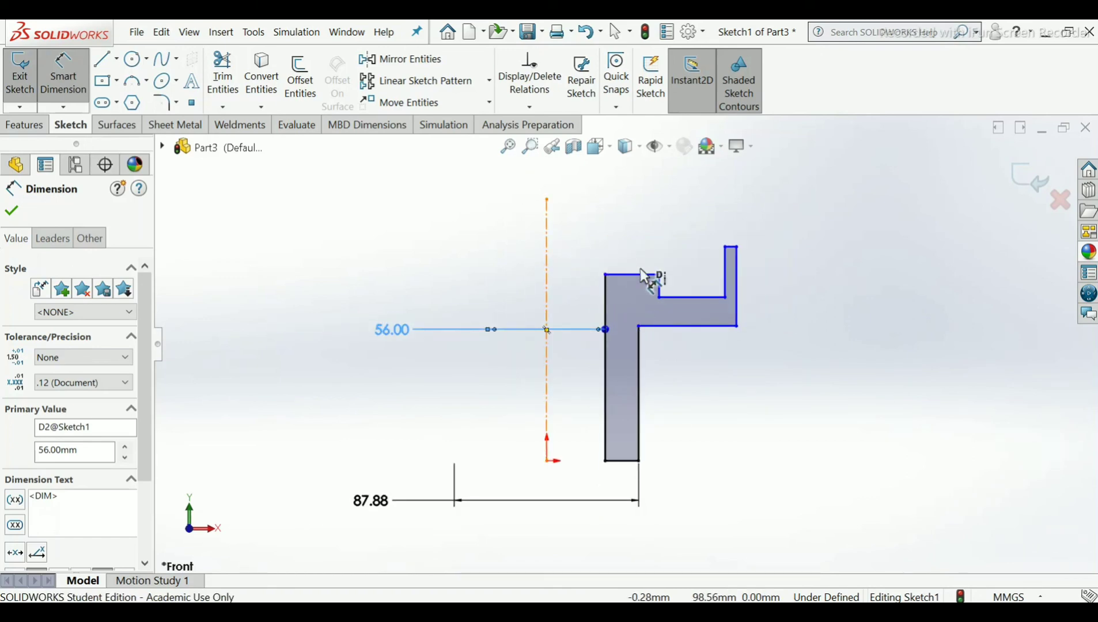
pyautogui.click(658, 283)
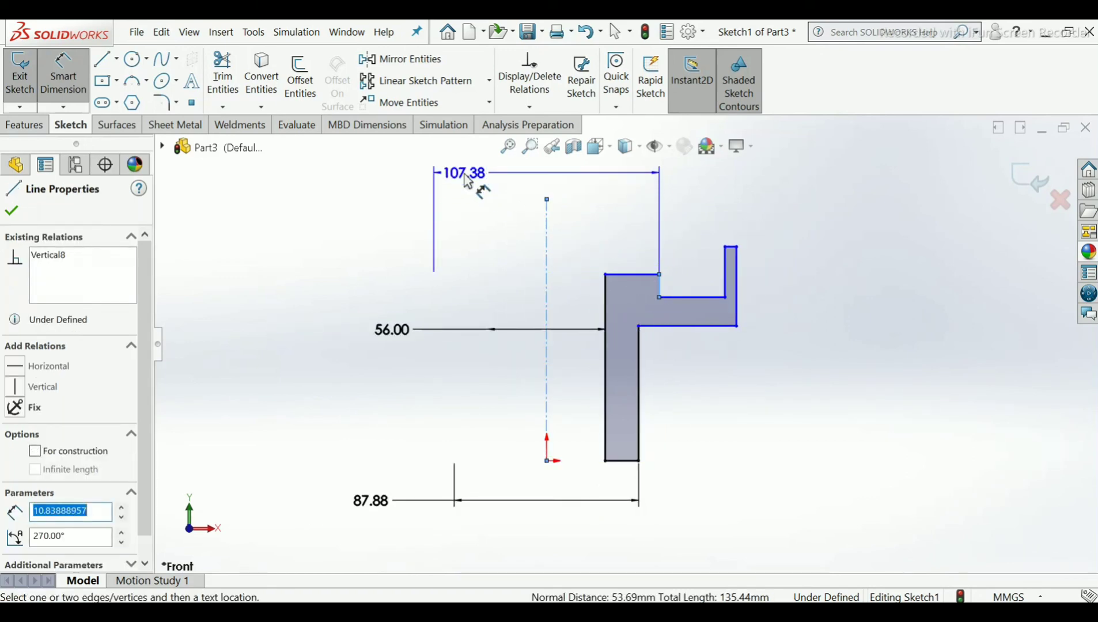
pyautogui.click(465, 172)
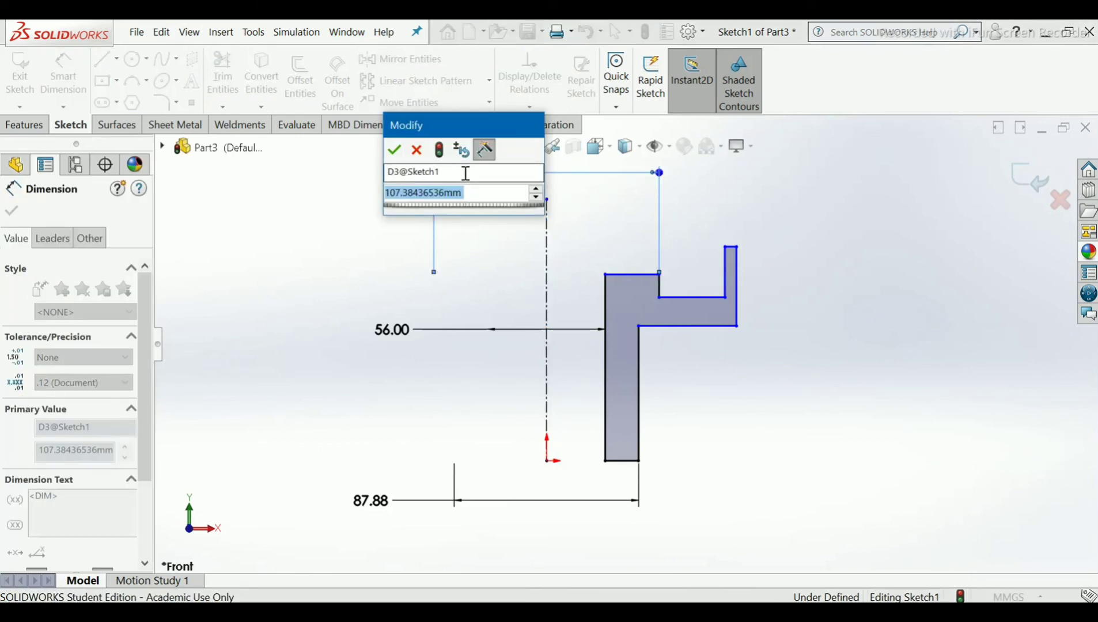
pyautogui.write('94')
pyautogui.press('Return')
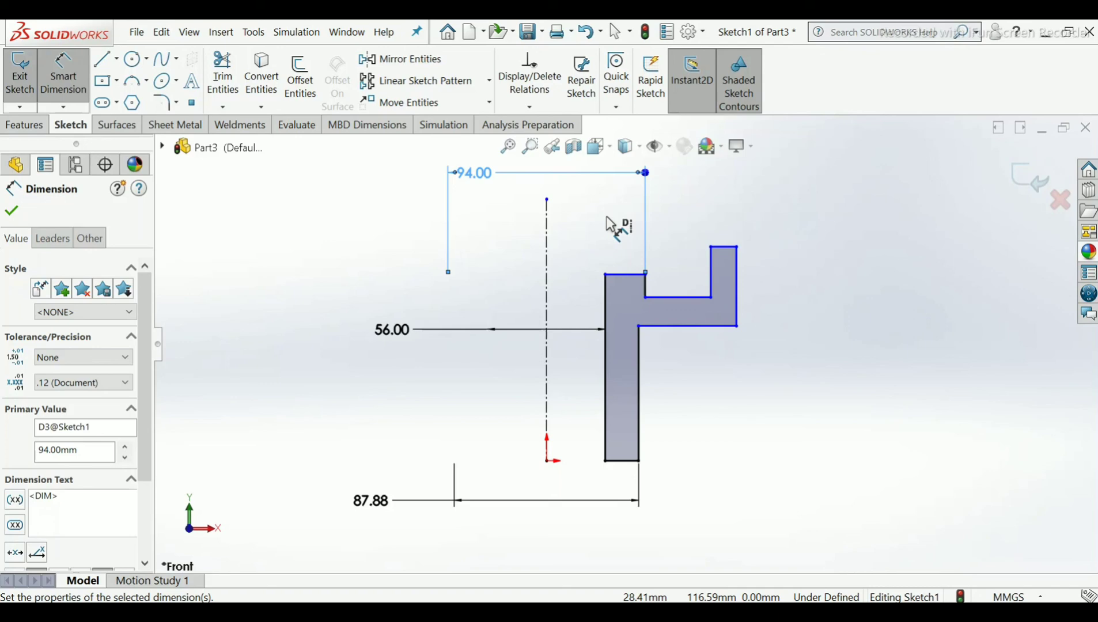
# Dimension the drop from the inner top edge to the recess floor as 3 mm.
pyautogui.click(635, 273)
pyautogui.click(662, 298)
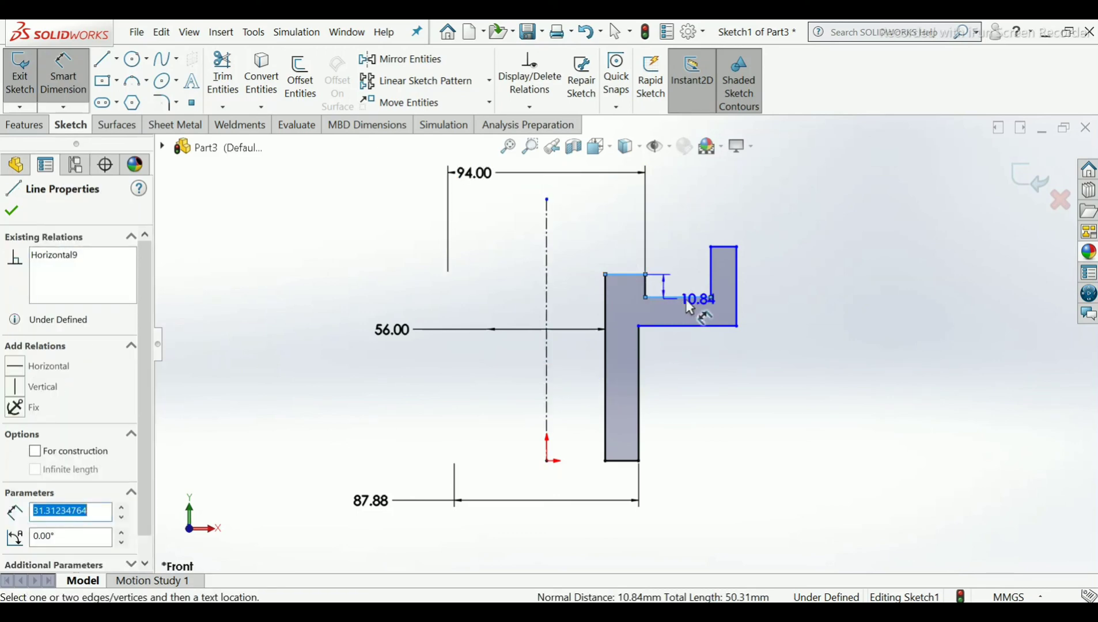
pyautogui.click(810, 293)
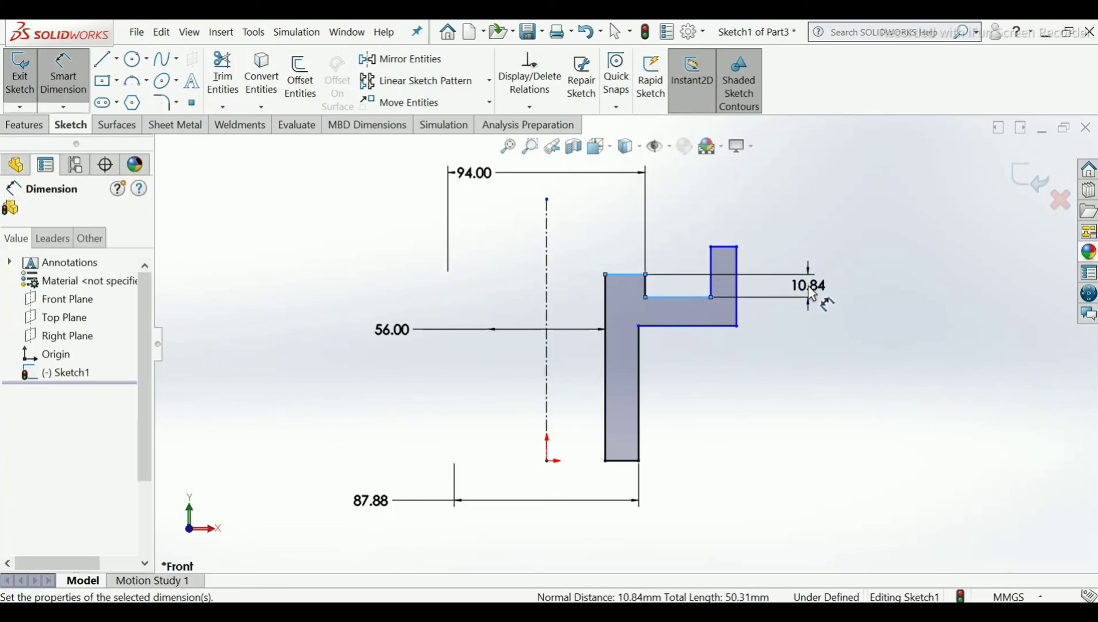
pyautogui.write('3')
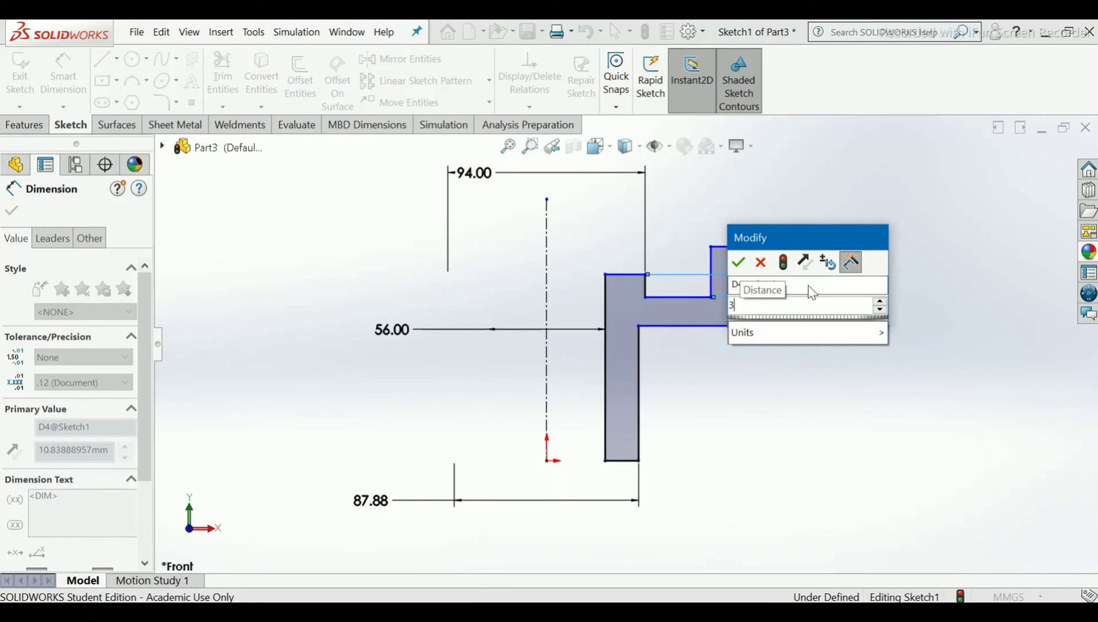
pyautogui.press('Return')
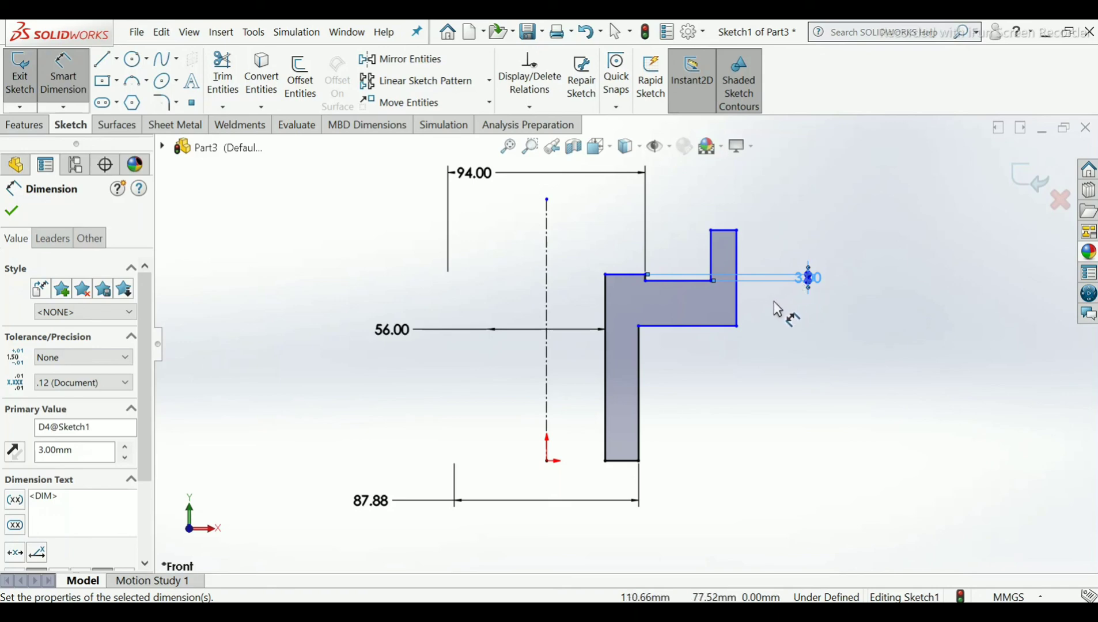
# Dimension the height from the profile's bottom edge to the underside of the flange as 42 mm.
pyautogui.click(666, 335)
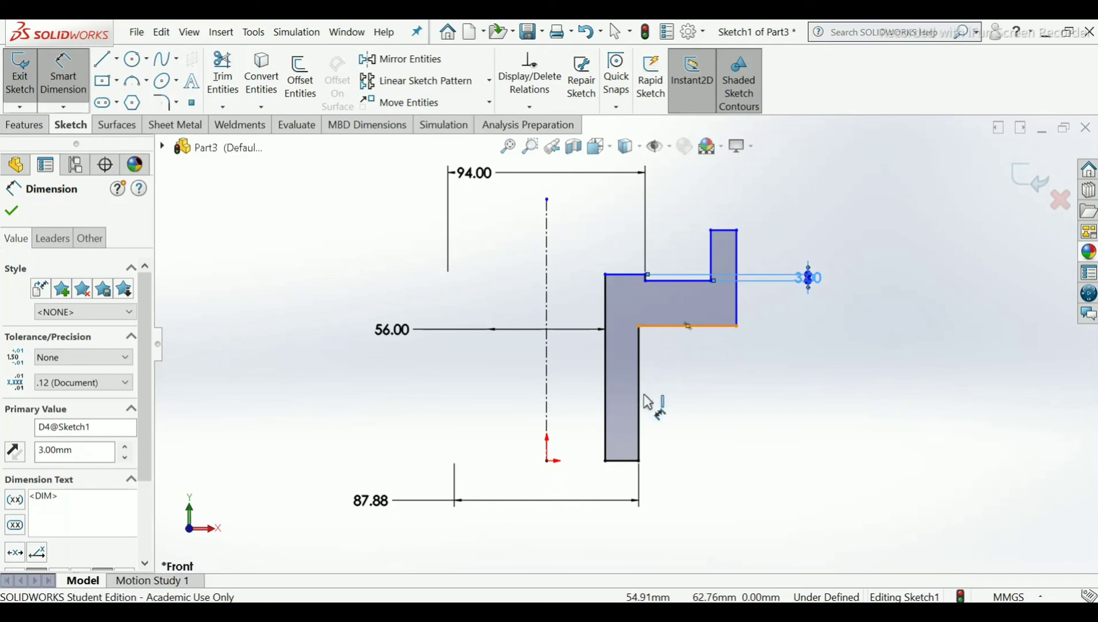
pyautogui.click(625, 461)
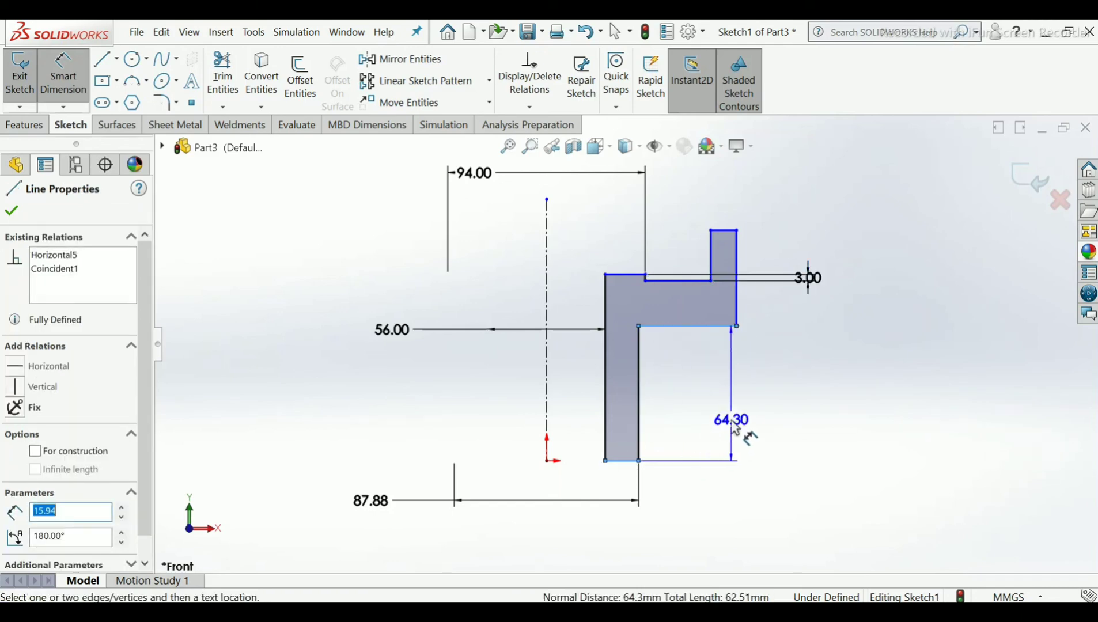
pyautogui.click(735, 424)
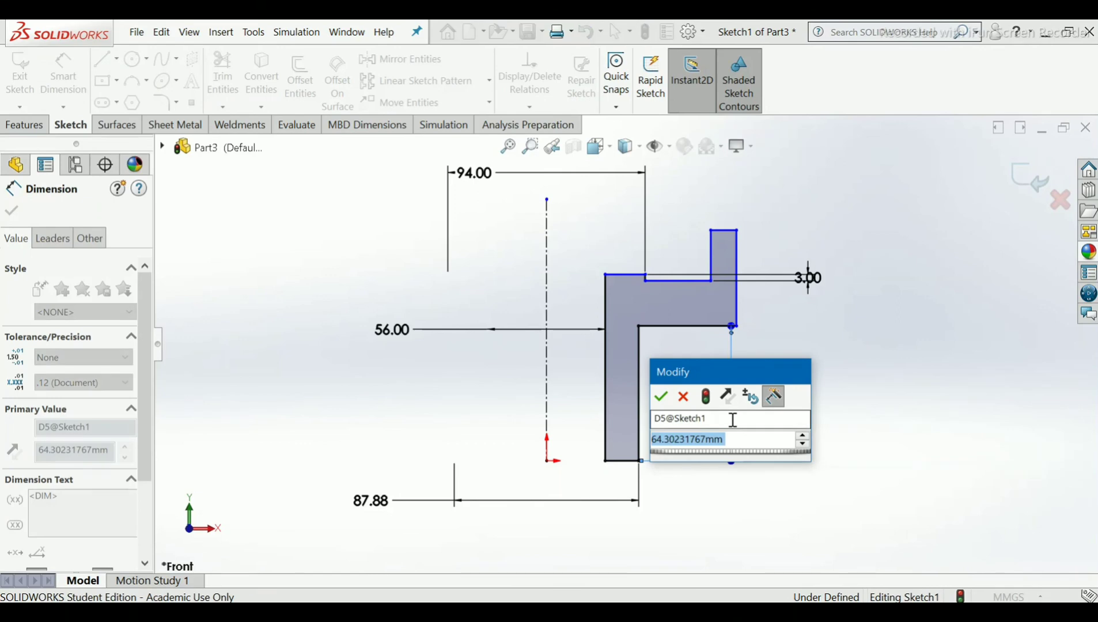
pyautogui.write('42')
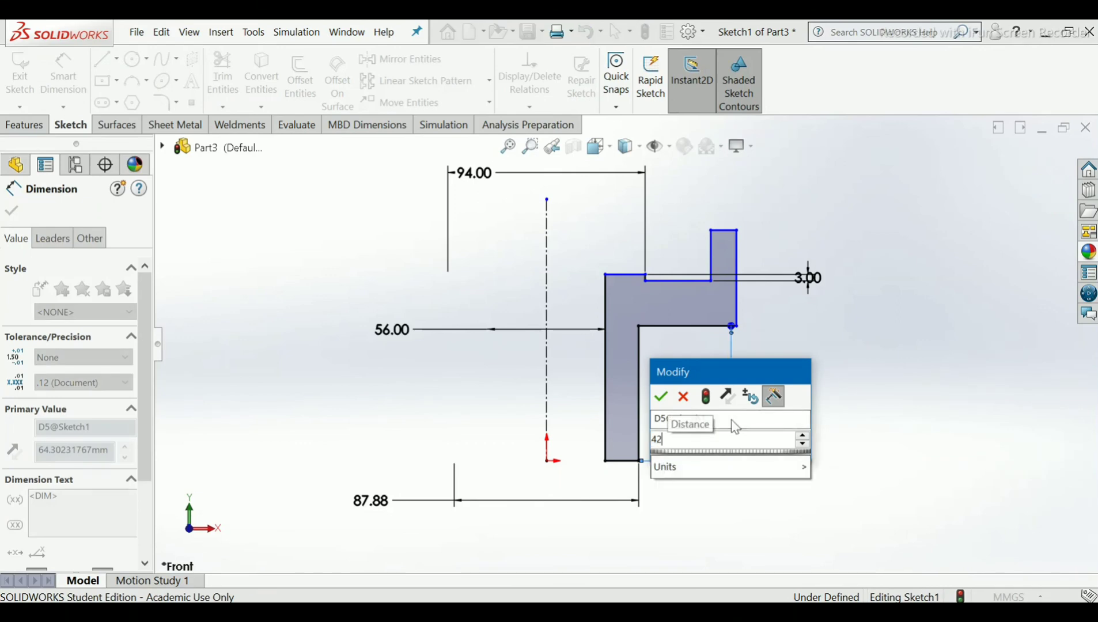
pyautogui.press('Return')
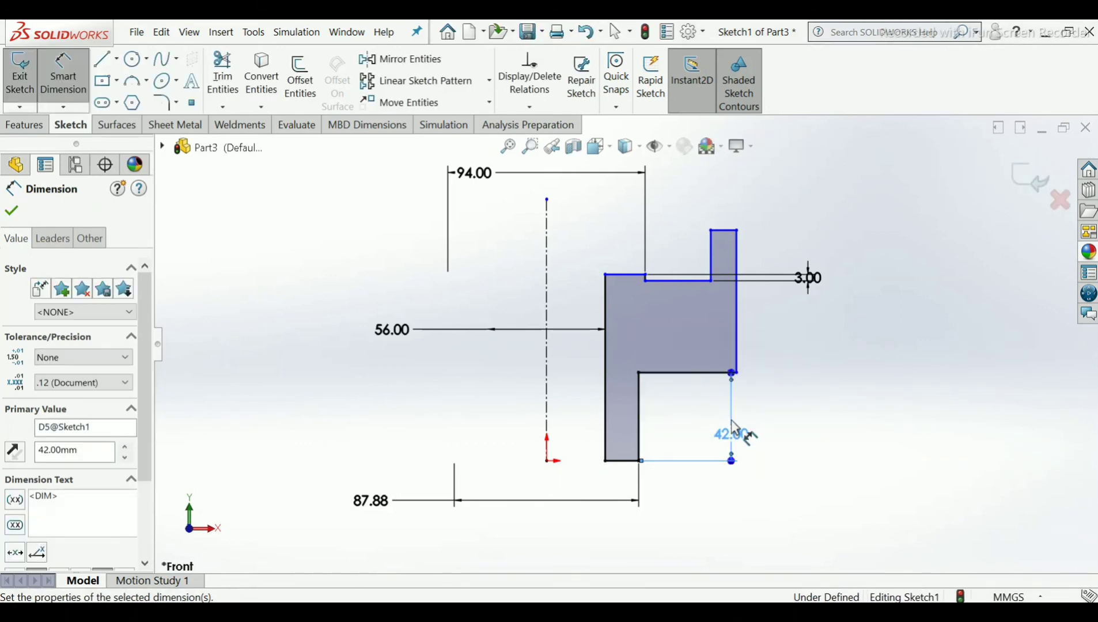
pyautogui.click(856, 430)
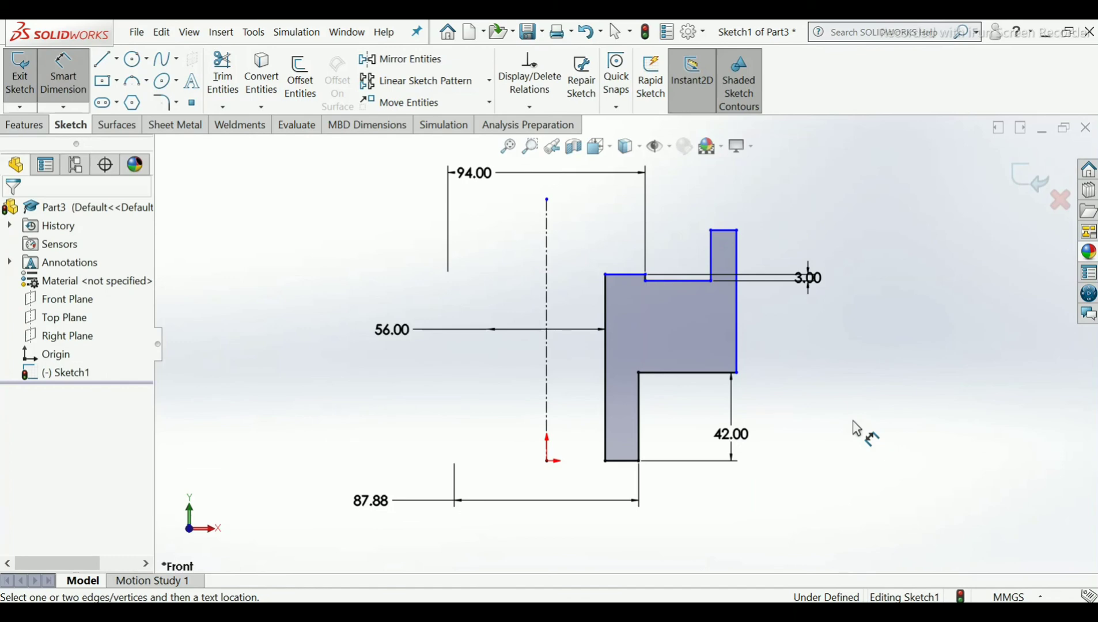
# Dimension the height from the profile's bottom edge to its inner top edge as 50 mm.
pyautogui.click(630, 276)
pyautogui.click(623, 461)
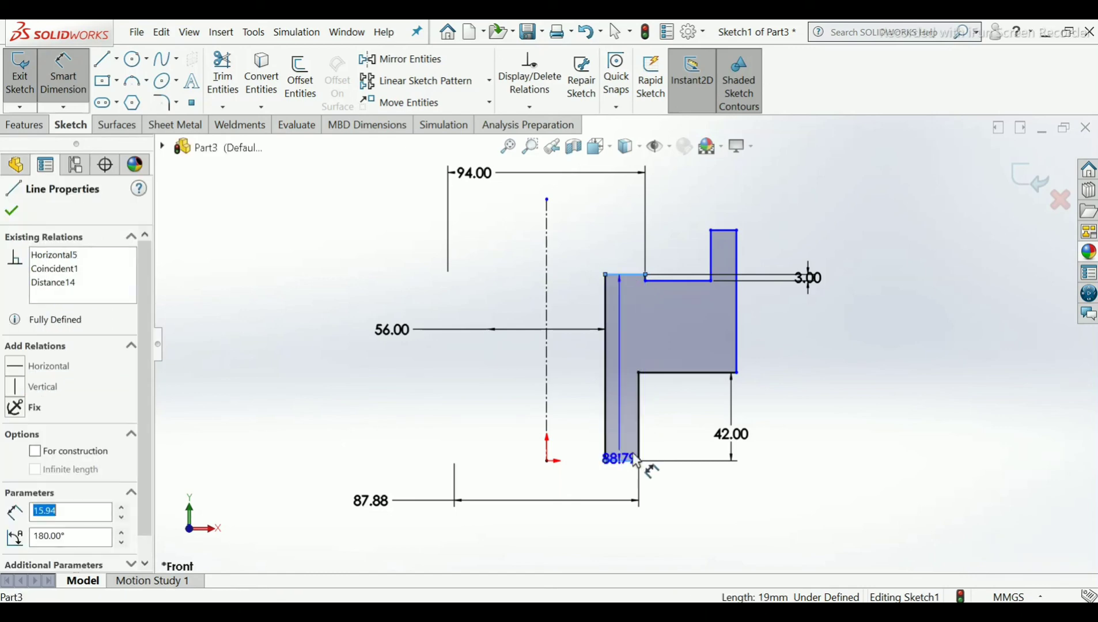
pyautogui.click(902, 398)
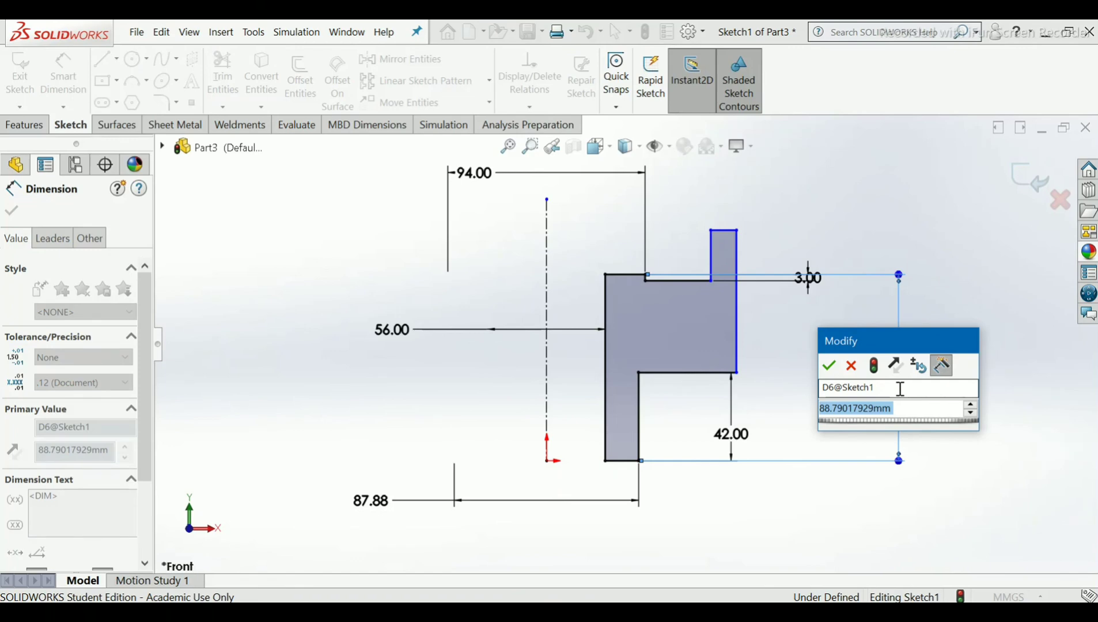
pyautogui.write('50')
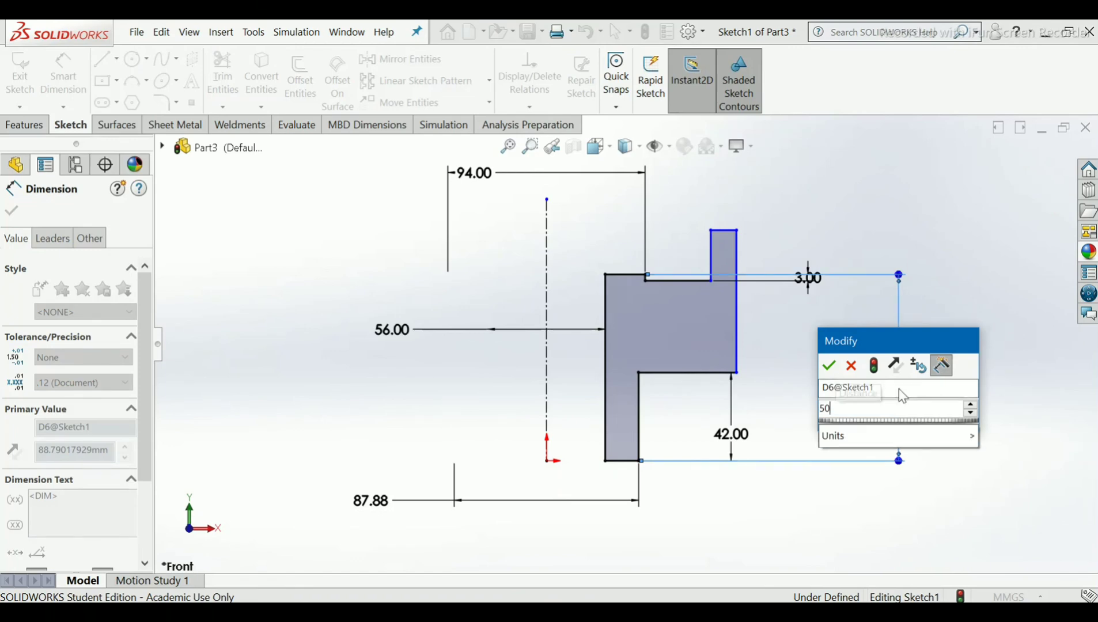
pyautogui.press('Return')
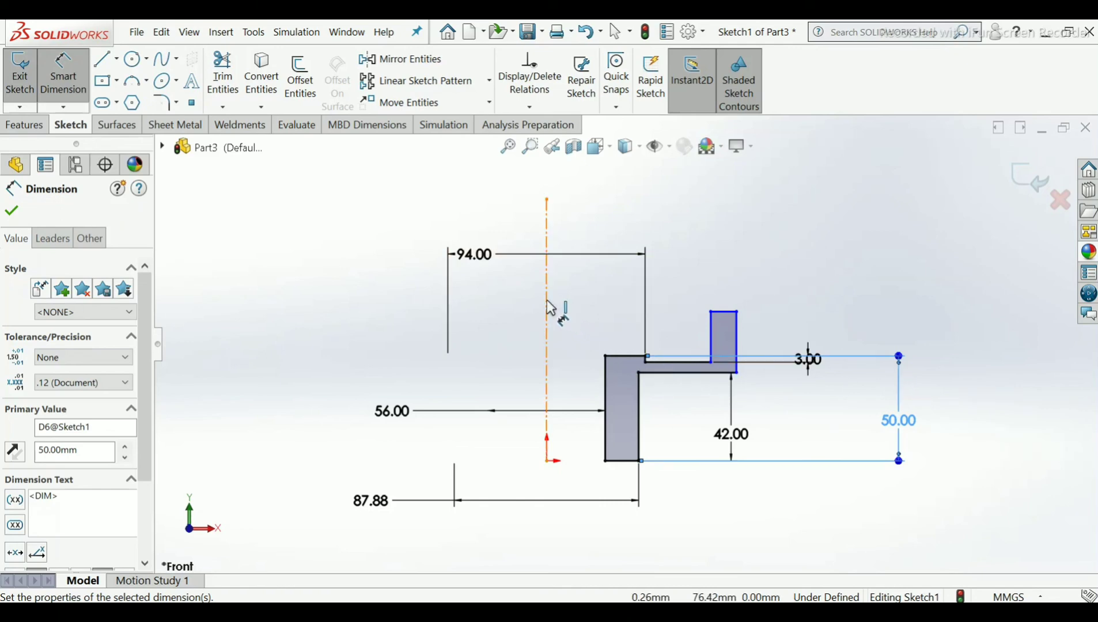
# Dimension the outermost vertical edge of the rim as a doubled distance across the centerline, 125 mm.
pyautogui.click(736, 340)
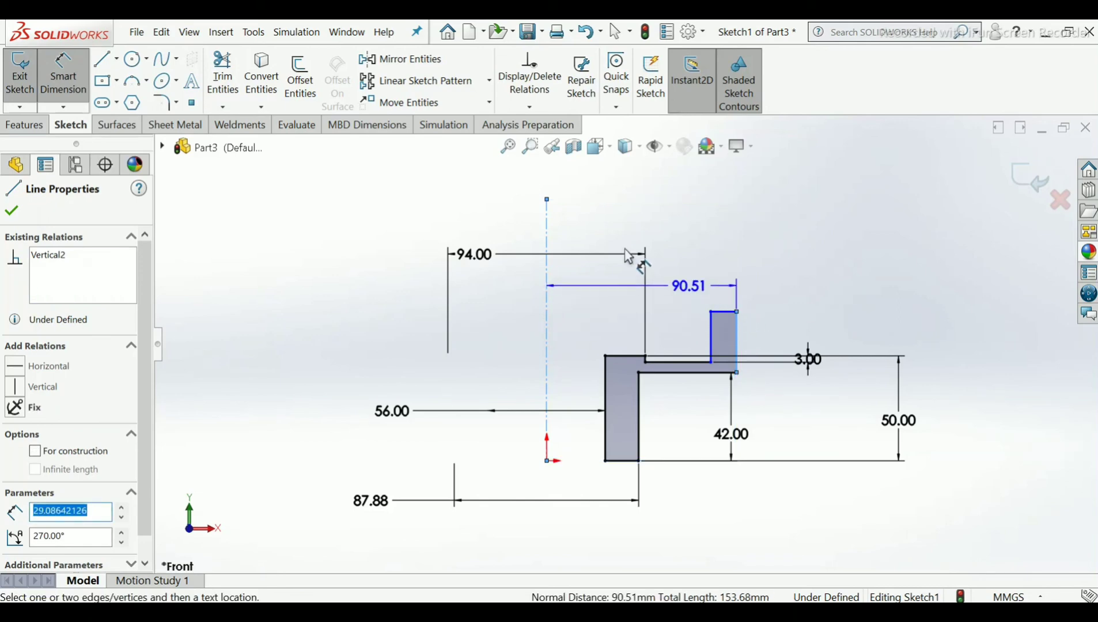
pyautogui.click(510, 184)
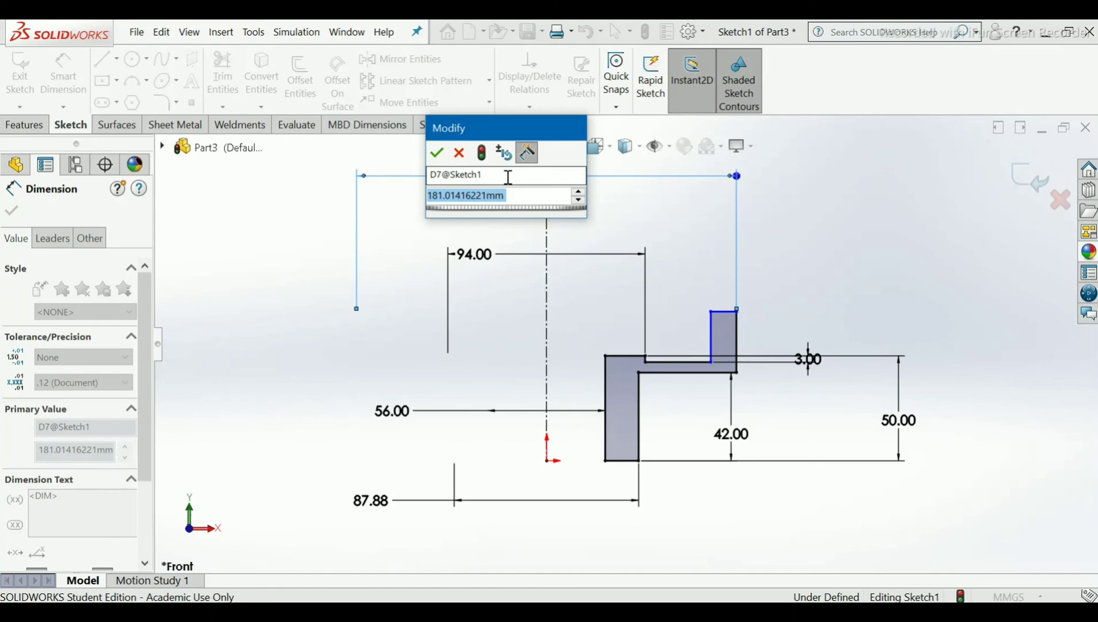
pyautogui.write('125')
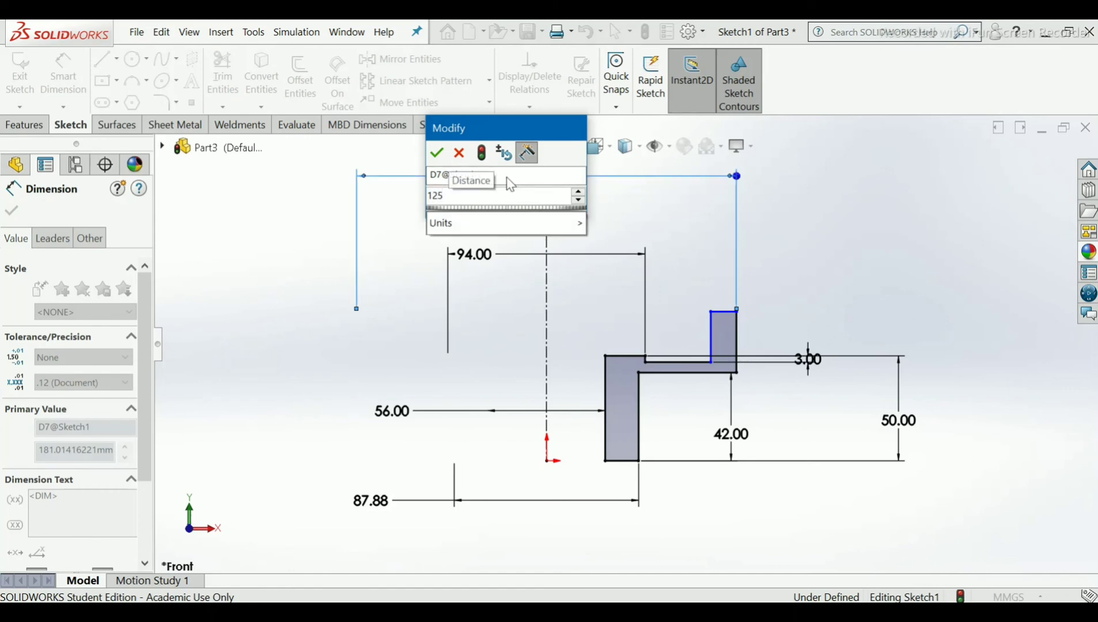
pyautogui.press('Return')
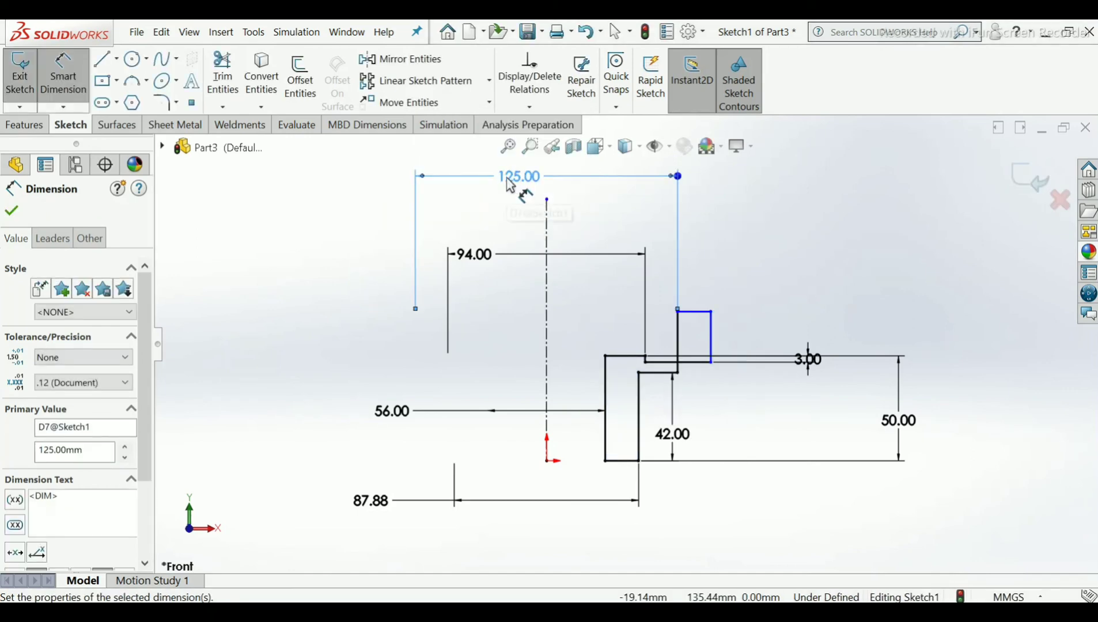
# Move the rim's free vertical edge inward so that it lies just inside the 125 mm edge.
pyautogui.click(11, 211)
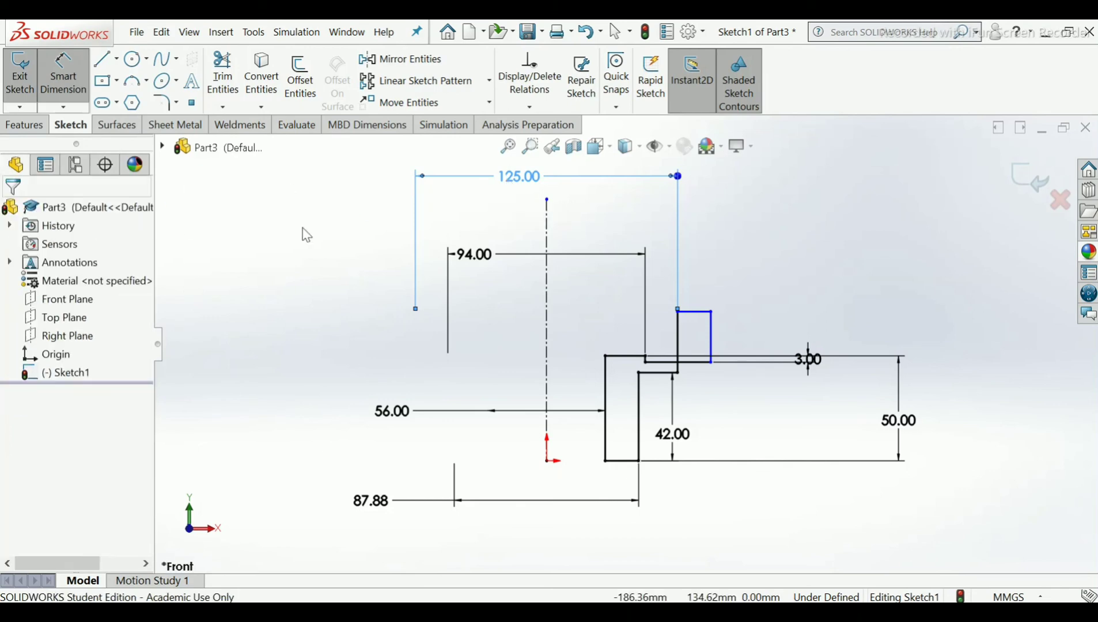
pyautogui.scroll(-2, 636, 275)
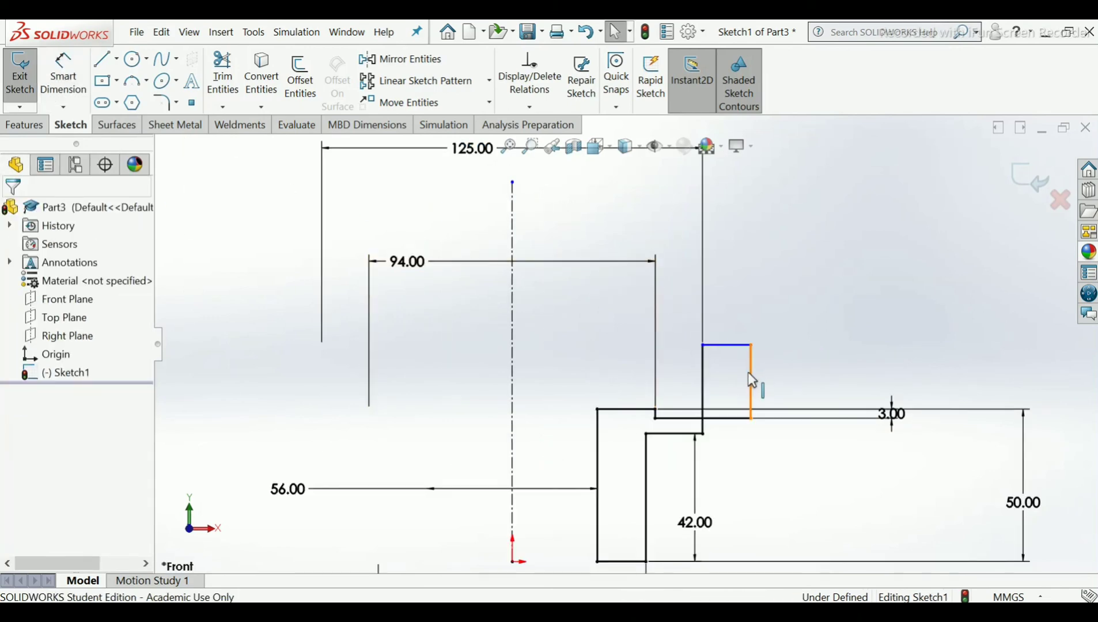
pyautogui.moveTo(749, 383); pyautogui.dragTo(685, 377)
pyautogui.click(775, 305)
pyautogui.press('f')
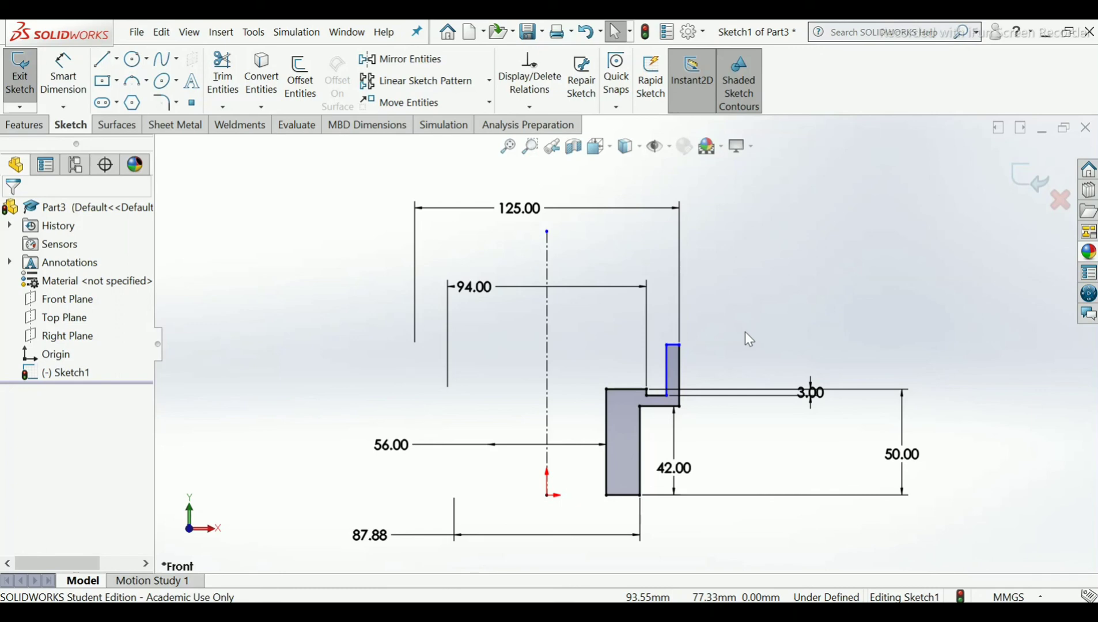
# Dimension the rim's inner vertical edge as a doubled distance across the centerline, 113 mm.
pyautogui.scroll(-1, 745, 331)
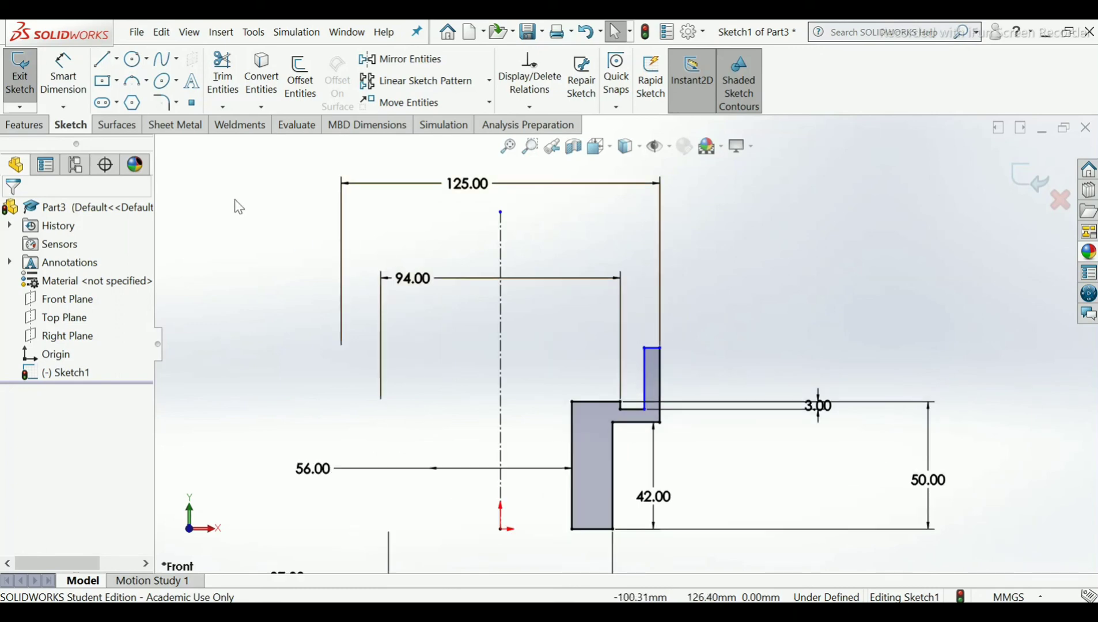
pyautogui.click(47, 85)
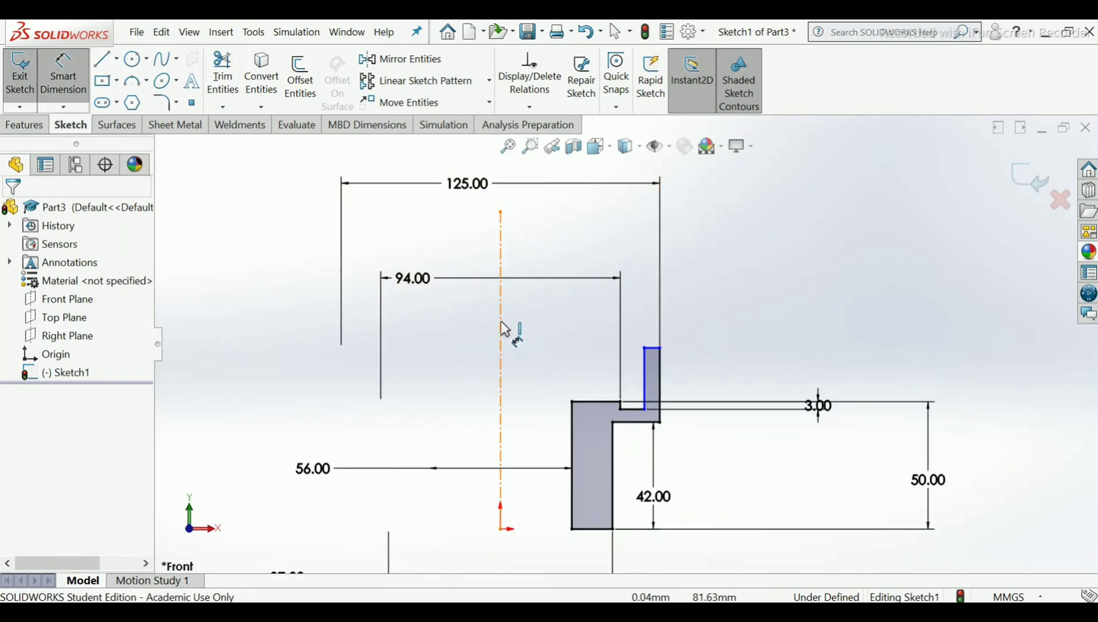
pyautogui.click(501, 329)
pyautogui.click(643, 374)
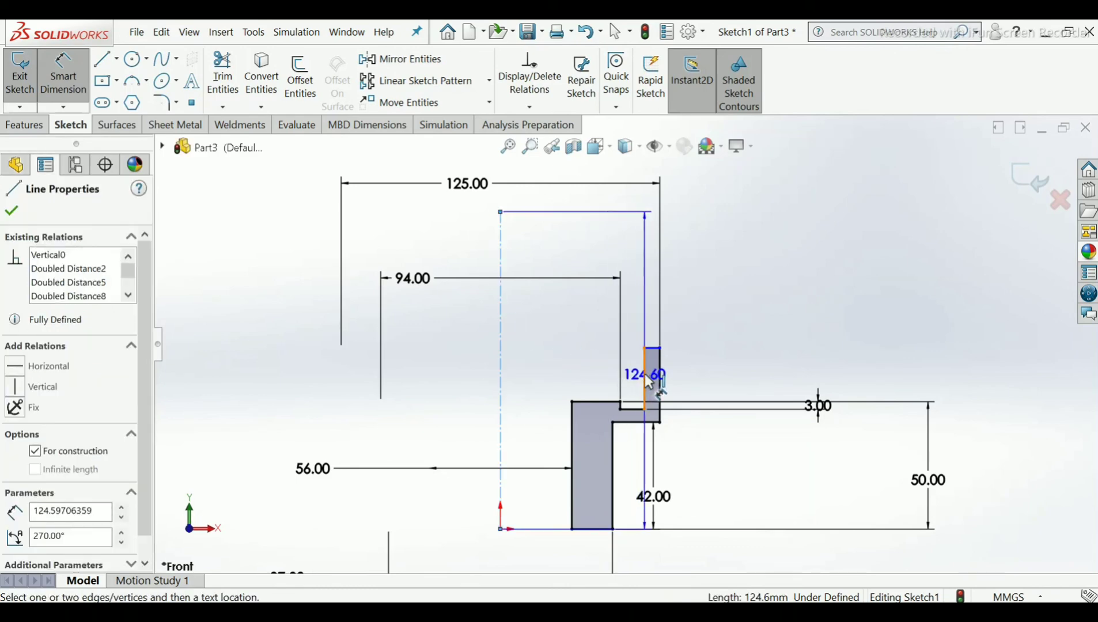
pyautogui.click(456, 228)
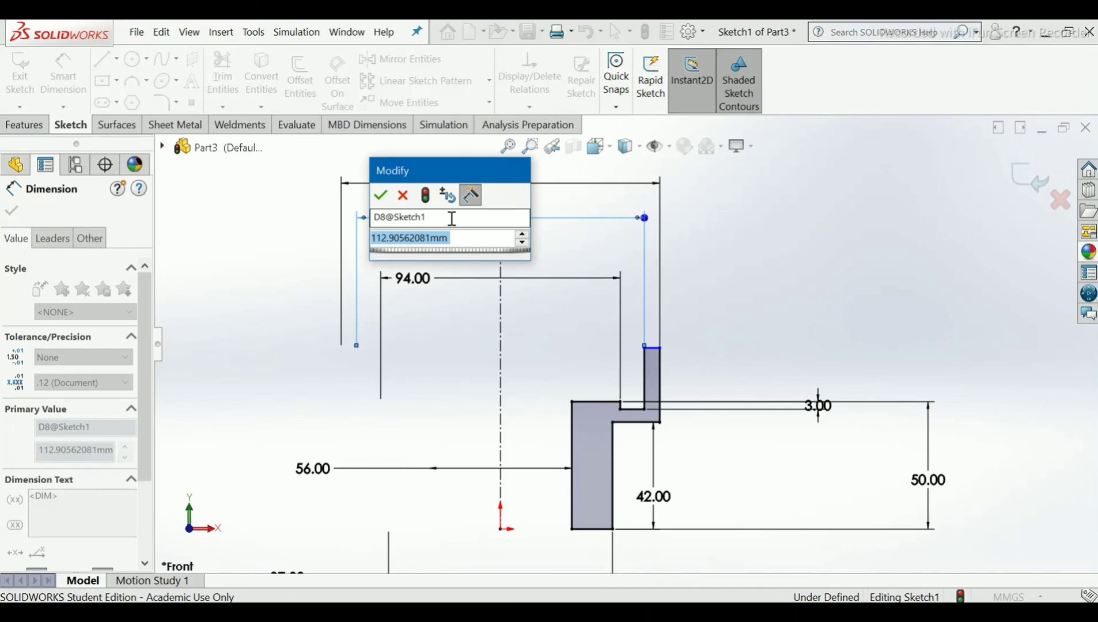
pyautogui.write('1')
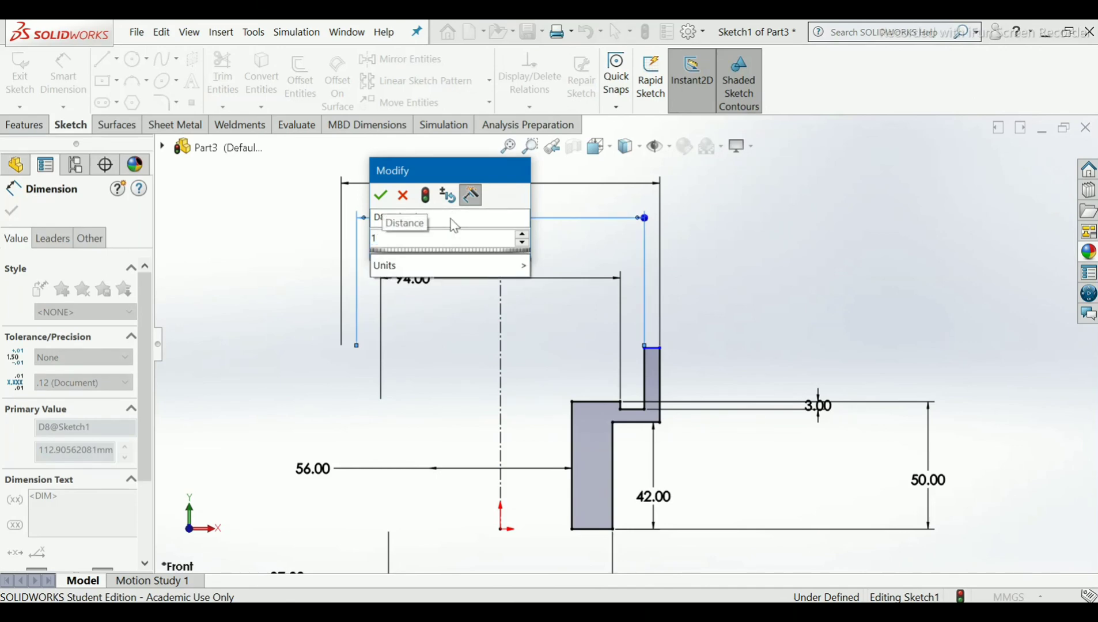
pyautogui.write('13')
pyautogui.press('Return')
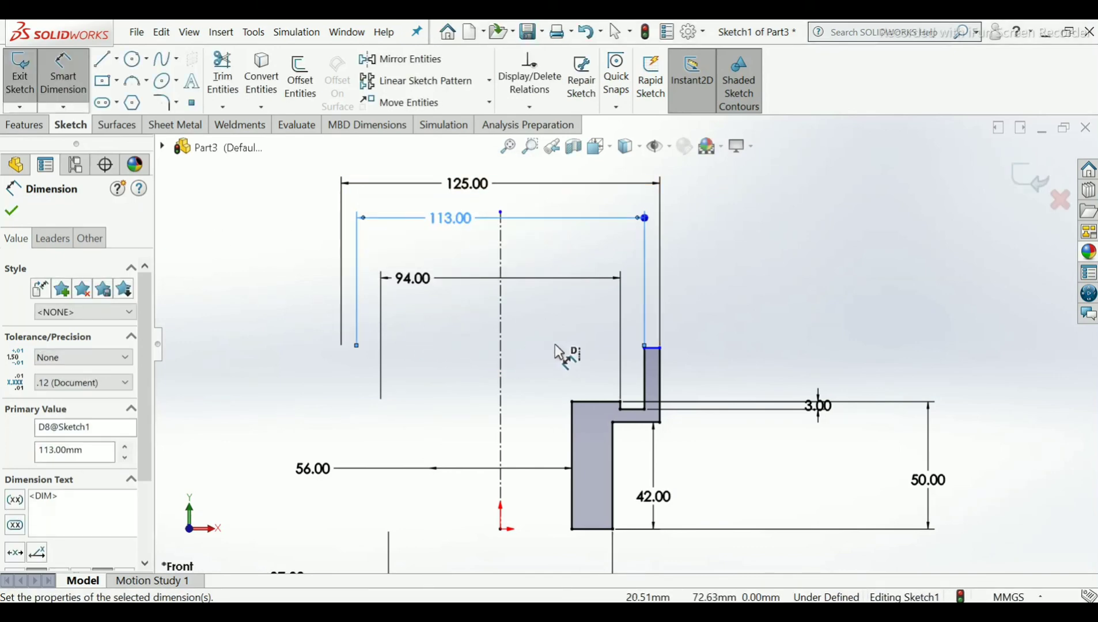
# Dimension the height from the profile's bottom edge to the top of the rim as 75 mm.
pyautogui.click(657, 350)
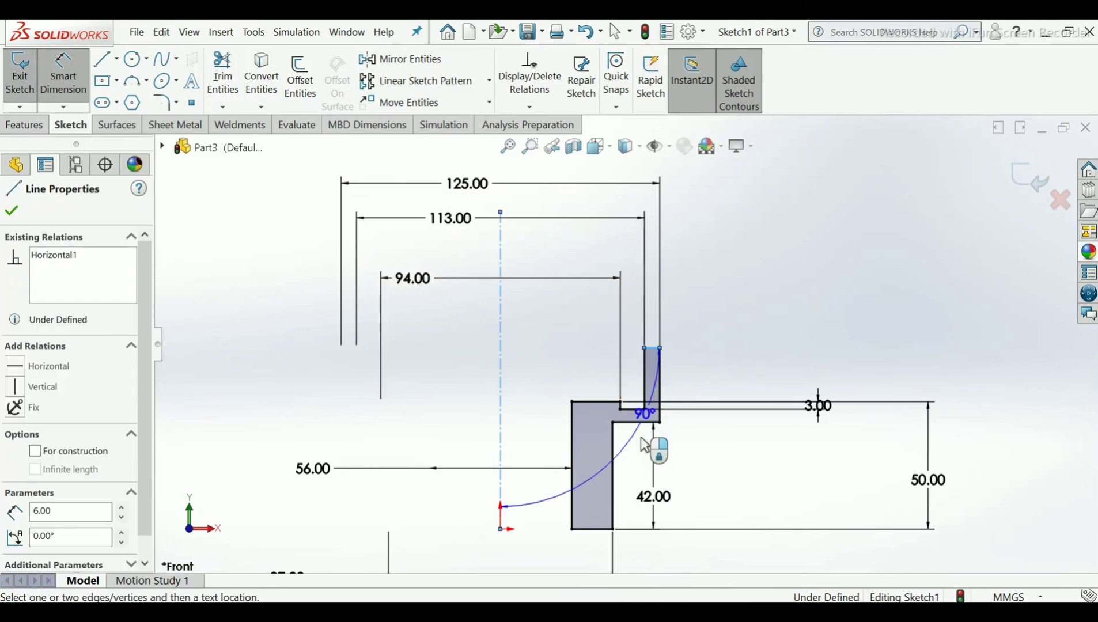
pyautogui.click(596, 529)
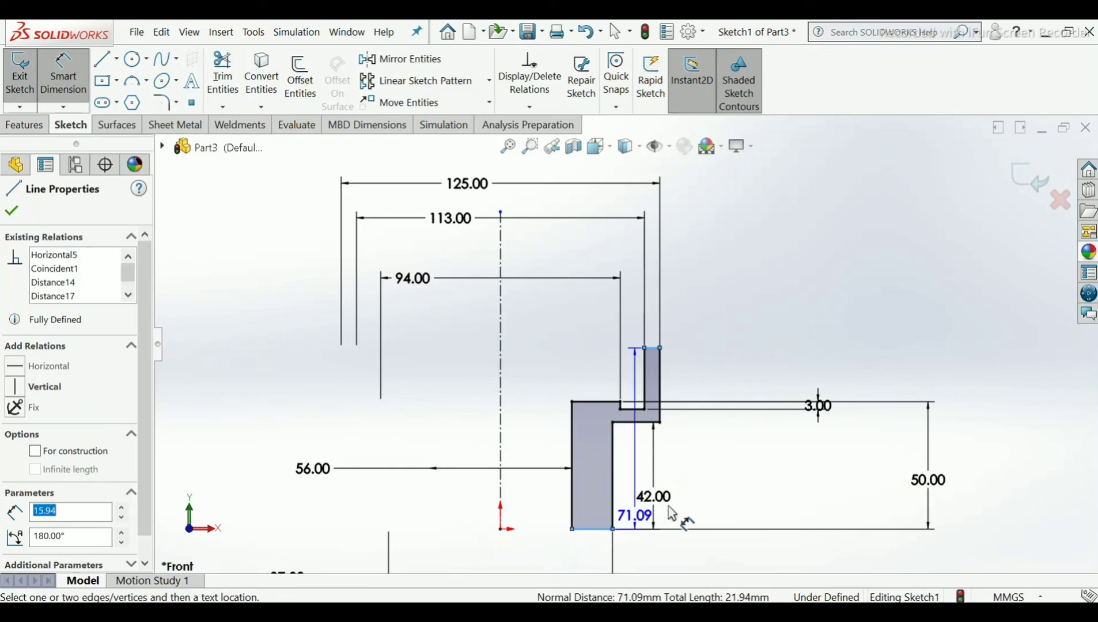
pyautogui.click(763, 490)
pyautogui.doubleClick(762, 485)
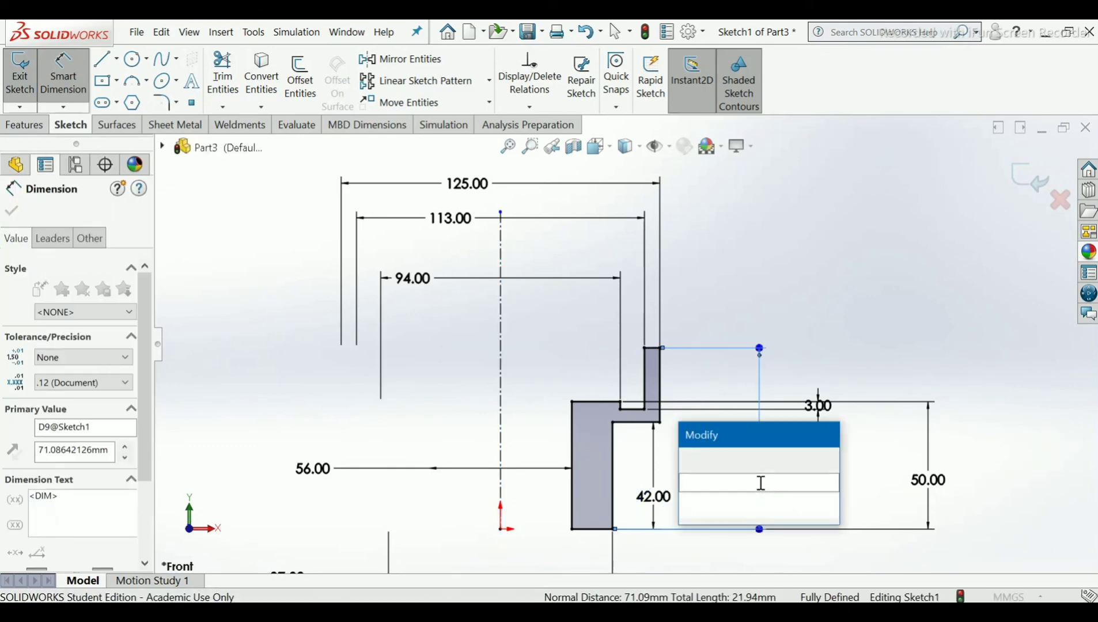
pyautogui.write('75')
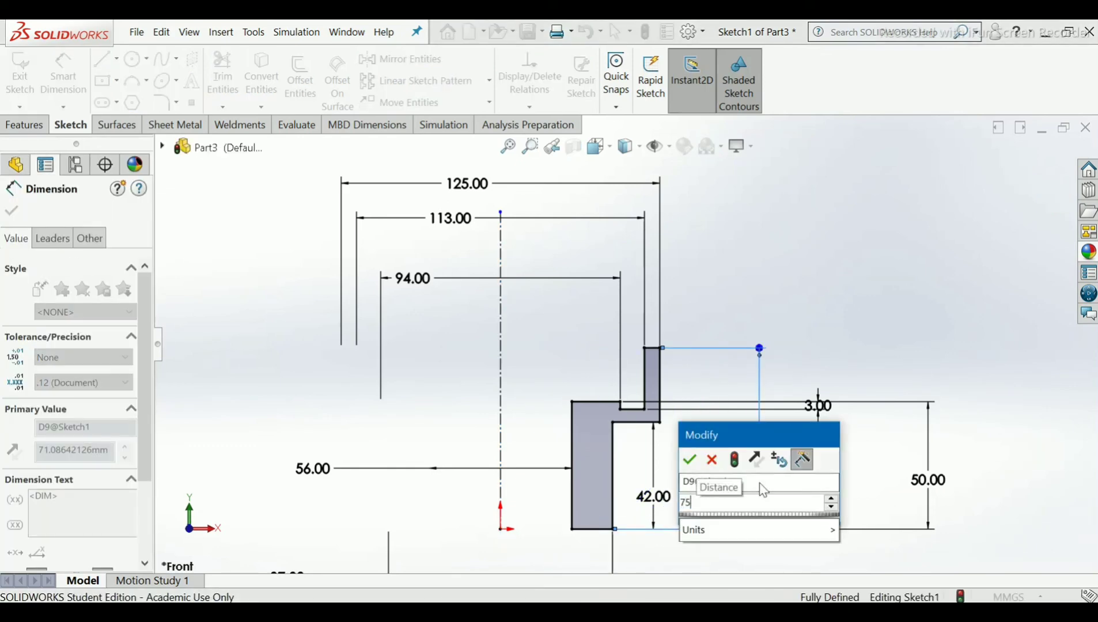
pyautogui.press('Return')
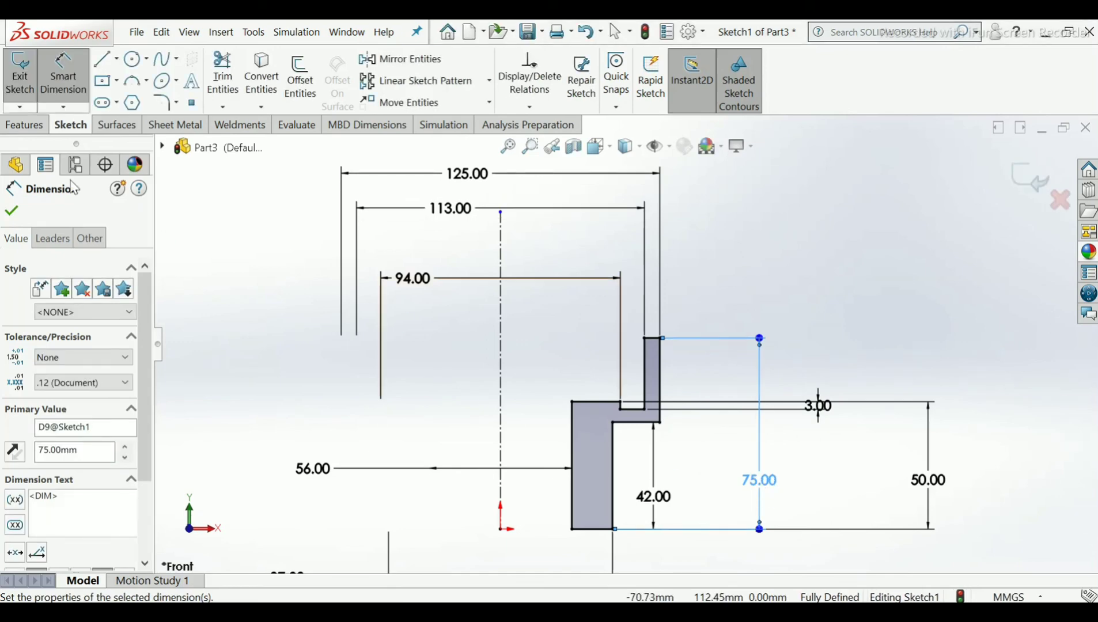
pyautogui.click(12, 210)
# Reposition the 94 mm diameter dimension closer to the profile and move the 3 mm recess dimension's text clear of its extension lines.
pyautogui.scroll(3, 642, 343)
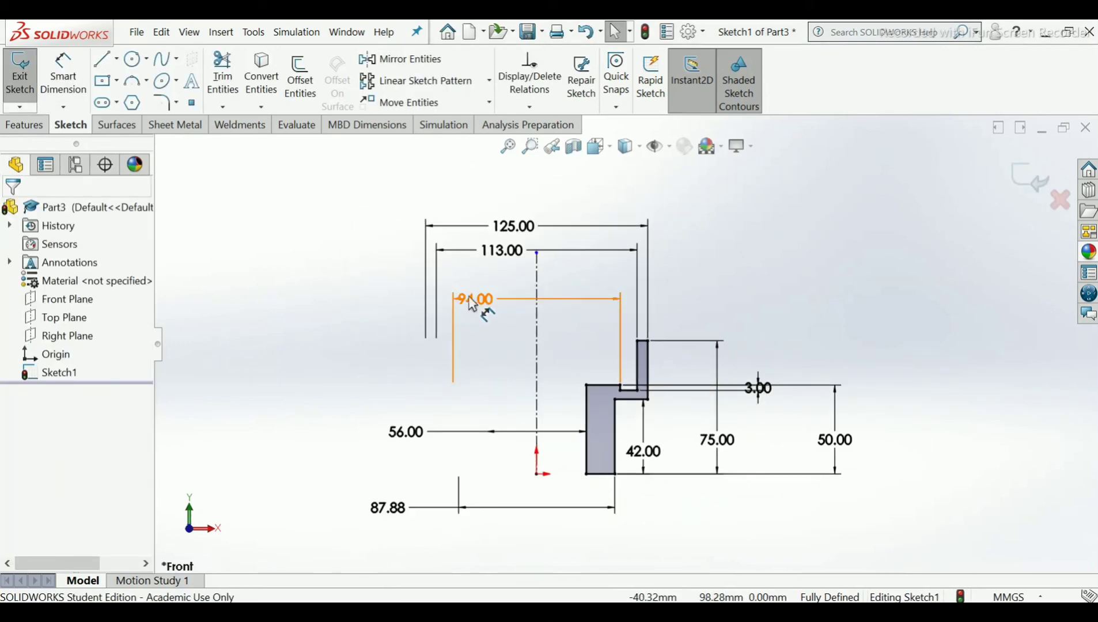
pyautogui.moveTo(478, 299); pyautogui.dragTo(556, 316)
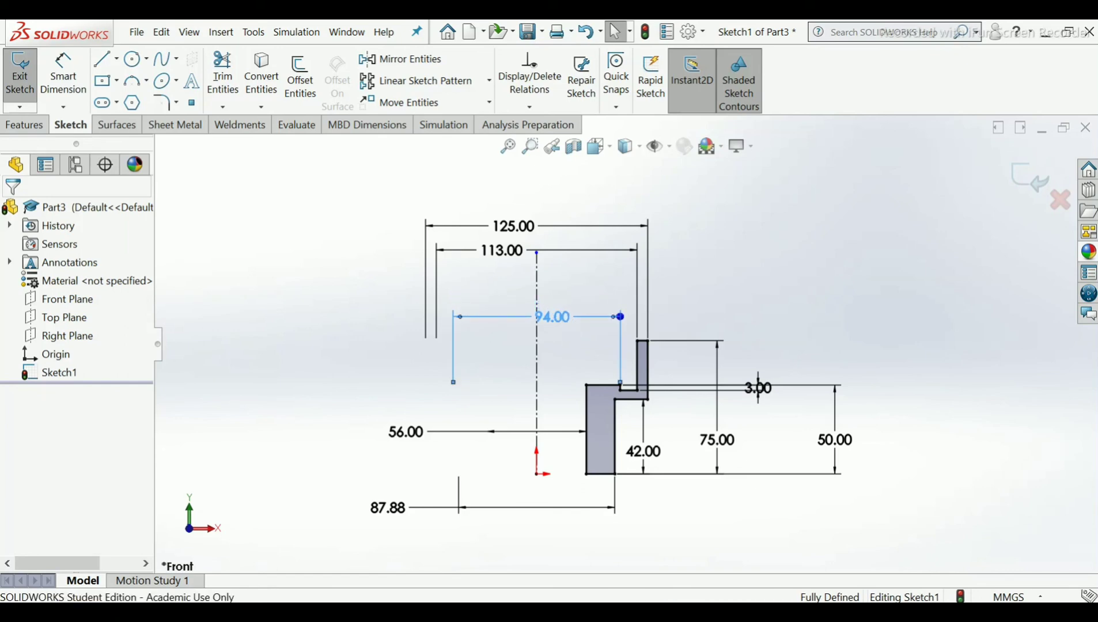
pyautogui.click(11, 211)
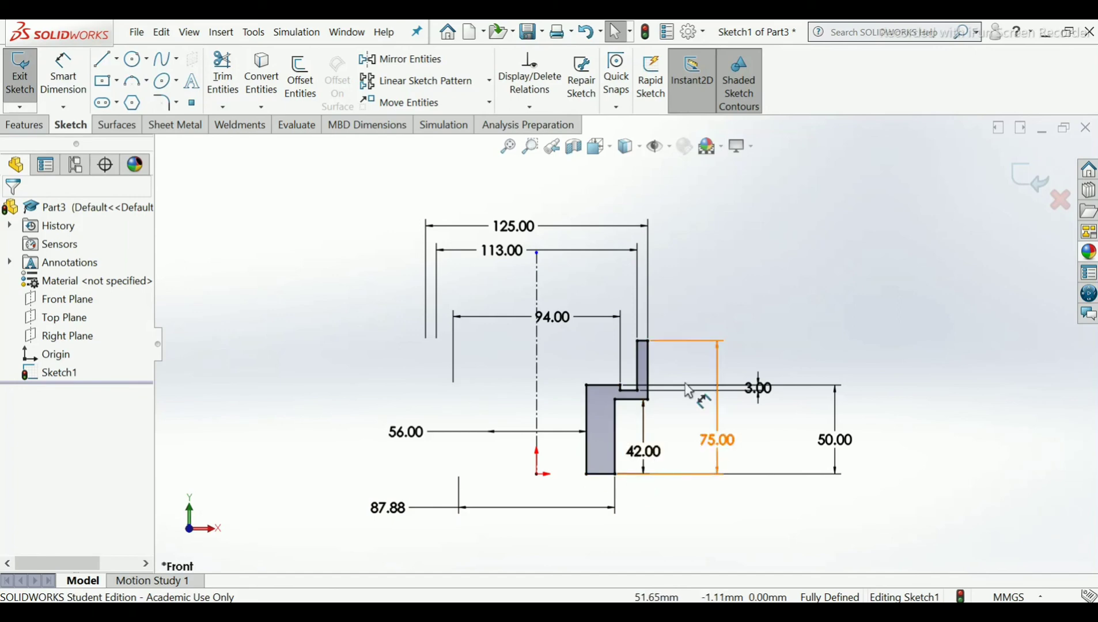
pyautogui.moveTo(766, 396); pyautogui.dragTo(767, 433)
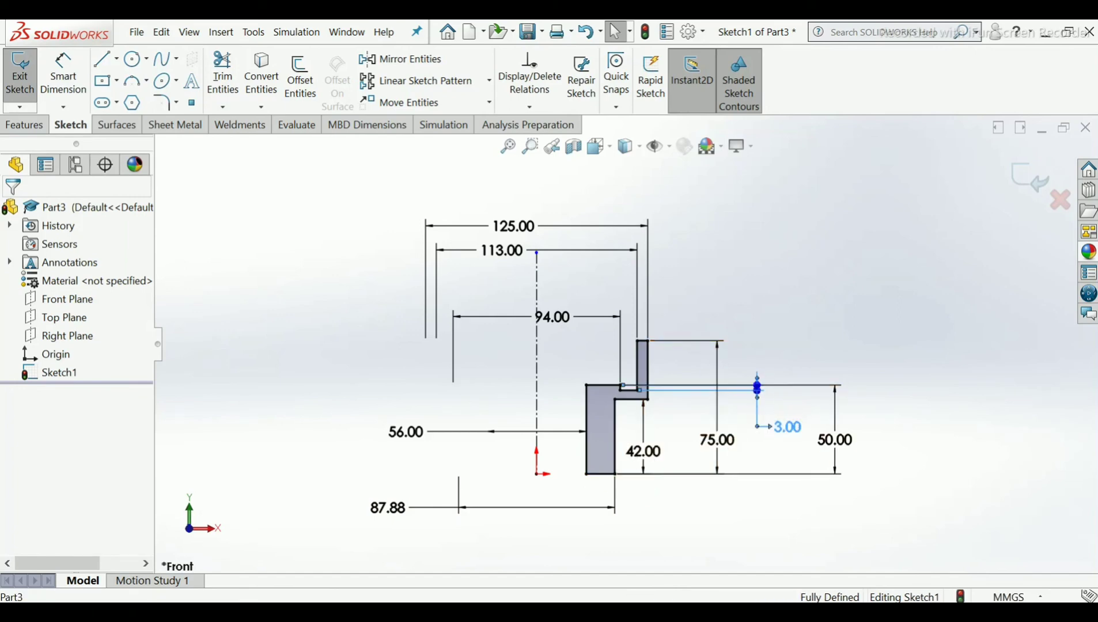
pyautogui.click(831, 225)
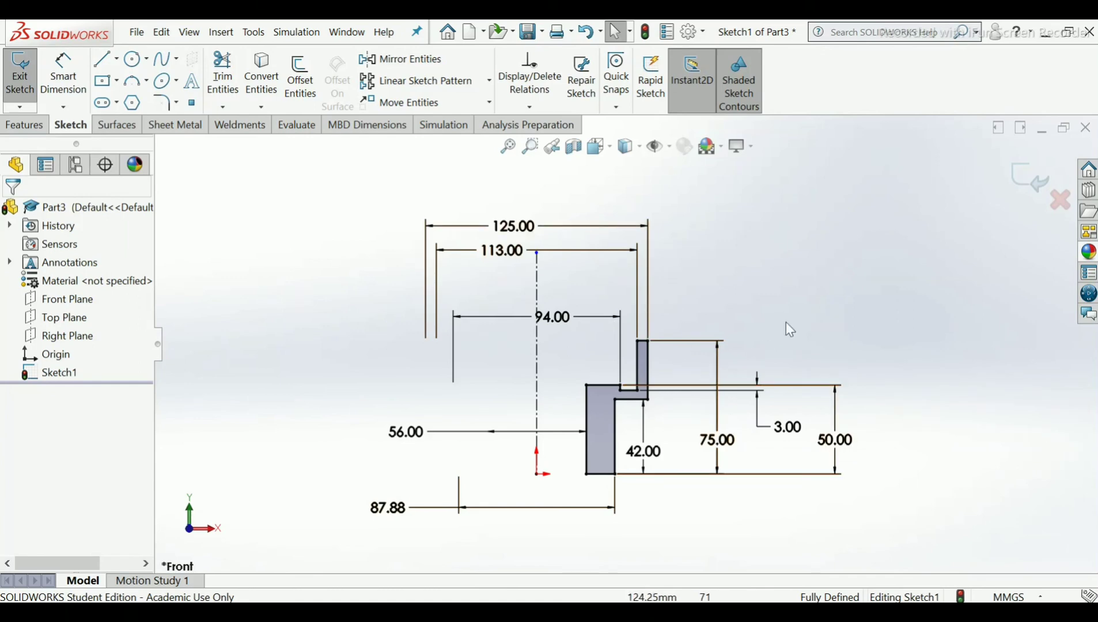
# Finish the profile sketch and revolve it 360 degrees about its centerline into a solid.
pyautogui.click(1020, 183)
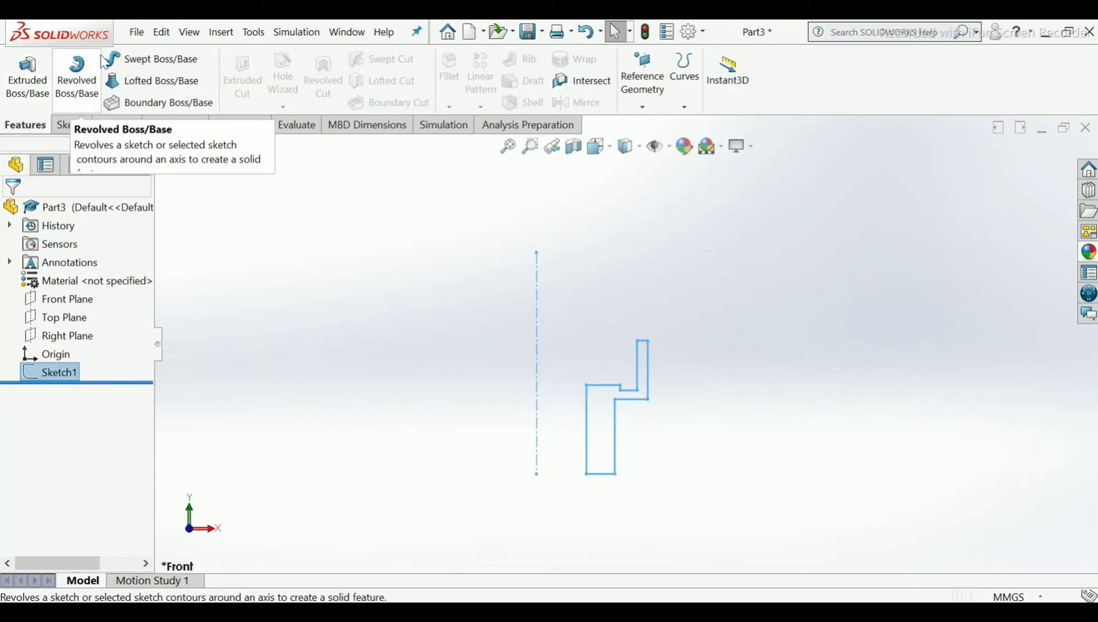
pyautogui.click(64, 102)
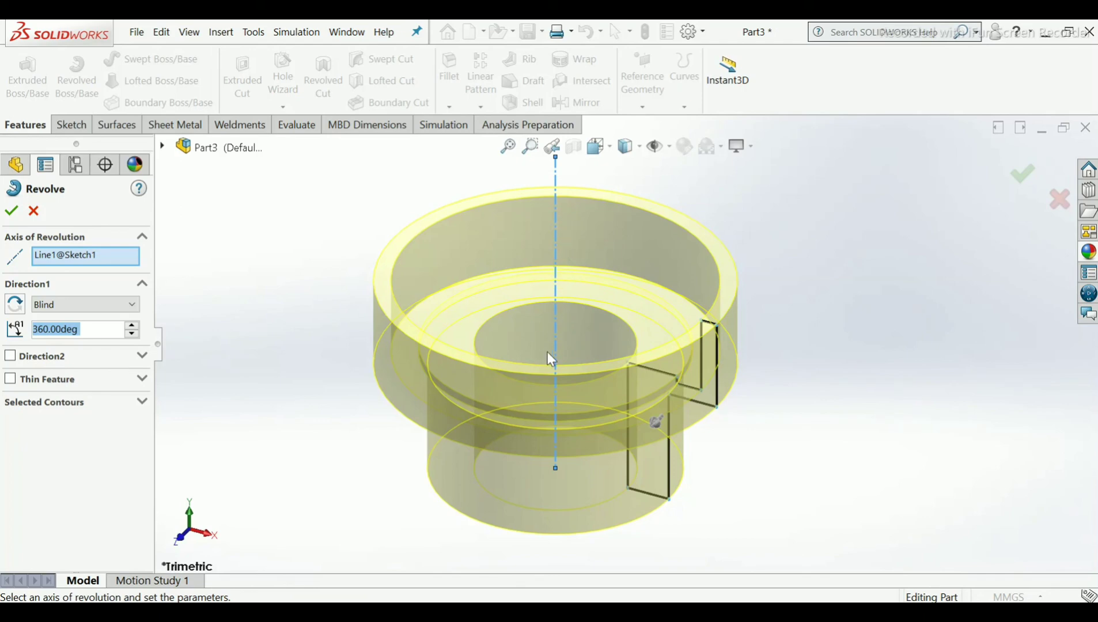
pyautogui.click(12, 210)
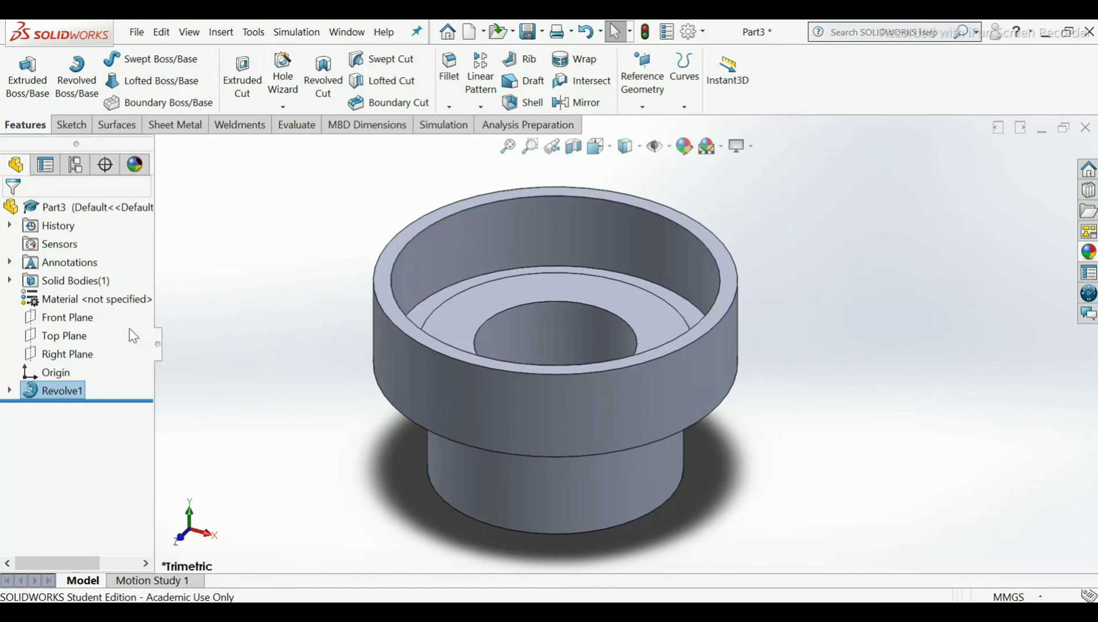
# Start a sketch on the Right Plane and draw a vertical centerline from the origin to just above the rim.
pyautogui.click(81, 358)
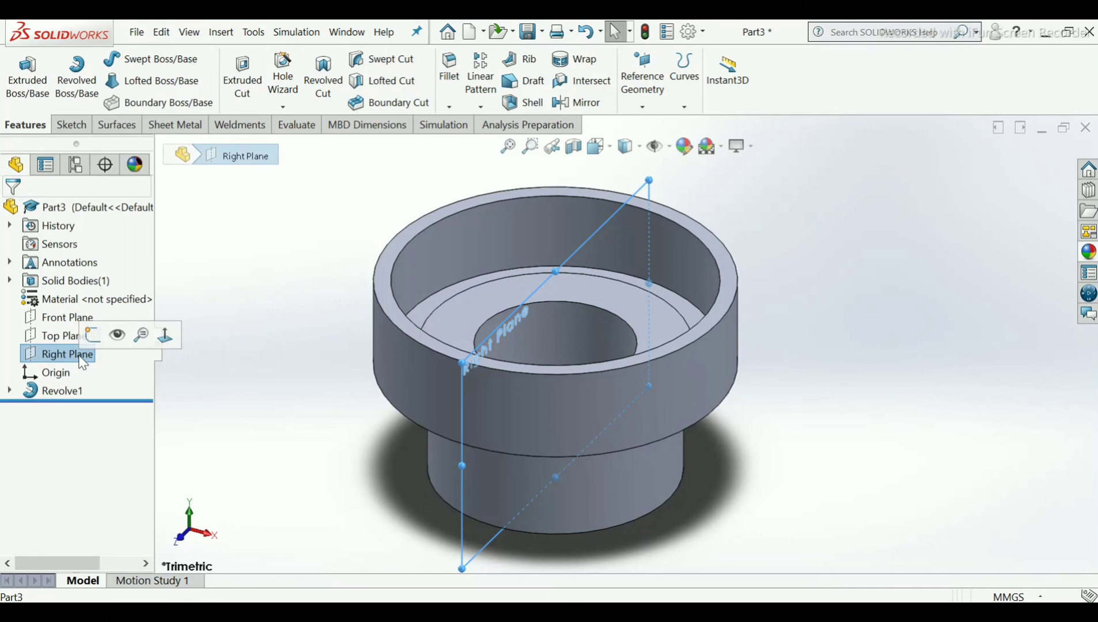
pyautogui.click(92, 335)
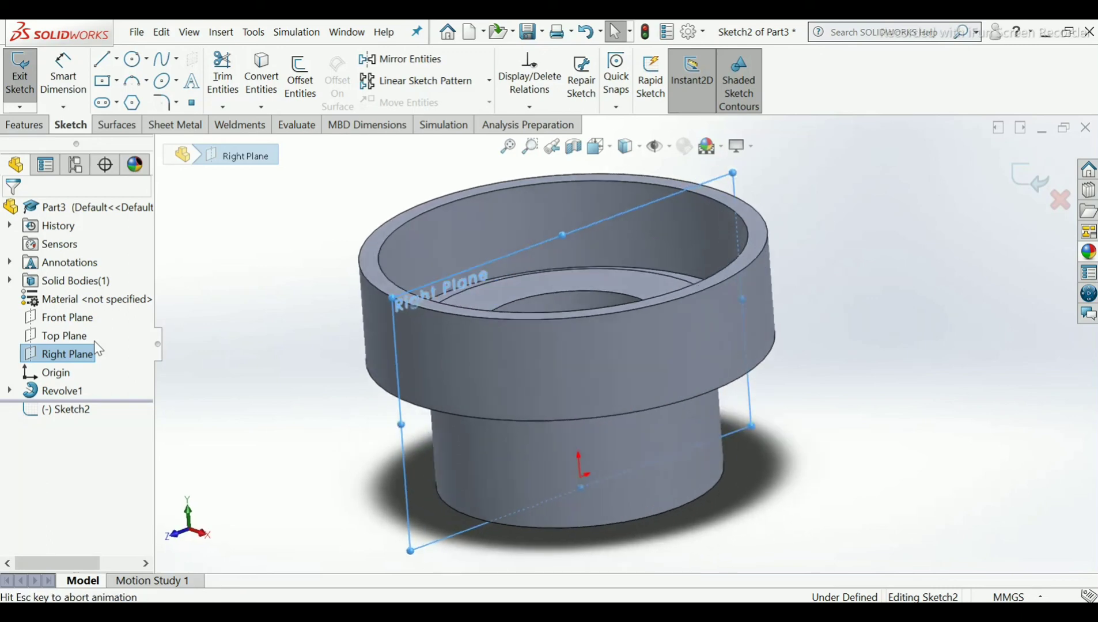
pyautogui.click(227, 299)
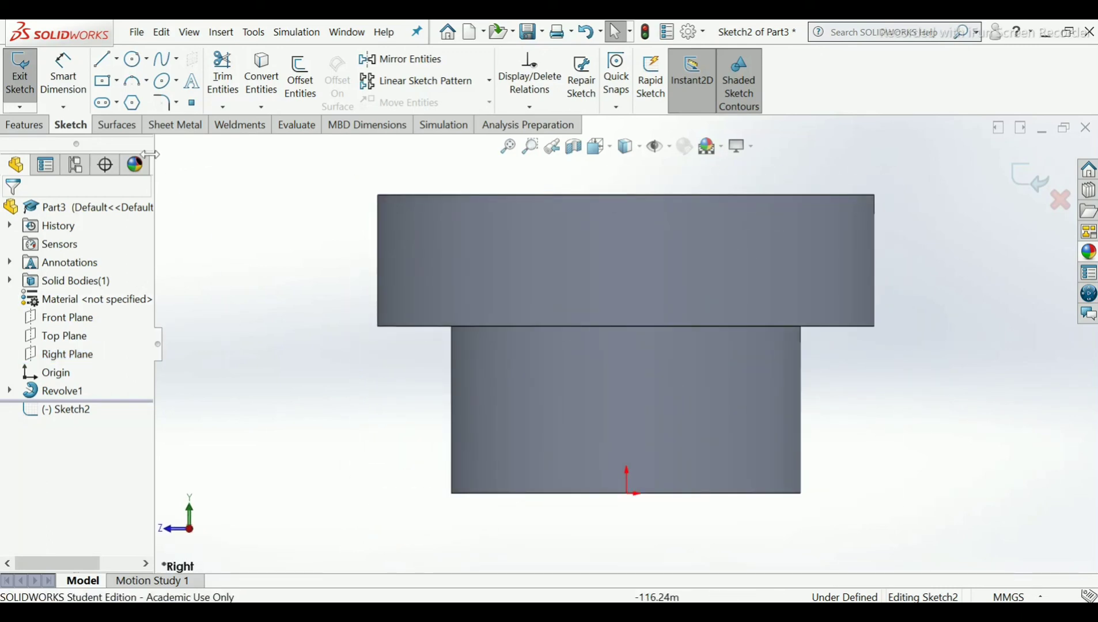
pyautogui.click(116, 84)
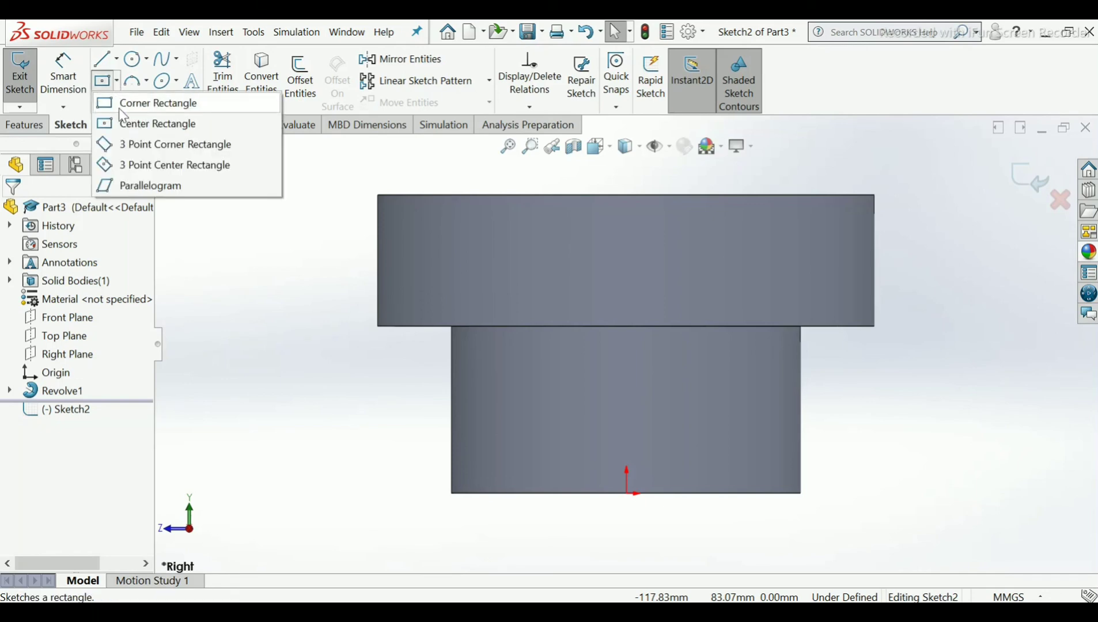
pyautogui.click(123, 108)
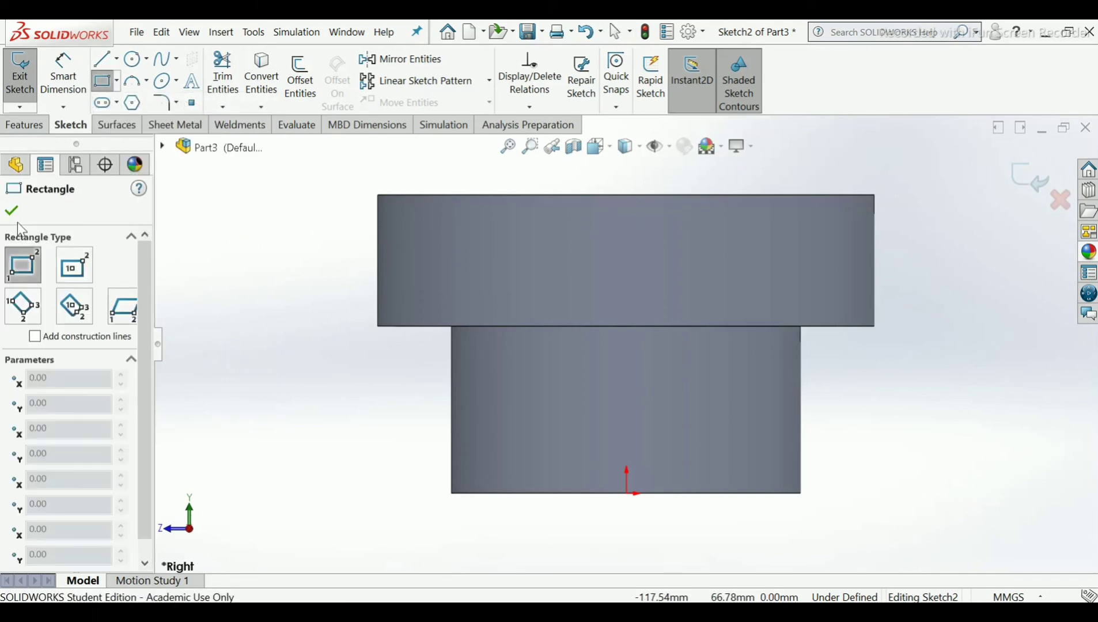
pyautogui.click(117, 61)
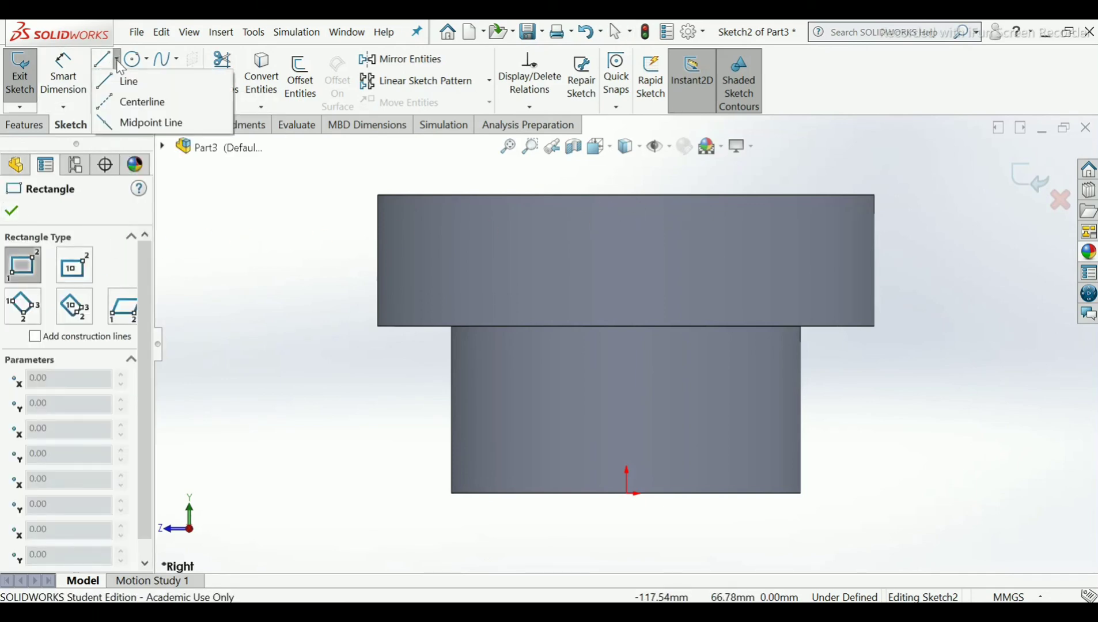
pyautogui.click(125, 105)
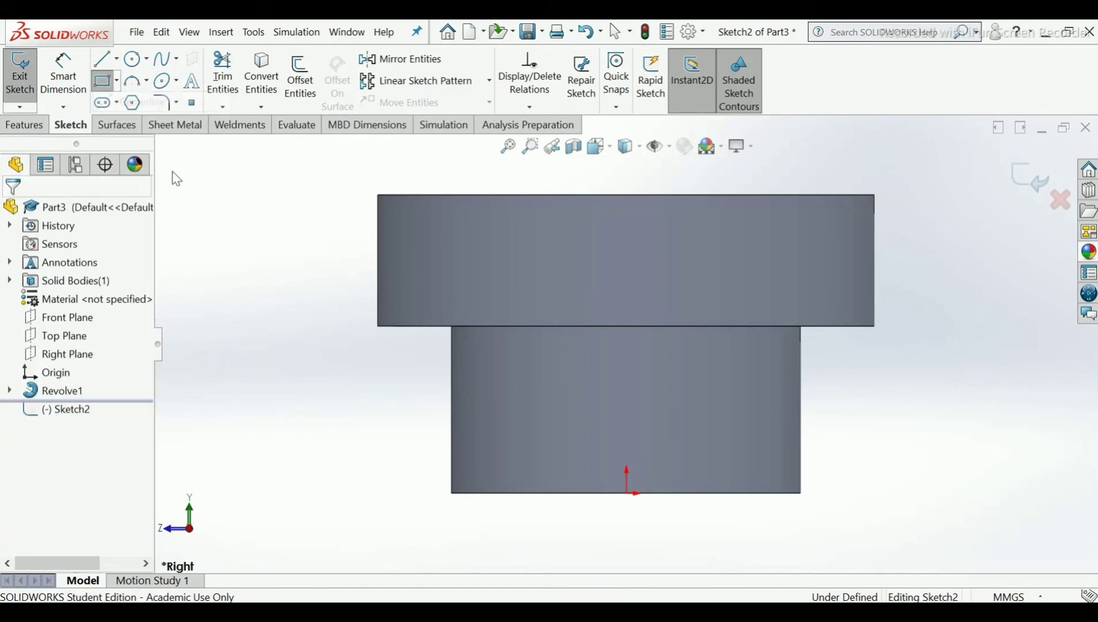
pyautogui.click(627, 494)
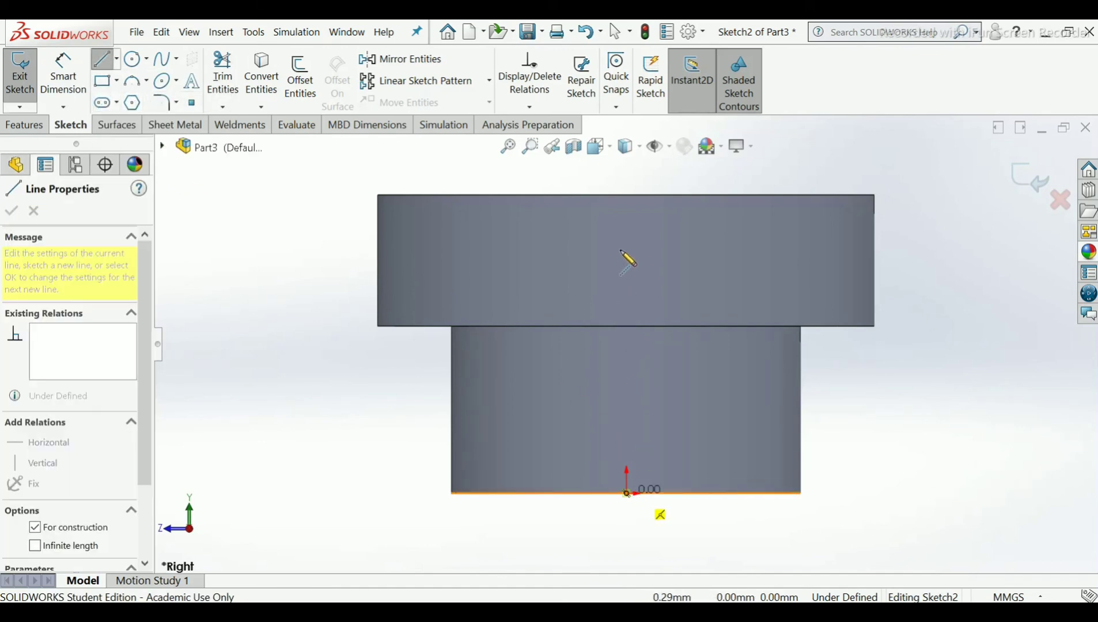
pyautogui.click(627, 169)
pyautogui.rightClick(629, 173)
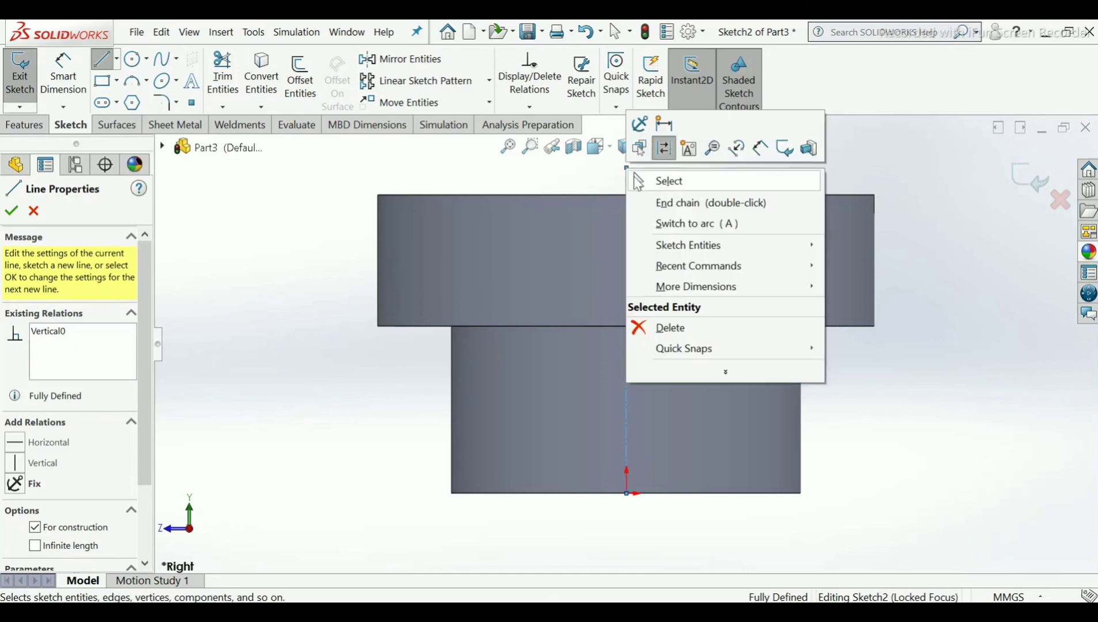
pyautogui.click(651, 179)
pyautogui.click(552, 180)
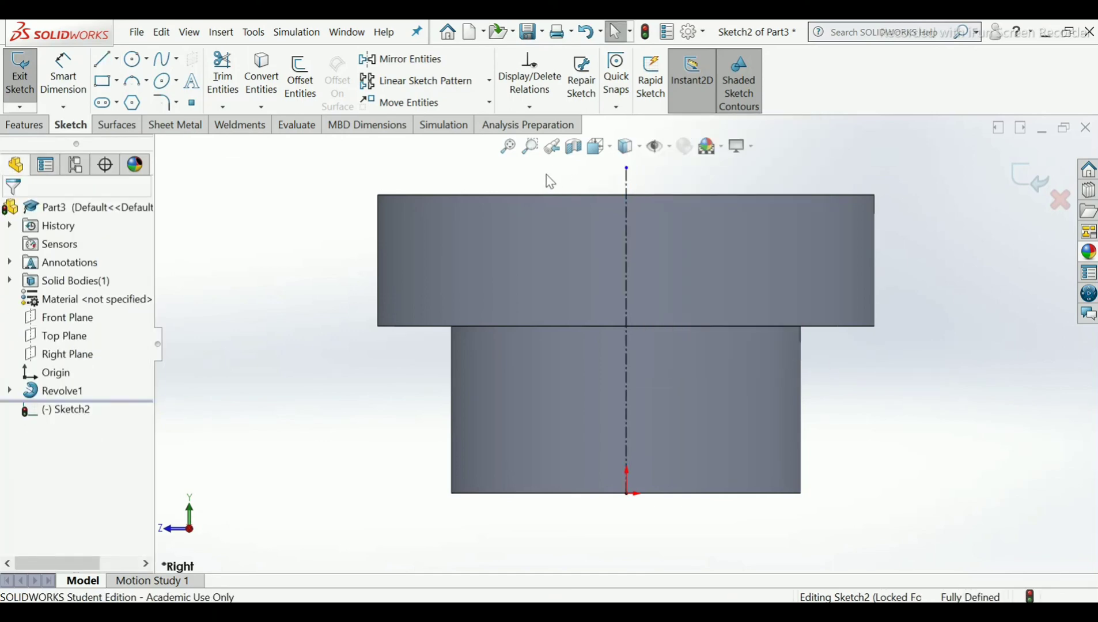
# Sketch a corner rectangle about 14 mm wide and 12 mm high, down from the rim's top edge and straddling the centerline.
pyautogui.click(105, 83)
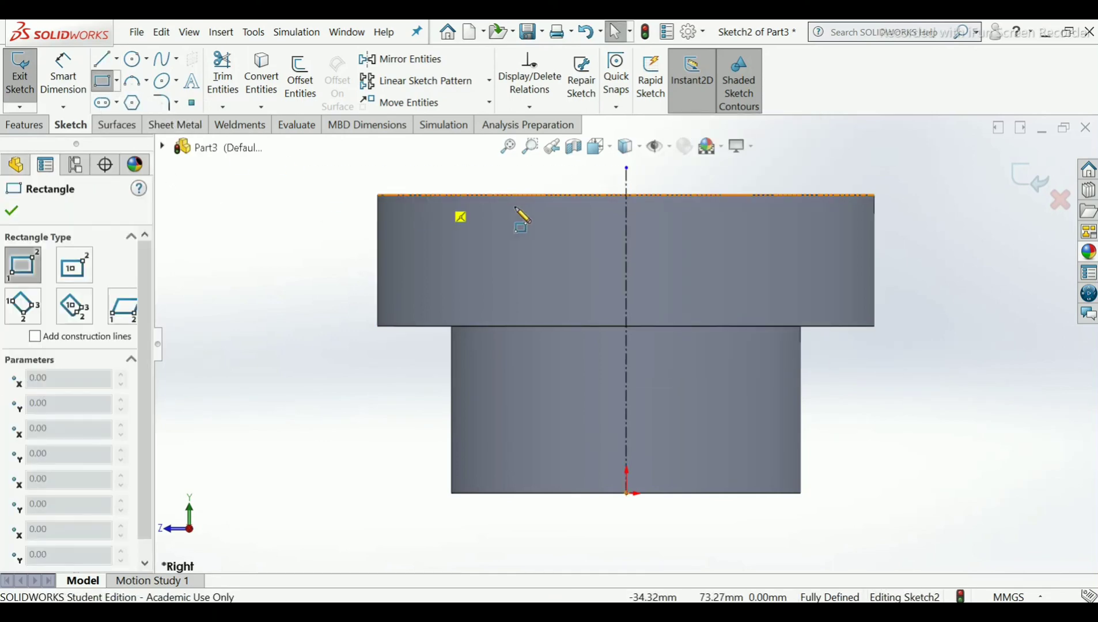
pyautogui.click(597, 195)
pyautogui.click(653, 243)
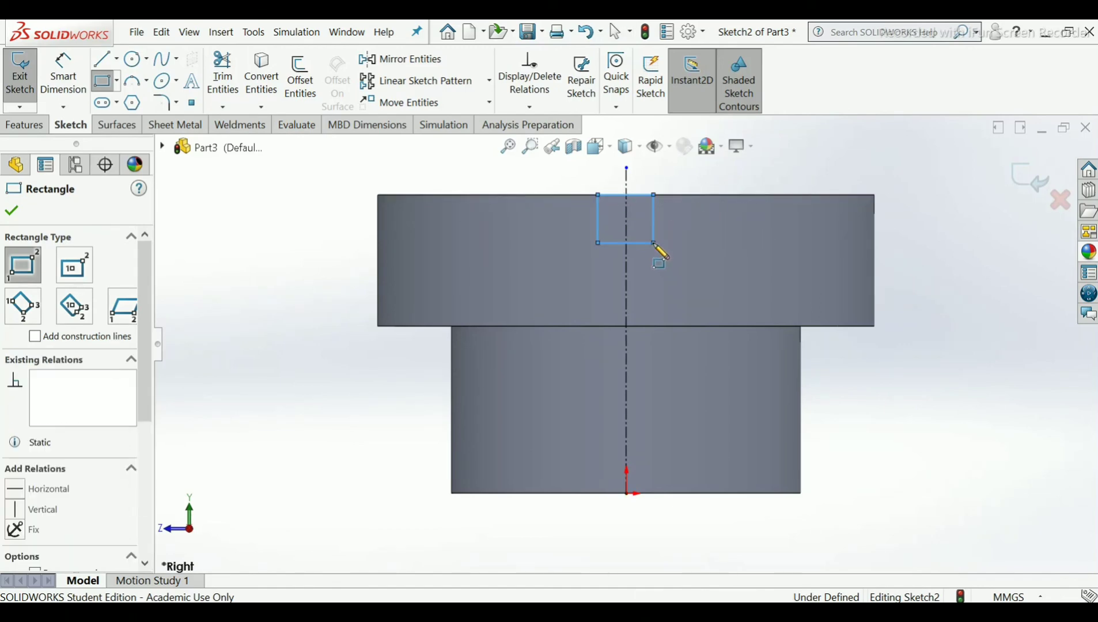
pyautogui.rightClick(663, 255)
pyautogui.click(696, 255)
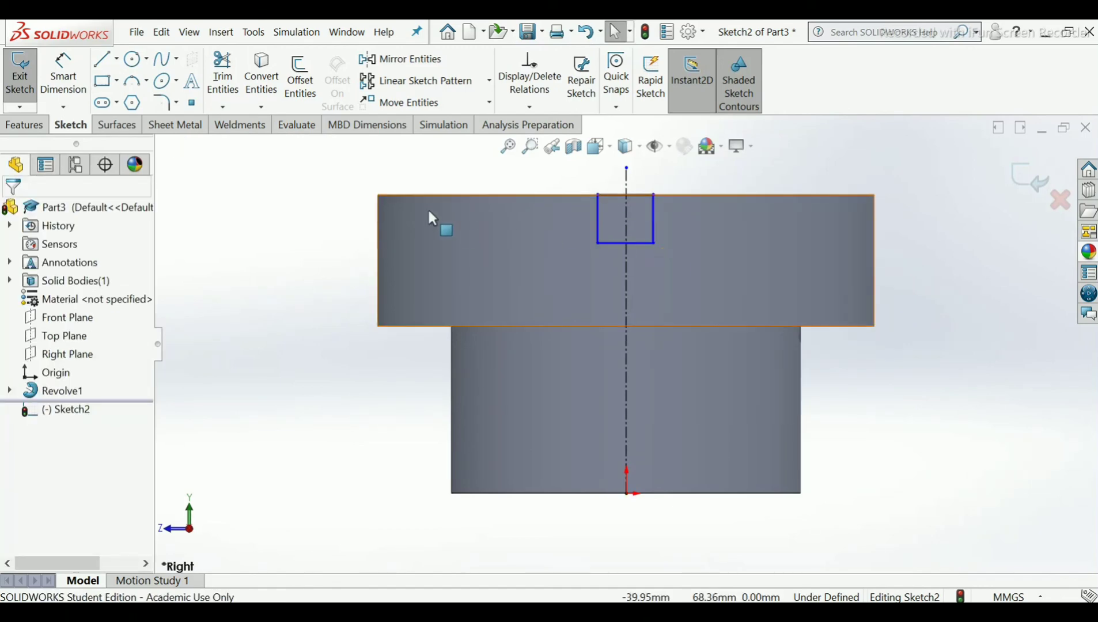
# Dimension the width between the rectangle's two vertical sides.
pyautogui.click(71, 83)
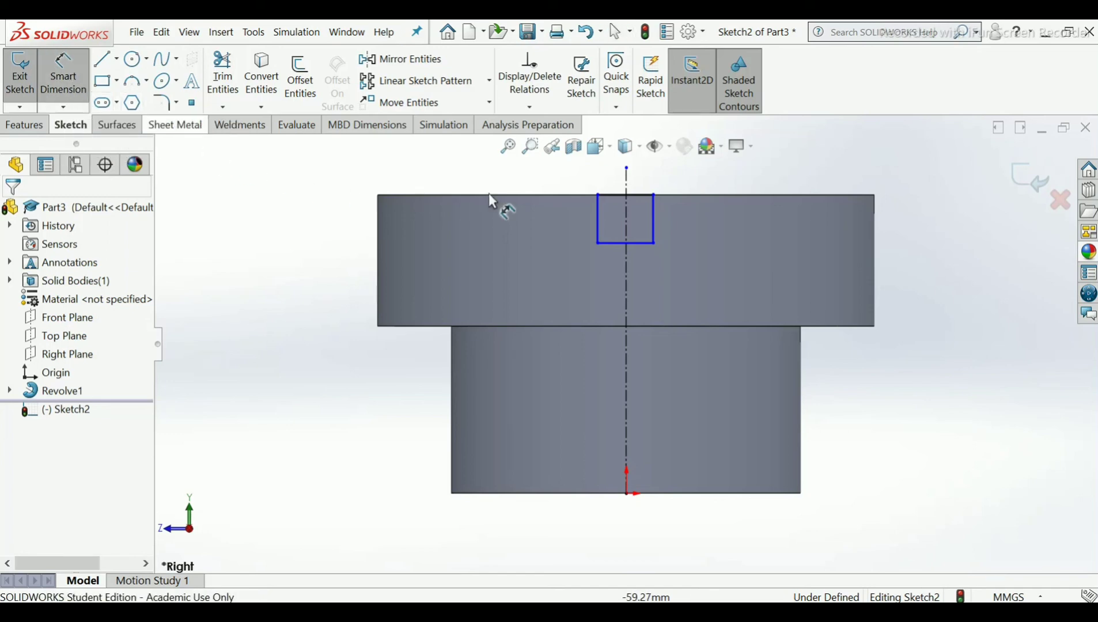
pyautogui.click(597, 203)
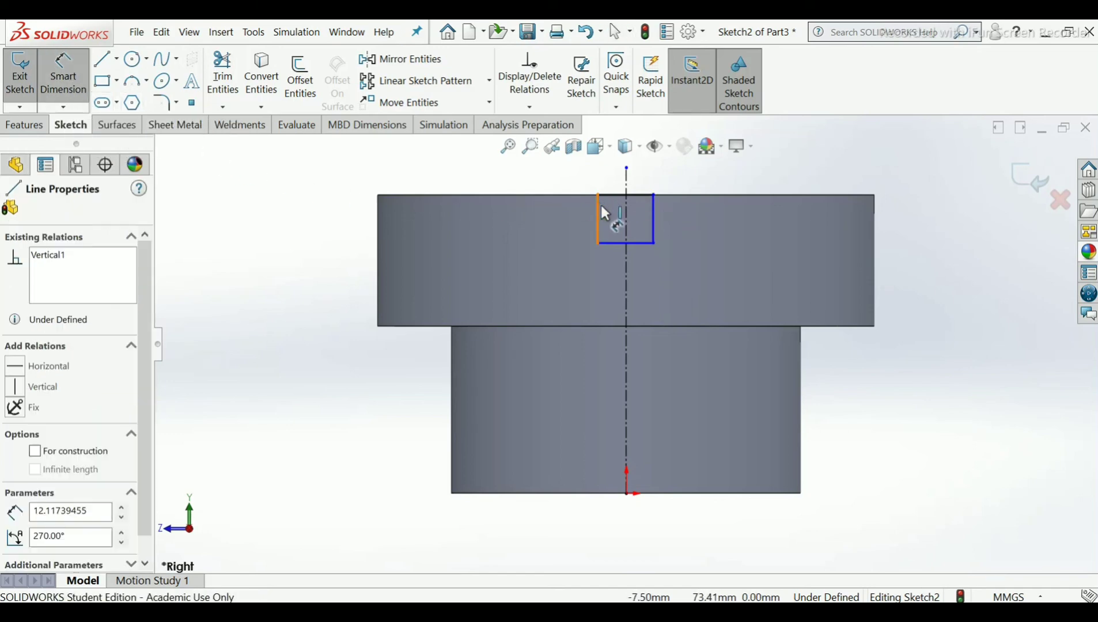
pyautogui.click(654, 215)
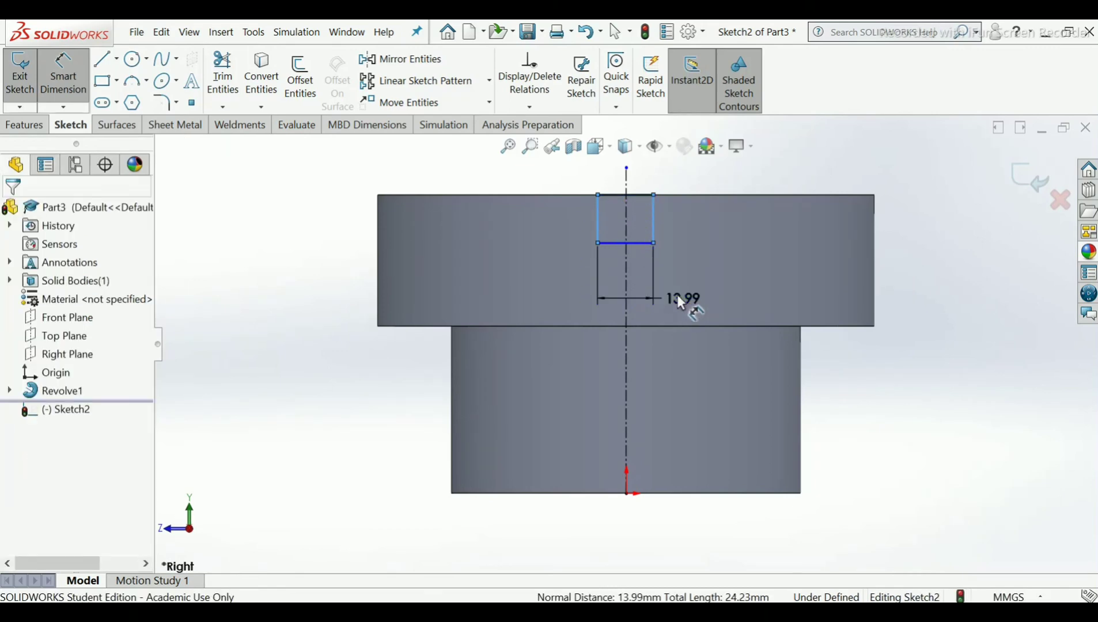
# Dimension the notch rectangle at the upper edge of the flange to 16 mm wide and 14 mm high.
pyautogui.click(677, 295)
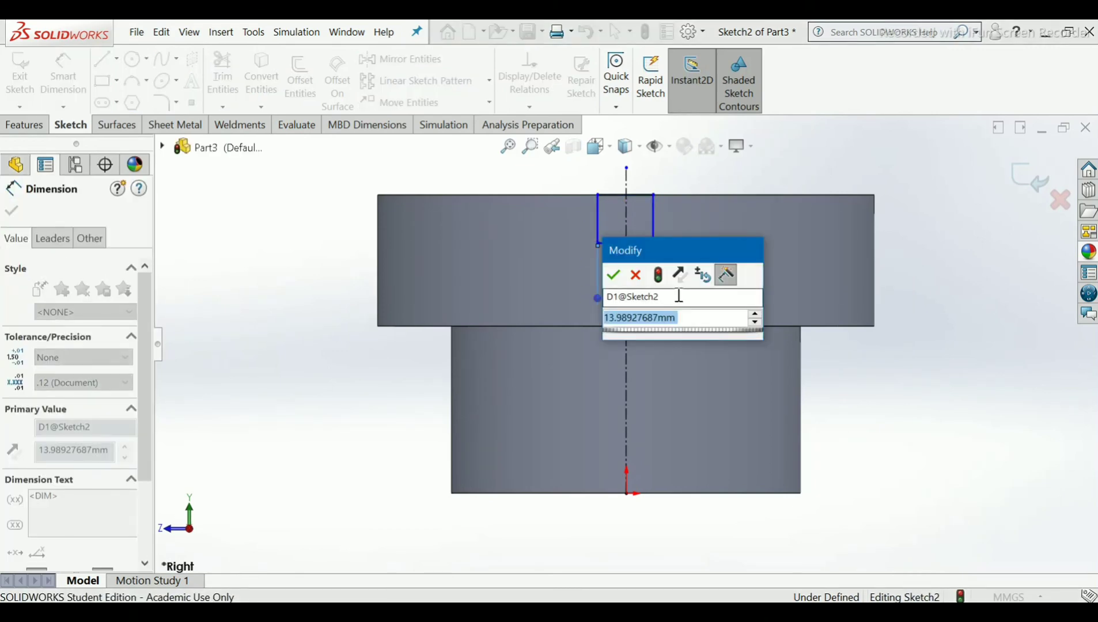
pyautogui.write('16')
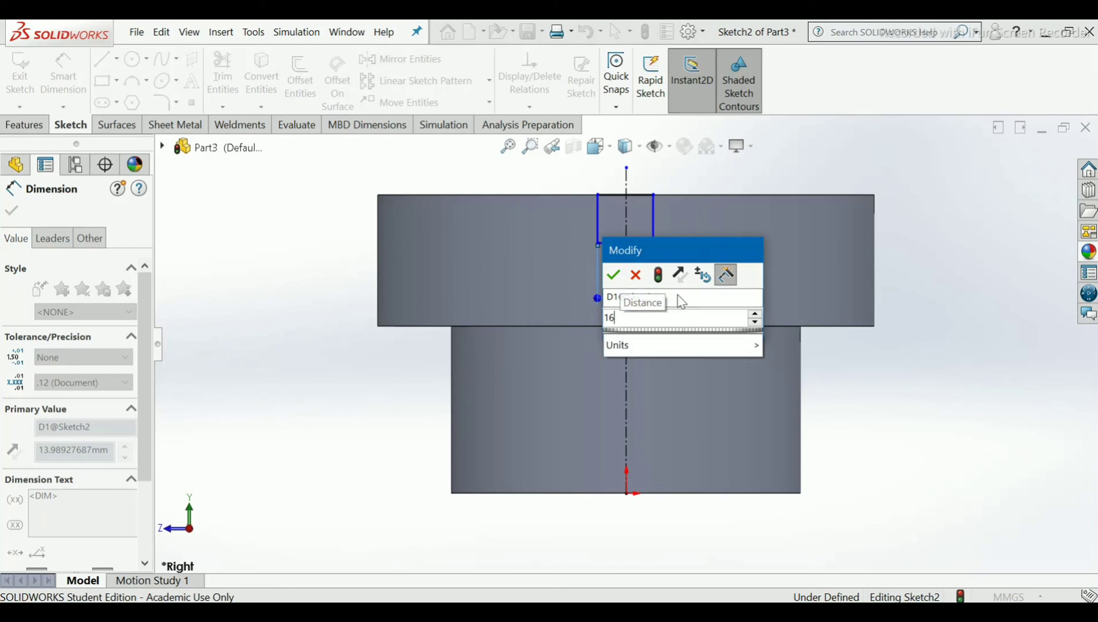
pyautogui.press('Return')
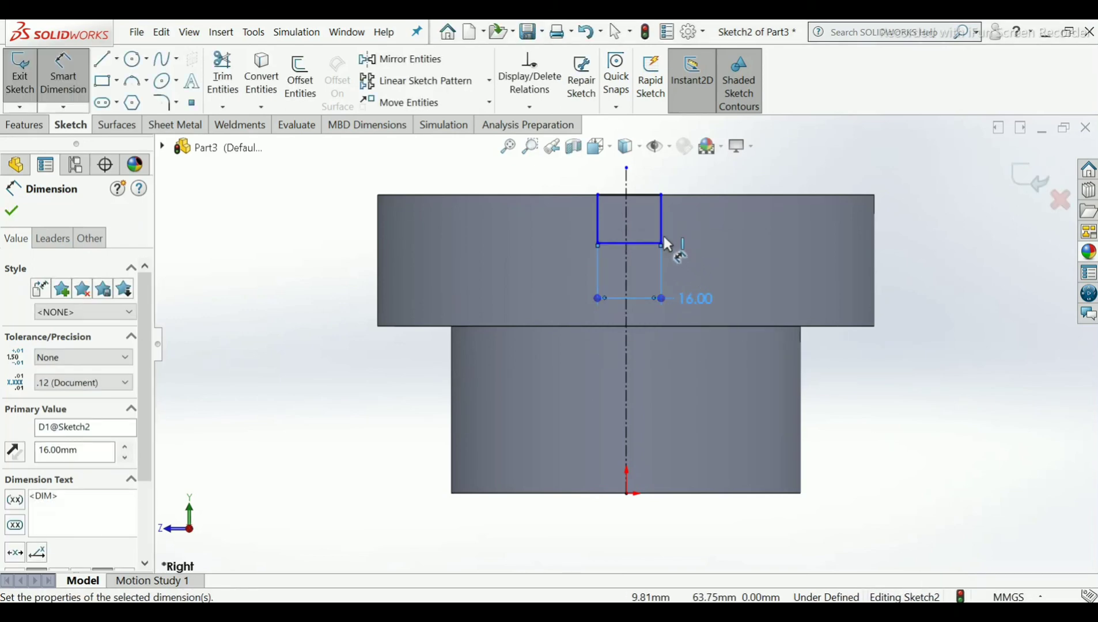
pyautogui.click(662, 233)
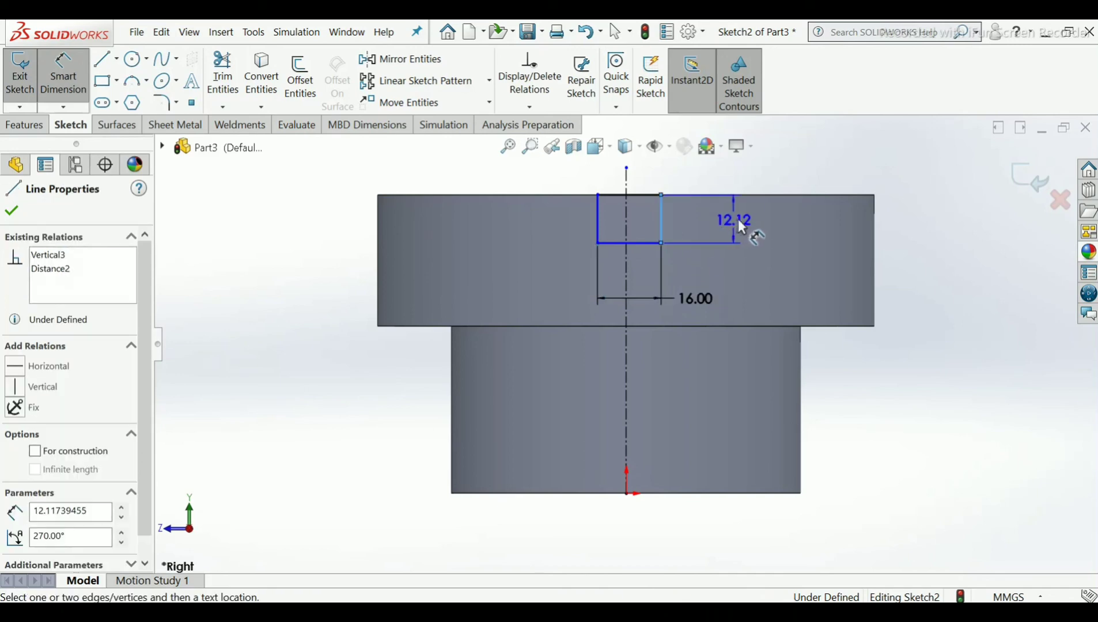
pyautogui.click(739, 219)
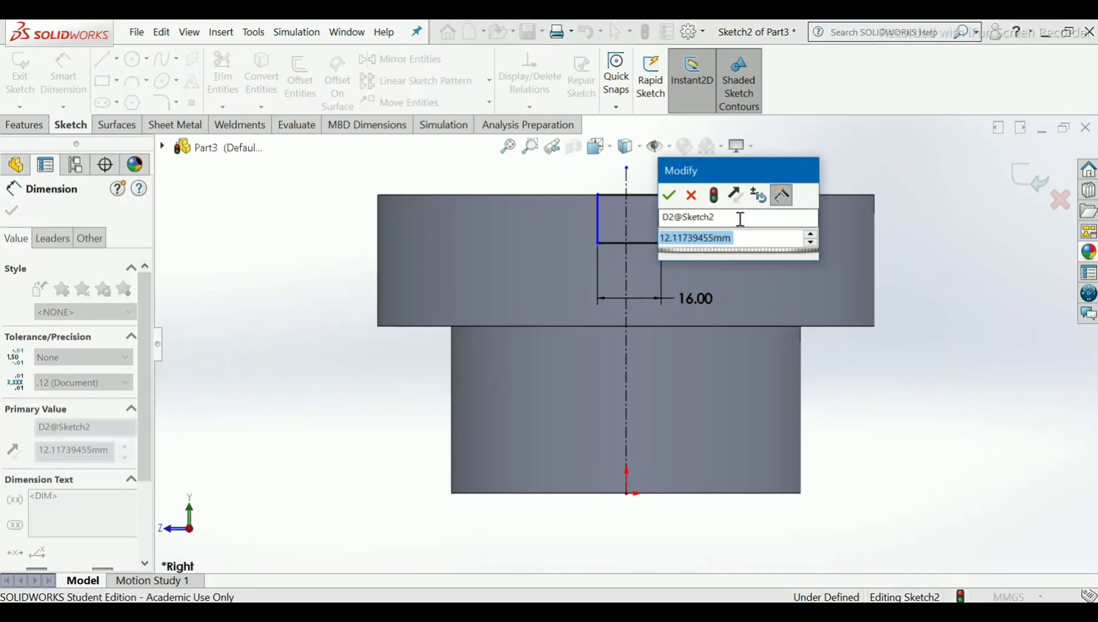
pyautogui.write('14')
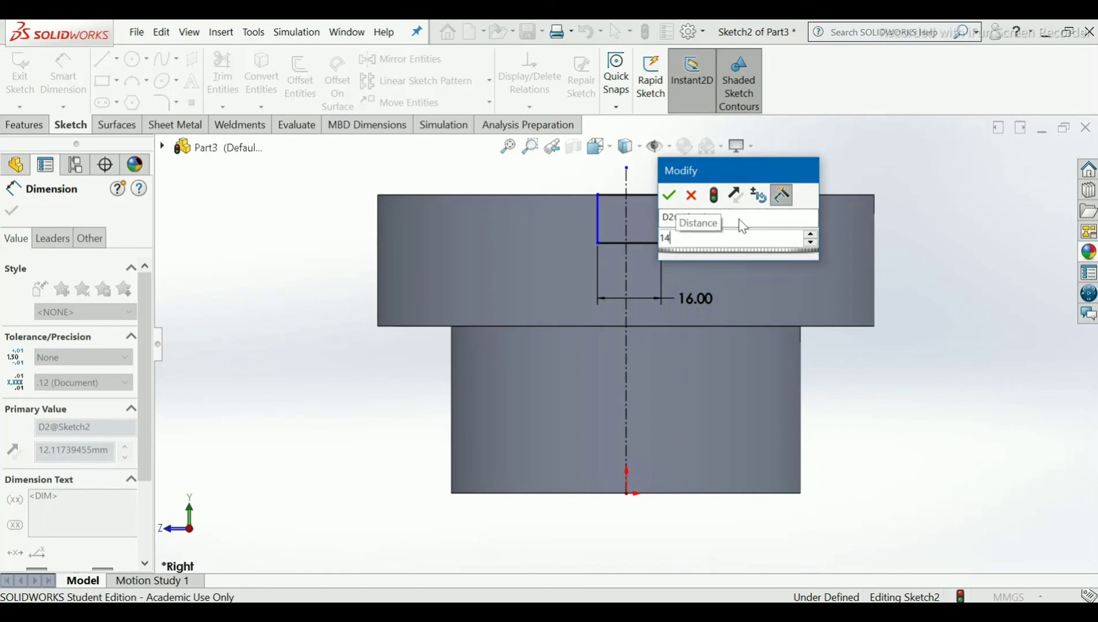
pyautogui.press('Return')
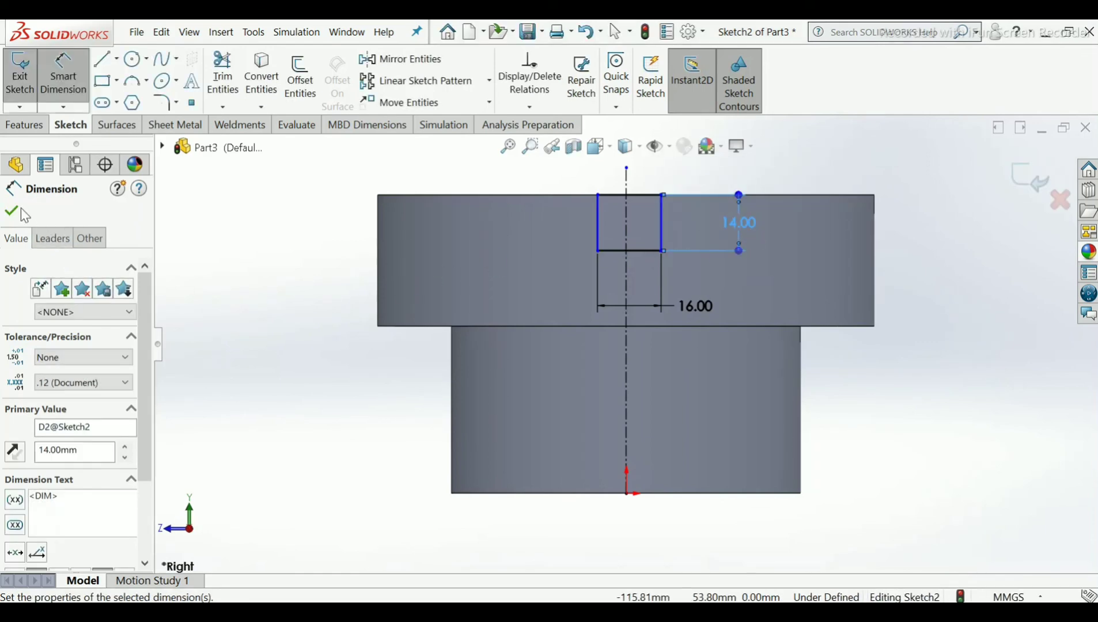
pyautogui.click(18, 211)
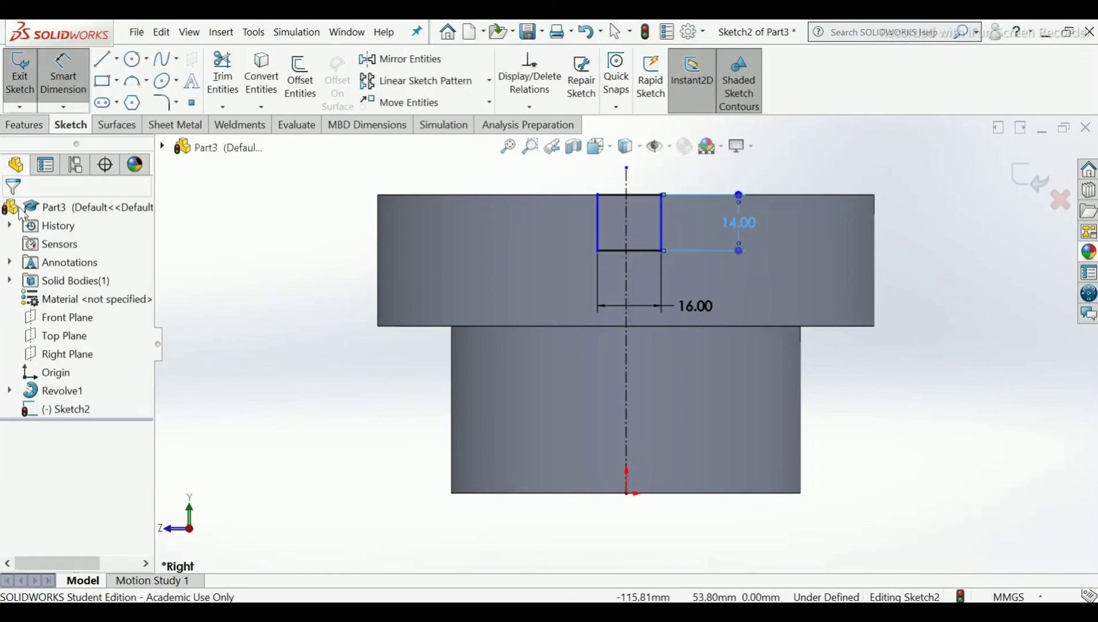
# Add a Symmetric relation between the rectangle's two lower corner points about the vertical centerline.
pyautogui.click(529, 106)
pyautogui.click(553, 146)
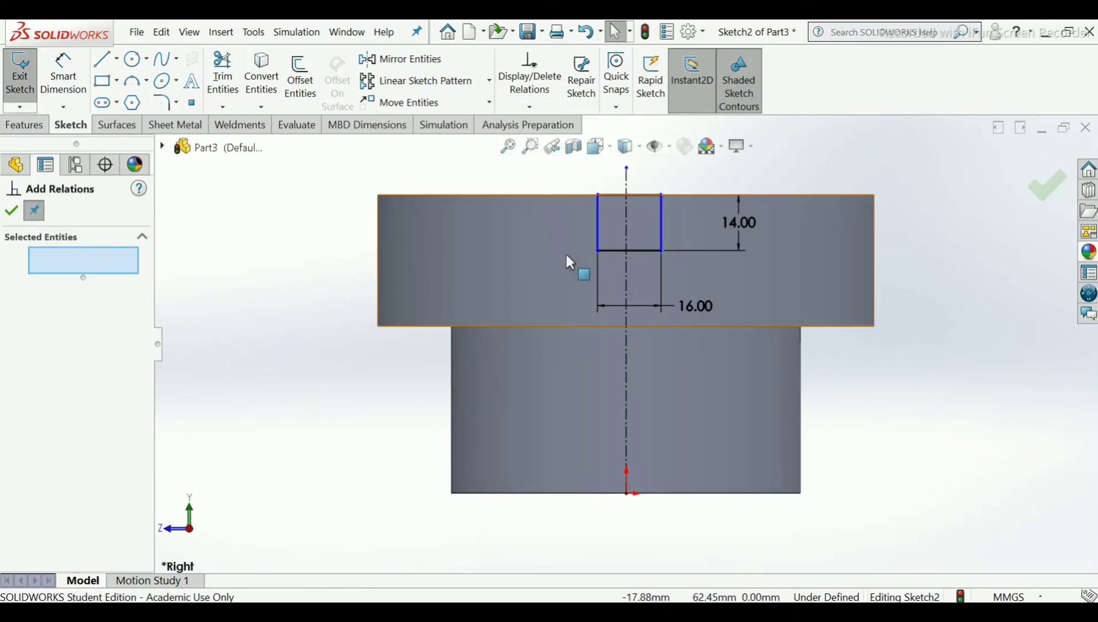
pyautogui.click(598, 251)
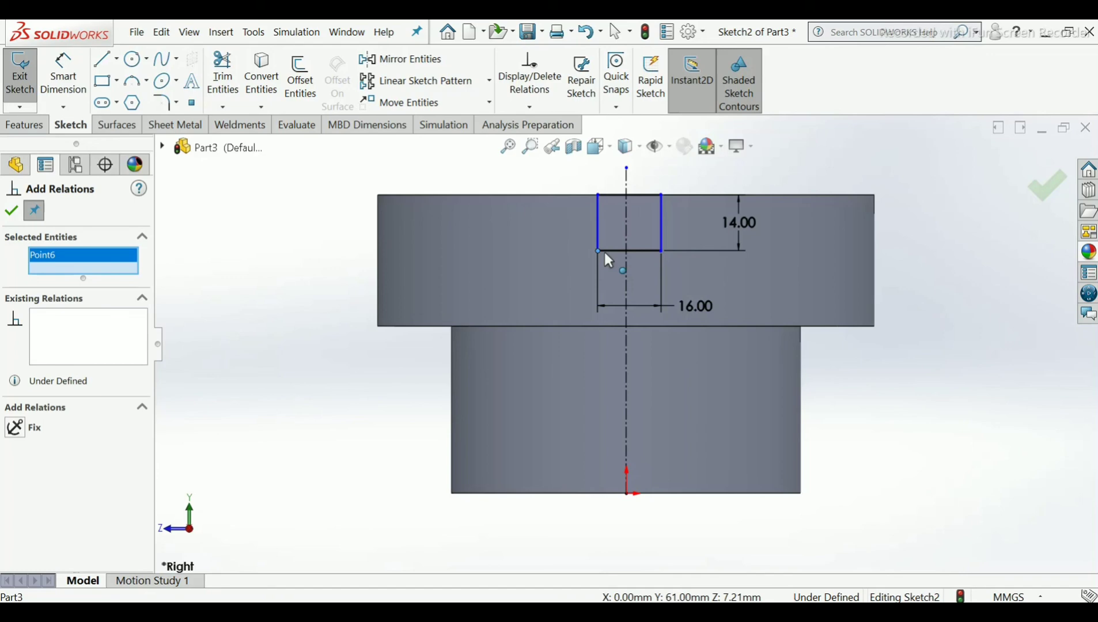
pyautogui.click(661, 250)
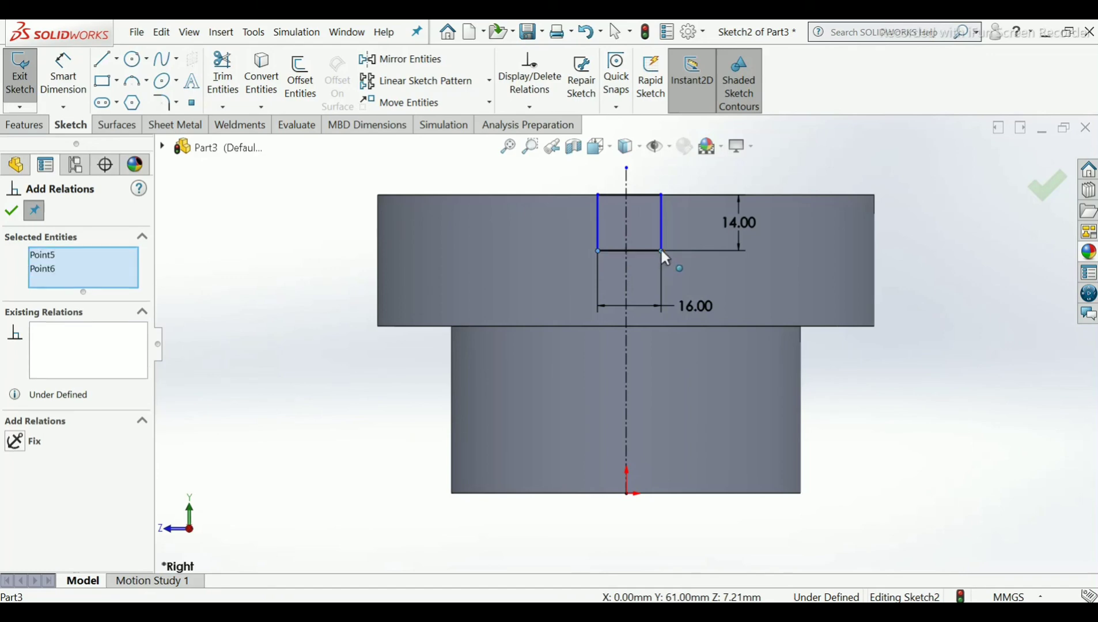
pyautogui.click(627, 288)
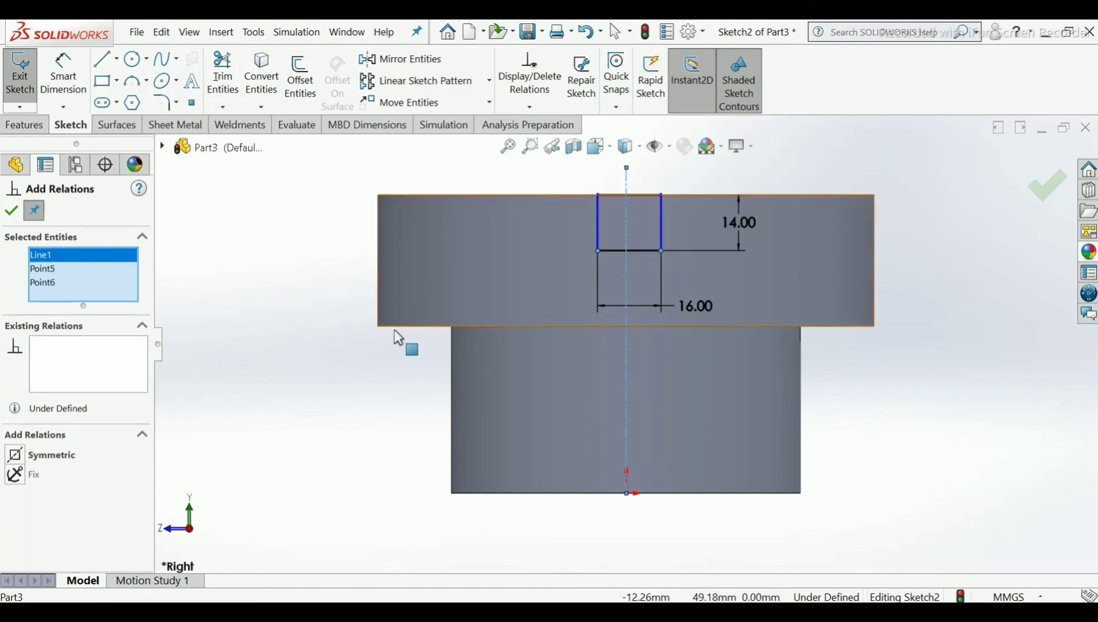
pyautogui.click(16, 455)
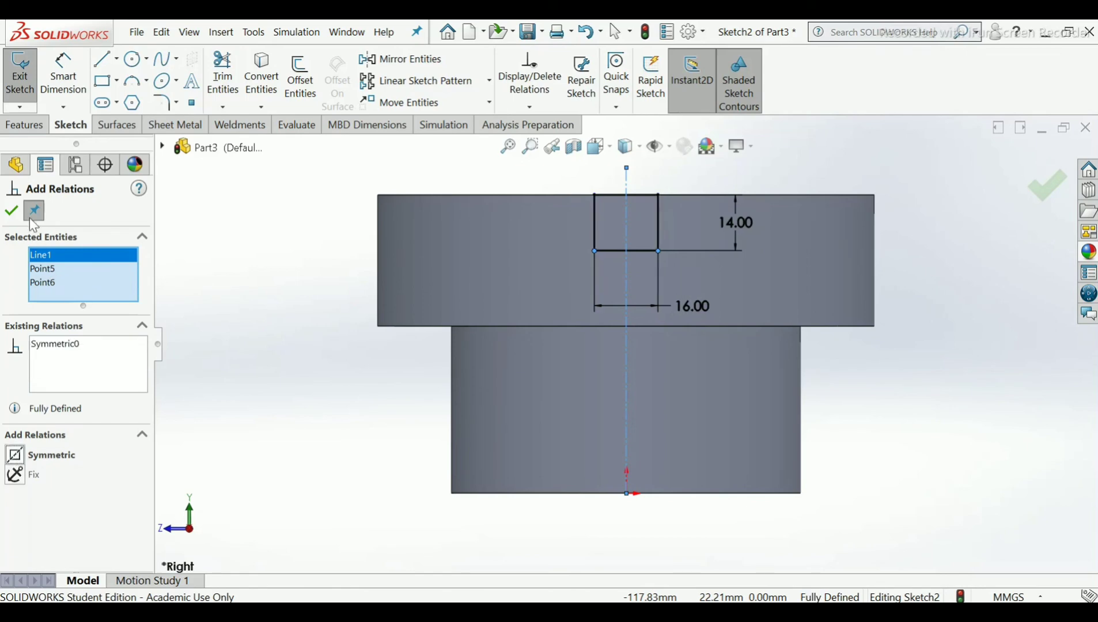
pyautogui.click(10, 211)
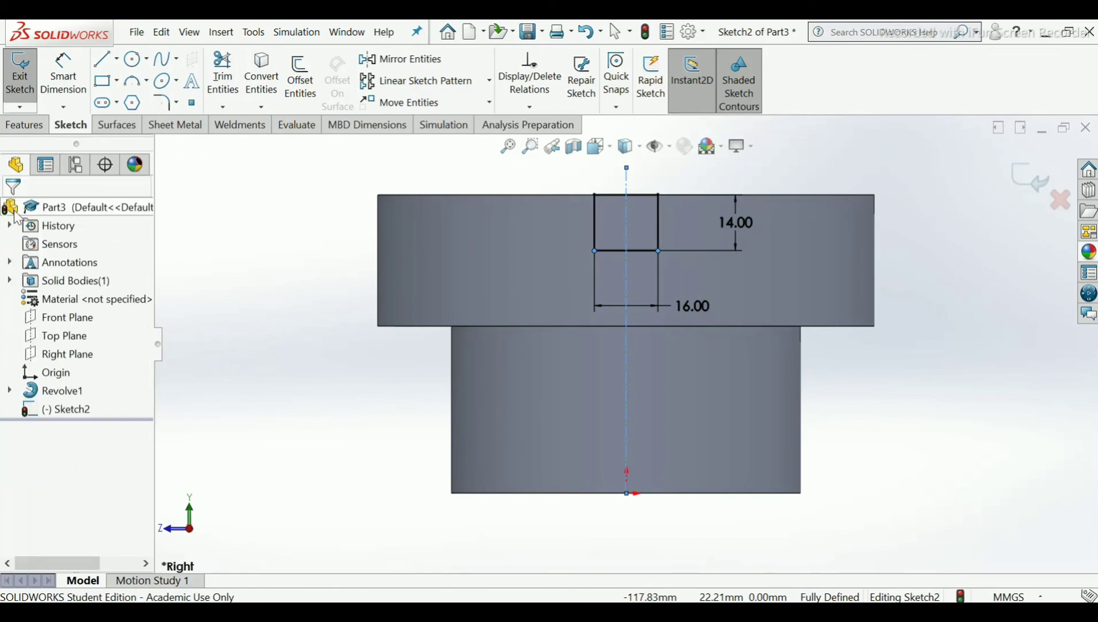
# Exit the sketch and cut-extrude the rectangle through both sides of the rim with a Mid Plane end condition and 219 mm depth.
pyautogui.click(508, 146)
pyautogui.moveTo(536, 198); pyautogui.dragTo(554, 233, button='middle')
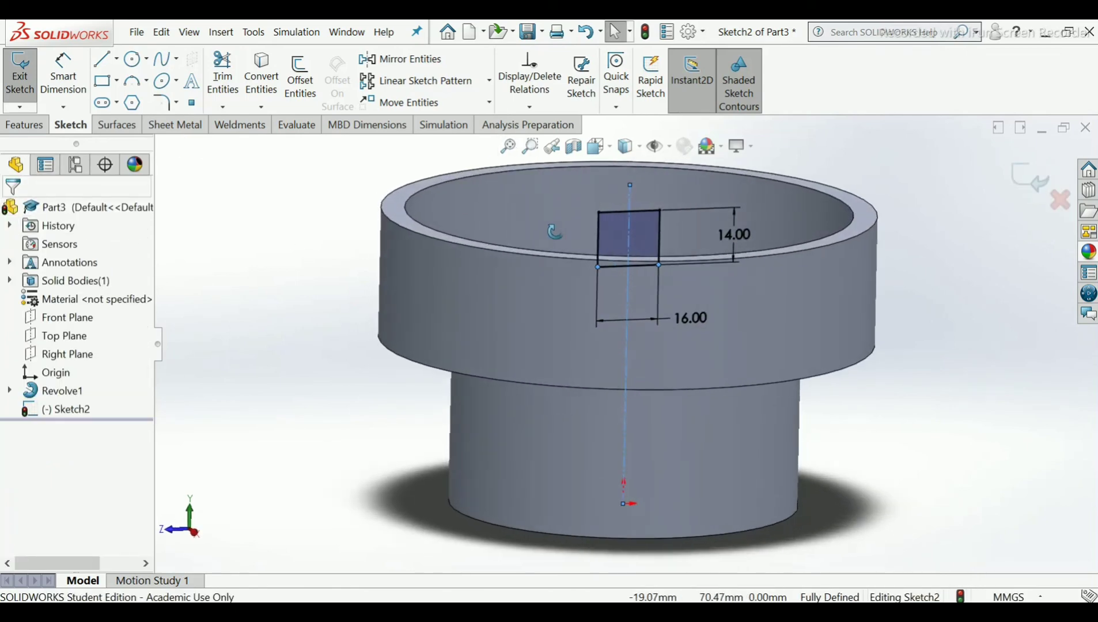
pyautogui.click(1014, 177)
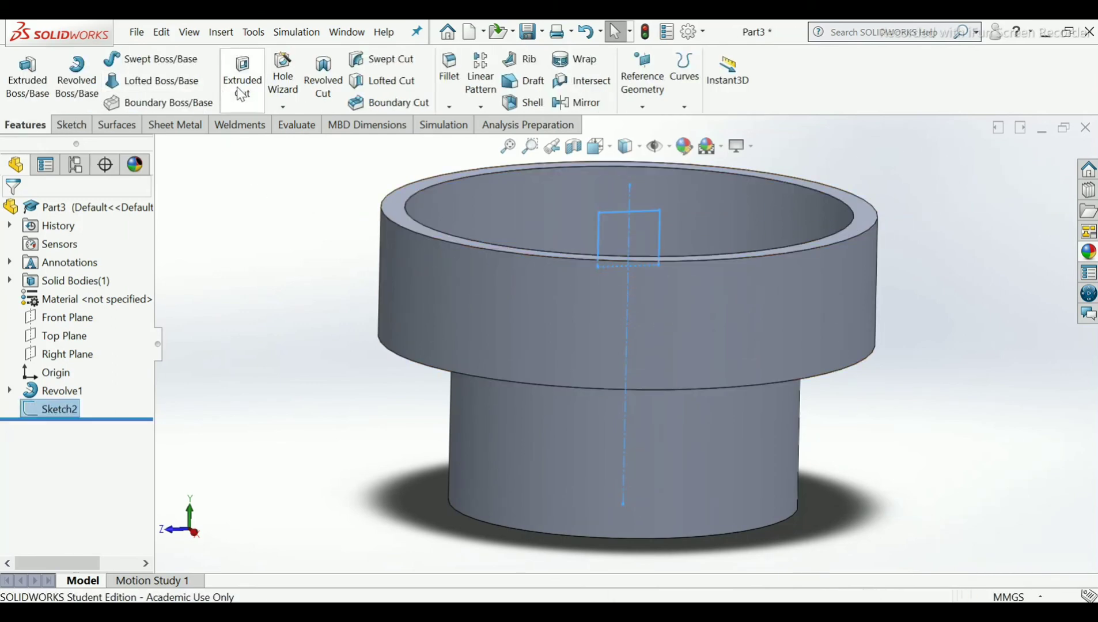
pyautogui.click(240, 90)
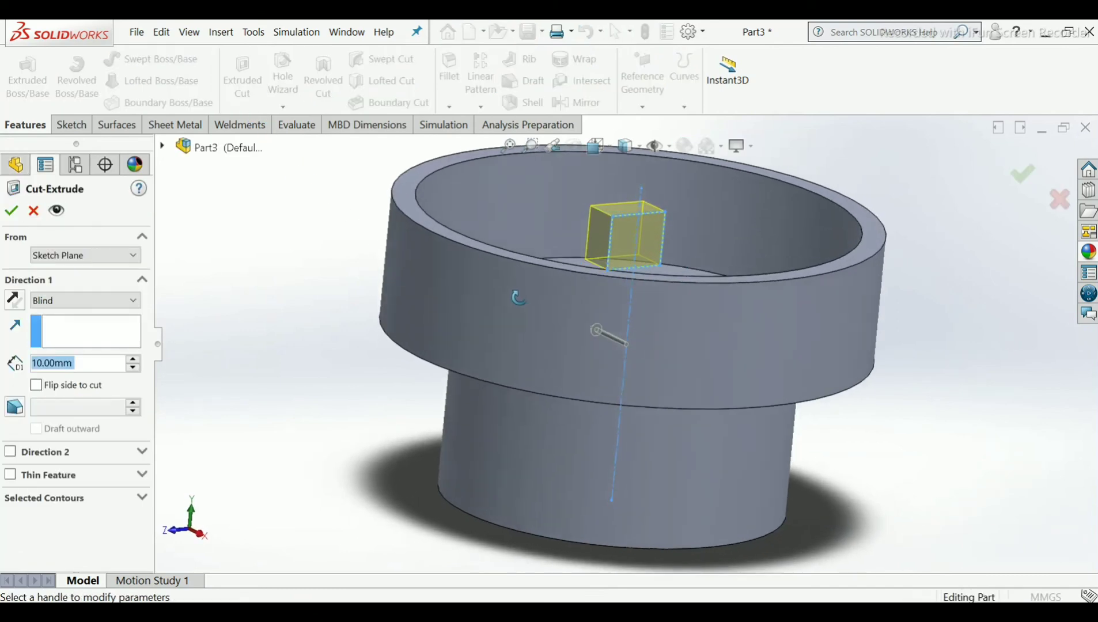
pyautogui.moveTo(597, 330); pyautogui.dragTo(385, 191)
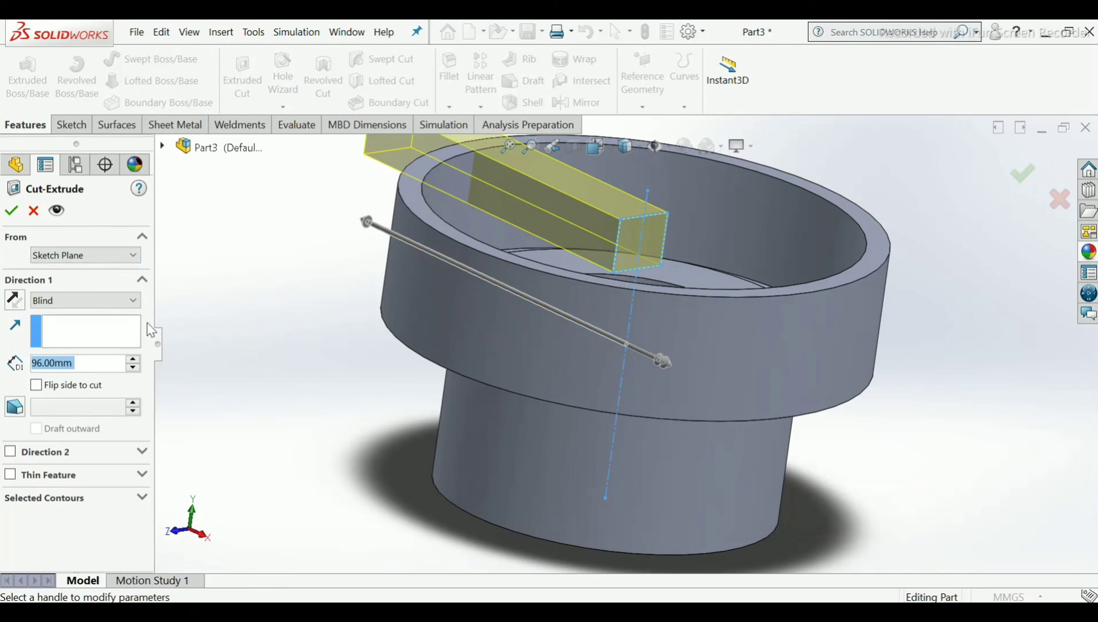
pyautogui.click(118, 300)
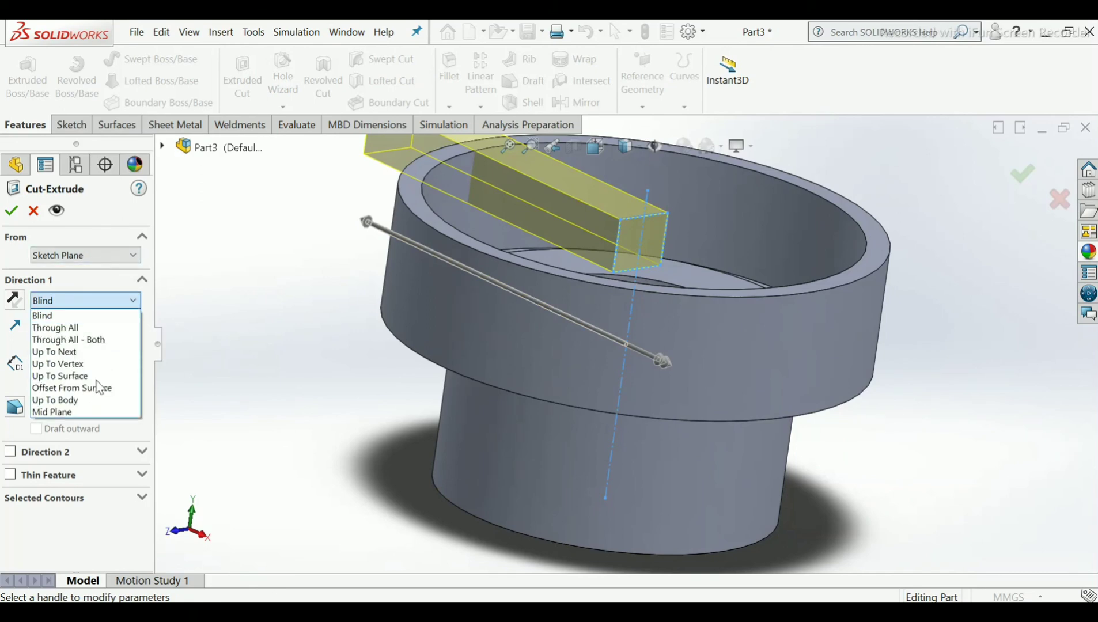
pyautogui.click(86, 412)
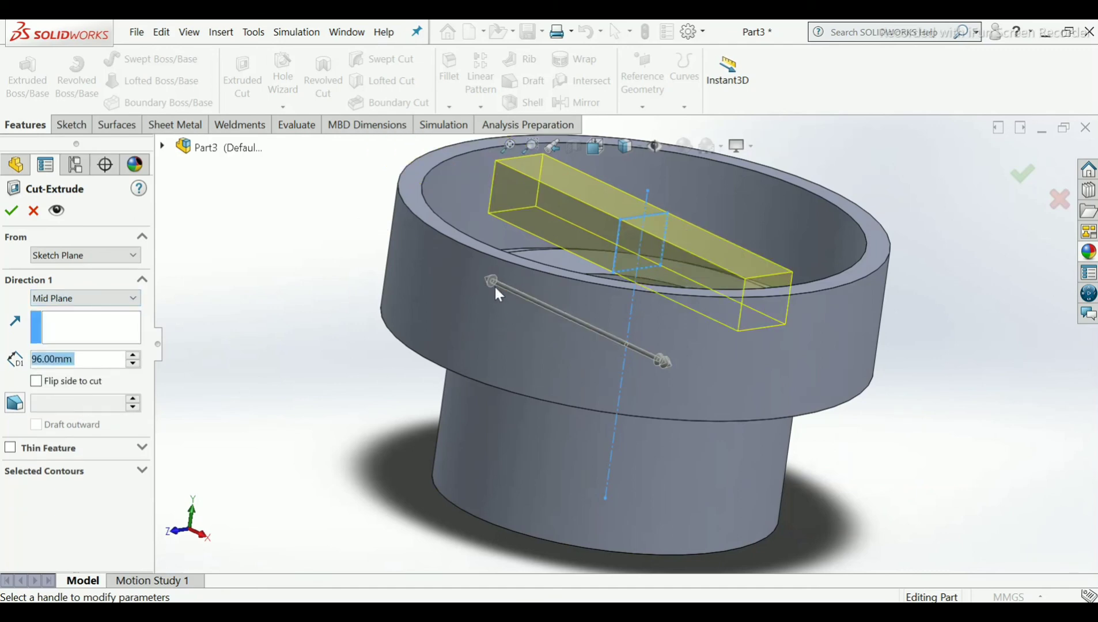
pyautogui.moveTo(491, 281); pyautogui.dragTo(331, 205)
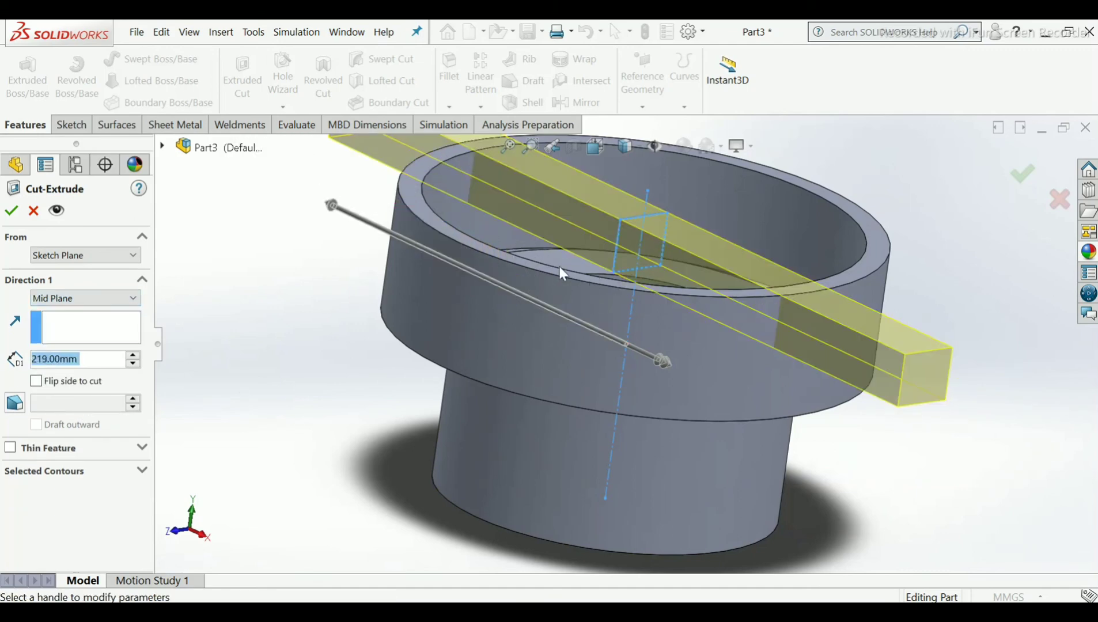
pyautogui.moveTo(651, 358); pyautogui.dragTo(713, 432)
pyautogui.scroll(3, 634, 322)
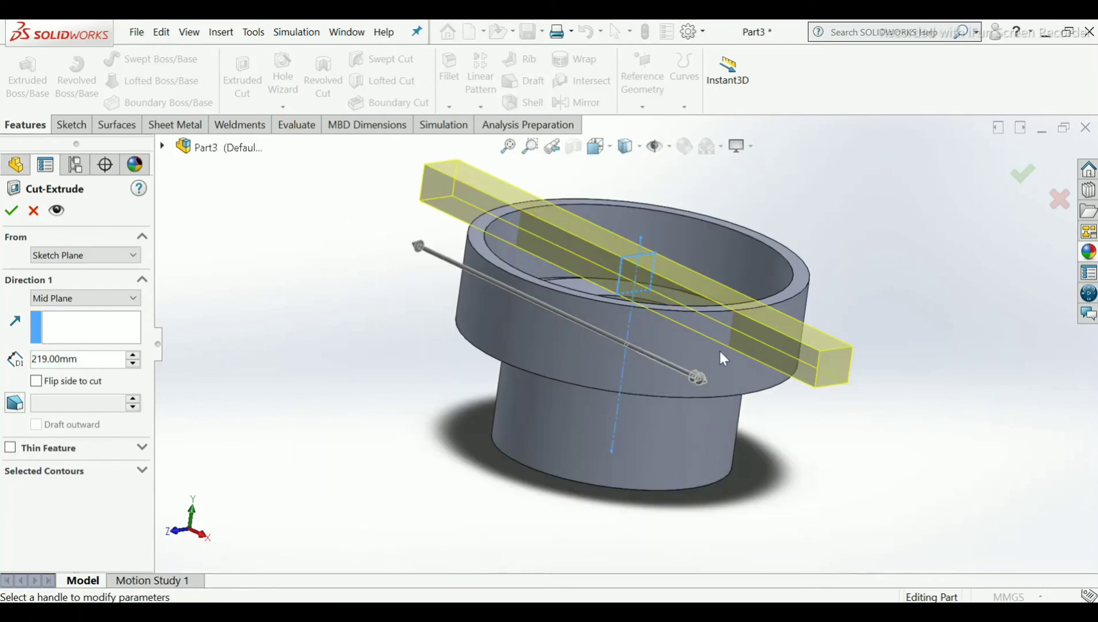
pyautogui.moveTo(589, 274); pyautogui.dragTo(196, 326, button='middle')
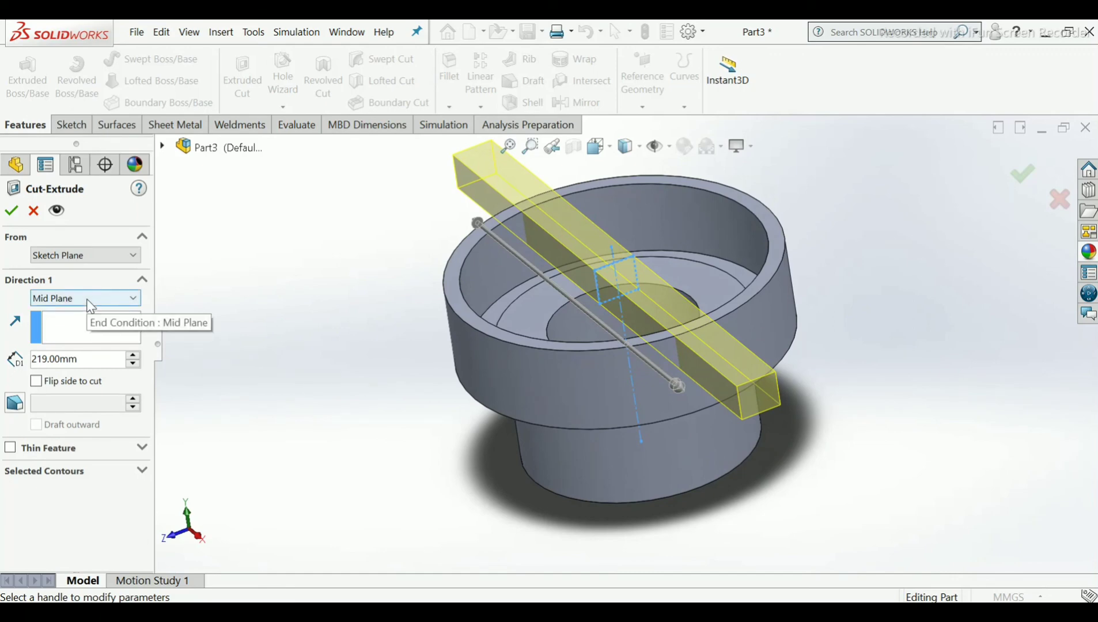
pyautogui.click(14, 210)
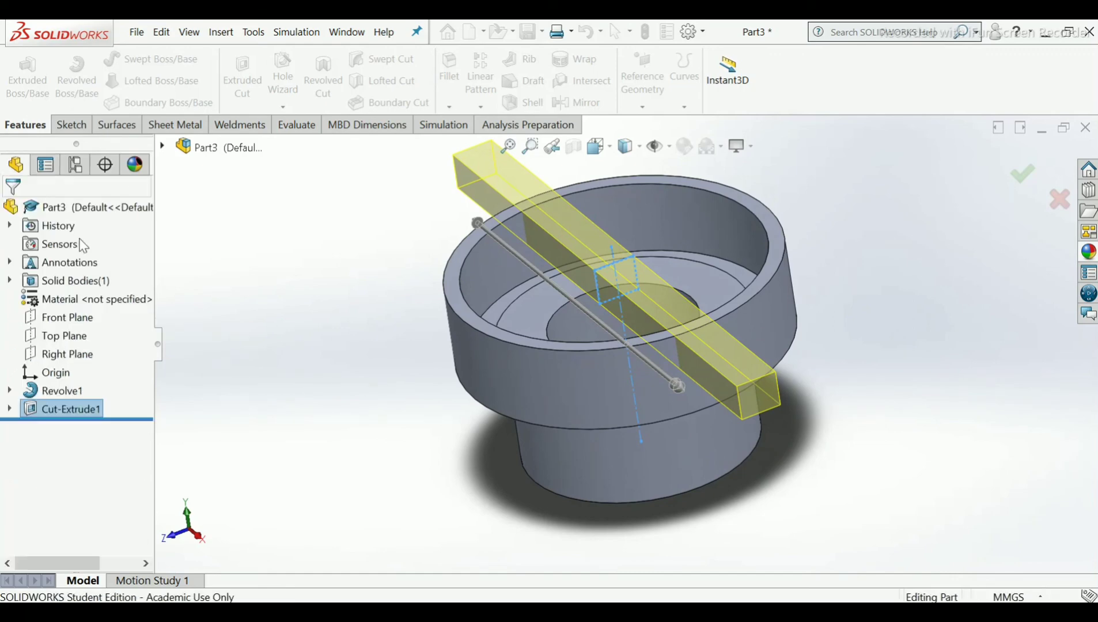
# Fillet the outer lower edge of the wide cylindrical flange with a 5 mm radius.
pyautogui.moveTo(487, 348); pyautogui.dragTo(599, 321, button='middle')
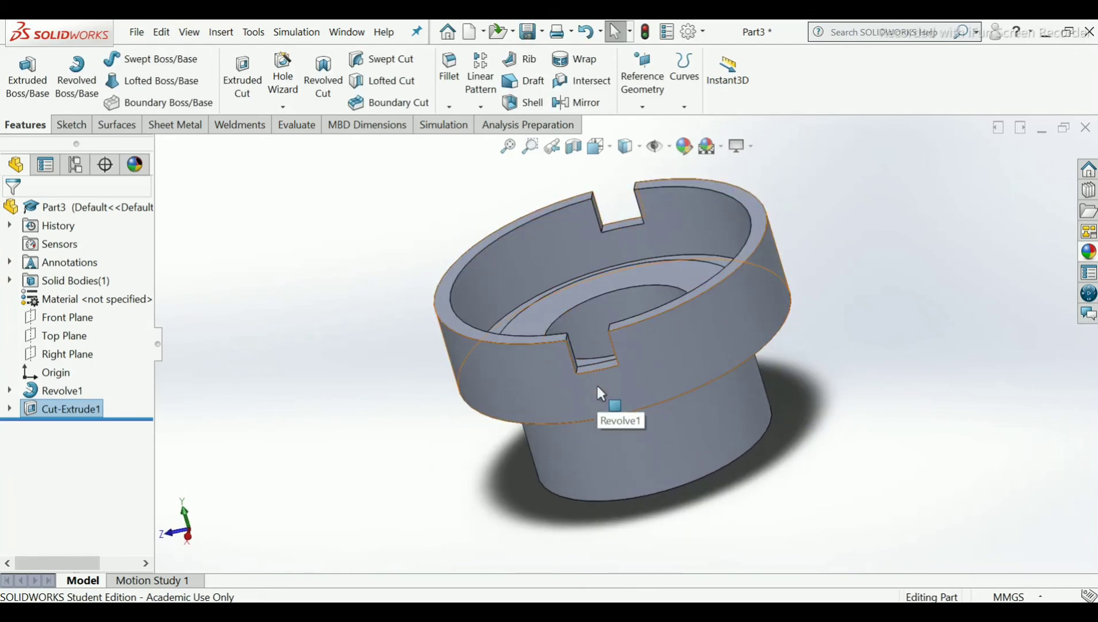
pyautogui.moveTo(608, 405); pyautogui.dragTo(631, 391, button='middle')
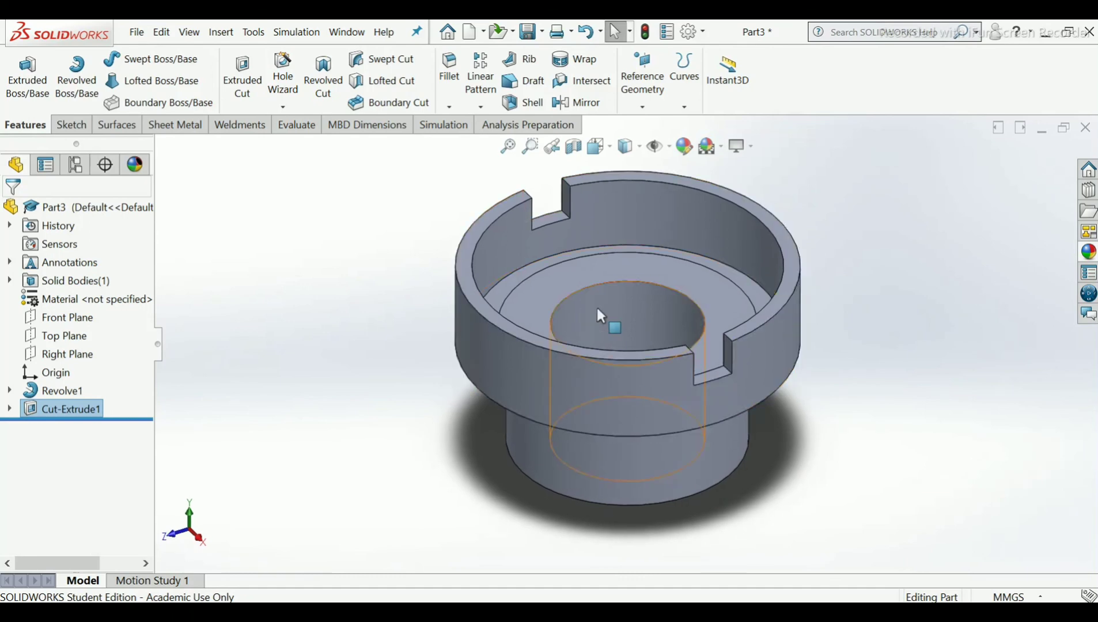
pyautogui.click(447, 94)
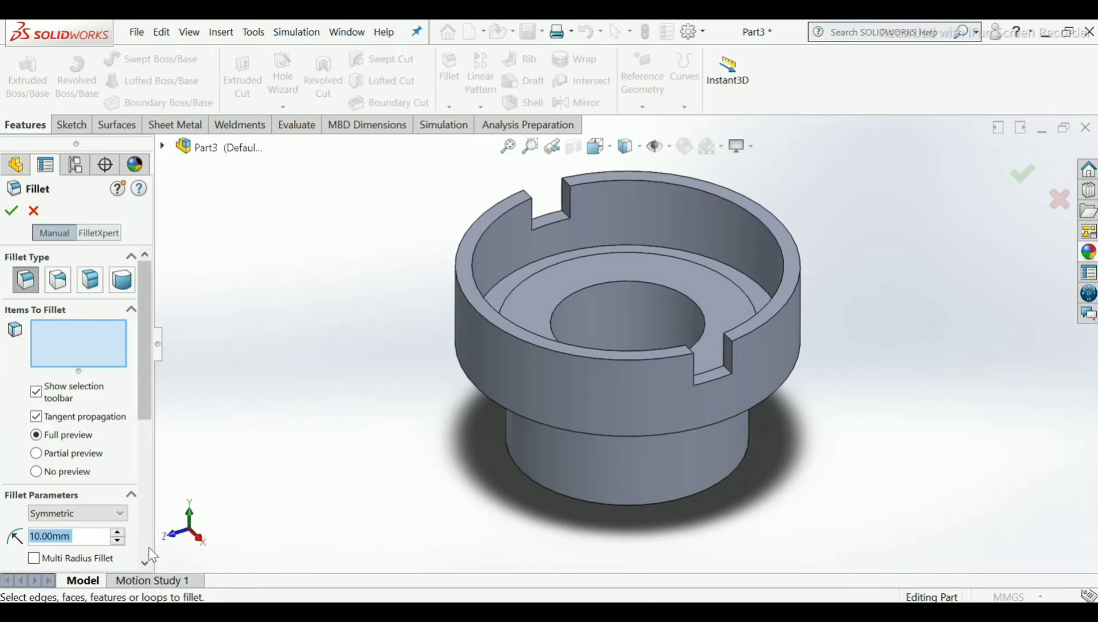
pyautogui.write('5')
pyautogui.press('Return')
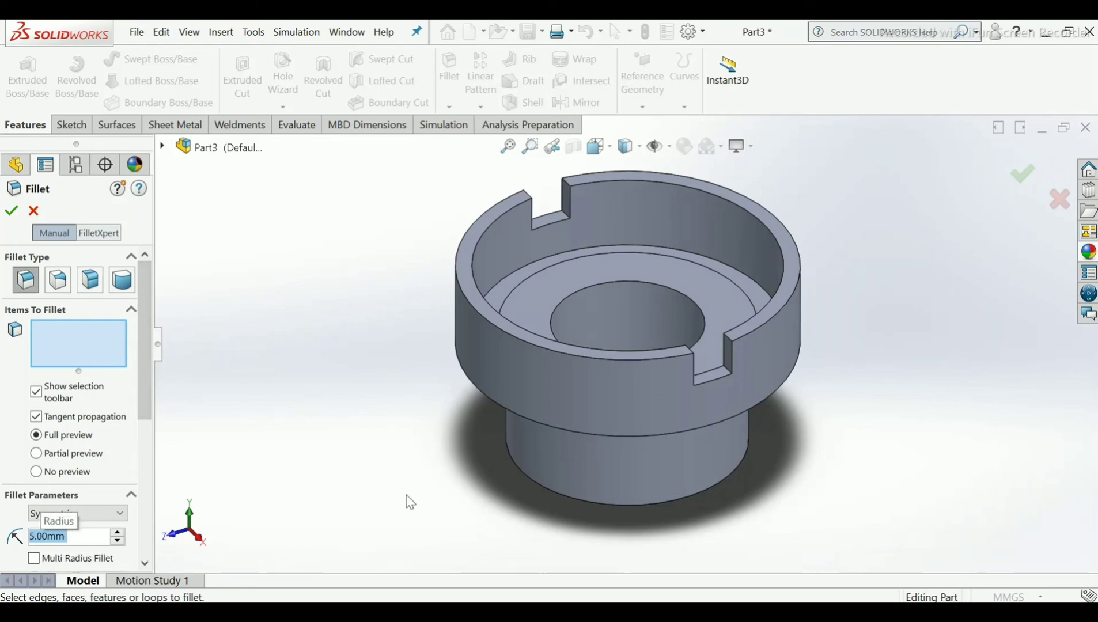
pyautogui.moveTo(407, 502); pyautogui.dragTo(463, 300, button='middle')
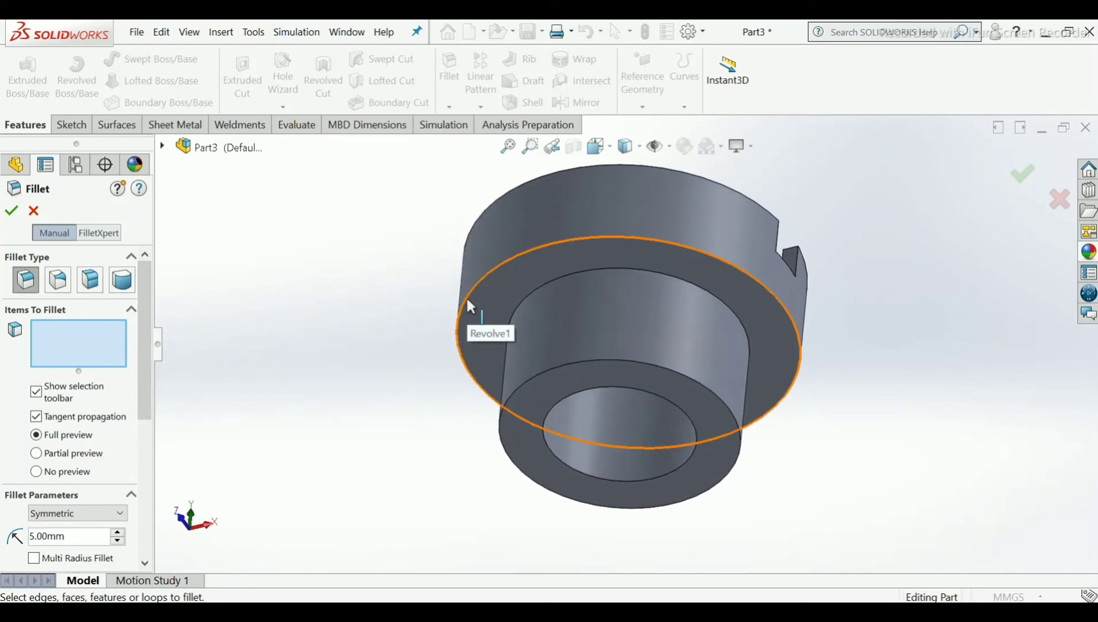
pyautogui.click(465, 300)
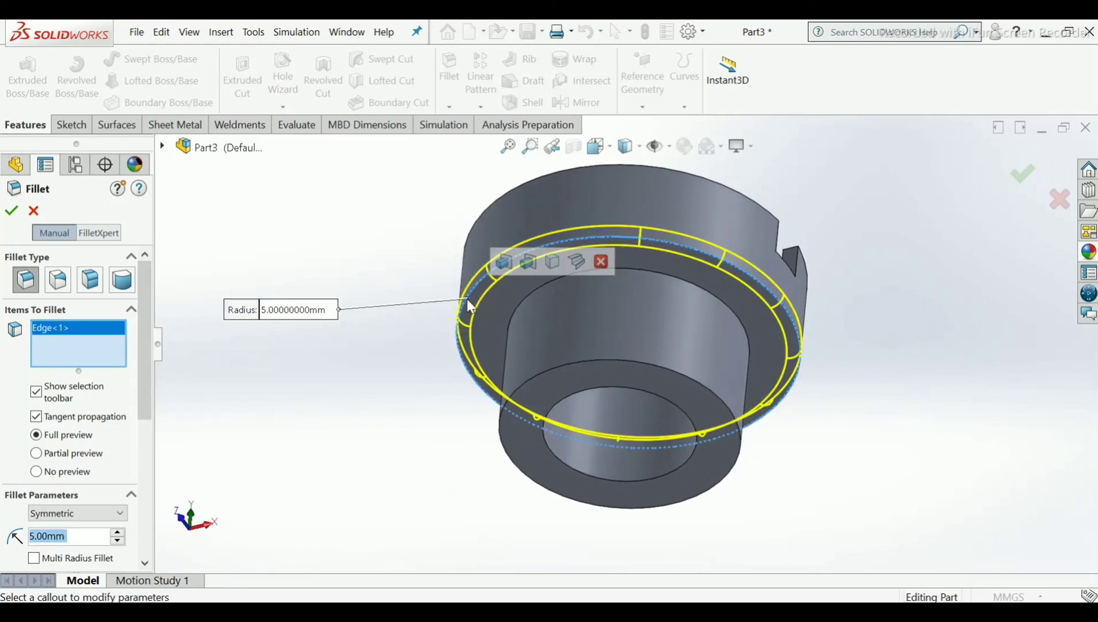
pyautogui.click(11, 211)
# Fillet the inner circular edge where the rim's inside wall meets the recess floor with a 3 mm radius.
pyautogui.moveTo(575, 245); pyautogui.dragTo(515, 446, button='middle')
pyautogui.scroll(1, 519, 445)
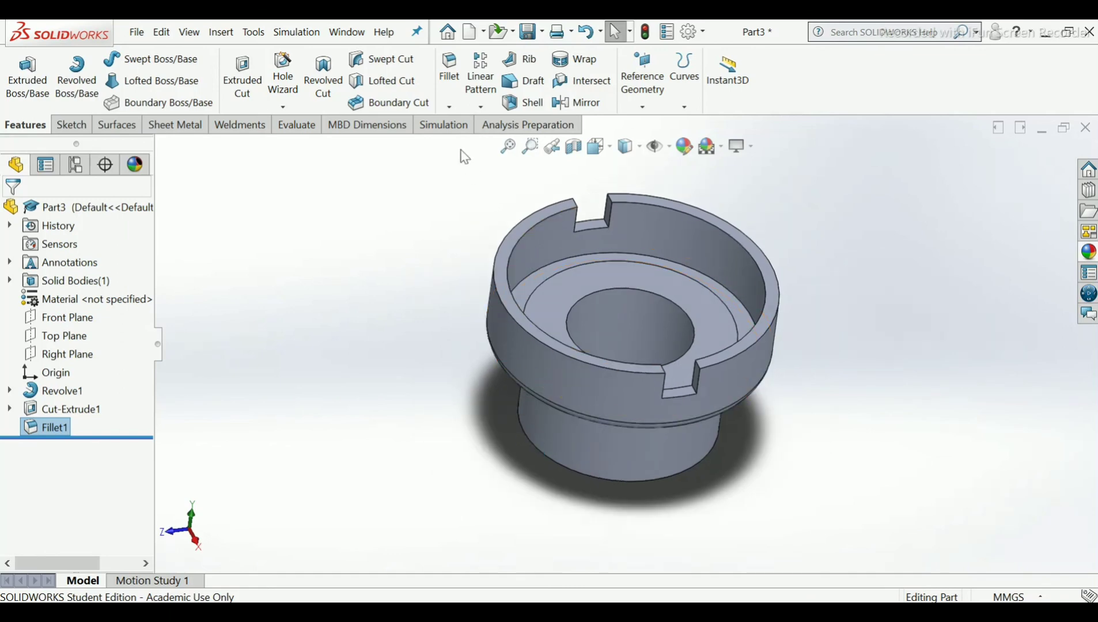
pyautogui.click(457, 98)
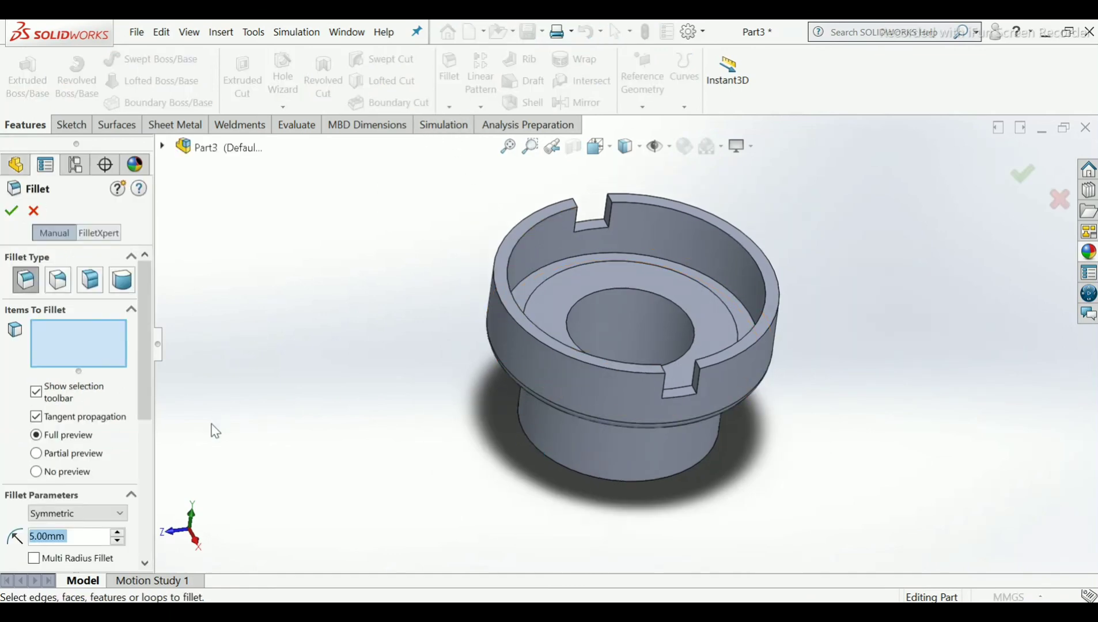
pyautogui.write('3')
pyautogui.press('Return')
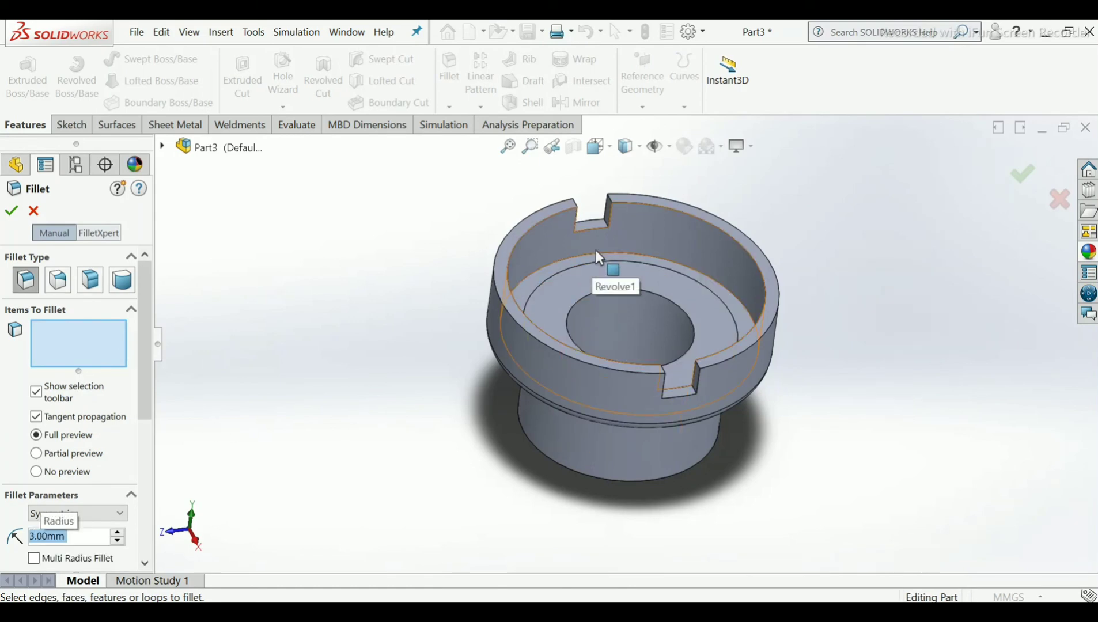
pyautogui.scroll(-3, 602, 253)
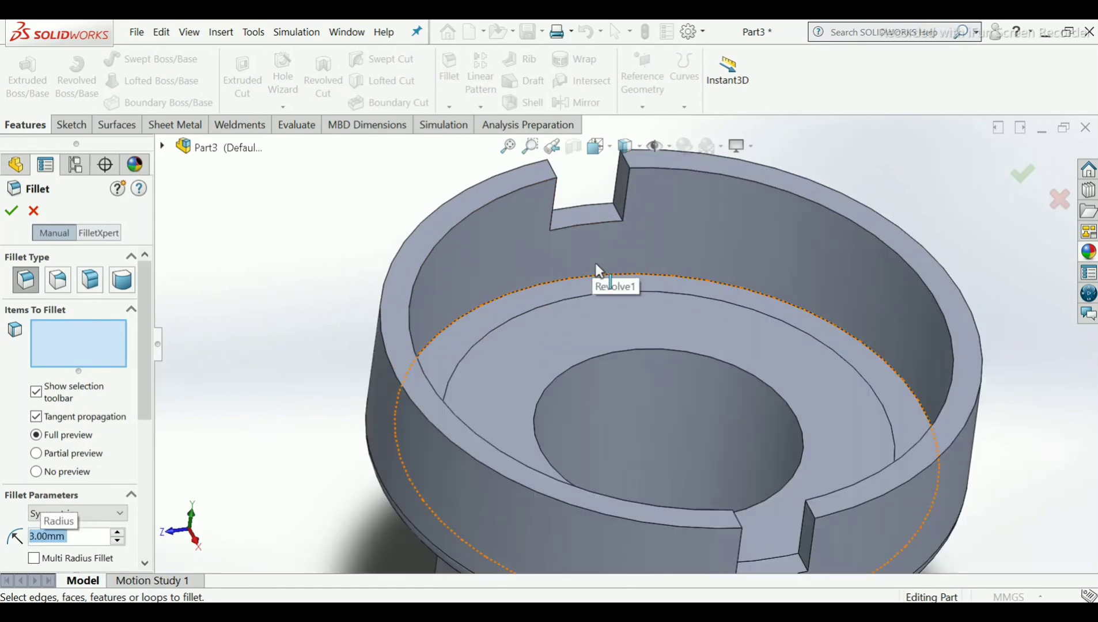
pyautogui.click(565, 277)
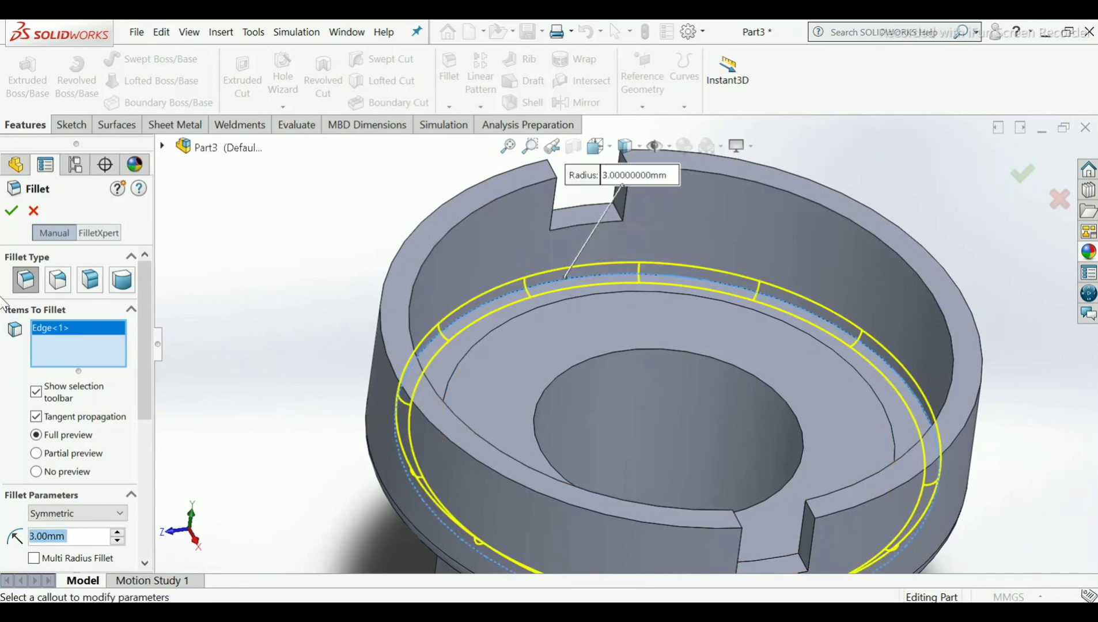
pyautogui.click(11, 210)
pyautogui.press('f')
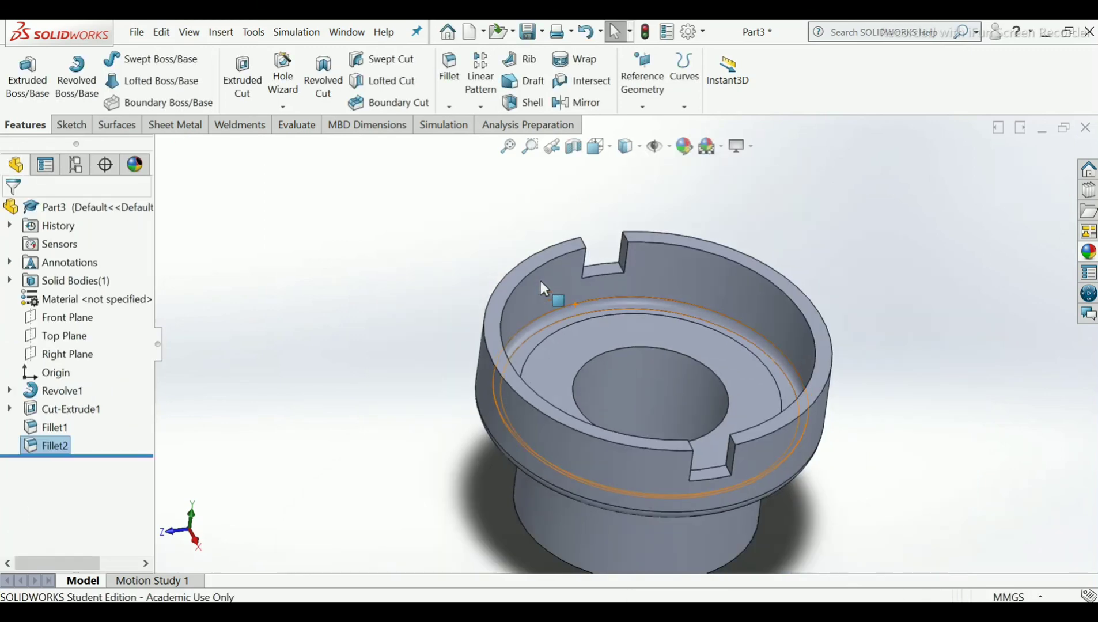
# Chamfer the upper edge of the central bore inside the recess by 4 mm at 45 degrees.
pyautogui.moveTo(637, 422); pyautogui.dragTo(639, 386, button='middle')
pyautogui.scroll(-1, 639, 386)
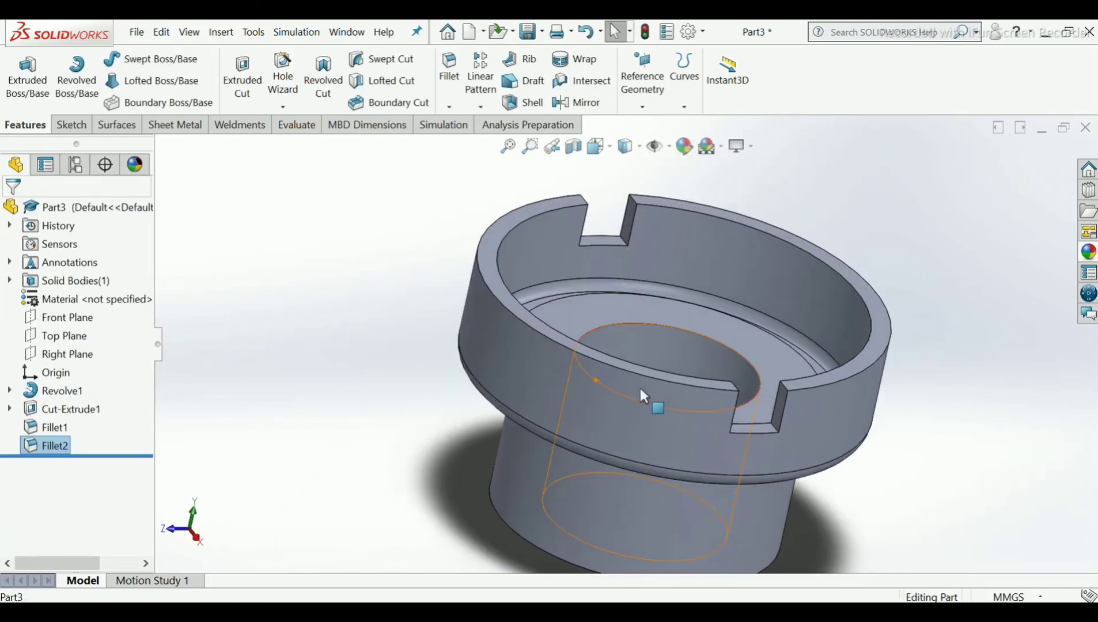
pyautogui.click(450, 108)
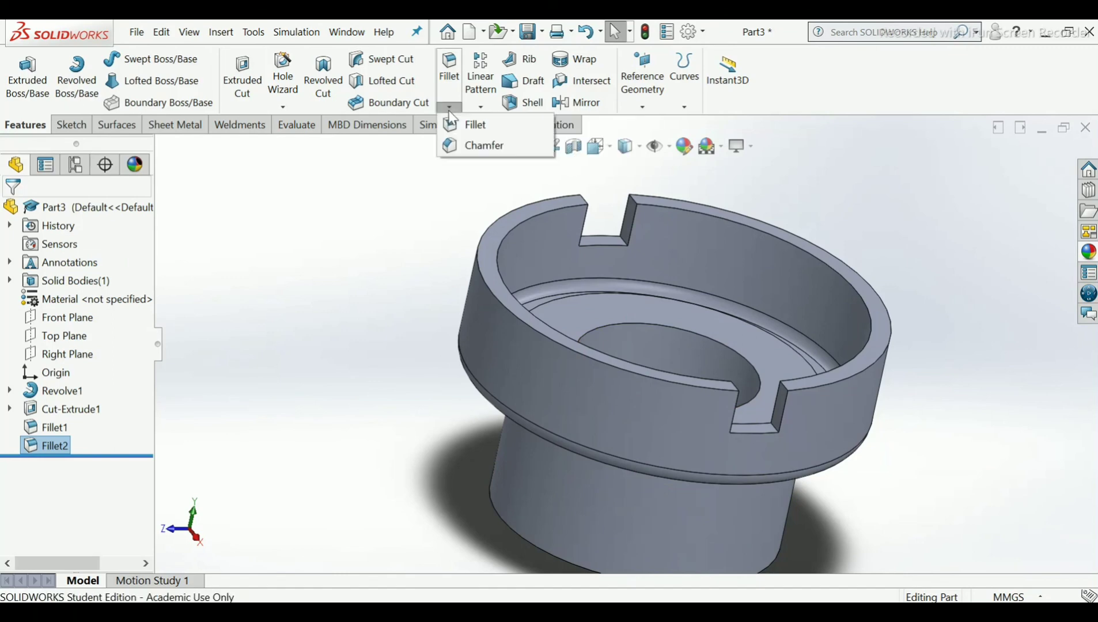
pyautogui.click(451, 147)
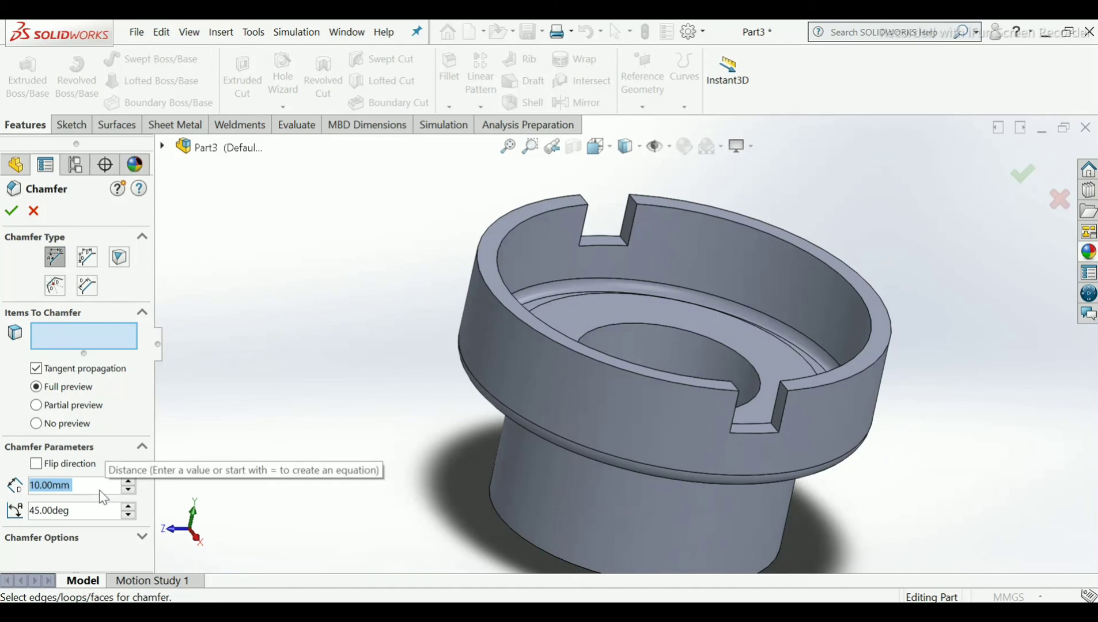
pyautogui.write('4')
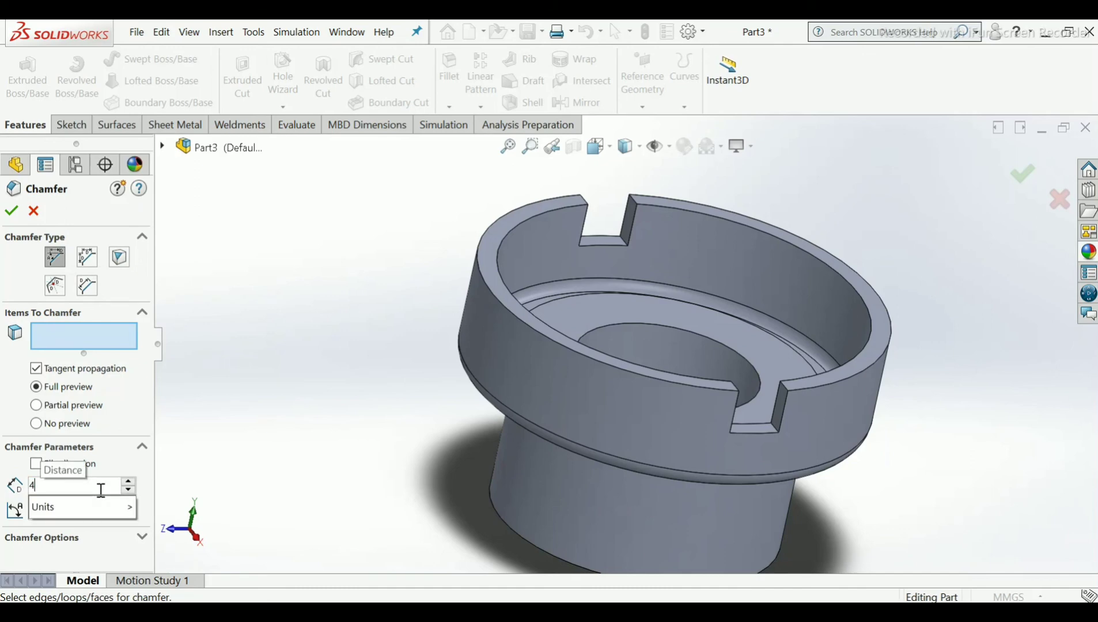
pyautogui.press('Return')
pyautogui.moveTo(689, 323); pyautogui.dragTo(673, 355, button='middle')
pyautogui.scroll(-1, 672, 354)
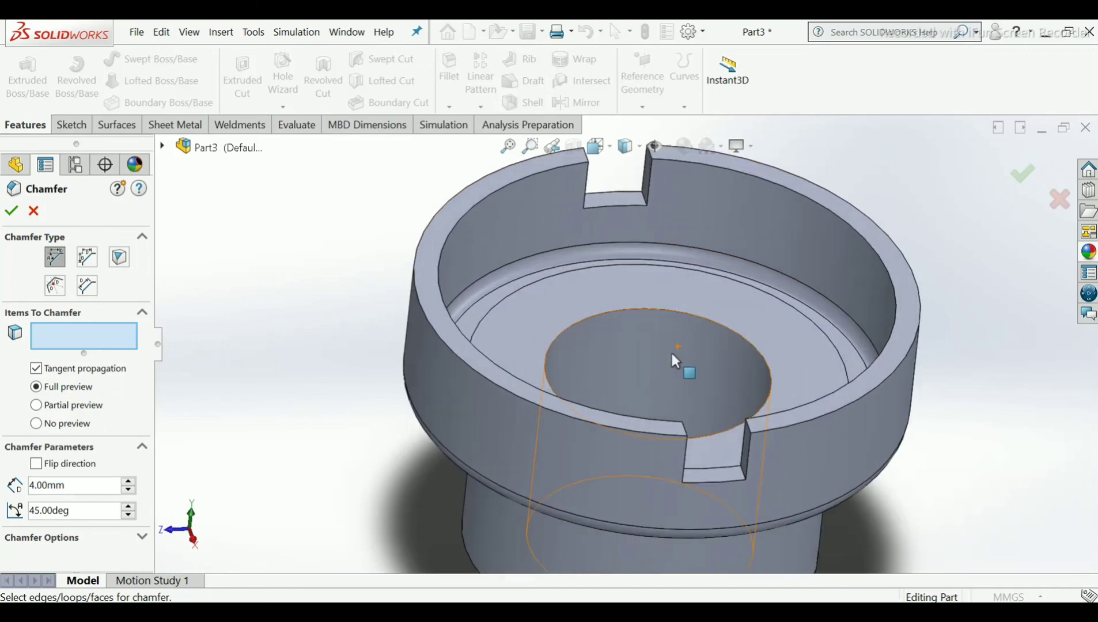
pyautogui.click(601, 314)
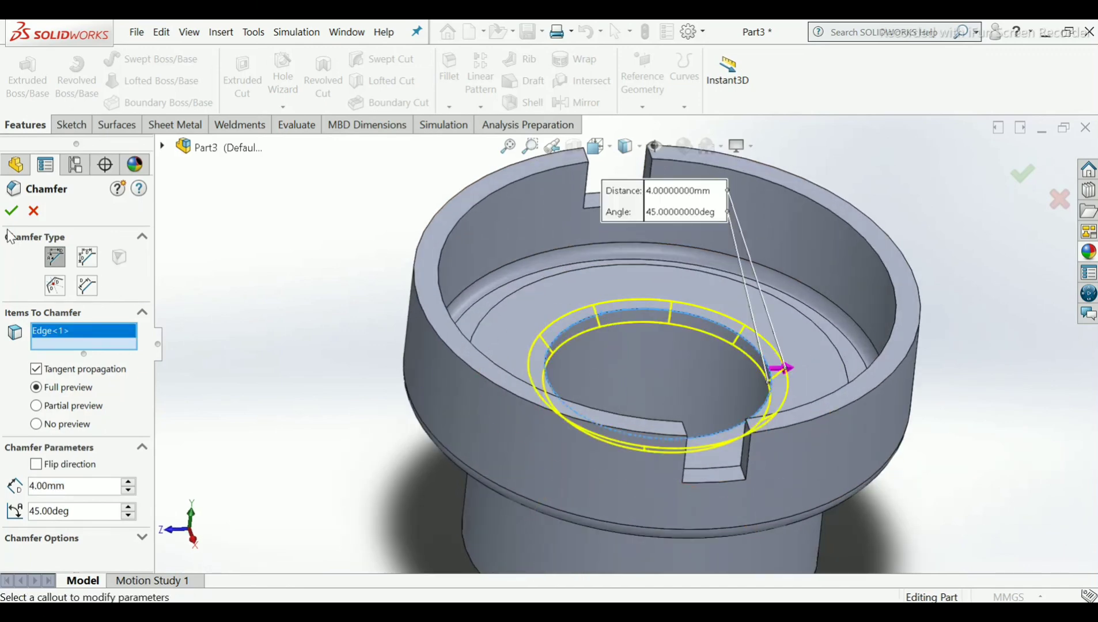
pyautogui.click(11, 210)
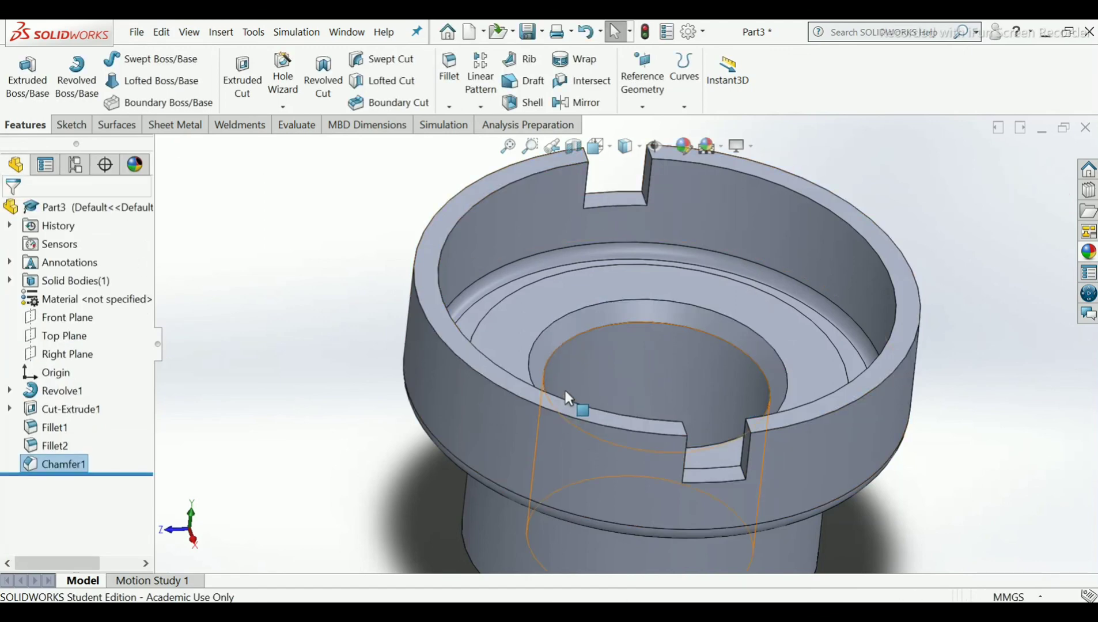
# Chamfer the outer circular edge at the lower end of the narrow cylinder by 2 mm at 45 degrees.
pyautogui.scroll(3, 566, 392)
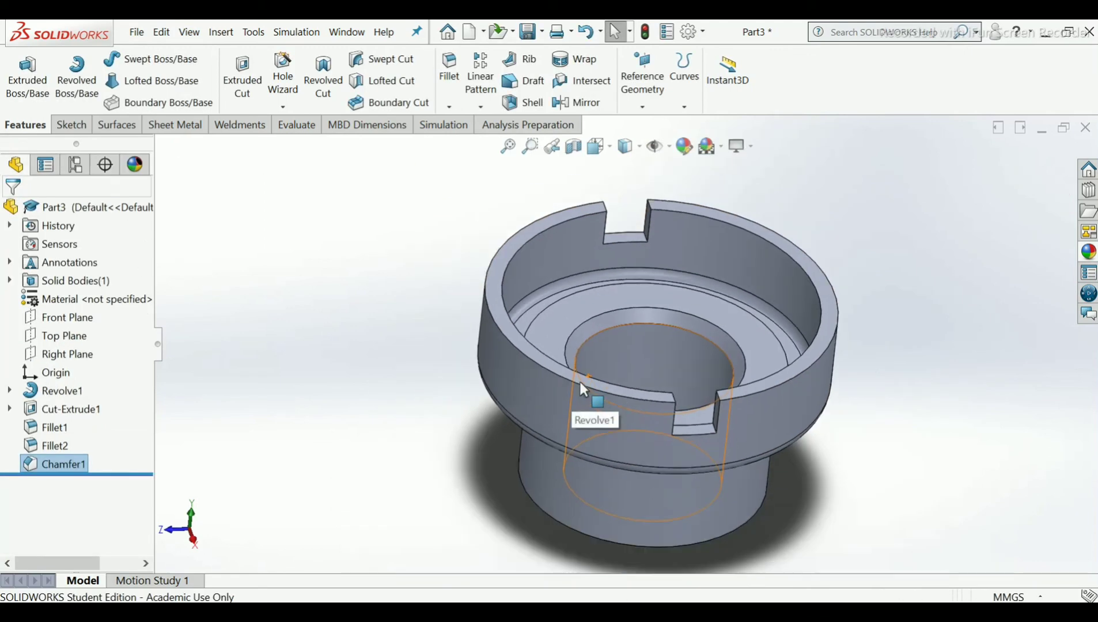
pyautogui.click(449, 108)
pyautogui.click(468, 152)
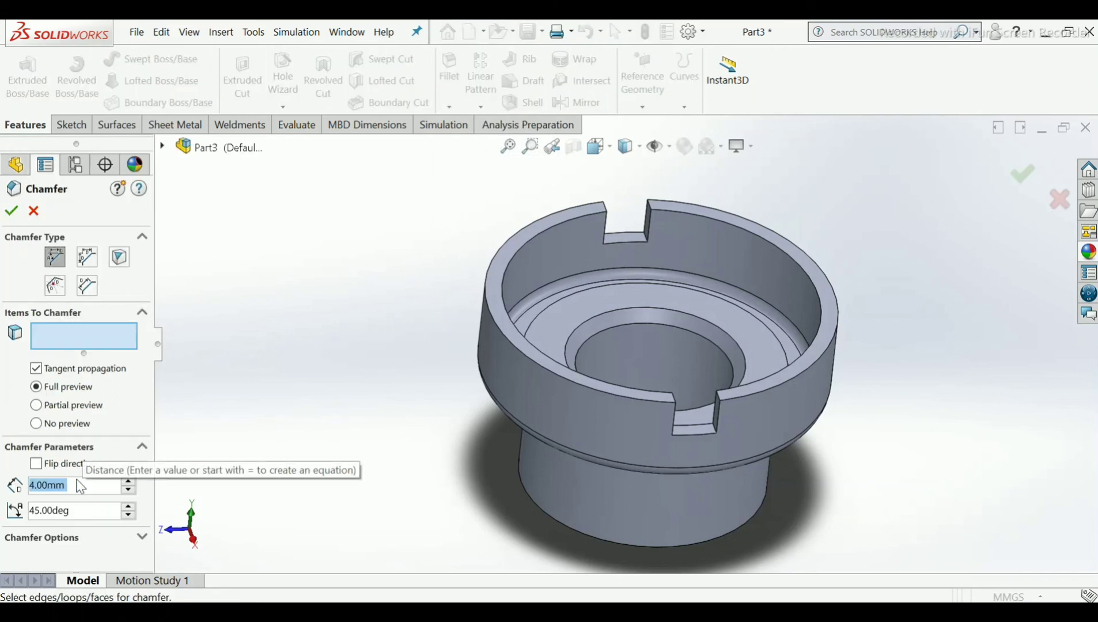
pyautogui.write('1')
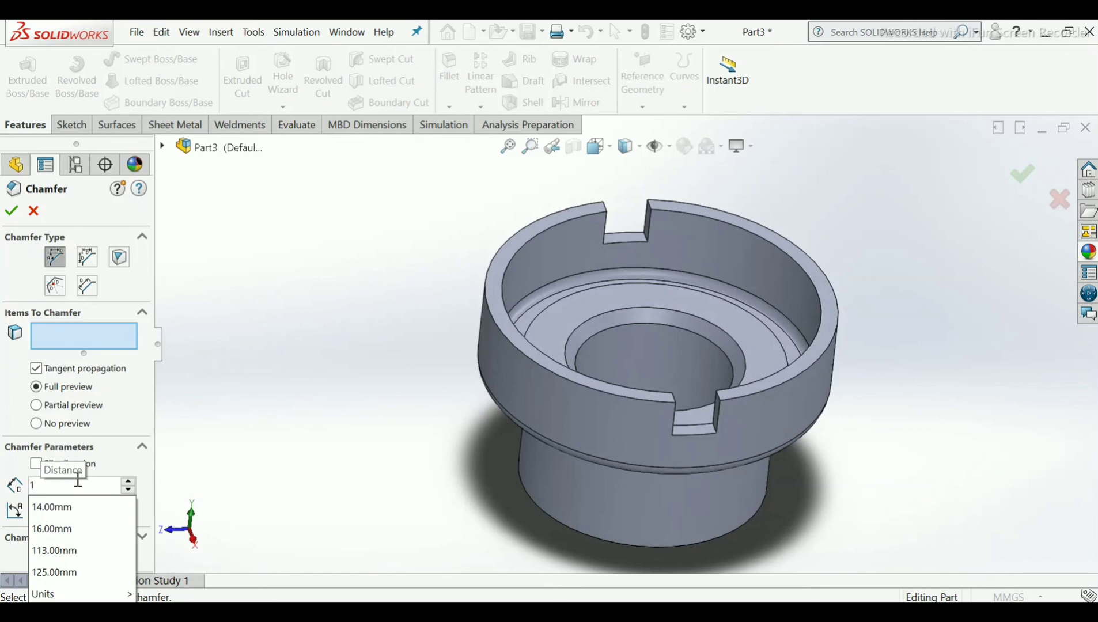
pyautogui.write('2')
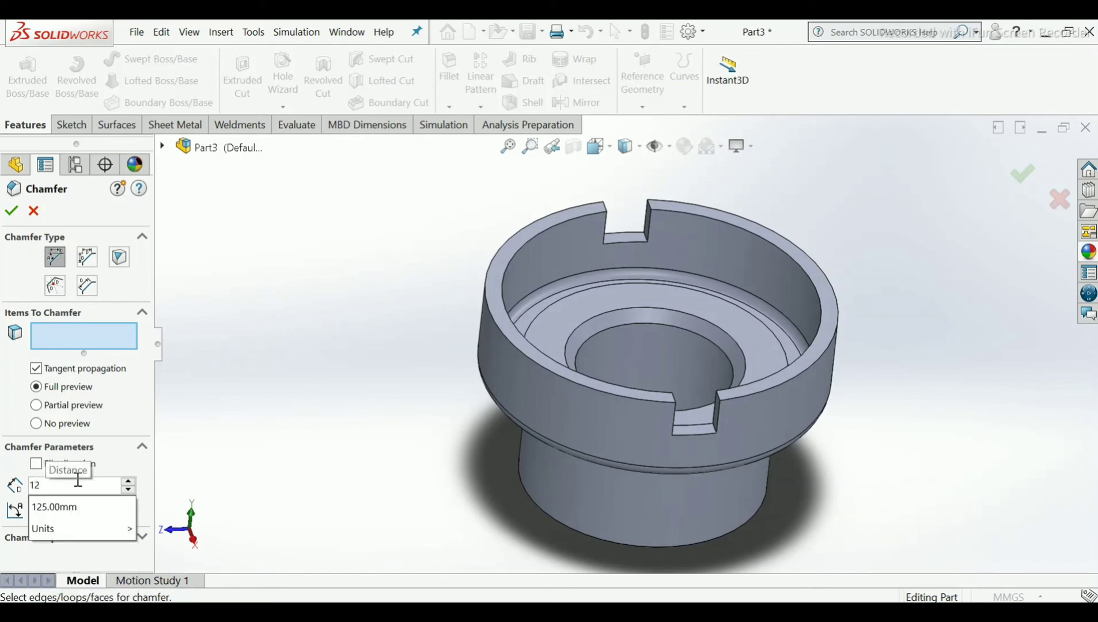
pyautogui.press('BackSpace')
pyautogui.press('BackSpace')
pyautogui.write('2')
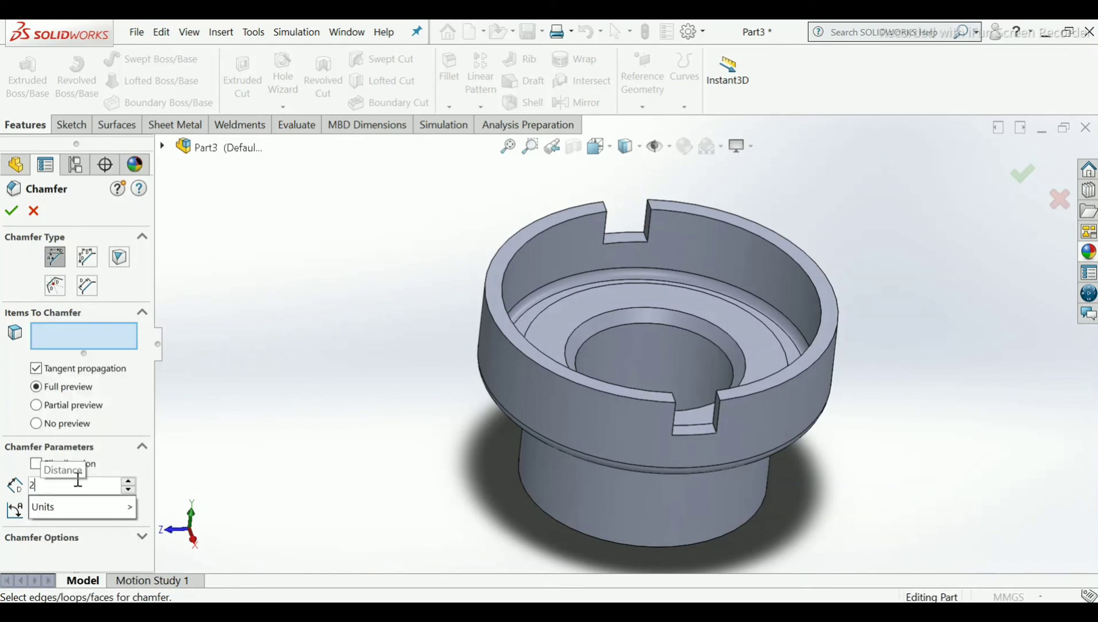
pyautogui.press('Return')
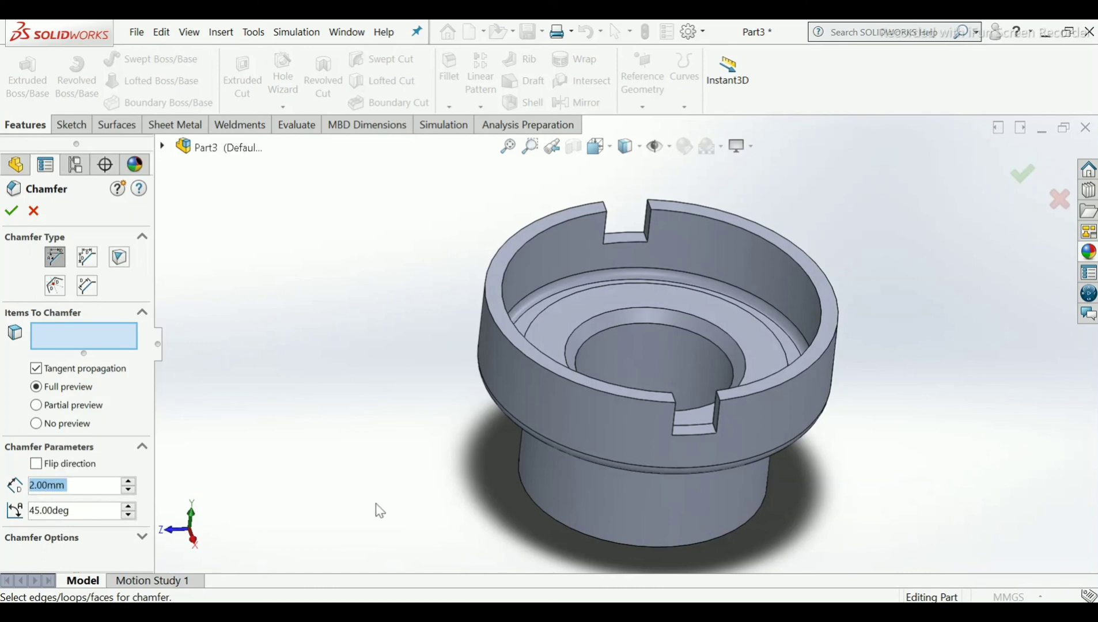
pyautogui.moveTo(455, 527); pyautogui.dragTo(521, 366, button='middle')
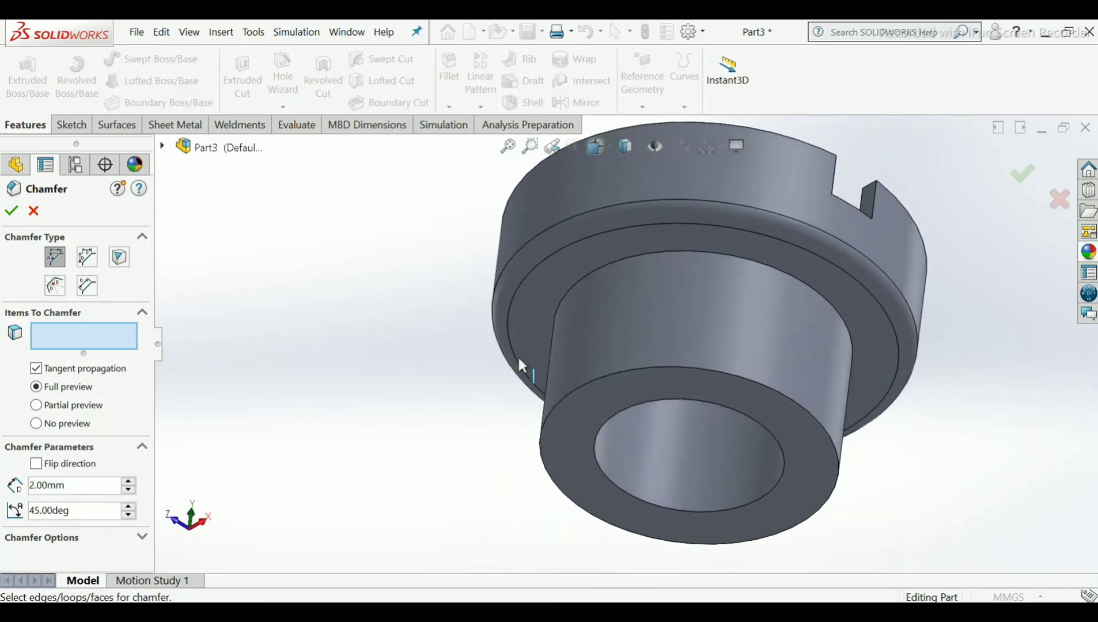
pyautogui.click(572, 390)
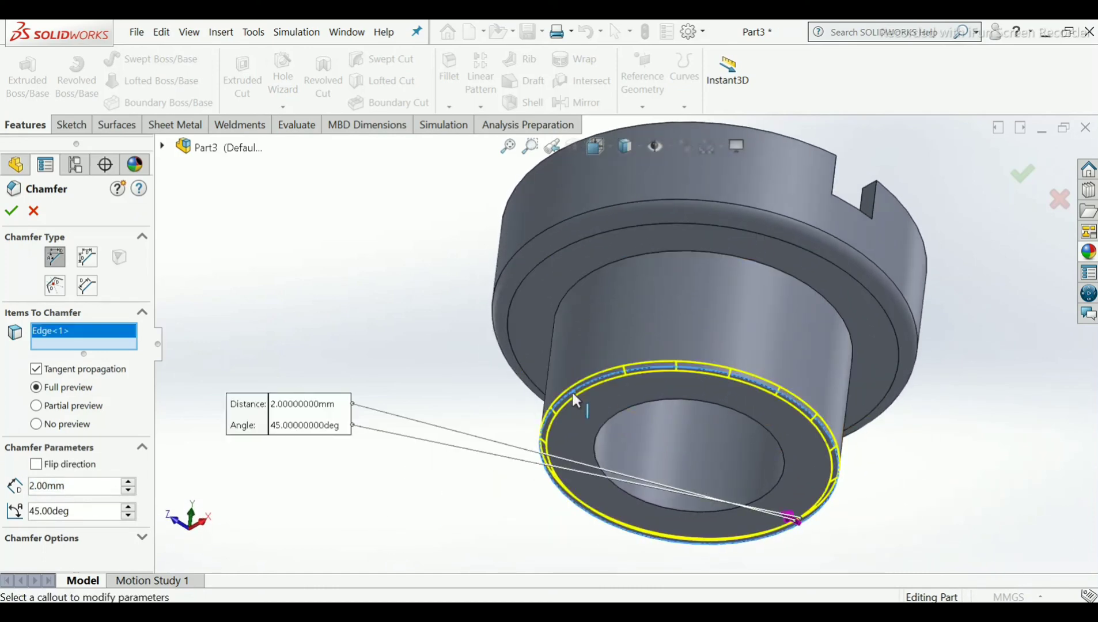
pyautogui.moveTo(638, 275); pyautogui.dragTo(780, 234, button='middle')
pyautogui.click(11, 210)
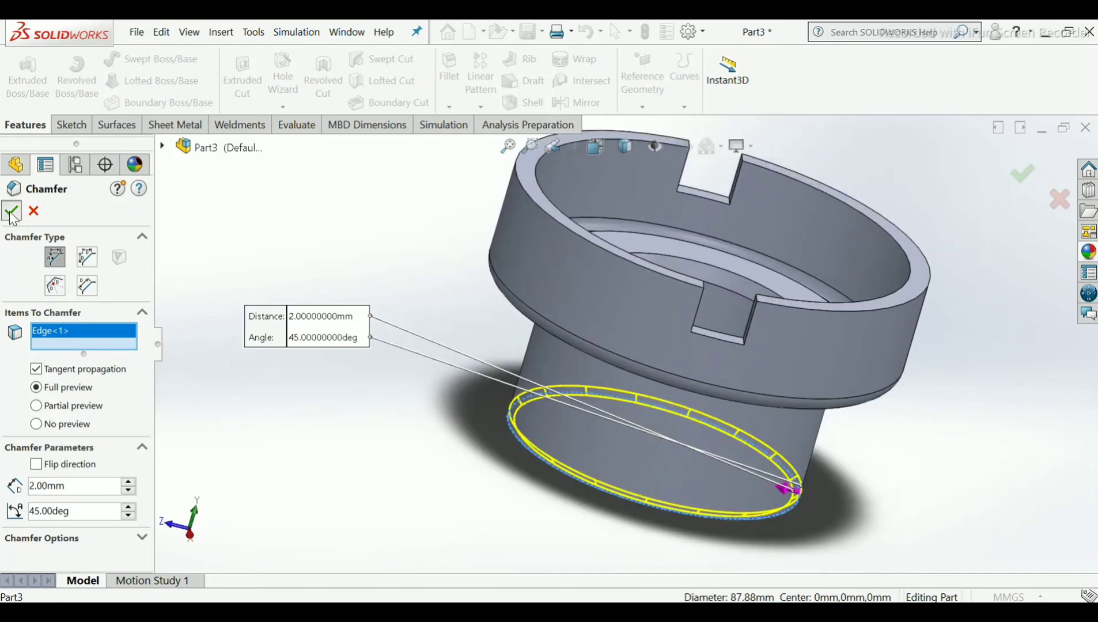
# Apply the burnished brass appearance from the Metal > Brass library to the model.
pyautogui.moveTo(807, 244); pyautogui.dragTo(713, 240, button='middle')
pyautogui.scroll(-2, 712, 233)
pyautogui.scroll(4, 722, 222)
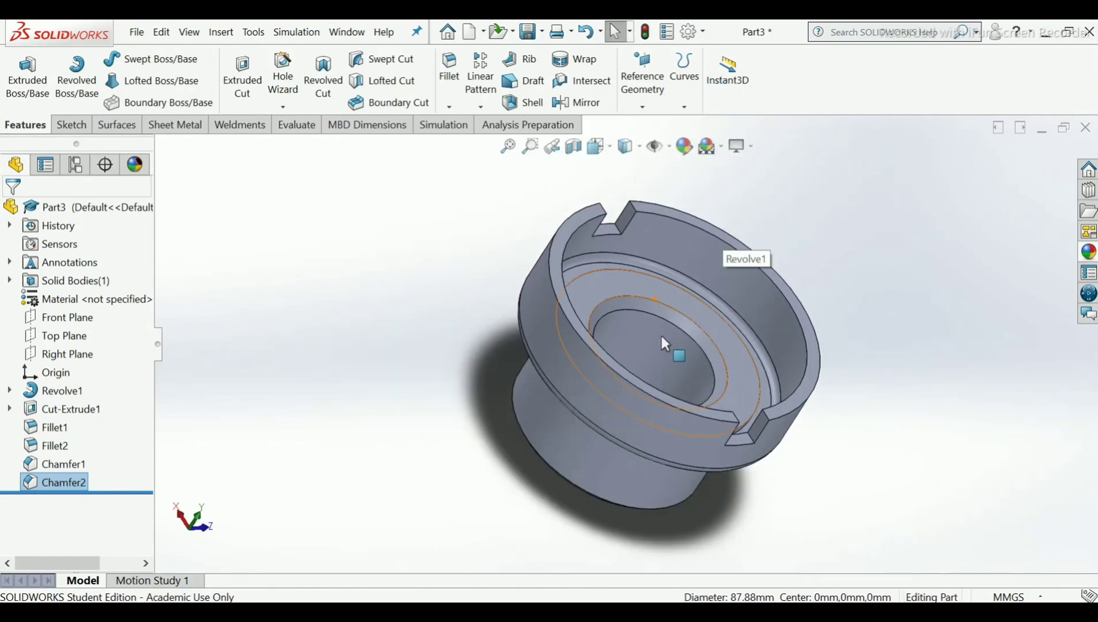
pyautogui.moveTo(758, 366); pyautogui.dragTo(799, 405, button='middle')
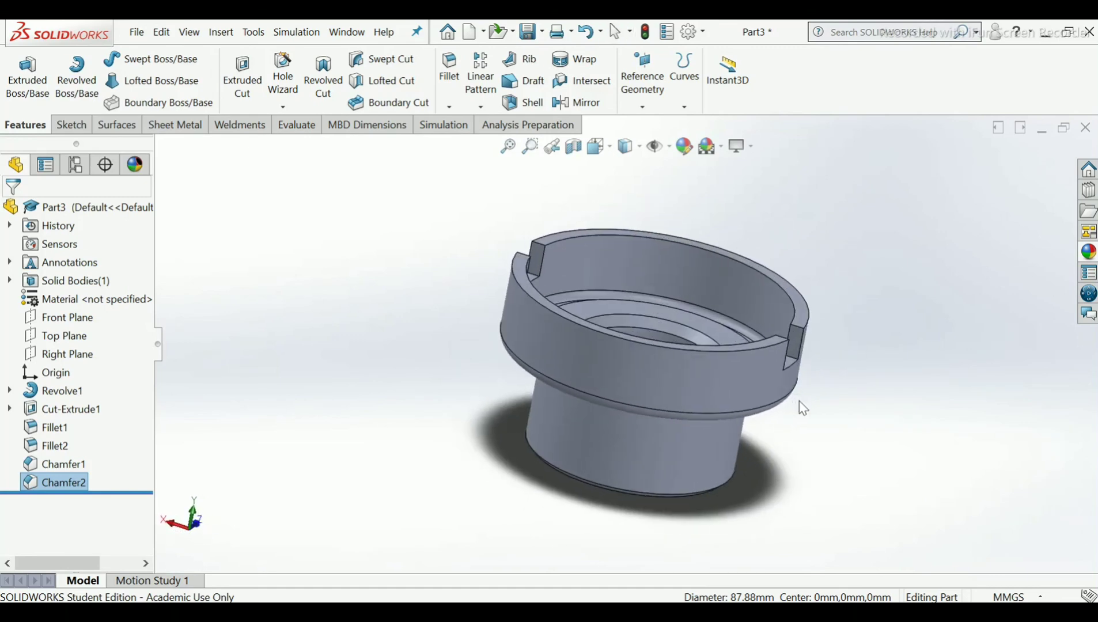
pyautogui.click(683, 147)
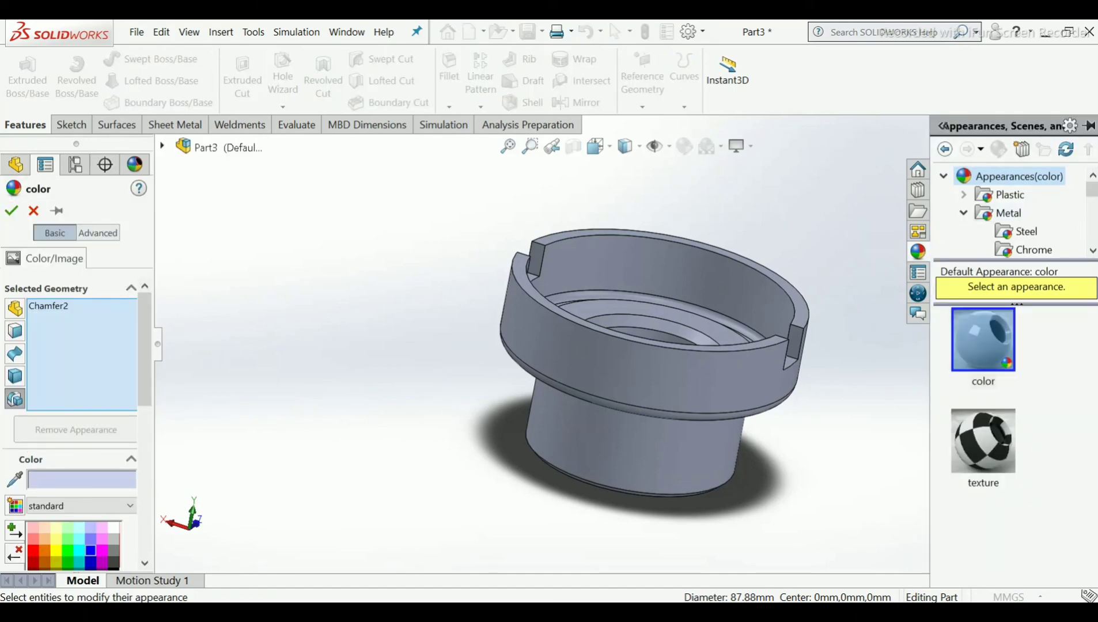
pyautogui.scroll(-2, 1072, 224)
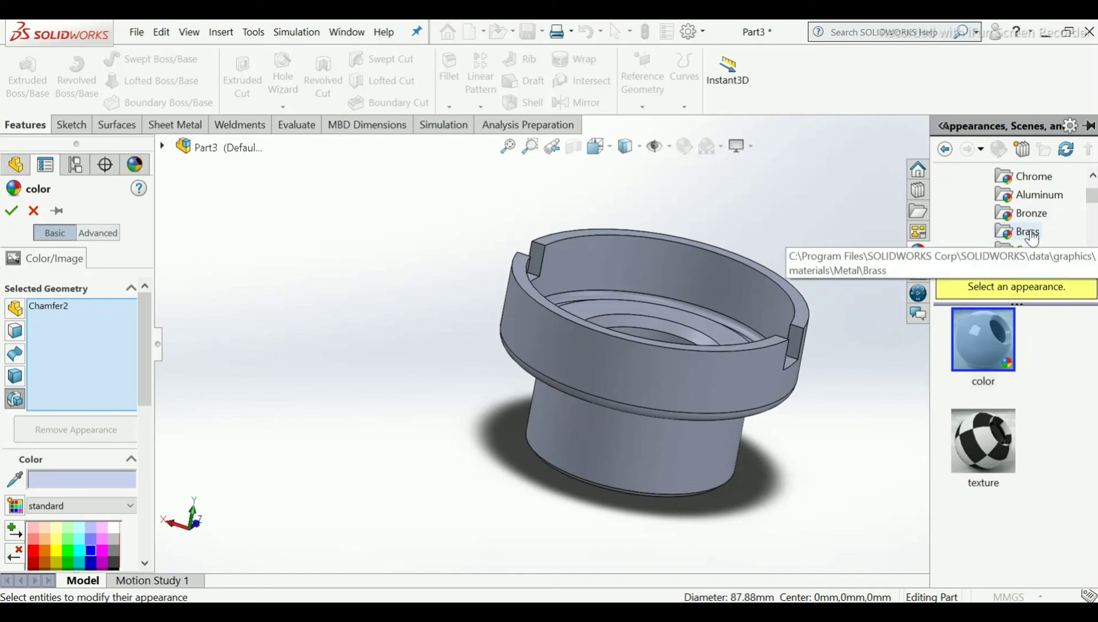
pyautogui.click(1028, 236)
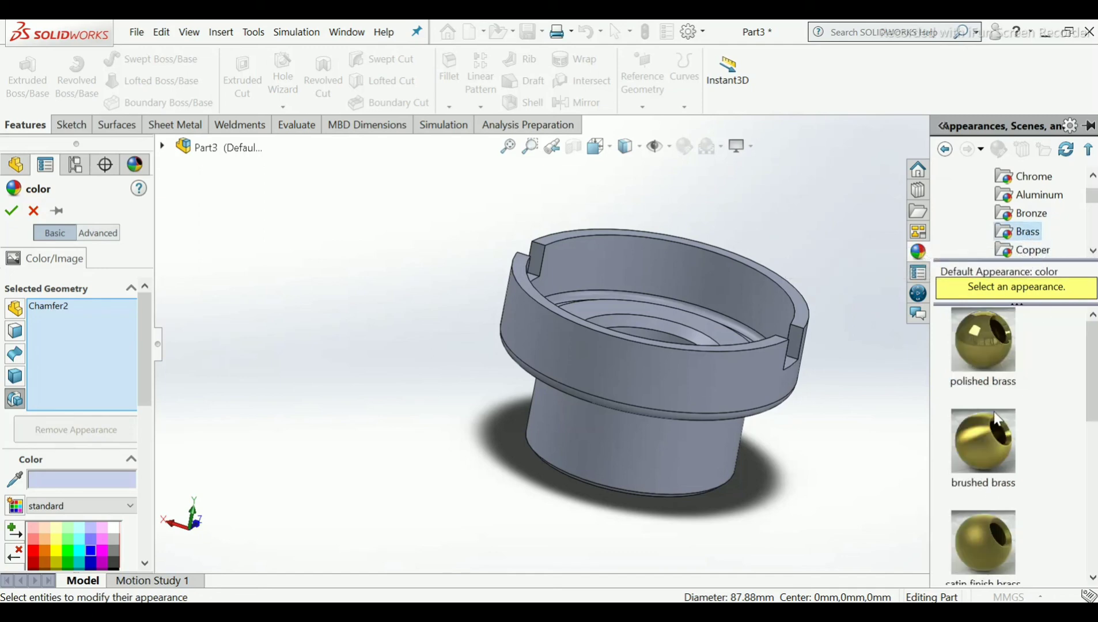
pyautogui.scroll(-4, 997, 455)
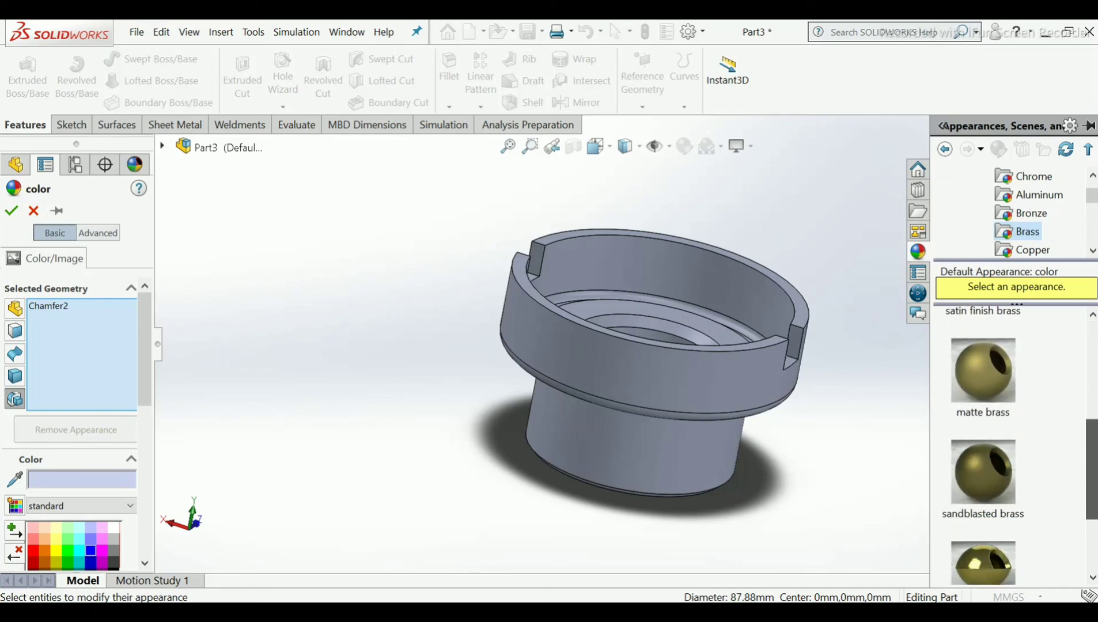
pyautogui.moveTo(972, 432); pyautogui.dragTo(636, 369)
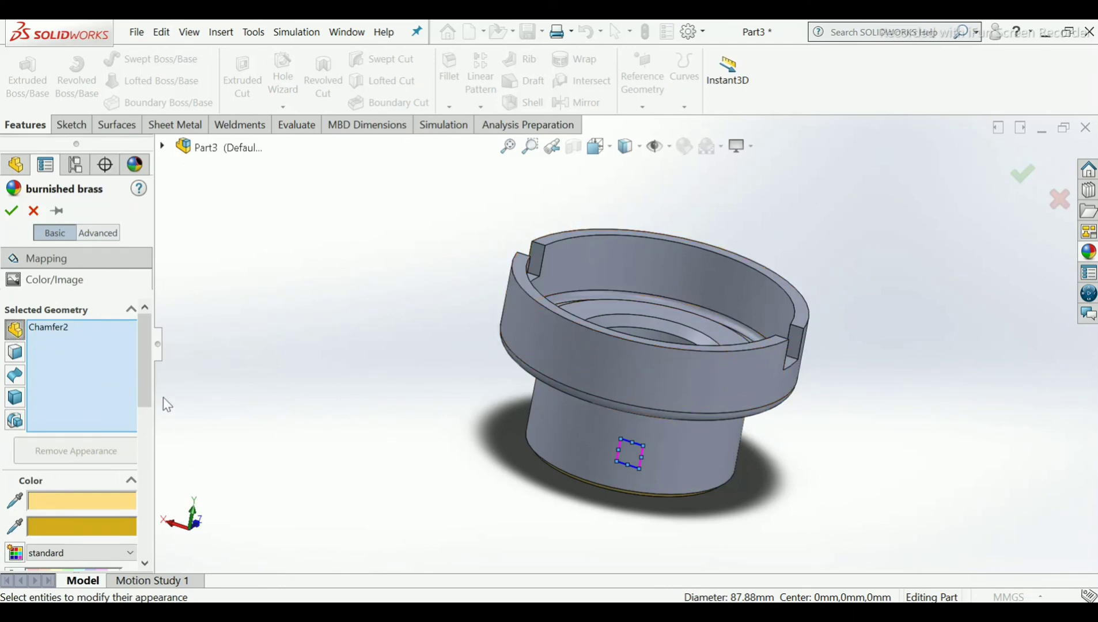
# Set the primary color of the burnished brass appearance to orange from the basic colors.
pyautogui.moveTo(140, 368); pyautogui.dragTo(145, 431)
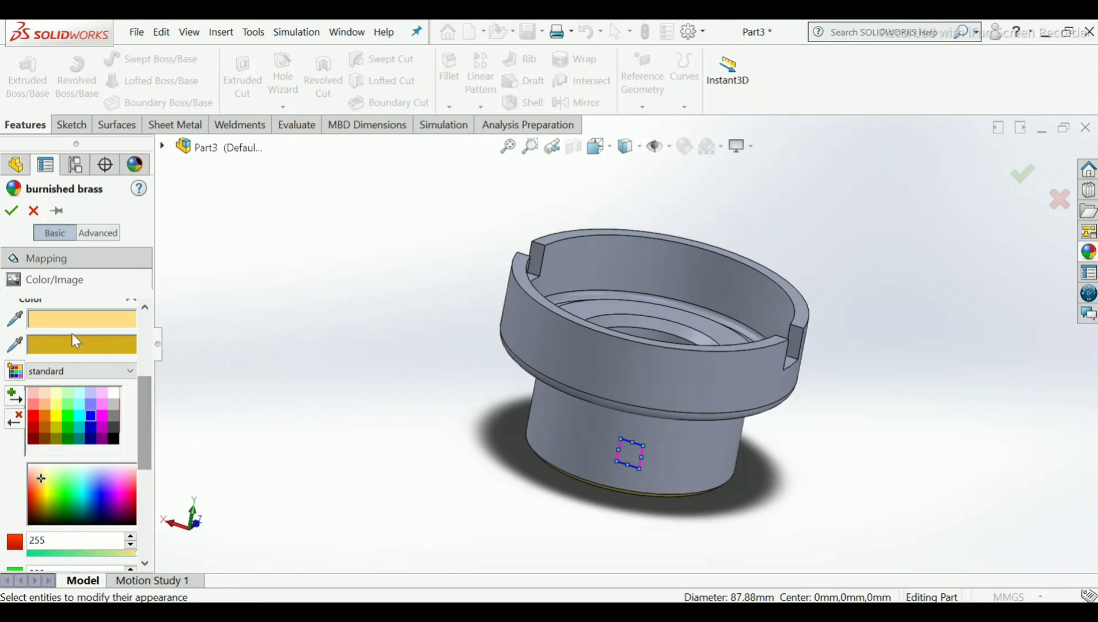
pyautogui.click(81, 321)
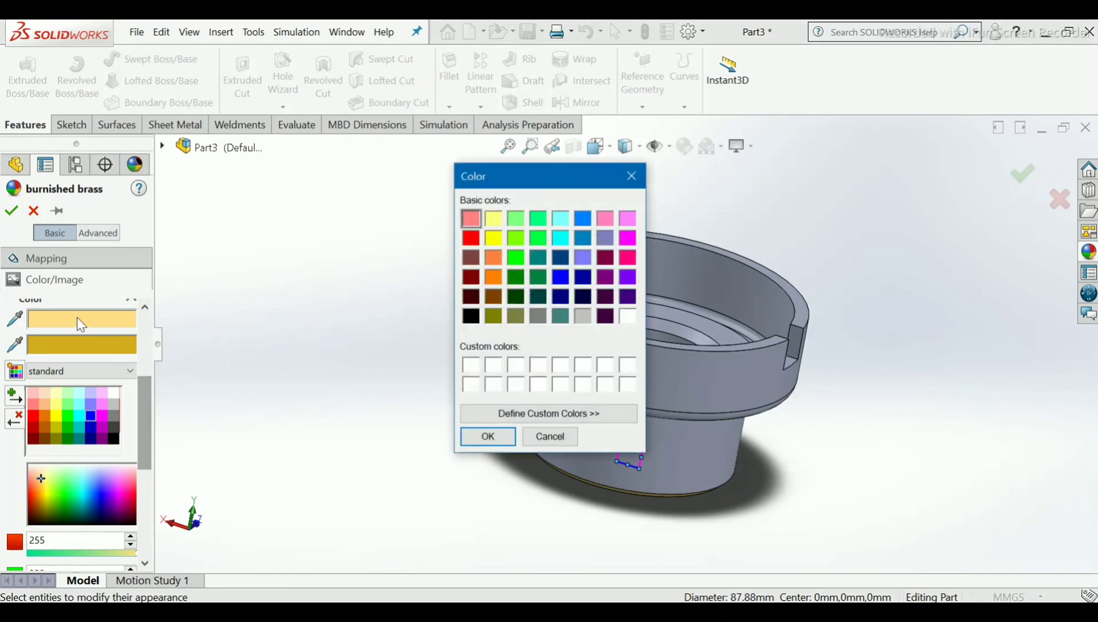
pyautogui.click(493, 257)
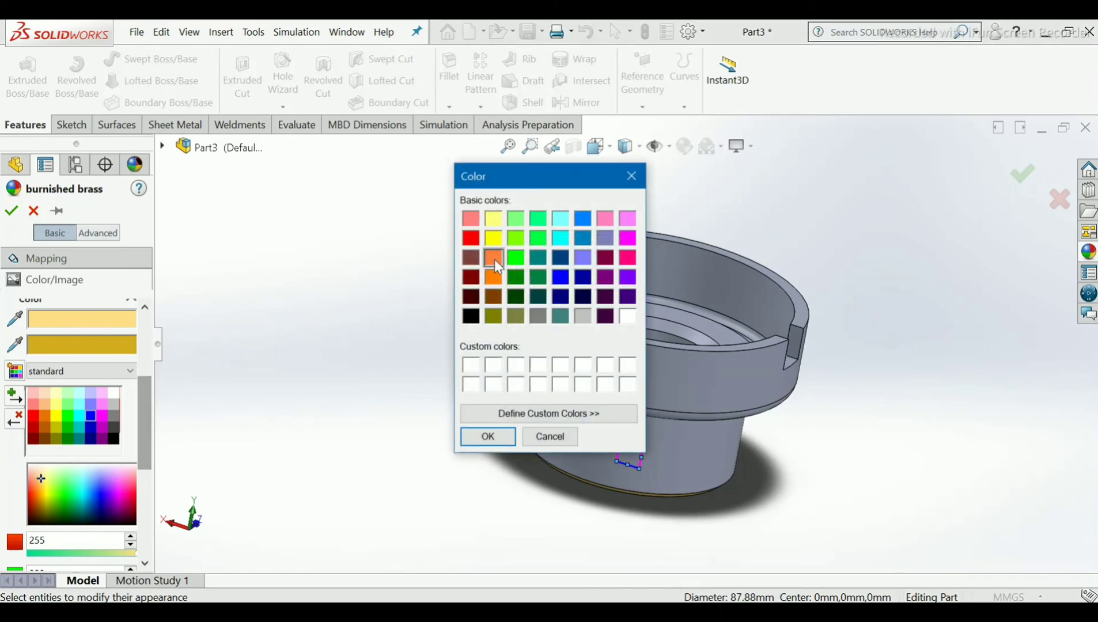
pyautogui.click(488, 437)
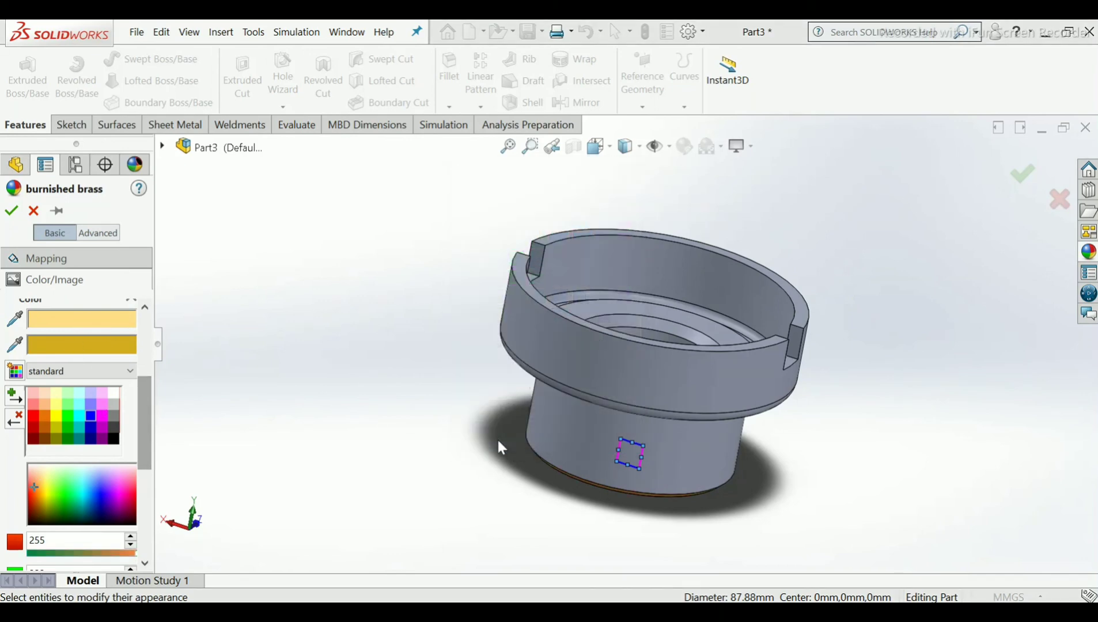
# Try green, yellow and blue shades from the standard palette as the primary color of the burnished brass appearance.
pyautogui.click(69, 406)
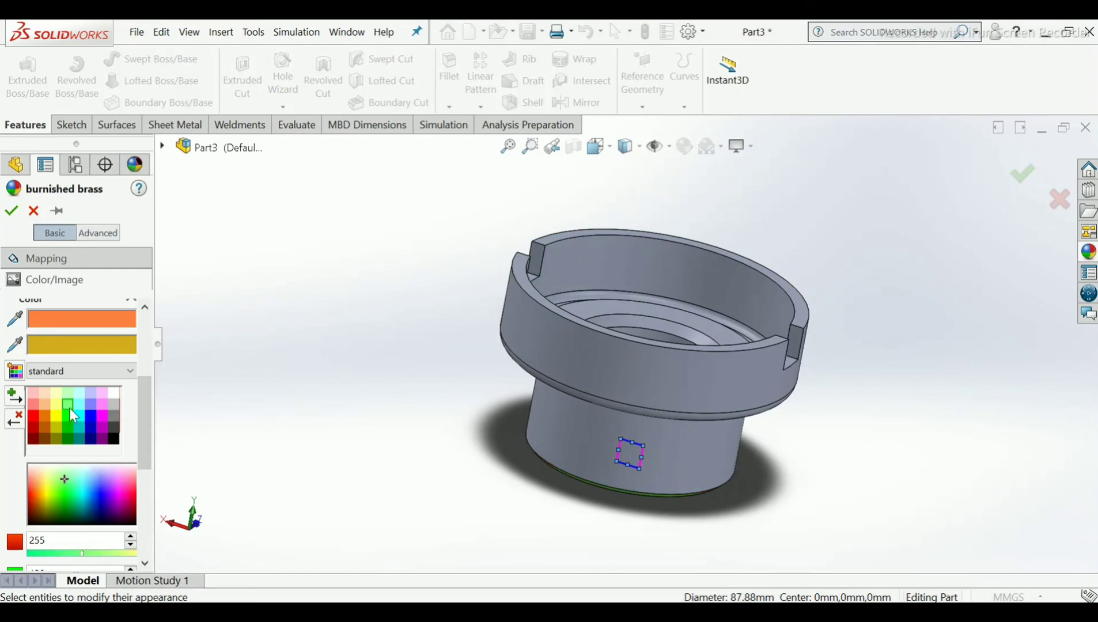
pyautogui.click(631, 361)
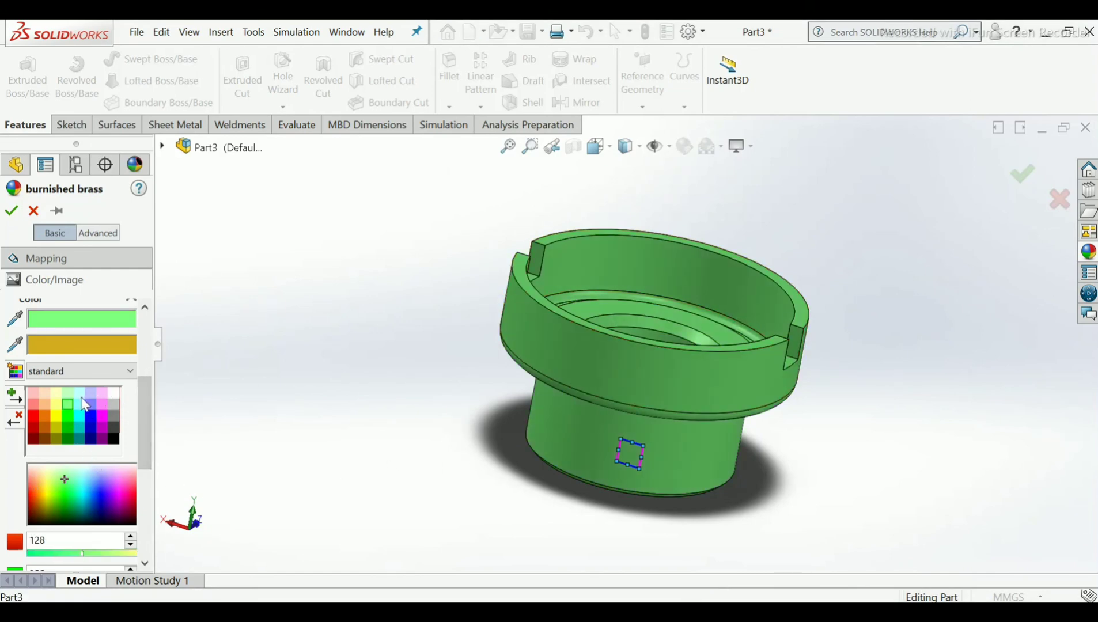
pyautogui.scroll(5, 109, 347)
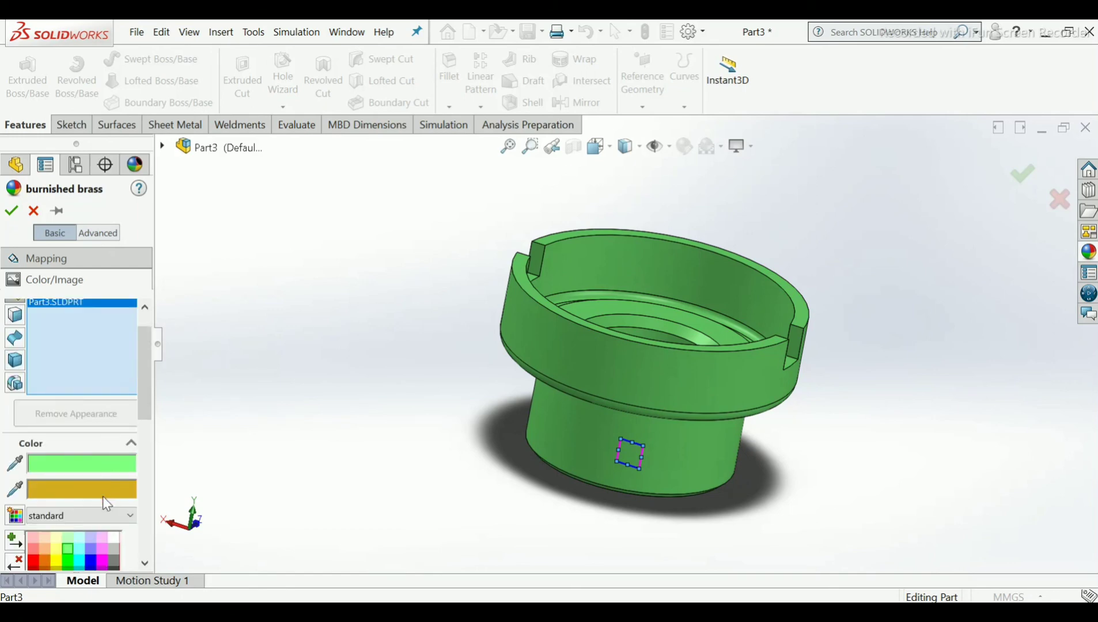
pyautogui.scroll(-1, 147, 439)
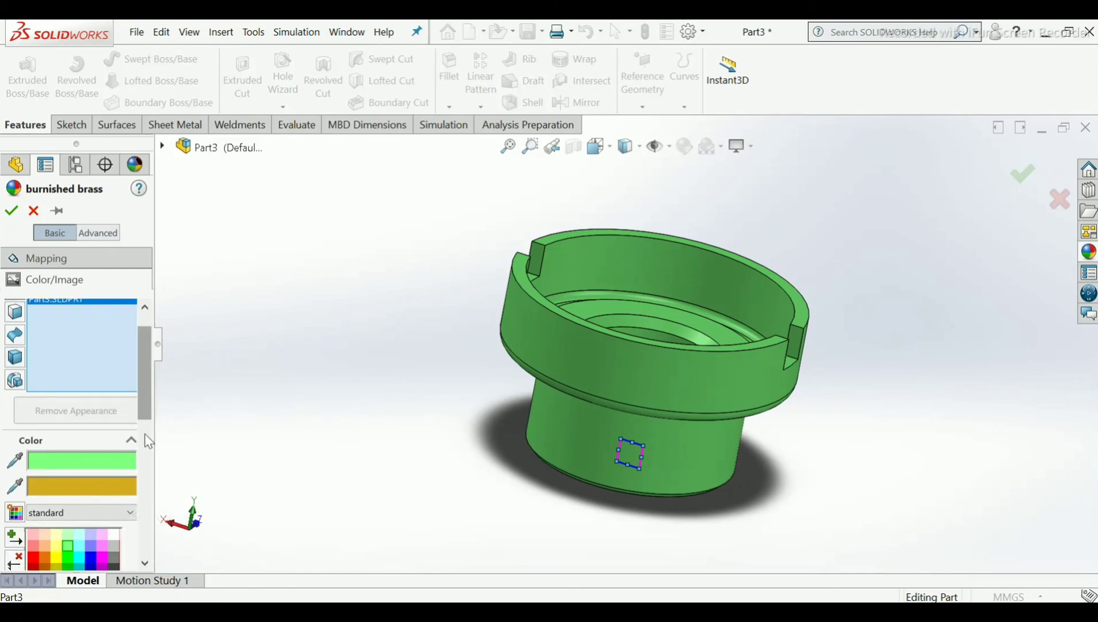
pyautogui.scroll(-3, 146, 434)
pyautogui.click(68, 445)
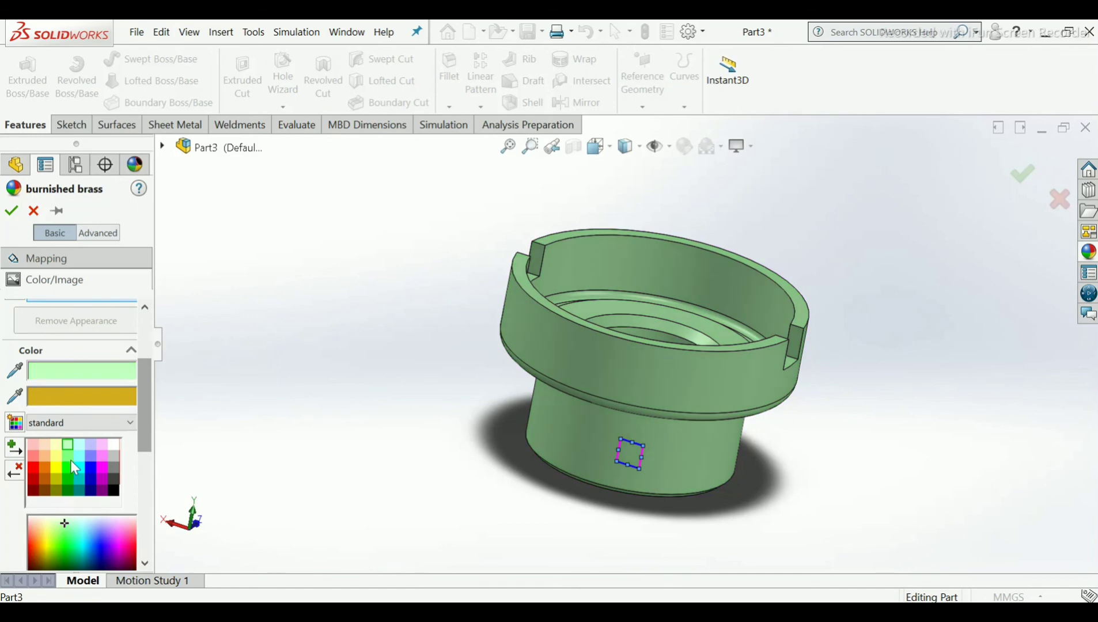
pyautogui.click(70, 458)
pyautogui.click(50, 466)
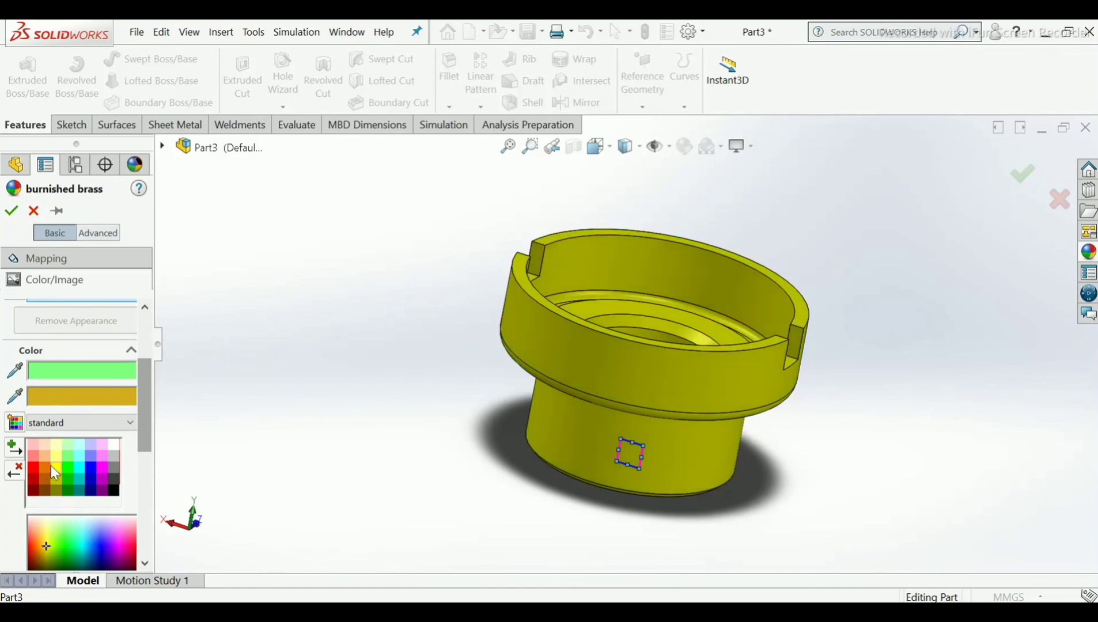
pyautogui.click(53, 453)
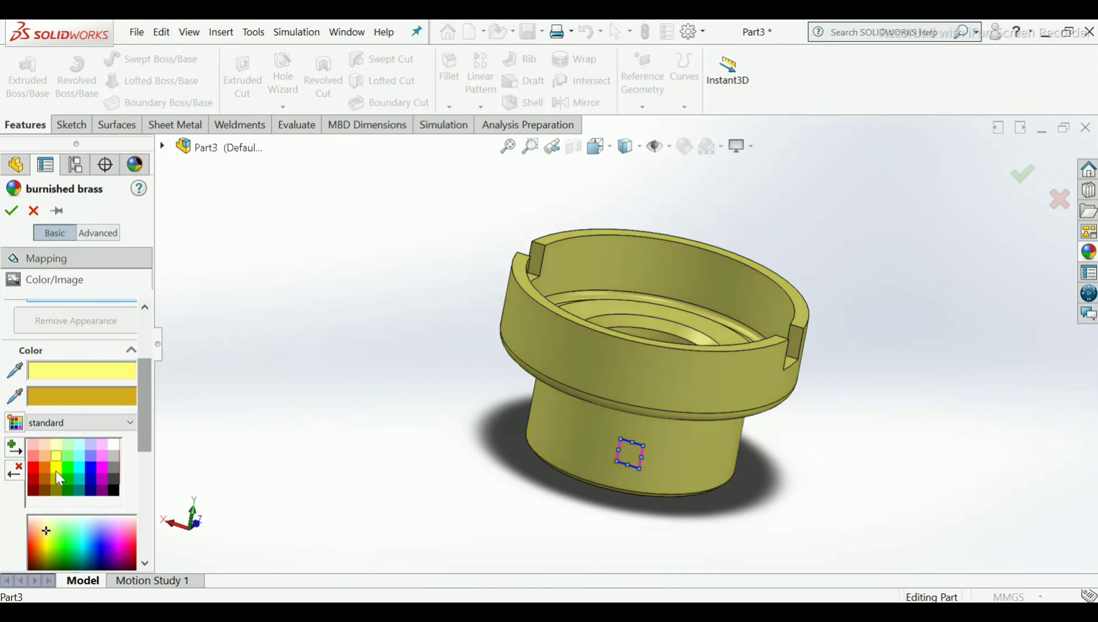
pyautogui.click(56, 469)
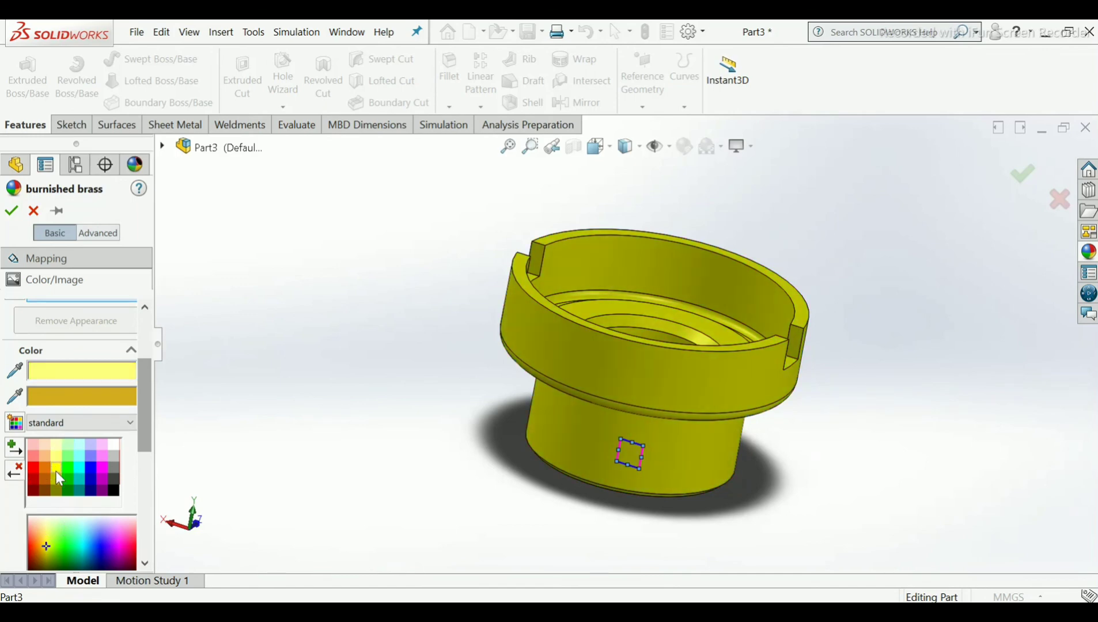
pyautogui.click(94, 468)
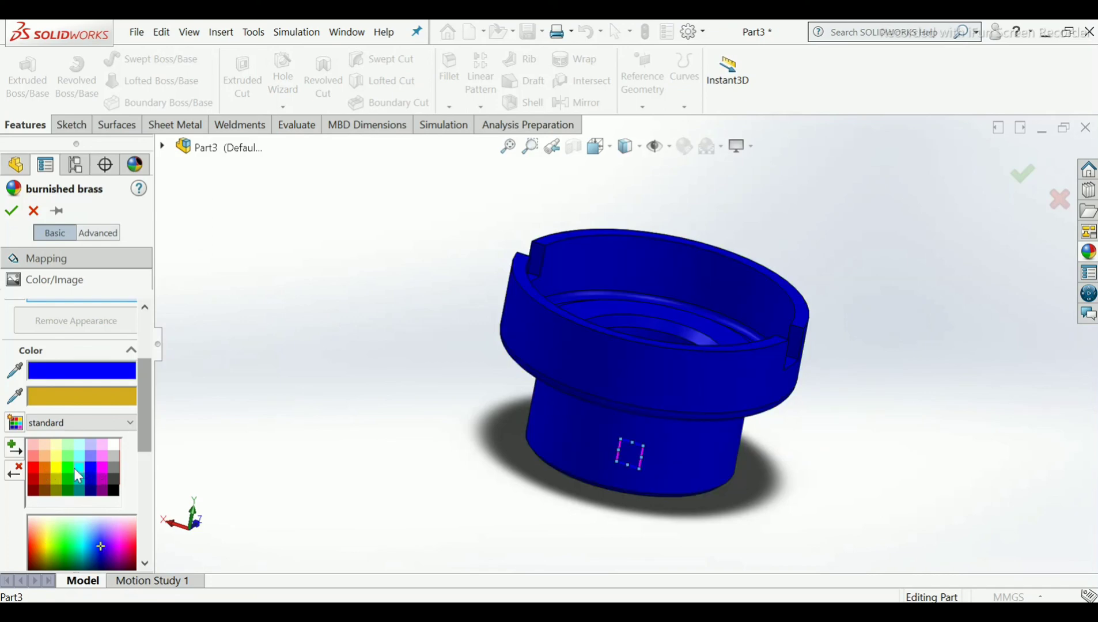
# Set the burnished brass appearance's primary color to cyan from the standard palette and apply it to the part.
pyautogui.click(75, 469)
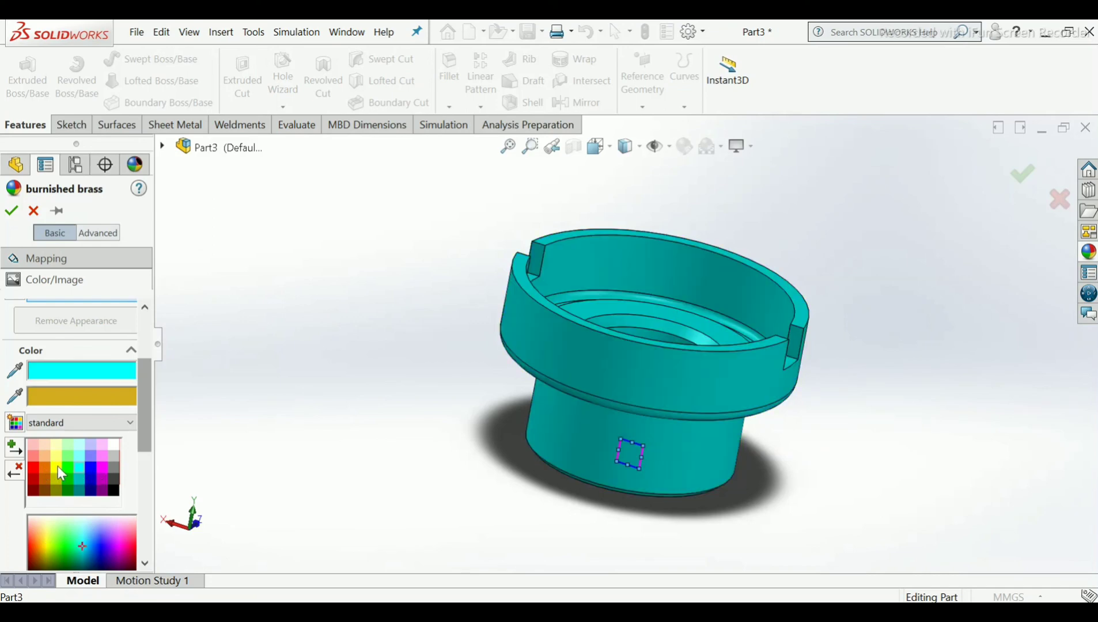
pyautogui.click(12, 213)
# Save the part as "Valve seat." in the Components folder.
pyautogui.moveTo(645, 299)
pyautogui.mouseDown(button='middle')
pyautogui.moveTo(664, 306)
pyautogui.moveTo(632, 283)
pyautogui.mouseUp(button='middle')
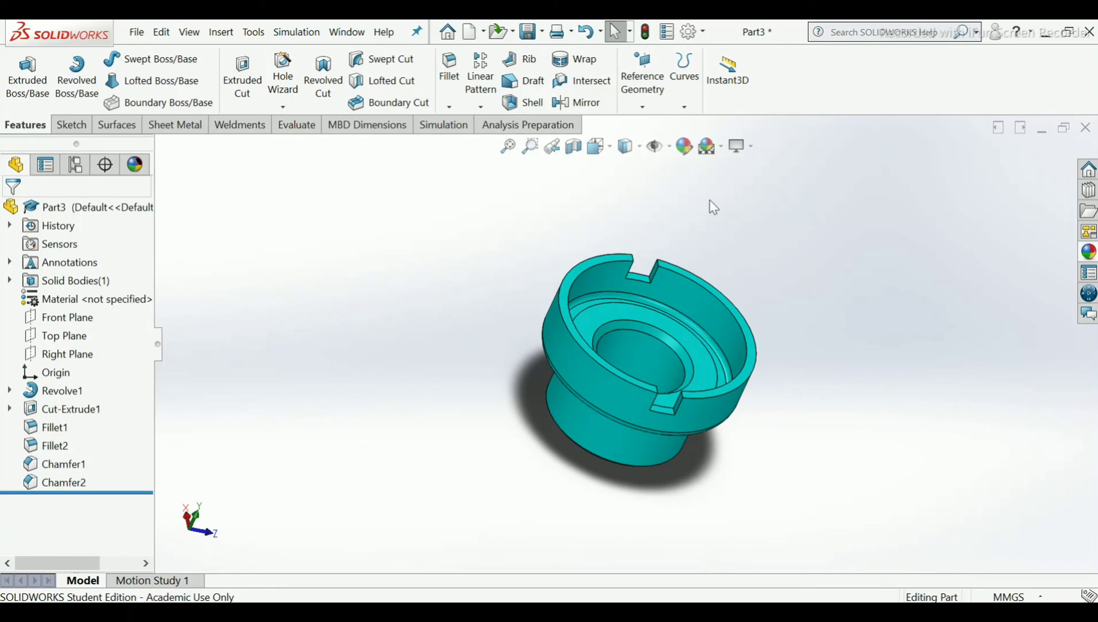
pyautogui.scroll(-2, 657, 291)
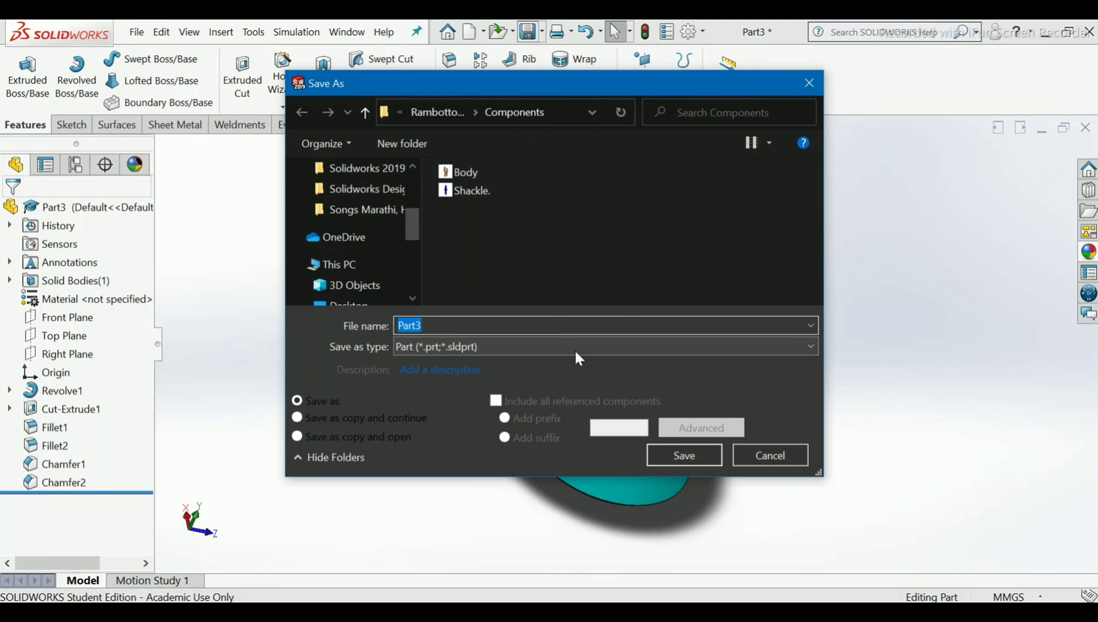
pyautogui.write('Va')
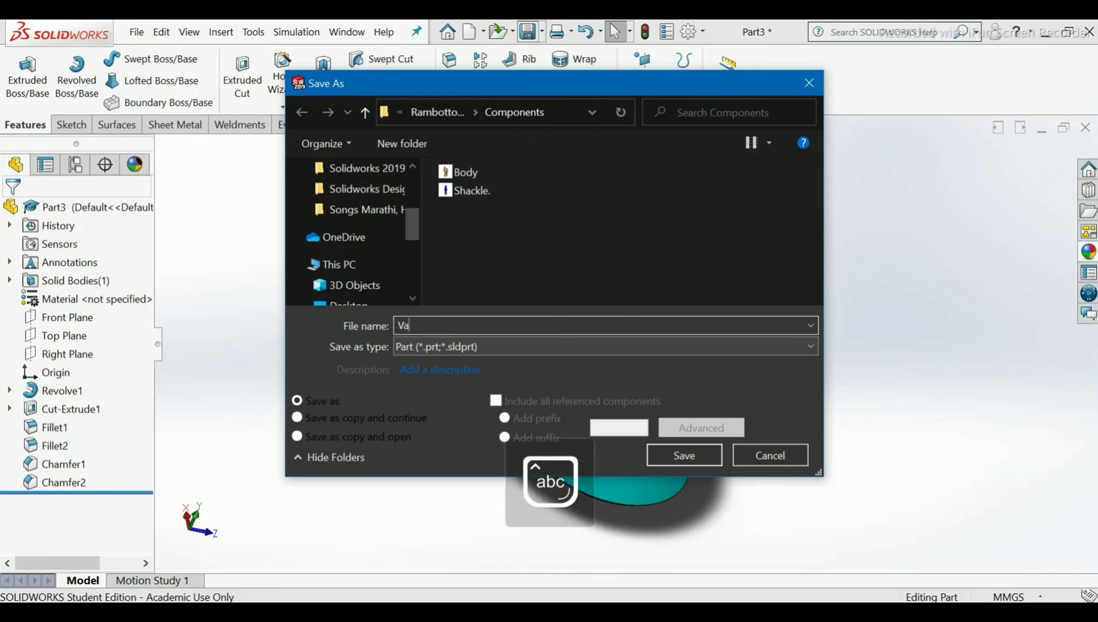
pyautogui.write('lve ')
pyautogui.write('she')
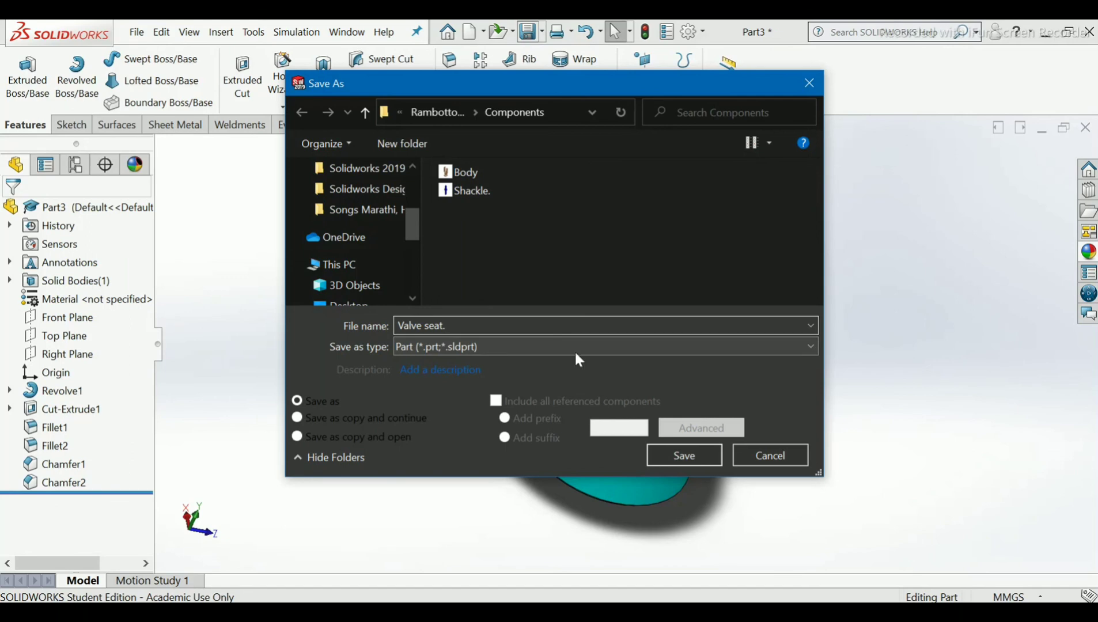
pyautogui.click(671, 452)
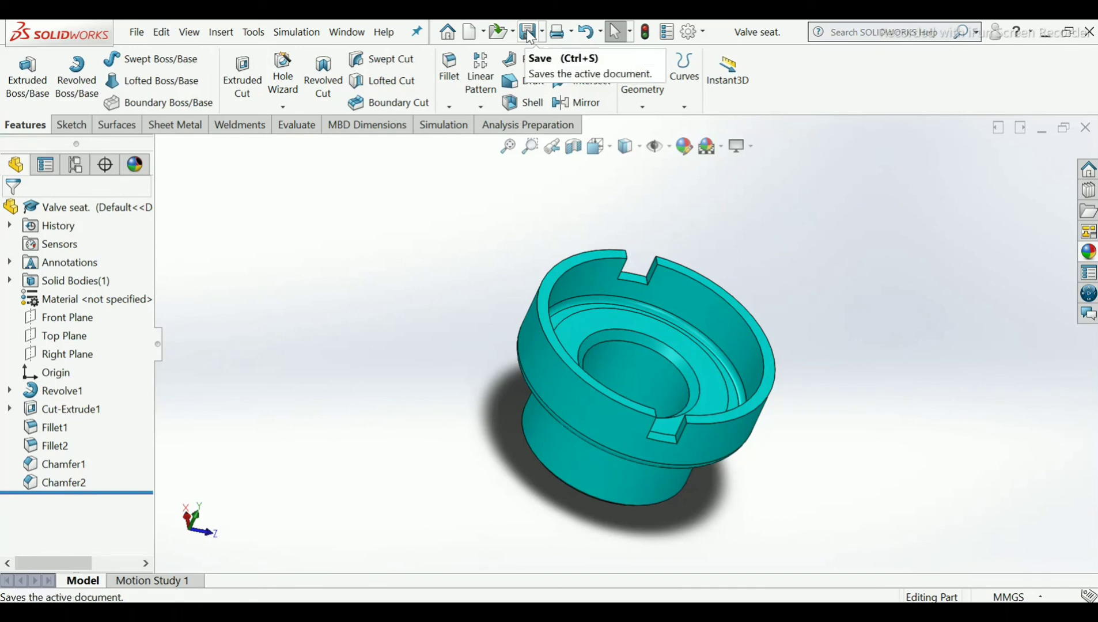
# Close the valve seat document and create a new part document.
pyautogui.click(1087, 127)
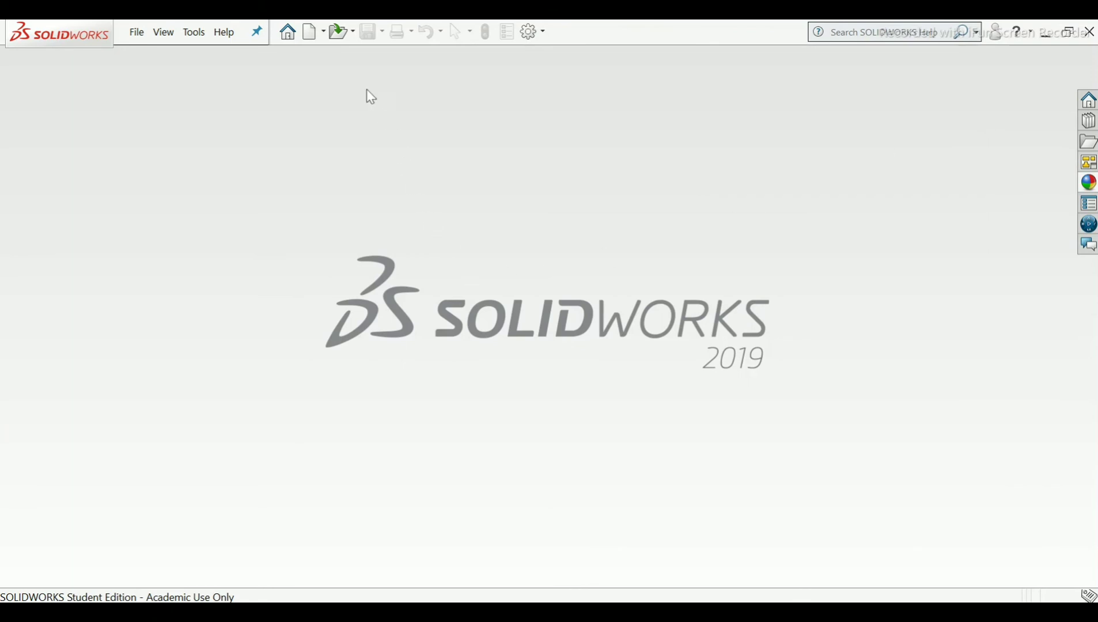
pyautogui.click(312, 31)
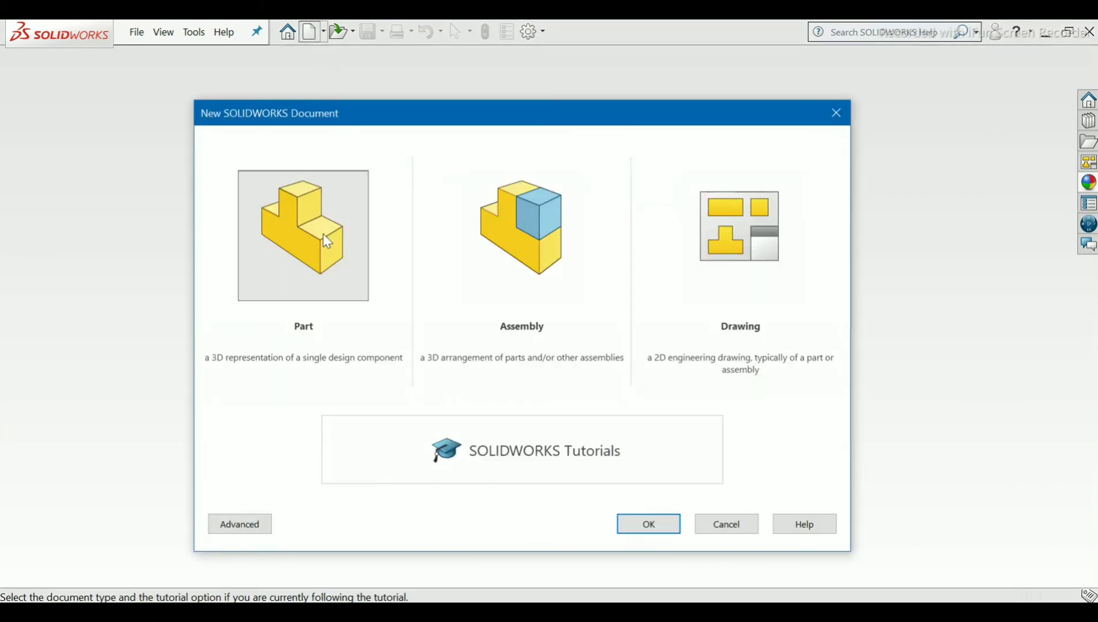
pyautogui.click(320, 235)
pyautogui.click(644, 521)
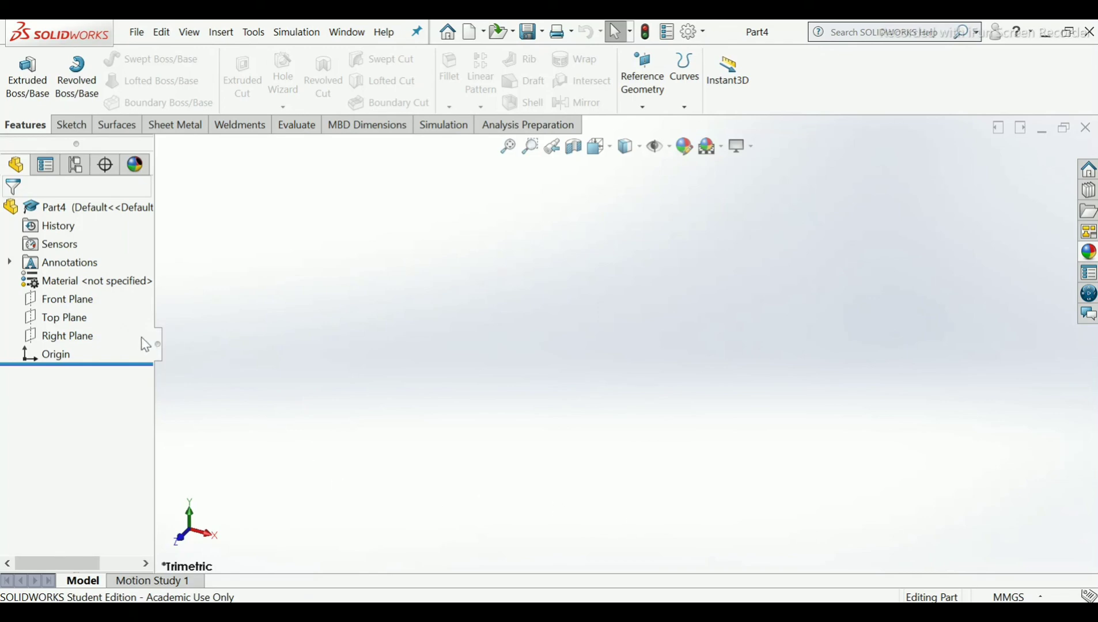
# Sketch a circle about 123 mm in diameter centered on the origin on the Top Plane.
pyautogui.click(74, 318)
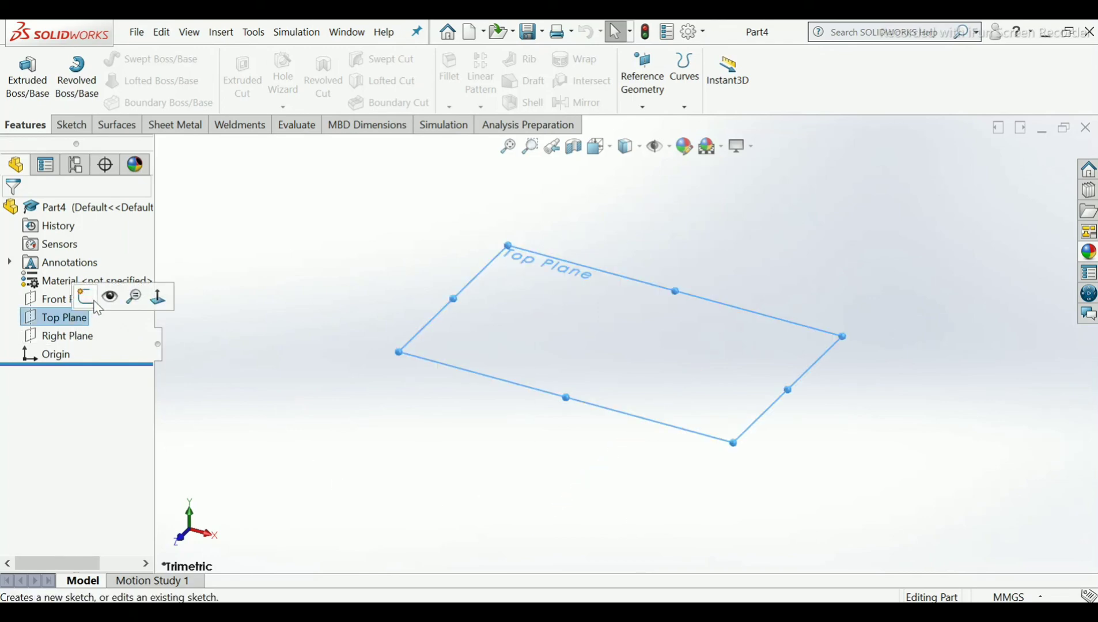
pyautogui.click(87, 297)
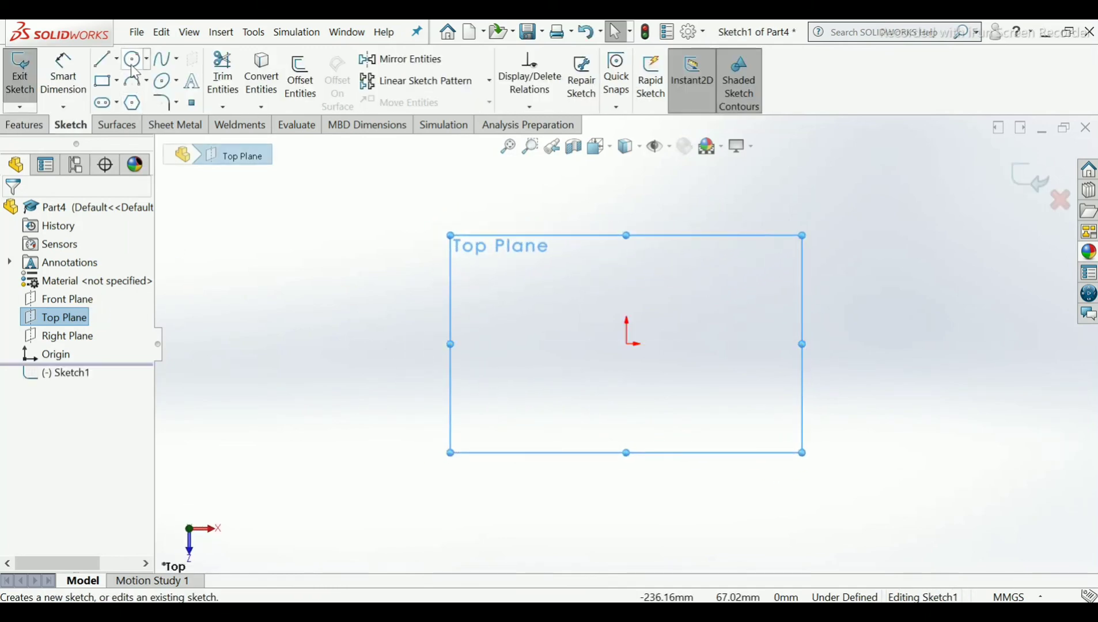
pyautogui.click(135, 63)
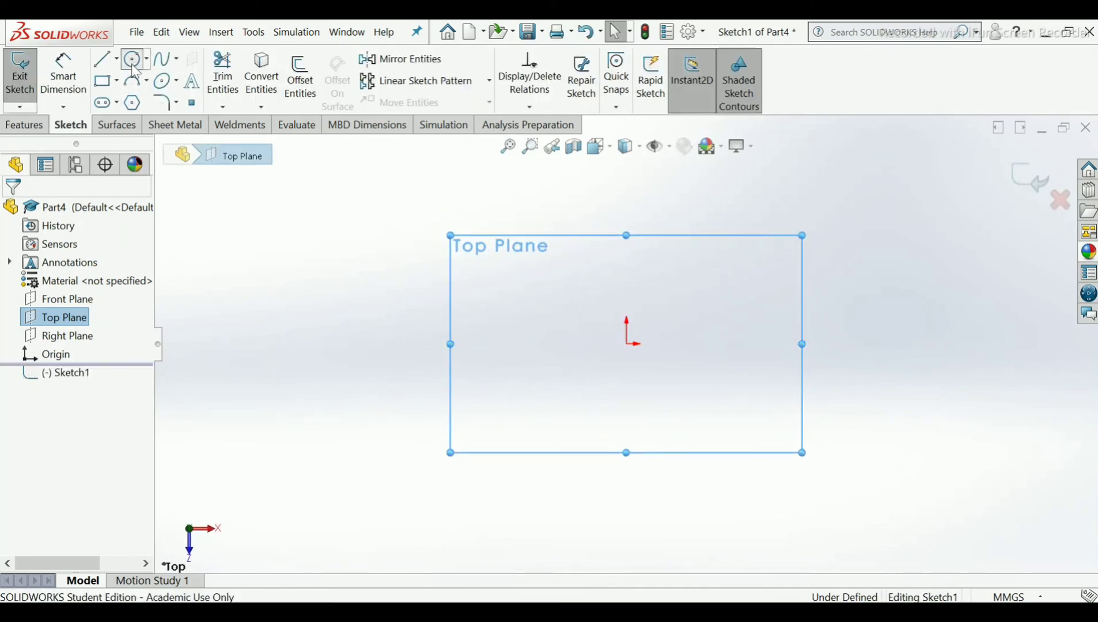
pyautogui.click(627, 344)
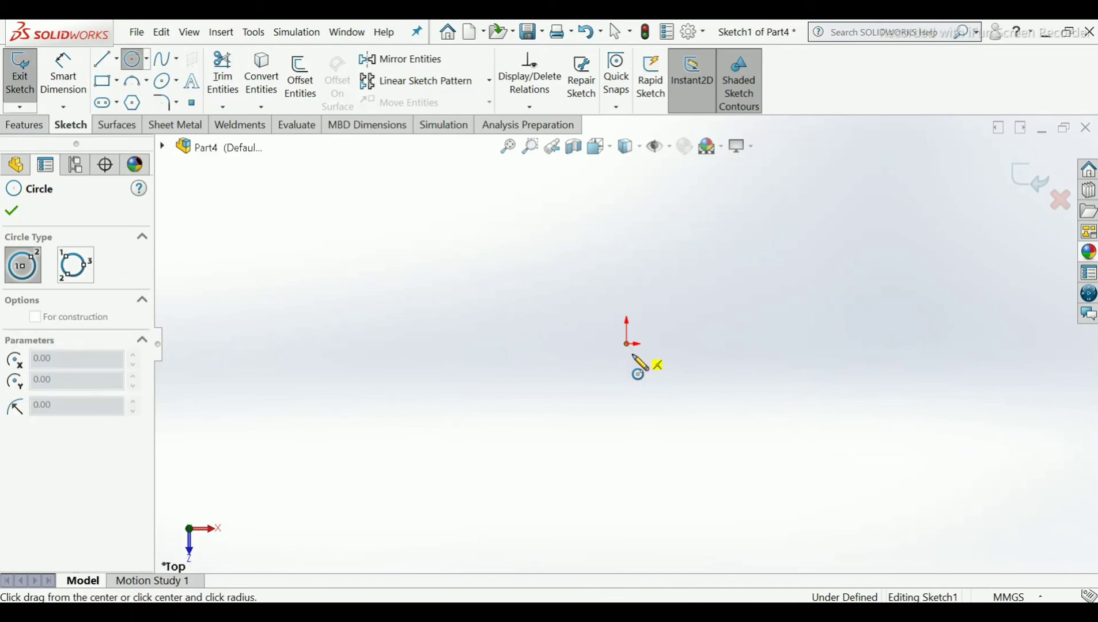
pyautogui.click(725, 417)
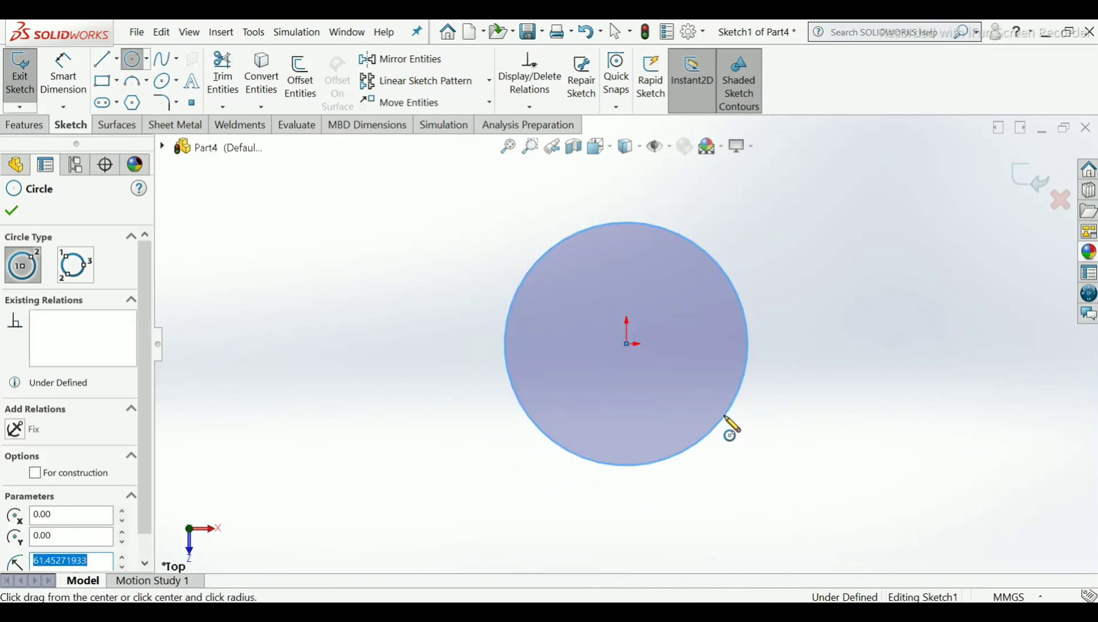
pyautogui.rightClick(724, 417)
pyautogui.click(739, 428)
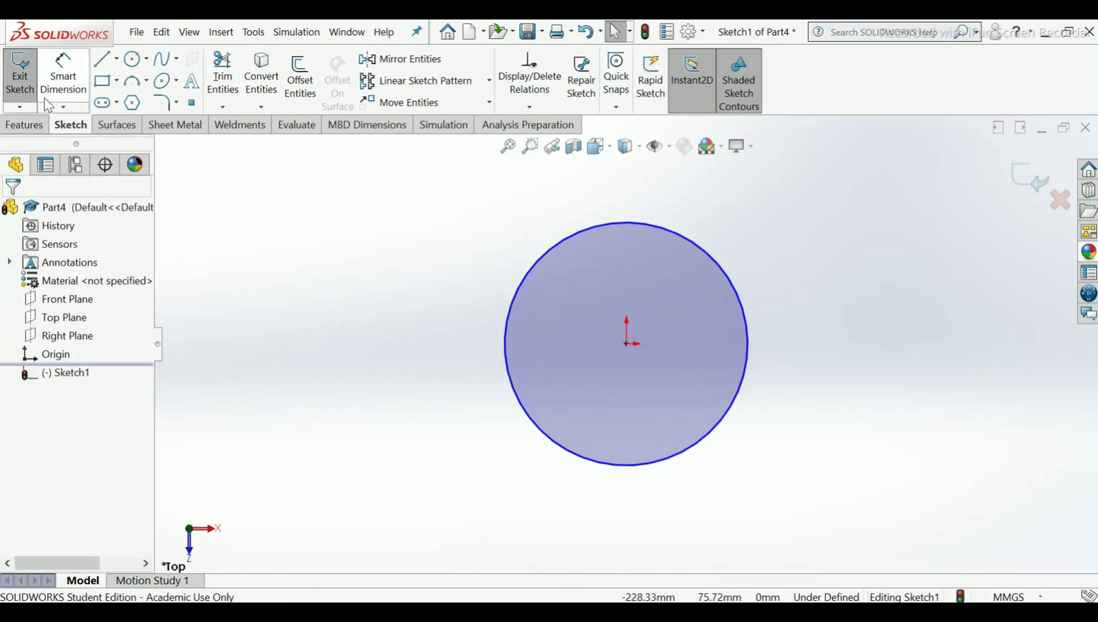
# Dimension the circle's diameter and set it to 60 mm.
pyautogui.click(60, 99)
pyautogui.click(544, 449)
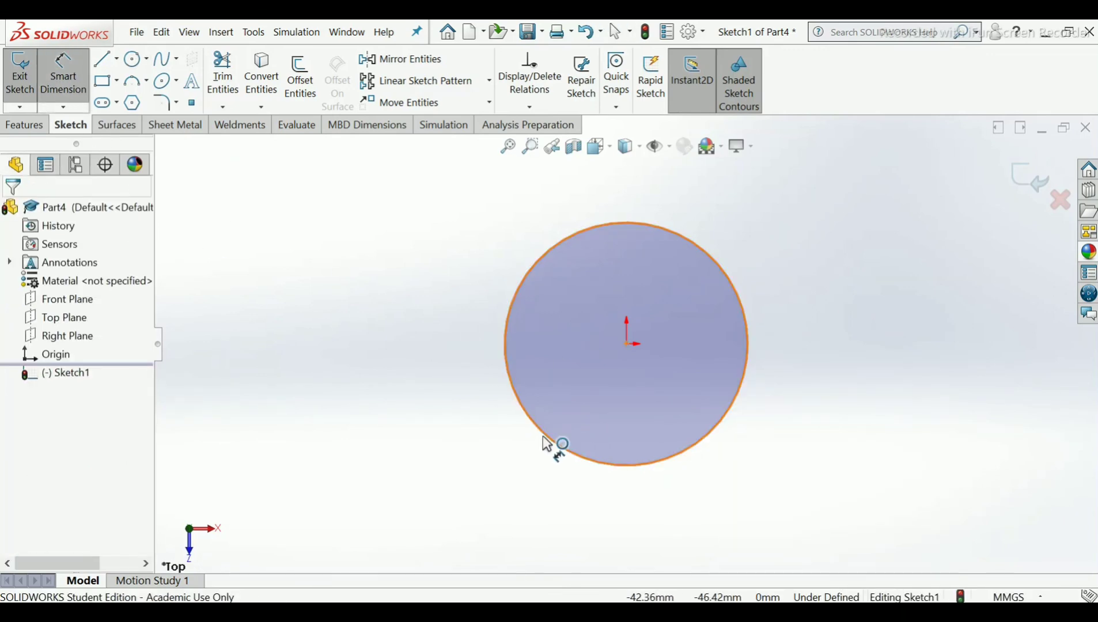
pyautogui.click(416, 306)
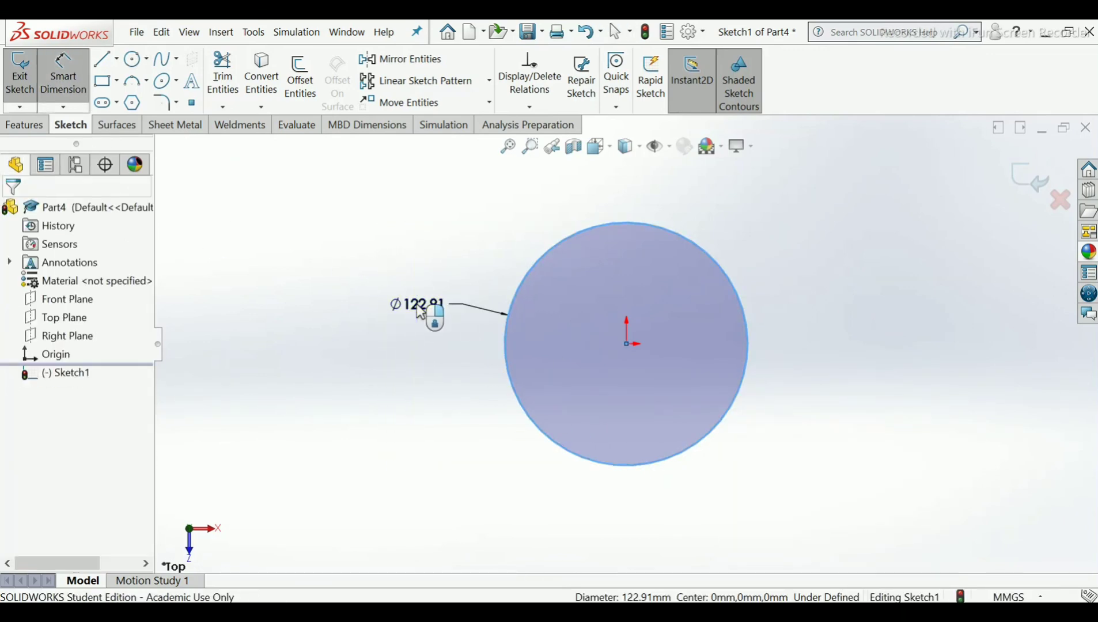
pyautogui.click(422, 312)
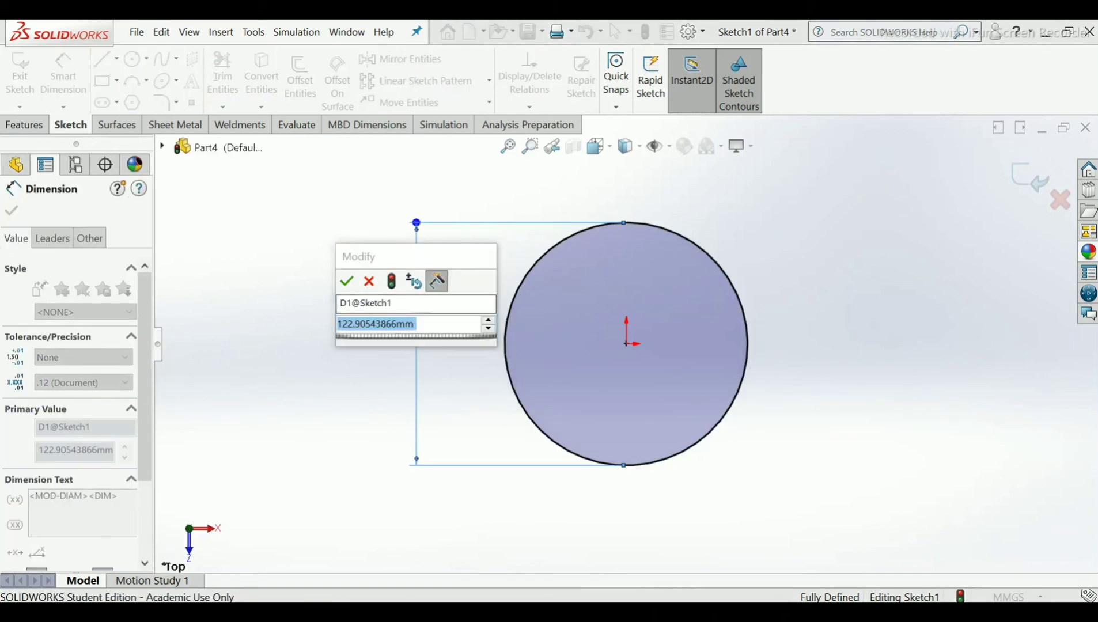
pyautogui.write('60')
pyautogui.press('Return')
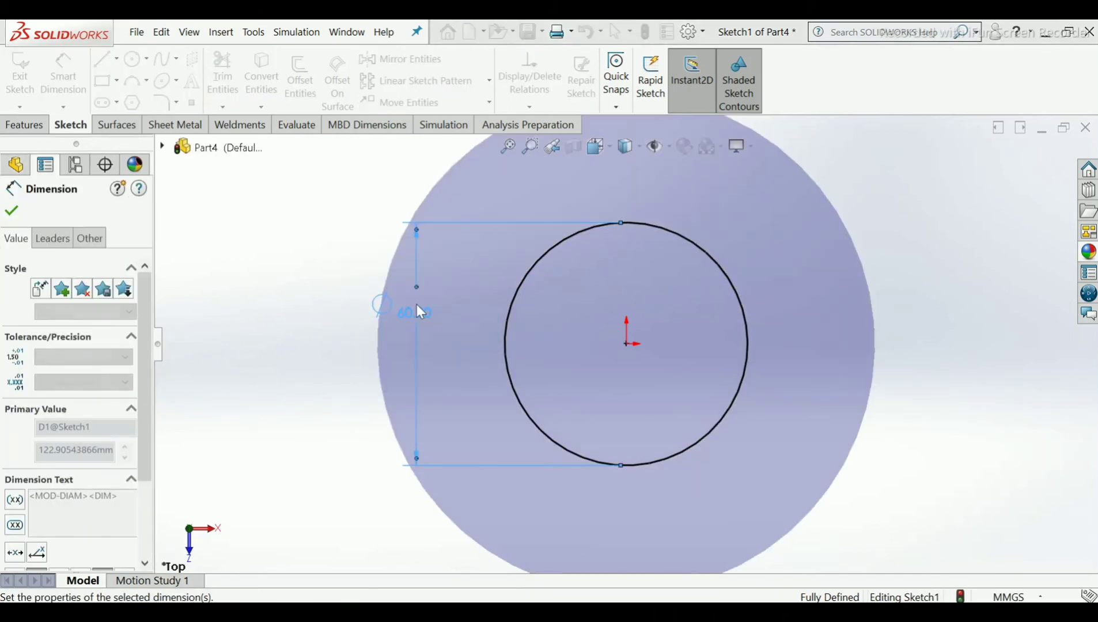
pyautogui.click(11, 214)
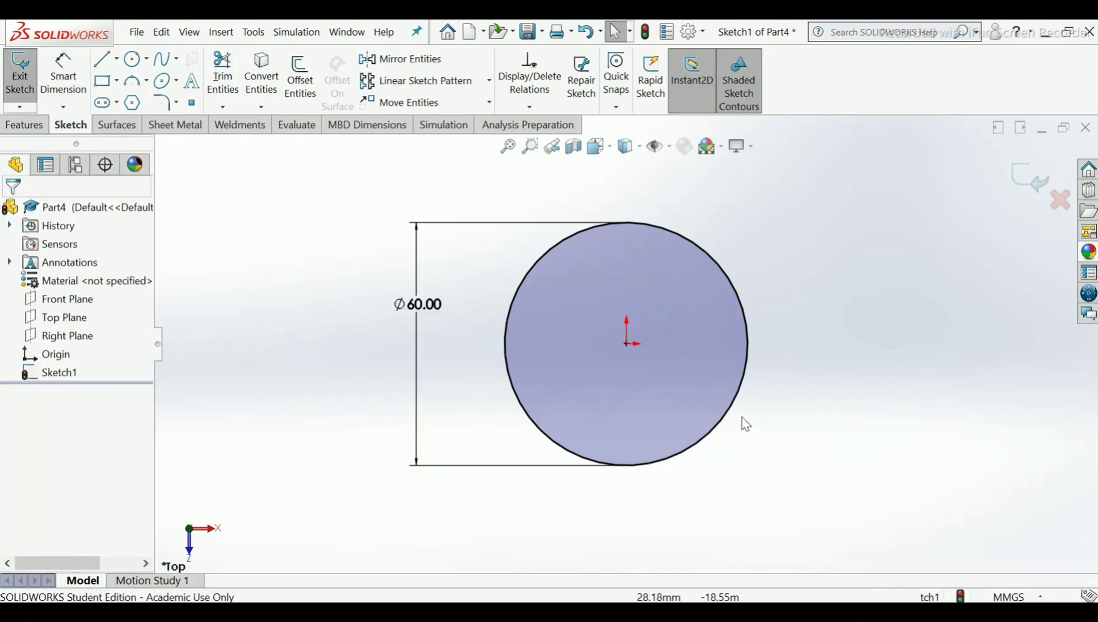
# Check the washer in the Rambottom safety valve PDF, and sketch a center rectangle at the origin inside the circle in SolidWorks.
pyautogui.click(118, 82)
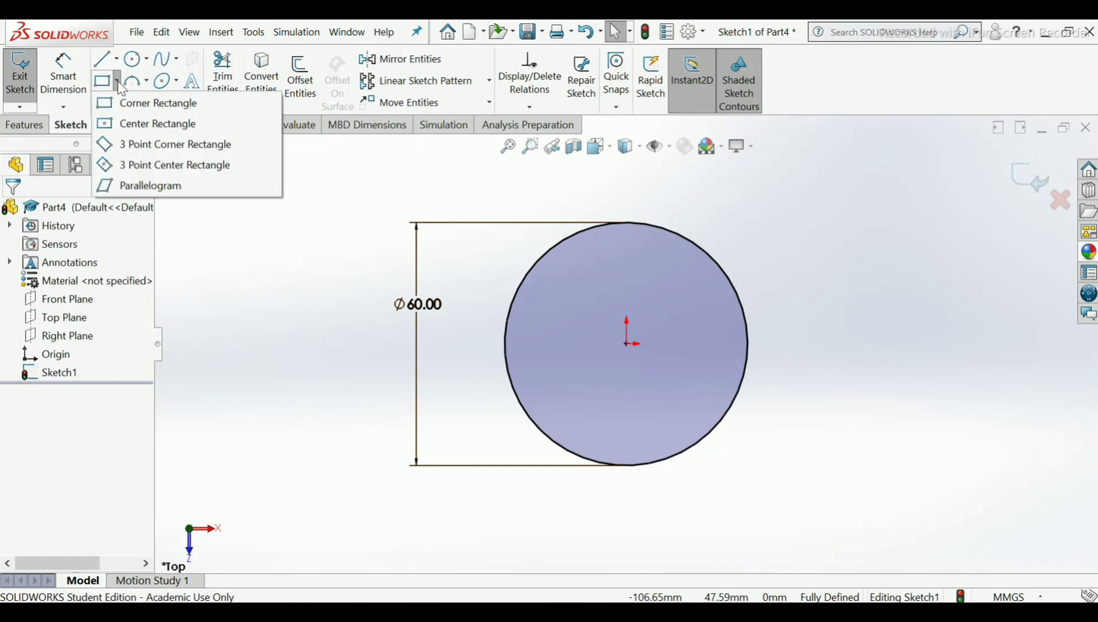
pyautogui.click(128, 128)
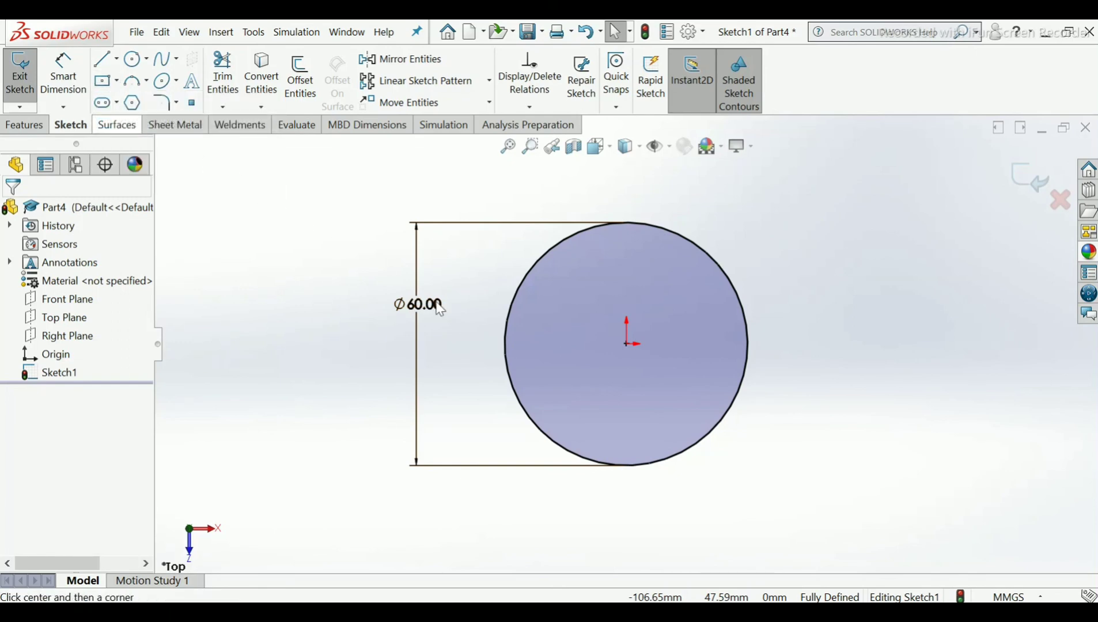
pyautogui.hotkey('alt', 'Tab')
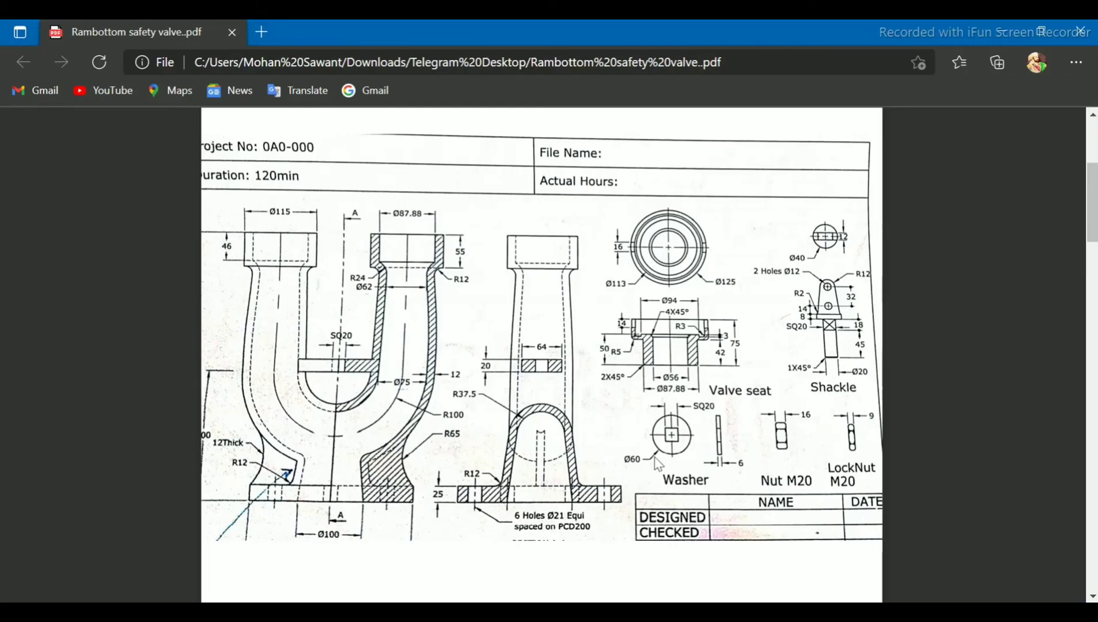
pyautogui.scroll(-1, 673, 421)
pyautogui.scroll(1, 676, 433)
pyautogui.hotkey('alt', 'Tab')
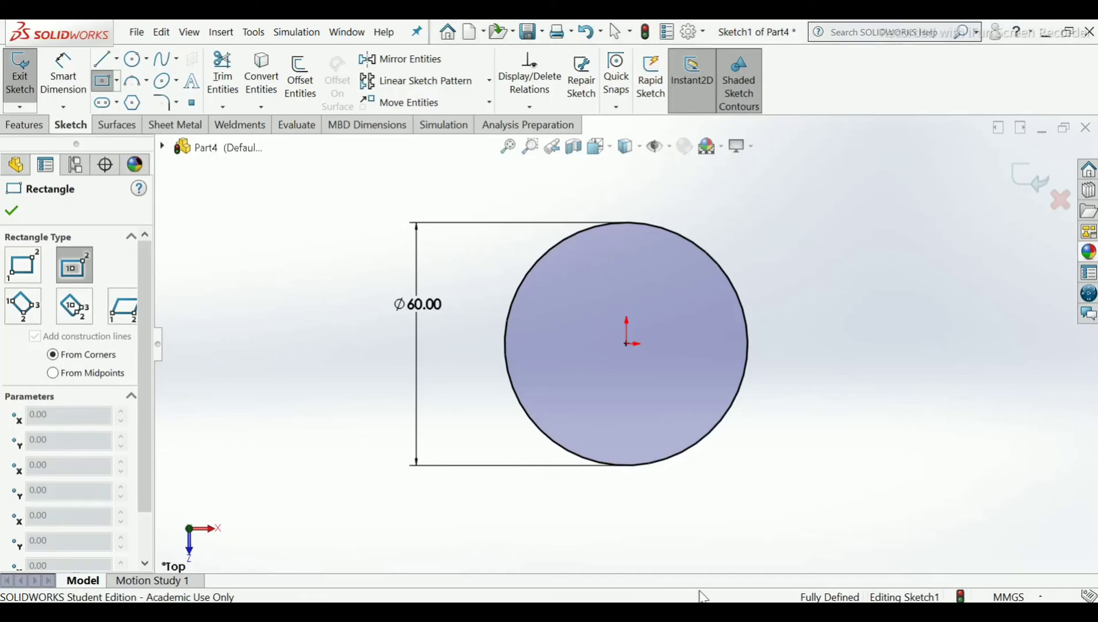
pyautogui.click(627, 344)
pyautogui.click(667, 383)
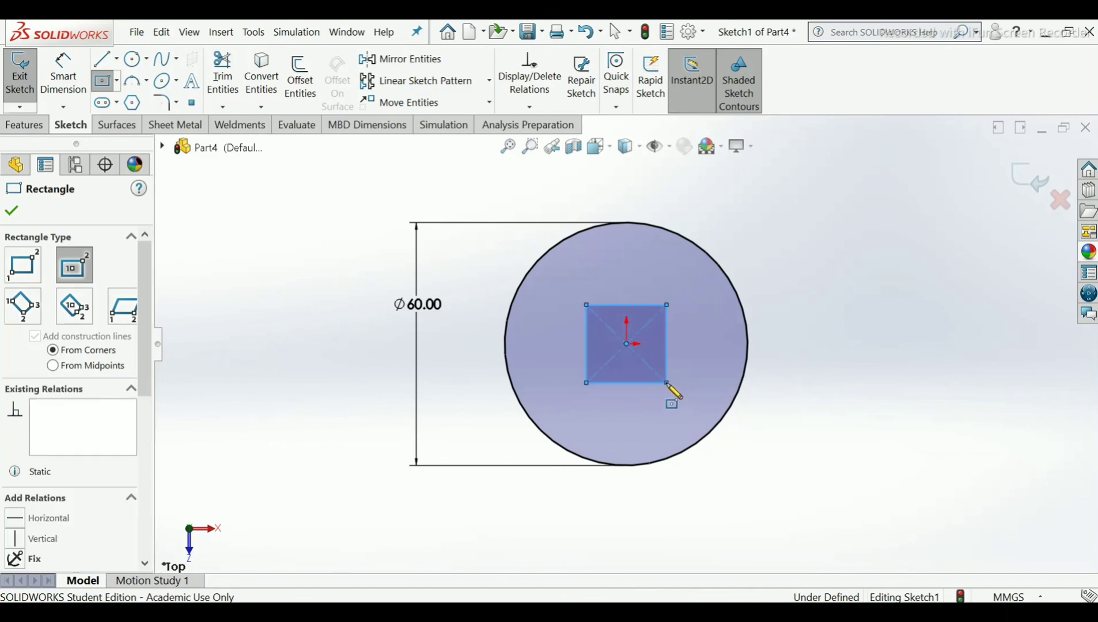
pyautogui.rightClick(667, 383)
pyautogui.click(700, 395)
# Dimension the center rectangle's height and width inside the circle, setting both to 20 mm.
pyautogui.click(63, 78)
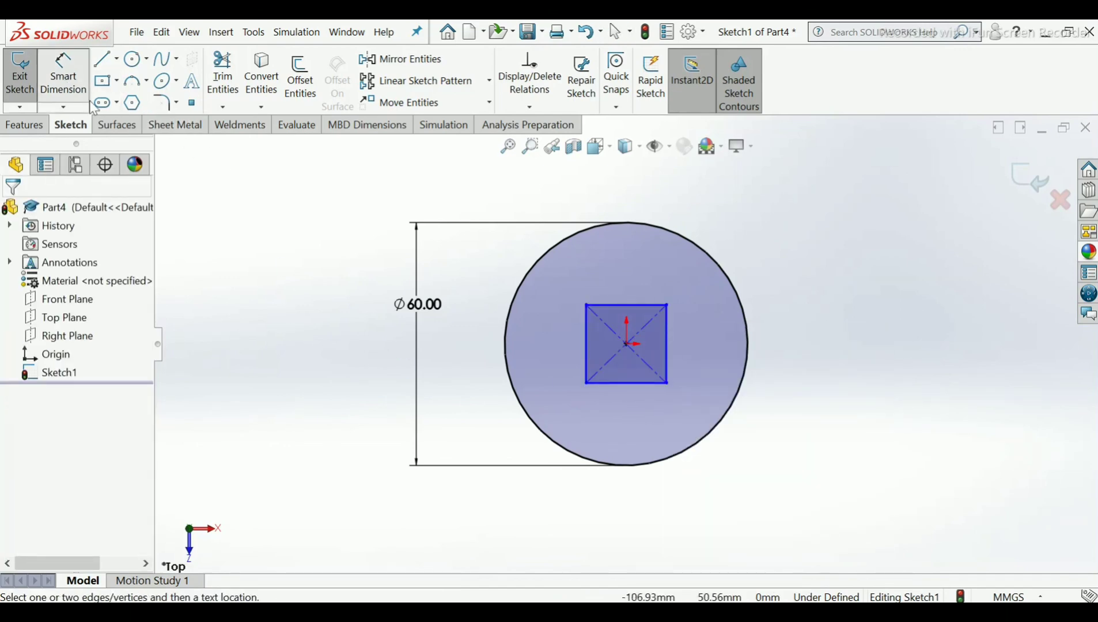
pyautogui.click(585, 363)
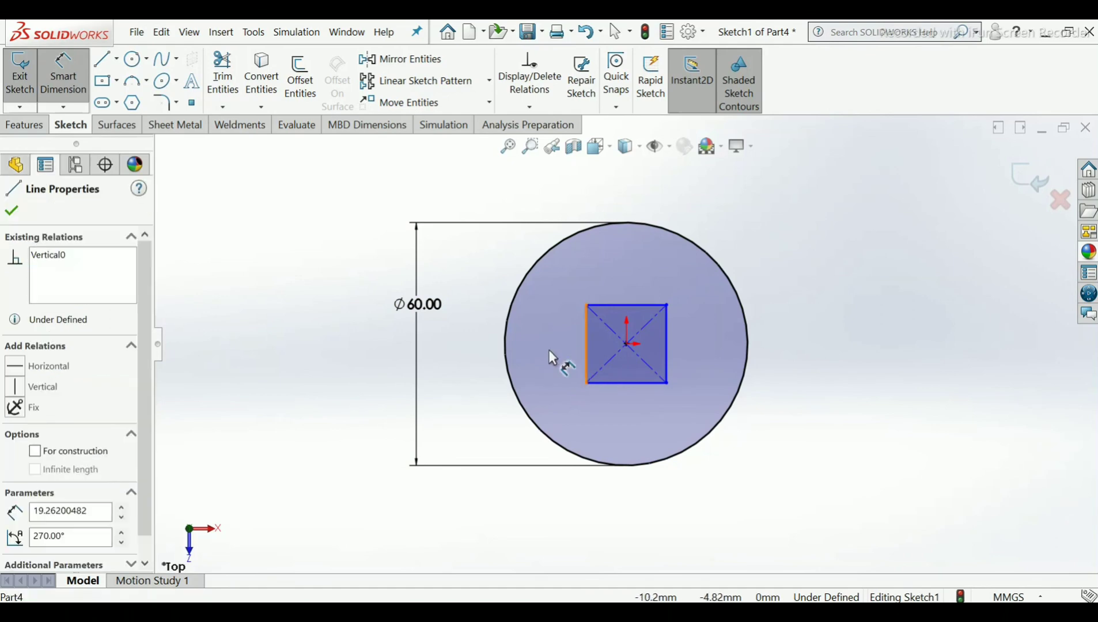
pyautogui.click(545, 342)
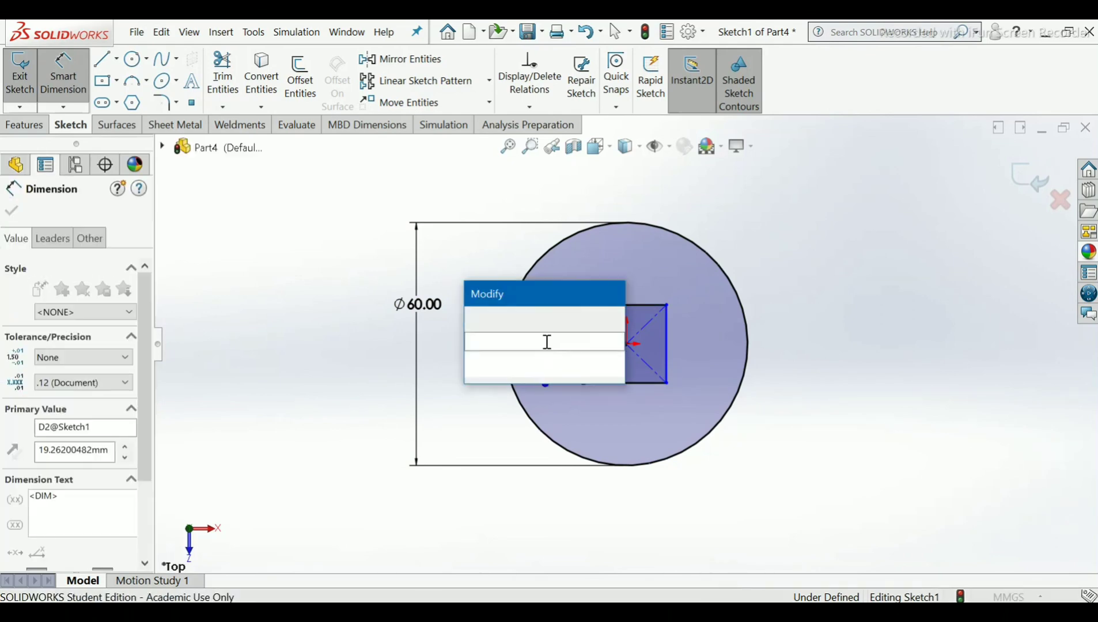
pyautogui.write('20')
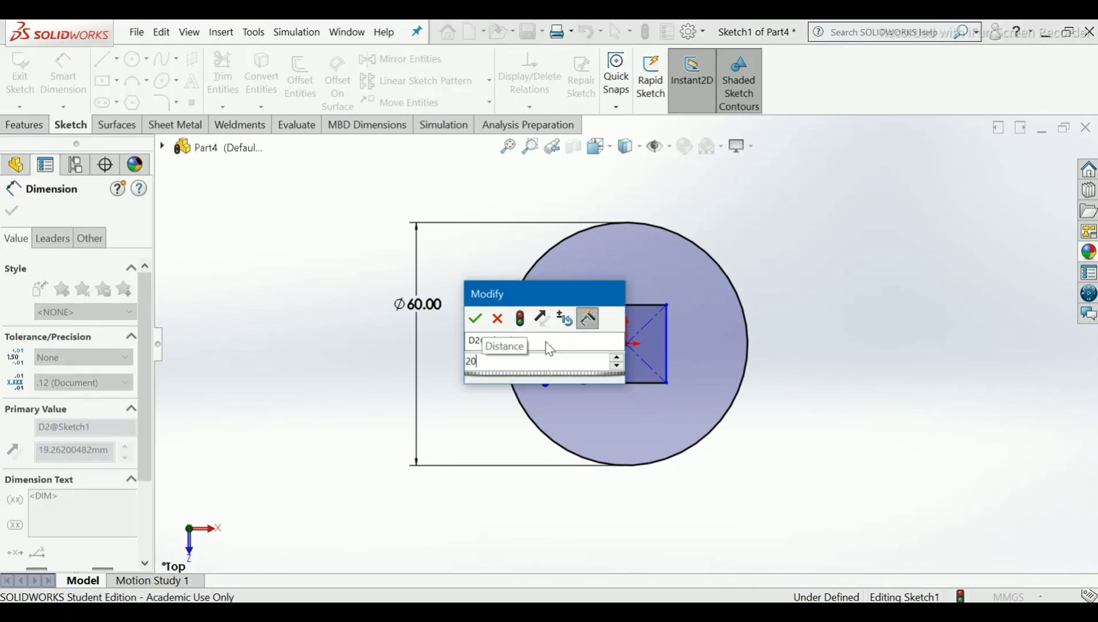
pyautogui.press('Return')
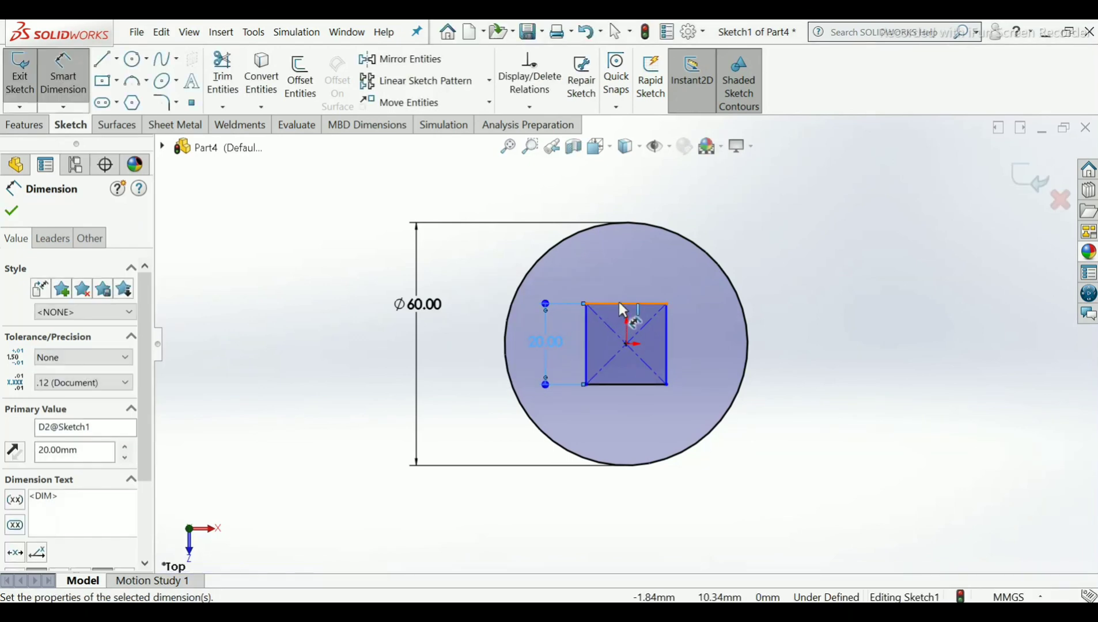
pyautogui.click(627, 304)
pyautogui.click(623, 262)
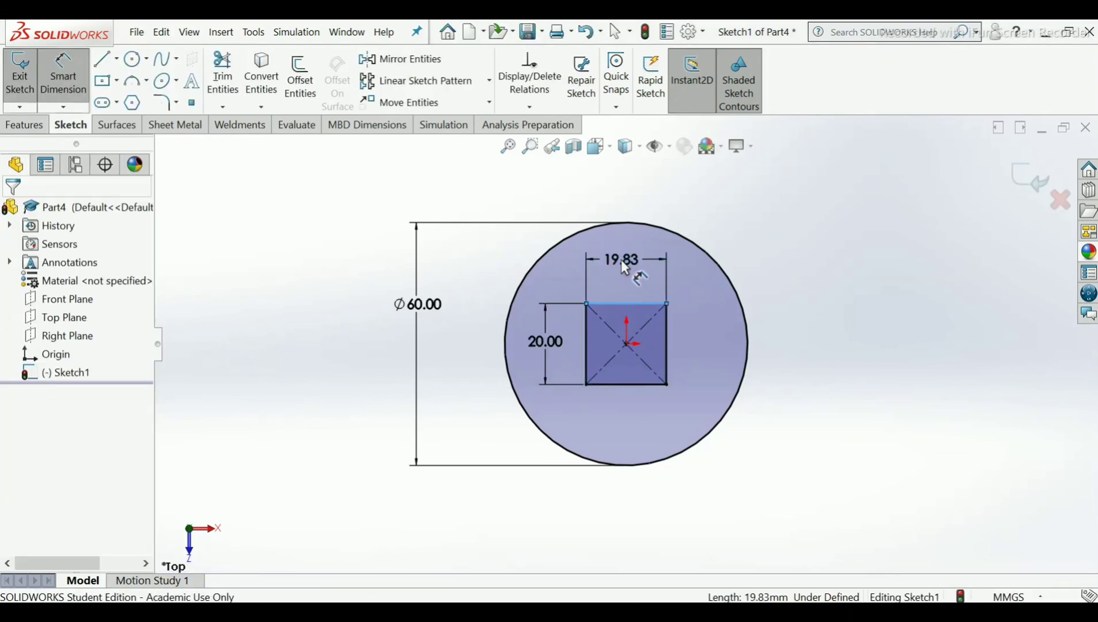
pyautogui.write('20')
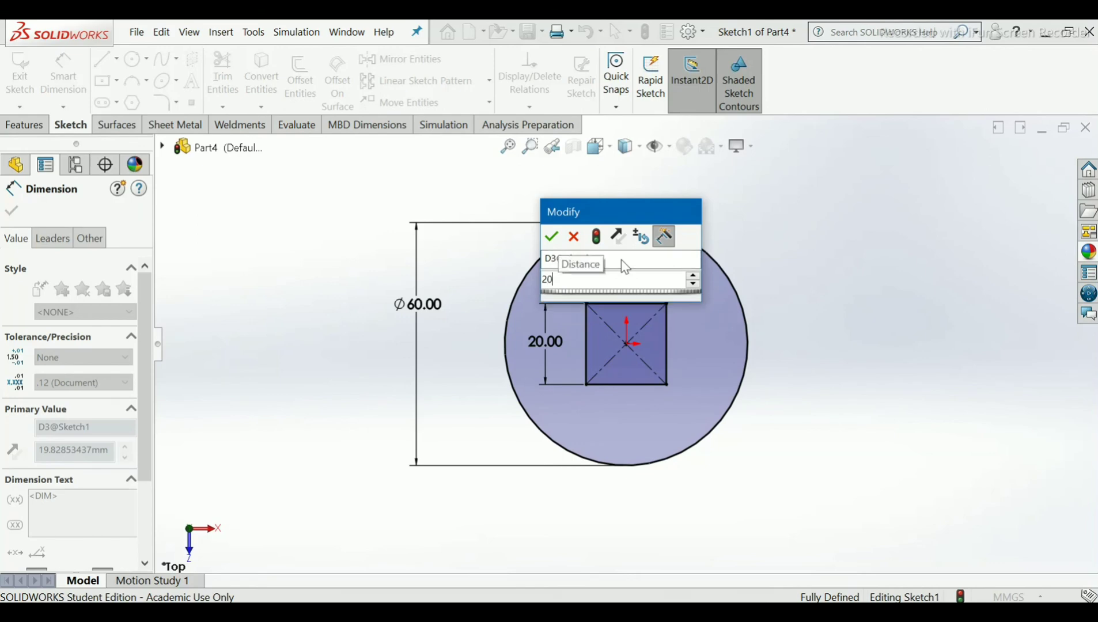
pyautogui.press('Return')
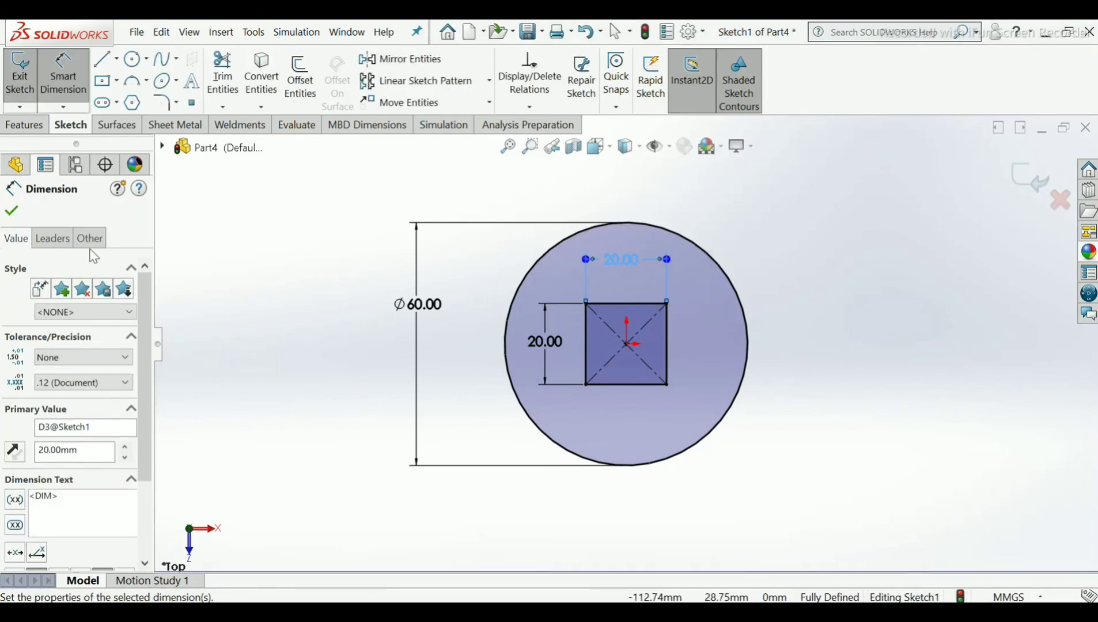
pyautogui.click(14, 212)
pyautogui.press('Escape')
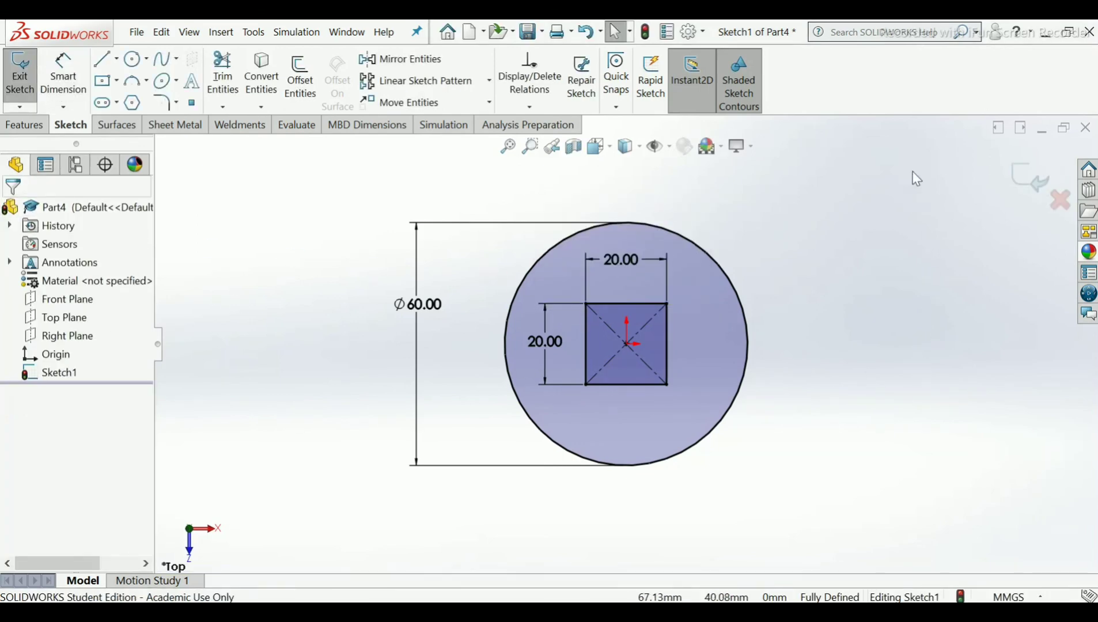
# Exit the sketch and extrude the circle with its square hole as a blind boss 6 mm deep.
pyautogui.click(1031, 180)
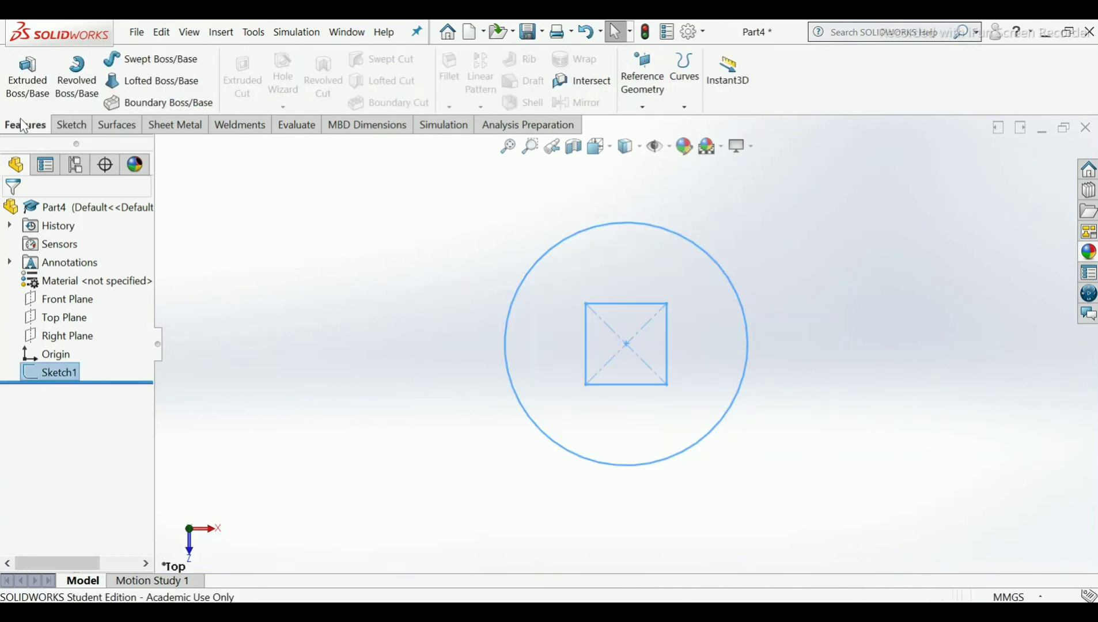
pyautogui.click(25, 86)
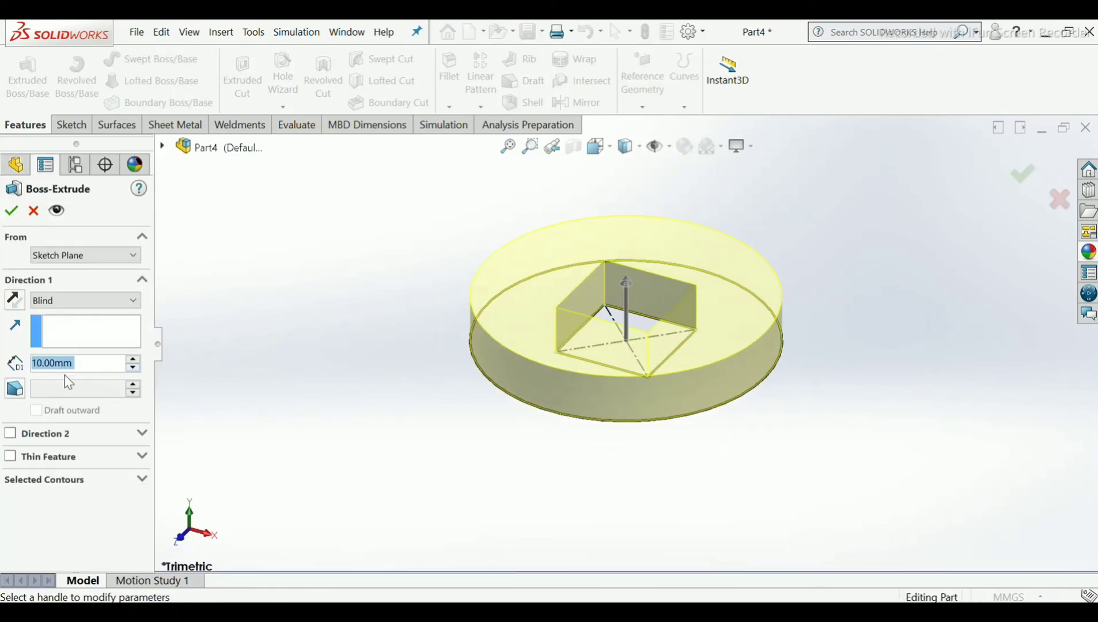
pyautogui.write('6')
pyautogui.press('Return')
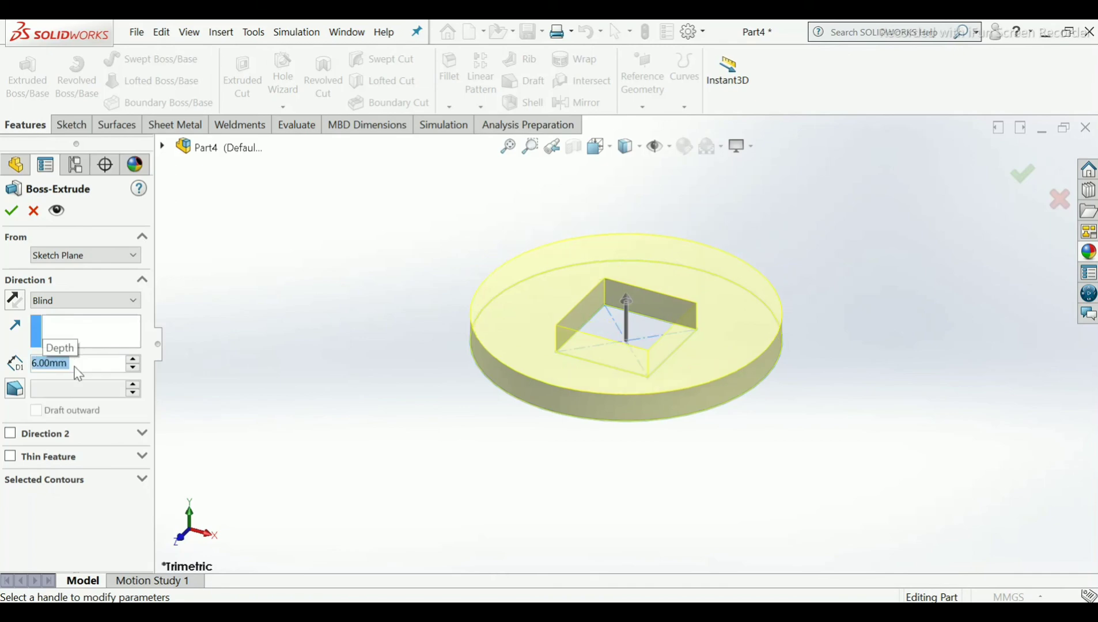
pyautogui.click(11, 210)
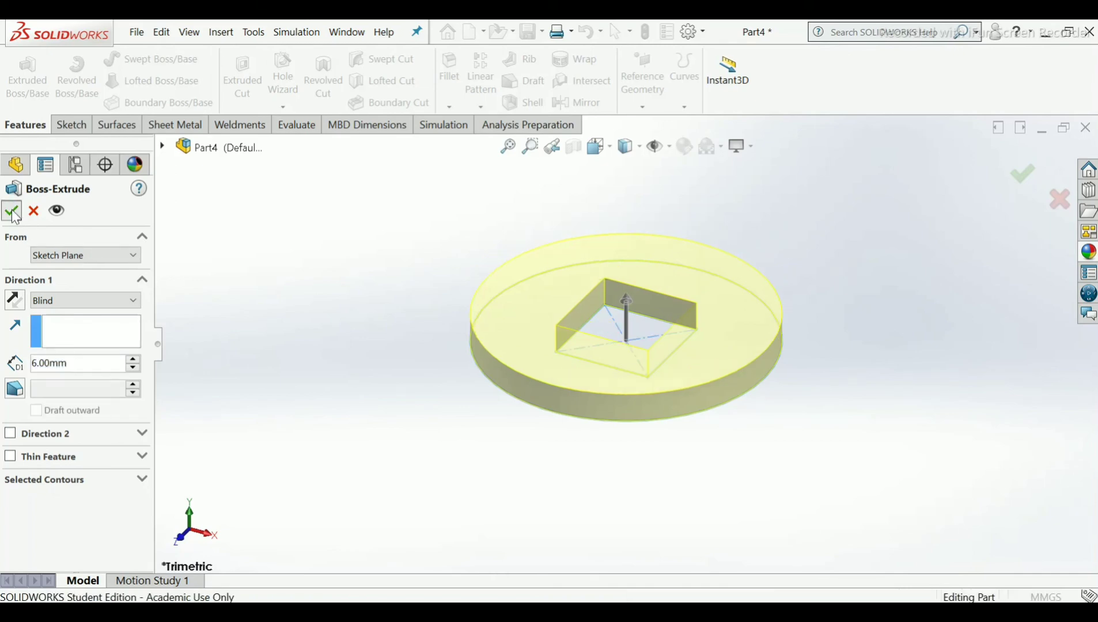
# Apply the chromium plate appearance from the Chrome metals to the washer's extrusion and recolor it light cyan.
pyautogui.moveTo(571, 356)
pyautogui.mouseDown(button='middle')
pyautogui.moveTo(590, 412)
pyautogui.moveTo(679, 228)
pyautogui.moveTo(603, 386)
pyautogui.moveTo(623, 264)
pyautogui.moveTo(571, 336)
pyautogui.mouseUp(button='middle')
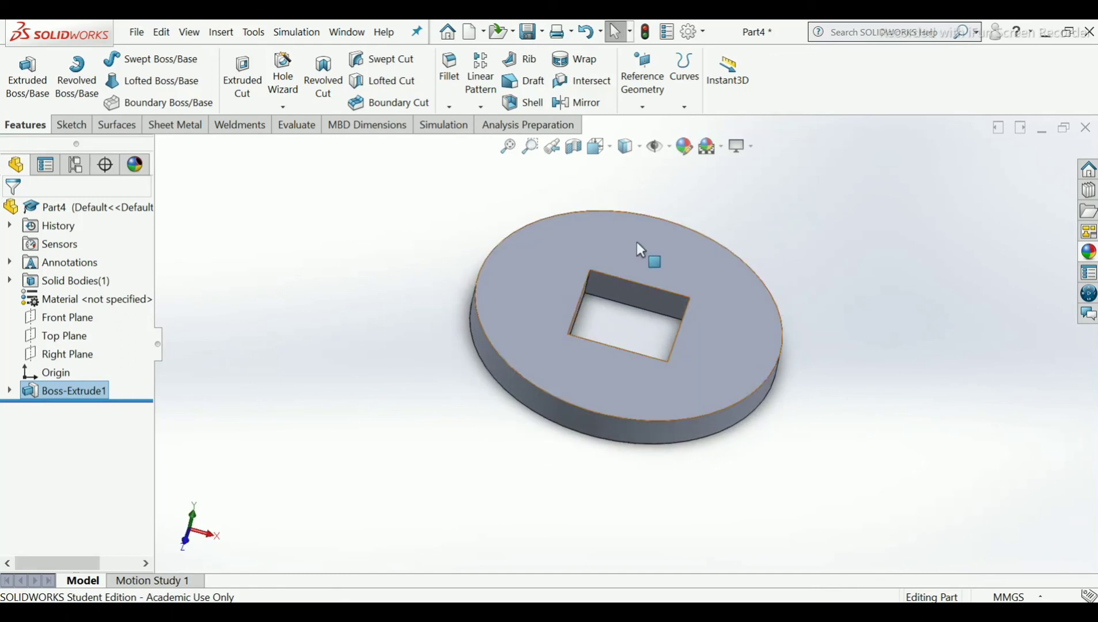
pyautogui.scroll(-5, 640, 254)
pyautogui.scroll(3, 644, 294)
pyautogui.scroll(3, 642, 334)
pyautogui.scroll(-2, 612, 440)
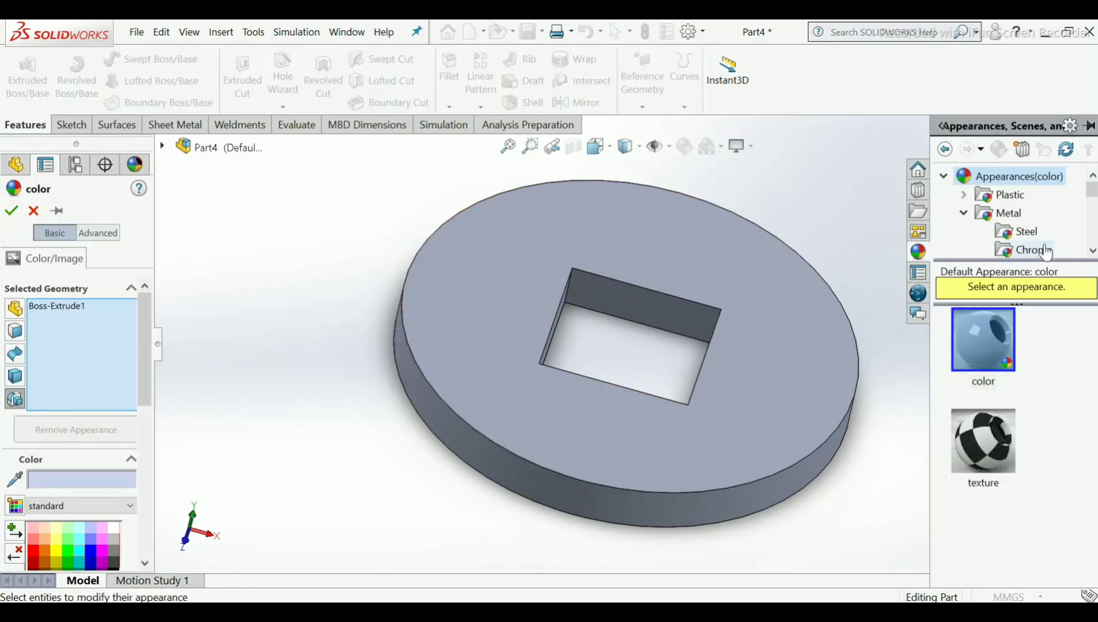
pyautogui.click(1034, 252)
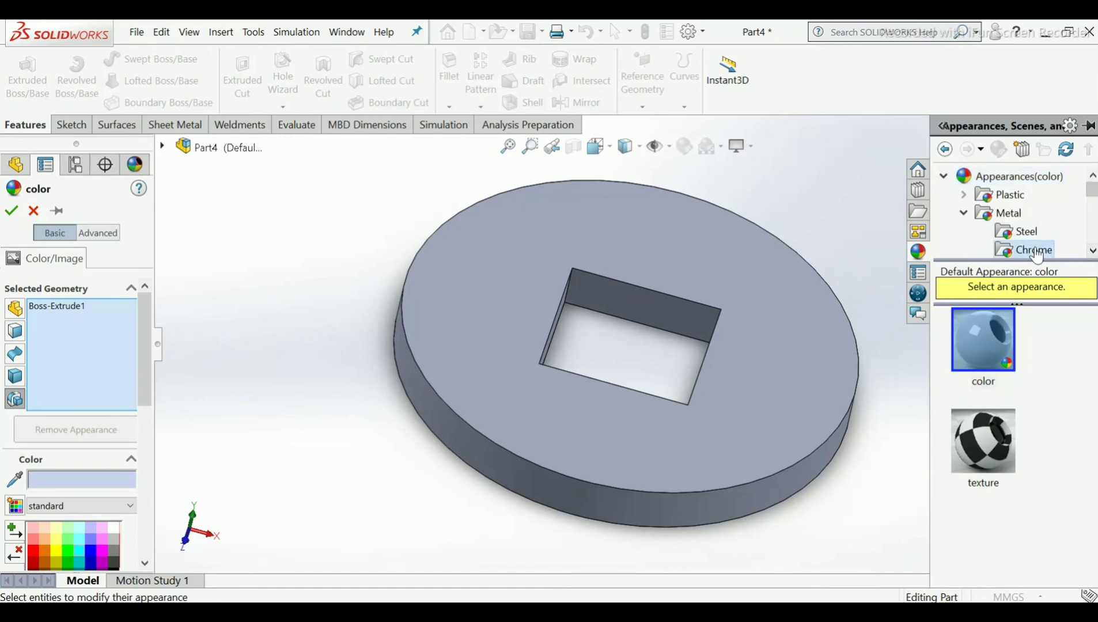
pyautogui.moveTo(984, 339); pyautogui.dragTo(599, 432)
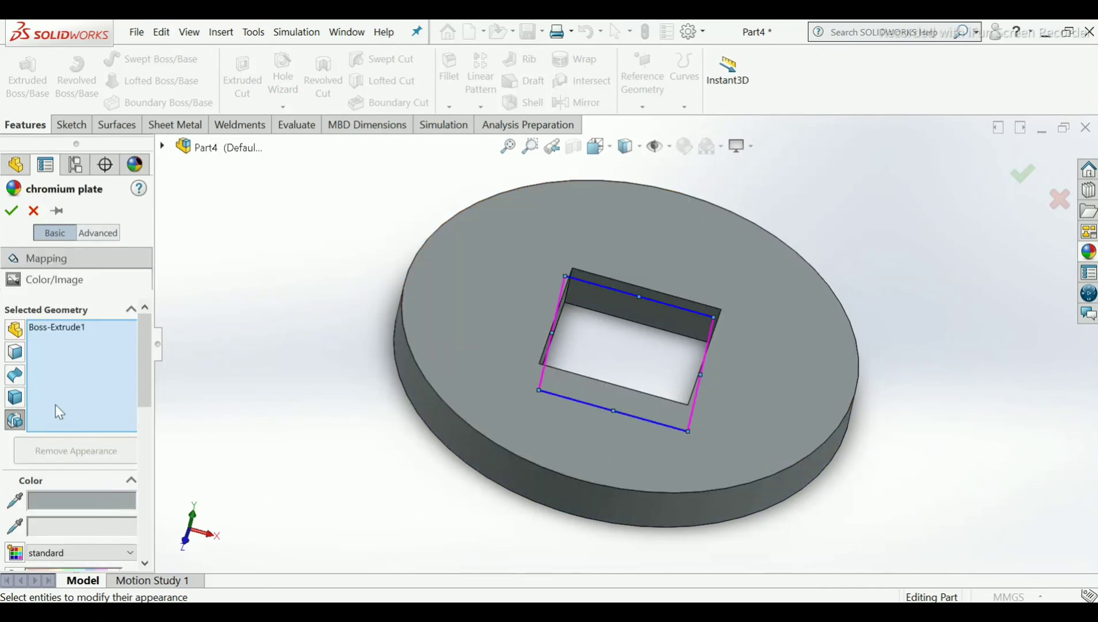
pyautogui.moveTo(153, 358); pyautogui.dragTo(147, 405)
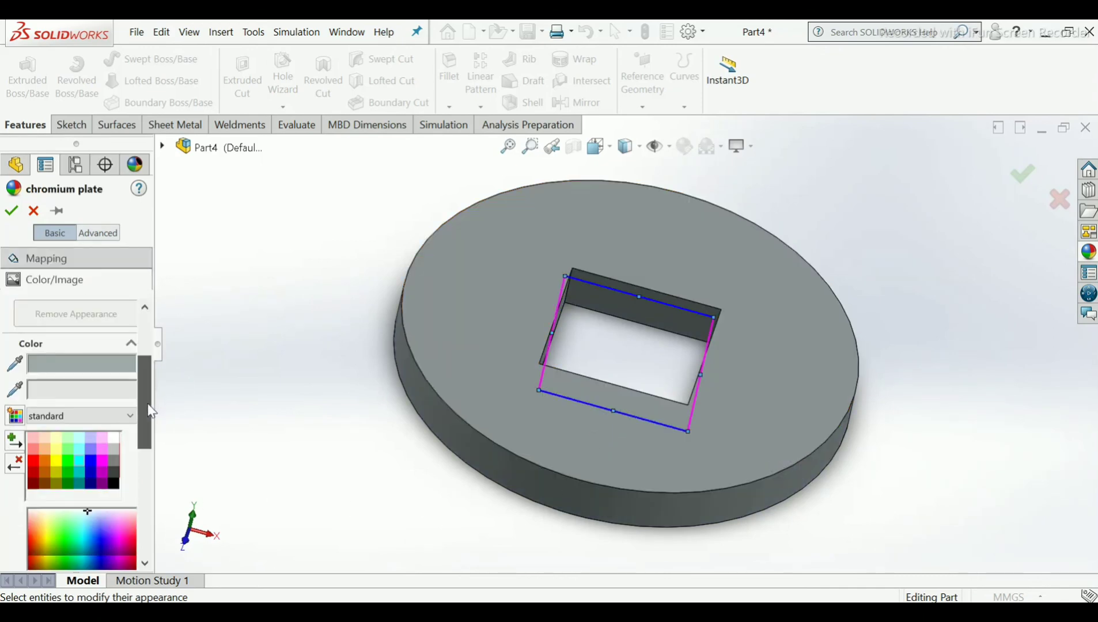
pyautogui.moveTo(84, 521); pyautogui.dragTo(85, 515)
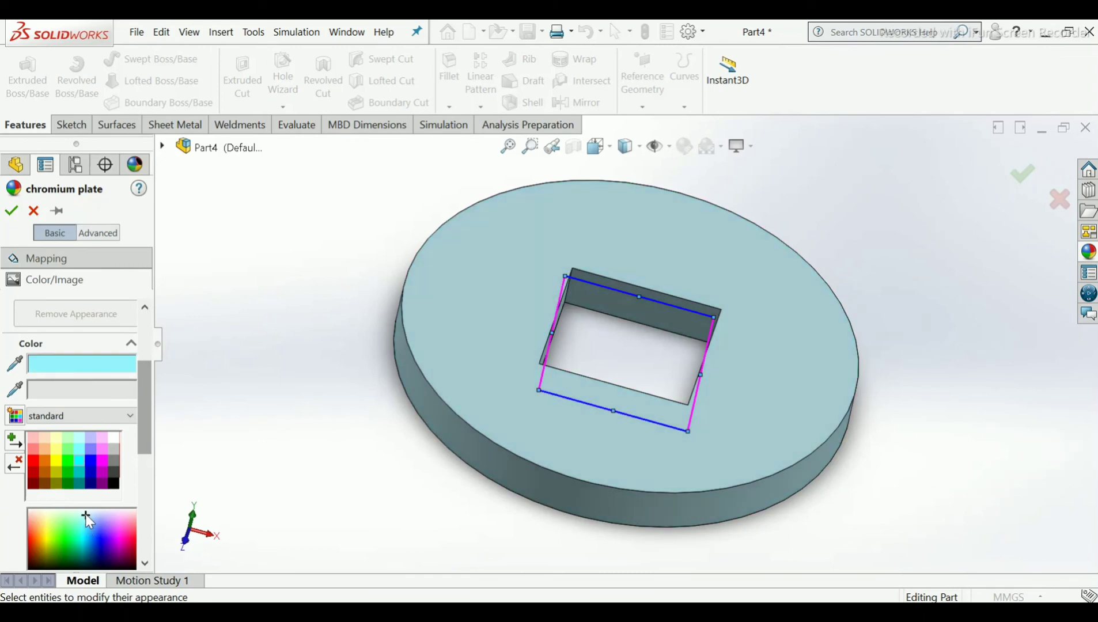
pyautogui.click(11, 211)
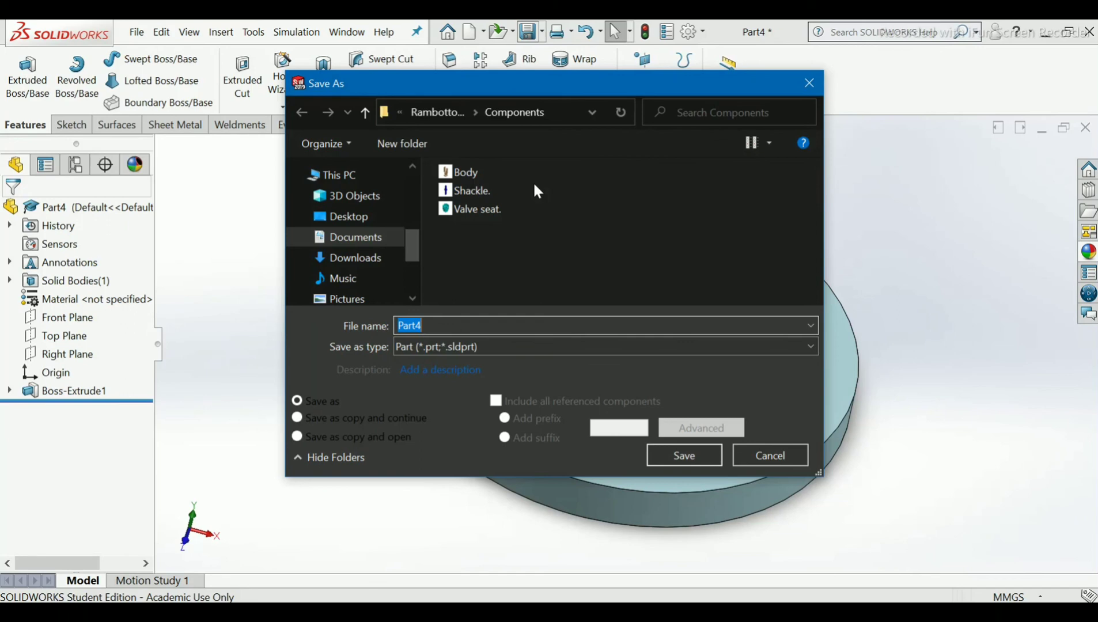
# Save the part as "Washer." in the Components folder.
pyautogui.press('capslock')
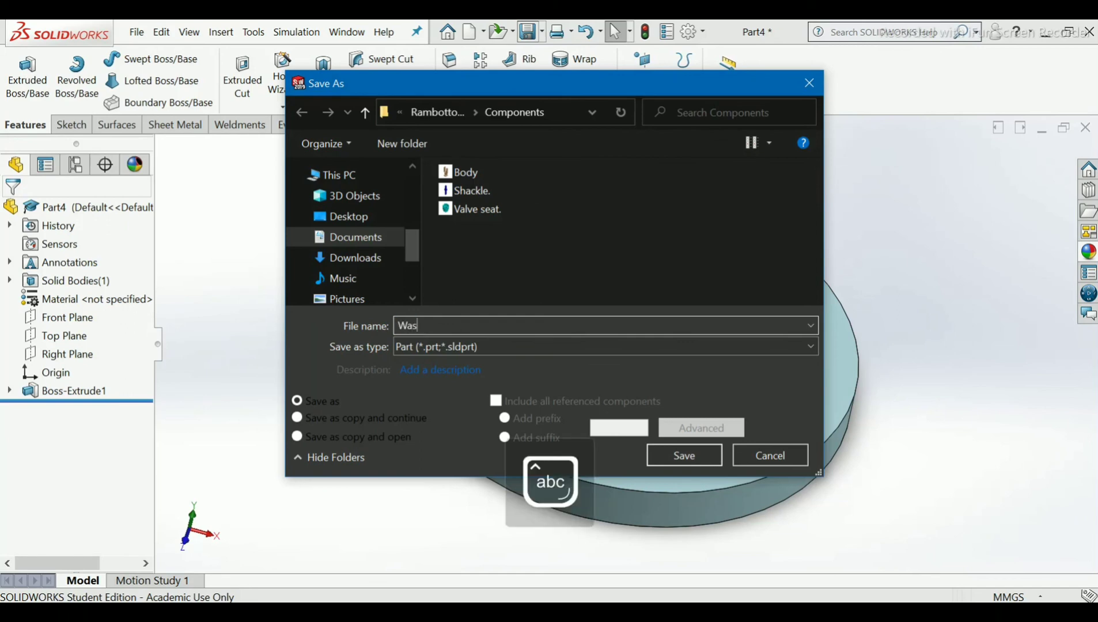
pyautogui.write('her.')
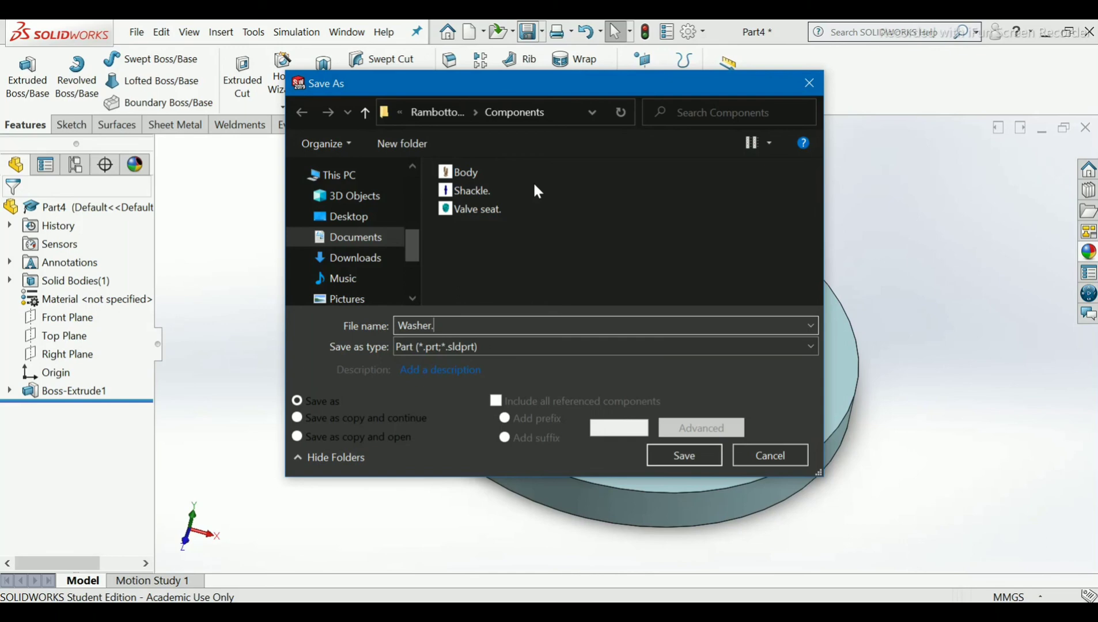
pyautogui.click(682, 457)
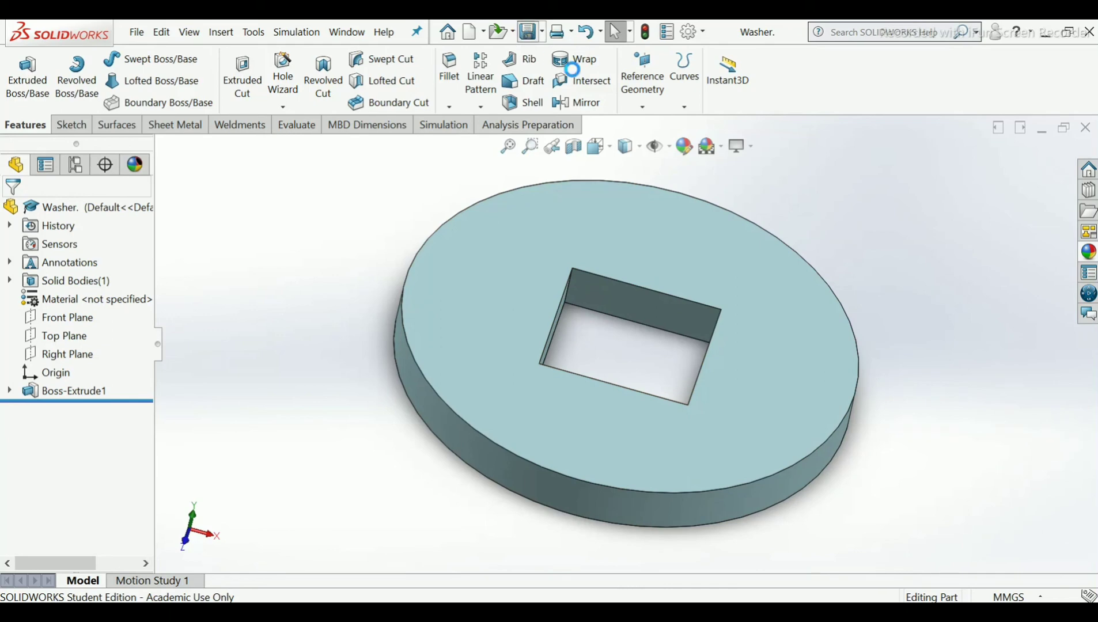
# Close the washer document and create a new part document.
pyautogui.click(1084, 129)
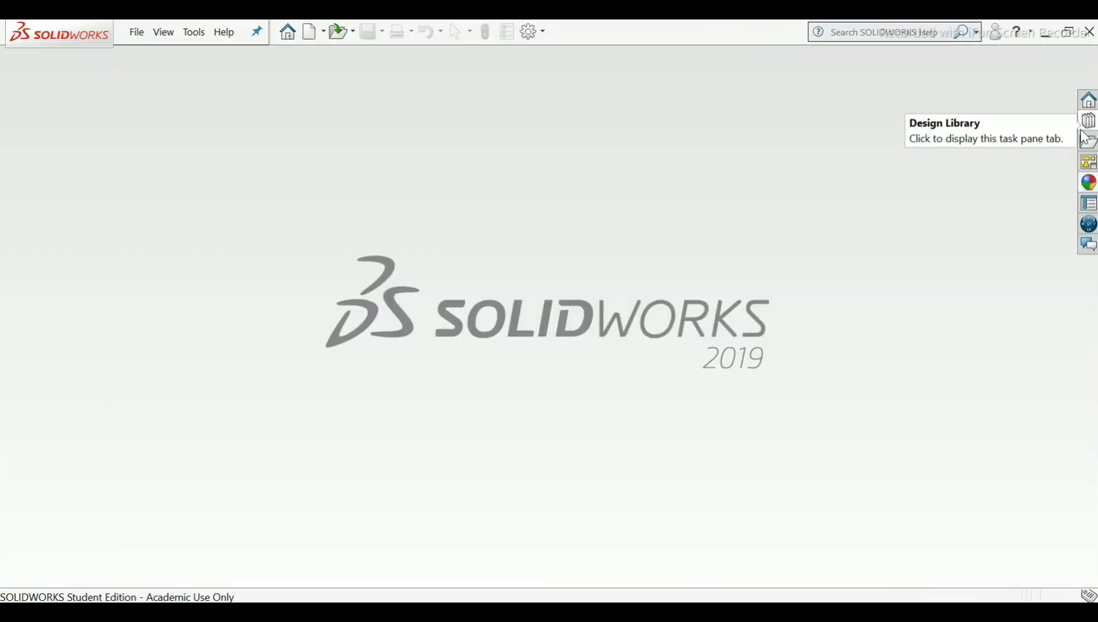
pyautogui.click(309, 35)
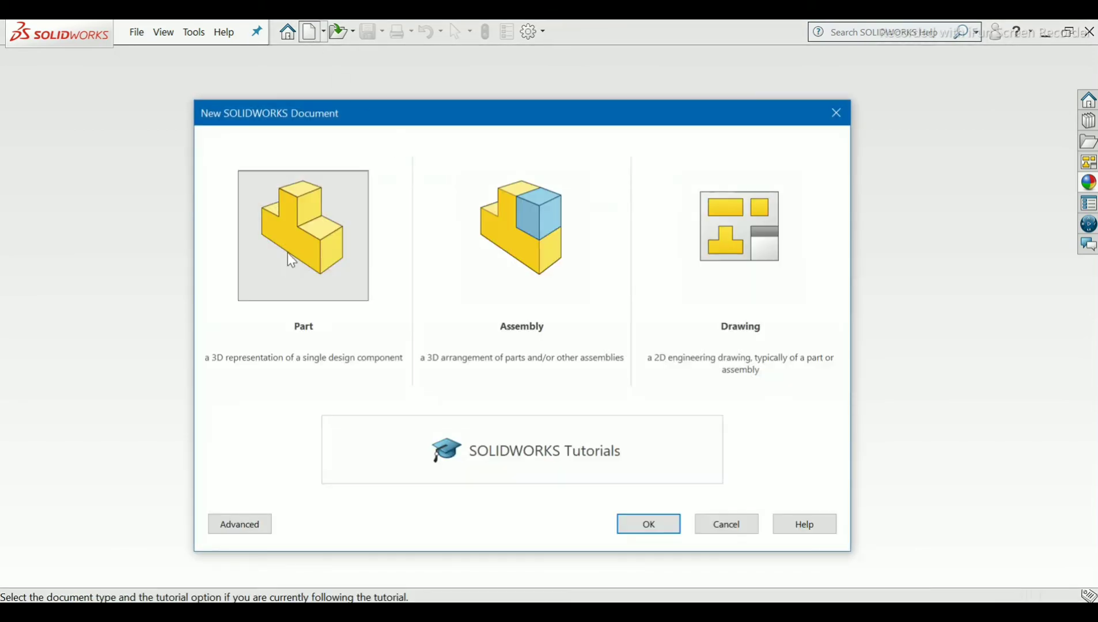
pyautogui.click(632, 526)
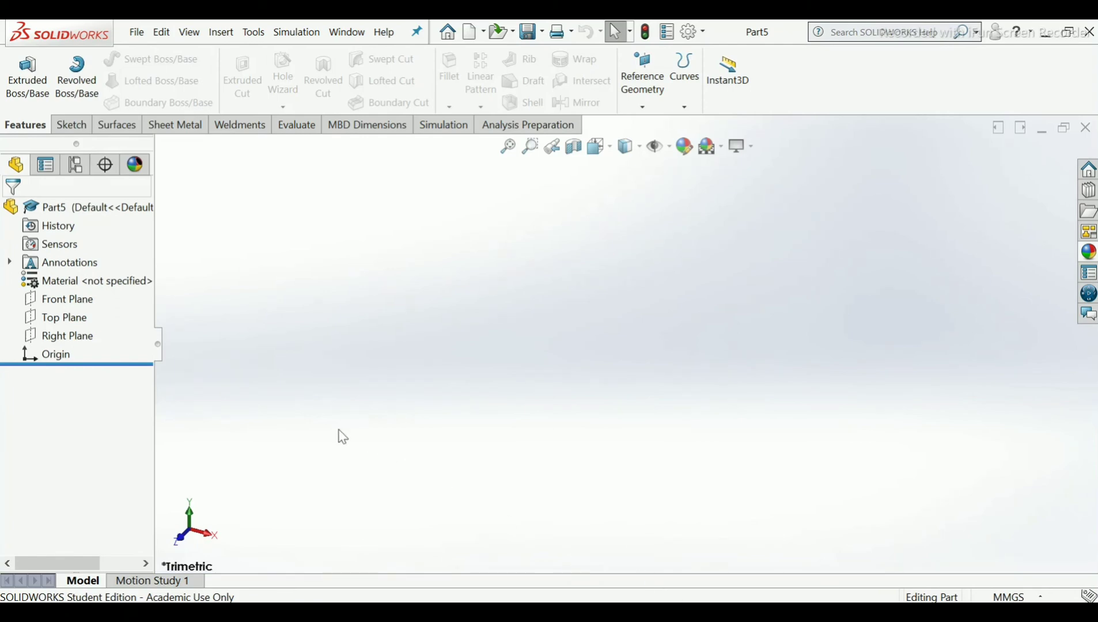
# Sketch a six-sided inscribed-circle polygon centered on the origin on the Top Plane, with sides about 63 mm long.
pyautogui.click(62, 318)
pyautogui.click(67, 302)
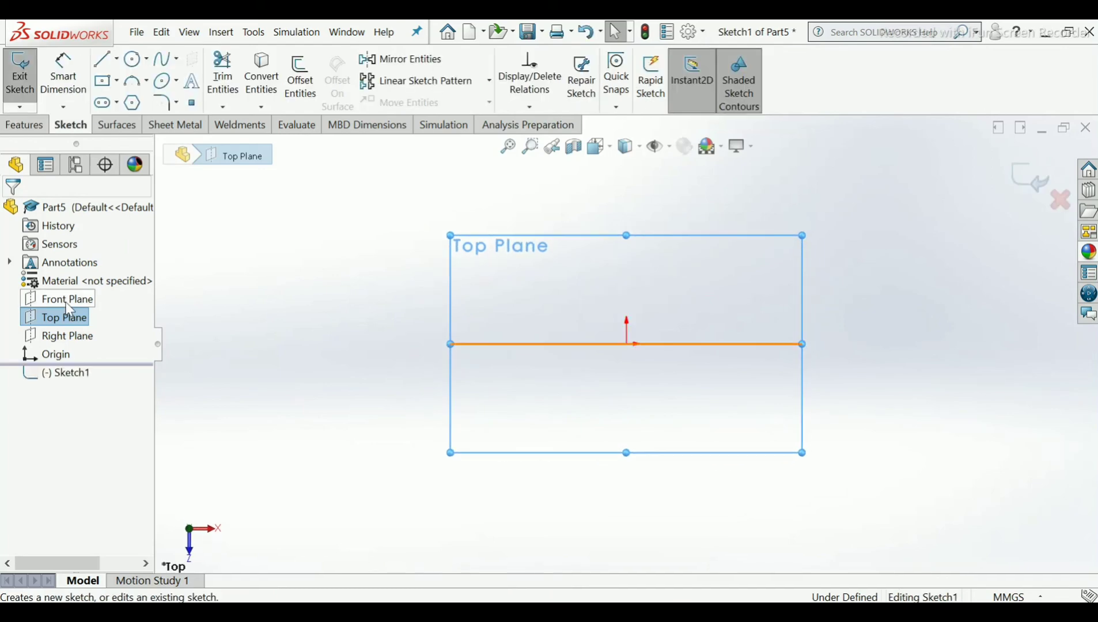
pyautogui.click(132, 104)
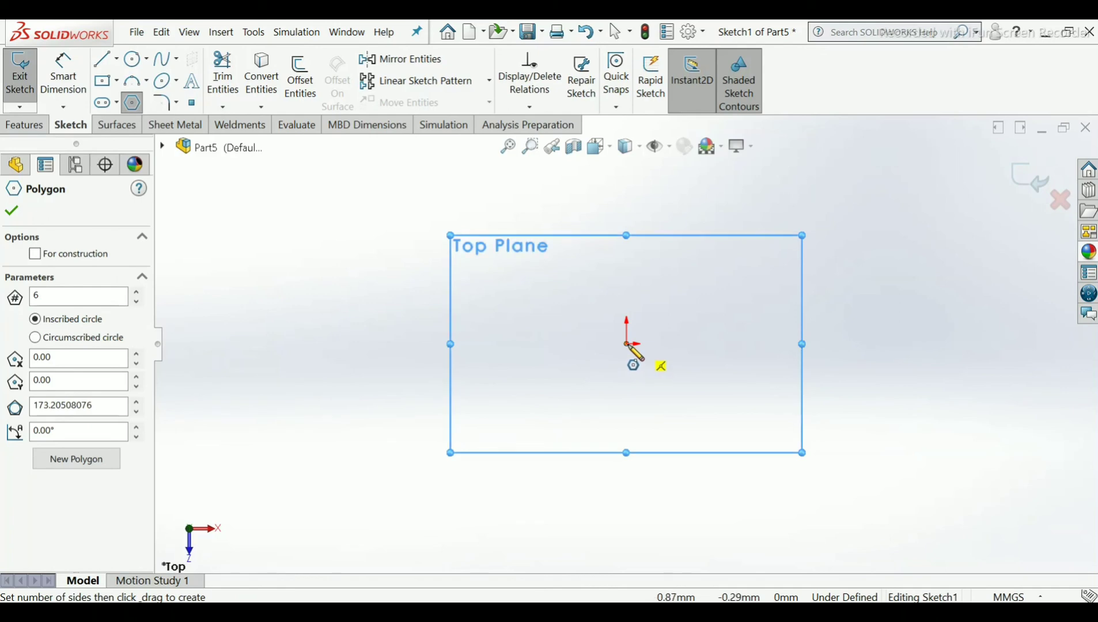
pyautogui.moveTo(627, 344); pyautogui.dragTo(750, 344)
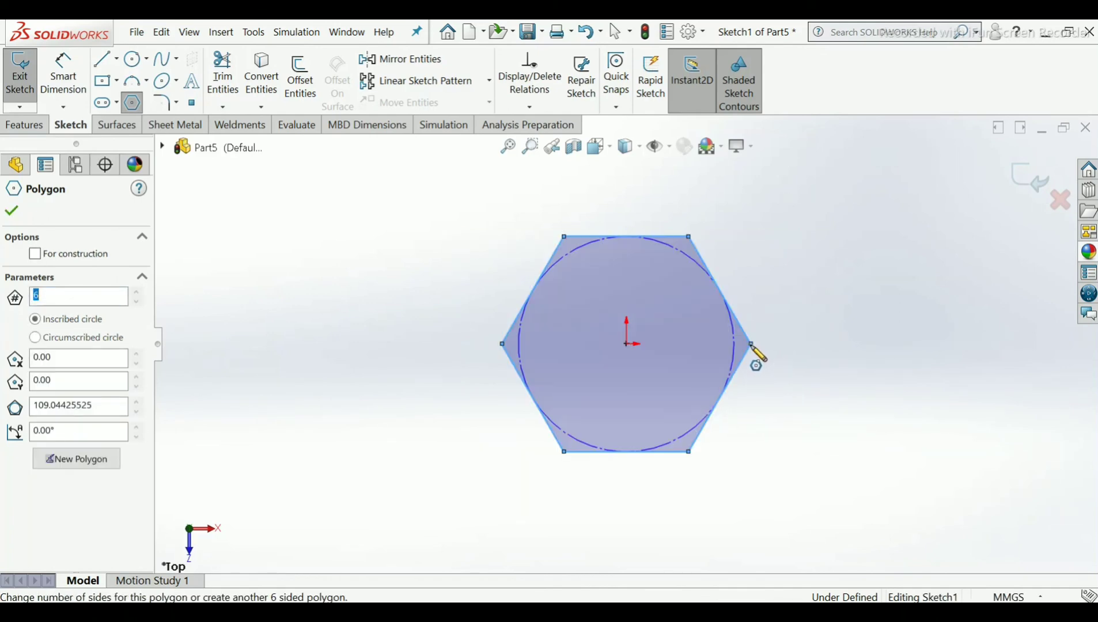
pyautogui.rightClick(755, 352)
pyautogui.click(778, 357)
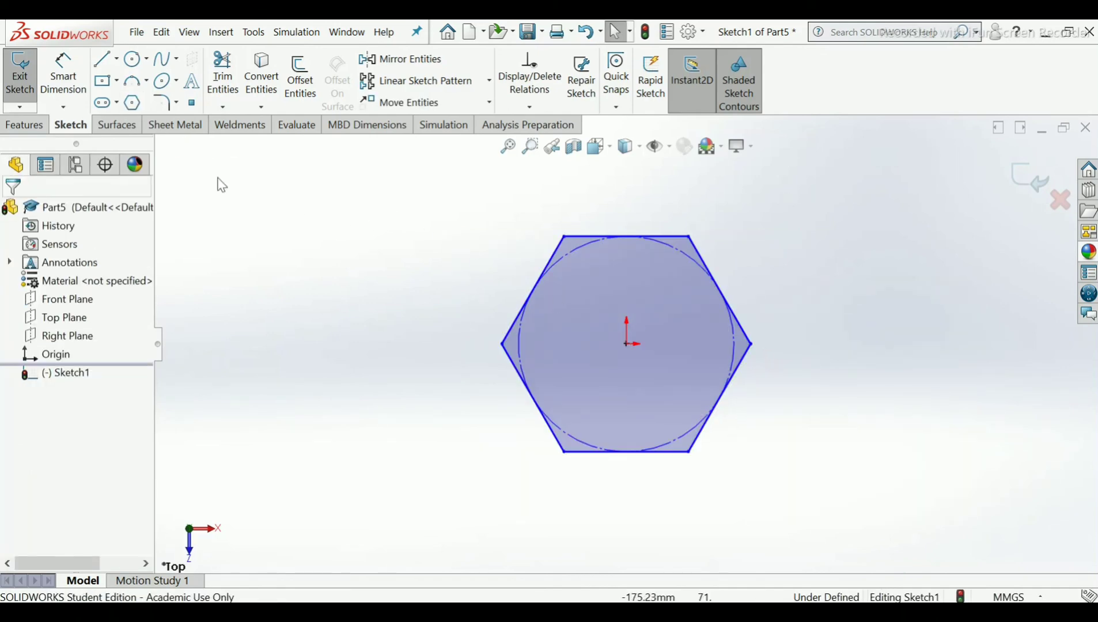
# Dimension the hexagon's lower horizontal side and set its length to 27 mm.
pyautogui.click(64, 77)
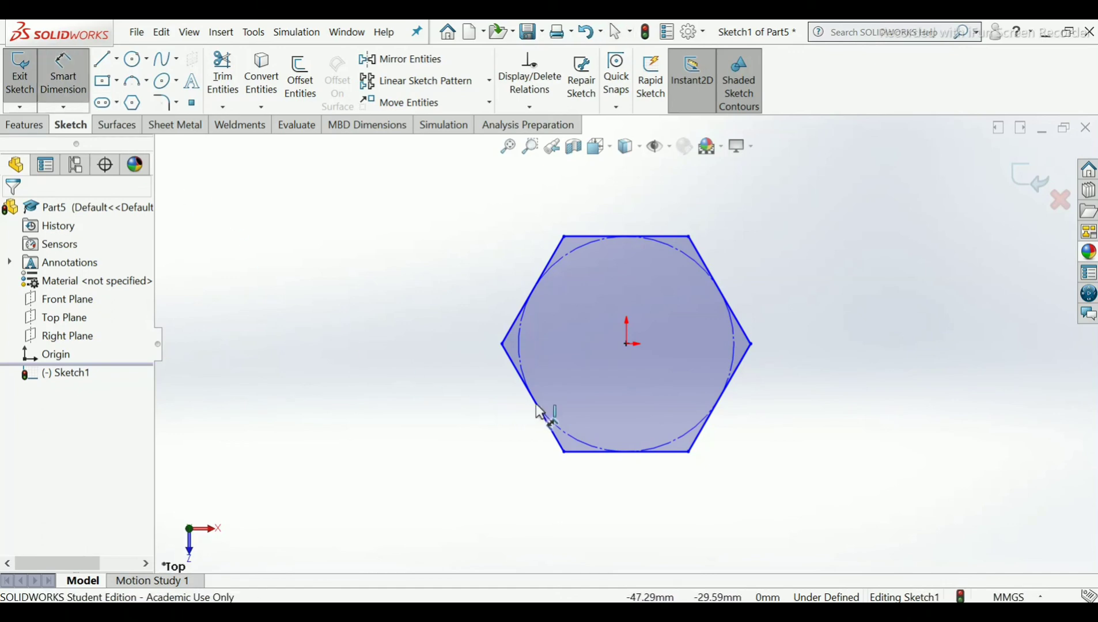
pyautogui.click(646, 452)
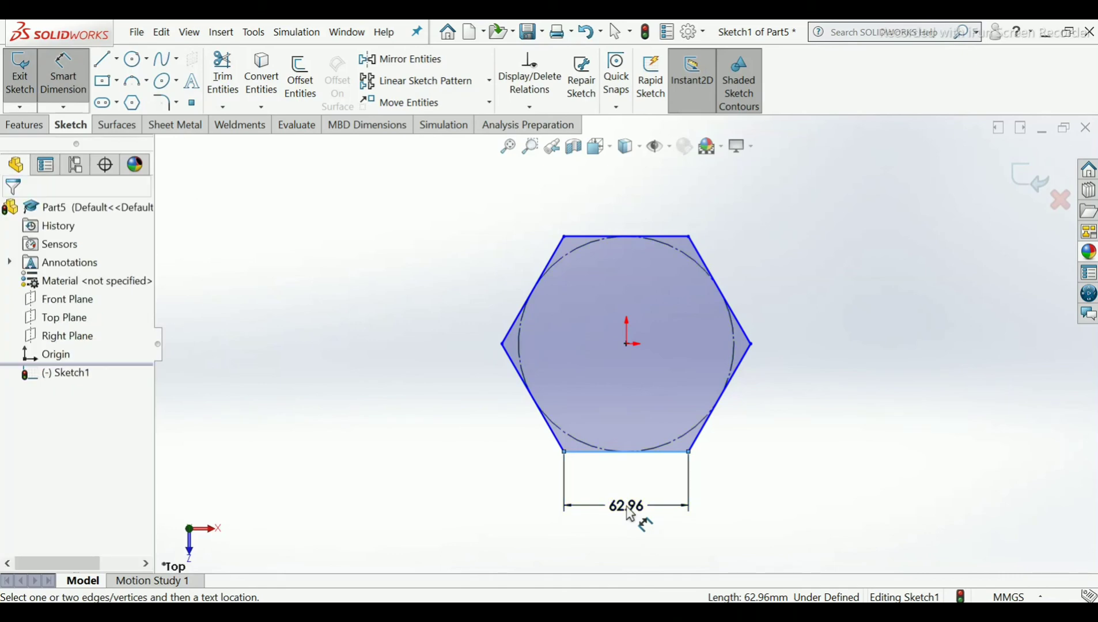
pyautogui.click(629, 512)
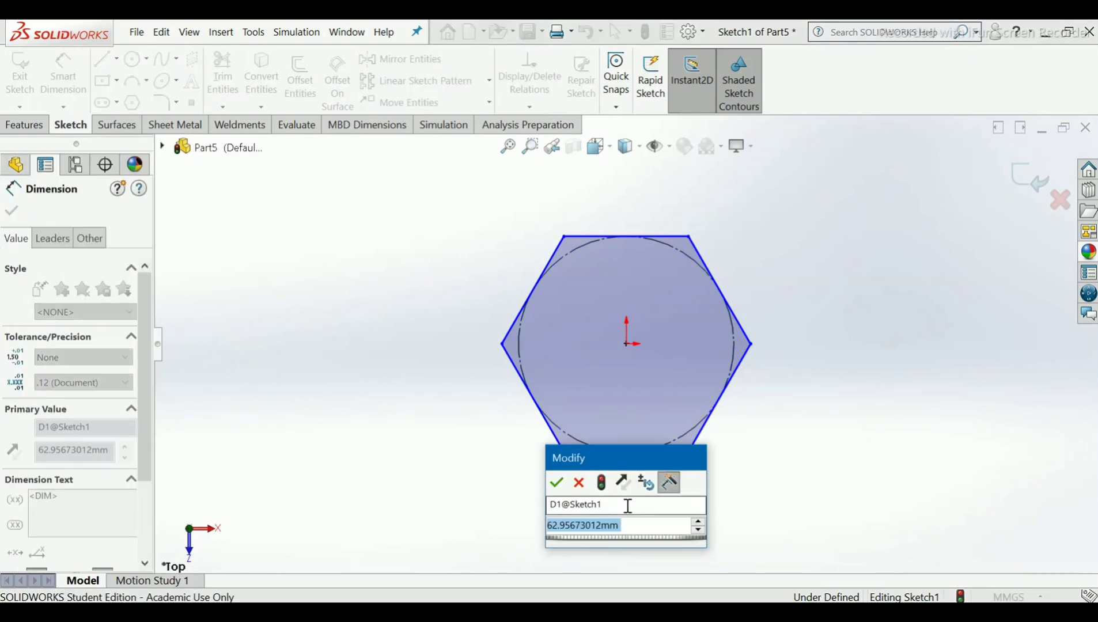
pyautogui.write('27')
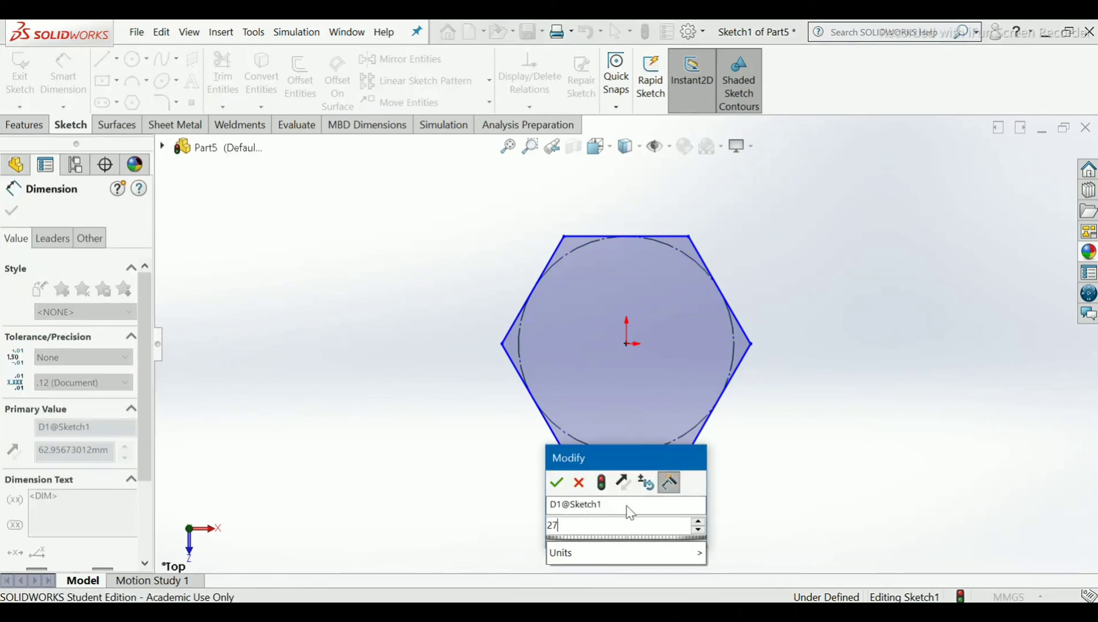
pyautogui.press('Return')
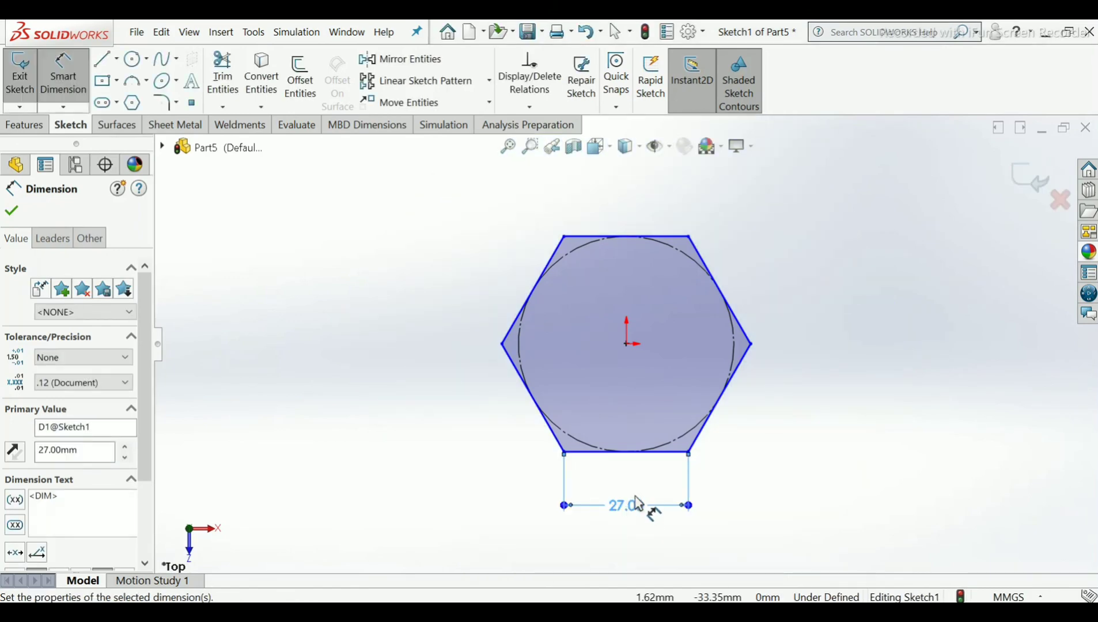
pyautogui.click(628, 345)
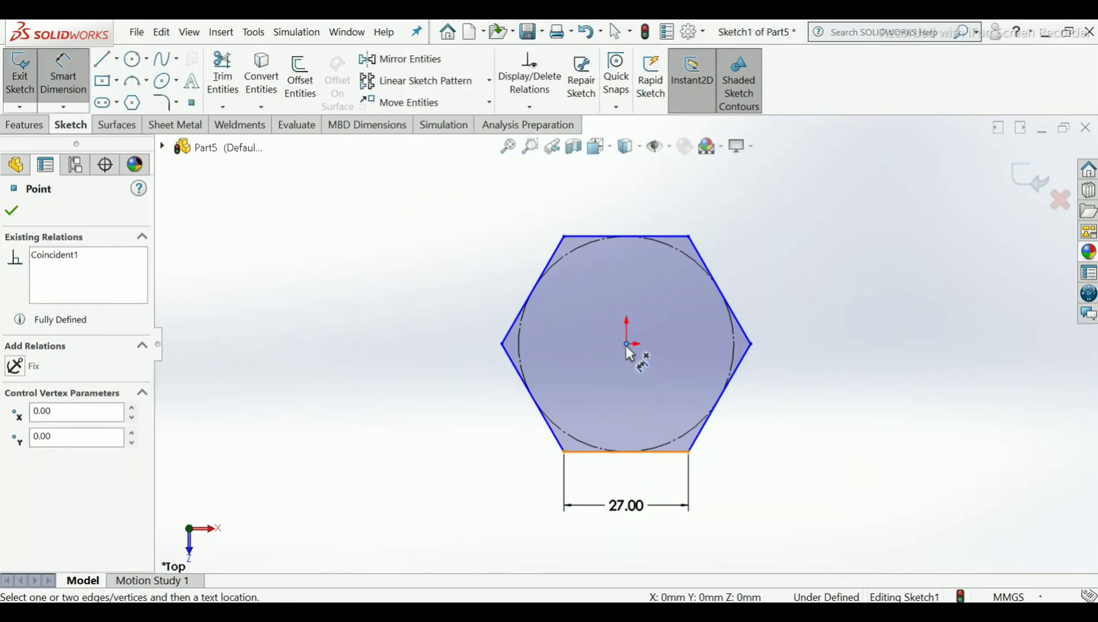
pyautogui.click(675, 454)
pyautogui.click(802, 403)
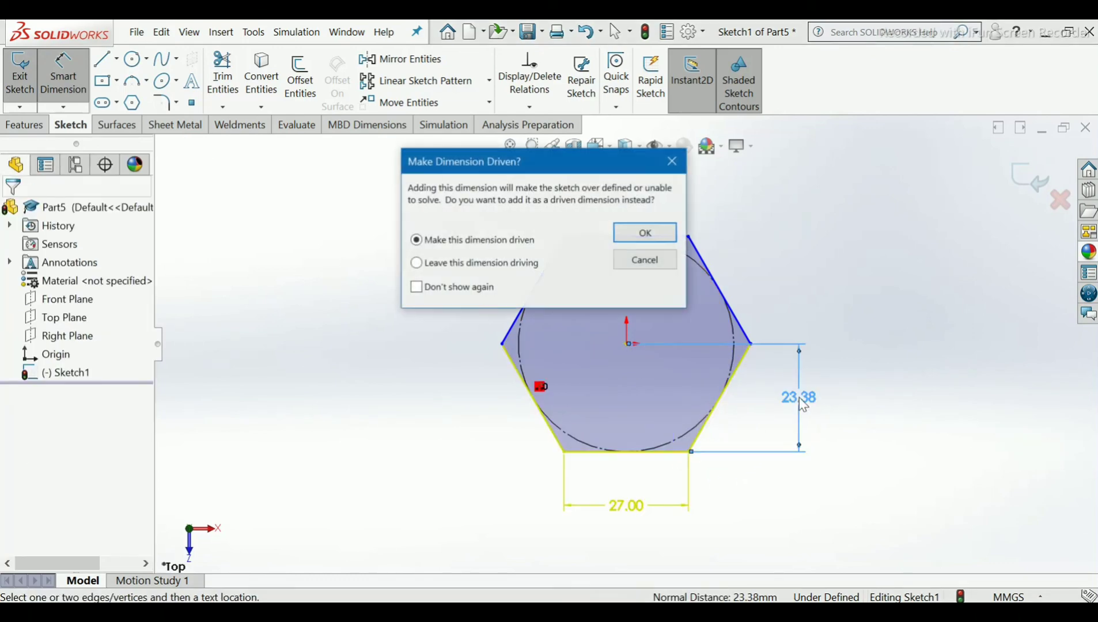
pyautogui.click(662, 271)
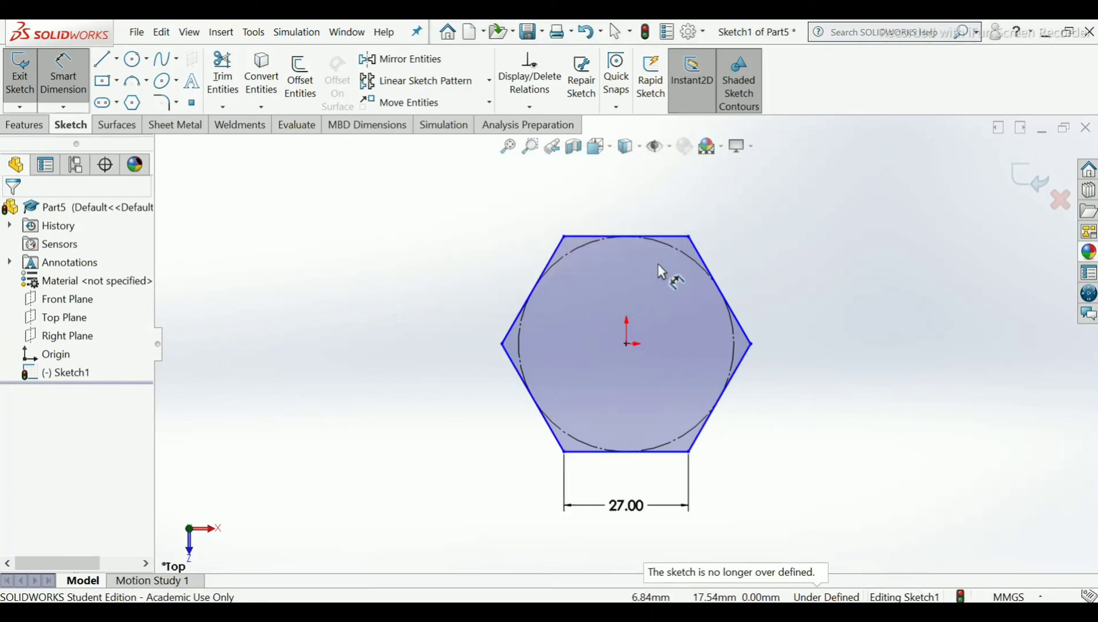
pyautogui.press('Escape')
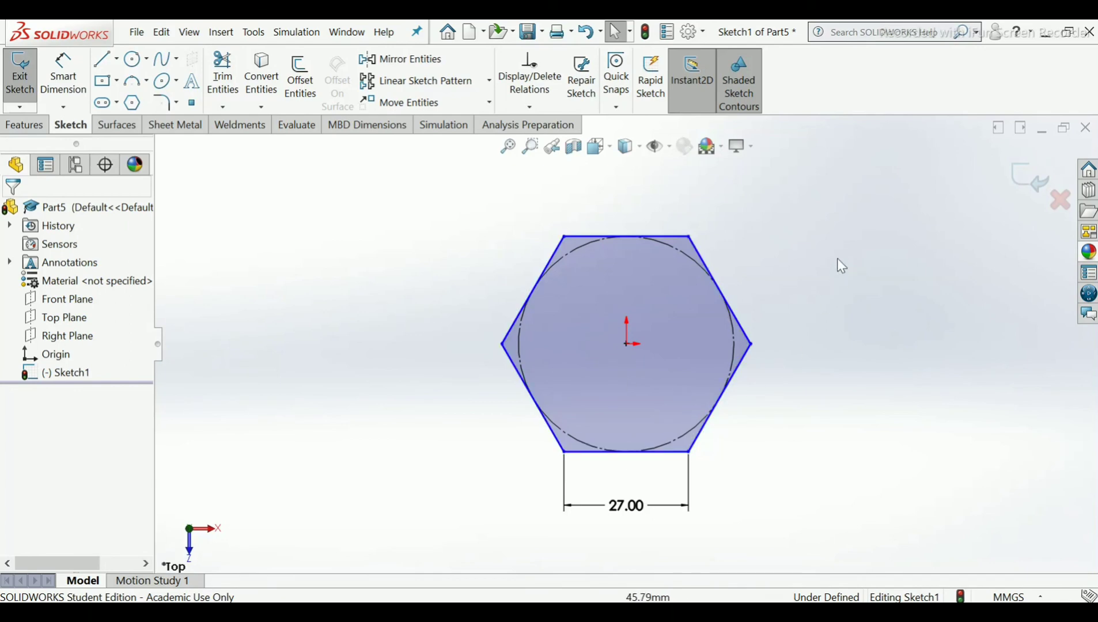
# Finish the hexagon sketch and extrude it as a boss to a blind depth of 16 mm.
pyautogui.click(1025, 186)
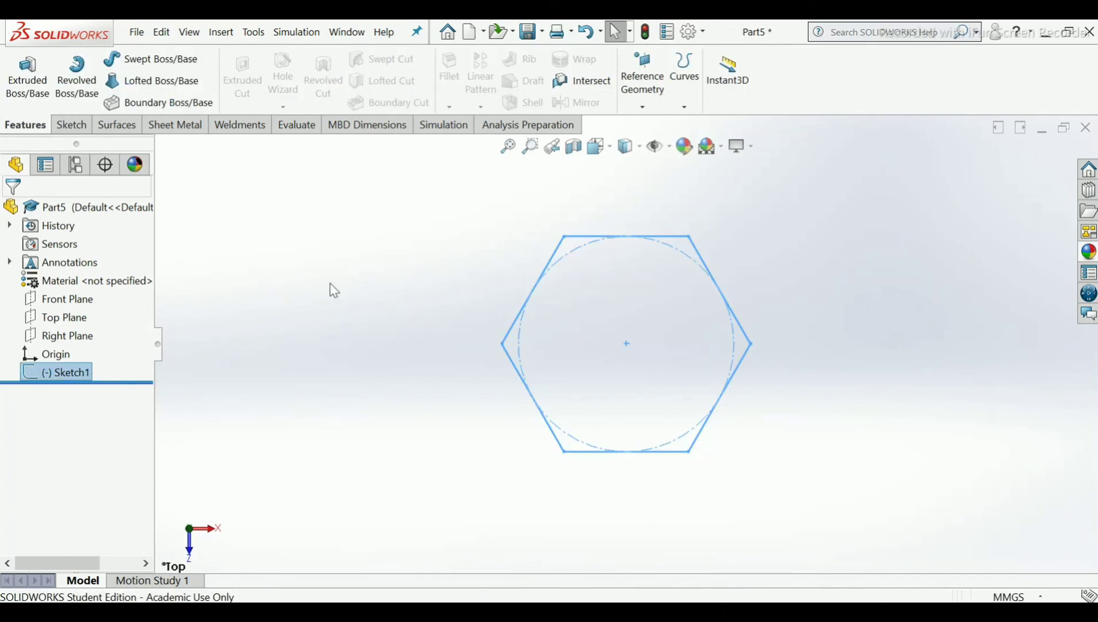
pyautogui.click(30, 91)
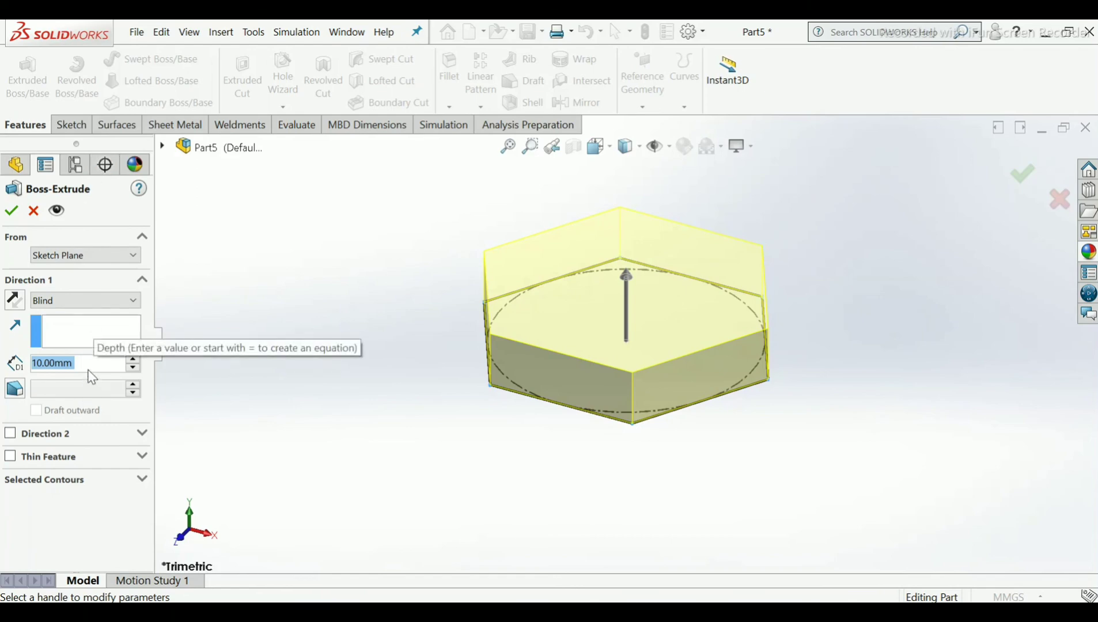
pyautogui.write('16')
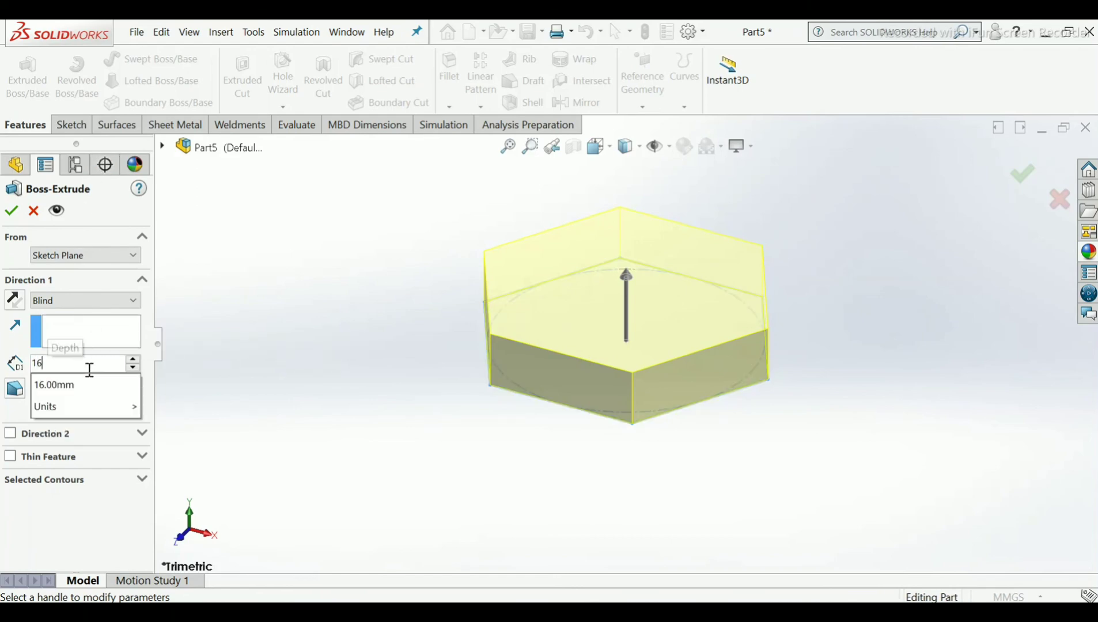
pyautogui.press('Return')
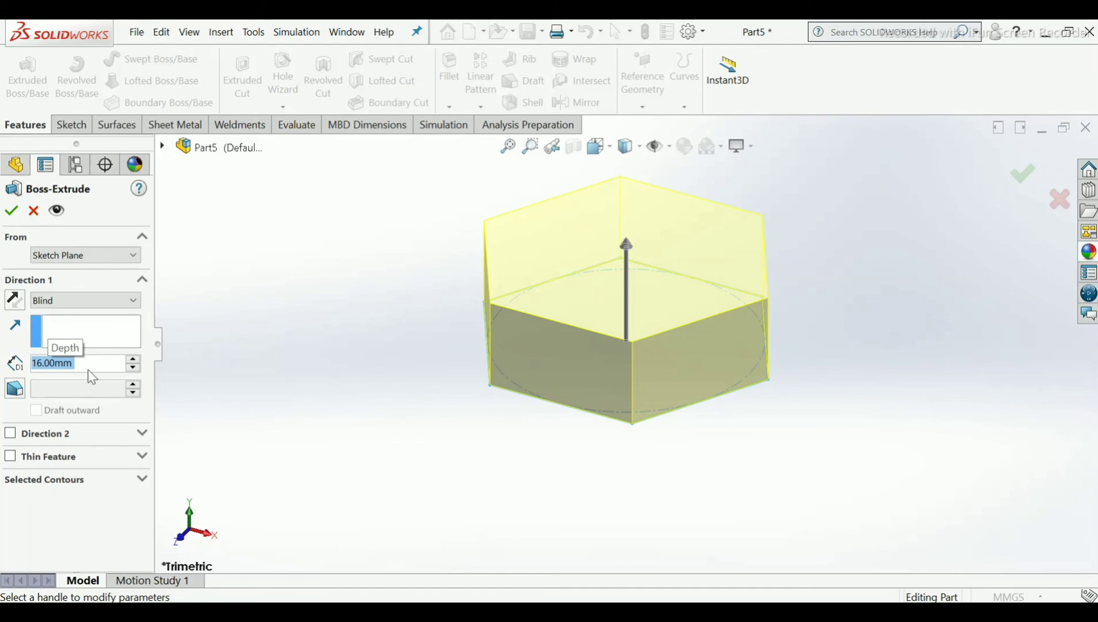
pyautogui.click(10, 210)
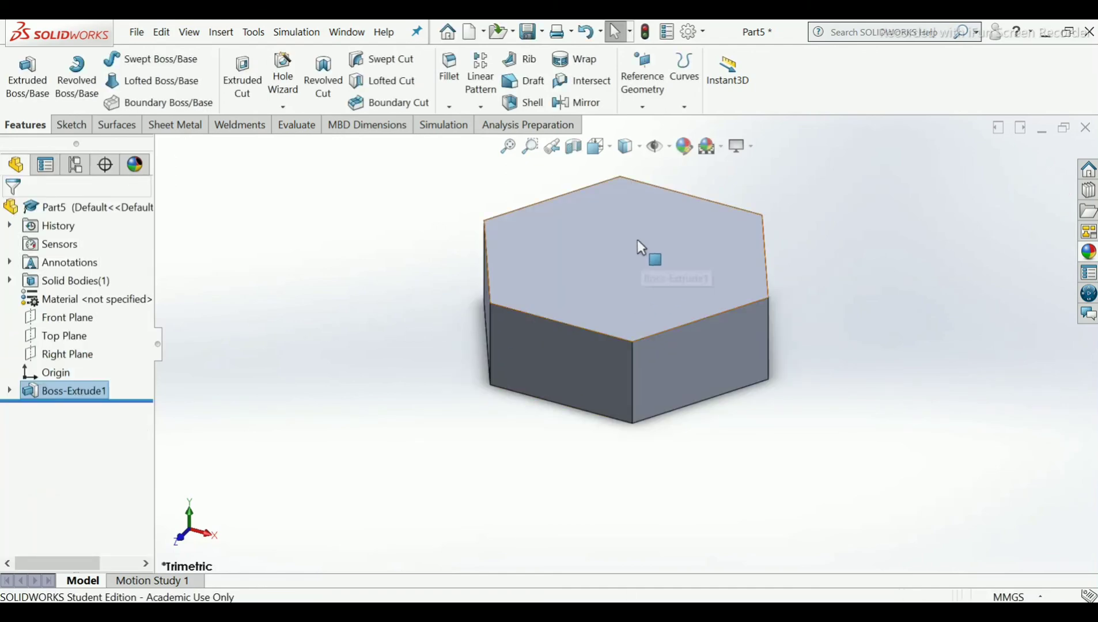
# Start a sketch on the top face of the hexagonal block and draw an origin-centered circle with a radius of about 16 mm.
pyautogui.moveTo(657, 272)
pyautogui.mouseDown(button='middle')
pyautogui.moveTo(686, 293)
pyautogui.moveTo(653, 258)
pyautogui.mouseUp(button='middle')
pyautogui.click(651, 258)
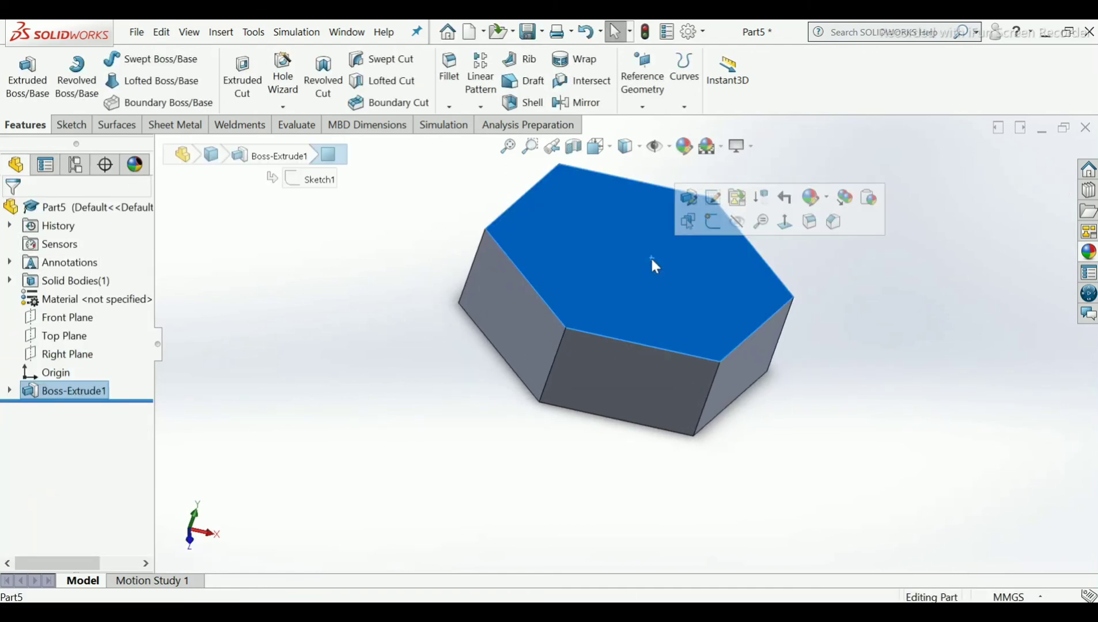
pyautogui.click(715, 231)
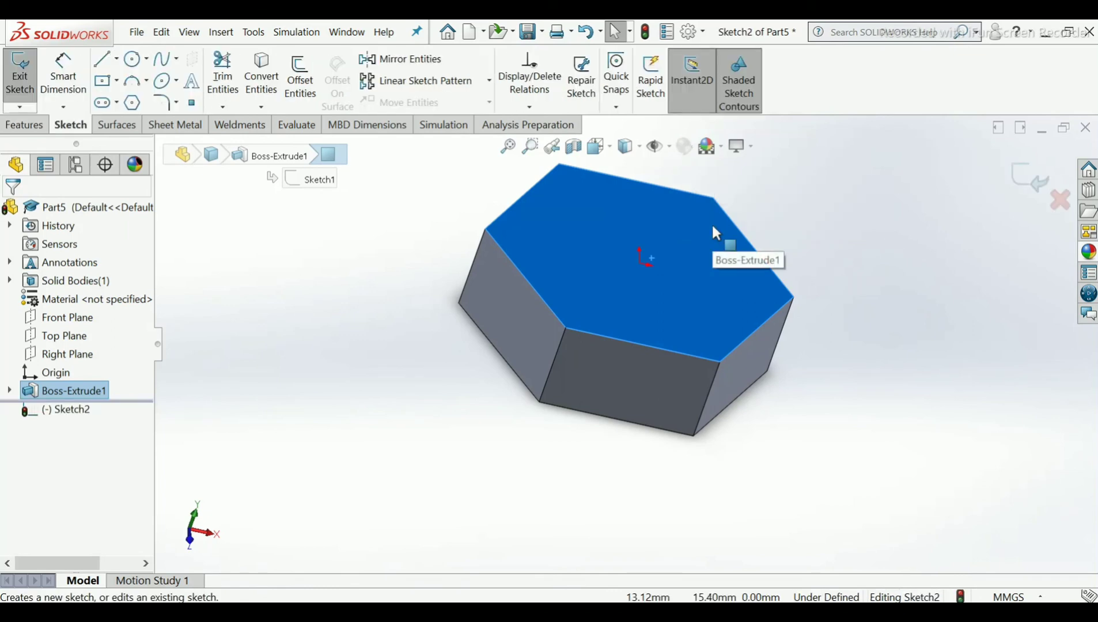
pyautogui.hotkey('ctrl', '8')
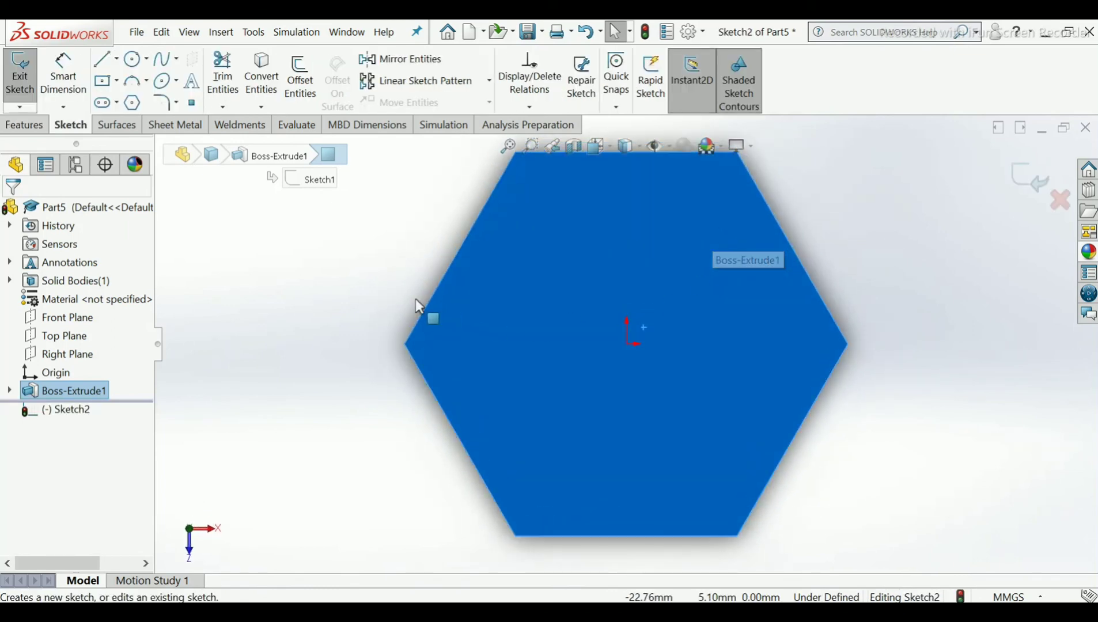
pyautogui.click(131, 61)
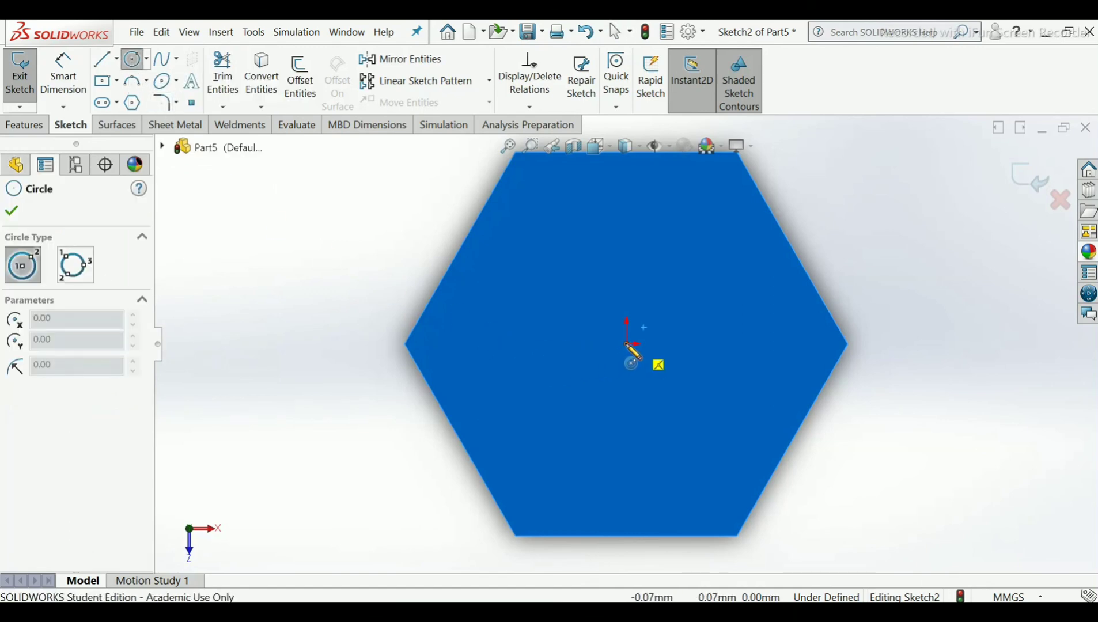
pyautogui.click(627, 344)
pyautogui.click(737, 423)
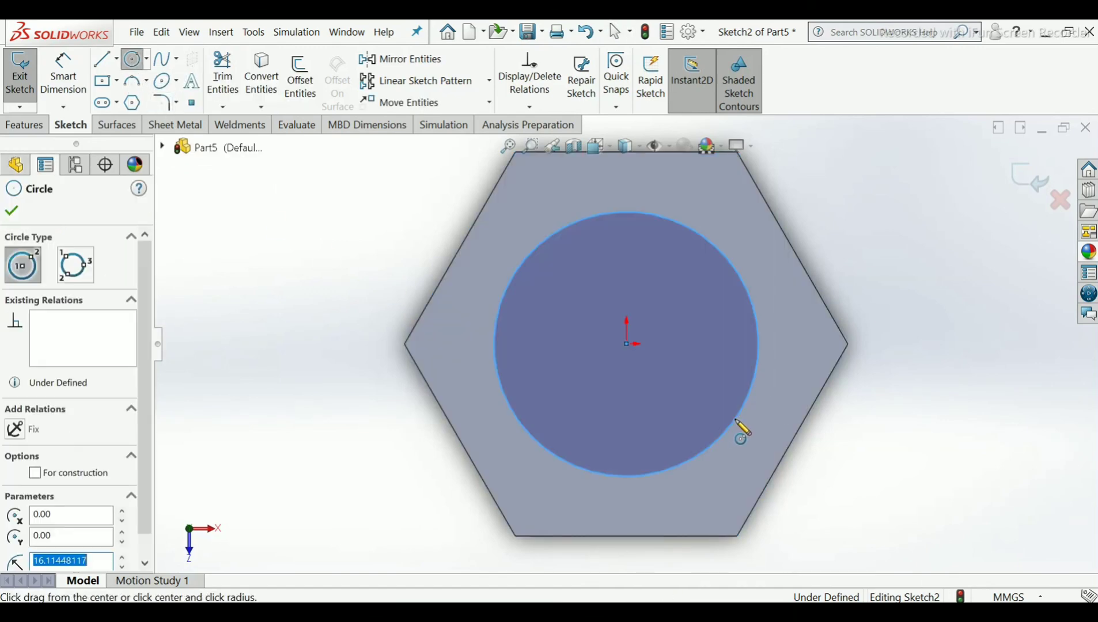
pyautogui.rightClick(744, 428)
pyautogui.click(749, 434)
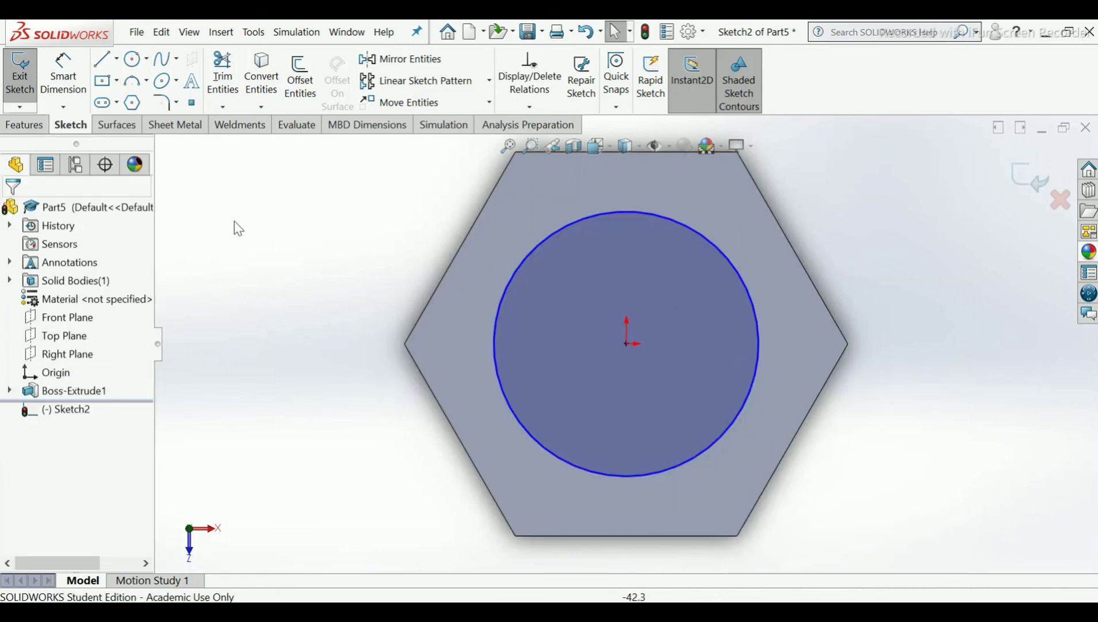
# Dimension the circle's diameter as 20 mm and finish the sketch.
pyautogui.click(62, 81)
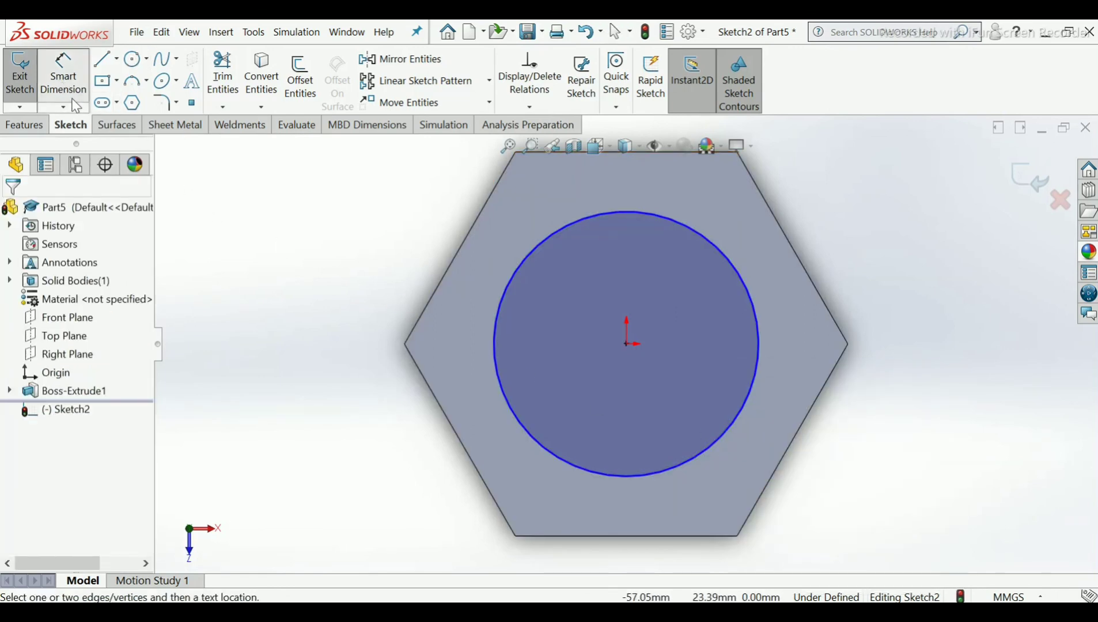
pyautogui.click(527, 428)
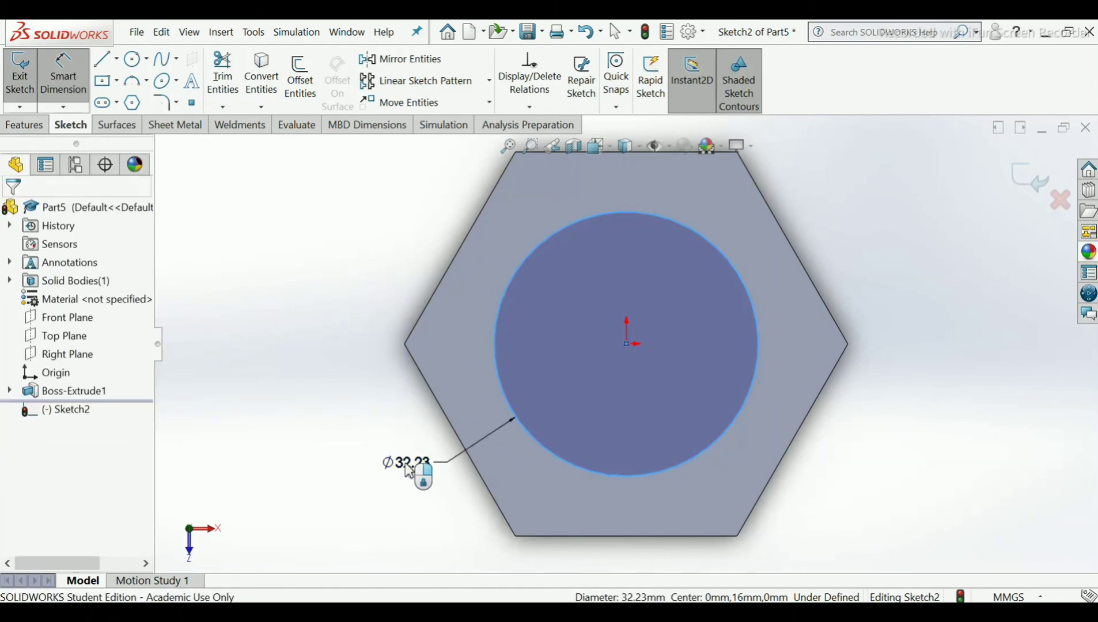
pyautogui.click(409, 471)
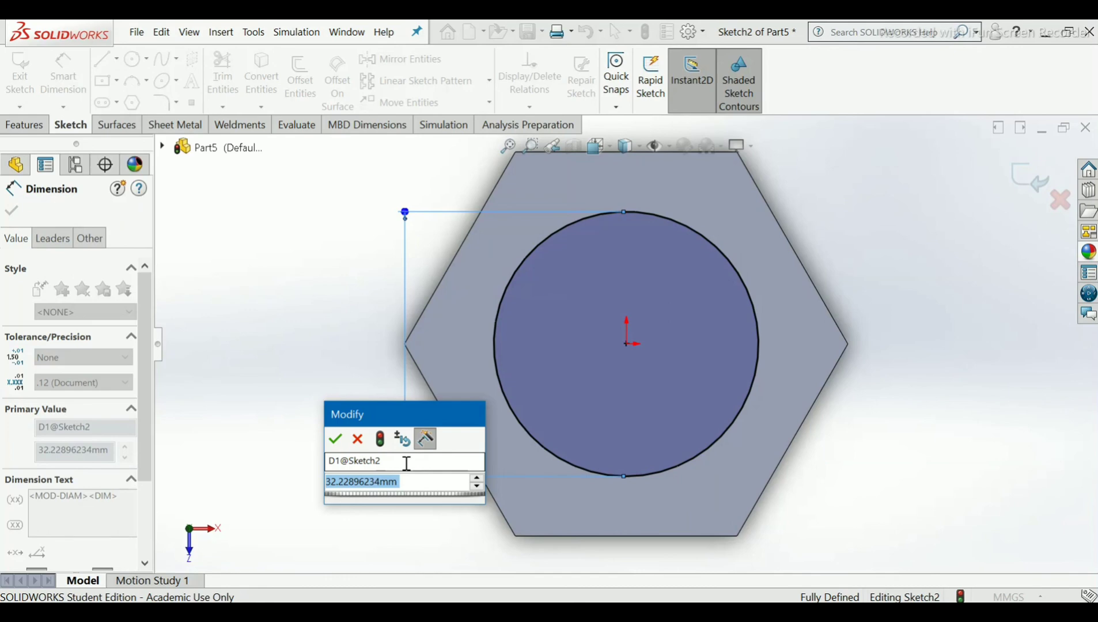
pyautogui.write('30')
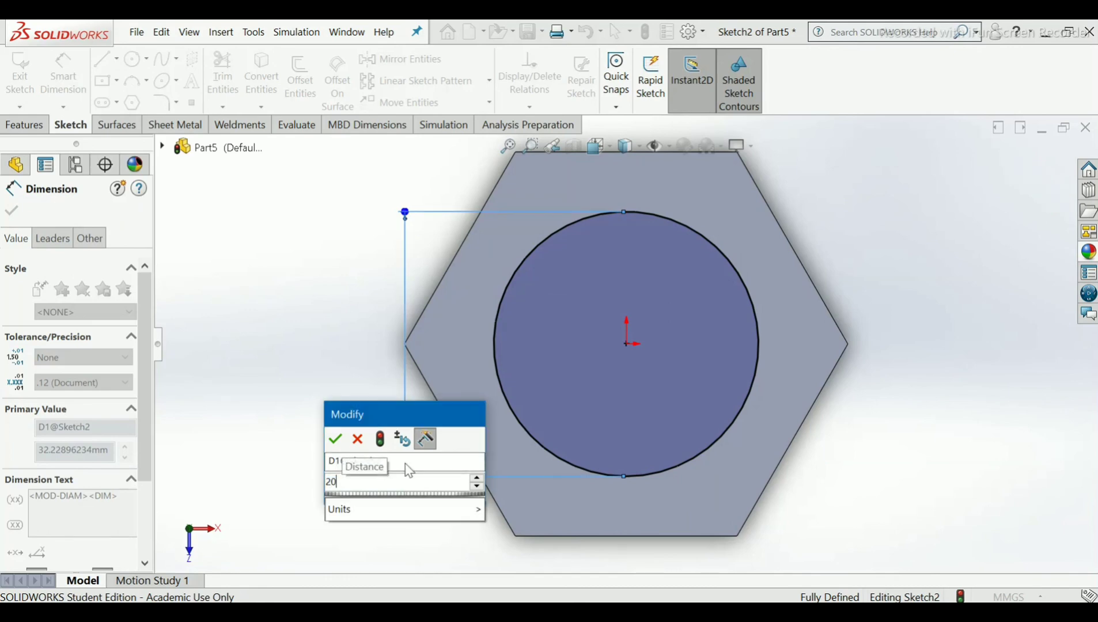
pyautogui.press('Return')
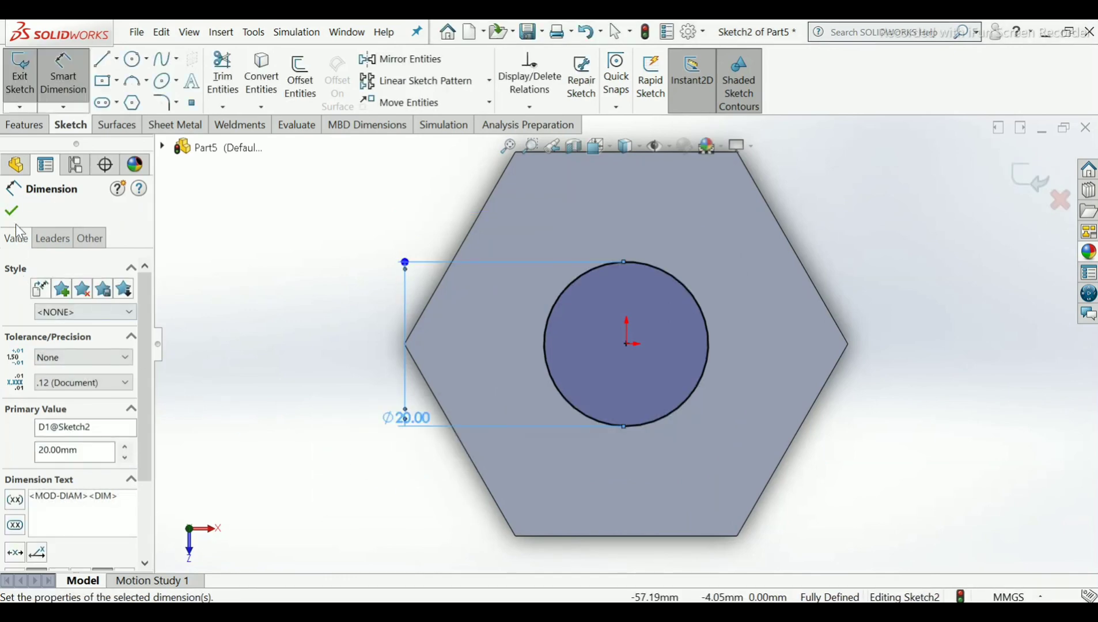
pyautogui.click(13, 213)
pyautogui.moveTo(306, 456); pyautogui.dragTo(340, 322, button='middle')
pyautogui.click(1030, 177)
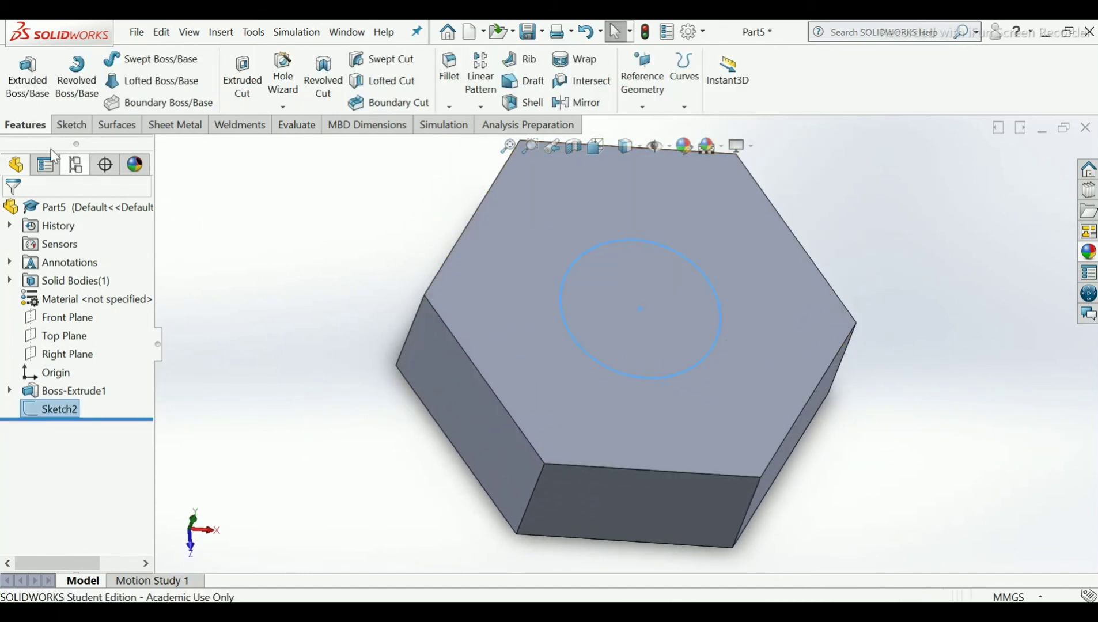
# Extrude-cut the 20 mm circle through the hexagonal block with the Through All end condition.
pyautogui.click(252, 107)
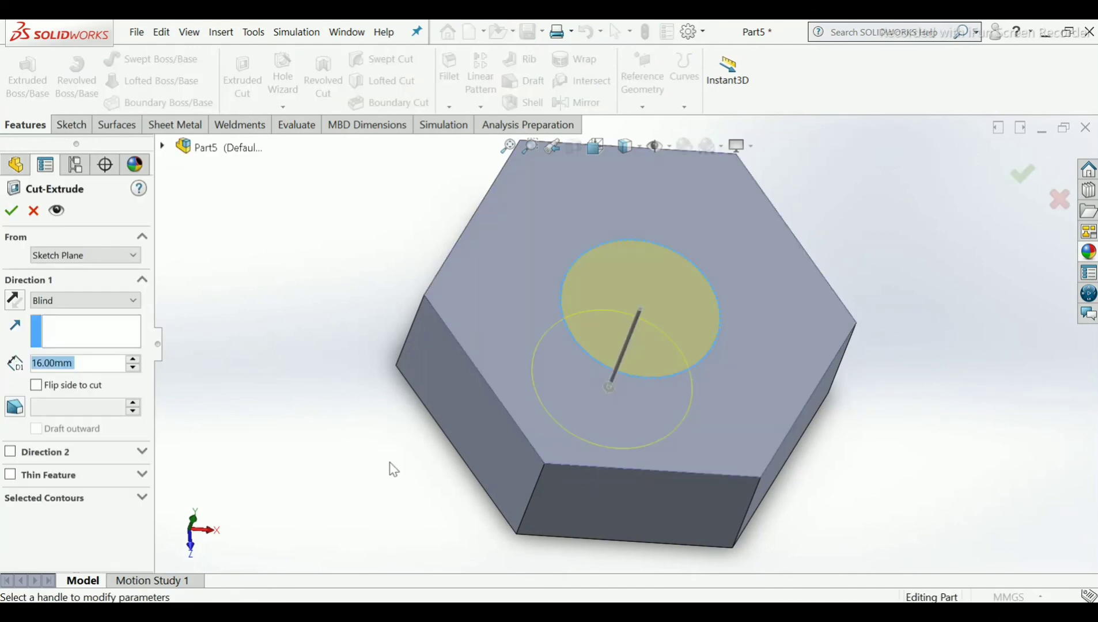
pyautogui.moveTo(392, 468); pyautogui.dragTo(390, 281, button='middle')
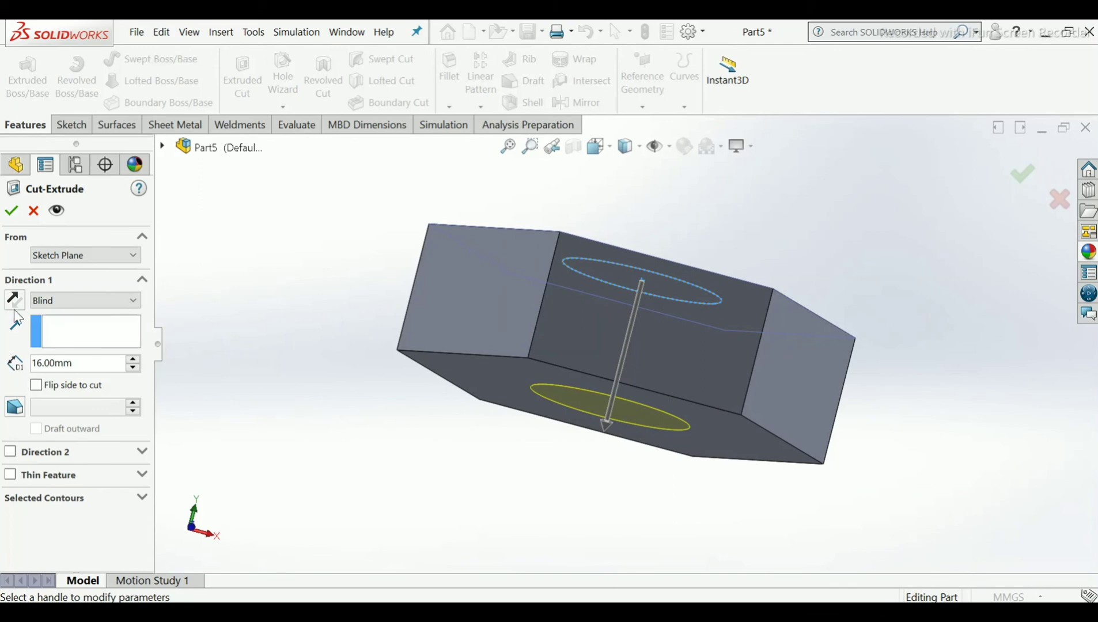
pyautogui.click(60, 301)
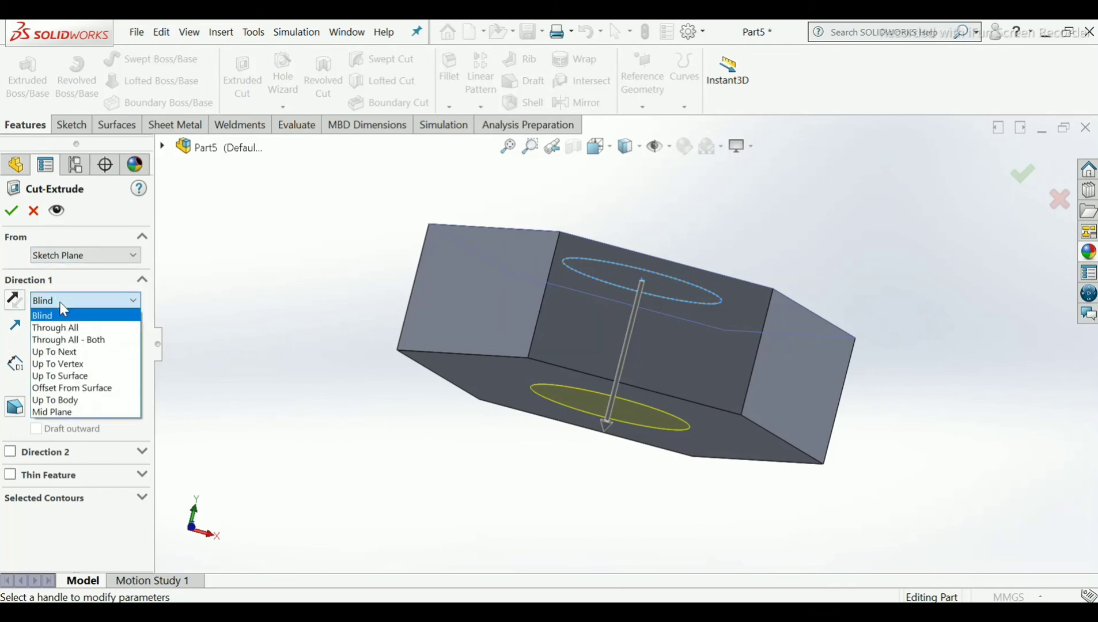
pyautogui.click(64, 327)
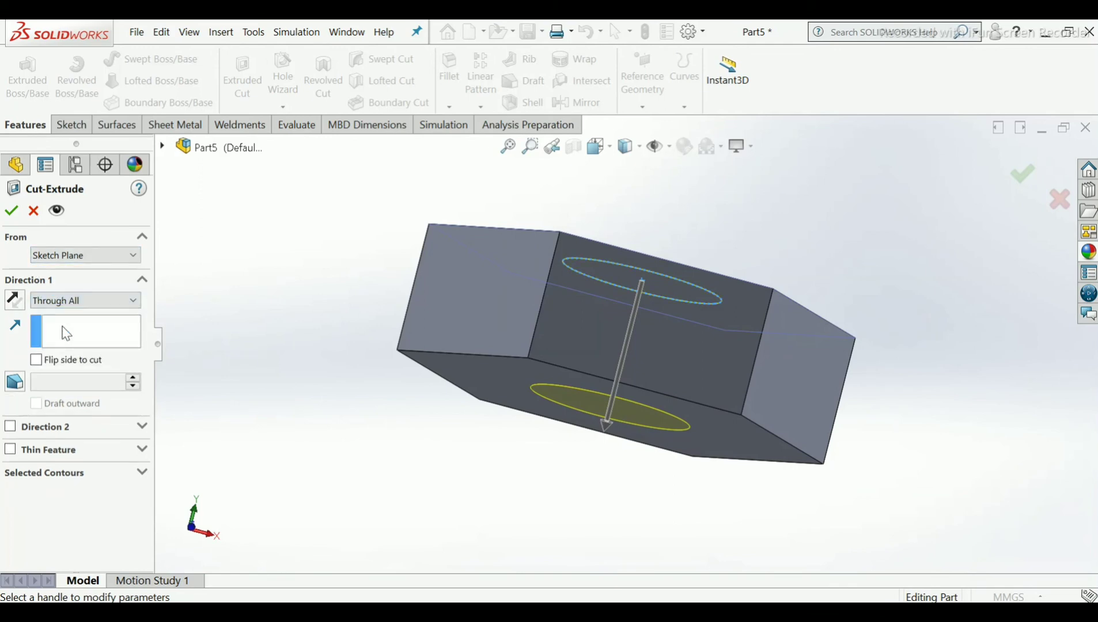
pyautogui.click(14, 217)
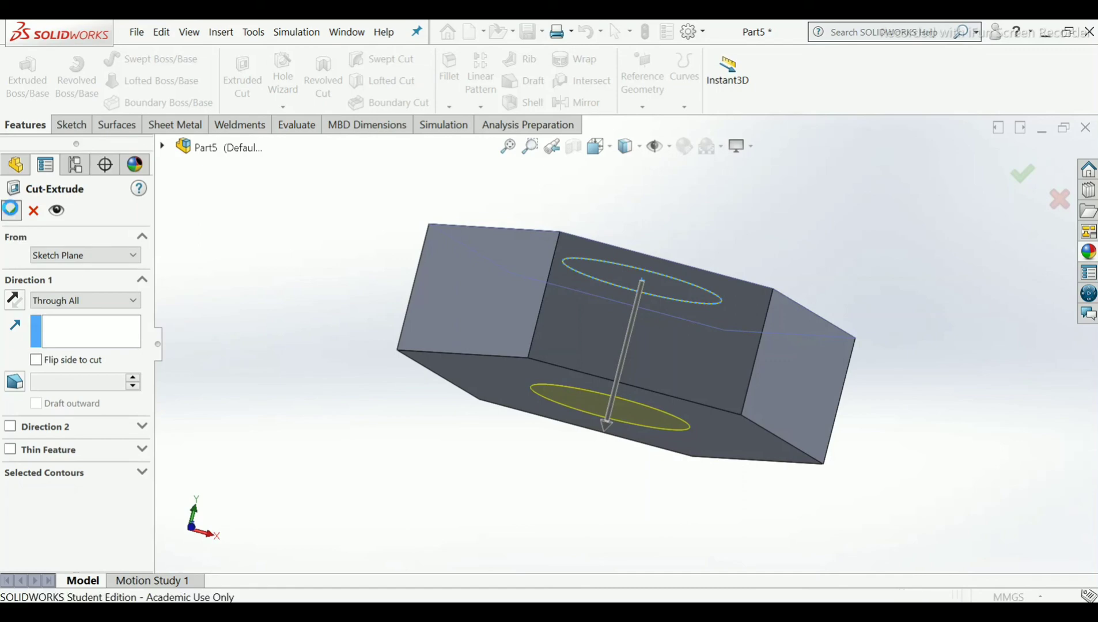
pyautogui.moveTo(448, 348); pyautogui.dragTo(521, 366, button='middle')
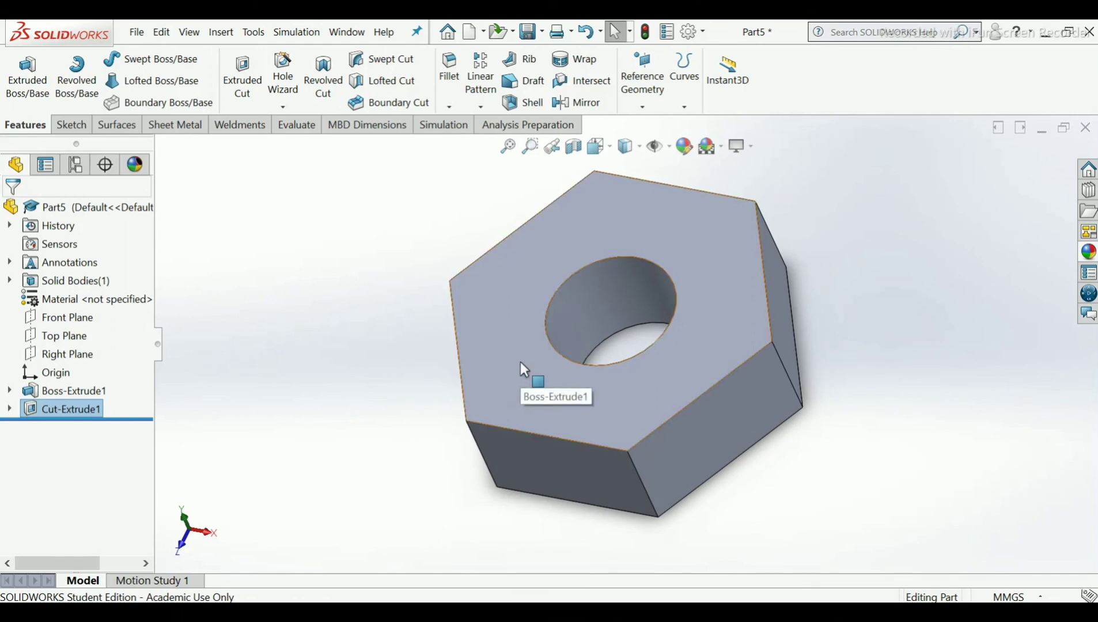
# Sketch an origin-centered circle on the block's top face touching the hexagon's sides, with a radius of about 23.38 mm, and finish the sketch.
pyautogui.scroll(-2, 520, 361)
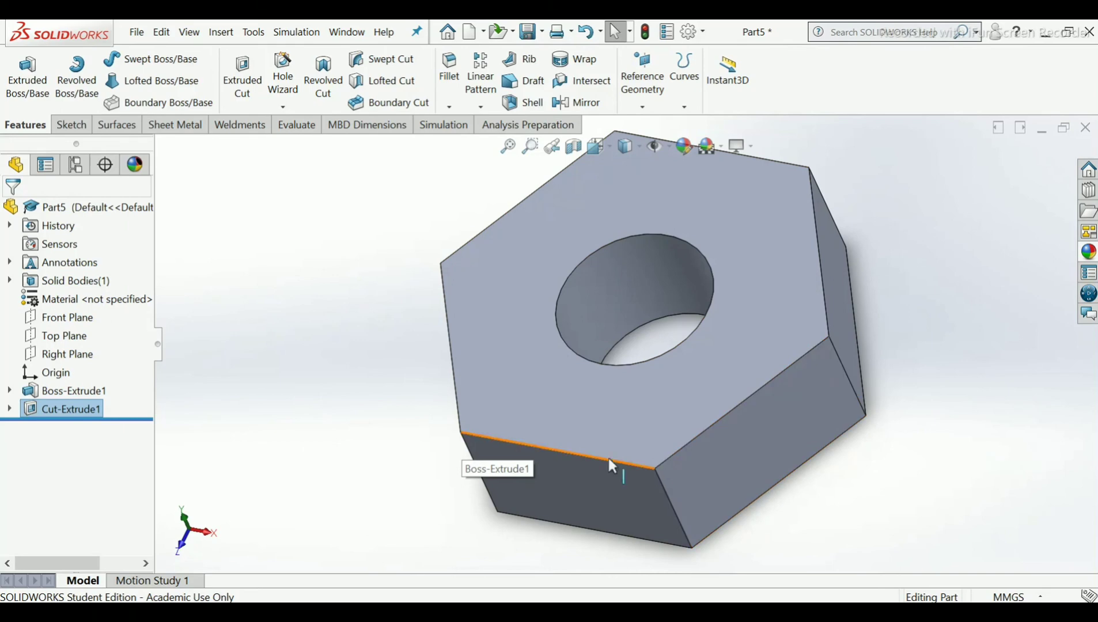
pyautogui.click(516, 377)
pyautogui.click(575, 347)
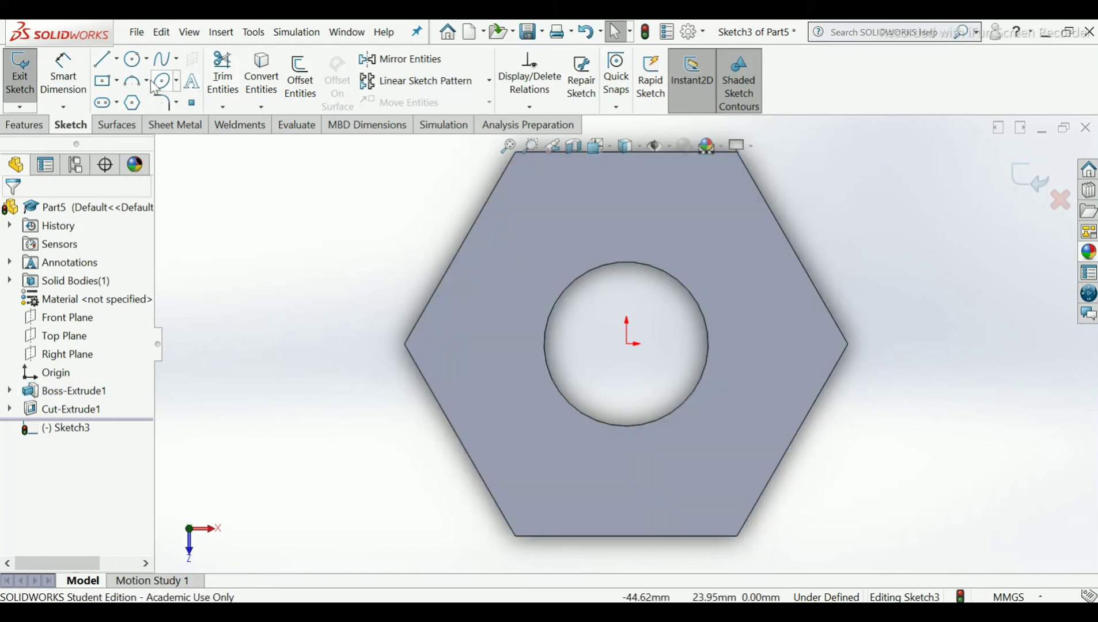
pyautogui.click(134, 59)
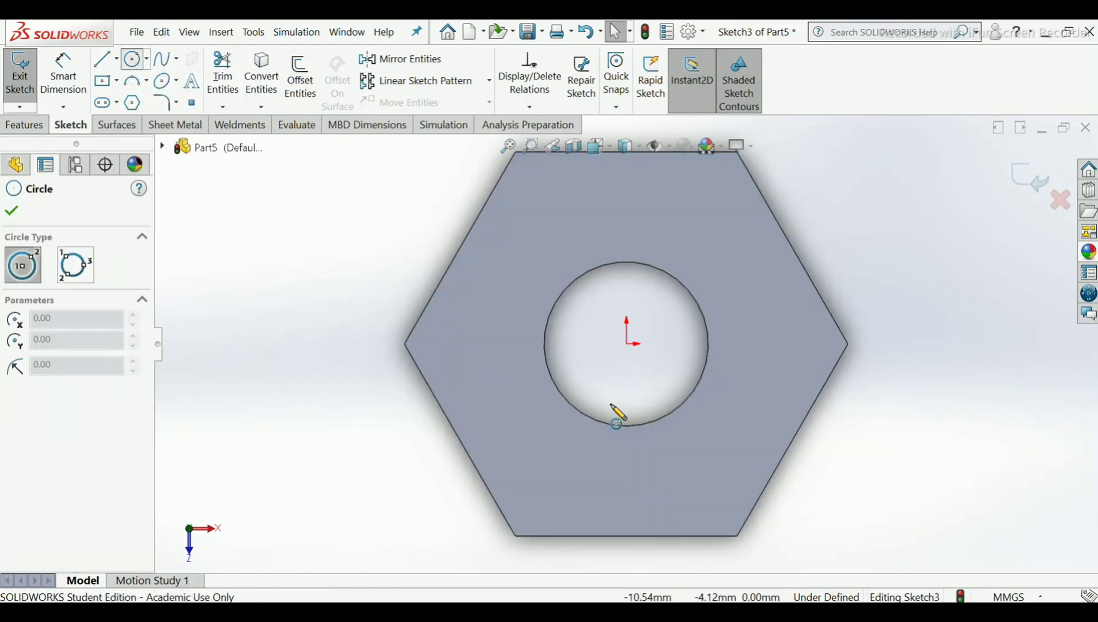
pyautogui.click(626, 345)
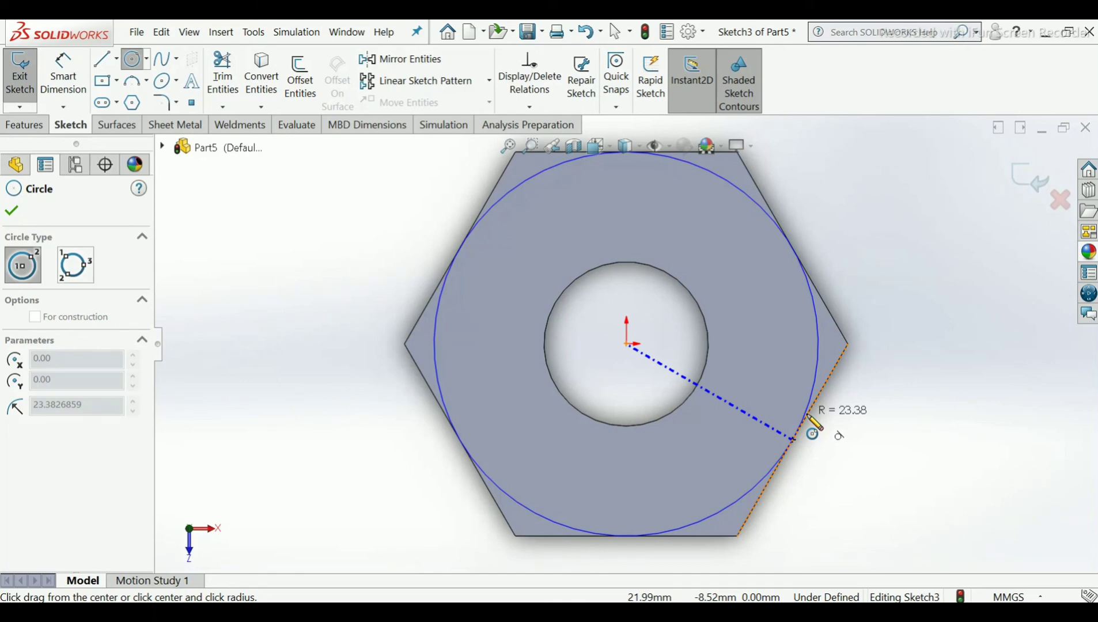
pyautogui.click(811, 420)
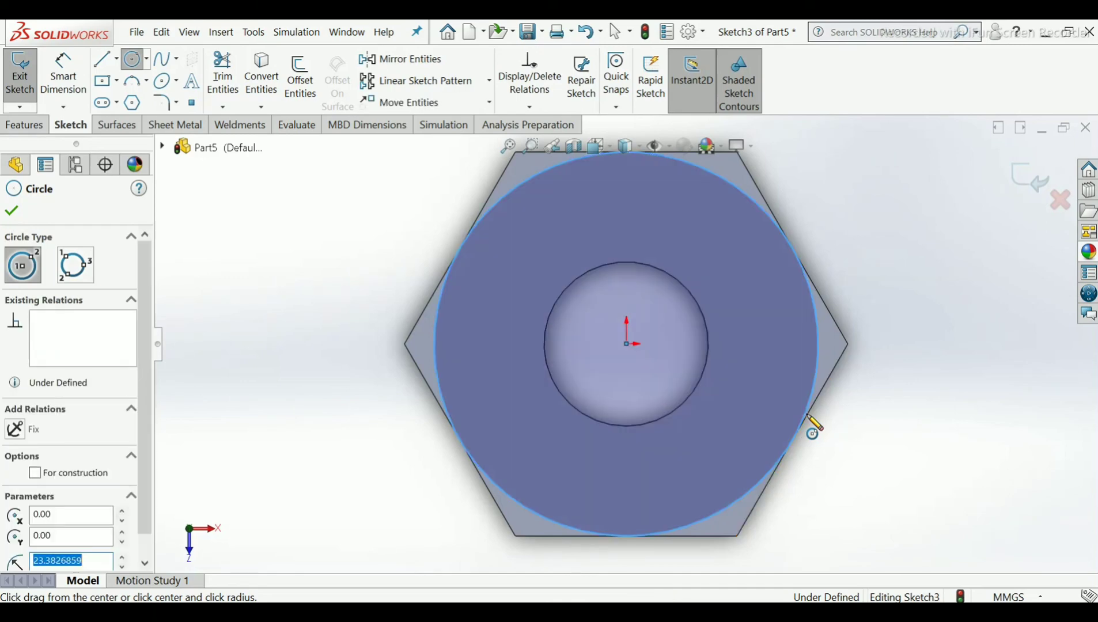
pyautogui.rightClick(812, 421)
pyautogui.click(824, 426)
pyautogui.moveTo(821, 424)
pyautogui.mouseDown(button='middle')
pyautogui.moveTo(816, 345)
pyautogui.moveTo(780, 265)
pyautogui.moveTo(800, 284)
pyautogui.mouseUp(button='middle')
pyautogui.scroll(-1, 800, 305)
pyautogui.scroll(1, 797, 318)
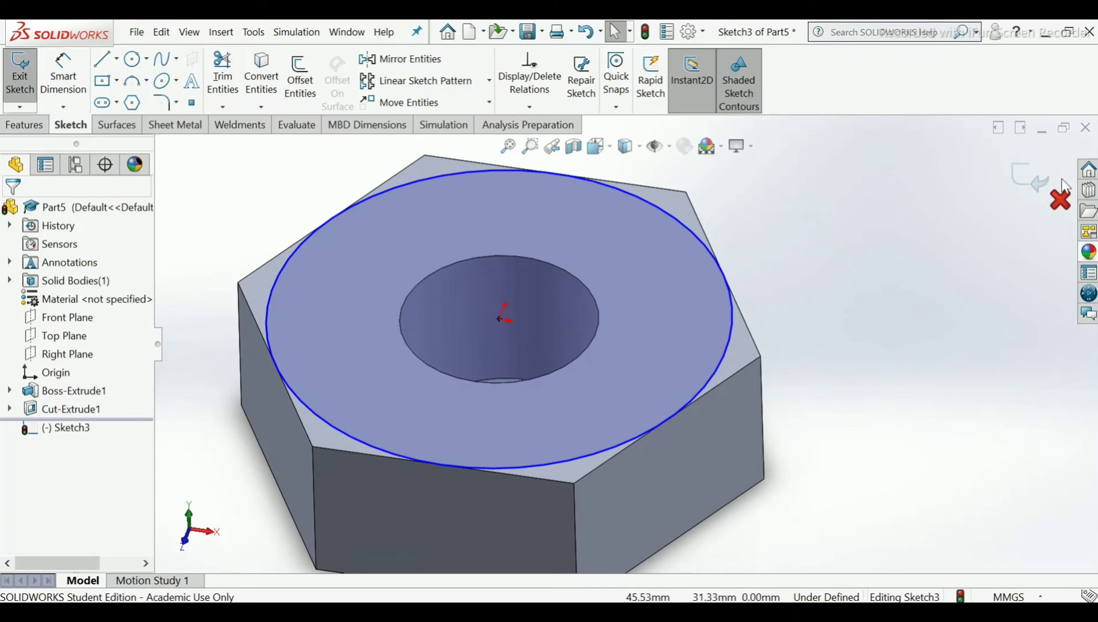
pyautogui.click(1029, 176)
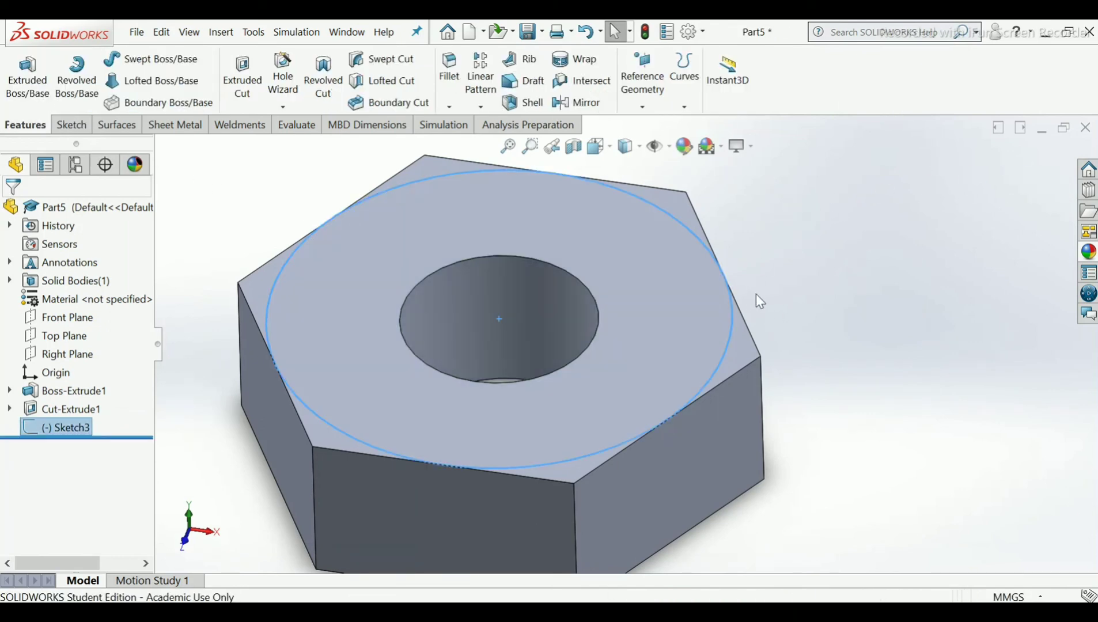
pyautogui.scroll(1, 628, 341)
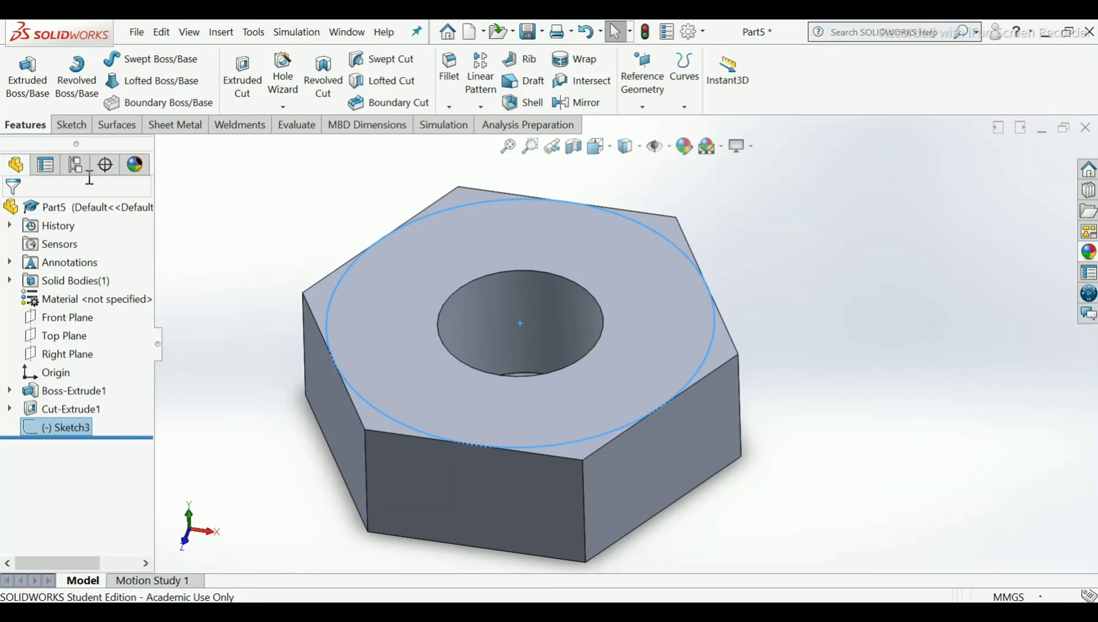
# Extrude-cut outside the top-face circle to a blind depth of 16 mm with the cut side flipped and a 60-degree inward draft.
pyautogui.click(228, 100)
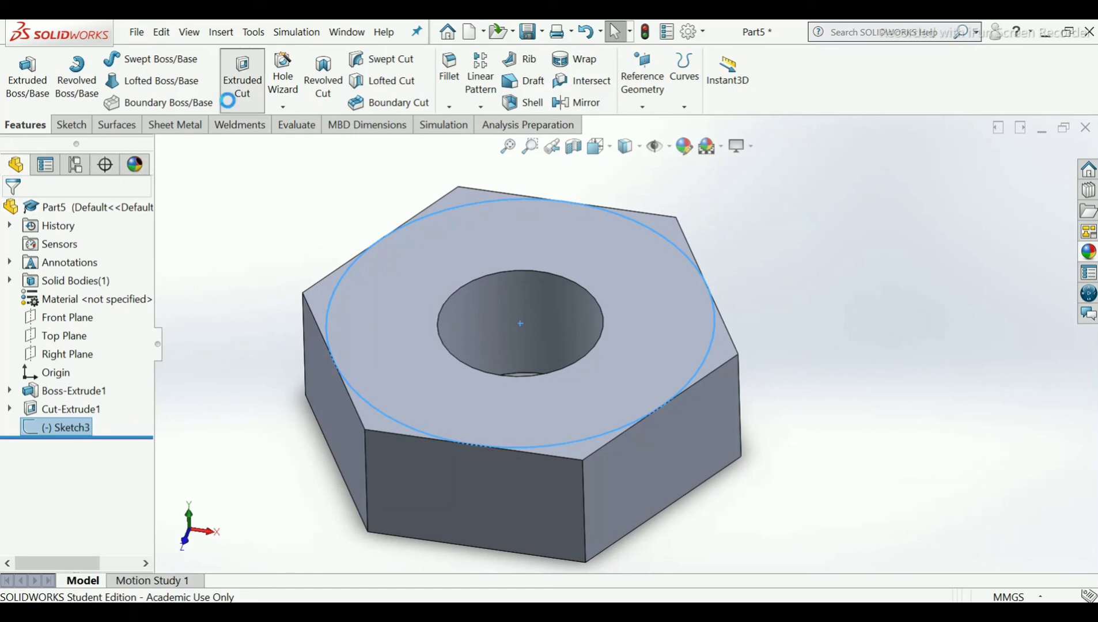
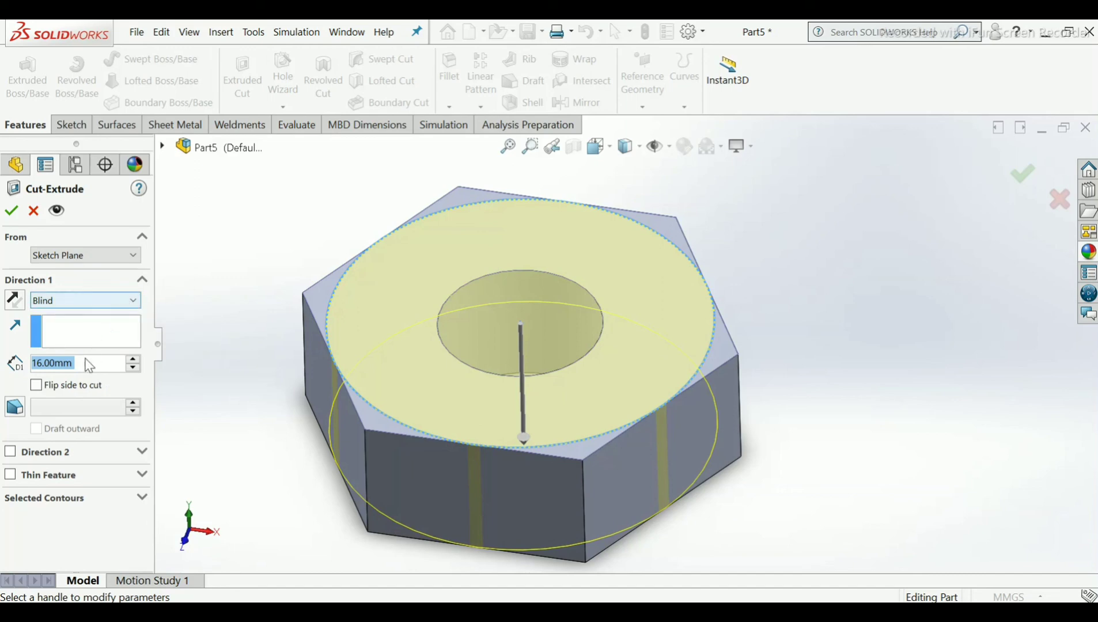
pyautogui.click(40, 385)
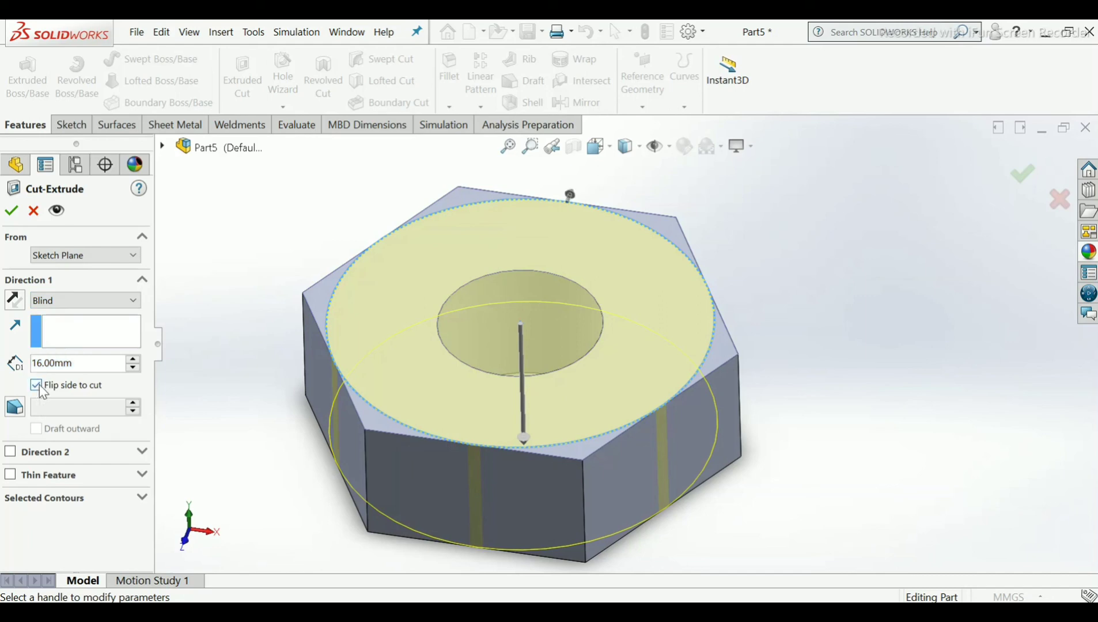
pyautogui.click(16, 407)
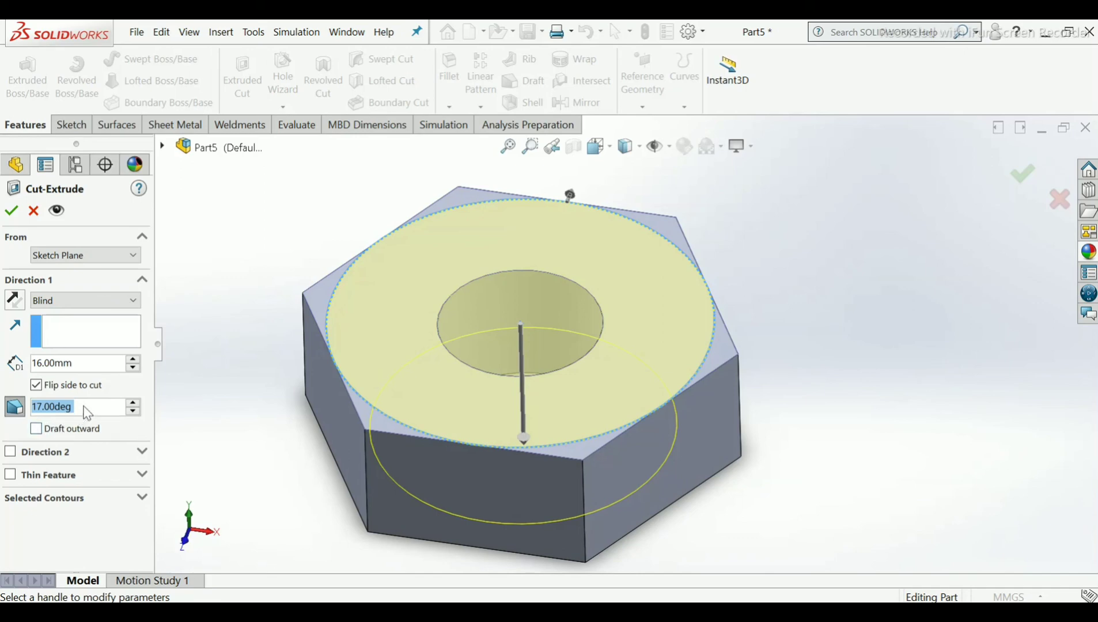
pyautogui.write('60')
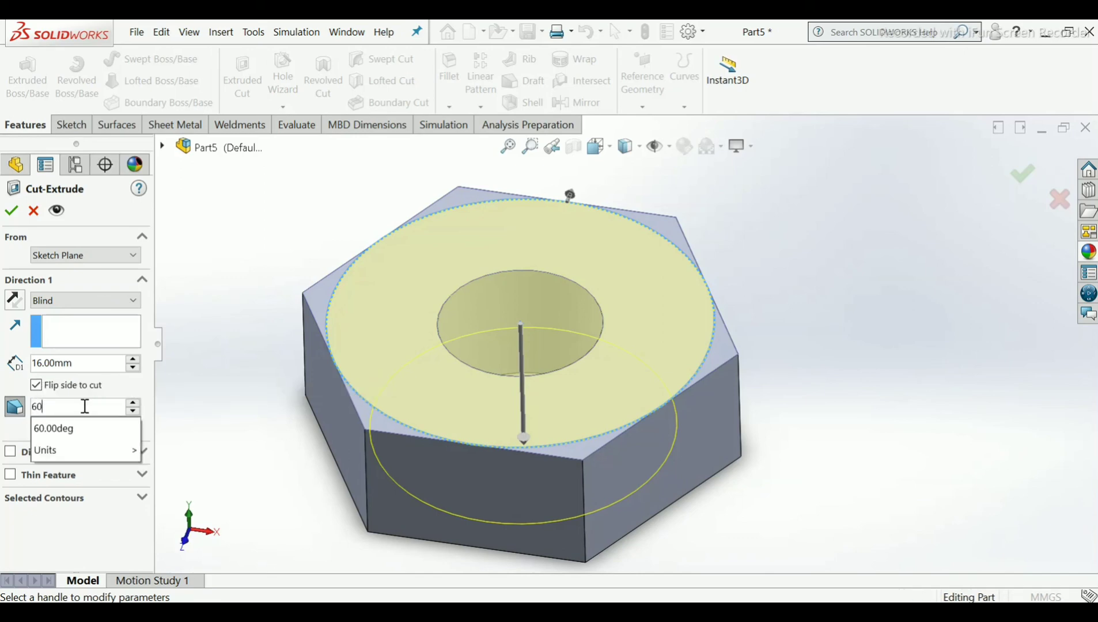
pyautogui.press('Return')
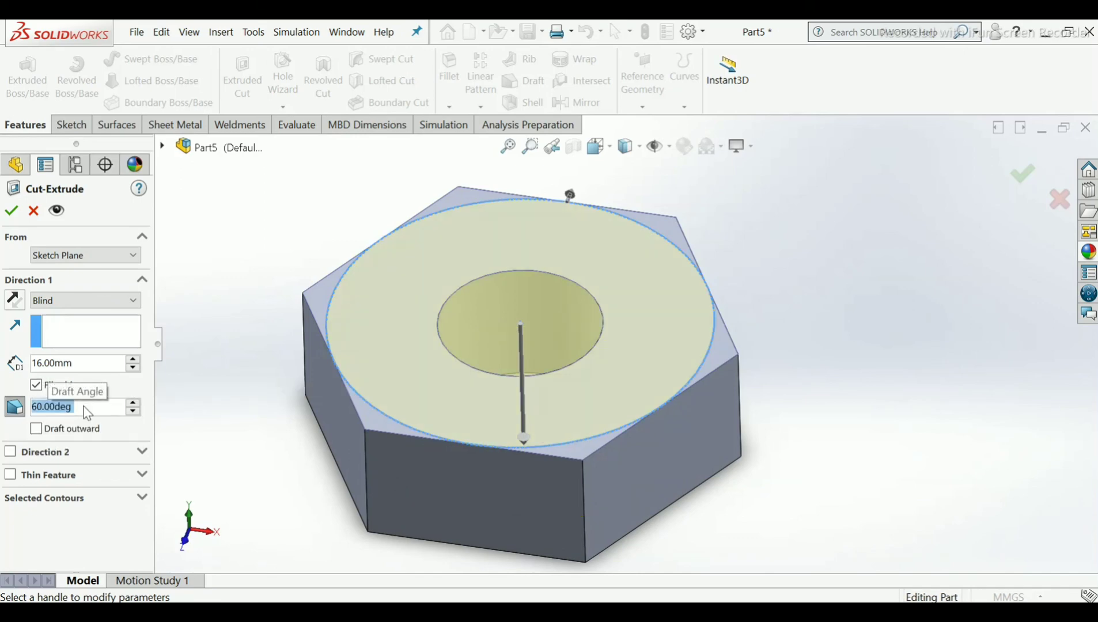
pyautogui.click(41, 432)
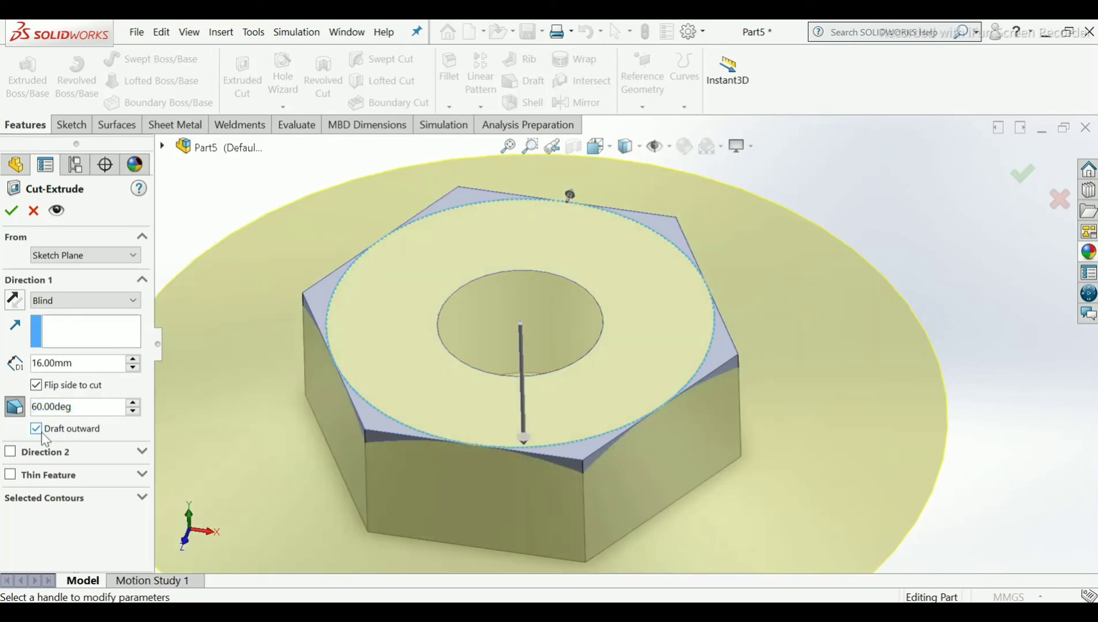
pyautogui.click(38, 429)
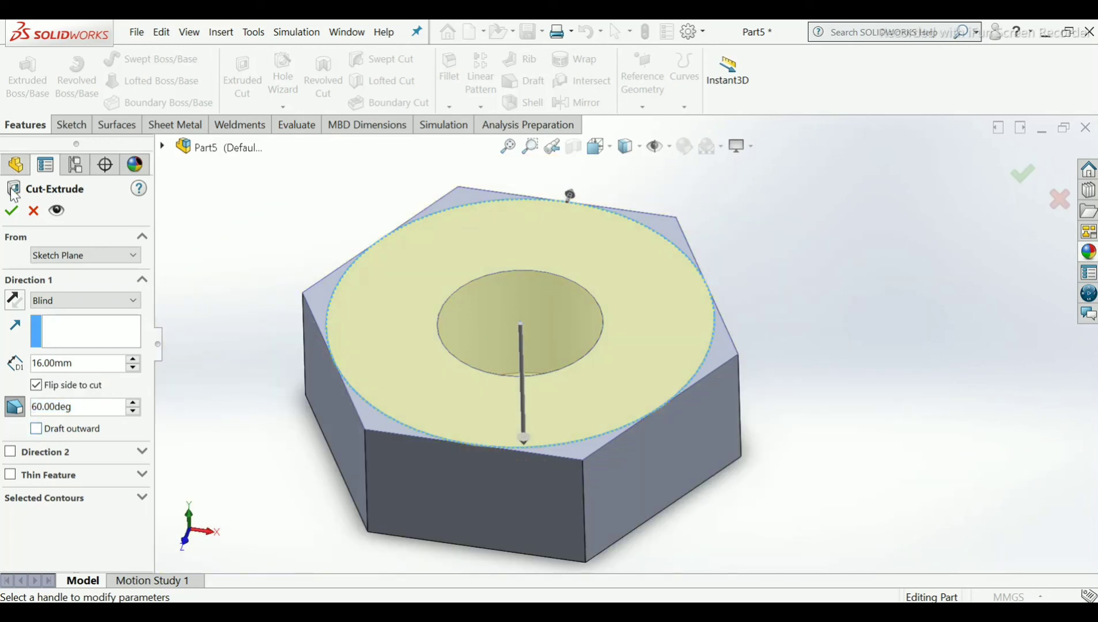
pyautogui.click(10, 215)
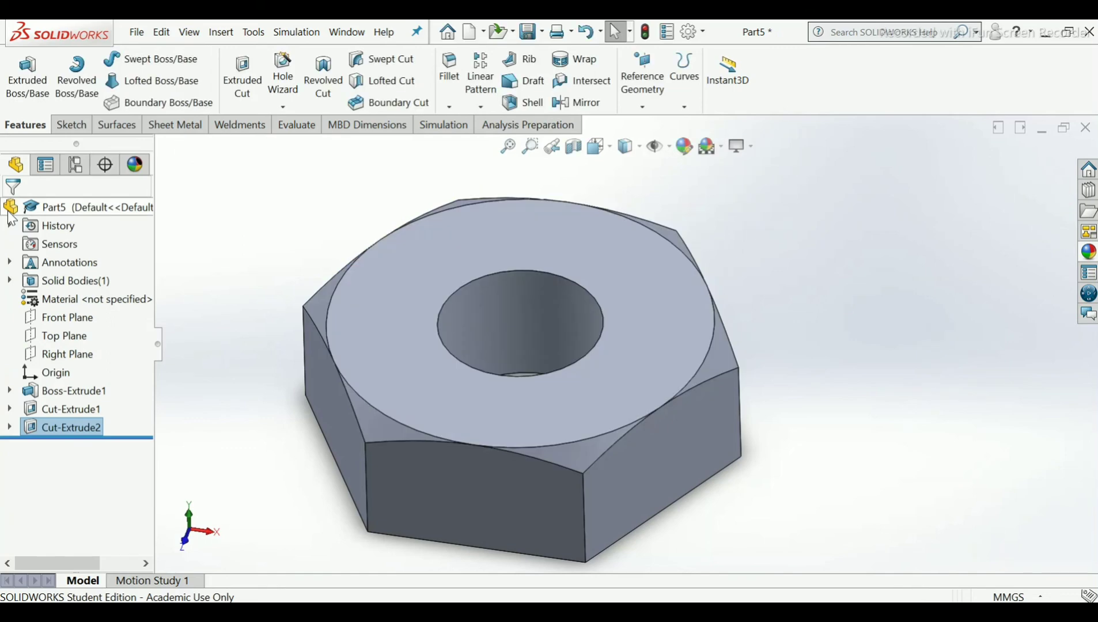
# Examine the chamfered corners on the nut's upper side and compare them with its underside.
pyautogui.scroll(2, 409, 435)
pyautogui.scroll(-3, 512, 387)
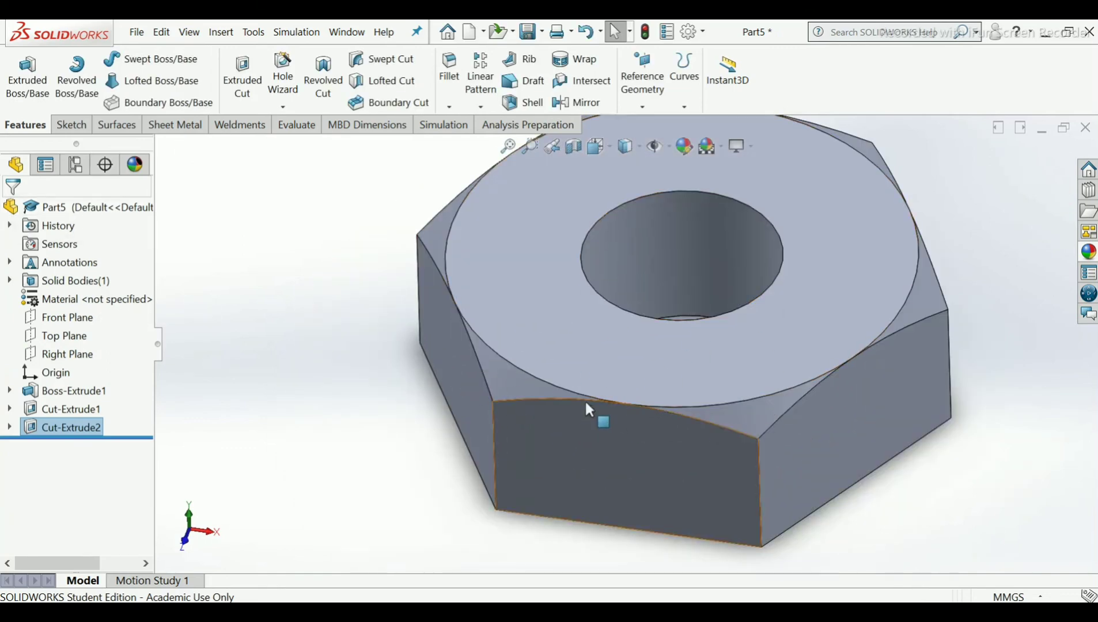
pyautogui.scroll(2, 575, 358)
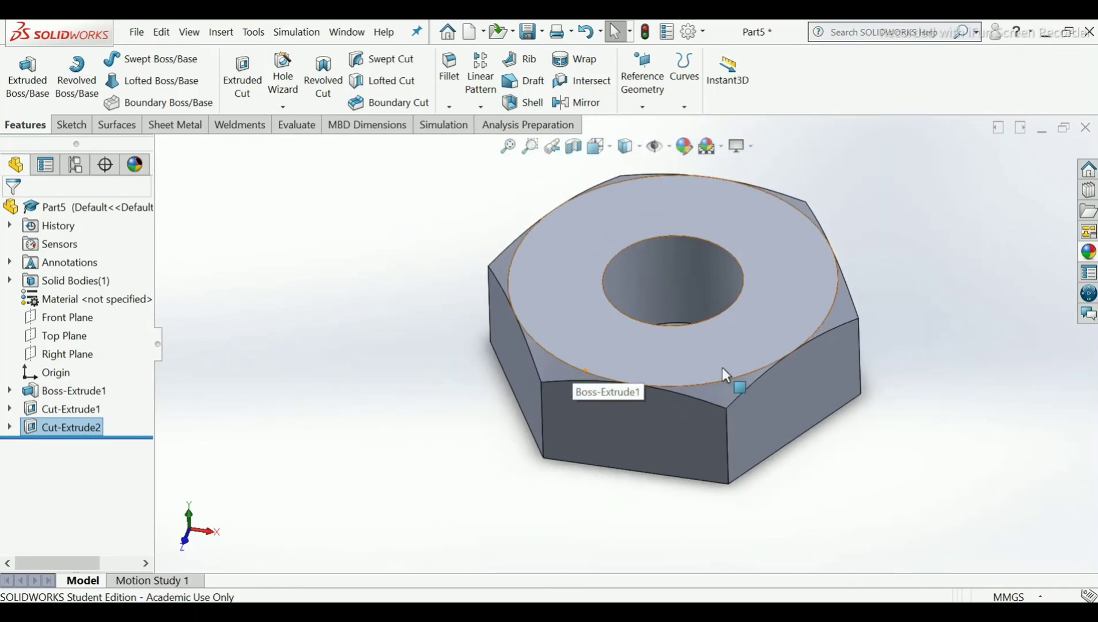
pyautogui.scroll(-3, 720, 382)
pyautogui.scroll(2, 714, 379)
pyautogui.scroll(-1, 714, 377)
pyautogui.scroll(-1, 669, 315)
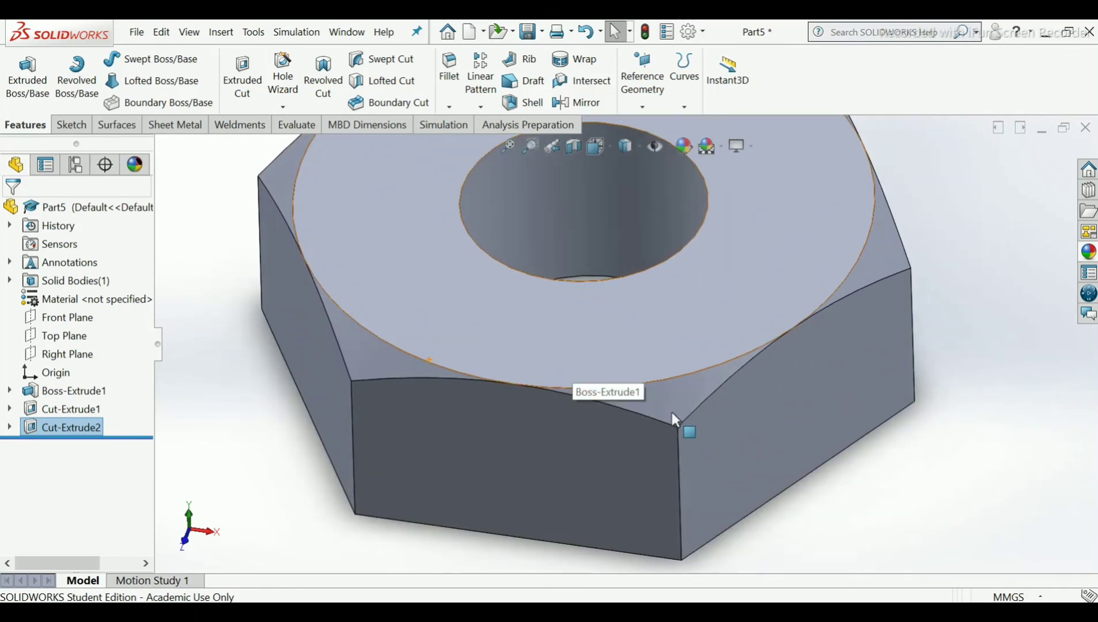
pyautogui.moveTo(672, 412); pyautogui.dragTo(661, 227, button='middle')
pyautogui.scroll(2, 666, 441)
pyautogui.scroll(1, 668, 502)
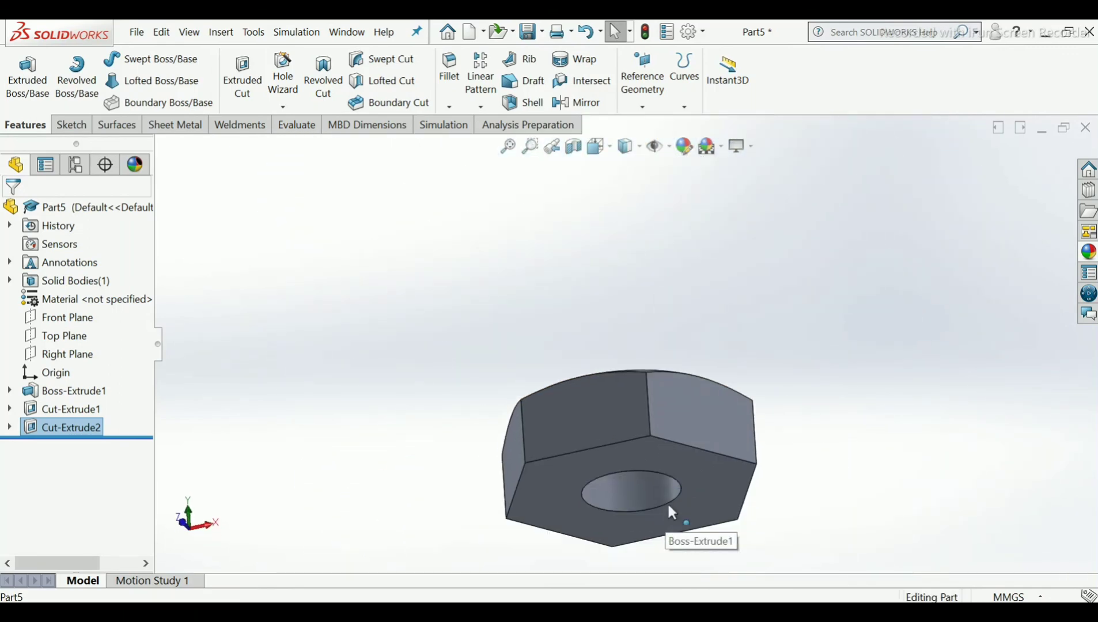
pyautogui.moveTo(650, 441); pyautogui.dragTo(716, 516, button='middle')
pyautogui.scroll(-1, 663, 401)
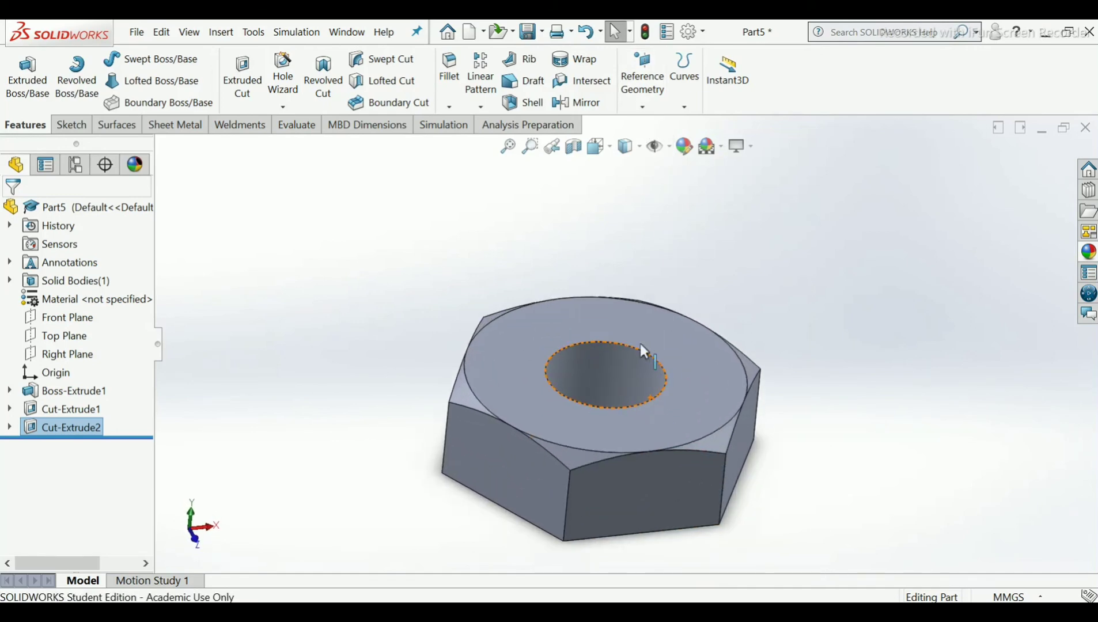
# Create a reference plane offset from the Top Plane by half the nut's thickness, entered as 16/2 mm.
pyautogui.click(641, 107)
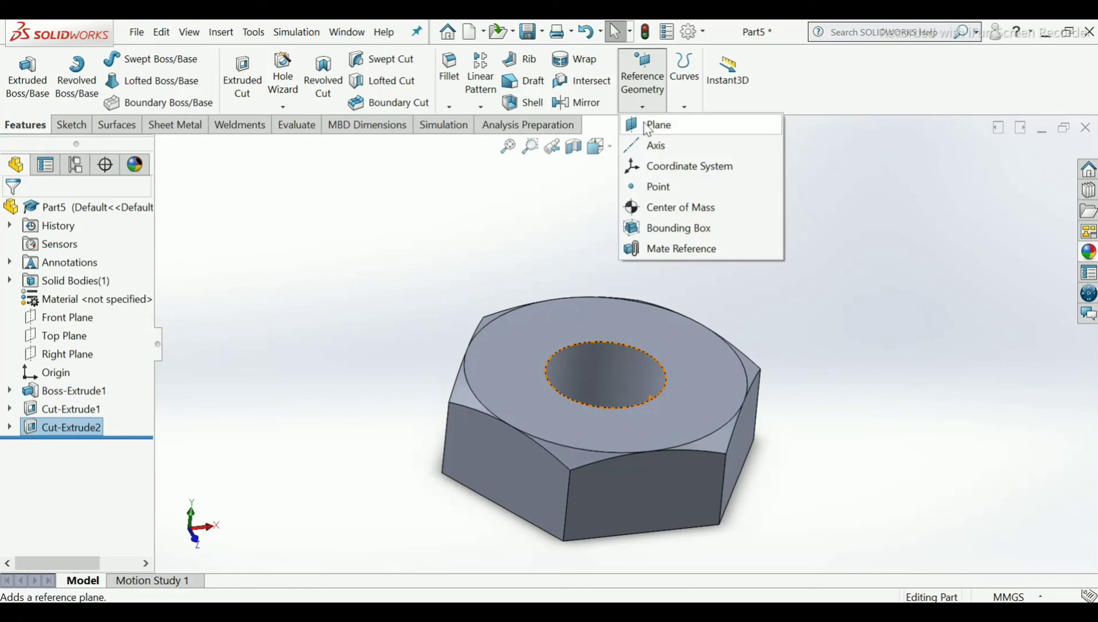
pyautogui.click(644, 127)
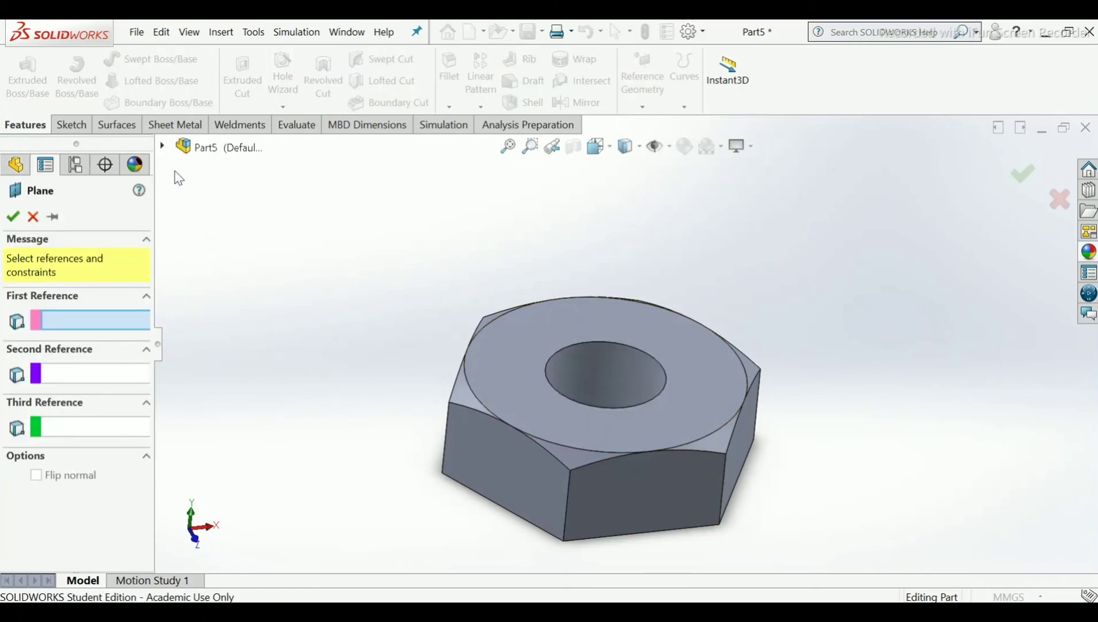
pyautogui.click(161, 147)
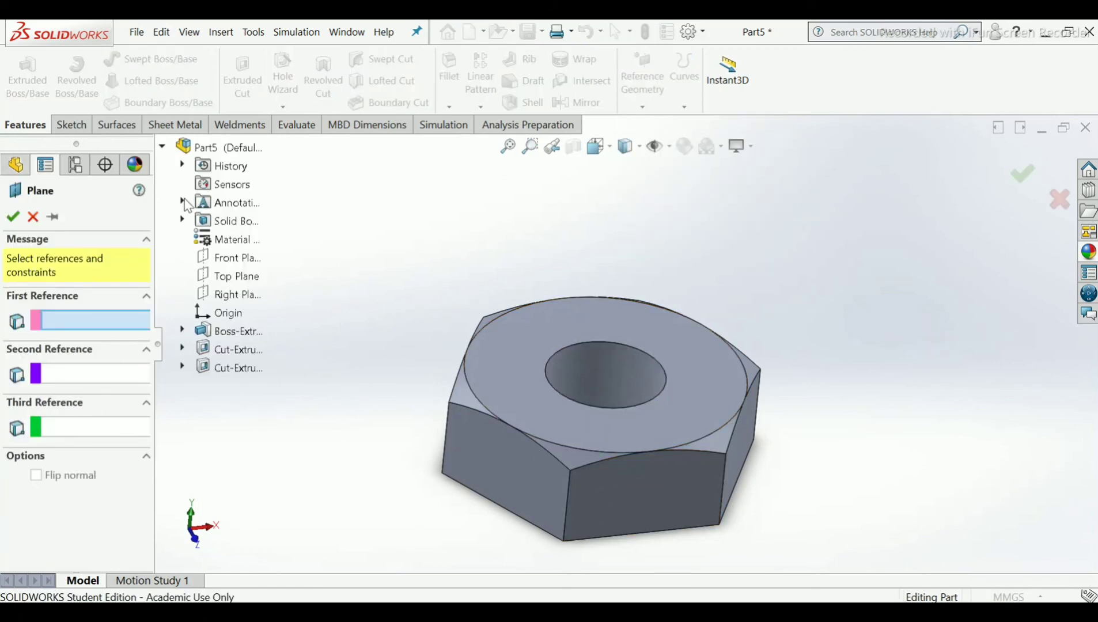
pyautogui.click(231, 278)
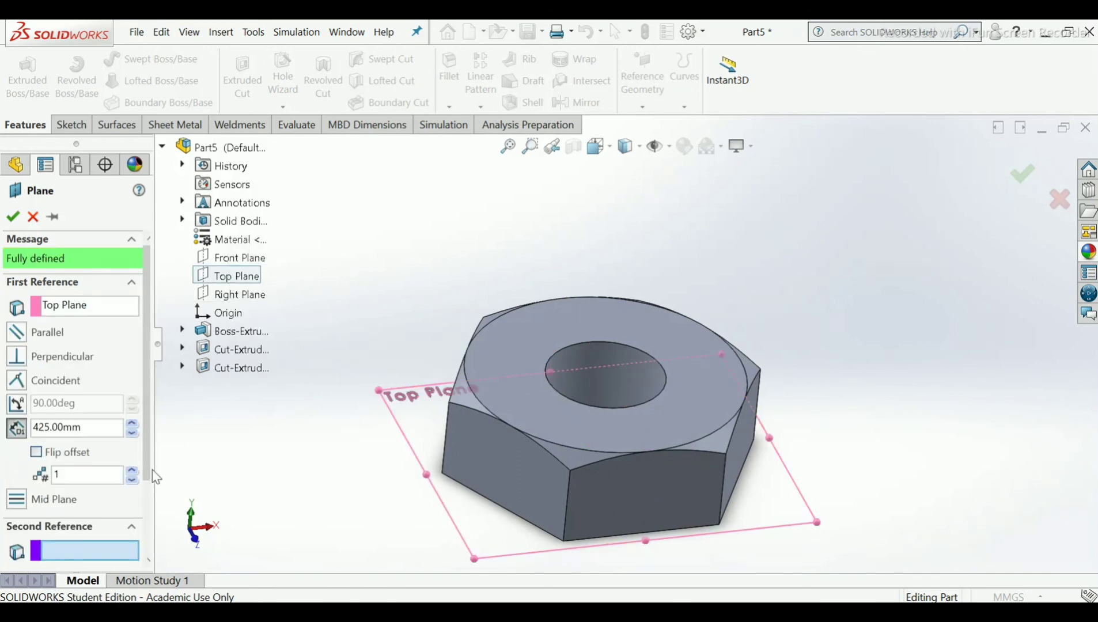
pyautogui.doubleClick(97, 432)
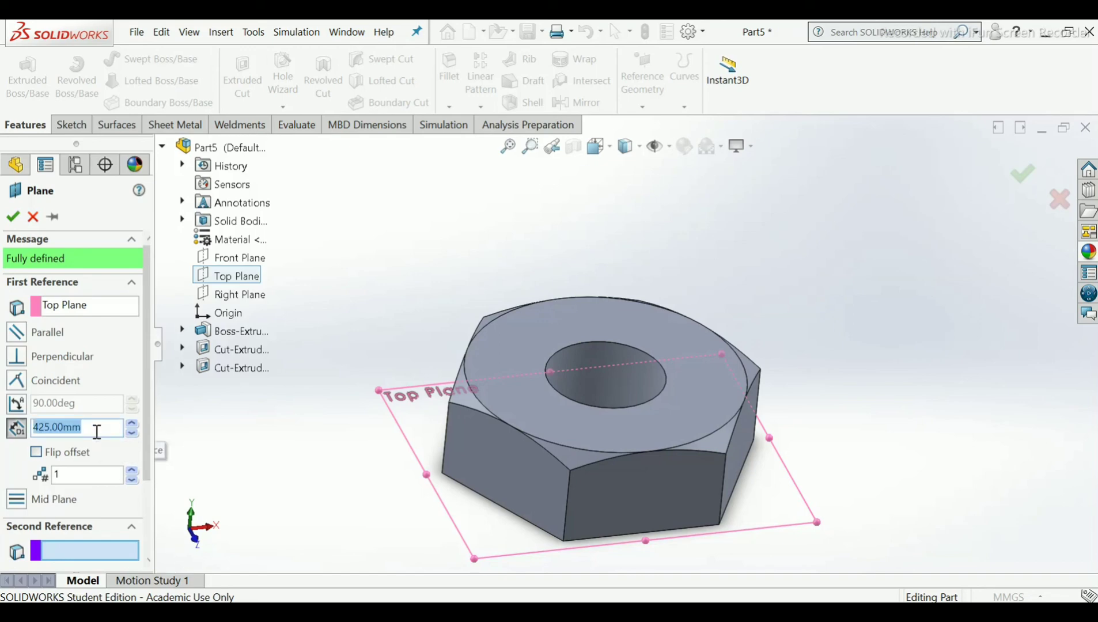
pyautogui.write('16/2')
pyautogui.press('Return')
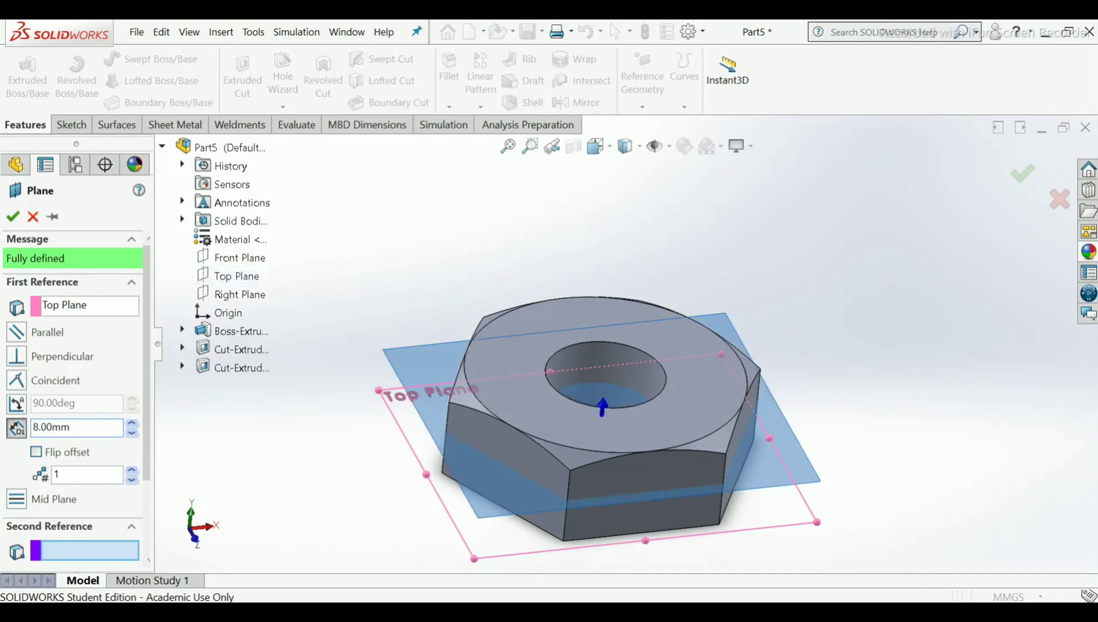
pyautogui.click(12, 216)
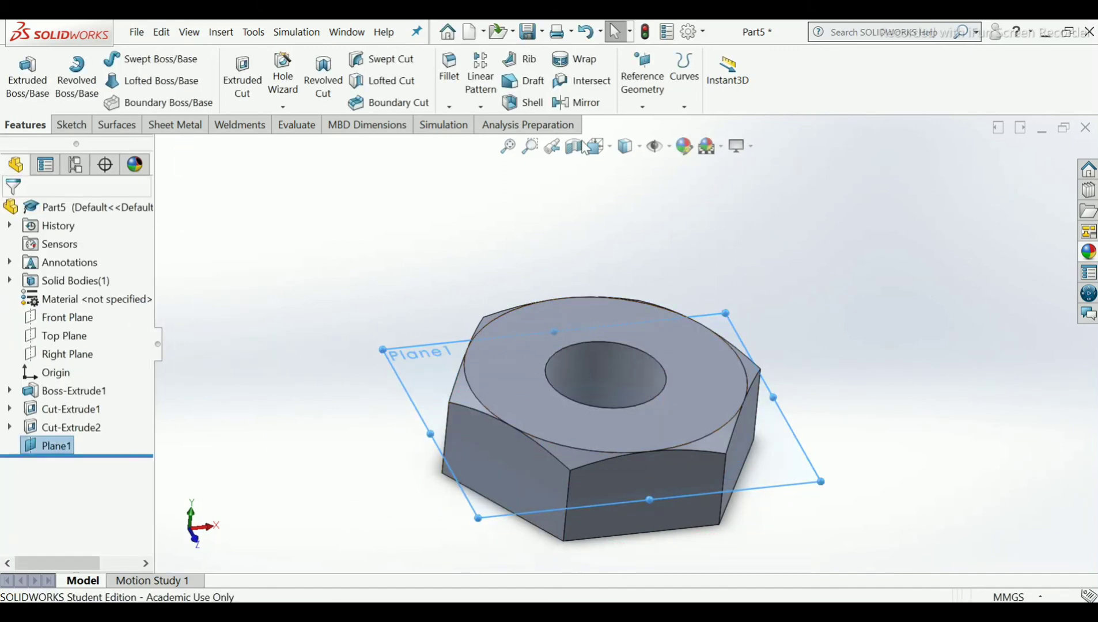
# Mirror the corner chamfer cut about the new mid-height plane onto the nut's underside.
pyautogui.click(589, 109)
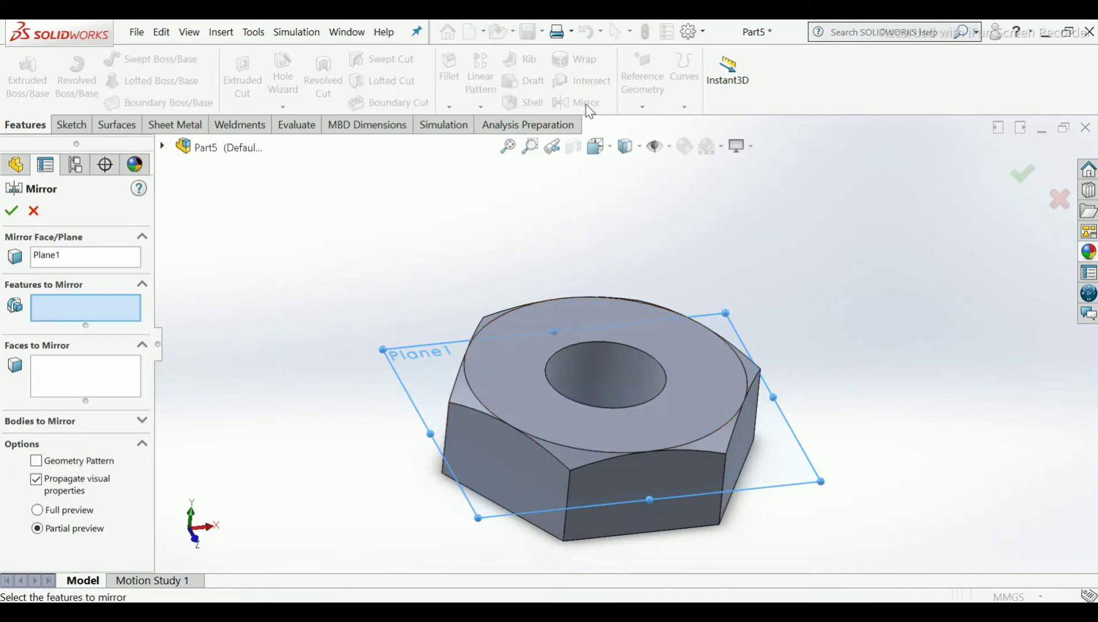
pyautogui.click(163, 147)
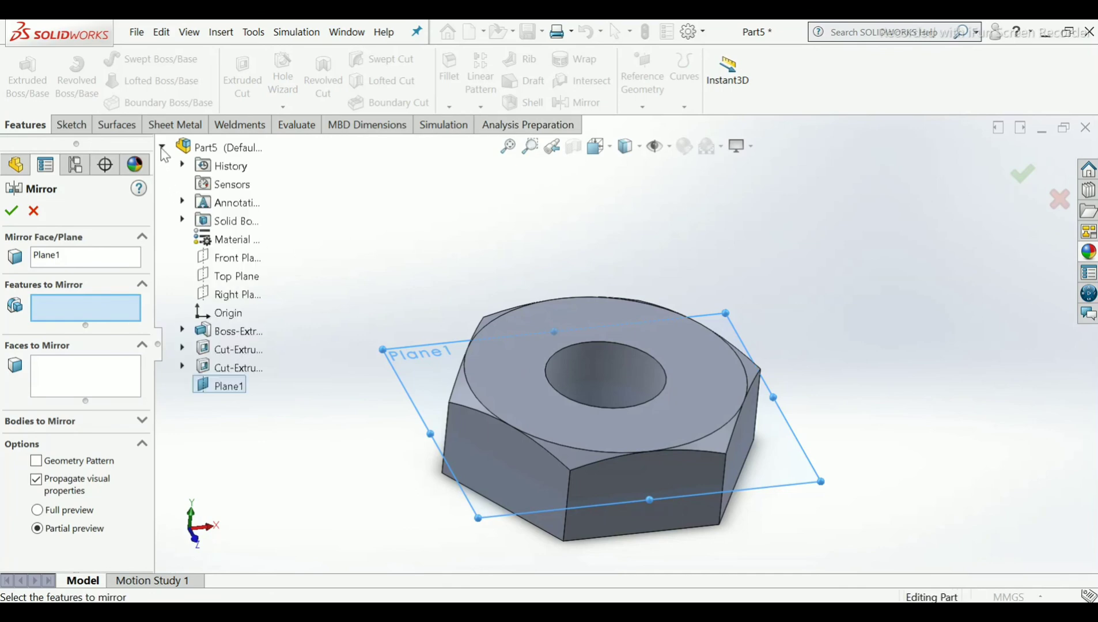
pyautogui.click(235, 368)
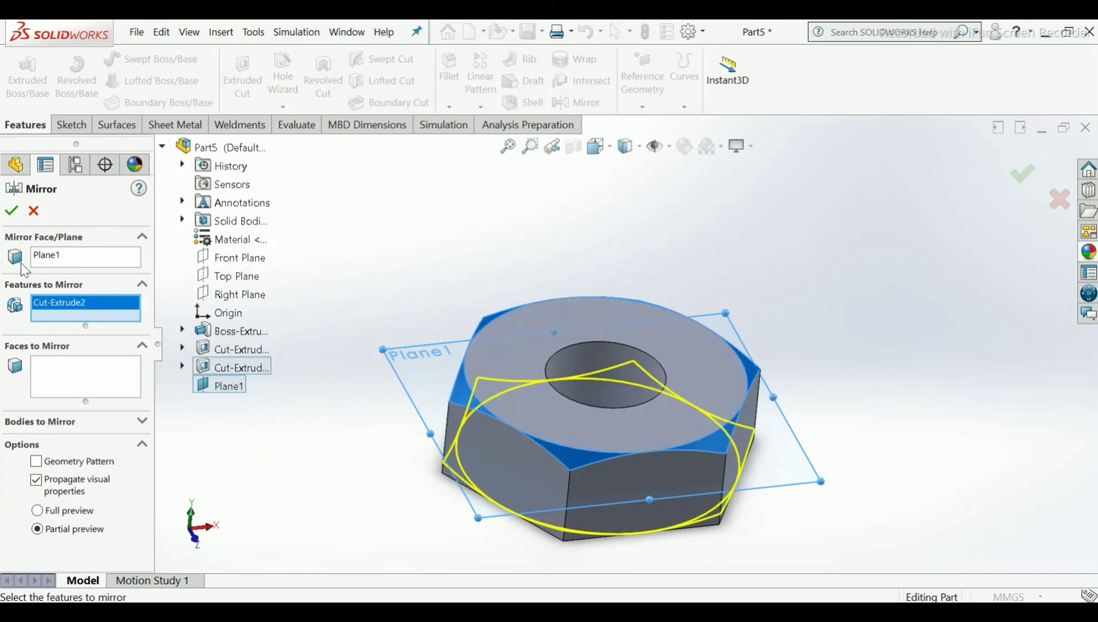
pyautogui.click(11, 211)
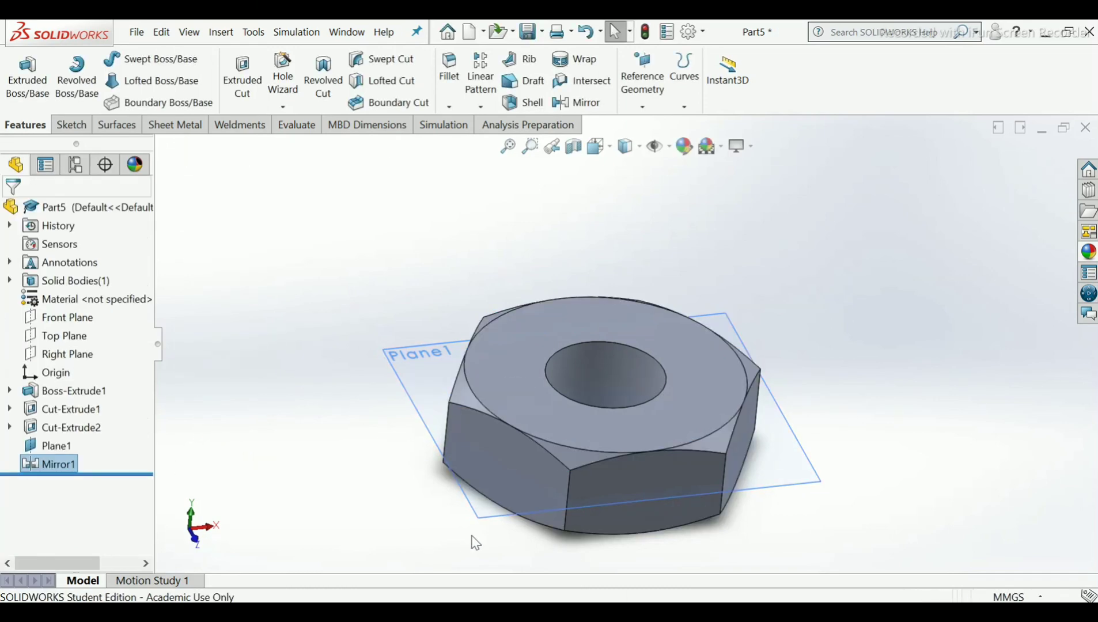
# Hide the mid-height reference plane that cuts through the nut.
pyautogui.moveTo(473, 539); pyautogui.dragTo(439, 408, button='middle')
pyautogui.click(433, 390)
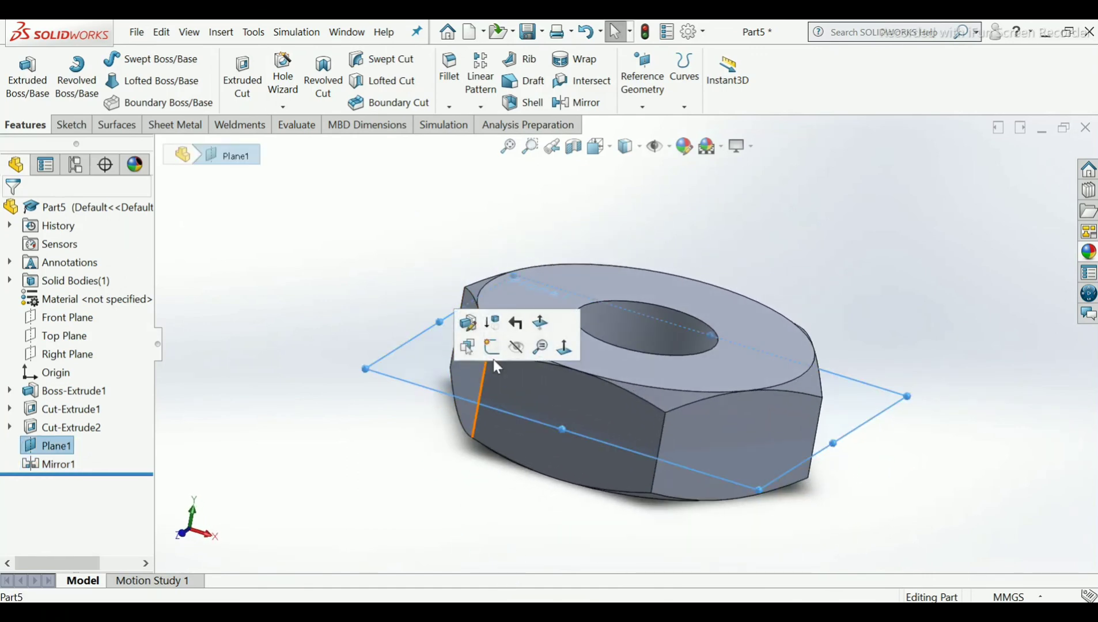
pyautogui.click(511, 353)
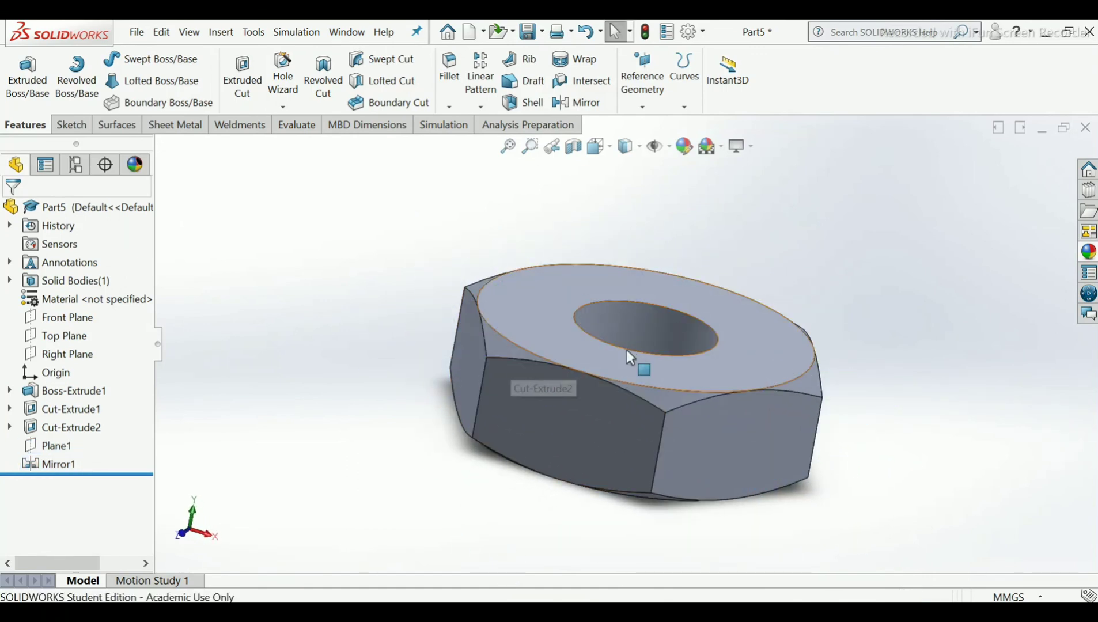
# Apply a bright magenta color from the standard palette to the whole nut part.
pyautogui.moveTo(626, 349); pyautogui.dragTo(717, 391, button='middle')
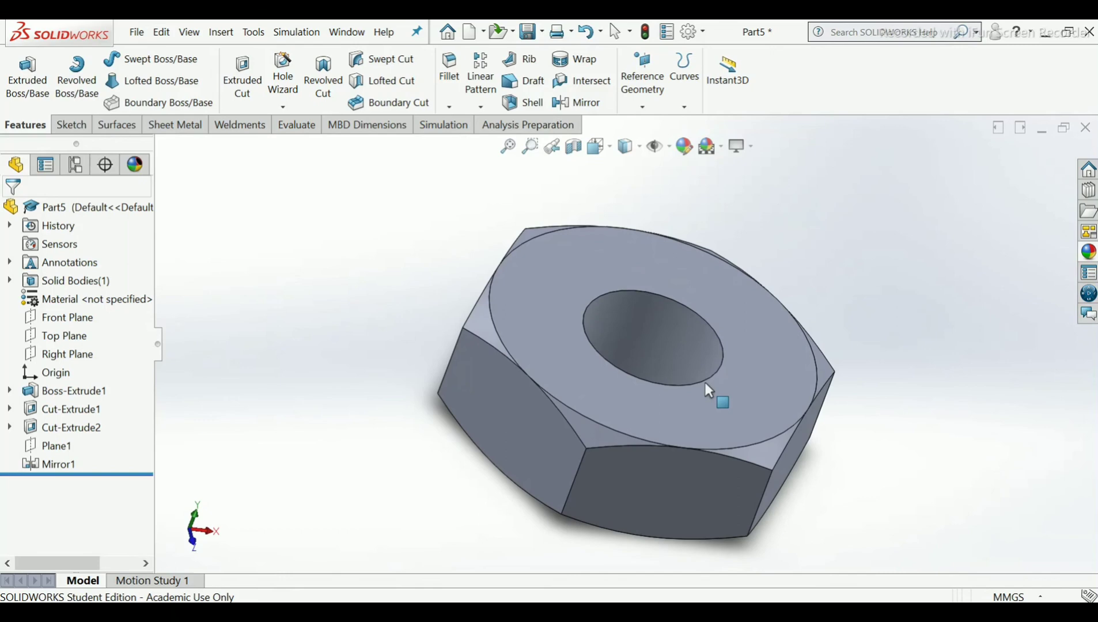
pyautogui.click(688, 152)
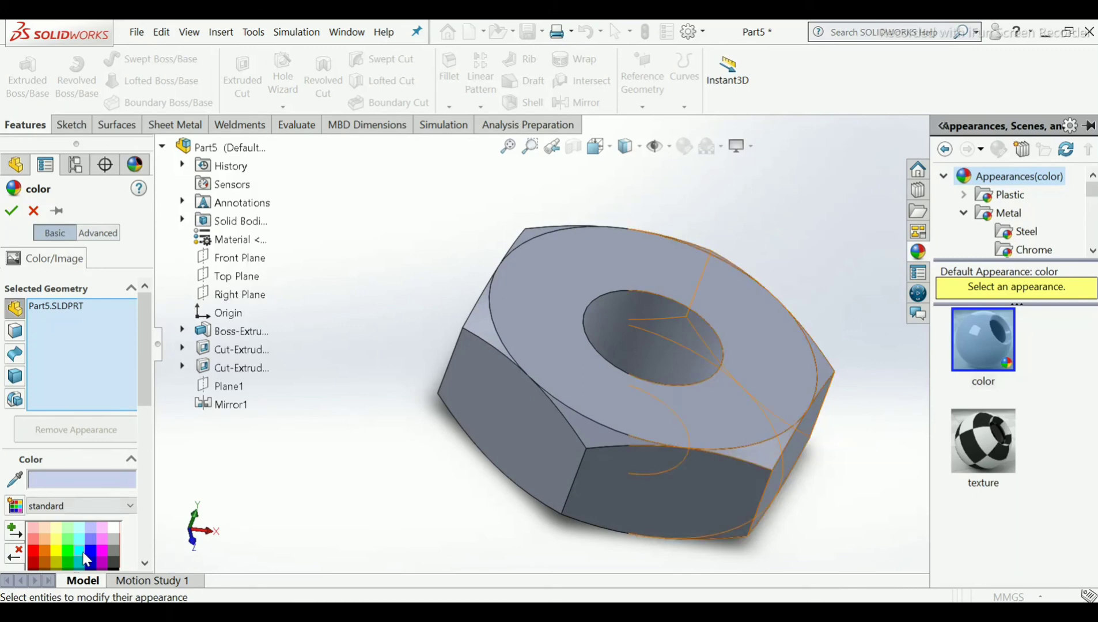
pyautogui.click(102, 538)
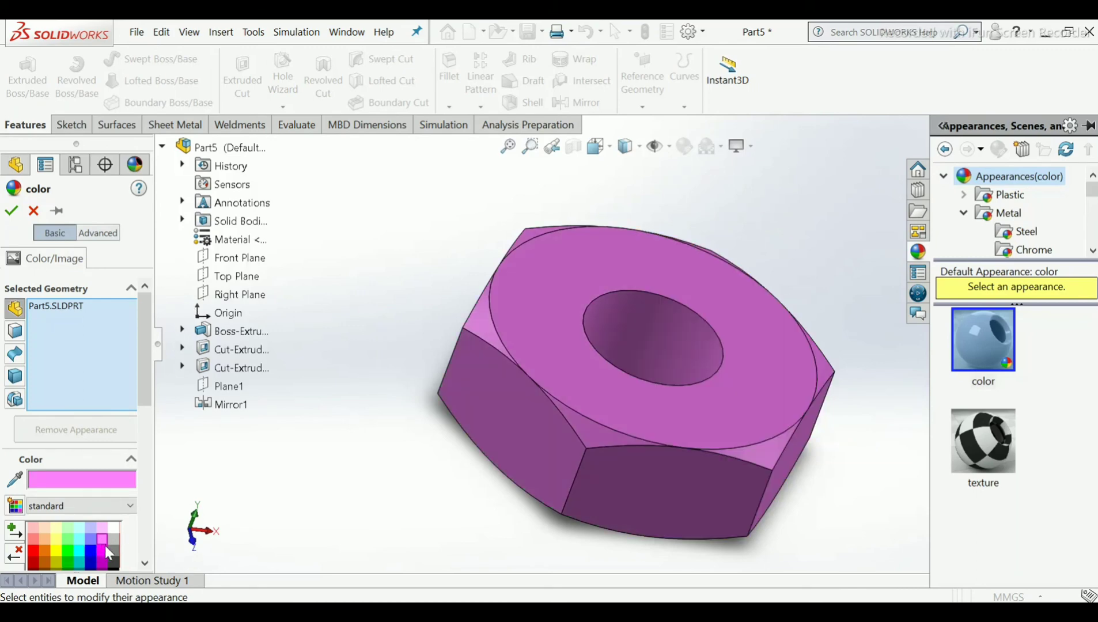
pyautogui.click(103, 551)
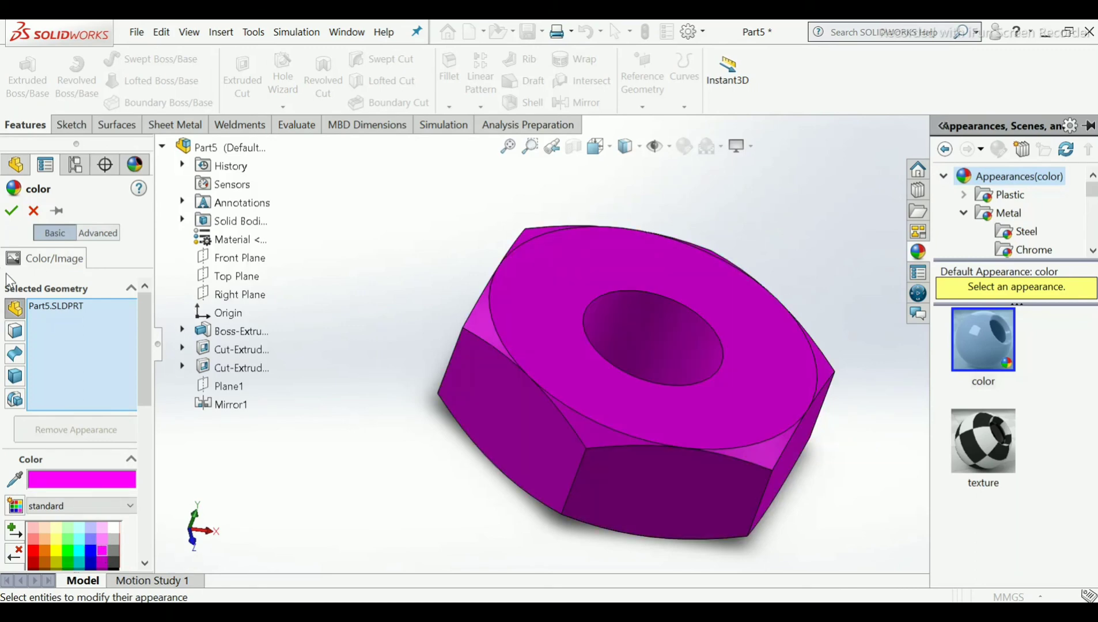
pyautogui.click(11, 213)
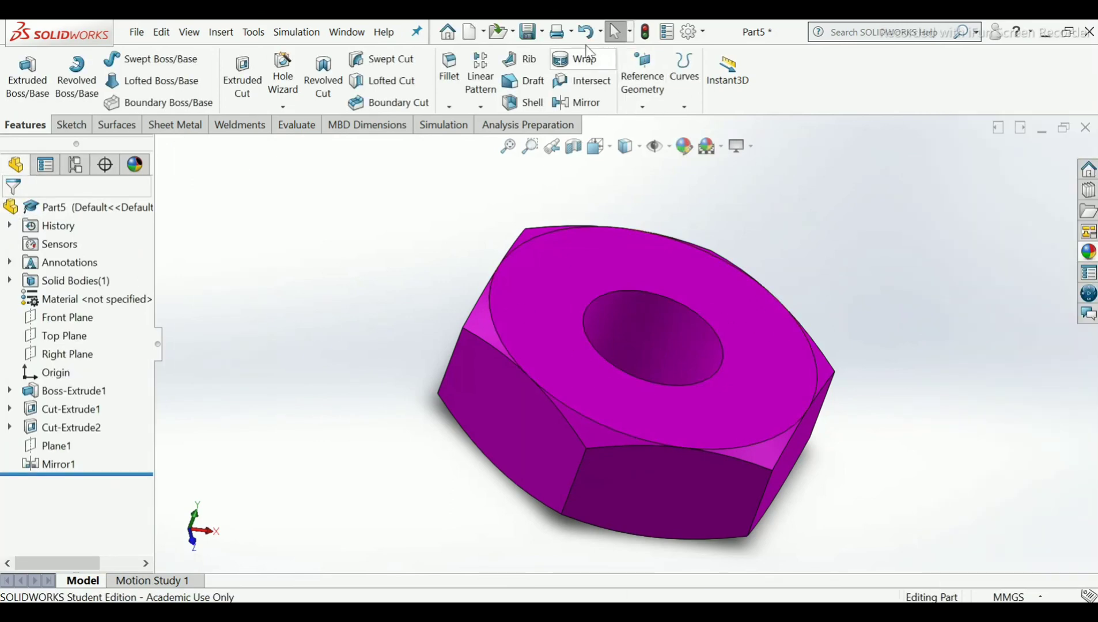
# Save the nut part as "Nut M20." in the Components folder and close the document.
pyautogui.click(529, 33)
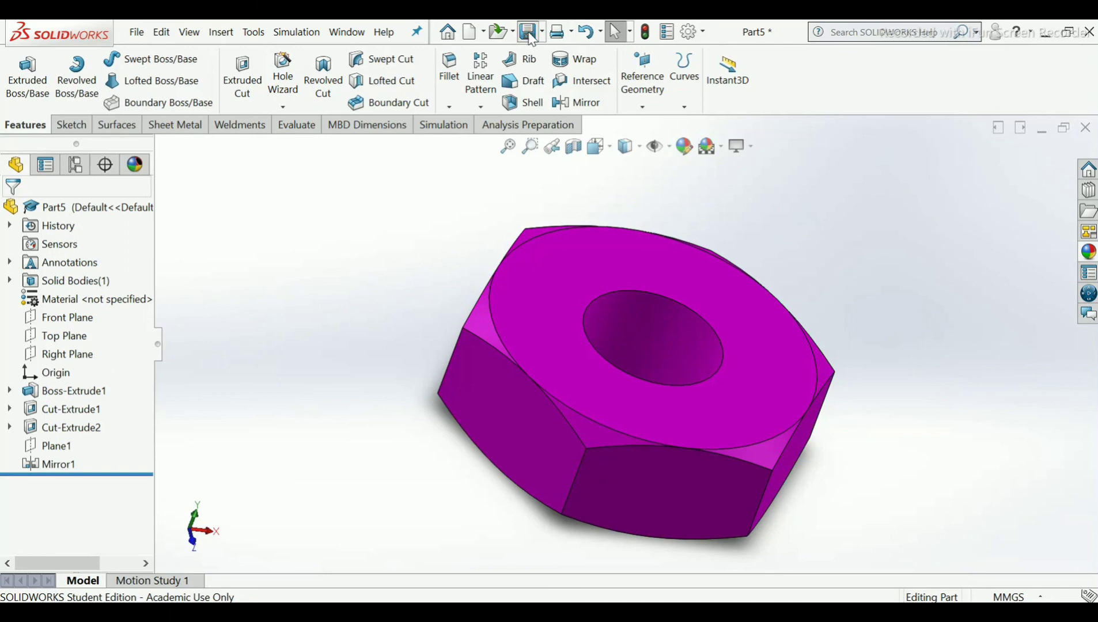
pyautogui.press('capslock')
pyautogui.write('Lock M')
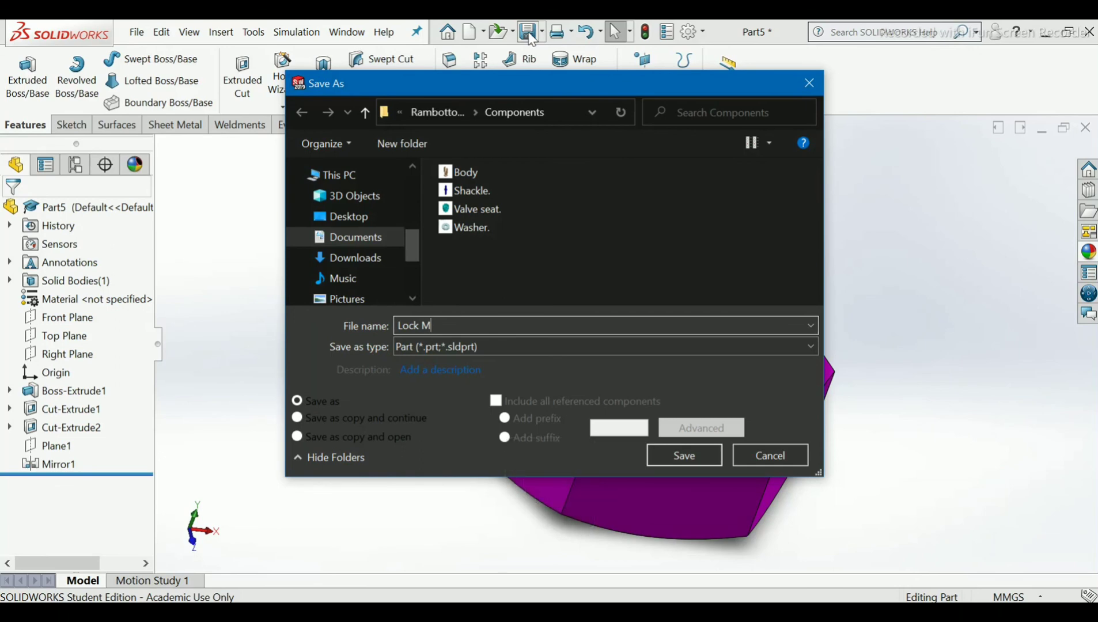
pyautogui.write('Nut M')
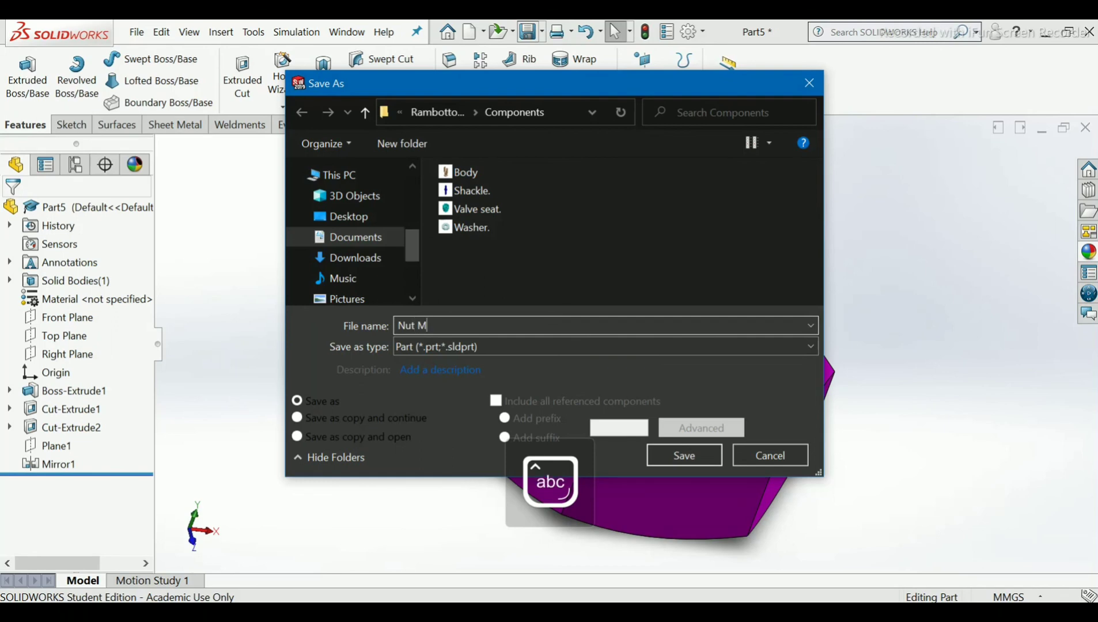
pyautogui.write('20.')
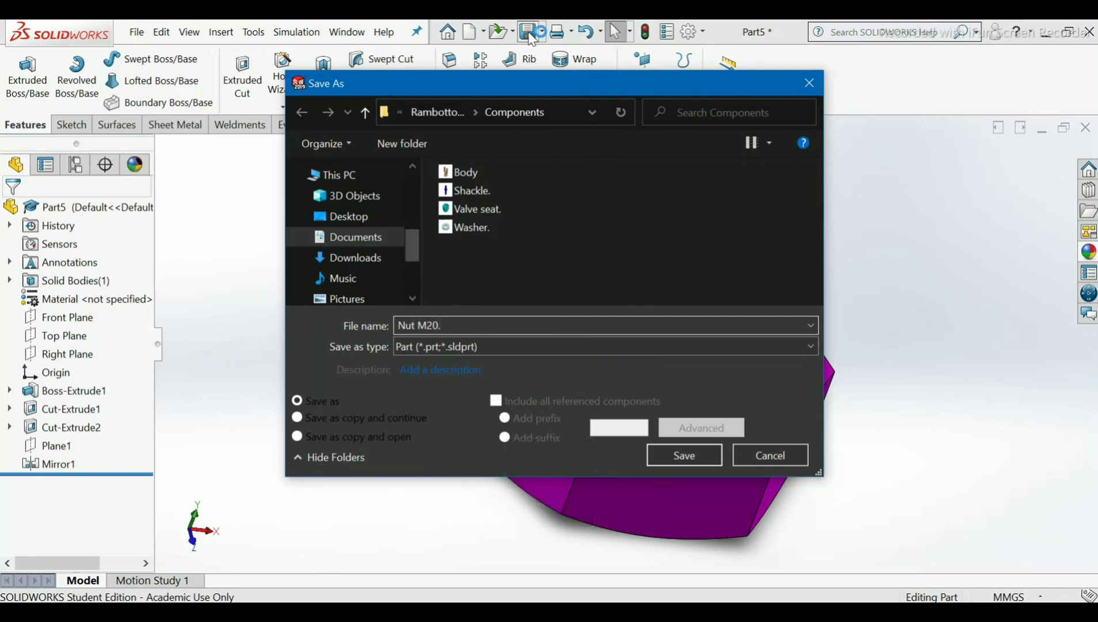
pyautogui.click(683, 456)
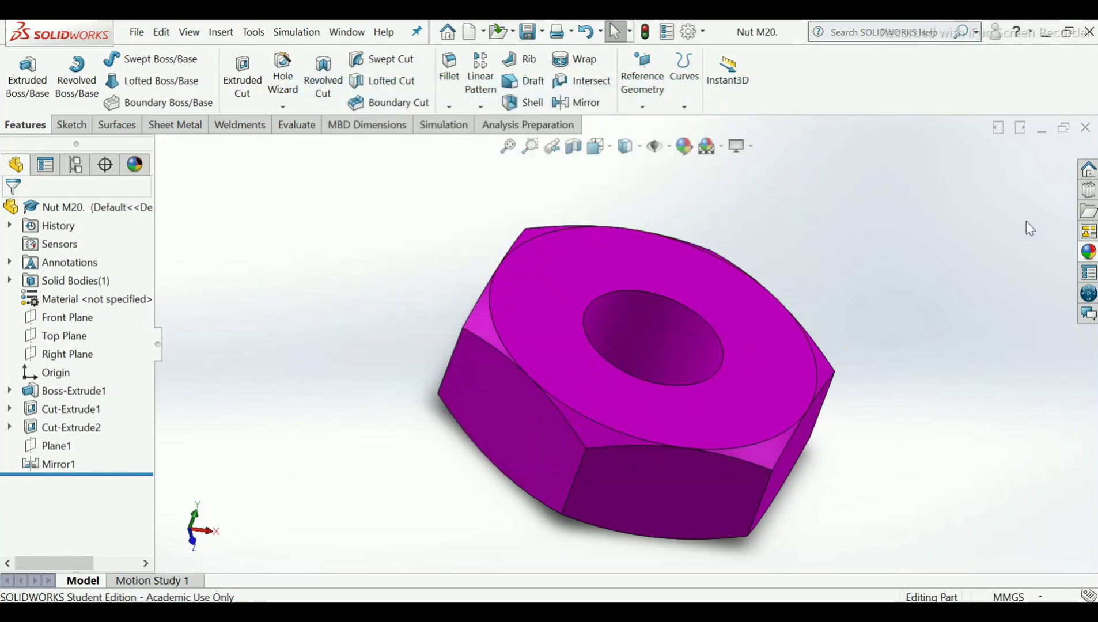
pyautogui.click(1088, 134)
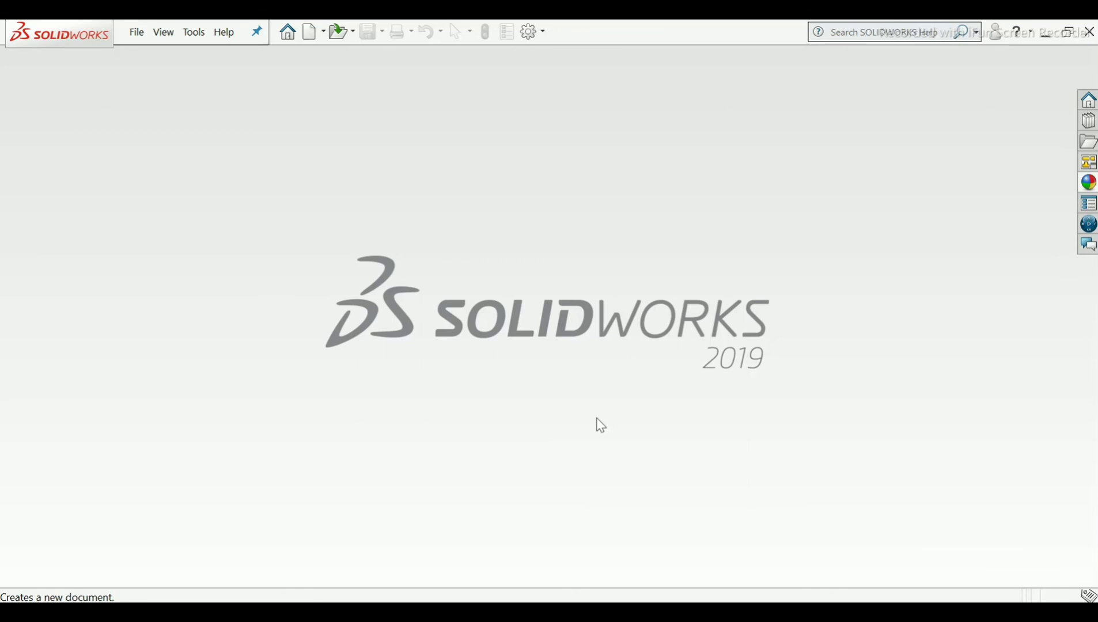
# Create a new part document and start a sketch on the Top Plane.
pyautogui.click(311, 44)
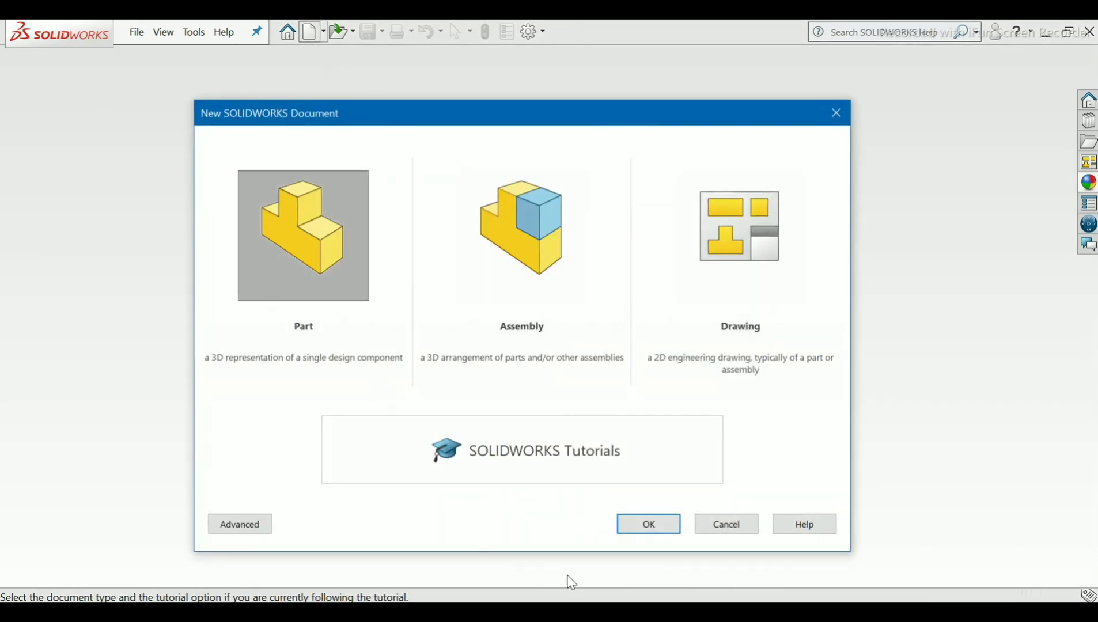
pyautogui.click(659, 525)
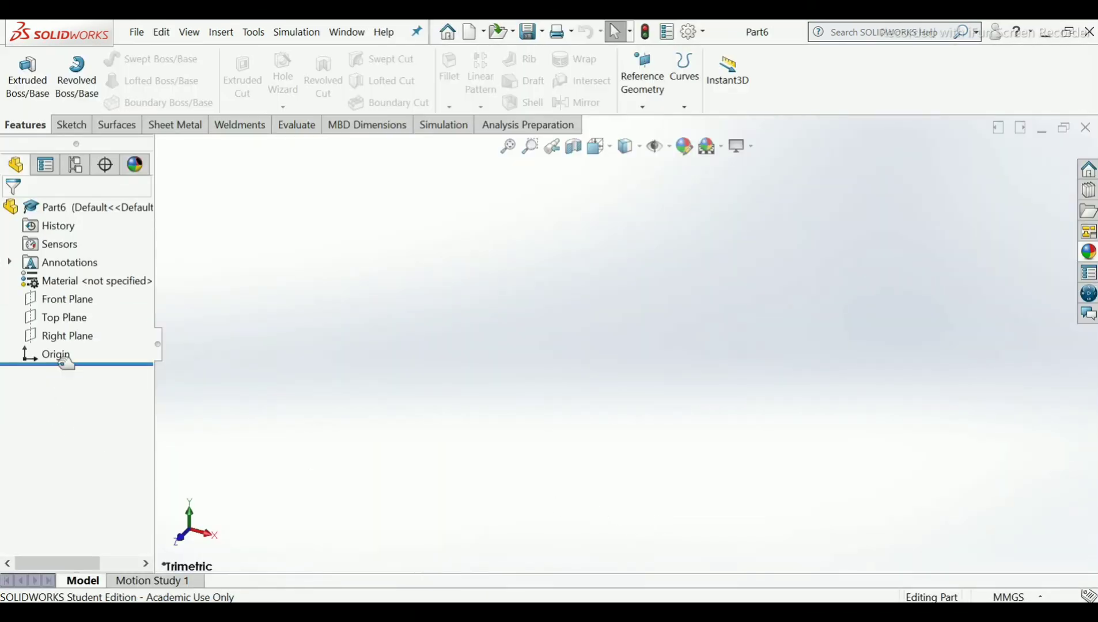
pyautogui.click(62, 318)
pyautogui.click(80, 314)
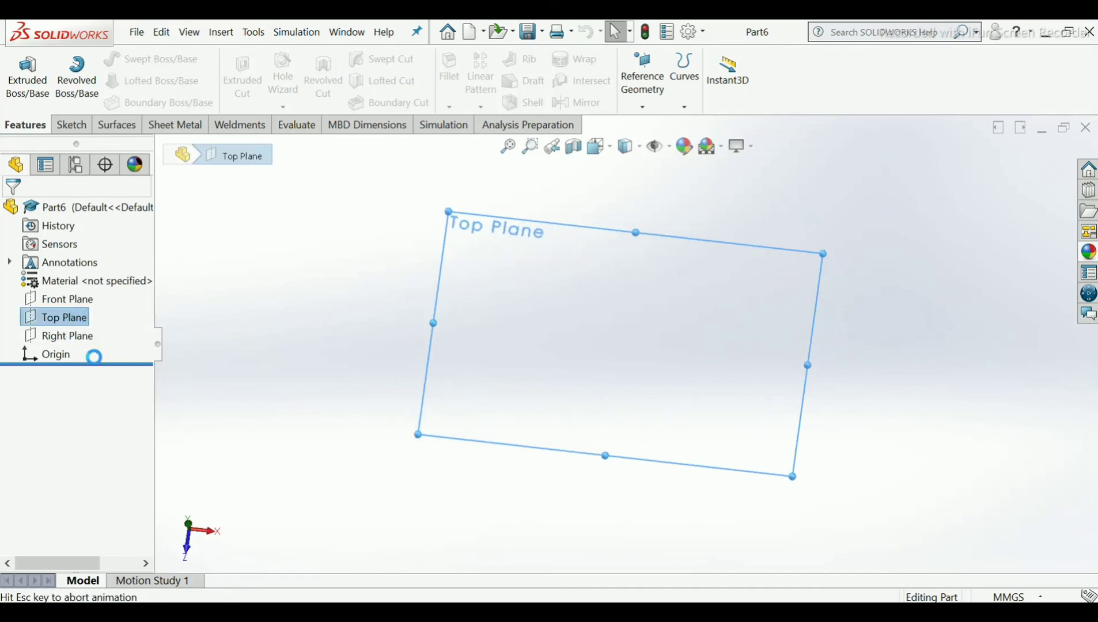
pyautogui.click(264, 334)
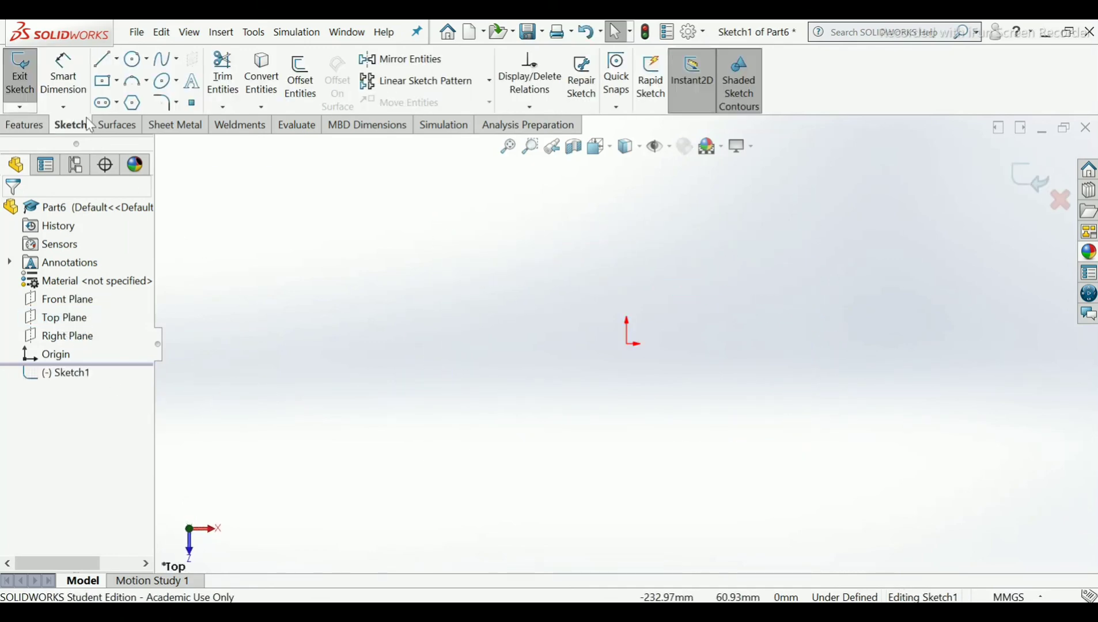
# Sketch a six-sided inscribed-circle polygon centred on the origin, with its corners about 76 mm from the centre along the horizontal.
pyautogui.click(132, 102)
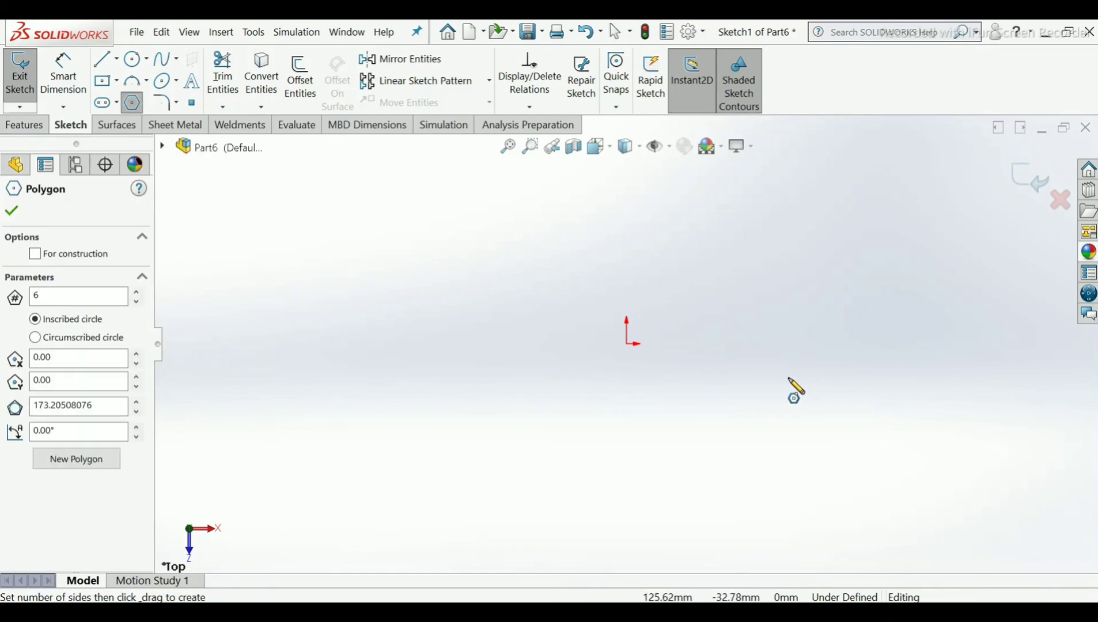
pyautogui.click(632, 345)
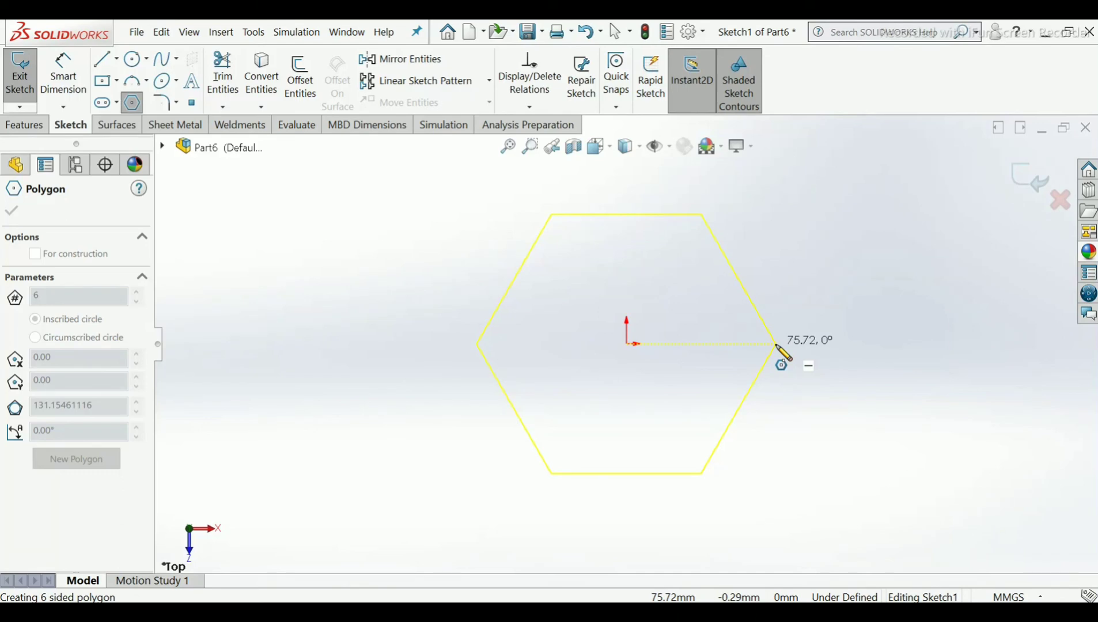
pyautogui.click(776, 345)
pyautogui.rightClick(779, 355)
pyautogui.click(792, 356)
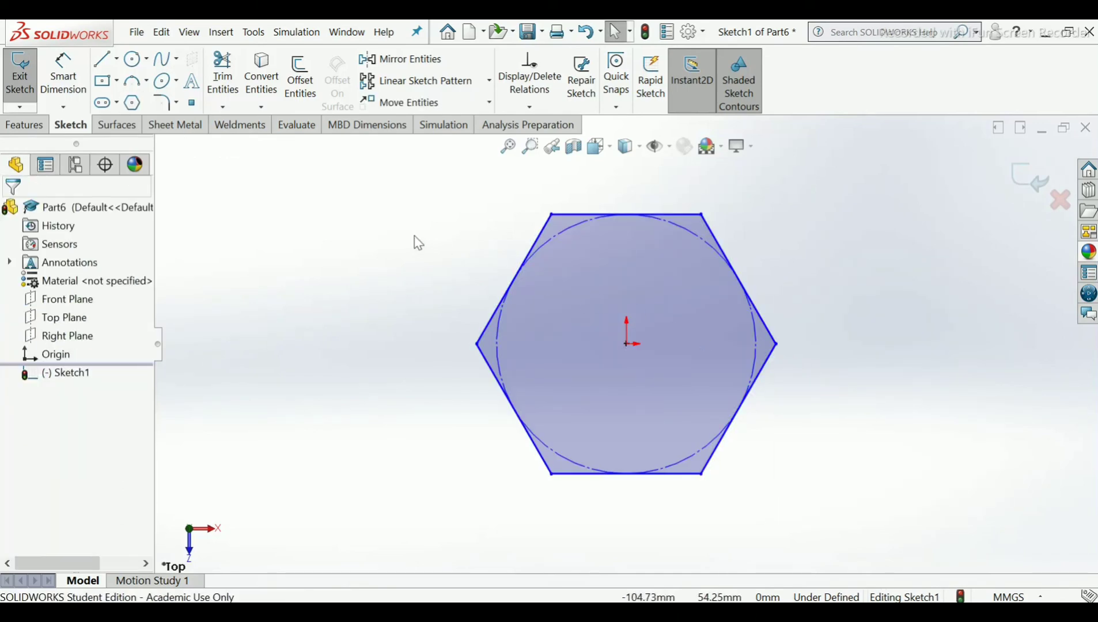
# Dimension the hexagon's lower horizontal side to 27 mm and exit the sketch.
pyautogui.click(70, 88)
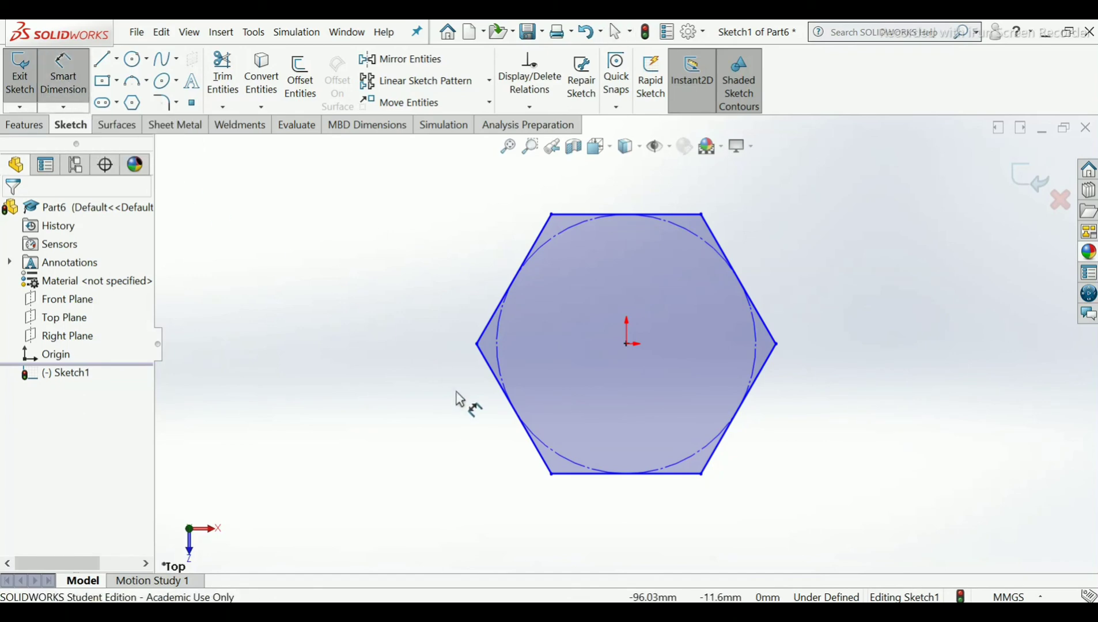
pyautogui.click(578, 475)
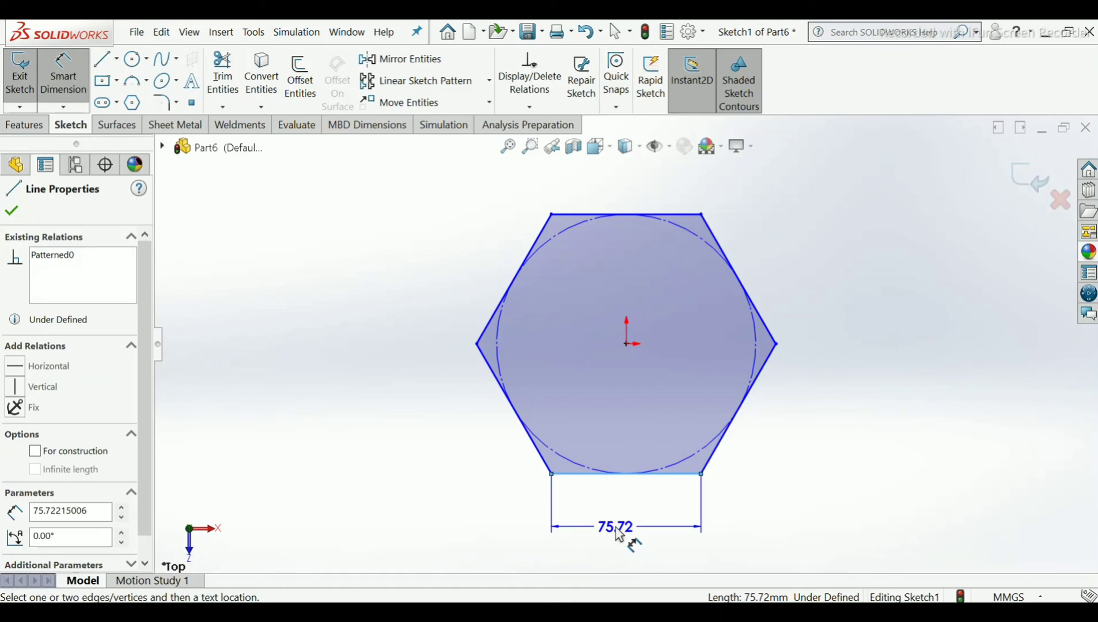
pyautogui.click(619, 535)
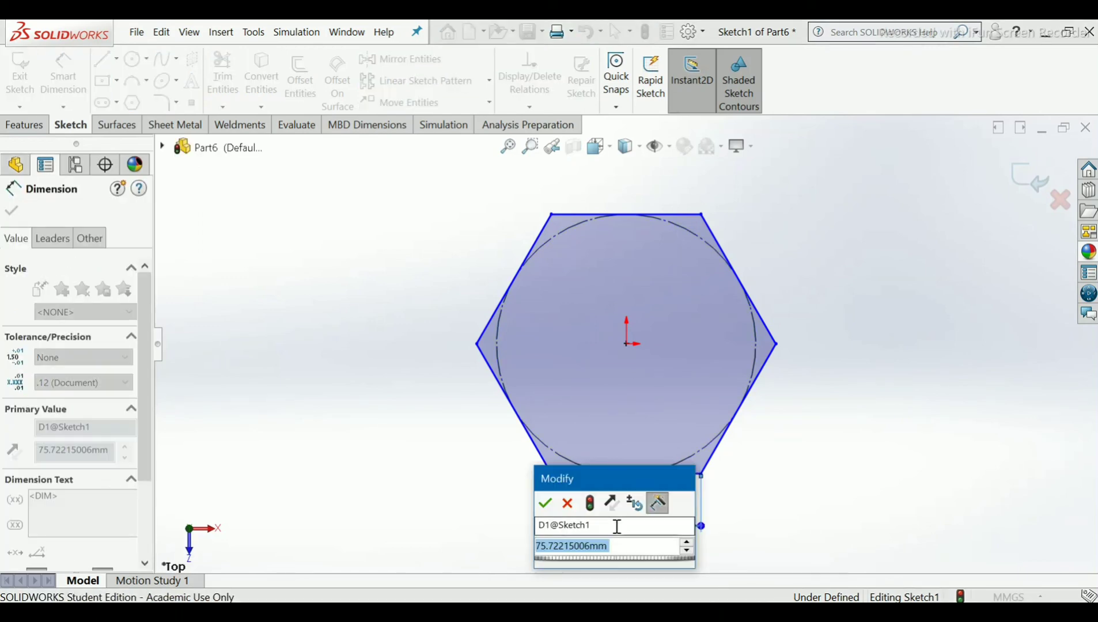
pyautogui.write('27')
pyautogui.press('Return')
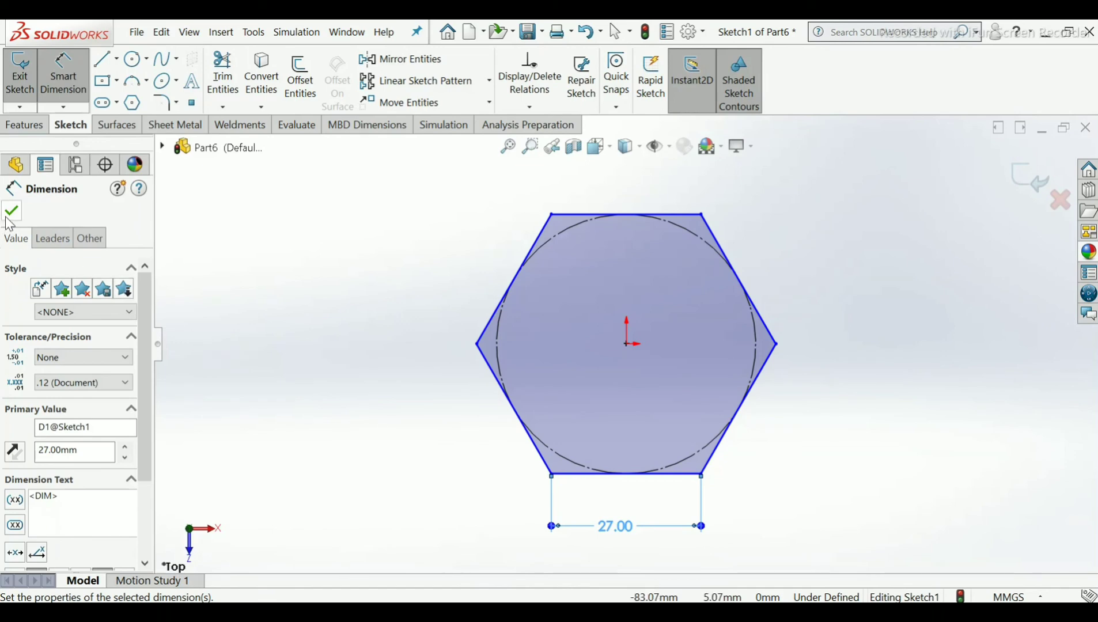
pyautogui.click(10, 213)
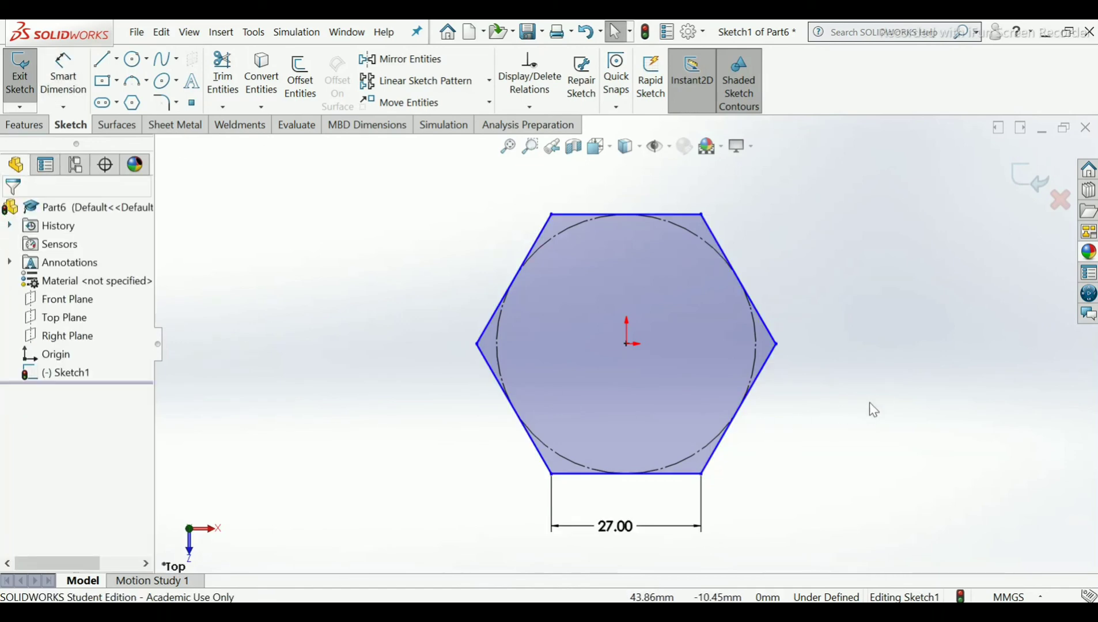
pyautogui.click(1028, 179)
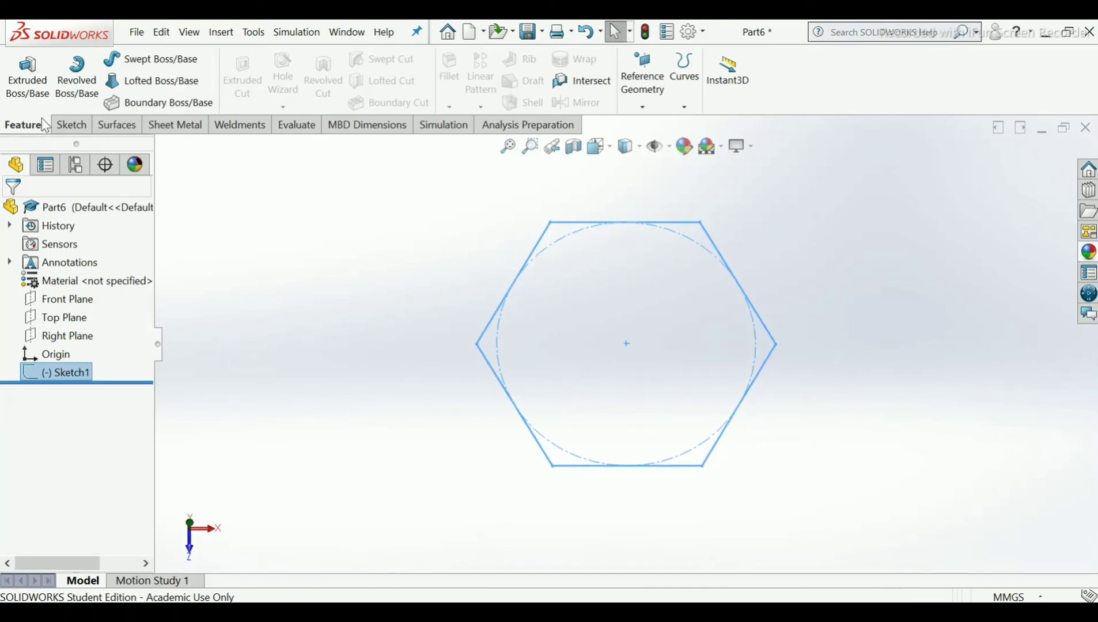
# Extrude the hexagon sketch as a blind boss to a depth of 9 mm.
pyautogui.click(35, 92)
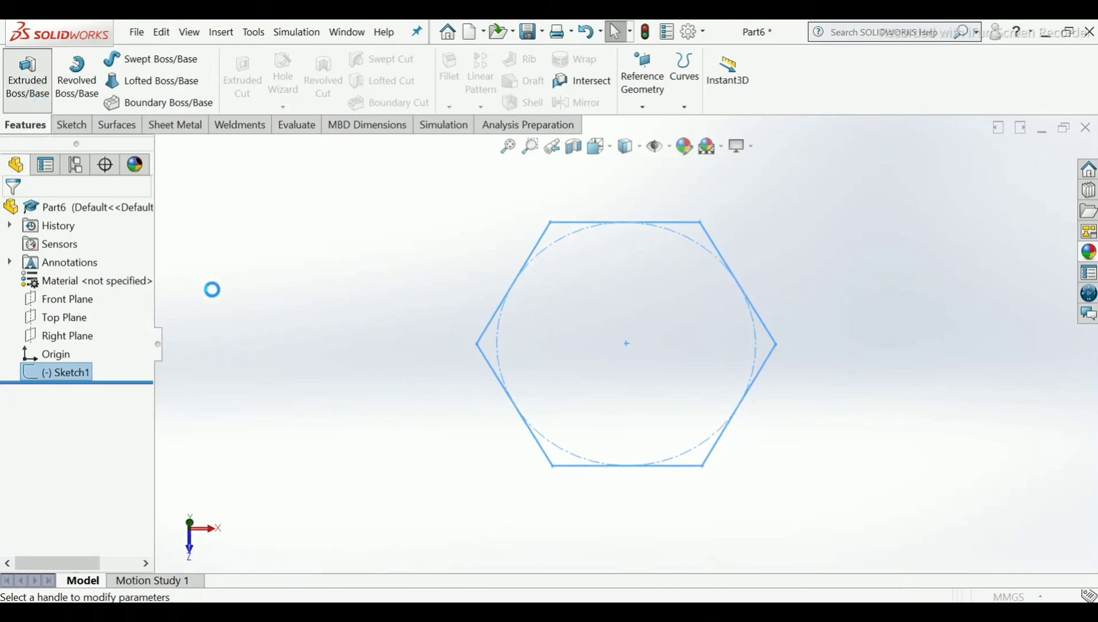
pyautogui.moveTo(247, 391); pyautogui.dragTo(419, 319, button='middle')
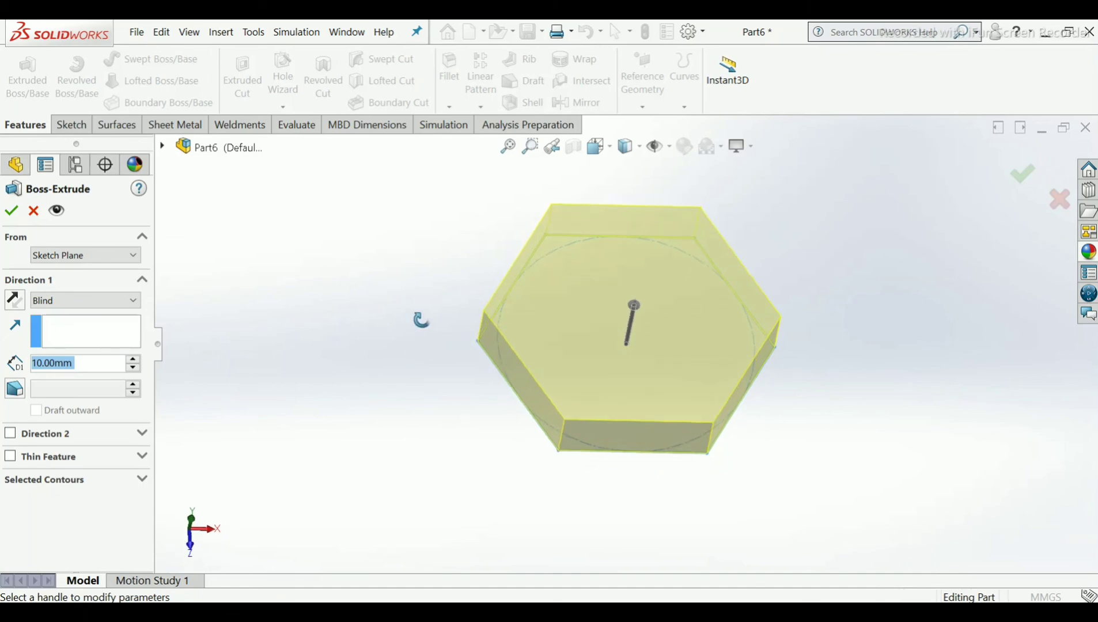
pyautogui.click(83, 362)
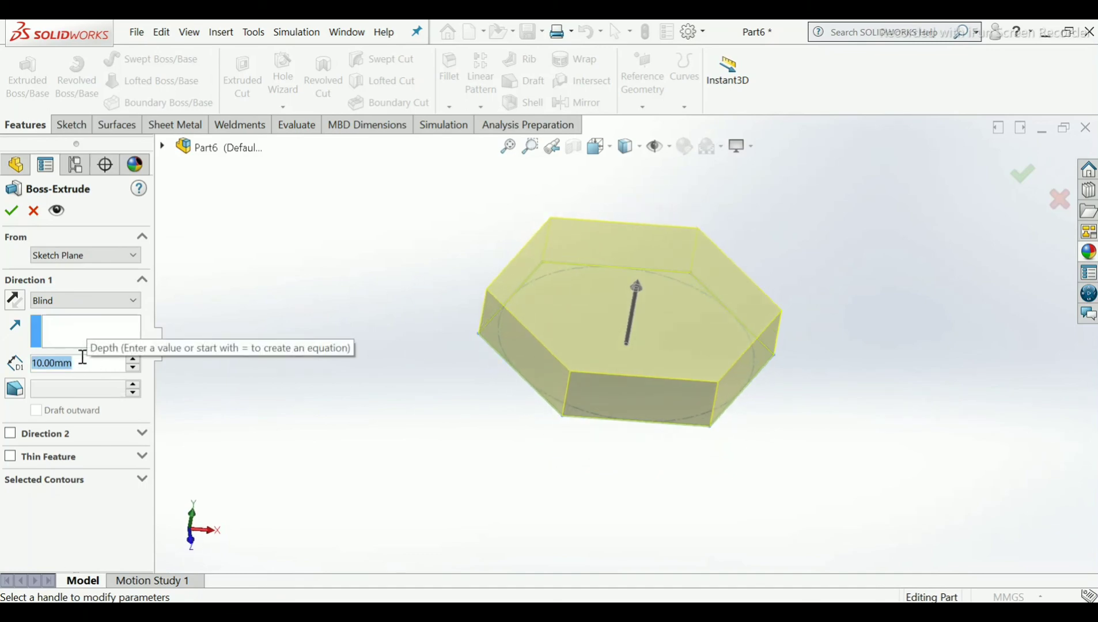
pyautogui.write('9')
pyautogui.press('Return')
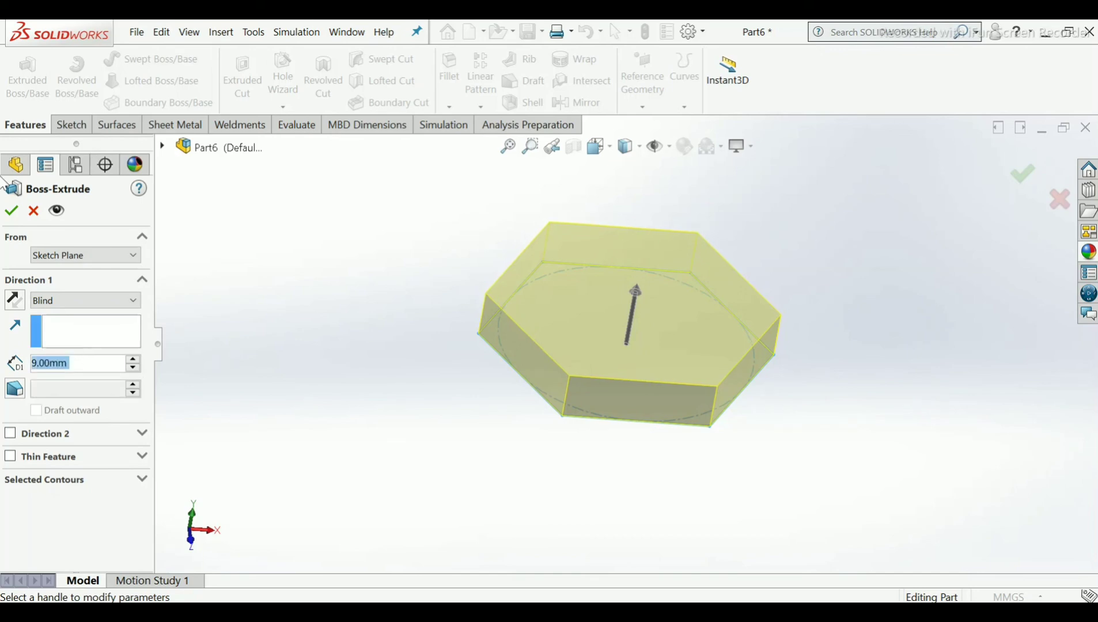
pyautogui.click(15, 211)
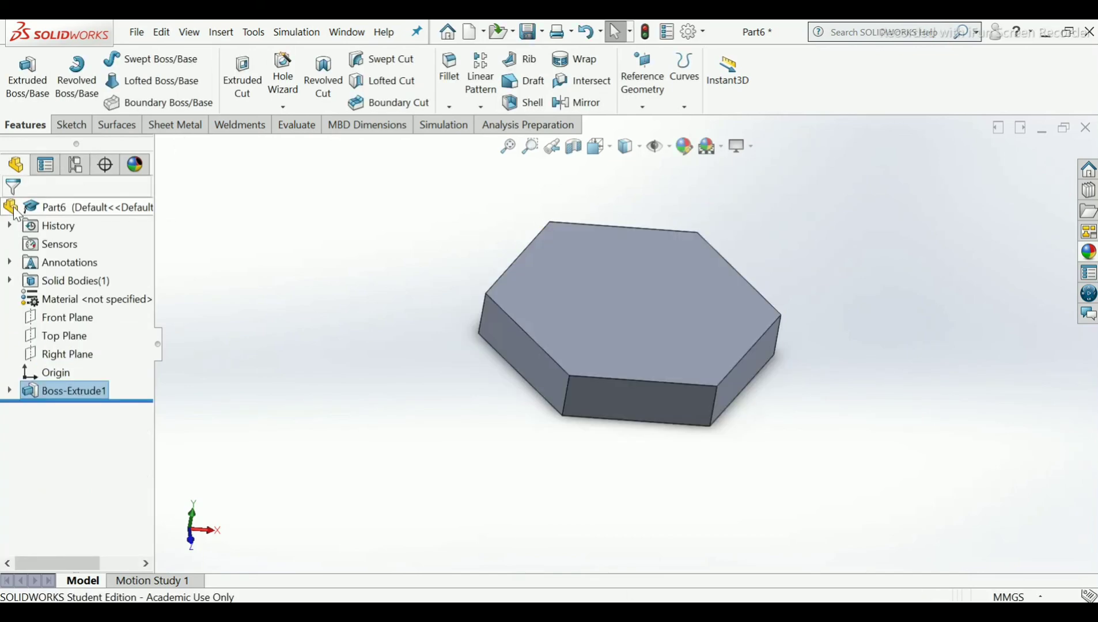
# Start a sketch on the hexagonal block's top face and draw a circle of about 16.8 mm radius centred on the origin.
pyautogui.scroll(-2, 661, 310)
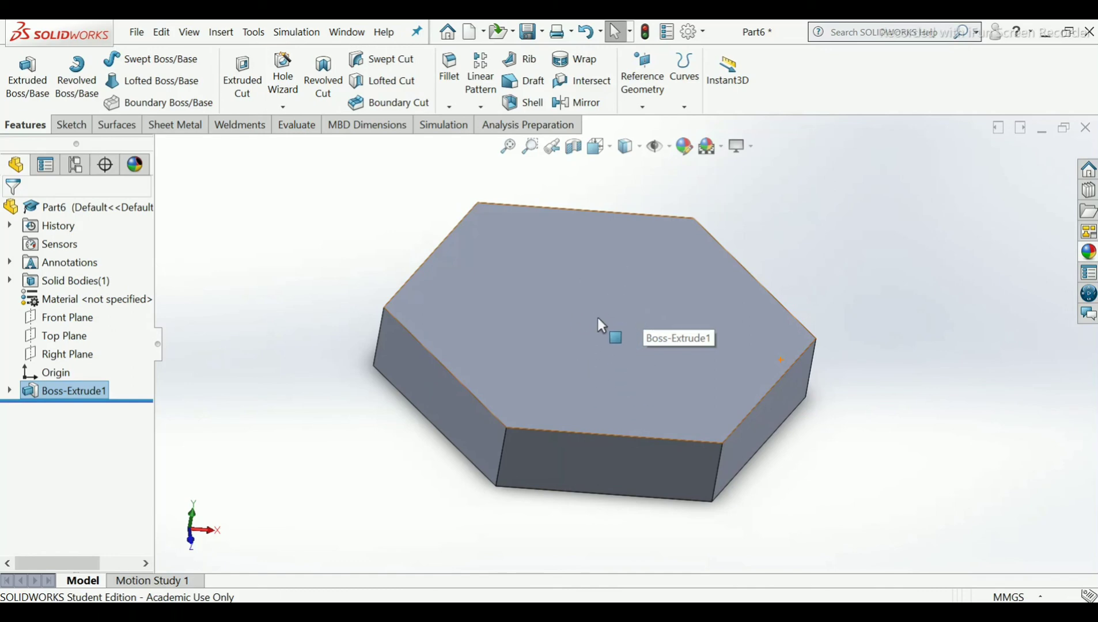
pyautogui.scroll(-2, 597, 317)
pyautogui.click(602, 347)
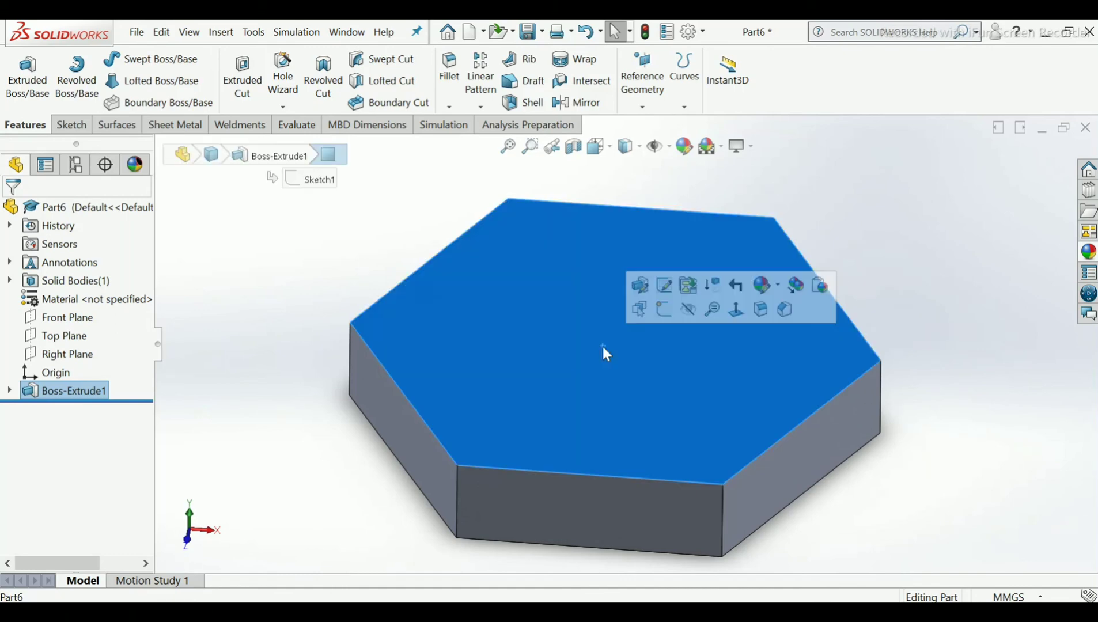
pyautogui.click(664, 309)
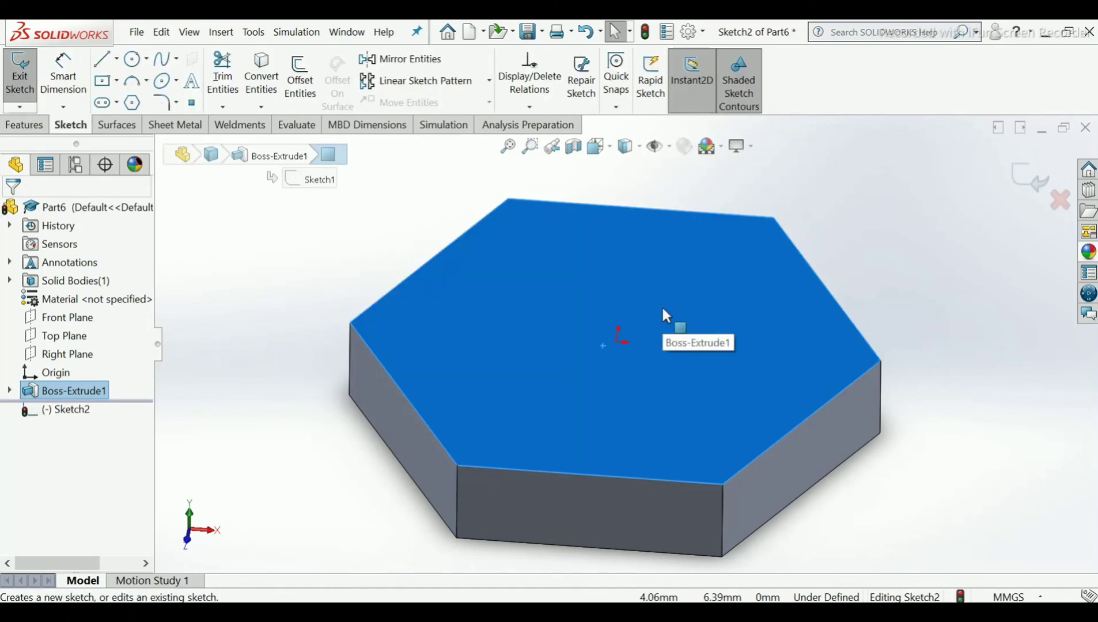
pyautogui.click(266, 247)
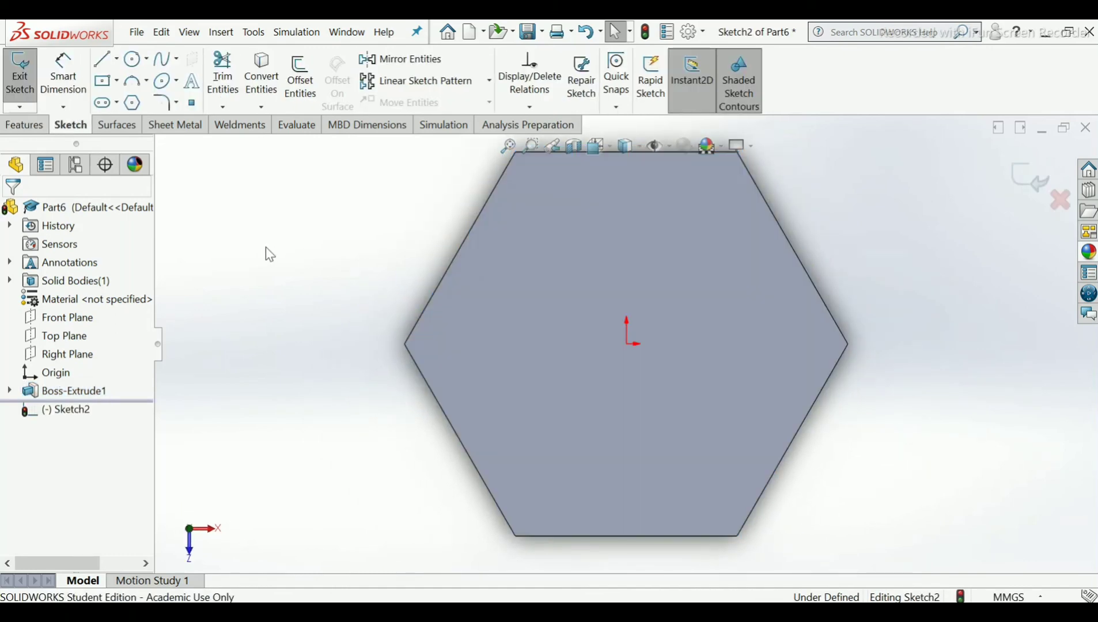
pyautogui.click(134, 62)
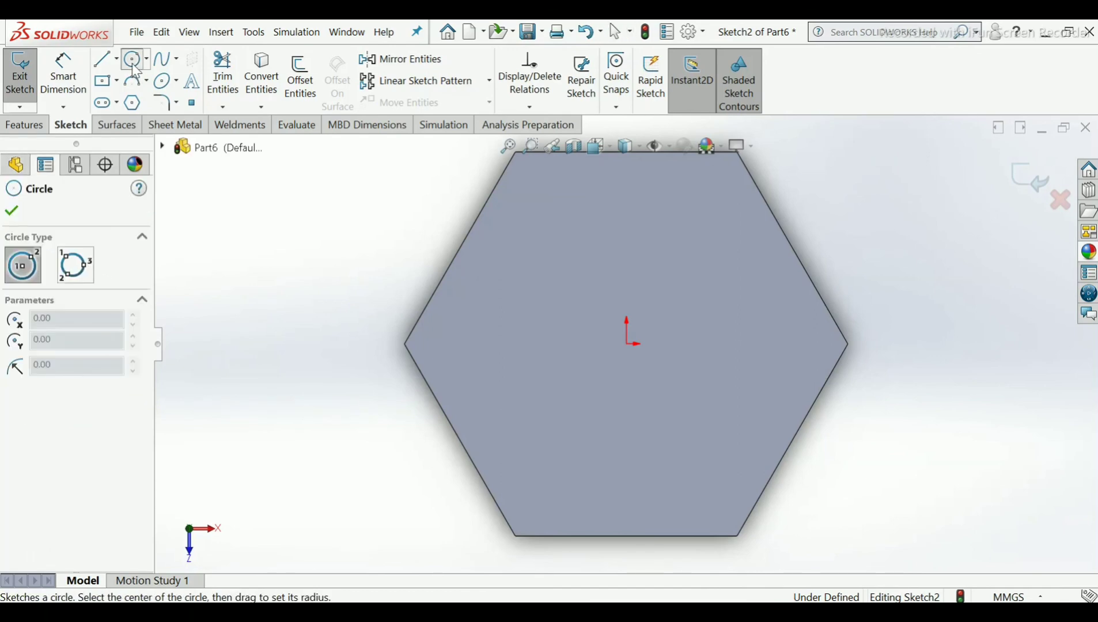
pyautogui.click(626, 345)
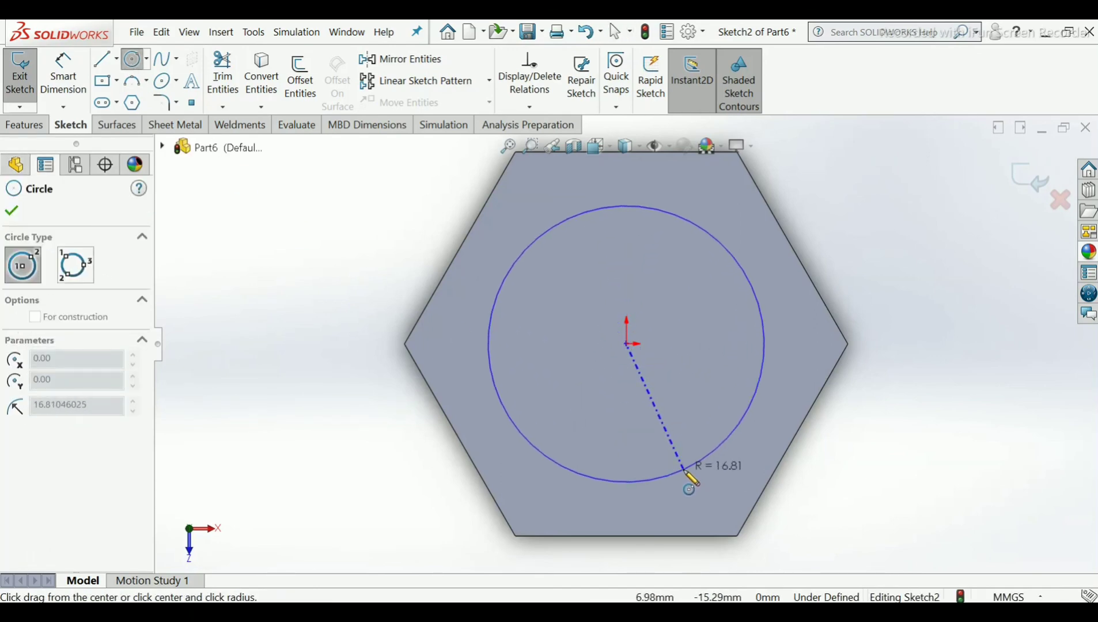
pyautogui.click(685, 472)
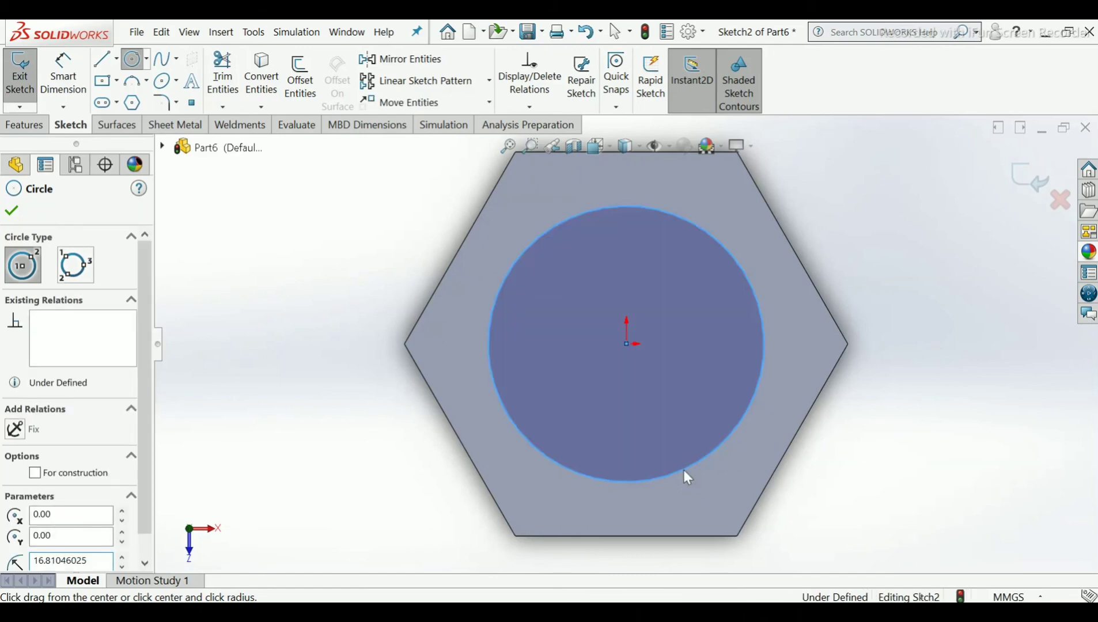
pyautogui.rightClick(687, 474)
pyautogui.click(698, 477)
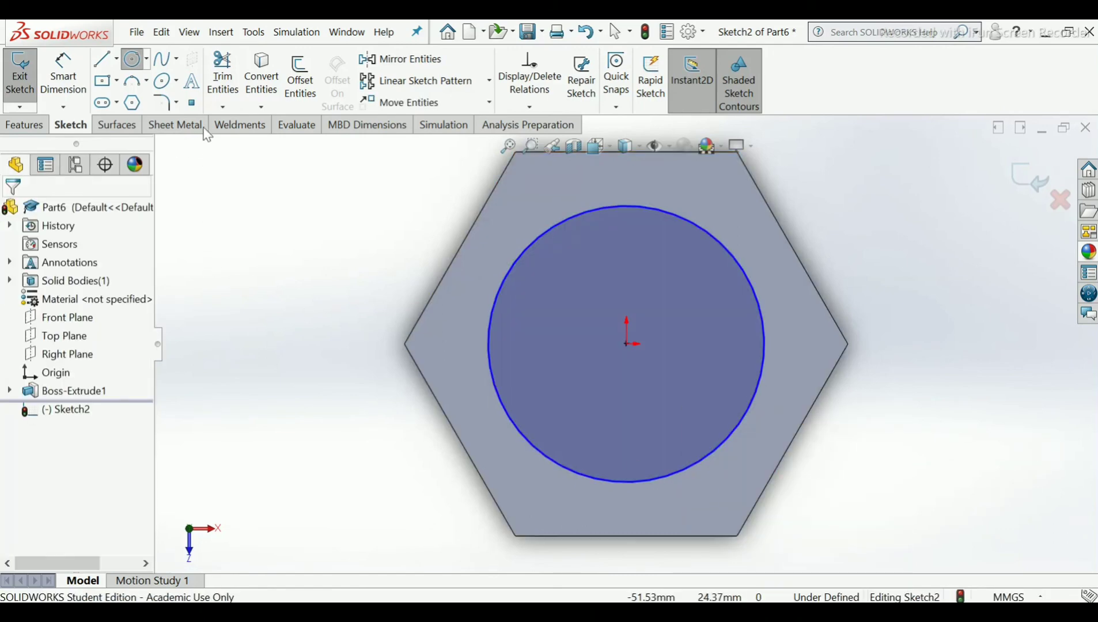
# Draw a smaller concentric circle centred on the origin inside the first circle on the hexagonal face.
pyautogui.click(133, 59)
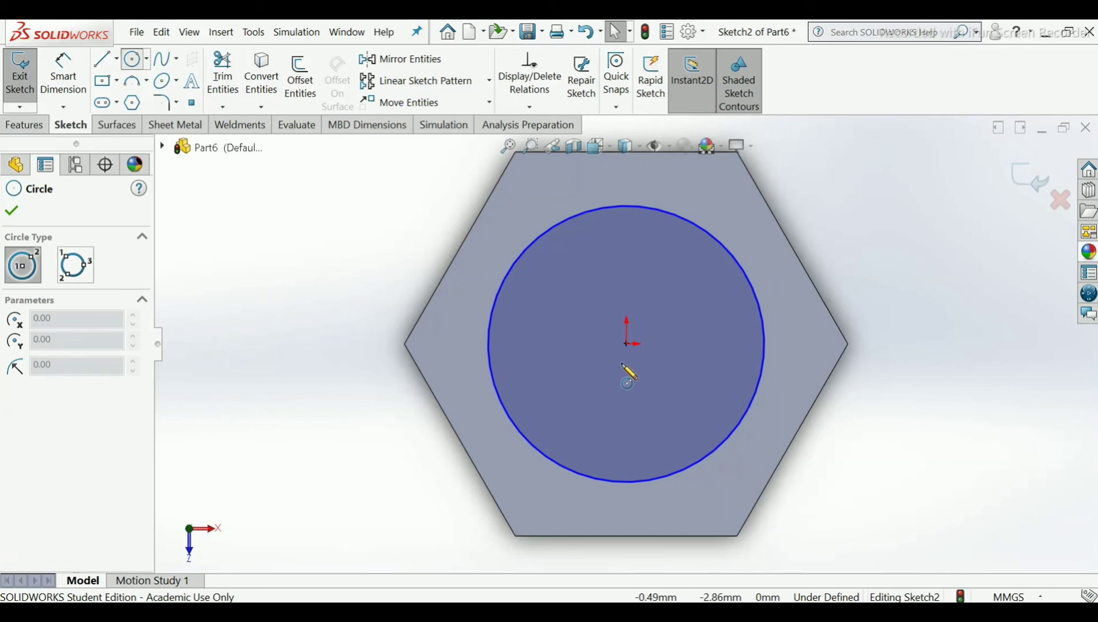
pyautogui.click(626, 345)
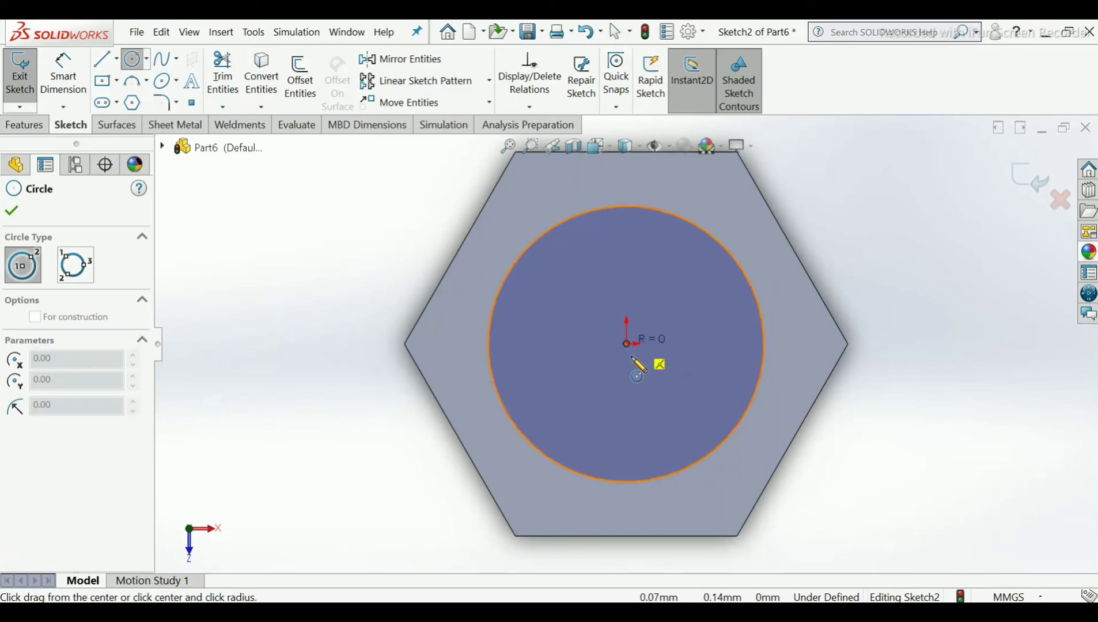
pyautogui.click(658, 426)
pyautogui.rightClick(685, 437)
pyautogui.click(685, 438)
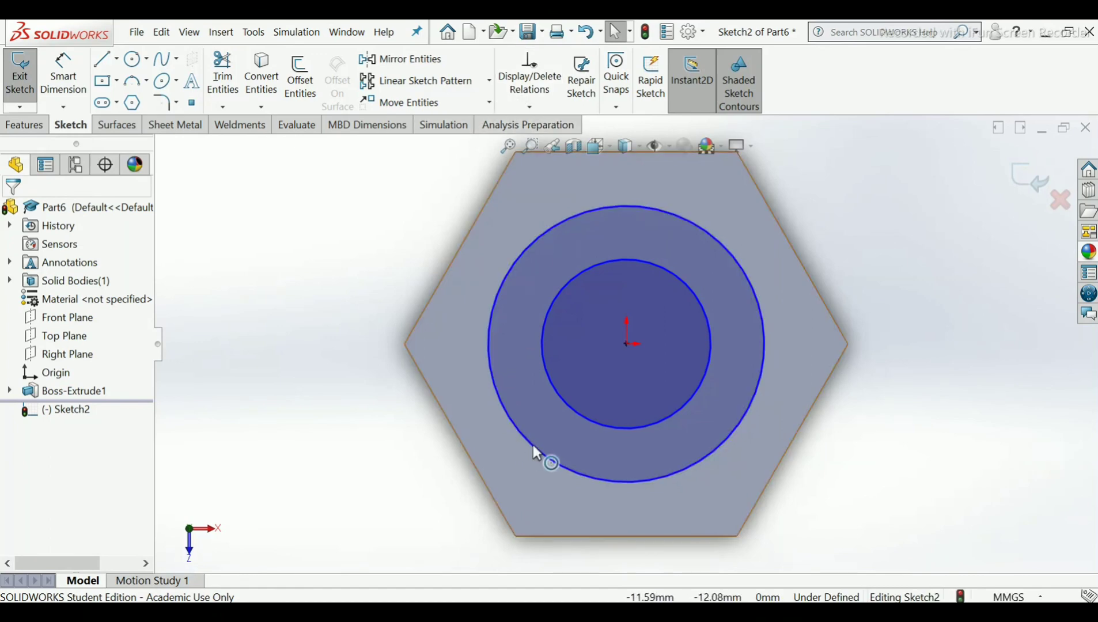
# Convert the hexagon's lower horizontal edge into the sketch and turn the resulting line into construction geometry.
pyautogui.click(261, 78)
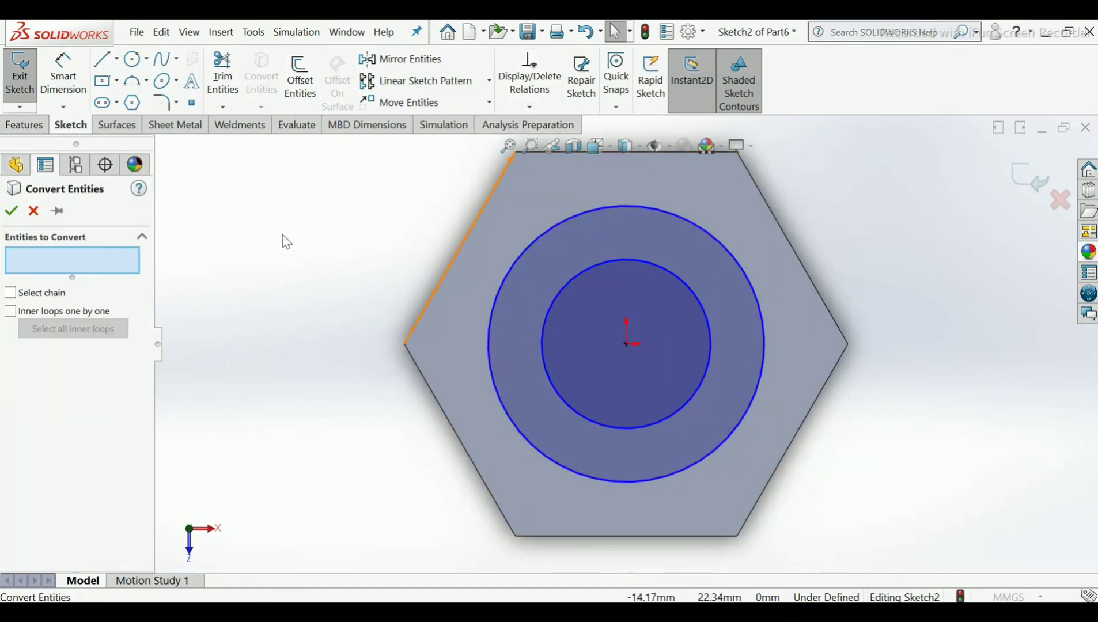
pyautogui.click(538, 537)
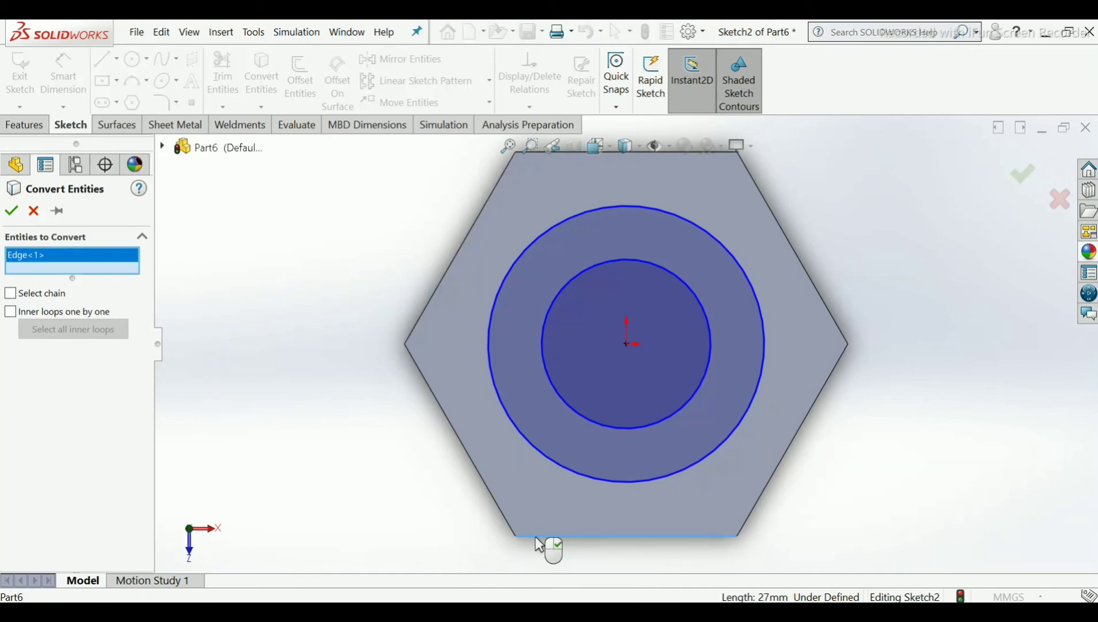
pyautogui.rightClick(537, 539)
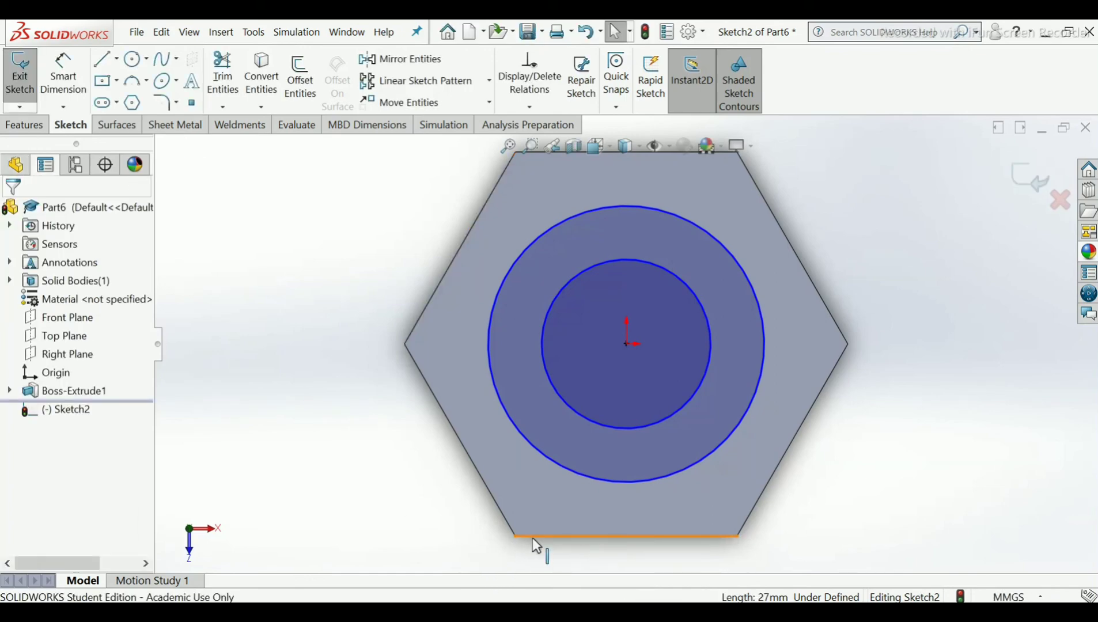
pyautogui.click(533, 538)
pyautogui.click(35, 452)
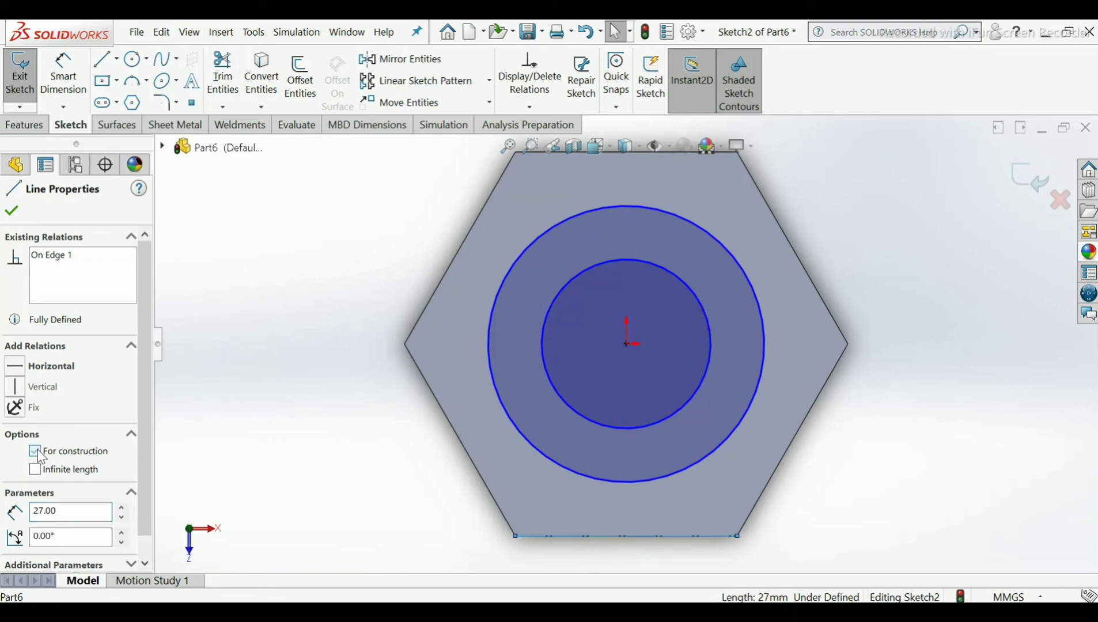
pyautogui.click(11, 212)
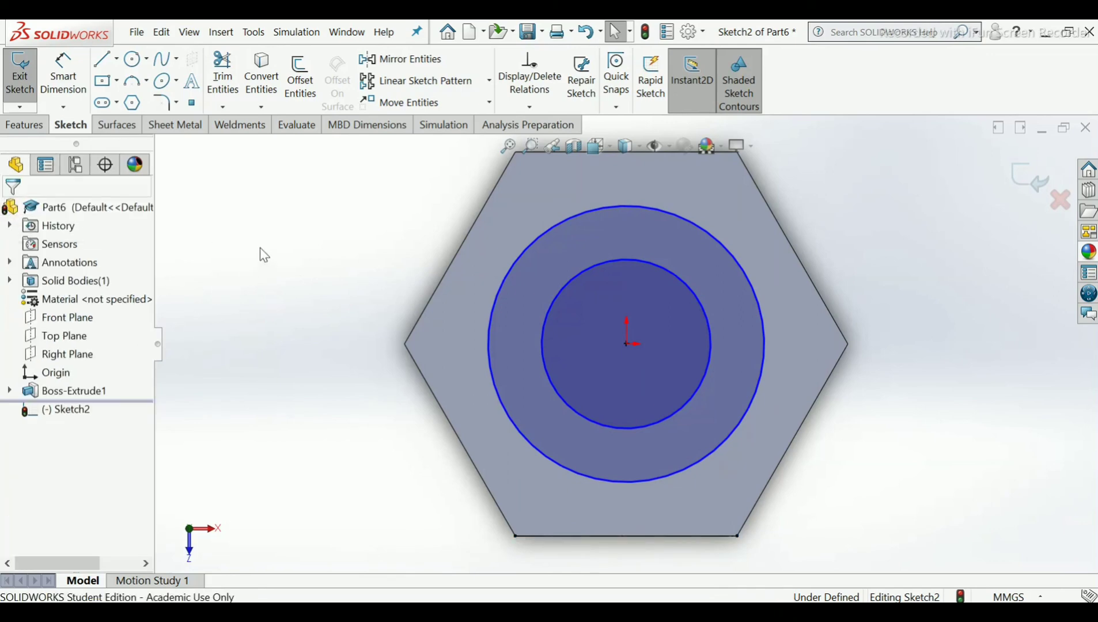
# Add a tangent relation between the outer circle and the converted lower construction line.
pyautogui.click(547, 108)
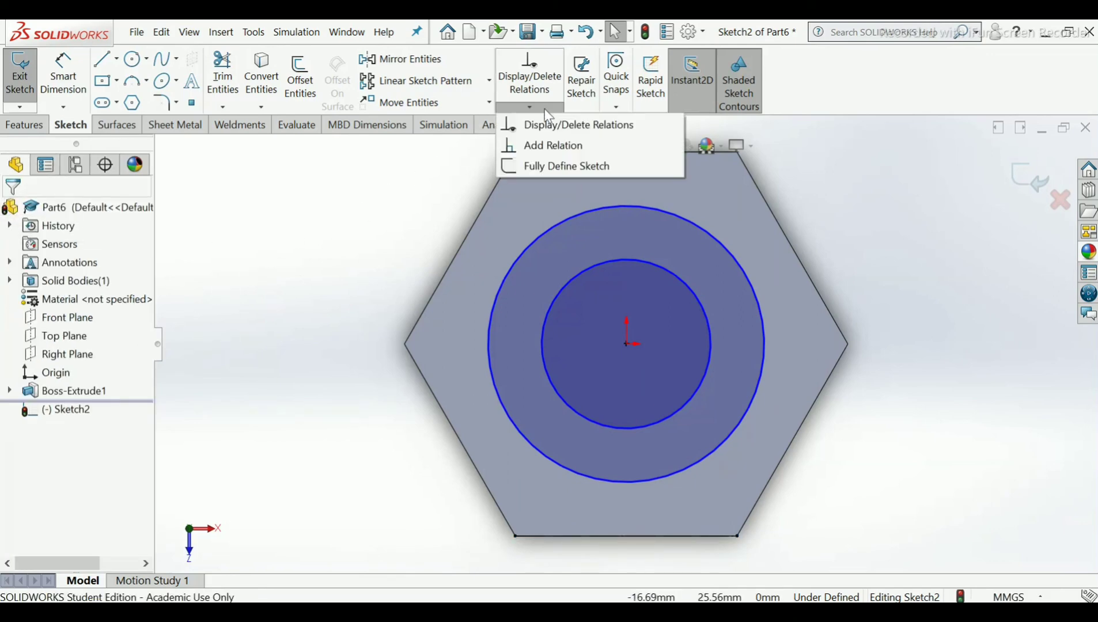
pyautogui.click(527, 144)
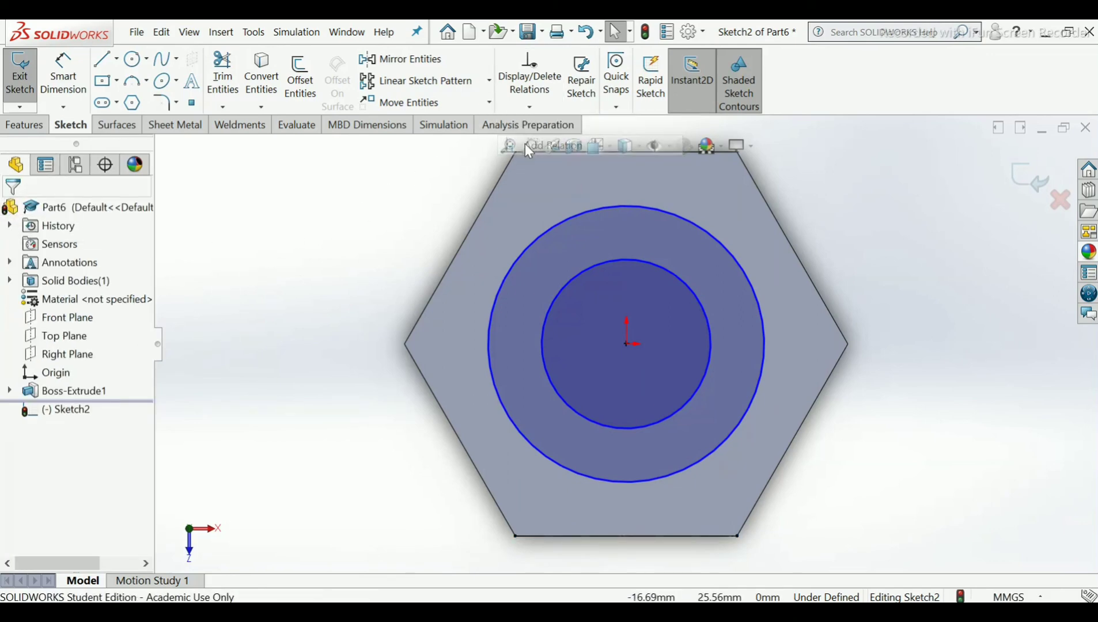
pyautogui.click(496, 395)
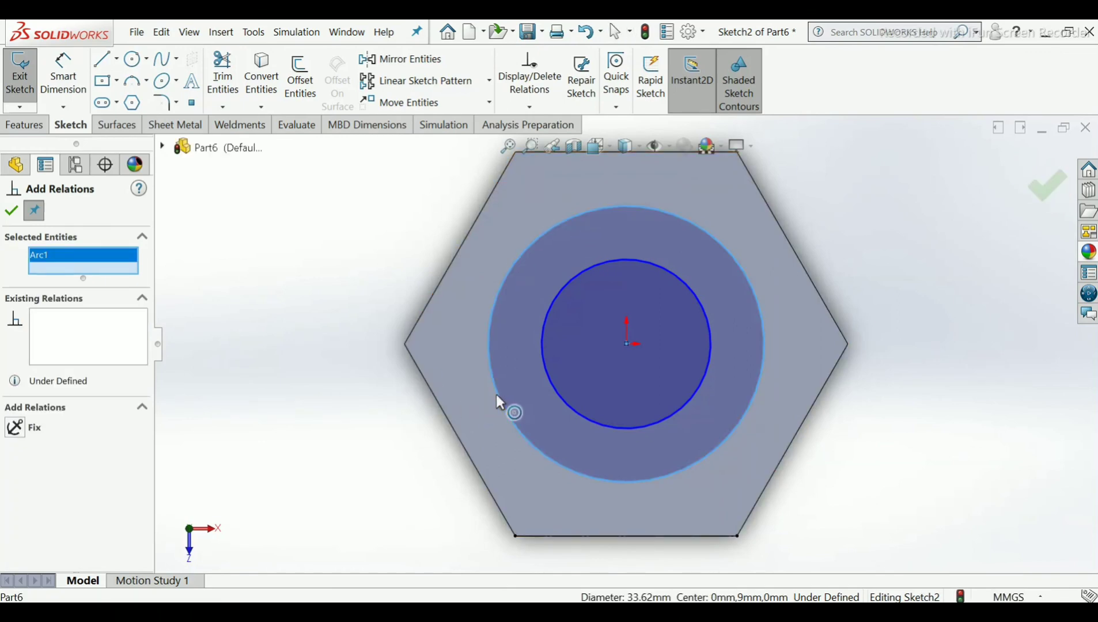
pyautogui.click(528, 537)
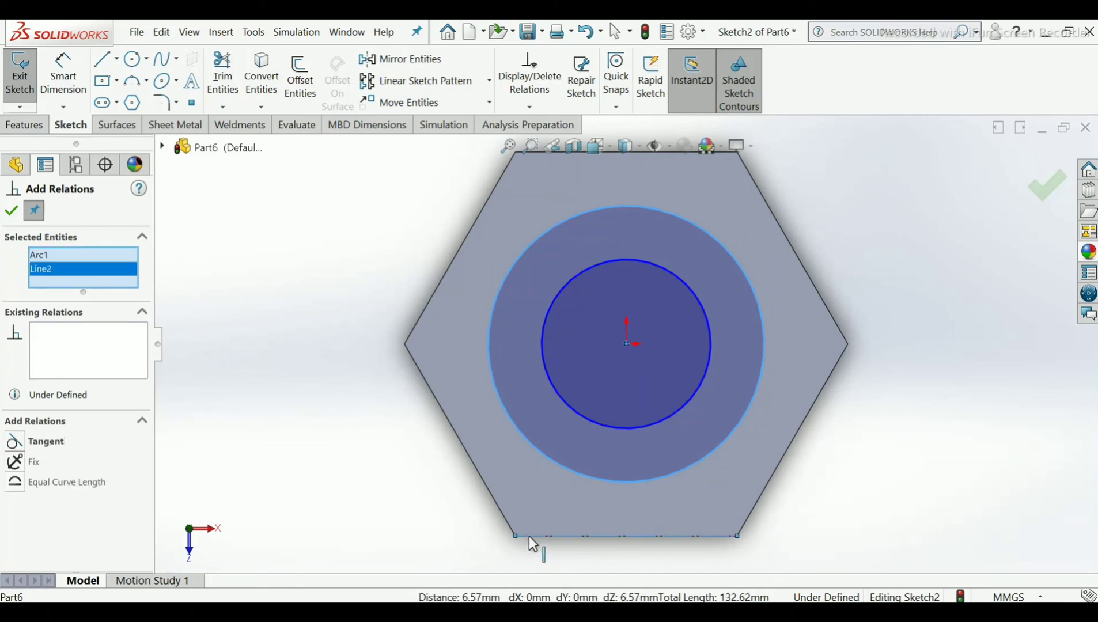
pyautogui.click(15, 441)
pyautogui.click(11, 211)
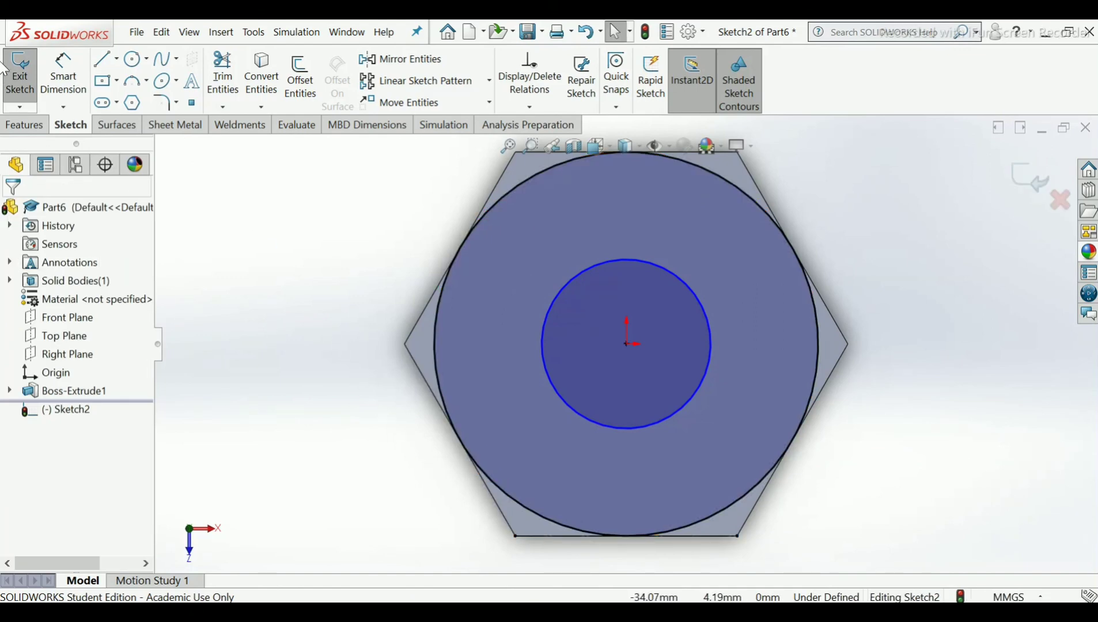
# Dimension the inner circle to a diameter of 20 mm and exit the sketch.
pyautogui.click(75, 89)
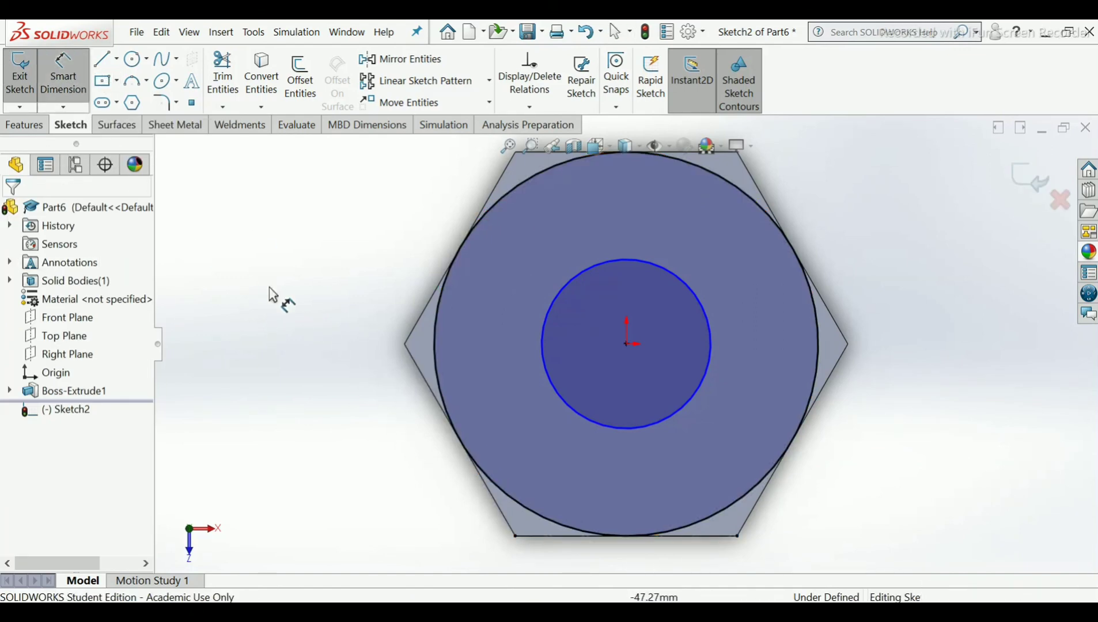
pyautogui.click(552, 398)
pyautogui.click(397, 470)
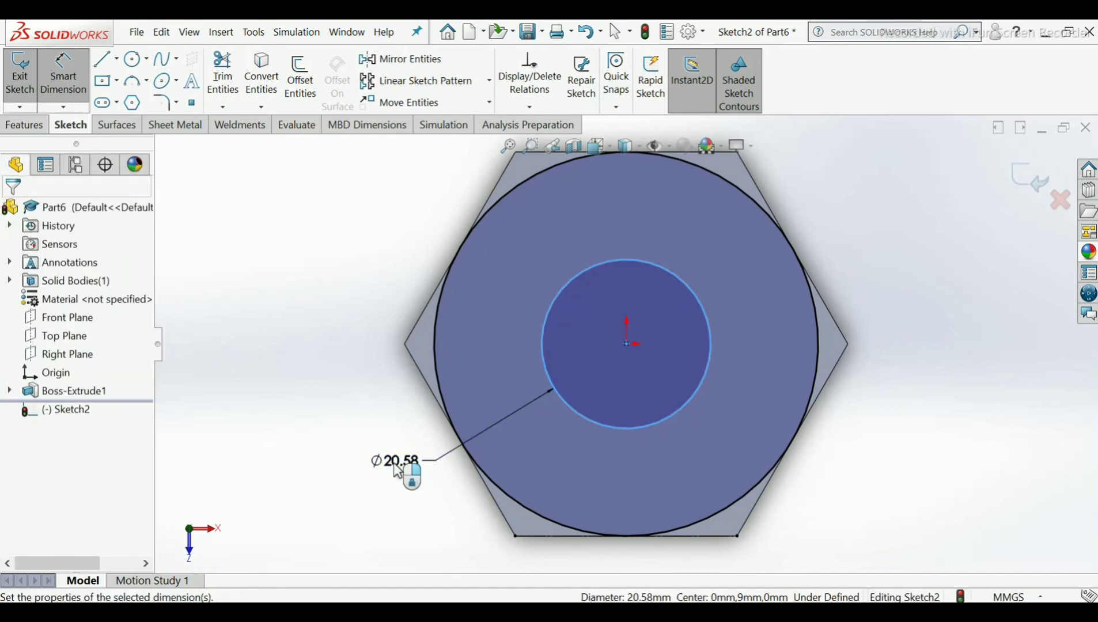
pyautogui.write('20')
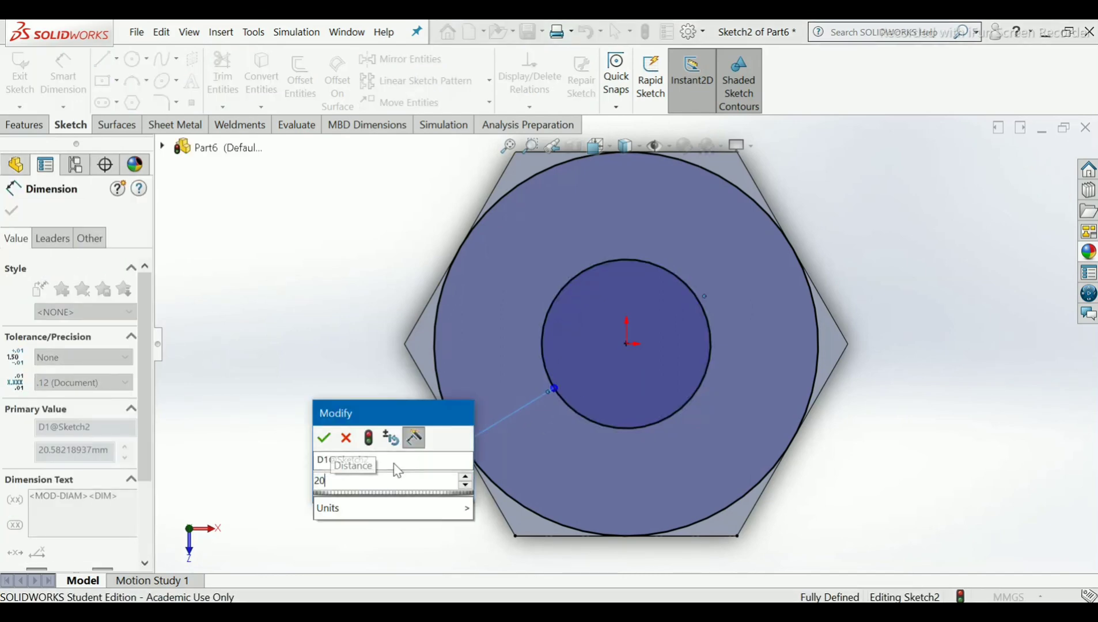
pyautogui.press('Return')
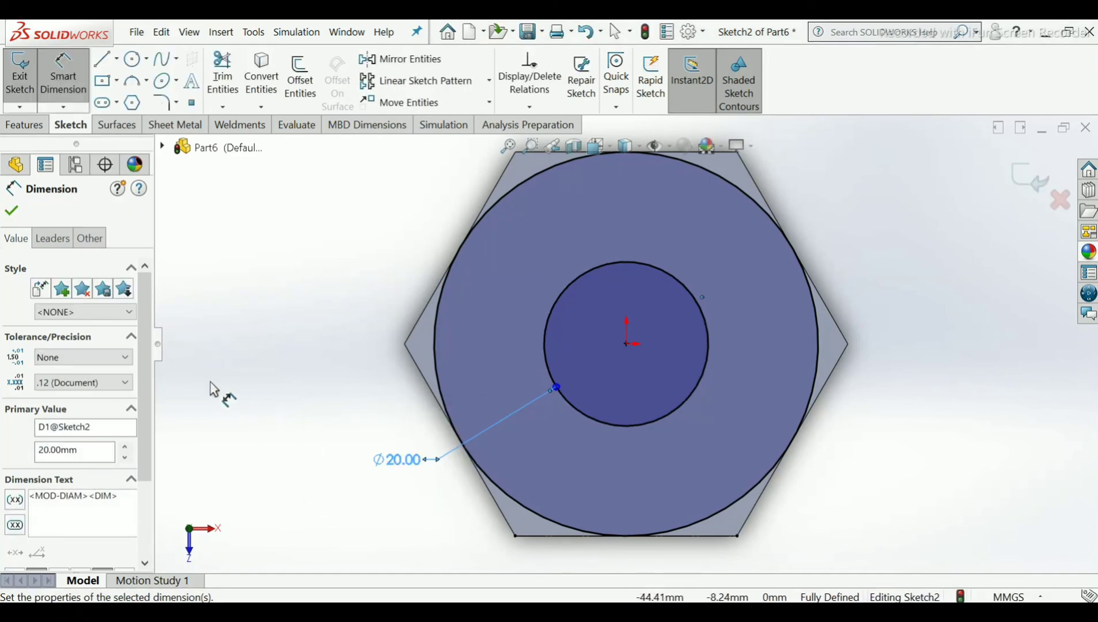
pyautogui.click(11, 211)
pyautogui.moveTo(367, 449); pyautogui.dragTo(363, 306, button='middle')
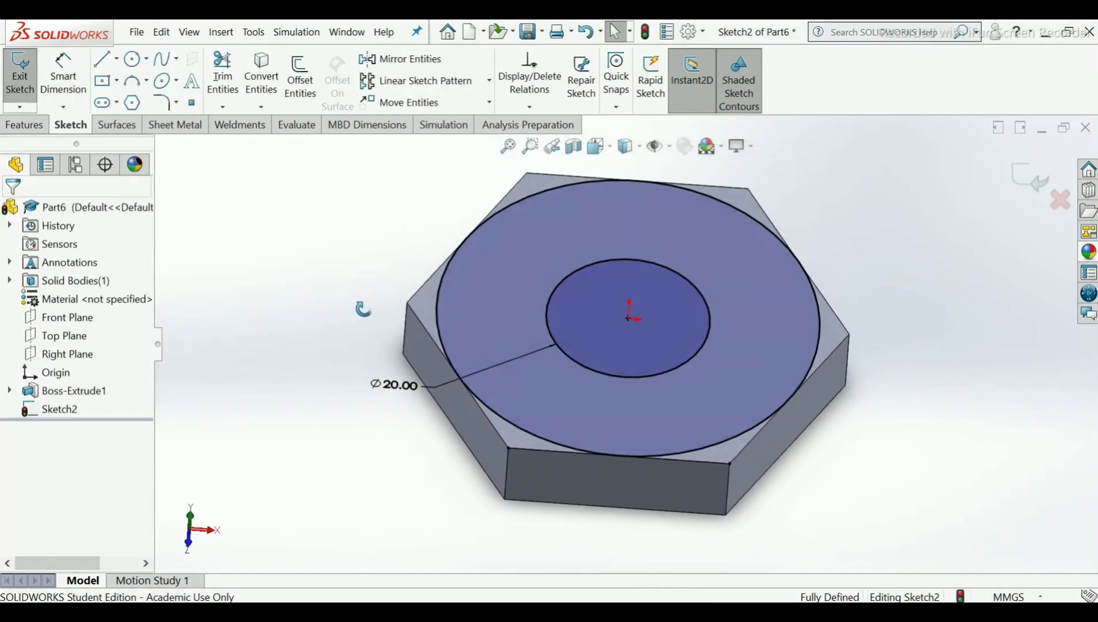
pyautogui.click(1039, 173)
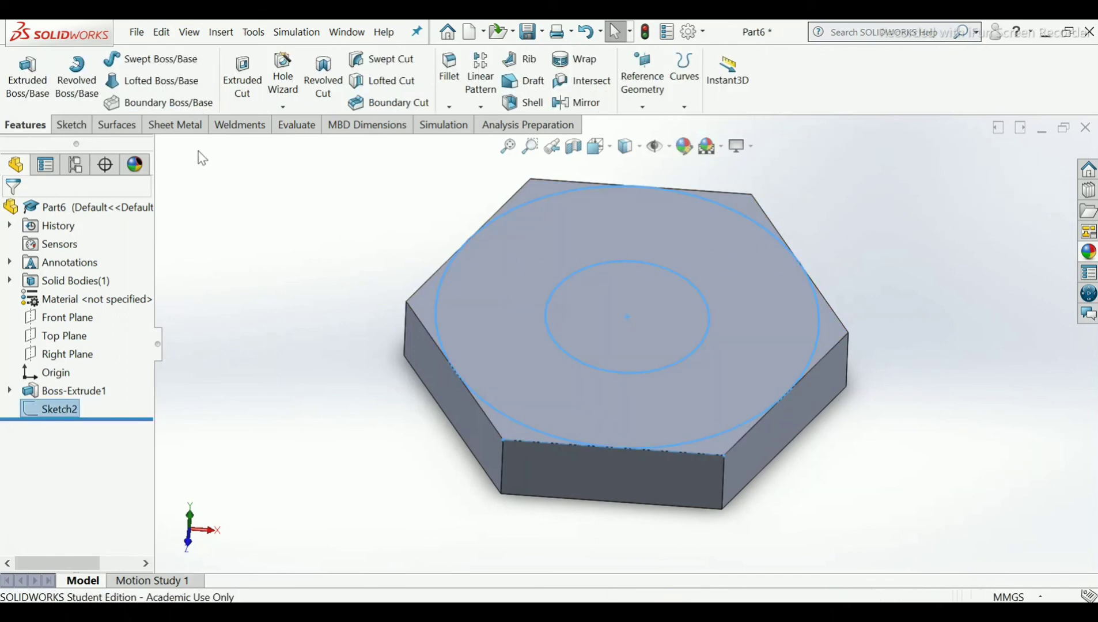
# Extrude-cut only the inner 20 mm circle region through the hexagonal block, blind to a depth of 9 mm.
pyautogui.click(244, 93)
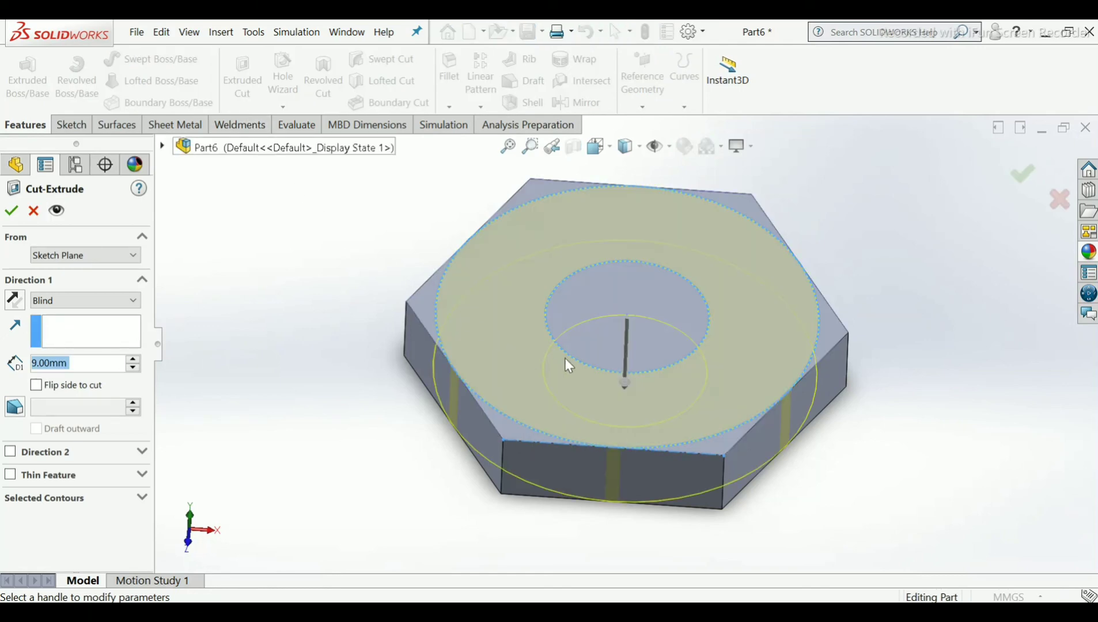
pyautogui.click(132, 505)
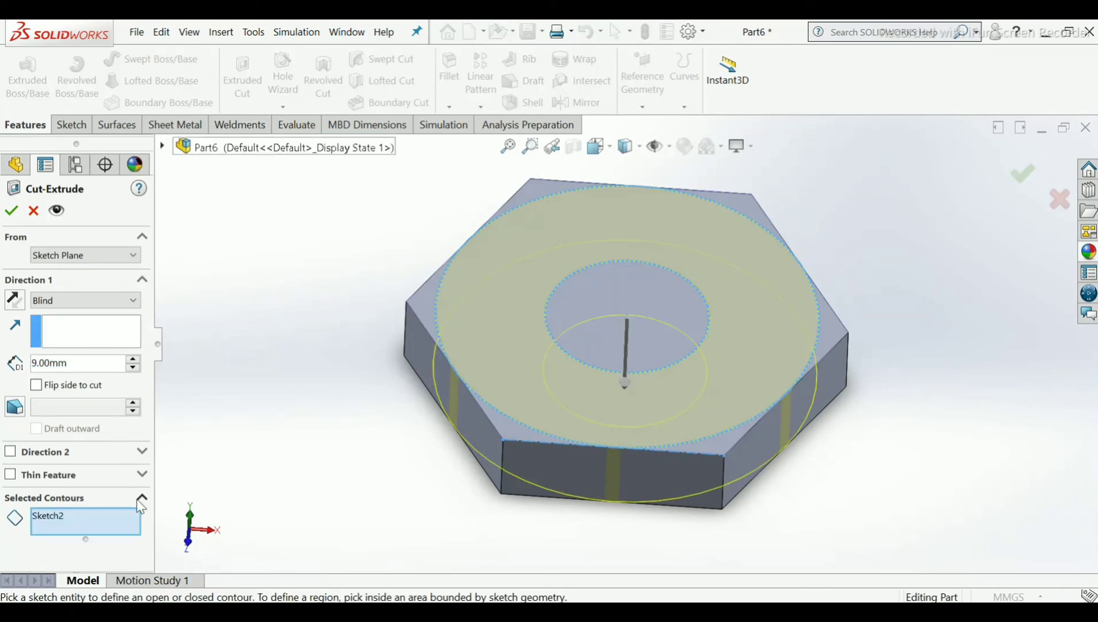
pyautogui.rightClick(58, 521)
pyautogui.click(79, 546)
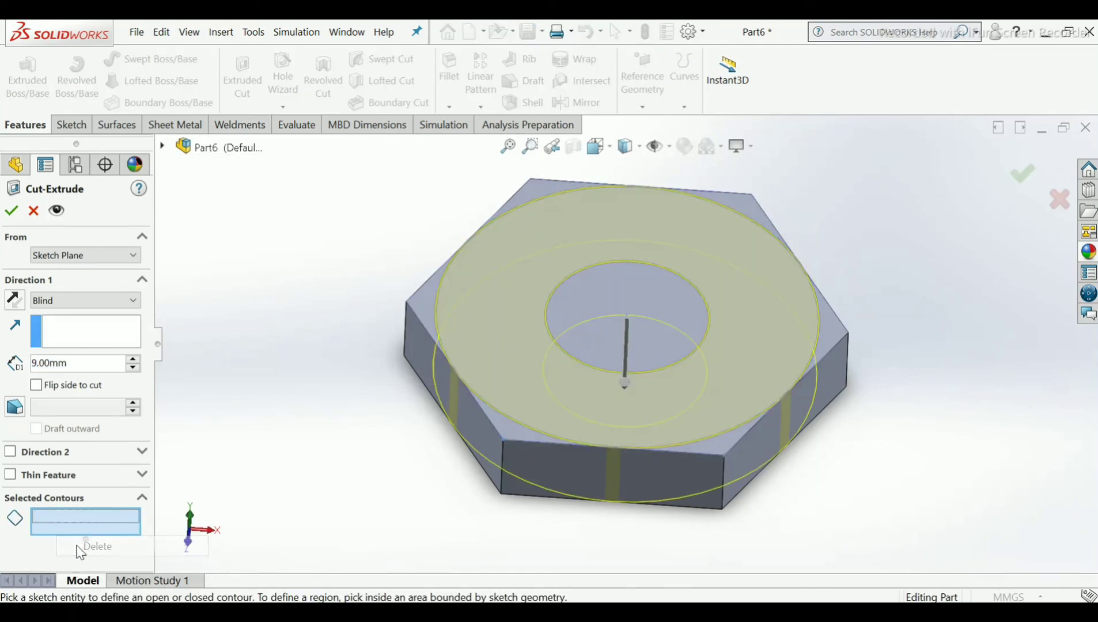
pyautogui.click(607, 340)
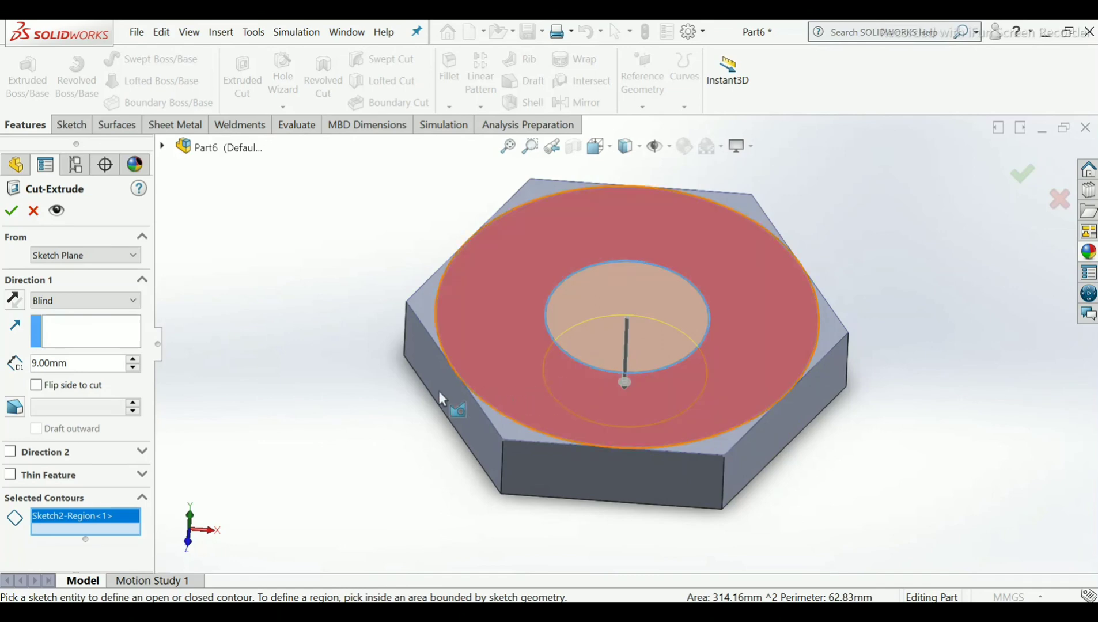
pyautogui.moveTo(373, 470)
pyautogui.mouseDown(button='middle')
pyautogui.moveTo(387, 350)
pyautogui.moveTo(375, 338)
pyautogui.moveTo(377, 450)
pyautogui.mouseUp(button='middle')
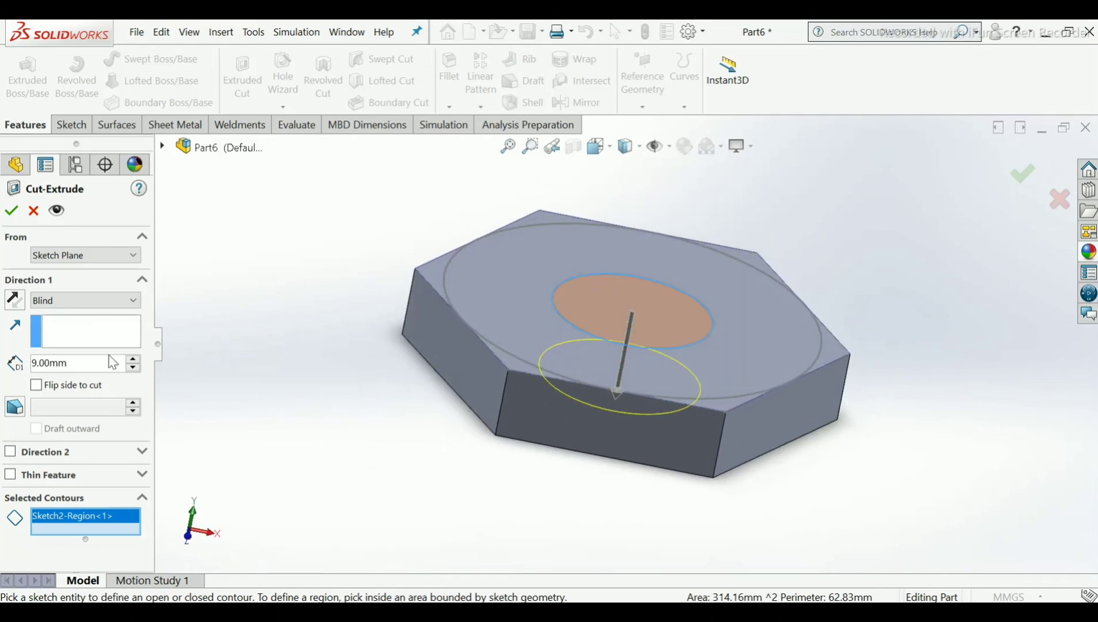
pyautogui.click(12, 211)
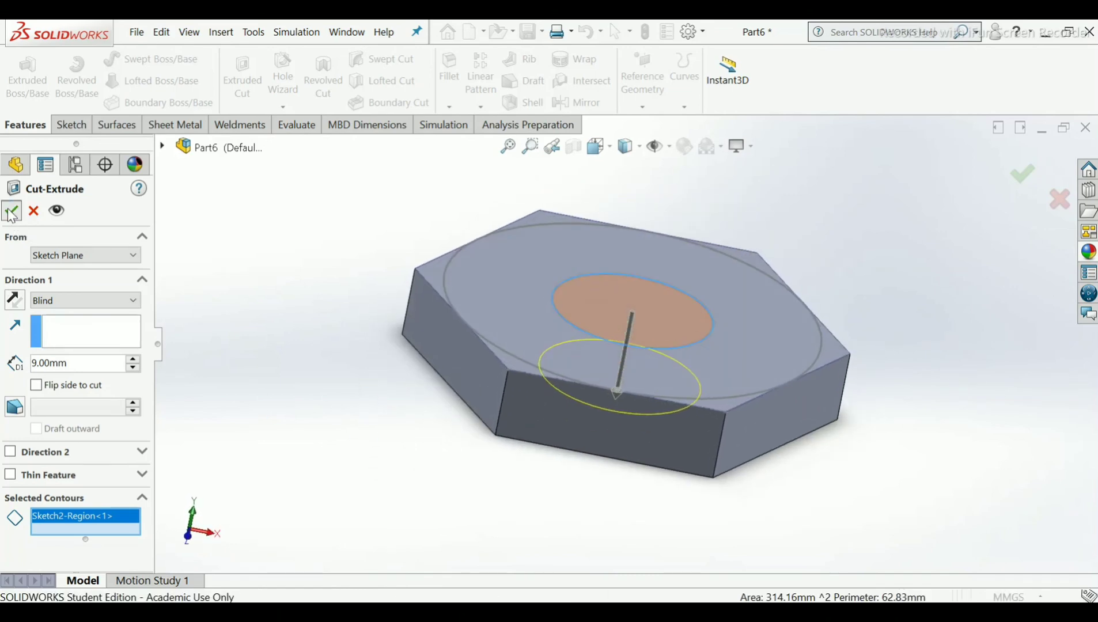
# Show the hexagon base sketch of the boss extrusion on the model.
pyautogui.moveTo(373, 362); pyautogui.dragTo(350, 422, button='middle')
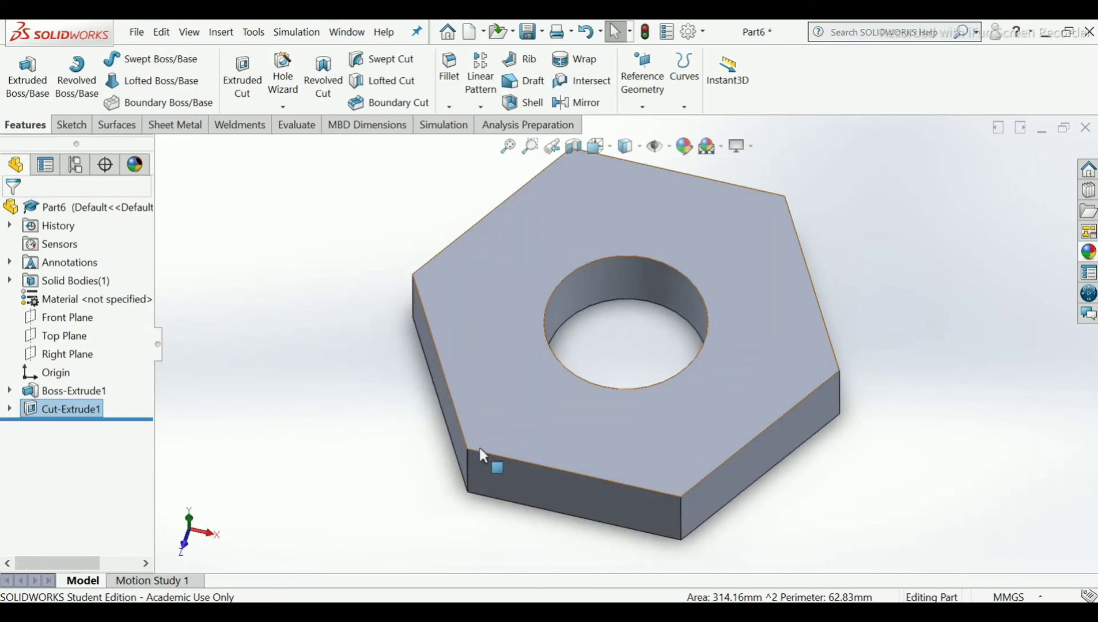
pyautogui.click(9, 391)
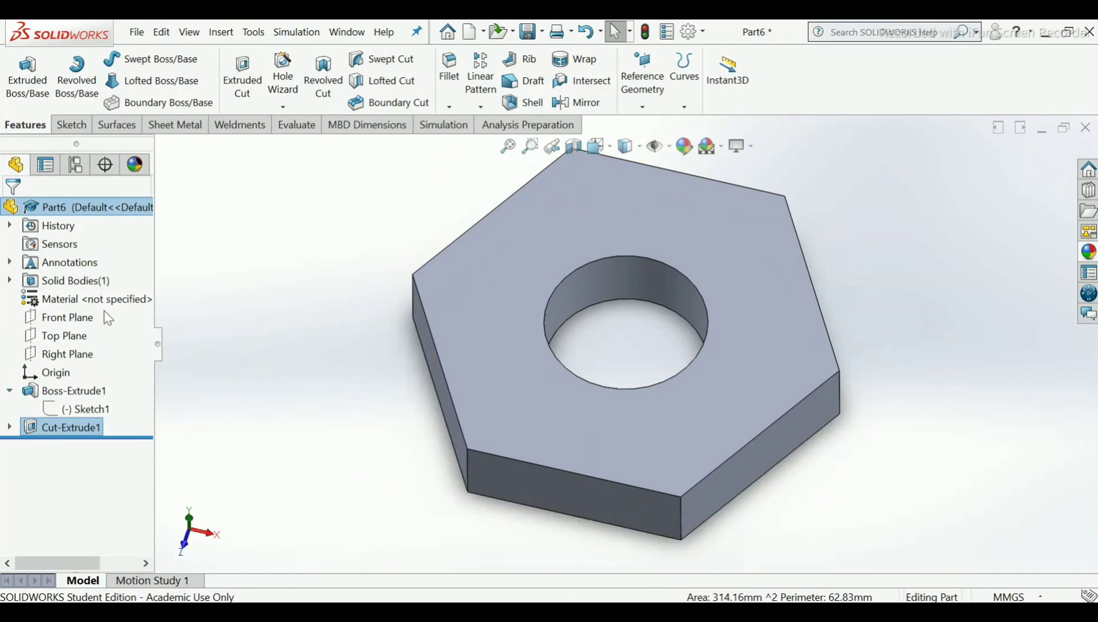
pyautogui.click(102, 412)
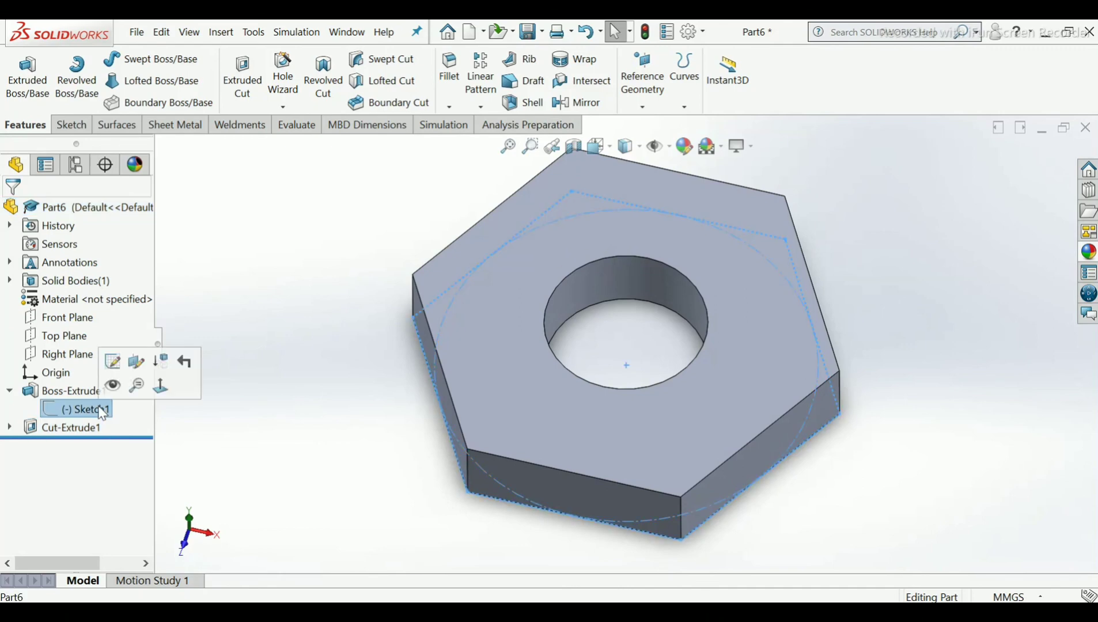
pyautogui.click(113, 393)
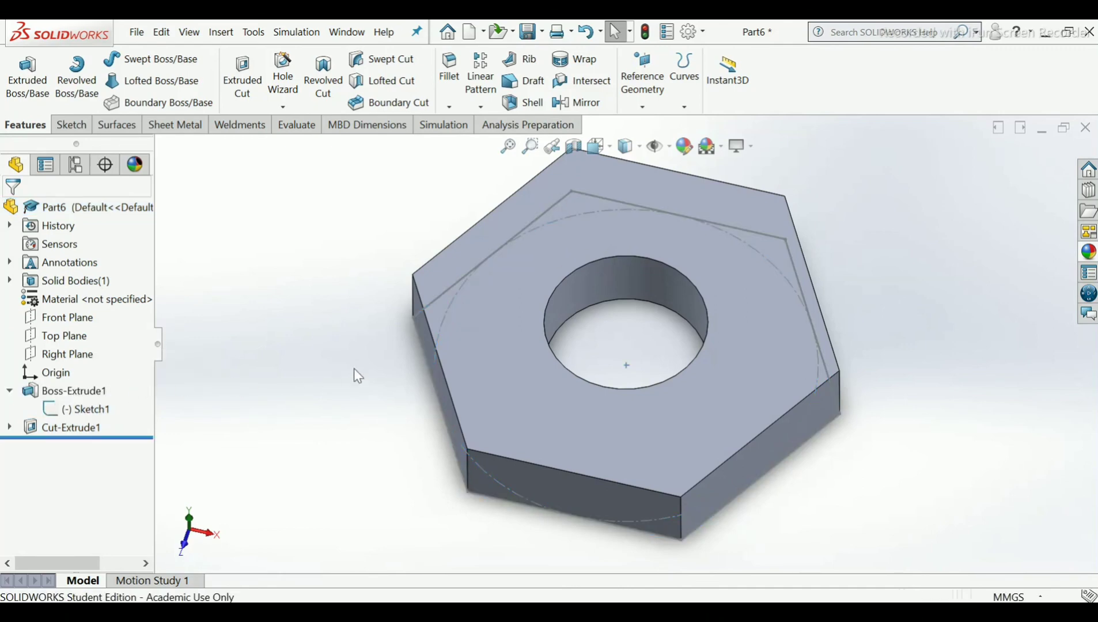
# Show the two-circle sketch used by the hole's cut extrusion.
pyautogui.moveTo(519, 326)
pyautogui.mouseDown(button='middle')
pyautogui.moveTo(546, 223)
pyautogui.moveTo(588, 268)
pyautogui.moveTo(491, 242)
pyautogui.mouseUp(button='middle')
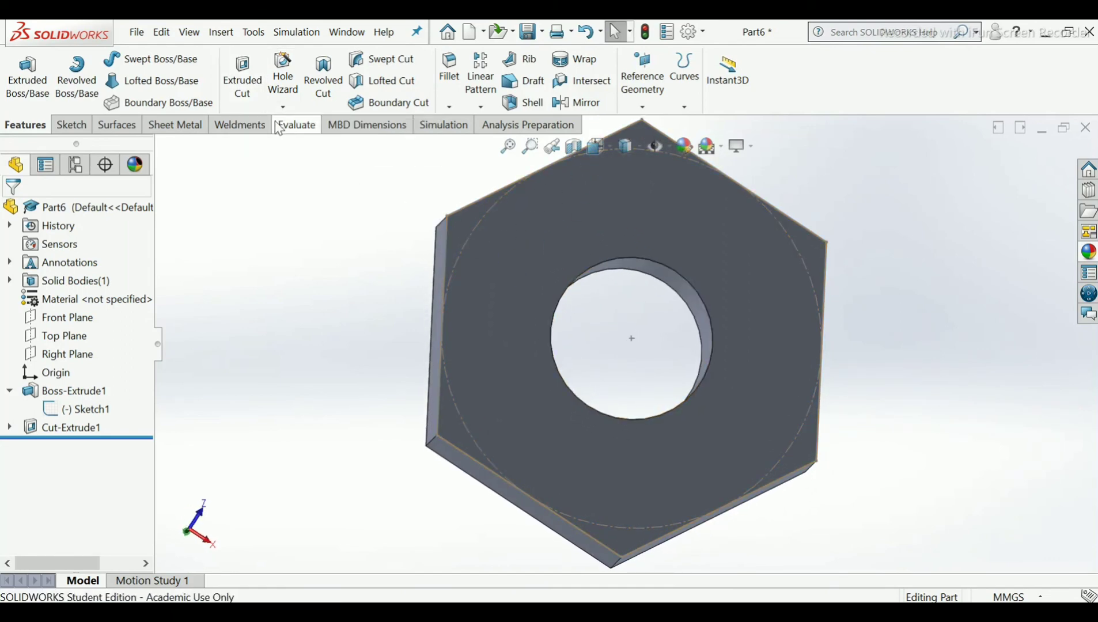
pyautogui.click(9, 391)
pyautogui.click(10, 409)
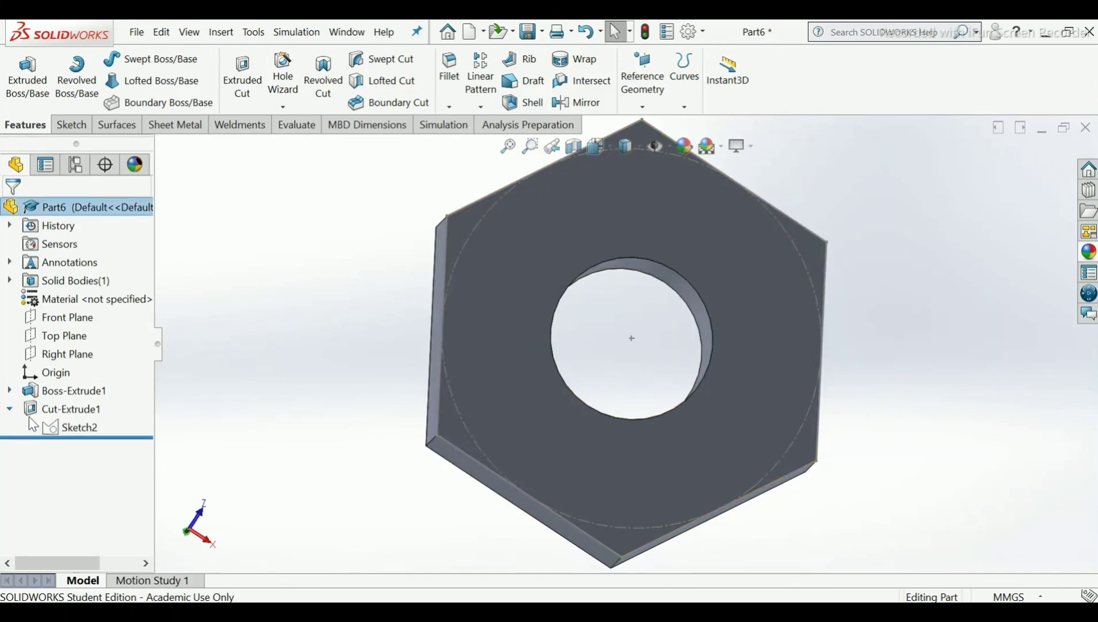
pyautogui.click(65, 429)
pyautogui.click(76, 407)
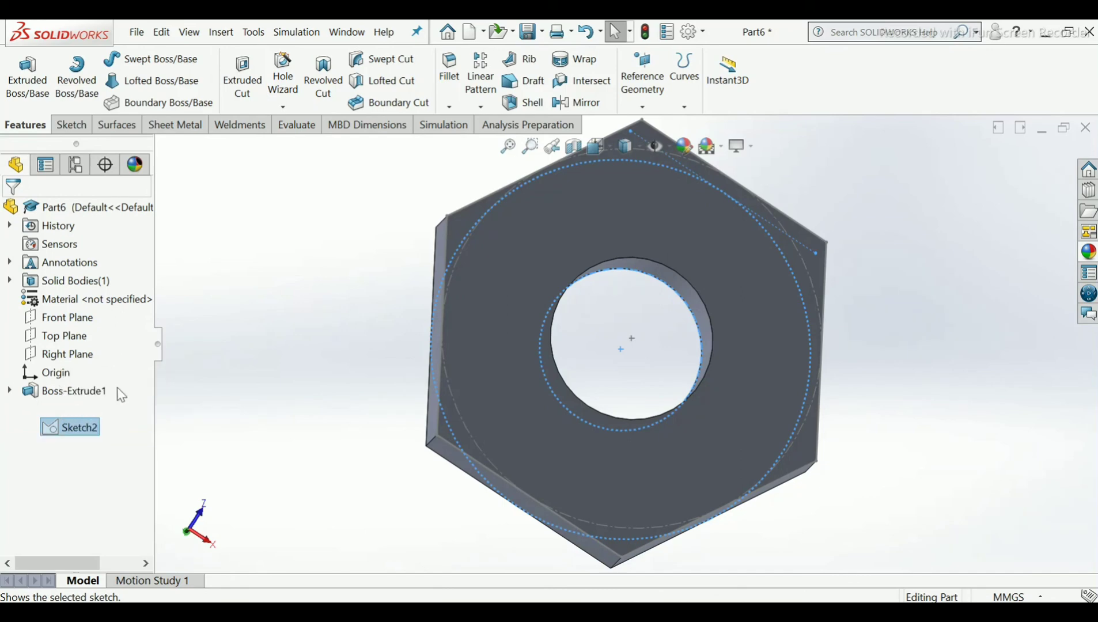
# Hide the hexagon base sketch on the model, leaving the two-circle sketch shown.
pyautogui.moveTo(817, 185); pyautogui.dragTo(619, 231, button='middle')
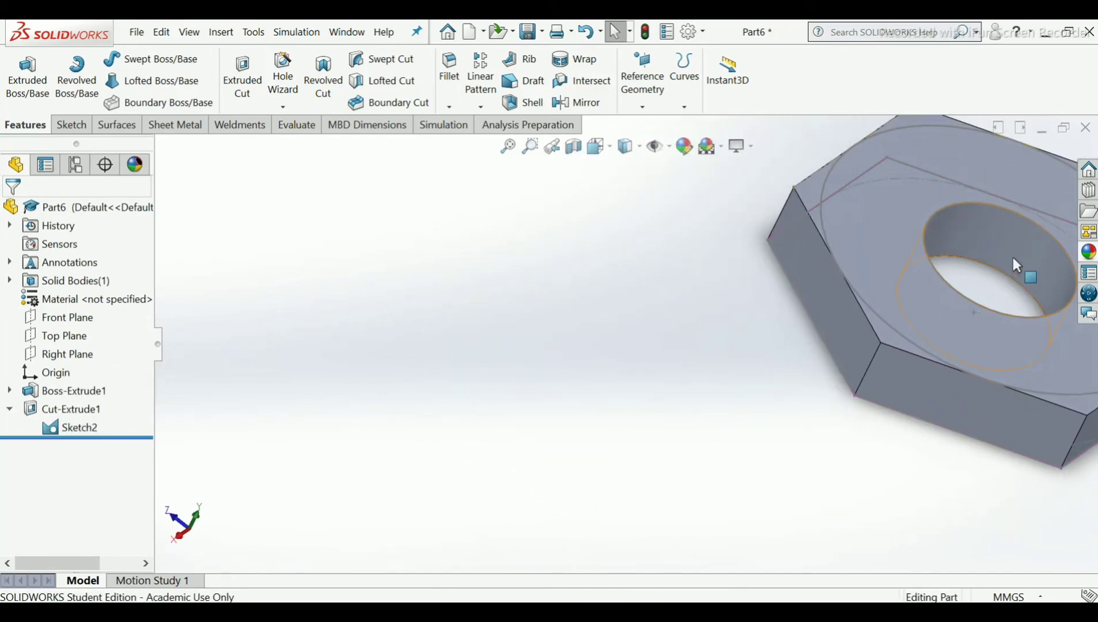
pyautogui.scroll(-6, 951, 265)
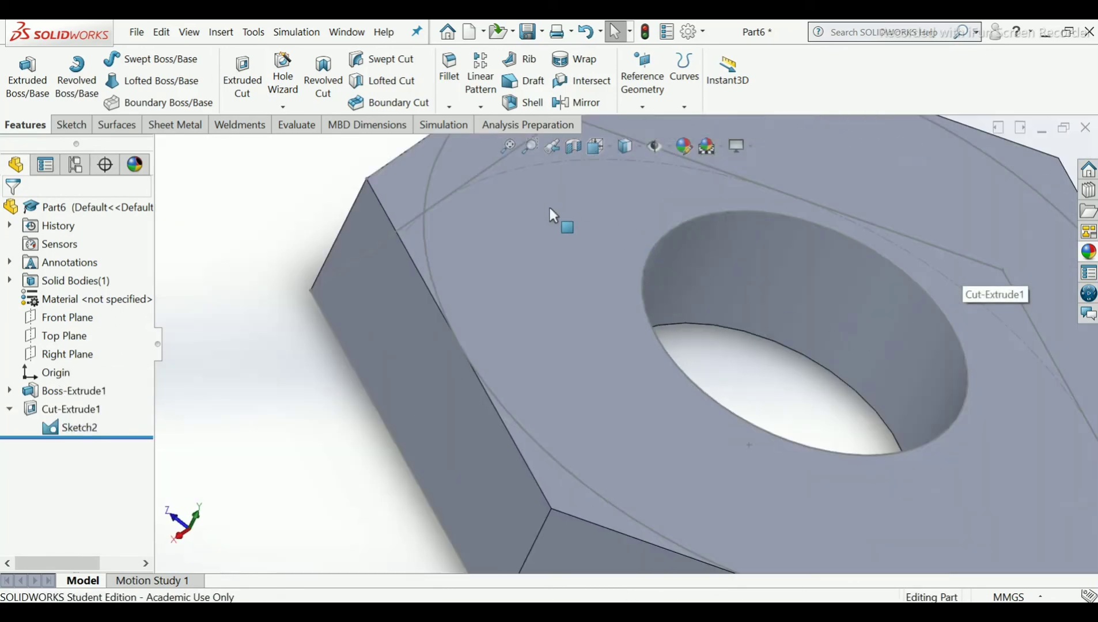
pyautogui.click(461, 191)
pyautogui.click(520, 160)
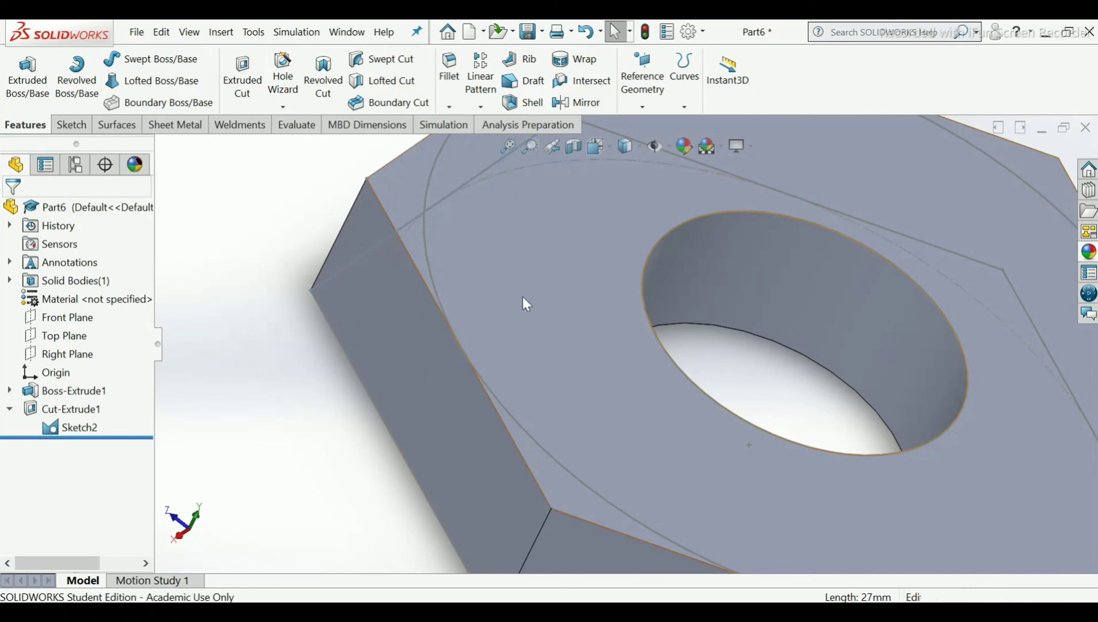
# Extrude-cut outside the larger tangent circle of the shown sketch, blind 9 mm, with flipped cut side and a 60-degree draft.
pyautogui.scroll(1, 525, 311)
pyautogui.moveTo(516, 314); pyautogui.dragTo(567, 372, button='middle')
pyautogui.scroll(3, 633, 403)
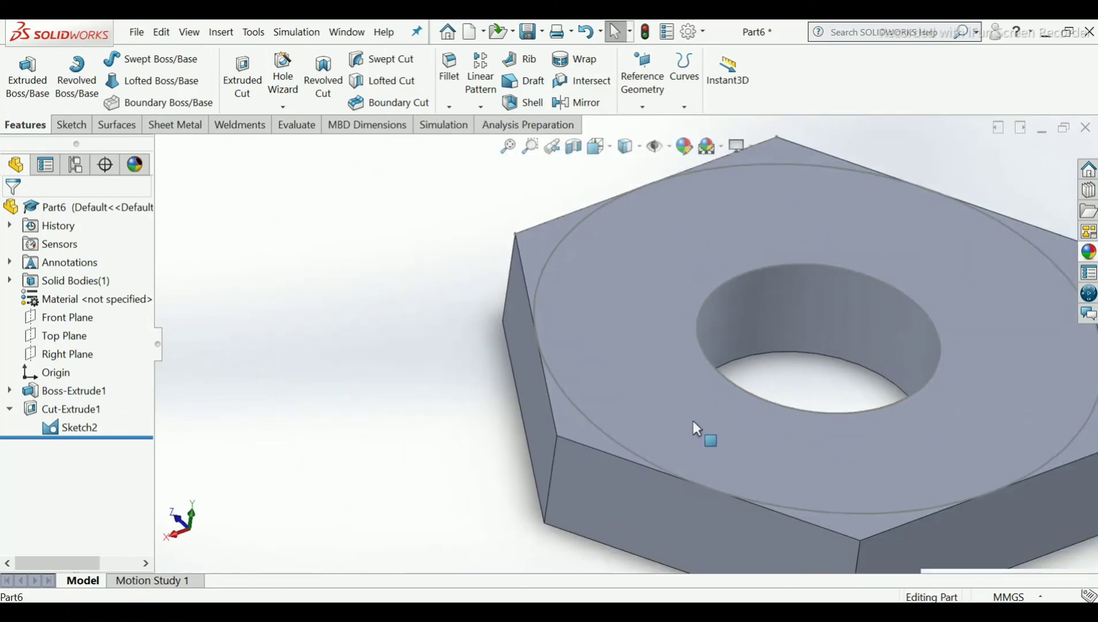
pyautogui.click(242, 78)
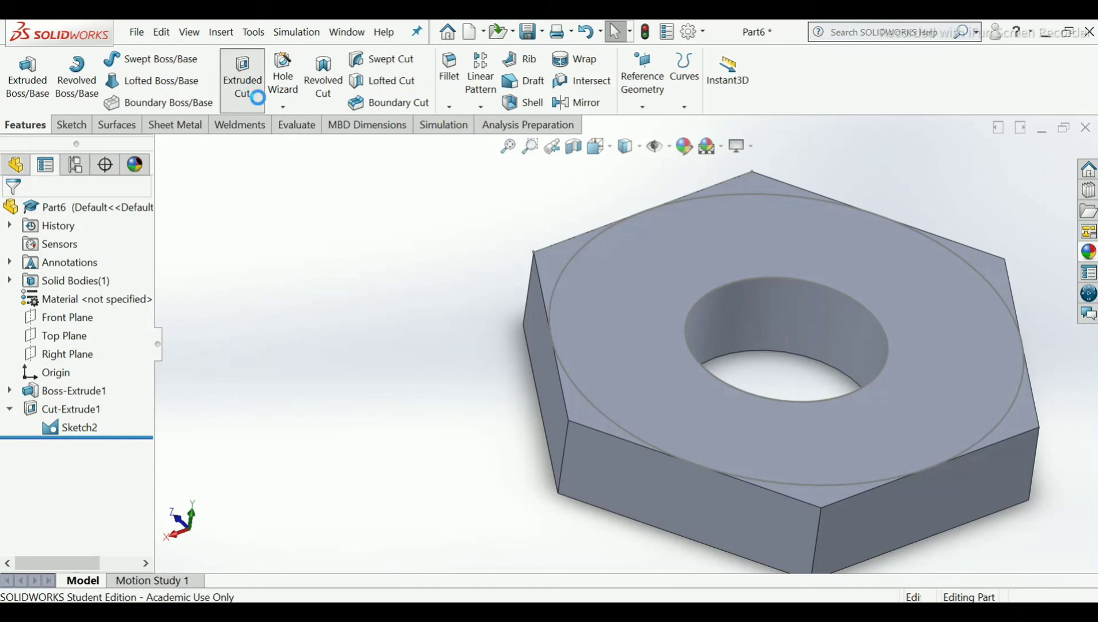
pyautogui.click(588, 401)
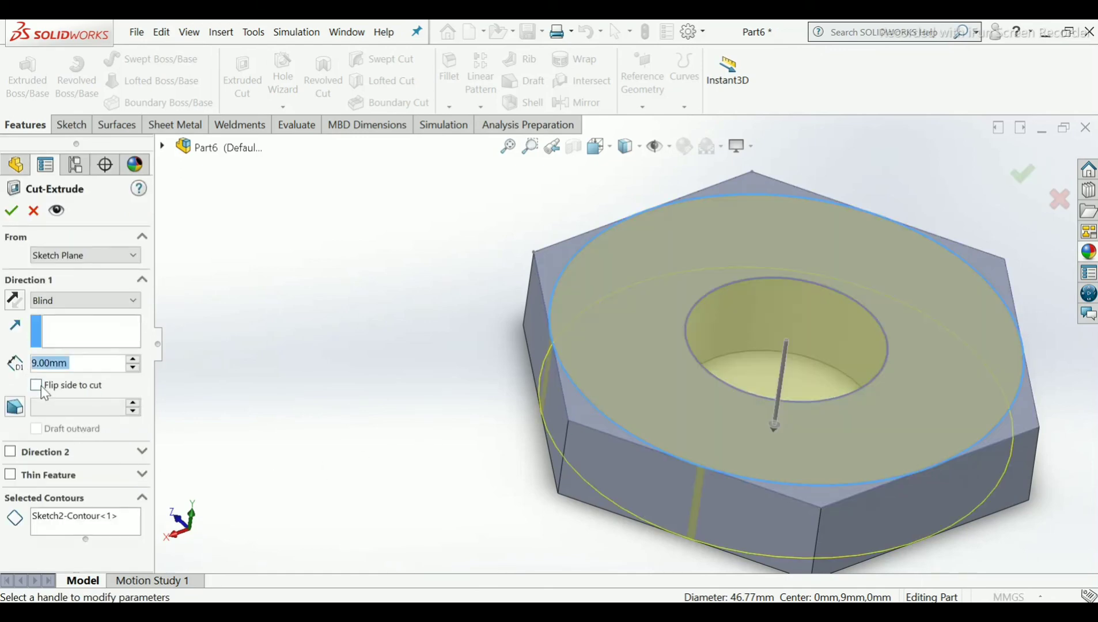
pyautogui.click(15, 408)
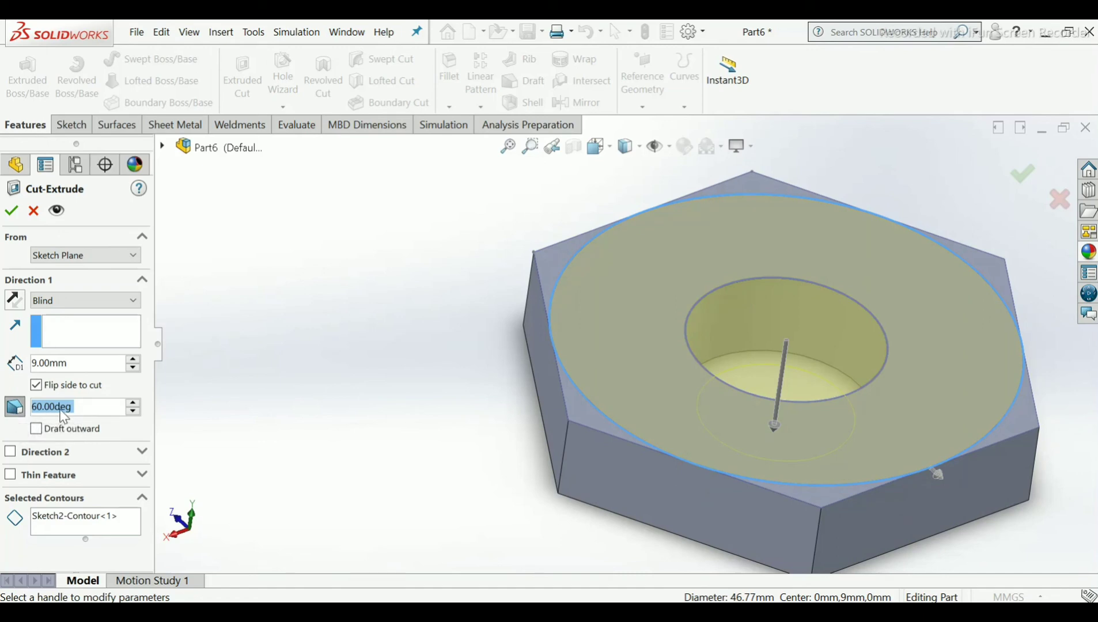
pyautogui.click(10, 209)
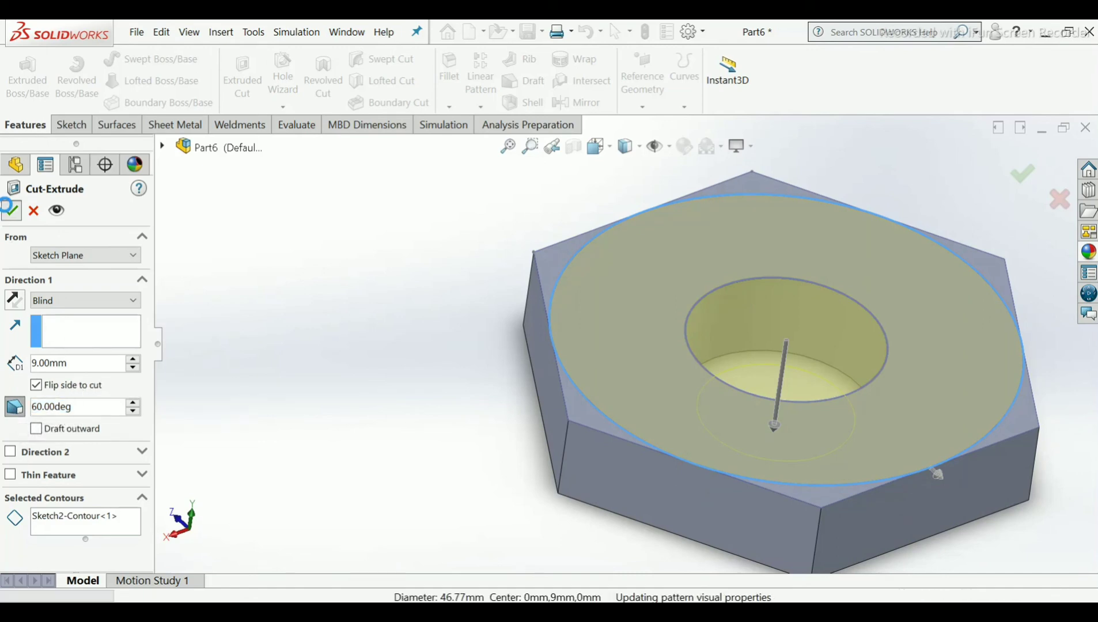
# Hide the two-circle sketch still shown on the nut.
pyautogui.scroll(2, 512, 330)
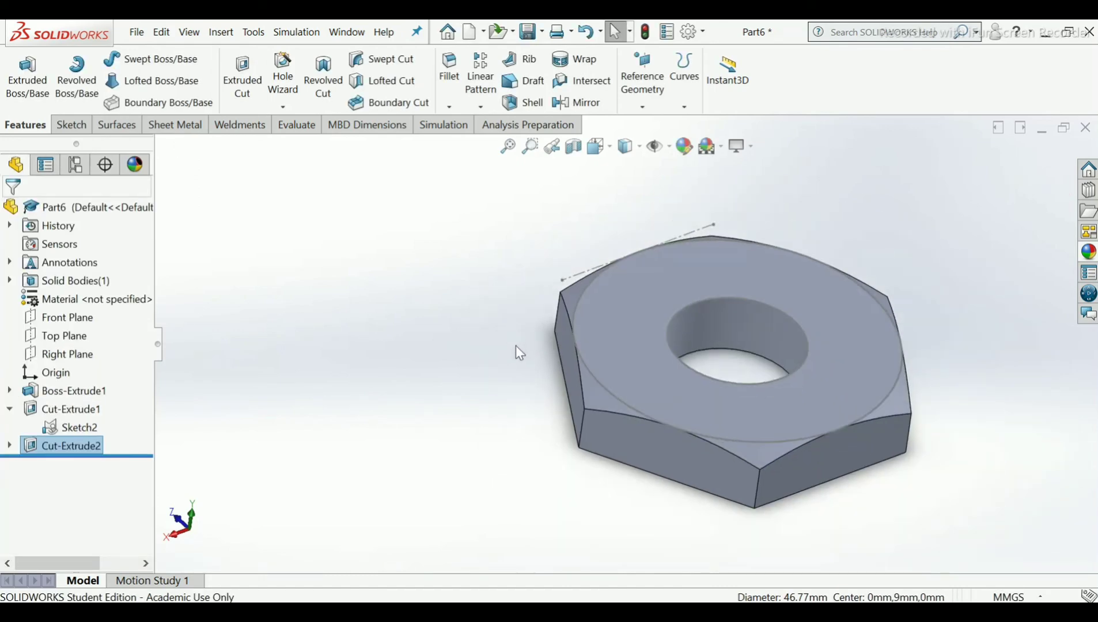
pyautogui.click(575, 282)
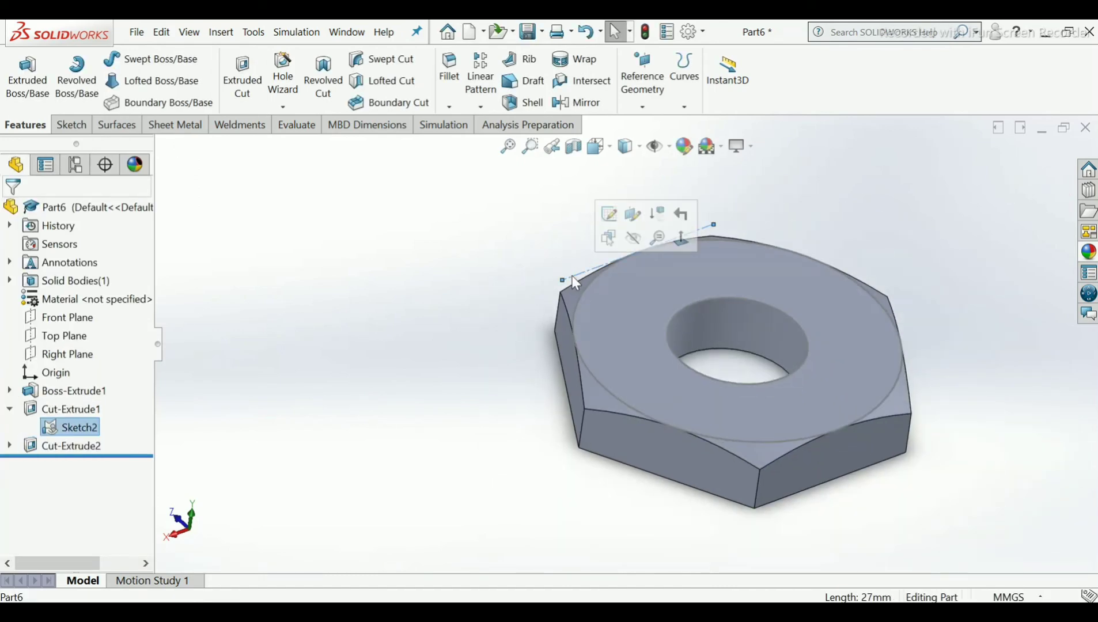
pyautogui.click(632, 243)
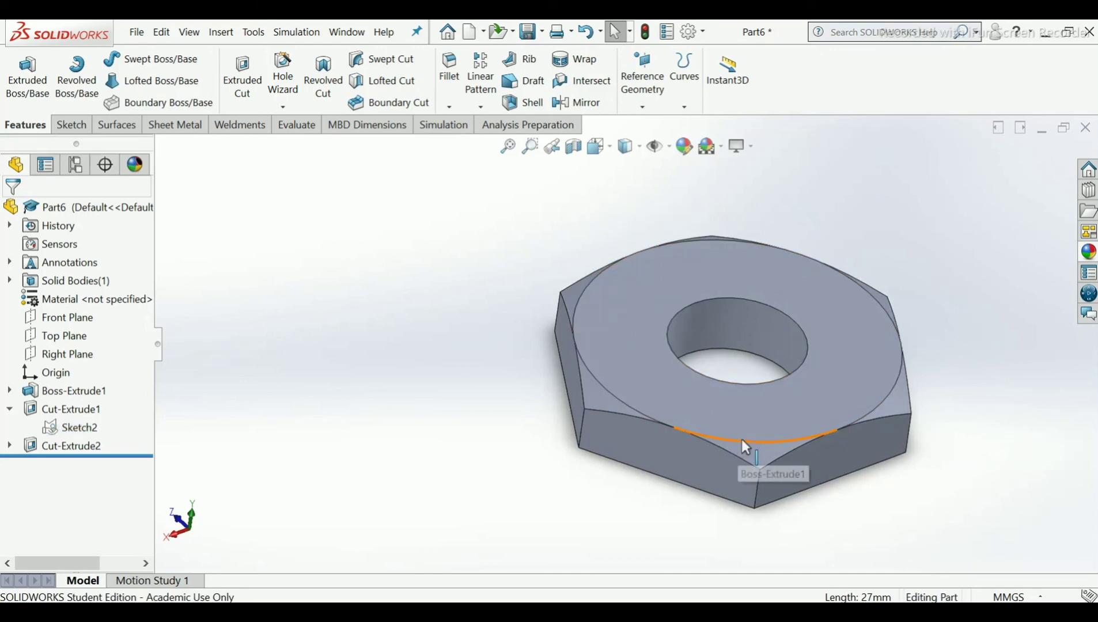
# Create a reference plane offset 9/2 mm (4.5 mm) from the Top Plane, through the nut's mid-thickness.
pyautogui.click(643, 107)
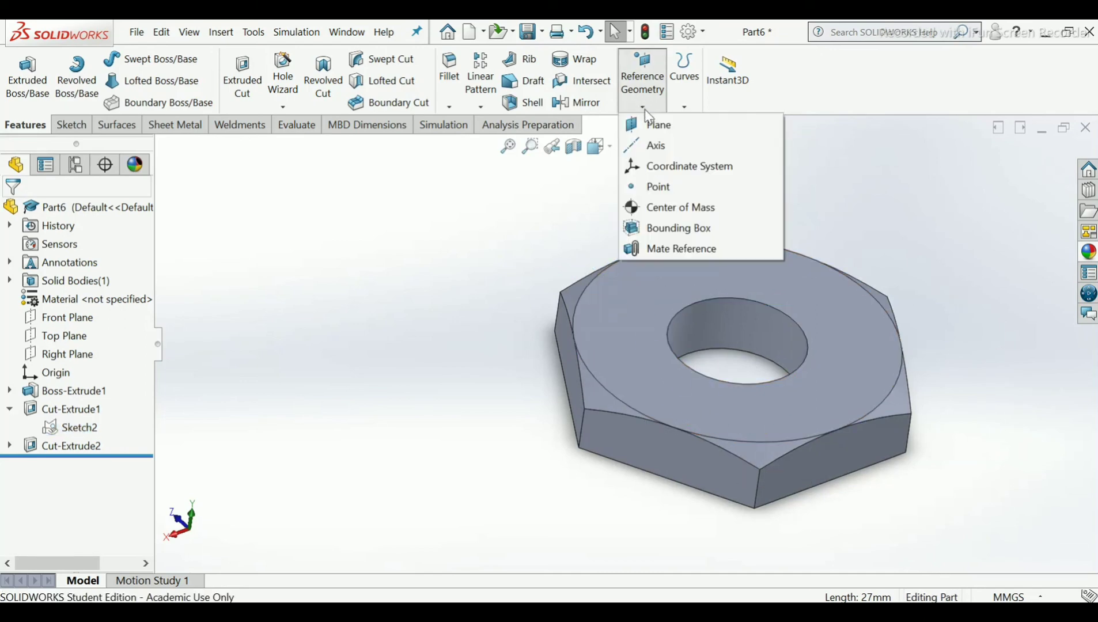
pyautogui.click(648, 127)
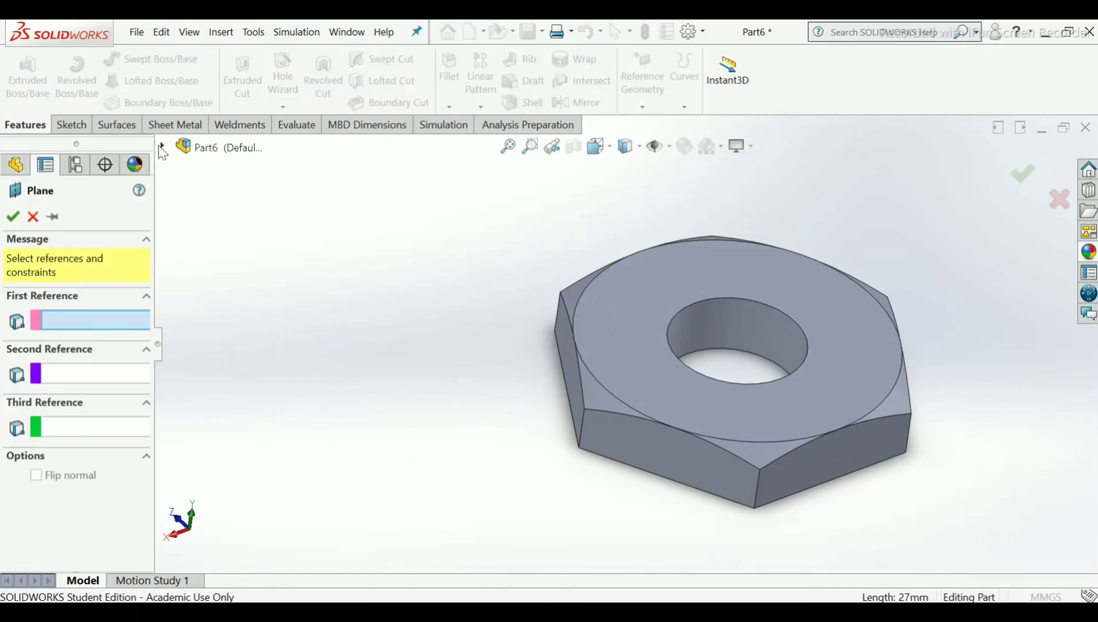
pyautogui.click(162, 148)
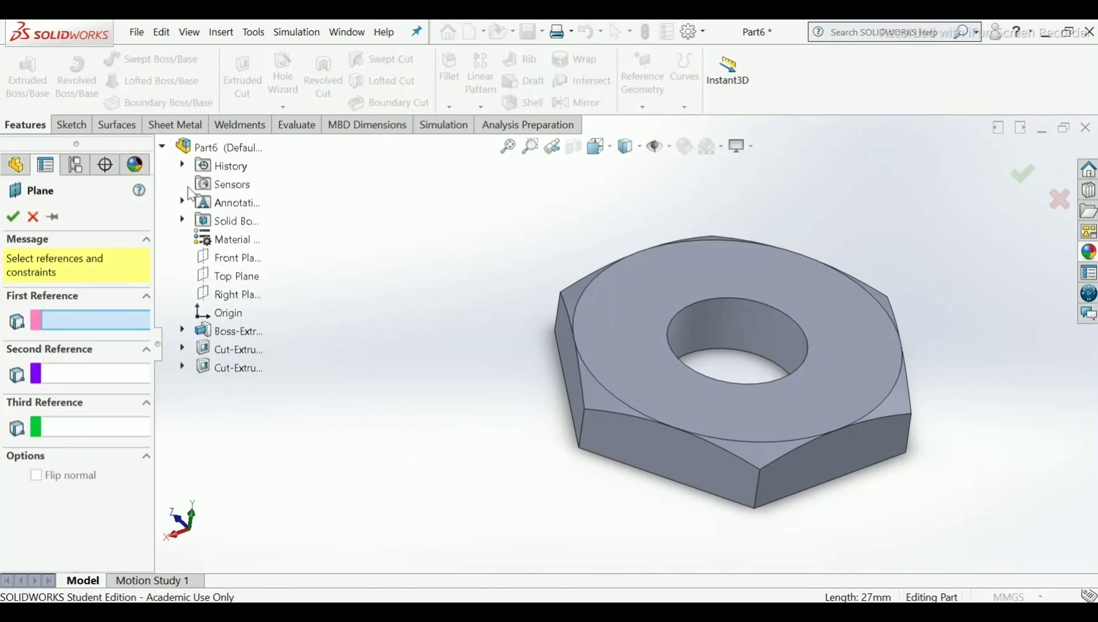
pyautogui.click(221, 282)
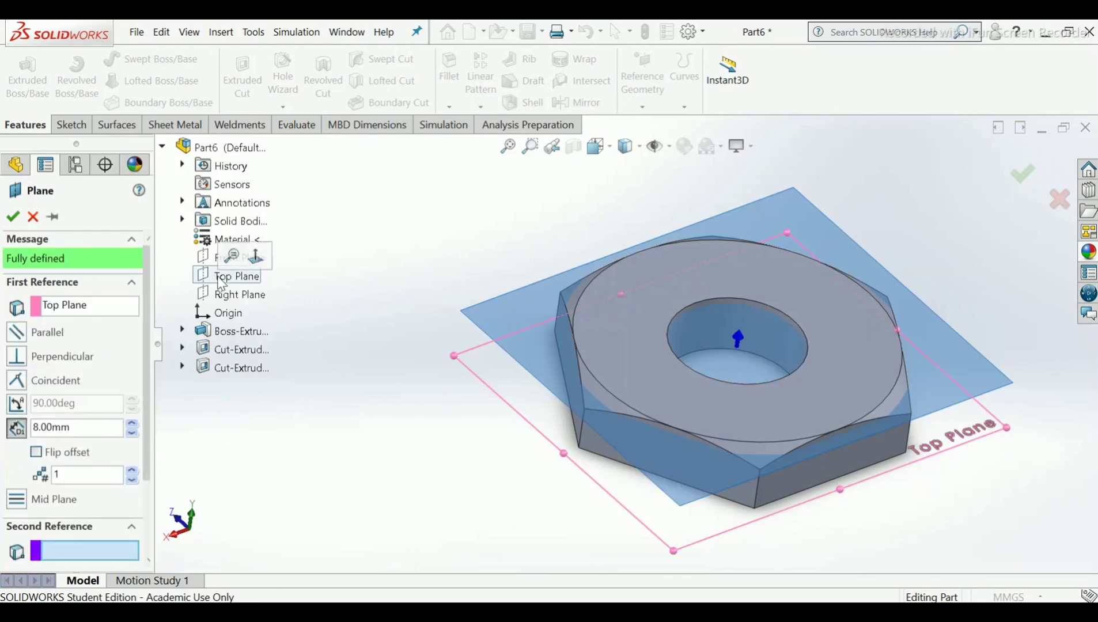
pyautogui.doubleClick(70, 427)
pyautogui.write('9')
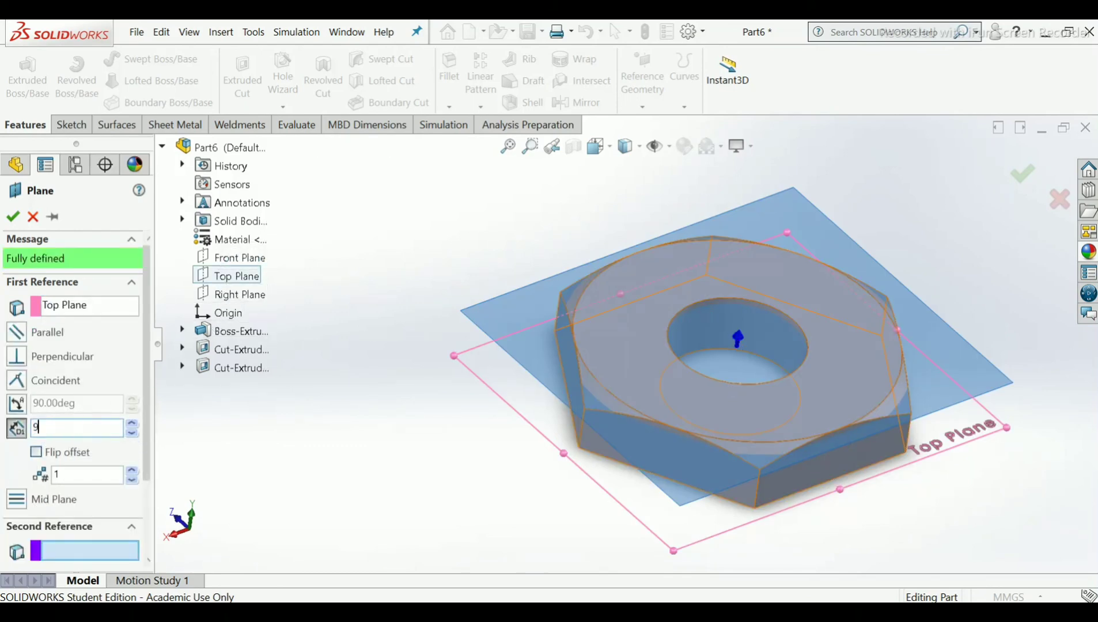
pyautogui.write('/2')
pyautogui.press('Return')
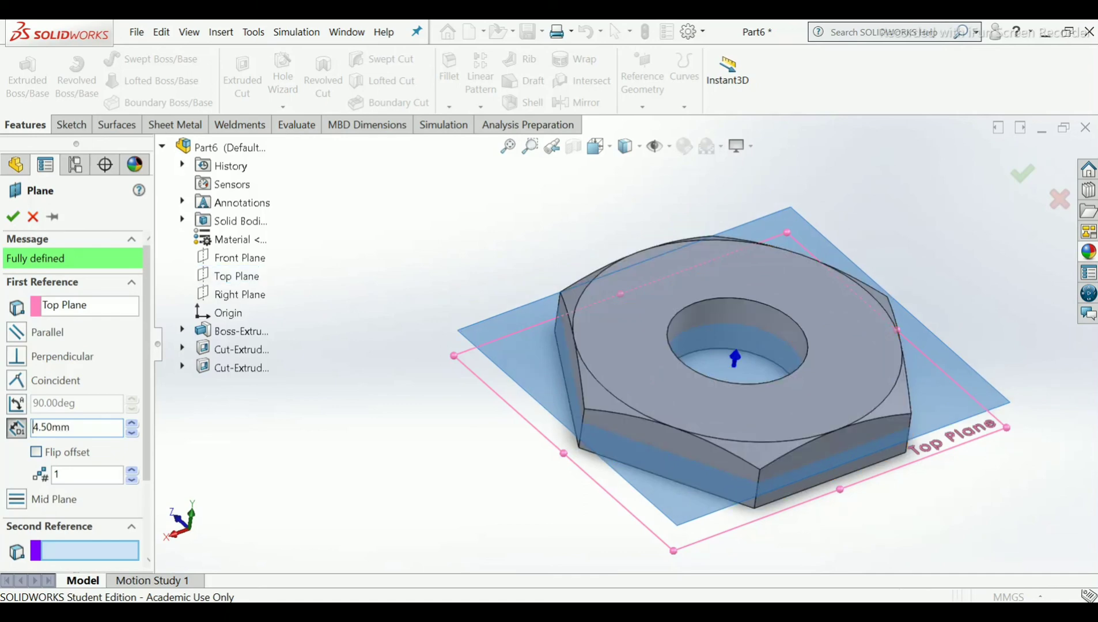
pyautogui.click(15, 223)
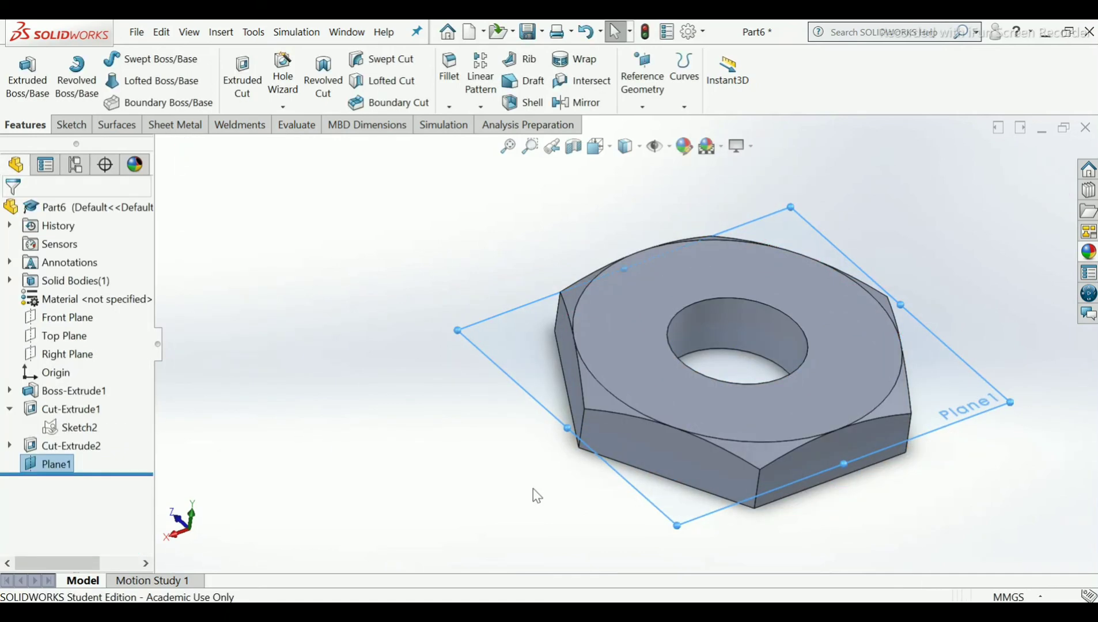
# Mirror the drafted corner cut about the mid-thickness plane onto the nut's underside.
pyautogui.moveTo(537, 496); pyautogui.dragTo(551, 377, button='middle')
pyautogui.scroll(-3, 622, 381)
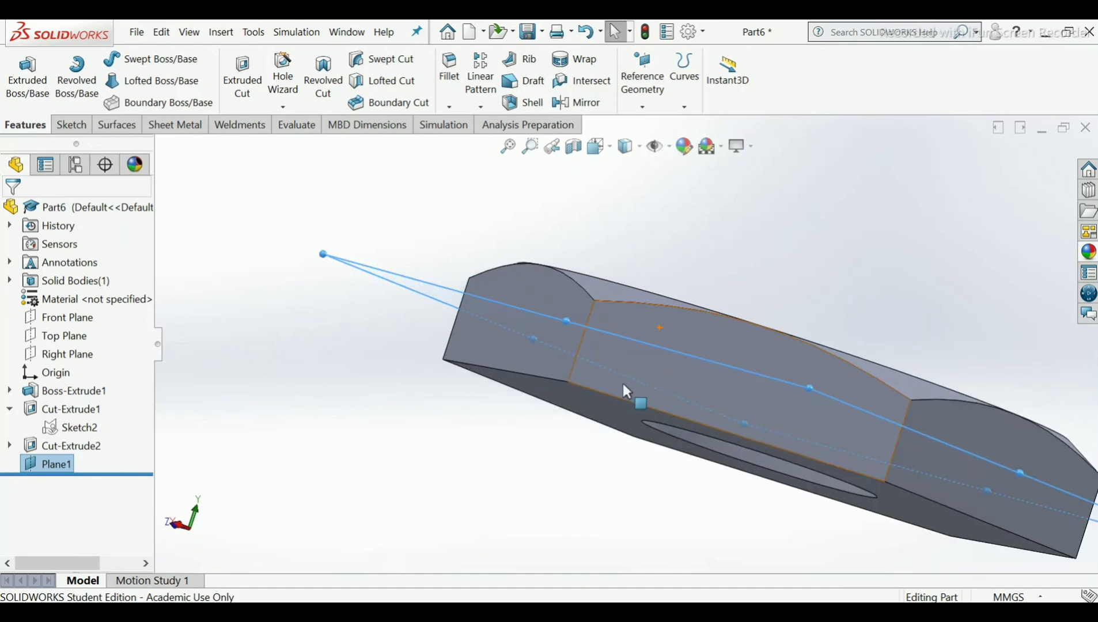
pyautogui.scroll(-2, 623, 381)
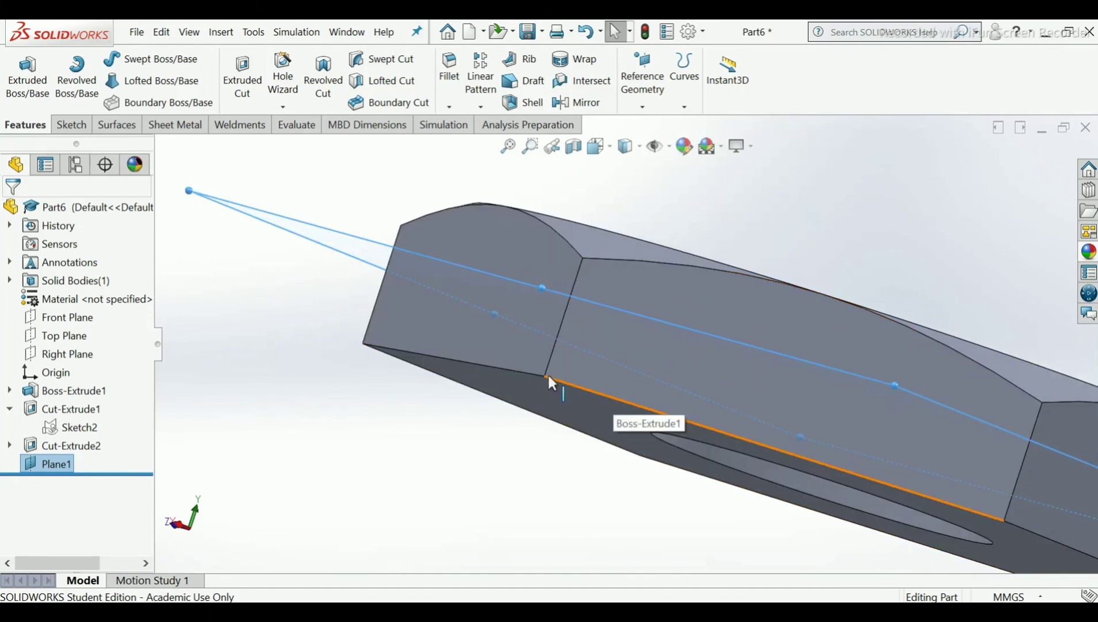
pyautogui.scroll(3, 547, 376)
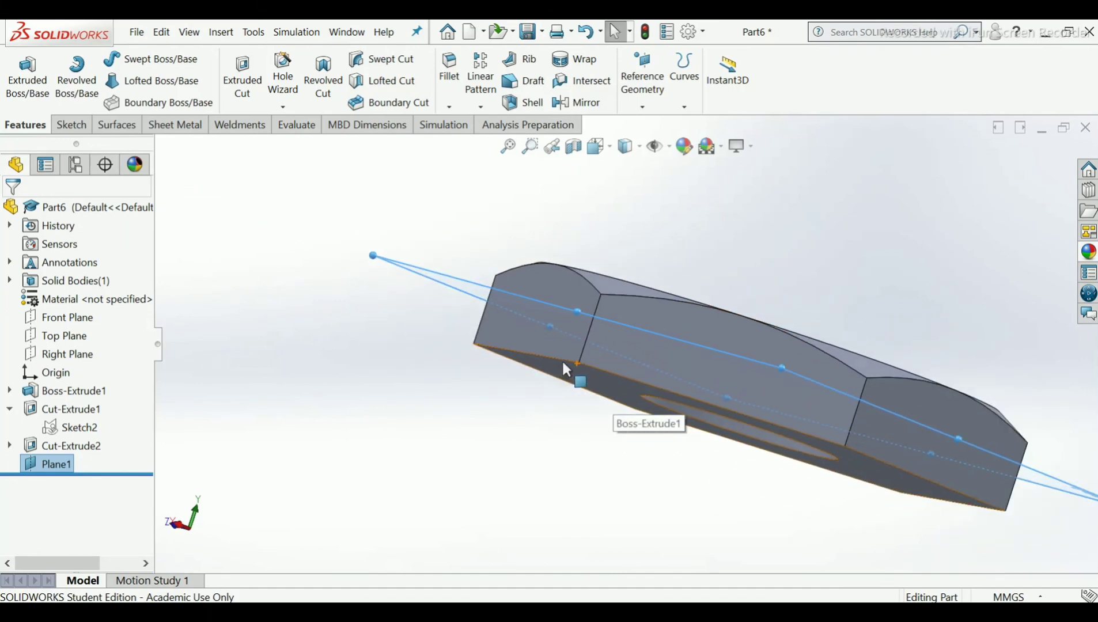
pyautogui.click(583, 103)
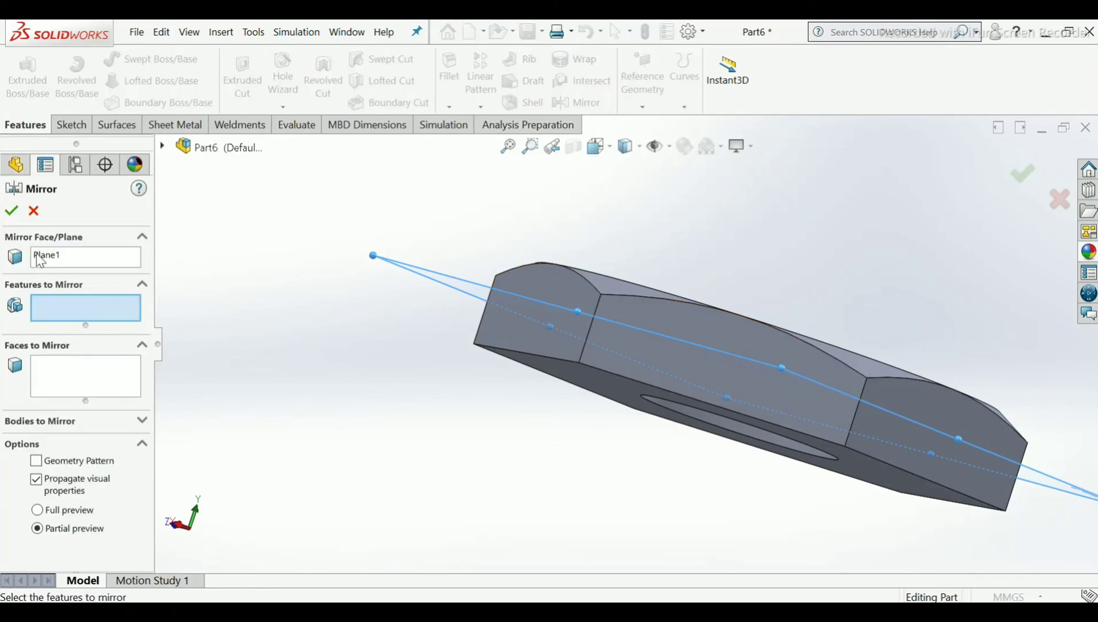
pyautogui.click(163, 149)
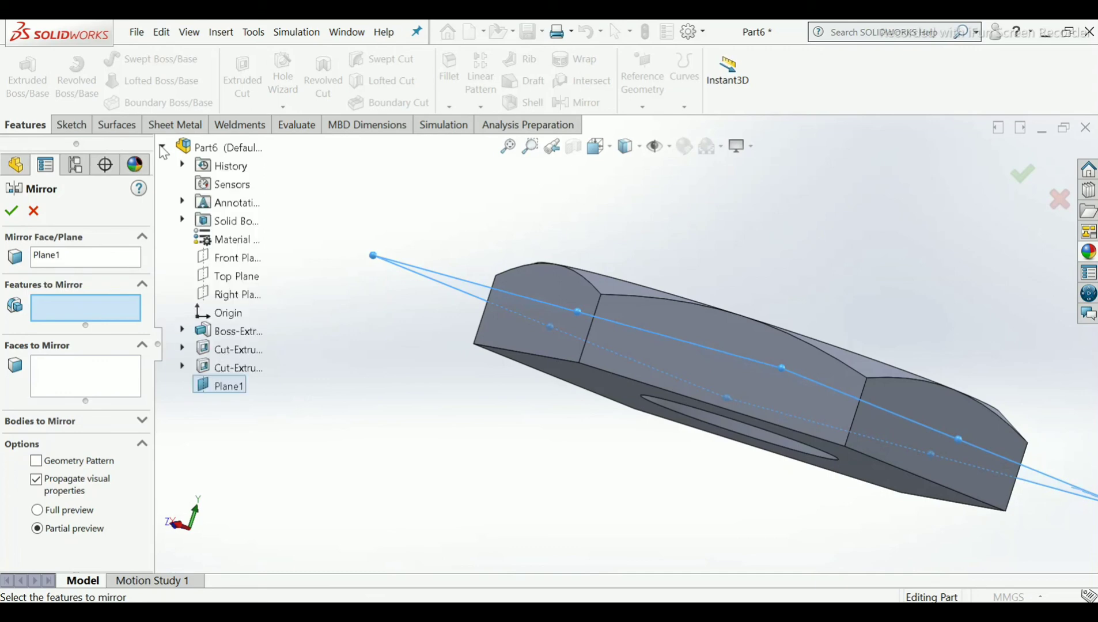
pyautogui.click(221, 367)
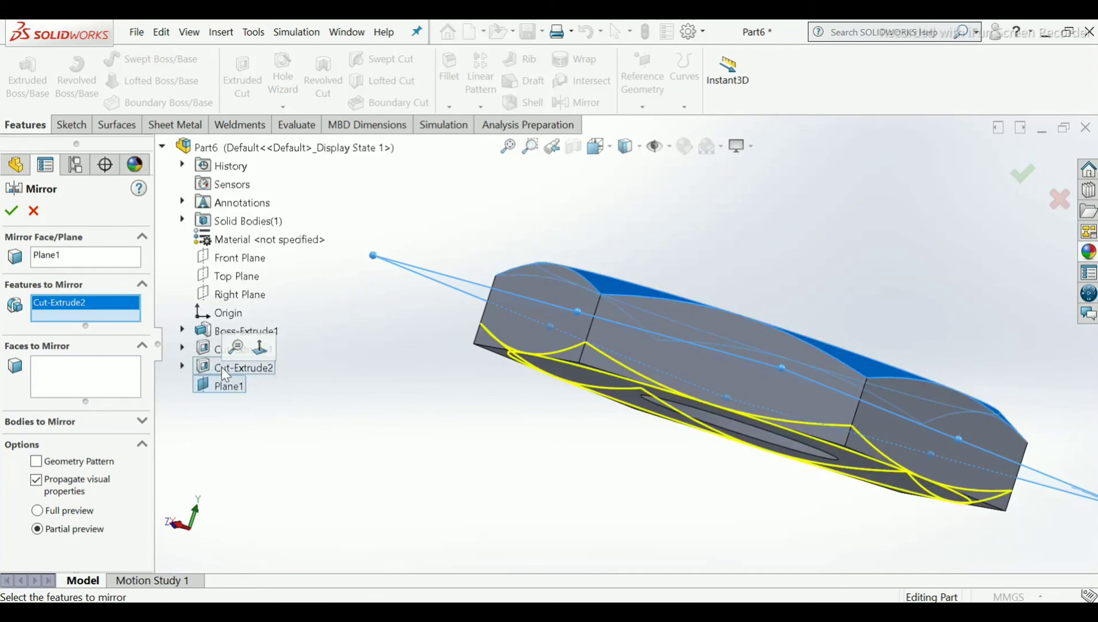
pyautogui.moveTo(587, 343); pyautogui.dragTo(570, 419, button='middle')
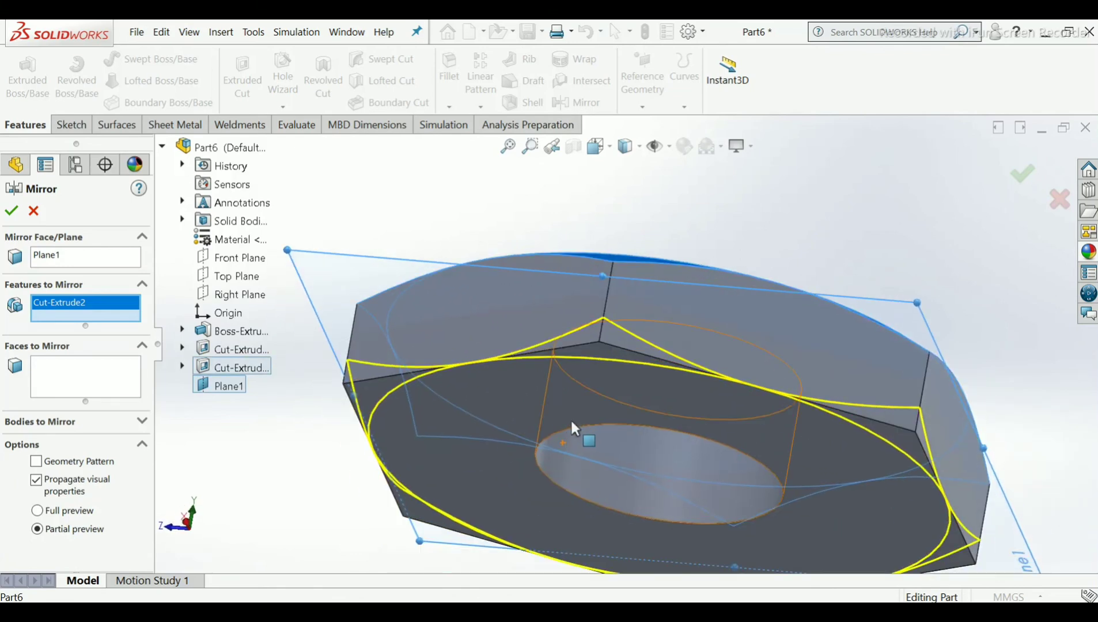
pyautogui.scroll(3, 596, 393)
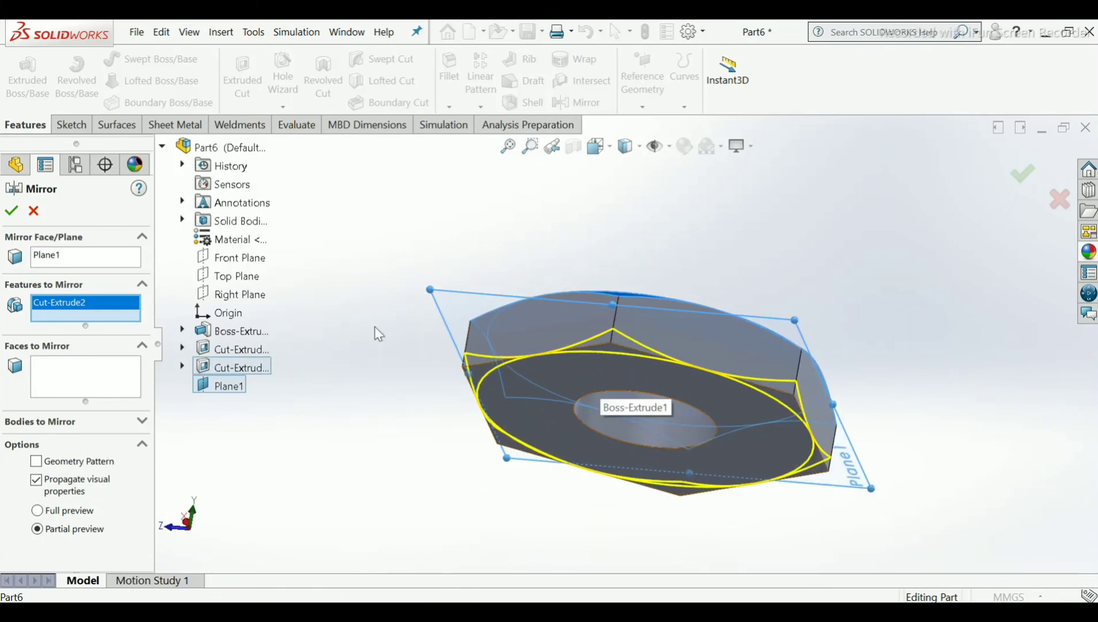
pyautogui.click(11, 212)
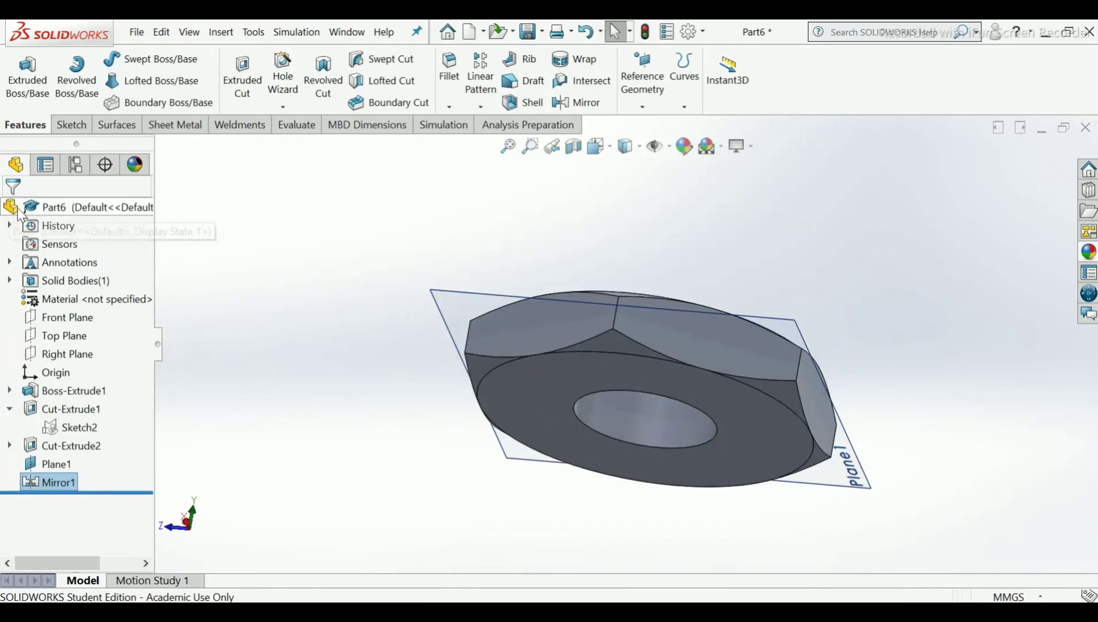
# Hide the mid-thickness reference plane on the model.
pyautogui.moveTo(662, 296); pyautogui.dragTo(645, 366, button='middle')
pyautogui.scroll(-5, 640, 409)
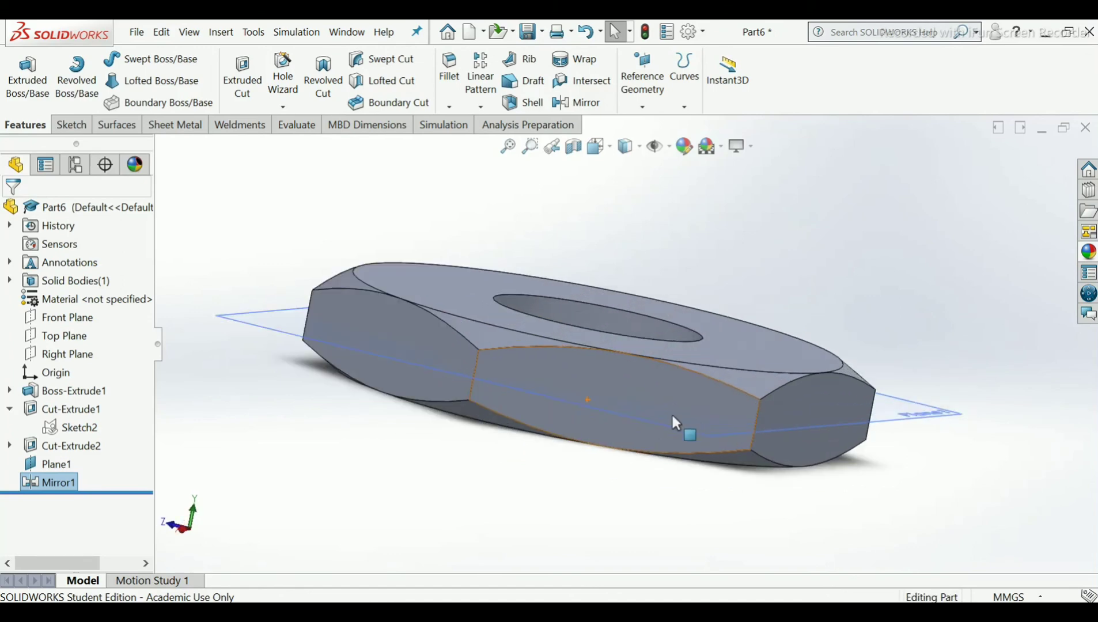
pyautogui.click(640, 429)
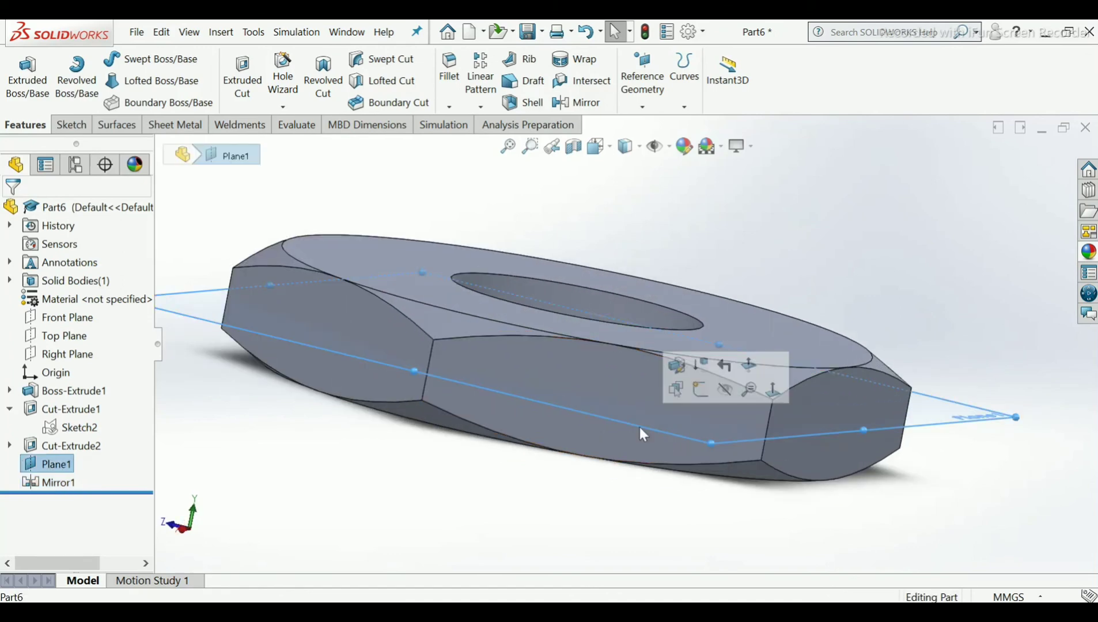
pyautogui.click(747, 390)
# Apply a blue colour from the standard swatches to the whole nut part.
pyautogui.moveTo(731, 326); pyautogui.dragTo(629, 278, button='middle')
pyautogui.scroll(1, 622, 273)
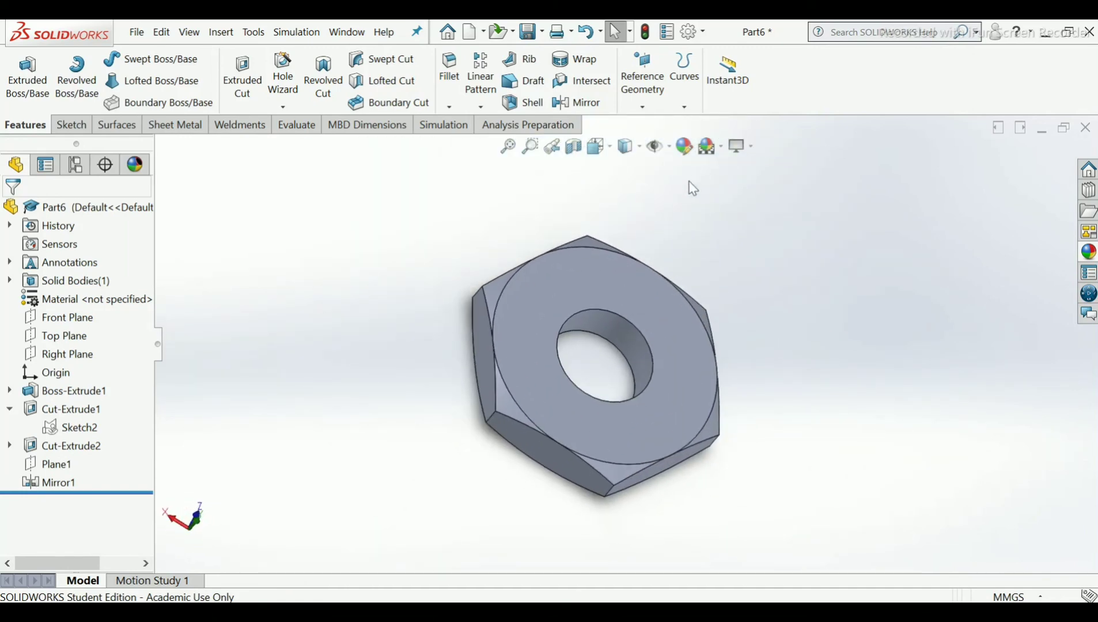
pyautogui.click(684, 147)
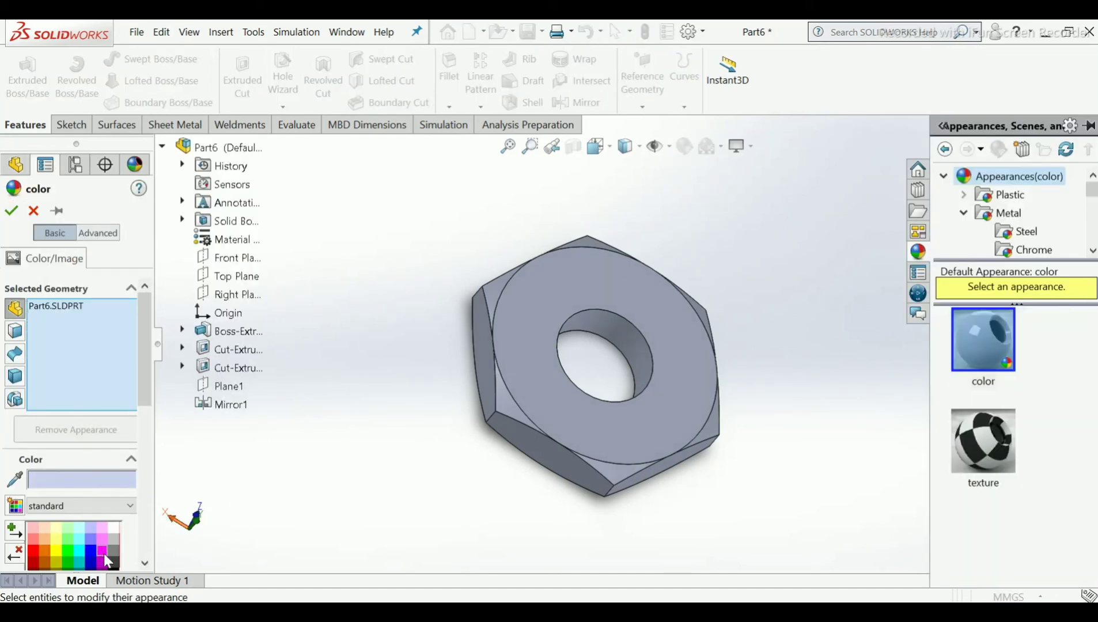
pyautogui.click(113, 550)
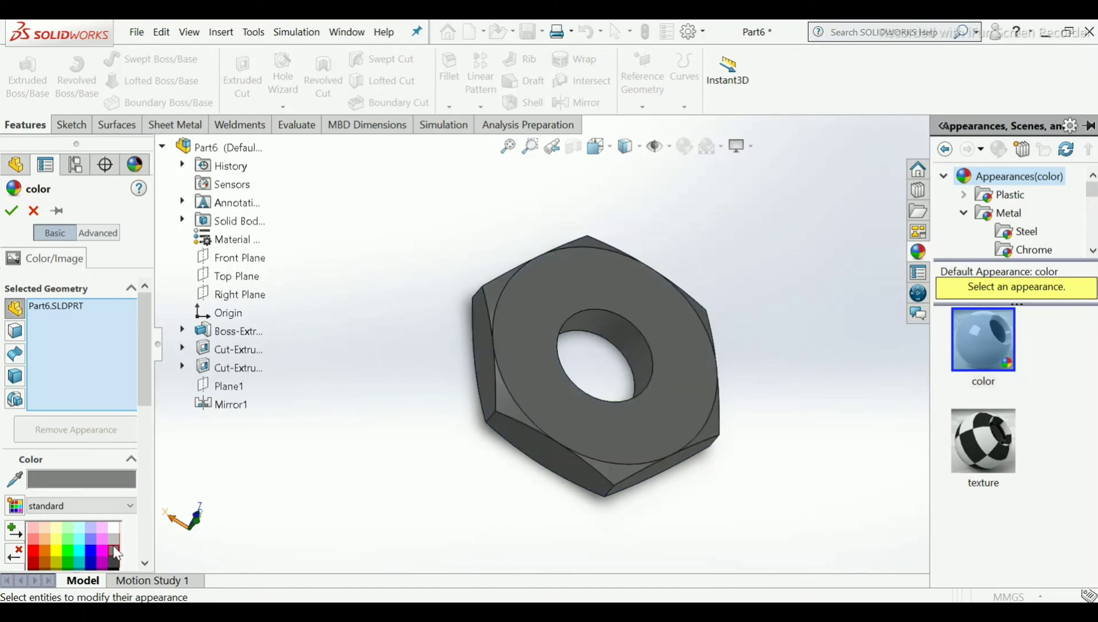
pyautogui.click(88, 551)
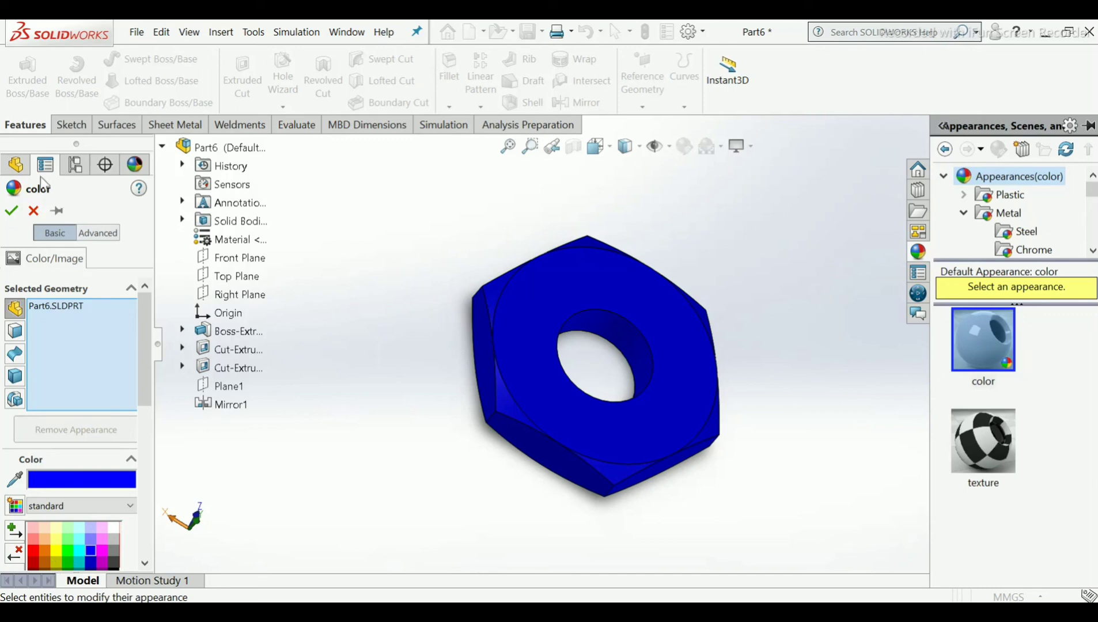
pyautogui.click(10, 211)
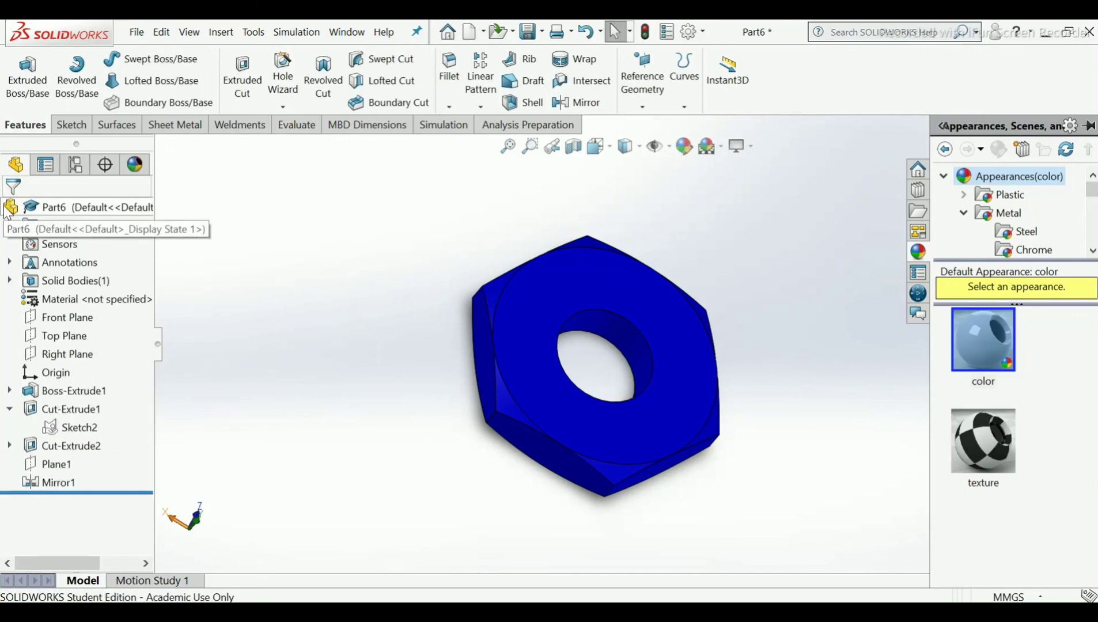
# Save the nut part under the file name "Locknut M20." in the Components folder.
pyautogui.click(525, 32)
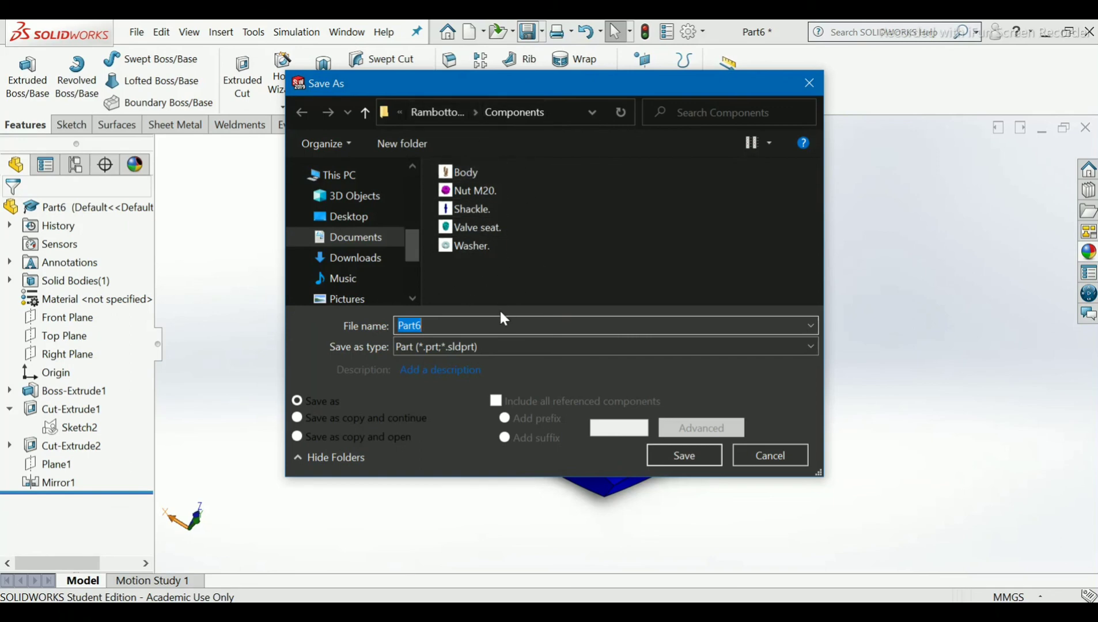
pyautogui.press('capslock')
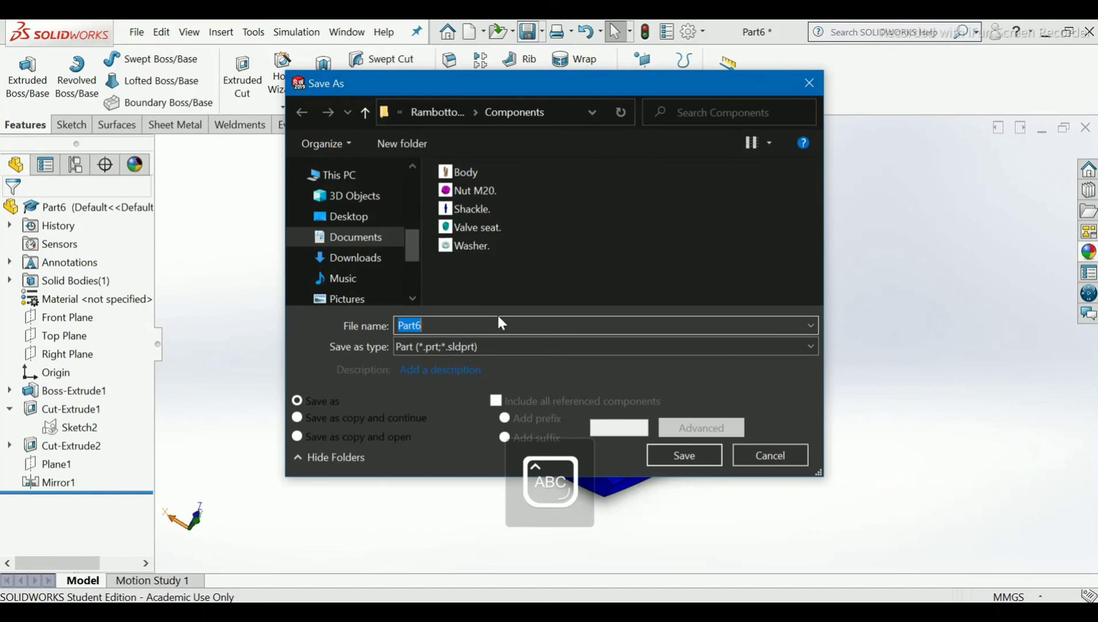
pyautogui.write('L')
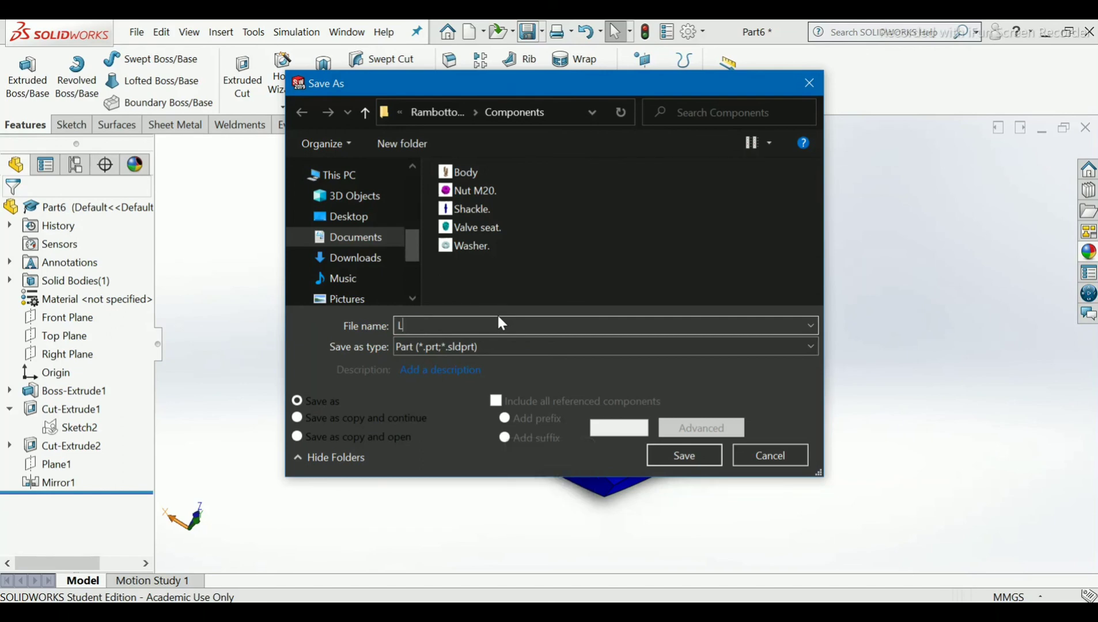
pyautogui.press('capslock')
pyautogui.write('ockn')
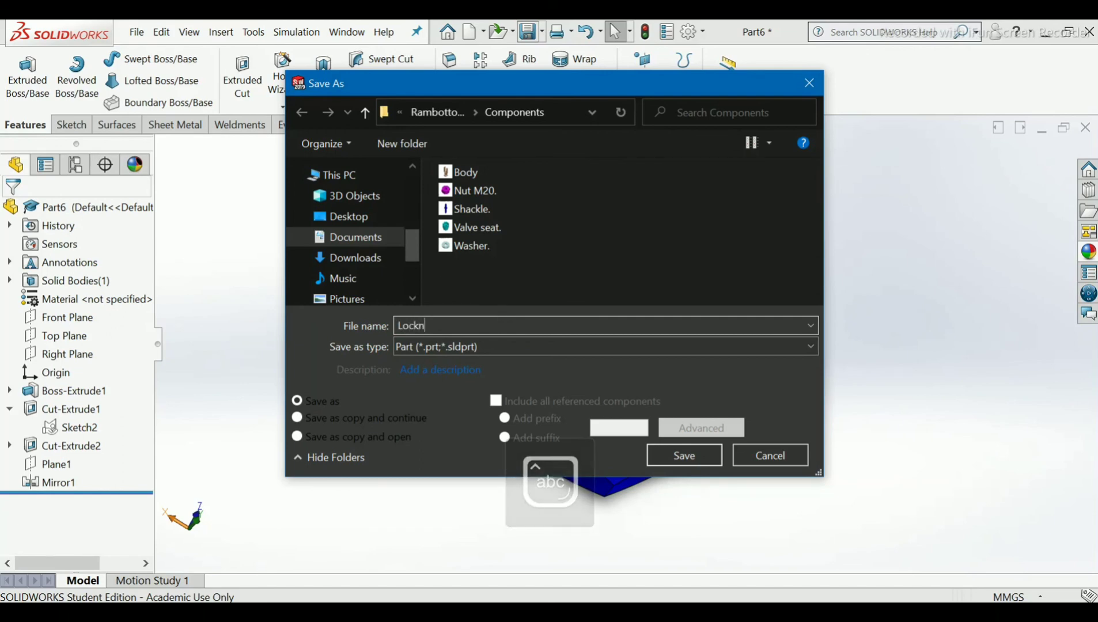
pyautogui.write('ut')
pyautogui.press('capslock')
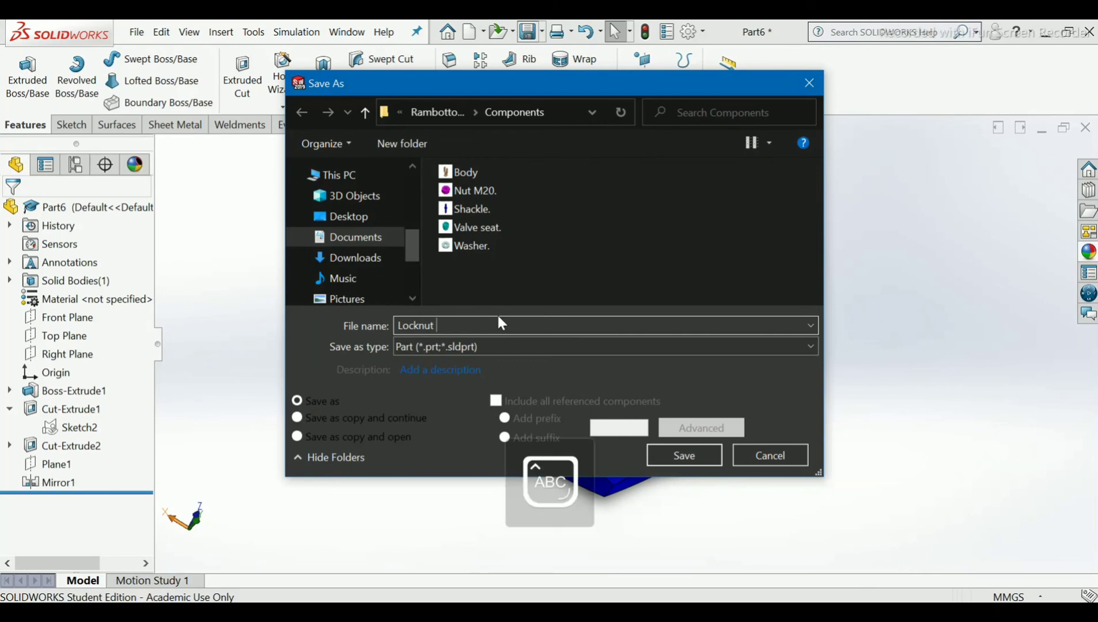
pyautogui.write('M')
pyautogui.press('capslock')
pyautogui.write('20.')
pyautogui.click(667, 458)
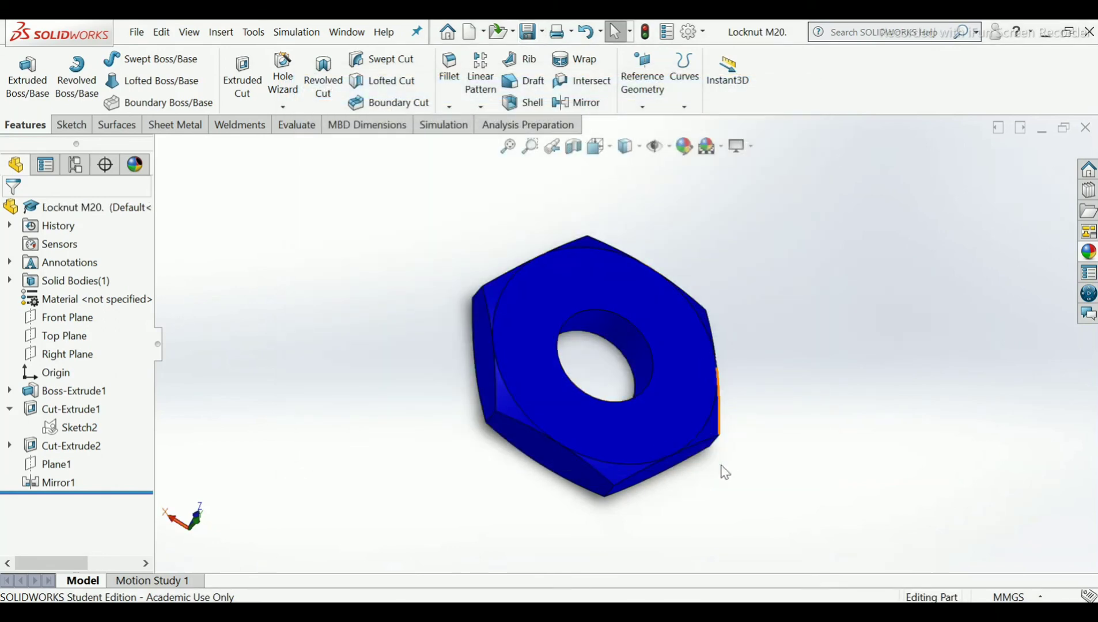
# Consult the Rambottom safety valve PDF drawing, and examine the finished lock nut's chamfered corners and bore in SolidWorks from several angles.
pyautogui.click(683, 611)
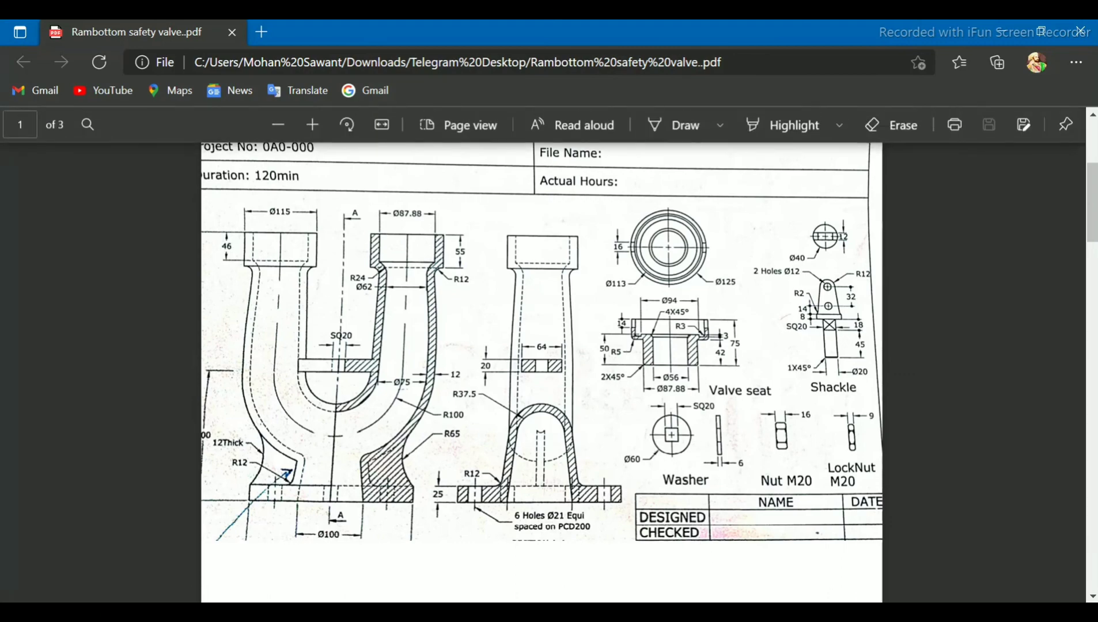
pyautogui.hotkey('alt', 'Tab')
pyautogui.moveTo(679, 440); pyautogui.dragTo(688, 345, button='middle')
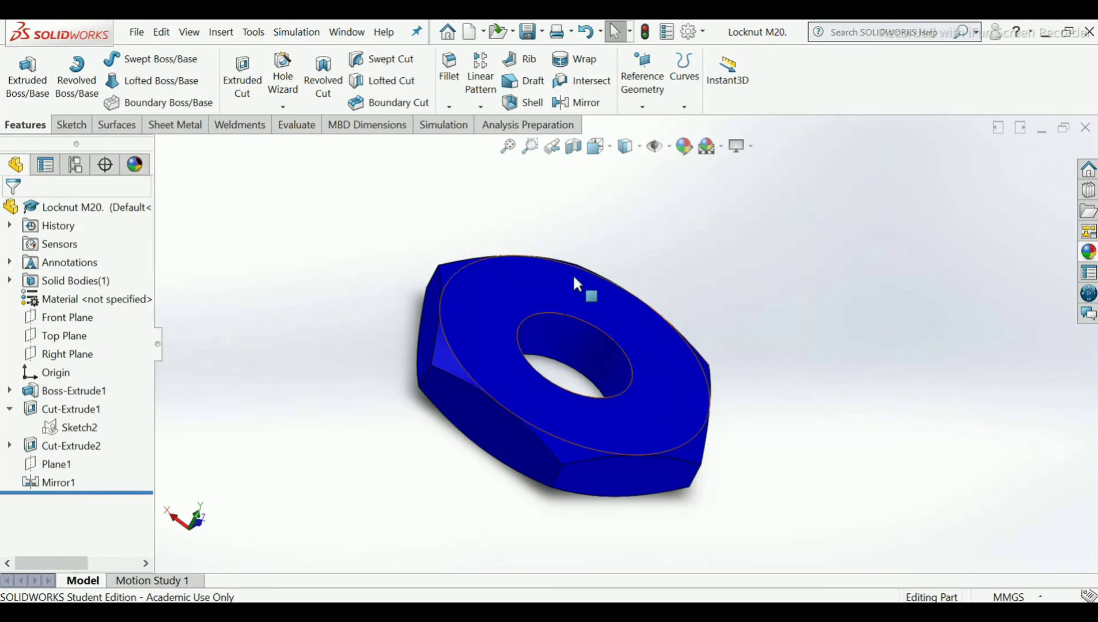
pyautogui.scroll(-3, 668, 367)
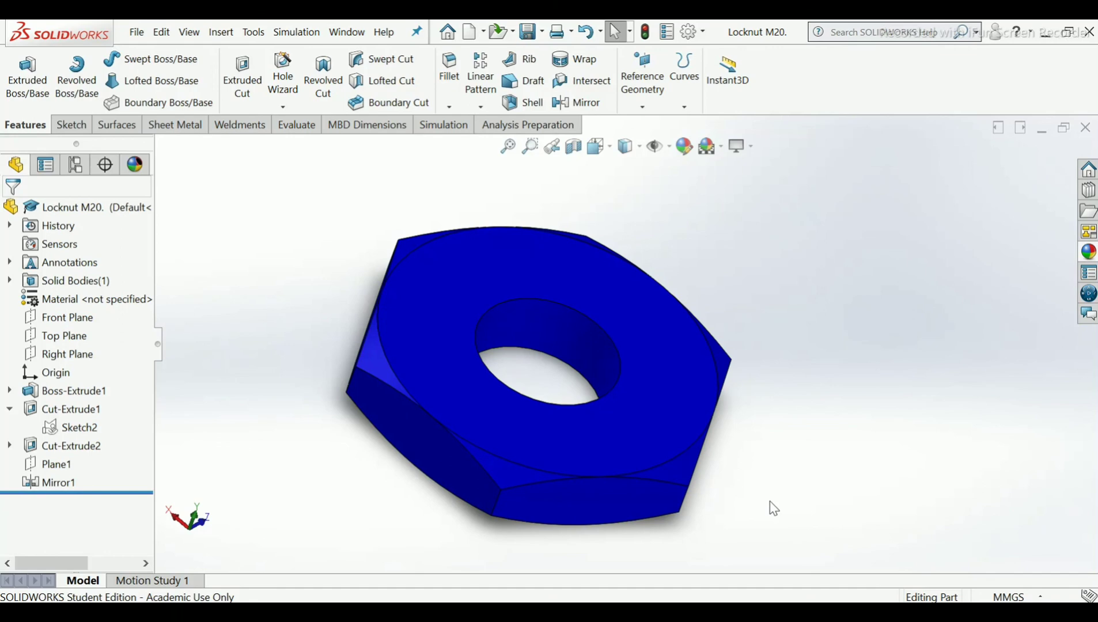
pyautogui.scroll(-2, 769, 505)
pyautogui.scroll(3, 697, 400)
pyautogui.scroll(-3, 507, 330)
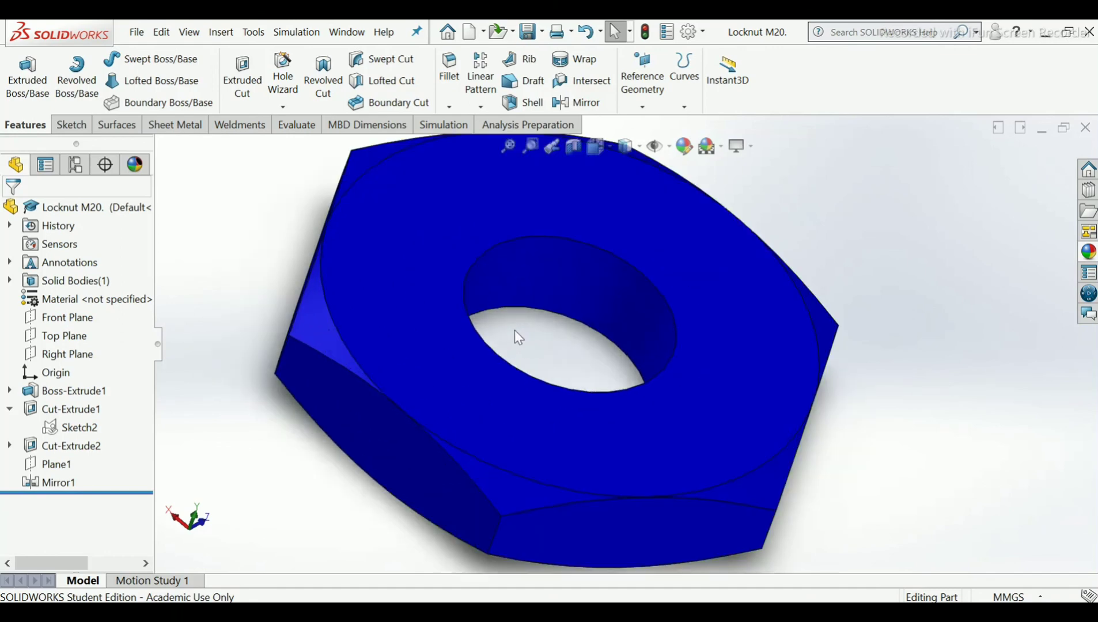
pyautogui.scroll(1, 539, 330)
pyautogui.scroll(-1, 562, 330)
pyautogui.moveTo(562, 330); pyautogui.dragTo(830, 416, button='middle')
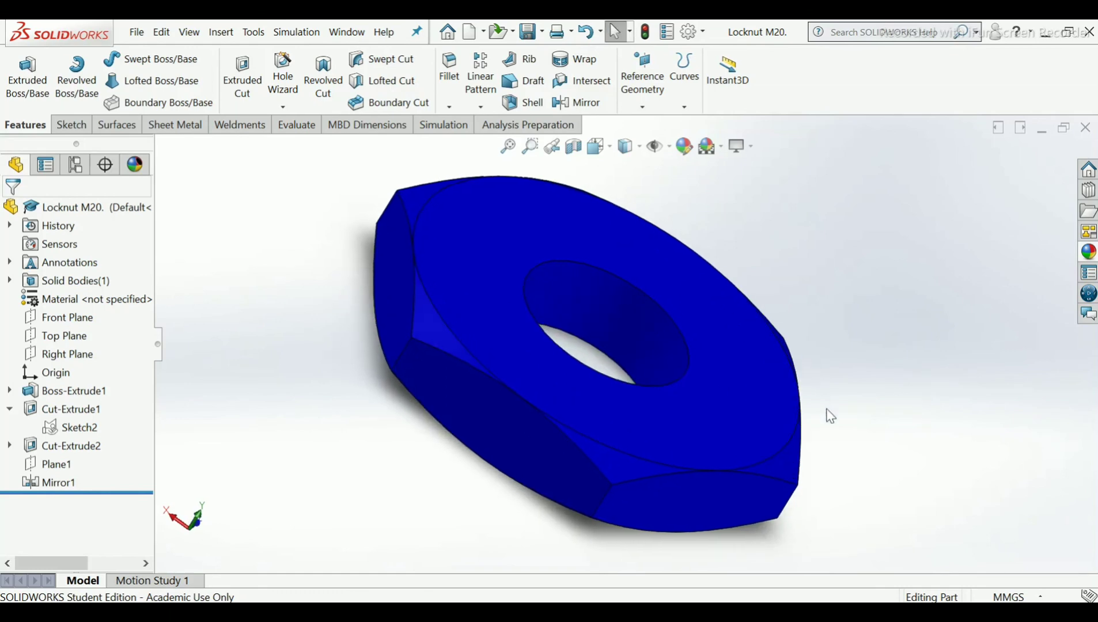